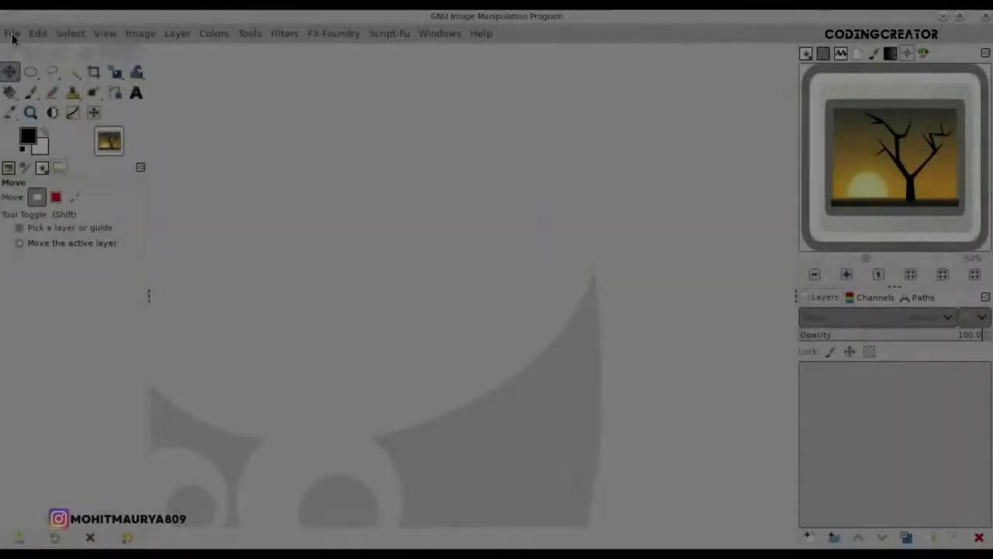
- Create a 1920×1080 image with transparent fill and zoom it to fit the window
left_click(12, 33)
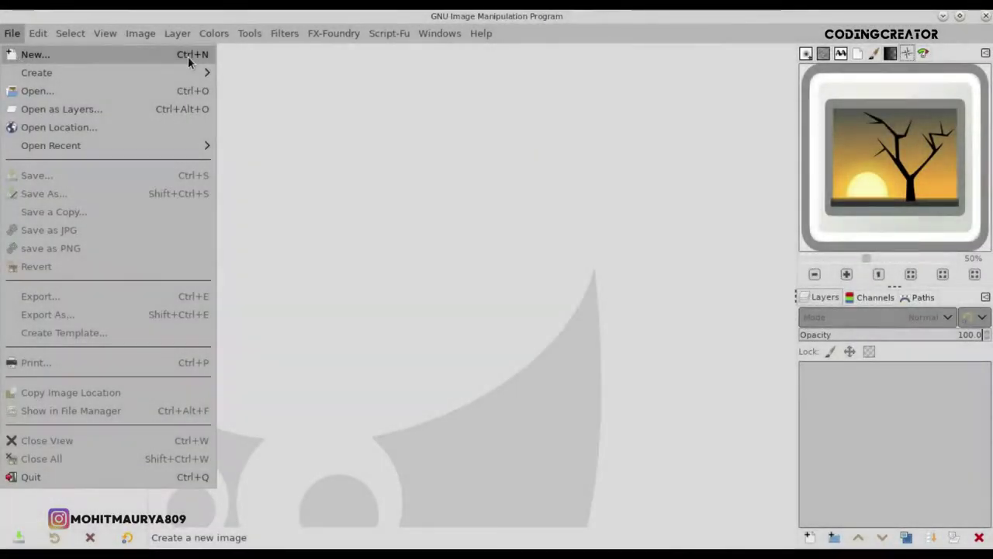
left_click(188, 56)
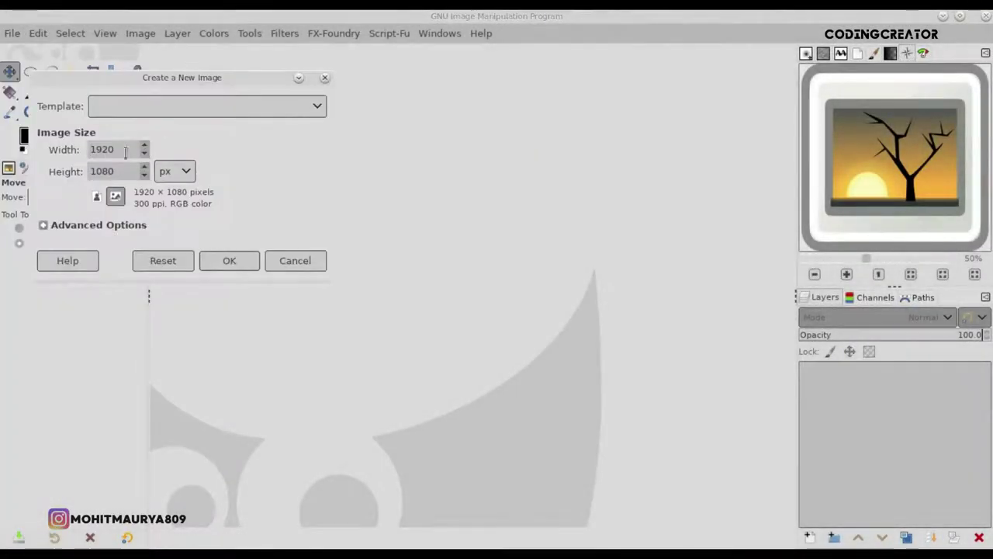
left_click(93, 225)
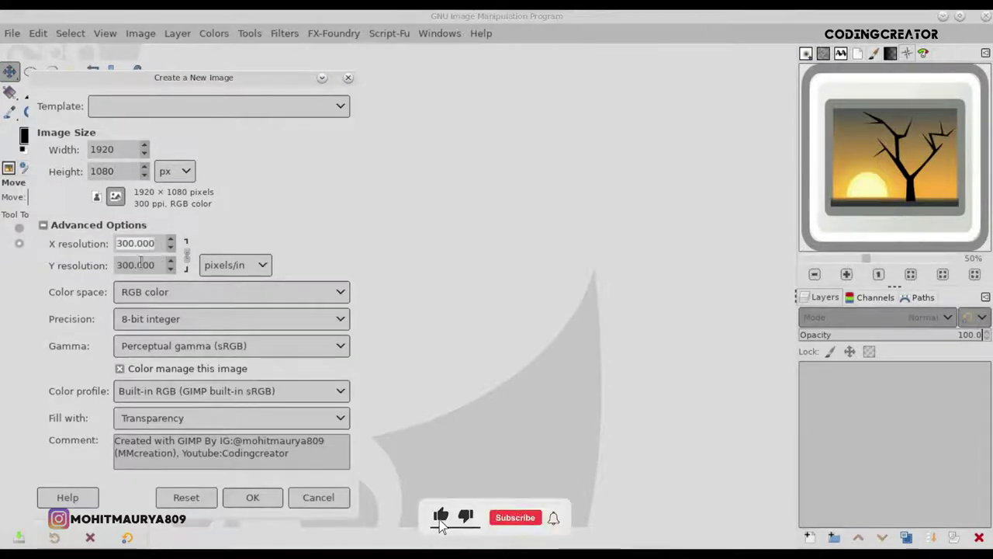
left_click(247, 497)
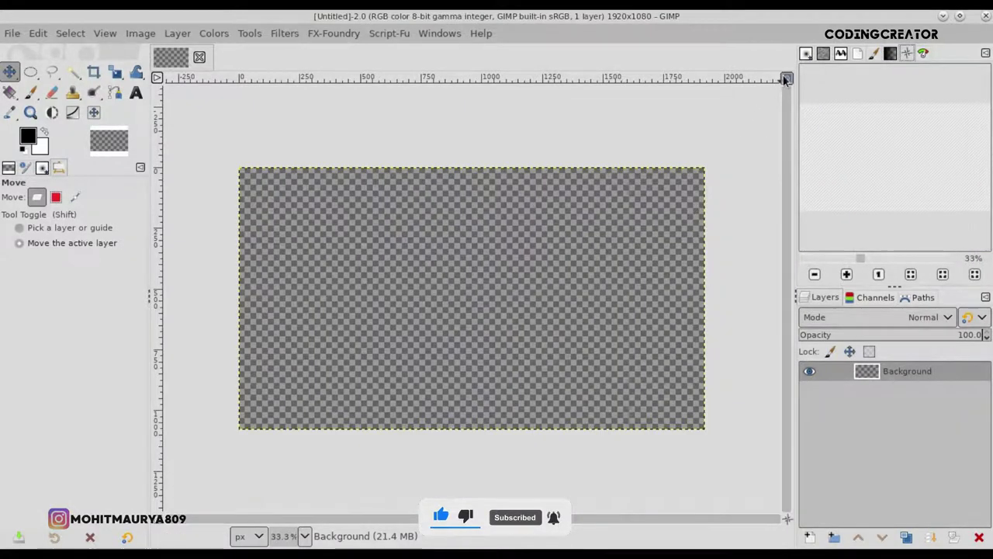
left_click(785, 77)
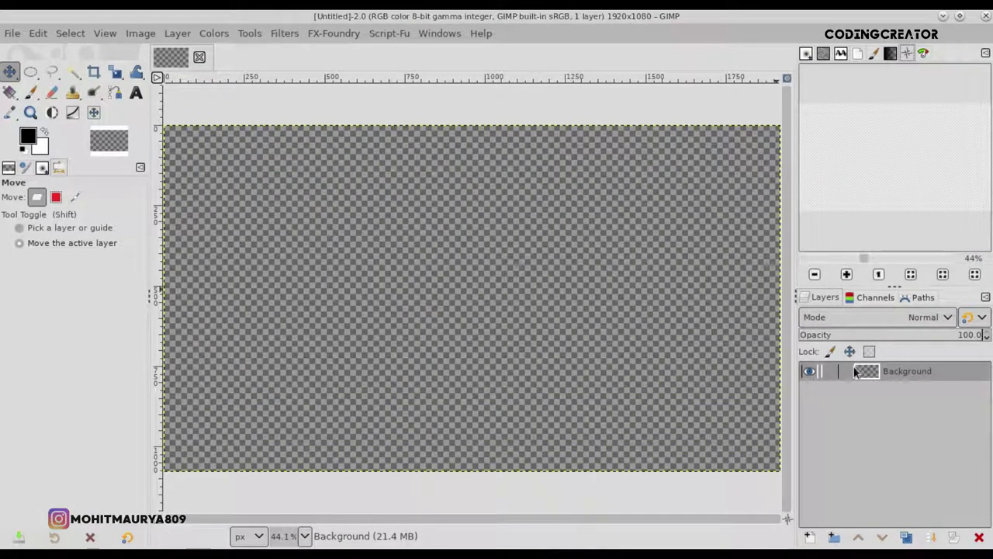
- Open the red nebula wallpaper from the Stocks of space manipulation folder as a layer
left_click(12, 33)
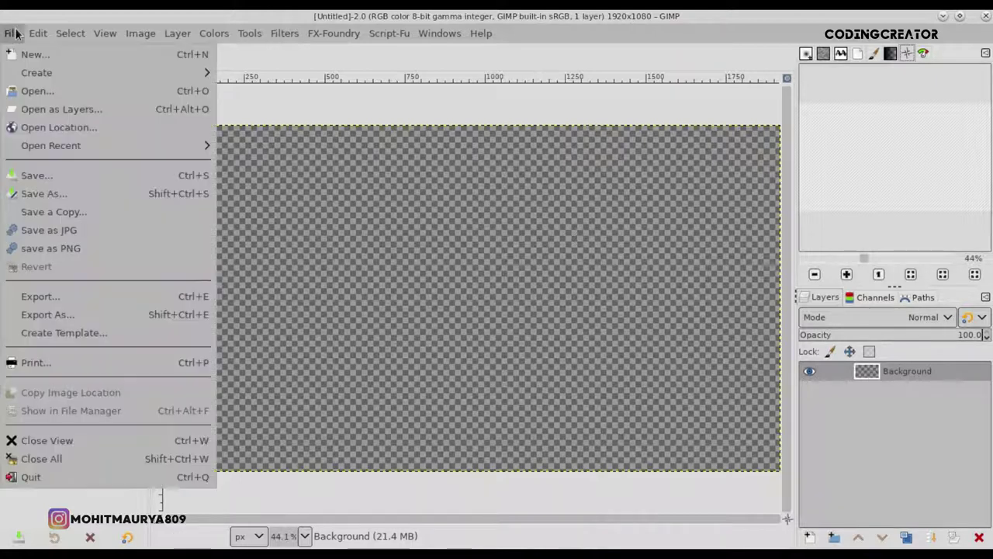
left_click(184, 111)
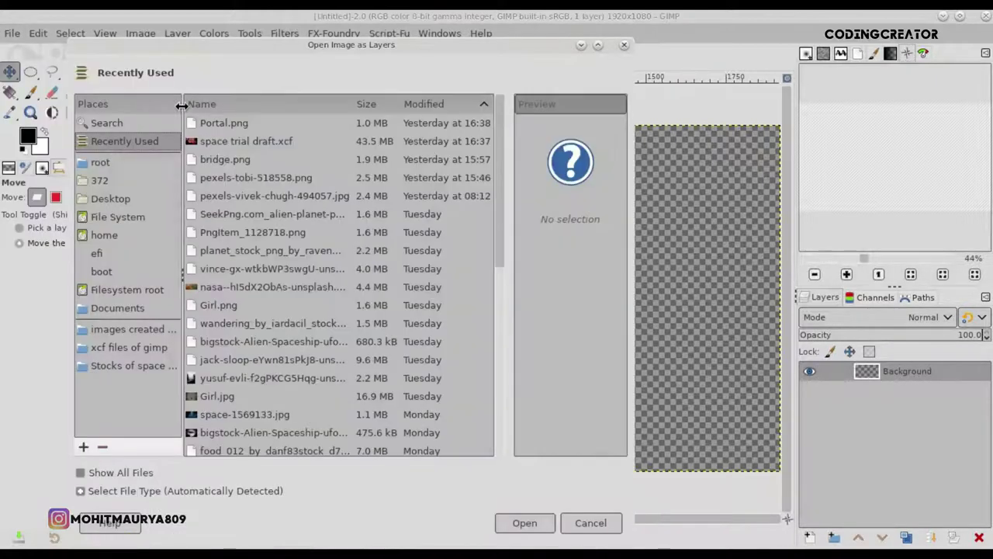
left_click(139, 365)
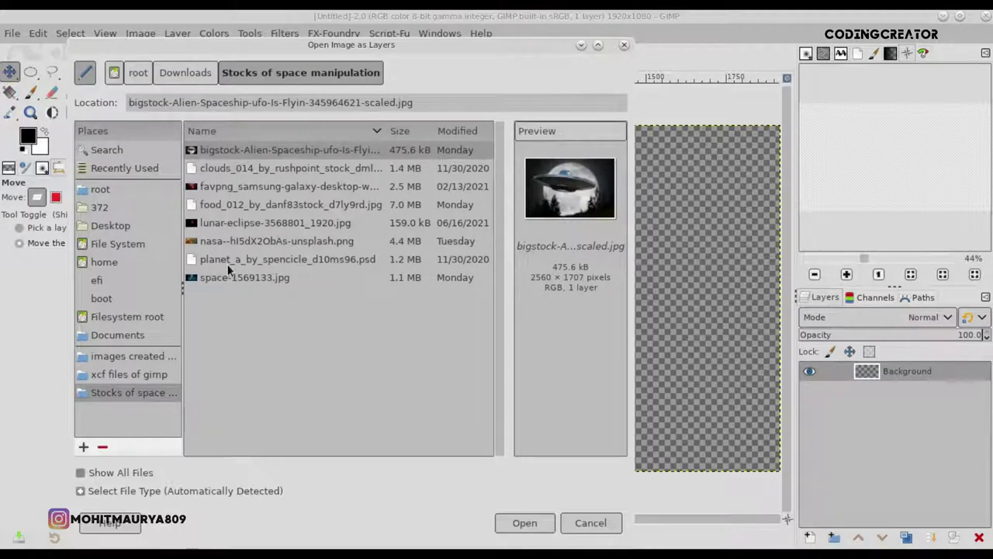
left_click(243, 187)
left_click(518, 534)
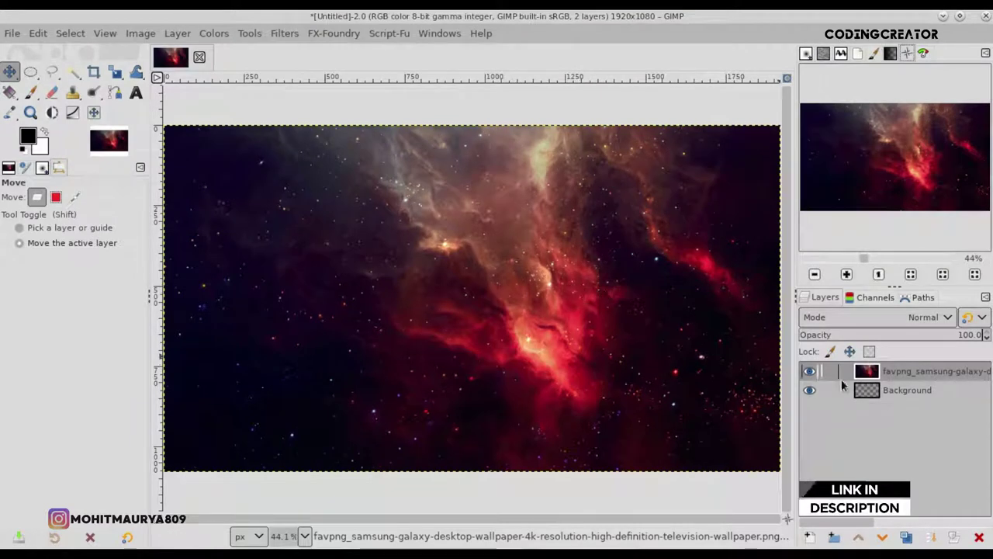
- Duplicate the nebula layer and delete the empty Background layer
left_click(904, 538)
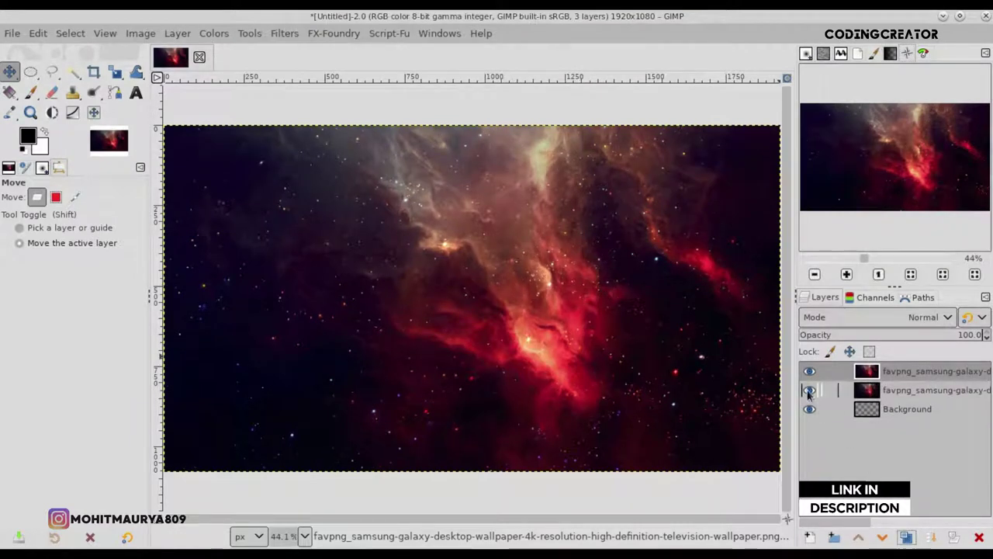
left_click_drag(898, 396, 902, 428)
left_click(905, 390)
left_click(980, 537)
left_click(860, 371)
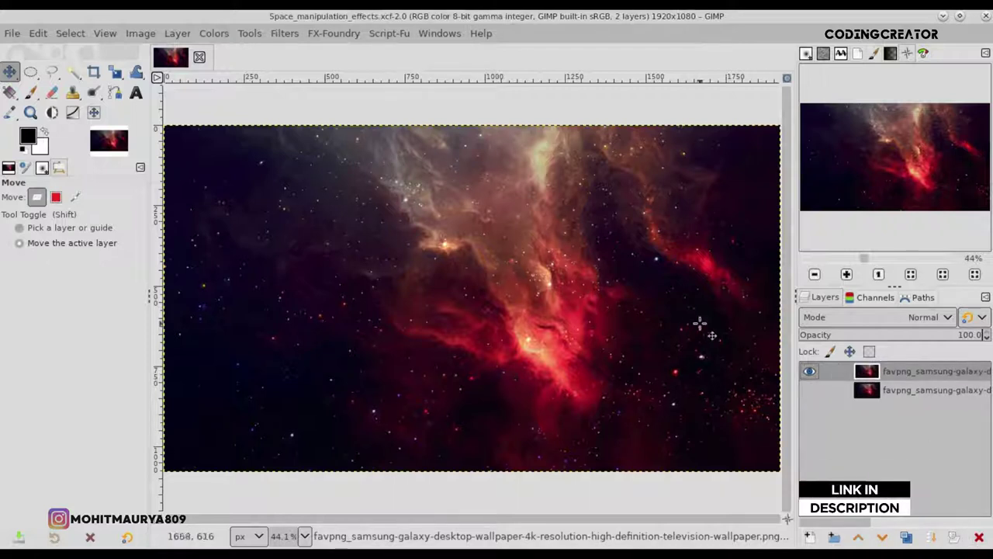
- Load the planet photo space-1569133.jpg as a new layer
left_click(14, 34)
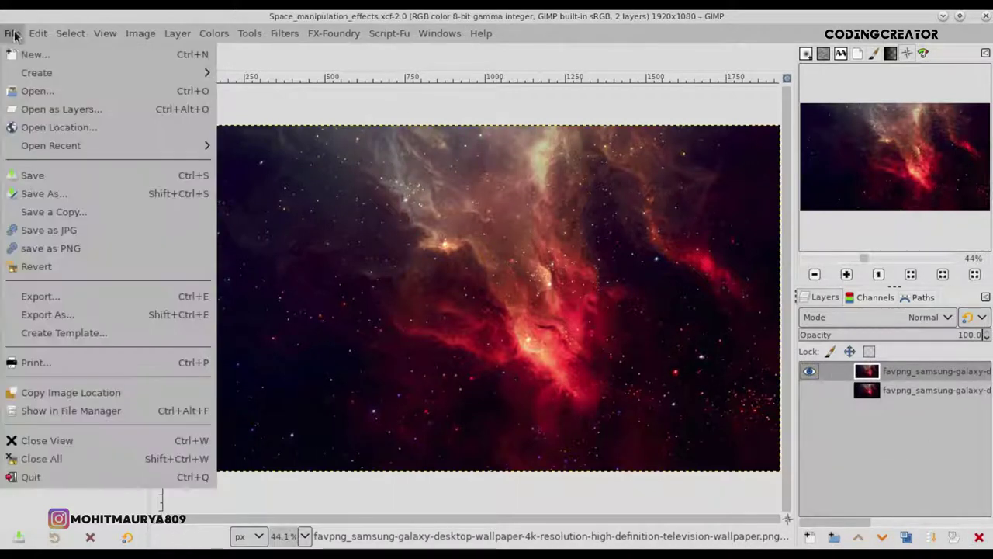
left_click(47, 106)
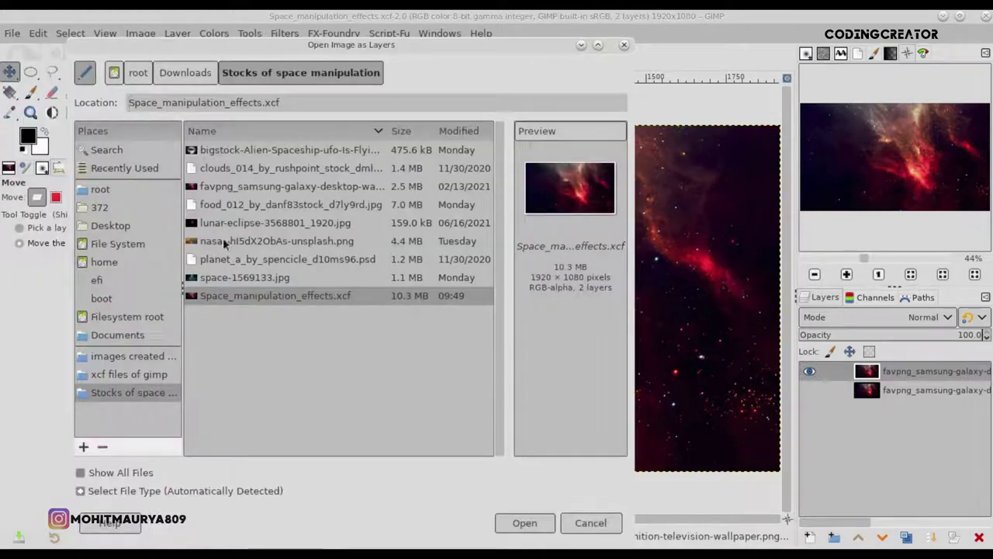
left_click(251, 279)
left_click(528, 523)
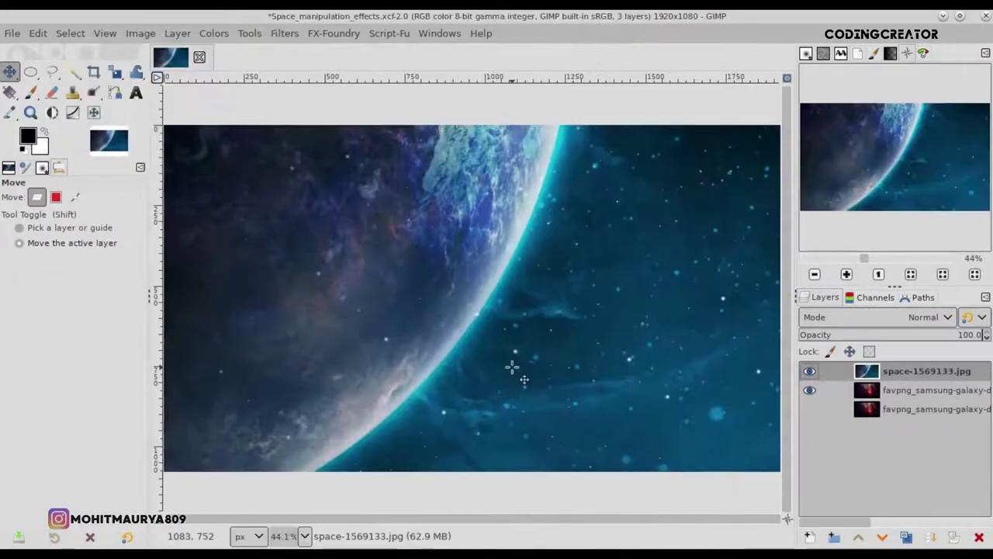
scroll(513, 367, "down", 1, "ctrl")
scroll(512, 368, "down", 2, "ctrl")
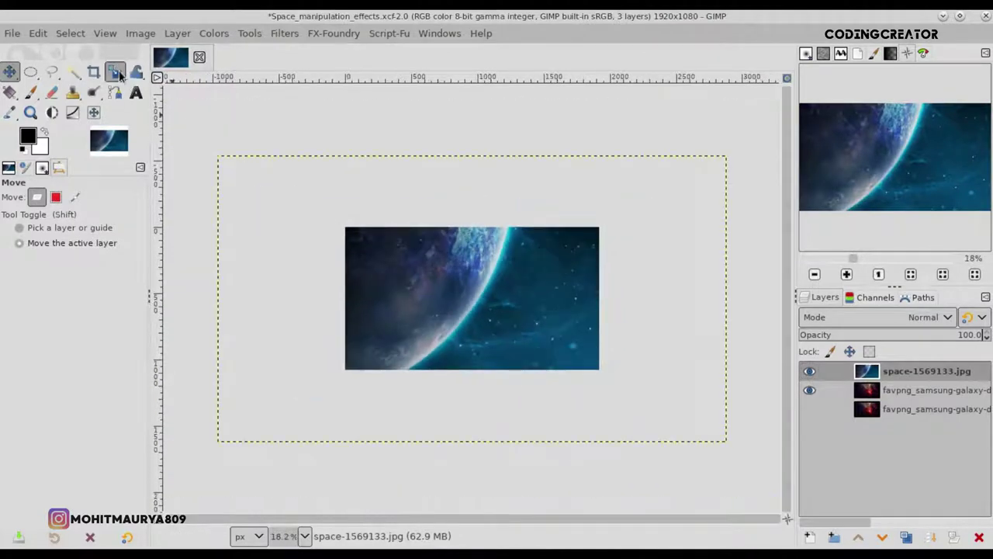
- Scale the planet layer down to 1788×1006
left_click(115, 72)
left_click(325, 252)
left_click_drag(223, 159, 358, 235)
mouse_move(644, 383)
left_mouse_down()
mouse_move(566, 337)
mouse_move(572, 321)
left_mouse_up()
key("Return")
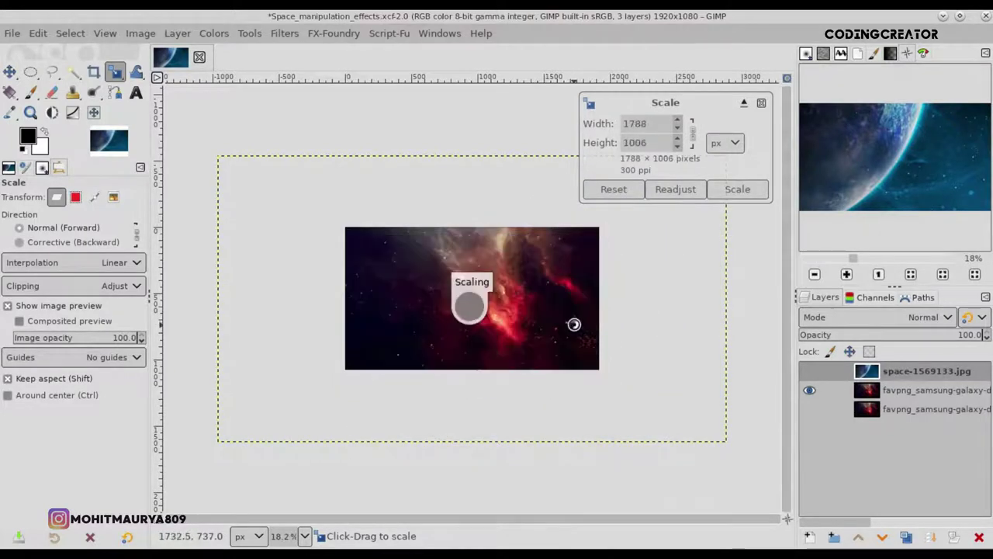
scroll(575, 324, "up", 2)
scroll(574, 324, "up", 1)
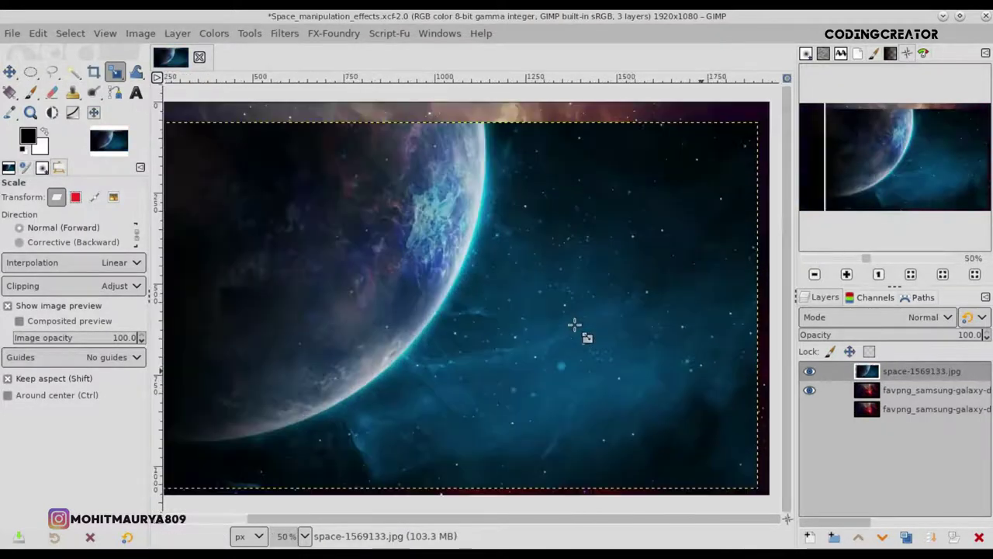
scroll(574, 325, "down", 1)
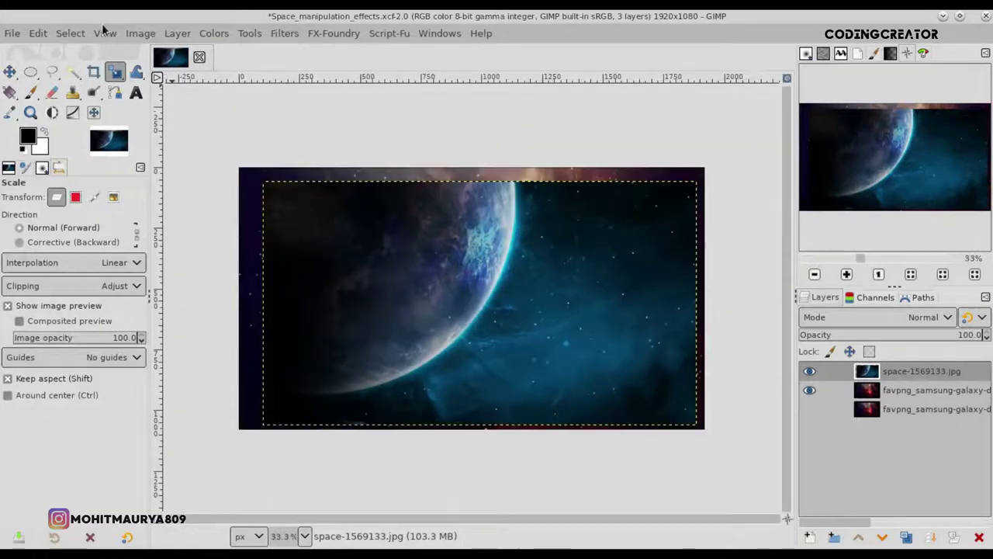
- Toggle snapping to canvas edges and move the planet layer up and right
left_click(104, 32)
left_click(160, 459)
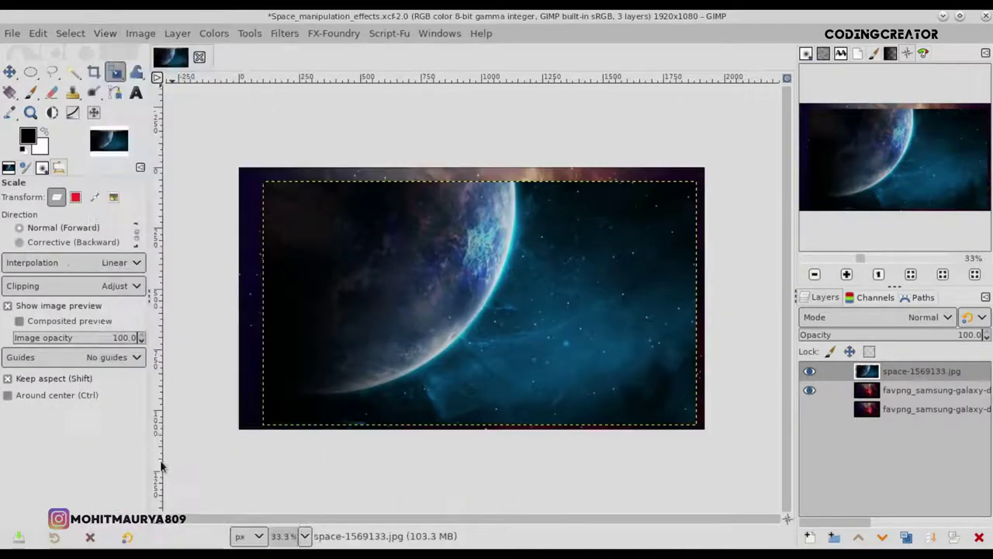
left_click(9, 73)
left_click_drag(497, 377, 512, 362)
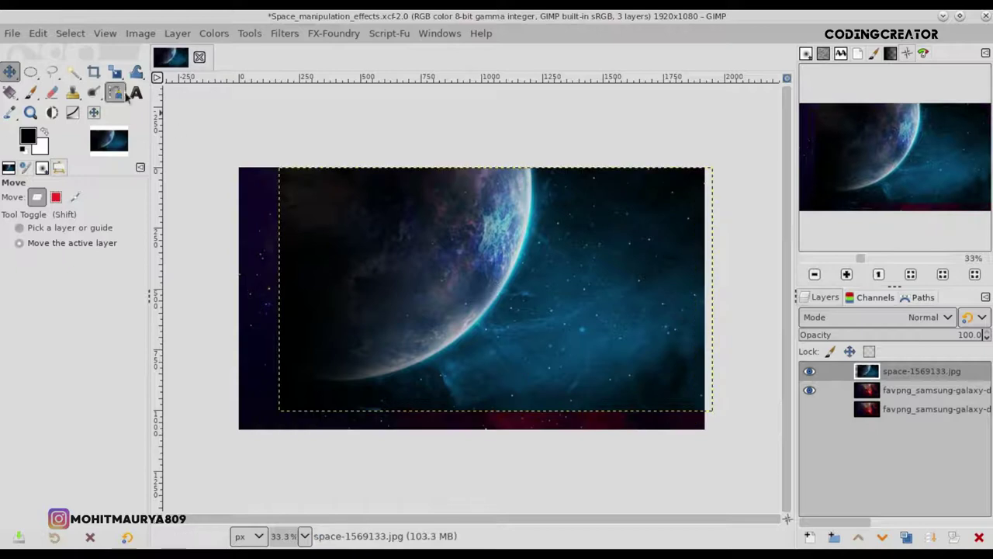
- Flip the planet layer horizontally and nudge it slightly right
left_click(172, 147)
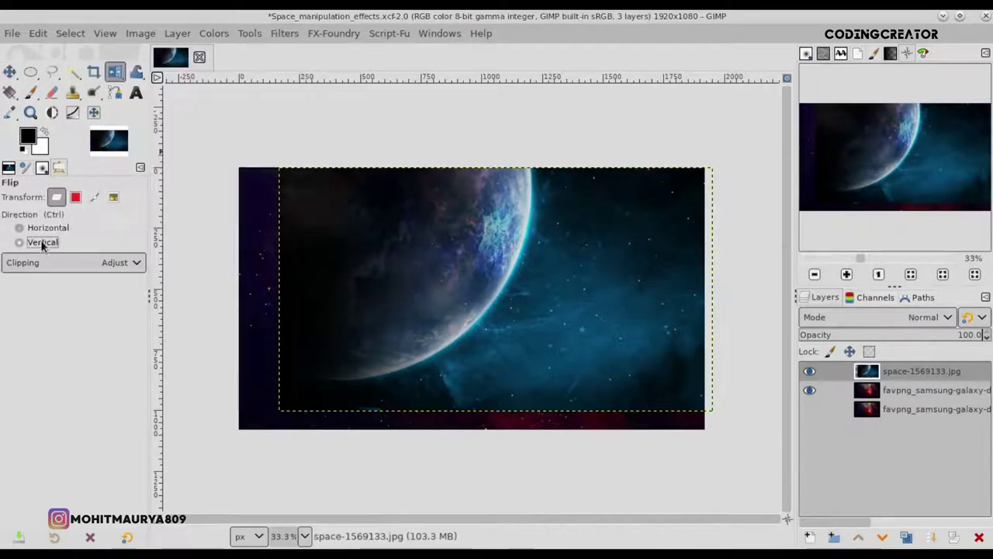
left_click(373, 286)
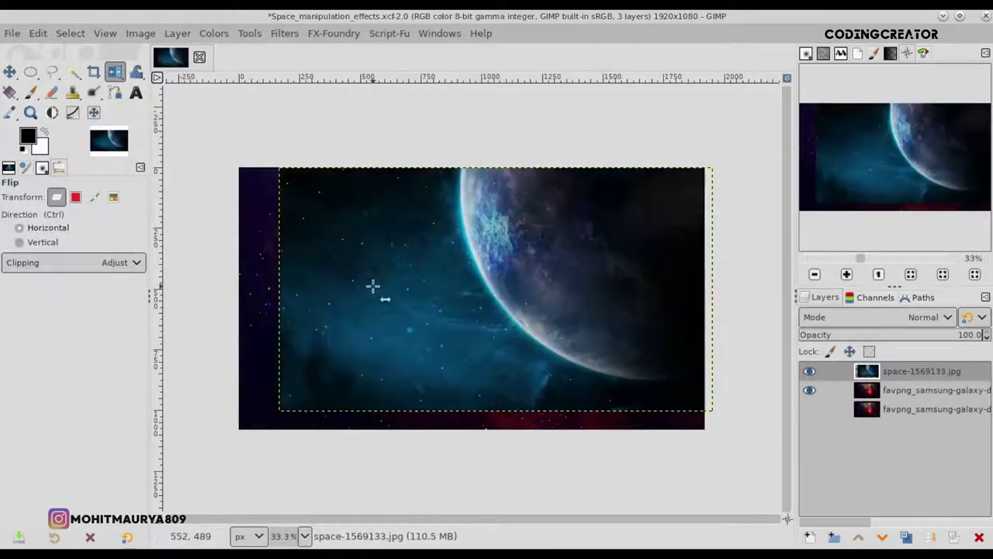
left_click(10, 72)
left_click_drag(461, 313, 474, 313)
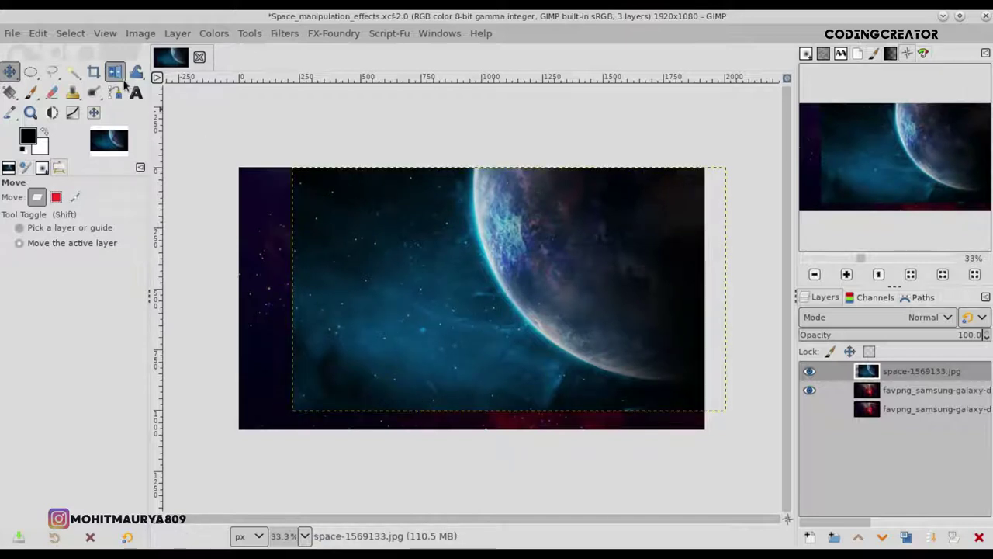
- Scale the planet layer to about 1642×923 and shift it right and up
left_click(118, 75)
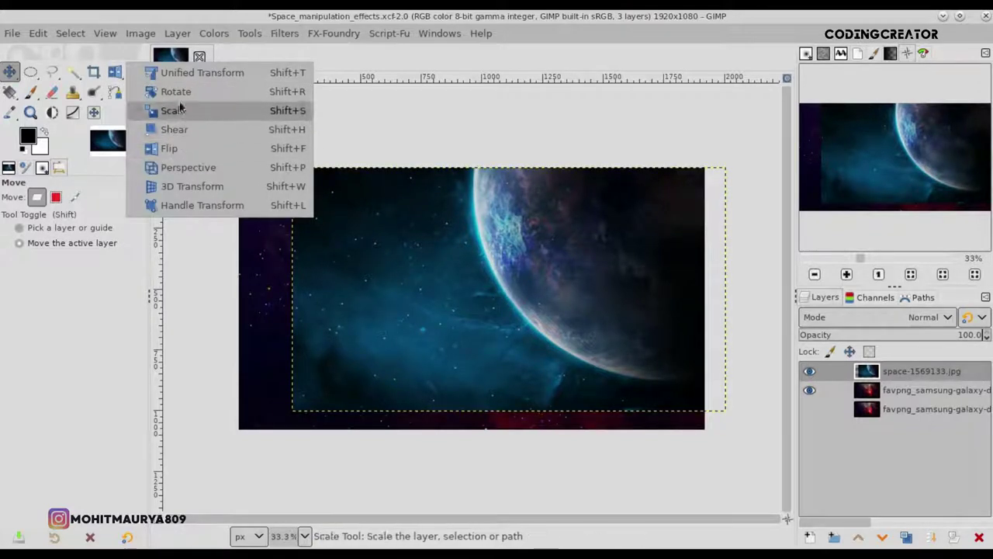
left_click(174, 110)
left_click_drag(317, 371, 354, 358)
key("Return")
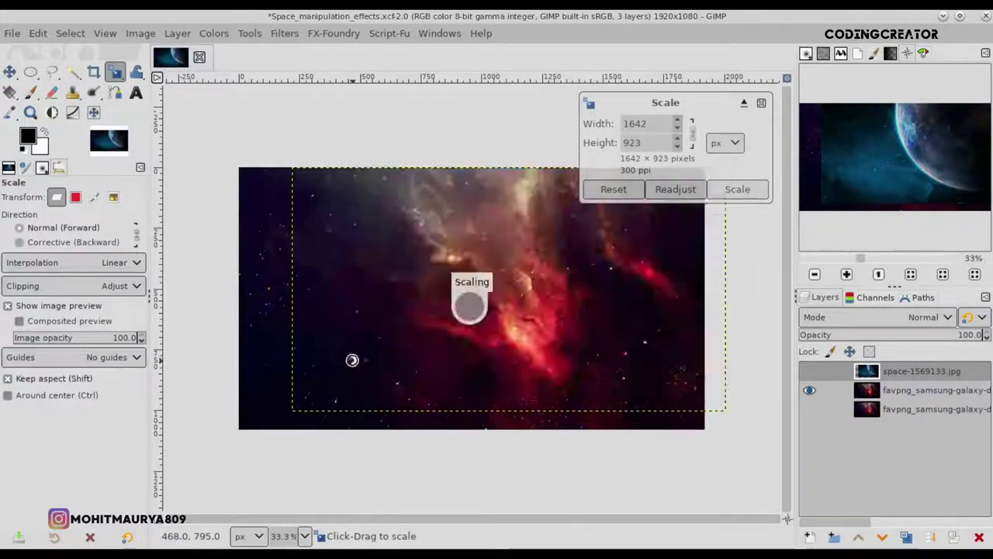
left_click(9, 71)
left_click_drag(546, 354, 578, 347)
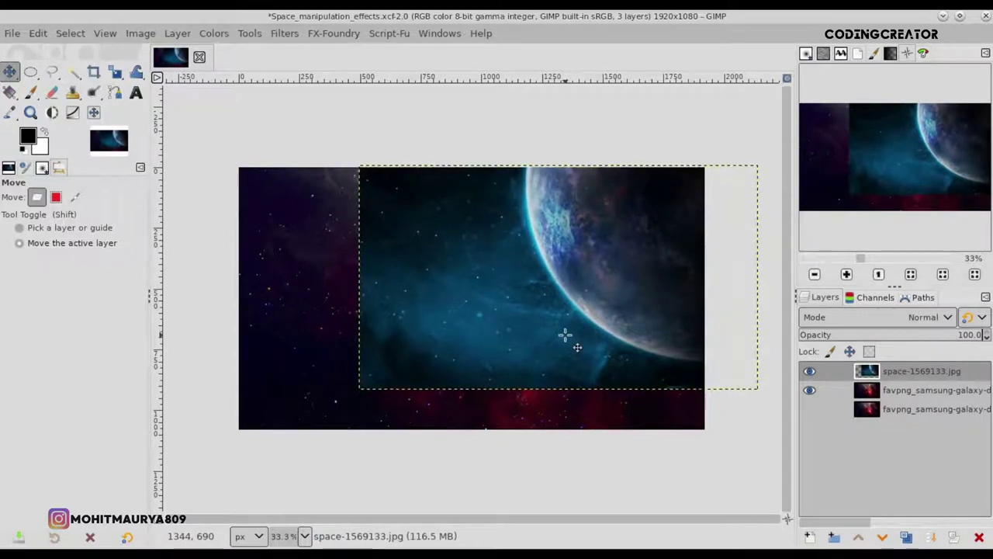
- Set the planet layer's blend mode to Luminance
left_click(843, 316)
scroll(877, 311, "down", 5)
left_click(835, 543)
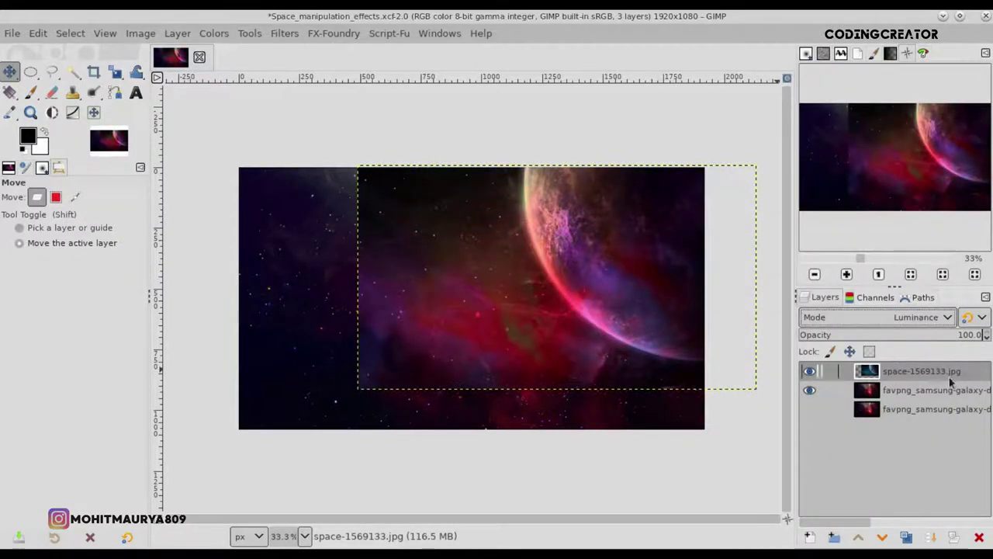
- Add a white layer mask to the planet layer and raise paintbrush opacity to 100
left_click(954, 537)
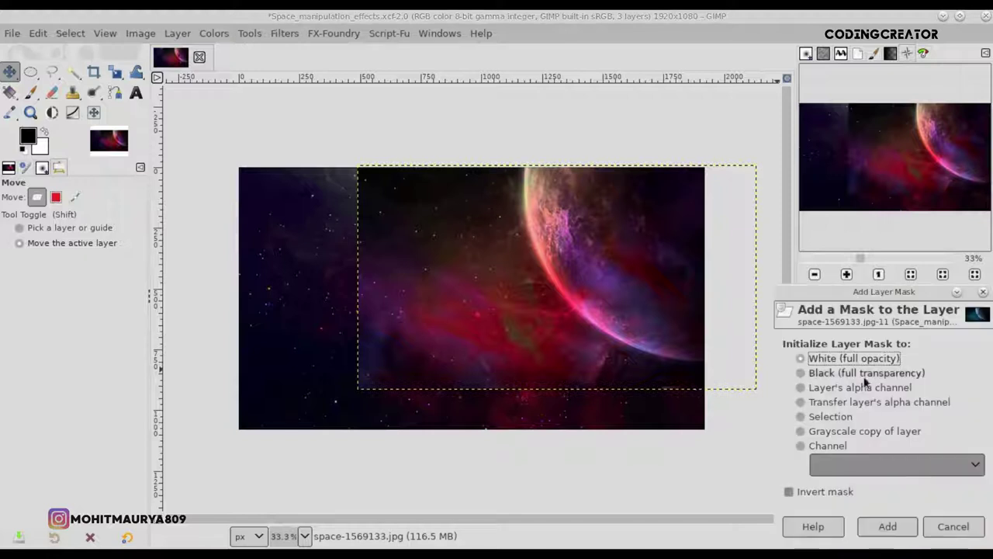
left_click(882, 527)
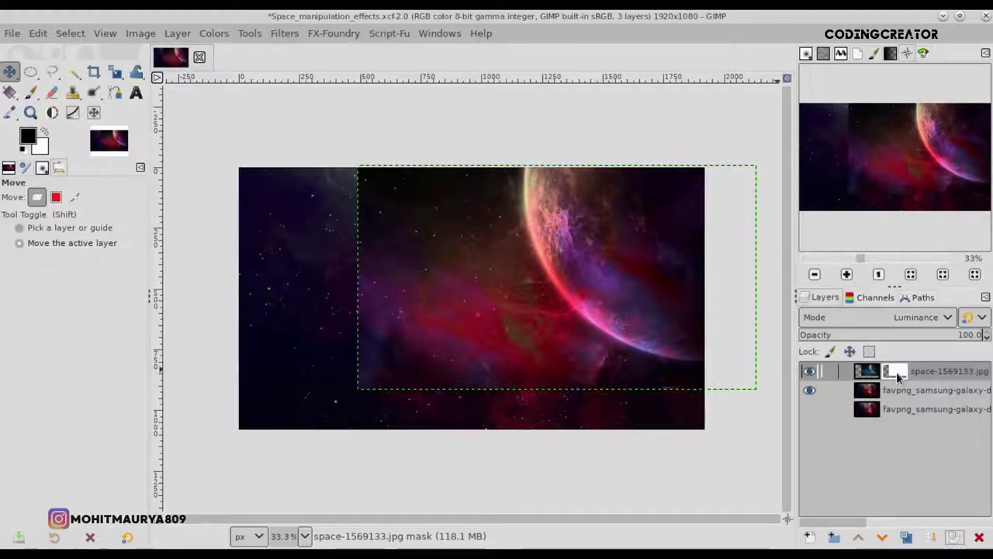
left_click(31, 91)
left_click(89, 217)
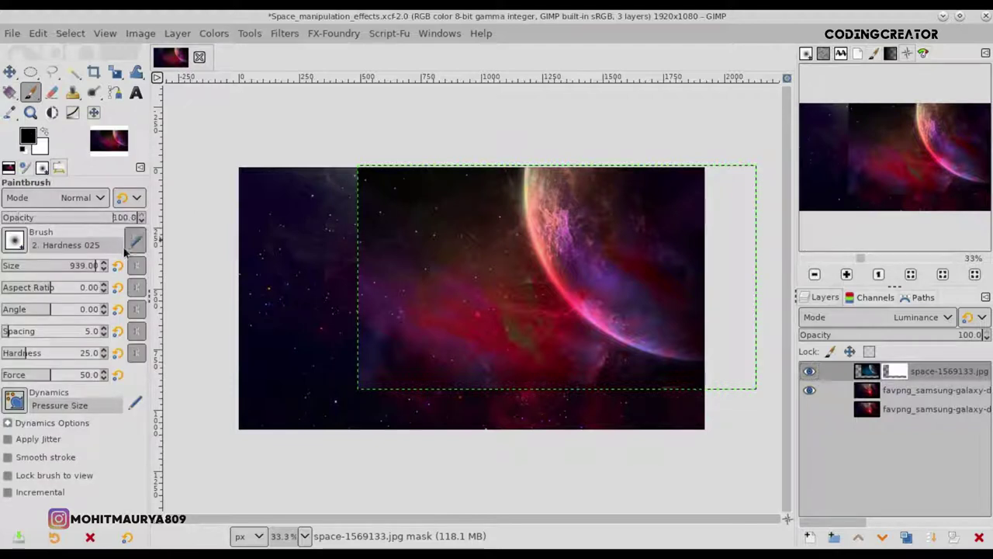
- Paint the mask to soften the top-left edge and reveal more nebula
mouse_move(373, 194)
left_mouse_down()
mouse_move(377, 240)
mouse_move(365, 148)
mouse_move(373, 348)
mouse_move(409, 395)
mouse_move(408, 184)
mouse_move(472, 398)
mouse_move(657, 422)
mouse_move(554, 388)
mouse_move(463, 332)
mouse_move(421, 166)
mouse_move(488, 344)
mouse_move(581, 406)
mouse_move(363, 318)
left_mouse_up()
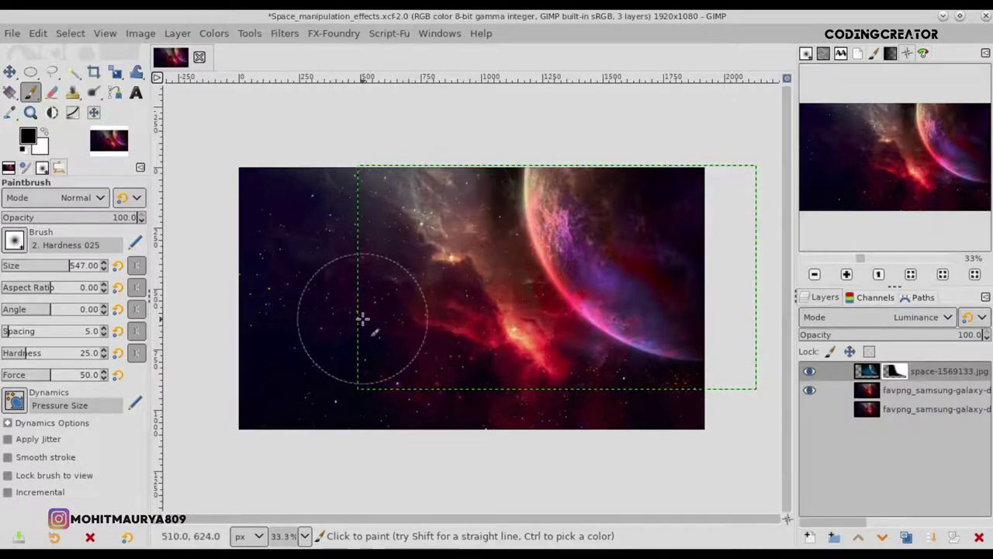
left_click_drag(52, 266, 51, 266)
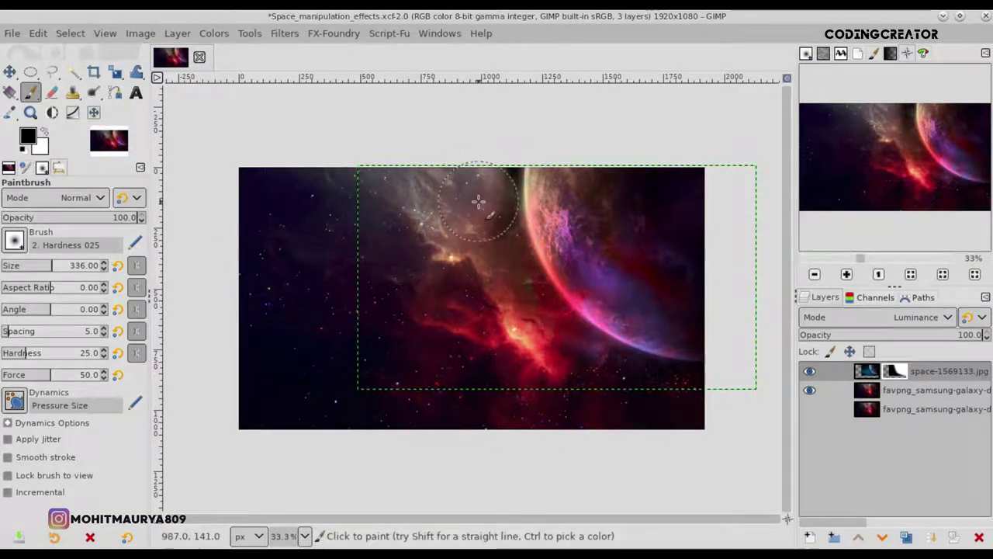
scroll(477, 204, "up", 1, "ctrl")
scroll(479, 202, "up", 1, "ctrl")
scroll(478, 202, "down", 1, "ctrl")
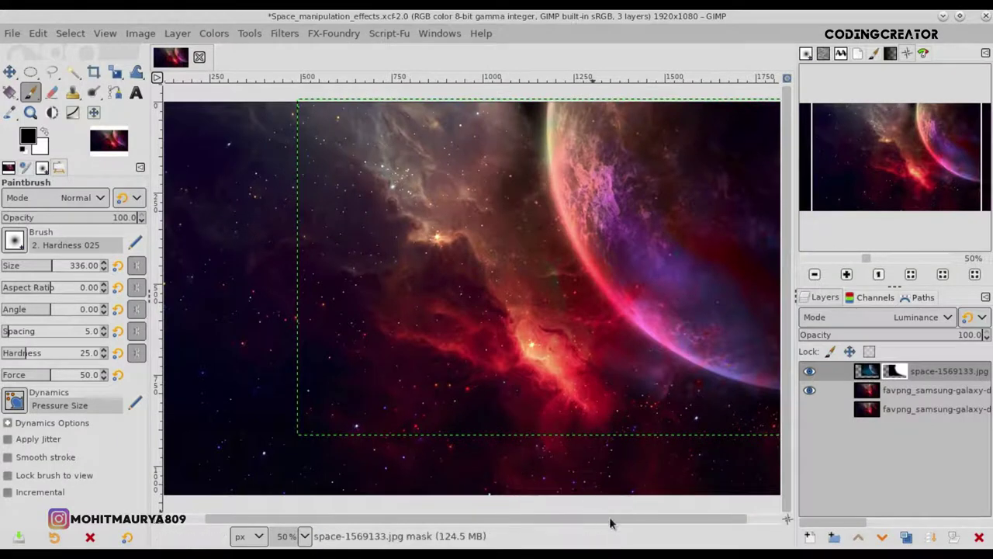
scroll(611, 523, "right", 1)
mouse_move(445, 115)
left_mouse_down()
mouse_move(496, 116)
mouse_move(466, 178)
mouse_move(457, 228)
mouse_move(456, 180)
mouse_move(477, 262)
mouse_move(515, 326)
mouse_move(603, 399)
mouse_move(669, 432)
mouse_move(714, 439)
mouse_move(603, 399)
mouse_move(633, 407)
mouse_move(577, 377)
mouse_move(721, 444)
mouse_move(632, 427)
mouse_move(752, 449)
left_mouse_up()
- Paint the mask over the stars, central nebula and planet's edge, then fit the view
left_click_drag(787, 518, 795, 522)
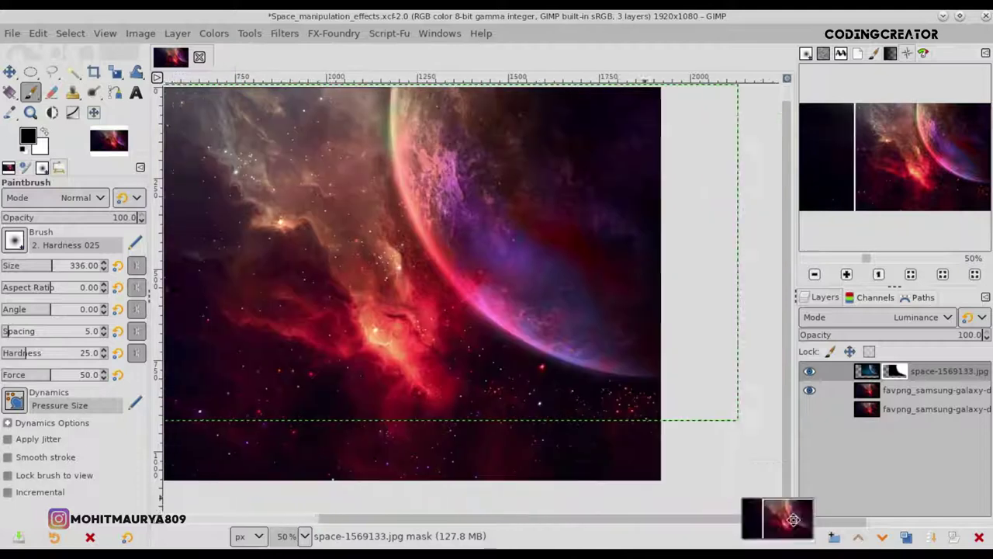
mouse_move(625, 443)
left_mouse_down()
mouse_move(429, 358)
mouse_move(336, 245)
left_mouse_up()
left_click_drag(315, 147, 335, 245)
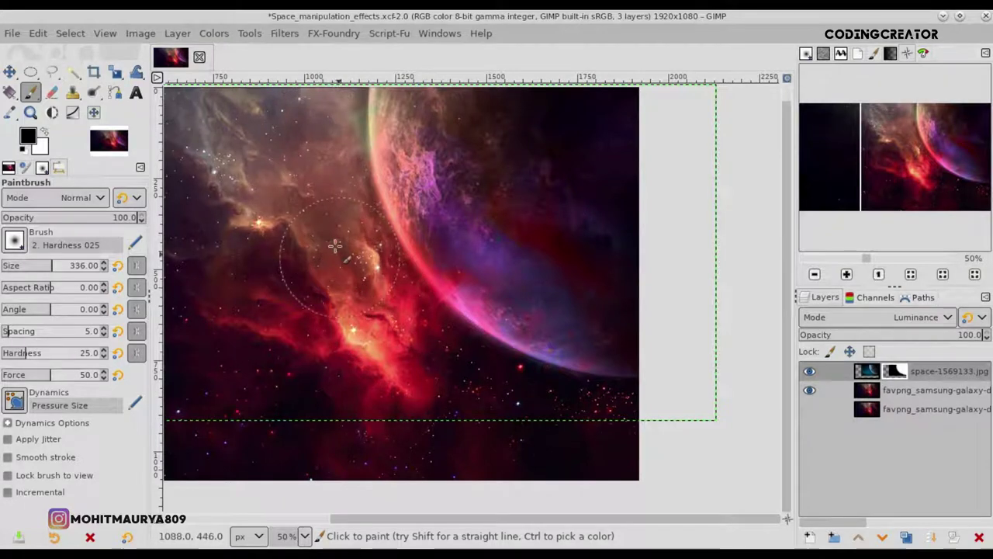
left_click_drag(771, 478, 446, 278)
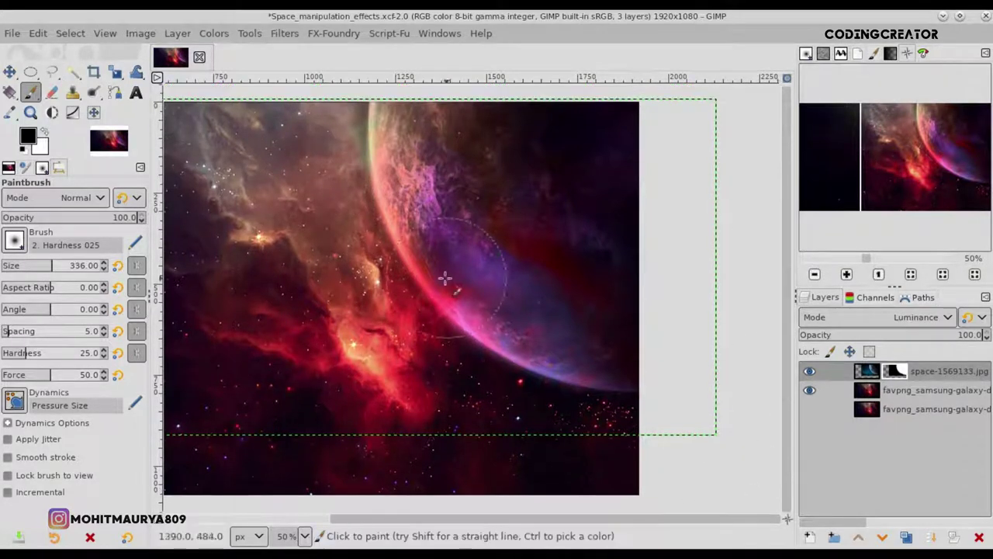
left_click_drag(321, 118, 318, 129)
left_click_drag(336, 249, 356, 290)
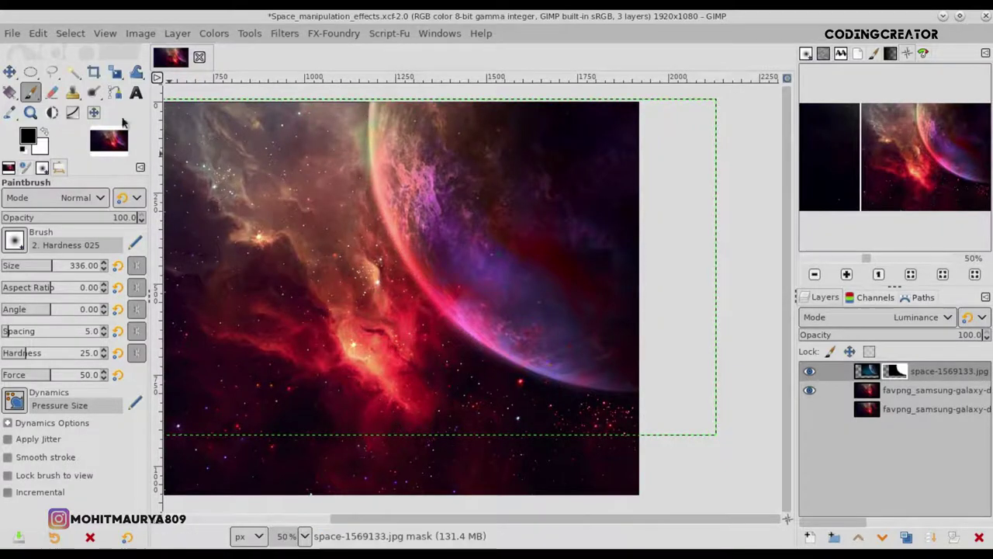
left_click(8, 72)
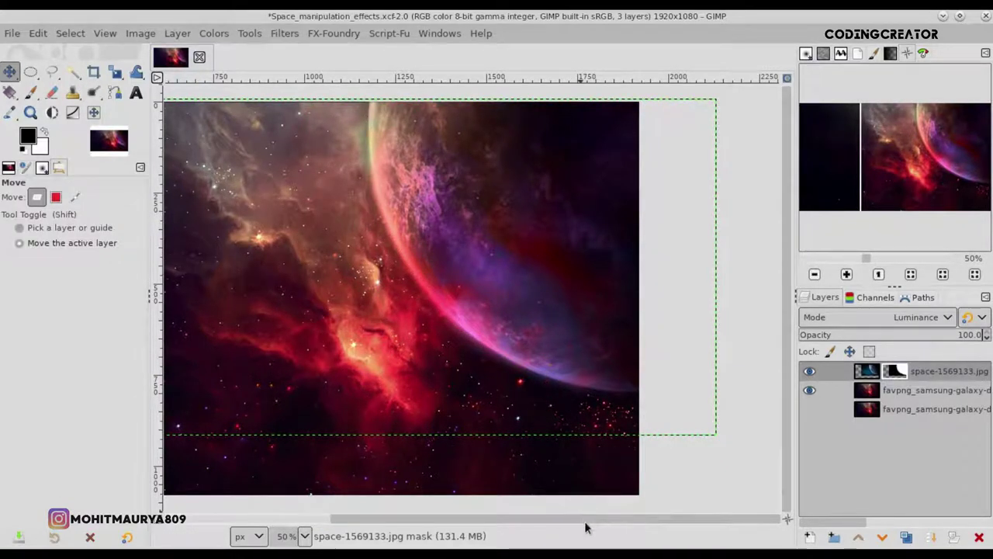
scroll(483, 311, "down", 1)
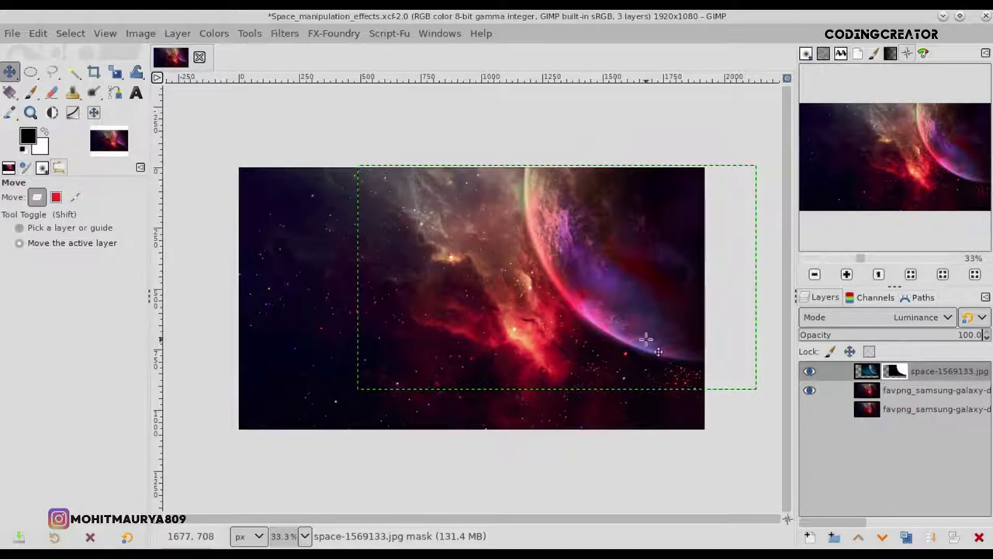
left_click(786, 79)
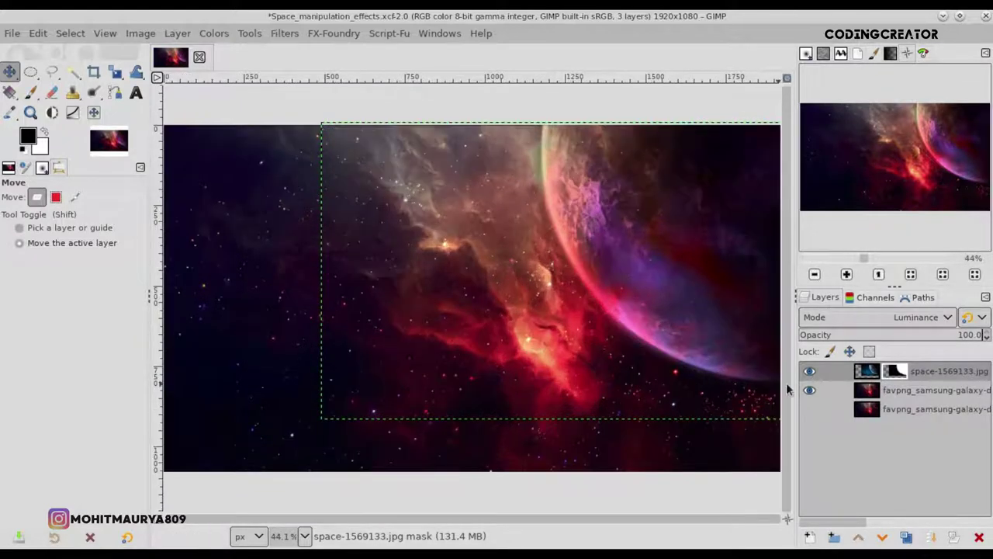
- Save the composite and load lunar-eclipse-3568801_1920.jpg as a new layer
left_click(857, 372)
key("ctrl+s")
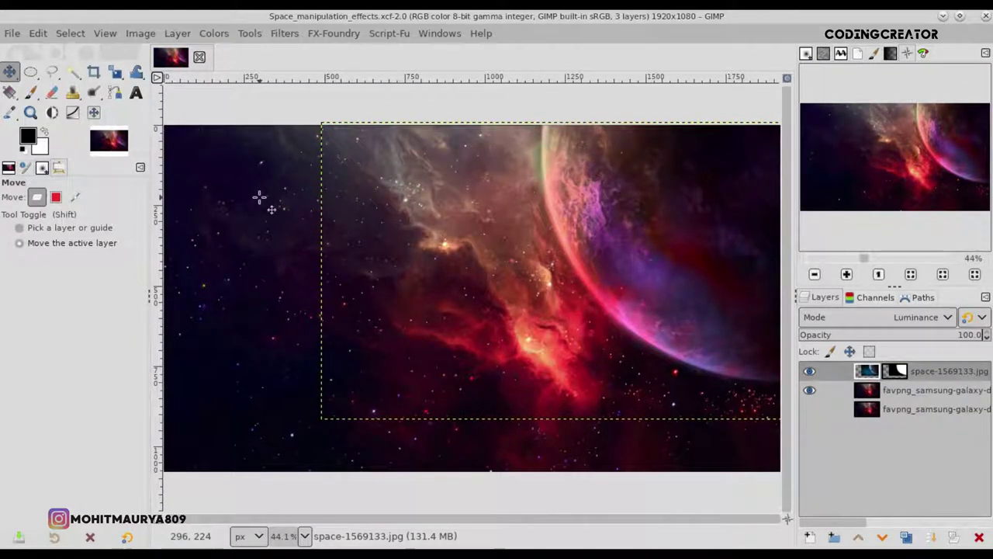
left_click(12, 35)
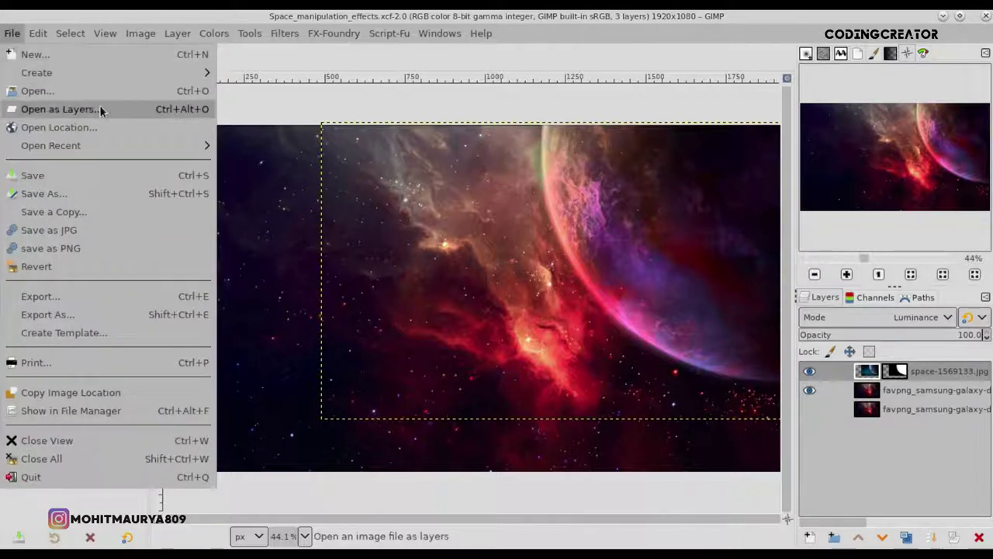
left_click(181, 112)
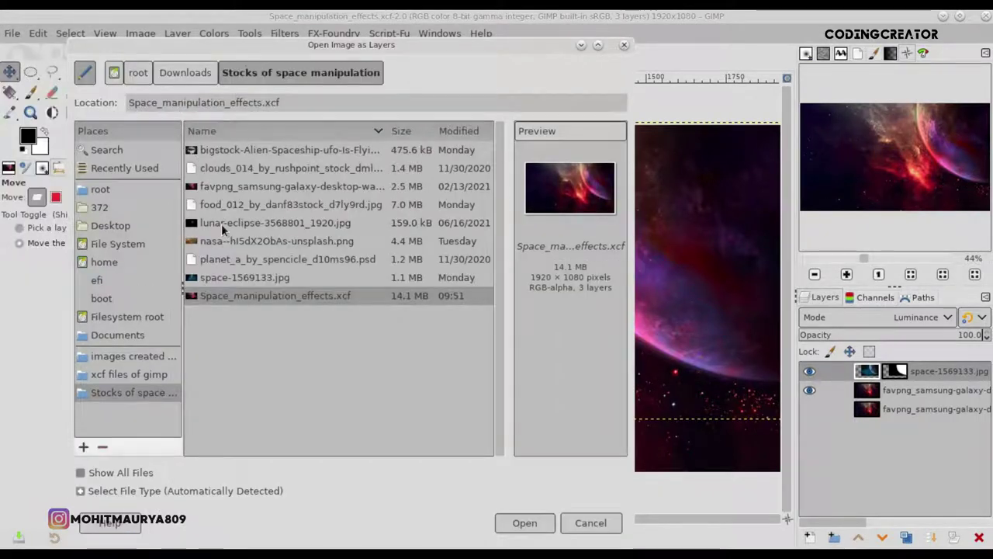
left_click(276, 223)
left_click(516, 524)
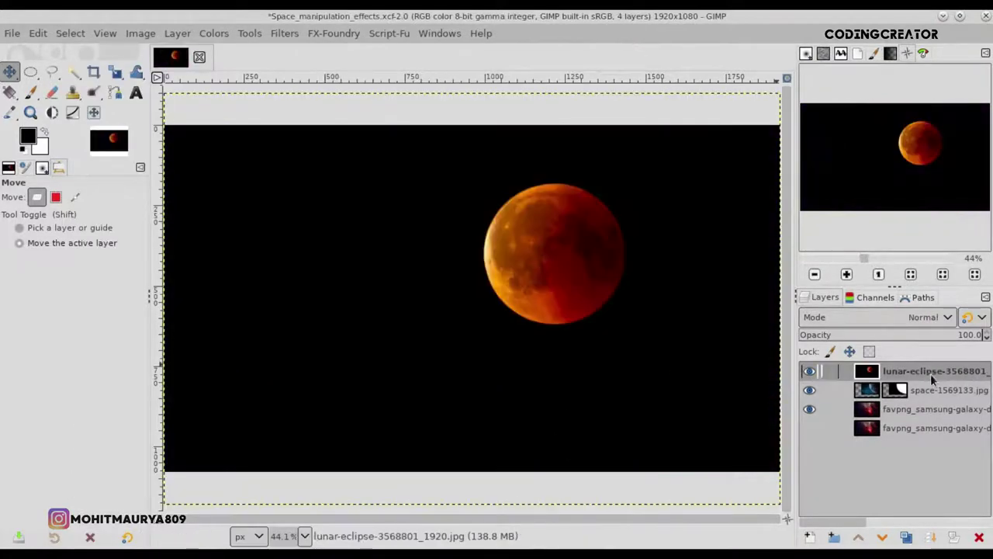
- Add an alpha channel to the eclipse layer and resize it to the image size
right_click(931, 374)
left_click(864, 458)
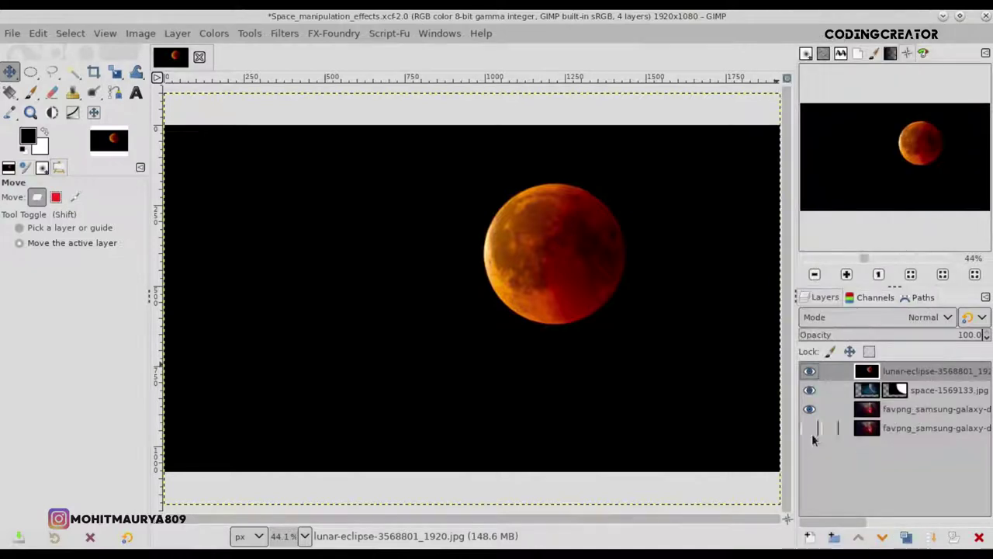
scroll(635, 356, "down", 1)
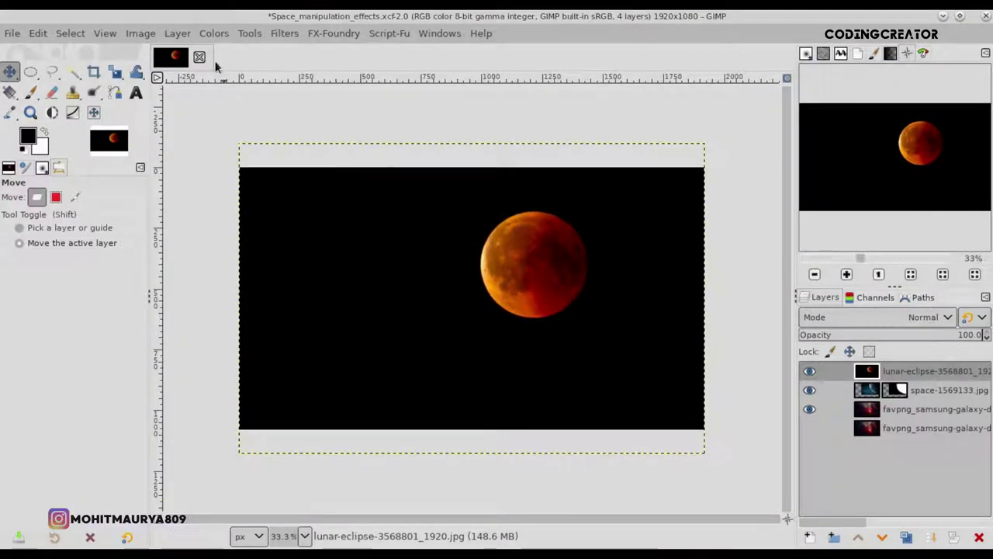
left_click(178, 33)
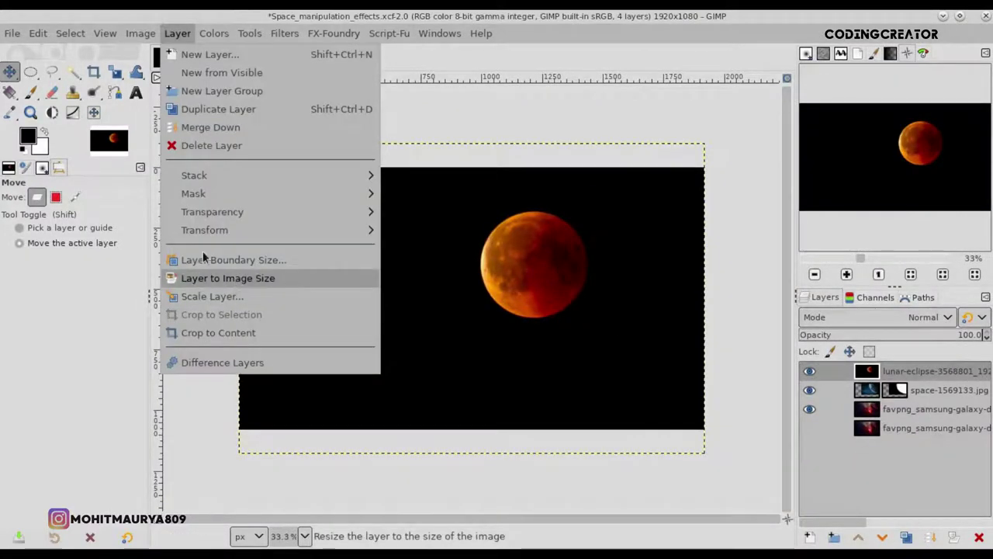
left_click(206, 278)
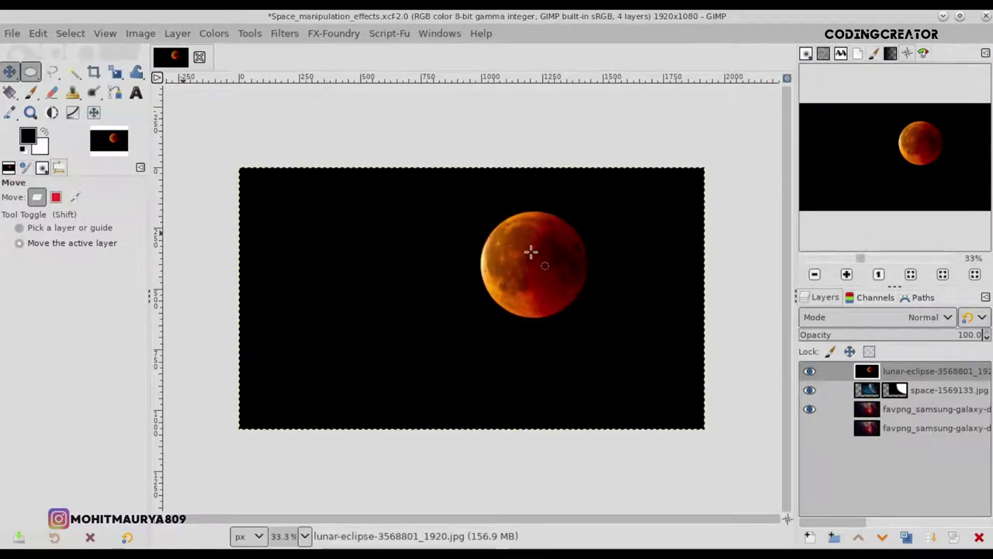
- Draw a circular ellipse selection roughly over the red moon
key("e")
left_click_drag(531, 251, 583, 300)
left_click_drag(536, 262, 542, 273)
scroll(543, 274, "up", 4)
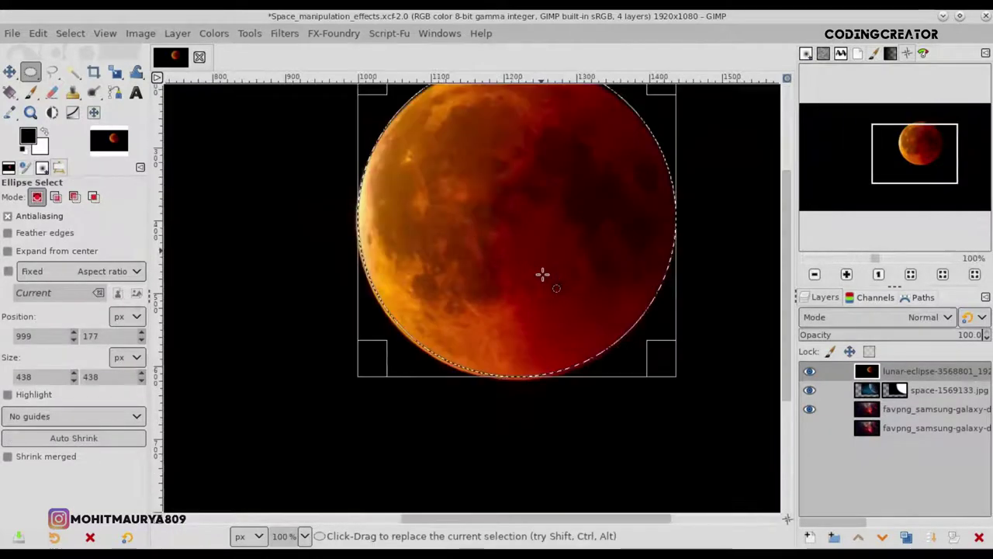
left_click_drag(543, 274, 532, 273)
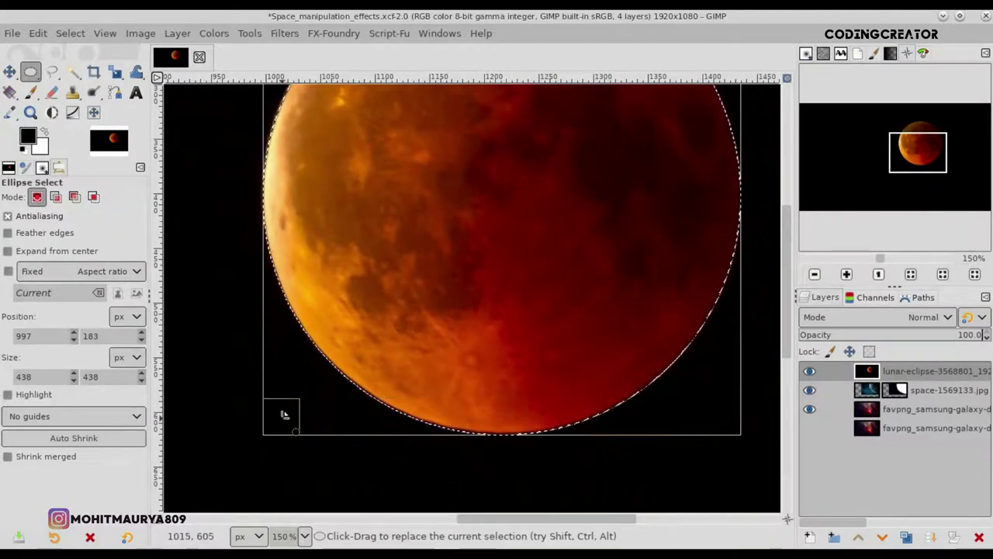
- Refine the circle's edges to fit the moon at 436×436, then zoom back out
left_click_drag(281, 411, 282, 415)
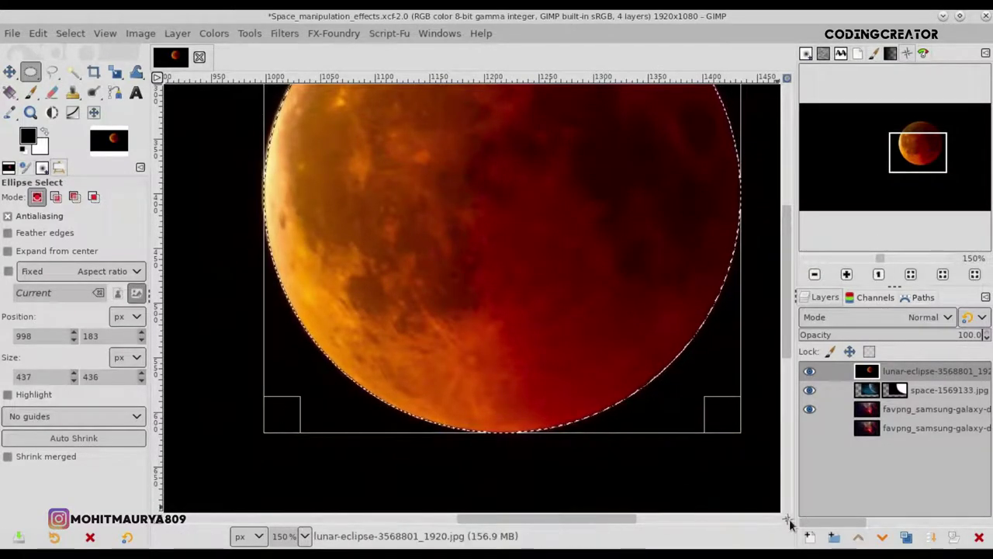
left_click_drag(787, 518, 791, 510)
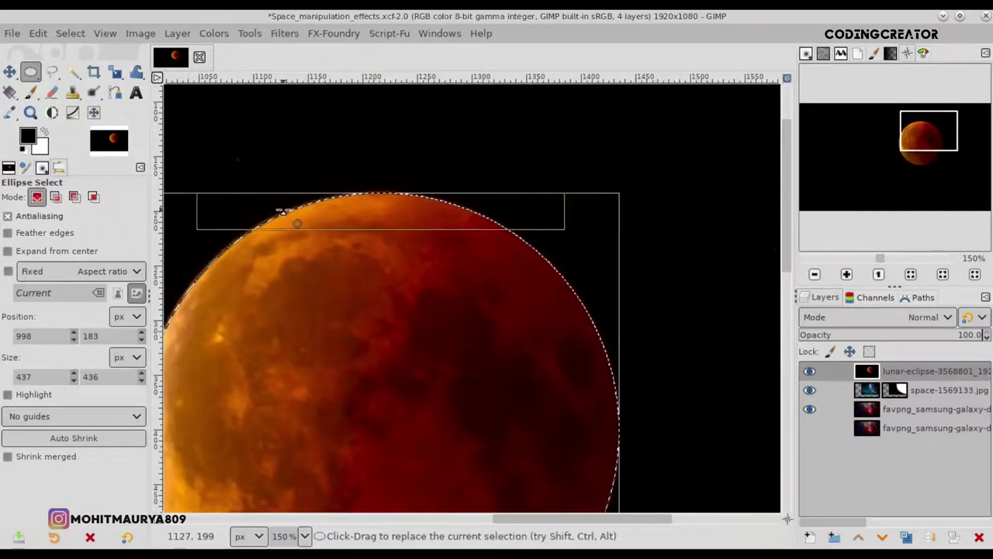
left_click_drag(204, 213, 175, 216)
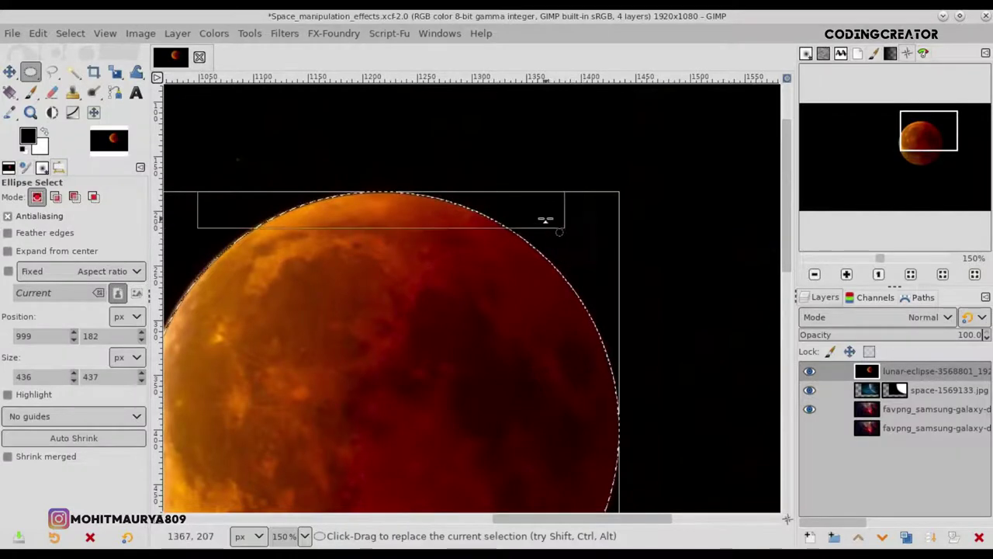
left_click_drag(598, 210, 601, 215)
left_click_drag(787, 255, 788, 337)
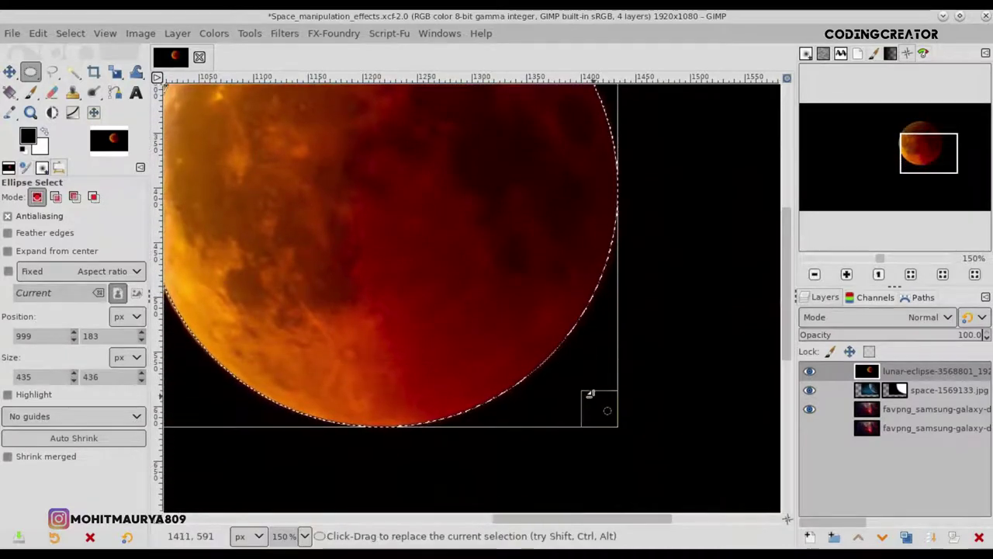
left_click_drag(608, 270, 608, 270)
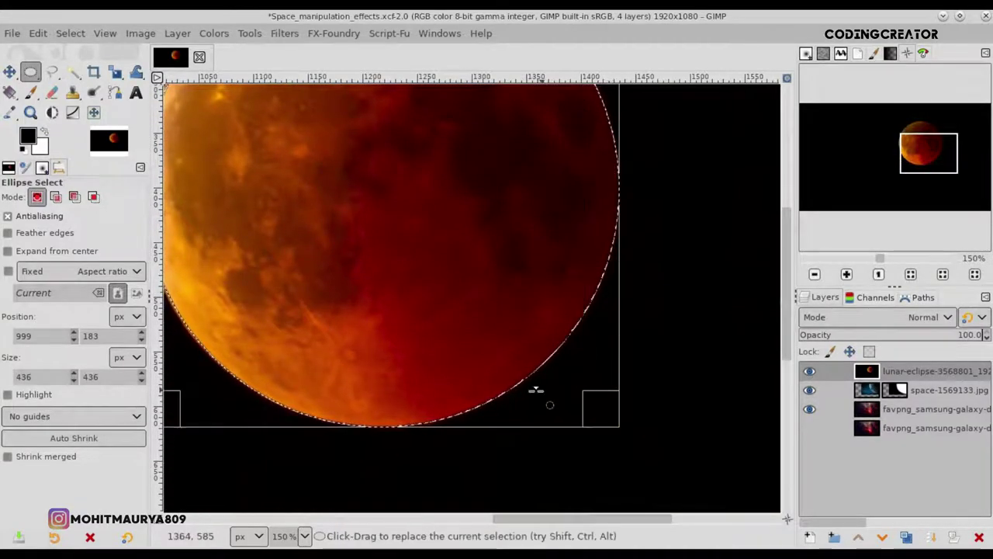
left_click_drag(476, 409, 475, 404)
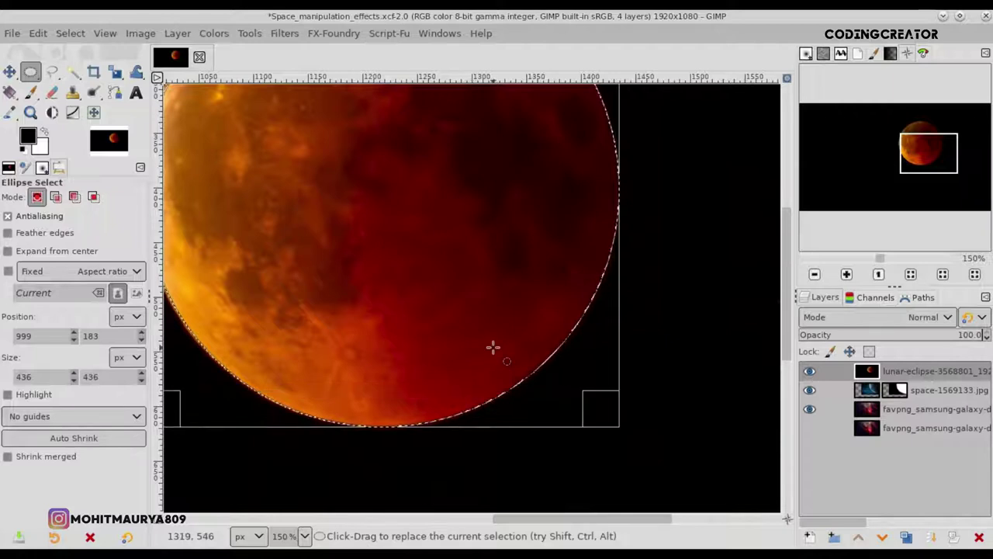
key("minus")
key("minus")
key("minus")
key("minus")
- Invert the selection, clear everything around the moon, deselect, and crop the layer to content
left_click(546, 258)
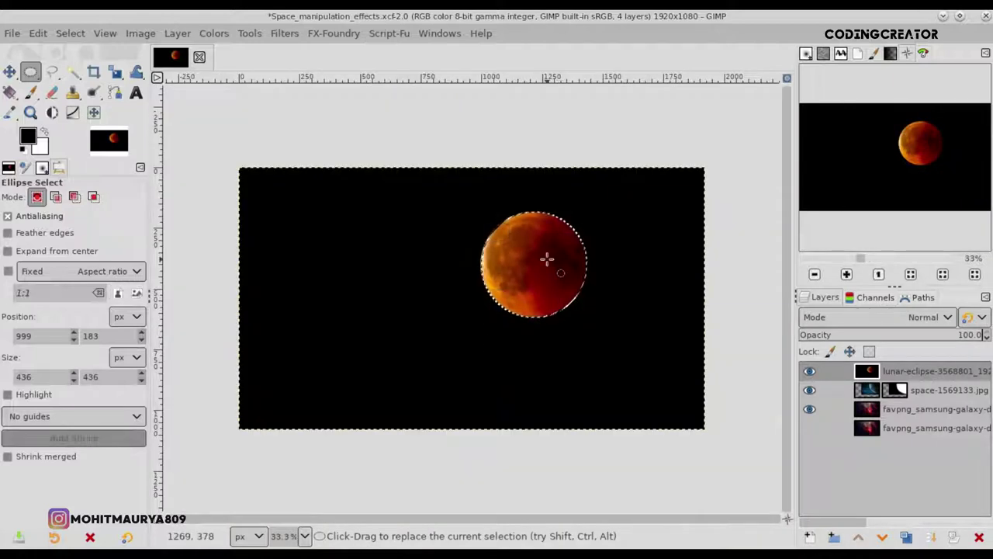
left_click(70, 33)
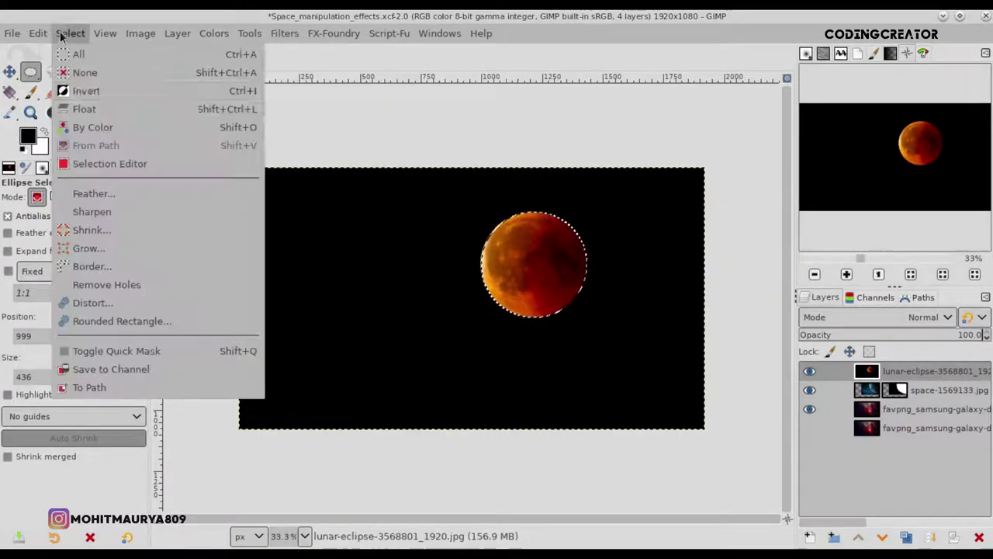
left_click(67, 79)
left_click(38, 33)
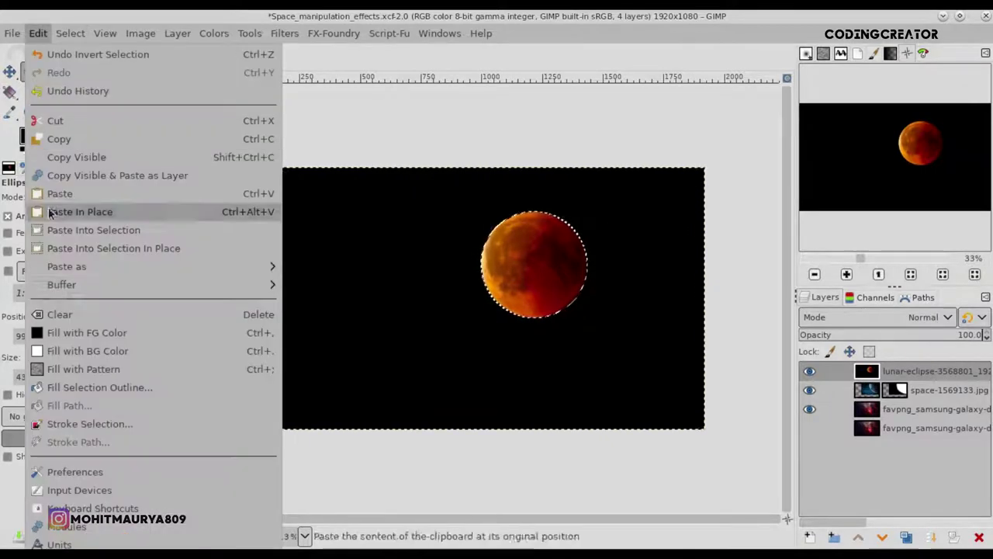
left_click(62, 317)
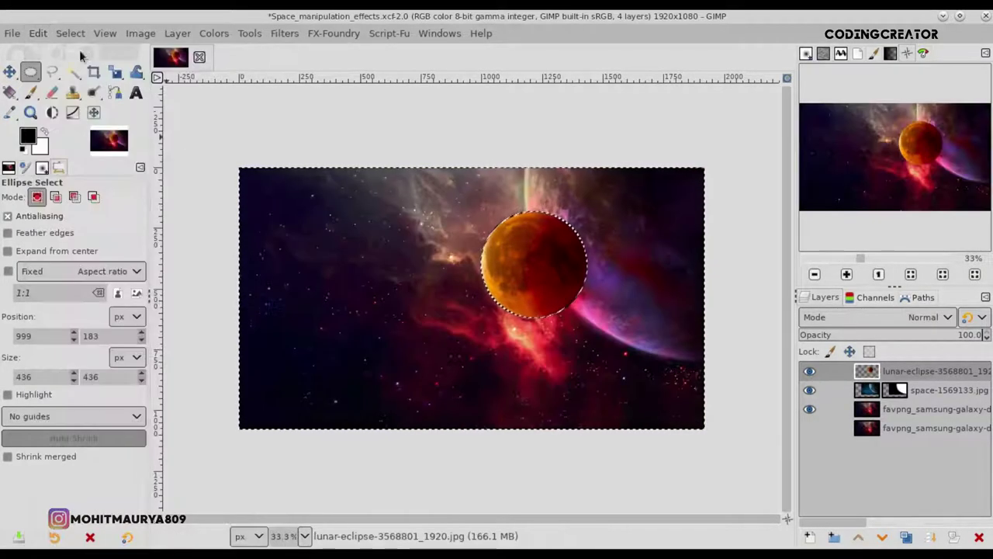
left_click(70, 33)
left_click(77, 72)
left_click(177, 32)
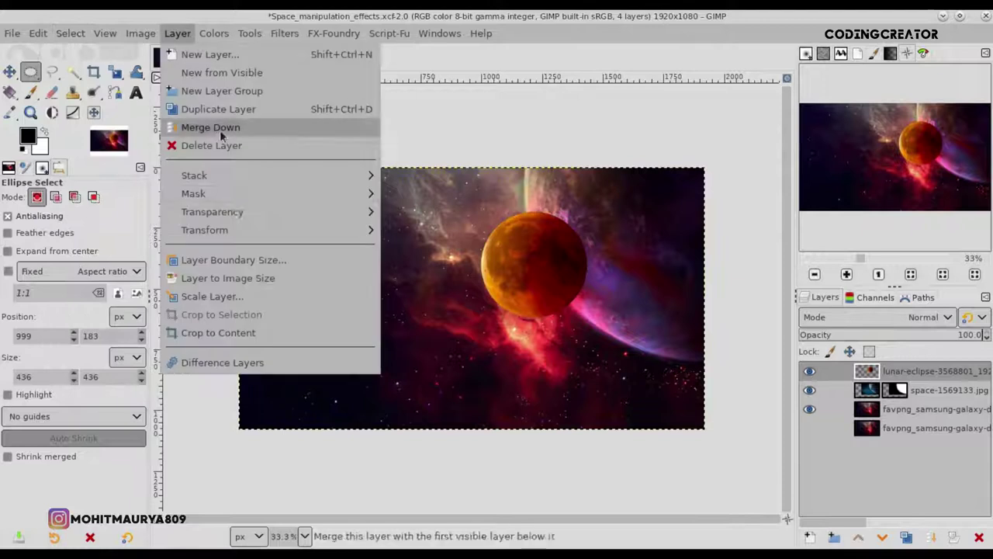
left_click(258, 333)
- Move the moon up-left and rotate it to about -133 degrees
key("m")
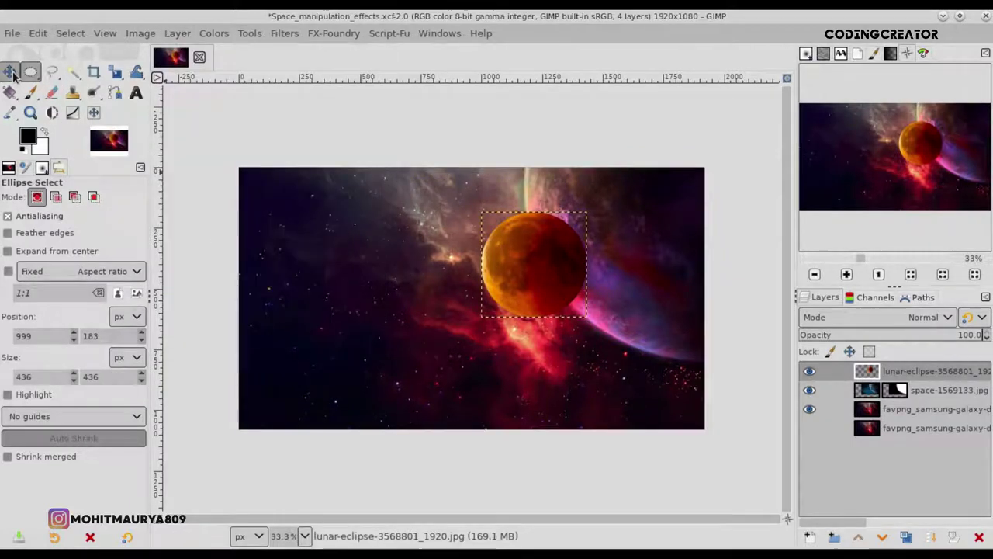
mouse_move(528, 288)
left_mouse_down()
mouse_move(256, 225)
mouse_move(348, 252)
left_mouse_up()
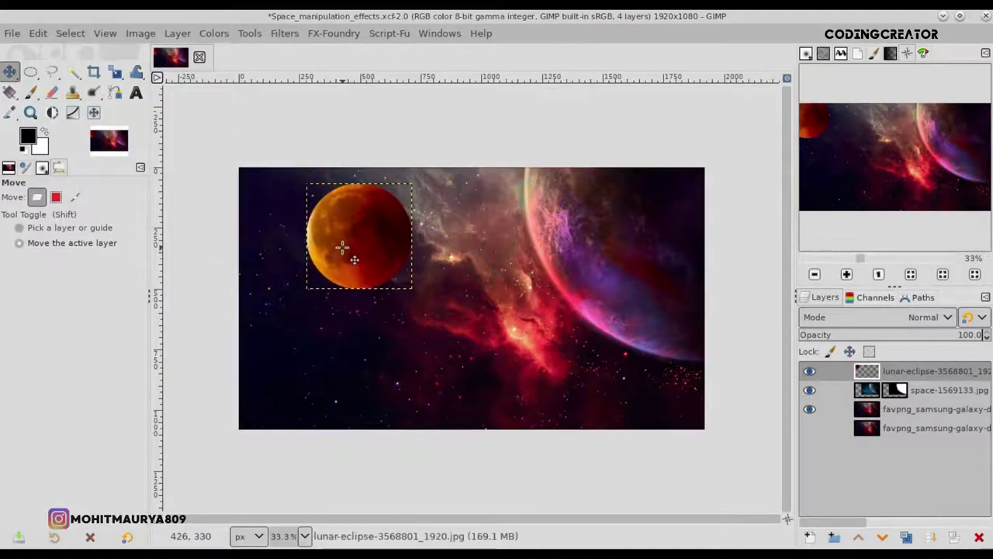
left_click_drag(115, 71, 175, 90)
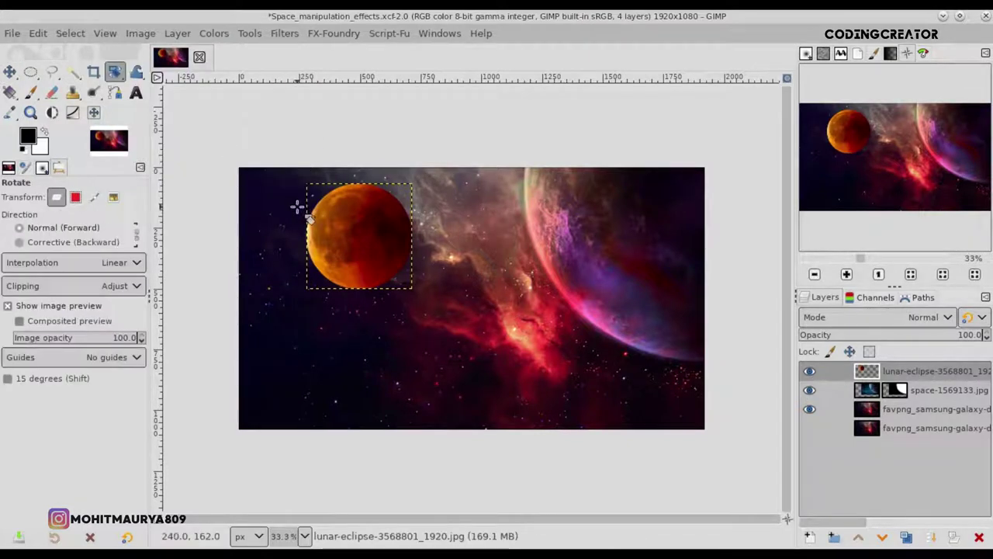
left_click(295, 204)
mouse_move(324, 245)
left_mouse_down()
mouse_move(432, 303)
mouse_move(443, 295)
left_mouse_up()
key("Return")
- Move the moon into the top-left corner, partly past the canvas edge
left_click(10, 71)
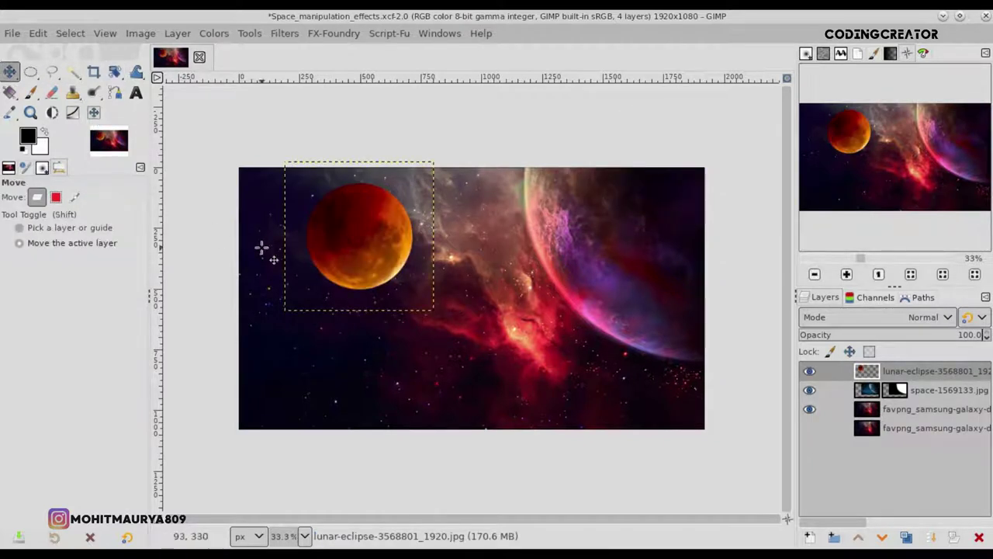
left_click_drag(268, 248, 186, 216)
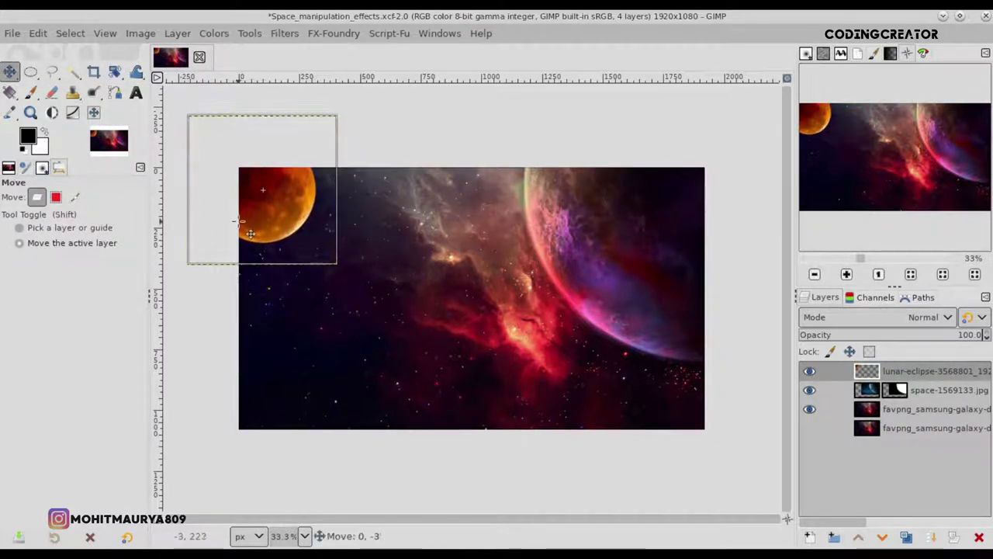
left_click(927, 317)
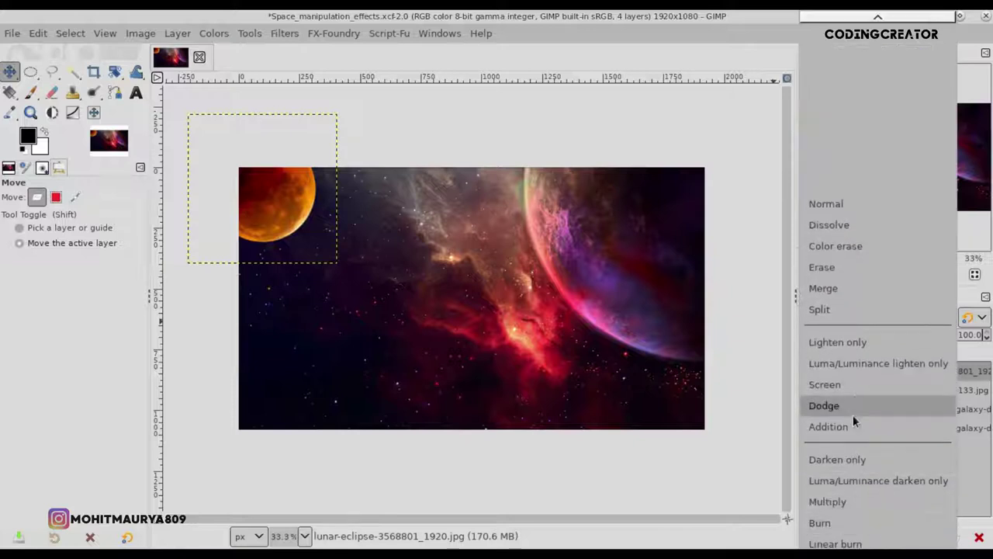
- Blend the moon layer in Screen mode and tilt it very slightly
left_click(852, 389)
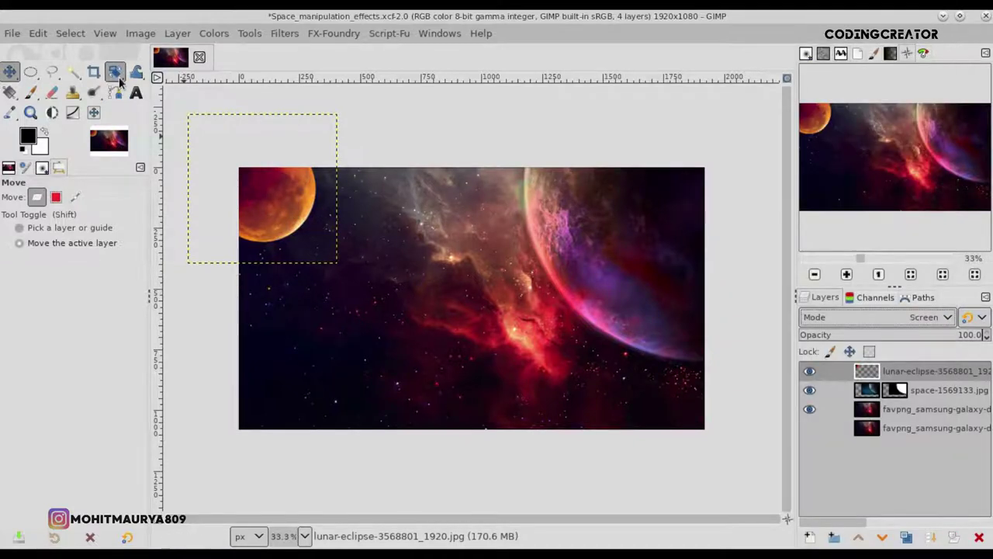
left_click(115, 91)
mouse_move(261, 267)
left_mouse_down()
mouse_move(233, 257)
mouse_move(231, 266)
left_mouse_up()
key("Return")
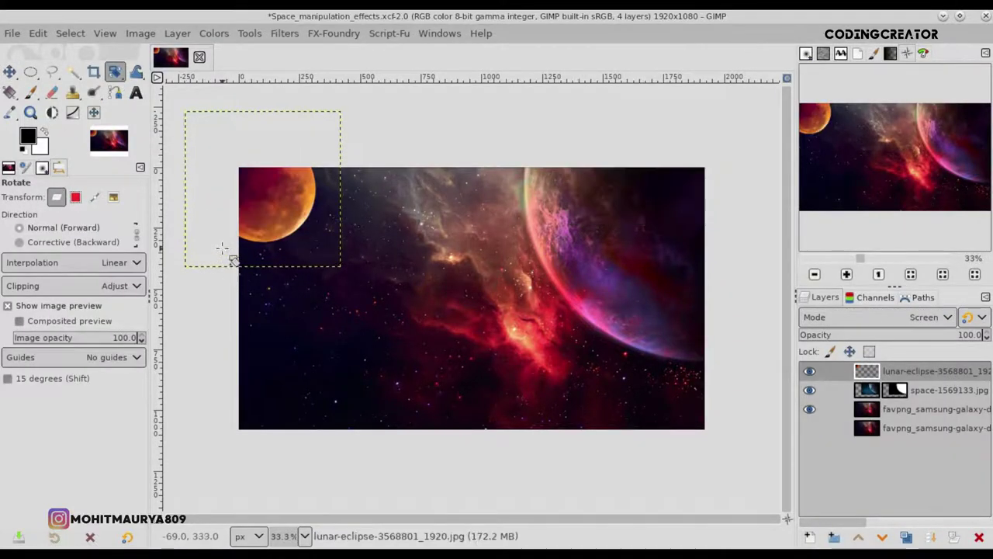
- Enlarge the moon to about 807 px and nudge it up and left
left_click_drag(116, 73, 166, 108)
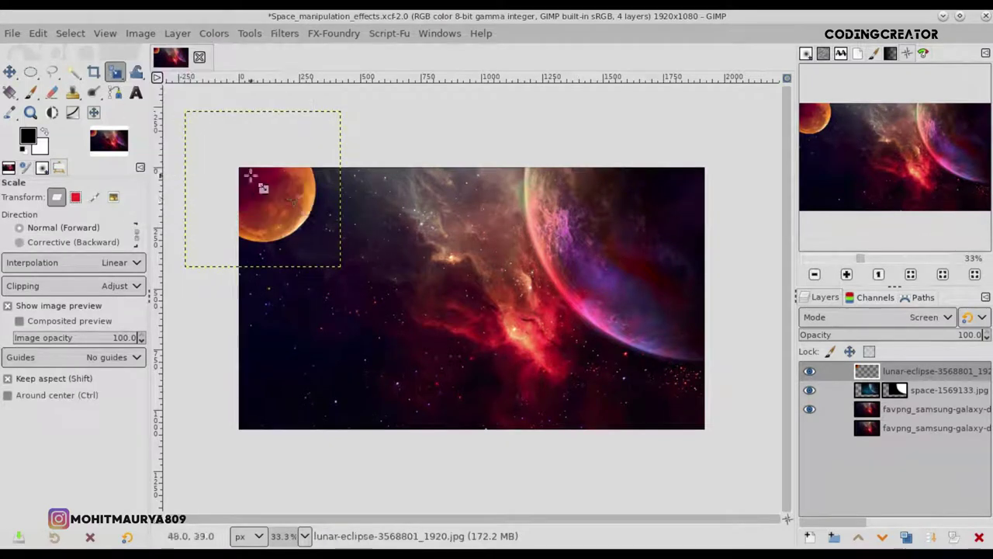
left_click(321, 220)
left_click_drag(320, 220, 381, 271)
key("Return")
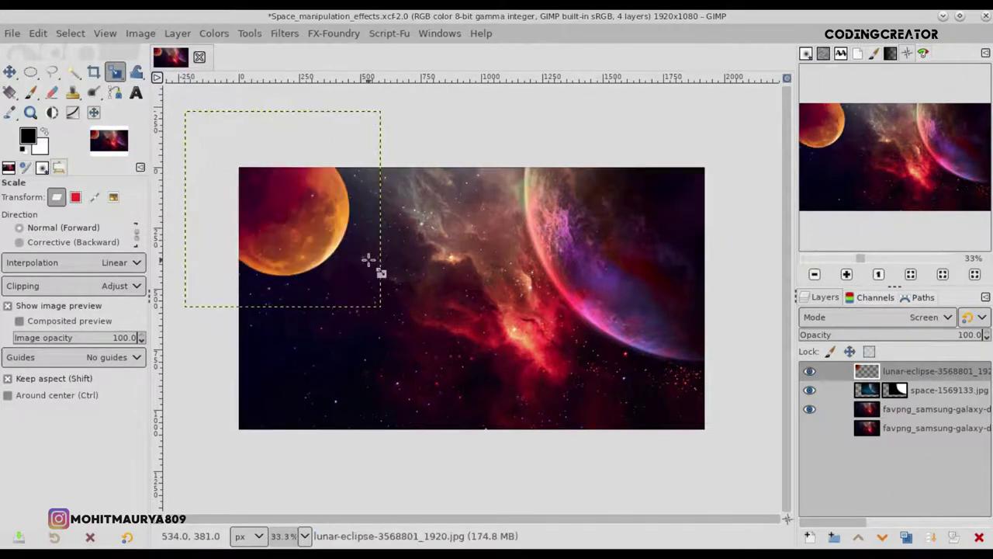
left_click(9, 72)
mouse_move(273, 249)
left_mouse_down()
mouse_move(247, 221)
mouse_move(271, 227)
left_mouse_up()
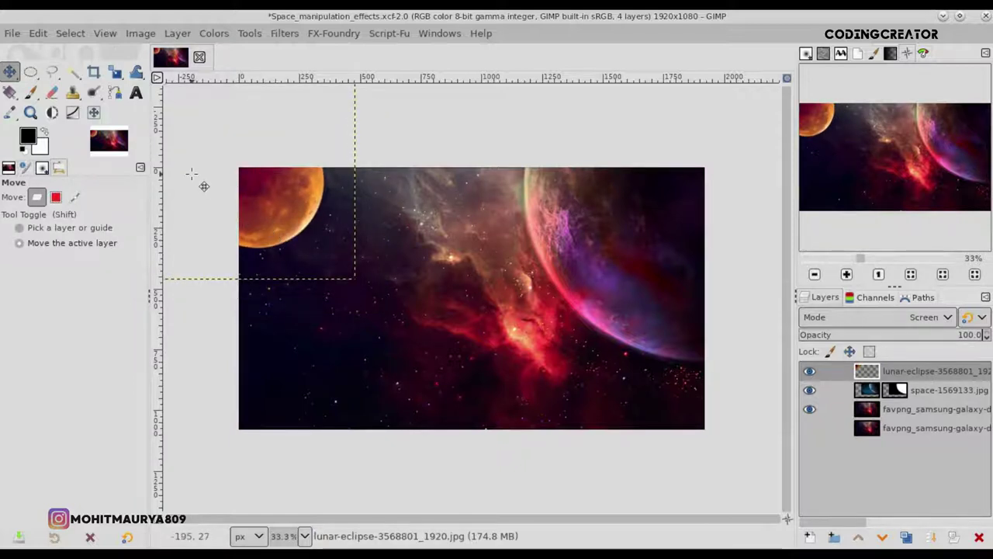
- Discard a trial -6.55° tilt, nudge the moon slightly right and down, and save the composite
left_click(121, 75)
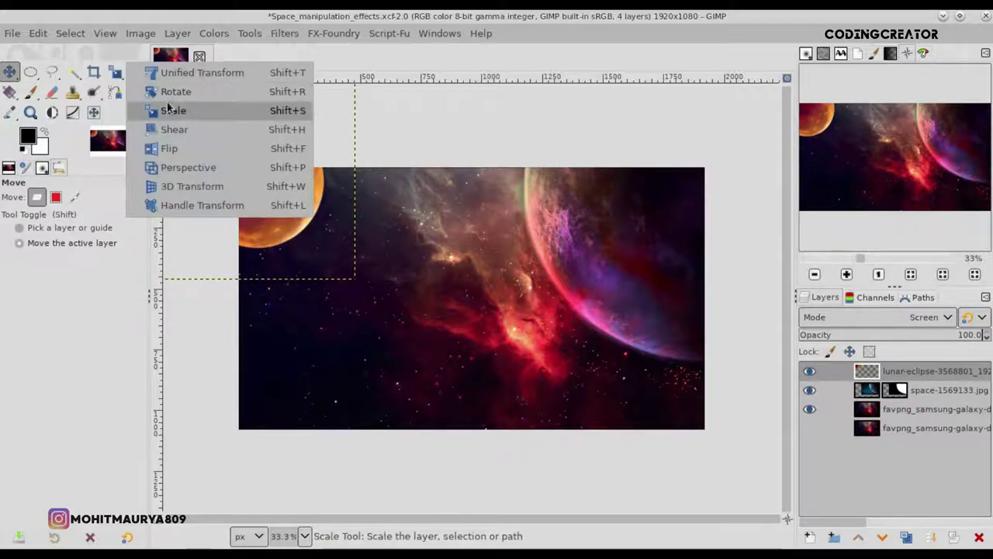
left_click(175, 91)
left_click_drag(241, 198, 221, 247)
key("Escape")
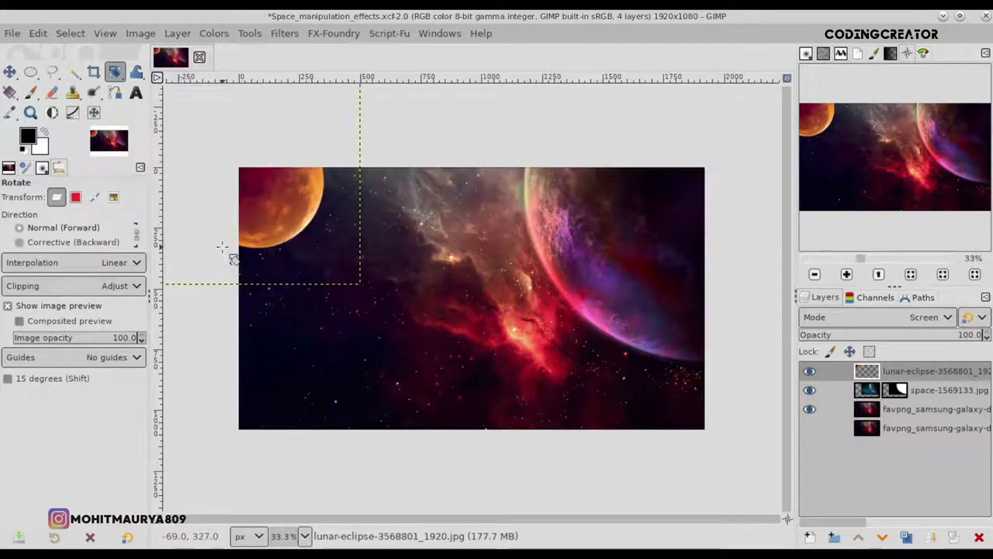
left_click(9, 72)
left_click_drag(315, 236, 318, 241)
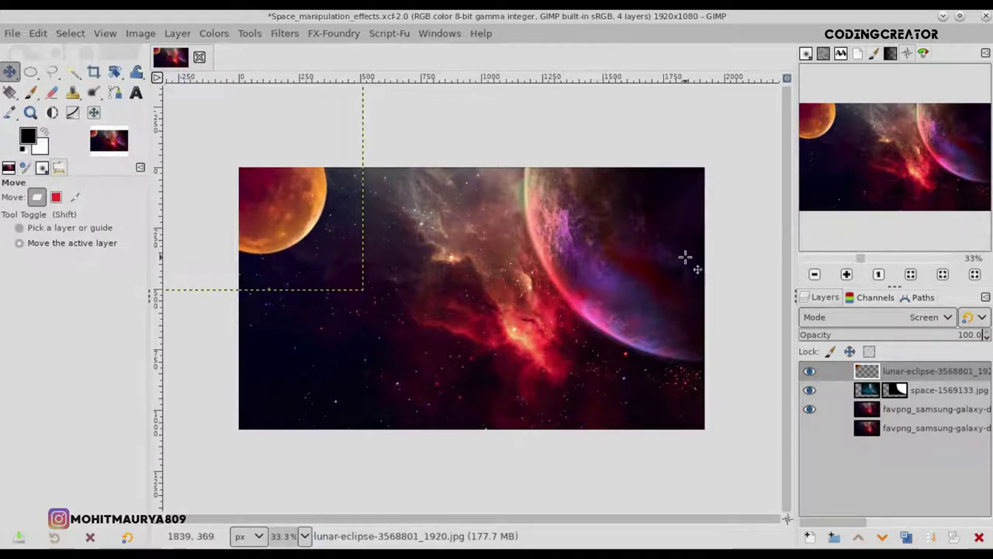
left_click(785, 79)
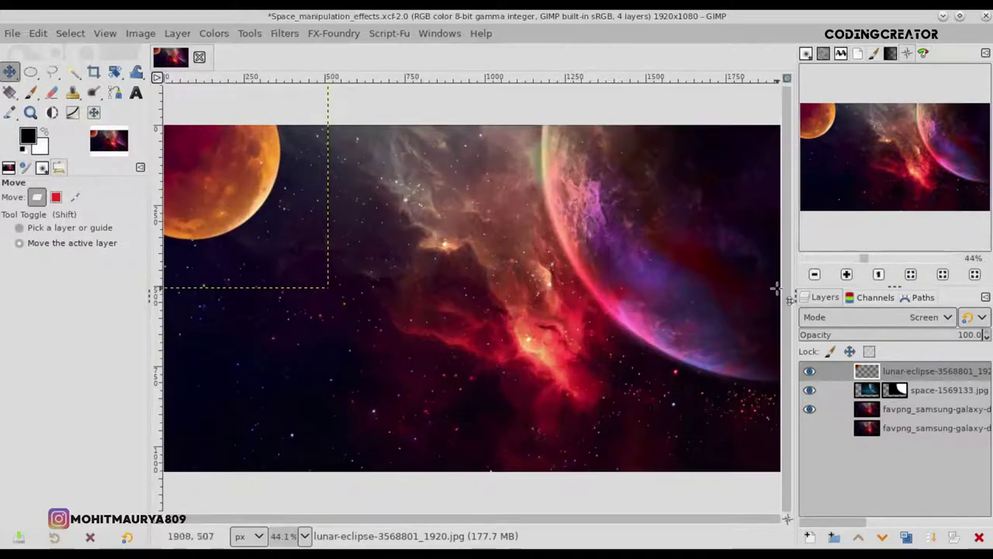
key("ctrl+s")
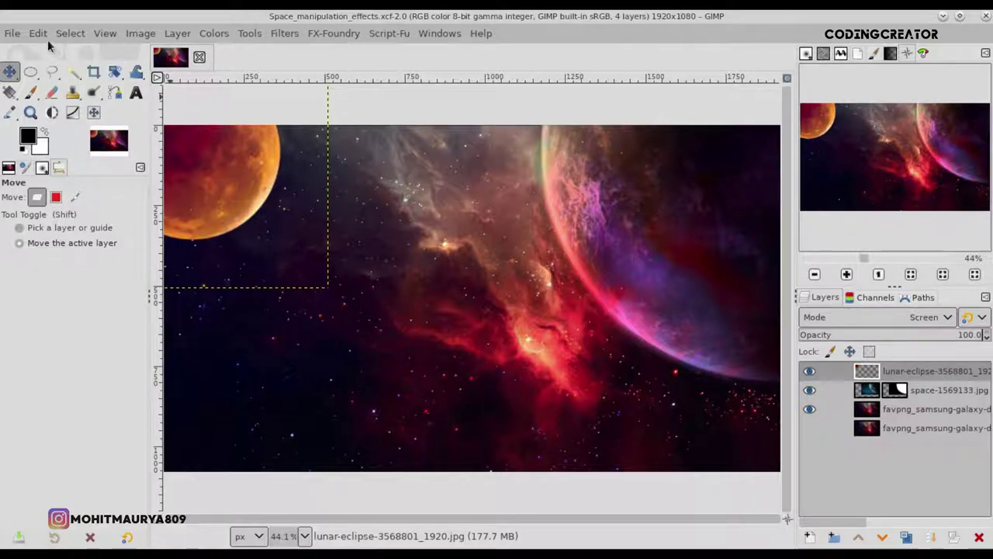
- Open planet_a_by_spencicle_d10ms96.psd as layers, converting it to the built-in sRGB profile
left_click(14, 33)
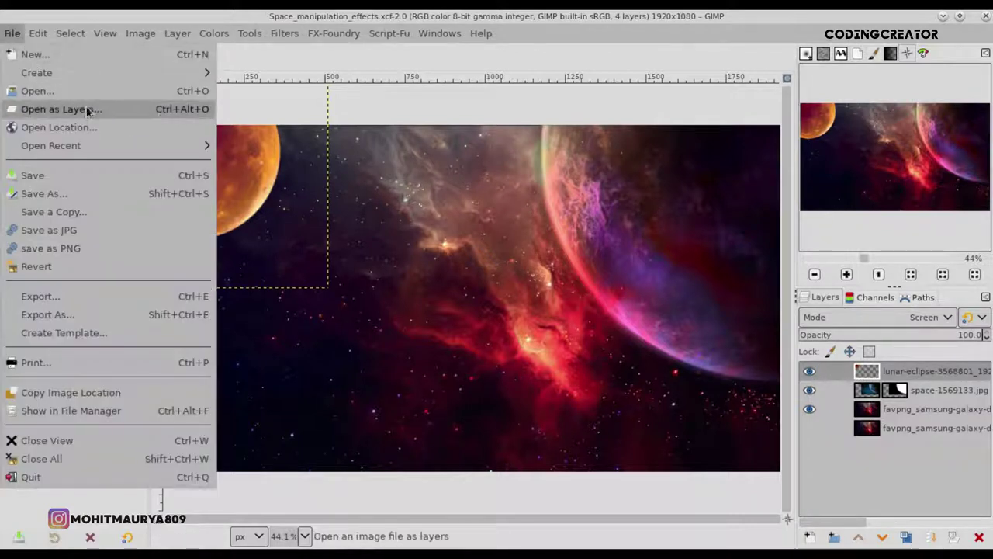
left_click(177, 114)
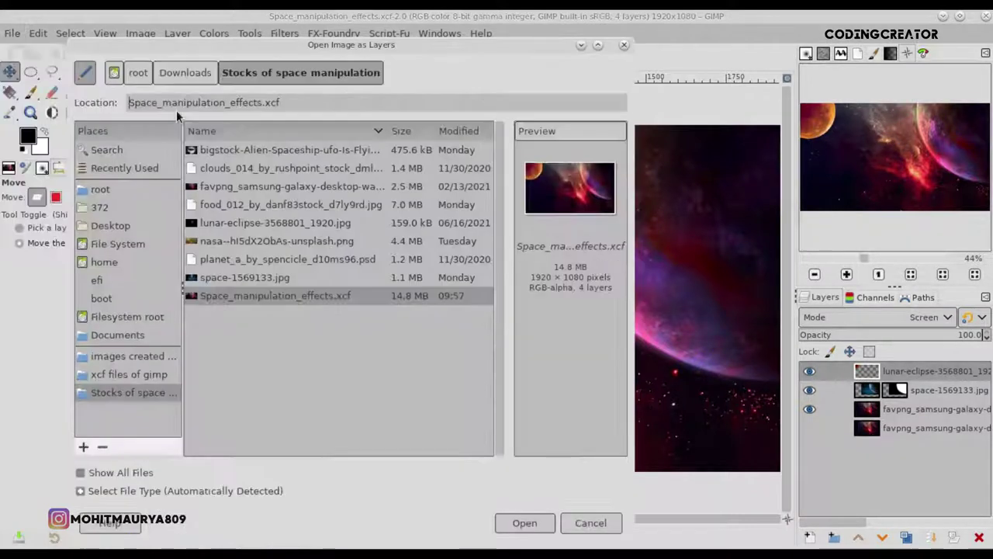
left_click(249, 259)
left_click(523, 523)
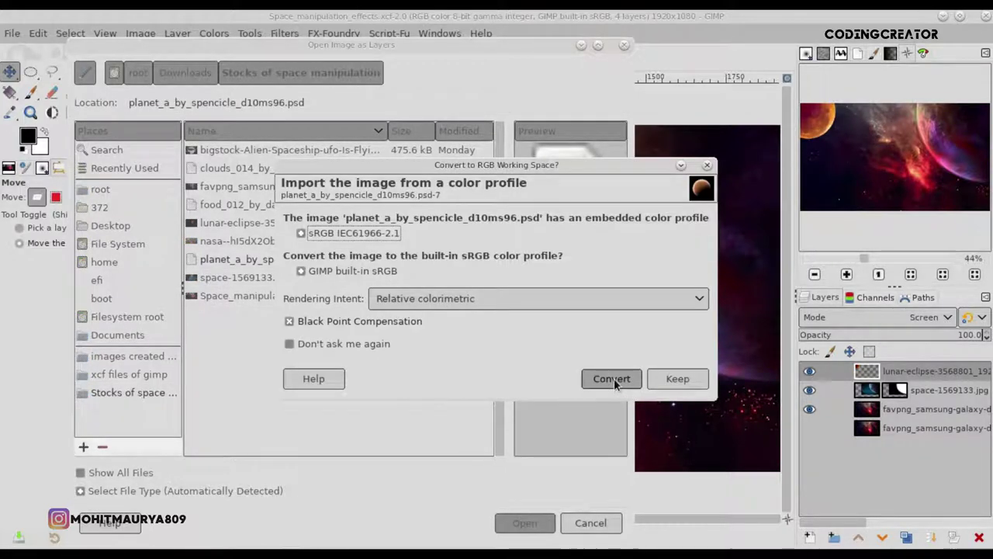
left_click(613, 378)
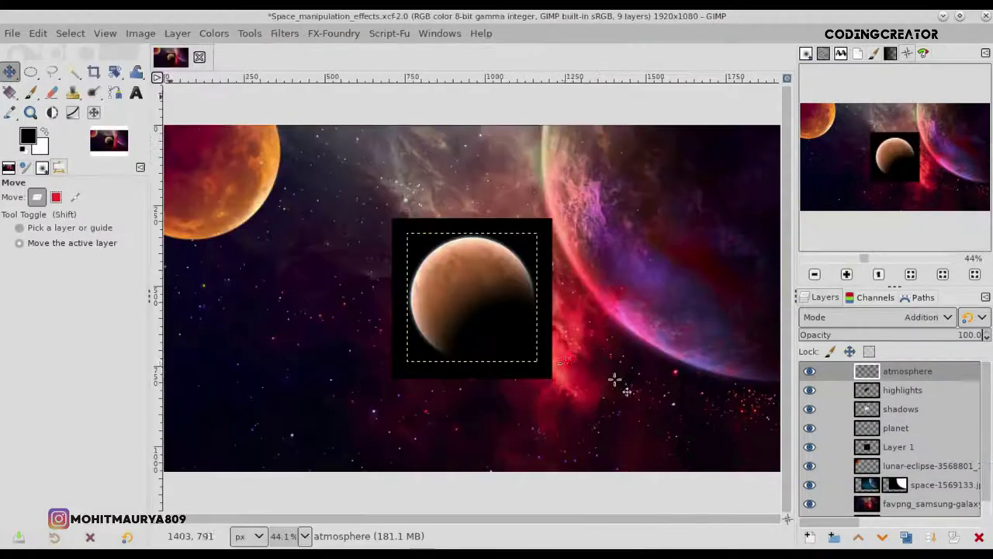
- Delete the black Layer 1 and move the atmosphere, highlights and shadows layers into a new layer group
left_click(896, 448)
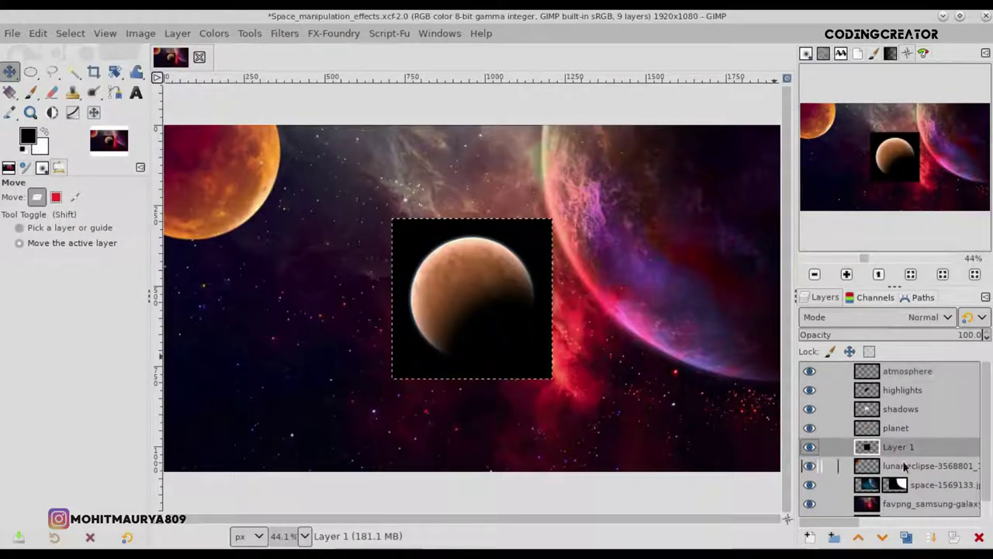
left_click(979, 537)
left_click(874, 377)
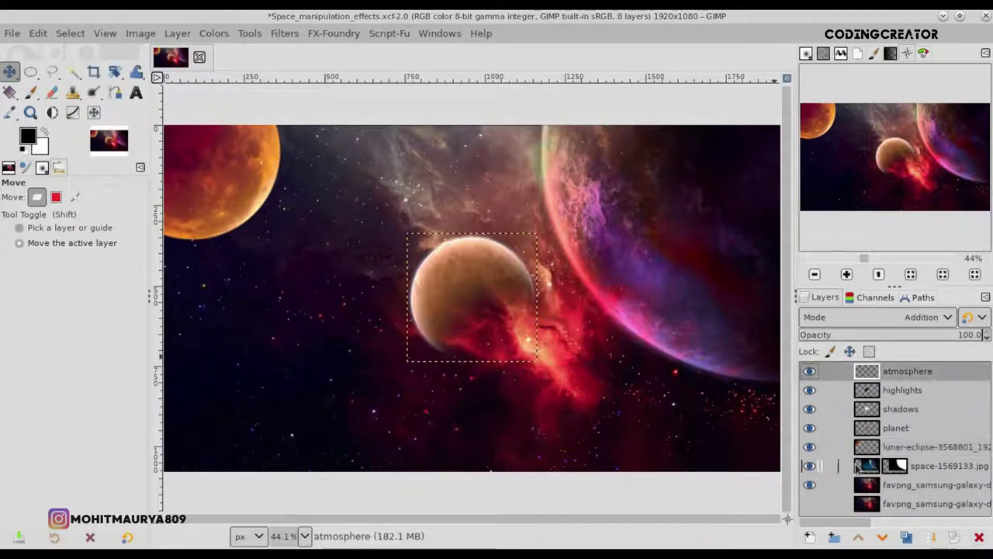
left_click(833, 537)
left_click_drag(900, 389, 885, 374)
mouse_move(879, 409)
left_mouse_down()
mouse_move(881, 400)
mouse_move(879, 446)
left_mouse_up()
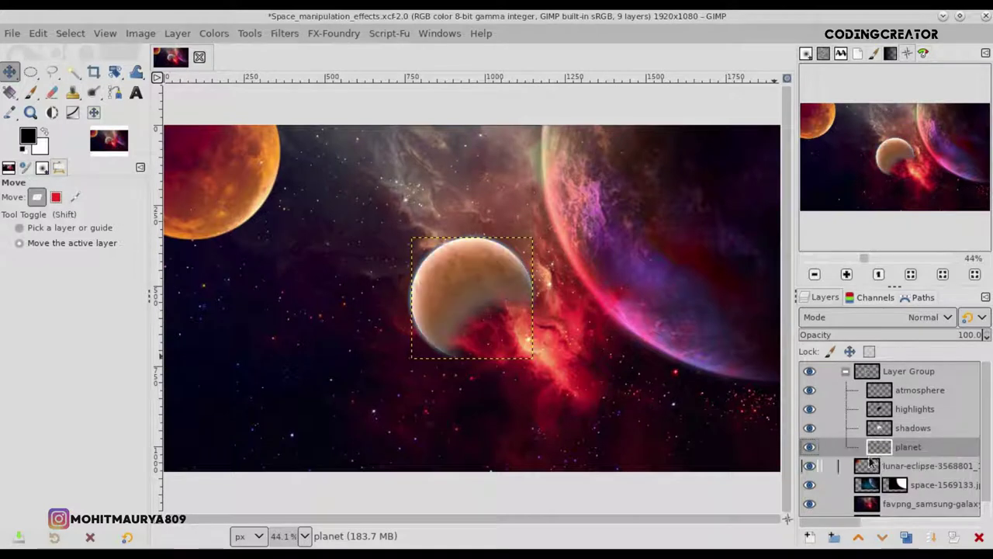
left_click(846, 374)
double_click(909, 371)
type("panet3")
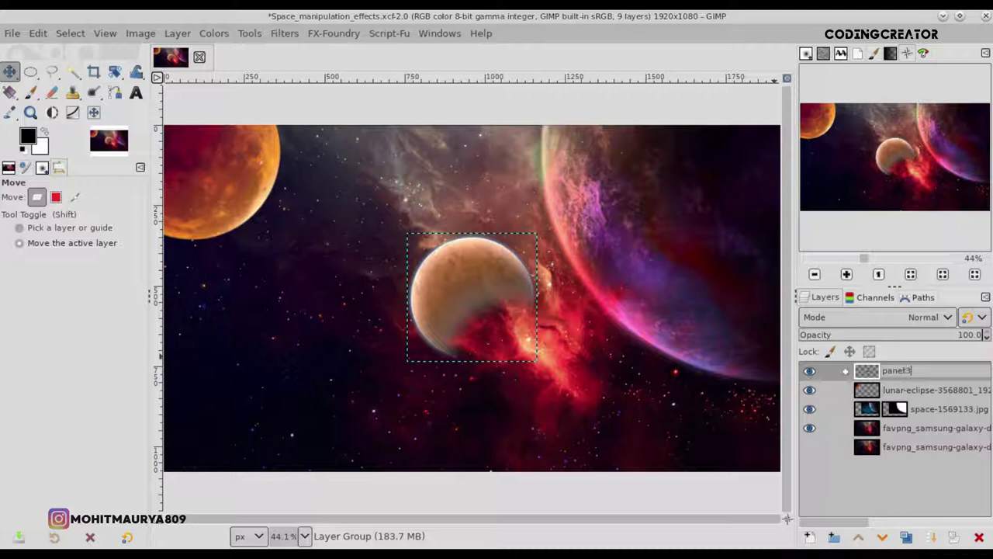
- Name the group panet3, hide the background layers, and create a New from Visible layer
key("Return")
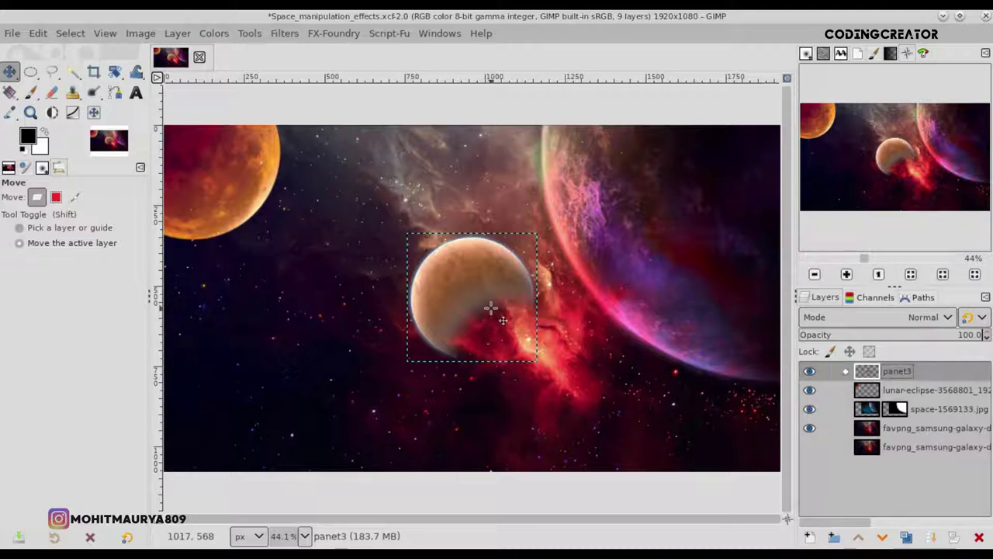
left_click_drag(491, 308, 684, 400)
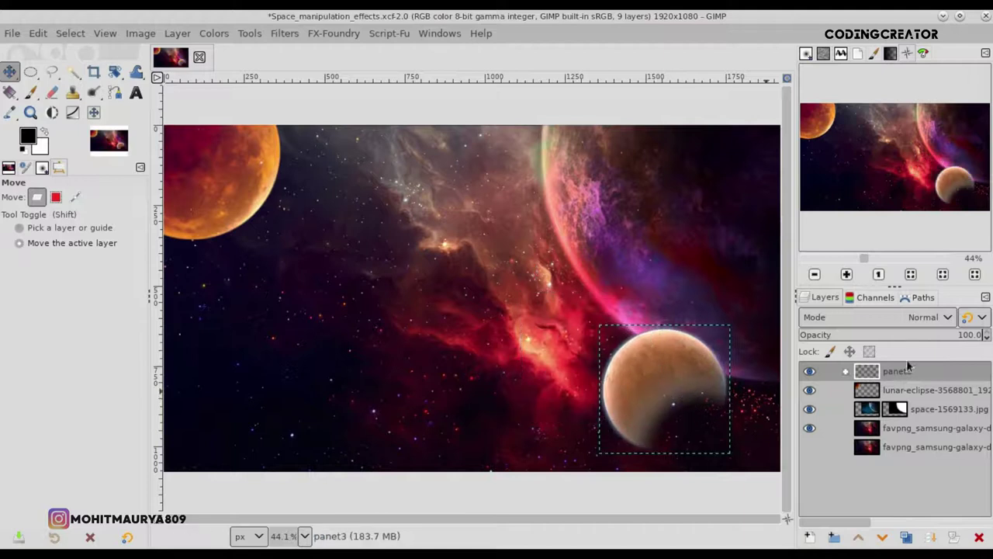
left_click(809, 372)
left_click(809, 371)
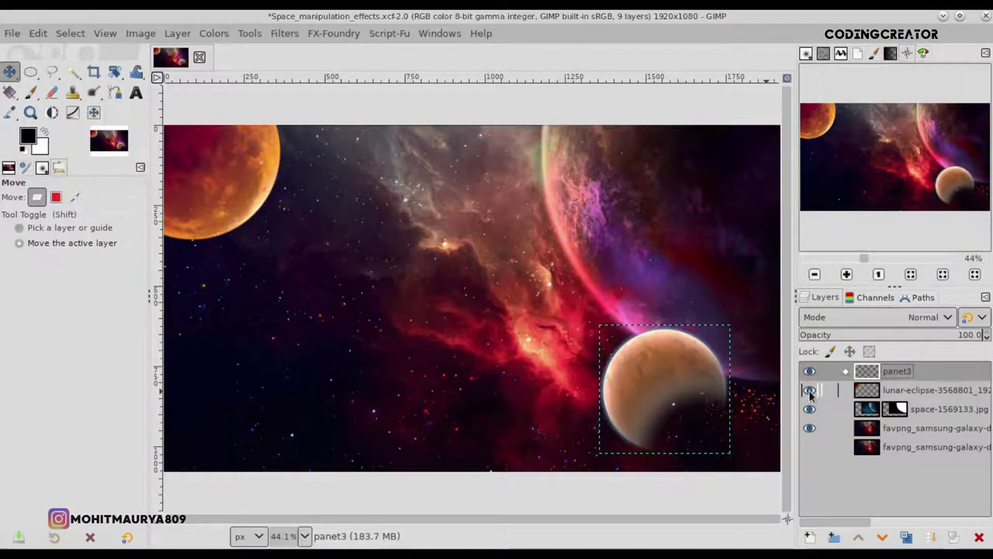
left_click(810, 389)
left_click(809, 409)
left_click(810, 429)
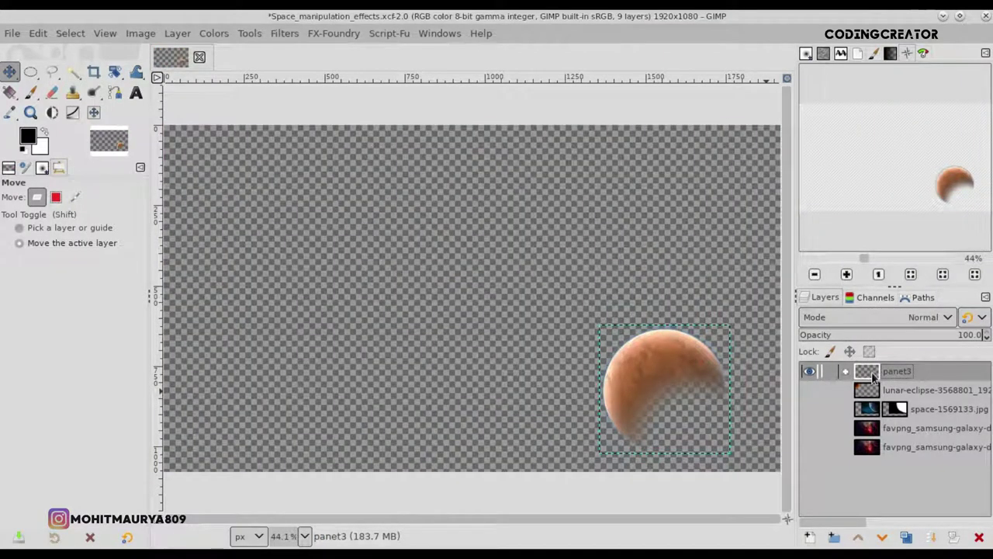
right_click(873, 377)
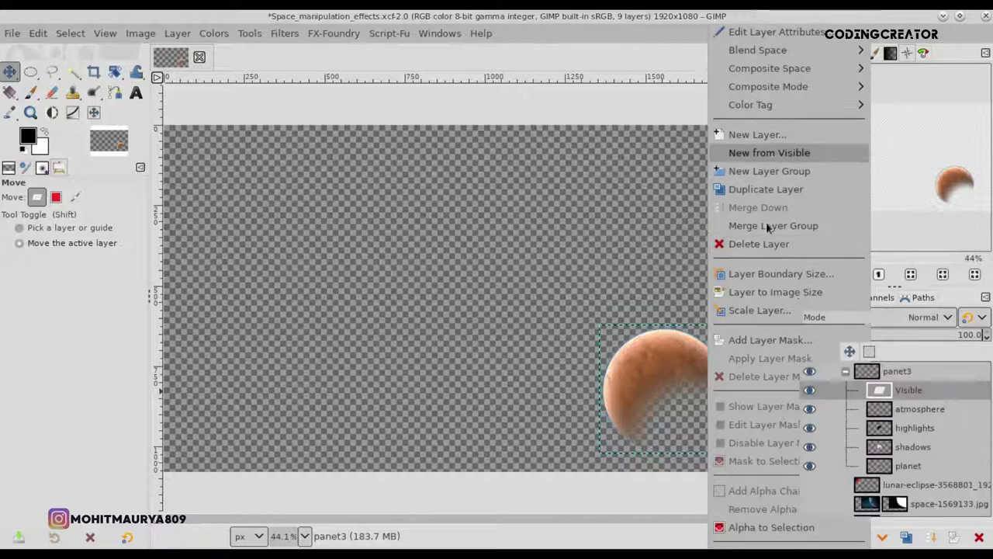
left_click(769, 153)
- Send the panet3 group to the bottom and show the moon, space and galaxy layers again
left_click(846, 389)
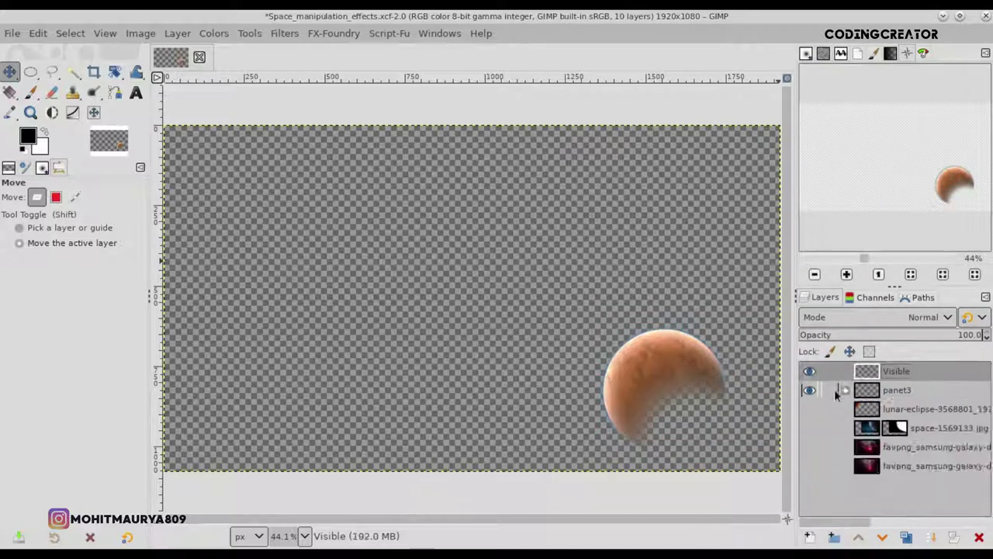
left_click_drag(836, 394, 901, 477)
left_click(810, 389)
left_click(809, 409)
left_click(810, 428)
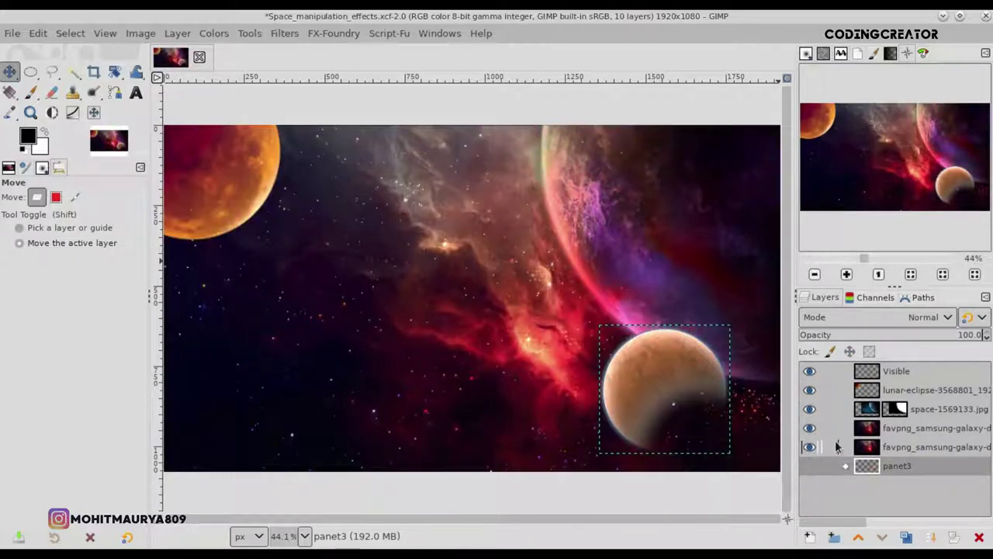
left_click(870, 377)
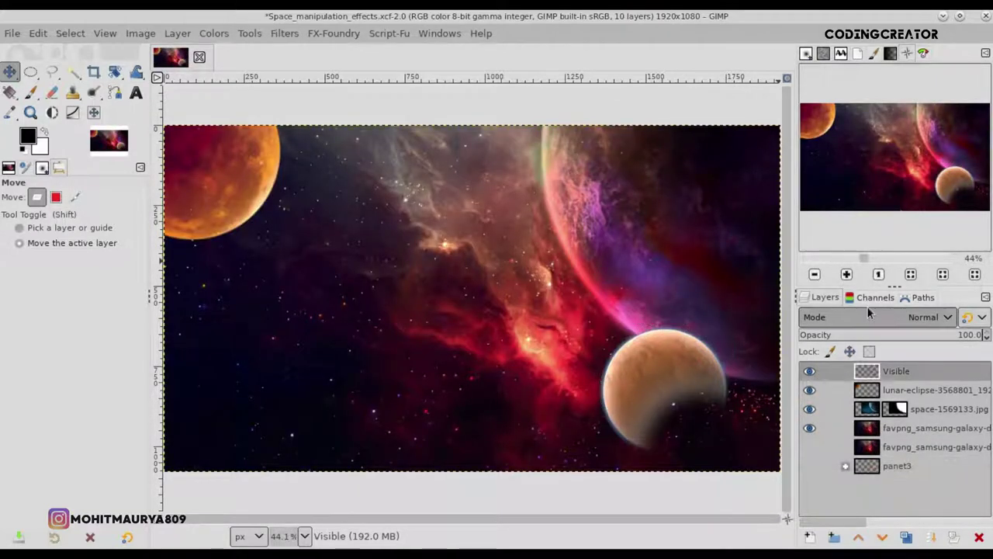
- Set the Visible layer to Pin light mode and crop it to its content
left_click(872, 315)
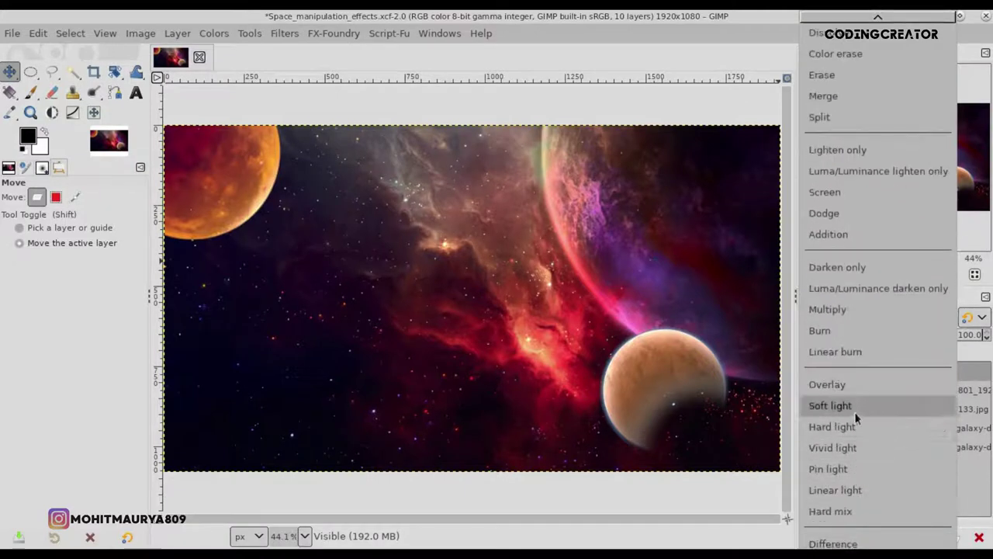
left_click(852, 468)
left_click_drag(648, 394, 648, 404)
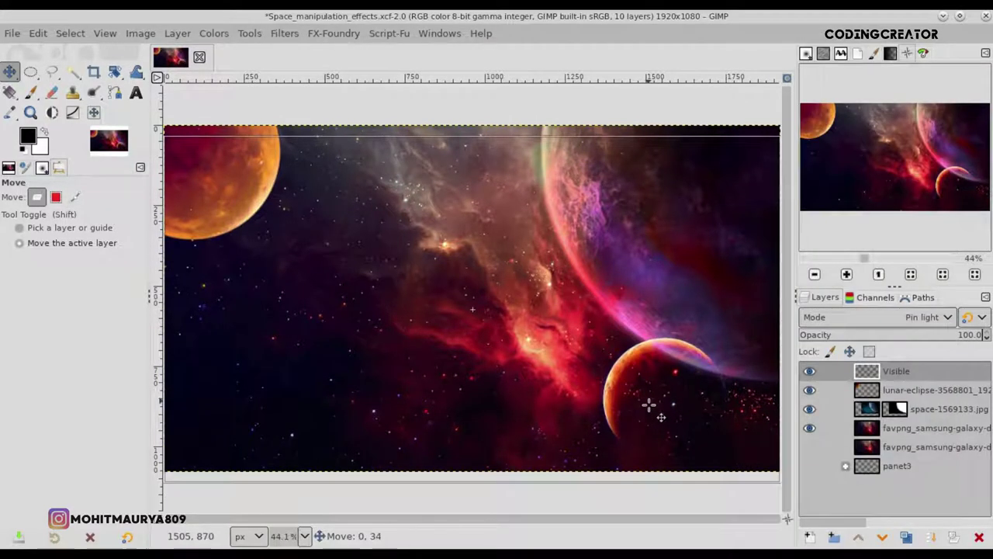
left_click(178, 33)
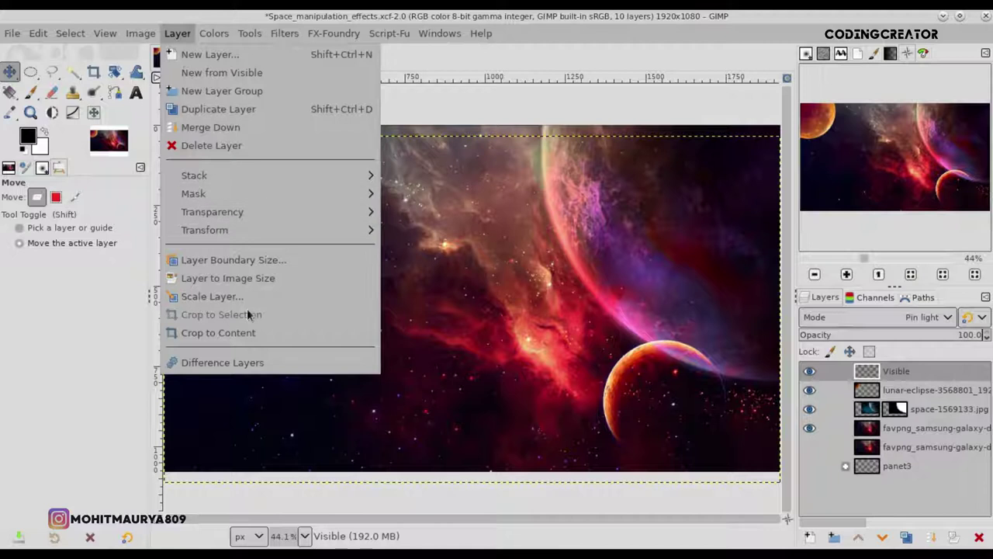
left_click(256, 335)
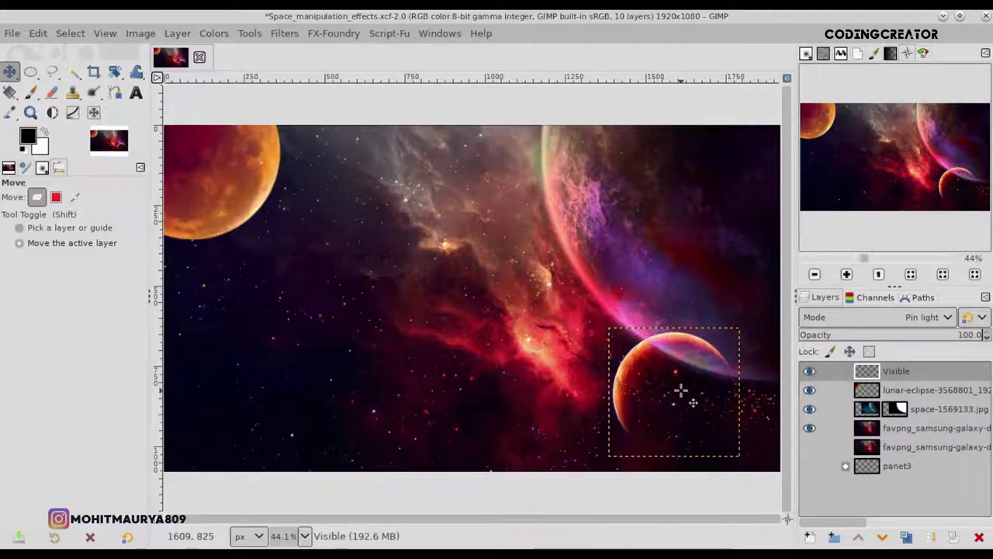
- Tilt the small planet and fine-tune its position at the lower right
key("shift+r")
mouse_move(629, 423)
left_mouse_down()
mouse_move(566, 443)
mouse_move(590, 459)
left_mouse_up()
key("Return")
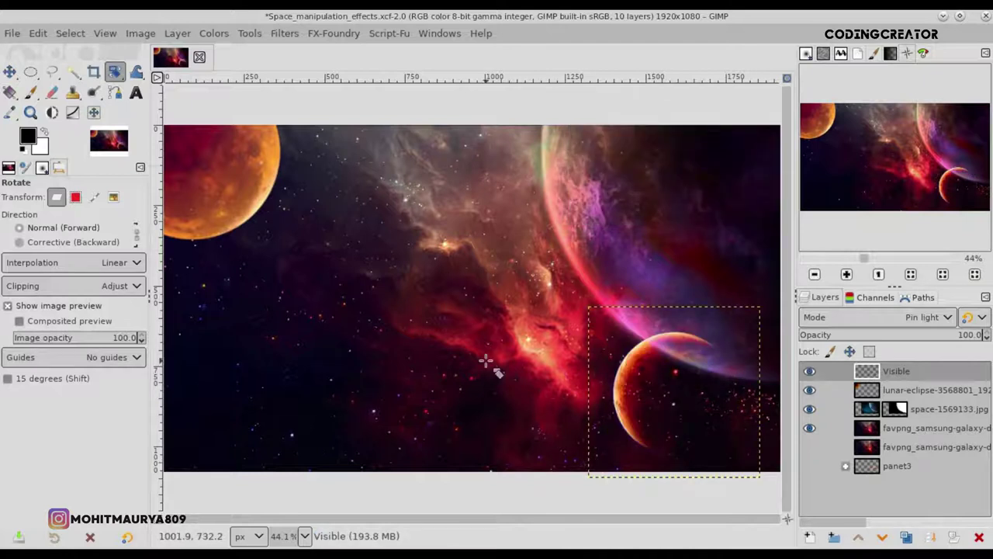
left_click(10, 71)
left_click_drag(629, 403, 637, 410)
mouse_move(860, 377)
left_mouse_down()
mouse_move(881, 409)
mouse_move(874, 372)
left_mouse_up()
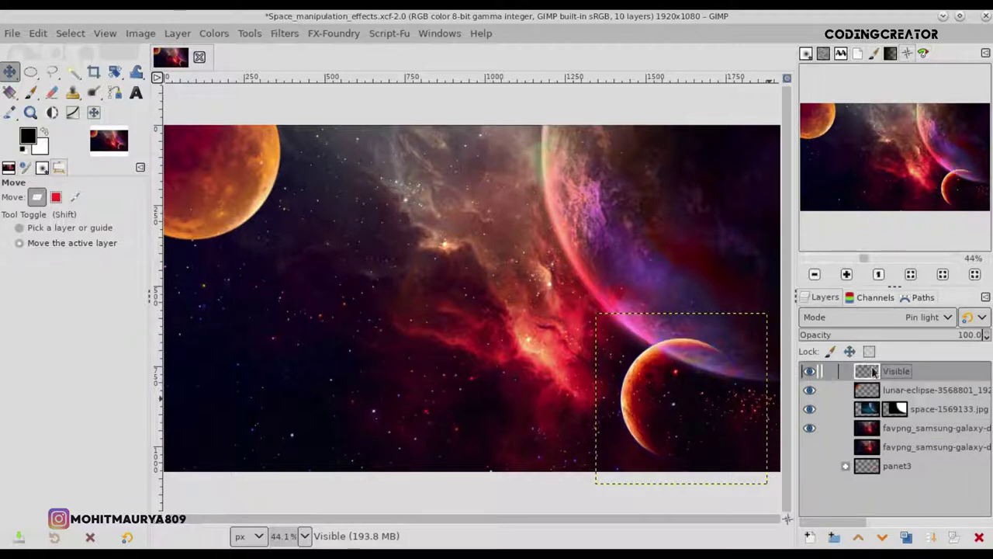
left_click_drag(728, 378, 724, 355)
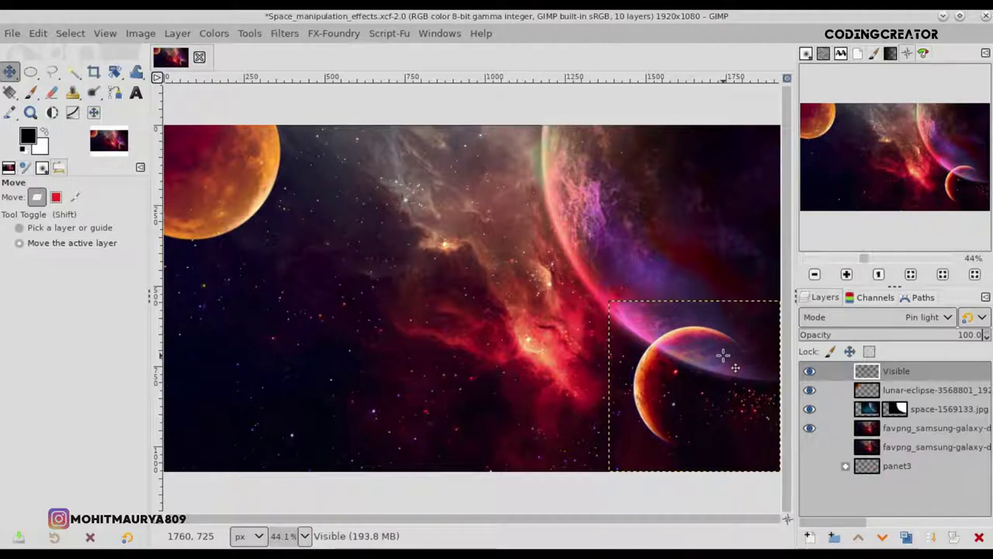
key("Left")
key("Left")
key("Left")
key("Left")
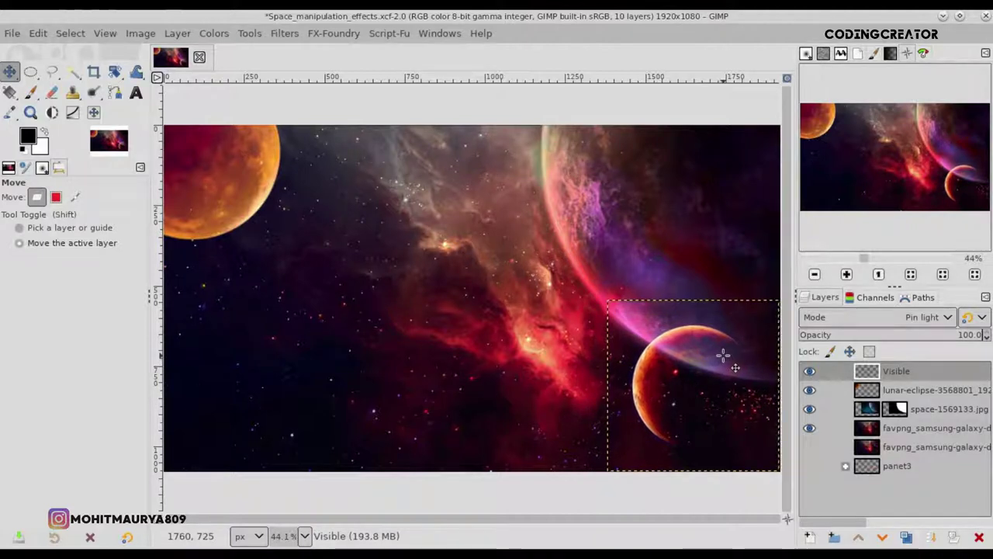
left_click_drag(707, 403, 707, 388)
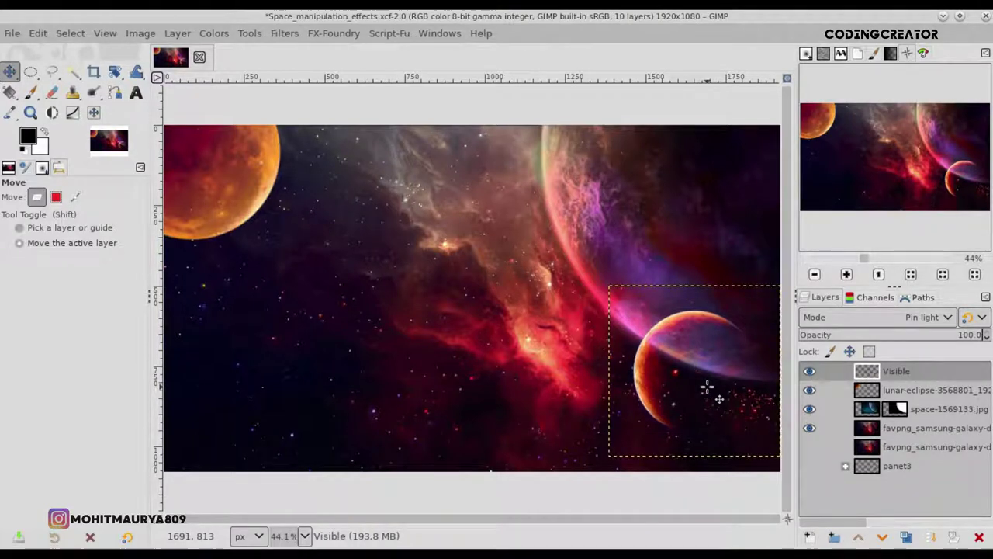
left_click(949, 535)
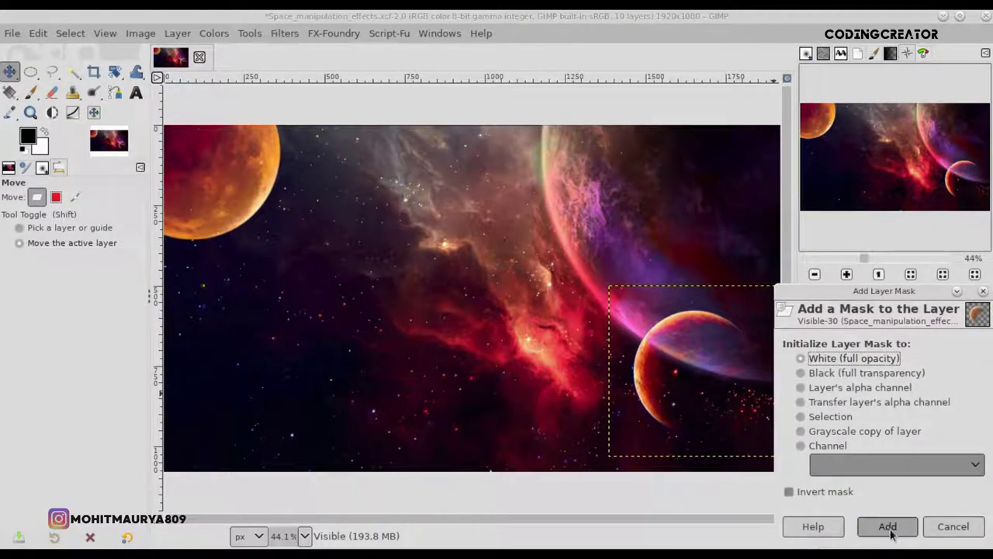
- Add a white layer mask to the small planet and paint out part of its glow
left_click(891, 529)
left_click(30, 91)
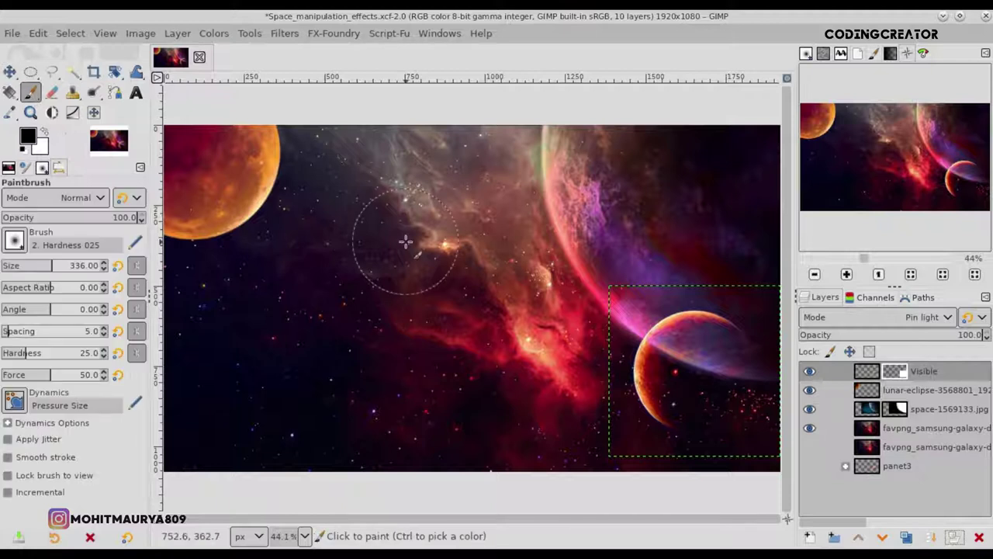
left_click_drag(672, 298, 666, 295)
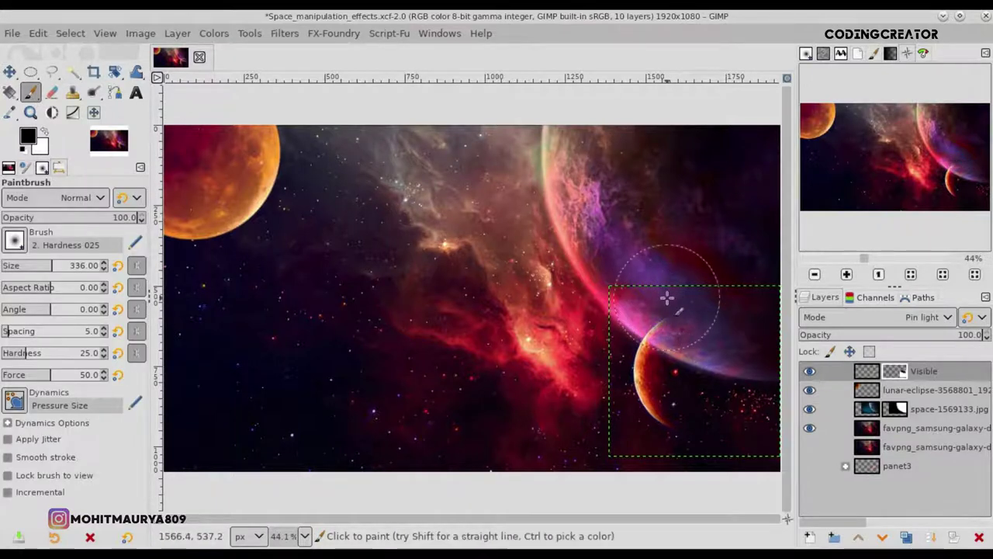
- With a brush size of about 119 and lower opacity, paint the mask to fade the planet's rim
left_click(27, 265)
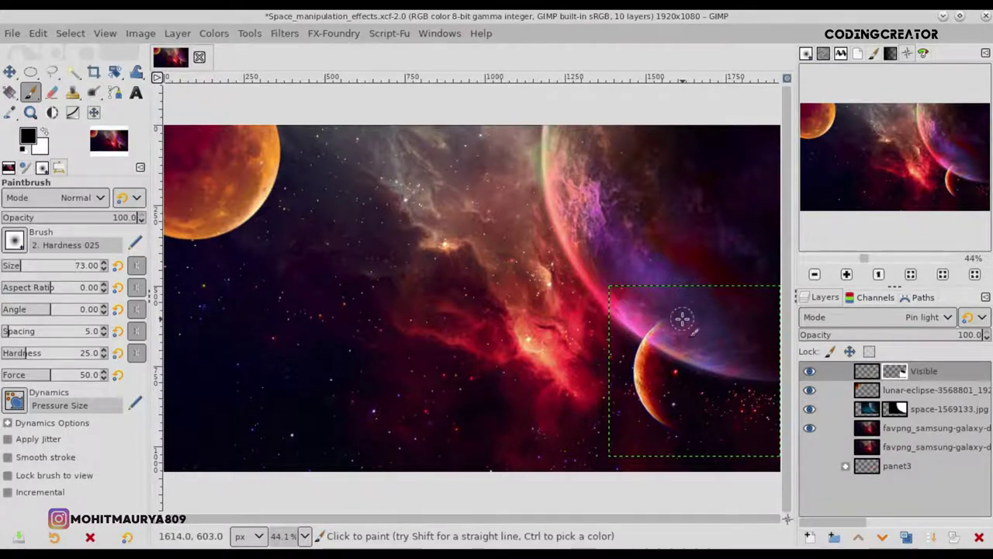
scroll(674, 318, "up", 1)
scroll(674, 318, "up", 2)
scroll(702, 518, "right", 3)
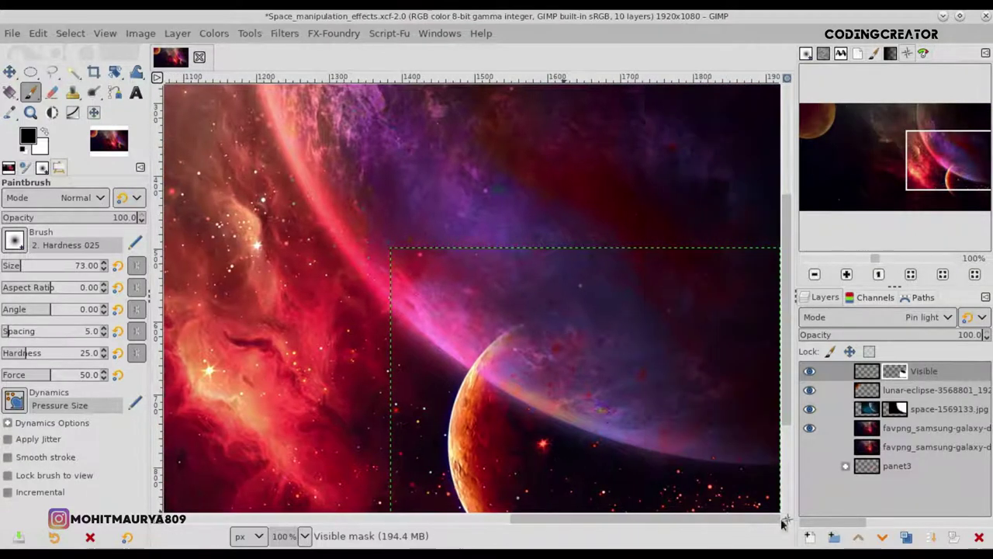
scroll(784, 381, "down", 3)
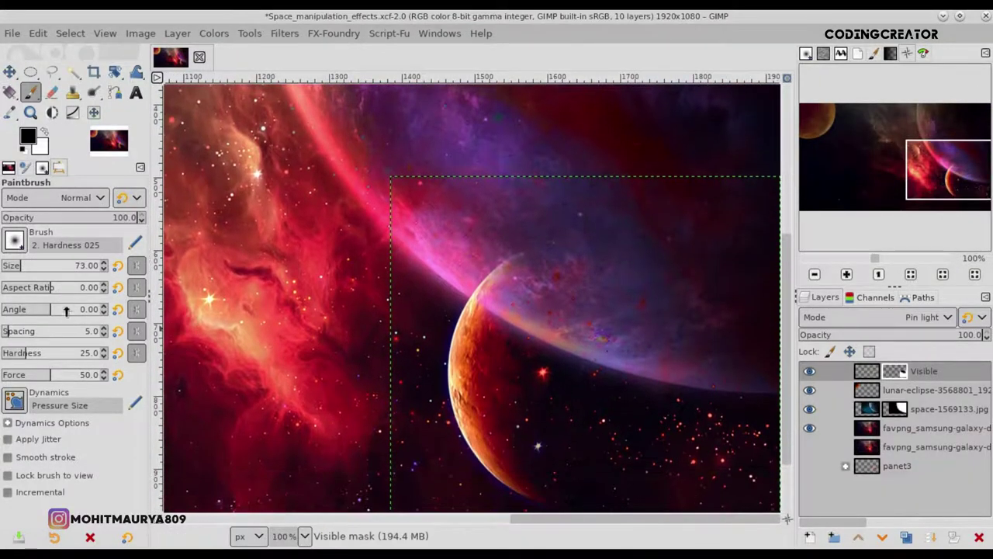
left_click_drag(23, 267, 28, 267)
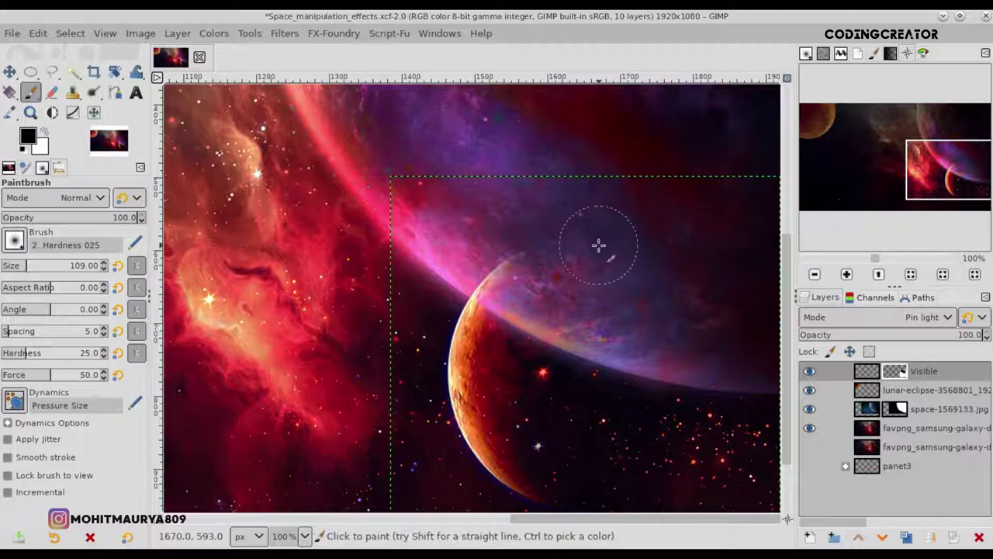
left_click_drag(590, 289, 473, 264)
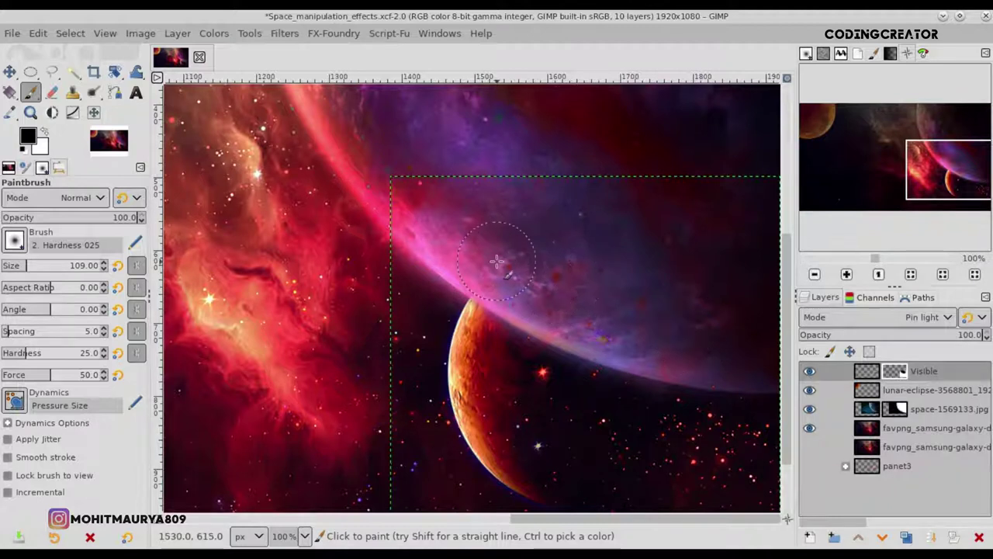
left_click(47, 219)
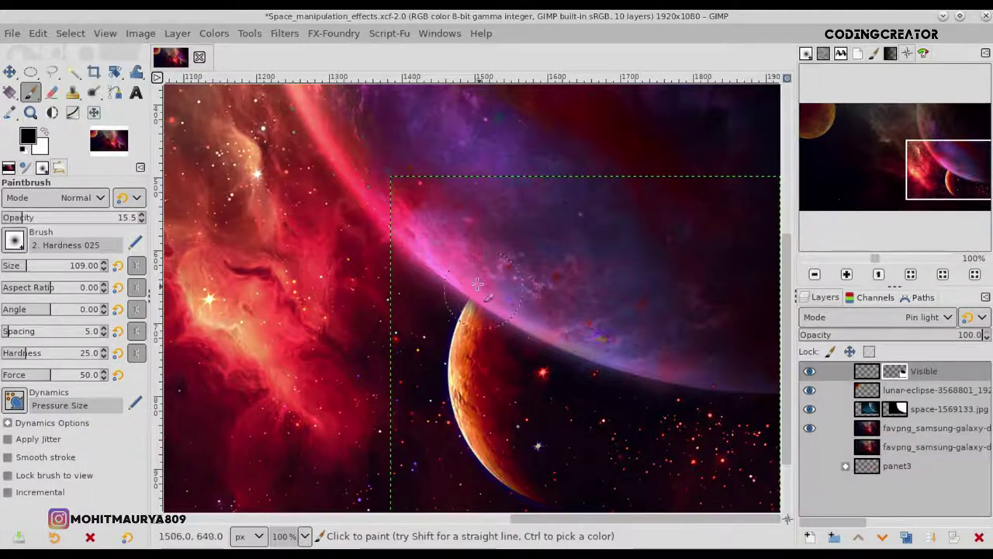
left_click(9, 71)
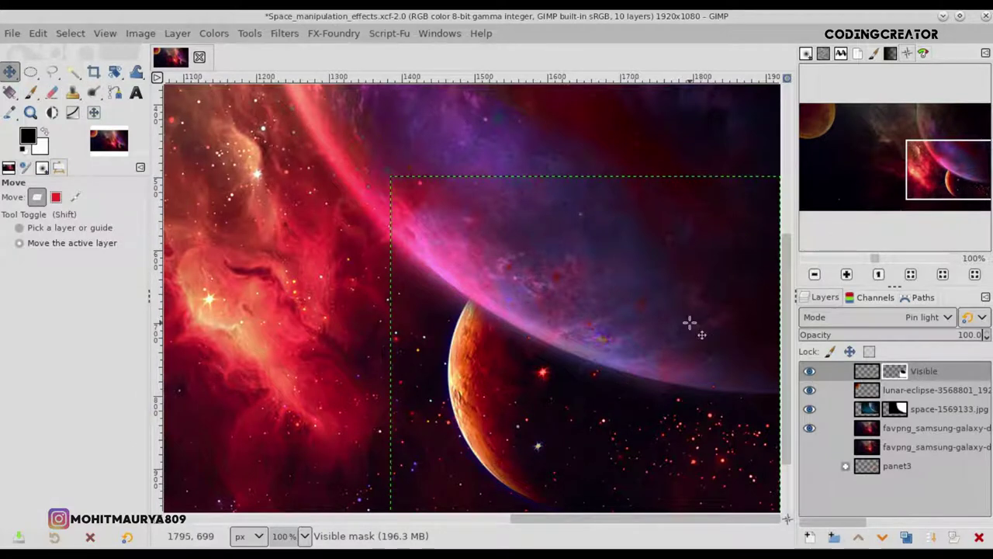
scroll(689, 322, "down", 2, "ctrl")
scroll(690, 322, "down", 1, "ctrl")
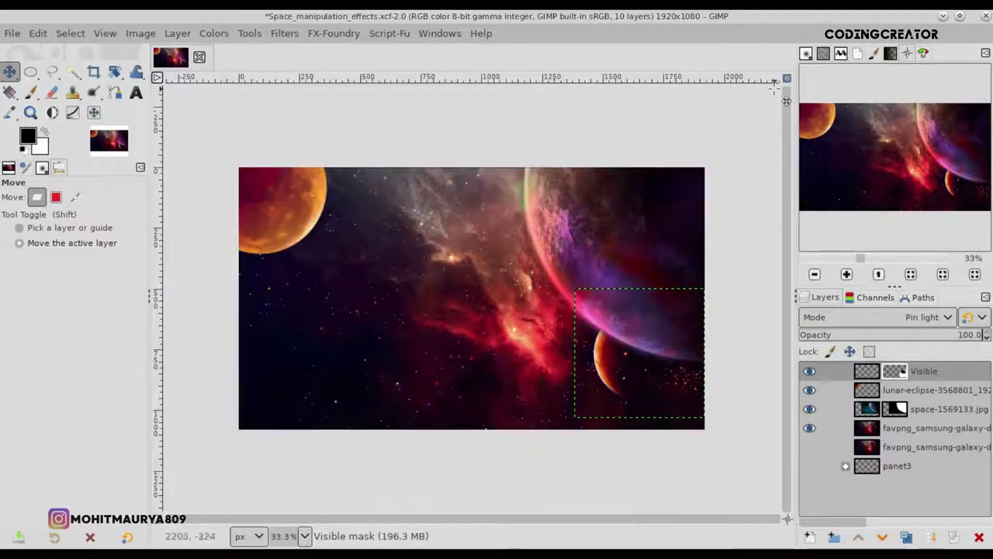
- Add a new transparent layer named 'empty layer' on top and save the composite
left_click(787, 79)
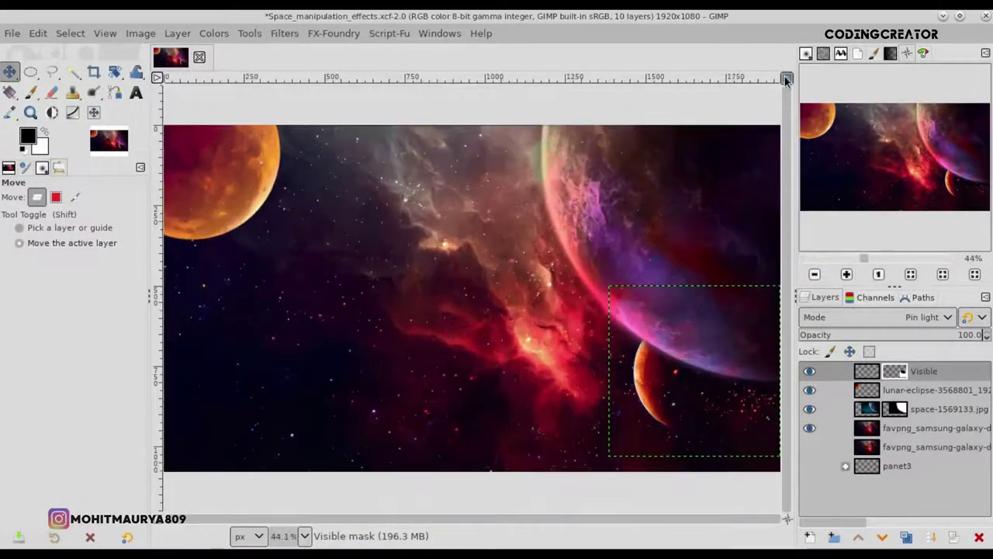
left_click(867, 371)
left_click(809, 536)
left_click(887, 525)
double_click(904, 371)
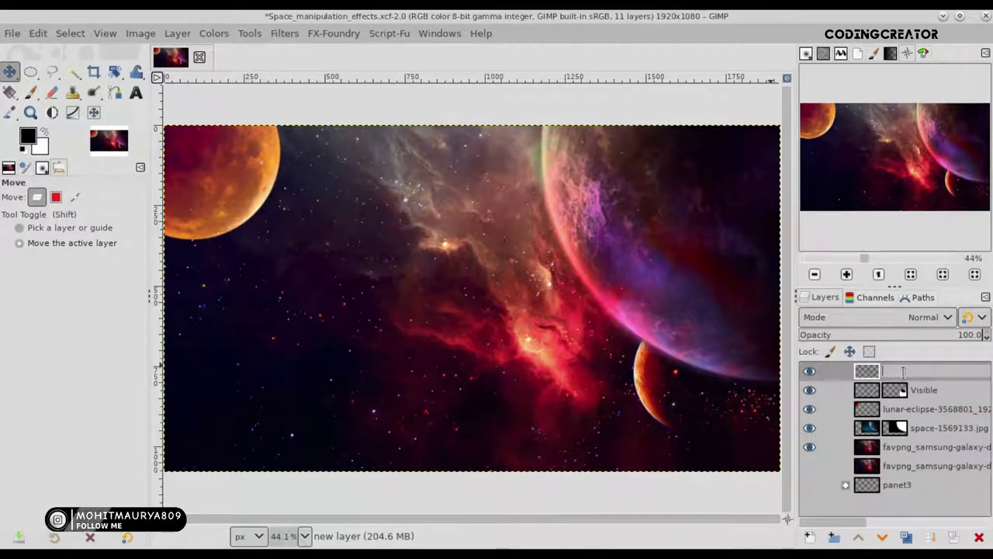
type("enpy layer")
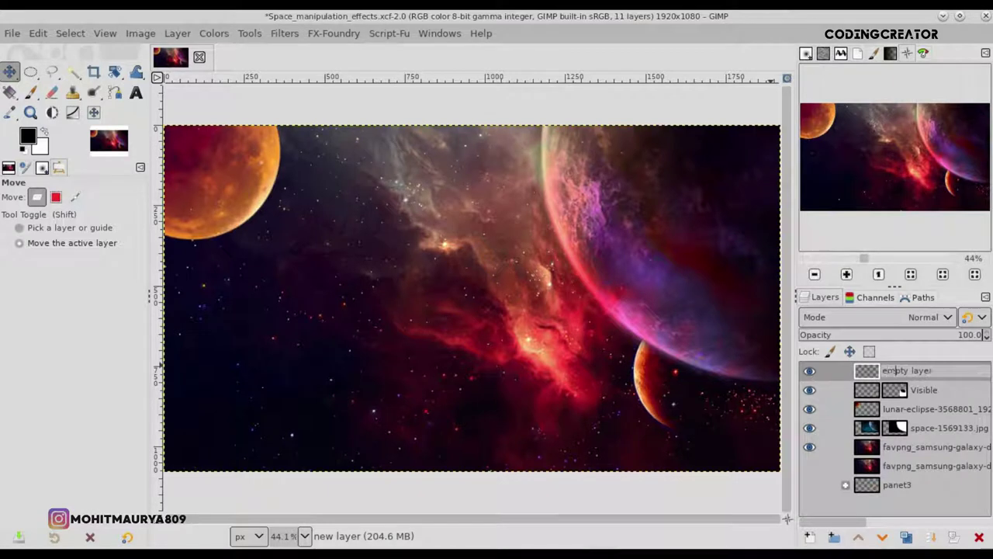
key("Return")
key("ctrl+s")
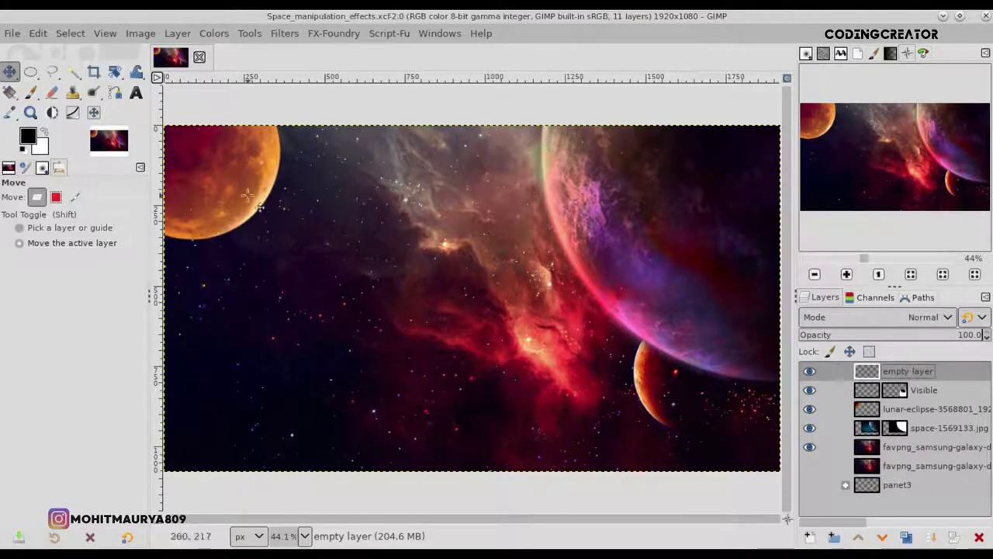
left_click(11, 33)
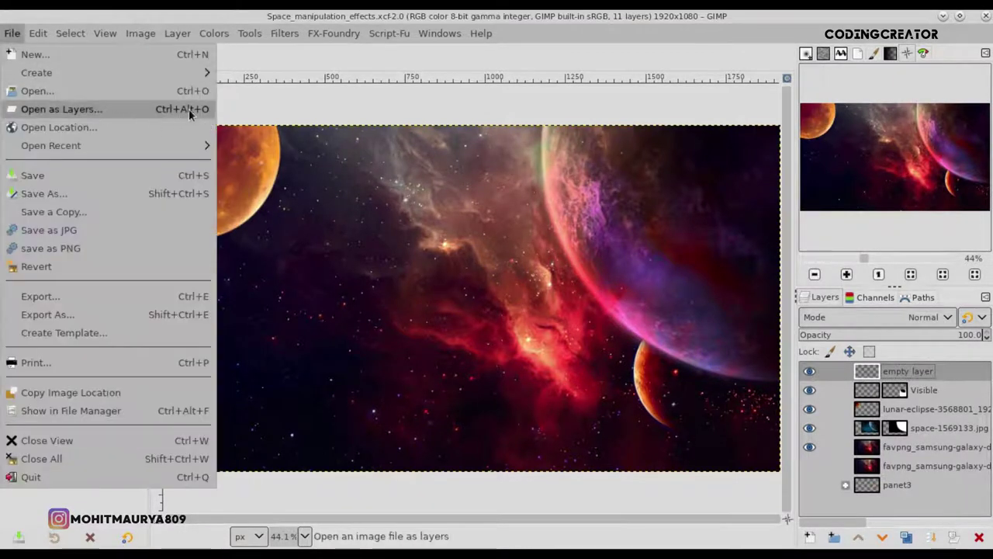
- Import food_012_by_danf83stock_d7ly9rd.jpg as a layer, convert its profile, and add an alpha channel
left_click(189, 113)
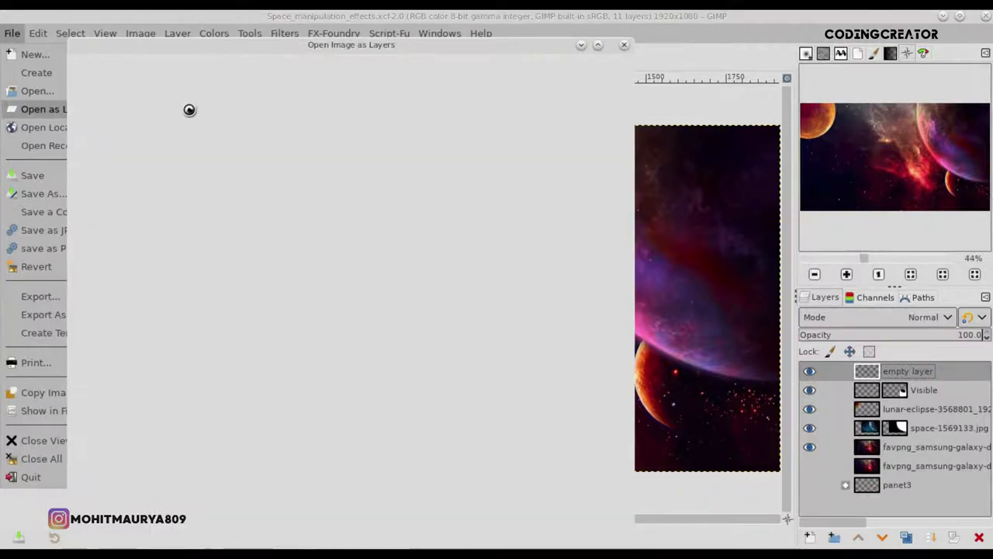
left_click(250, 222)
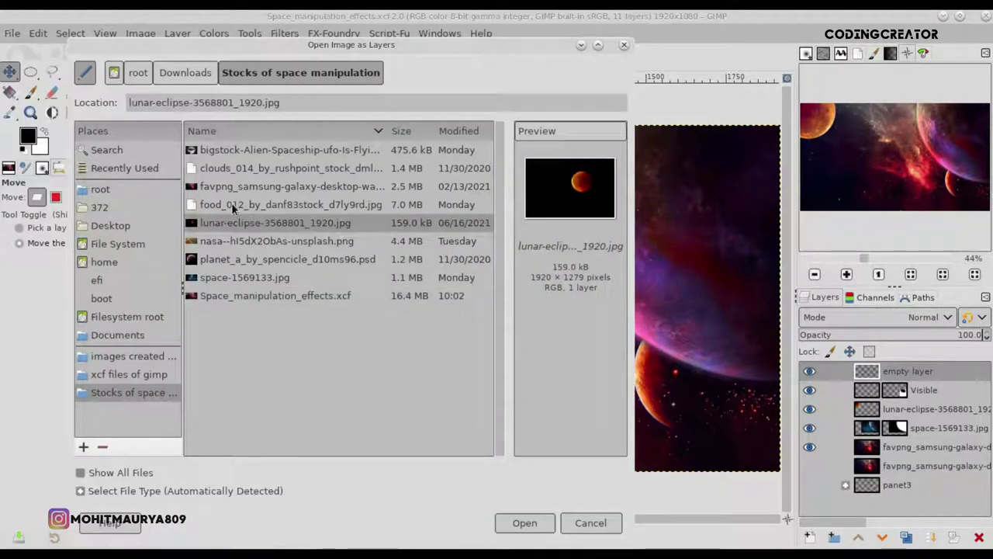
left_click(233, 204)
left_click(525, 523)
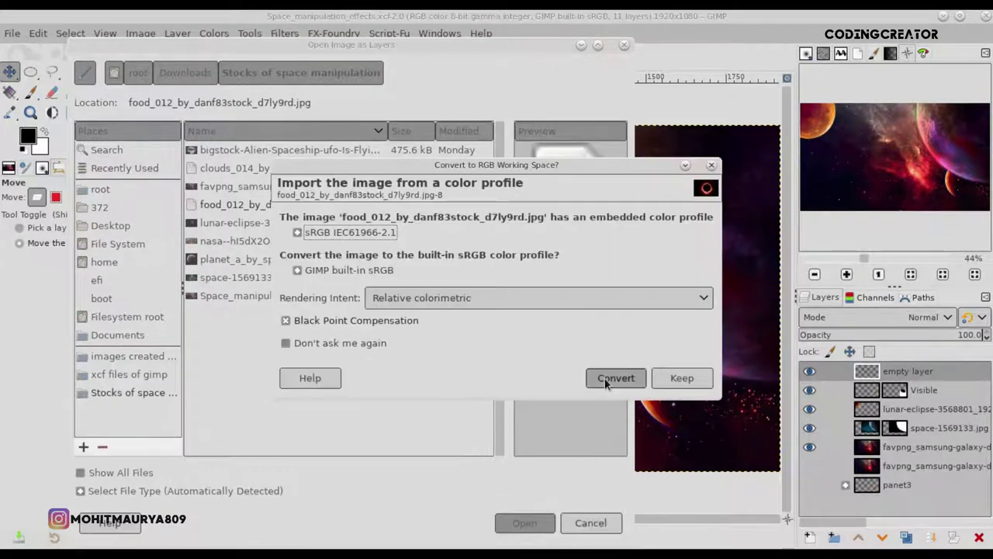
left_click(604, 379)
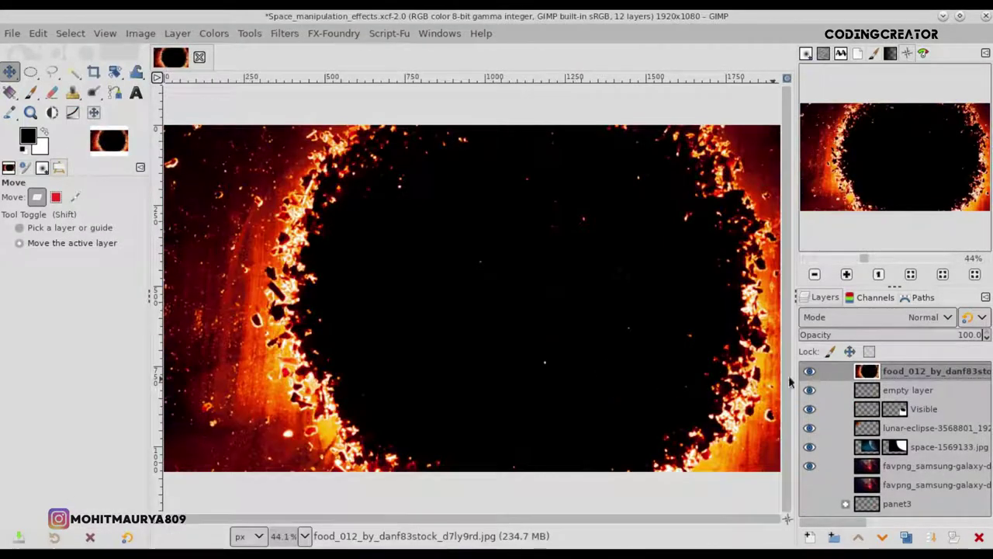
right_click(865, 373)
left_click(789, 466)
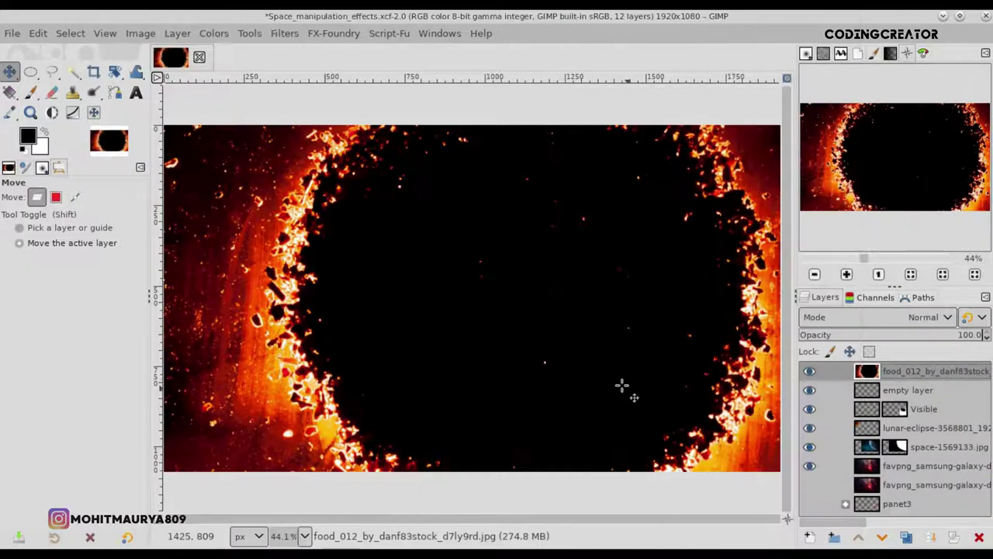
- Scale the ring layer to 1253×839, shift it left, and blend it in Screen mode
left_click(114, 72)
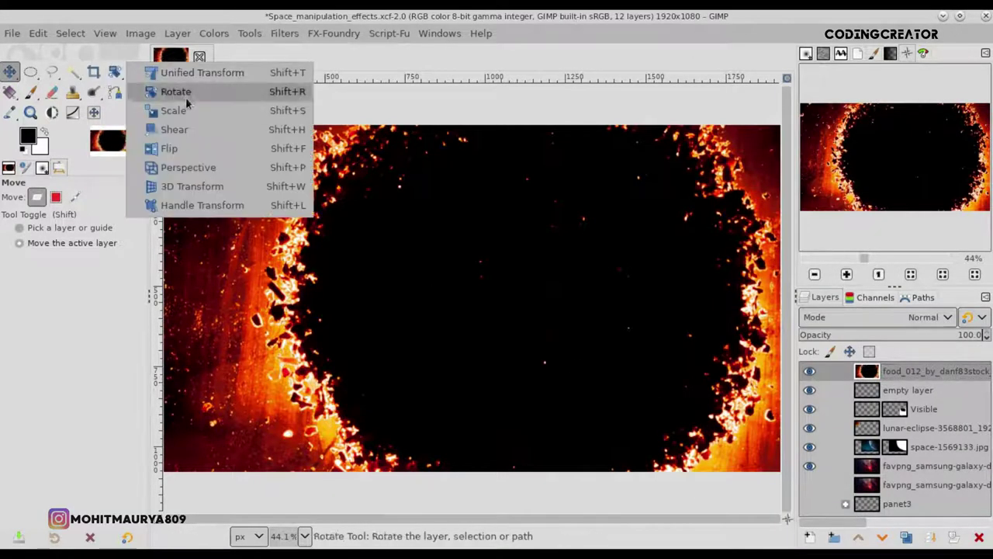
left_click(173, 111)
mouse_move(472, 295)
left_mouse_down()
mouse_move(642, 386)
mouse_move(429, 226)
mouse_move(554, 355)
mouse_move(496, 293)
mouse_move(601, 359)
mouse_move(595, 348)
left_mouse_up()
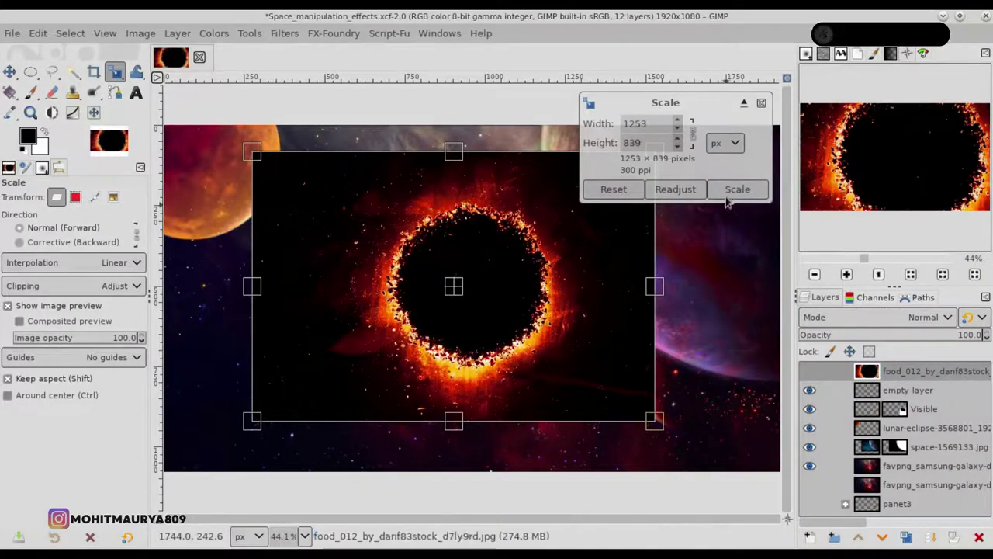
left_click(734, 192)
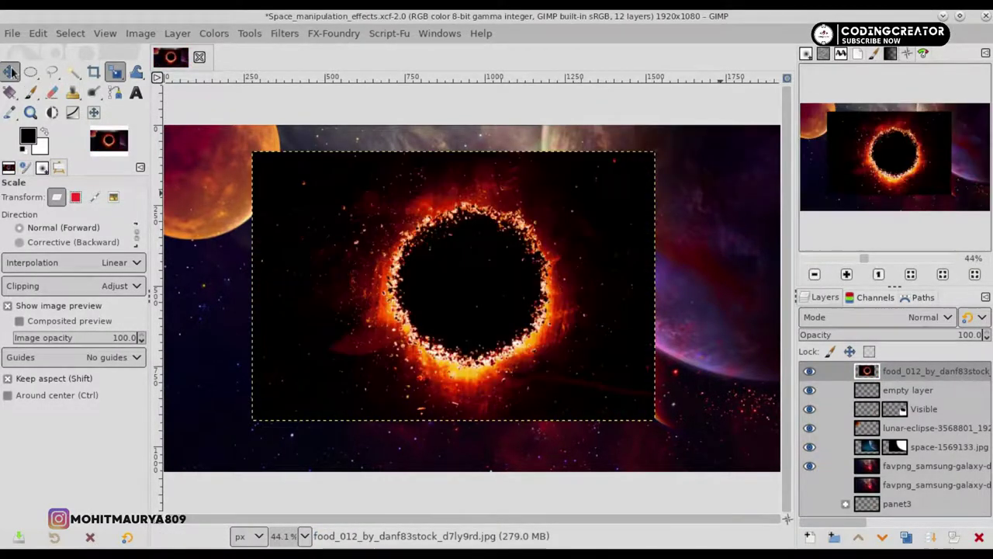
left_click(11, 71)
left_click_drag(485, 271, 421, 275)
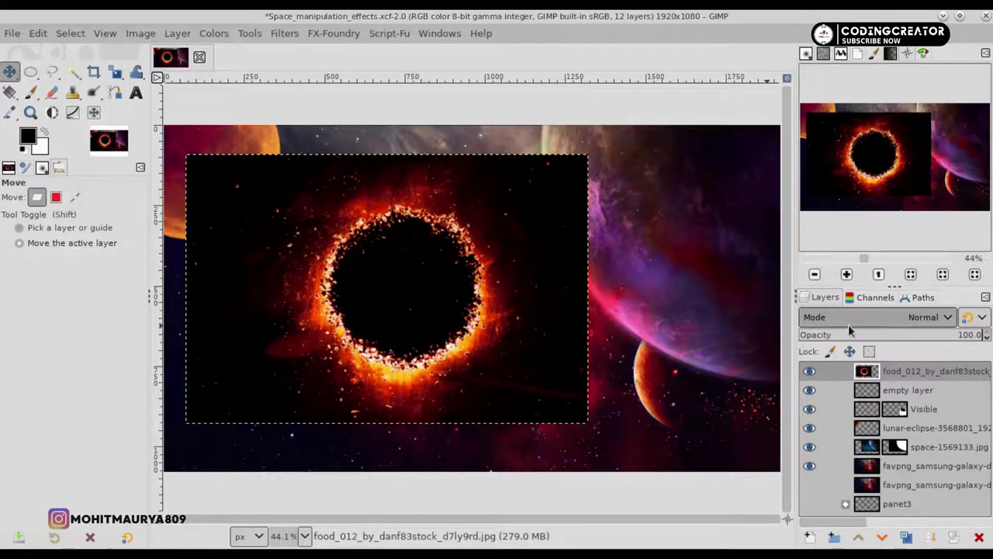
left_click(854, 318)
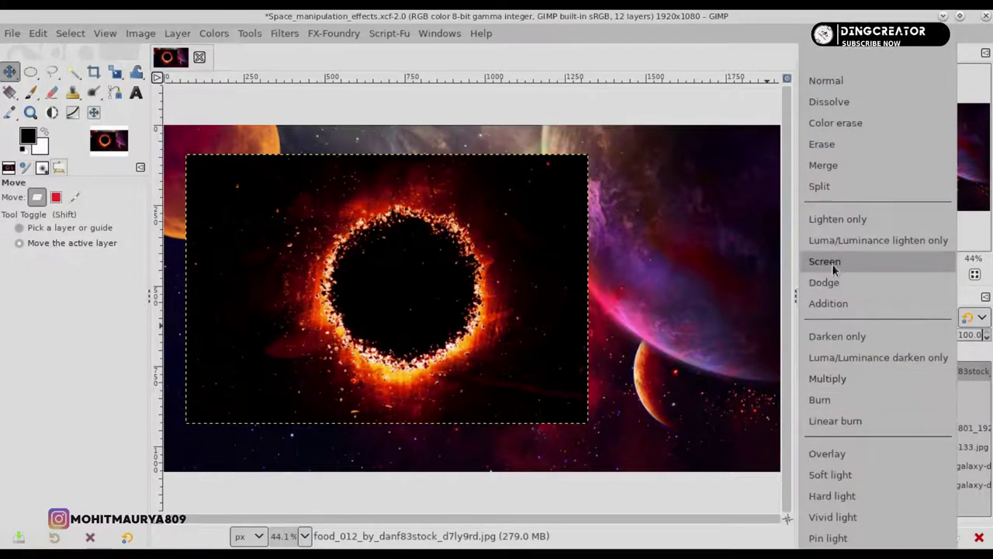
left_click(825, 262)
mouse_move(468, 298)
left_mouse_down()
mouse_move(471, 285)
mouse_move(479, 294)
left_mouse_up()
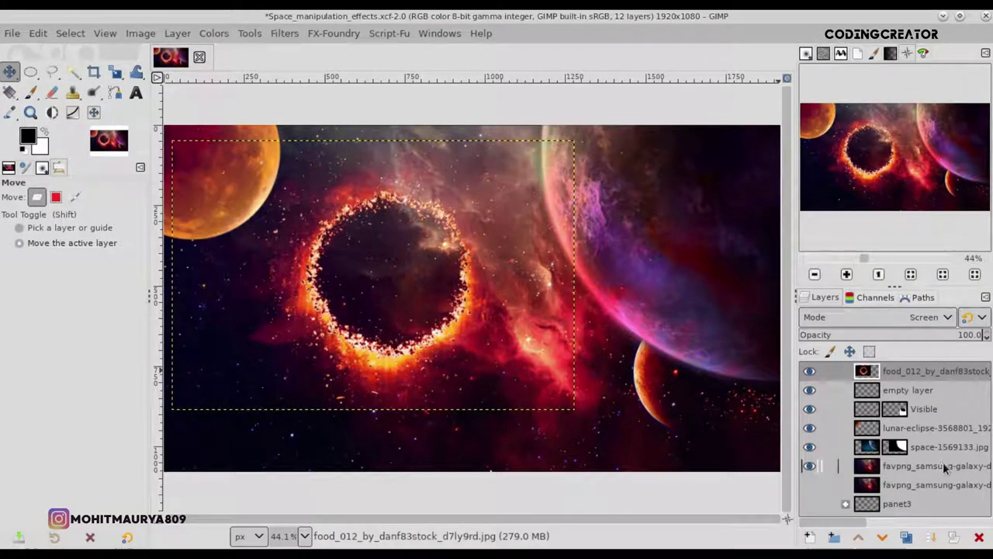
- Give the ring layer a white layer mask and paint its surroundings away
left_click(943, 537)
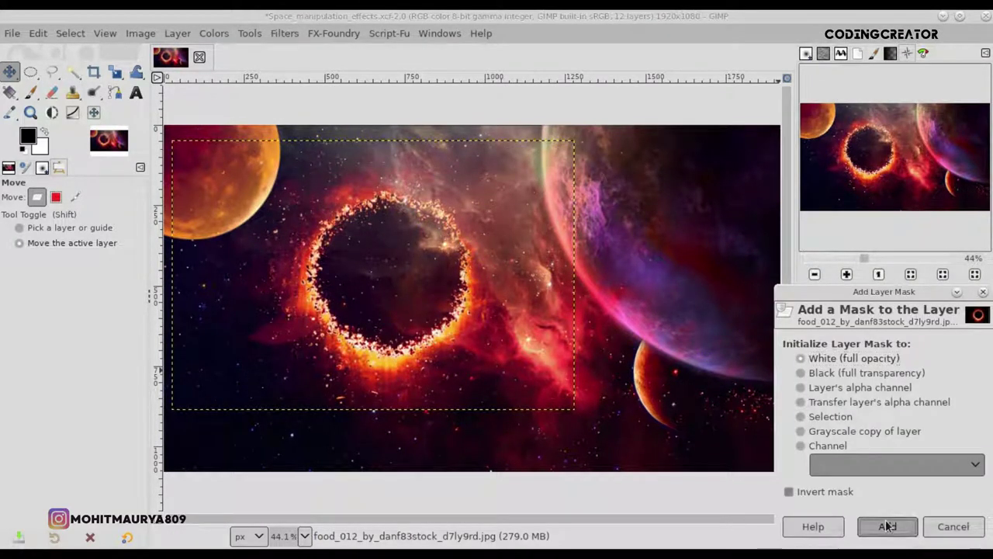
left_click(887, 525)
left_click(30, 92)
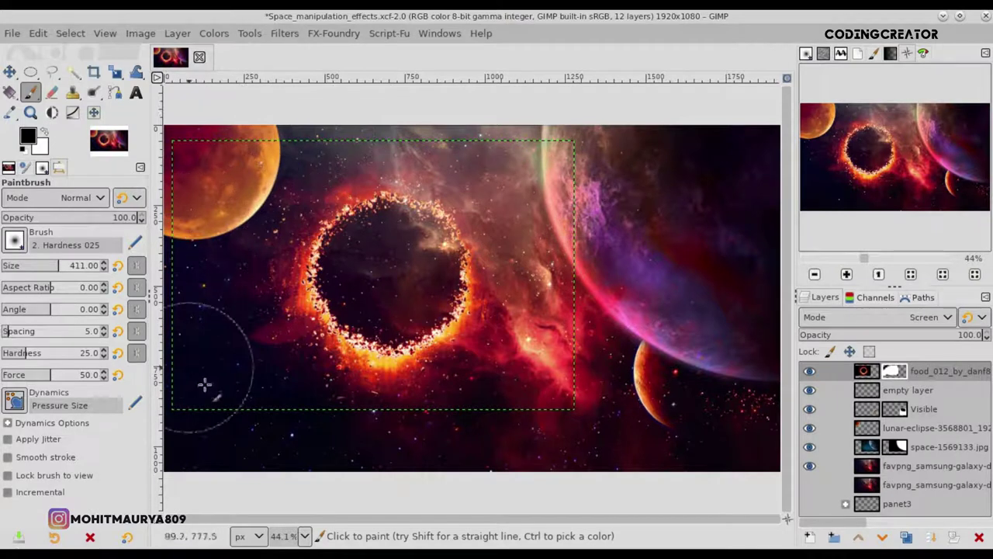
- Nudge the ring into place flush at the top and save the composite
key("m")
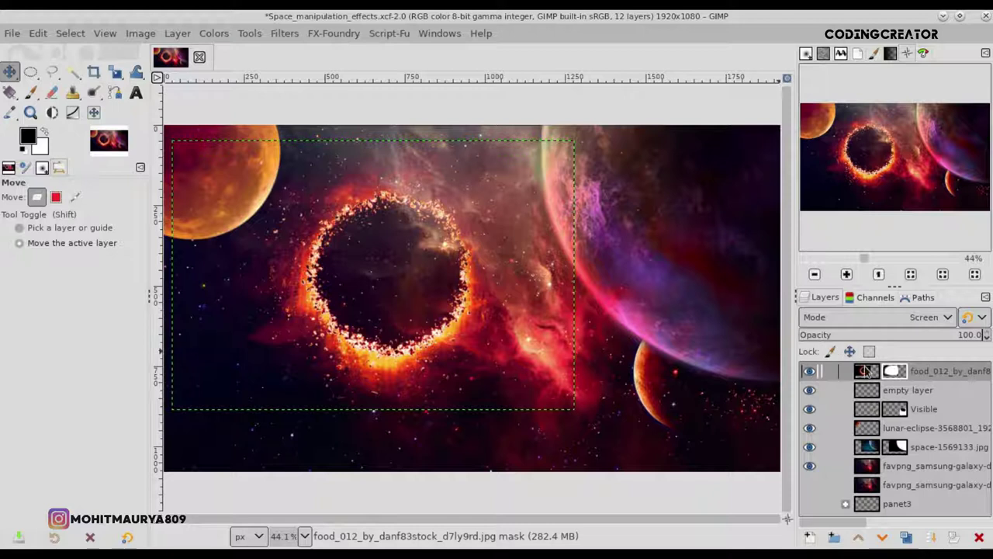
left_click_drag(419, 318, 414, 317)
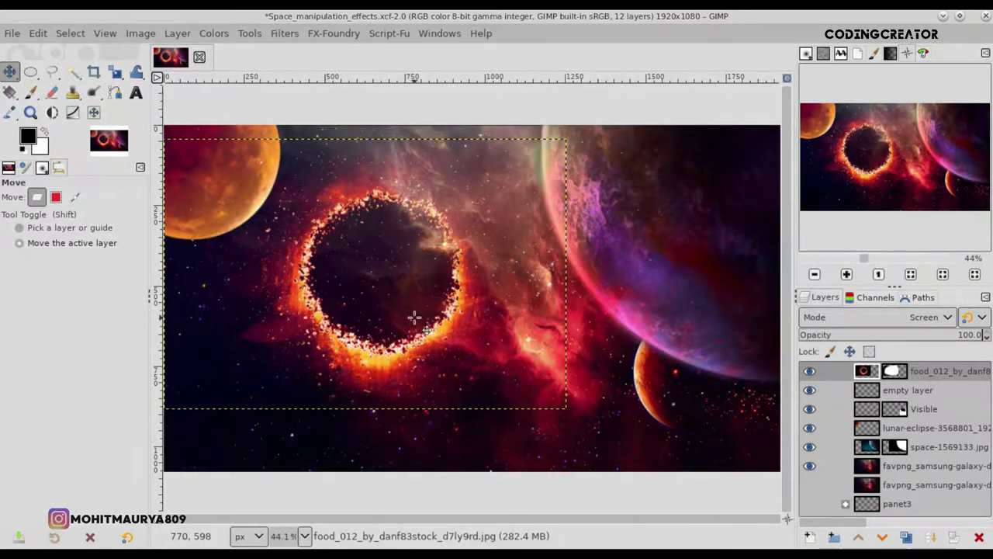
key("Right")
key("Right")
key("Right")
key("Right")
key("Right")
key("Right")
key("Right")
key("Right")
key("Right")
key("Right")
key("Right")
key("Right")
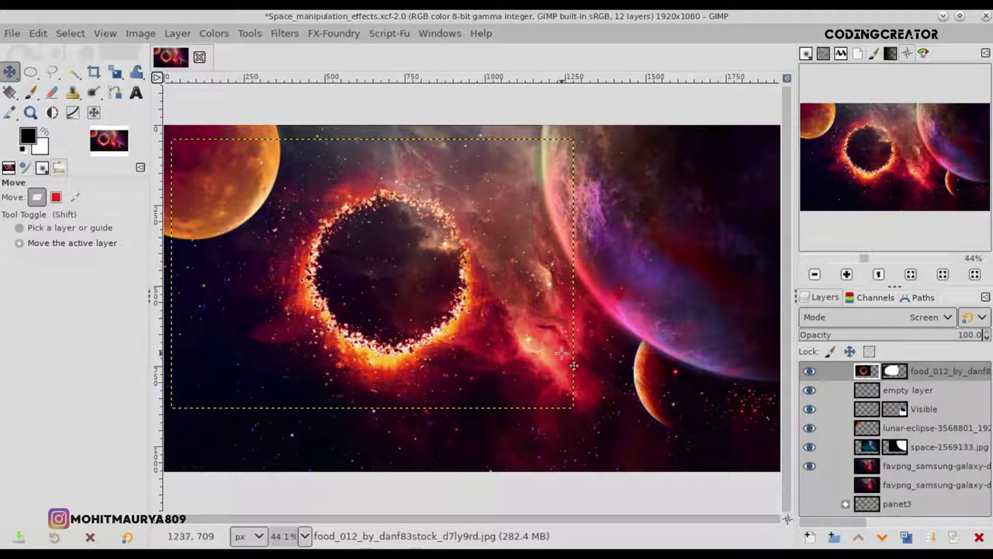
key("ctrl+s")
mouse_move(481, 307)
left_mouse_down()
mouse_move(472, 296)
mouse_move(485, 310)
left_mouse_up()
left_click(486, 310)
key("ctrl+s")
- Open the nasa-hl5dX2ObAs-unsplash nebula photo and duplicate its layer
left_click(12, 34)
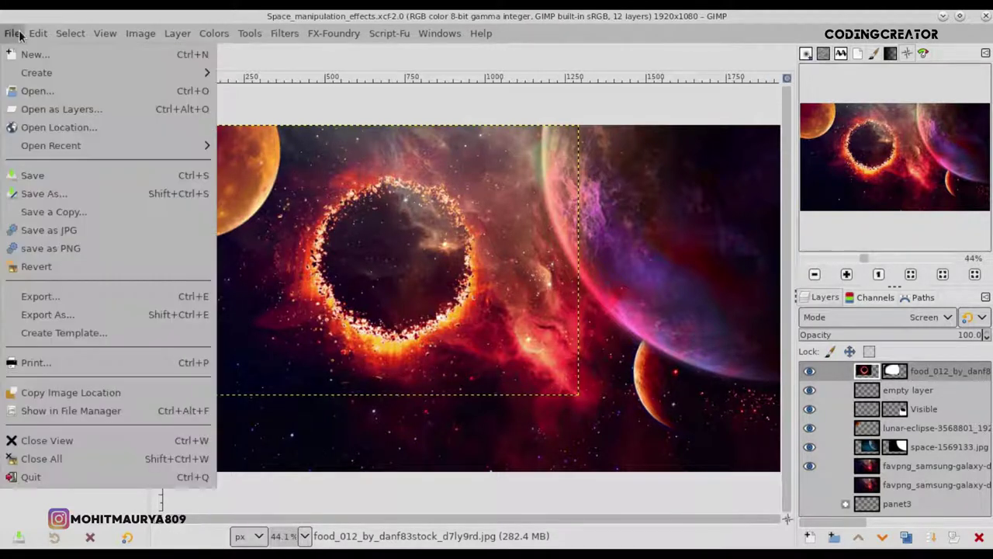
left_click(179, 91)
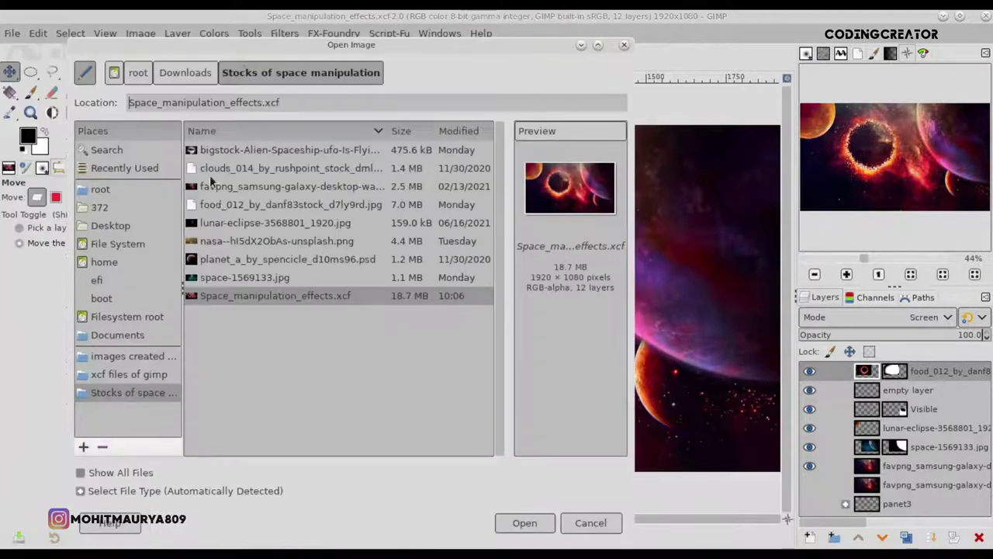
left_click(233, 240)
left_click(527, 522)
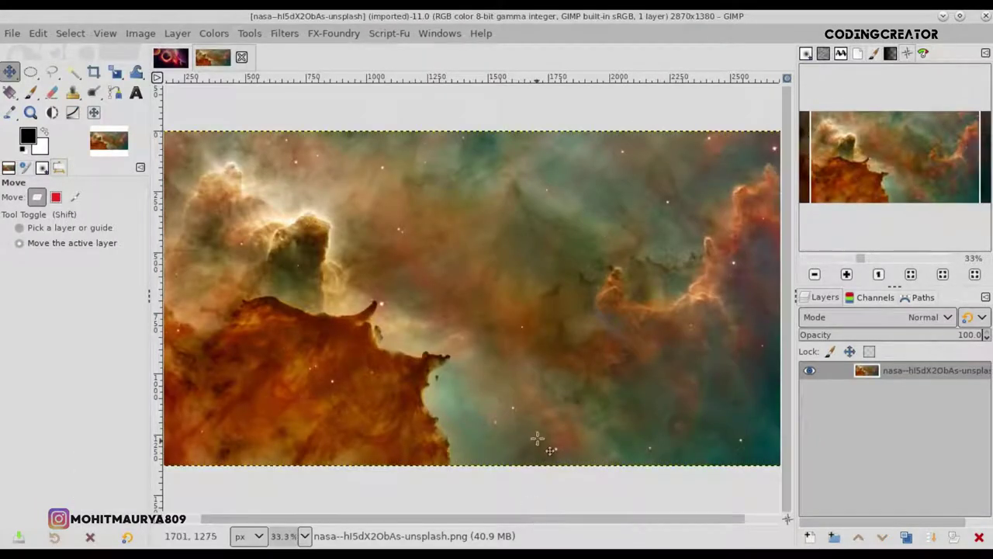
key("minus")
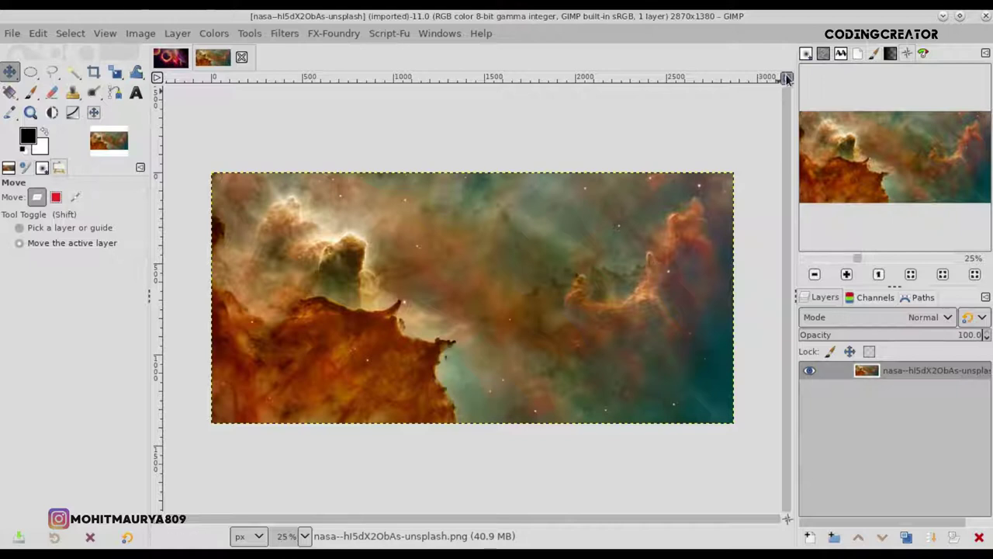
left_click(787, 79)
left_click(905, 538)
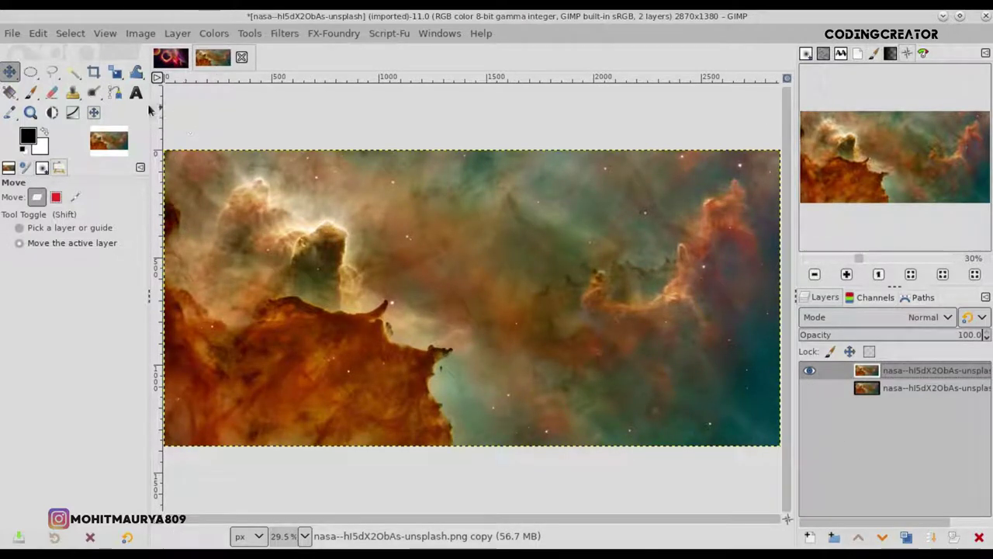
- Crop the image to a 1384×1380 section on the left and fit the layers to it
left_click(93, 71)
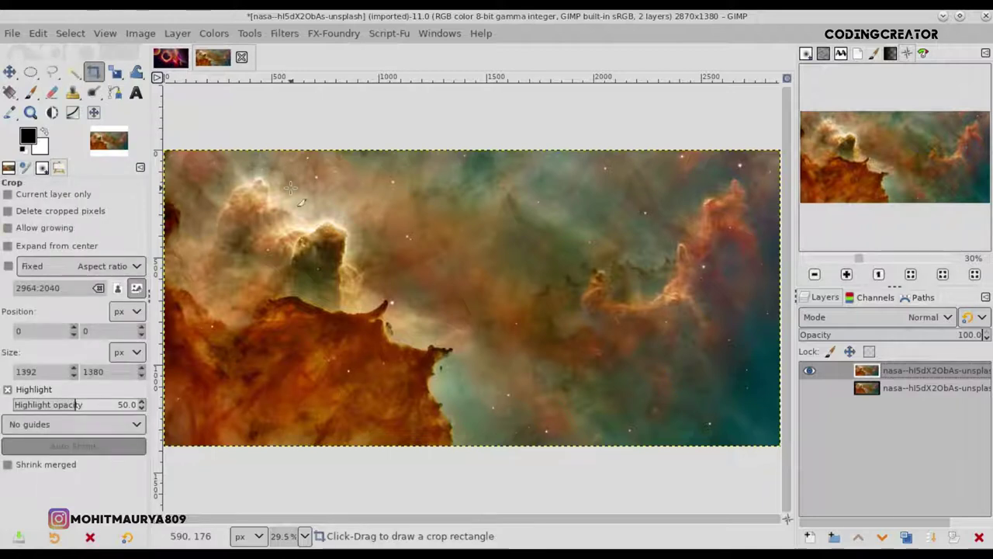
key("minus")
left_click_drag(201, 157, 470, 433)
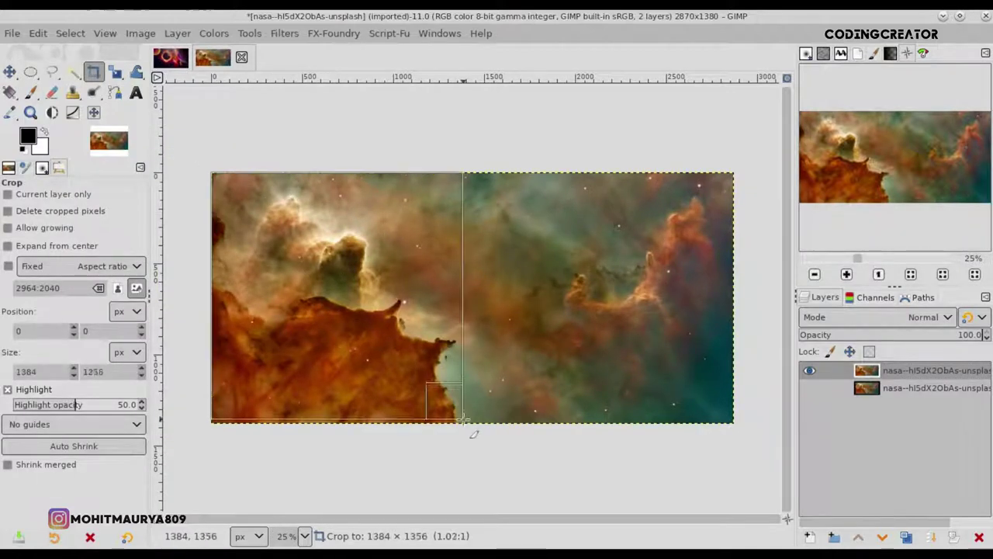
left_click(416, 347)
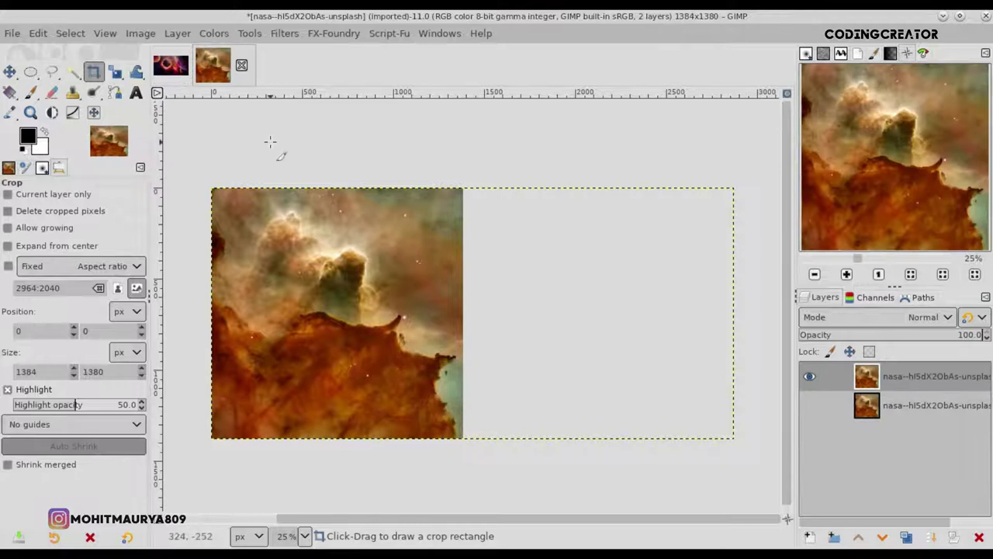
left_click(177, 33)
left_click(244, 278)
left_click(9, 71)
left_click_drag(529, 517, 375, 502)
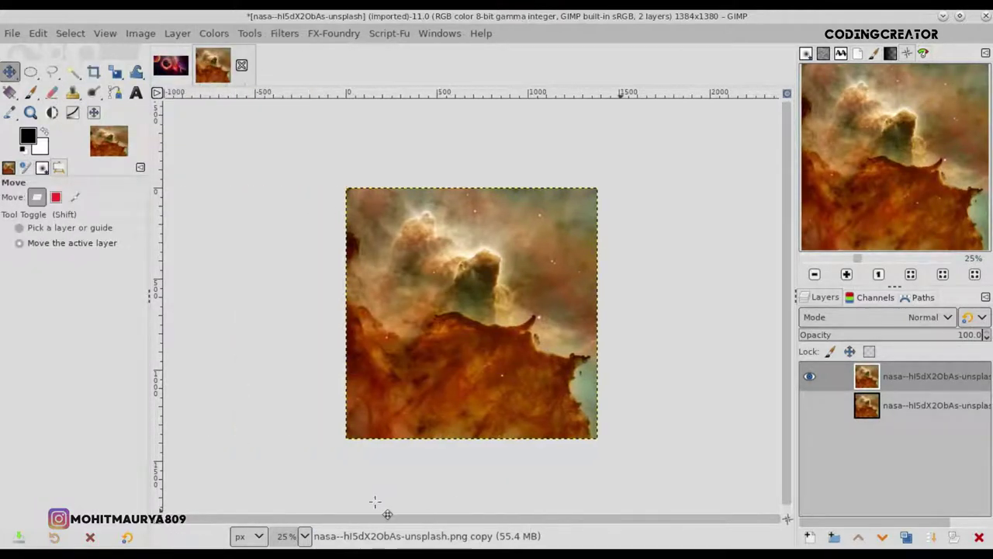
left_click_drag(784, 443, 784, 450)
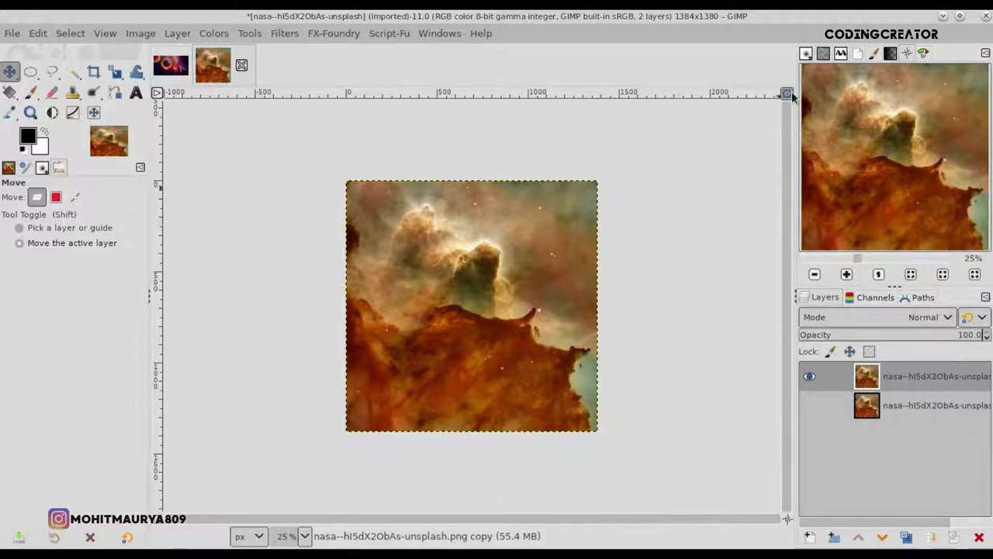
left_click(788, 93)
left_click(858, 378)
- Swirl the nebula layer into a circle with the Polar Coordinates distortion
left_click(281, 34)
mouse_move(306, 176)
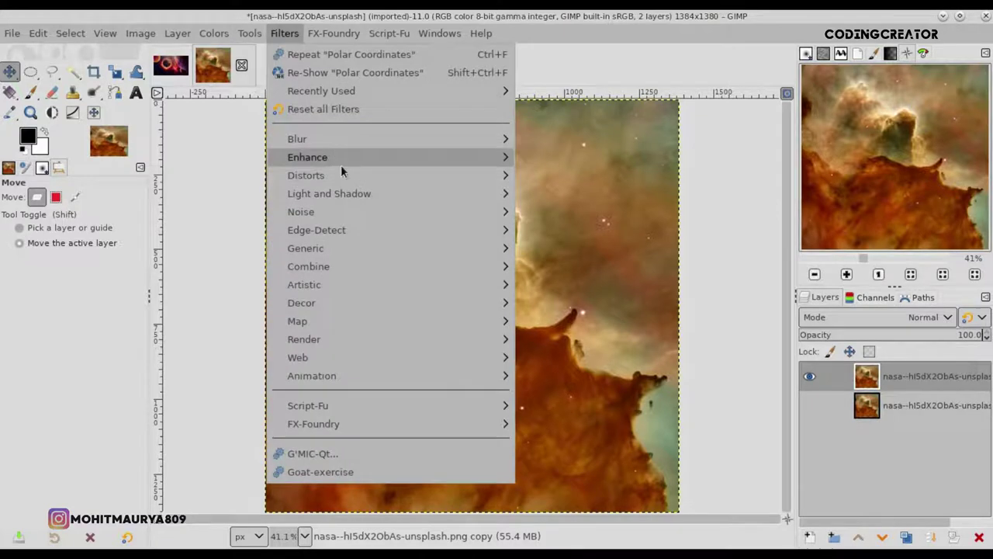
left_click(586, 240)
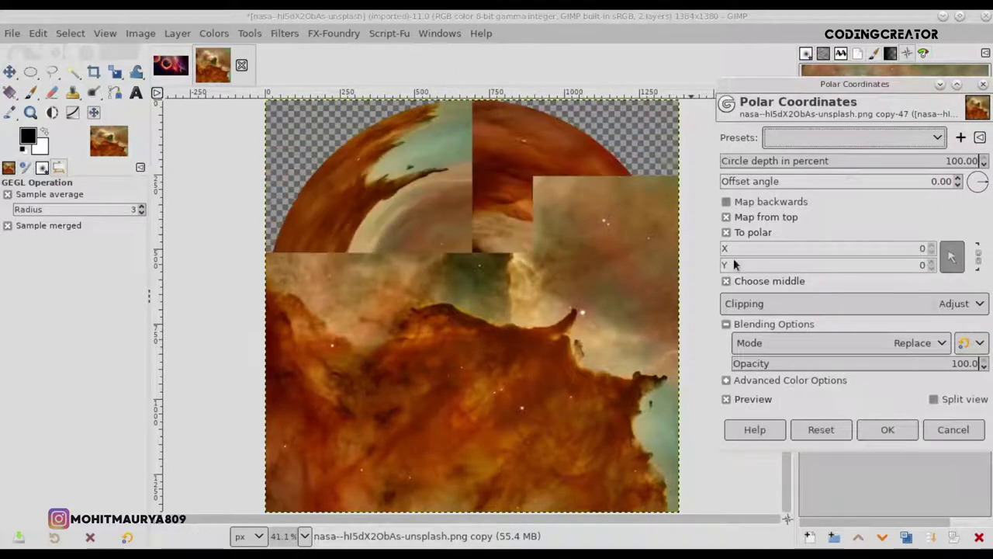
left_click(885, 432)
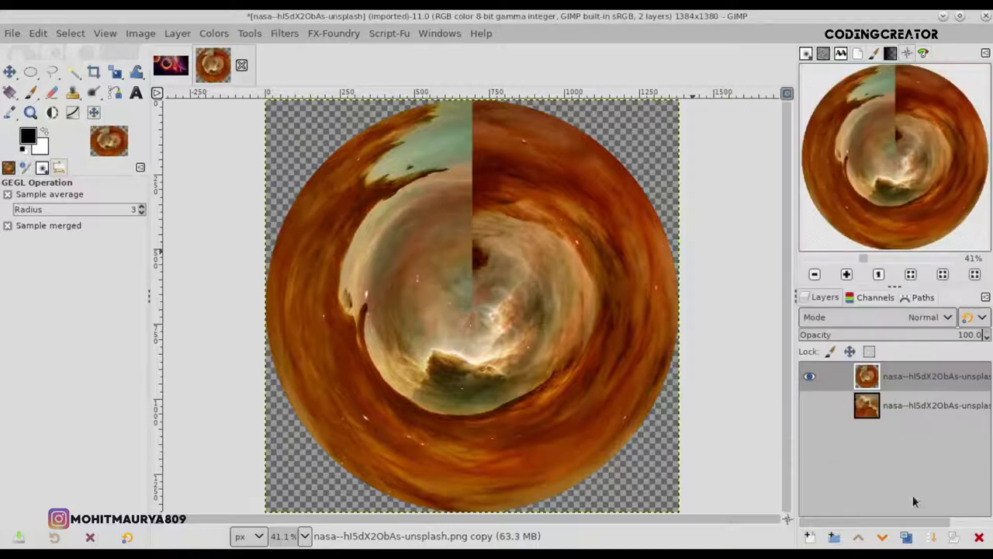
- Duplicate the swirled nebula layer and rotate the copy by -180 degrees
left_click(906, 537)
left_click_drag(115, 72, 171, 91)
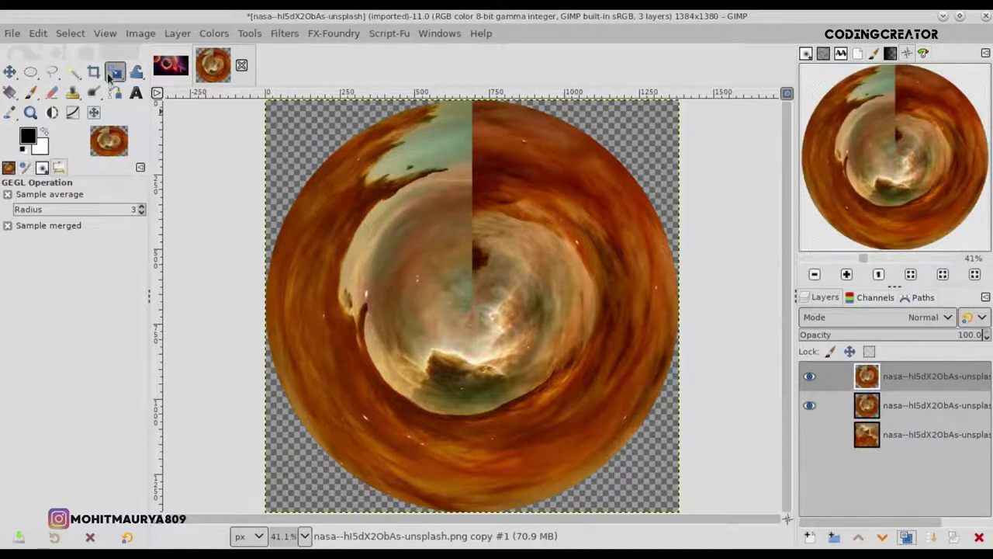
mouse_move(381, 266)
left_mouse_down()
mouse_move(516, 400)
mouse_move(521, 335)
left_mouse_up()
type("-180")
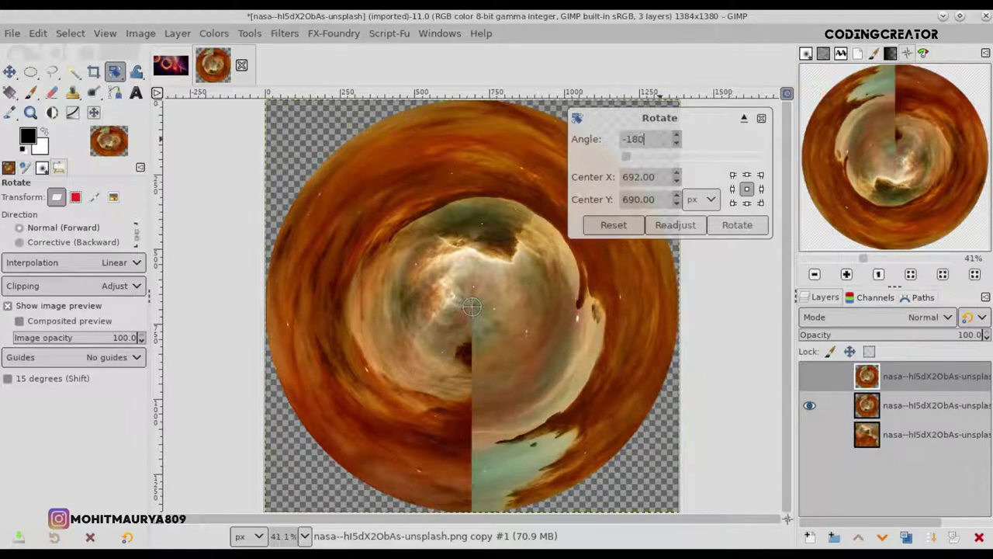
key("Return")
left_click(735, 224)
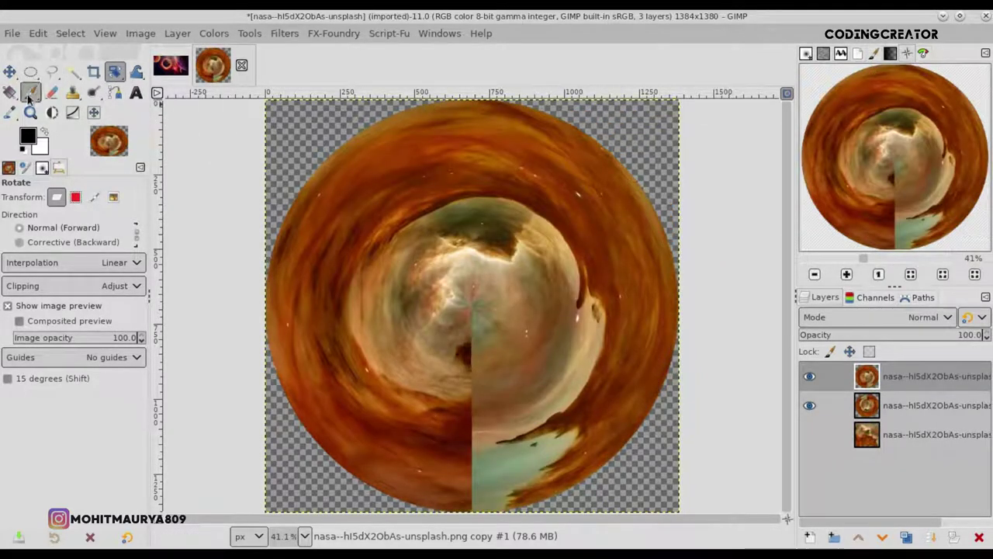
left_click(29, 93)
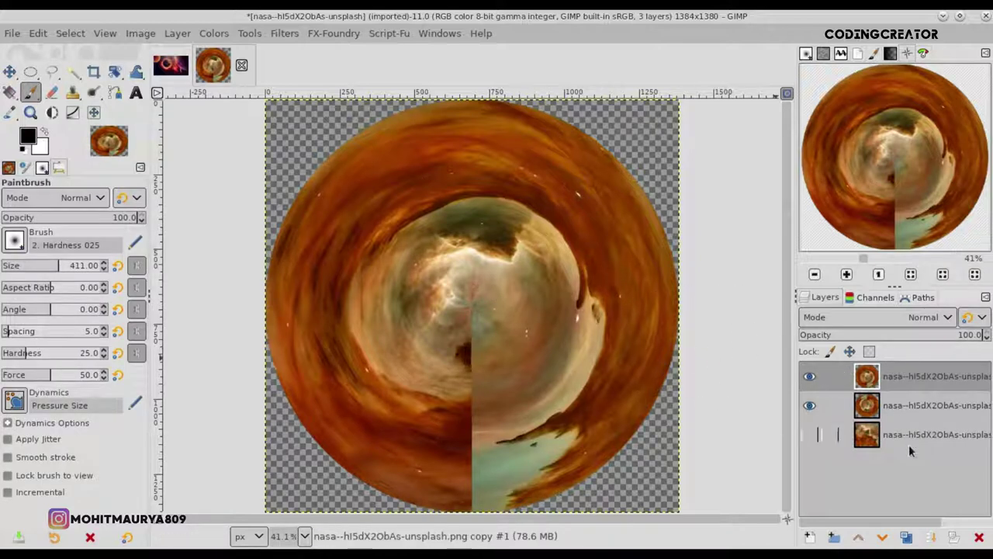
- Add a white layer mask to the top nebula copy and paint out the seam near the bottom
left_click(955, 541)
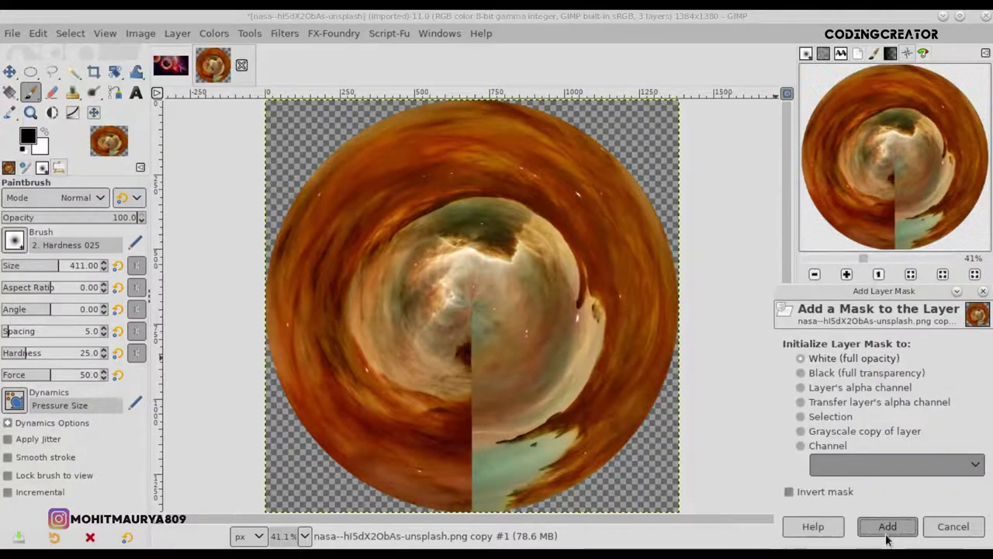
left_click(887, 525)
key("minus")
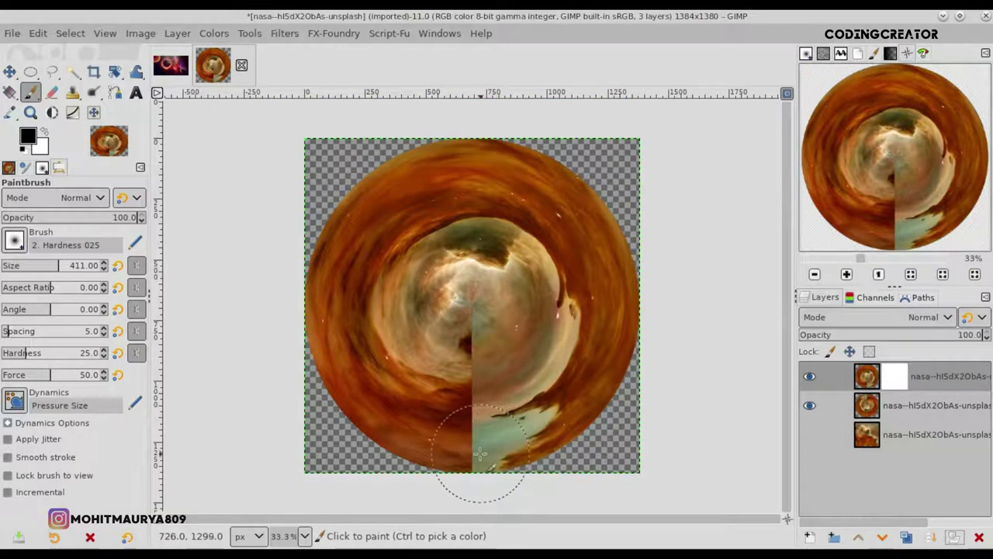
left_click_drag(478, 456, 474, 359)
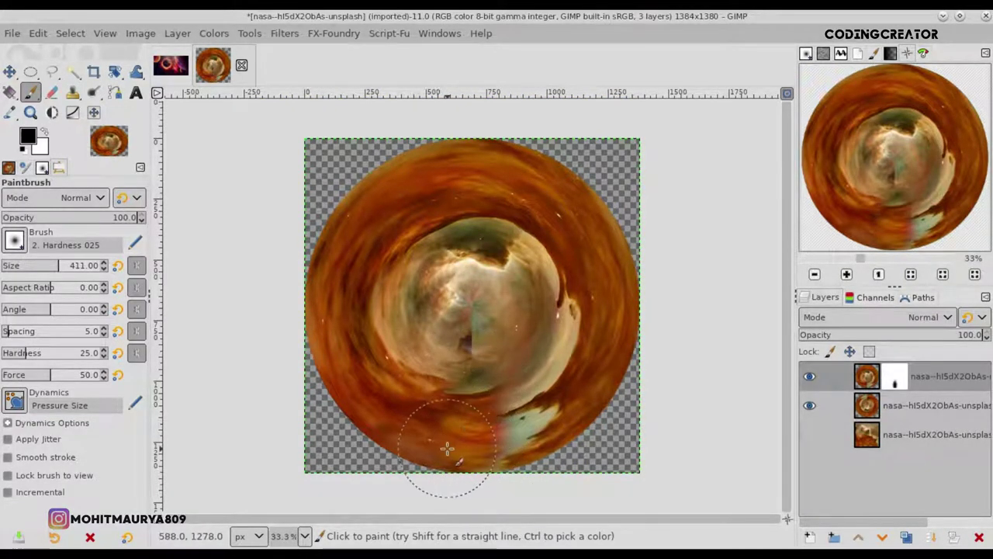
mouse_move(455, 451)
left_mouse_down()
mouse_move(508, 424)
mouse_move(567, 364)
mouse_move(533, 399)
mouse_move(509, 456)
mouse_move(566, 455)
mouse_move(582, 420)
mouse_move(571, 394)
left_mouse_up()
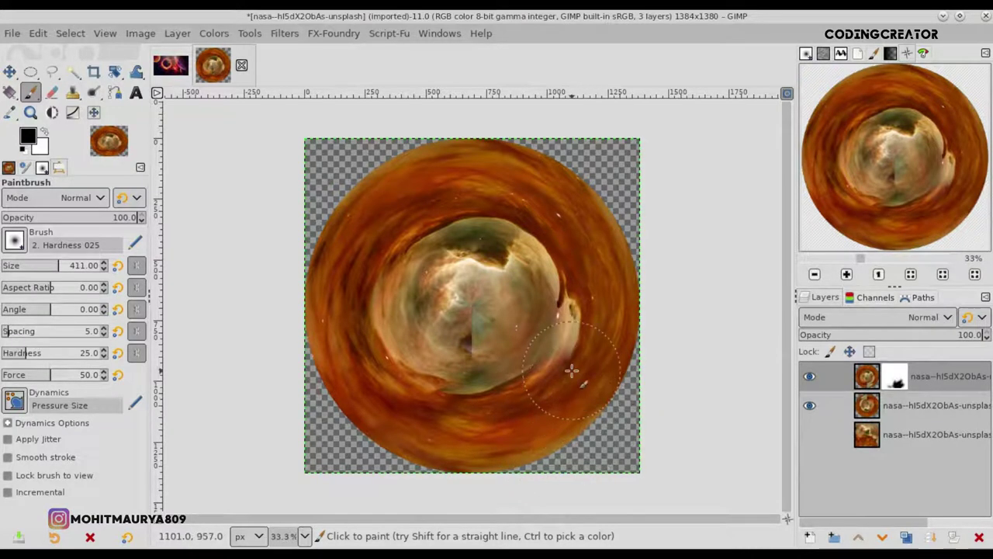
- With brush opacity lowered to half, then 25.1, soften the remaining seam through the sphere's centre
left_click(66, 220)
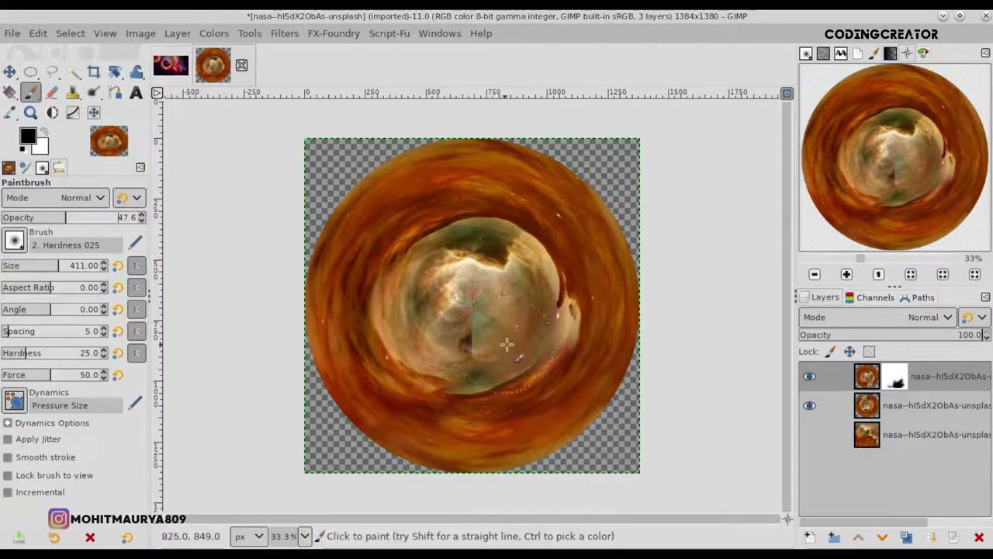
left_click_drag(592, 299, 582, 349)
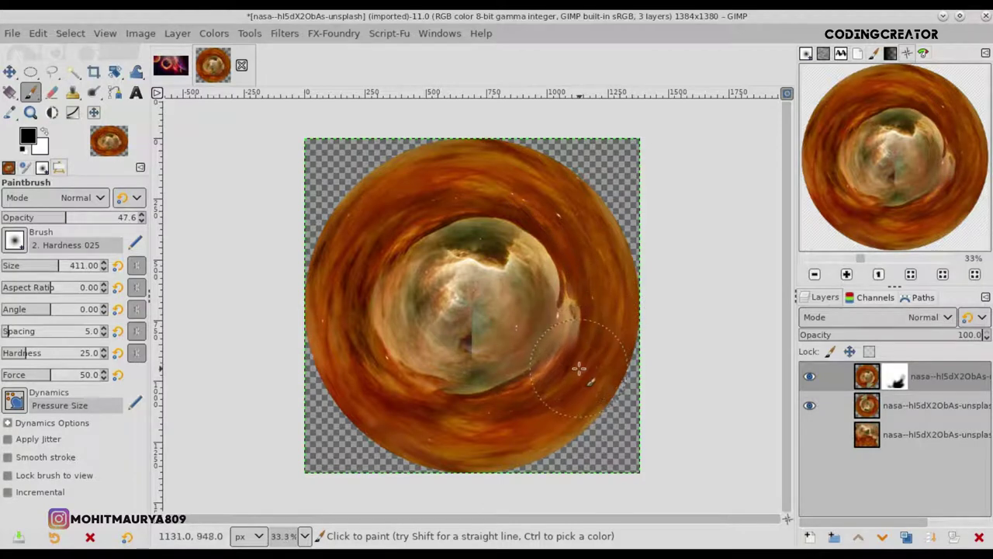
left_click_drag(575, 410, 394, 426)
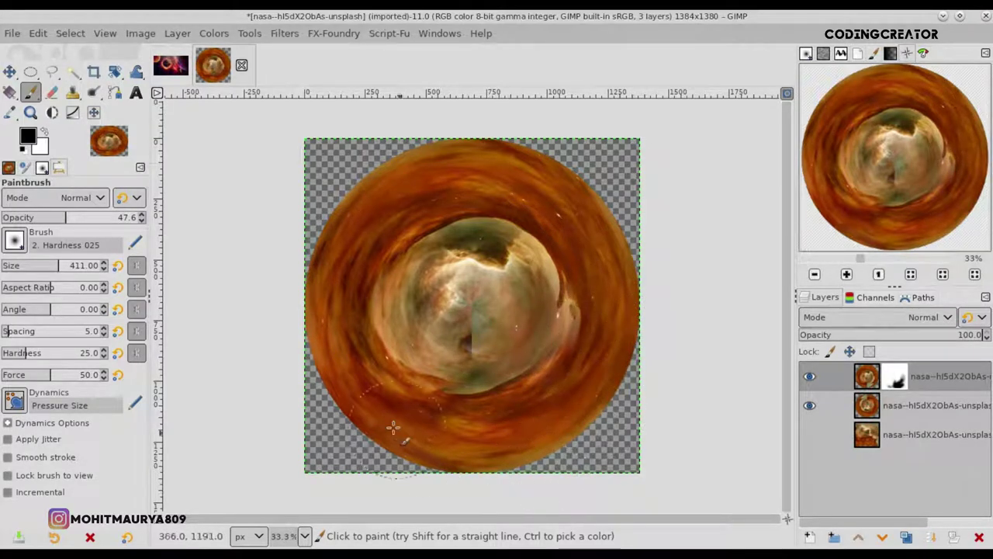
mouse_move(465, 382)
left_mouse_down()
mouse_move(447, 411)
mouse_move(419, 385)
mouse_move(427, 381)
left_mouse_up()
left_click_drag(482, 361, 476, 363)
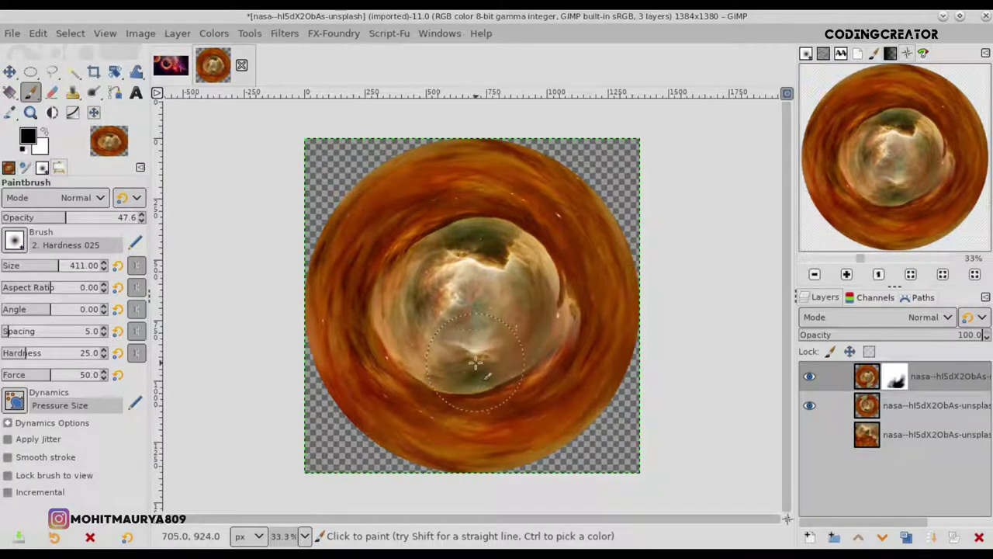
scroll(476, 363, "up", 1)
left_click_drag(43, 218, 36, 219)
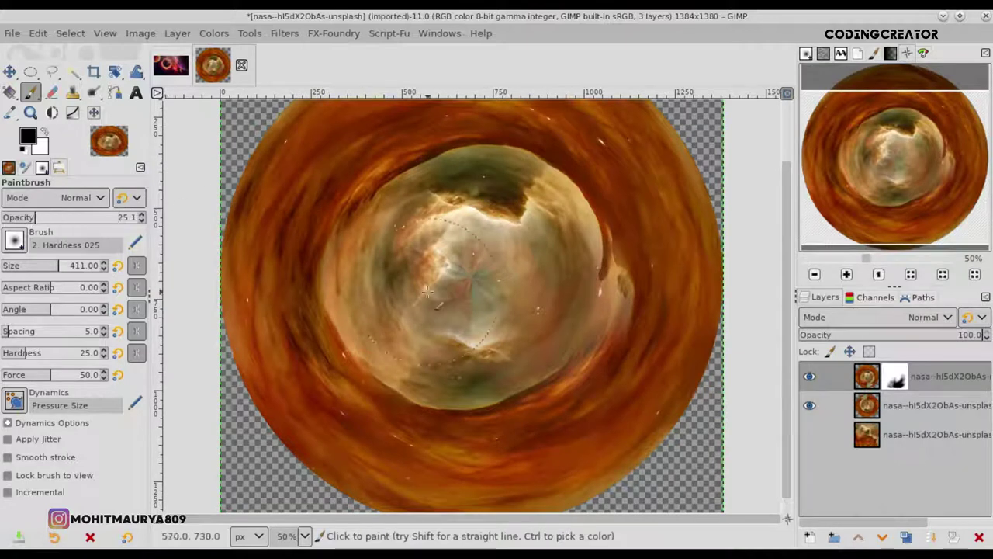
left_click_drag(469, 289, 473, 331)
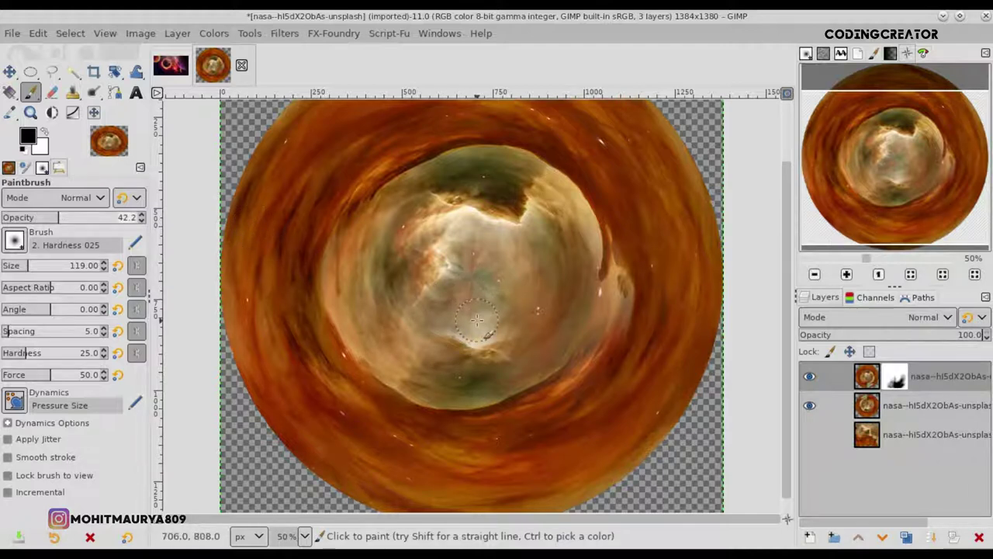
key("minus")
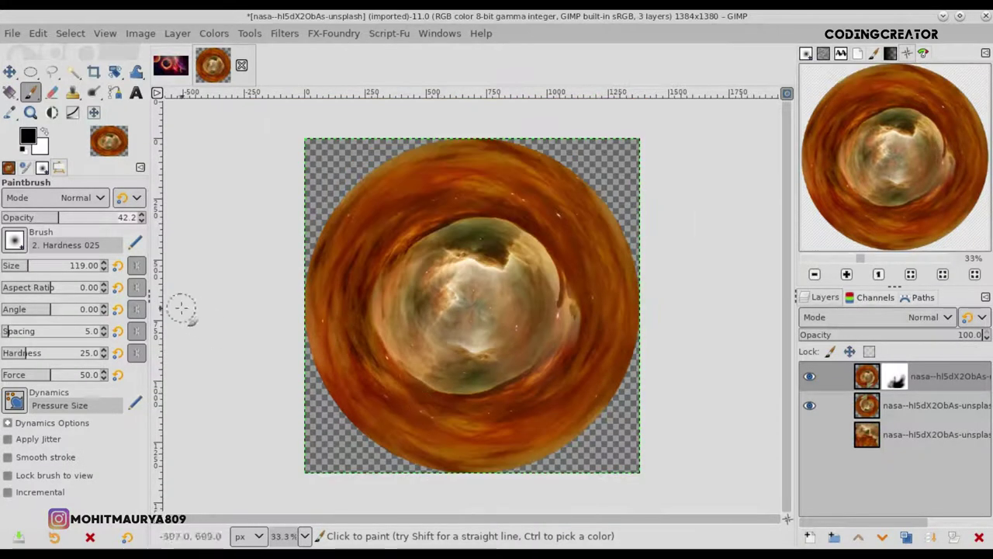
key("m")
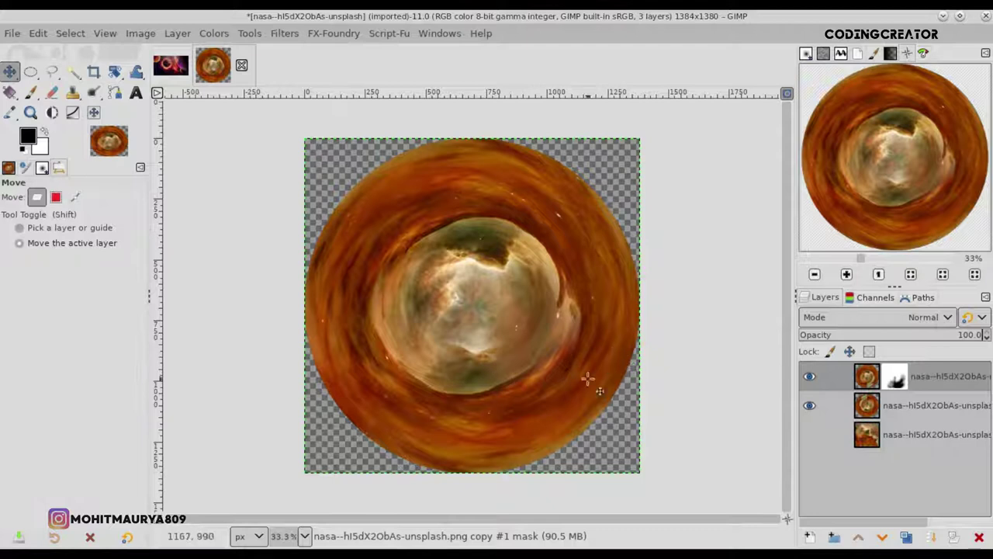
- Compare the layers, then merge the blended sphere into a New from Visible layer
left_click(810, 376)
left_click(810, 376)
left_click(810, 403)
left_click(810, 403)
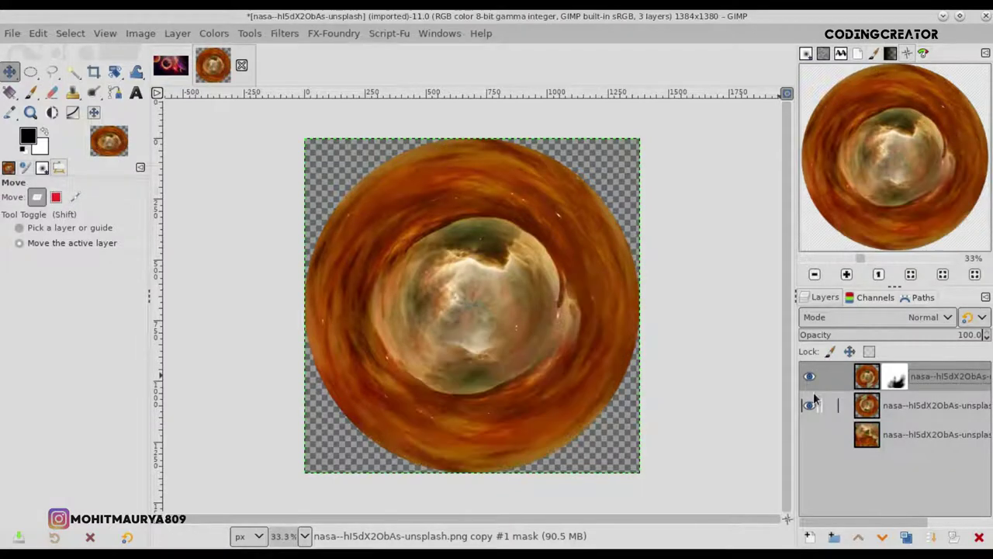
right_click(843, 378)
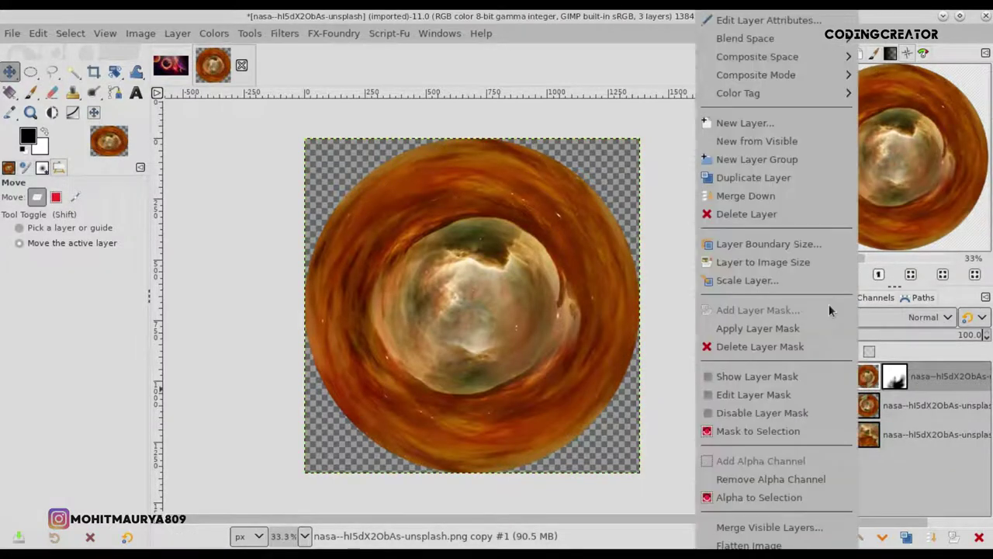
left_click(779, 140)
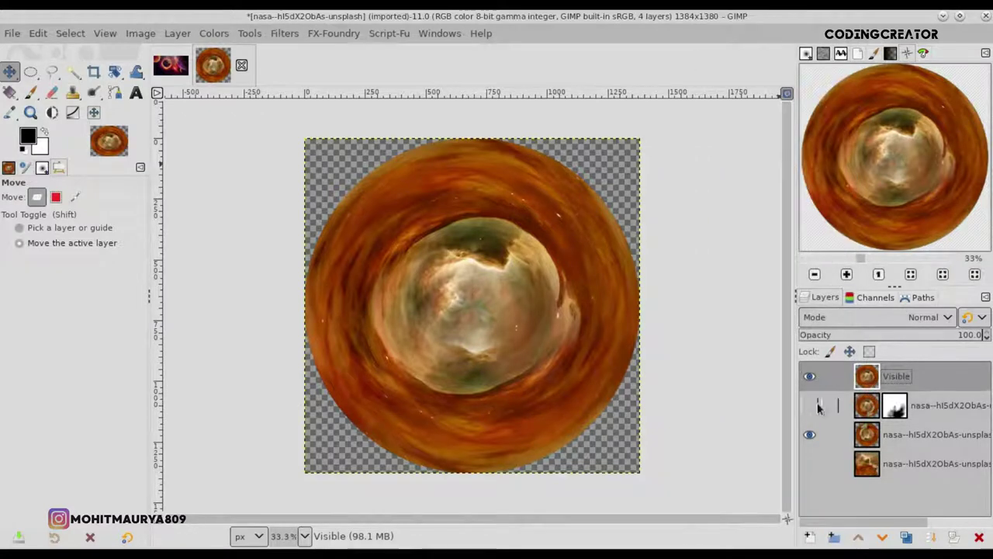
left_click(787, 95)
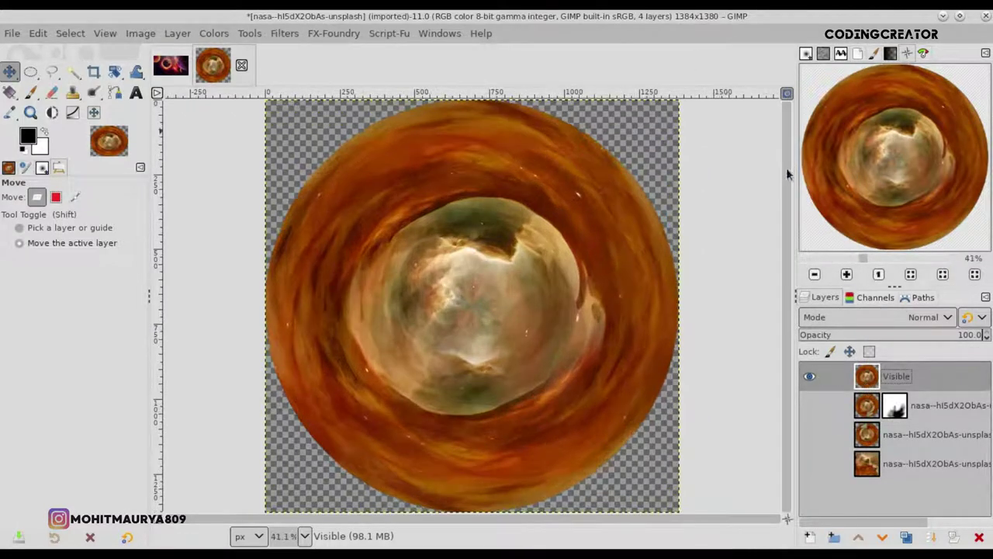
- Export the sphere image as Portal.png with the default PNG settings
left_click(11, 33)
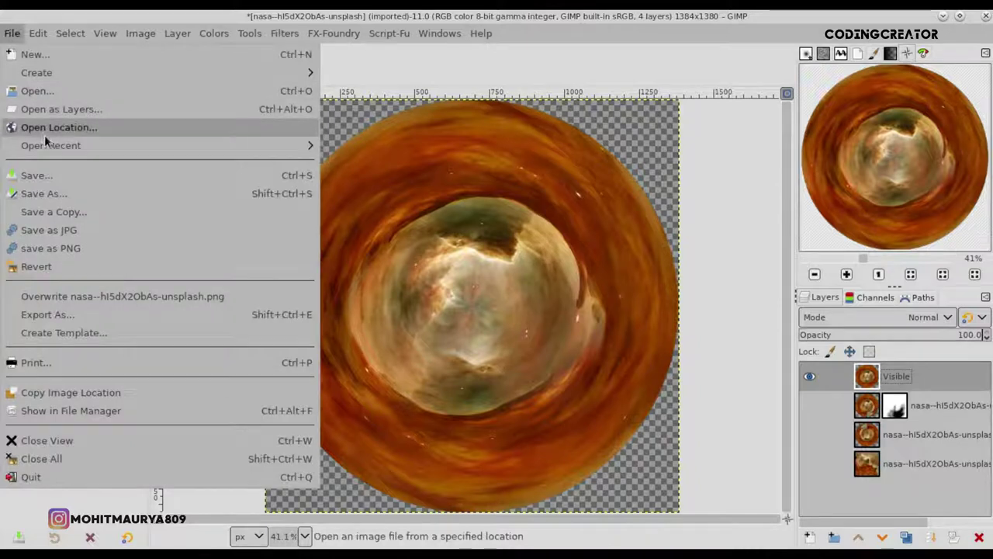
left_click(96, 314)
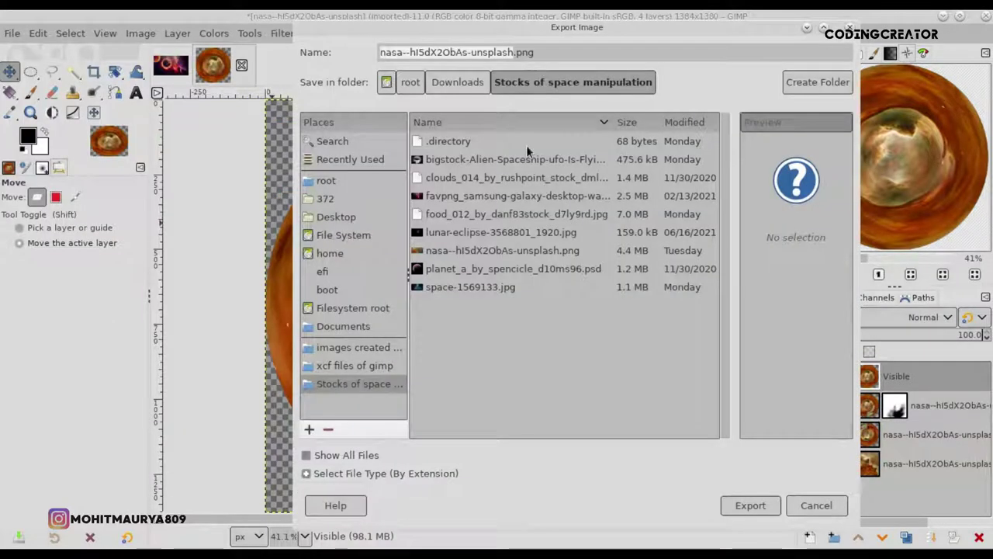
key("BackSpace")
type("Port")
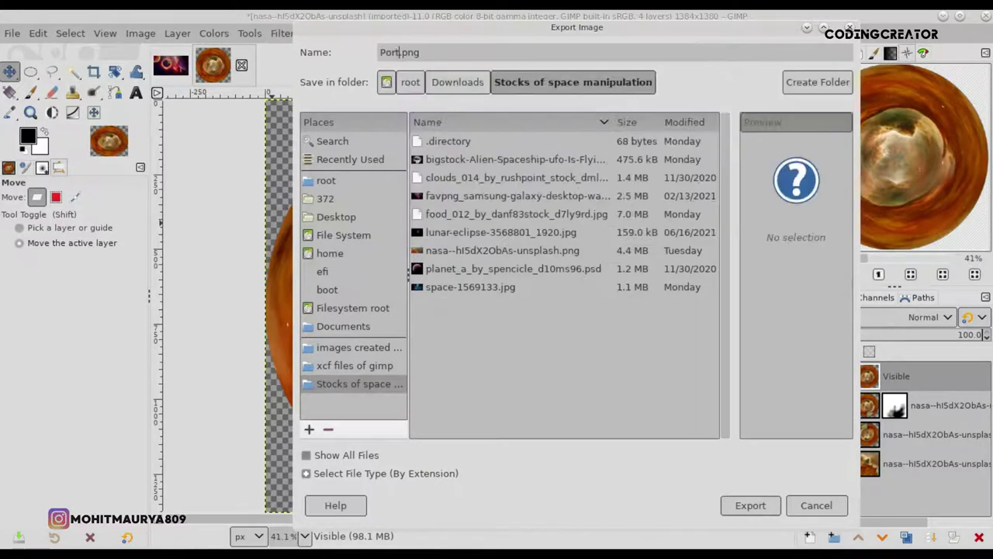
type("al")
left_click(752, 505)
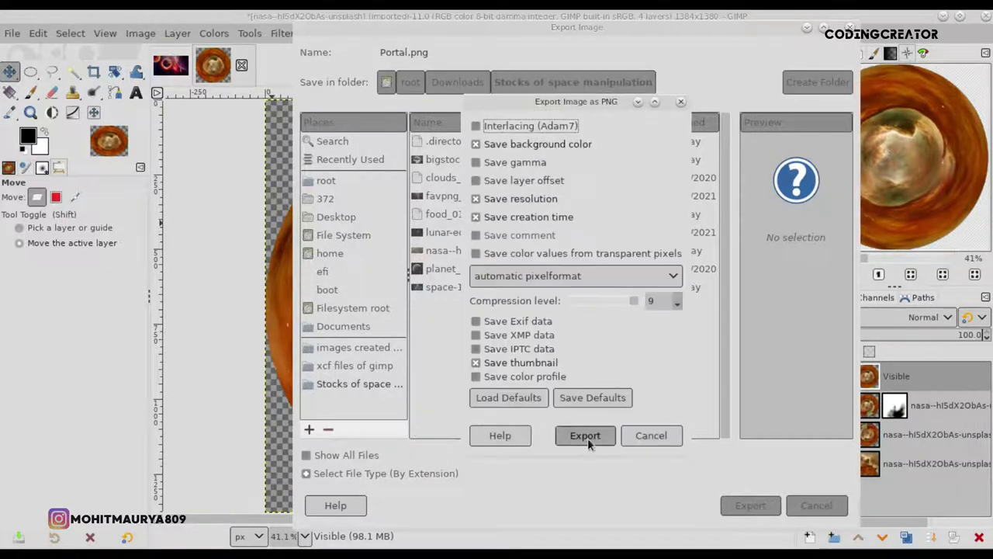
left_click(588, 437)
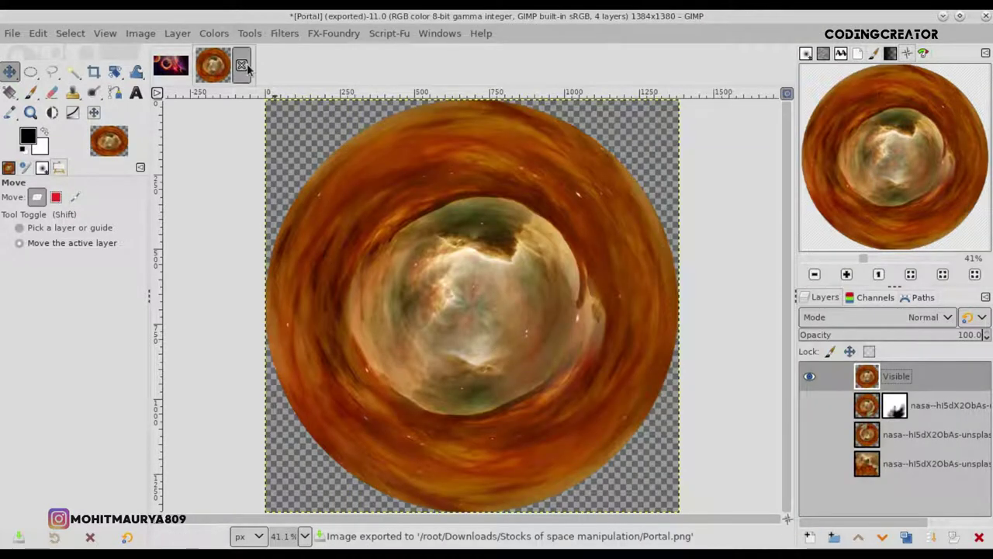
- Close the portal image without saving changes and fit the space composite to the window
left_click(247, 64)
left_click(525, 370)
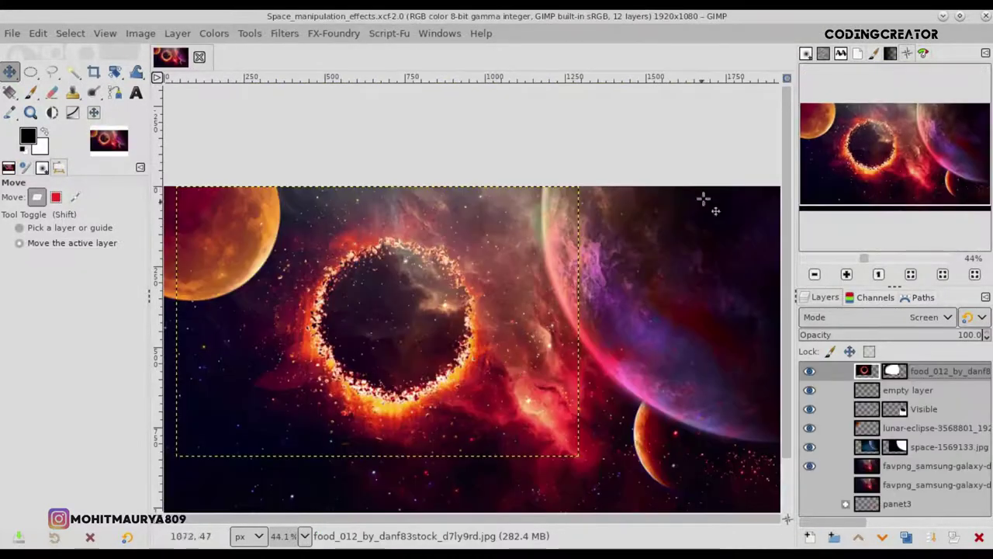
scroll(783, 430, "down", 2)
key("minus")
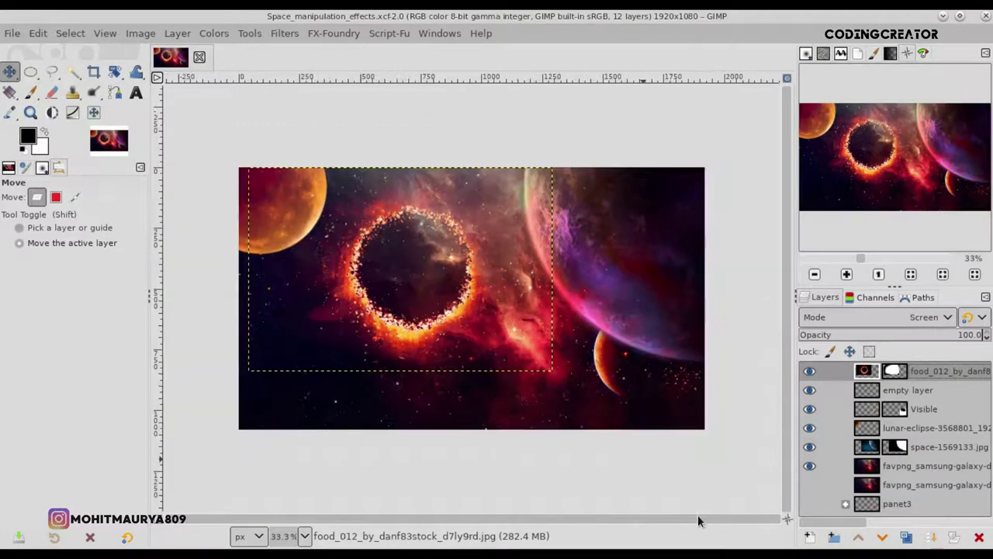
left_click(787, 78)
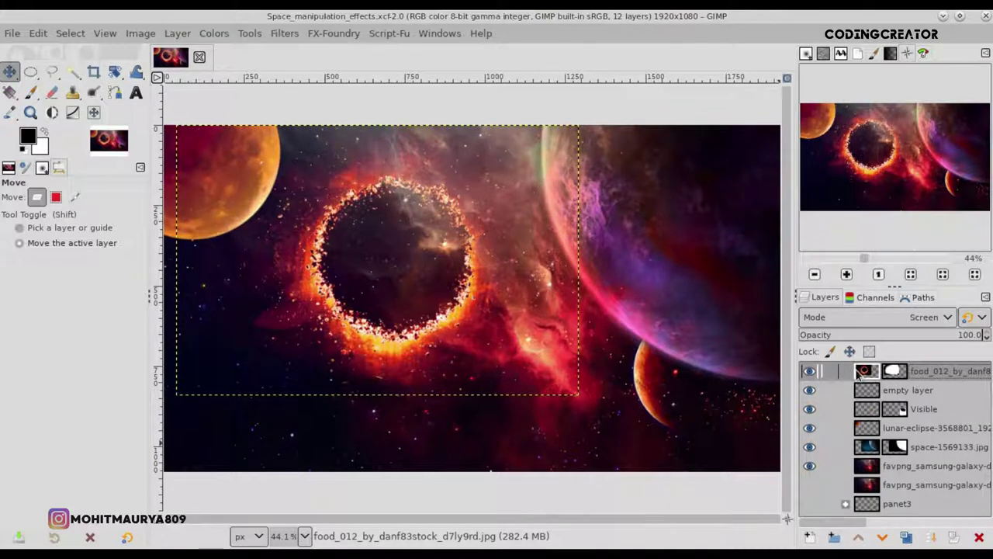
left_click(12, 33)
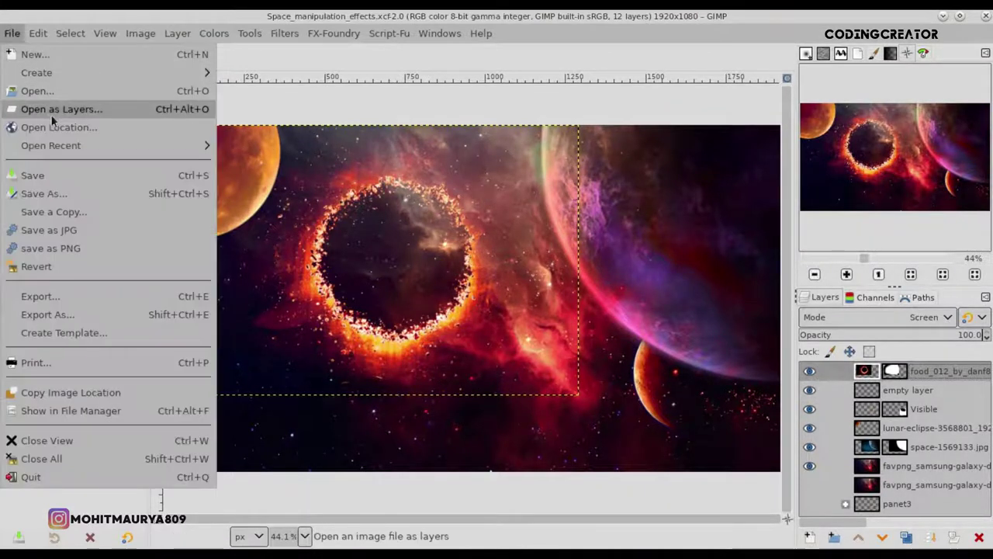
- Open Portal.png as a layer in the composite and place it over the fiery ring
left_click(189, 109)
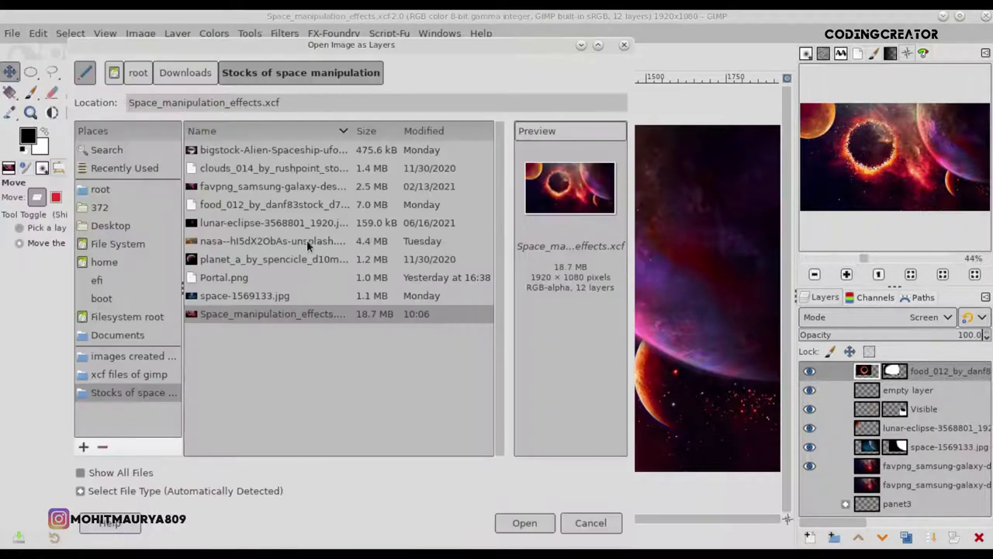
left_click(310, 277)
left_click(520, 524)
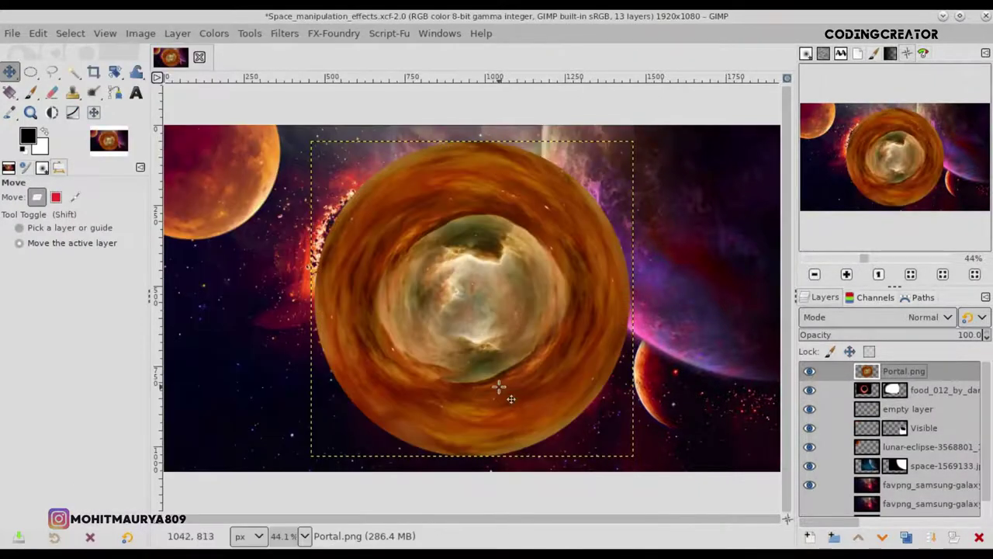
left_click_drag(500, 386, 447, 370)
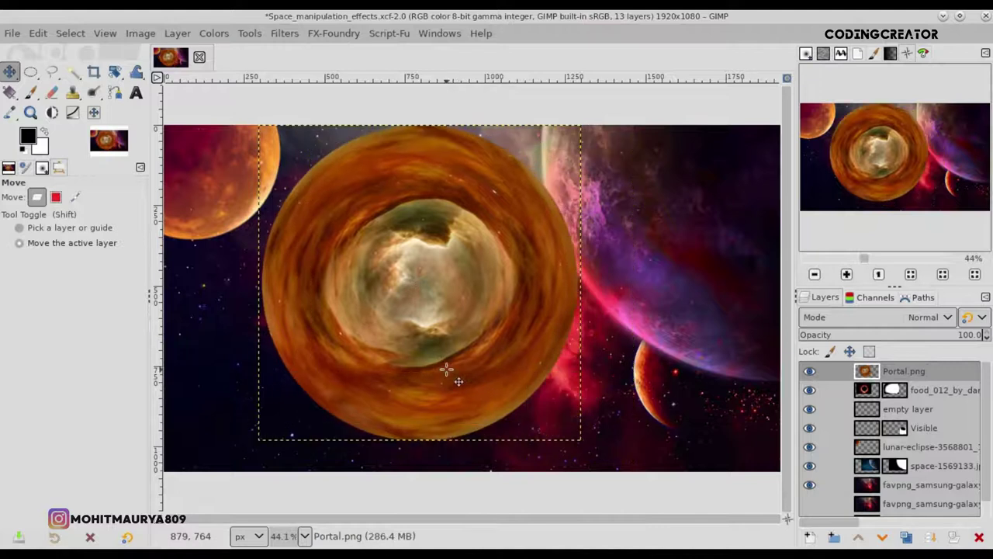
- Duplicate the Portal.png layer, hide the original and move it to the bottom, then position the copy
left_click(907, 537)
left_click(809, 390)
left_click_drag(895, 404, 894, 520)
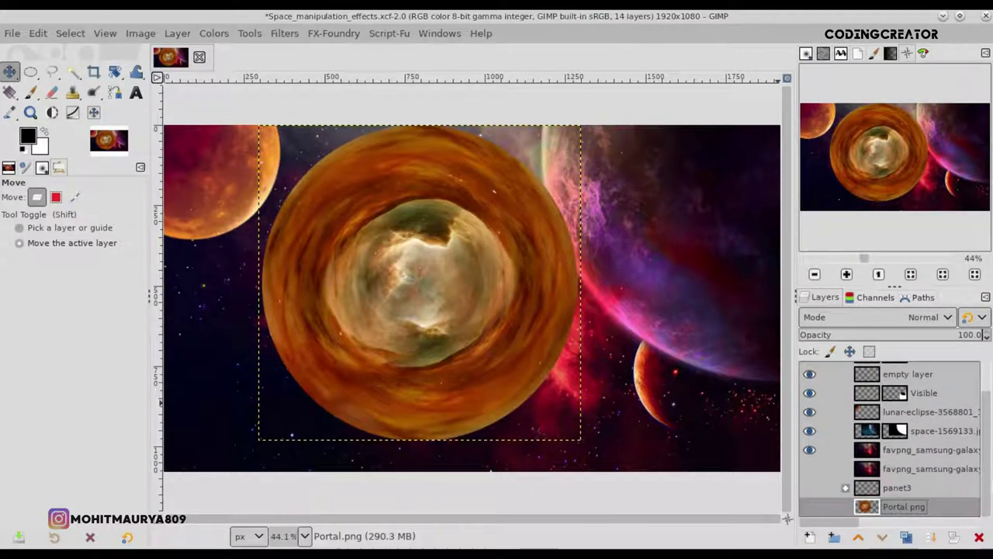
scroll(988, 412, "up", 2)
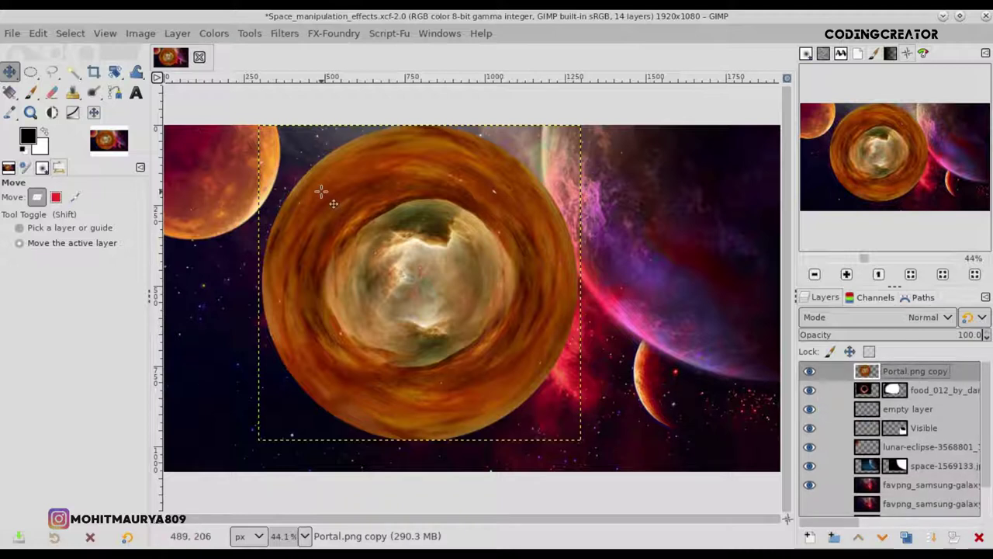
left_click_drag(445, 282, 426, 281)
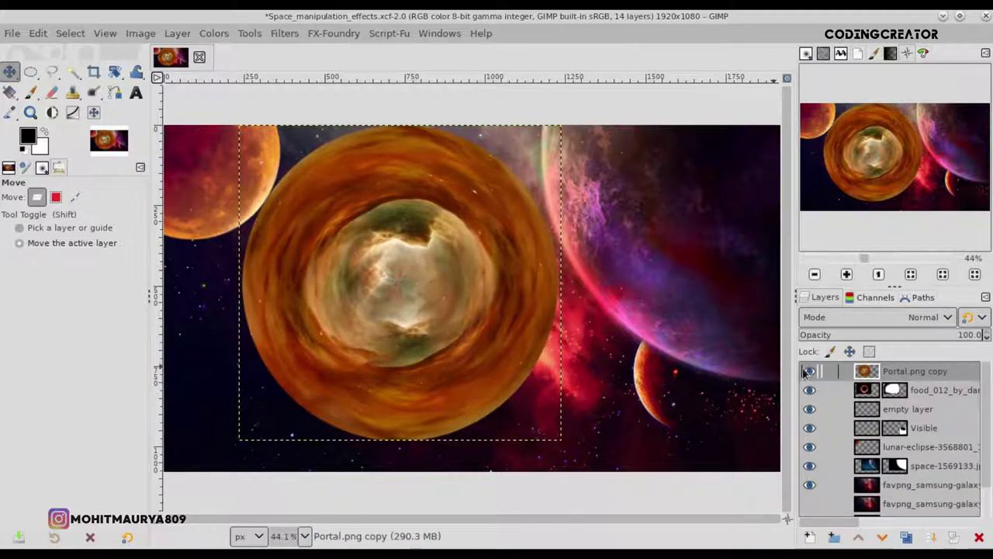
left_click_drag(478, 326, 542, 339)
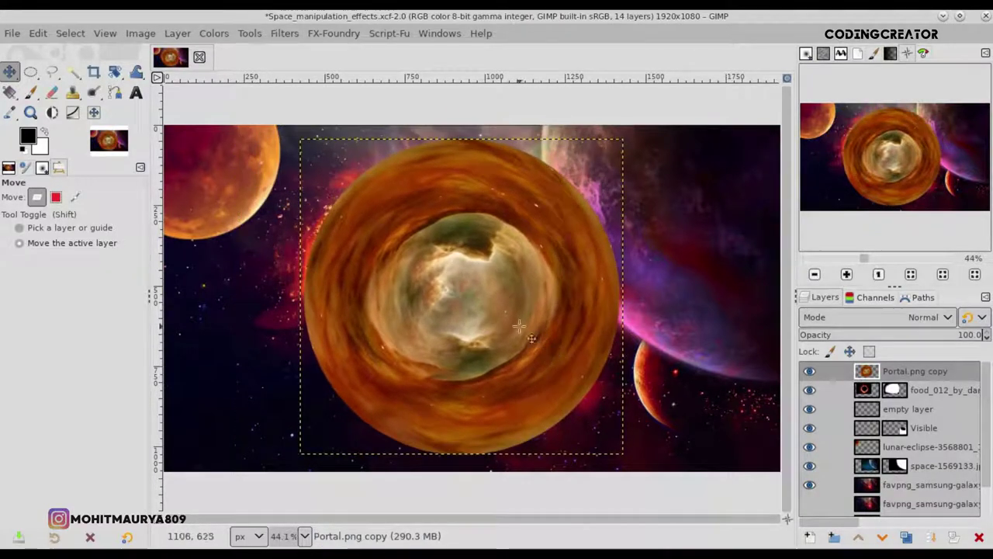
- Expand the portal copy with Layer to Image Size and save the composite
left_click(177, 33)
left_click(222, 277)
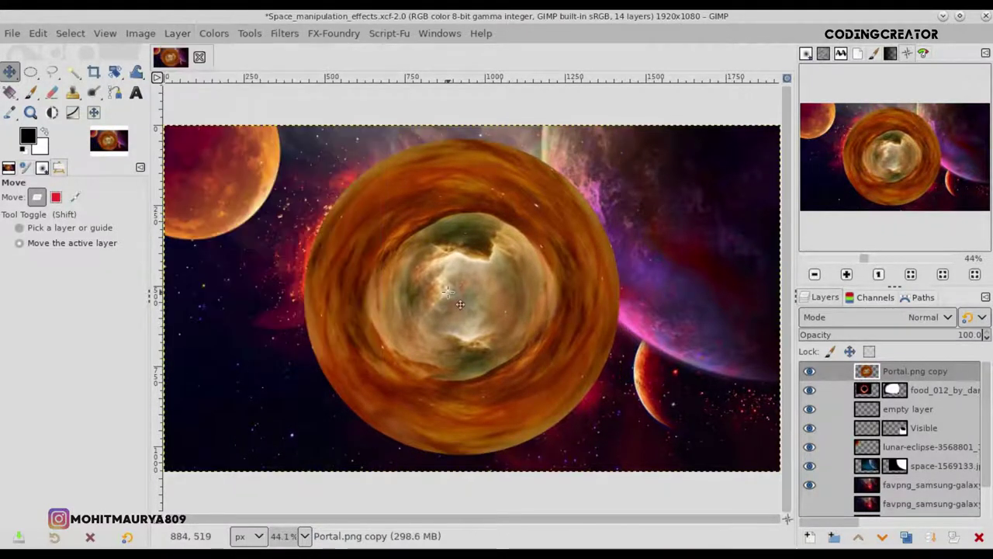
key("ctrl+s")
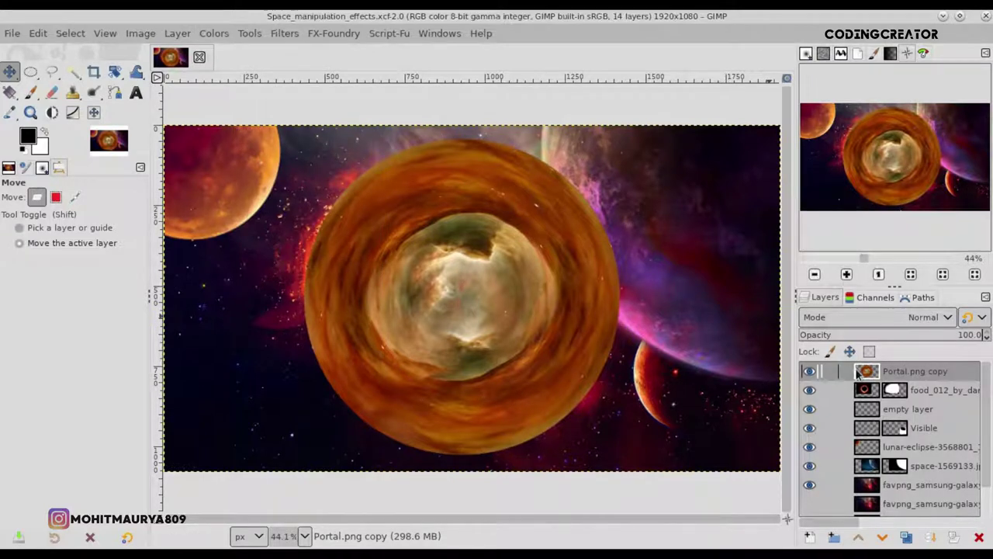
- Scale down the Portal.png copy, put it beneath the food_012 ring layer, and nudge it left
left_click(116, 72)
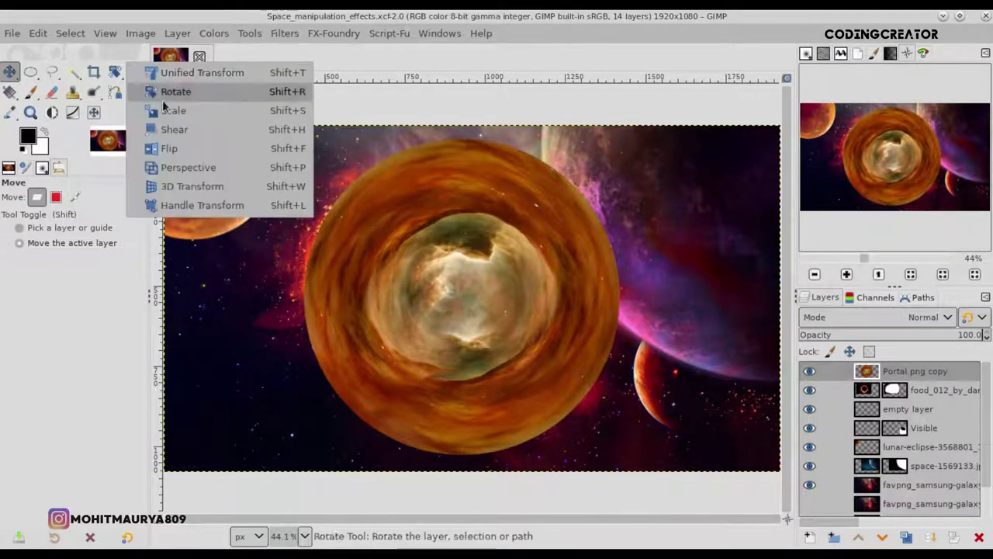
left_click(177, 109)
mouse_move(648, 388)
left_mouse_down()
mouse_move(326, 222)
mouse_move(454, 288)
left_mouse_up()
key("Return")
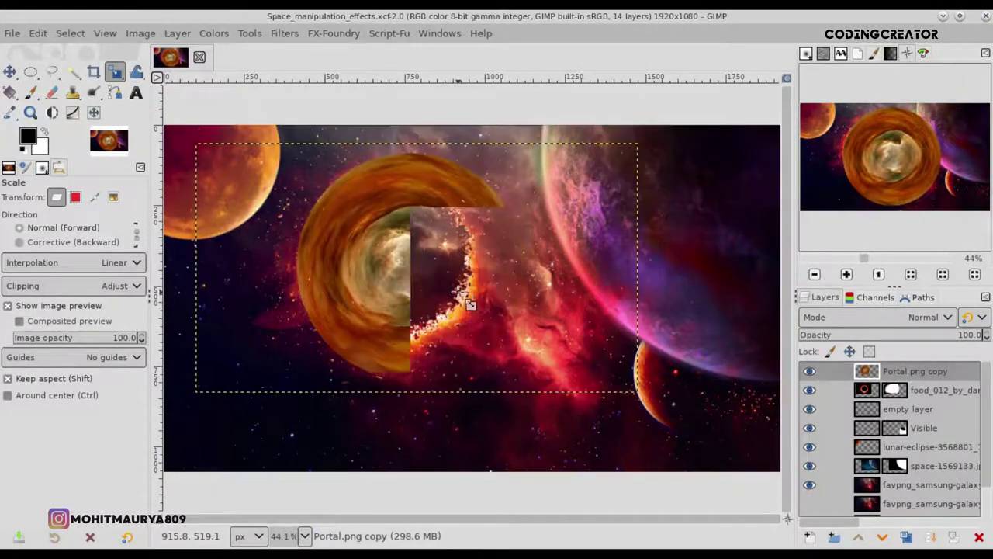
left_click(10, 71)
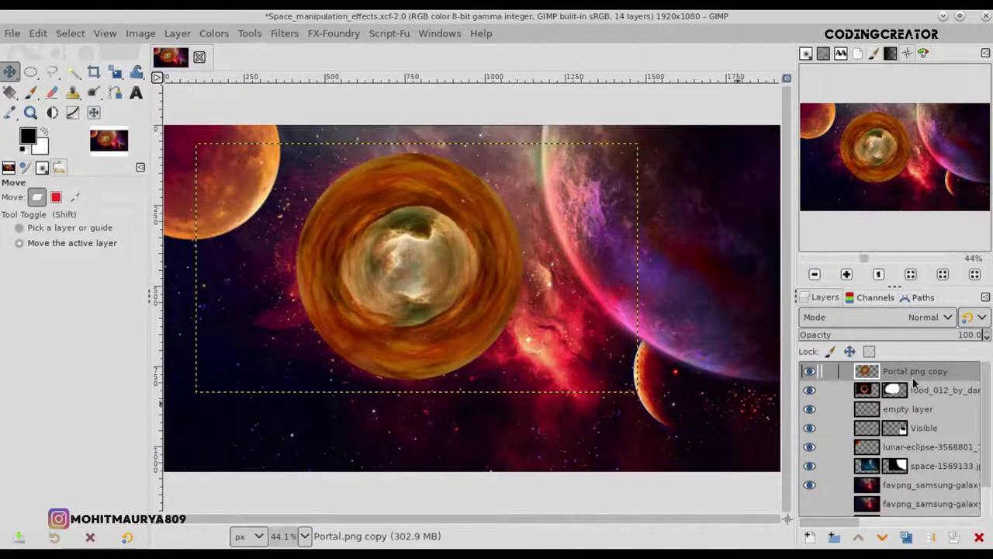
left_click_drag(915, 380, 920, 399)
left_click_drag(372, 193, 357, 196)
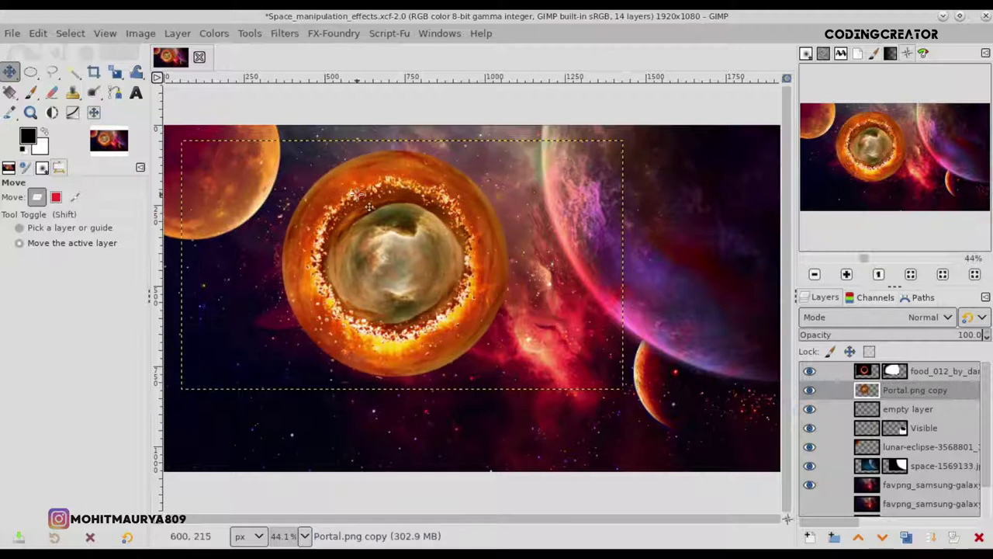
- Shrink the portal further to fit inside the ring and shift it slightly right
left_click(115, 71)
left_click(281, 202)
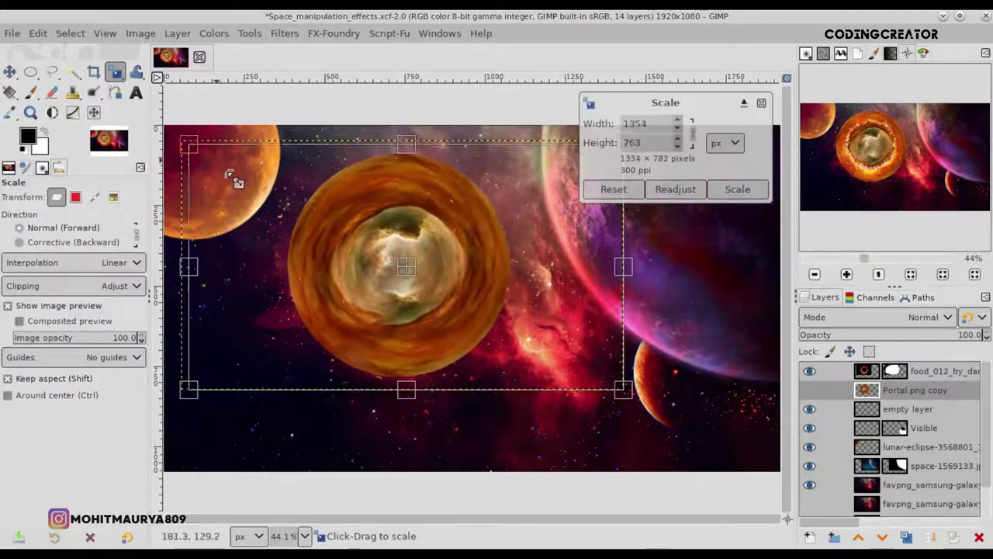
left_click_drag(229, 173, 241, 180)
mouse_move(613, 376)
left_mouse_down()
mouse_move(487, 285)
mouse_move(572, 341)
left_mouse_up()
key("Return")
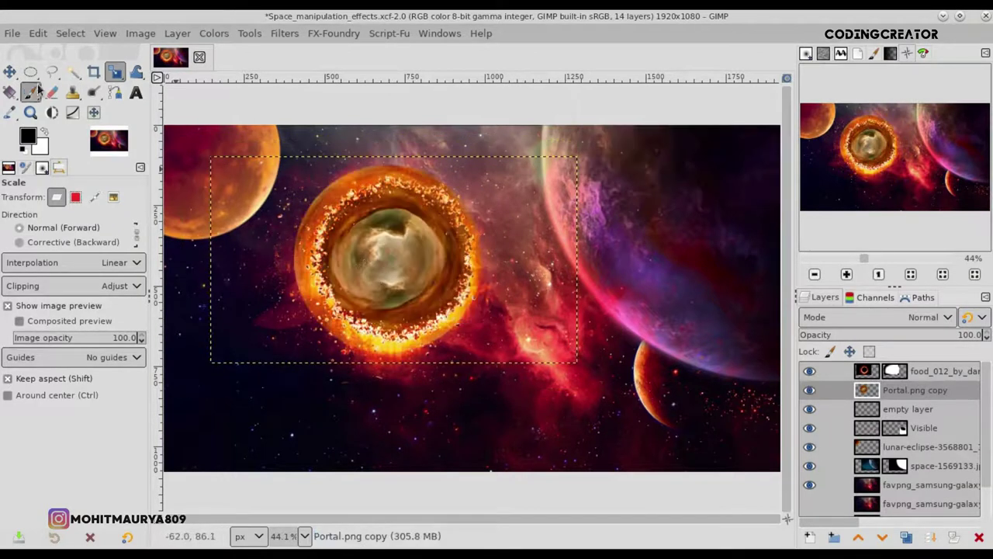
left_click(9, 72)
left_click_drag(384, 237, 394, 236)
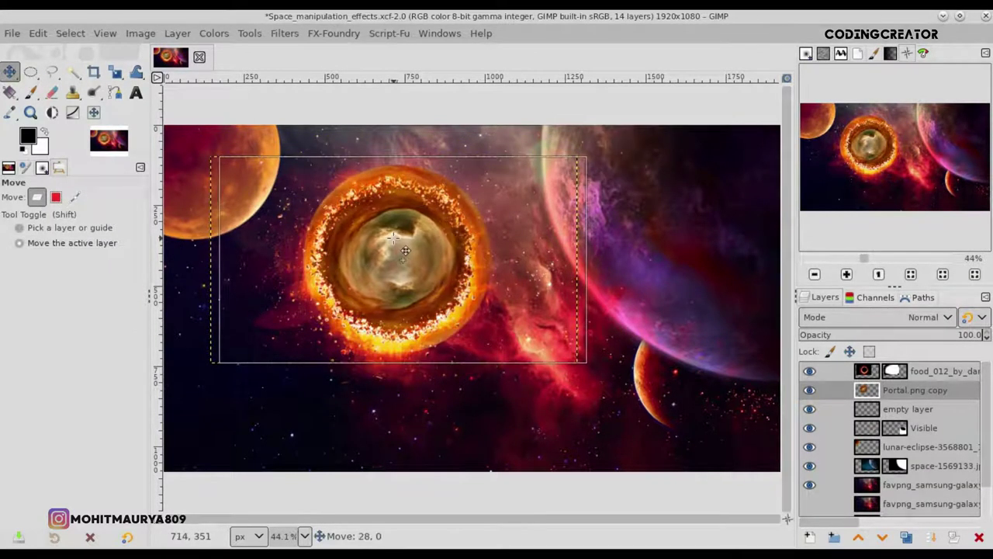
- Fine-tune the portal scale to about 1015×573 and recentre it inside the ring
left_click(115, 72)
left_click(337, 236)
left_click_drag(289, 209, 281, 210)
left_click_drag(520, 222, 509, 215)
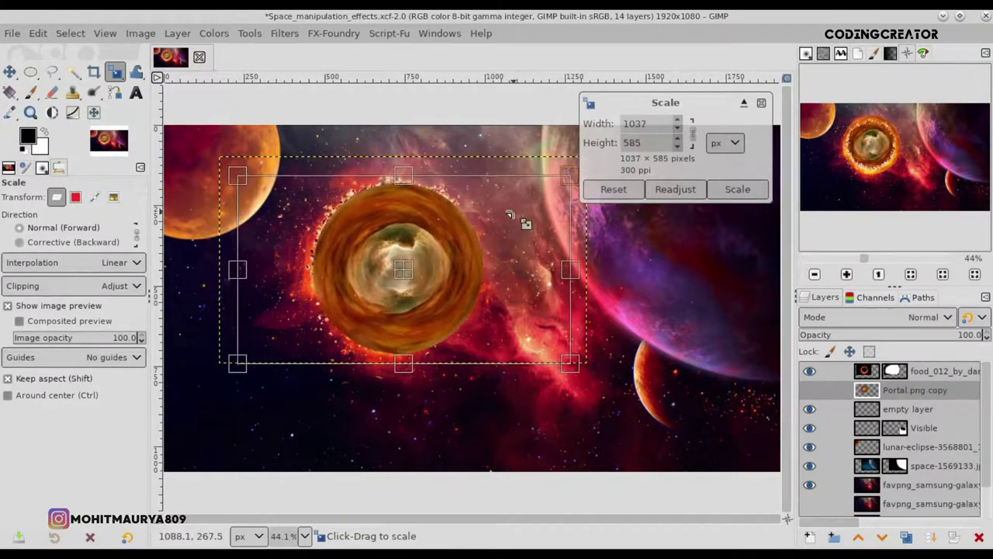
left_click_drag(323, 198, 311, 195)
left_click_drag(543, 339, 537, 311)
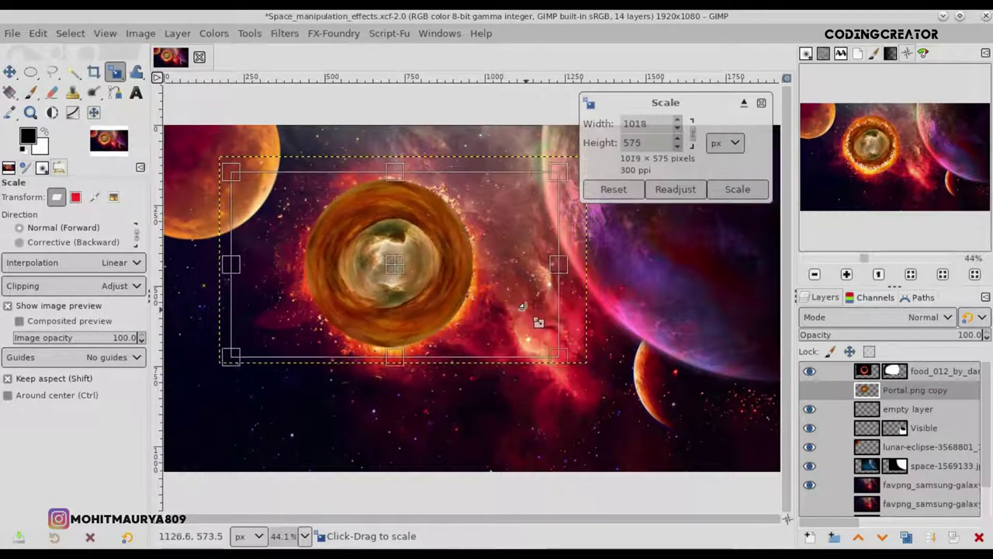
left_click_drag(293, 336, 295, 326)
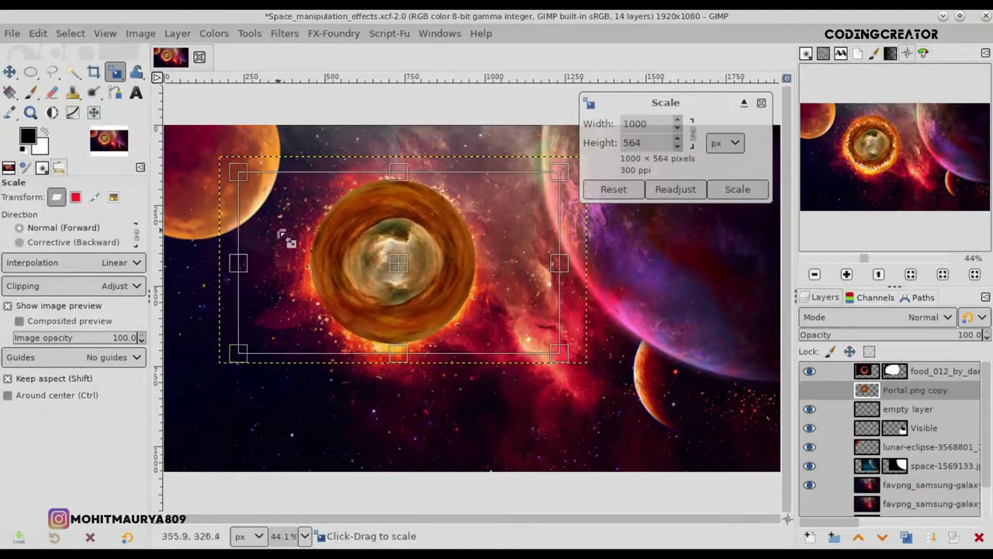
left_click_drag(314, 200, 314, 199)
left_click_drag(501, 223, 505, 217)
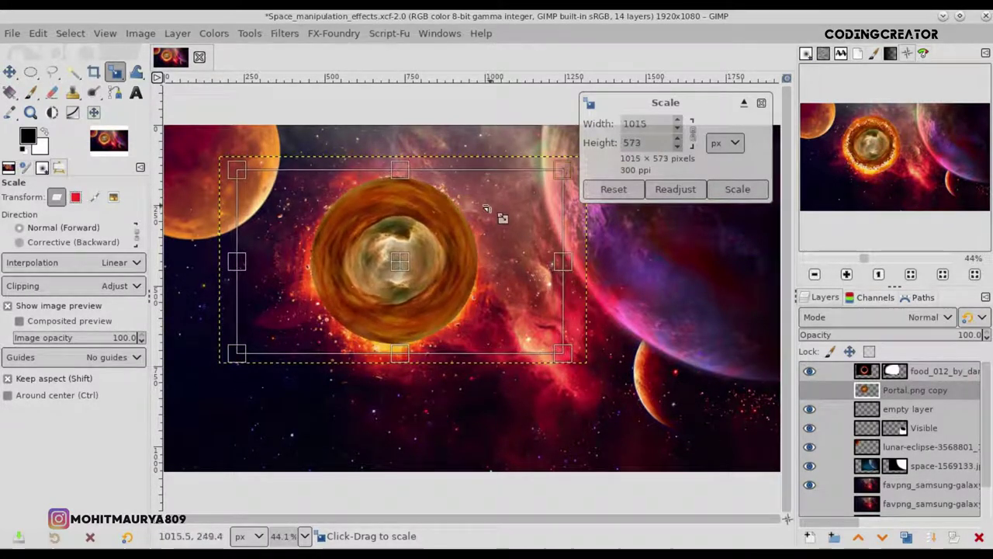
left_click_drag(431, 272, 410, 269)
key("Return")
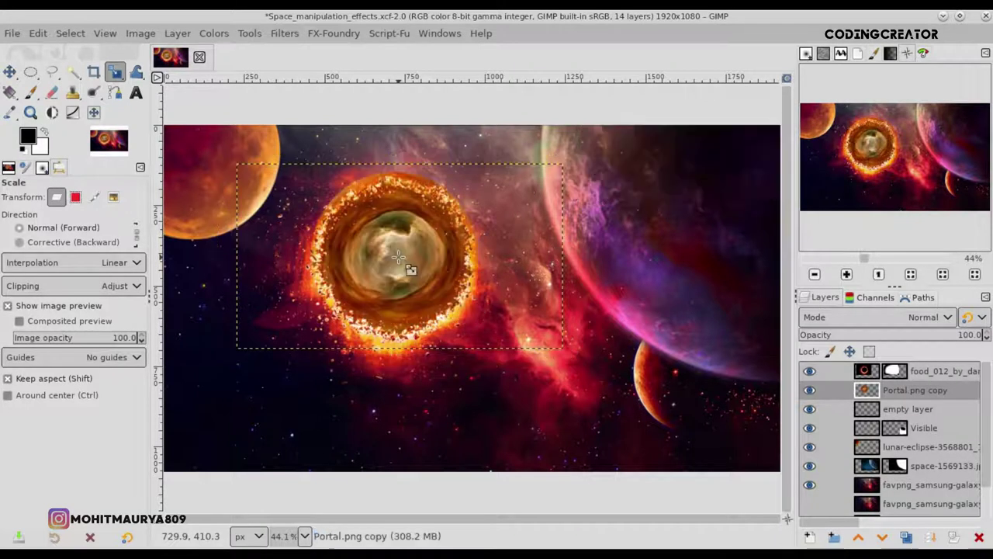
- Nudge the portal down to centre it in the ring, then expand it with Layer to Image Size
left_click(30, 71)
left_click(9, 71)
left_click_drag(458, 220, 460, 224)
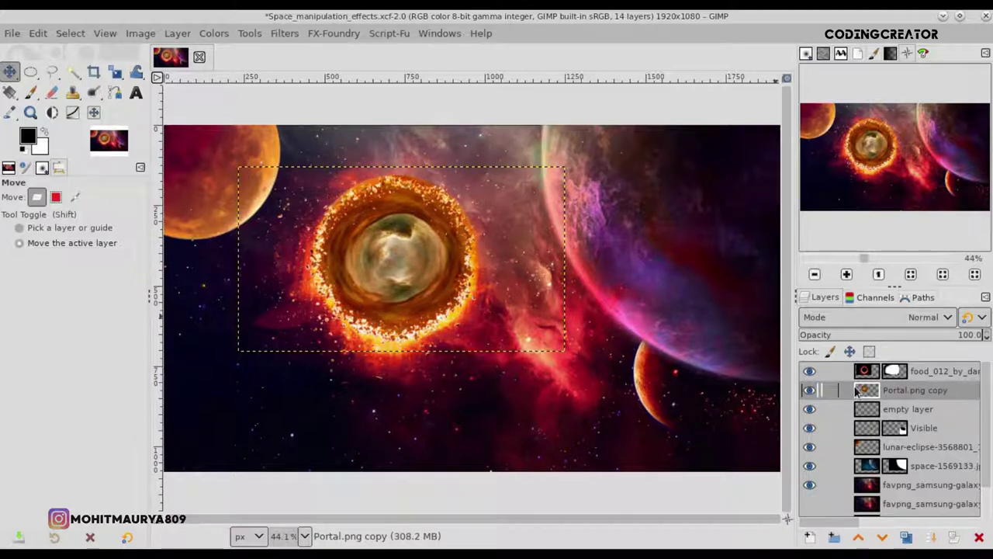
left_click(177, 32)
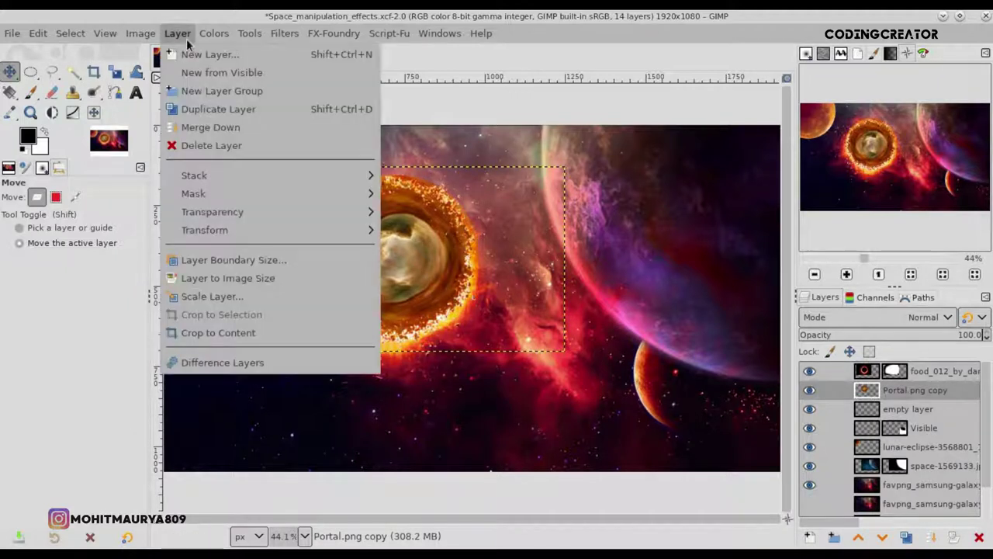
left_click(224, 280)
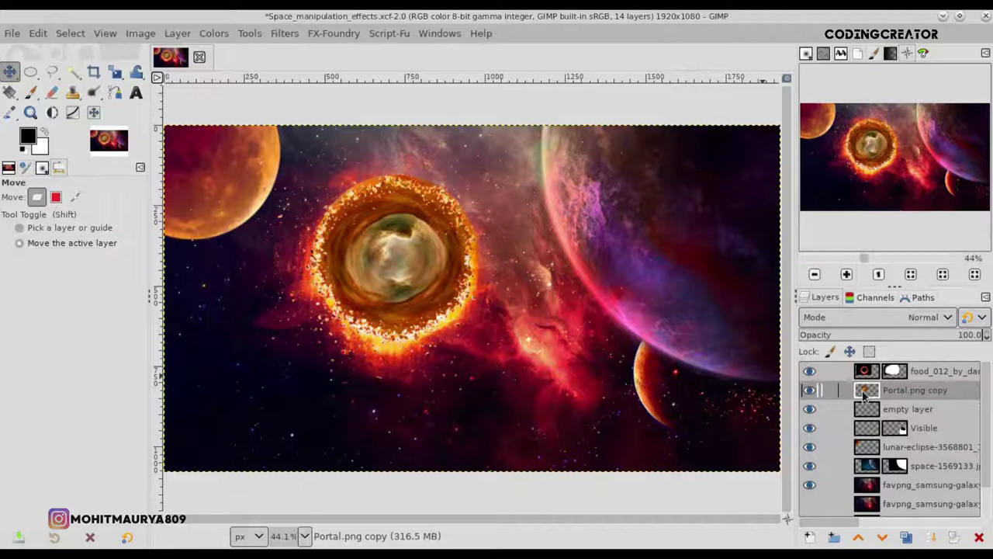
left_click(284, 33)
mouse_move(298, 139)
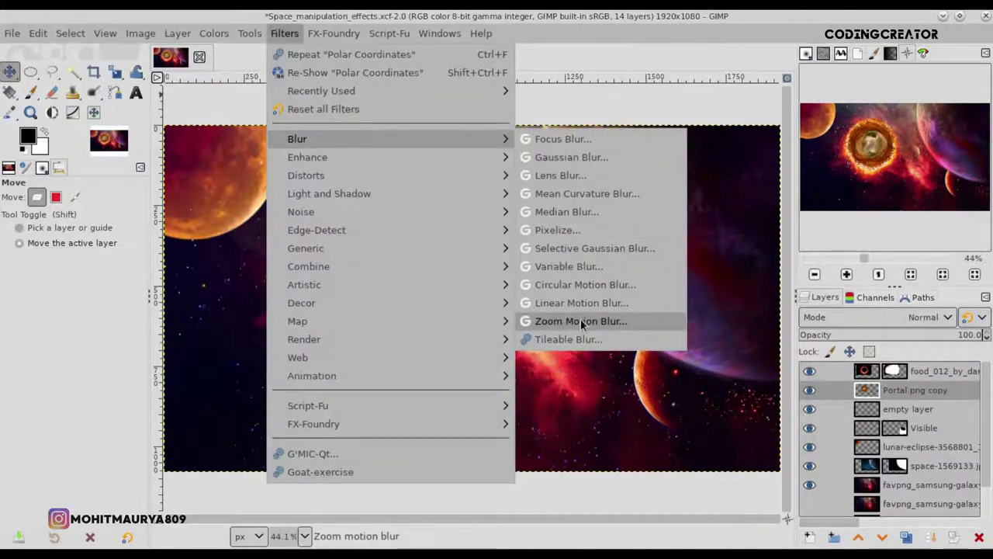
- Open Zoom Motion Blur on the portal and move the blur centre onto the nebula
left_click(581, 320)
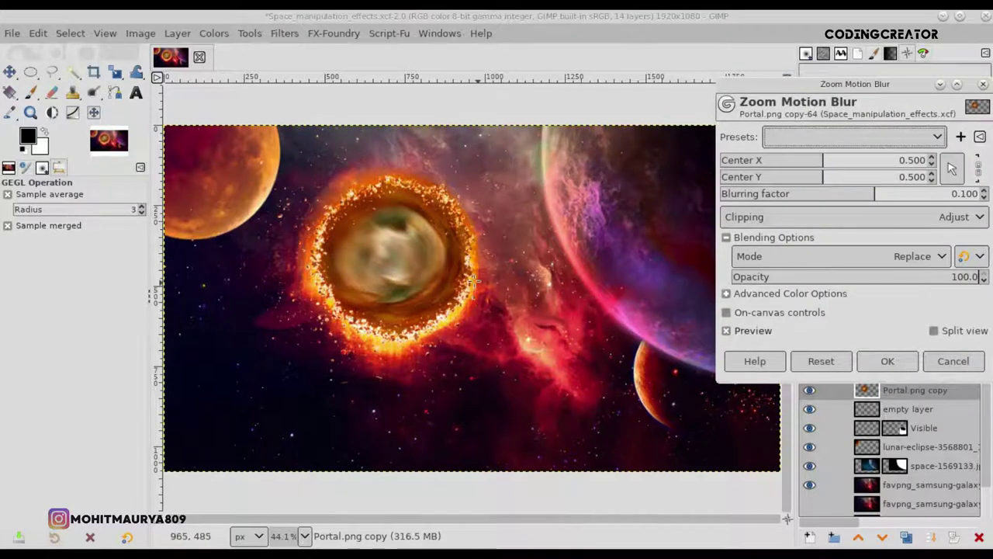
left_click(744, 312)
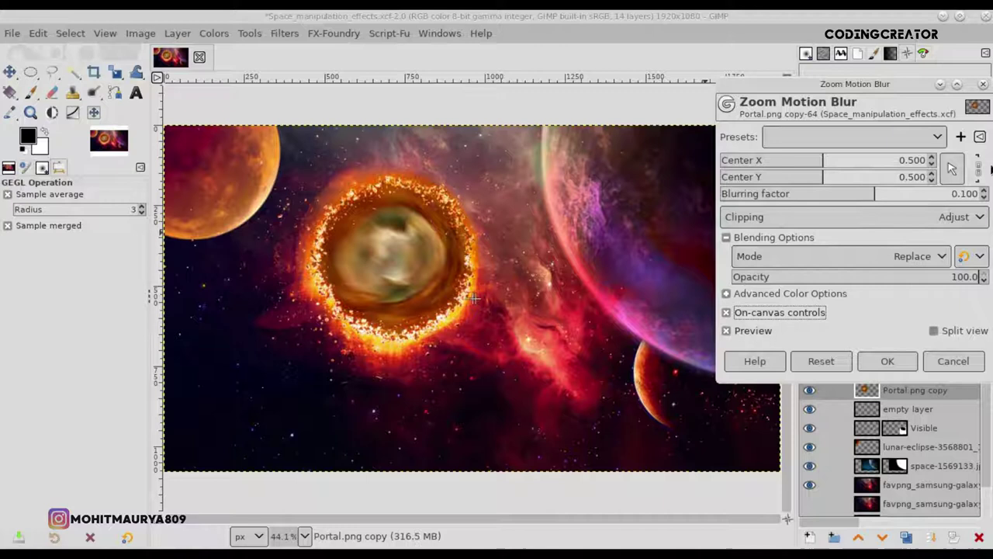
left_click(819, 174)
left_click(822, 161)
left_click_drag(822, 166, 801, 175)
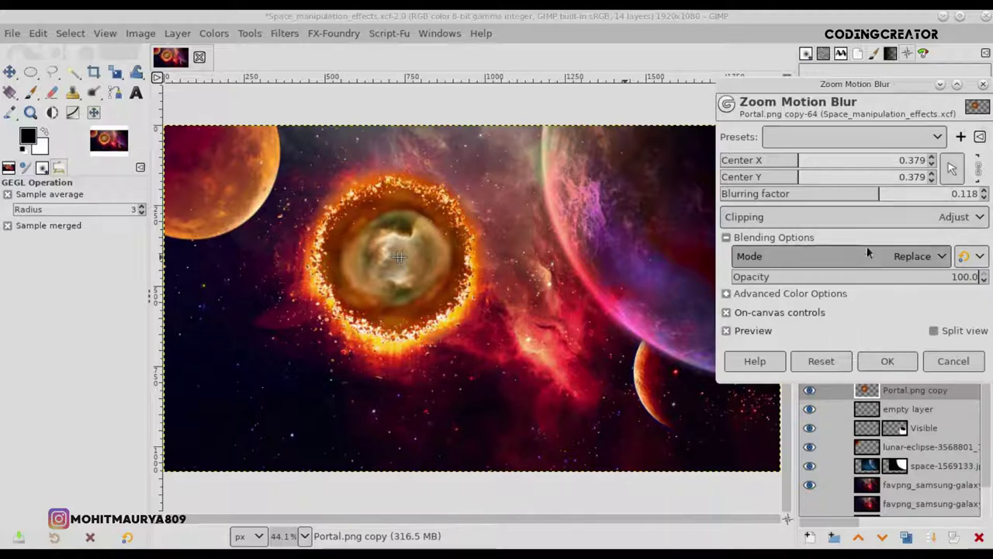
left_click(733, 313)
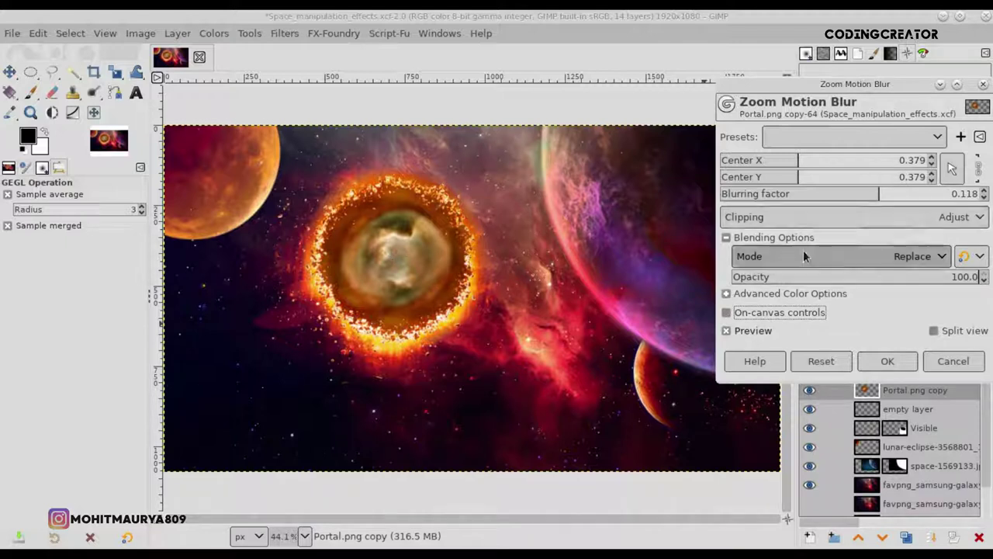
left_click(734, 312)
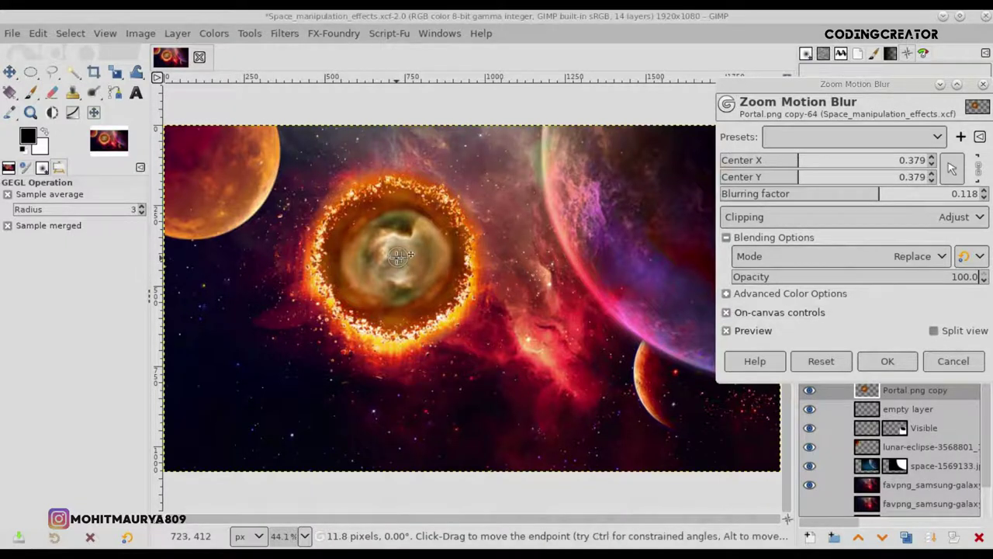
- Set the zoom blur's blurring factor to about 0.111, toggling Preview to compare
key("2")
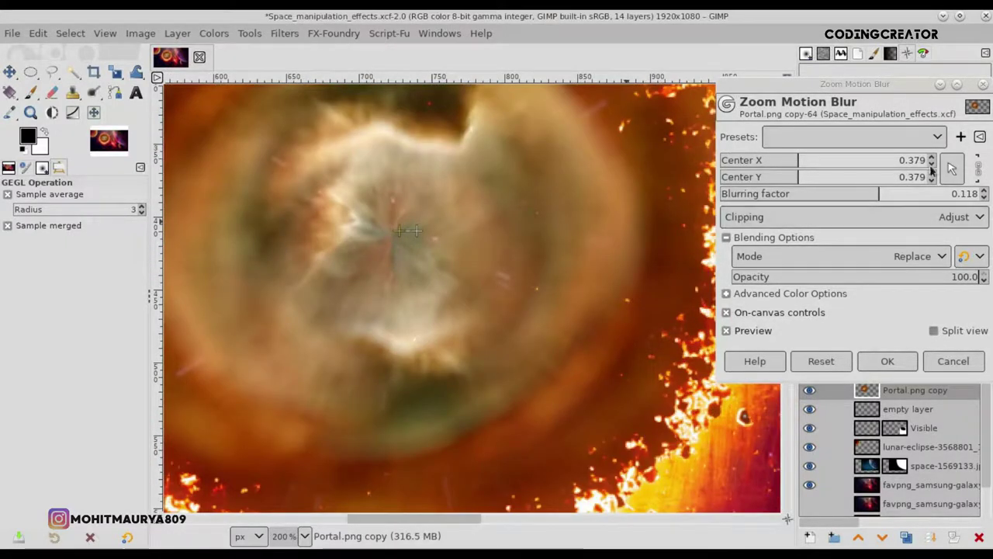
left_click(932, 164)
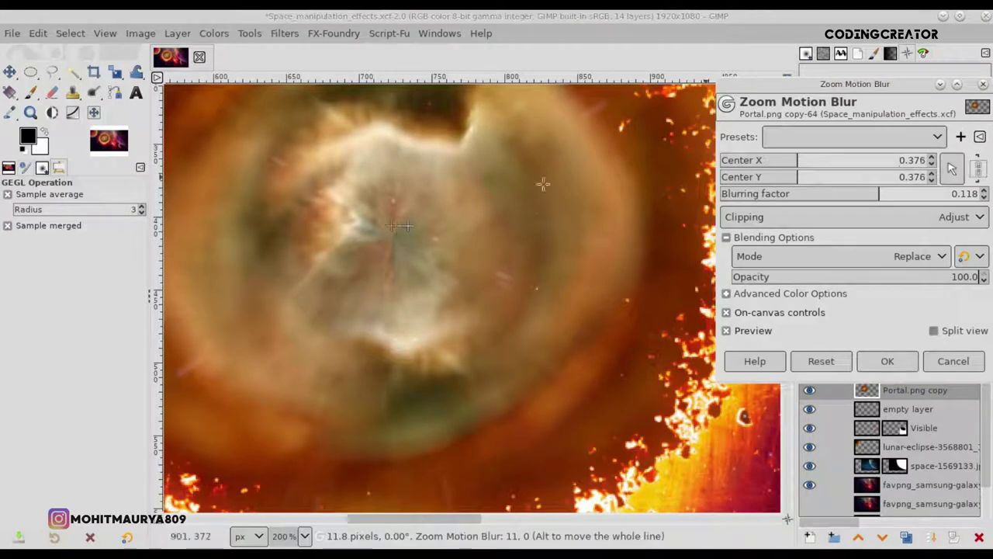
left_click_drag(391, 224, 394, 232)
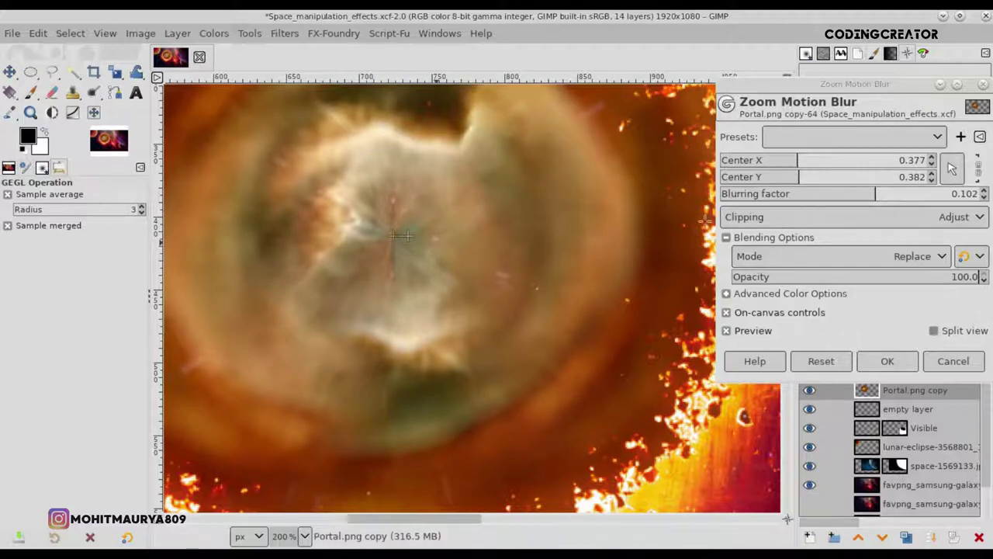
scroll(529, 275, "down", 2, "ctrl")
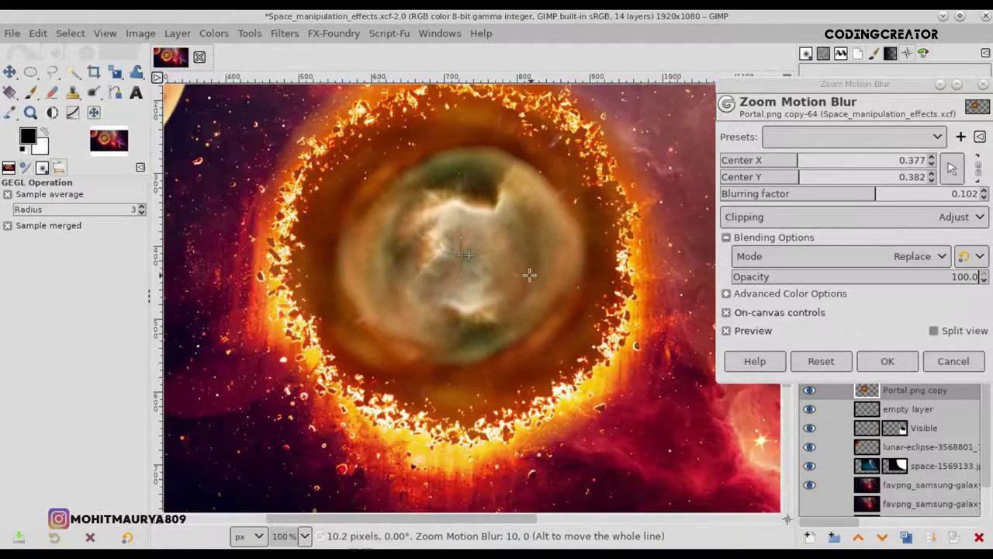
left_click(877, 194)
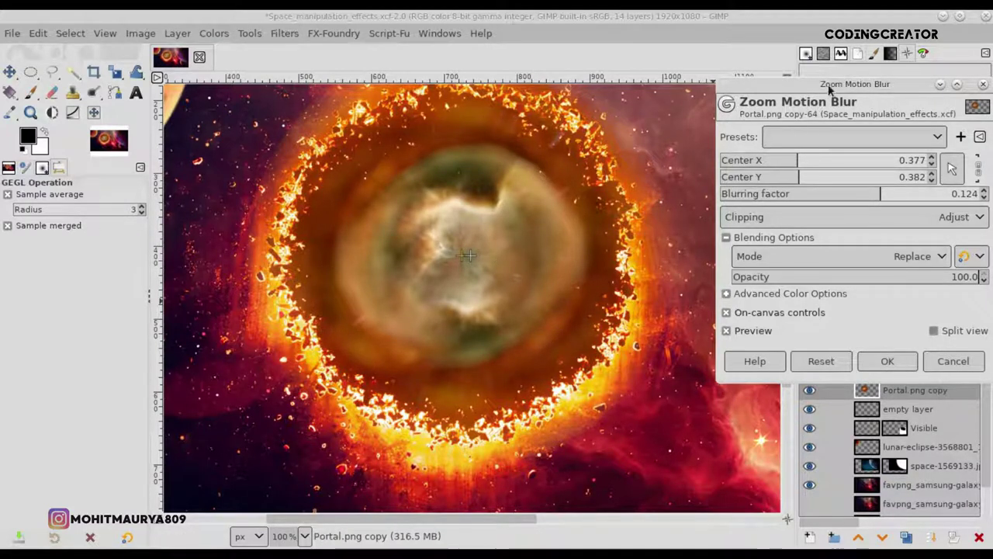
left_click_drag(828, 86, 818, 85)
scroll(481, 295, "down", 2)
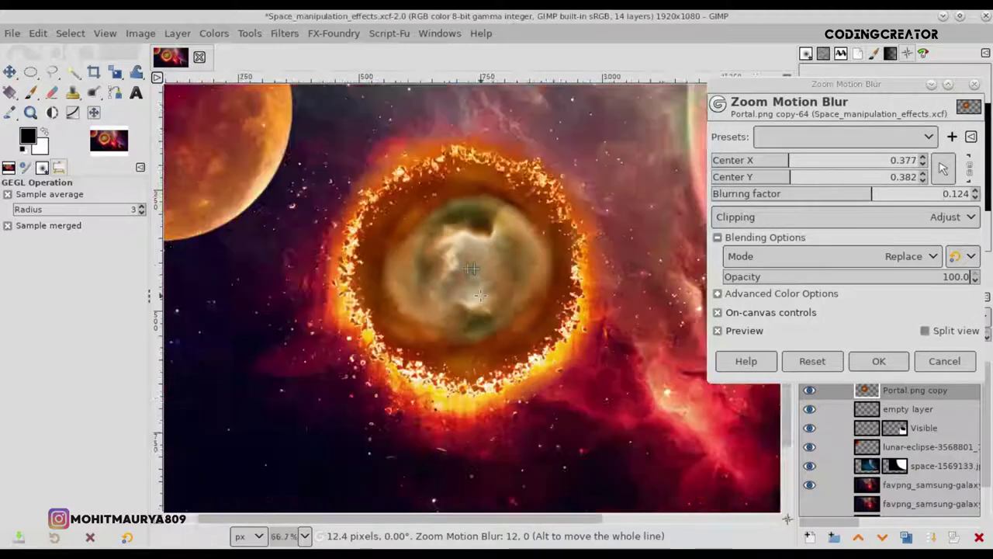
scroll(481, 295, "down", 1)
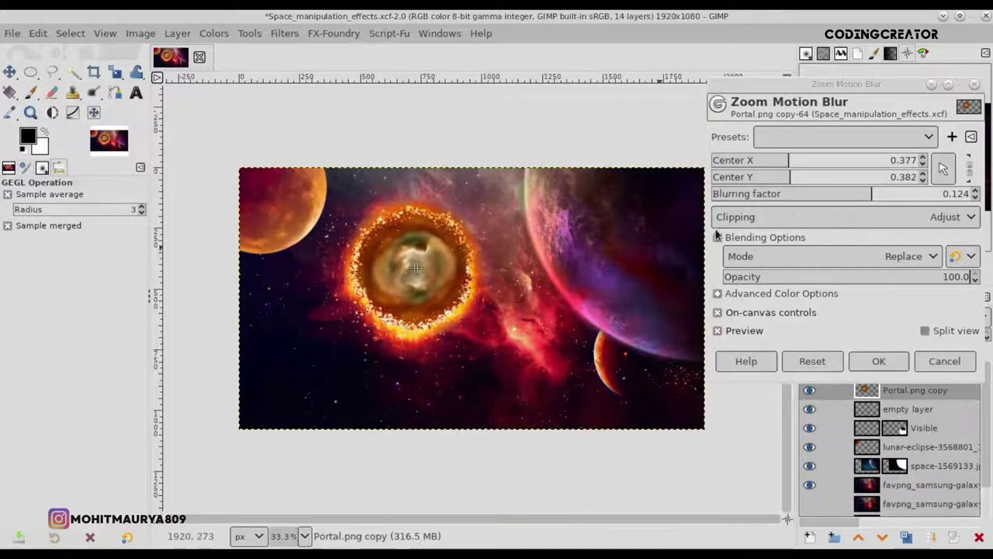
left_click(877, 194)
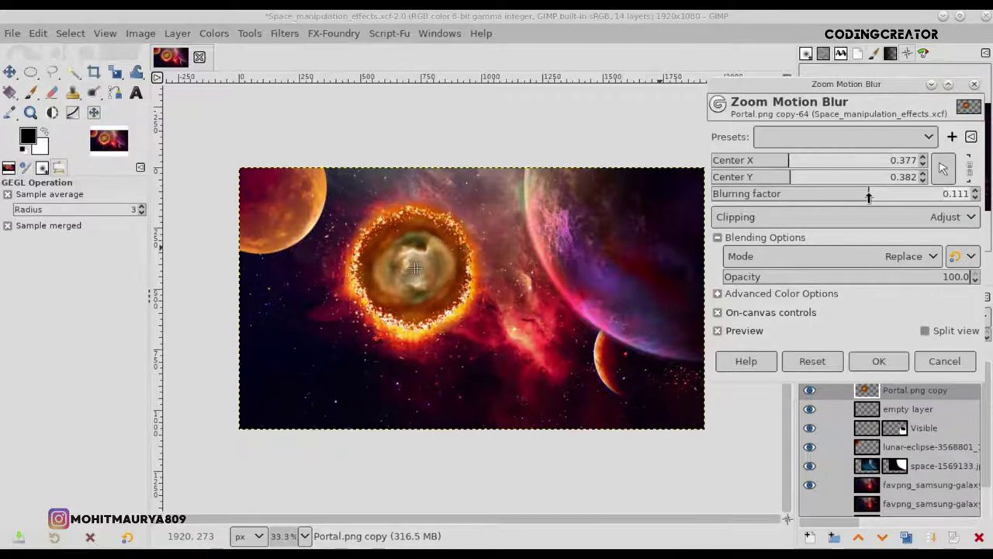
left_click(736, 335)
left_click(736, 336)
- Apply the zoom blur and crop the portal layer to its content
left_click(878, 361)
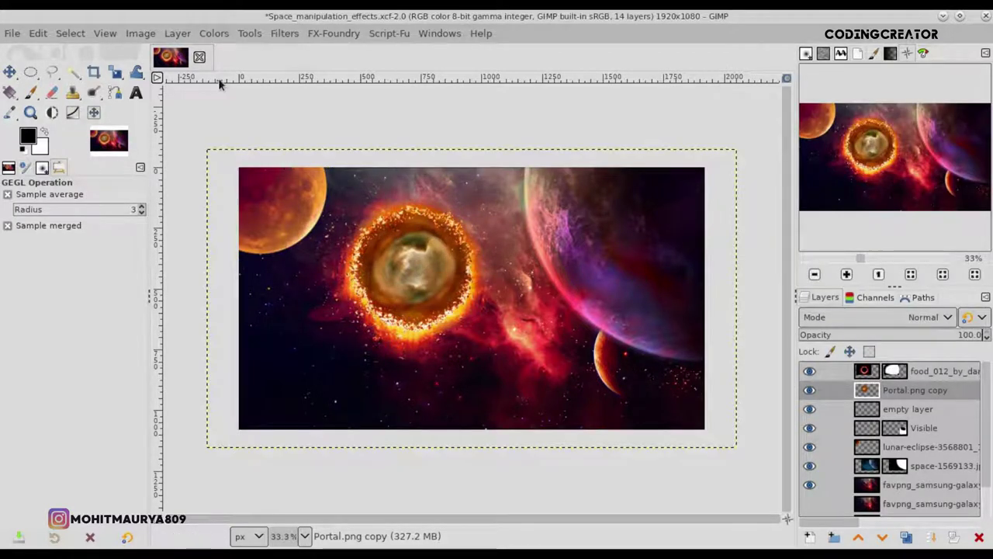
left_click(178, 34)
left_click(220, 332)
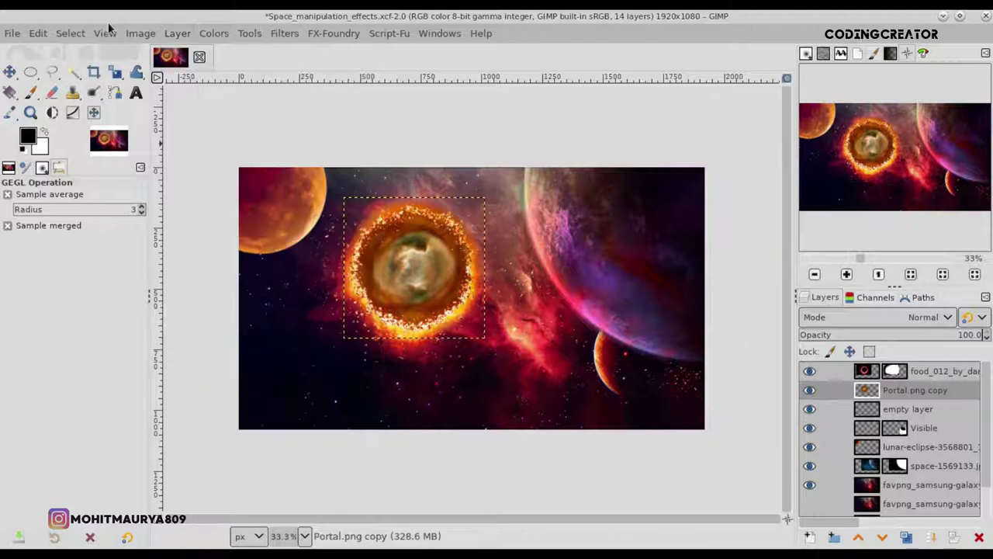
- Scale the portal layer to about 551 px and nudge it slightly right and up
left_click(114, 72)
left_click_drag(381, 224, 377, 236)
left_click_drag(475, 224, 460, 223)
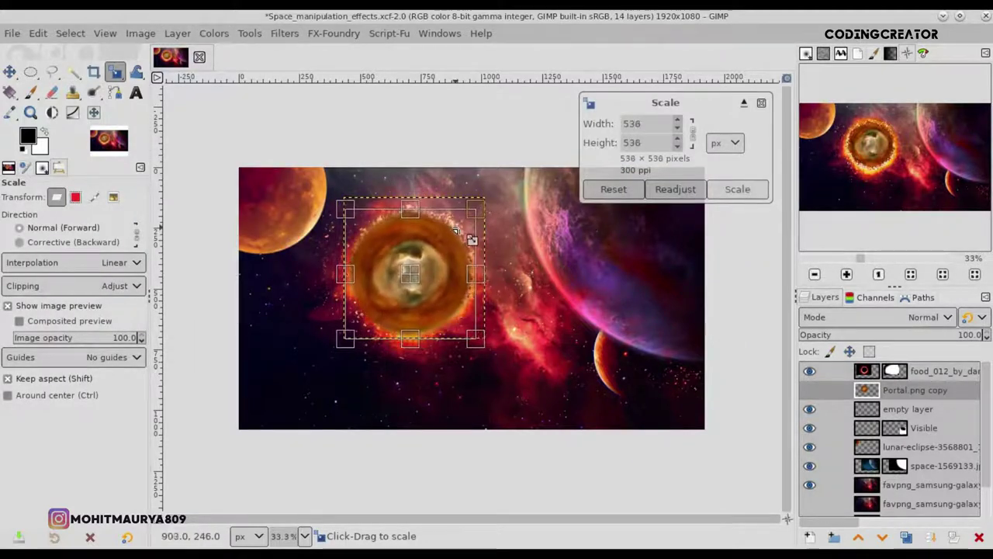
left_click_drag(434, 328, 459, 337)
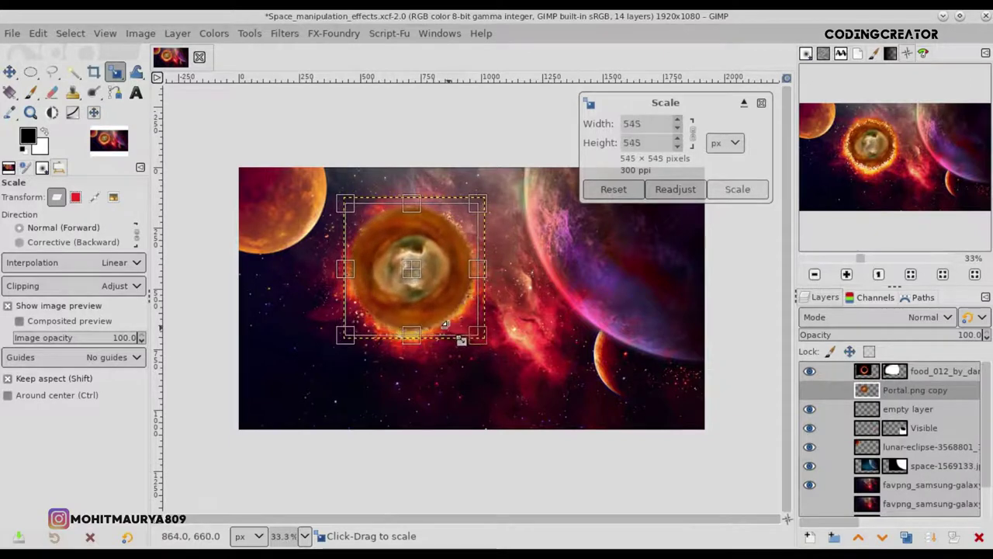
left_click_drag(375, 310, 379, 328)
key("Return")
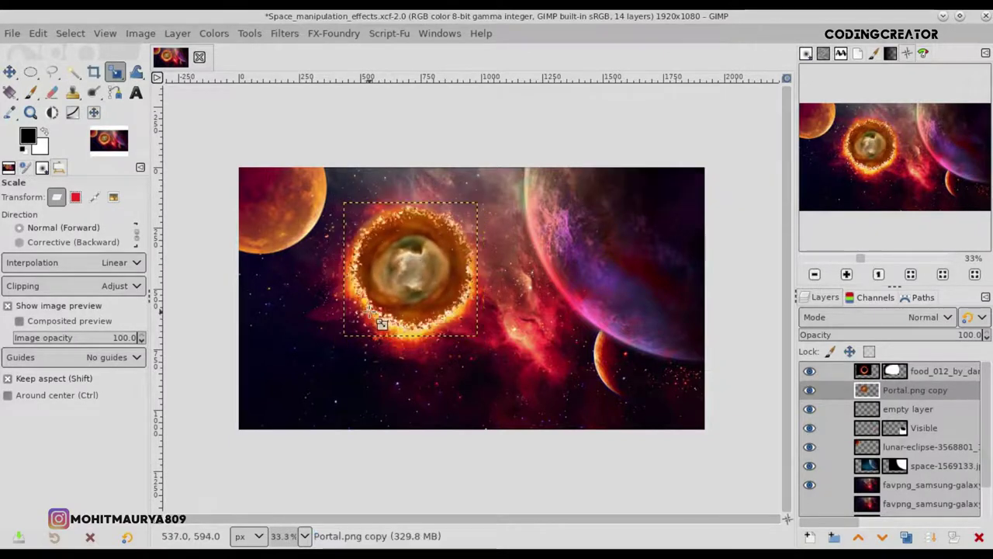
key("m")
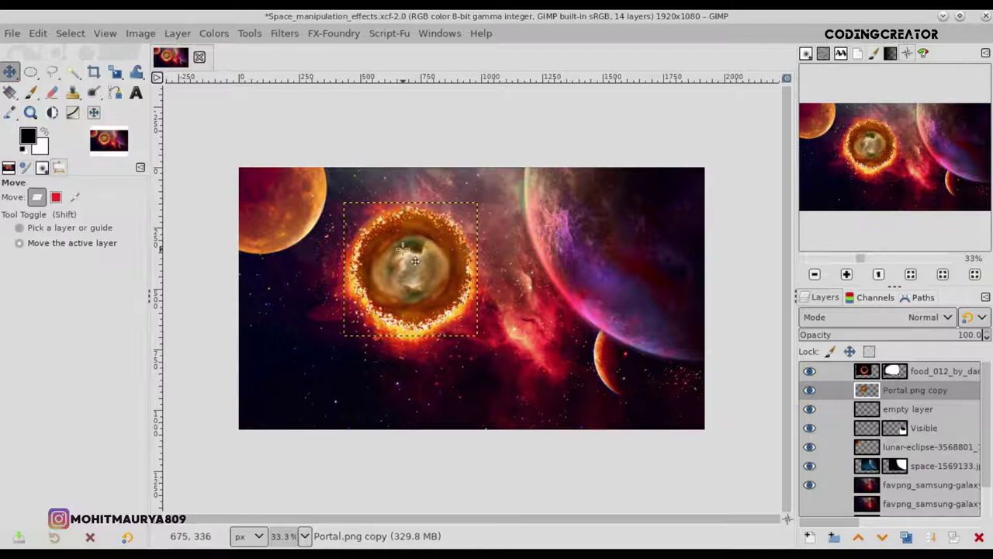
scroll(402, 249, "up", 2)
left_click_drag(402, 248, 407, 247)
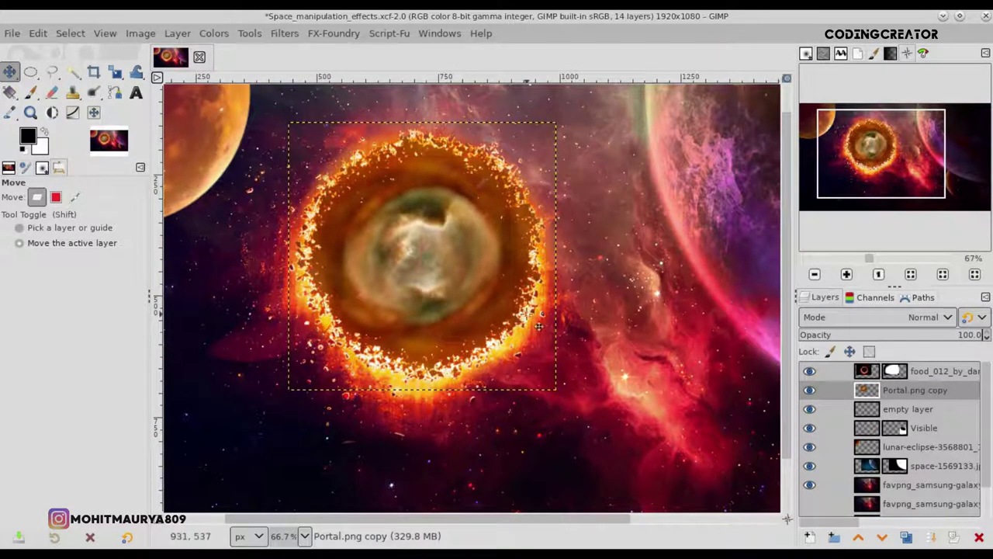
left_click(954, 537)
- Add a white mask to Portal.png copy and paint it with a higher-opacity brush
left_click(885, 526)
left_click(30, 91)
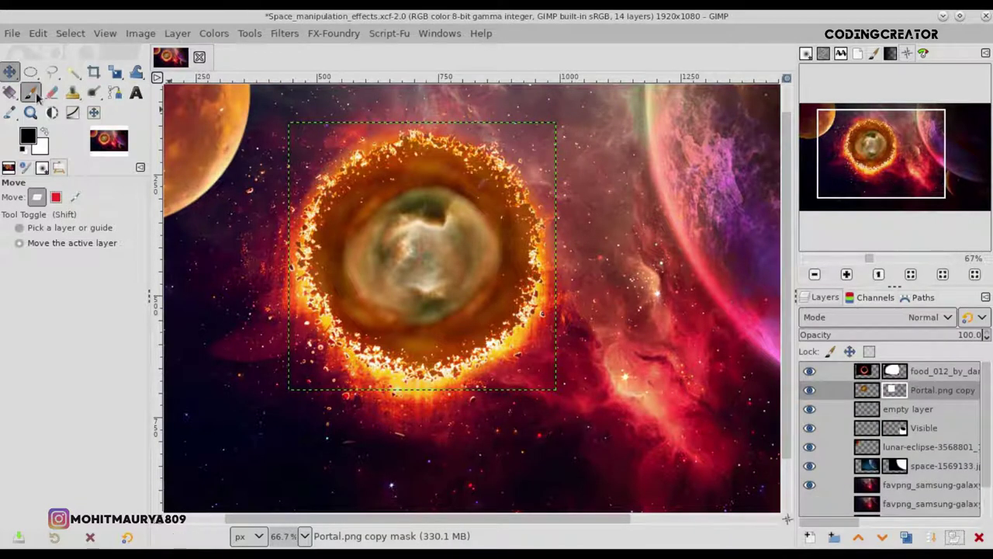
left_click(96, 218)
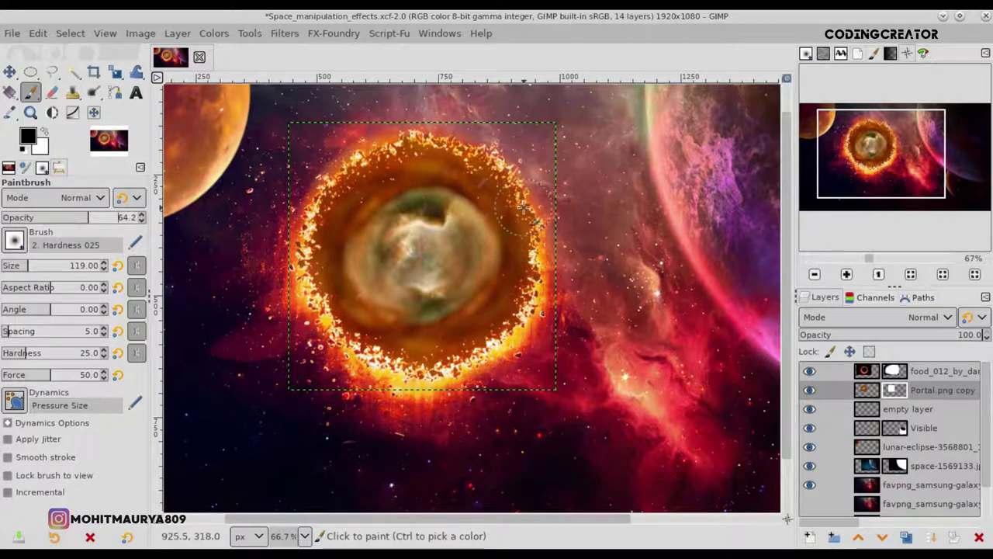
scroll(549, 166, "up", 2, "ctrl")
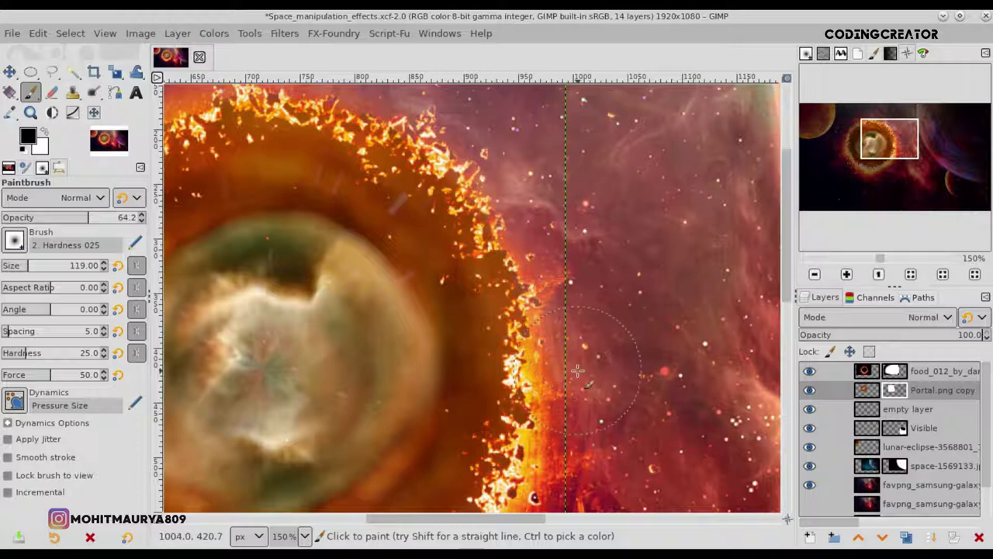
scroll(786, 272, "down", 2)
scroll(792, 334, "down", 3)
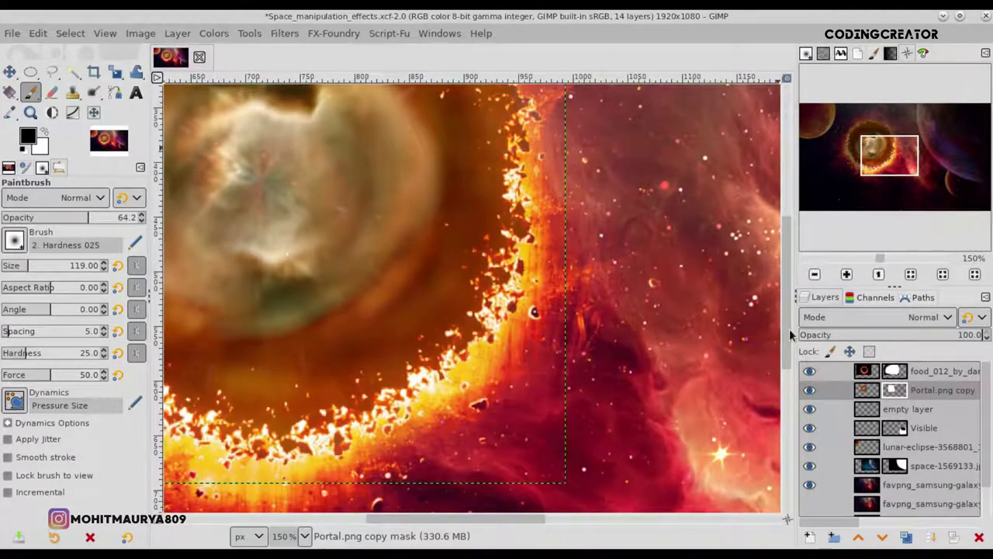
scroll(667, 465, "down", 1)
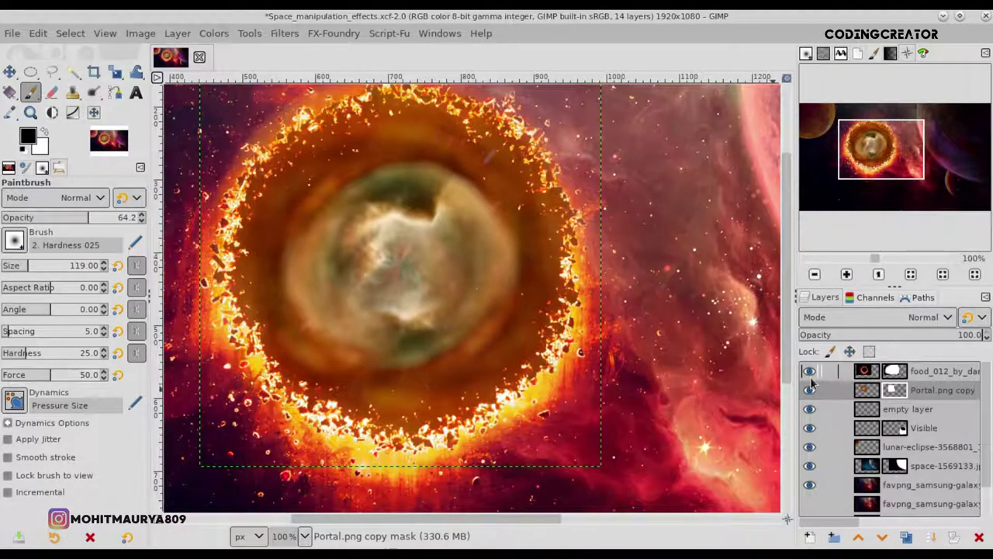
- Toggle the portal layer's visibility to check how it blends into the ring's glow
left_click(810, 390)
left_click(809, 390)
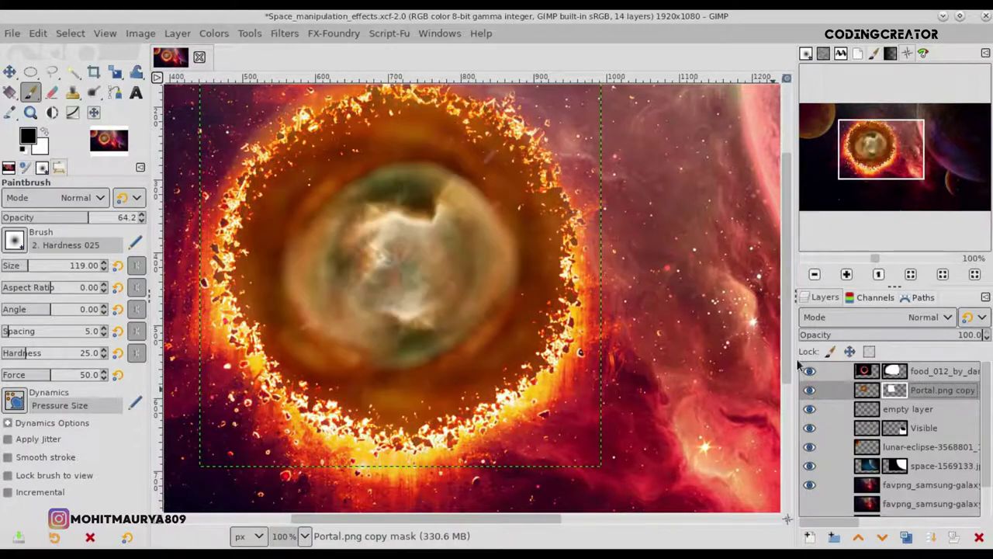
scroll(790, 352, "up", 3)
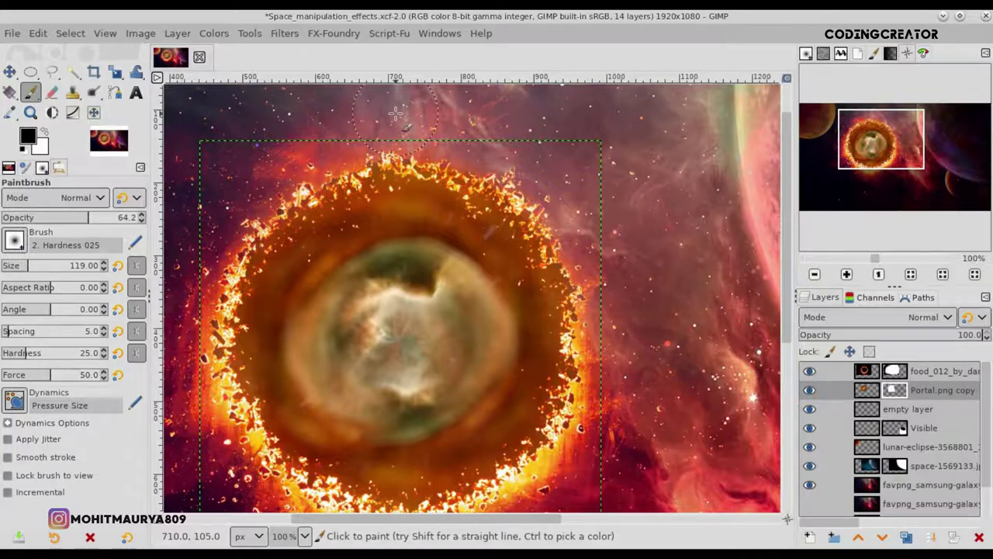
left_click(809, 390)
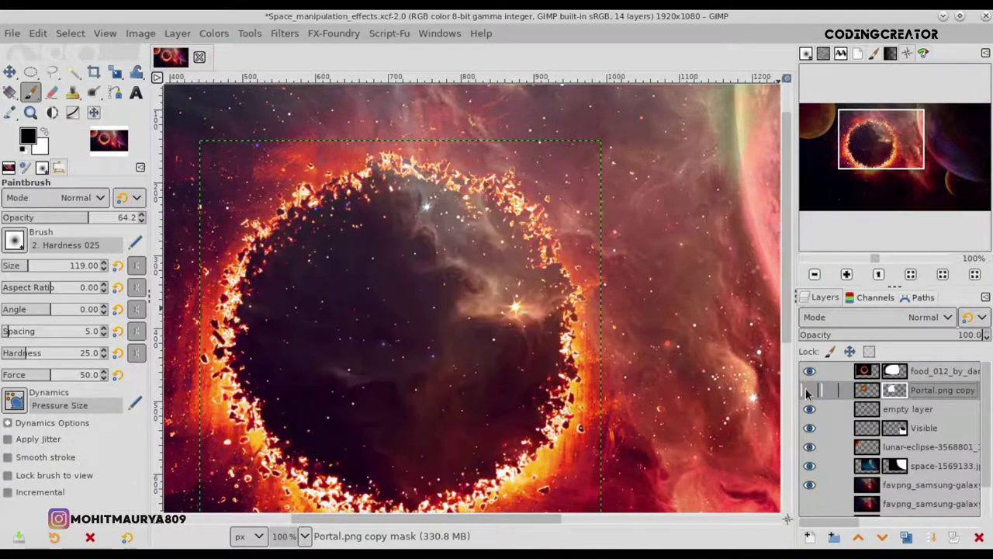
left_click(809, 391)
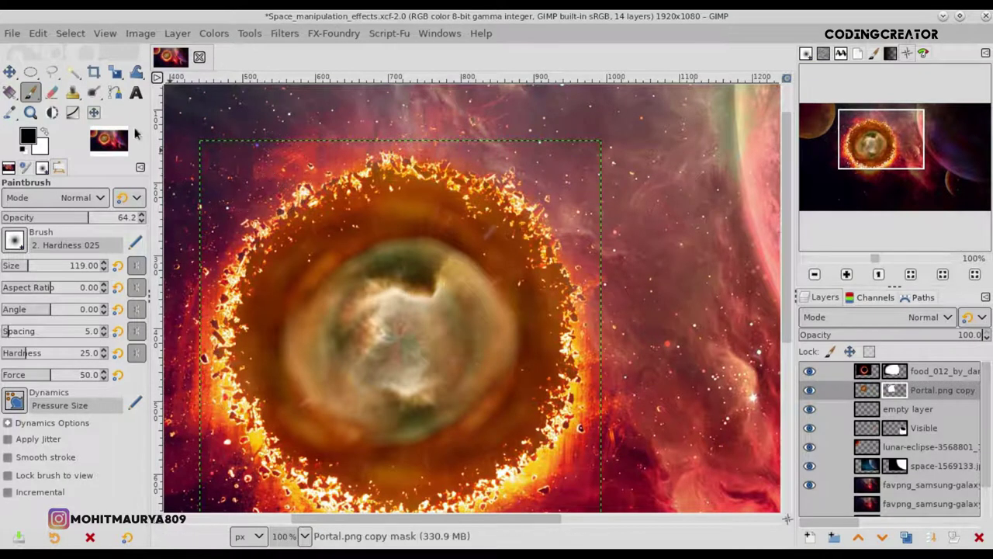
left_click(9, 70)
- Duplicate the food_012 glow layer and select the copy's pixels rather than its mask
scroll(429, 298, "down", 3)
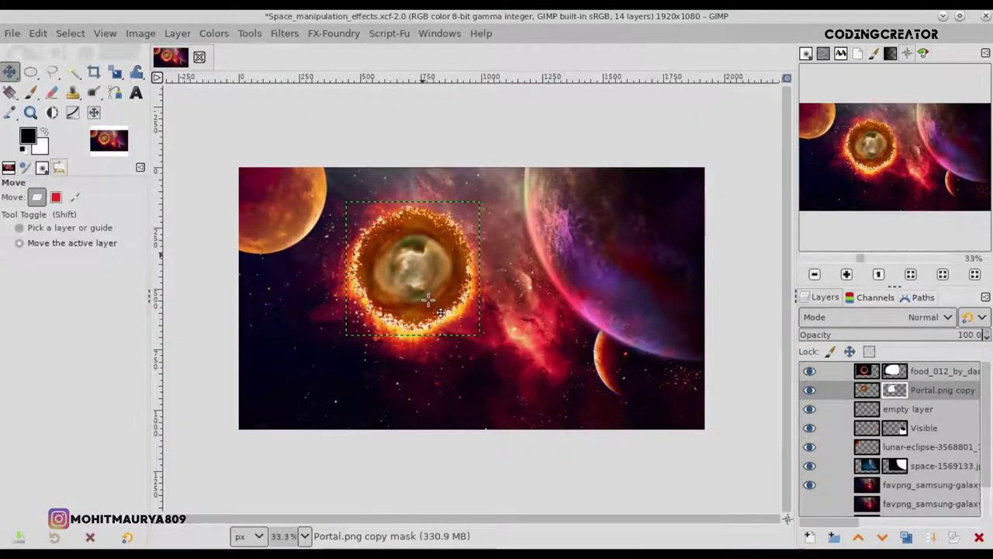
left_click(857, 375)
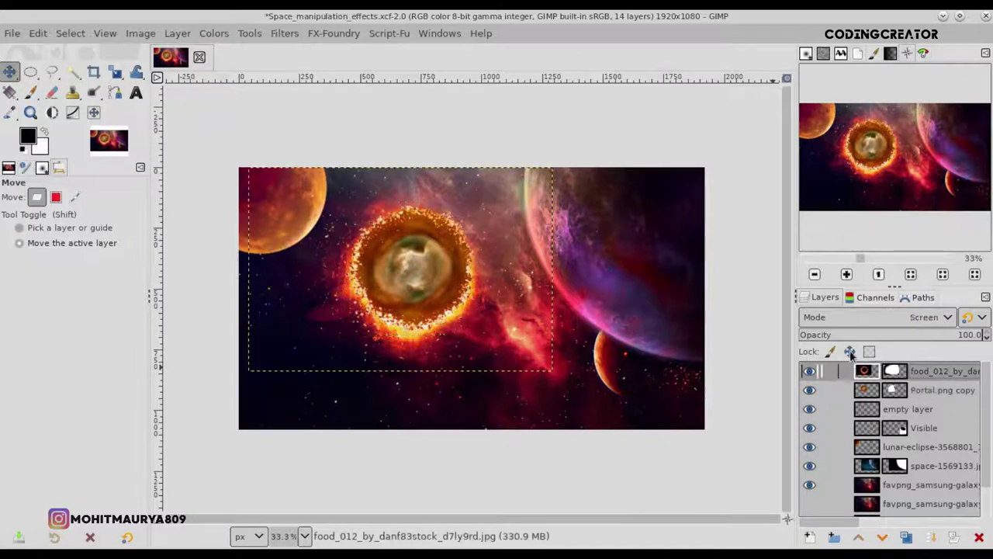
key("shift+ctrl+j")
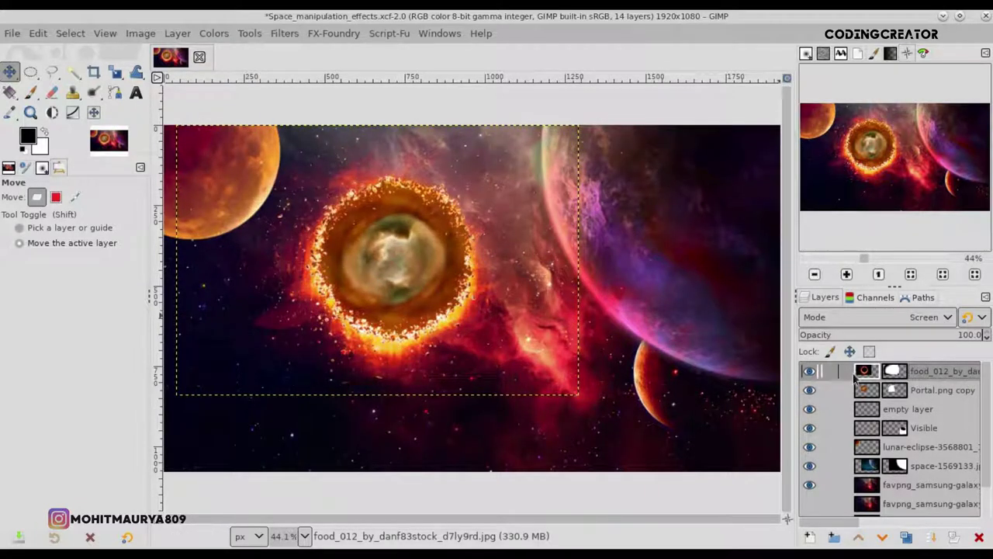
left_click(906, 537)
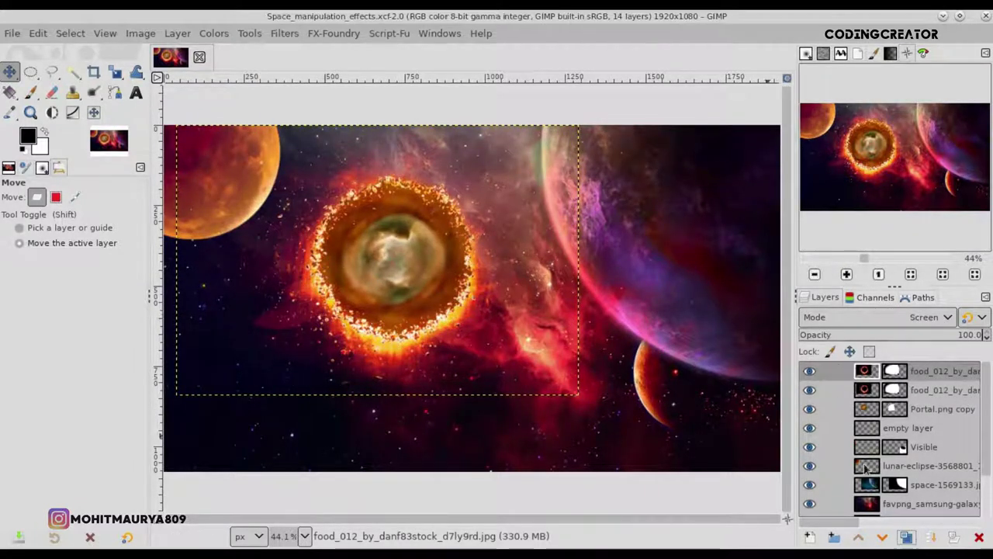
left_click_drag(807, 388, 894, 520)
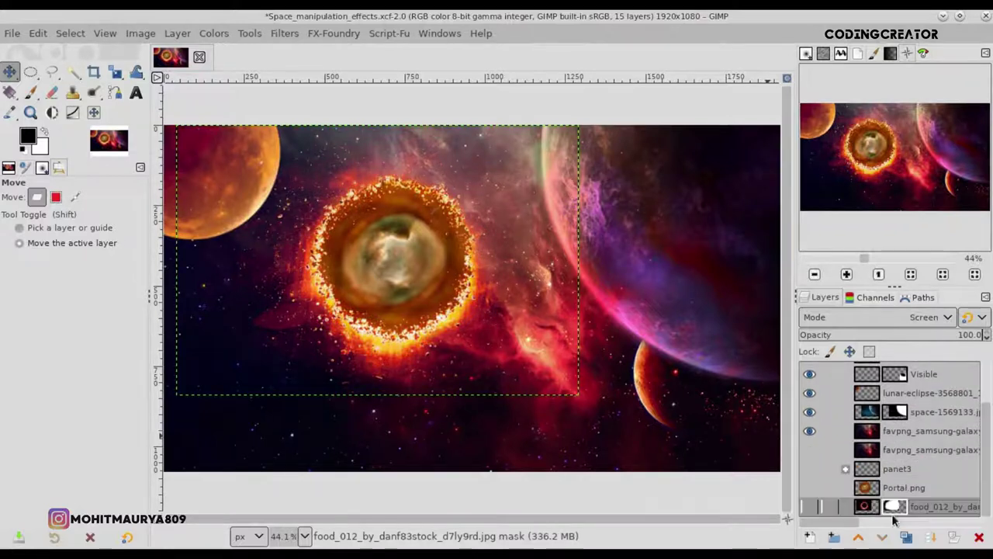
scroll(959, 396, "up", 2)
left_click(869, 373)
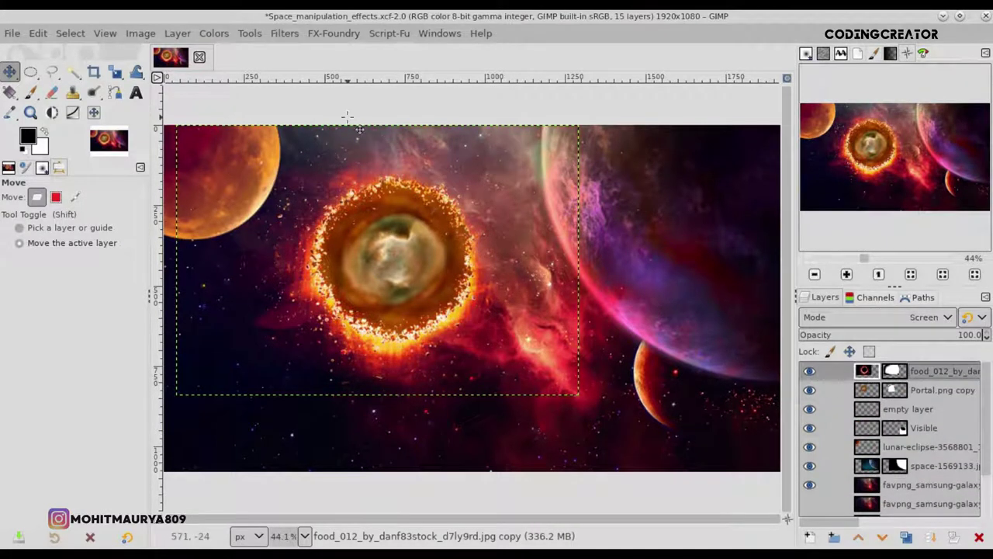
- Apply a weaker Zoom Motion Blur (about 0.082) to the glow copy, then move 'empty layer' to the top
left_click(284, 34)
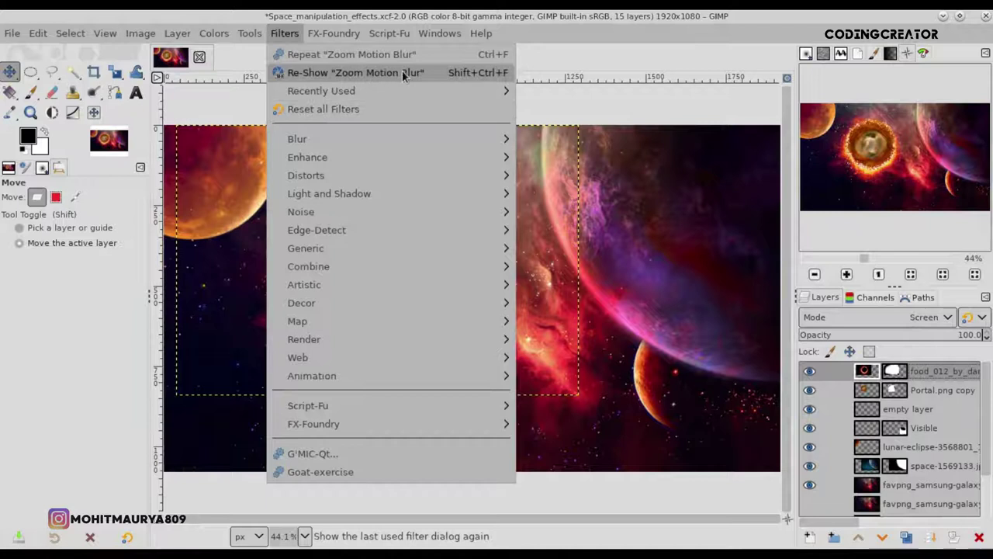
left_click(403, 73)
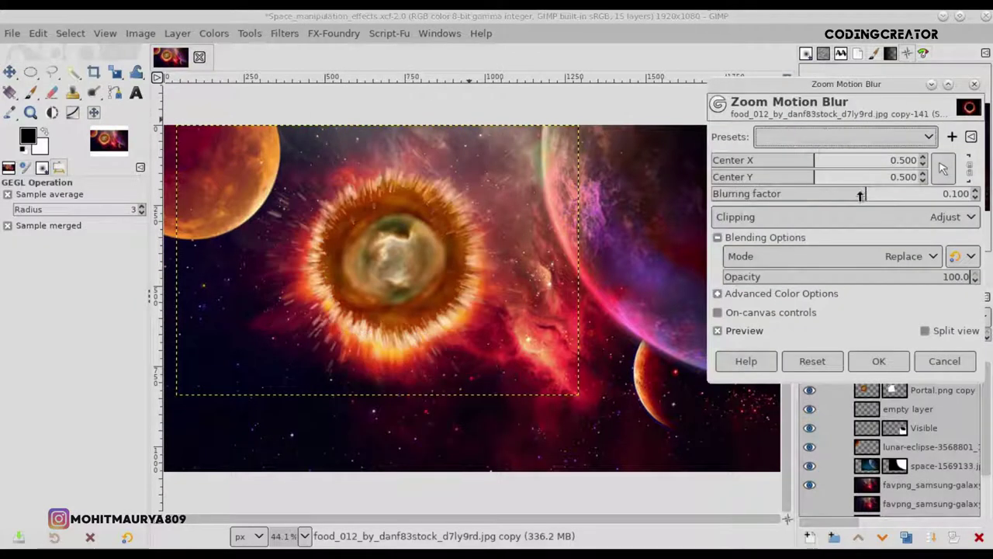
left_click_drag(860, 202, 862, 202)
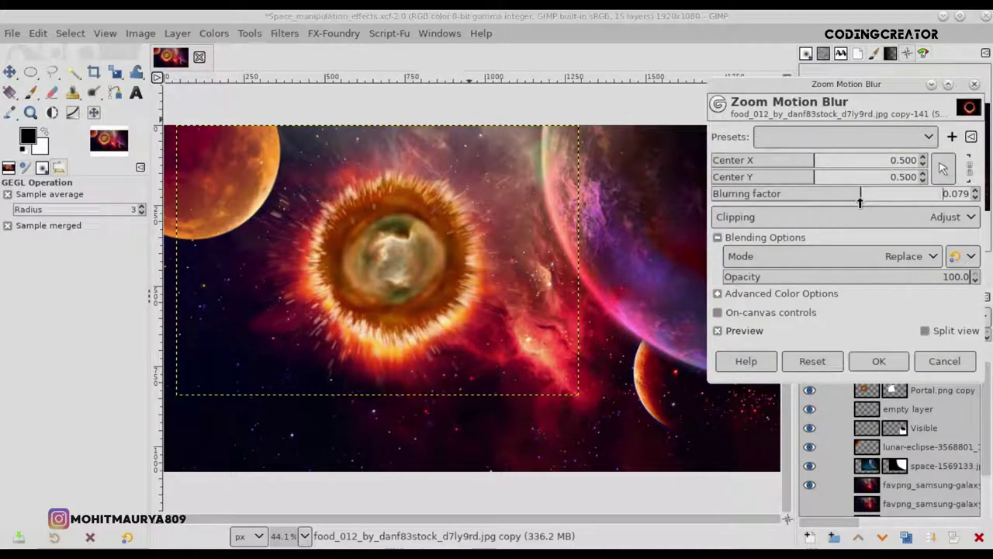
left_click(741, 331)
left_click(741, 332)
left_click(875, 361)
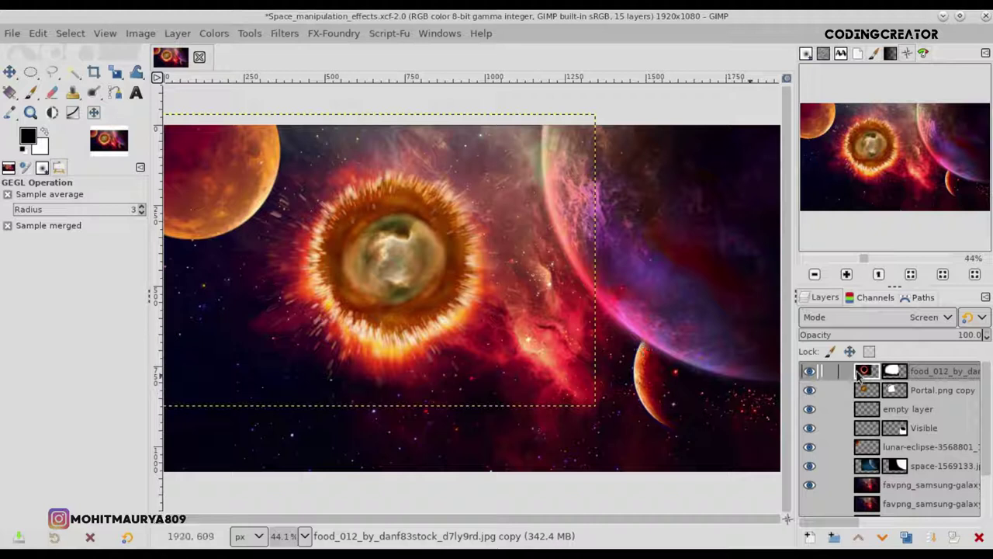
left_click_drag(867, 409, 867, 373)
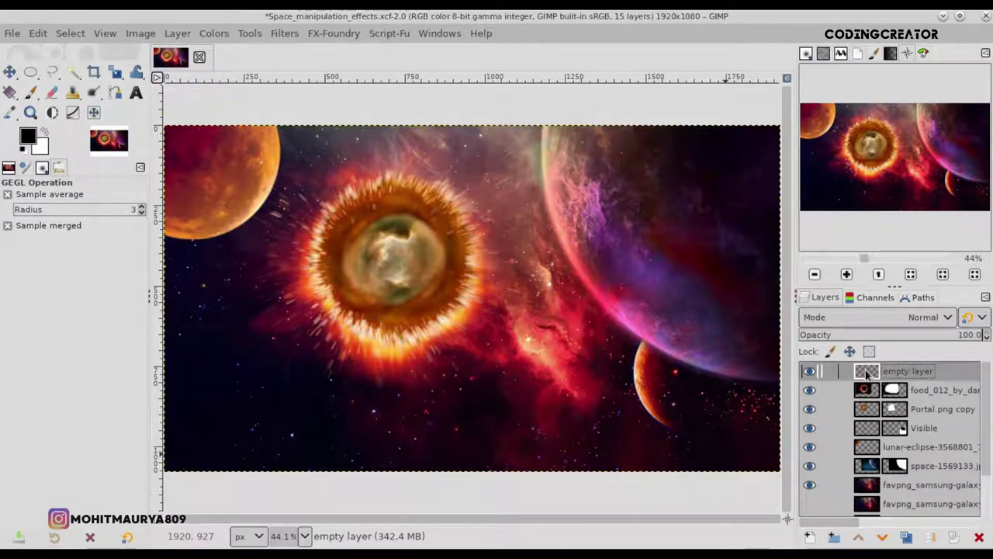
- Save the composite and open the bigstock UFO-over-the-moon photo
key("ctrl+s")
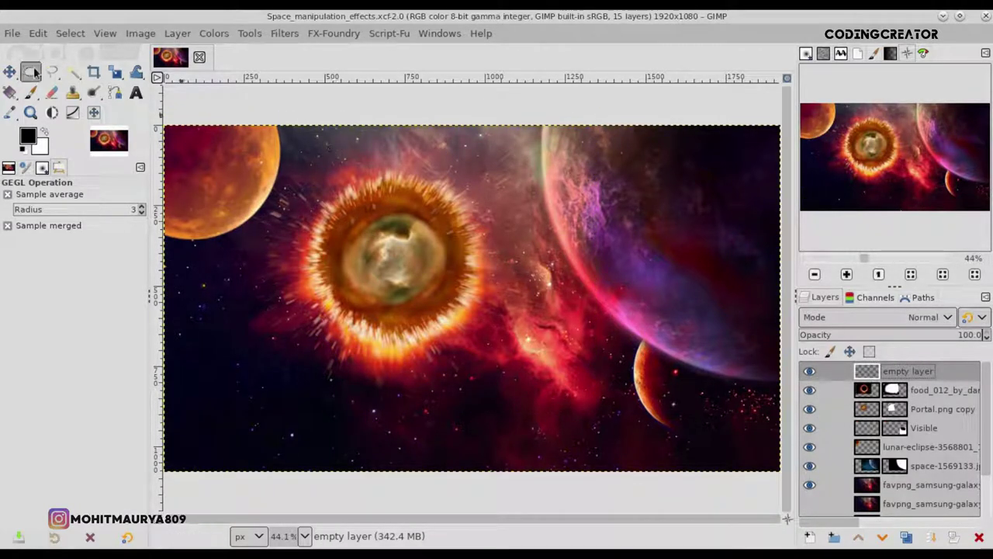
left_click(11, 36)
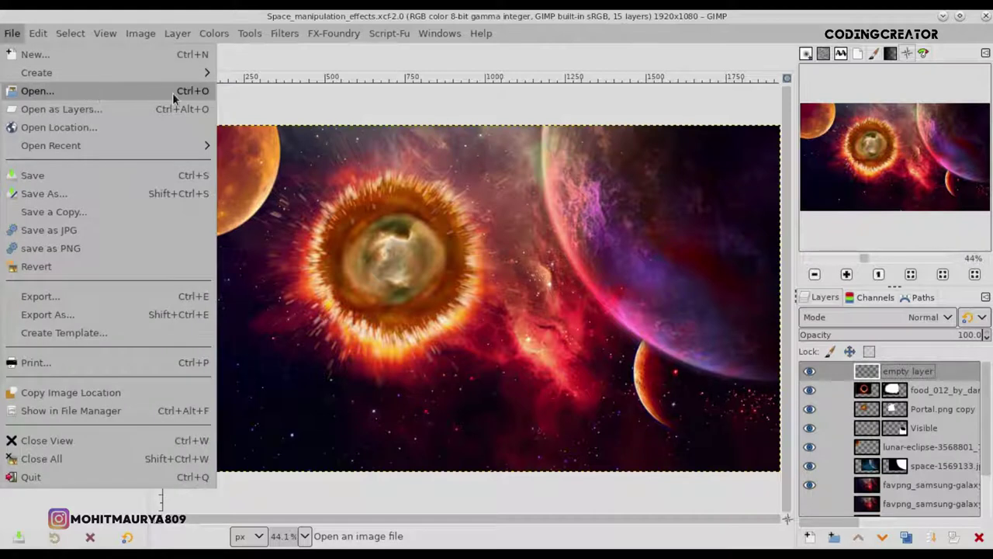
left_click(175, 93)
left_click(276, 152)
left_click(525, 524)
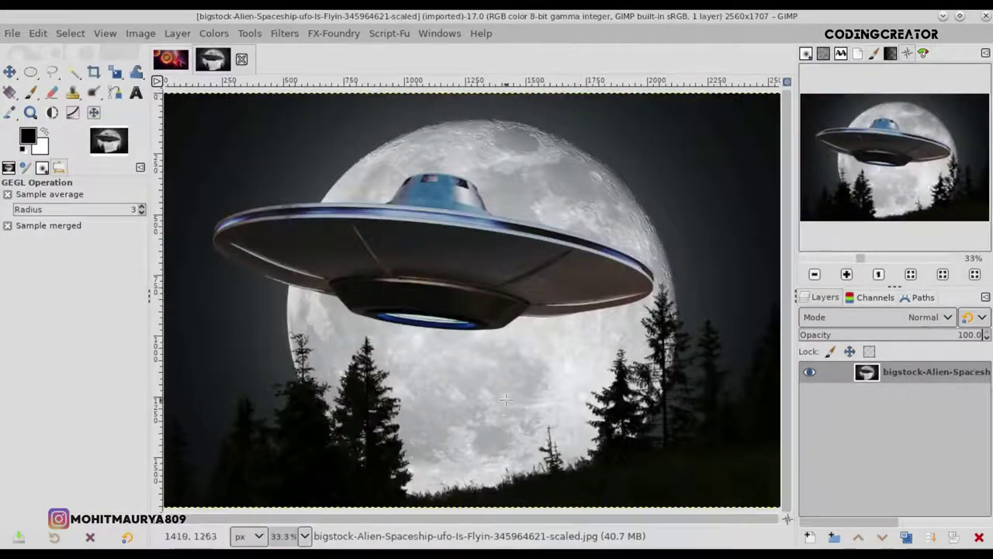
- Duplicate the UFO photo layer and add an alpha channel to the copy
scroll(500, 380, "down", 1)
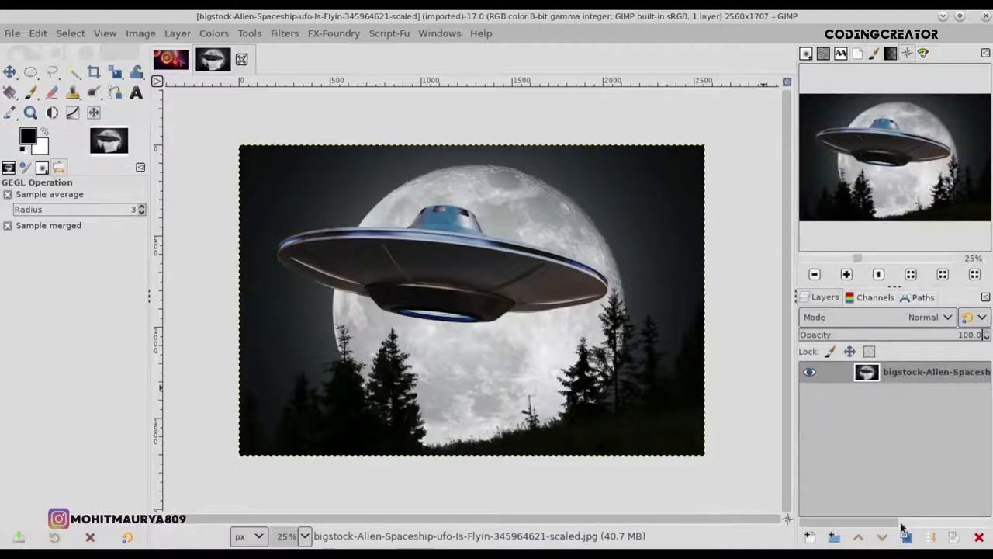
left_click(905, 534)
right_click(912, 379)
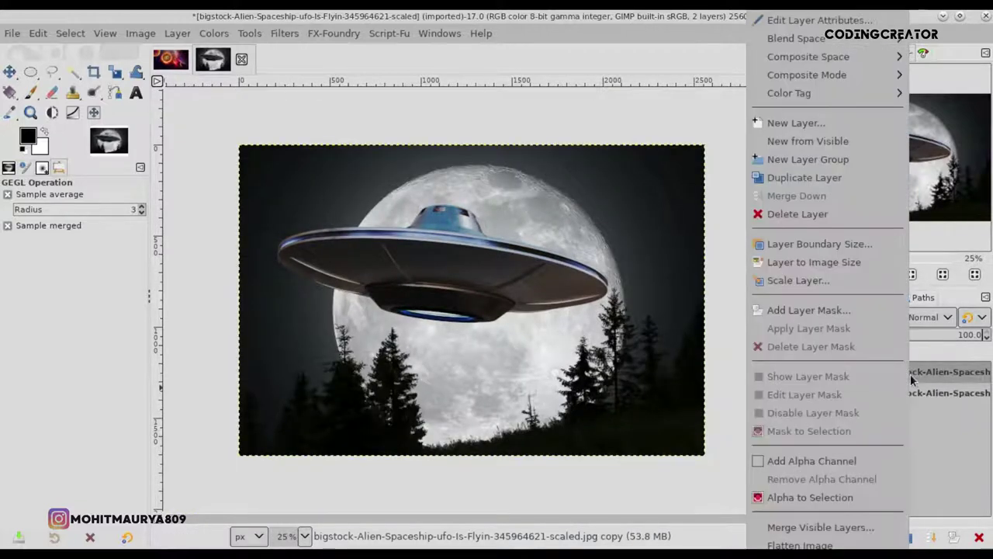
left_click(826, 462)
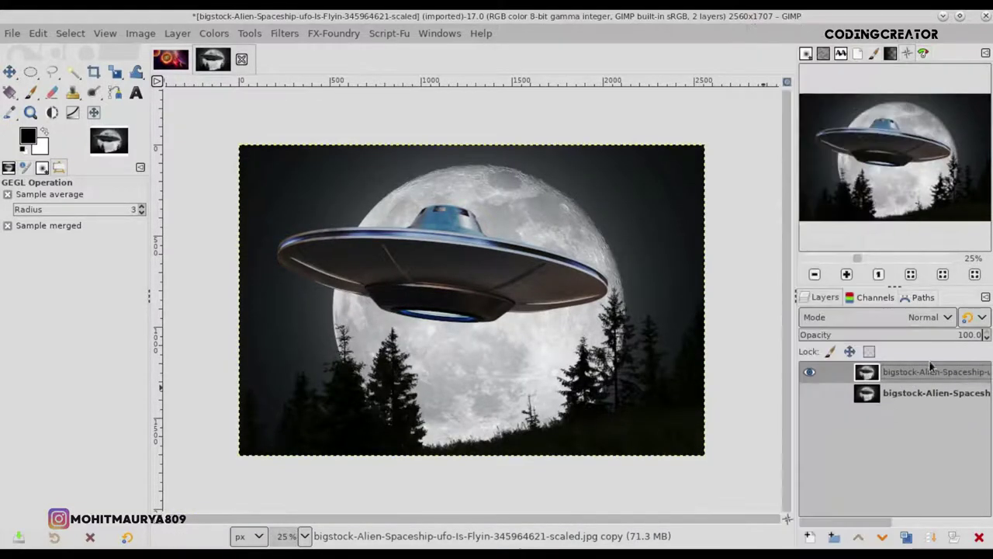
left_click(52, 71)
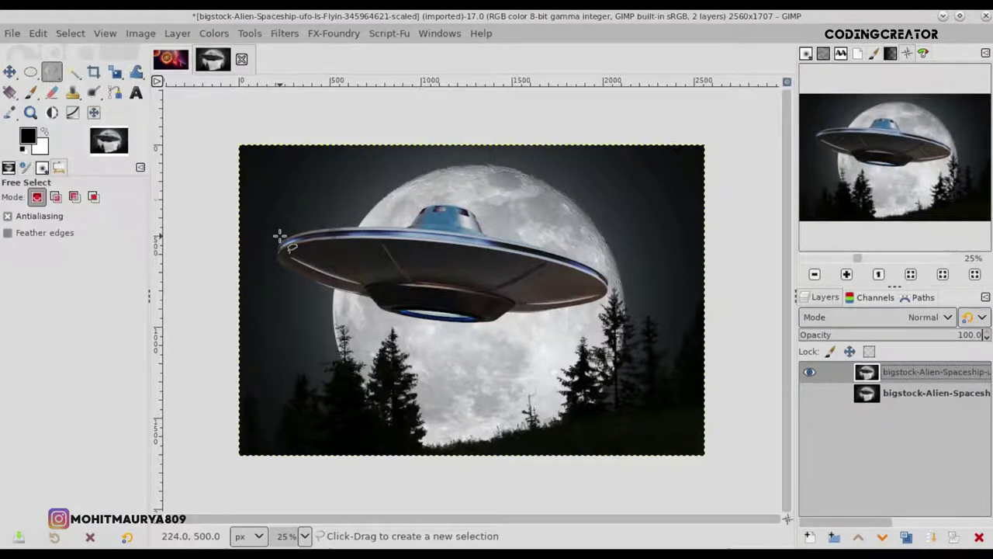
- Zoom in on the UFO and place the first Free Select point at its left rim
scroll(280, 237, "up", 6)
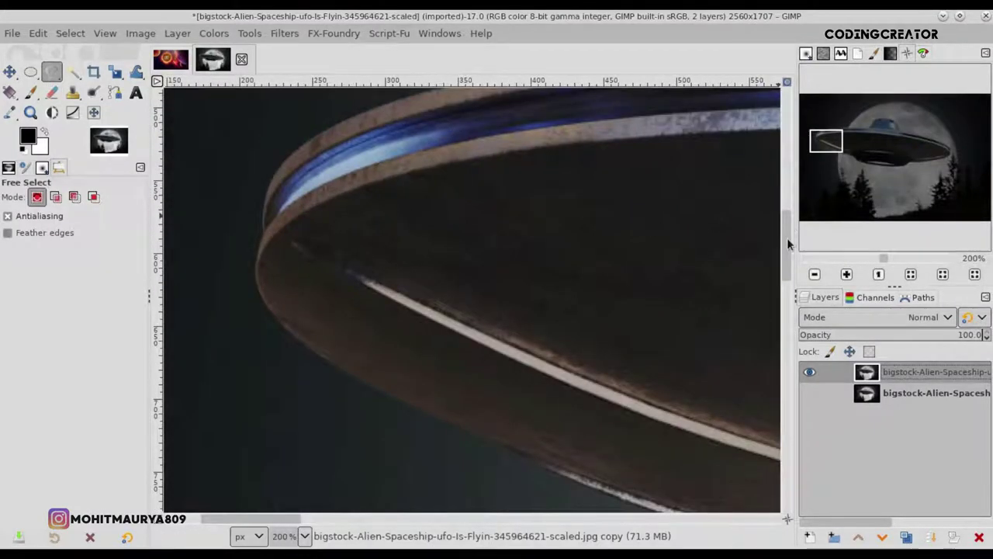
scroll(533, 222, "up", 3)
scroll(368, 262, "up", 1)
scroll(353, 281, "up", 1)
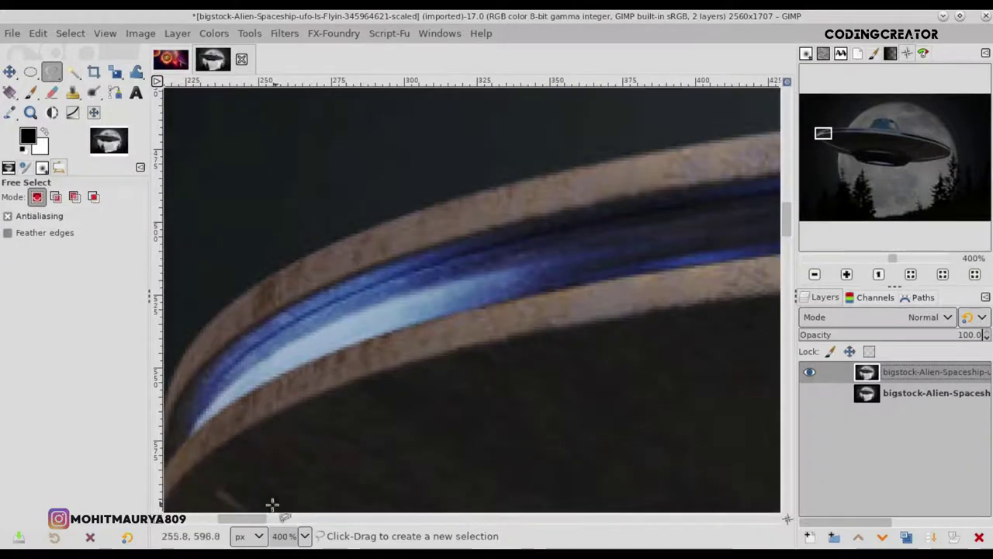
scroll(272, 504, "left", 2)
scroll(260, 481, "left", 1)
left_click(290, 472)
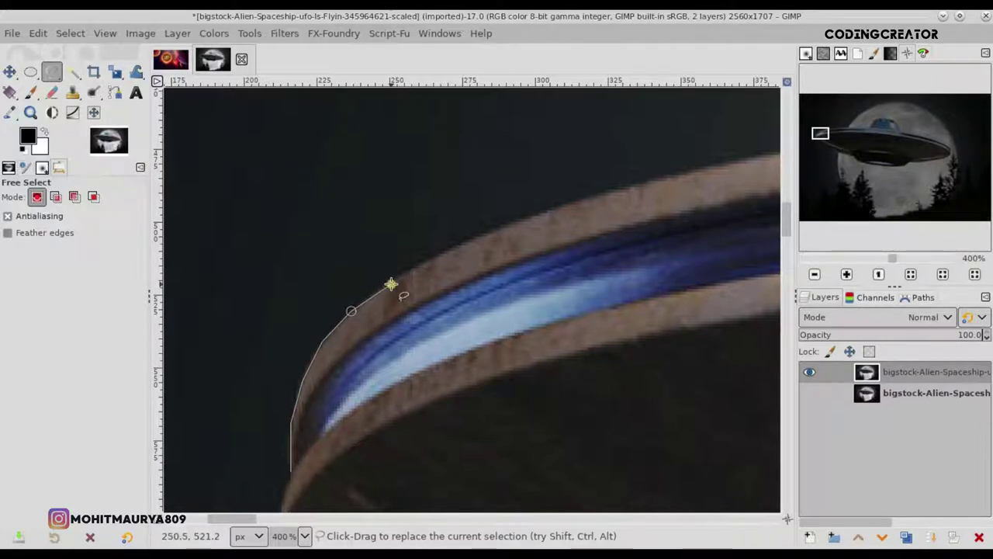
- Continue the outline along the saucer's edge up to the top of the dome
scroll(244, 518, "right", 3)
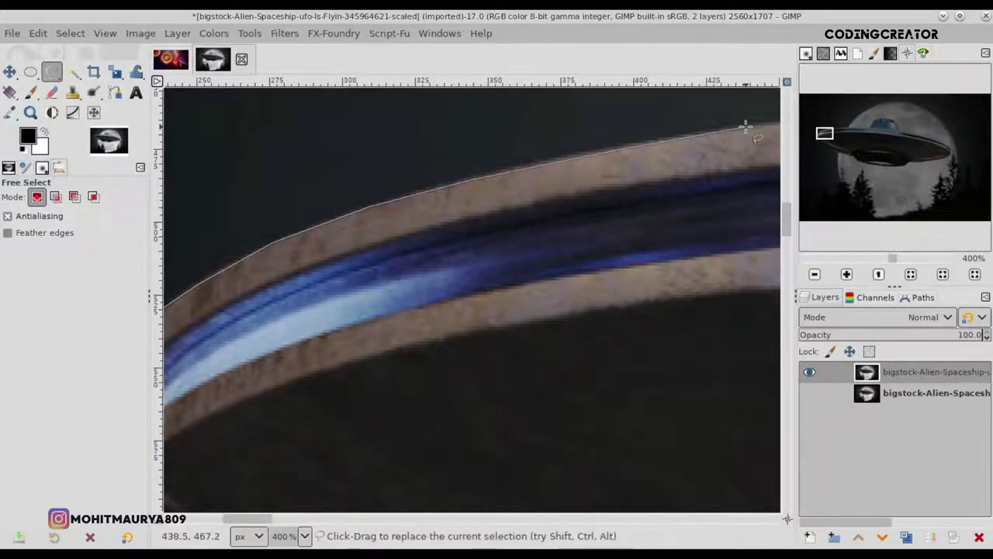
scroll(746, 127, "right", 3)
scroll(745, 127, "right", 4)
scroll(316, 244, "up", 2)
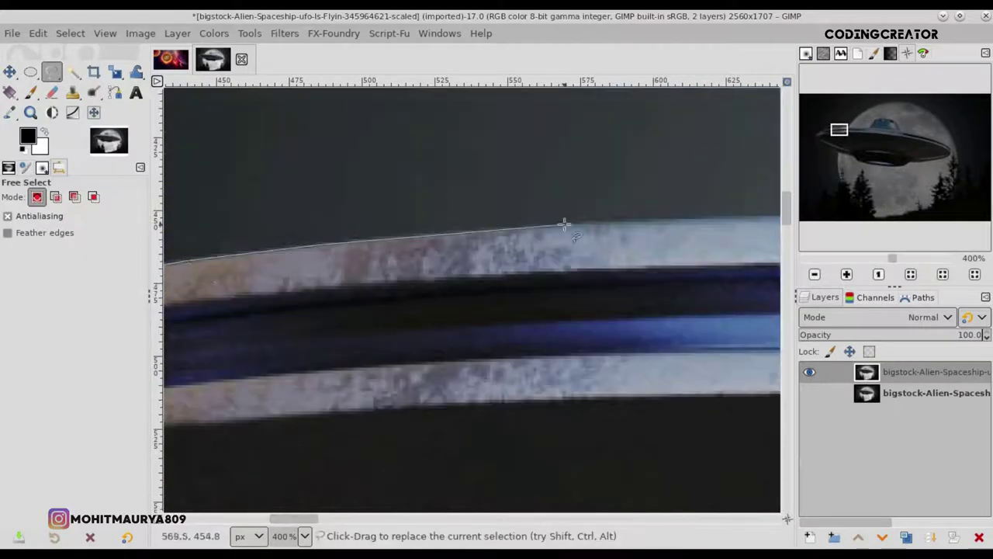
scroll(318, 519, "right", 3)
scroll(349, 519, "right", 3)
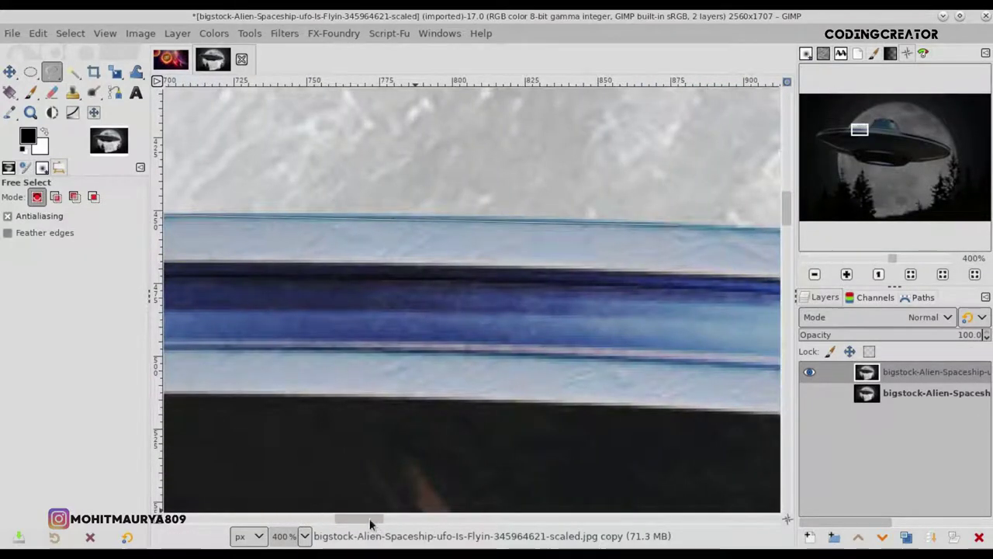
scroll(370, 520, "right", 3)
left_click(455, 200)
scroll(621, 233, "up", 2)
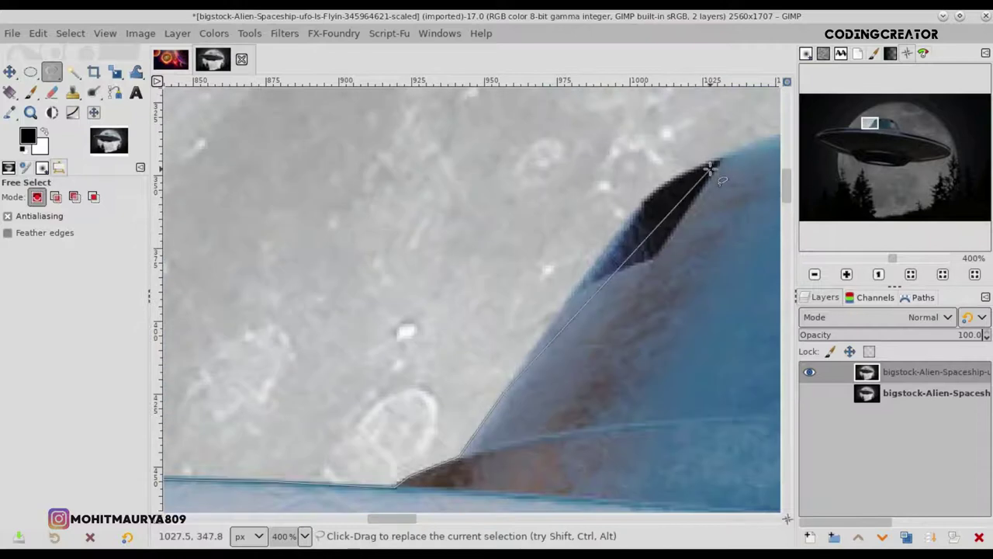
left_click(715, 160)
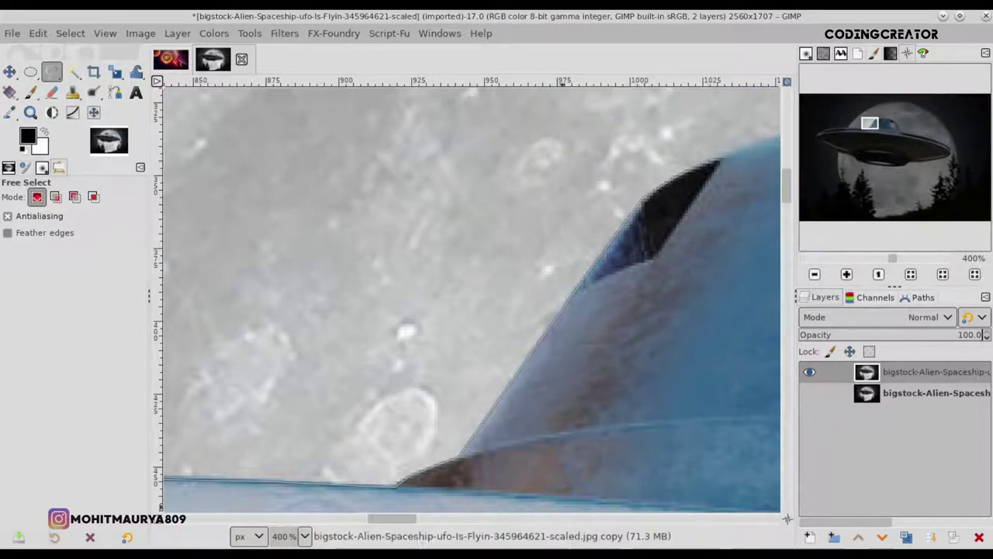
scroll(462, 146, "right", 2)
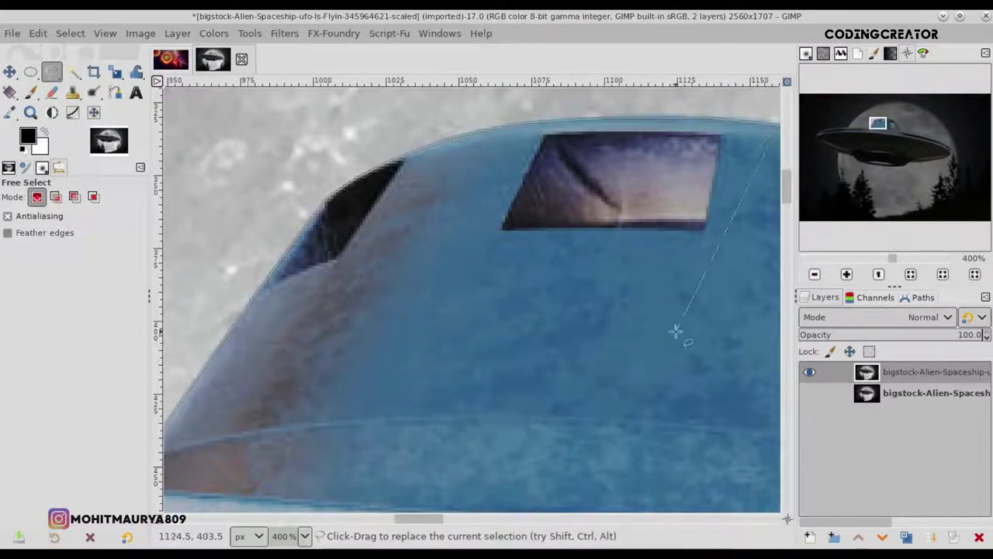
scroll(676, 331, "right", 3)
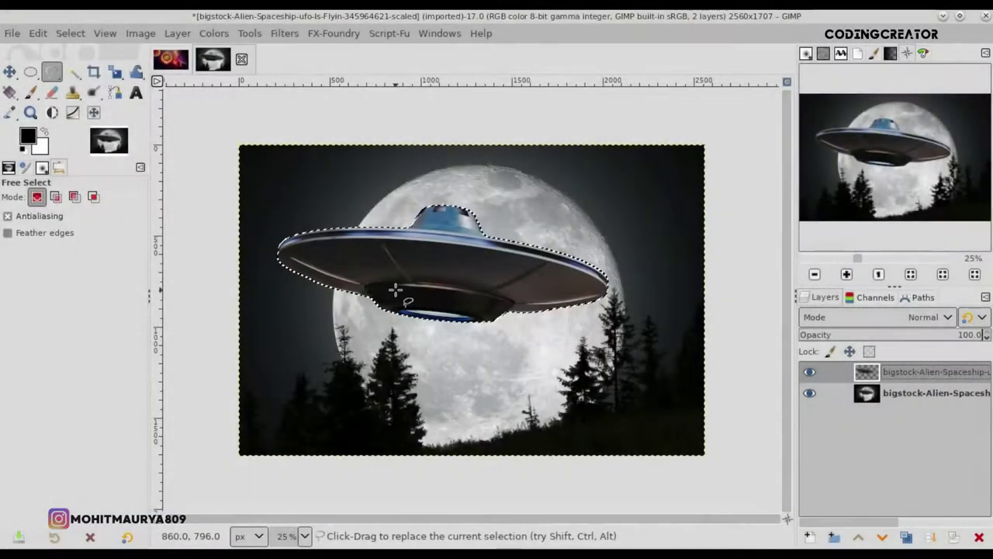
- Clear the selection and drag the cut-out UFO layer into the space composite
left_click(70, 33)
left_click(85, 69)
left_click(12, 73)
left_click_drag(867, 372, 298, 120)
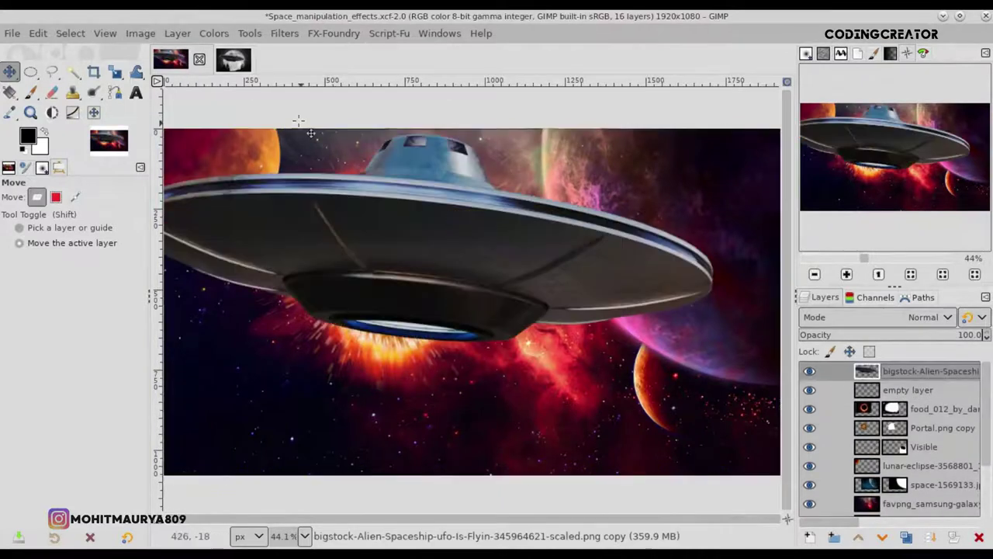
- Close the UFO photo discarding its changes, and zoom out to see the whole composite
left_click(242, 66)
left_click(242, 61)
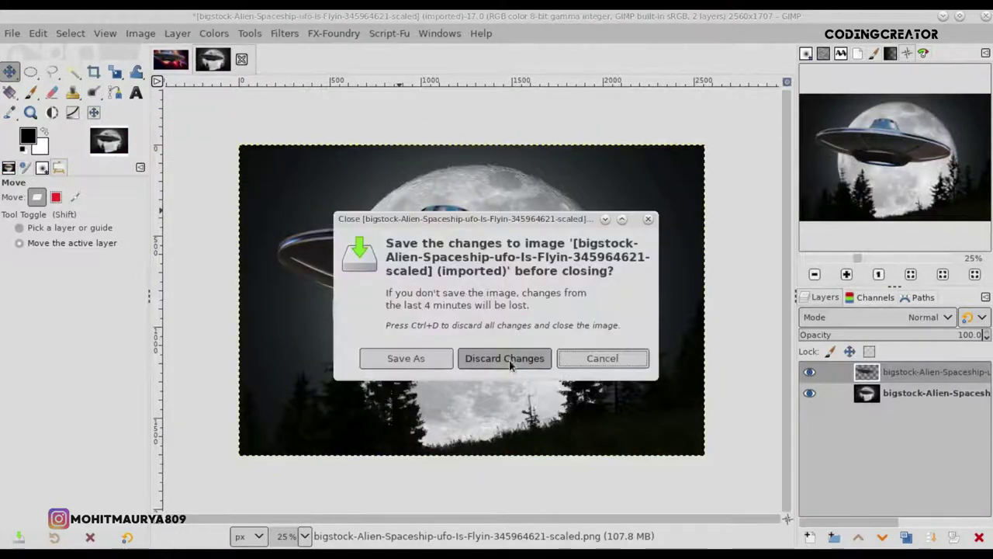
left_click(509, 362)
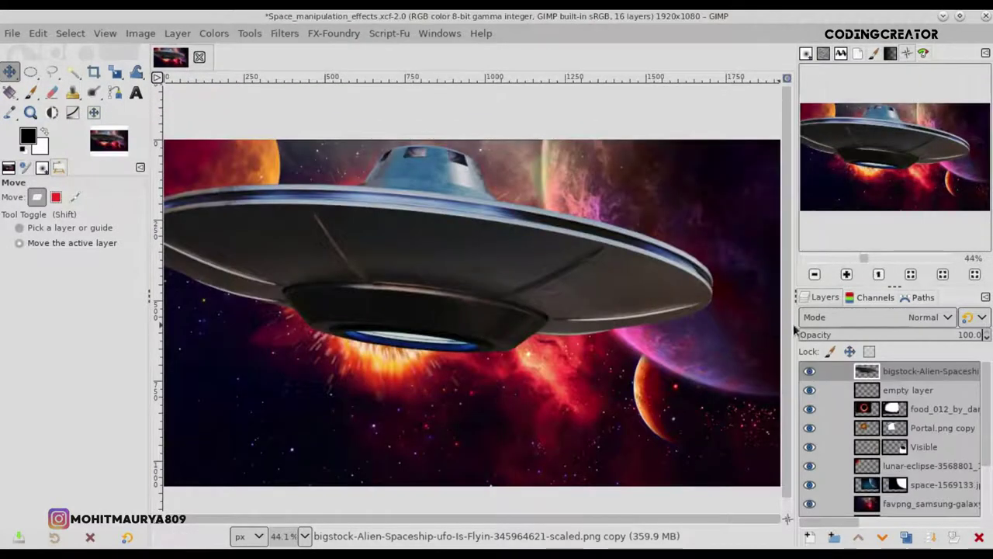
scroll(784, 423, "down", 1)
key("minus")
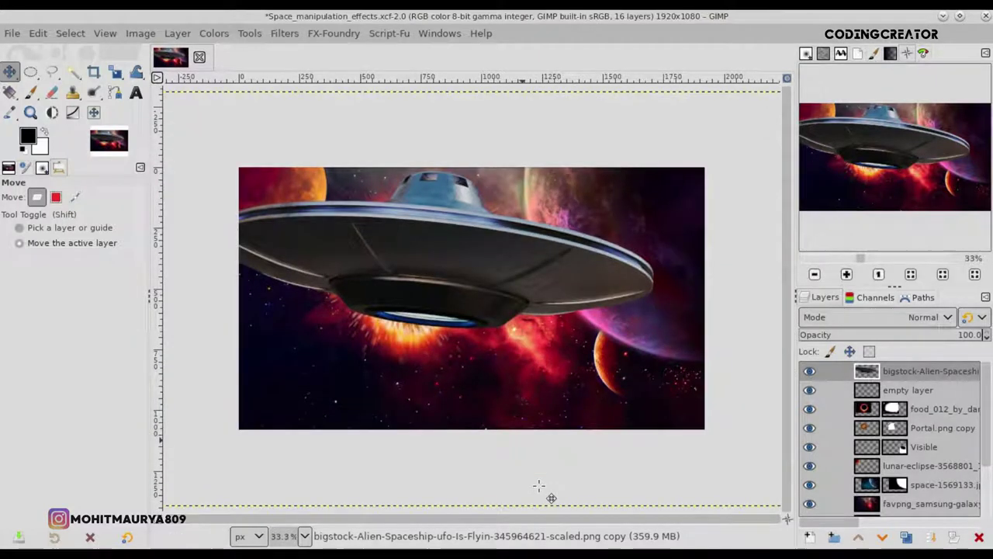
double_click(903, 371)
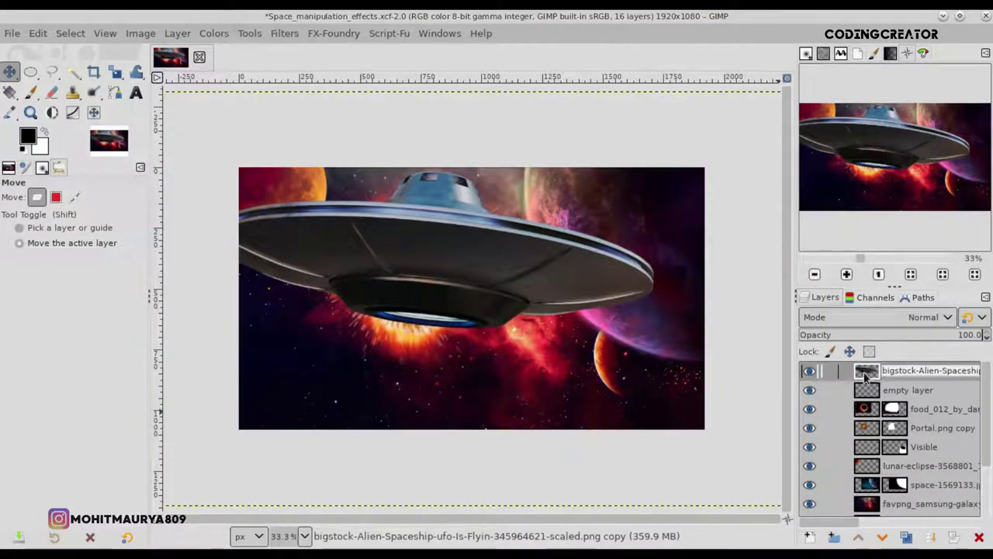
key("shift+s")
- Scale the UFO down to about half size and rename its layer 'spaceship'
left_click(248, 180)
left_click_drag(248, 180, 426, 275)
key("Return")
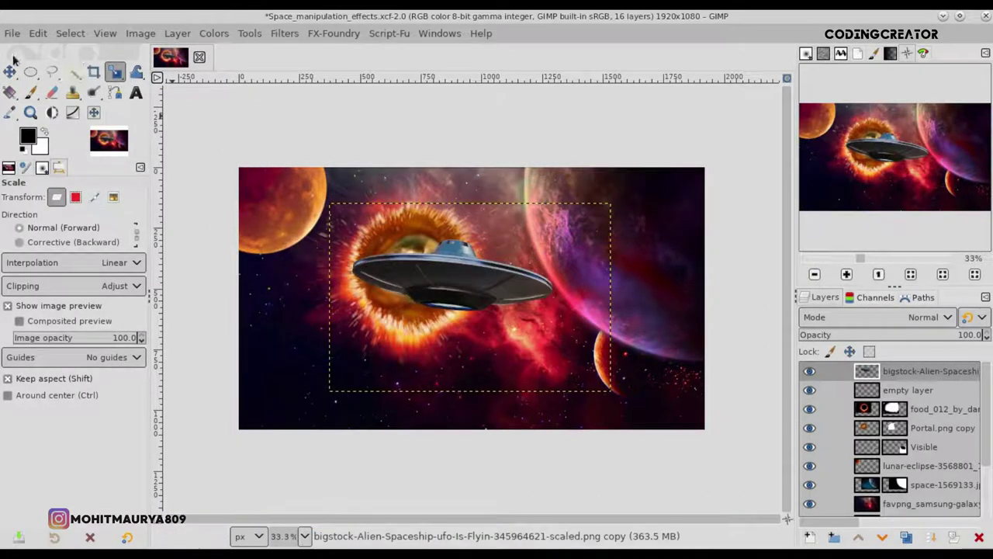
left_click(10, 74)
double_click(967, 379)
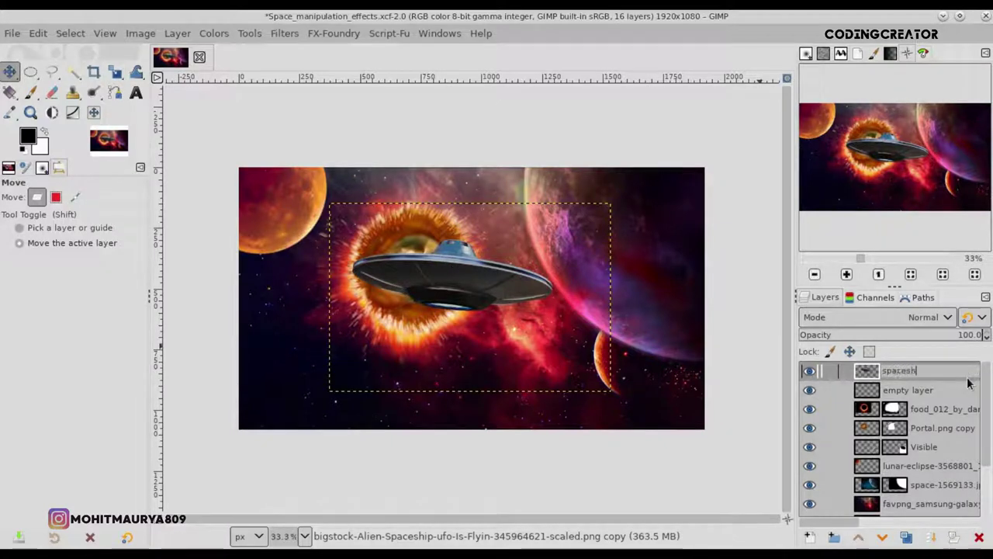
key("Return")
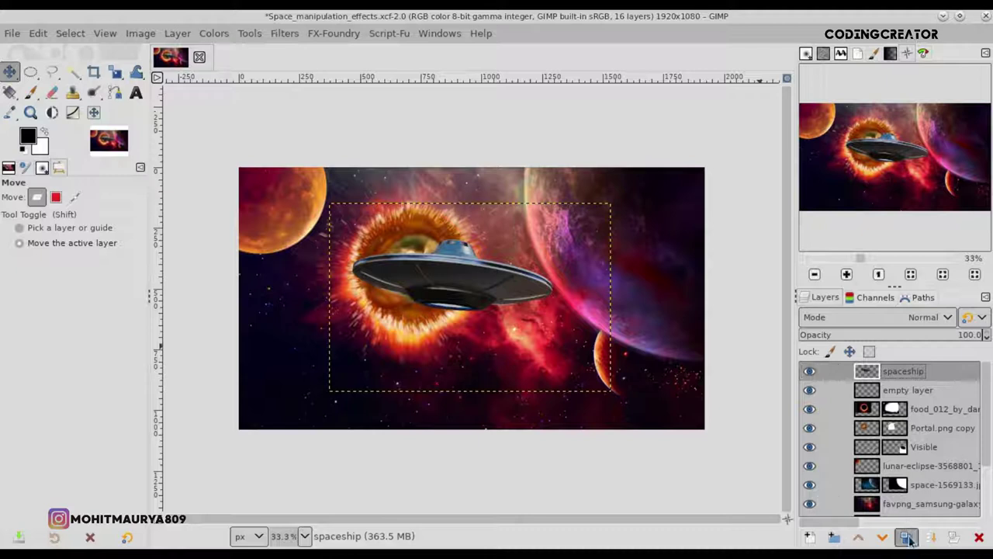
- Duplicate the spaceship layer, move the copy to the stack's bottom, and save
left_click(906, 538)
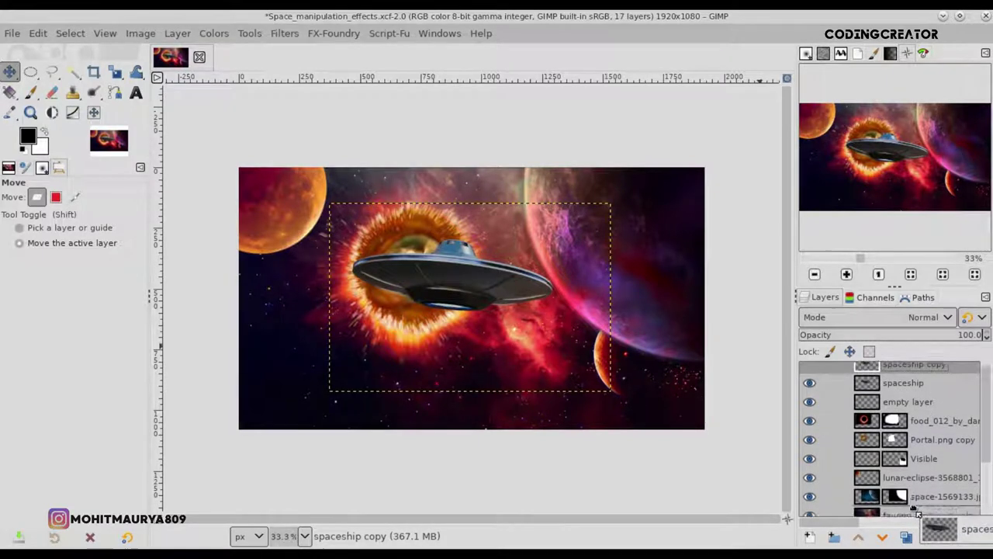
left_click_drag(923, 373, 916, 508)
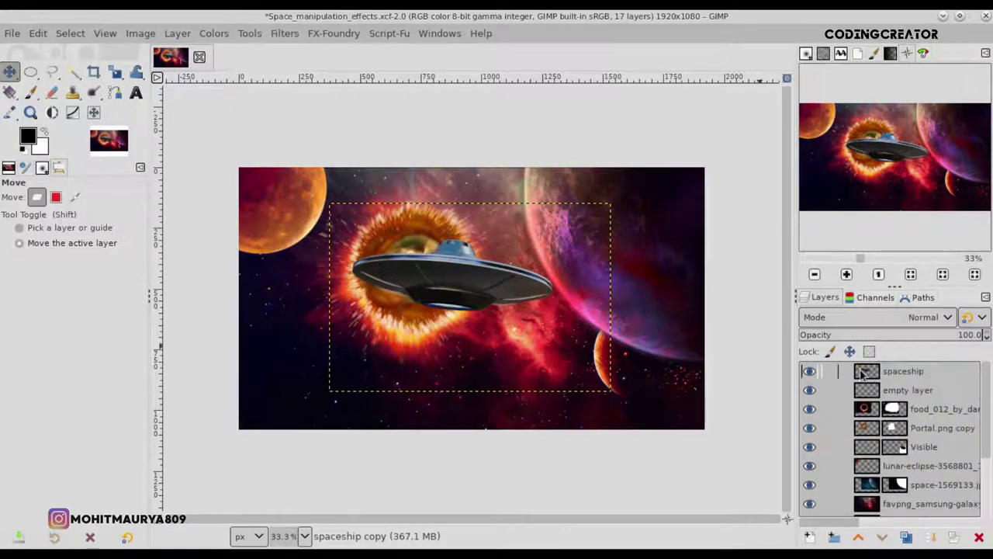
left_click(862, 374)
key("ctrl+s")
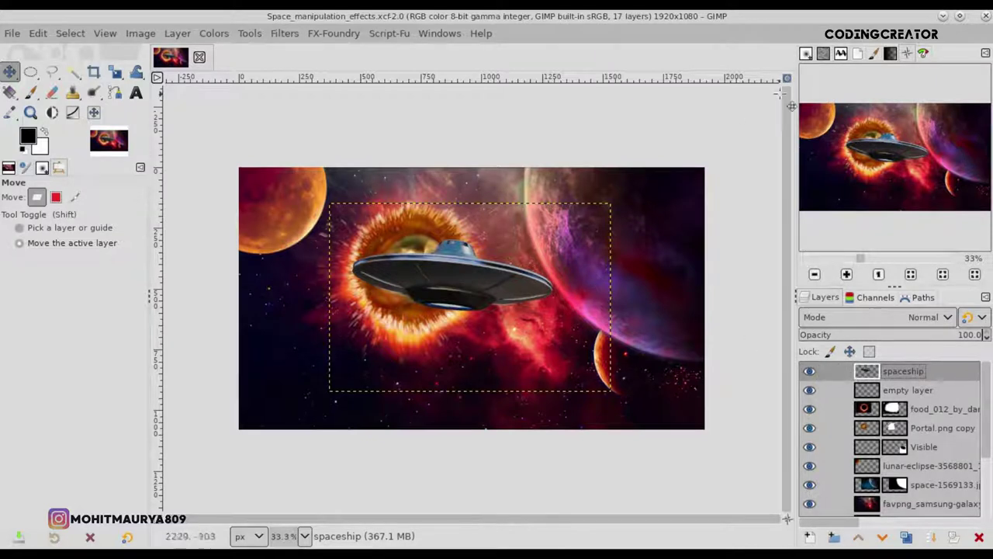
left_click(786, 78)
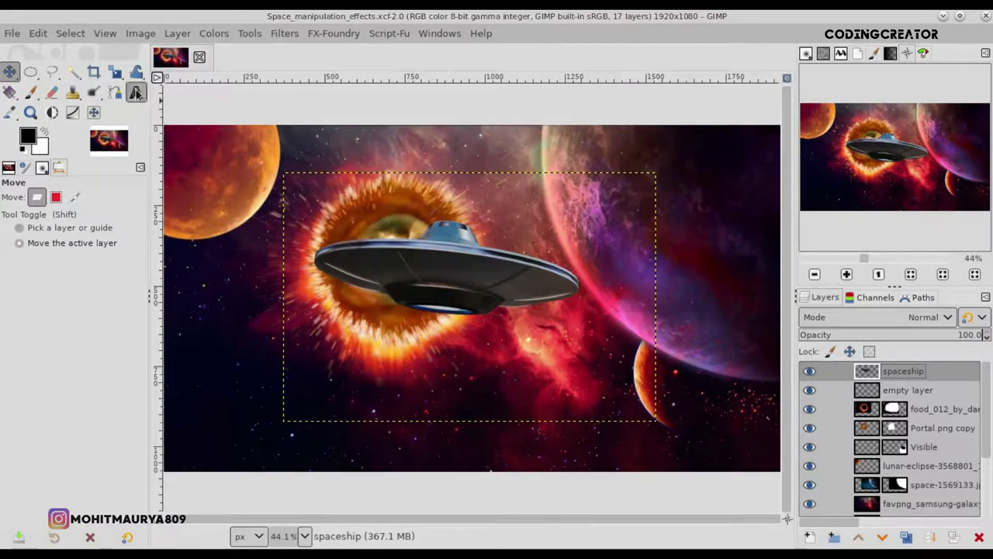
- Shrink the spaceship twice and shift it up-left into the fiery ring
left_click(115, 71)
left_click(377, 277)
mouse_move(378, 276)
left_mouse_down()
mouse_move(332, 211)
mouse_move(398, 248)
left_mouse_up()
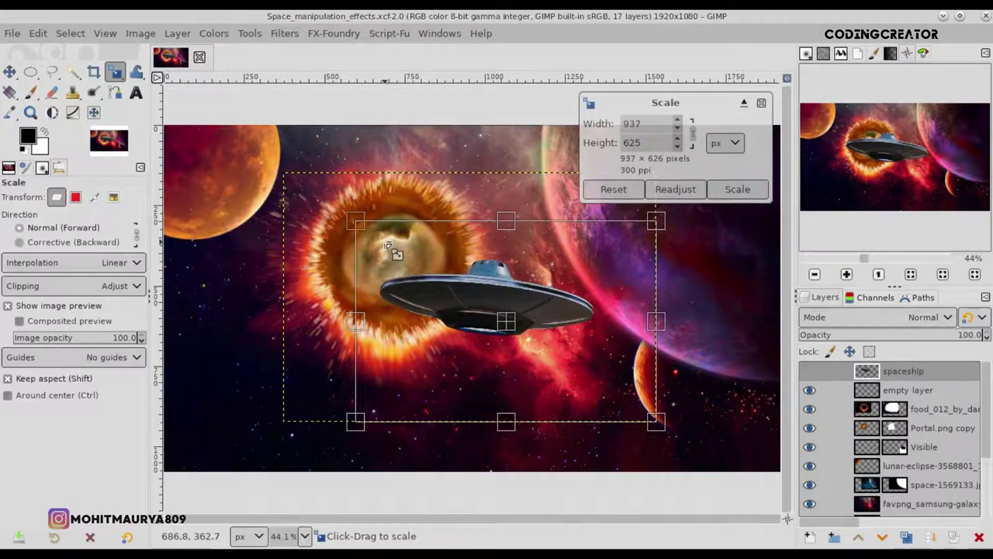
left_click(738, 189)
key("m")
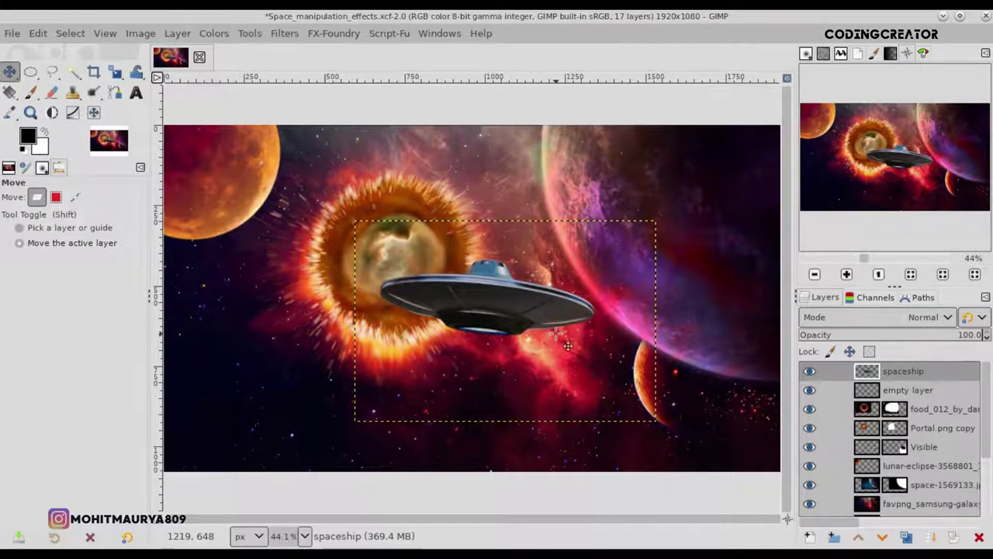
left_click_drag(526, 323, 494, 307)
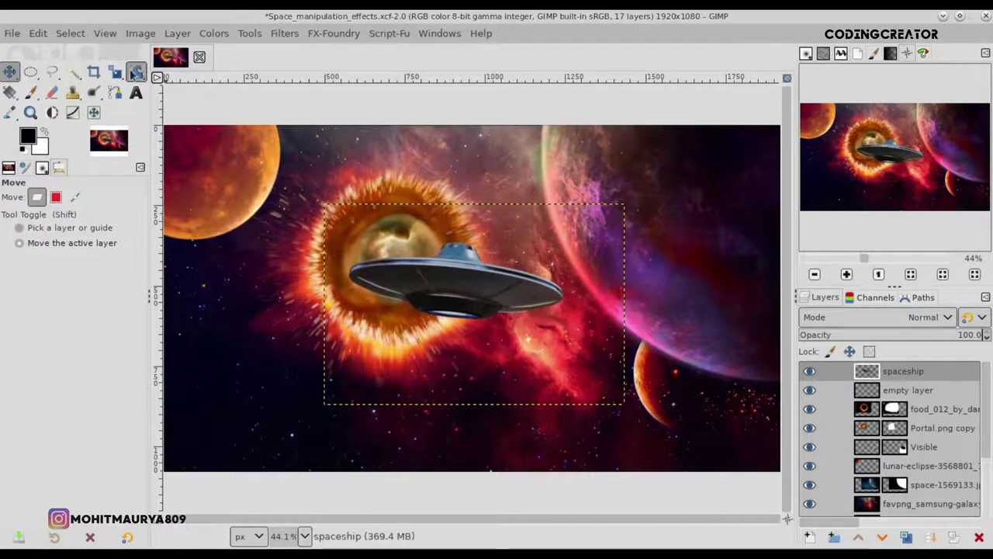
left_click(115, 71)
left_click_drag(360, 239, 426, 264)
key("Return")
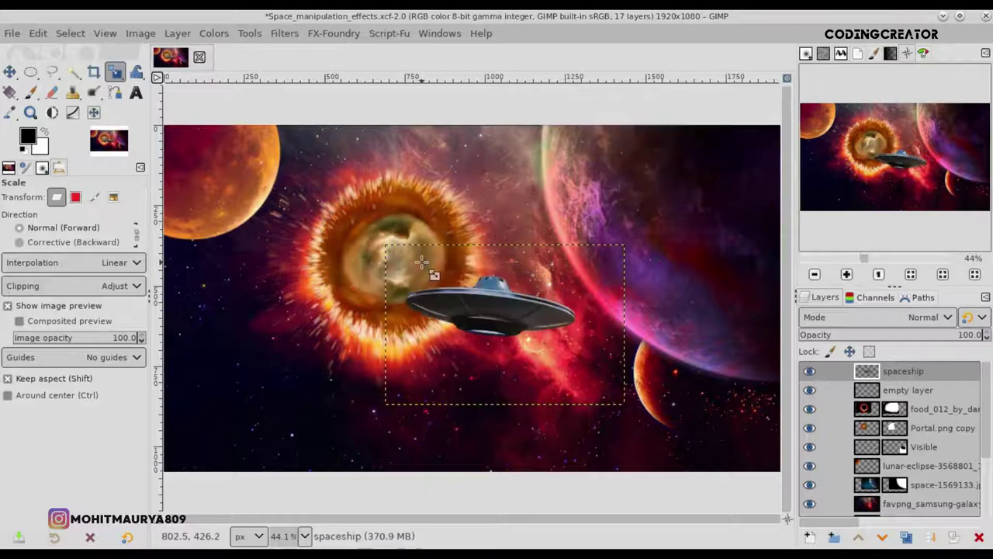
key("m")
left_click_drag(518, 338, 452, 292)
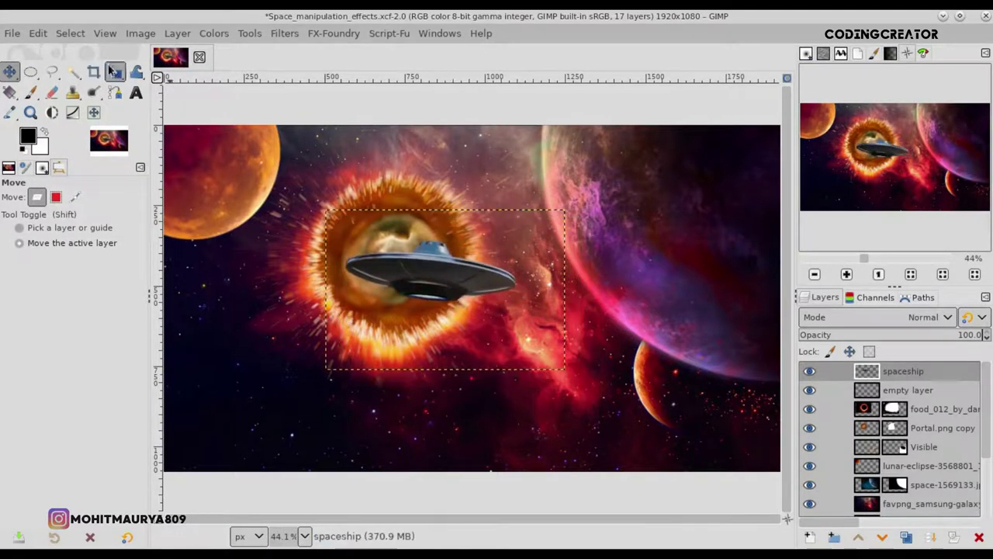
- Shrink the spaceship slightly more, nudge it to the ring's centre, crop the layer to content, and save
left_click(115, 71)
left_click_drag(356, 239, 373, 248)
key("Return")
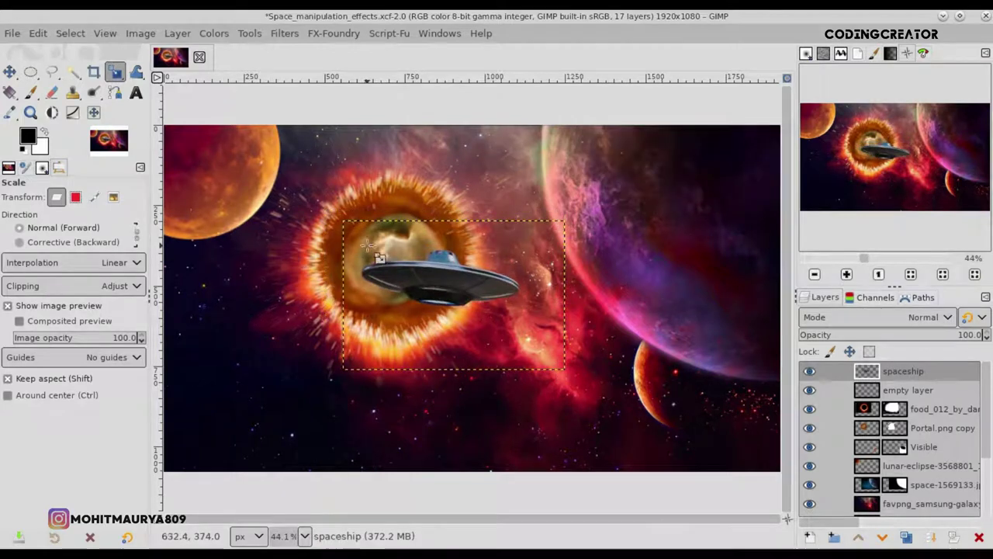
left_click(9, 71)
left_click_drag(459, 281, 454, 279)
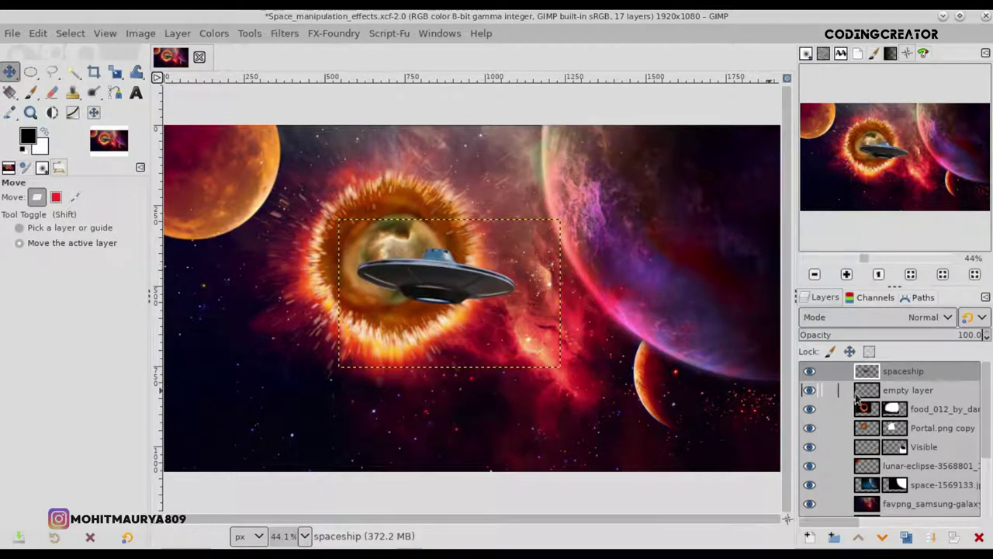
left_click_drag(501, 287, 500, 282)
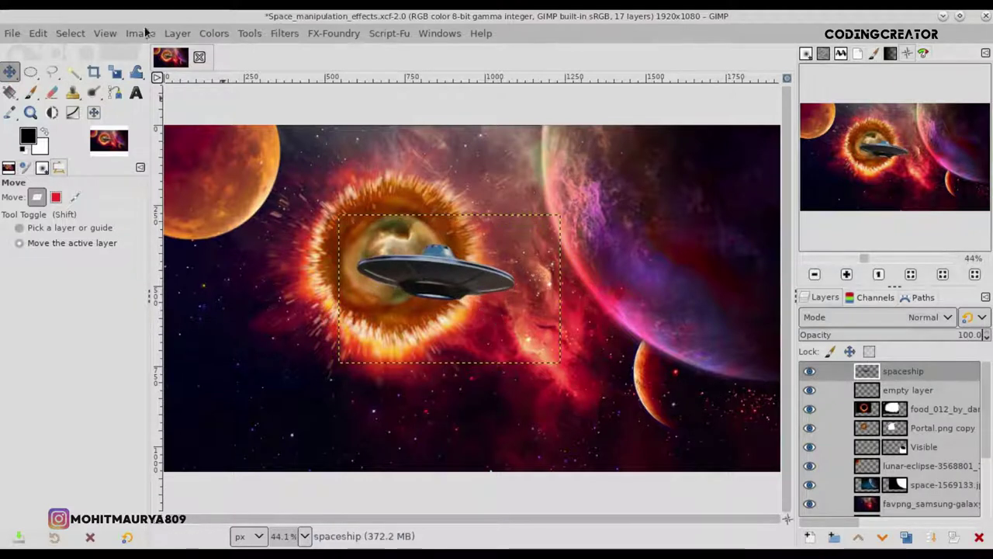
left_click(177, 34)
left_click(220, 332)
left_click_drag(455, 288, 457, 291)
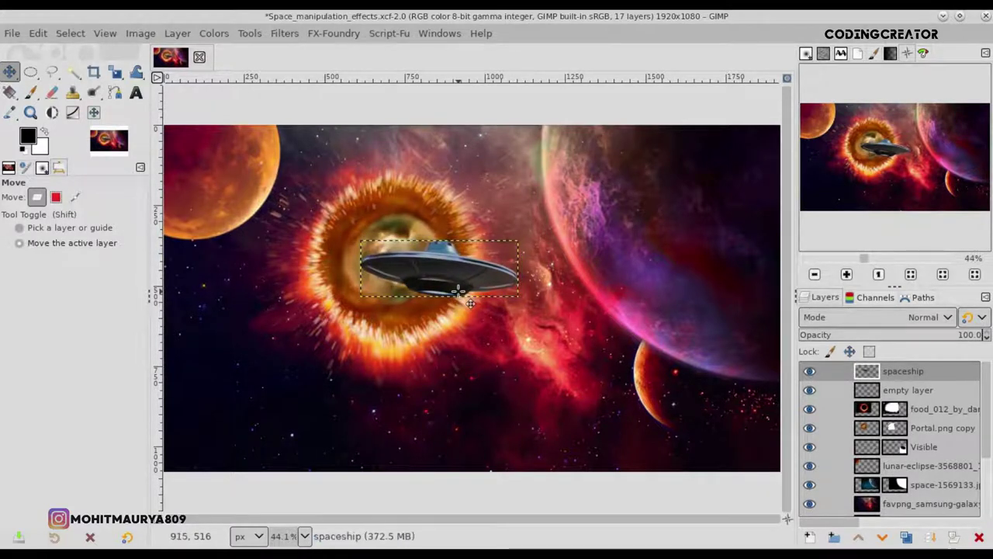
key("ctrl+s")
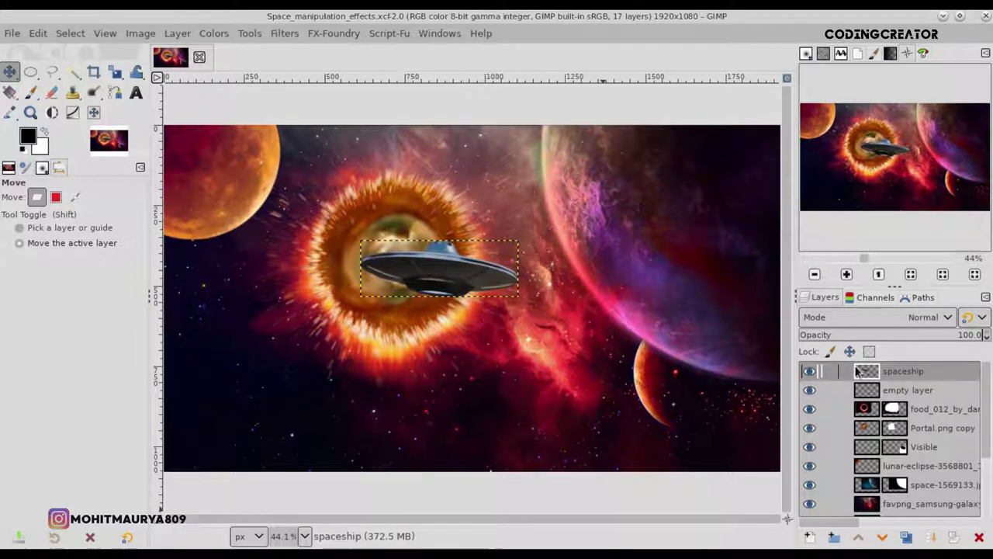
- Put spaceship into a new layer group with a new transparent layer set to Clip to Backdrop
left_click(835, 539)
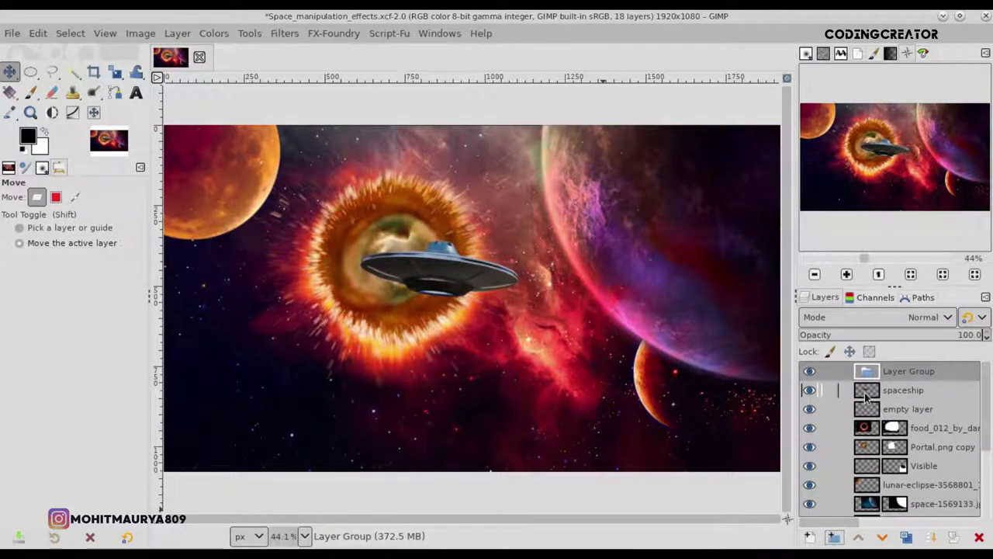
left_click_drag(867, 397, 869, 372)
left_click(808, 537)
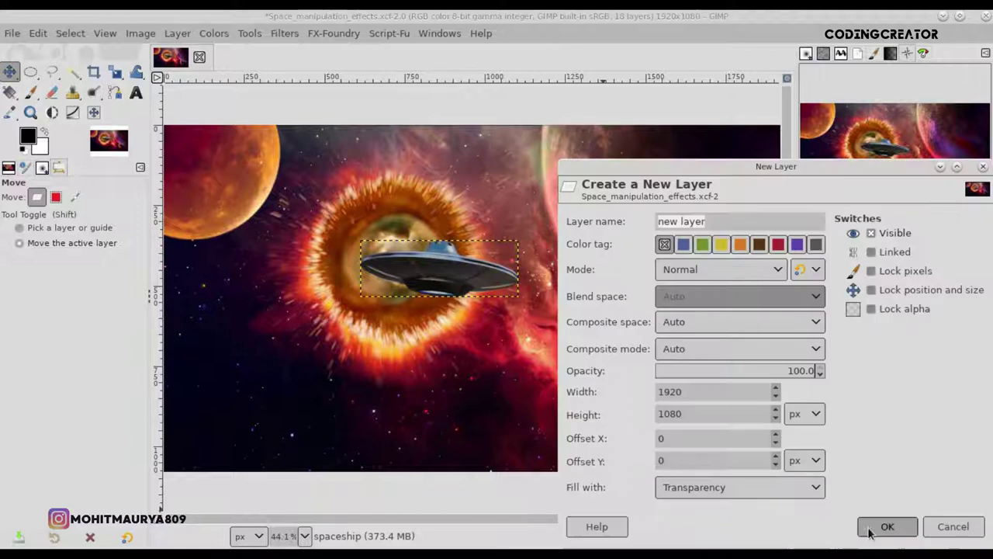
left_click(885, 526)
right_click(889, 392)
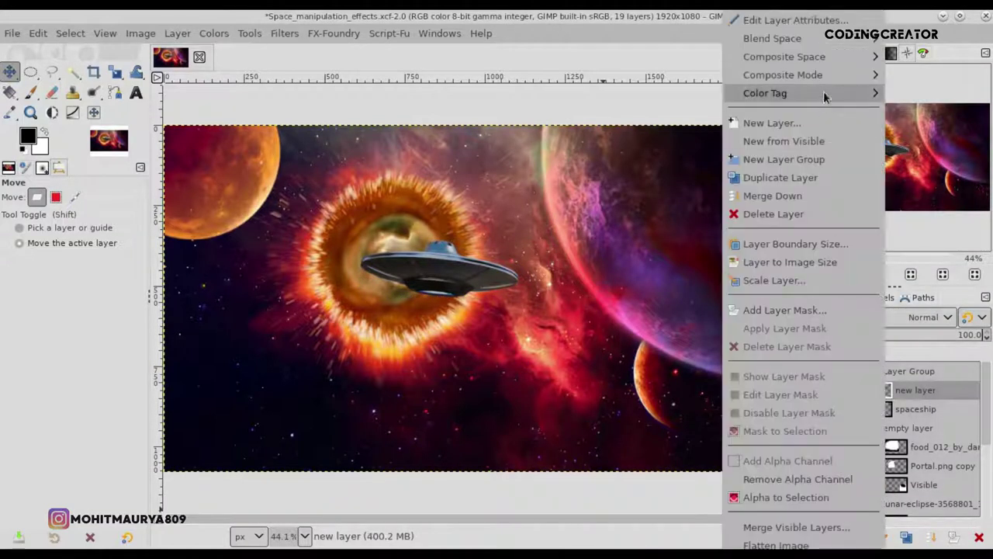
left_click(698, 111)
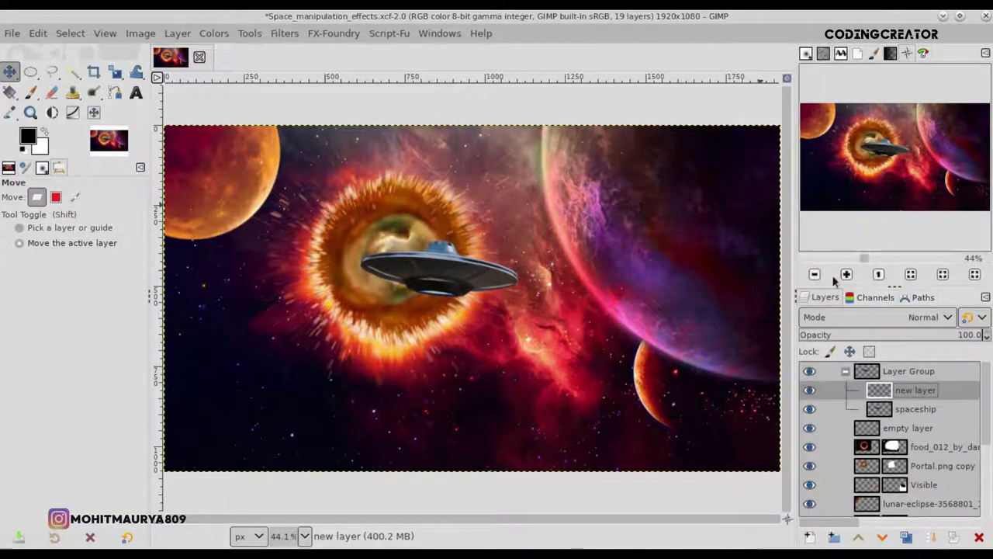
- Set the foreground to salmon f48161 and the Paintbrush to 100 opacity, size 385
left_click(29, 137)
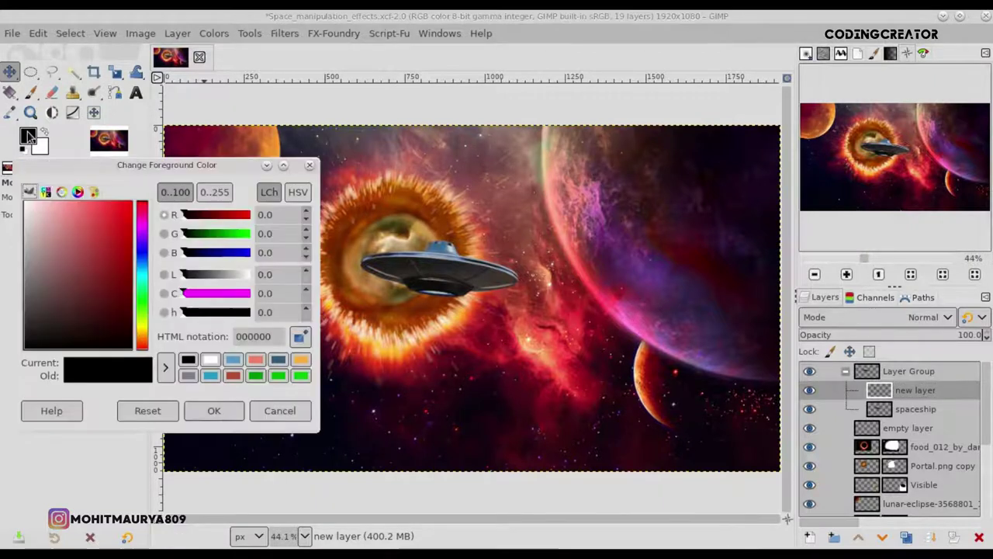
left_click(255, 359)
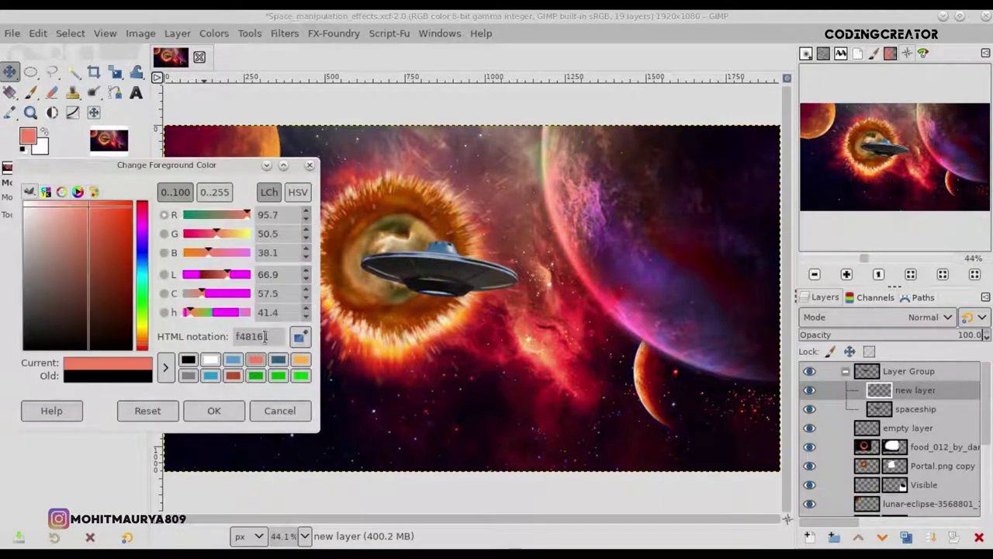
left_click(214, 411)
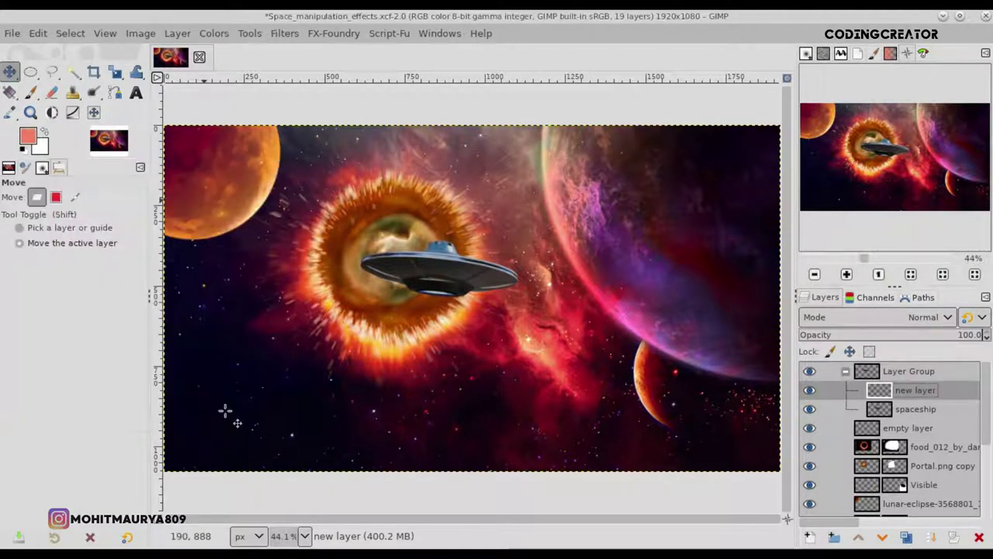
left_click(30, 93)
left_click_drag(89, 219, 146, 220)
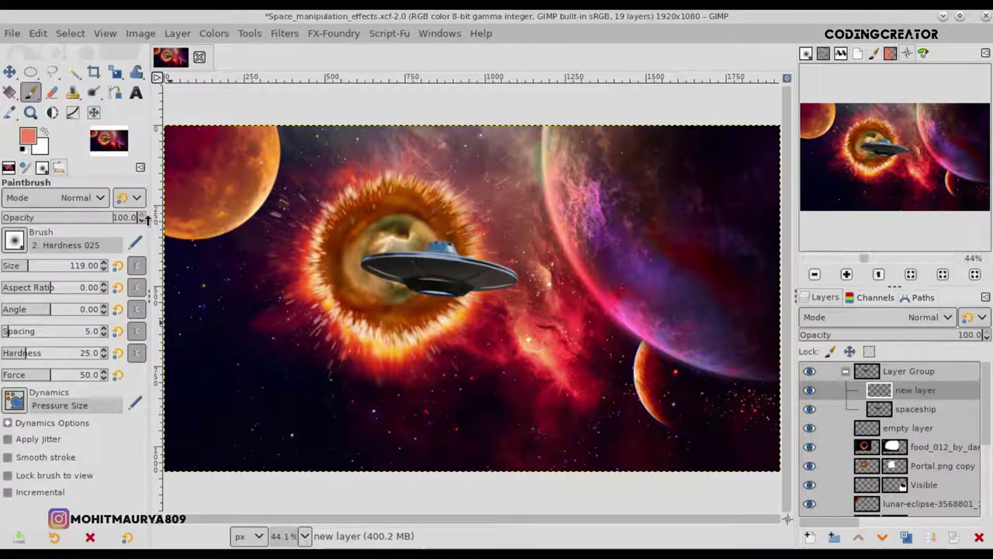
left_click(52, 271)
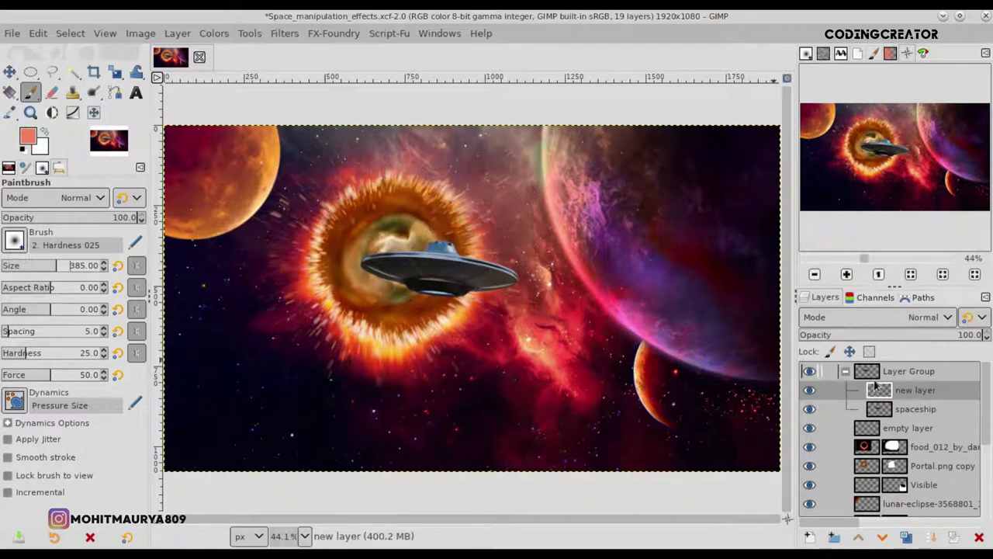
- Set the new layer's blend mode to Screen and zoom the view to 100%
left_click(893, 317)
scroll(858, 342, "down", 3)
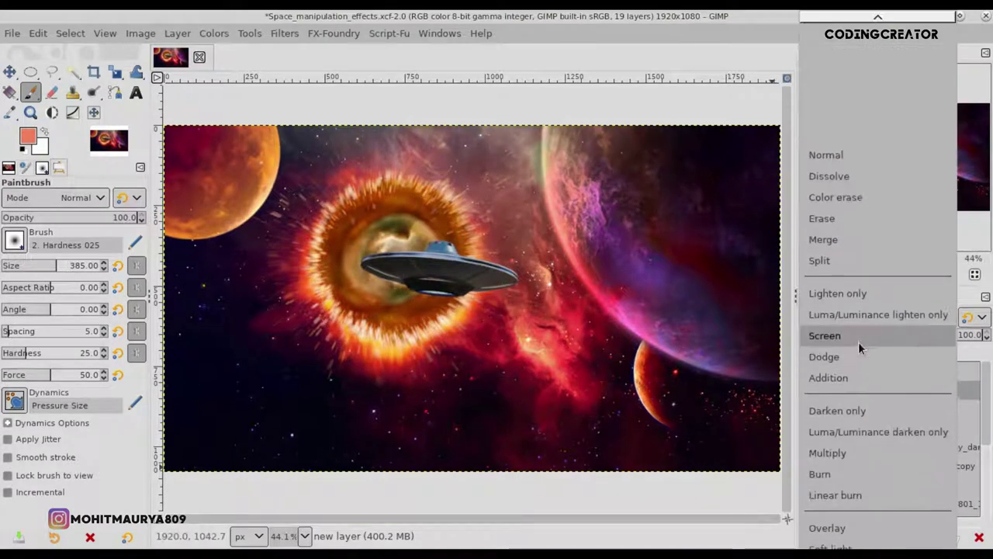
left_click(858, 338)
key("1")
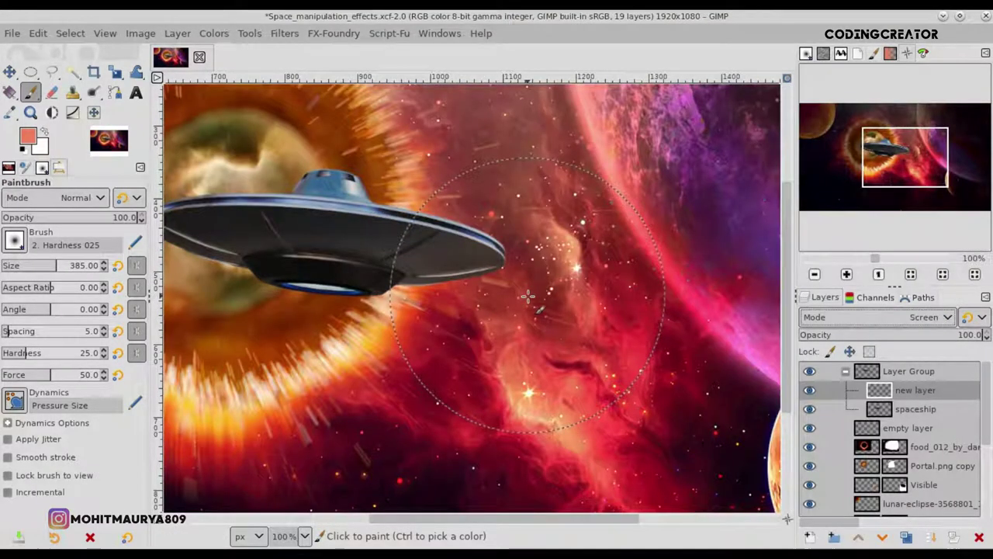
- Reduce the Paintbrush size to 233 and its opacity to about 24
left_click_drag(51, 266, 39, 266)
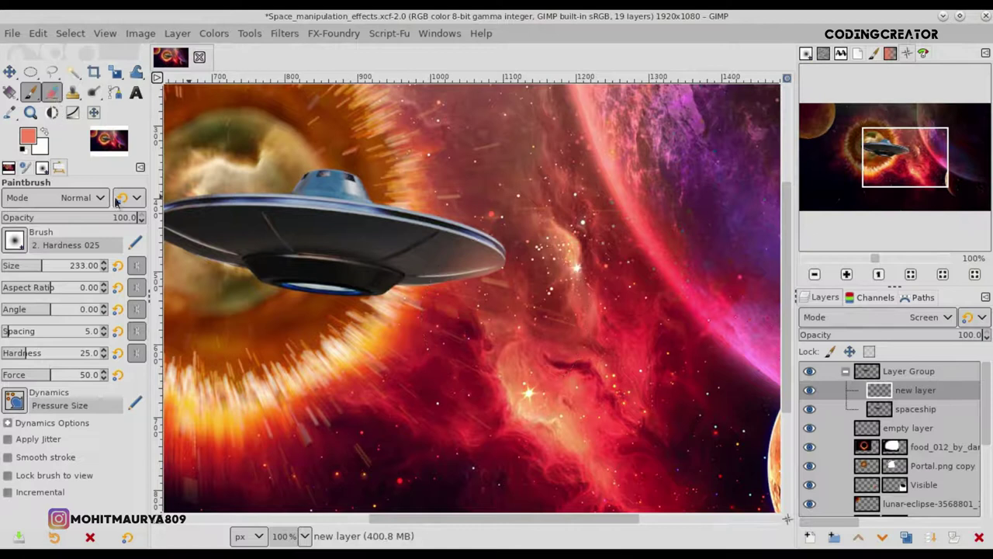
key("shift+e")
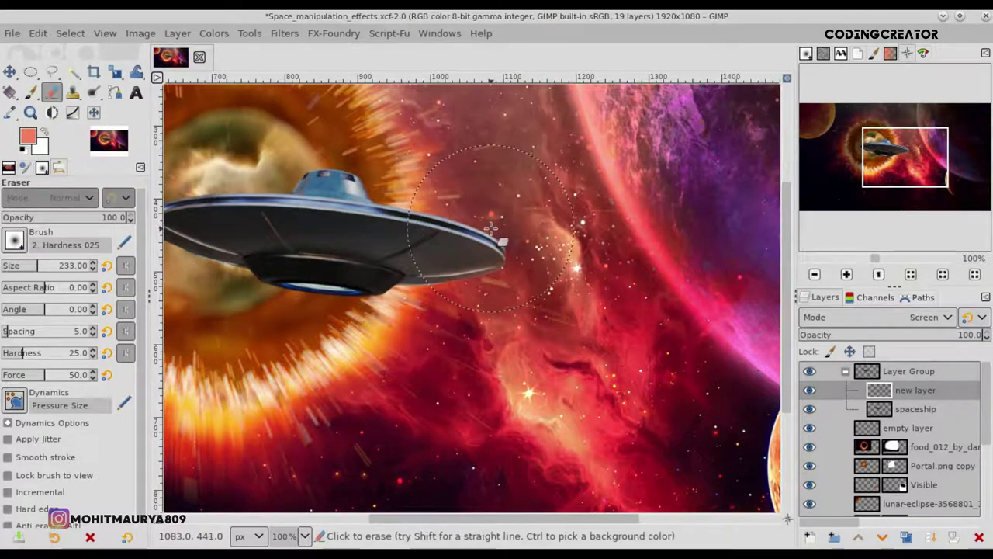
key("p")
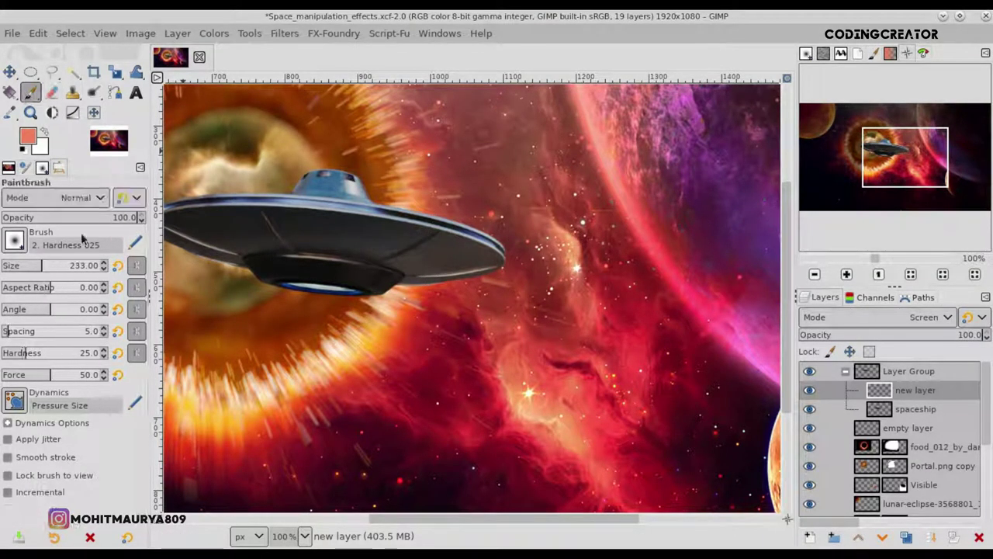
left_click_drag(82, 221, 47, 220)
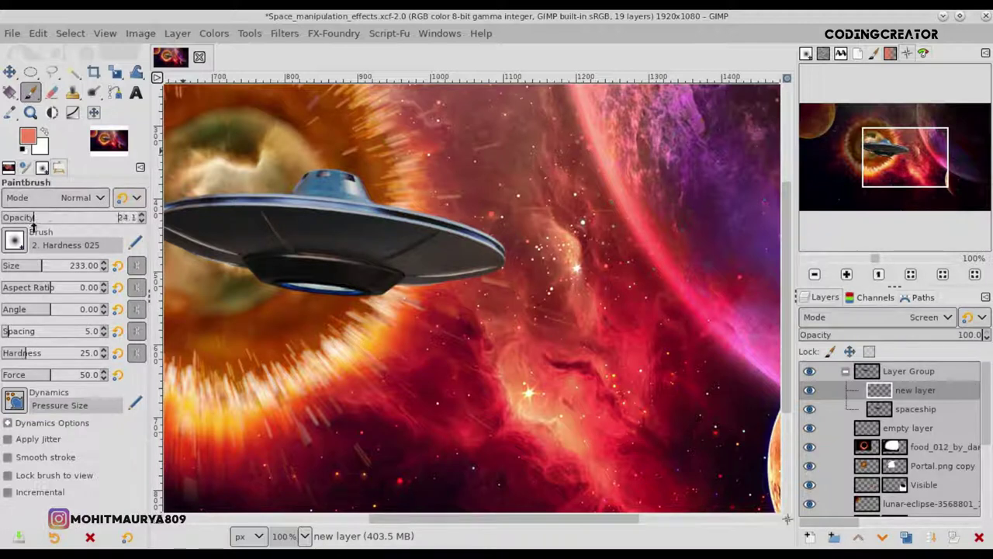
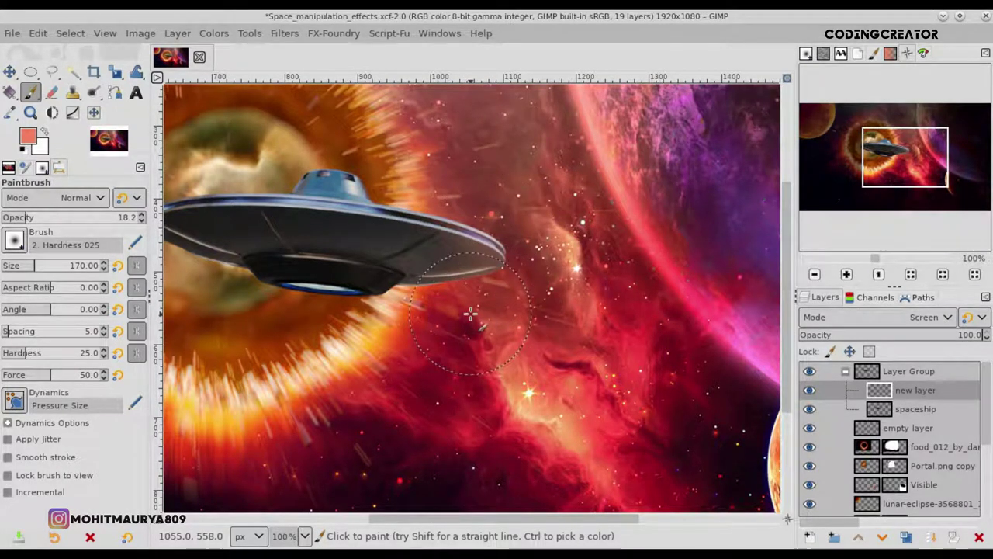
- Set up a faint, roughly 247 px Eraser for lightly erasing the rim glow
left_click(32, 265)
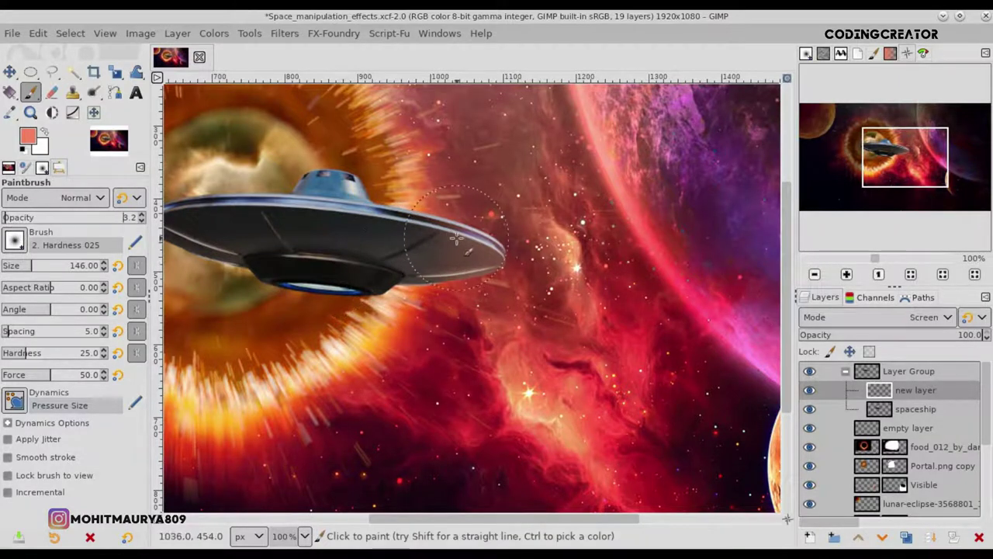
scroll(35, 268, "down", 5)
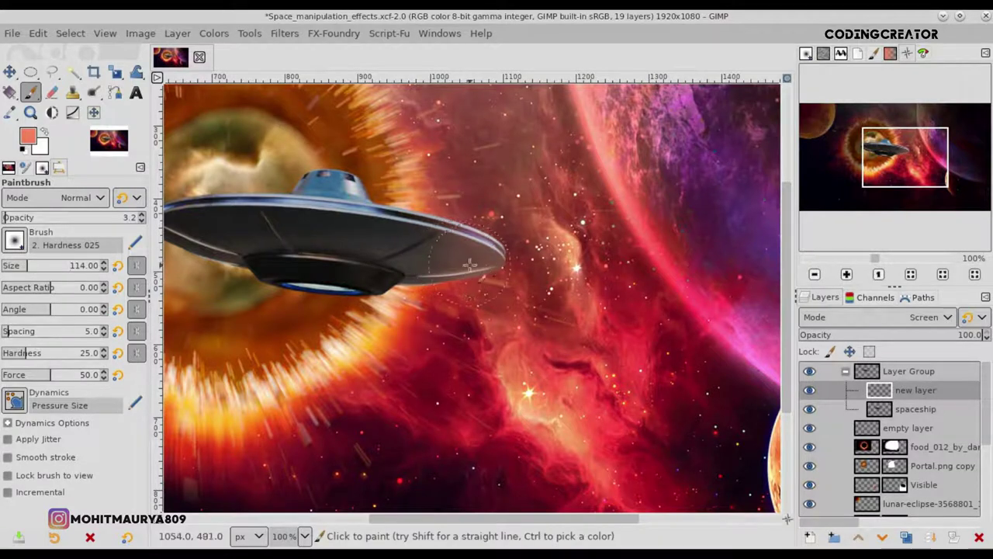
left_click_drag(30, 268, 47, 267)
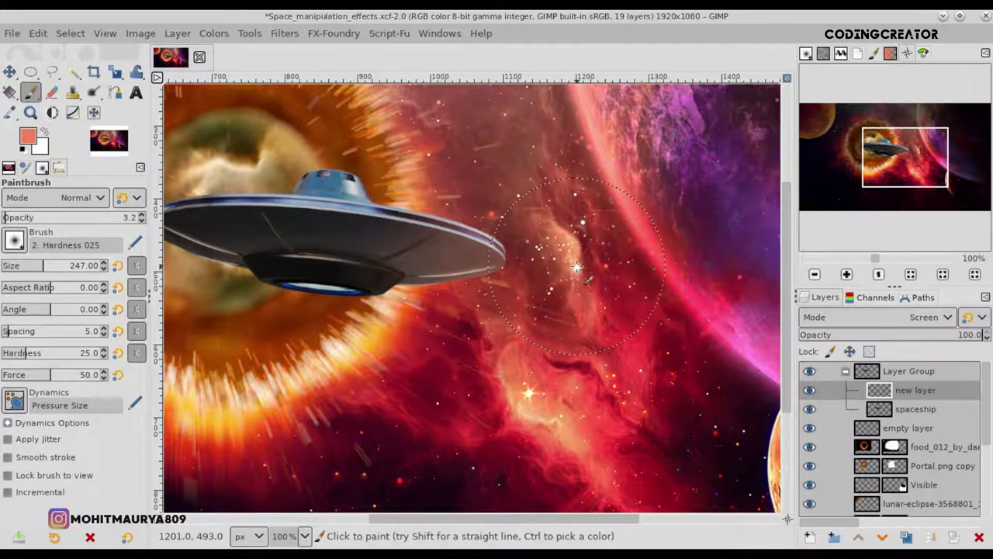
left_click(51, 91)
left_click(7, 221)
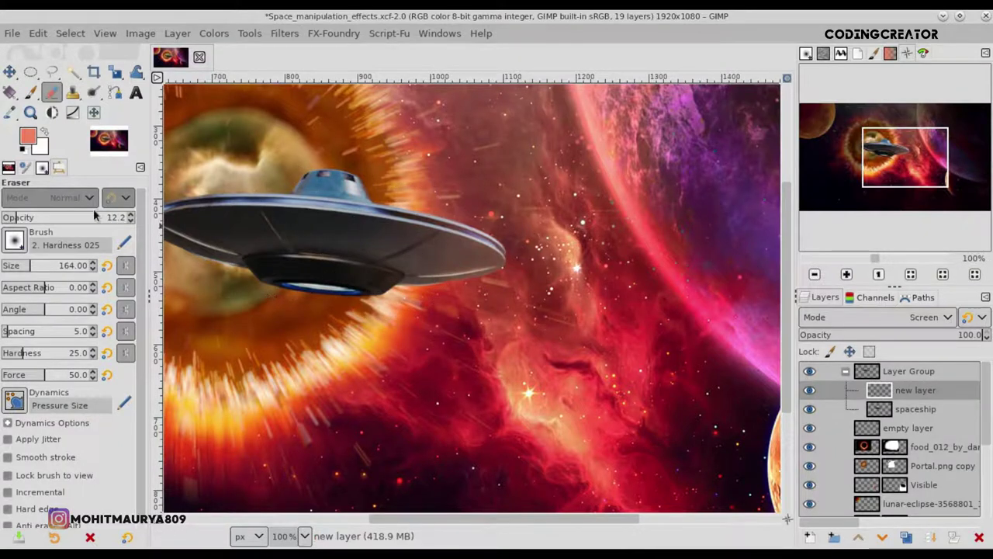
- Compare the glow layer hidden and shown, then add empty new layer #1 to the group
left_click(809, 390)
left_click(809, 391)
left_click(810, 391)
left_click(809, 390)
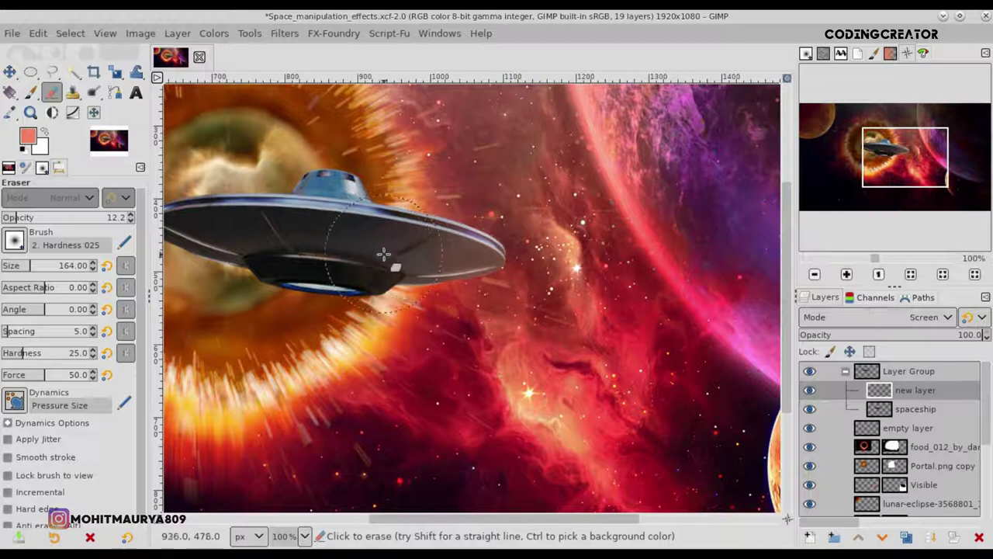
left_click(809, 390)
left_click(810, 391)
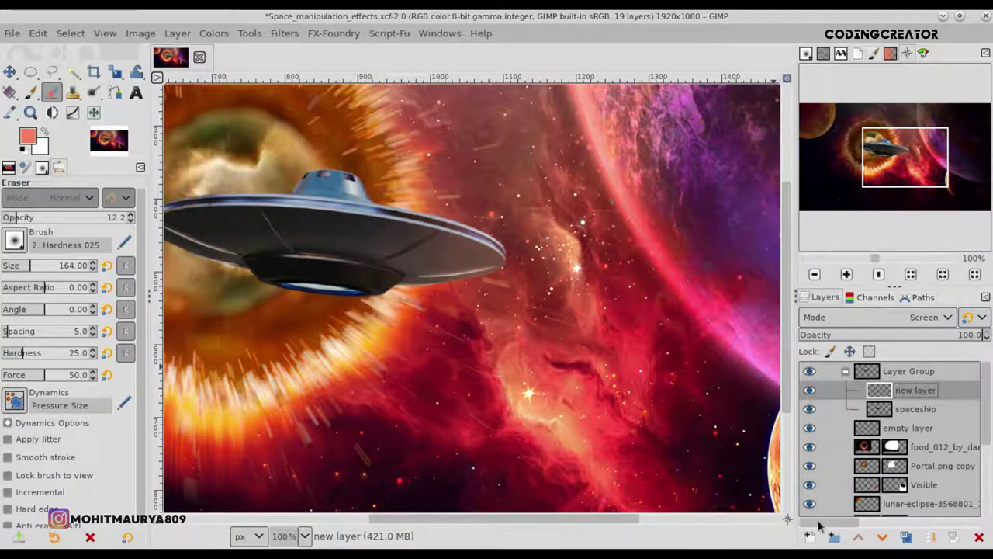
left_click(809, 537)
left_click(885, 526)
- Clip new layer #1 to the backdrop of the layers beneath
right_click(894, 397)
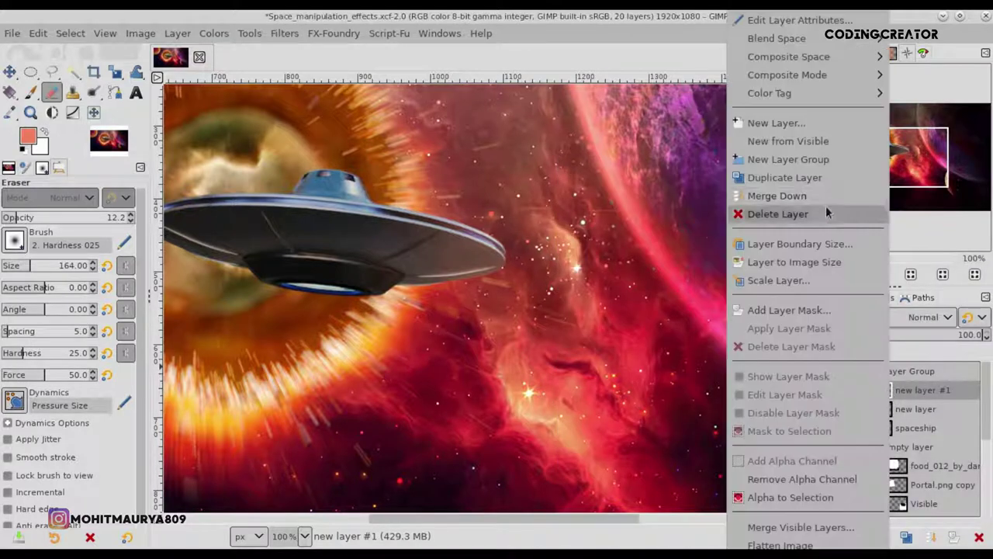
mouse_move(787, 74)
left_click(683, 111)
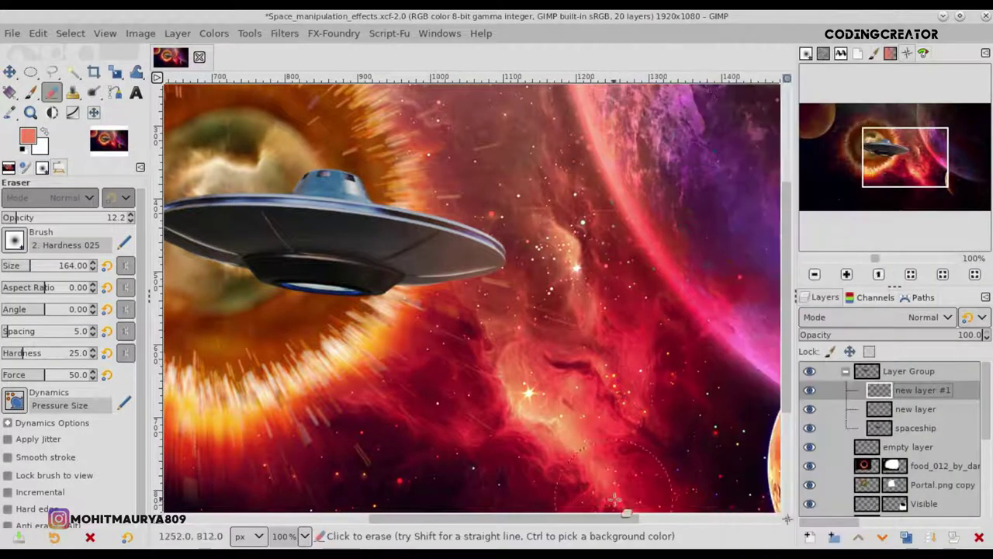
scroll(613, 518, "left", 2)
- Make orange fbb045 the foreground colour and zoom in on the saucer with the Paintbrush
left_click(30, 136)
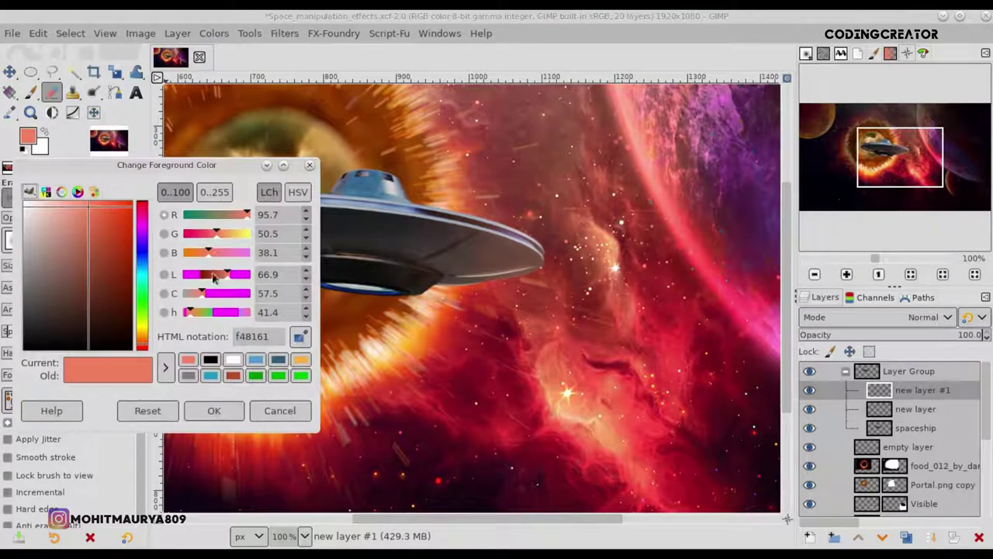
left_click(298, 361)
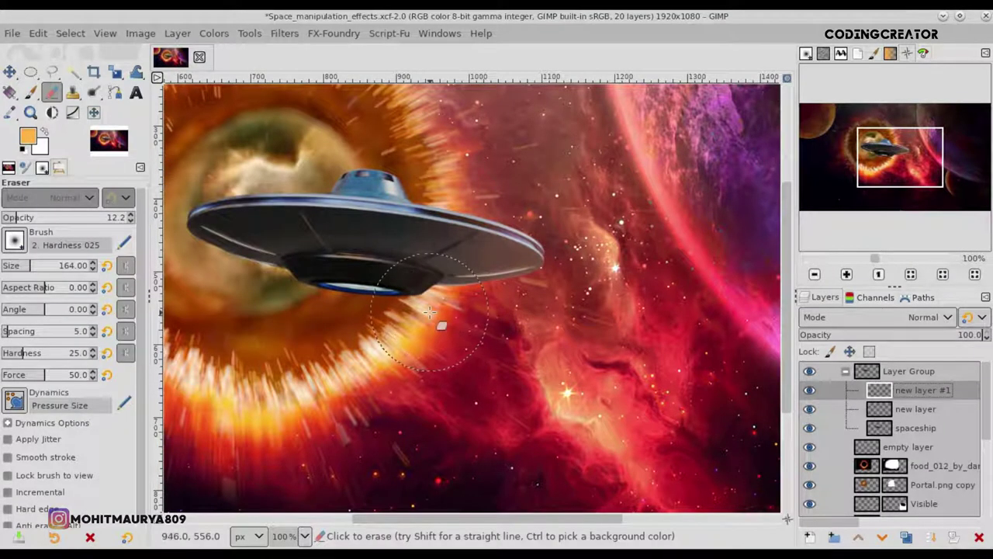
key("2")
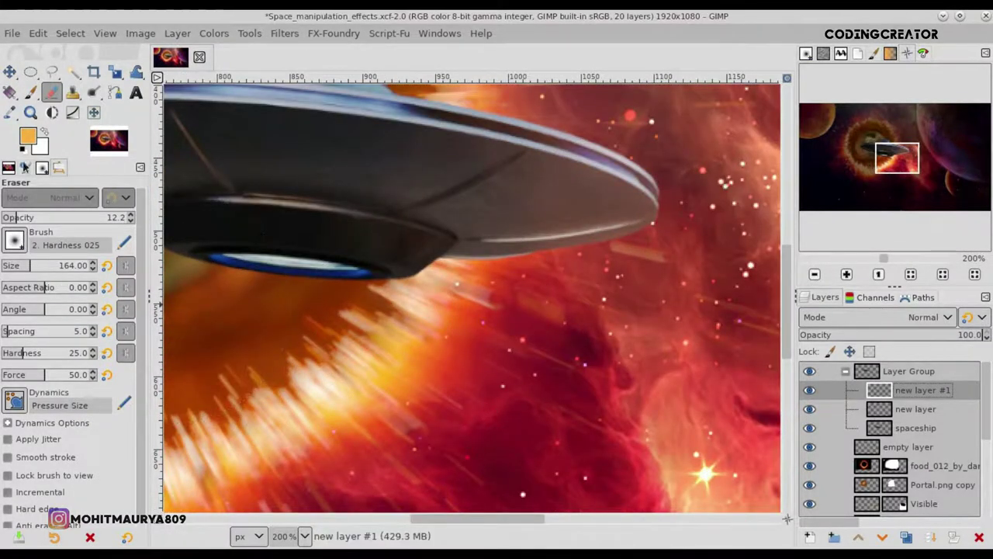
left_click(30, 93)
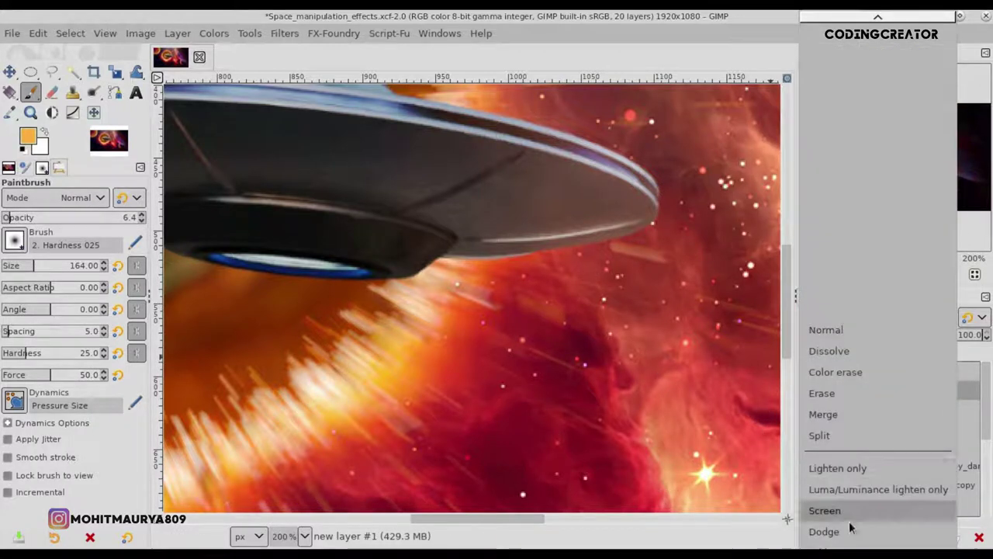
- Set new layer #1 to Overlay and dab a light orange glow below the saucer
left_click(916, 317)
left_click(846, 322)
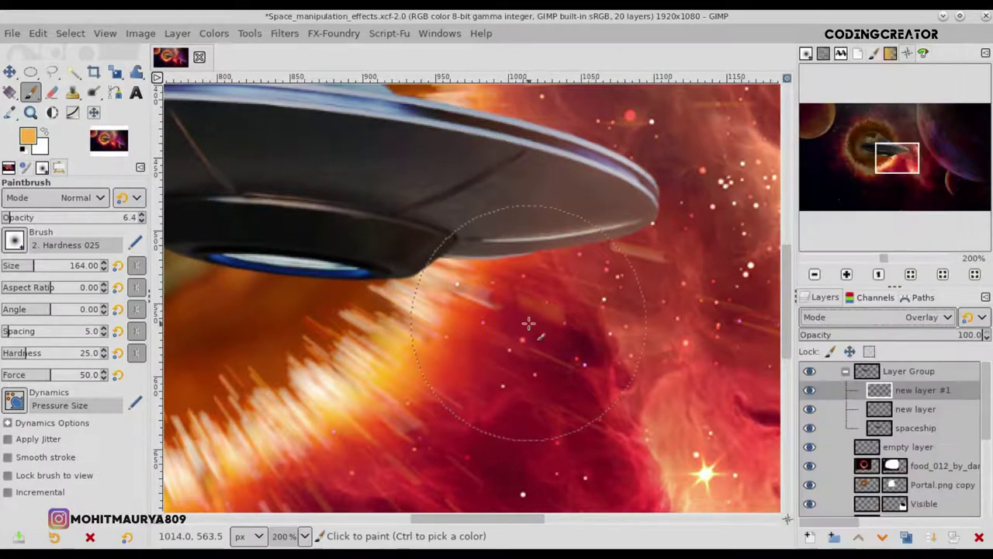
left_click(451, 326)
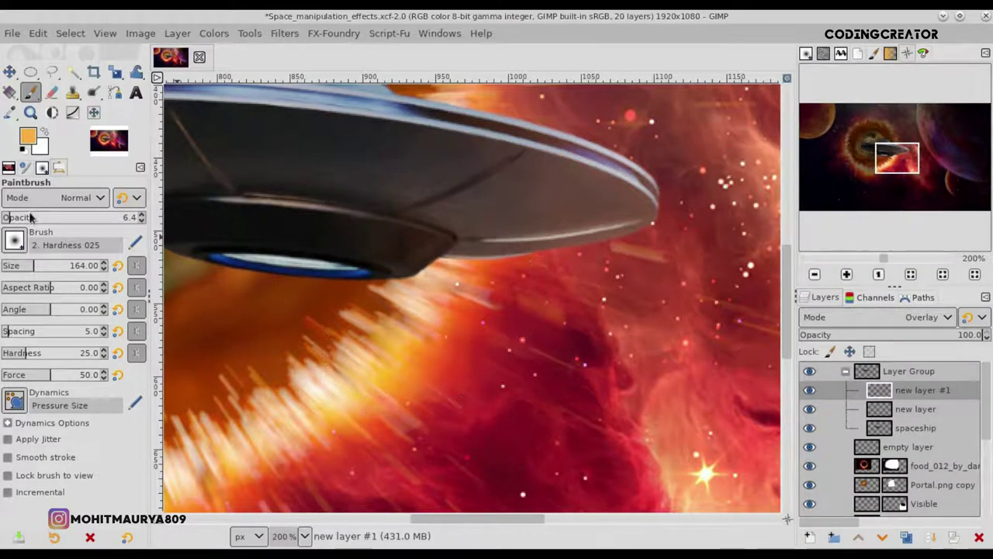
- With an 81 px brush, paint orange glow along the exhaust streaks under the rim
left_click_drag(29, 270, 17, 270)
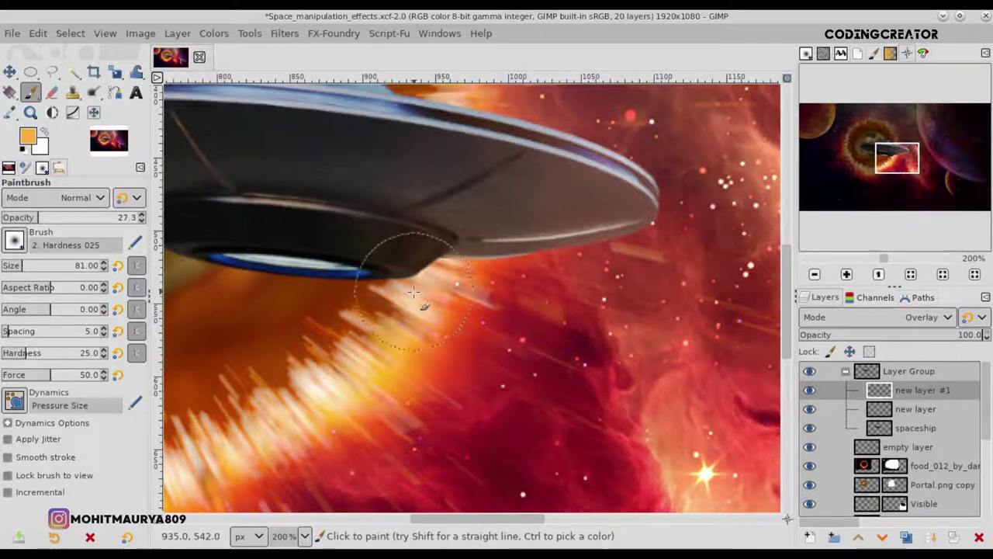
left_click_drag(514, 274, 395, 303)
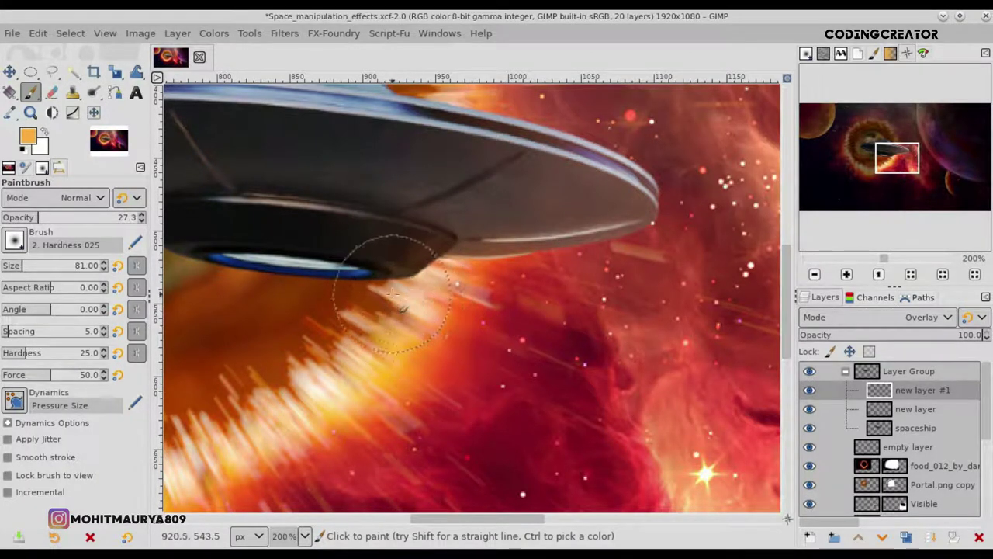
mouse_move(454, 273)
left_mouse_down()
mouse_move(505, 256)
mouse_move(430, 329)
left_mouse_up()
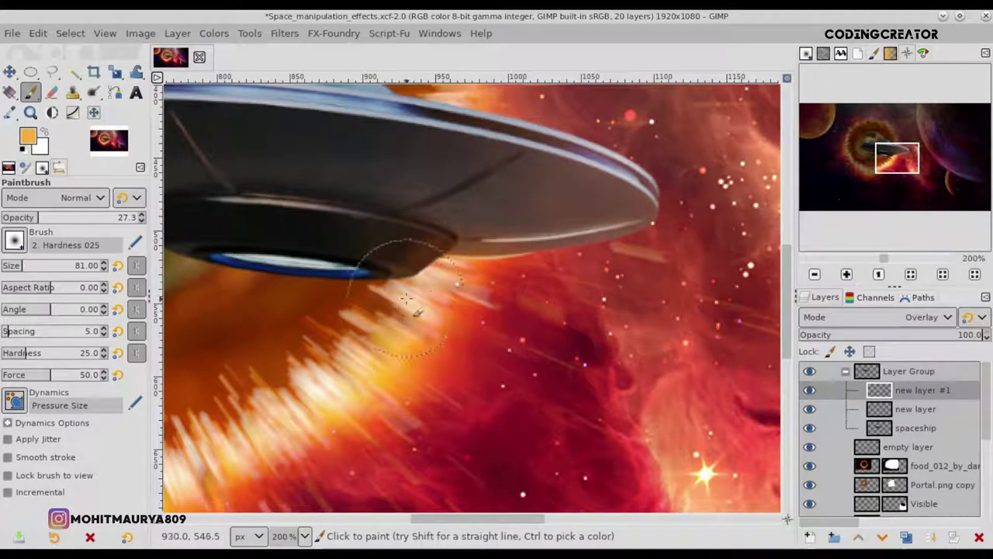
left_click(811, 391)
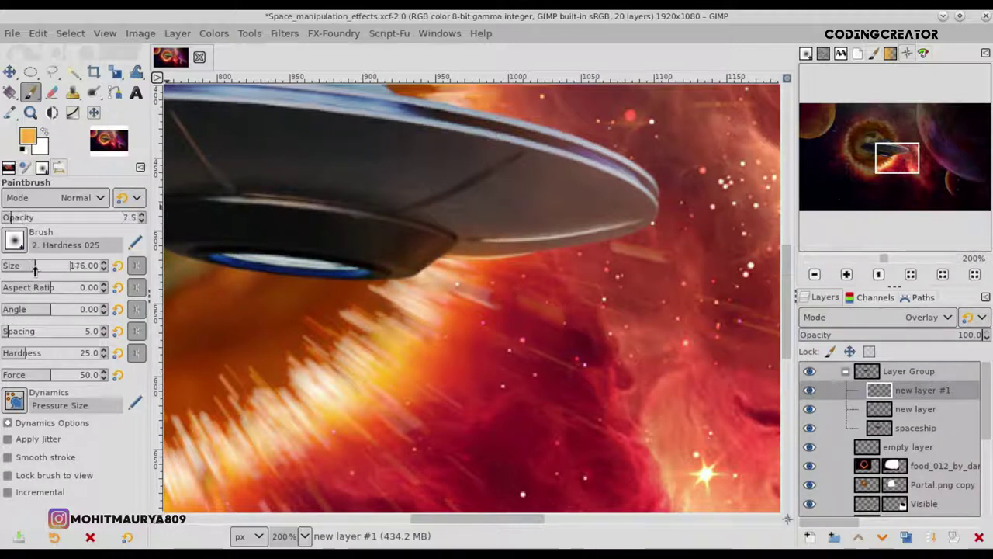
- Enlarge the brush to about 227 px and tint the saucer's dome and rim orange
left_click_drag(34, 268, 42, 268)
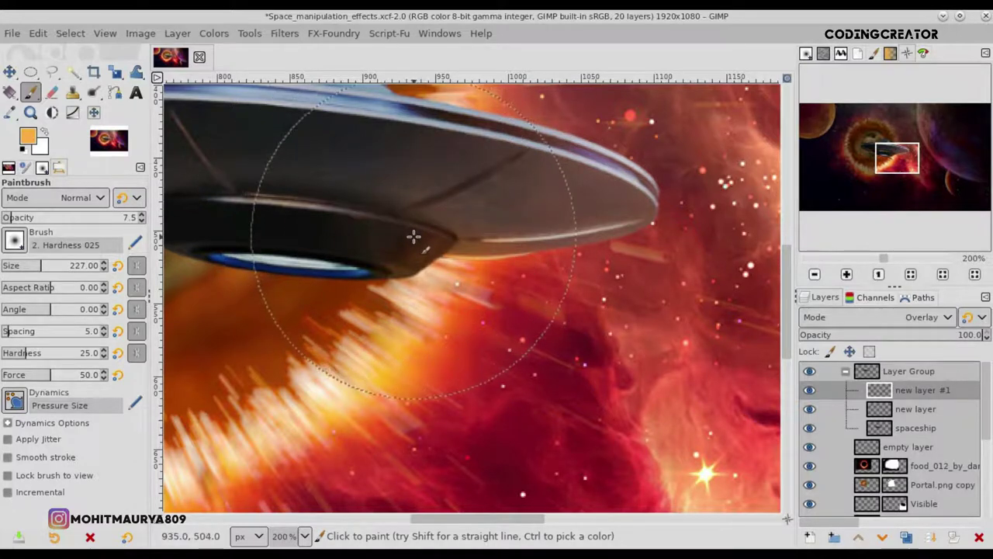
scroll(786, 333, "up", 5)
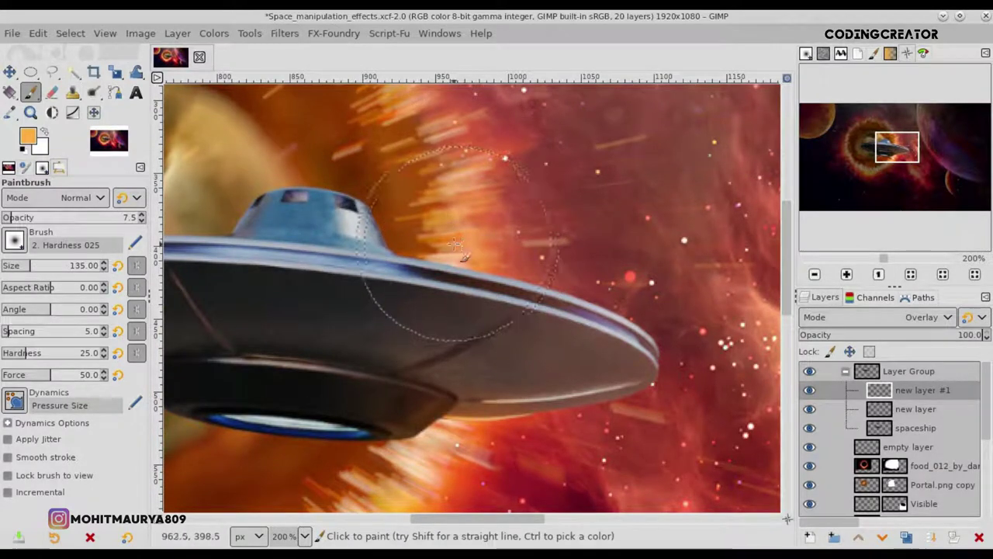
mouse_move(377, 197)
left_mouse_down()
mouse_move(352, 200)
mouse_move(469, 261)
mouse_move(512, 260)
mouse_move(414, 201)
left_mouse_up()
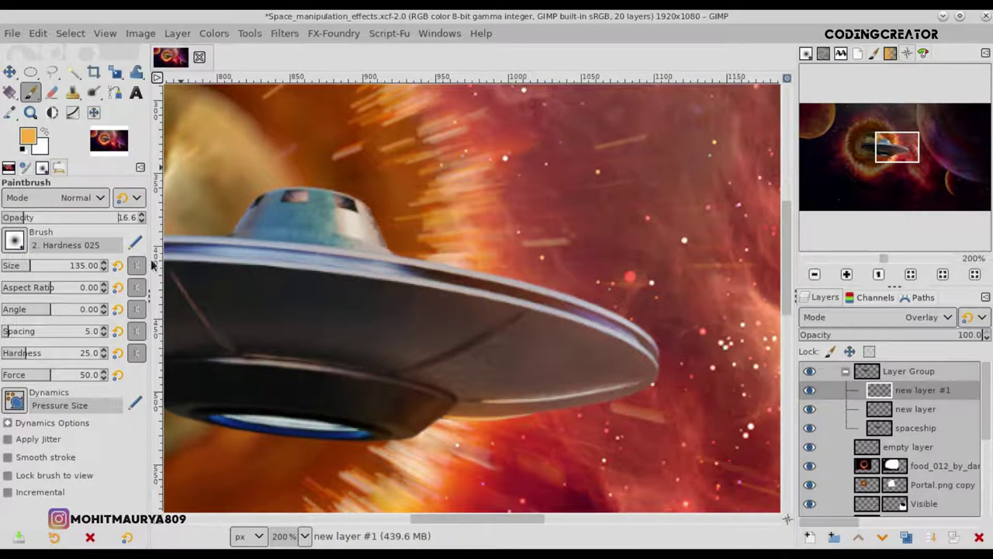
left_click_drag(391, 180, 503, 250)
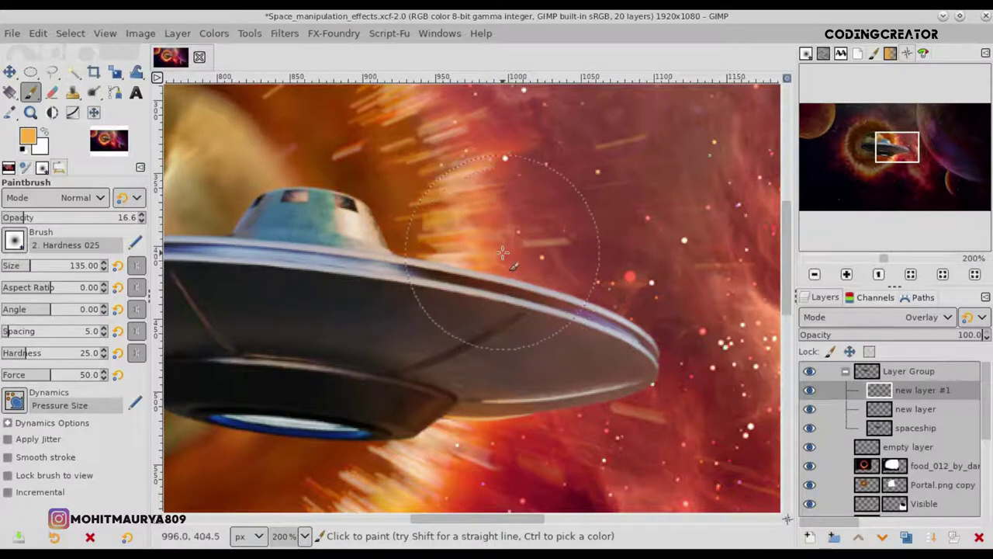
left_click(51, 93)
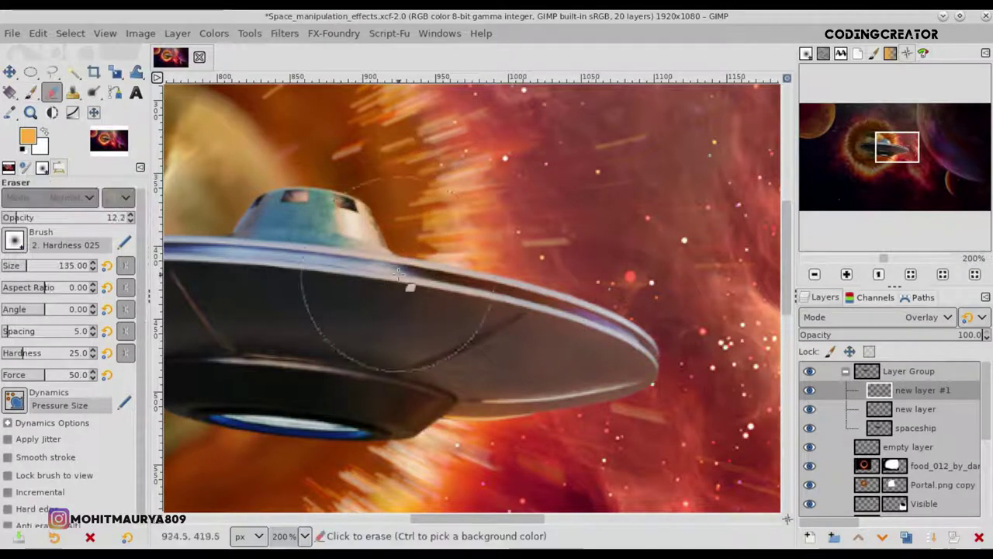
- Fade some orange tint off the rim, set a 90 px paintbrush, and select the layer below
left_click(505, 339)
left_click_drag(480, 346, 510, 340)
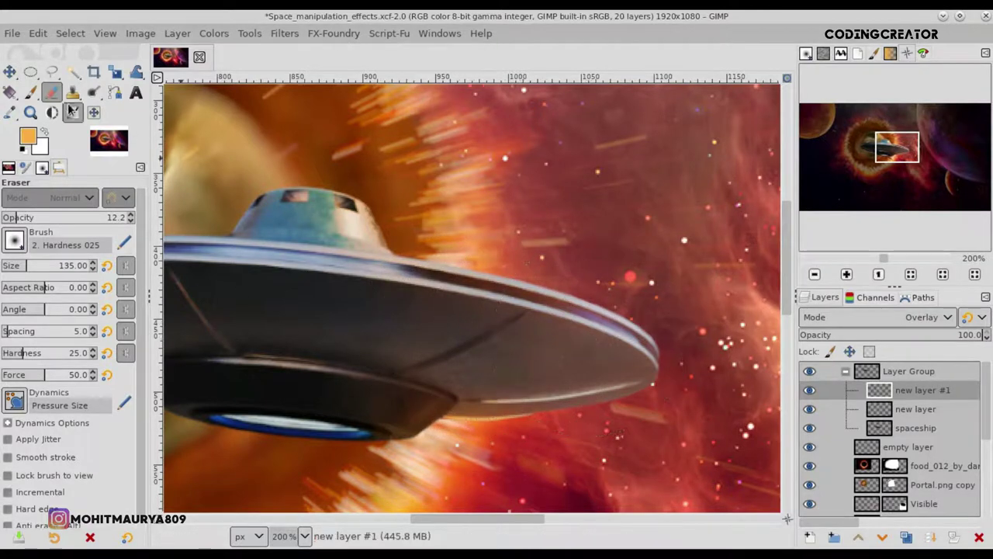
key("p")
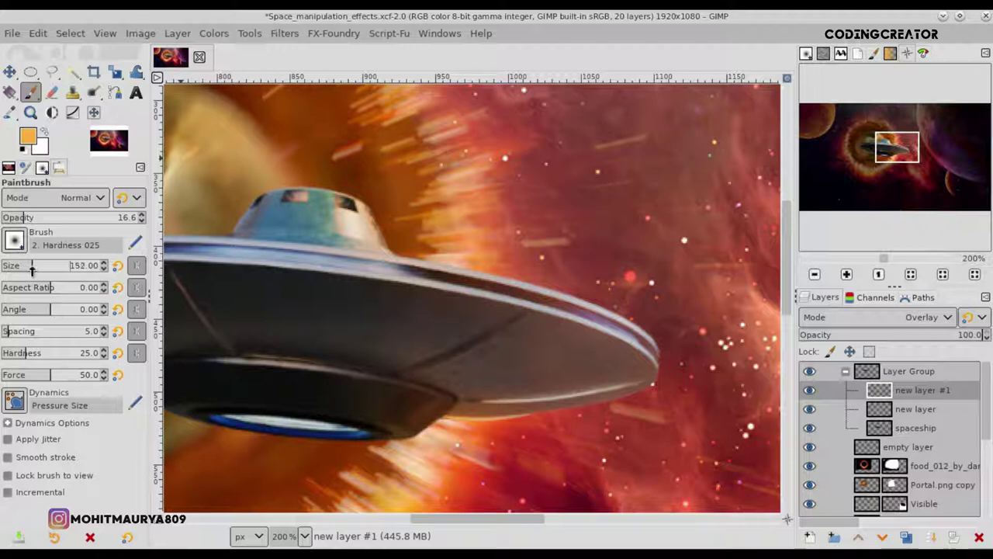
left_click(31, 268)
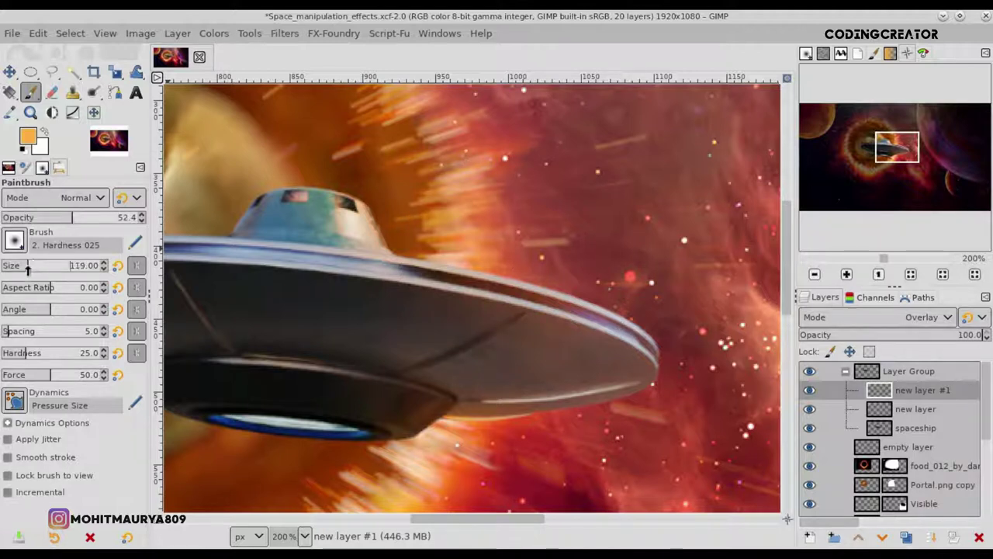
left_click_drag(27, 266, 23, 267)
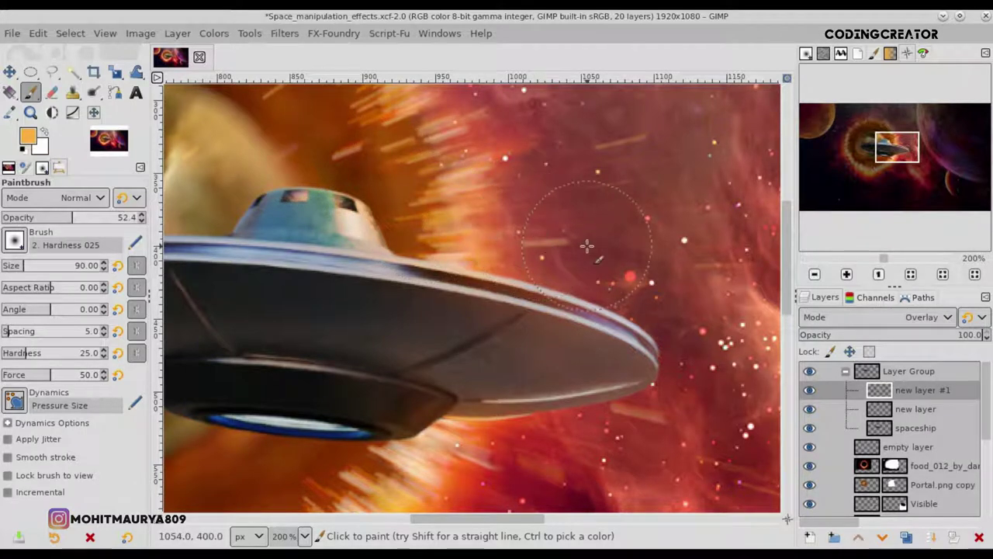
key("Page_Down")
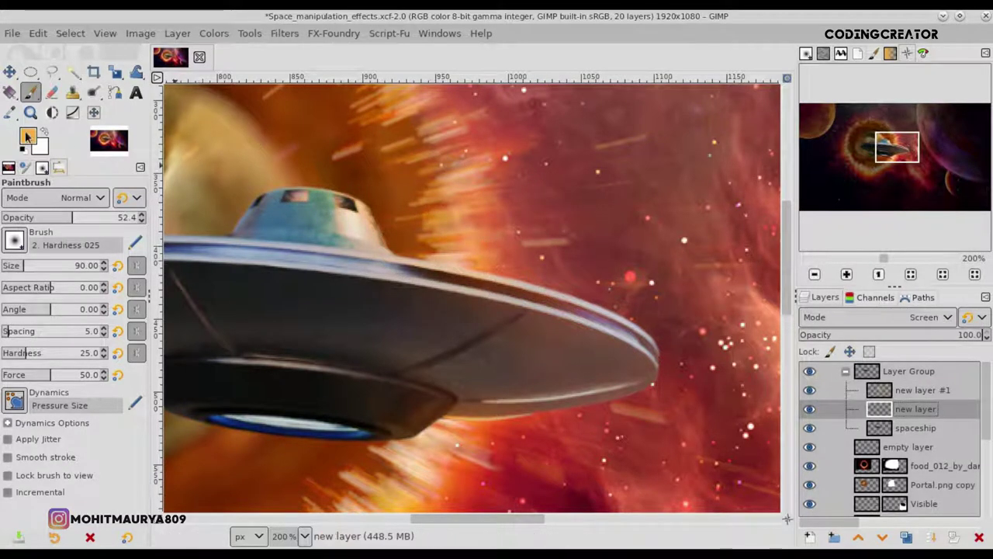
- Set the foreground colour to salmon from the recent colours
left_click(27, 136)
left_click(208, 360)
left_click(213, 411)
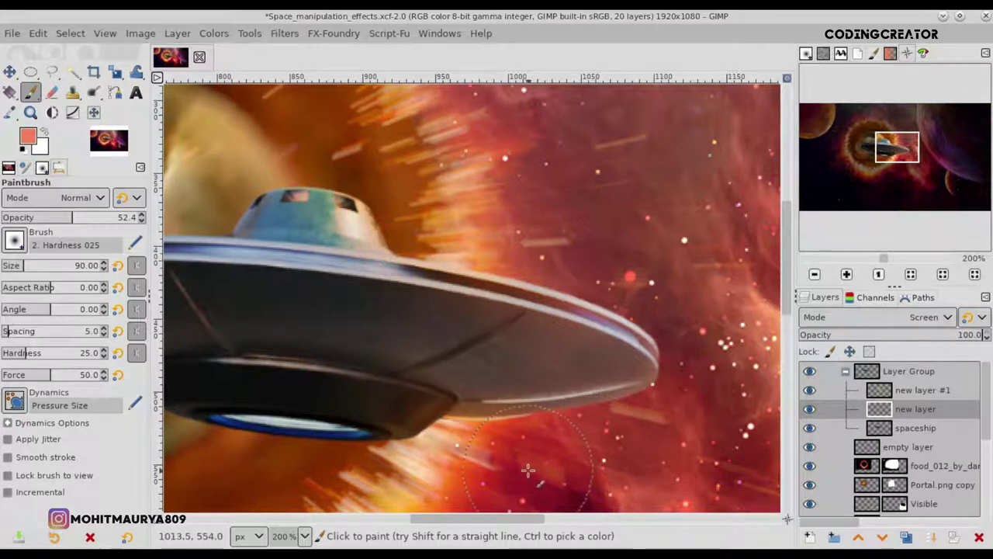
- Zoom out to the whole composition and make new layer #1 active again
scroll(688, 375, "down", 2, "ctrl")
scroll(652, 342, "down", 2, "ctrl")
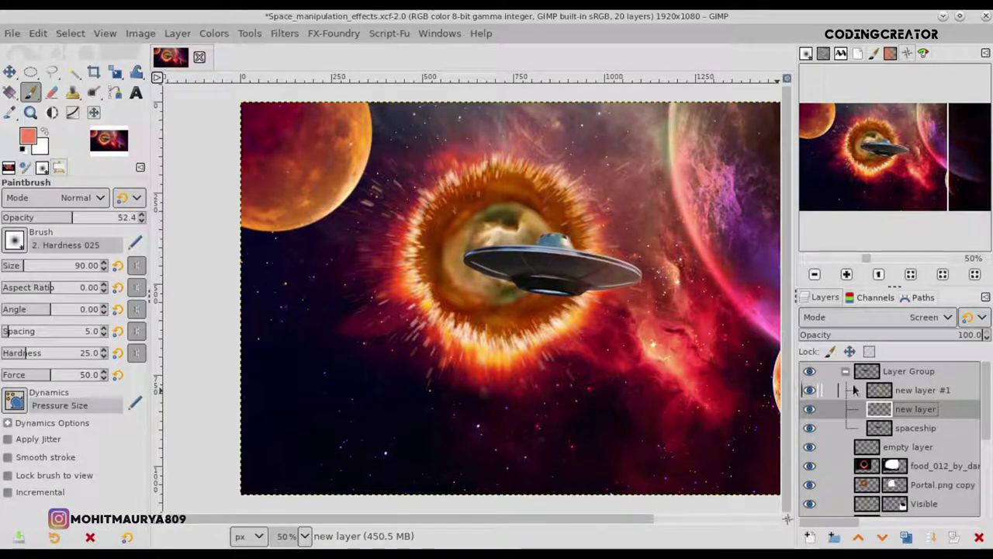
key("minus")
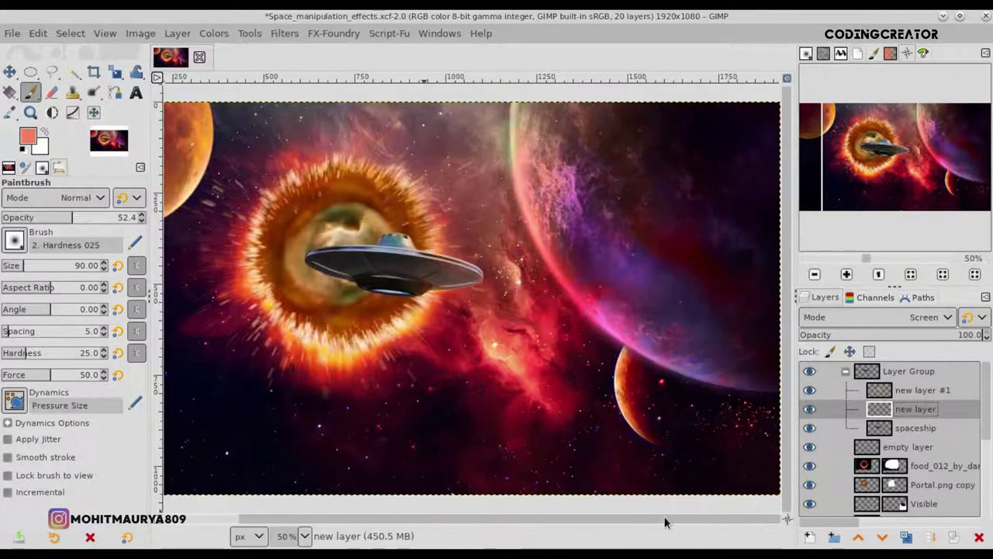
key("Page_Up")
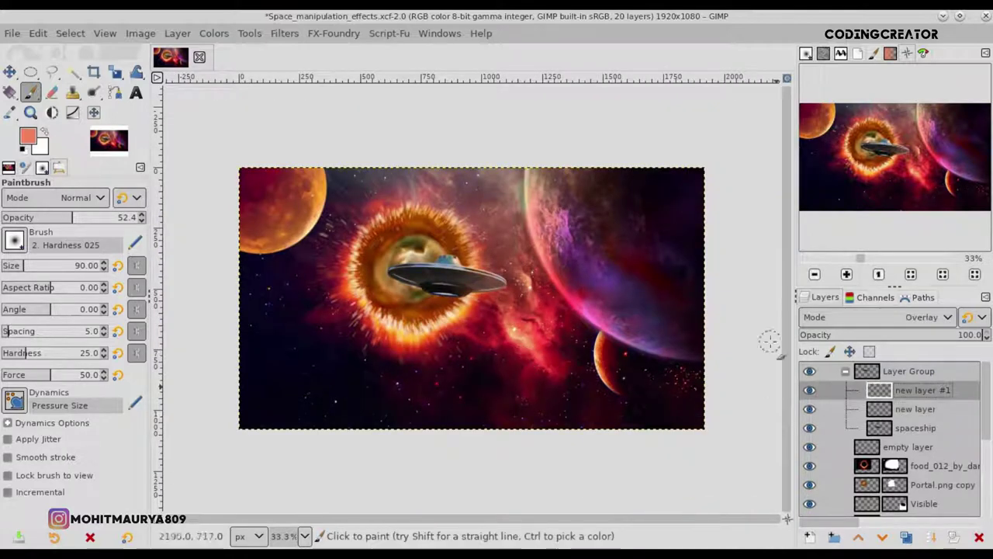
scroll(512, 270, "up", 4)
- Toggle new layer #1's visibility to compare the ship, then choose the Eraser
left_click(809, 390)
left_click(810, 390)
left_click(810, 390)
left_click(810, 391)
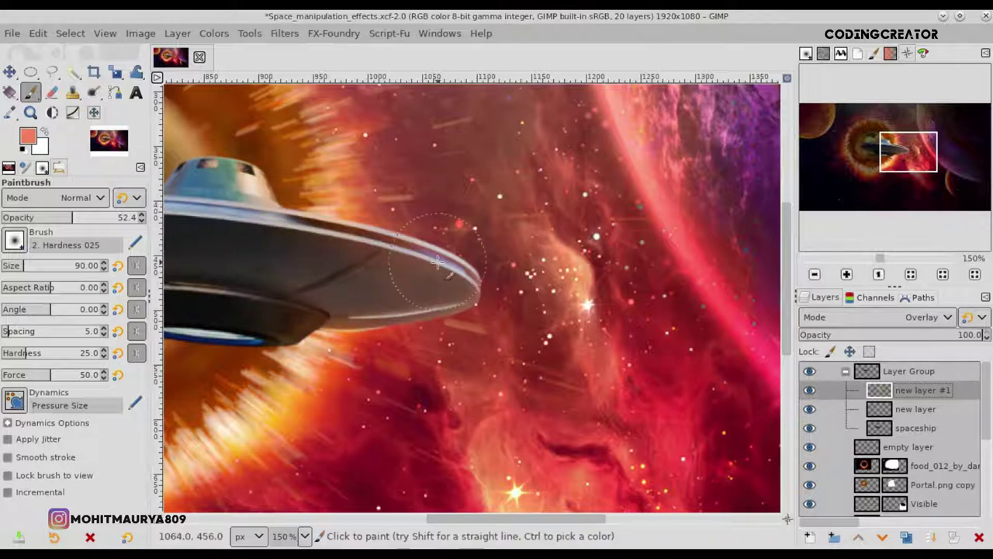
left_click(61, 90)
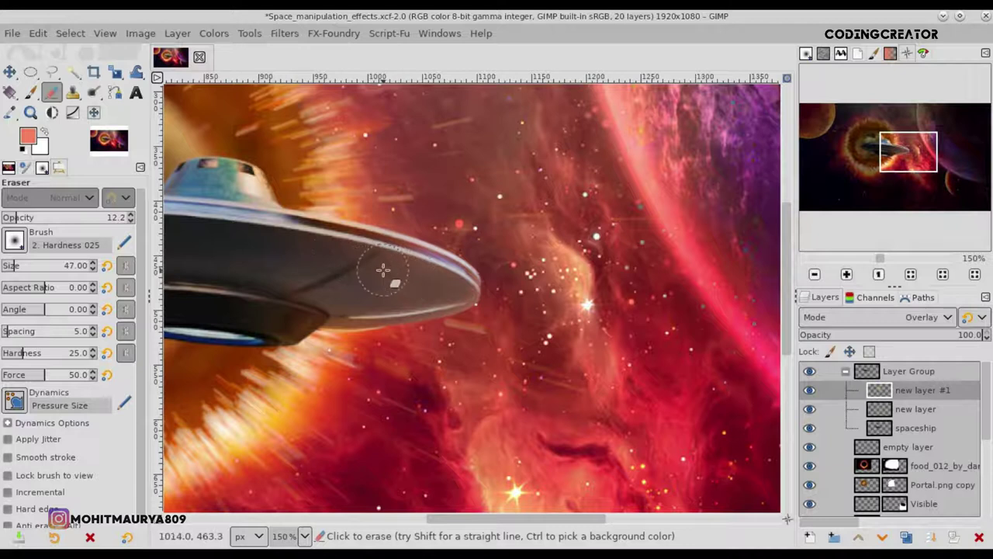
- Erase some overlay shading along the saucer's lower rim, returning to the Paintbrush
left_click(809, 389)
left_click(809, 389)
left_click_drag(579, 517, 486, 515)
scroll(448, 385, "down", 3)
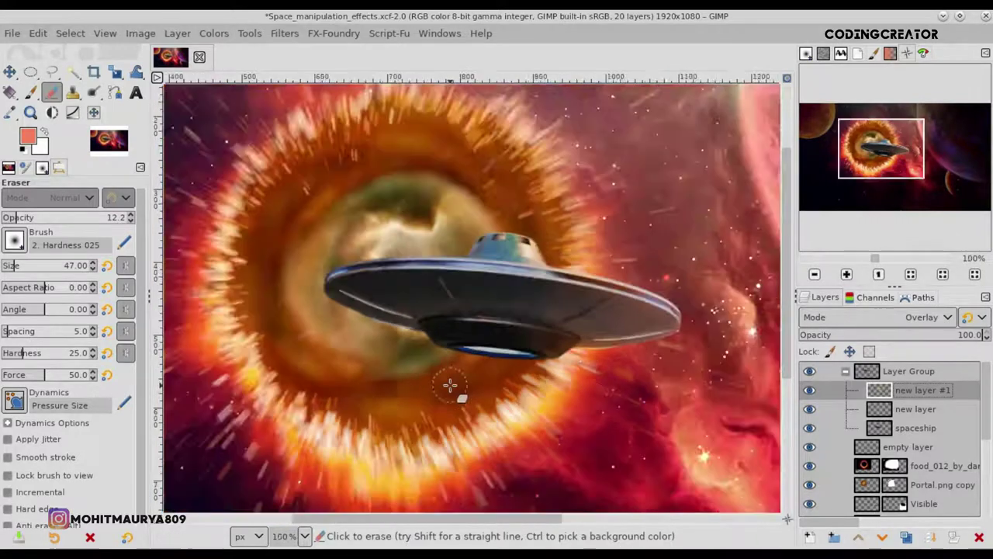
scroll(450, 385, "down", 1)
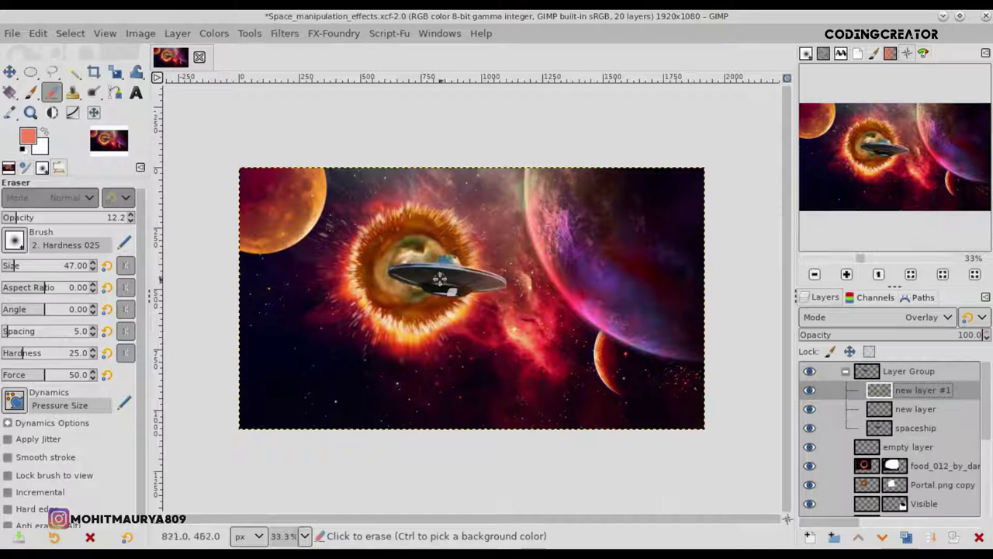
scroll(443, 288, "up", 1)
scroll(443, 288, "up", 3)
key("p")
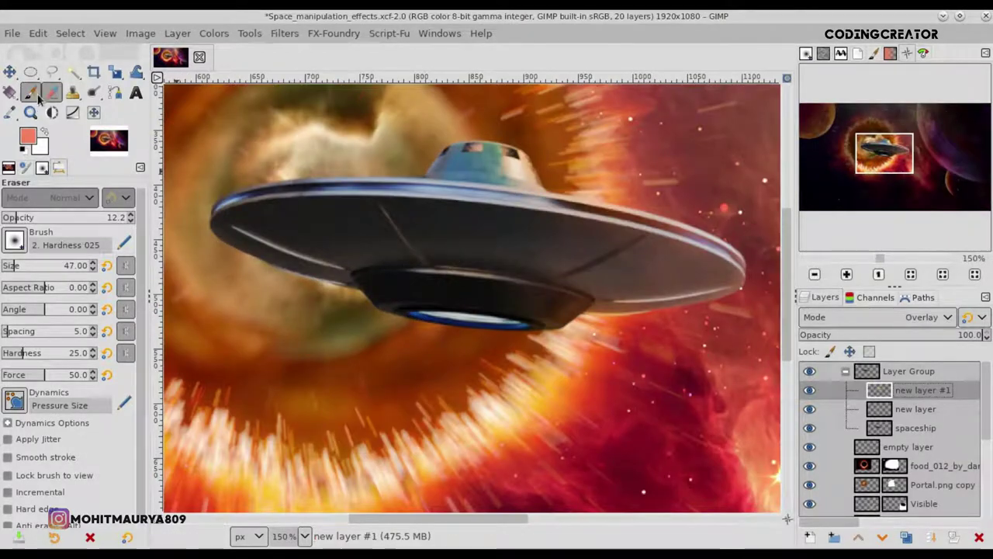
- Sample burnt orange b66a28 from the portal as paint colour and add new layer #2
left_click(29, 138)
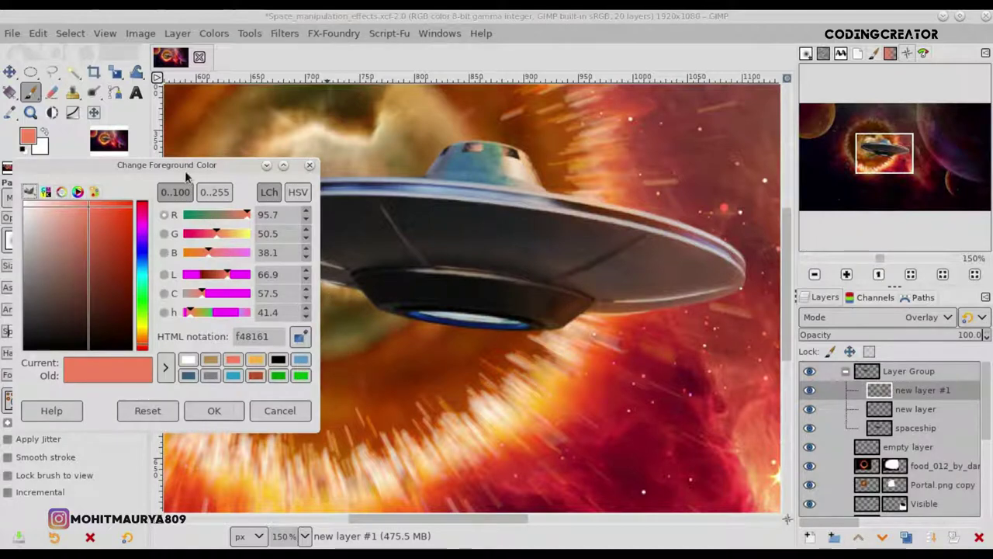
left_click_drag(184, 170, 815, 153)
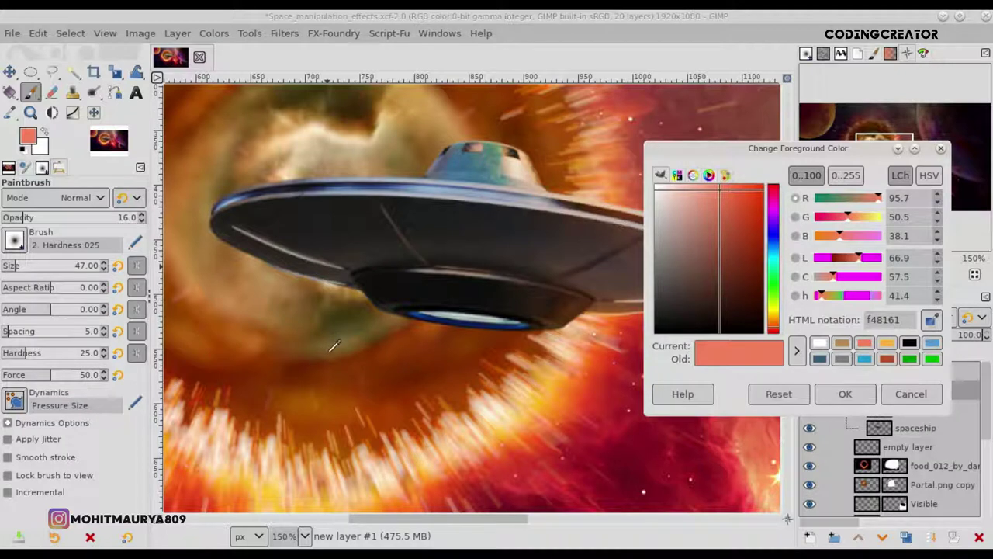
mouse_move(350, 363)
left_mouse_down()
mouse_move(365, 347)
mouse_move(220, 307)
left_mouse_up()
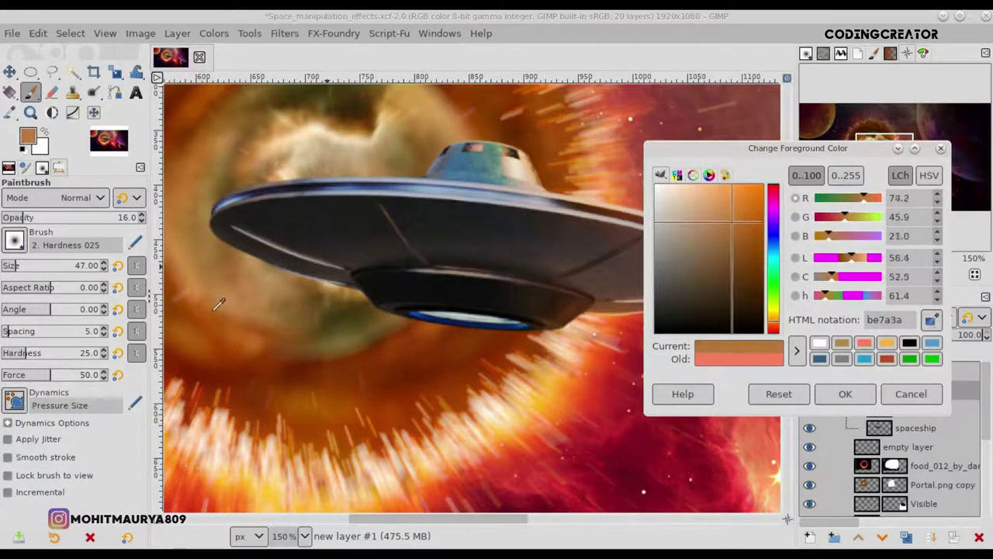
left_click(844, 400)
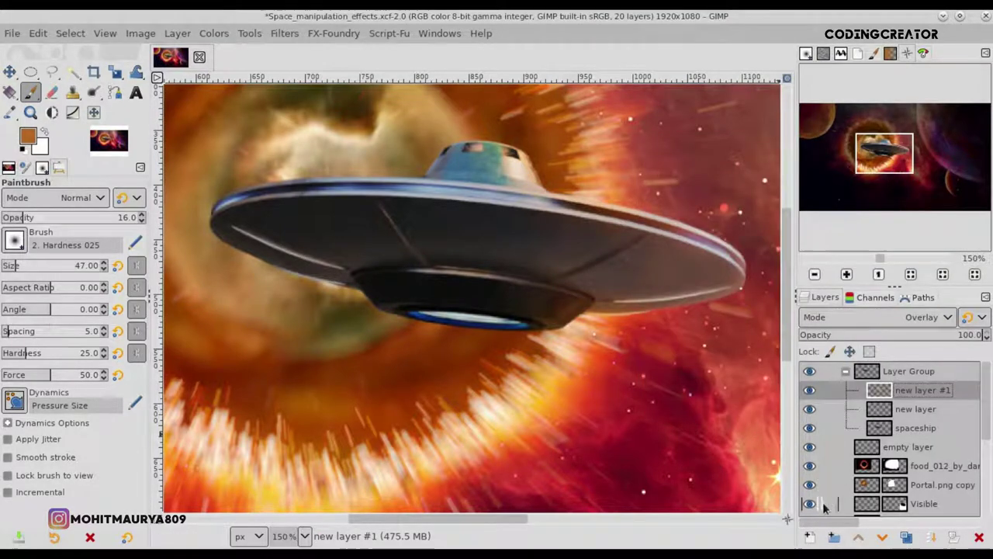
left_click(810, 538)
left_click(889, 525)
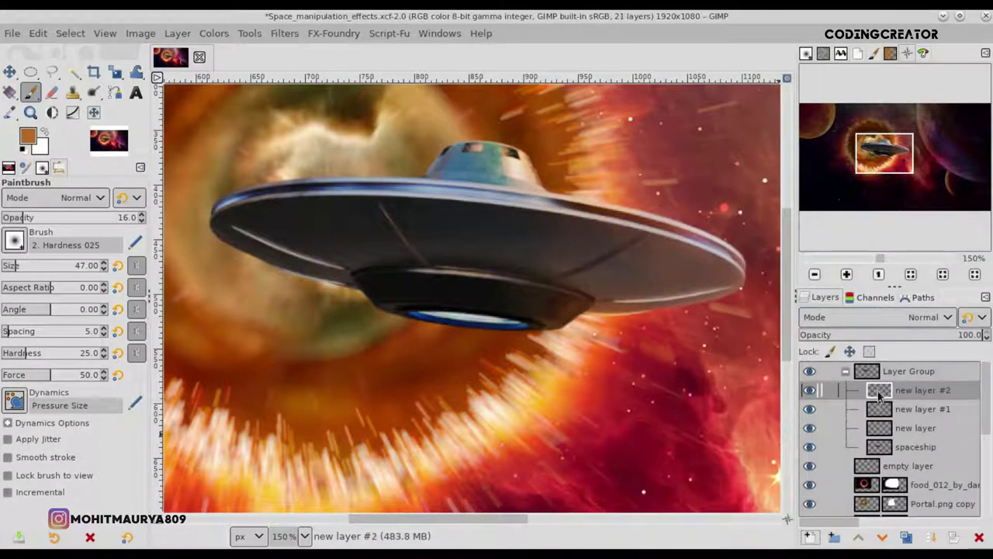
- Clip new layer #2 to its backdrop and shade the saucer's left underside with a 158 px brush
right_click(879, 394)
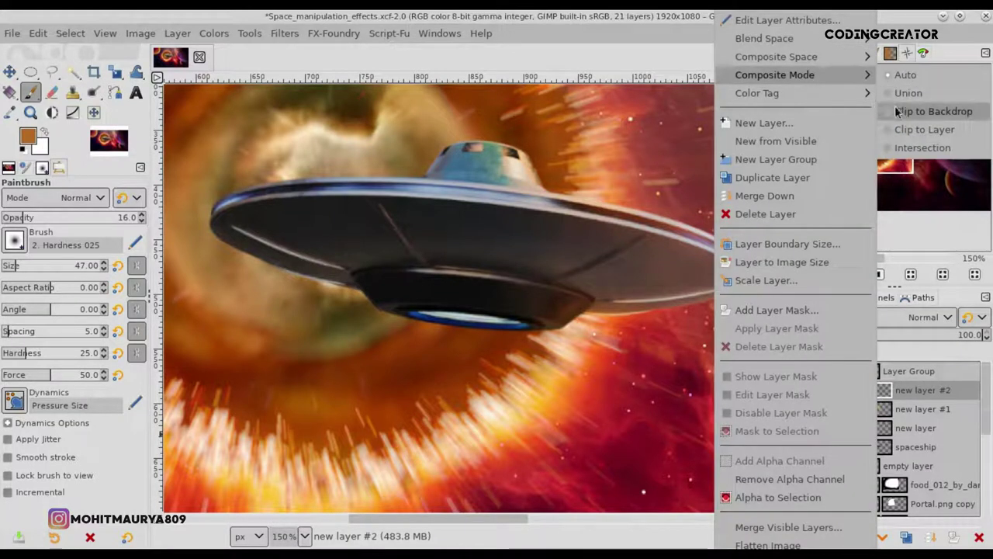
left_click(896, 111)
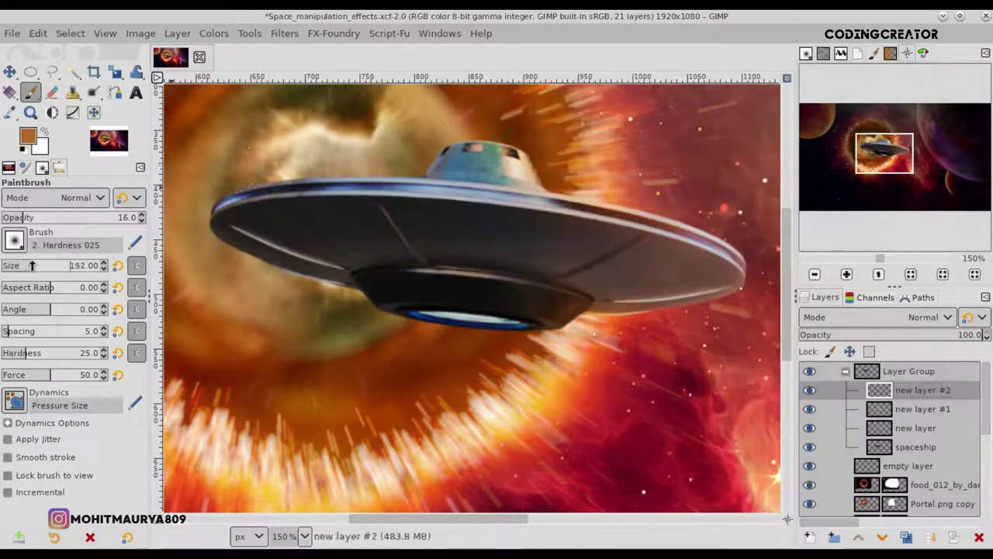
left_click_drag(32, 265, 34, 265)
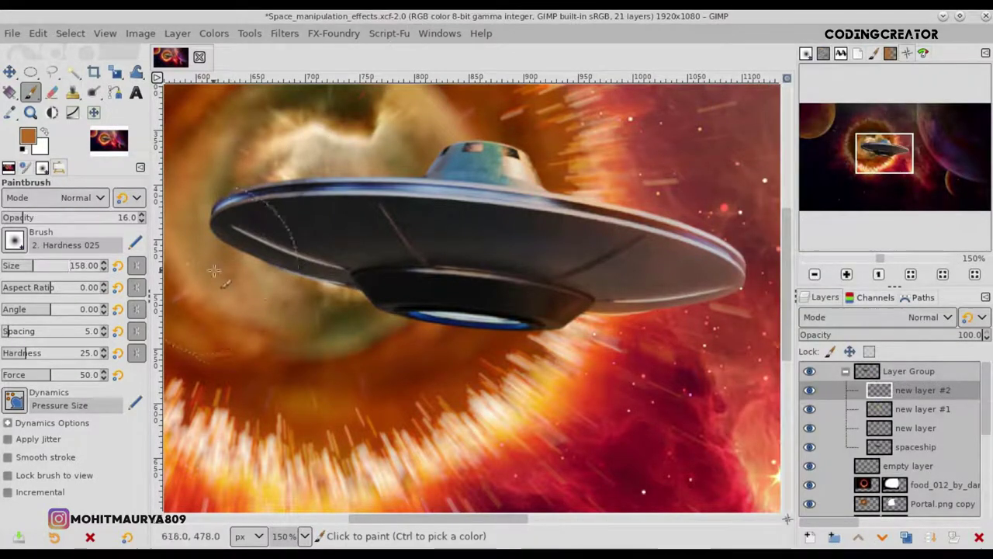
middle_click(254, 314)
key("1")
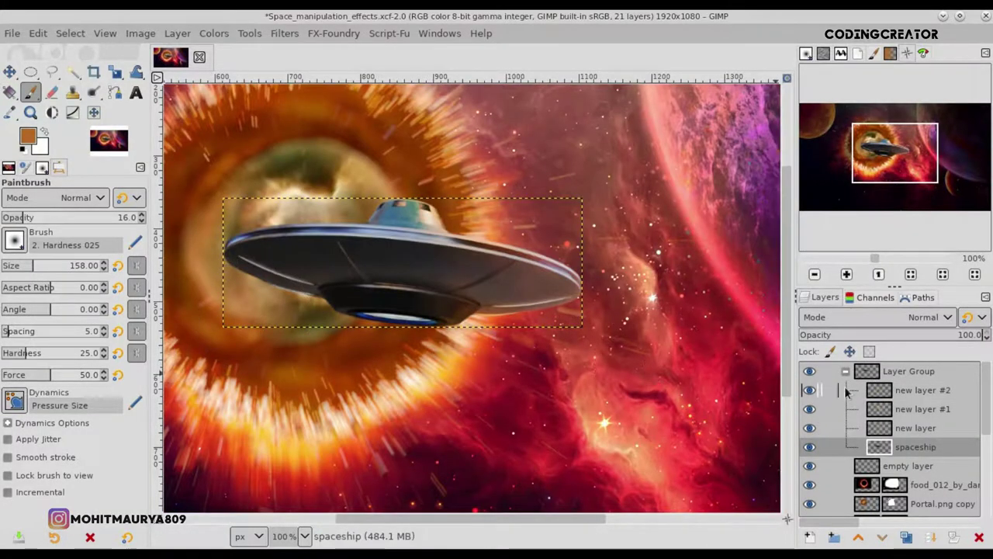
left_click(869, 399)
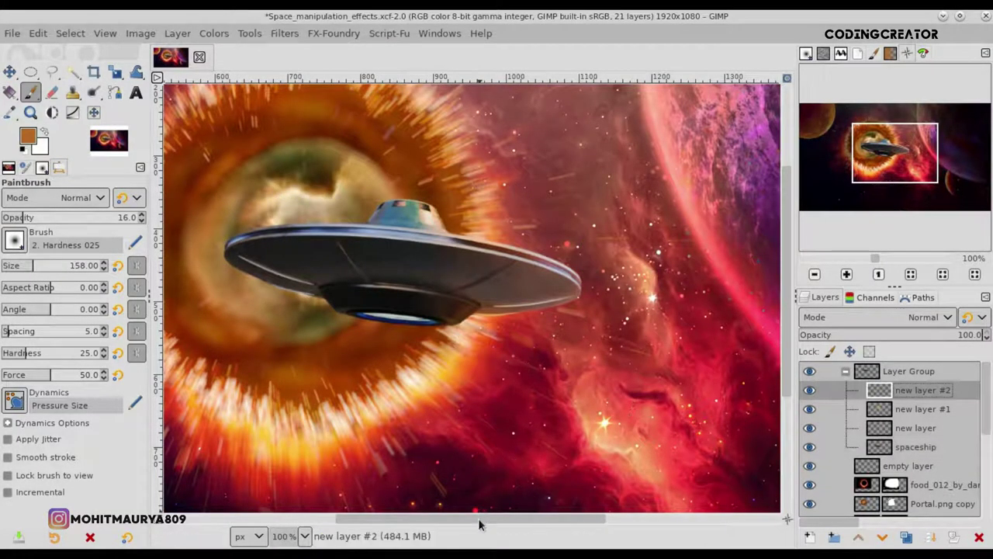
left_click_drag(477, 517, 422, 517)
scroll(383, 271, "up", 1)
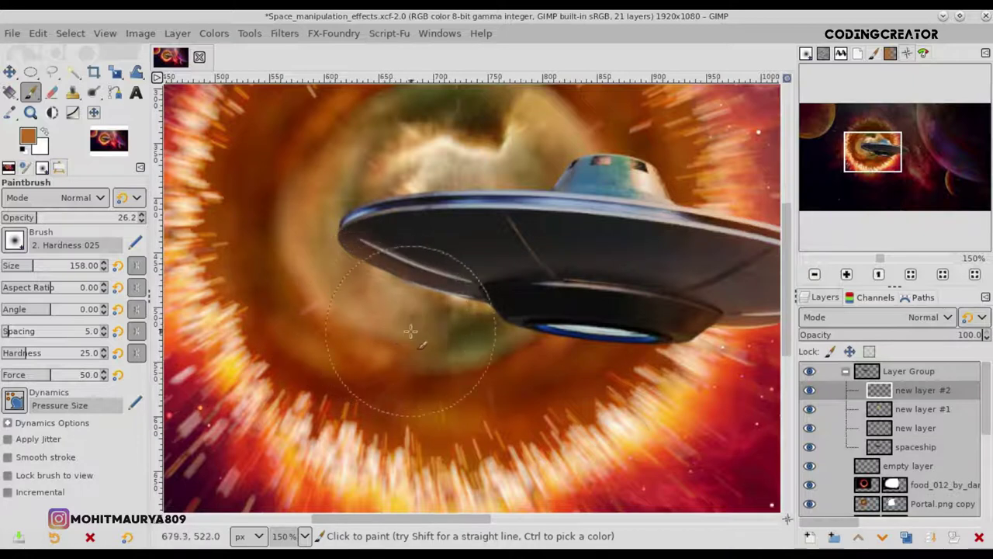
- Set new layer #2's blending mode to Overlay
left_click(844, 316)
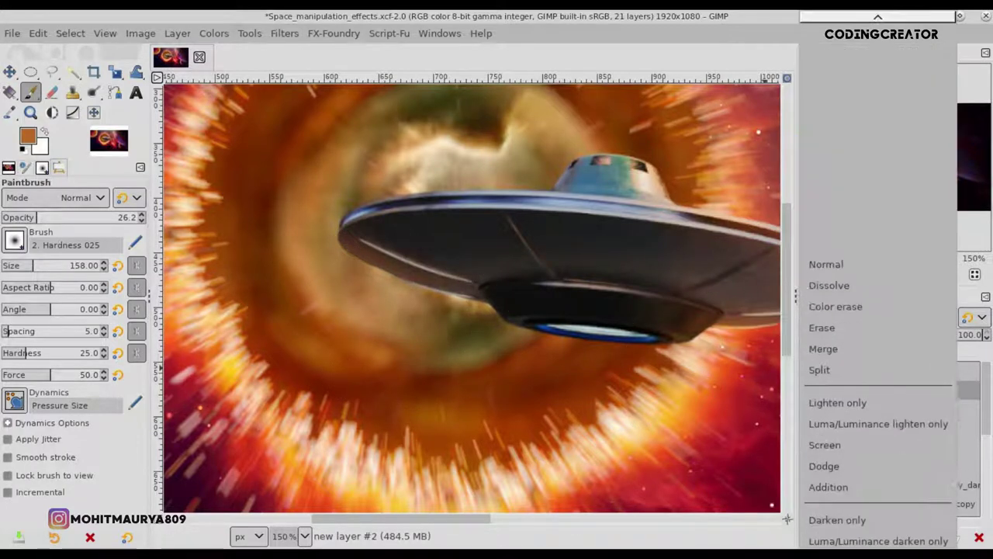
scroll(826, 428, "down", 2)
left_click(829, 449)
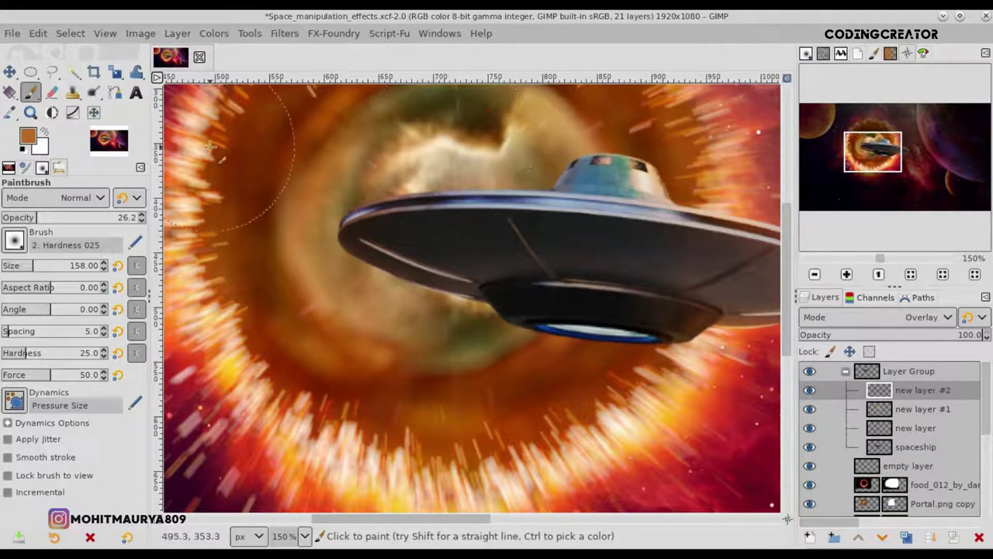
- Pick a light tan, raise opacity to 32.6, and brush a 213 px glow over the hull
left_click(27, 135)
left_click(864, 347)
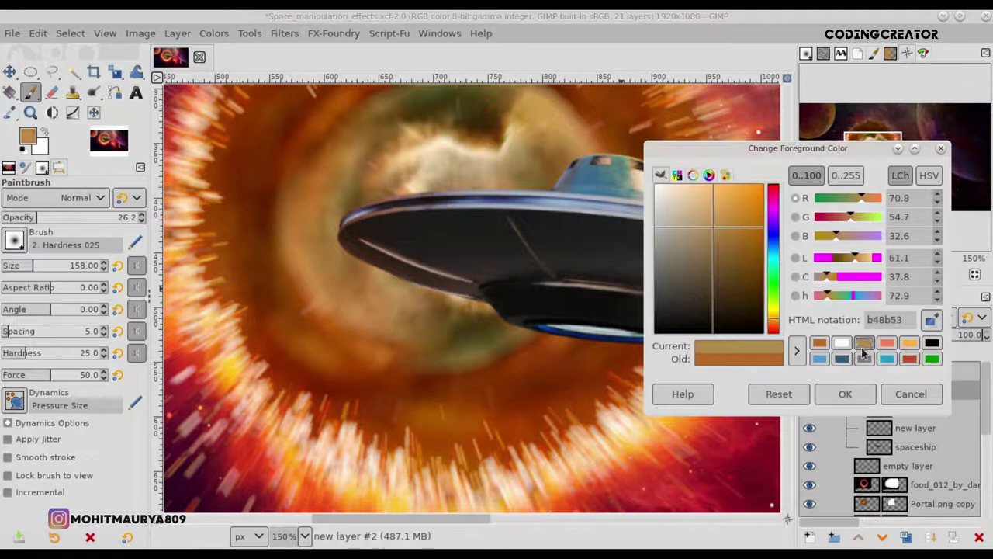
left_click(845, 394)
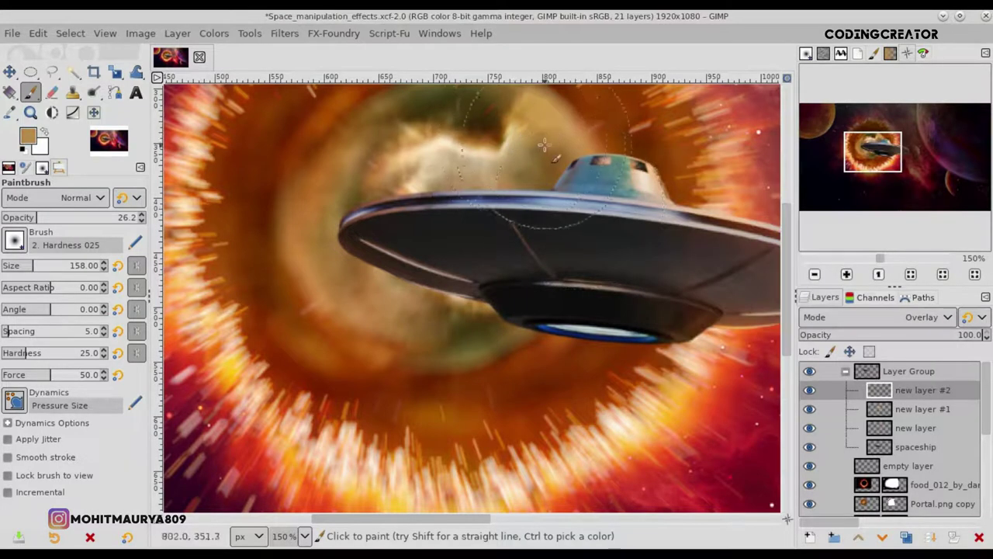
left_click_drag(65, 217, 88, 217)
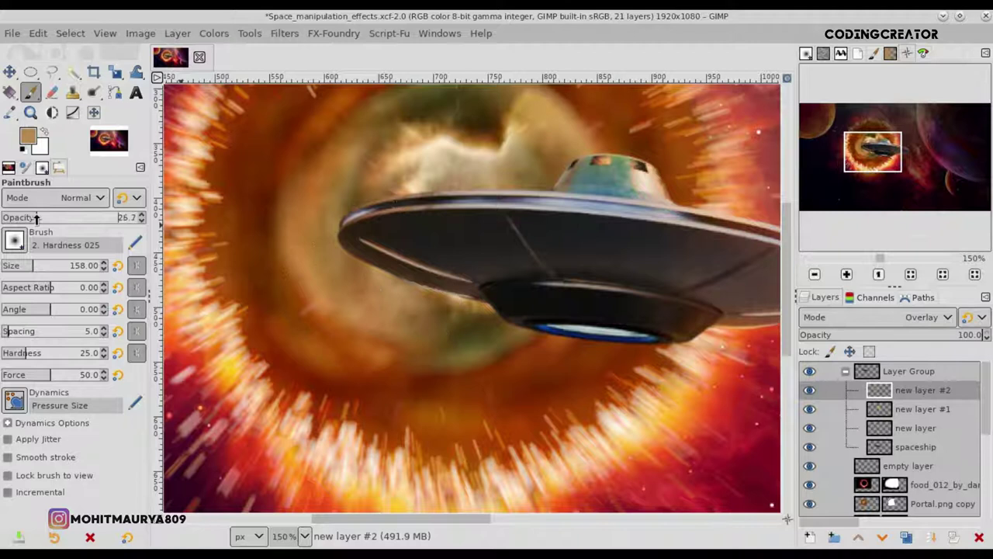
left_click_drag(44, 271, 37, 271)
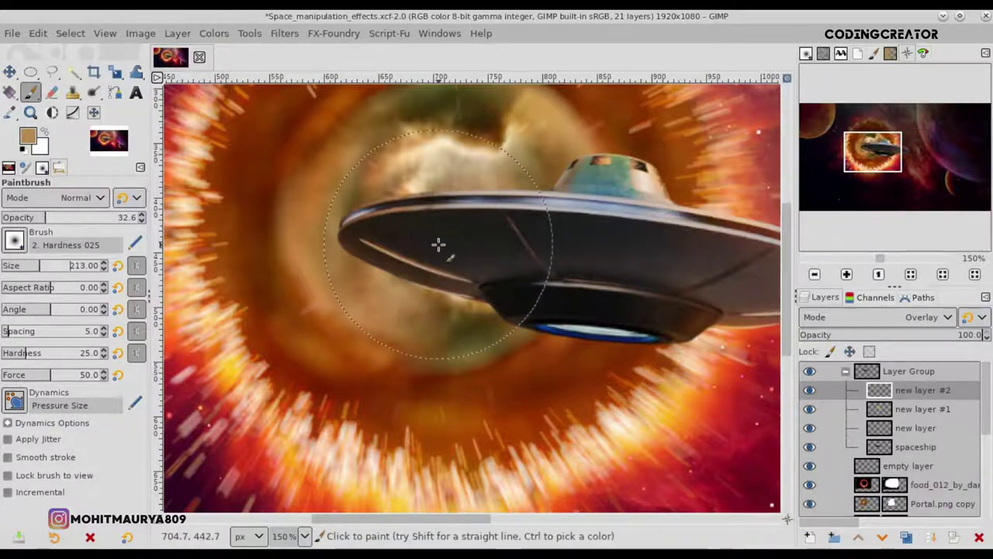
left_click_drag(404, 518, 434, 518)
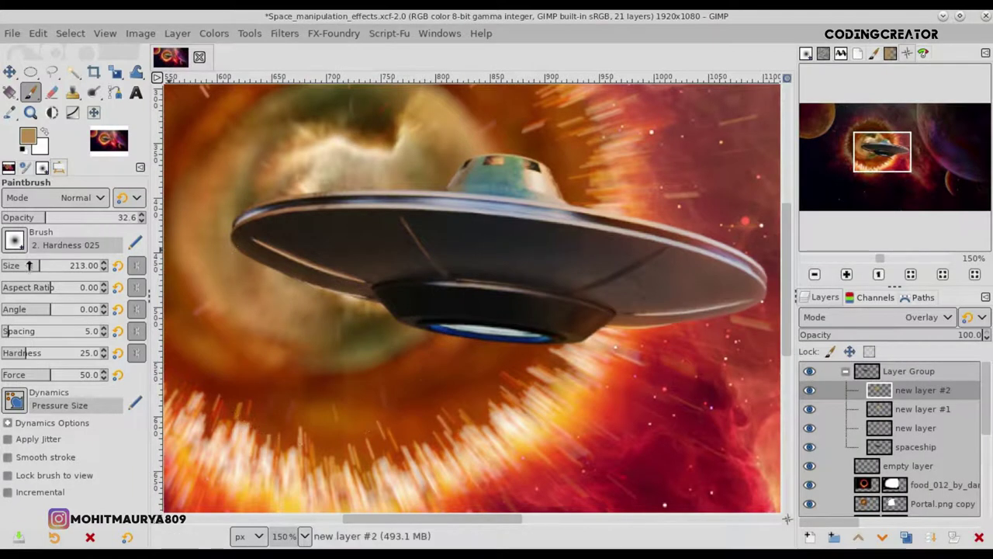
- Select the Screen-mode 'new layer' with salmon as paint colour, undoing a test dab
left_click(827, 433)
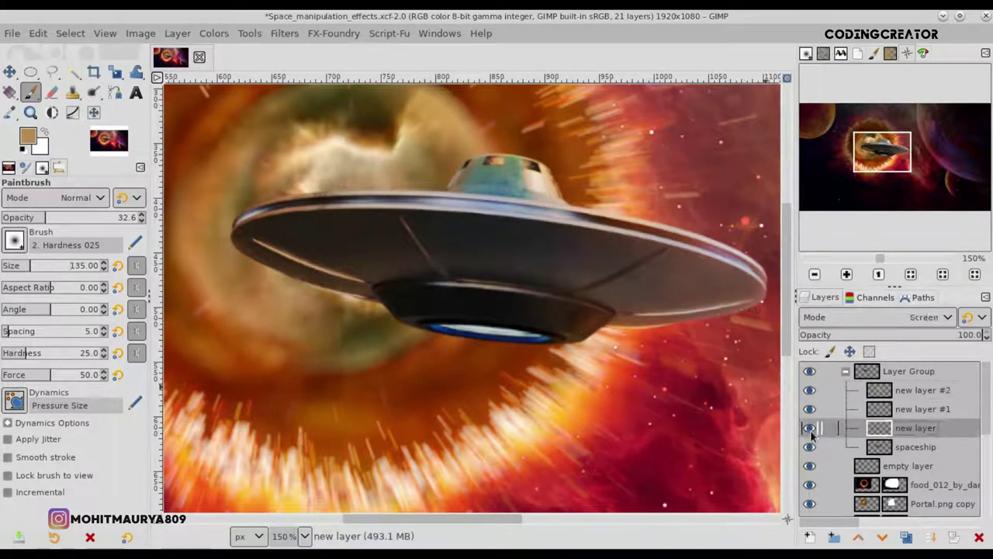
left_click(27, 140)
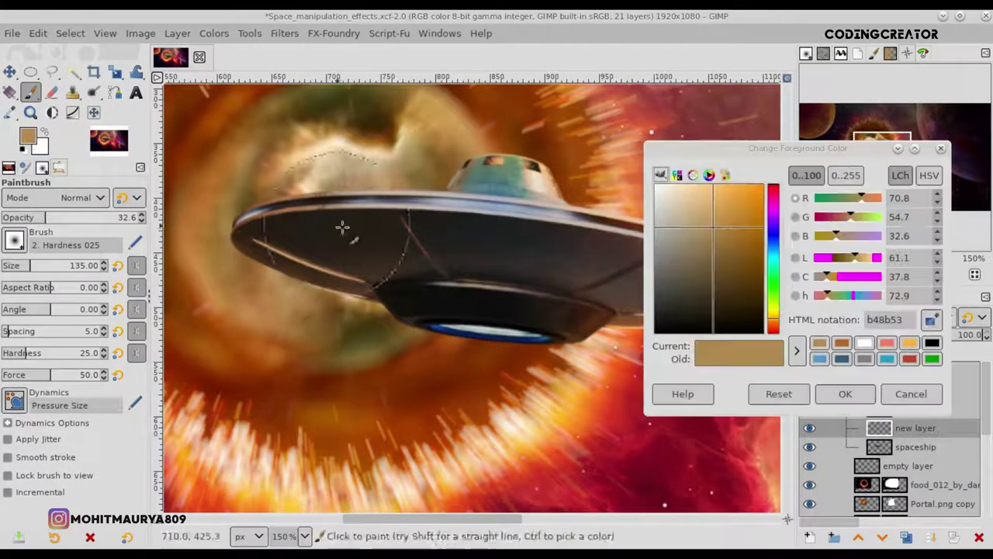
left_click(886, 346)
left_click(845, 394)
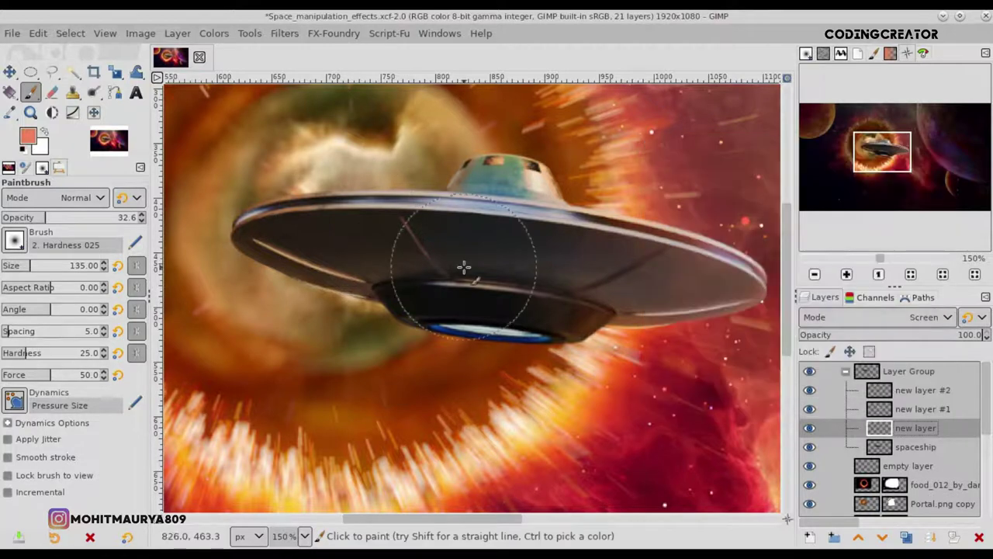
left_click(449, 237)
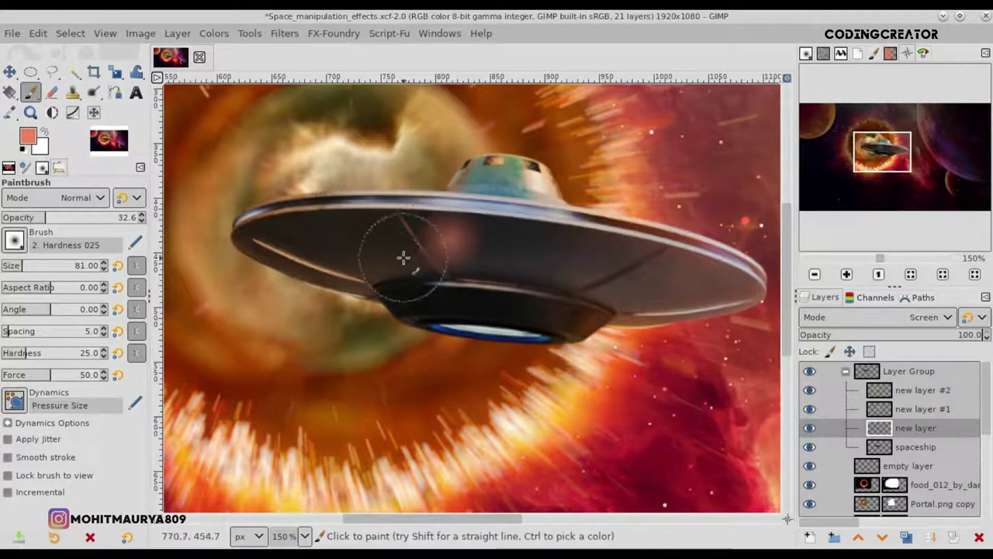
key("ctrl+z")
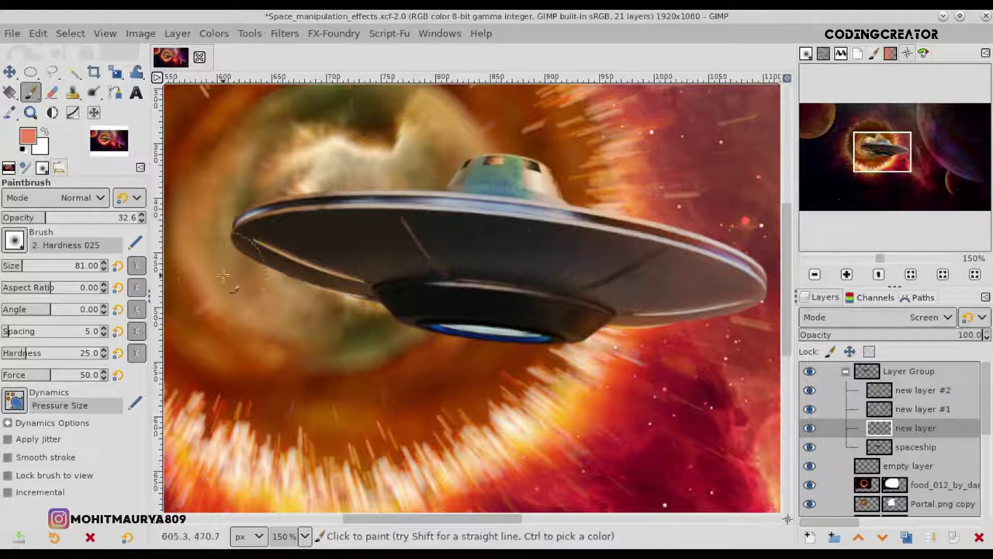
- Add new layer #3, clip it to the backdrop, and move it below new layer
left_click(810, 537)
left_click(886, 525)
right_click(880, 425)
mouse_move(774, 74)
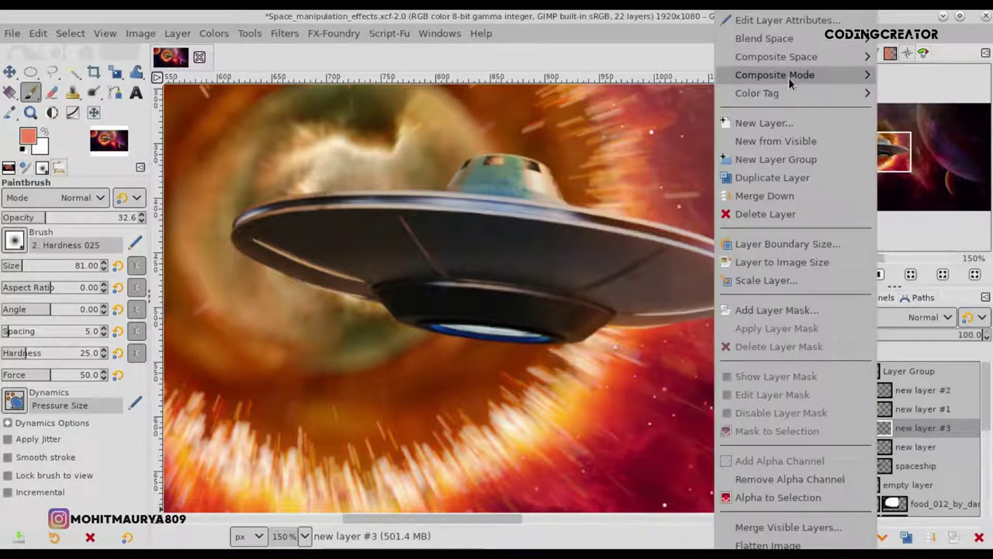
left_click(933, 111)
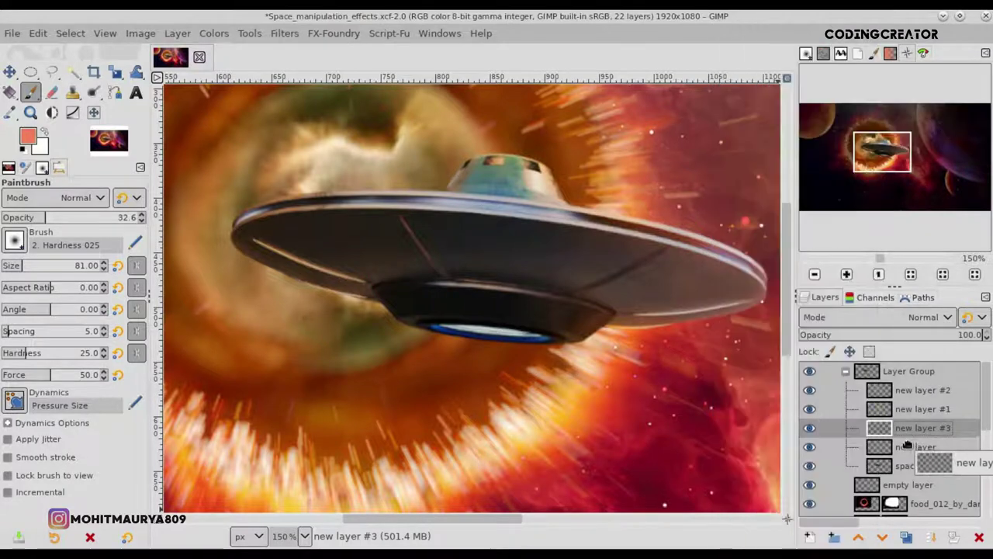
left_click_drag(922, 428, 896, 450)
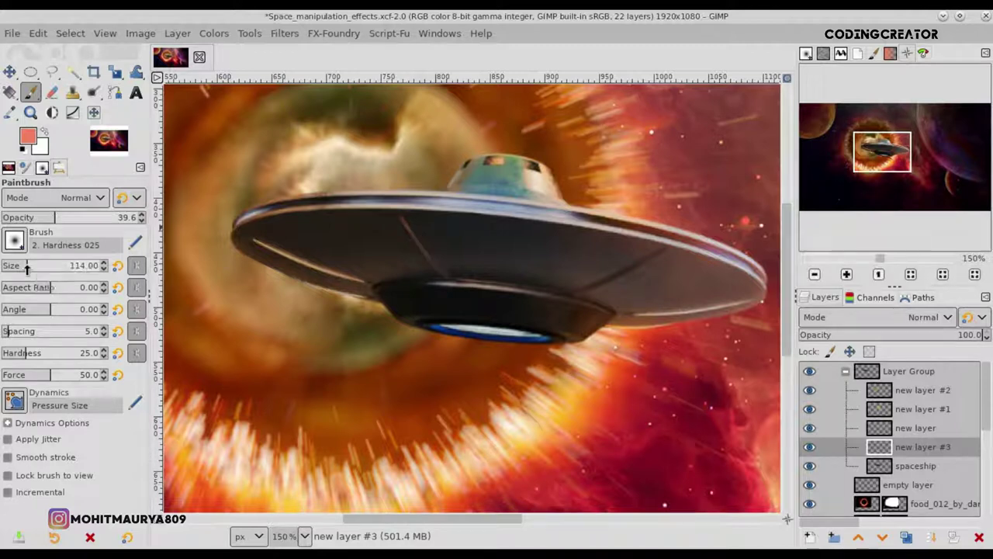
- Erase the reddish hull glow with a 141 px eraser and drop layer #3 to 21.3 opacity
left_click_drag(27, 268, 32, 268)
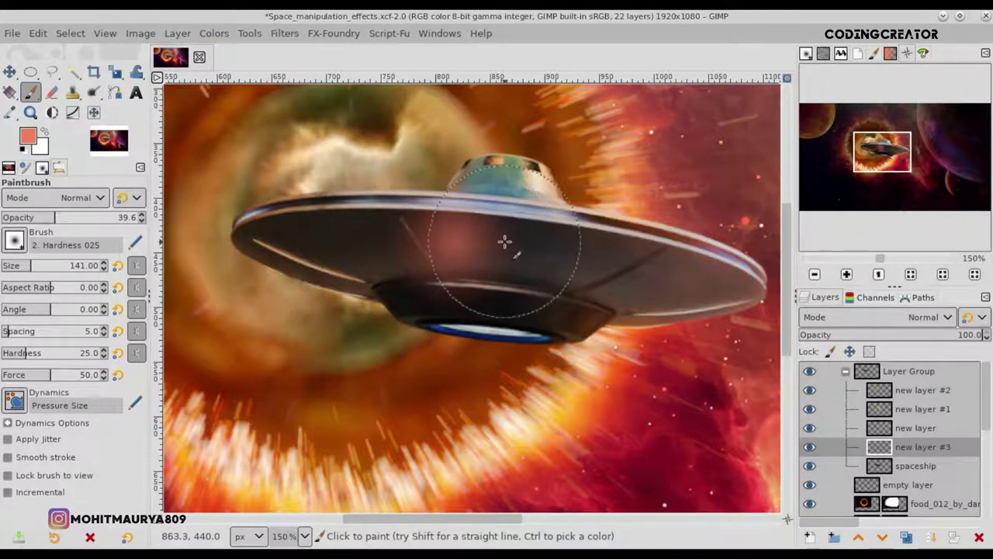
left_click(51, 92)
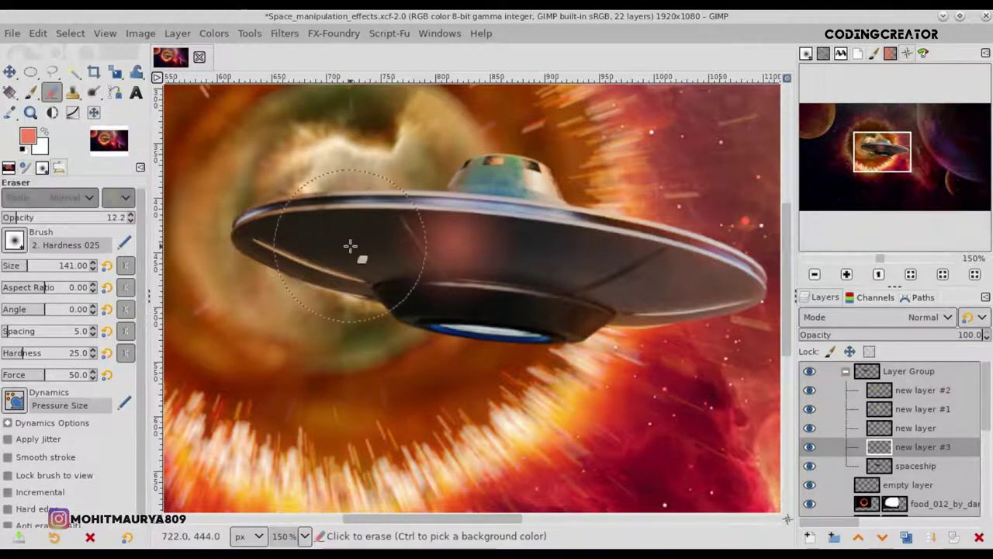
left_click_drag(364, 223, 481, 241)
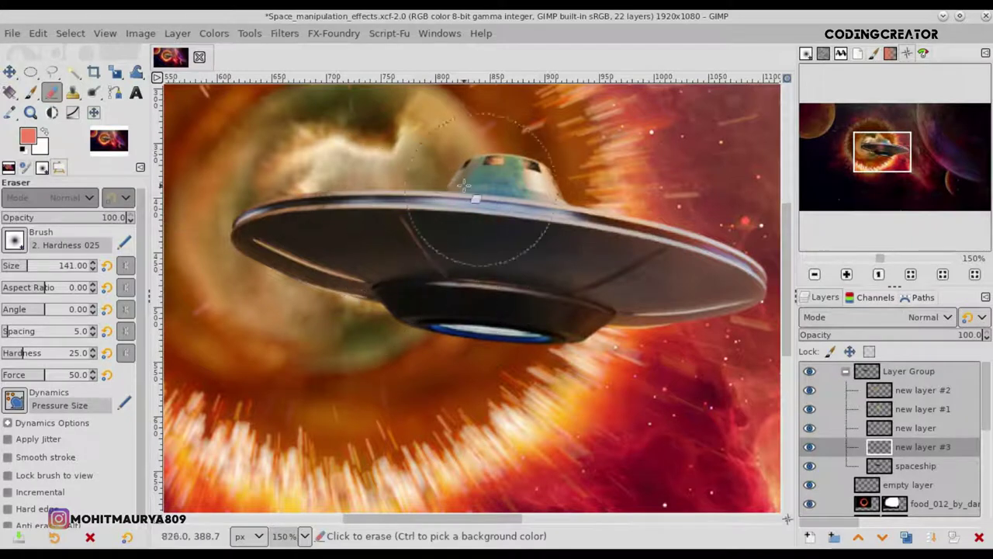
left_click(31, 92)
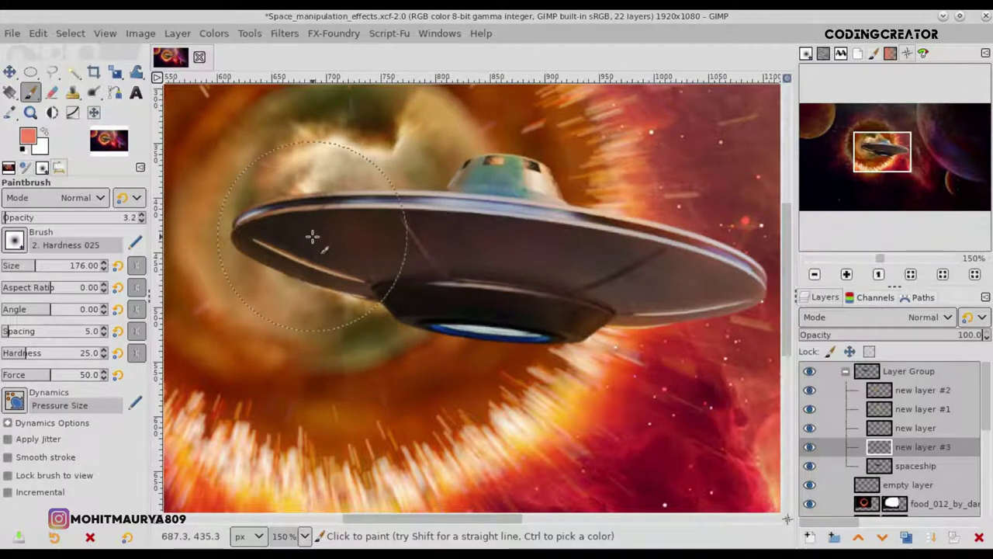
left_click(886, 337)
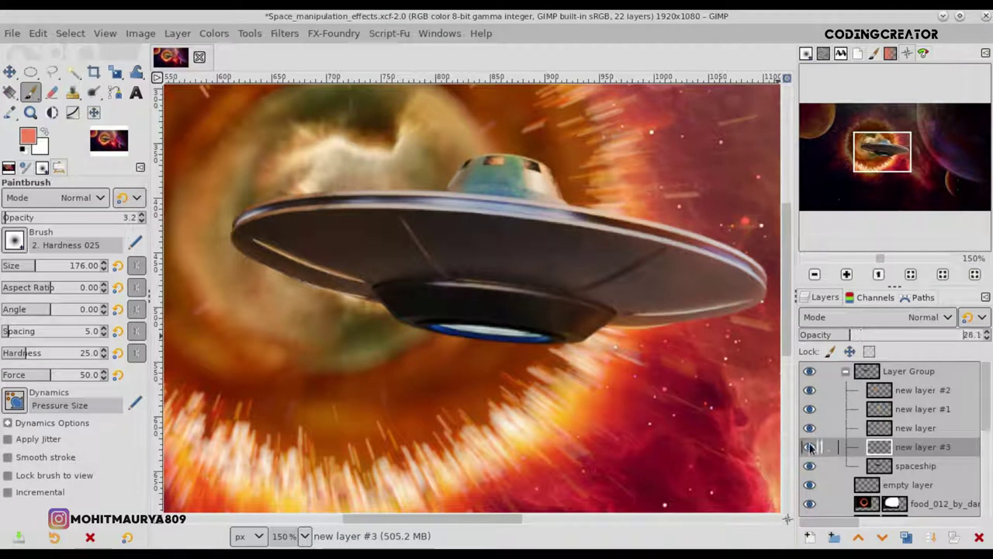
left_click_drag(851, 347, 838, 340)
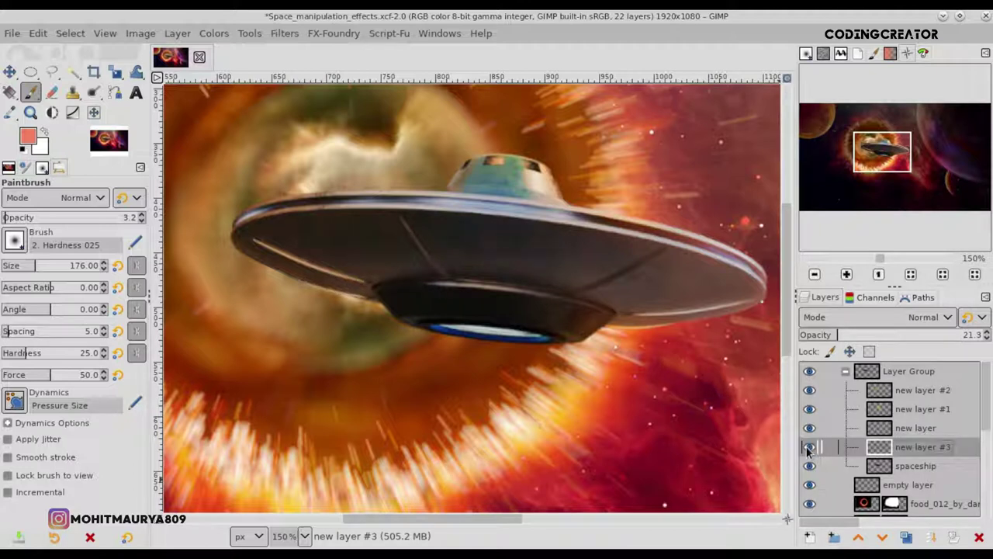
- Select new layer #3 inside the spaceship's layer group
left_click(10, 72)
scroll(463, 251, "down", 5)
scroll(463, 251, "up", 1)
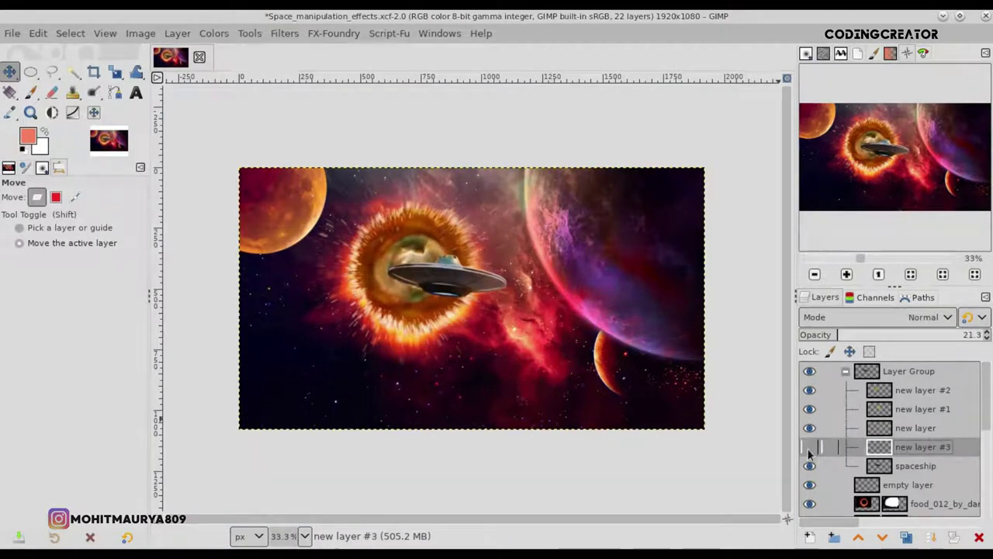
left_click(859, 371)
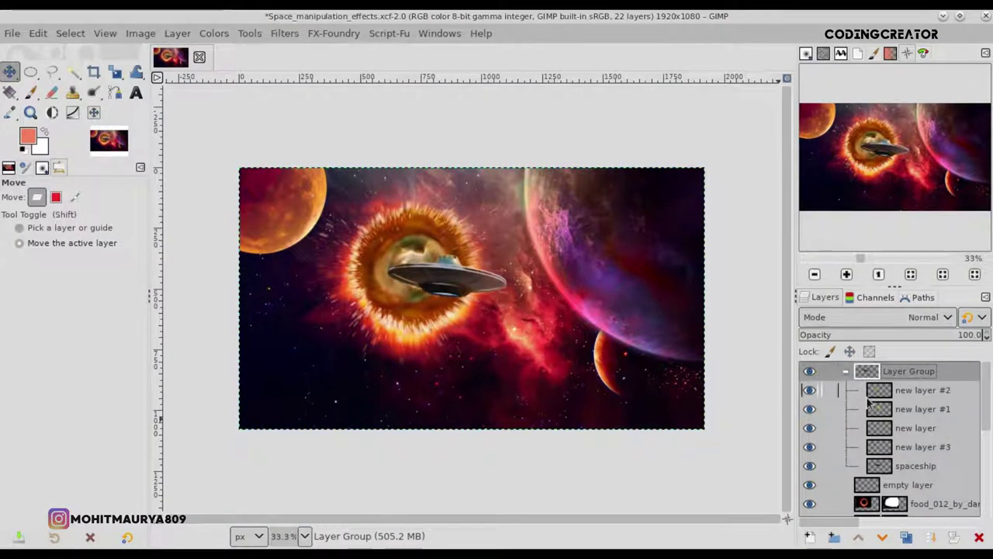
left_click(900, 447)
- Add new layer #4 above layer #3 and clip it to the backdrop
left_click(809, 537)
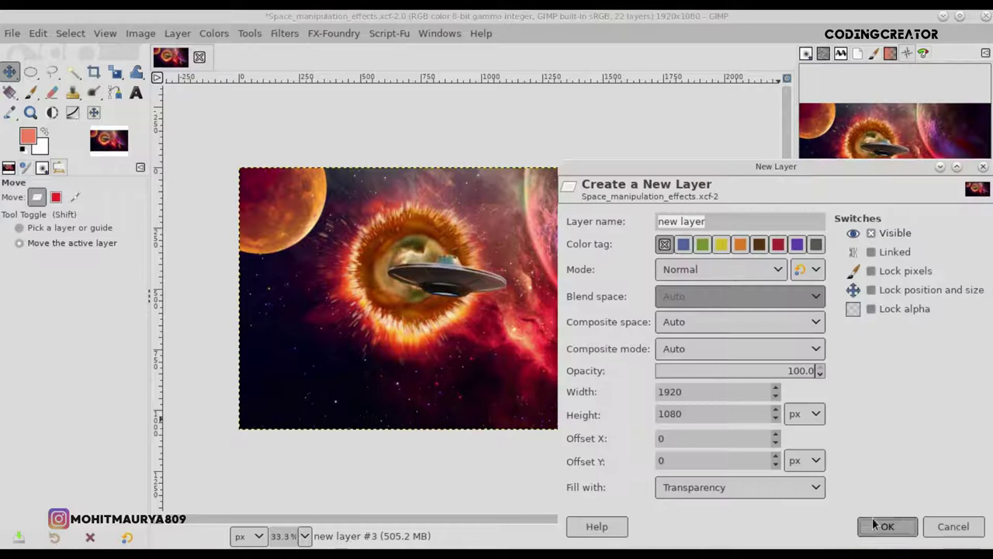
left_click(875, 525)
right_click(882, 450)
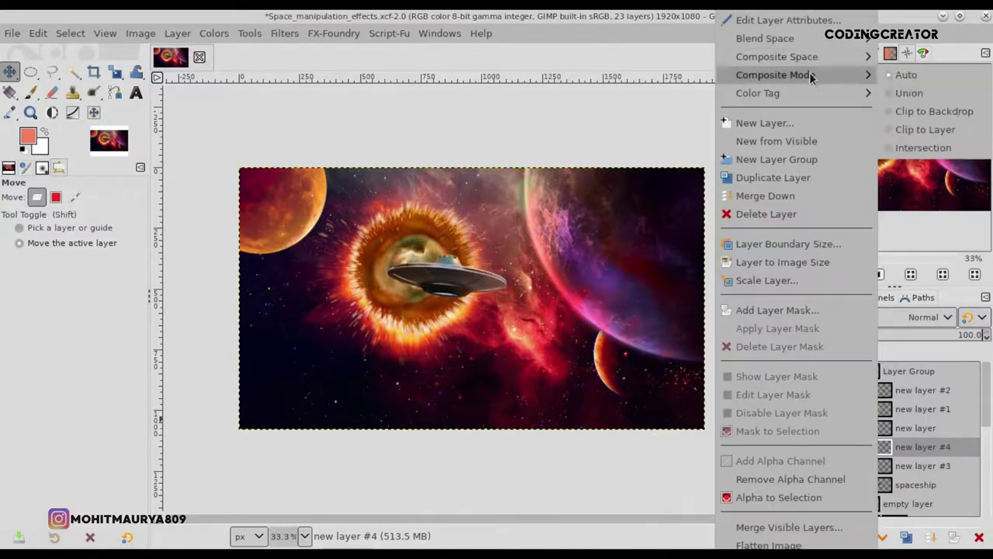
left_click(933, 111)
scroll(475, 250, "up", 2)
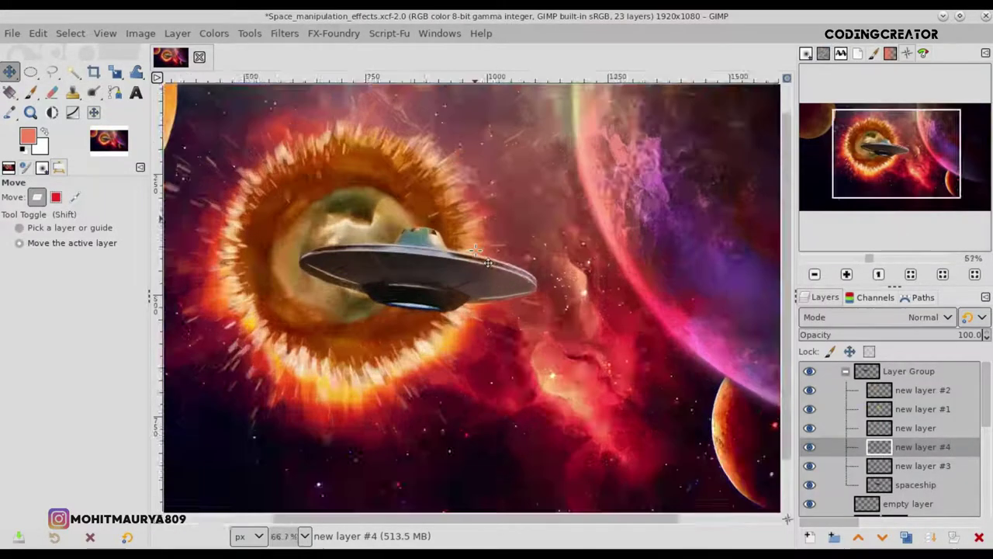
scroll(465, 250, "up", 2)
scroll(454, 519, "left", 2)
scroll(455, 518, "left", 2)
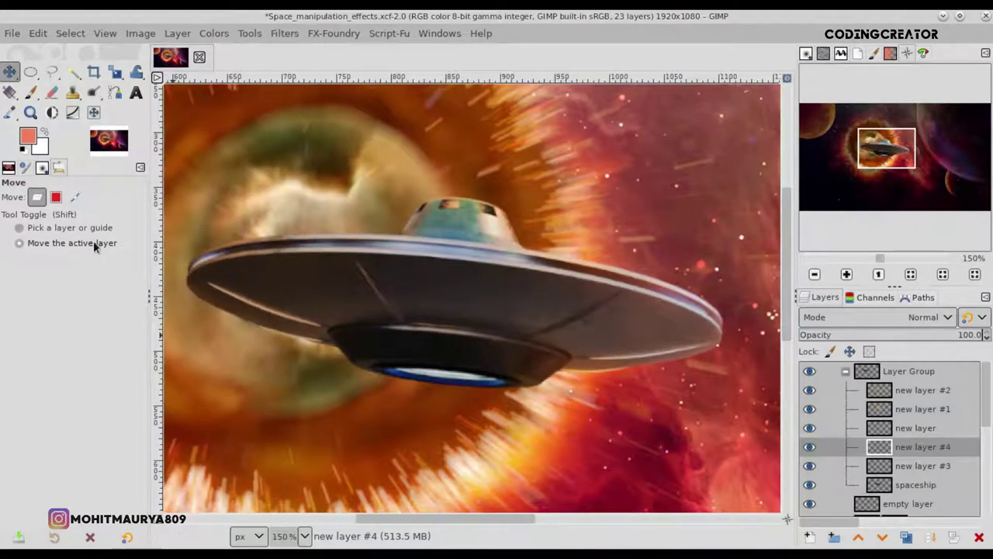
- Paint a first faint highlight on the saucer's top rim with a 104 px brush, then set layer #4 to Overlay
left_click(28, 92)
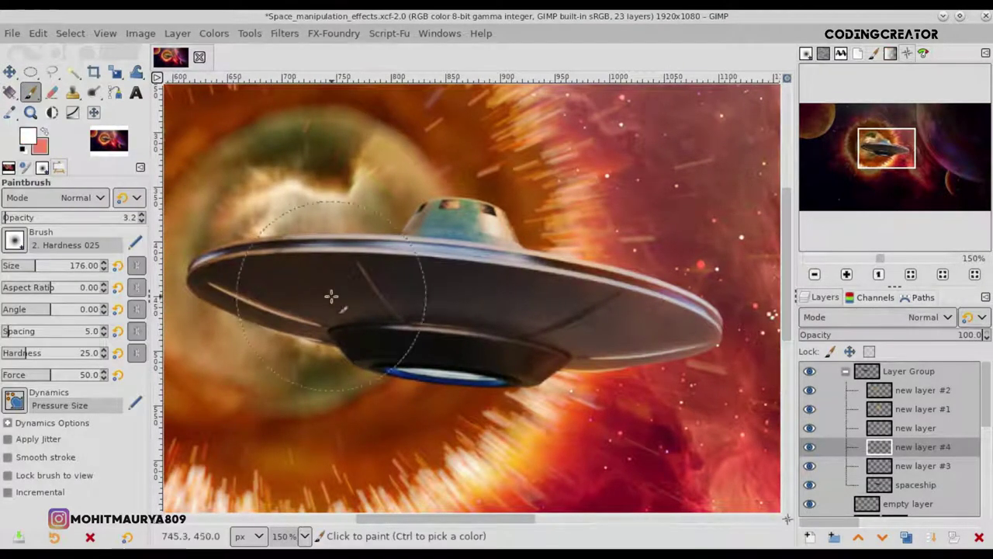
key("bracketleft")
key("bracketleft")
key("bracketleft")
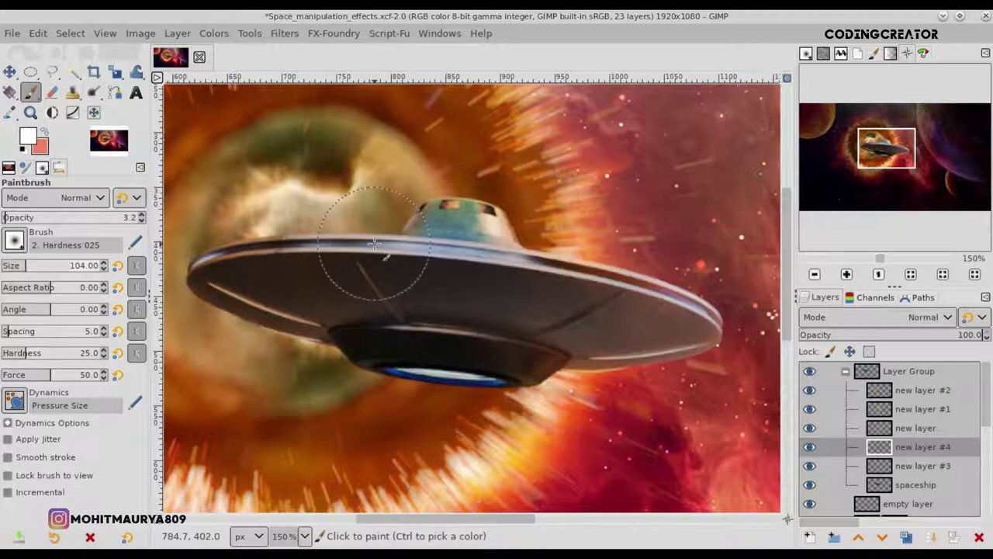
left_click_drag(374, 243, 440, 243)
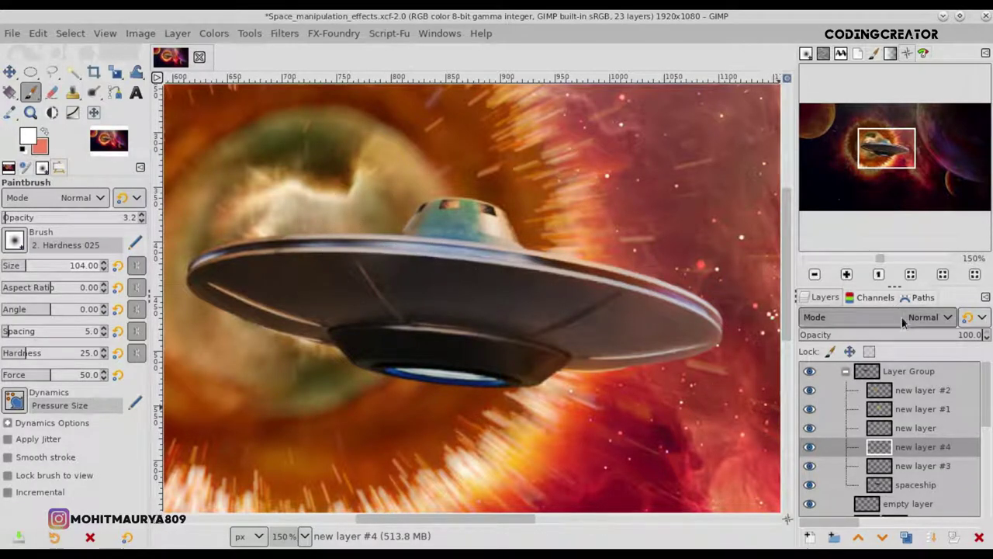
left_click(907, 321)
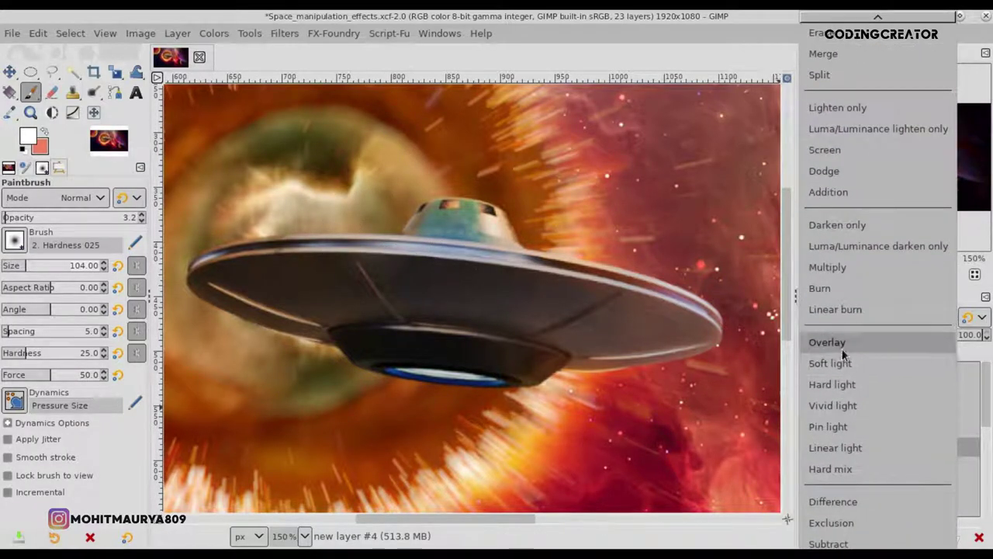
left_click(829, 344)
- Paint faint highlights along the saucer's left, top and right rim and its underside
mouse_move(436, 245)
left_mouse_down()
mouse_move(681, 291)
mouse_move(721, 318)
mouse_move(665, 288)
left_mouse_up()
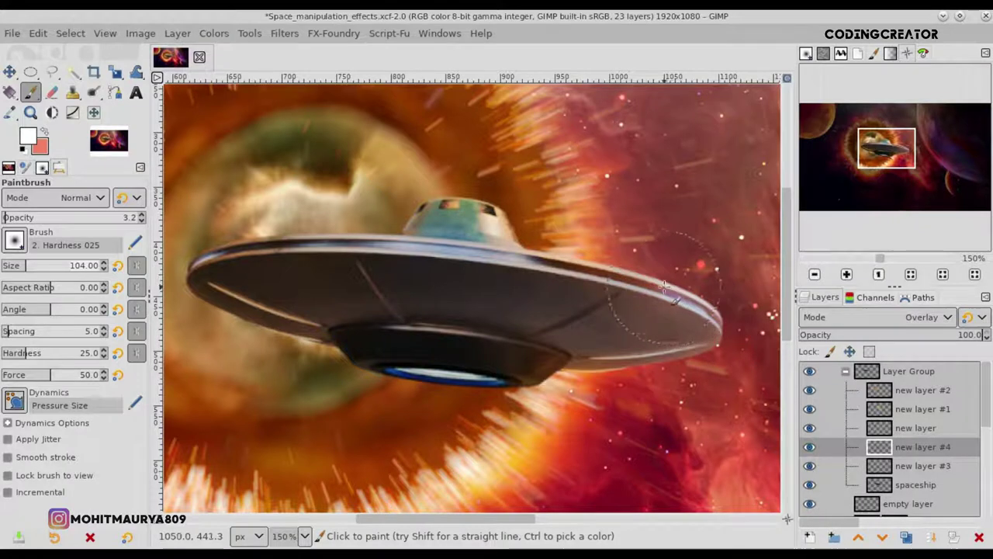
left_click_drag(345, 232, 228, 236)
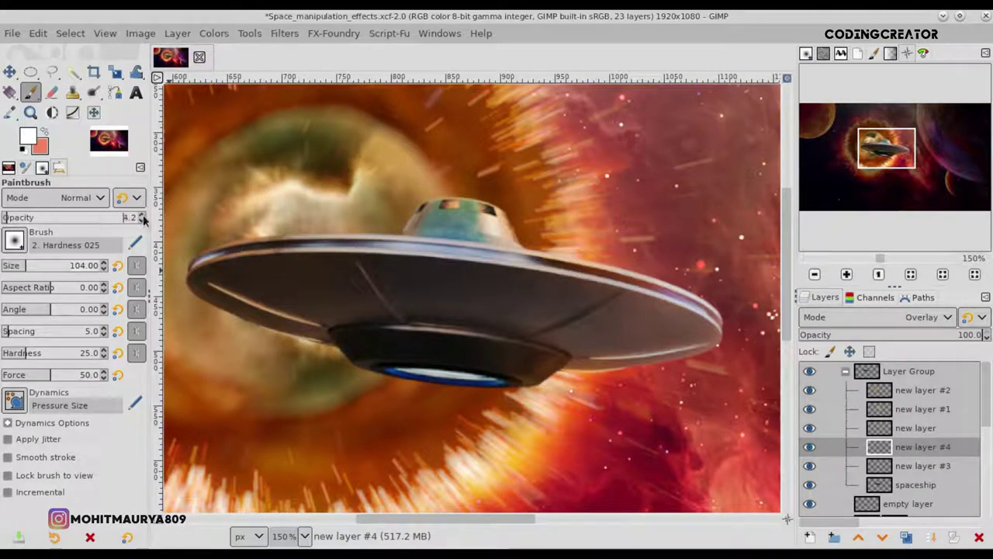
scroll(143, 218, "up", 7)
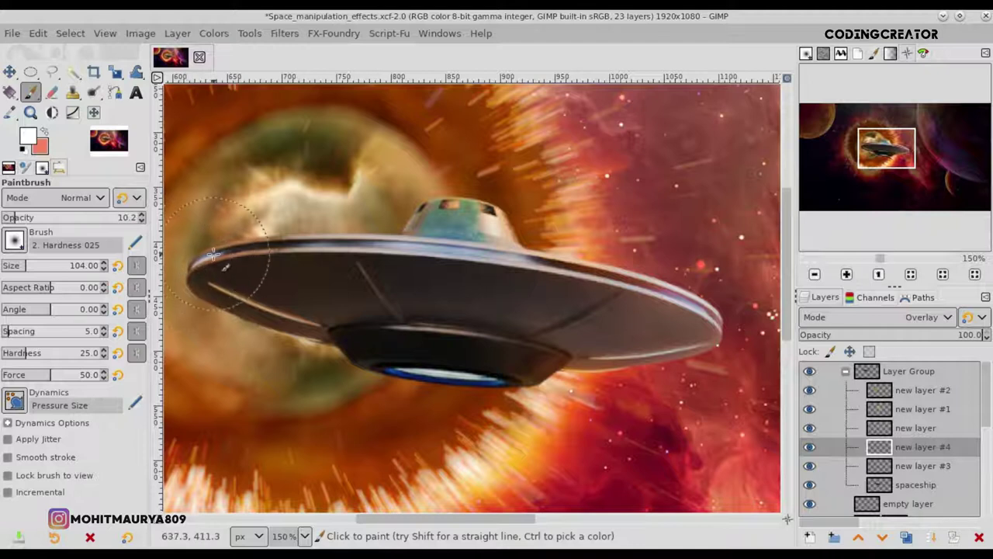
left_click_drag(220, 247, 491, 248)
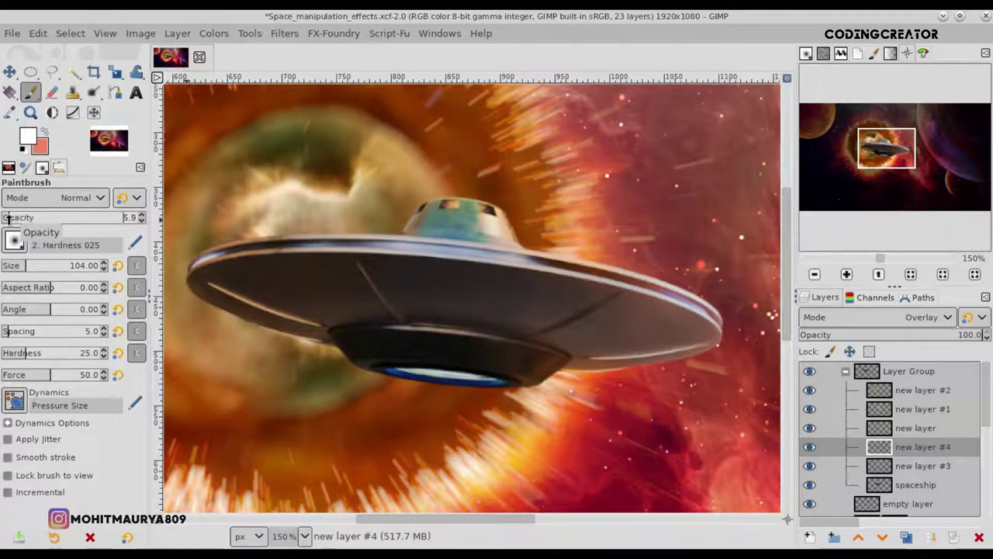
left_click_drag(225, 268, 272, 287)
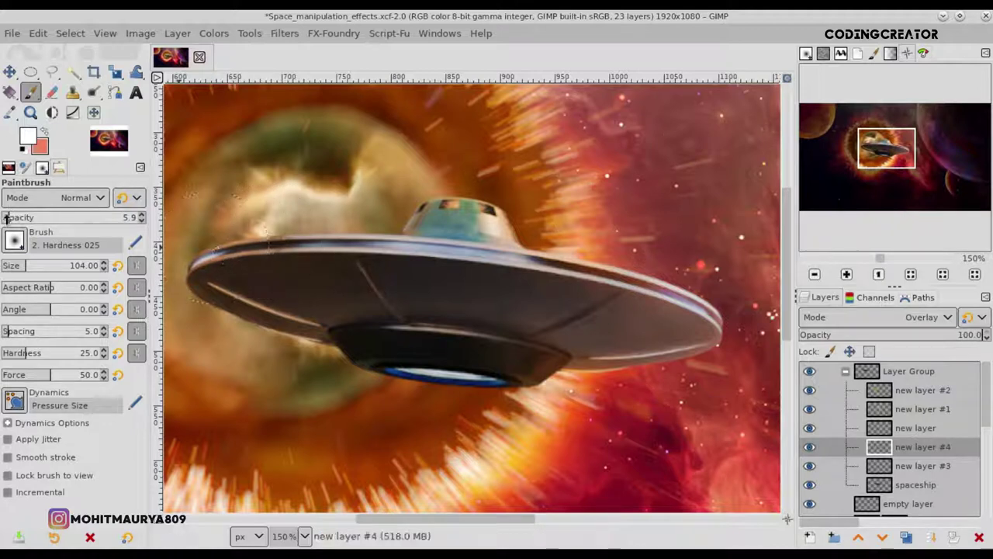
mouse_move(303, 250)
left_mouse_down()
mouse_move(448, 248)
mouse_move(425, 250)
mouse_move(532, 262)
mouse_move(496, 264)
mouse_move(599, 258)
mouse_move(722, 301)
mouse_move(713, 294)
mouse_move(716, 338)
left_mouse_up()
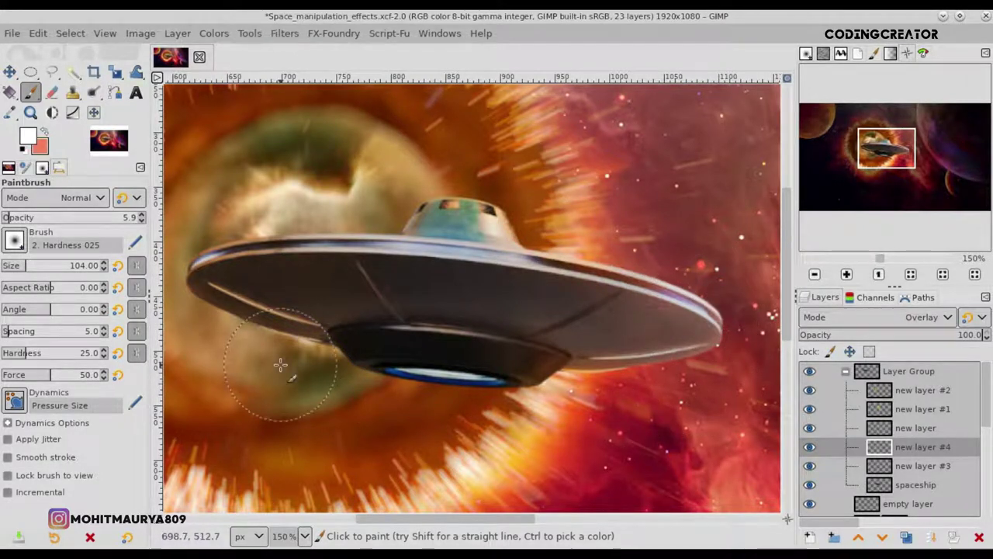
mouse_move(280, 387)
left_mouse_down()
mouse_move(478, 403)
mouse_move(405, 387)
mouse_move(479, 392)
mouse_move(415, 370)
mouse_move(459, 404)
left_mouse_up()
- Toggle layer #4 to compare, then add faint light up toward the saucer's dome
left_click(809, 446)
left_click(809, 446)
left_click(809, 446)
left_click(809, 446)
mouse_move(509, 271)
left_mouse_down()
mouse_move(444, 205)
mouse_move(489, 210)
mouse_move(479, 198)
mouse_move(523, 199)
mouse_move(435, 172)
left_mouse_up()
left_click(10, 72)
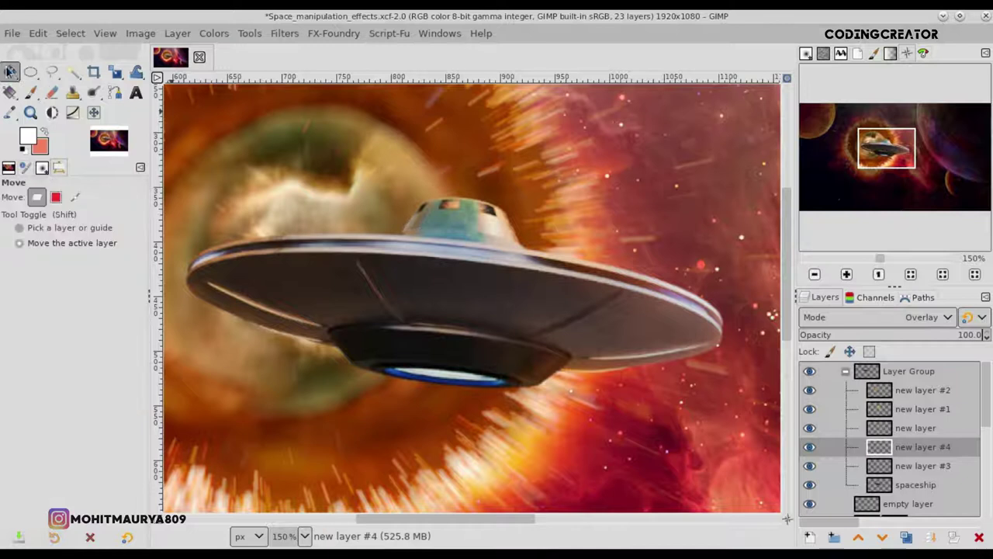
scroll(483, 326, "down", 4)
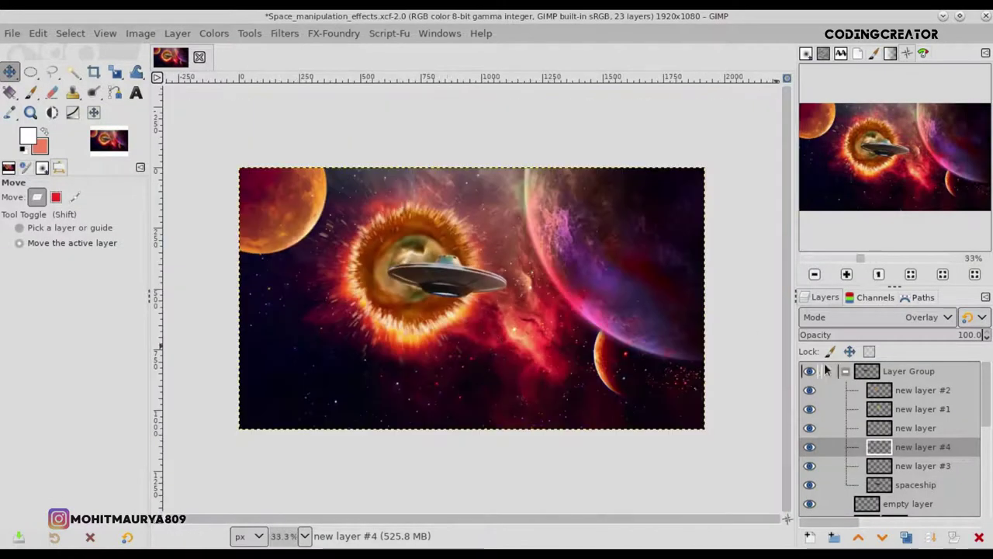
- Add new layer #5 above the spaceship, clipped to the backdrop, in Overlay mode
left_click(862, 379)
left_click(889, 485)
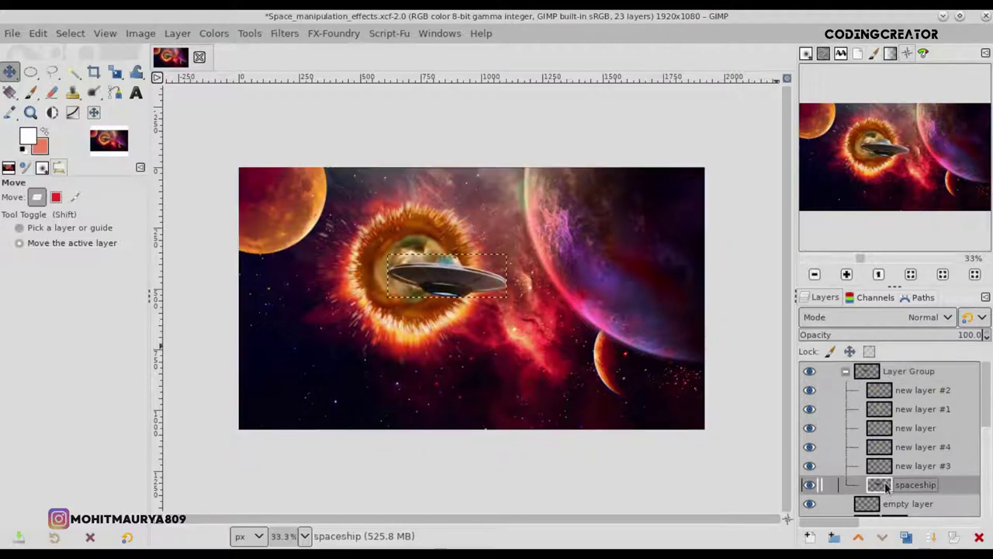
left_click(811, 536)
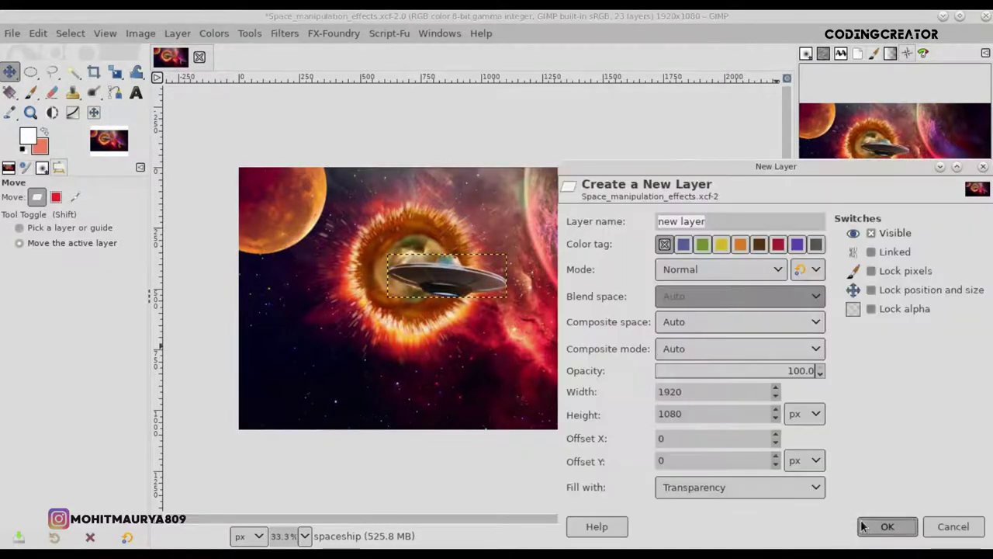
left_click(882, 526)
right_click(885, 485)
mouse_move(777, 75)
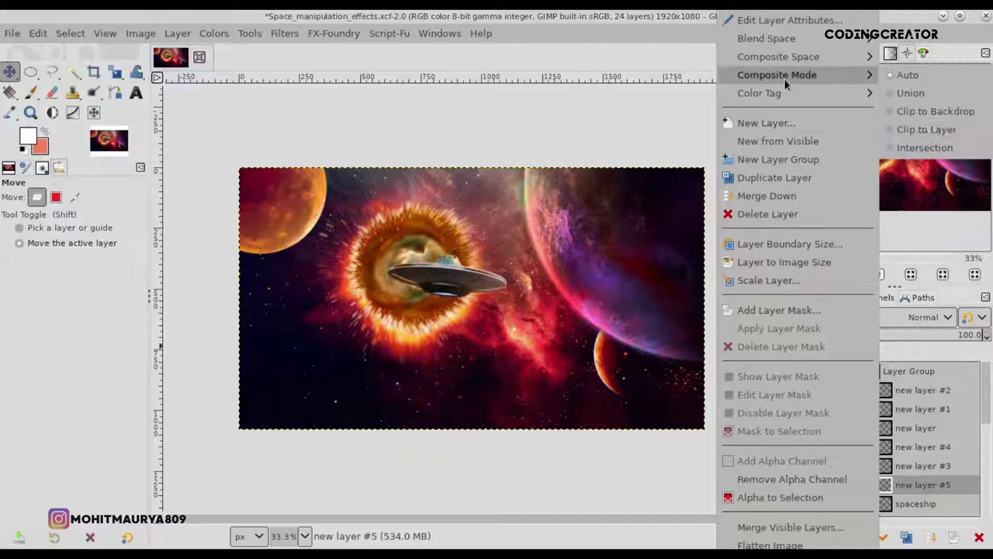
left_click(942, 117)
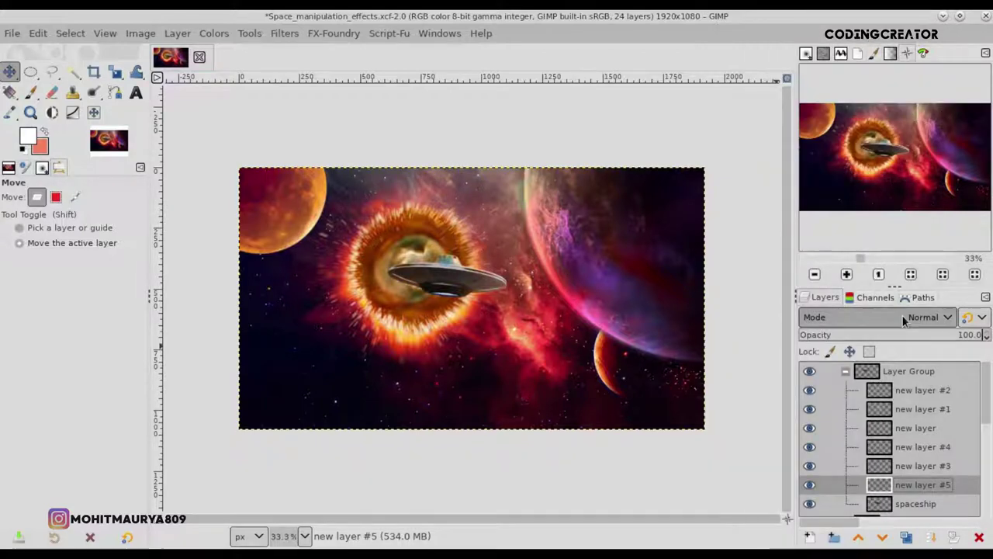
left_click(924, 317)
left_click(830, 460)
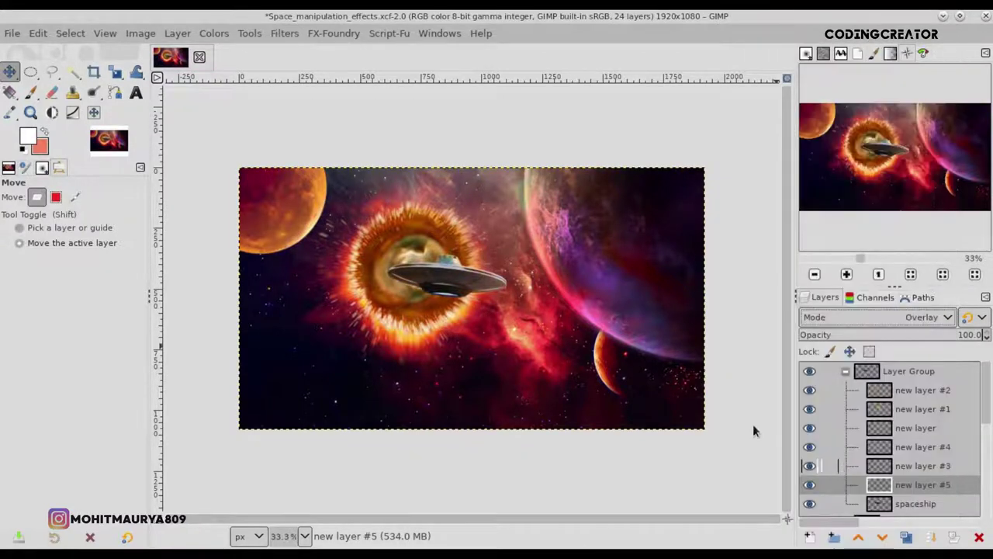
- Set the foreground colour to grey 808080 and fill layer #5 with it
left_click(32, 137)
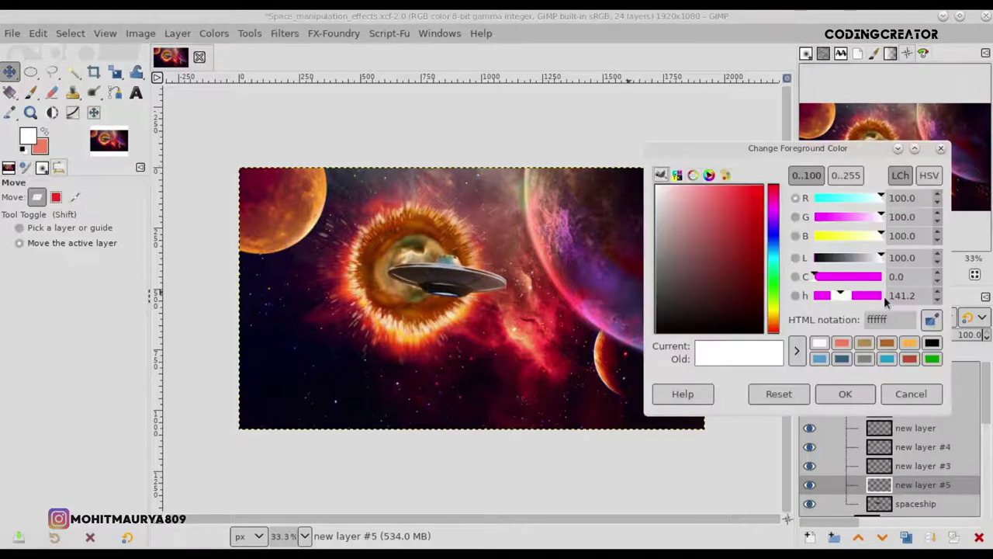
left_click(864, 359)
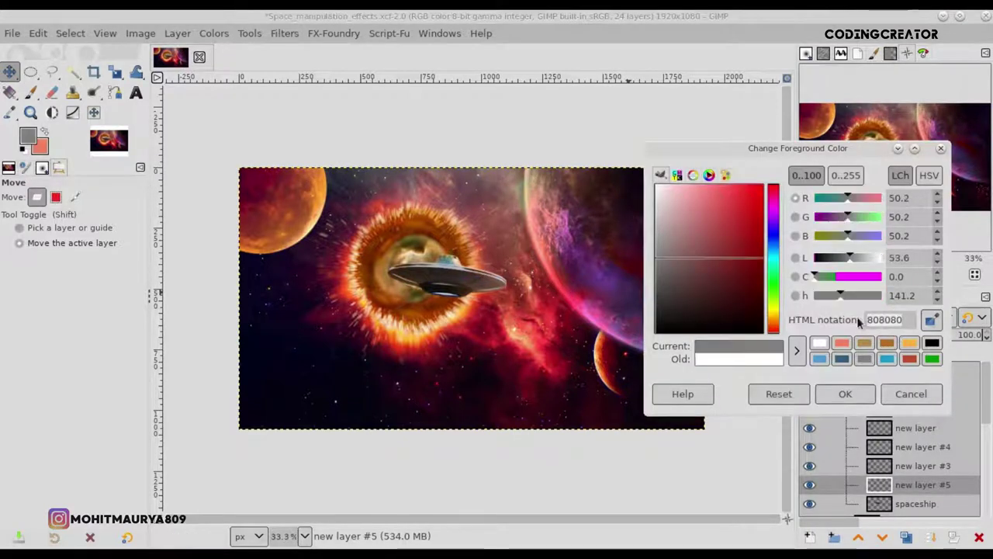
left_click(845, 394)
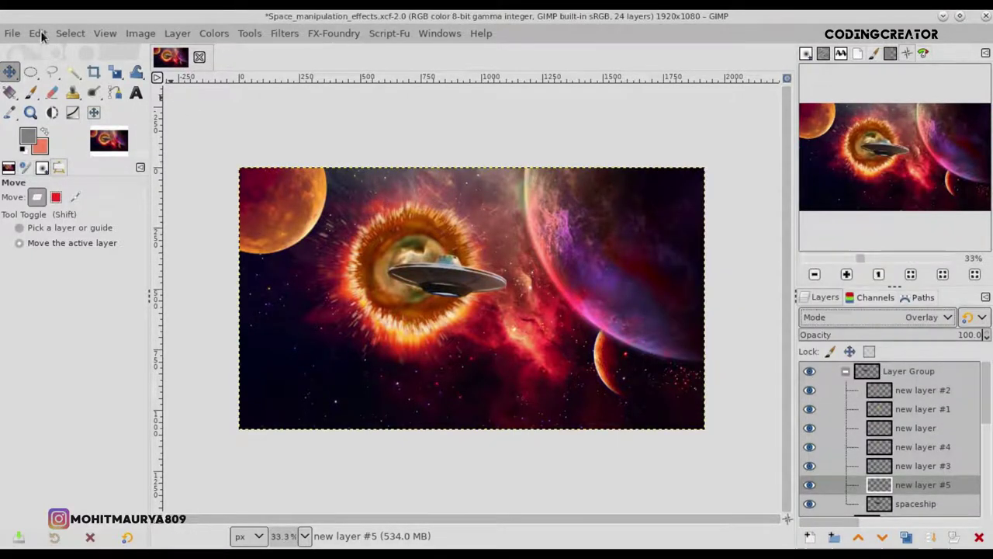
left_click(39, 34)
left_click(77, 333)
key("1")
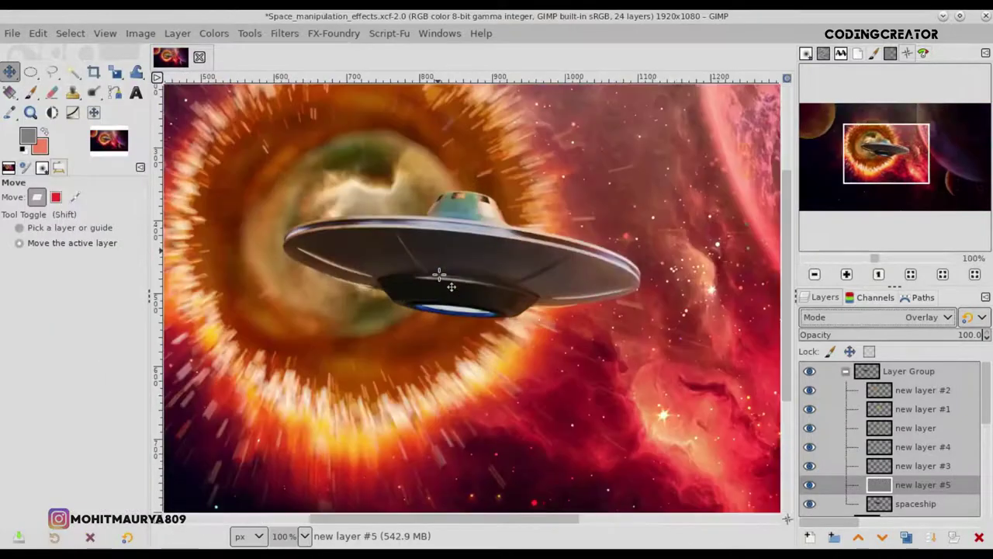
scroll(440, 275, "up", 1)
- Burn darker shading across the saucer's top with the Dodge/Burn tool at size 59
left_click(93, 93)
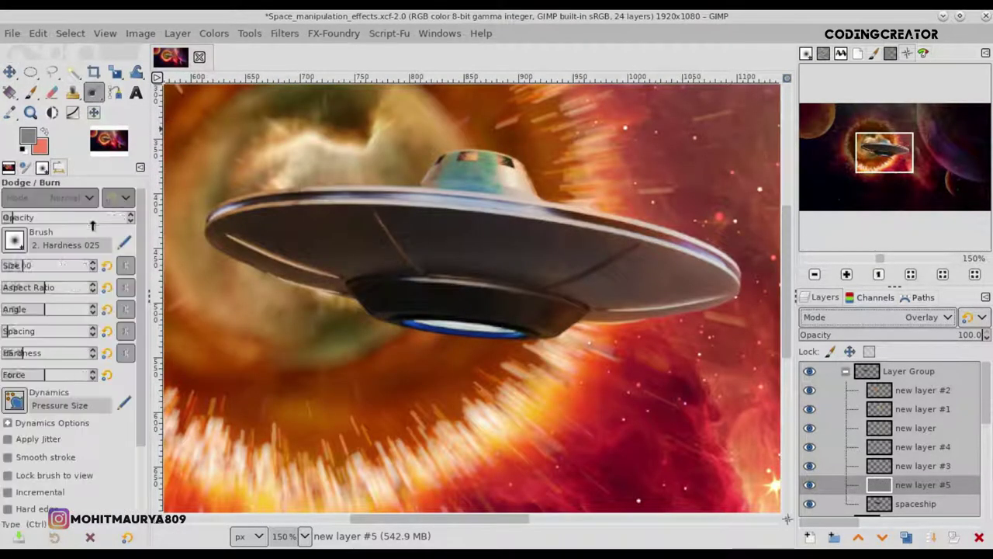
left_click_drag(141, 402, 141, 464)
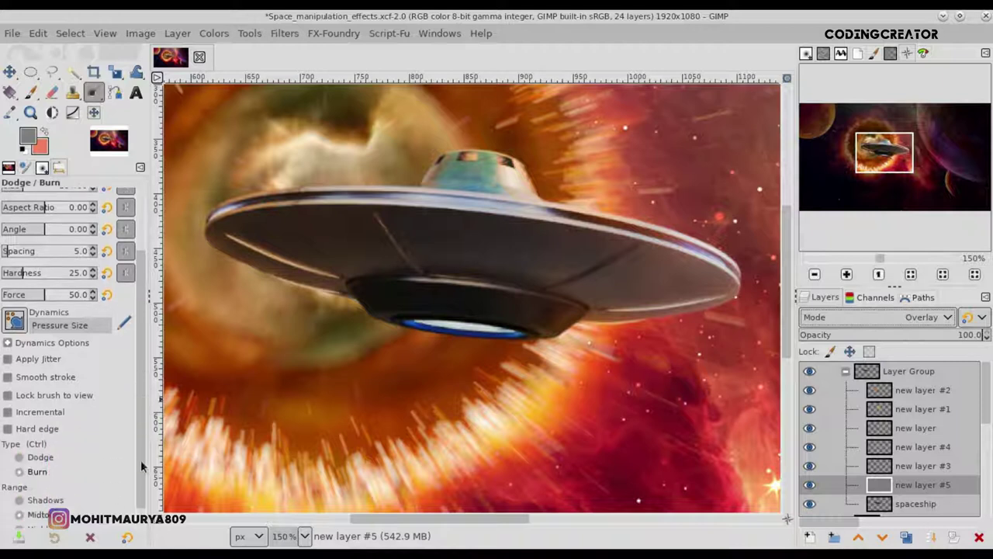
scroll(138, 403, "up", 3)
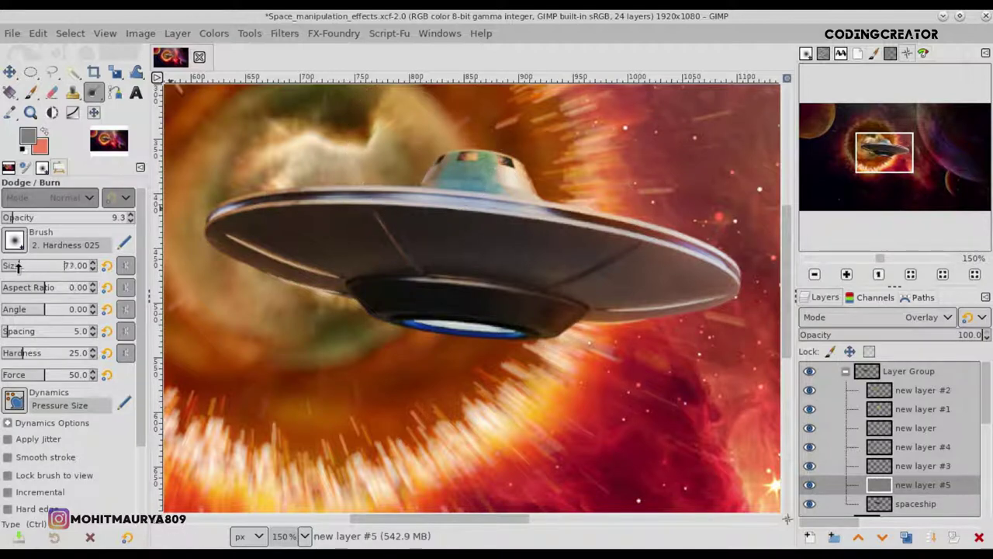
left_click_drag(17, 267, 13, 267)
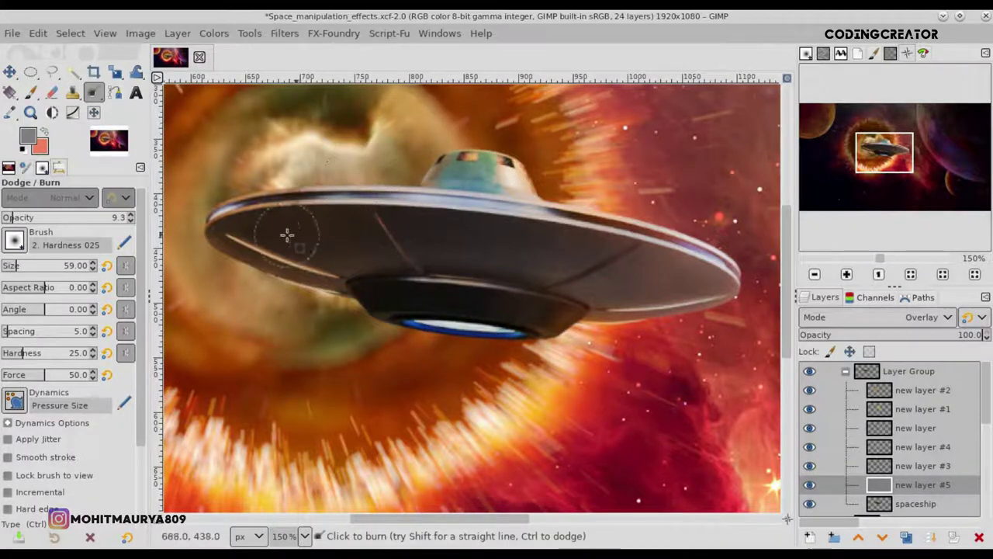
mouse_move(304, 227)
left_mouse_down()
mouse_move(451, 230)
mouse_move(437, 215)
mouse_move(665, 265)
mouse_move(404, 257)
mouse_move(337, 266)
mouse_move(486, 258)
mouse_move(580, 288)
left_mouse_up()
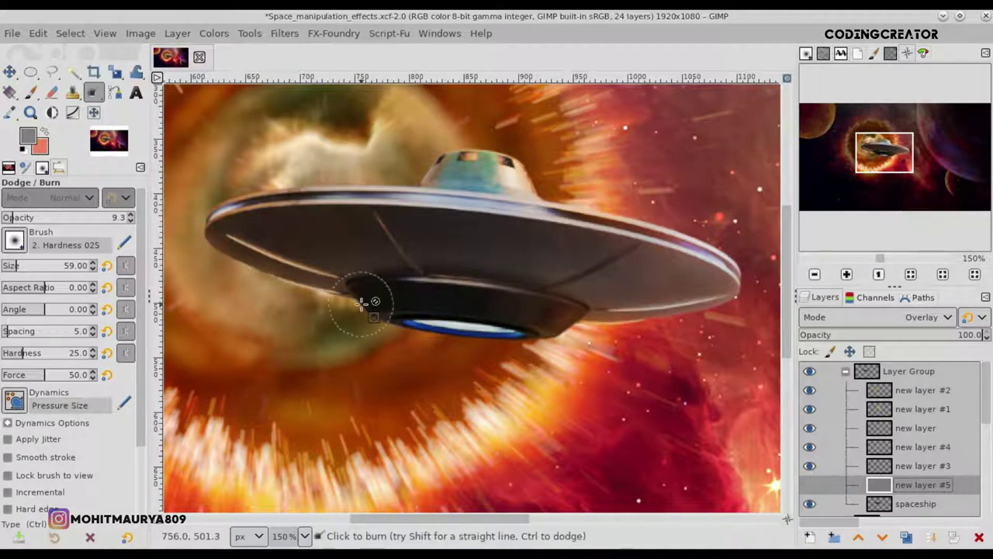
left_click(812, 484)
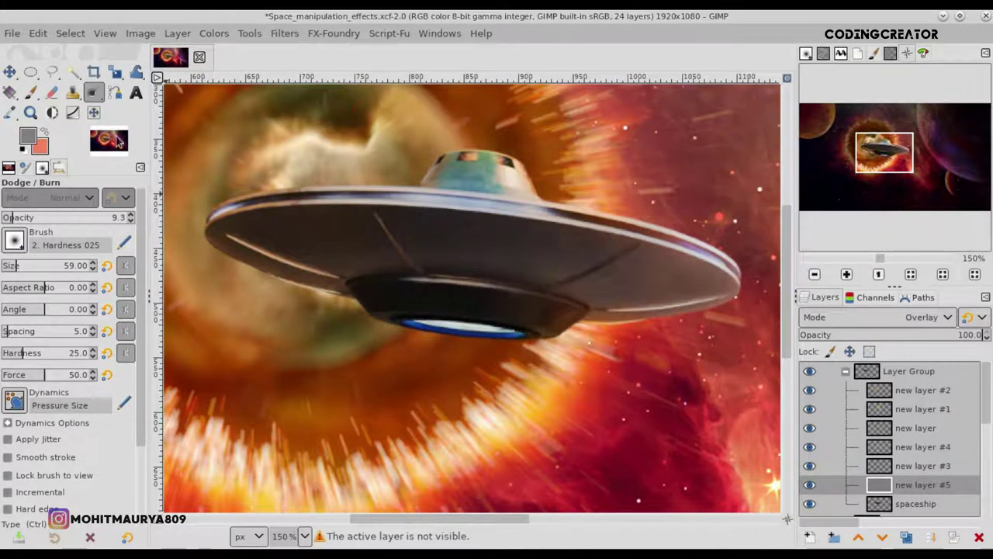
- Dodge the saucer's blue rim, then at opacity 18 brighten the dome's edges
scroll(144, 334, "down", 3)
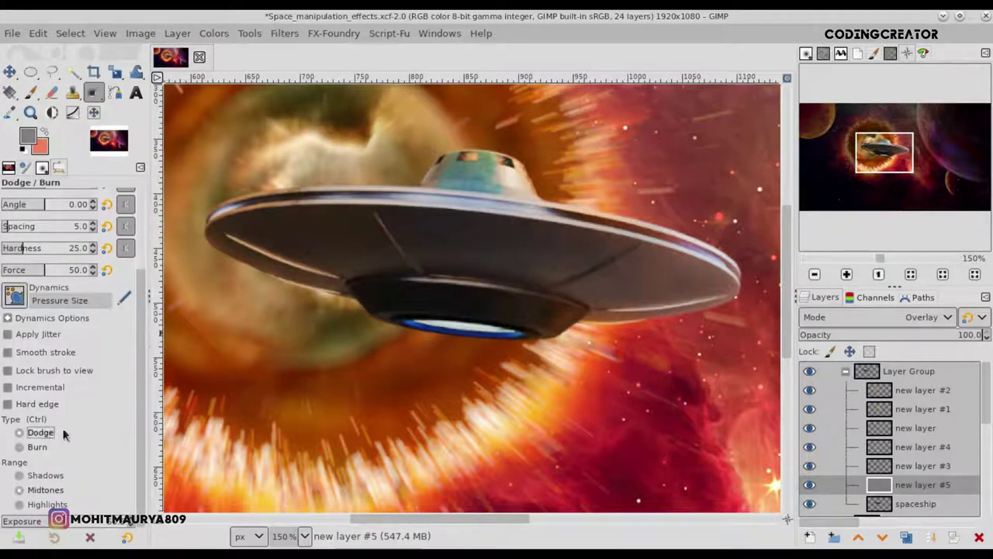
scroll(142, 440, "up", 3)
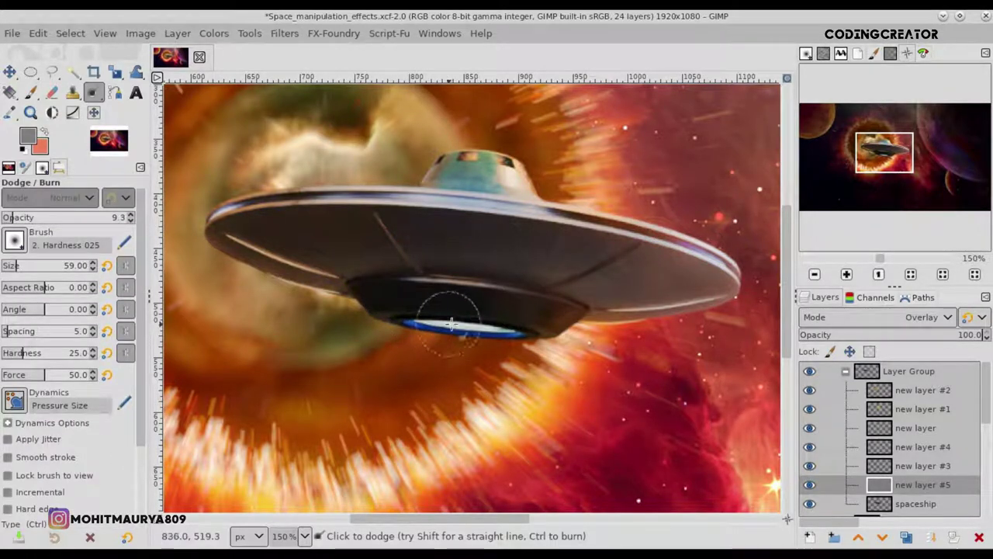
left_click_drag(425, 327, 457, 335)
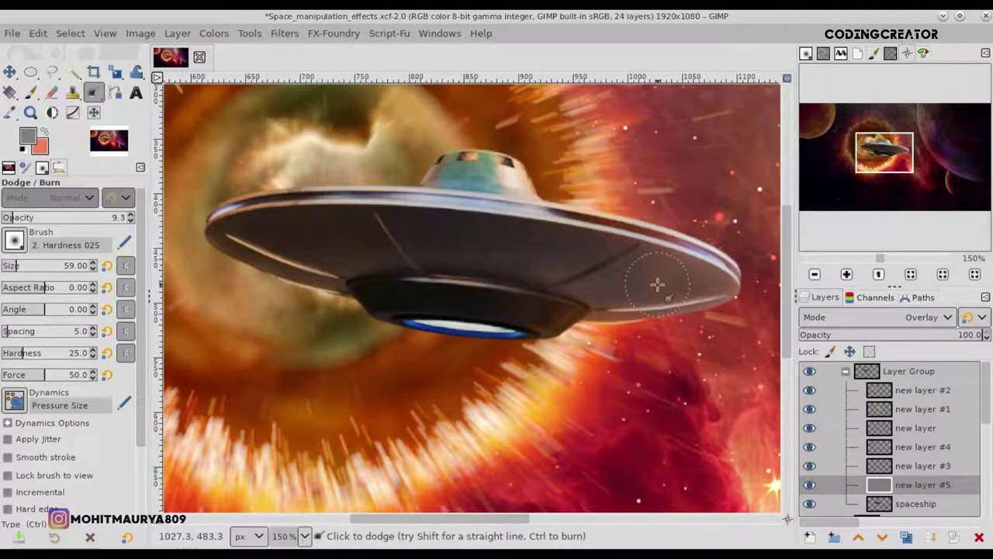
left_click(810, 486)
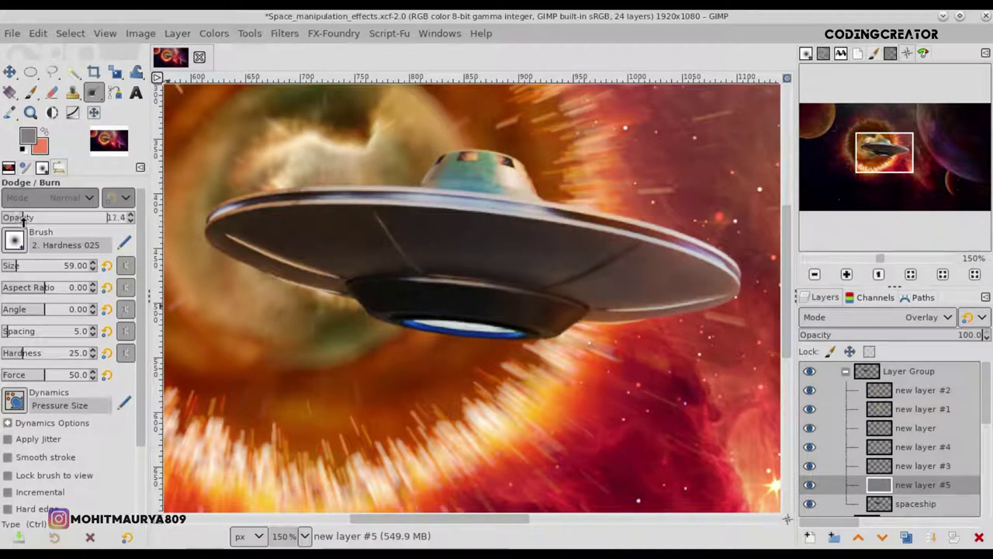
left_click_drag(23, 223, 30, 221)
left_click_drag(525, 167, 505, 147)
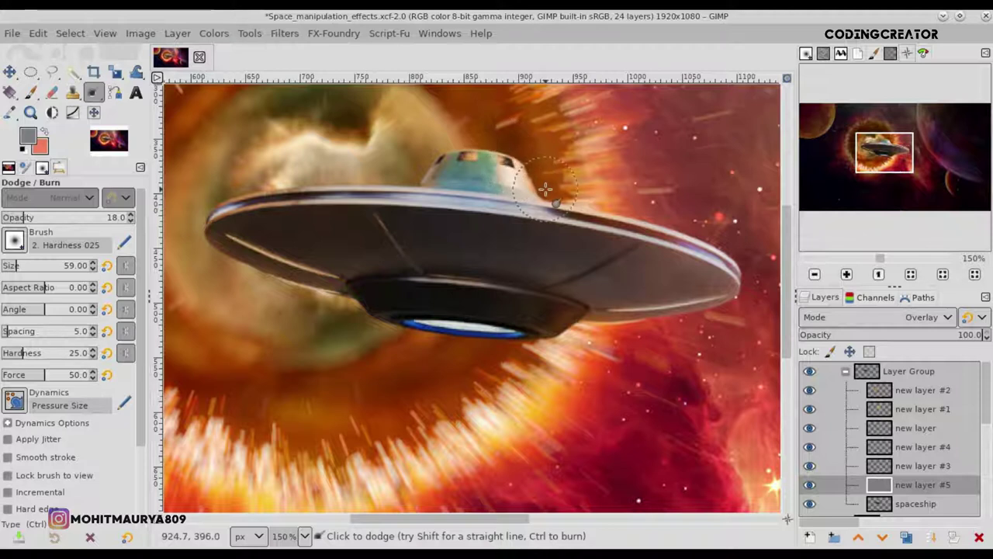
left_click_drag(556, 194, 520, 184)
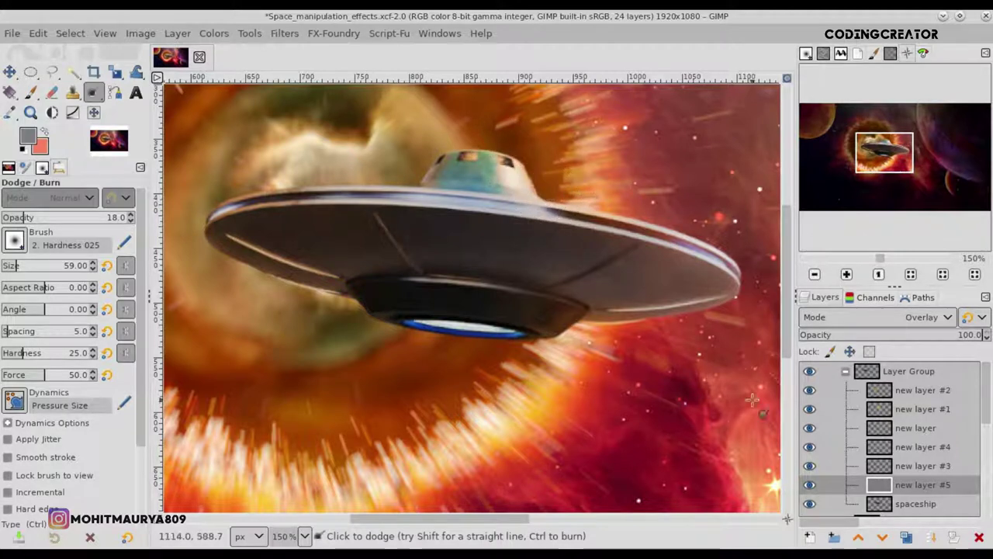
- Brighten the blue rim further, toggling layer #5 on and off to compare
left_click(809, 485)
left_click(810, 484)
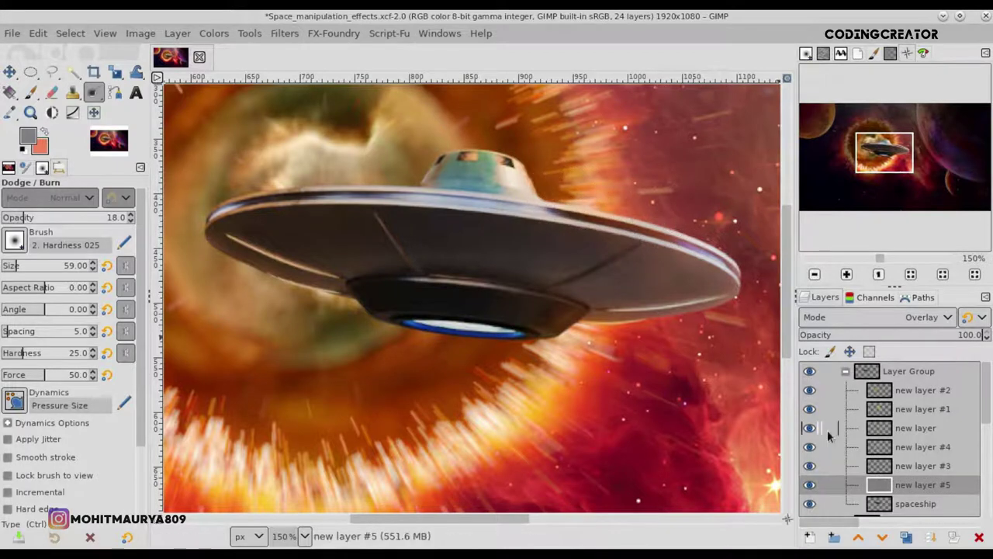
left_click(811, 486)
left_click(811, 486)
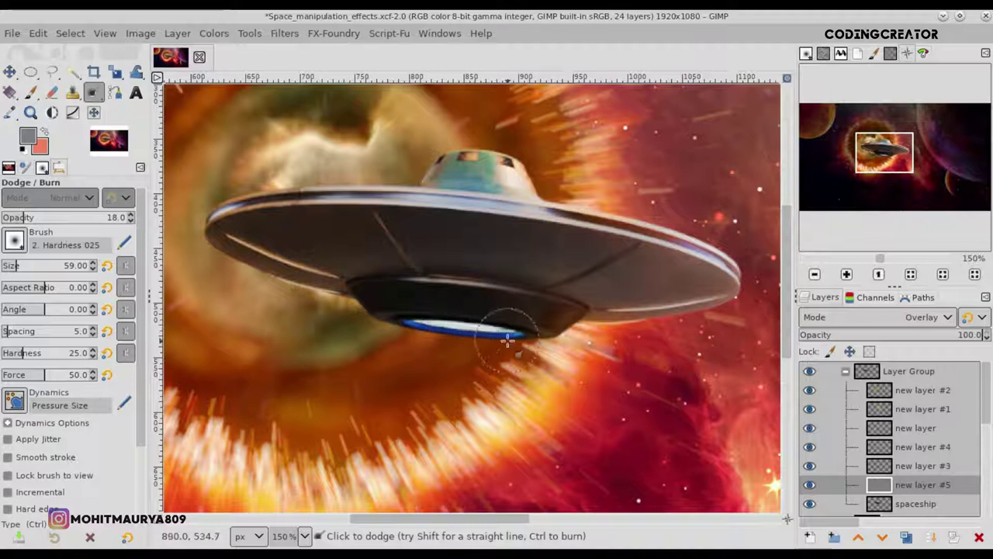
mouse_move(407, 329)
left_mouse_down()
mouse_move(511, 319)
mouse_move(470, 326)
left_mouse_up()
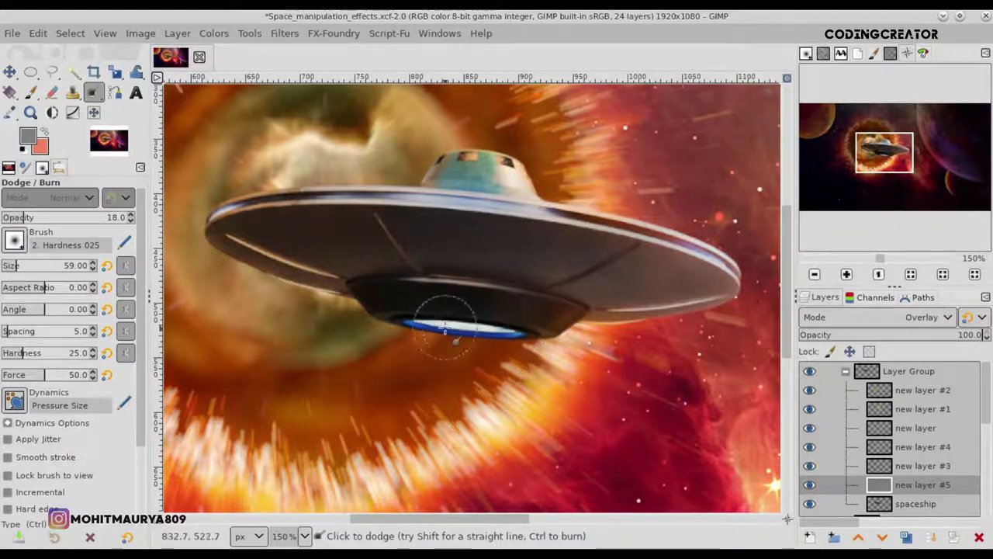
left_click(811, 486)
left_click(811, 486)
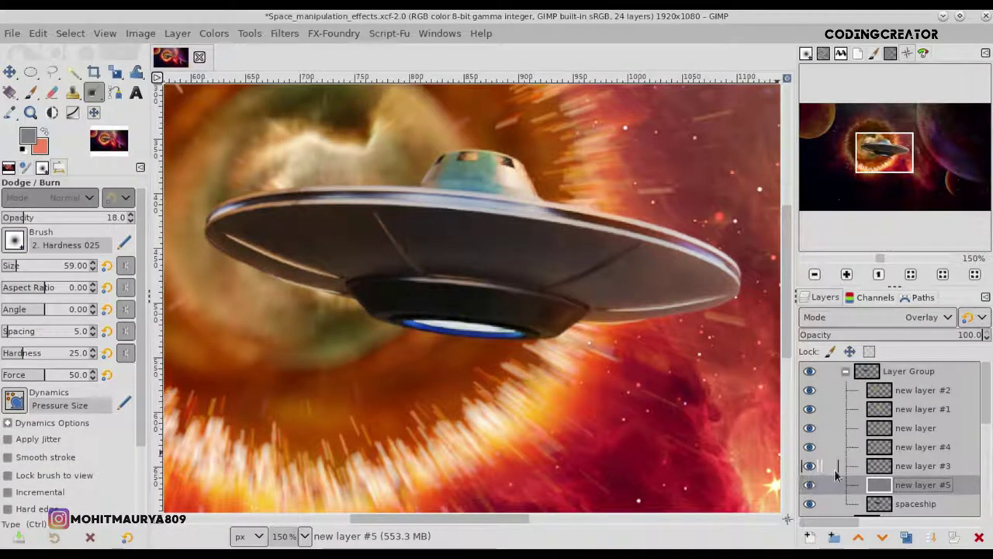
left_click(897, 466)
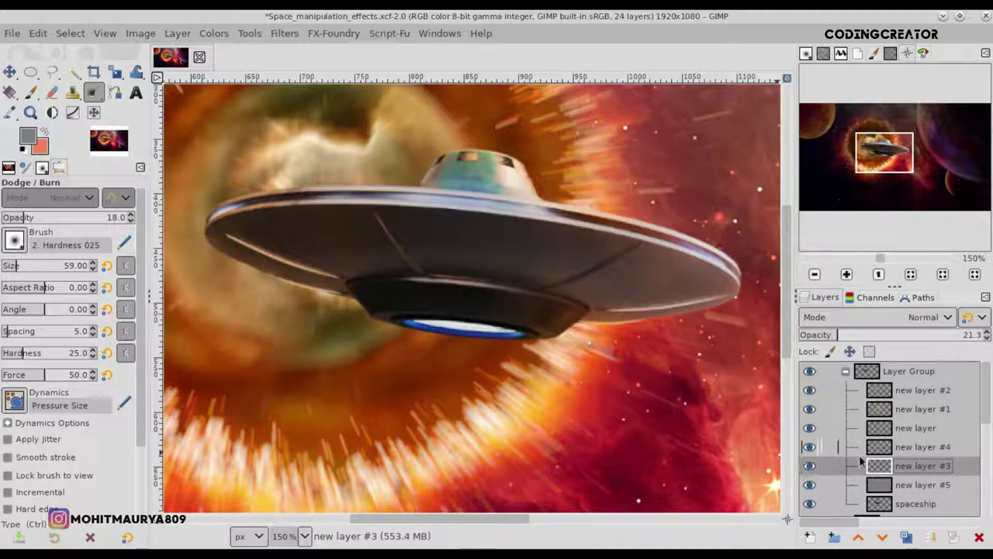
- Compare layers #4 and #1 by toggling them, leaving new layer #1 selected
left_click(893, 448)
left_click(810, 447)
left_click(809, 447)
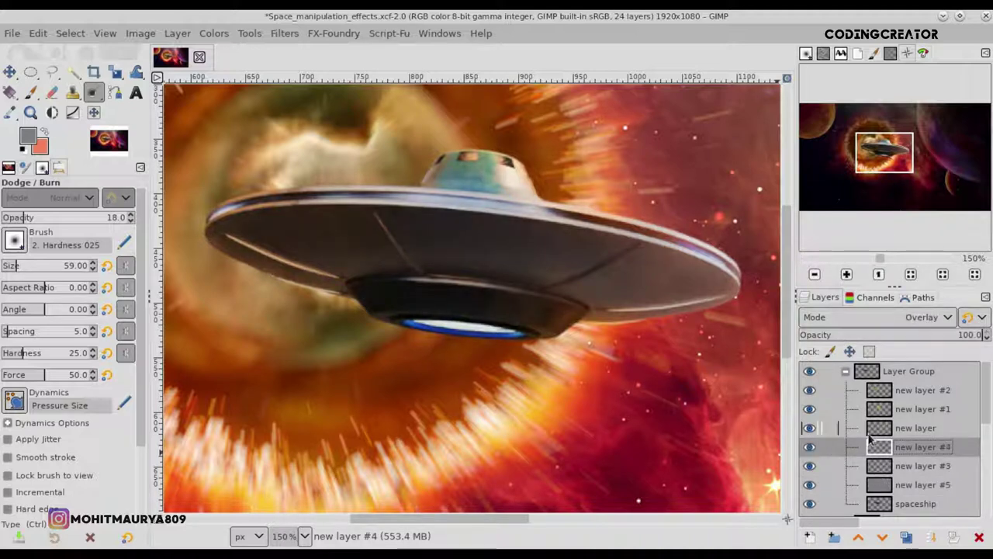
left_click(879, 431)
left_click(880, 409)
left_click(810, 409)
left_click(810, 410)
- Set the foreground colour to light orange fbb045
left_click(27, 140)
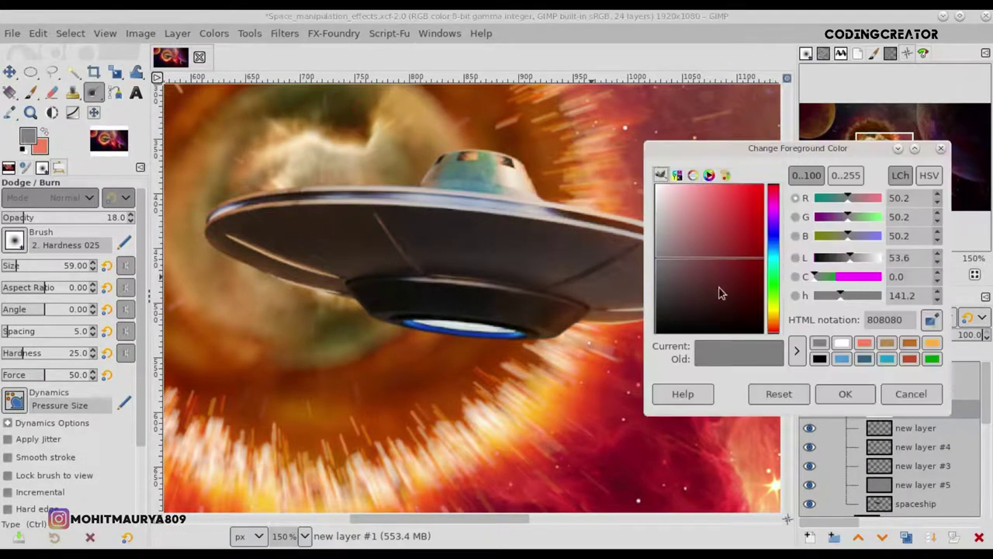
left_click(909, 342)
left_click(932, 342)
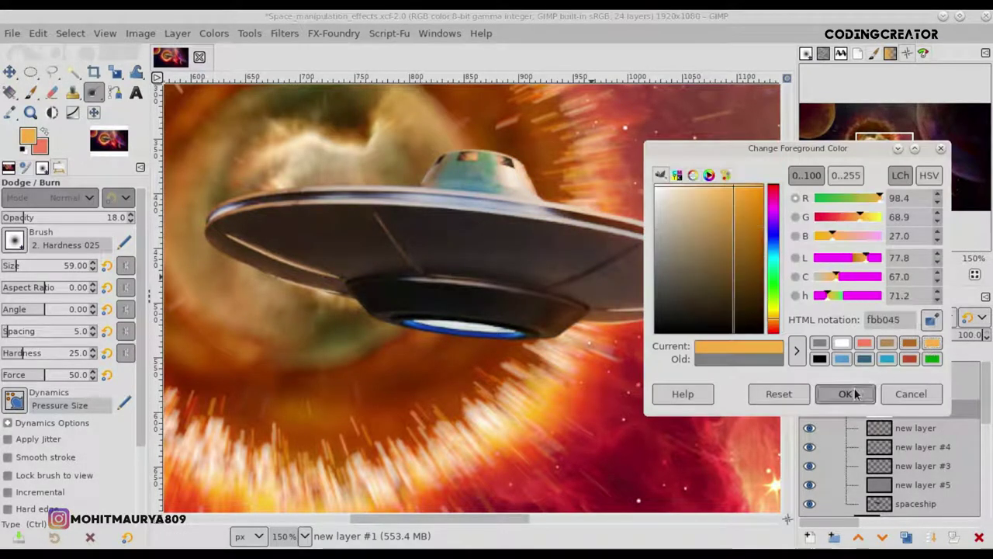
left_click(845, 393)
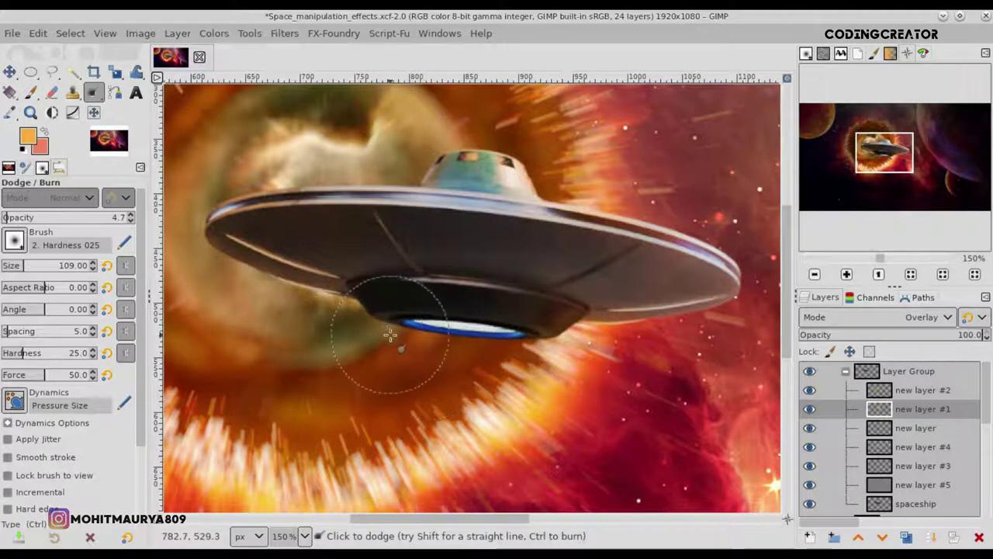
- Lightly dodge the saucer's lower hull at opacity 9.9 and compare with layer #1 hidden
left_click(12, 219)
mouse_move(365, 301)
left_mouse_down()
mouse_move(422, 310)
mouse_move(406, 335)
left_mouse_up()
left_click_drag(486, 522, 445, 522)
left_click(809, 409)
left_click(809, 409)
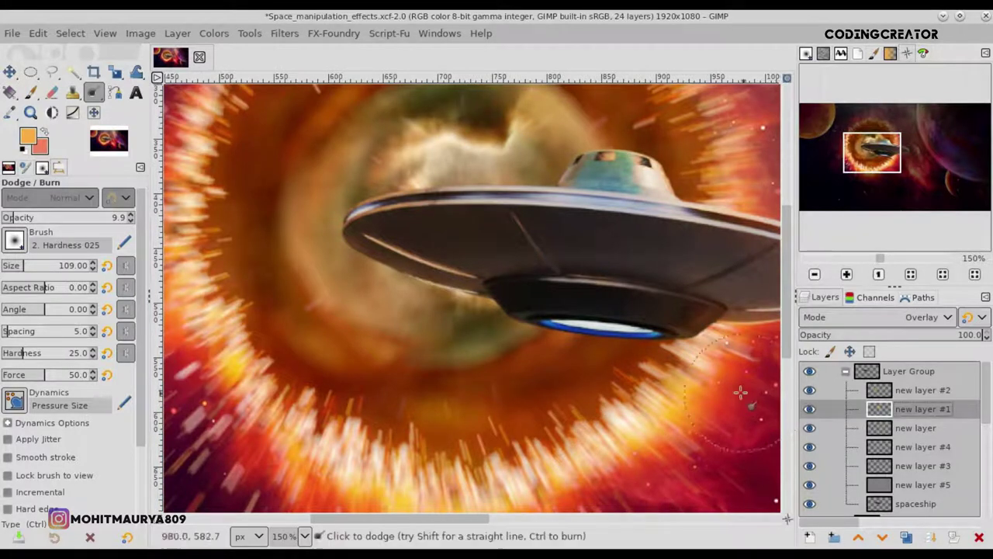
scroll(589, 341, "down", 2)
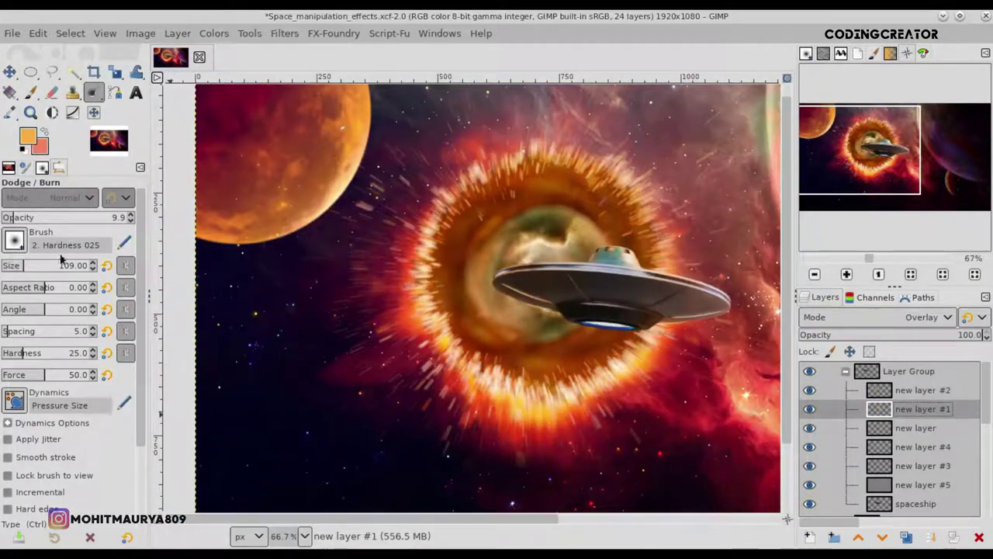
- Set up the Paintbrush for faint strokes, ending at 42 px size and 3.7 opacity
left_click(29, 92)
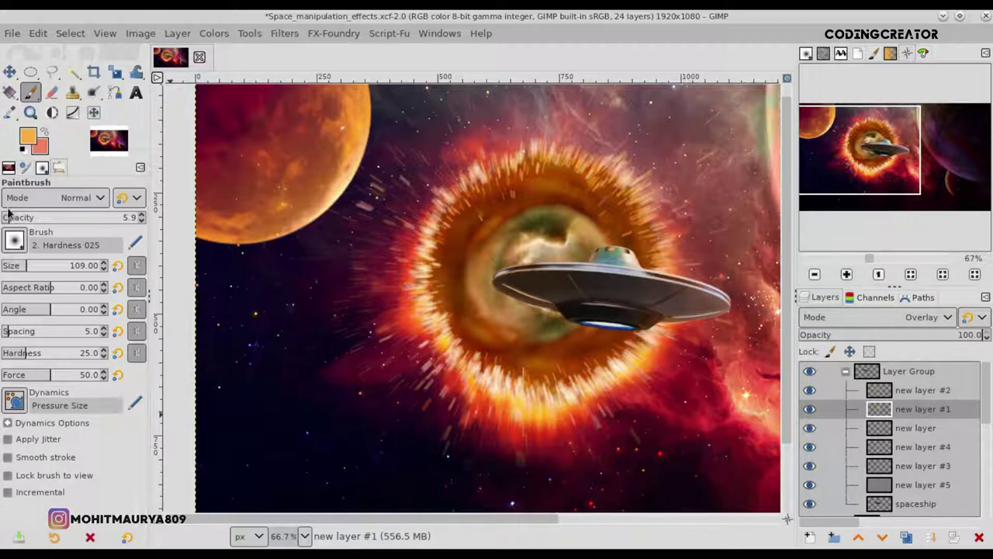
left_click_drag(22, 217, 23, 217)
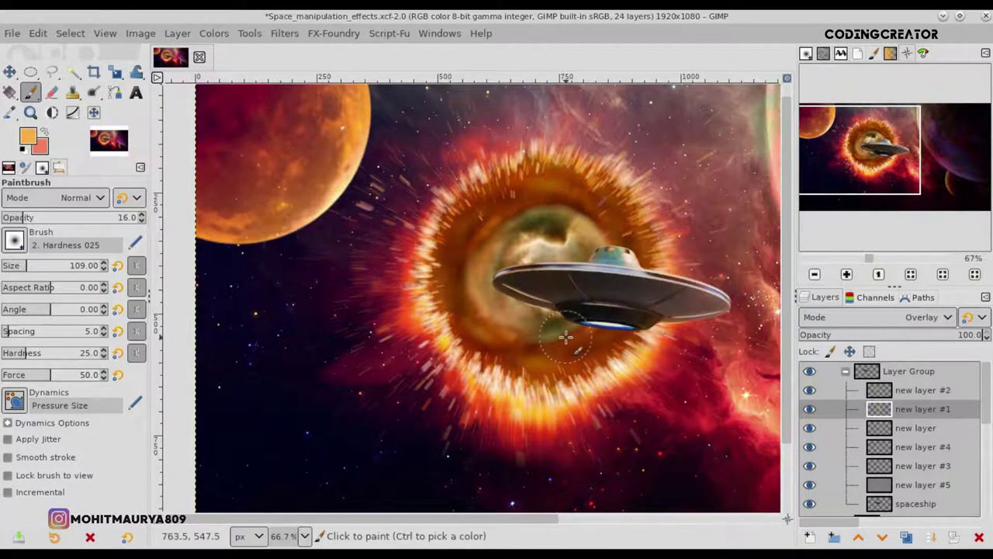
scroll(567, 336, "up", 3, "ctrl")
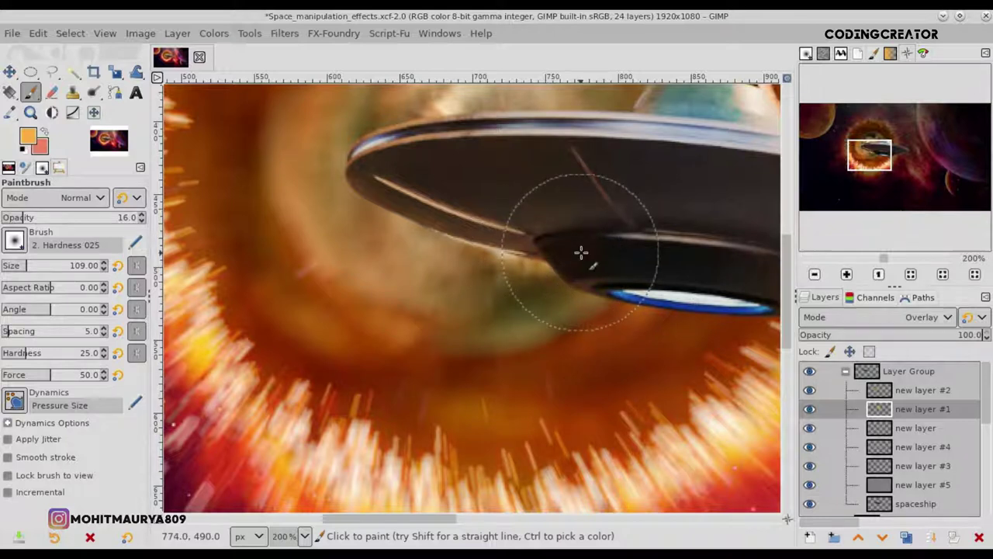
left_click_drag(419, 519, 458, 518)
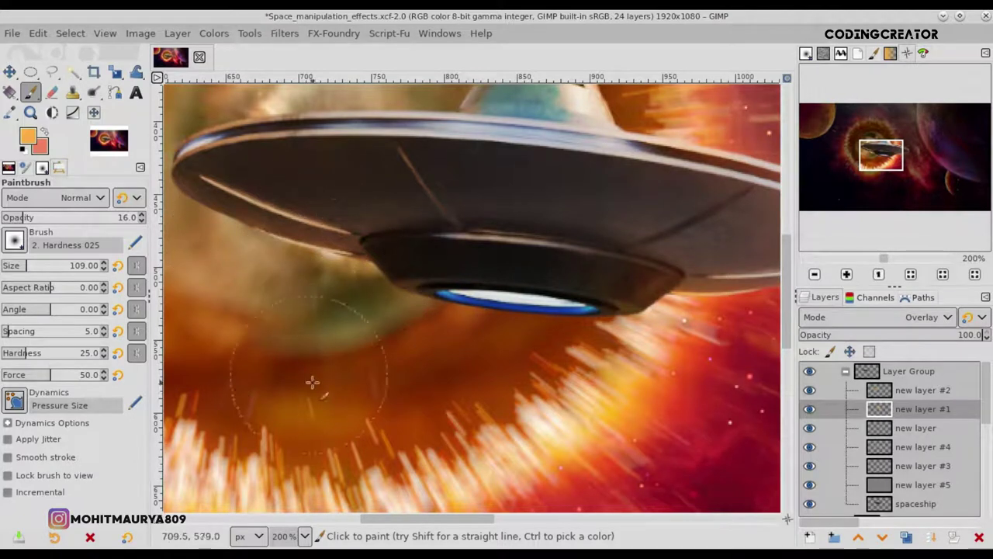
scroll(326, 406, "down", 3, "ctrl")
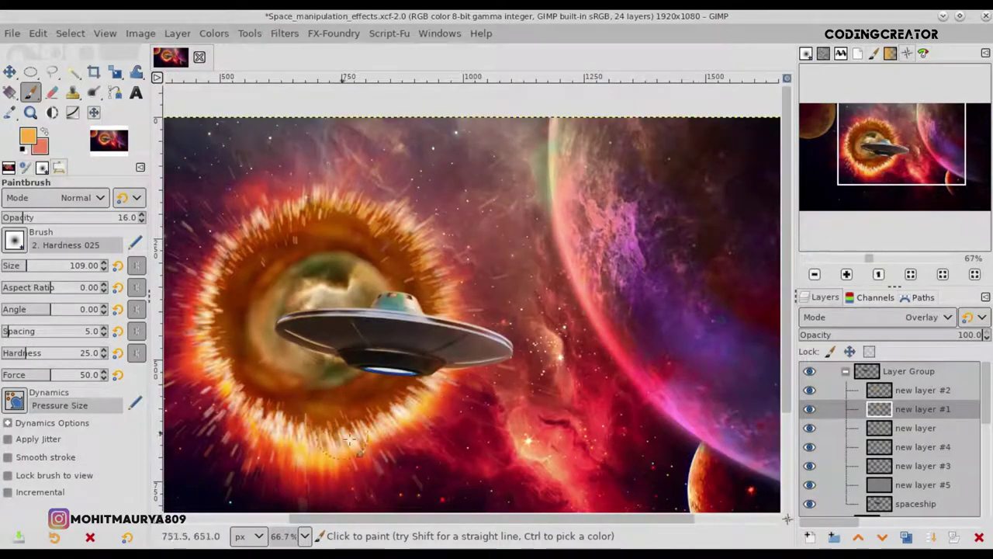
left_click_drag(403, 513, 367, 513)
scroll(343, 301, "up", 2, "ctrl")
- Paint soft glow beside the saucer's left side and across its dome on layer #1
mouse_move(343, 301)
left_mouse_down()
mouse_move(271, 376)
mouse_move(345, 287)
left_mouse_up()
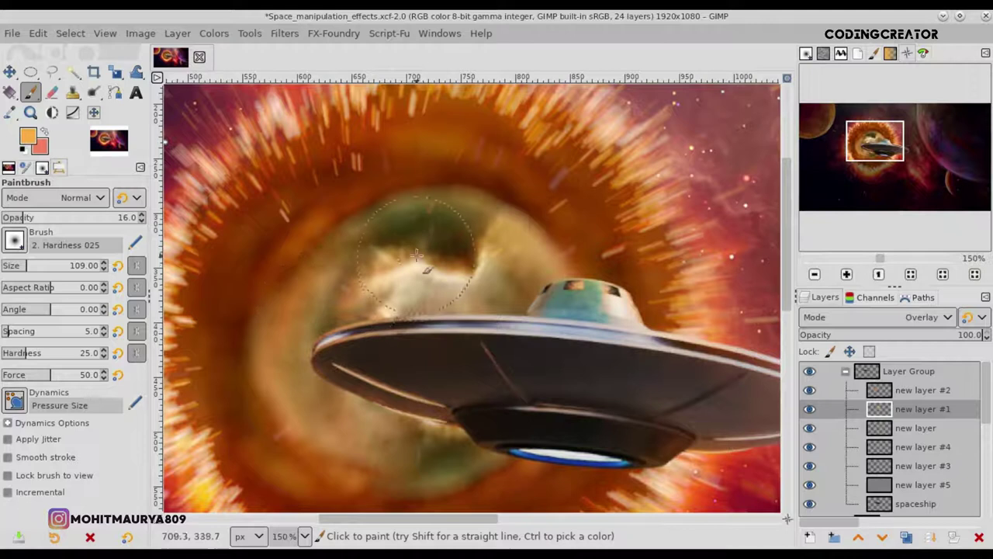
mouse_move(419, 274)
left_mouse_down()
mouse_move(341, 291)
mouse_move(279, 365)
mouse_move(284, 396)
mouse_move(338, 445)
left_mouse_up()
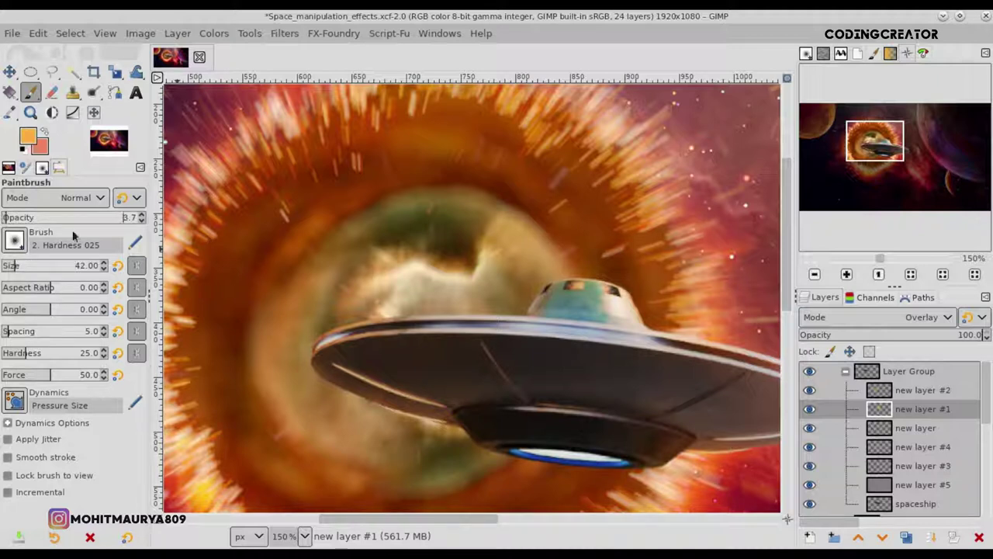
scroll(461, 302, "up", 2, "ctrl")
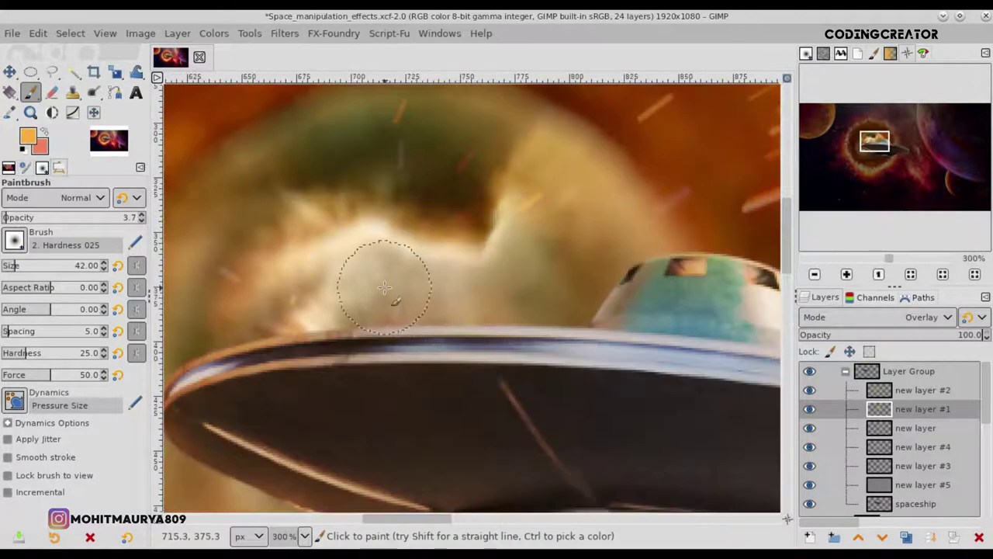
left_click_drag(454, 295, 625, 273)
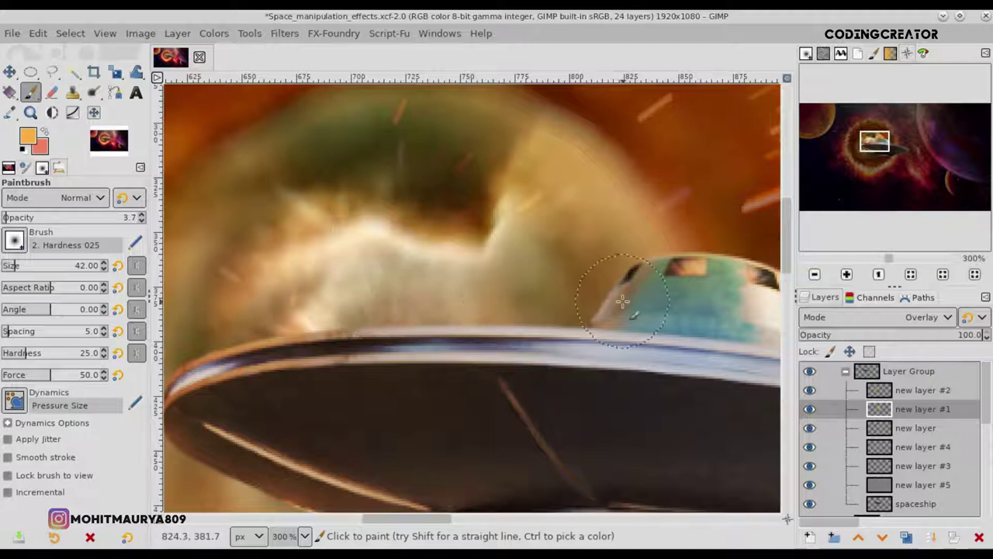
scroll(505, 455, "down", 4, "ctrl")
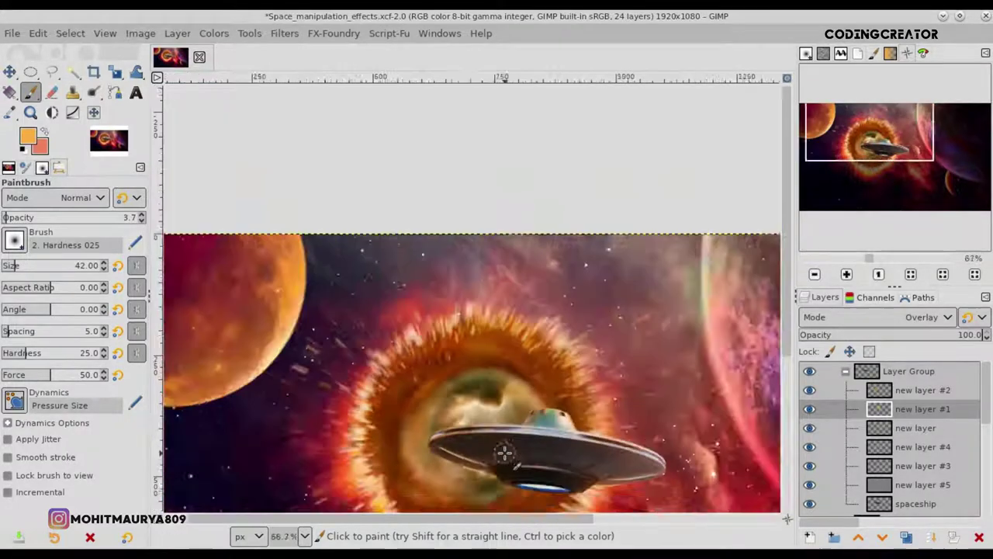
scroll(504, 453, "down", 1, "ctrl")
- Fit the image in the window and collapse the UFO Layer Group, toggling it to compare
key("m")
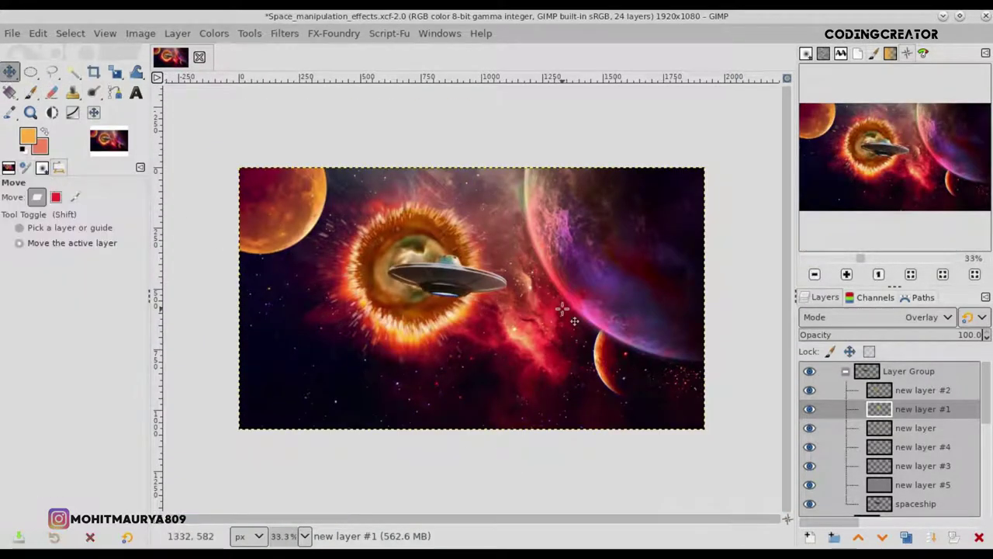
left_click(787, 79)
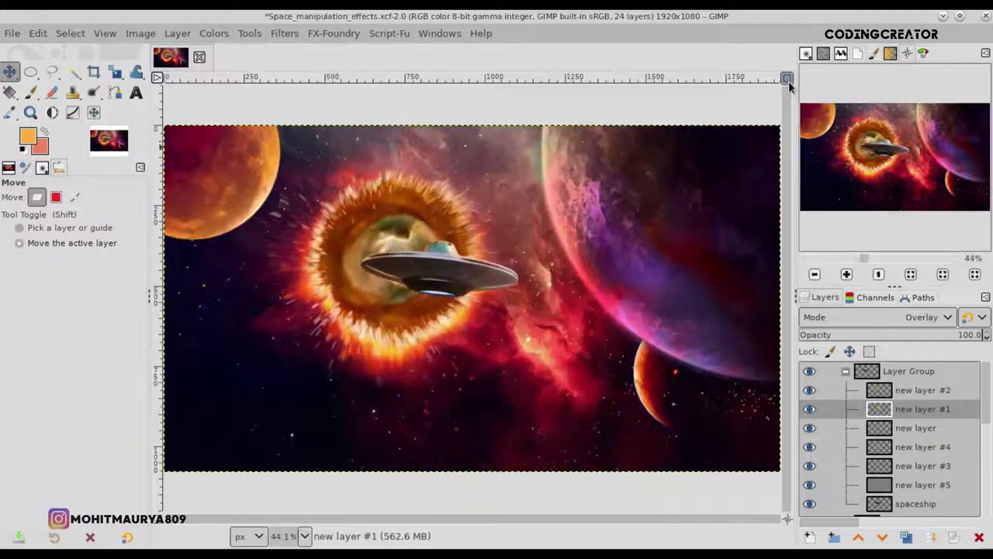
left_click(844, 373)
left_click(811, 372)
left_click(811, 372)
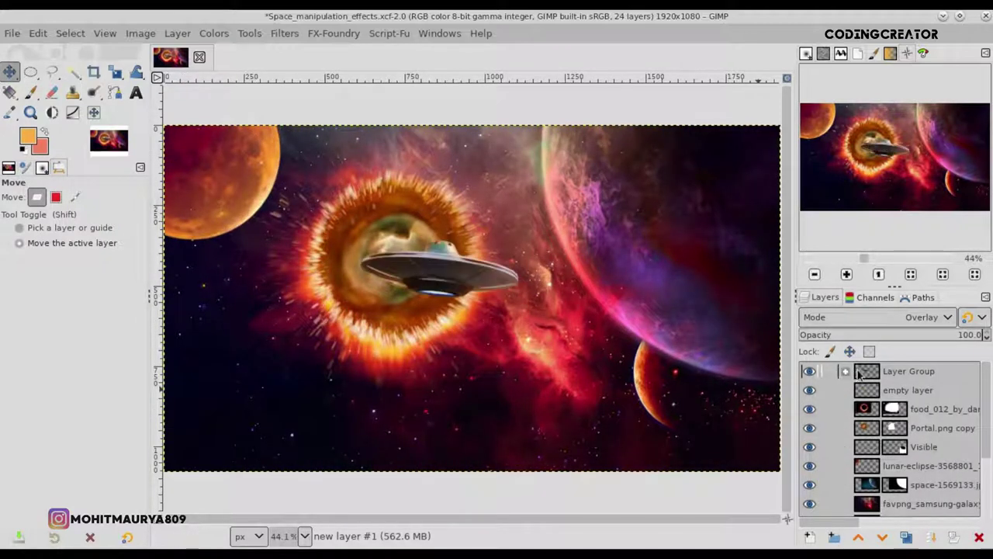
left_click(859, 373)
scroll(976, 397, "down", 4)
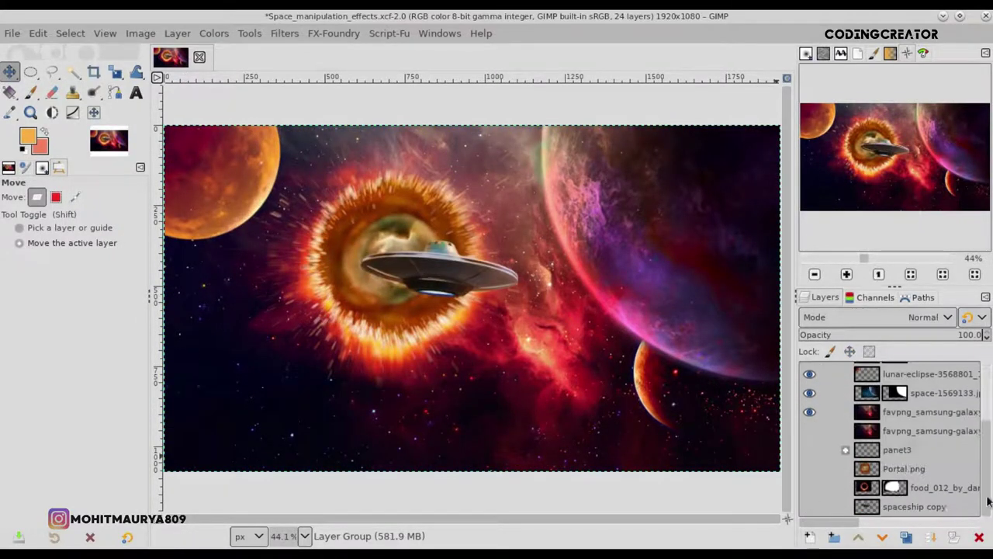
- Duplicate the spaceship copy layer, move it to the top, and crop it to content
left_click(950, 506)
left_click(906, 537)
left_click_drag(916, 506, 883, 369)
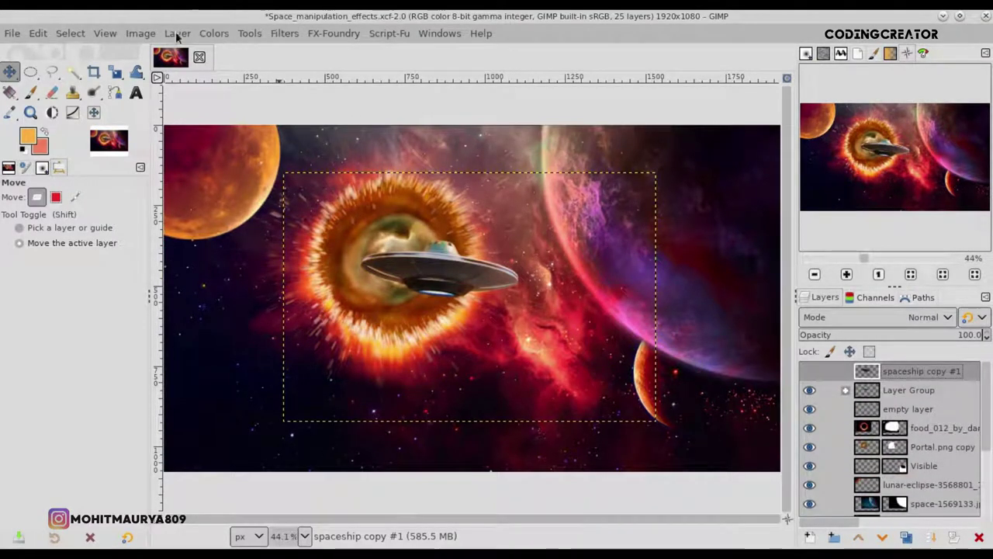
left_click(178, 34)
left_click(232, 333)
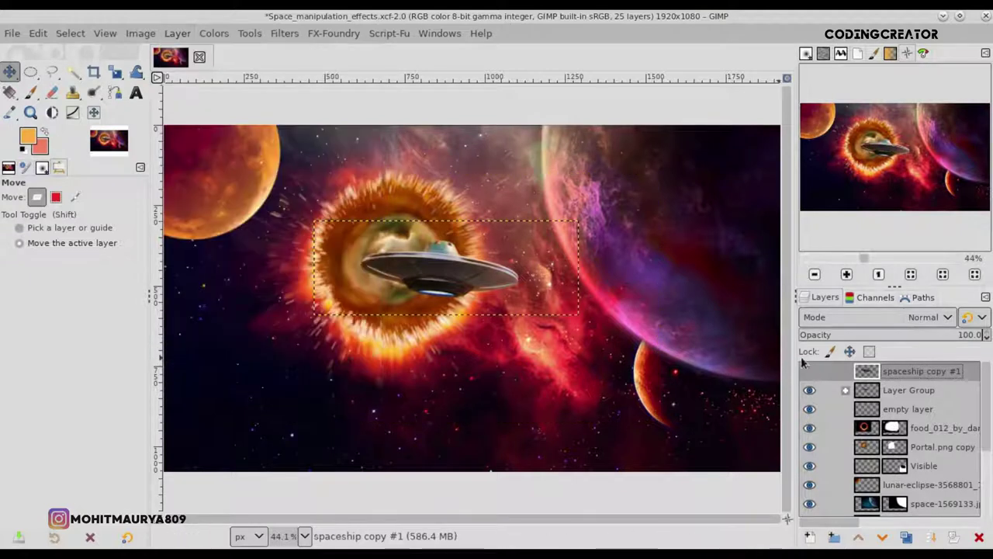
left_click(810, 372)
- Scale the duplicate saucer down to about 264×94 and move it to the portal's upper-left
key("shift+s")
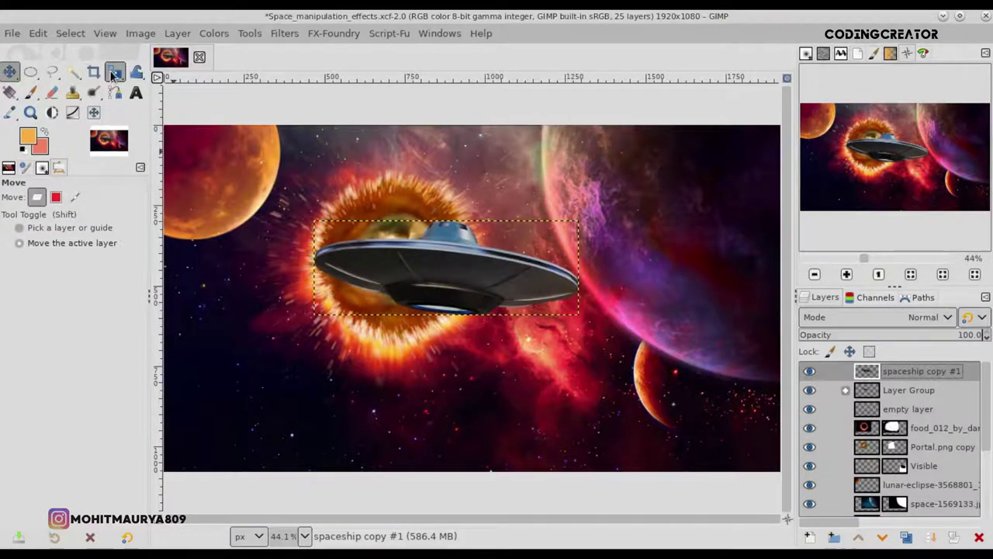
left_click(411, 275)
mouse_move(411, 275)
left_mouse_down()
mouse_move(487, 294)
mouse_move(534, 332)
left_mouse_up()
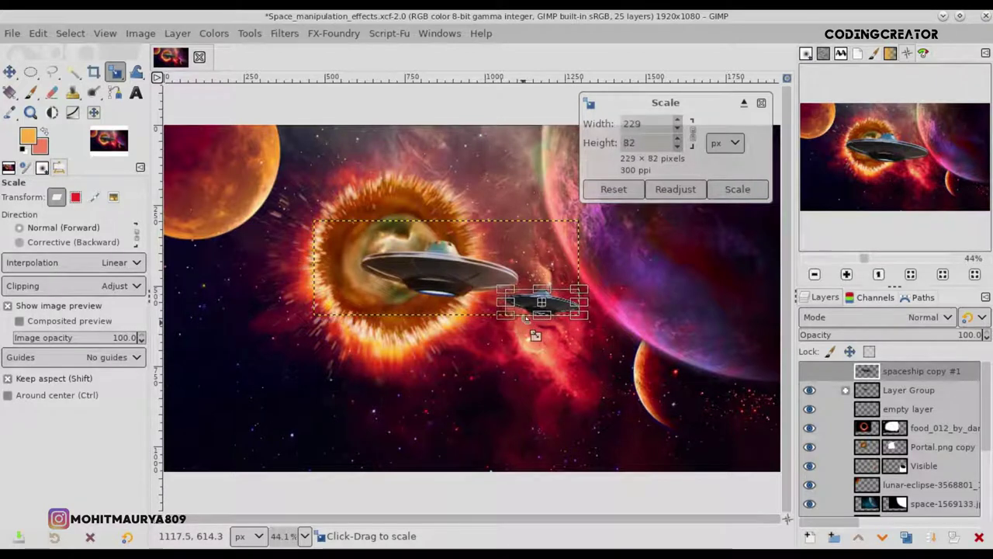
key("Return")
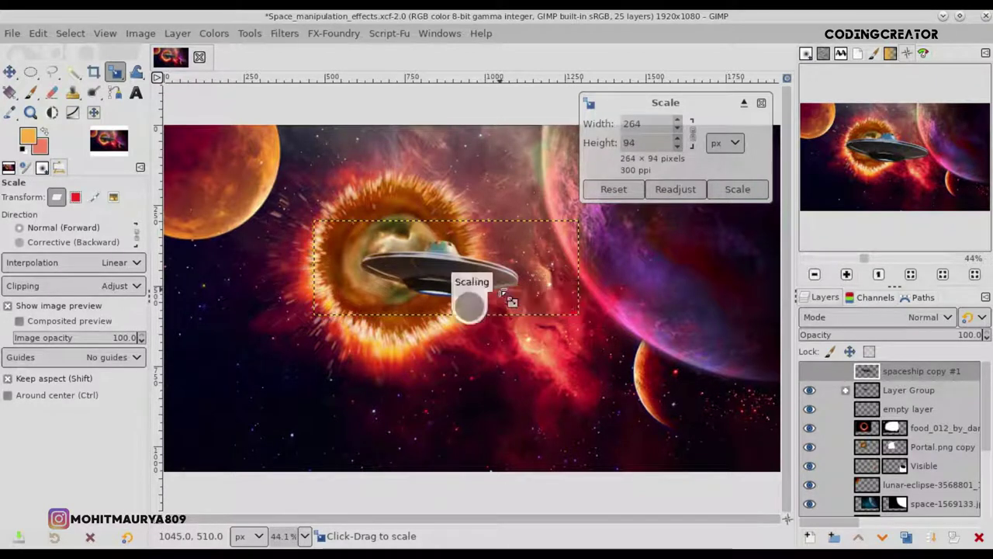
left_click(4, 72)
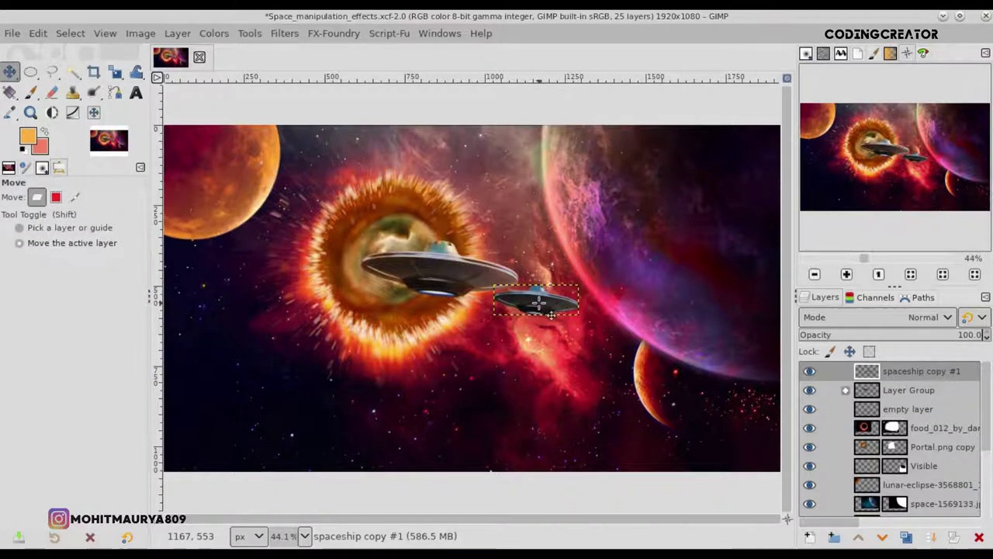
left_click_drag(565, 319, 344, 240)
- Tilt the small saucer about -11.6° and add a new empty layer group
left_click_drag(115, 71, 180, 91)
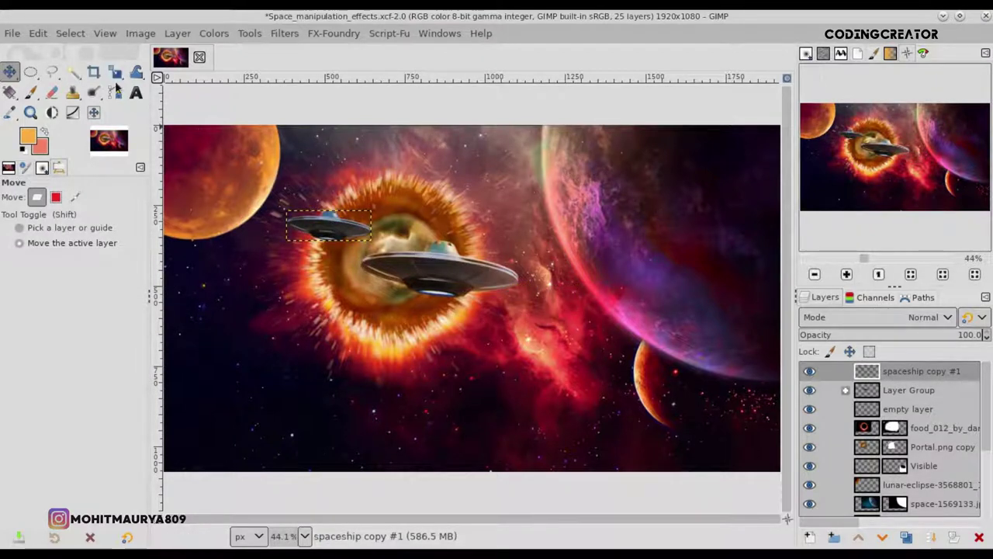
left_click_drag(237, 182, 261, 280)
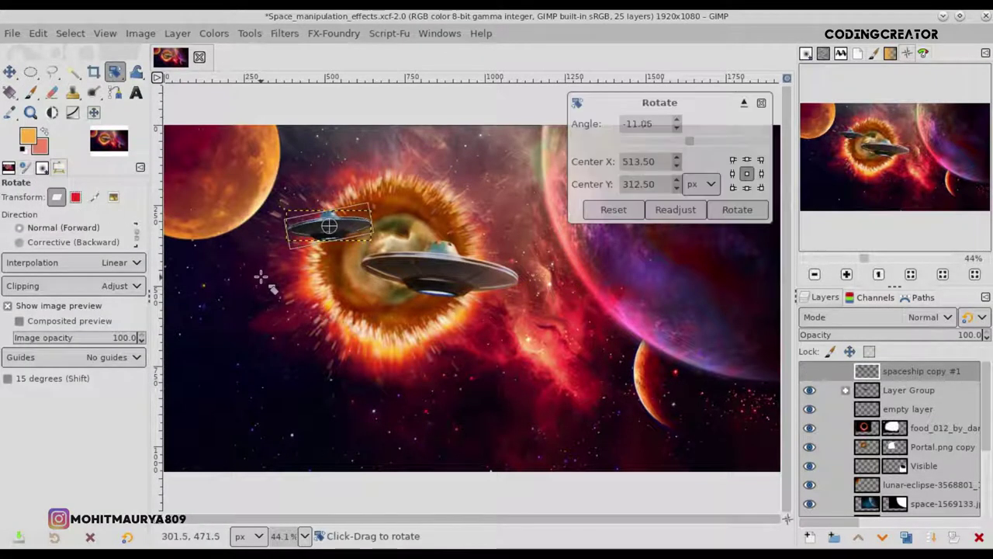
key("Return")
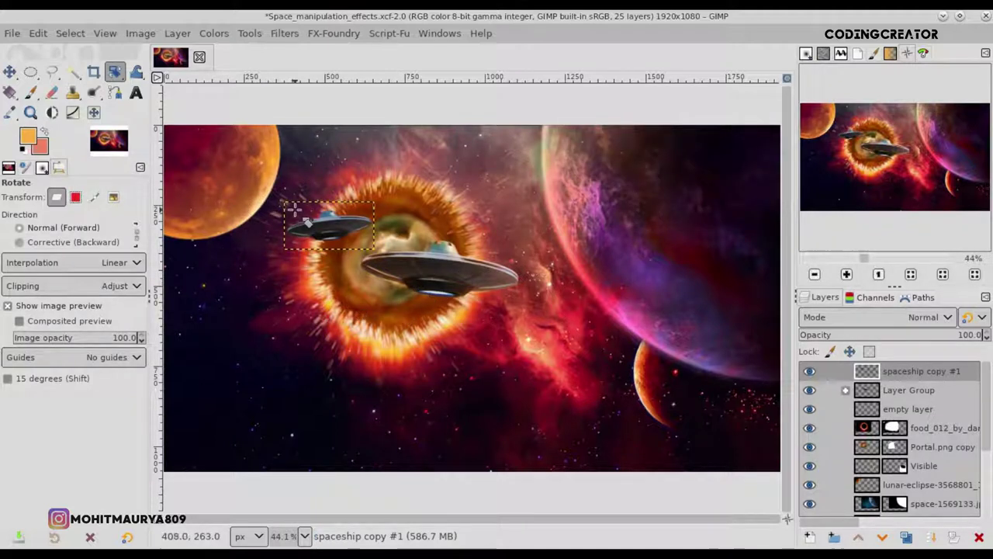
left_click(10, 71)
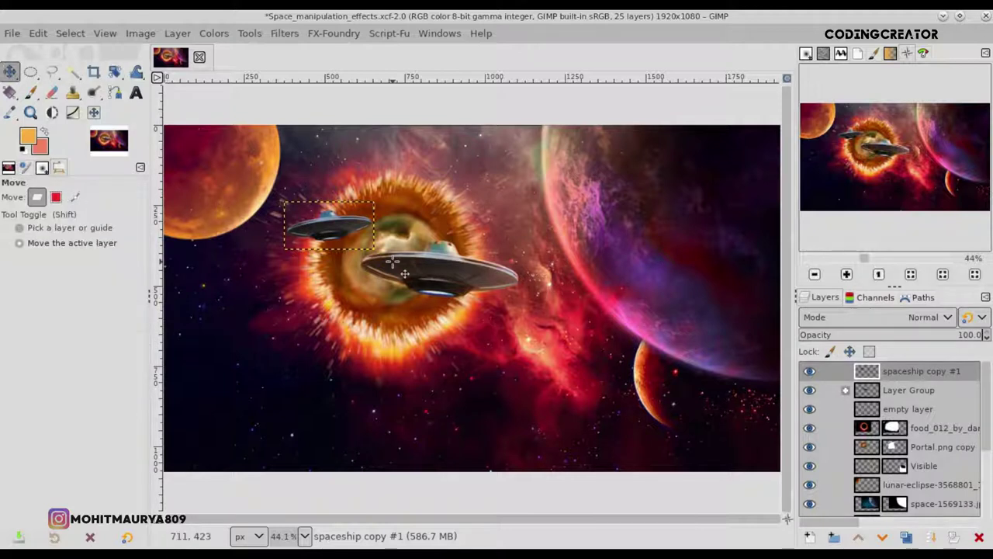
left_click(833, 542)
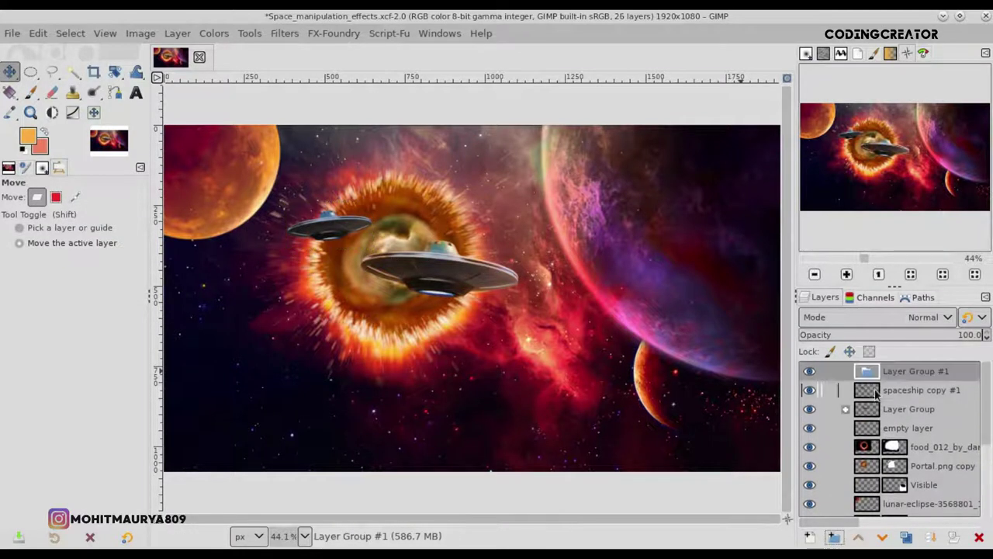
- Put spaceship copy #1 in Layer Group #1 and add a clipped Overlay new layer #6 above it
left_click_drag(875, 395, 877, 373)
left_click(808, 537)
left_click(887, 526)
right_click(891, 392)
mouse_move(785, 74)
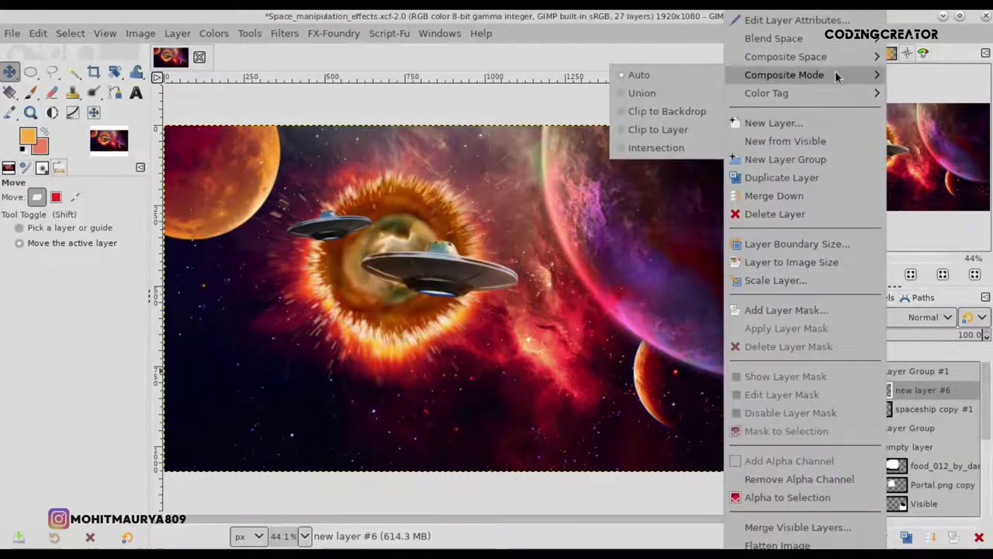
left_click(665, 109)
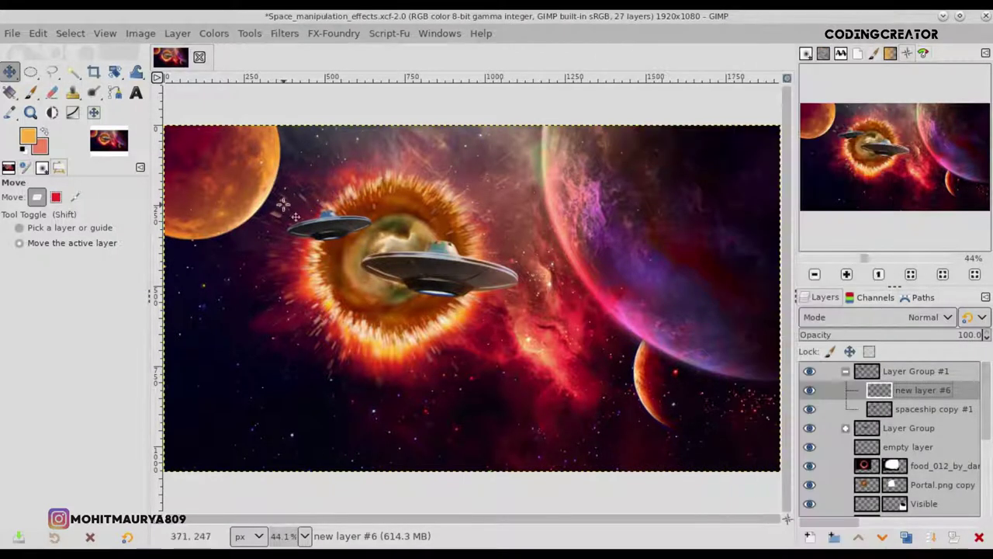
left_click(34, 93)
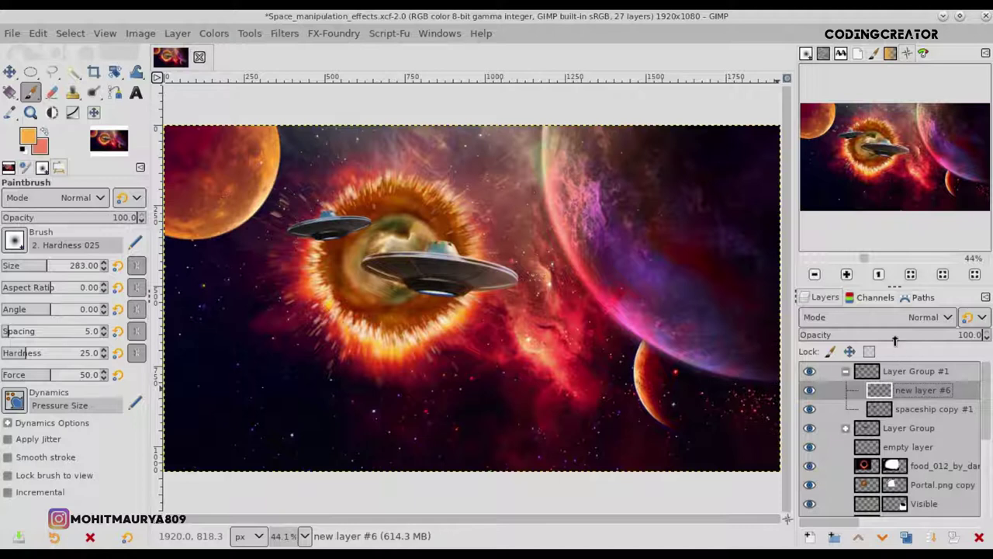
left_click(928, 317)
left_click(825, 453)
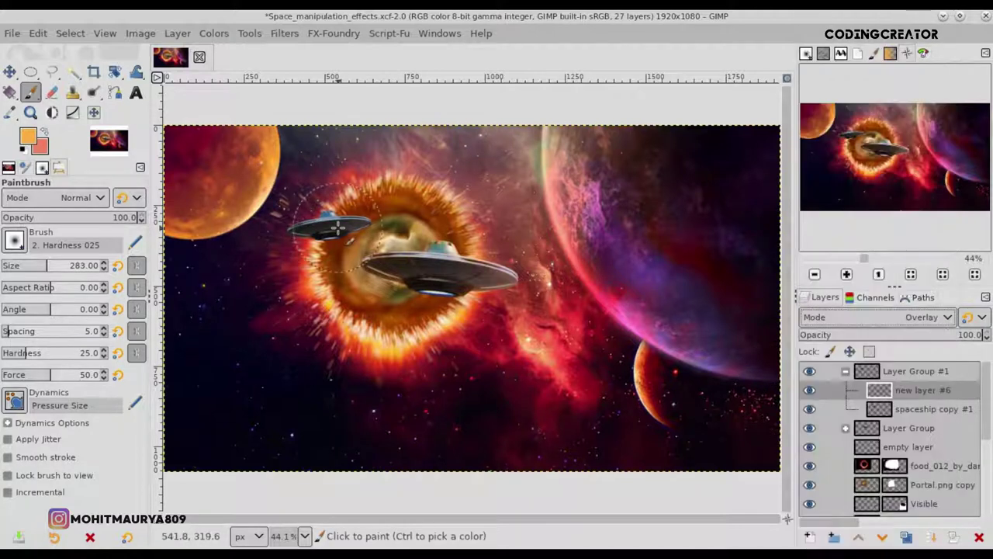
- With a smaller brush at about 59 opacity, paint orange glow on the saucer's lower edge
scroll(291, 228, "up", 3)
scroll(291, 227, "up", 2)
left_click(19, 266)
left_click(82, 225)
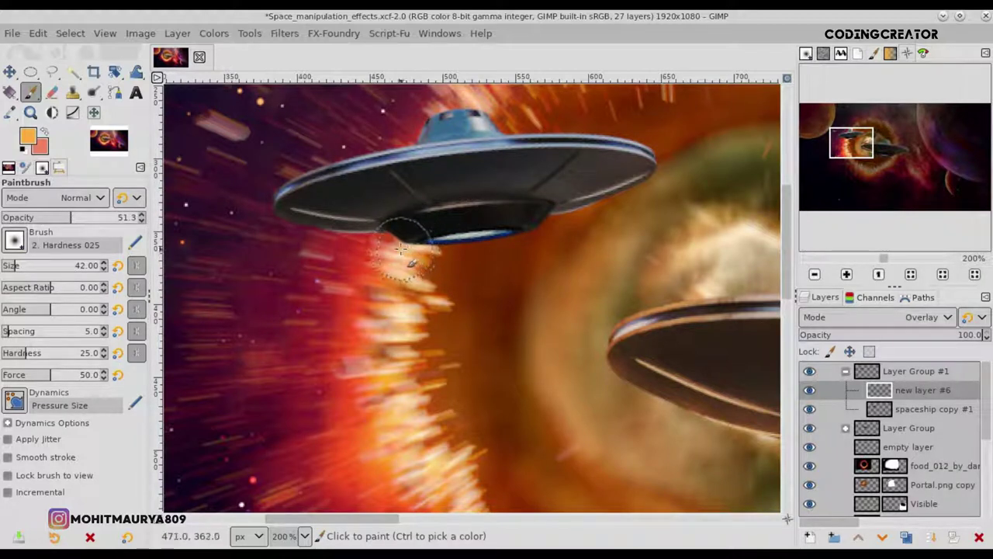
left_click_drag(382, 239, 416, 256)
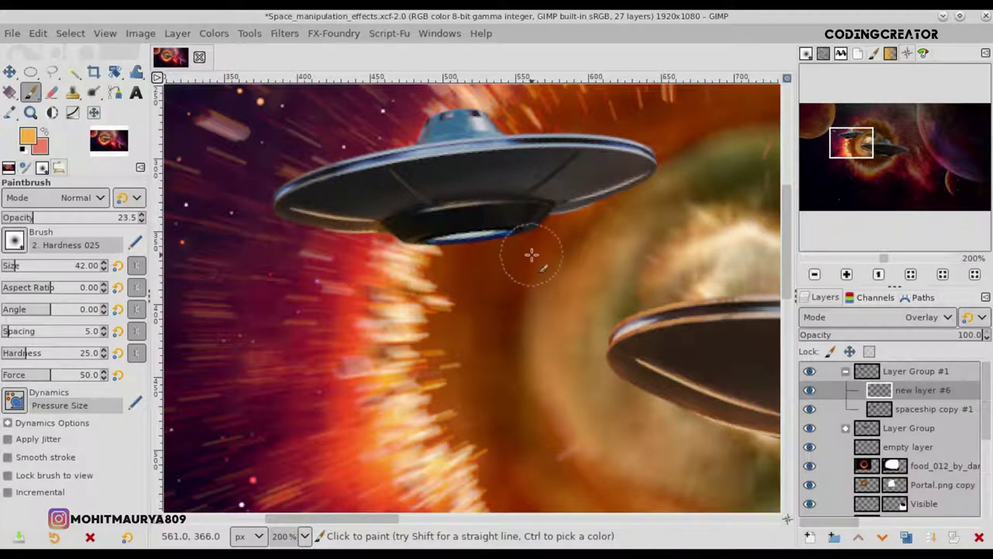
scroll(543, 248, "up", 1)
scroll(574, 231, "up", 3)
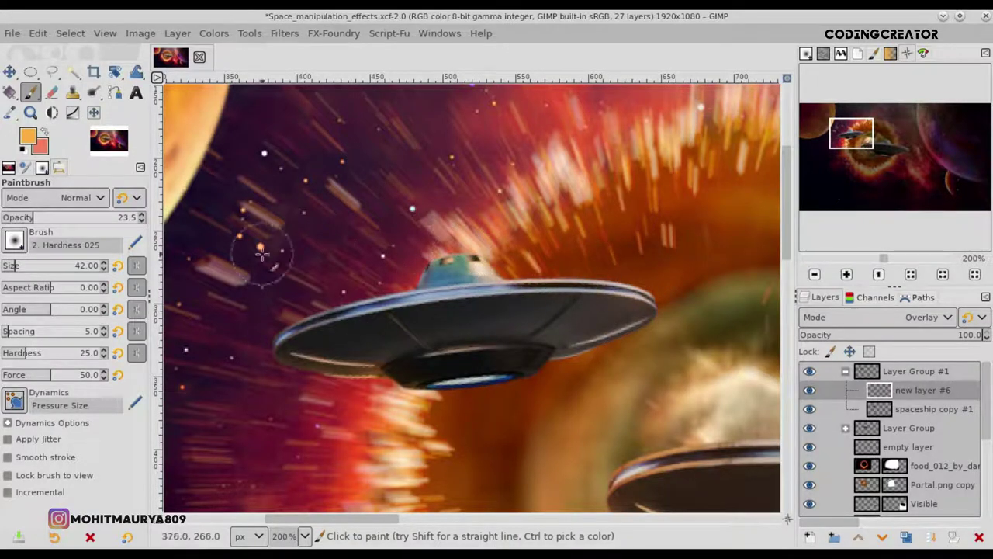
left_click(12, 219)
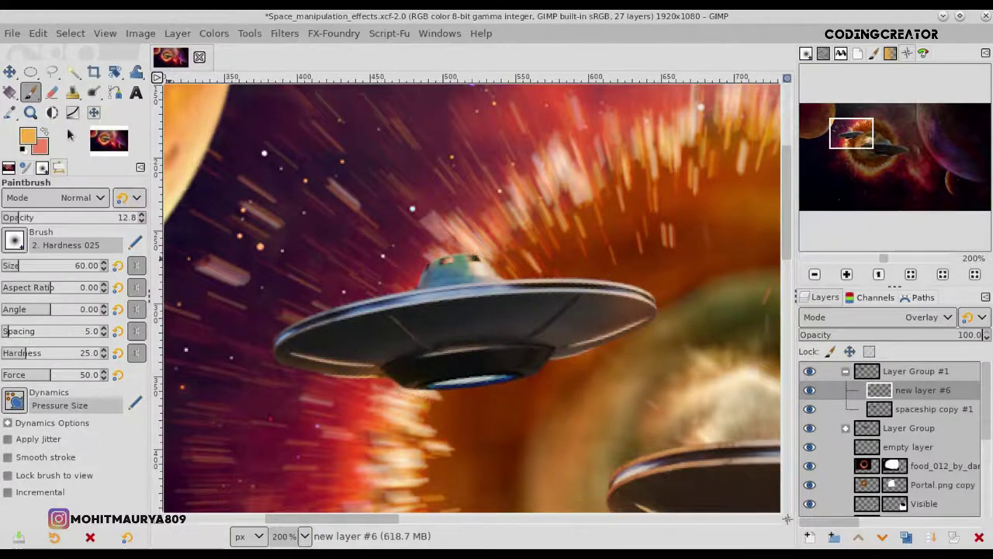
- Switch to salmon and paint faint glow near the saucer dome and its left side
left_click(31, 136)
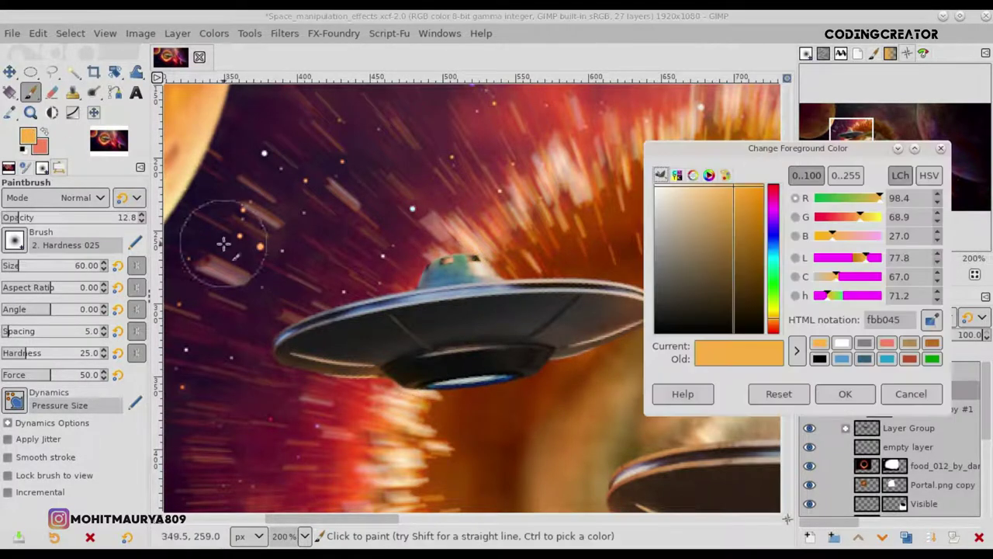
left_click(885, 345)
left_click(846, 394)
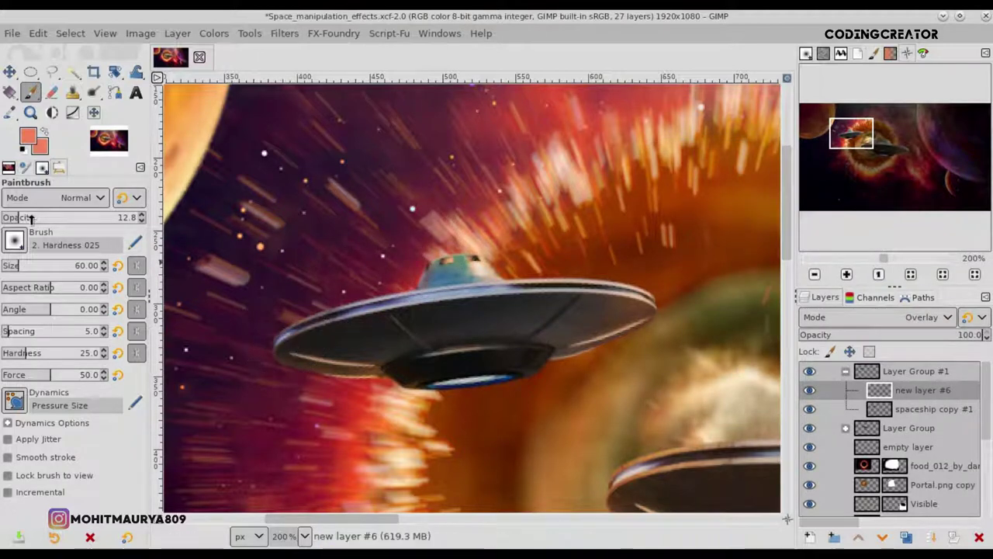
left_click_drag(435, 256, 388, 268)
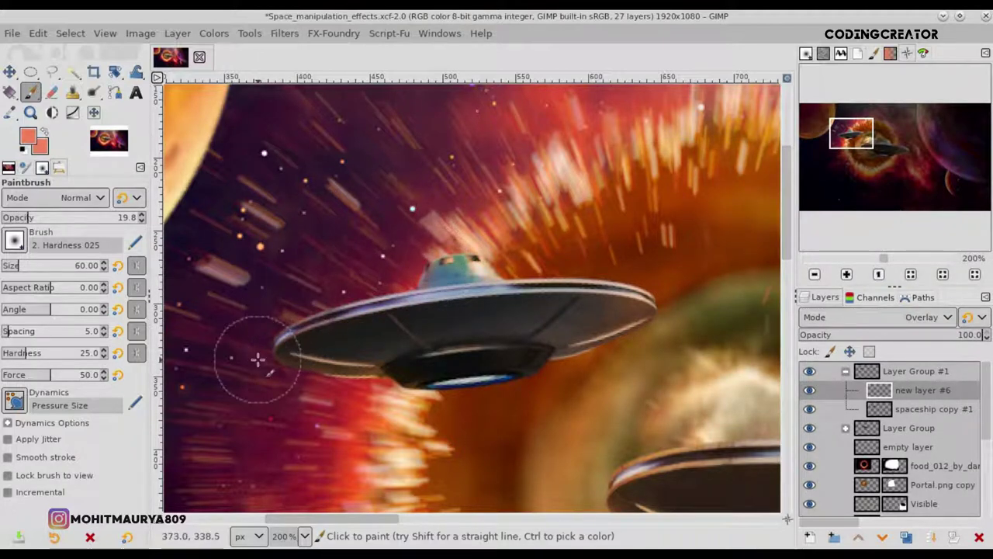
key("Return")
left_click_drag(266, 355, 281, 355)
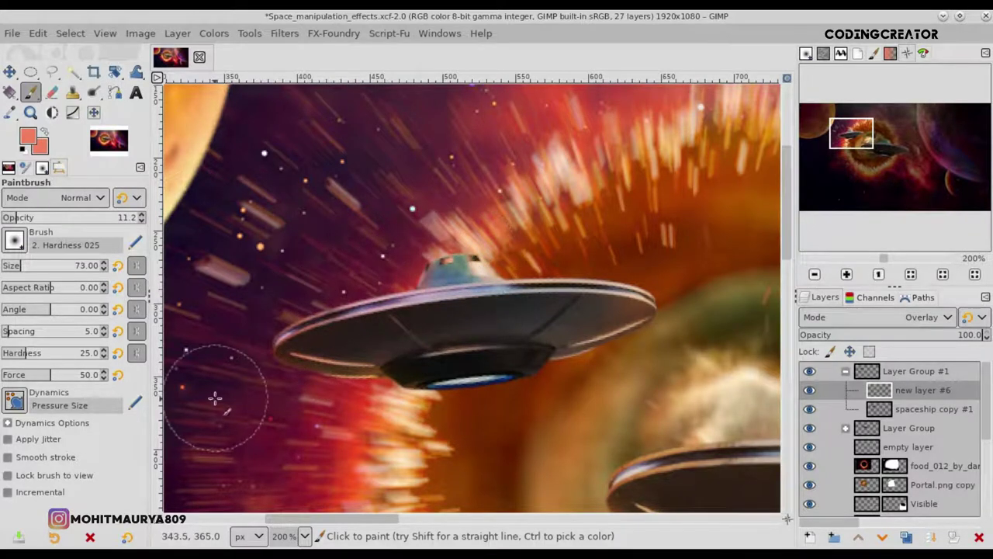
scroll(388, 263, "down", 4)
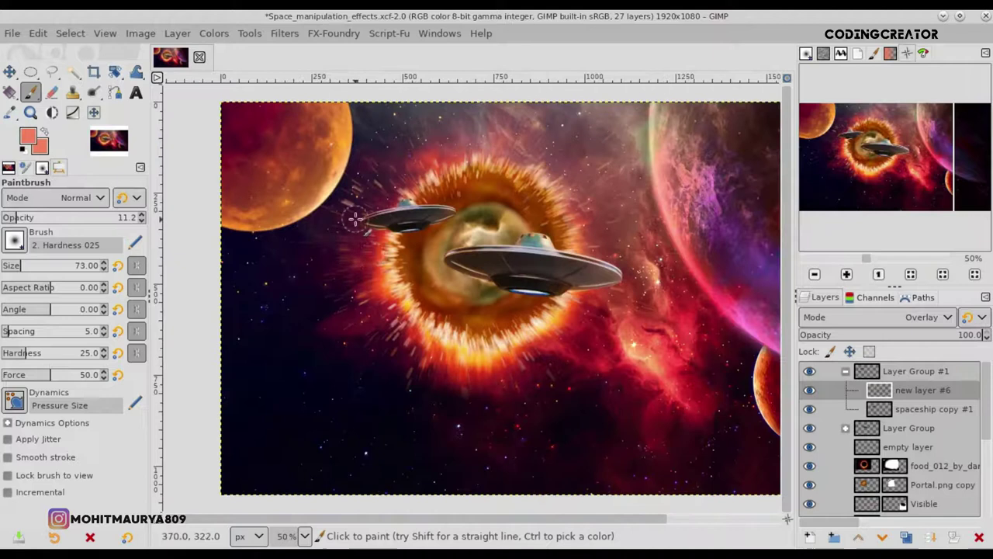
scroll(377, 178, "up", 3)
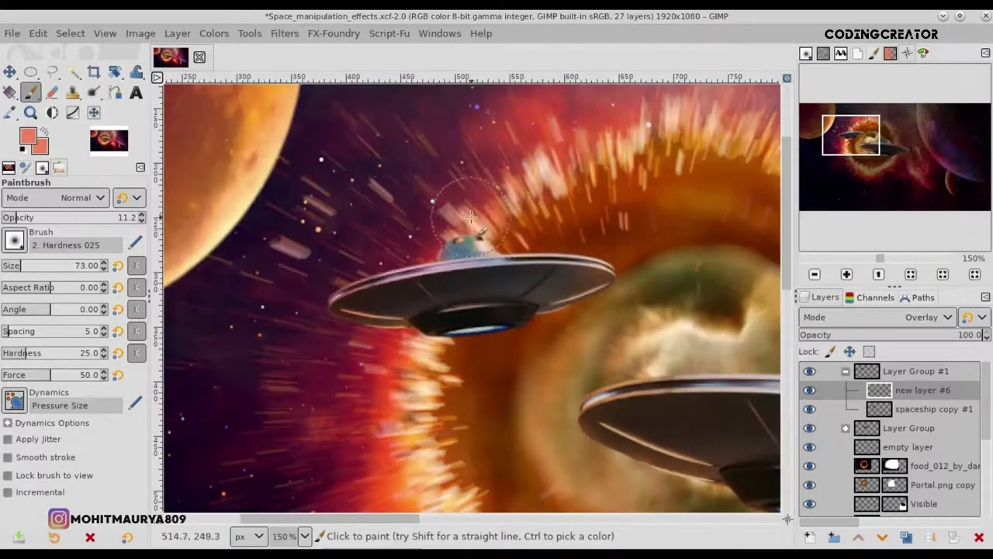
- Change the paint colour to orange, then to white, and add new layer #7
left_click(25, 142)
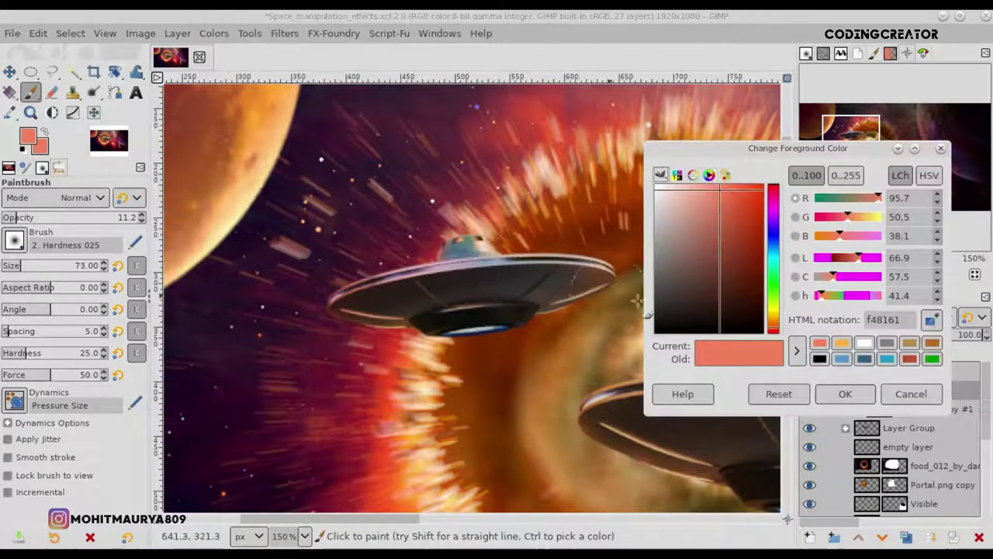
left_click(773, 194)
left_click(845, 393)
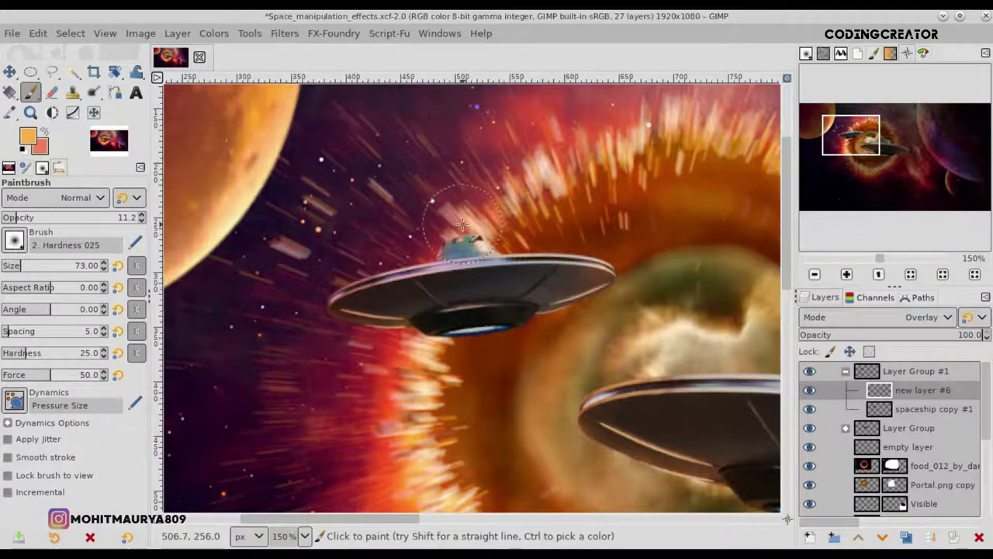
left_click(27, 137)
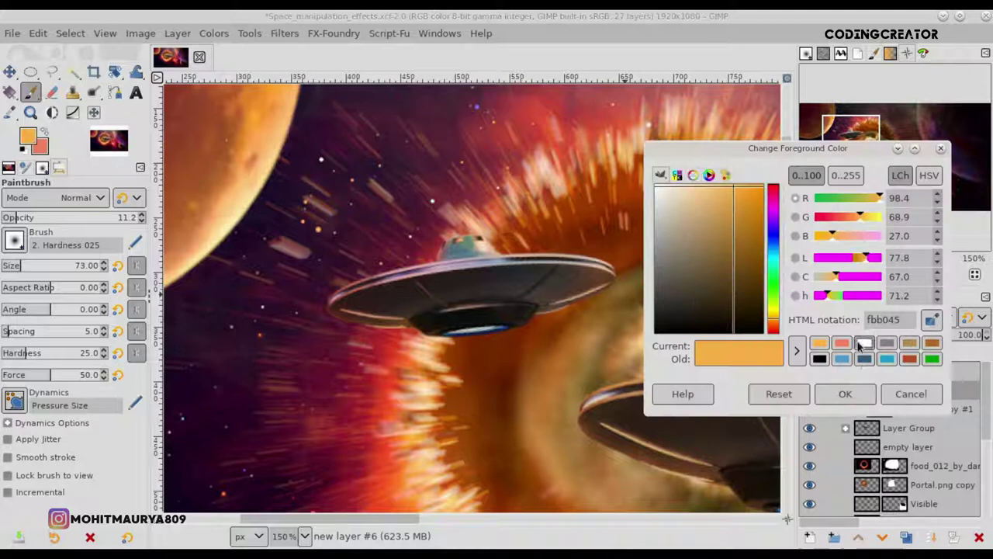
left_click(865, 344)
left_click(843, 392)
left_click(811, 535)
- Create new layer #7, clip it to its backdrop, set it to Overlay, and shrink the brush to 24
left_click(883, 525)
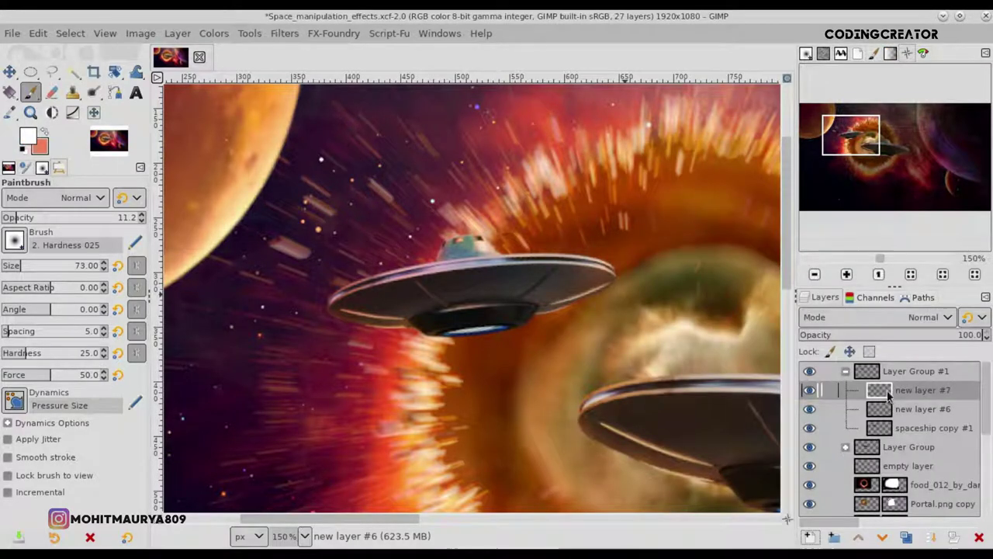
right_click(888, 392)
left_click(664, 111)
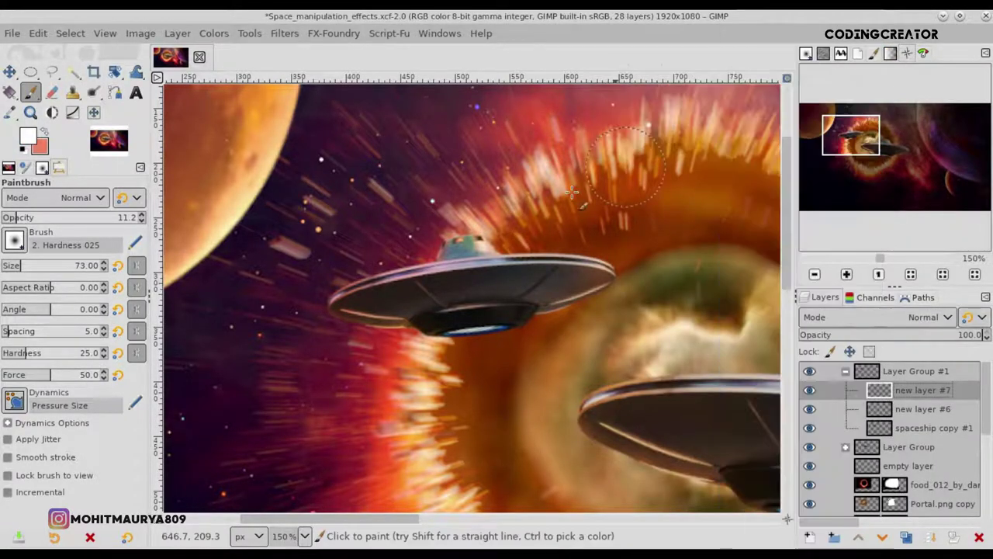
left_click_drag(12, 268, 8, 267)
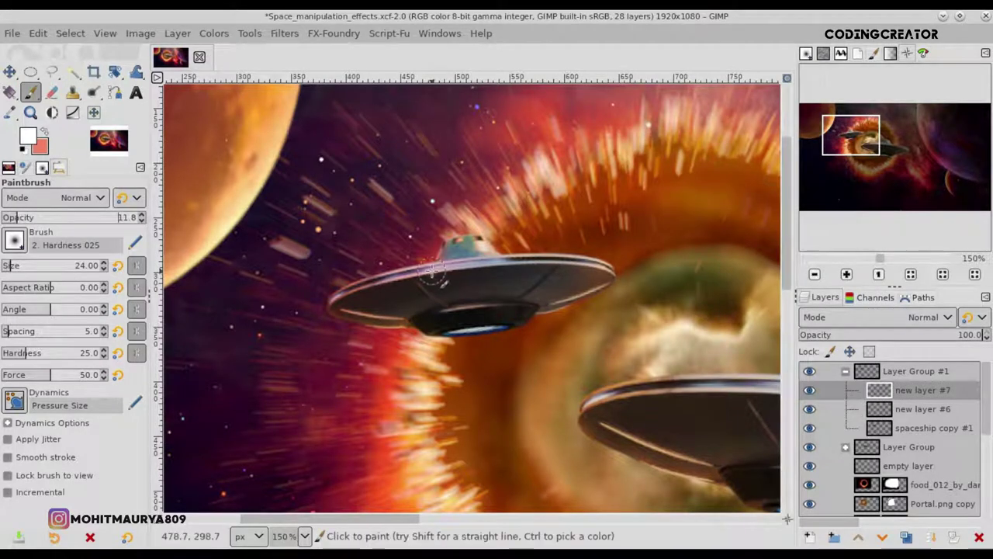
scroll(433, 270, "up", 3)
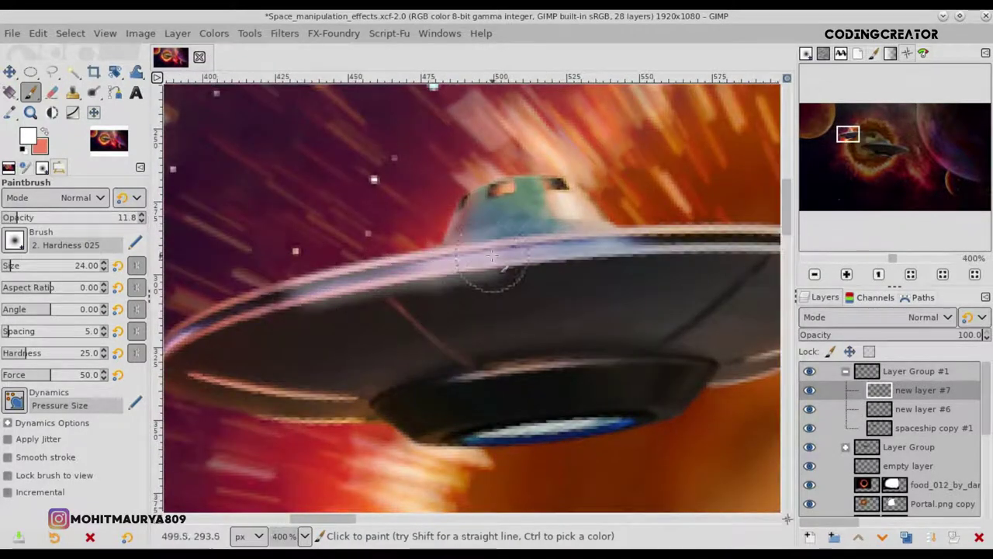
left_click(924, 317)
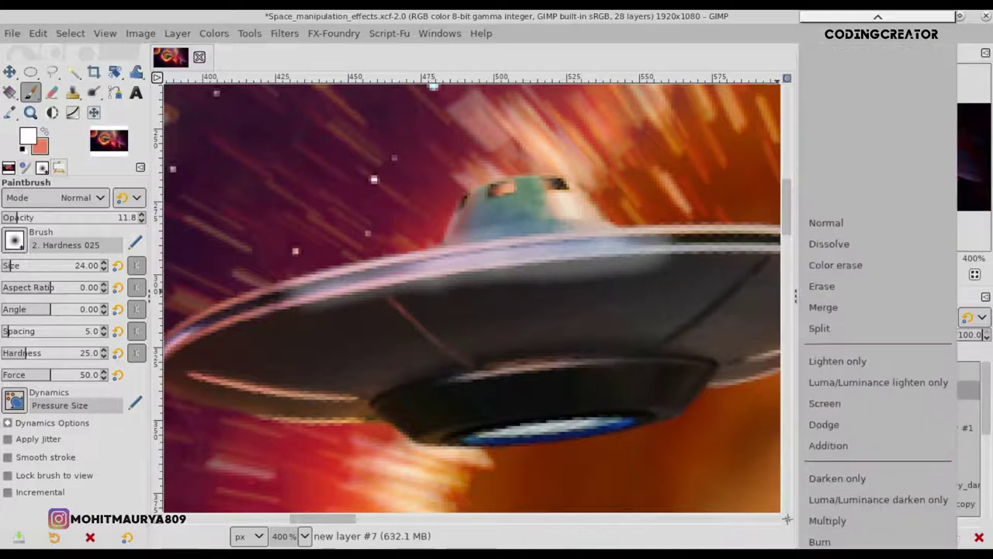
scroll(860, 436, "down", 5)
left_click(854, 416)
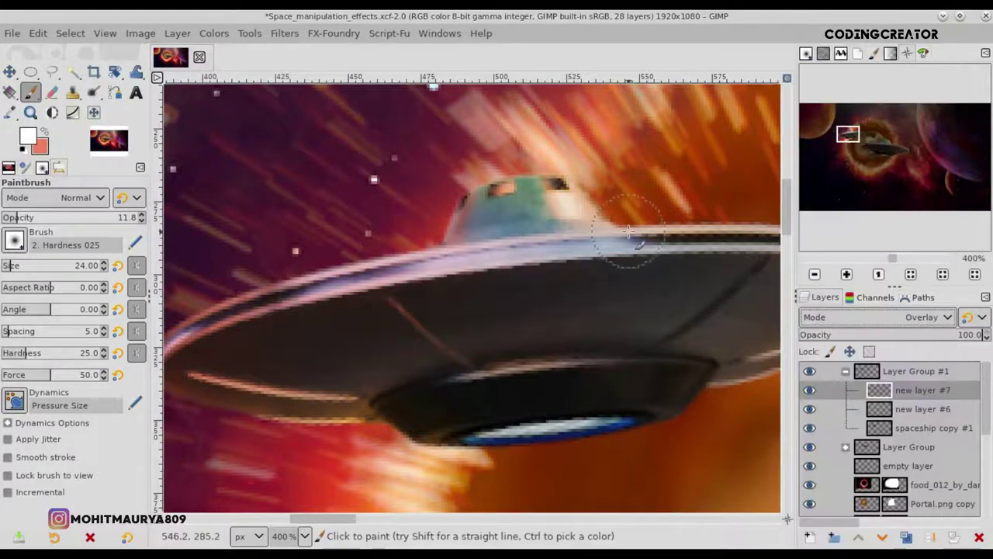
- Paint soft white highlights on the saucer rim and dome, then with a 53 px brush on its top and underside
scroll(450, 242, "down", 3)
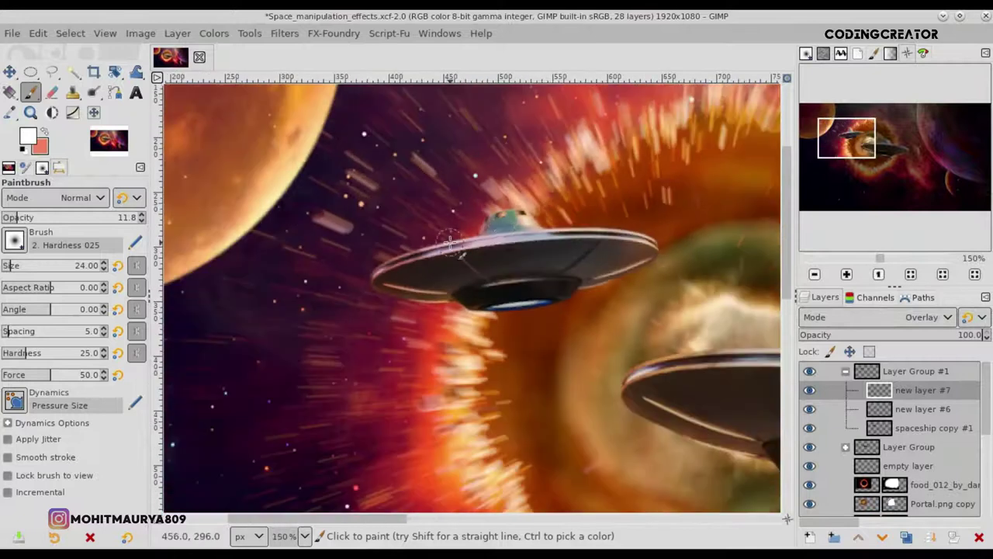
scroll(450, 242, "up", 2)
mouse_move(390, 263)
left_mouse_down()
mouse_move(281, 320)
mouse_move(390, 267)
left_mouse_up()
left_click_drag(315, 517, 371, 516)
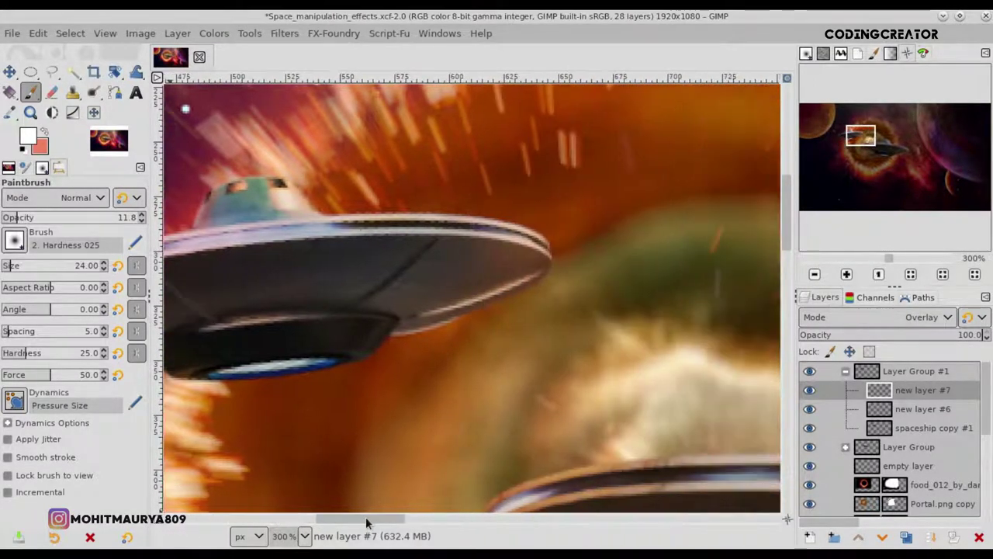
left_click_drag(398, 220, 509, 265)
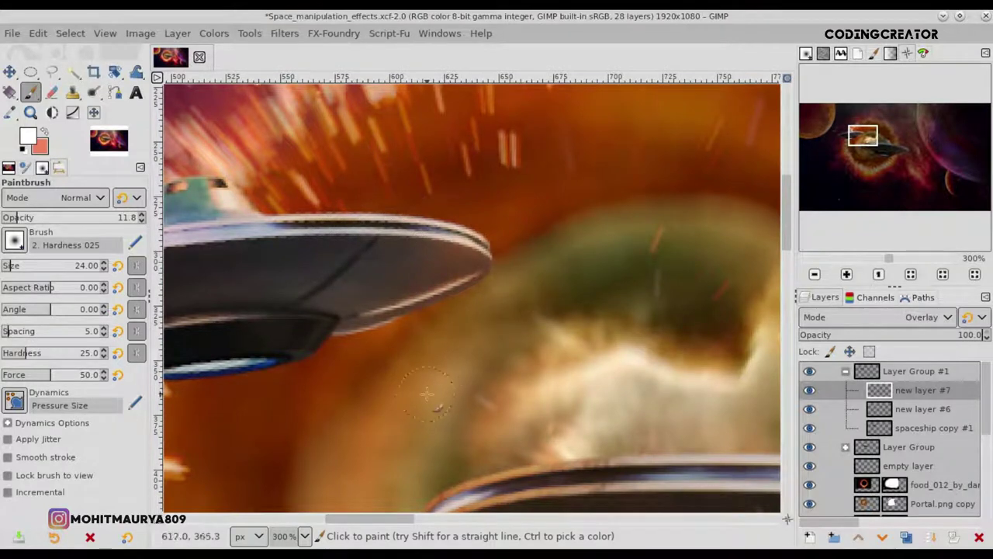
left_click_drag(371, 517, 336, 516)
left_click_drag(423, 166, 382, 186)
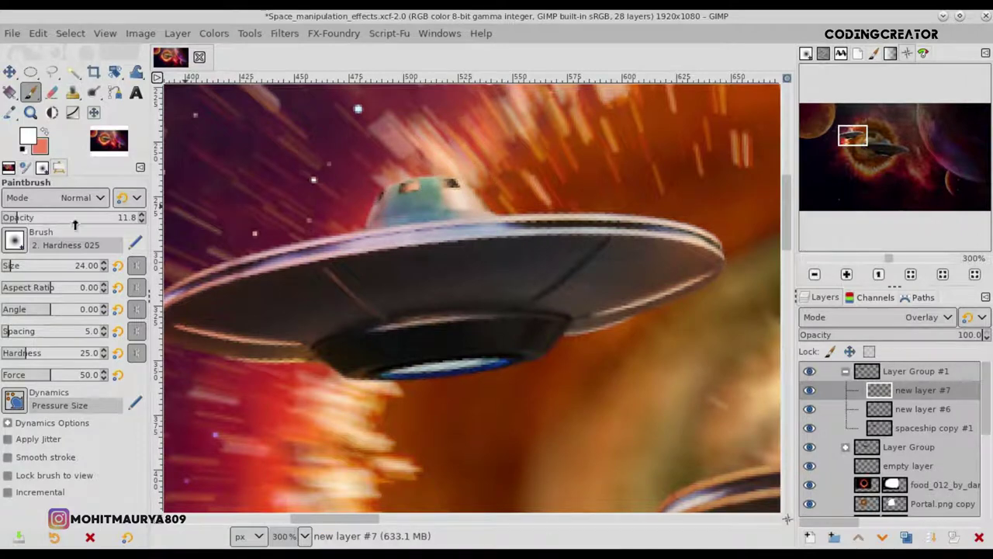
left_click(10, 266)
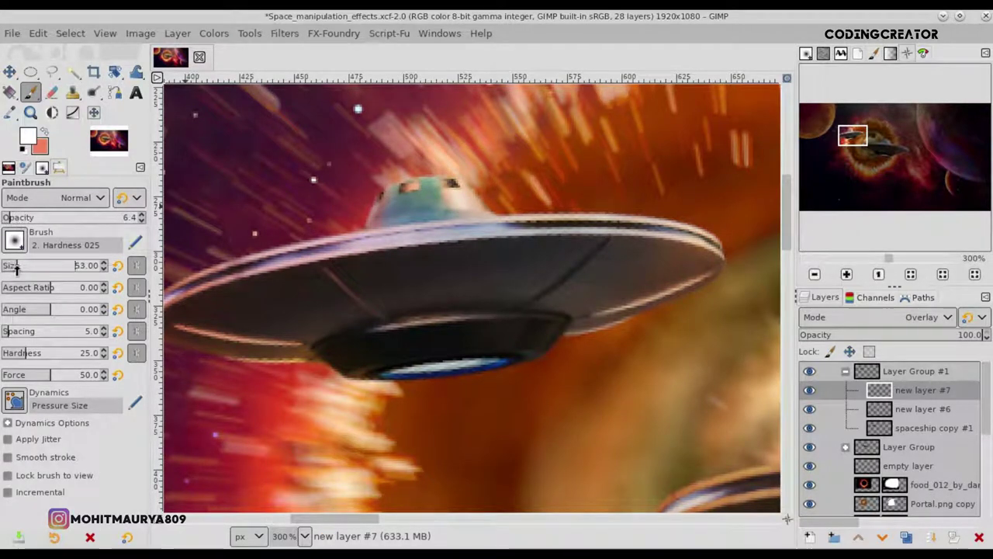
left_click_drag(461, 181, 574, 184)
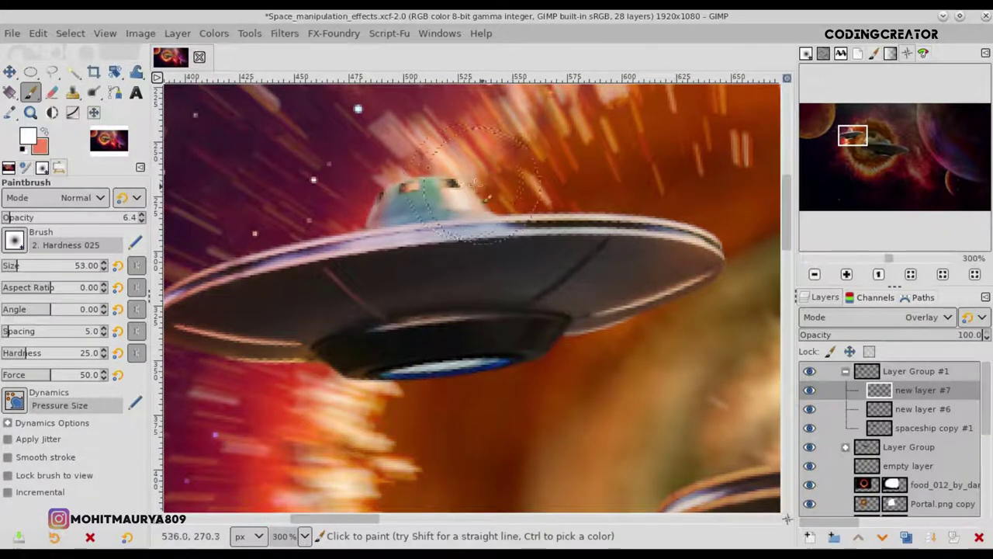
mouse_move(491, 394)
left_mouse_down()
mouse_move(404, 374)
mouse_move(519, 374)
mouse_move(391, 378)
left_mouse_up()
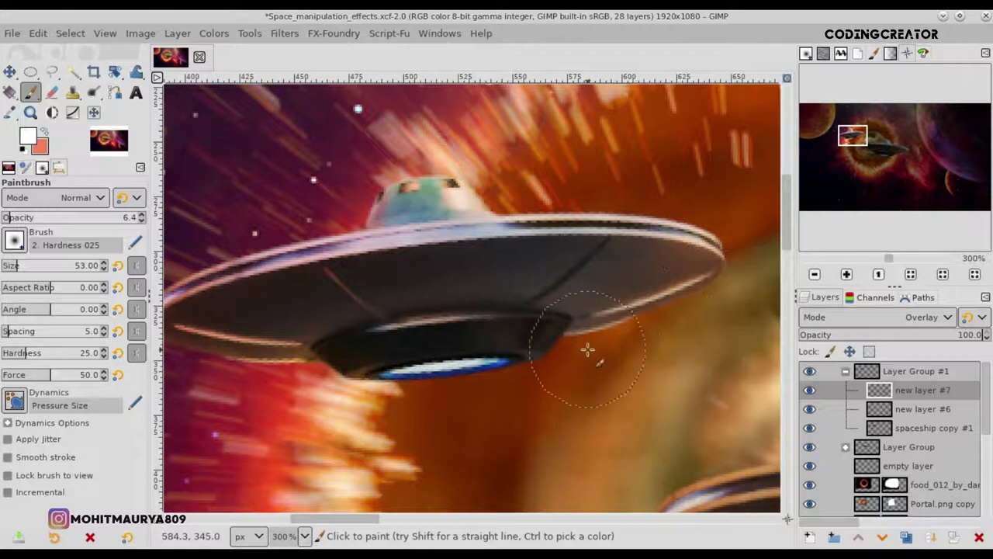
left_click(27, 142)
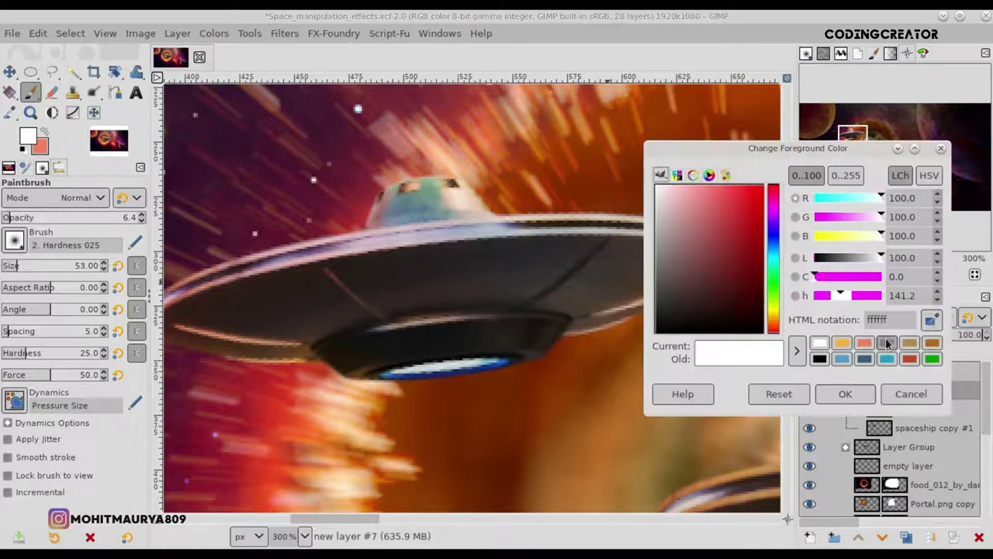
- Pick the tan recent colour, enlarge the brush to 81 px, and zoom out over the saucer
left_click(910, 344)
left_click(845, 393)
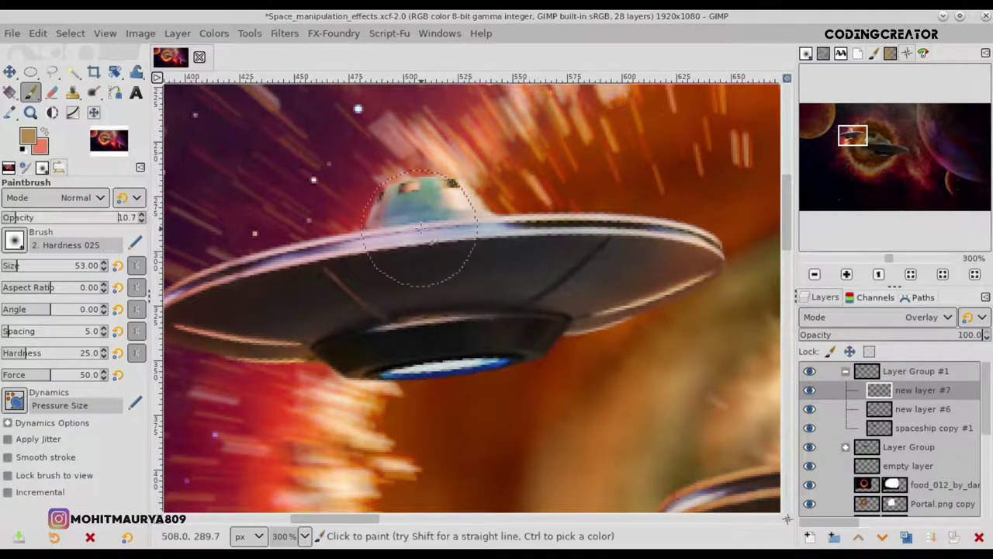
left_click(31, 268)
scroll(17, 265, "down", 1)
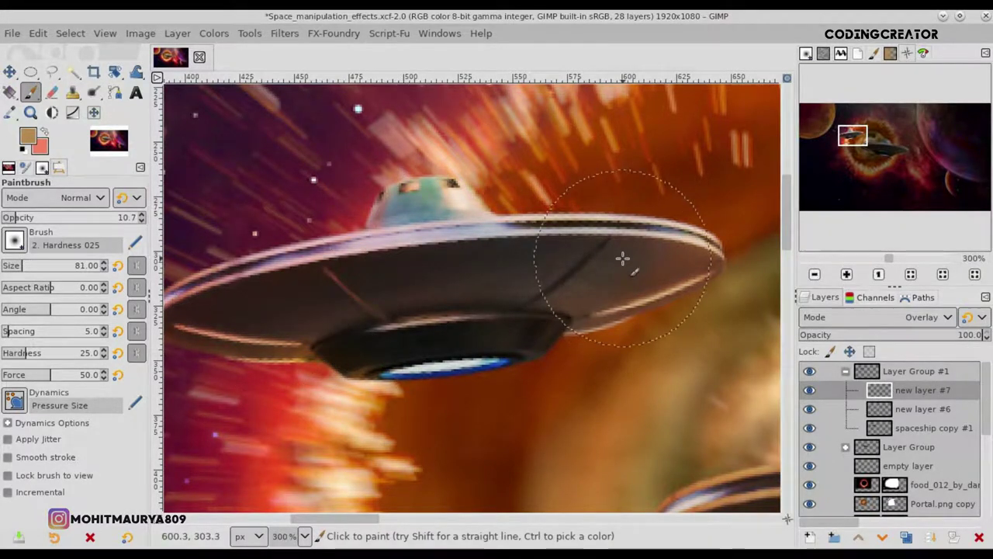
scroll(557, 302, "down", 3)
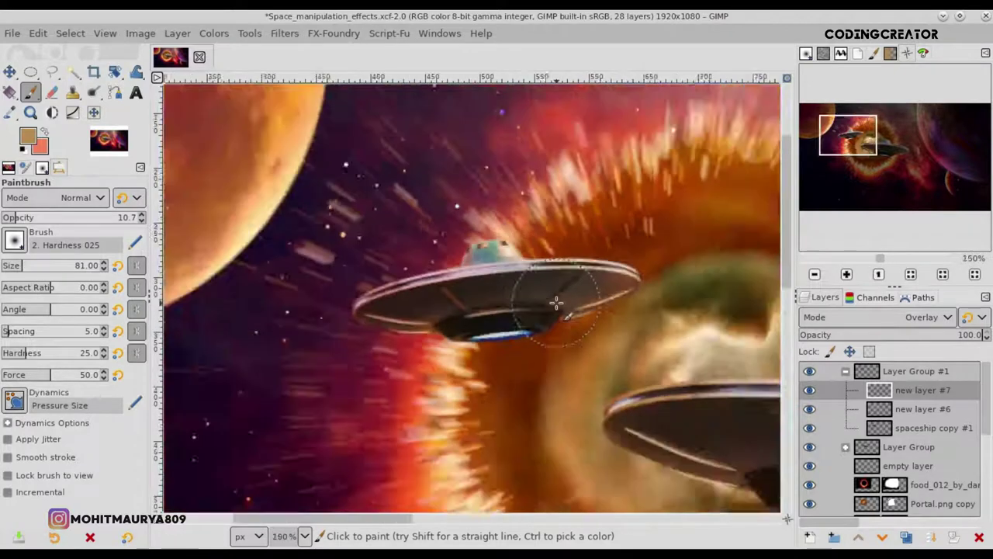
scroll(556, 303, "down", 2)
scroll(557, 302, "down", 1)
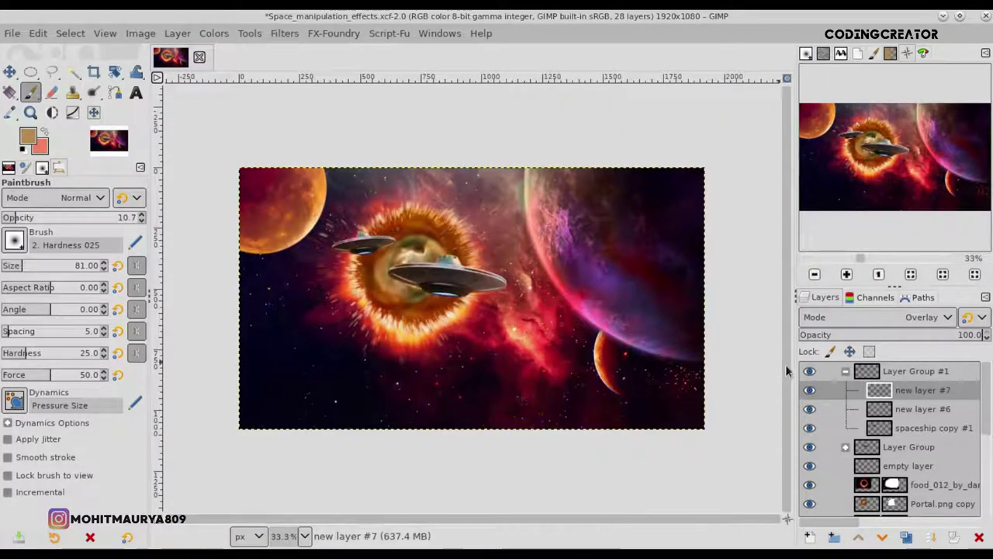
- On new layer #6, faintly erase the glow along the saucer rim with a very low-opacity eraser
left_click(811, 391)
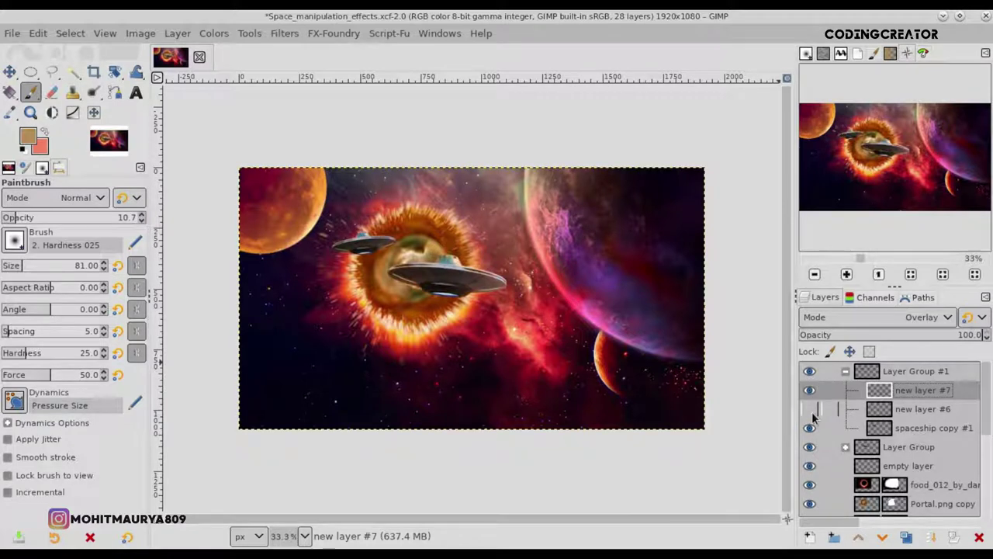
left_click(884, 411)
key("2")
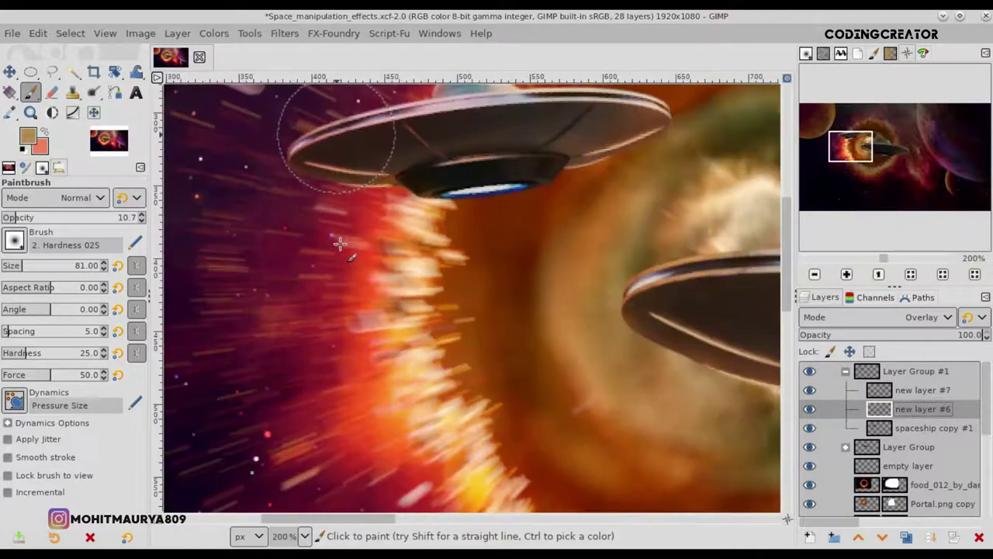
scroll(362, 142, "up", 1, "ctrl")
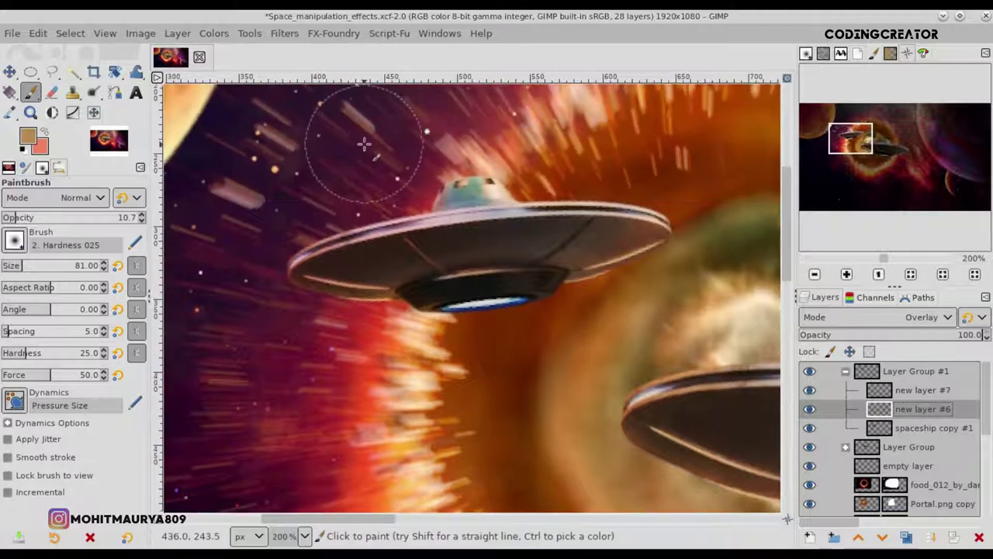
scroll(361, 142, "up", 1, "ctrl")
left_click(51, 91)
left_click(2, 219)
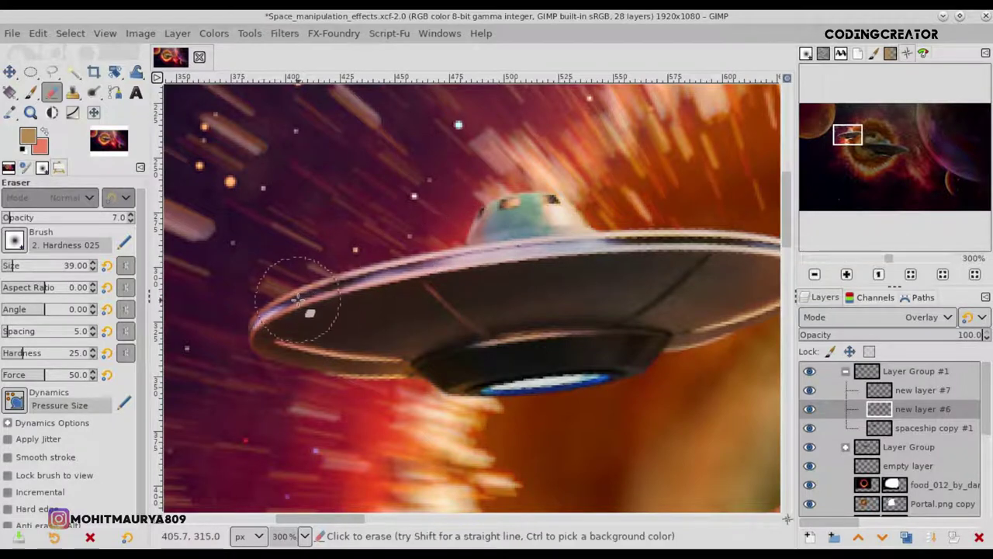
mouse_move(254, 312)
left_mouse_down()
mouse_move(465, 277)
mouse_move(339, 295)
mouse_move(393, 267)
mouse_move(247, 318)
mouse_move(389, 264)
mouse_move(424, 271)
mouse_move(435, 244)
left_mouse_up()
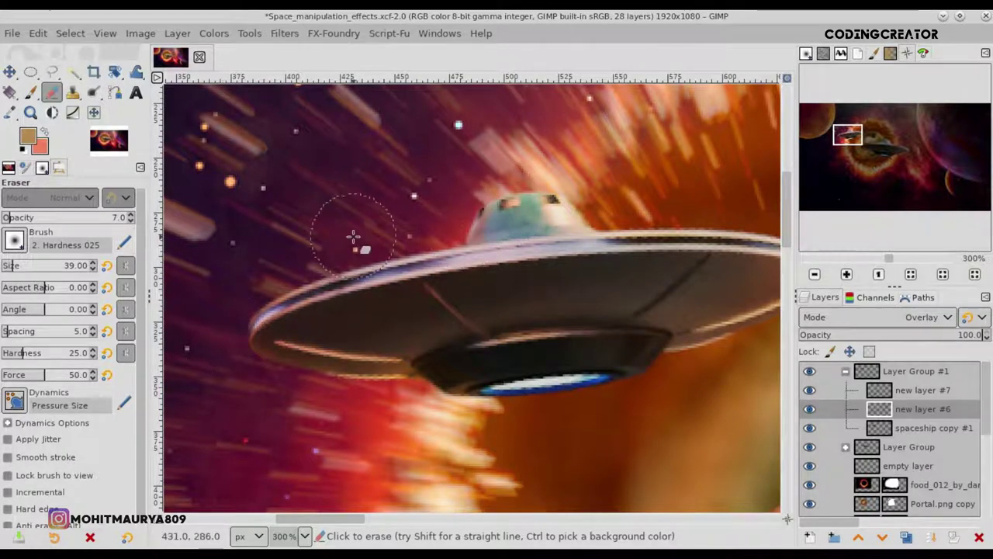
key("1")
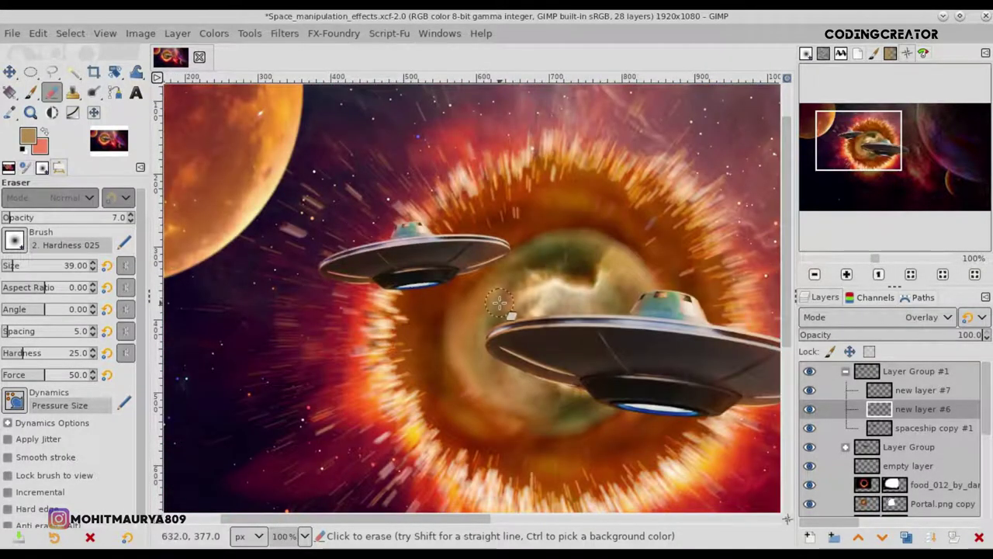
key("minus")
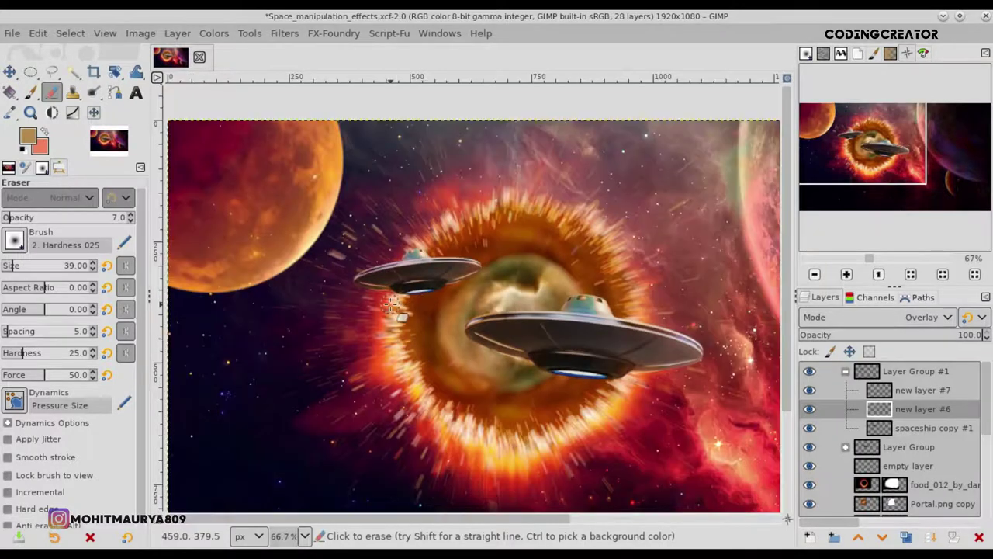
key("2")
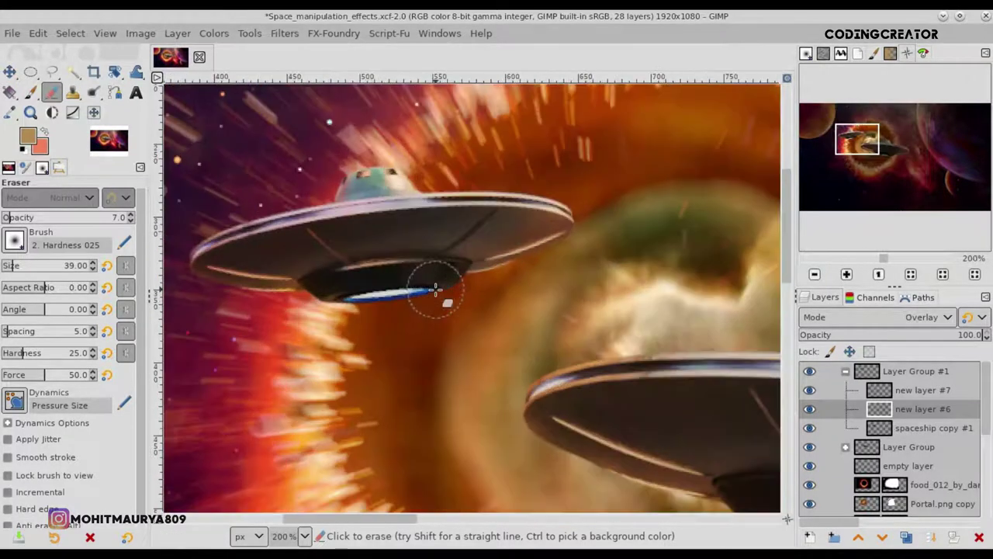
- Paint a faint light-orange glow across the saucer with an 81 px brush, then fit the image in view
left_click(25, 140)
left_click(869, 346)
left_click(842, 392)
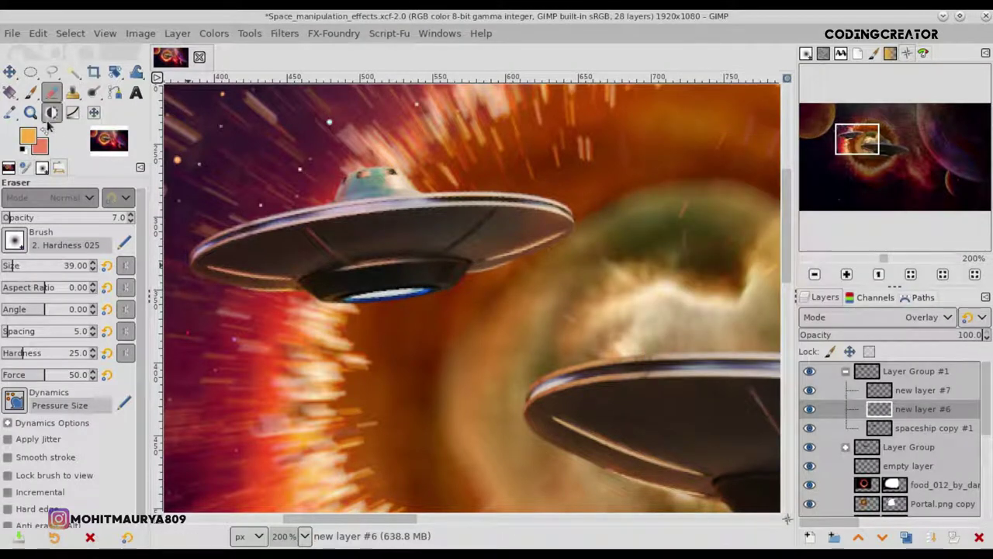
left_click(31, 92)
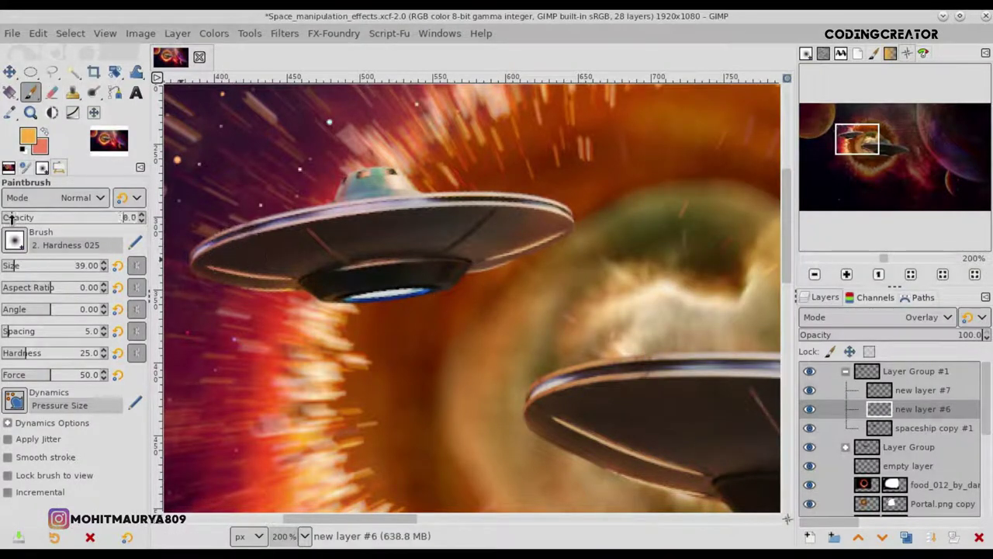
left_click_drag(17, 264, 31, 264)
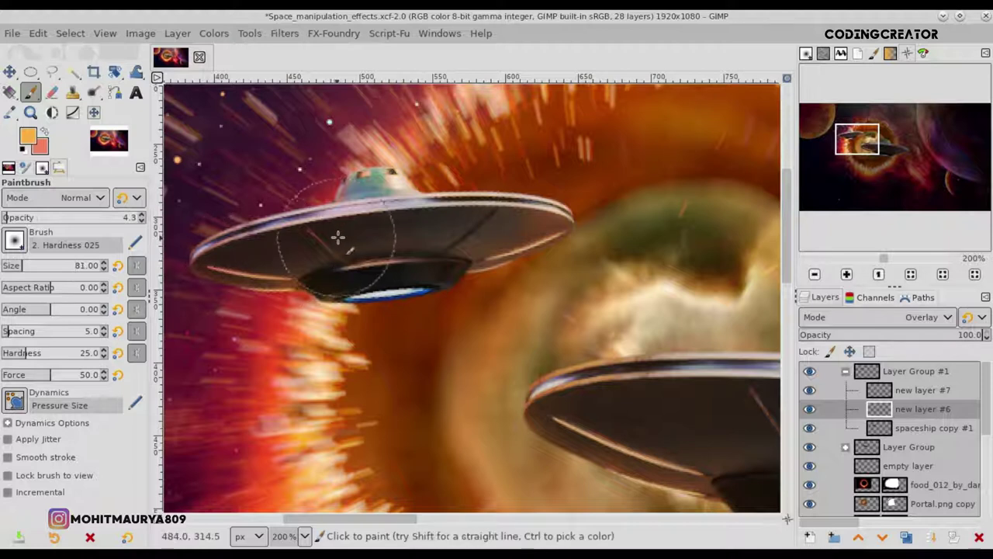
mouse_move(267, 255)
left_mouse_down()
mouse_move(321, 251)
mouse_move(262, 248)
mouse_move(468, 235)
left_mouse_up()
left_click(9, 71)
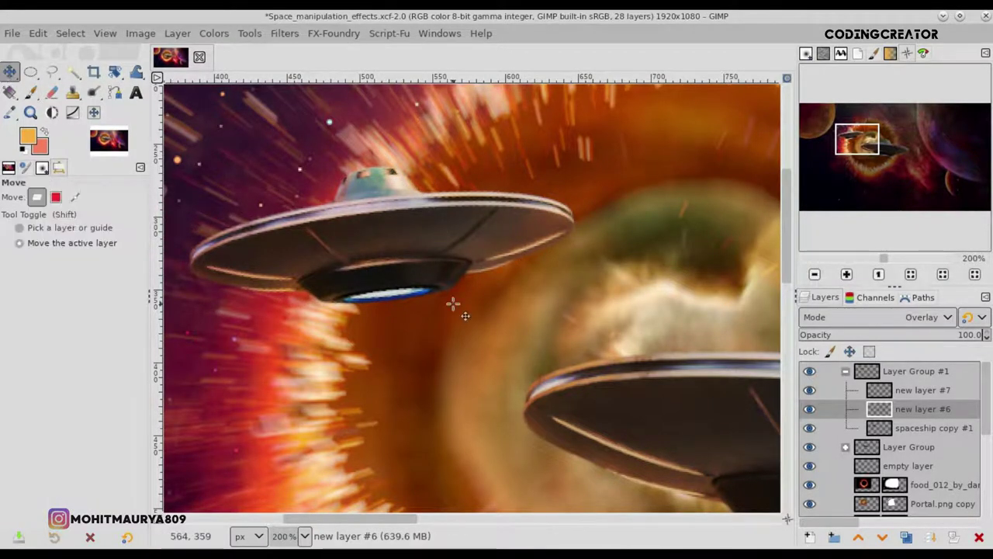
key("1")
key("minus")
key("minus")
key("minus")
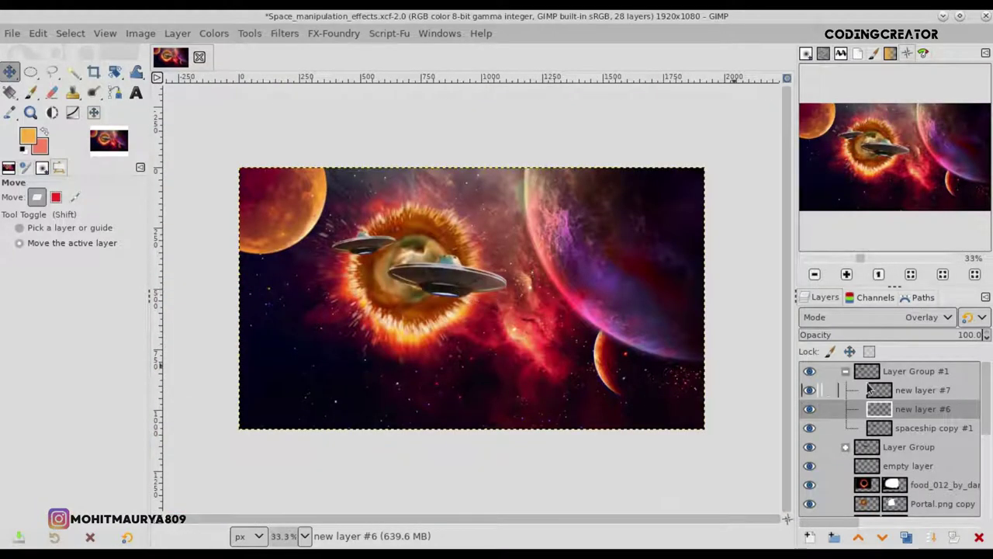
- Rename the top group 'spaceship2' and the second 'spaceship1', then toggle spaceship1's visibility to check
left_click(848, 373)
left_click(922, 374)
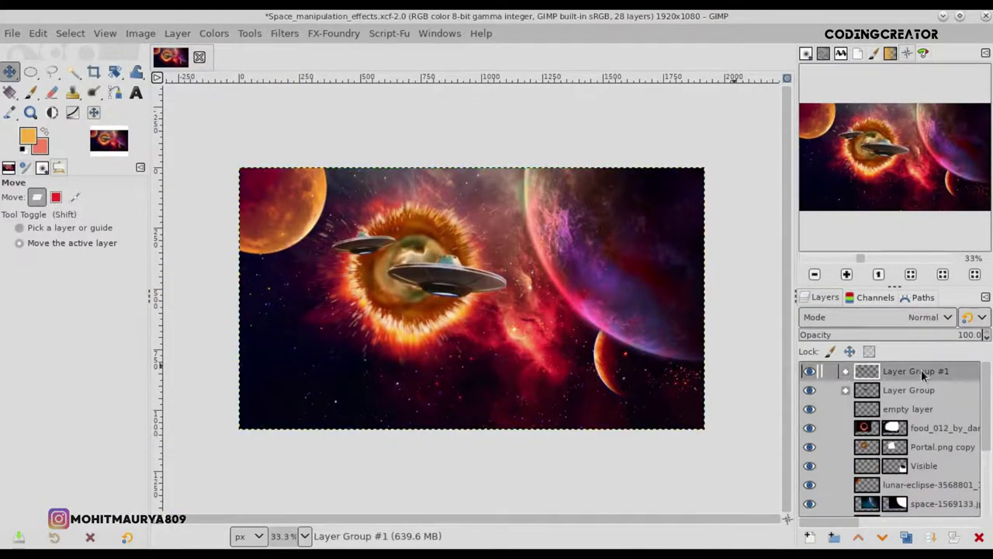
double_click(922, 374)
type("spaceship2")
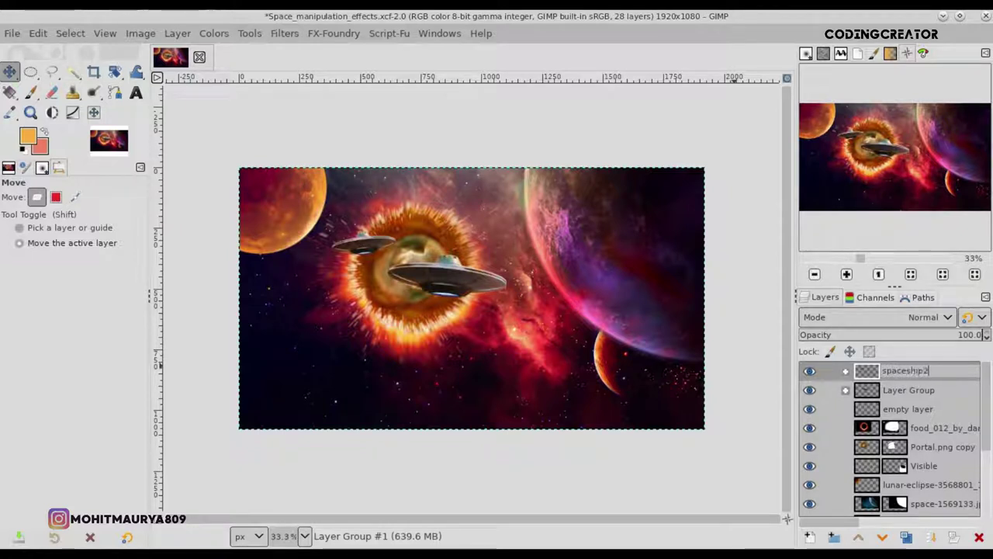
key("Return")
double_click(922, 390)
type("spaceship")
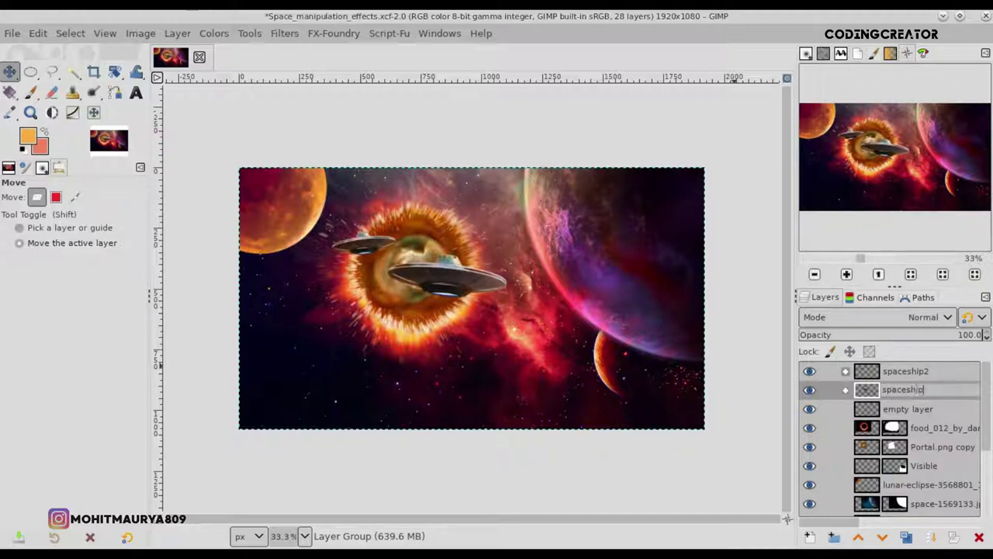
type("1")
key("Return")
left_click(811, 390)
left_click(811, 391)
scroll(990, 405, "down", 3)
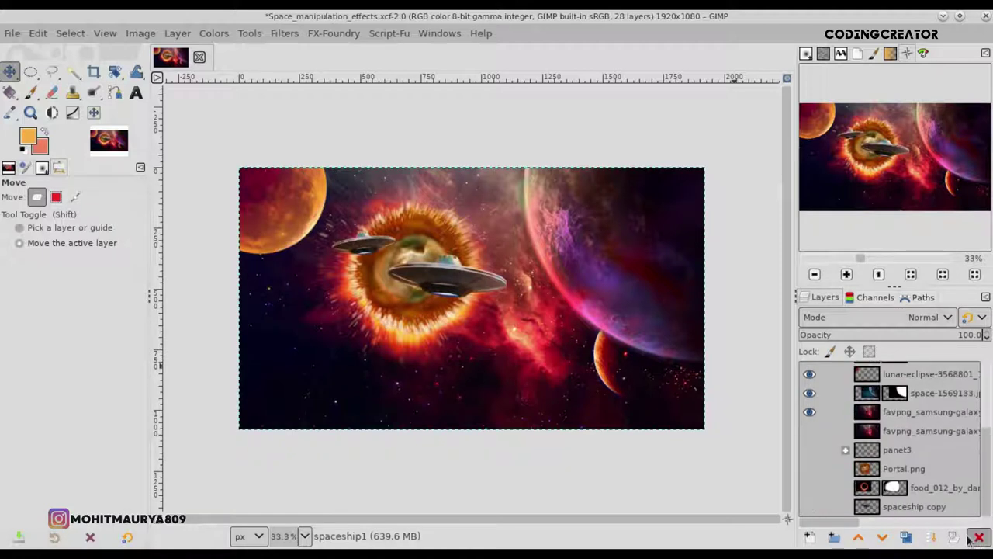
- Duplicate the spaceship copy layer, move it to the top, and crop it to its content
left_click(903, 509)
left_click(906, 537)
left_click_drag(907, 509, 903, 369)
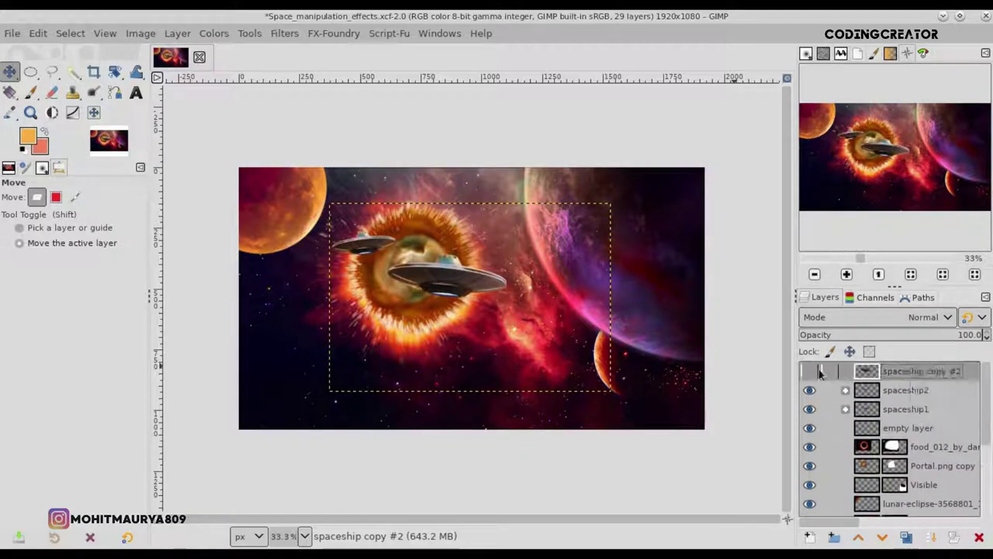
left_click_drag(820, 373, 820, 374)
left_click(176, 32)
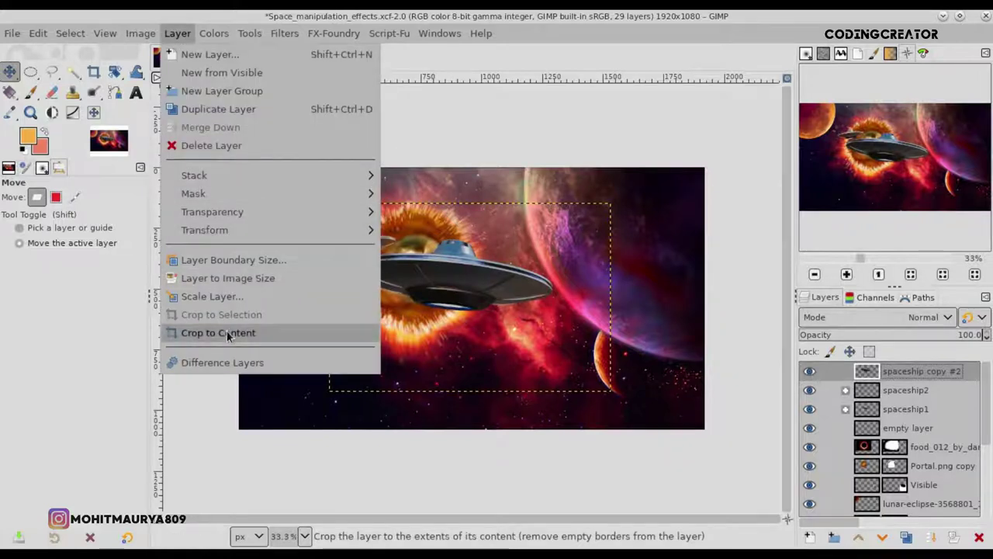
left_click(227, 333)
- Scale the duplicate into a small UFO near the big saucer, placed below spaceship1 in the stack
left_click_drag(115, 72, 179, 107)
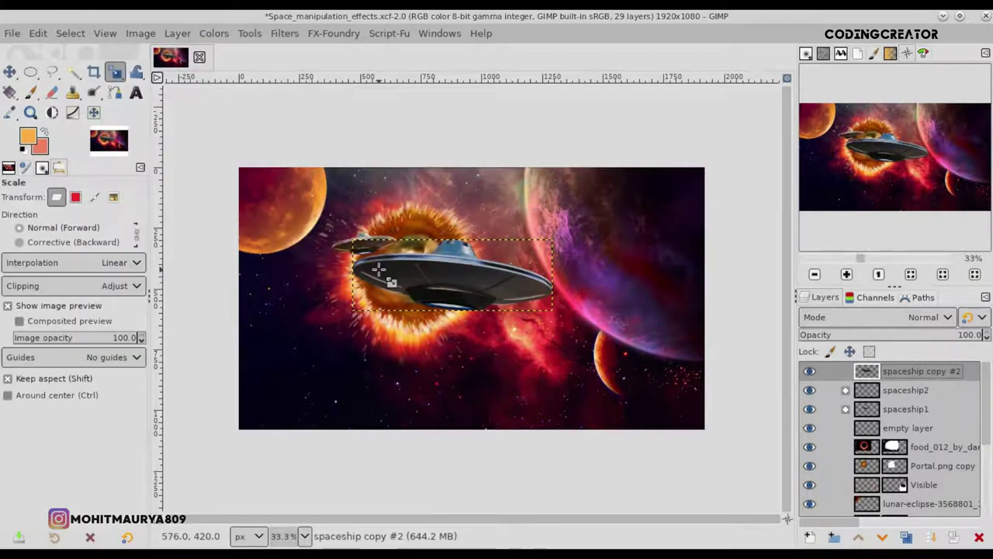
left_click_drag(380, 269, 513, 323)
key("Return")
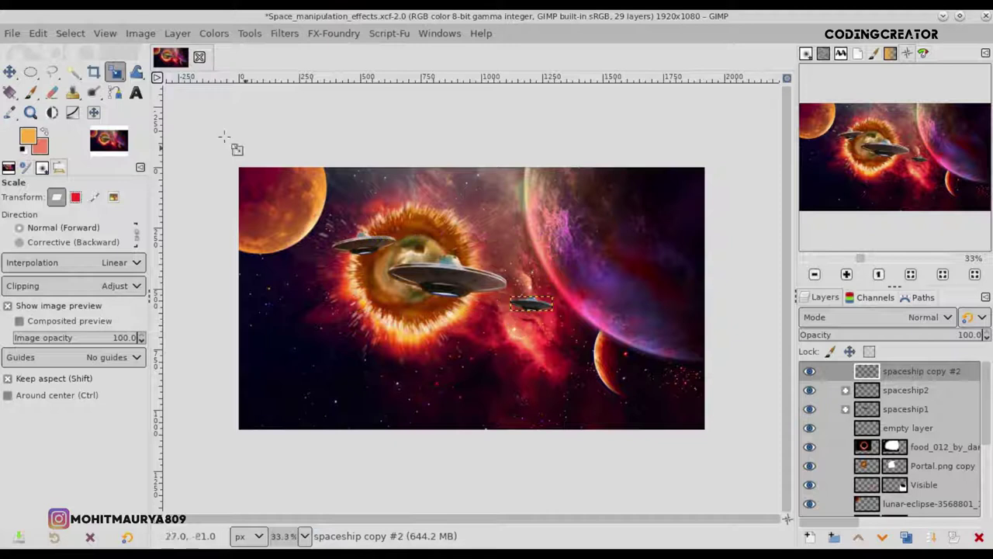
key("m")
left_click_drag(532, 304, 497, 290)
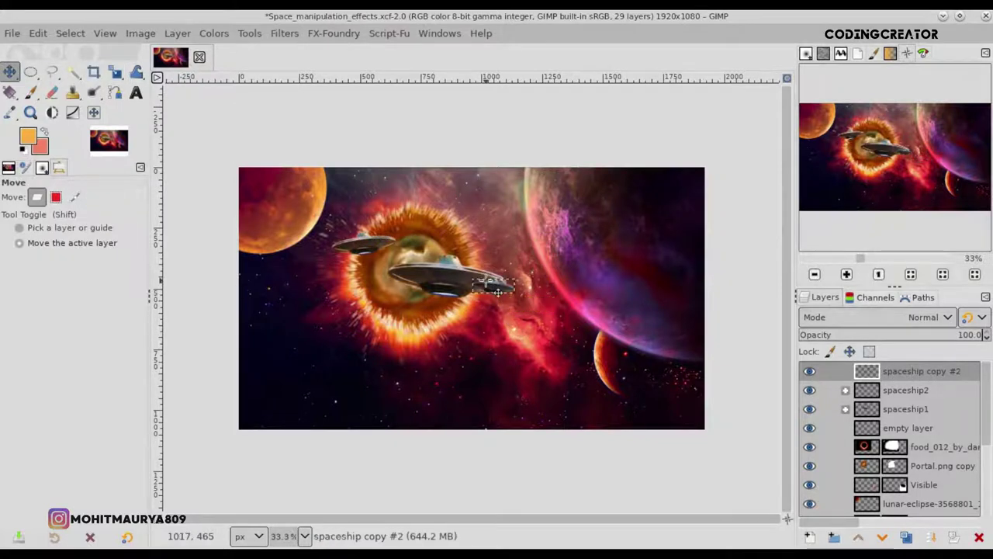
scroll(497, 290, "up", 2)
left_click_drag(890, 377, 892, 415)
mouse_move(534, 307)
left_mouse_down()
mouse_move(489, 318)
mouse_move(471, 261)
left_mouse_up()
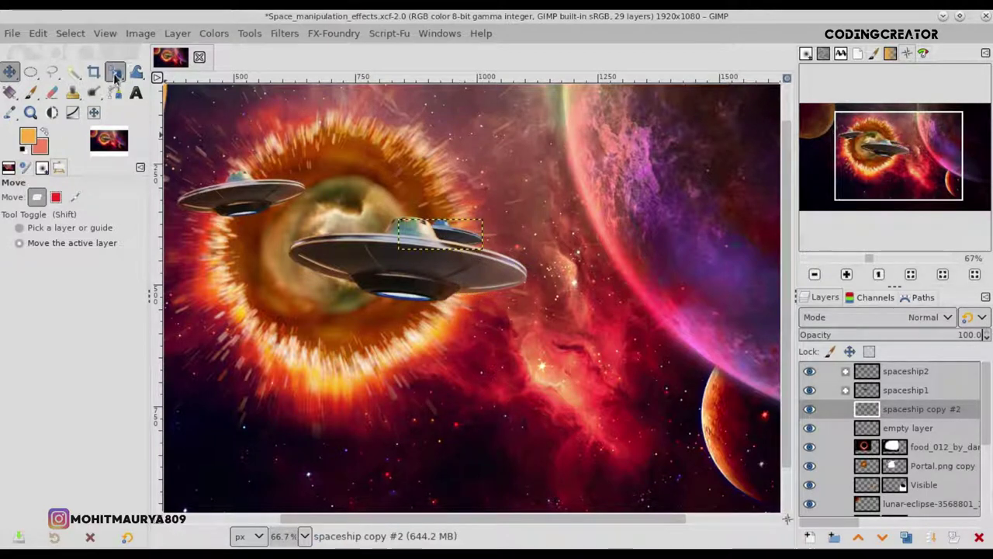
- Shrink the small UFO further to tuck it behind the big dome, and raise the empty layer to the top
left_click(115, 72)
left_click(388, 225)
left_click_drag(401, 227, 427, 236)
key("Return")
left_click(9, 72)
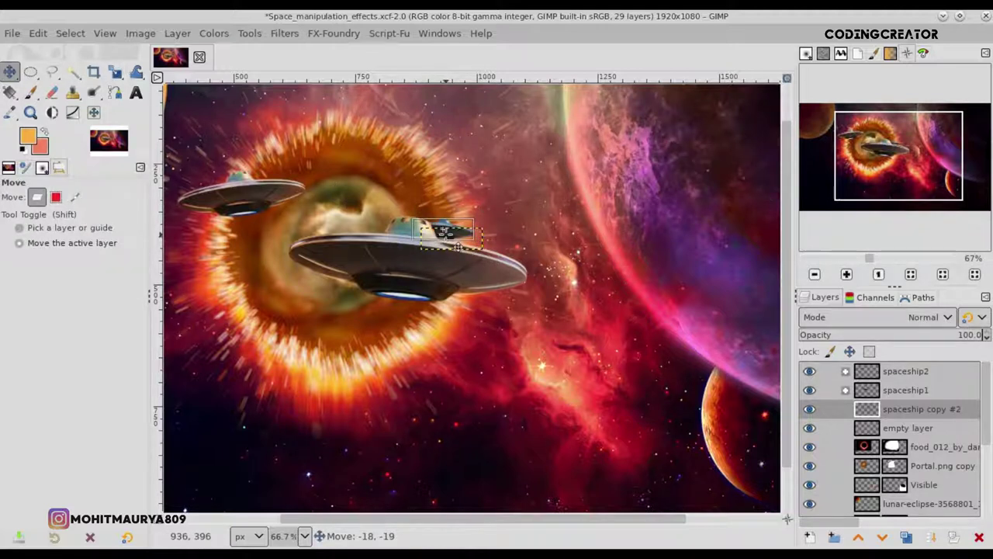
left_click(895, 447)
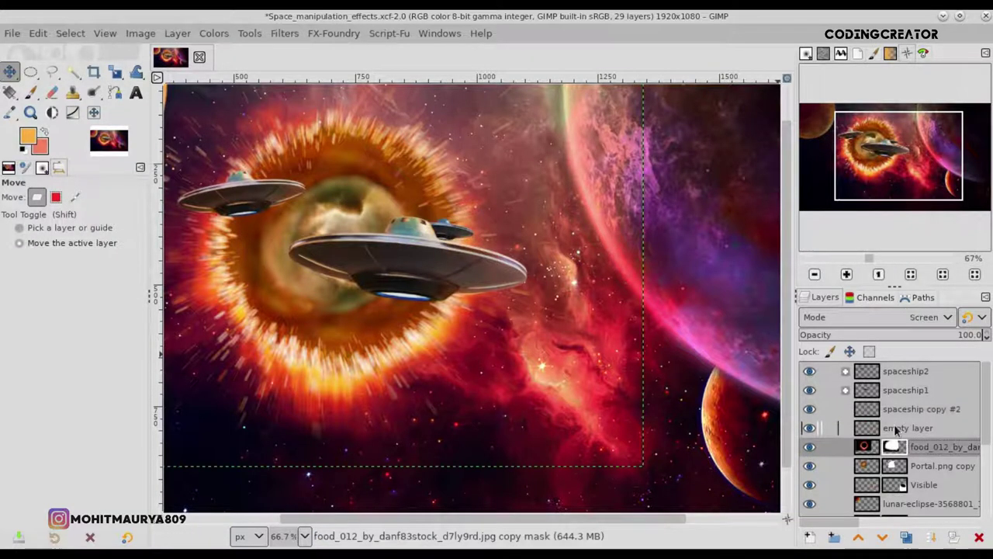
left_click_drag(908, 427, 908, 371)
- Shift the small UFO up and left, then place spaceship copy #2 in a new layer group
key("minus")
key("minus")
key("minus")
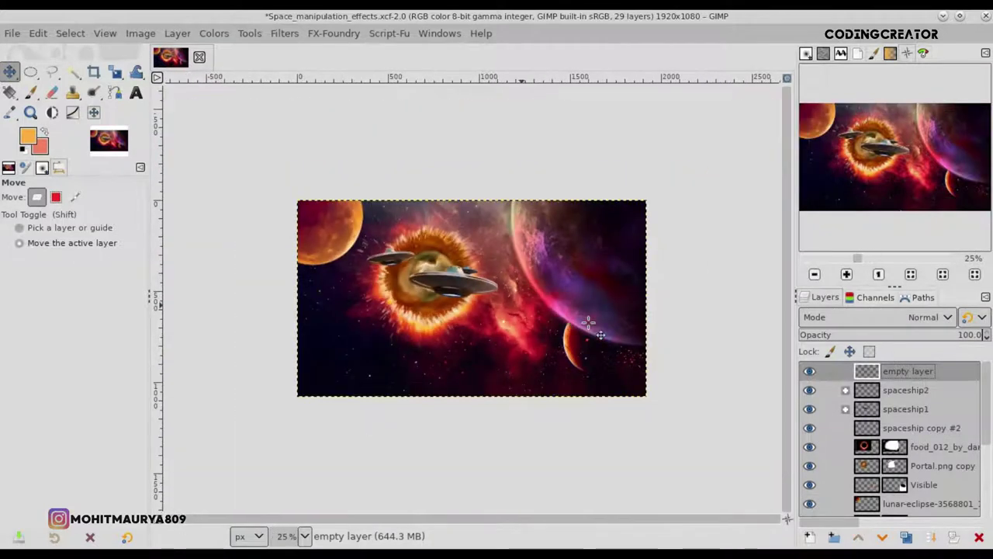
key("plus")
key("plus")
key("plus")
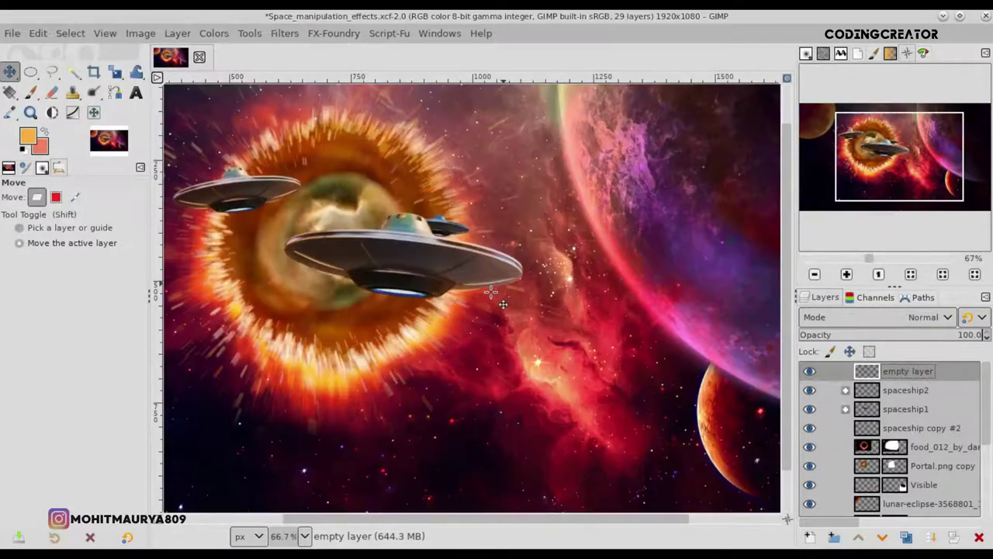
left_click(903, 429)
mouse_move(441, 223)
left_mouse_down()
mouse_move(353, 234)
mouse_move(331, 215)
left_mouse_up()
left_click(114, 72)
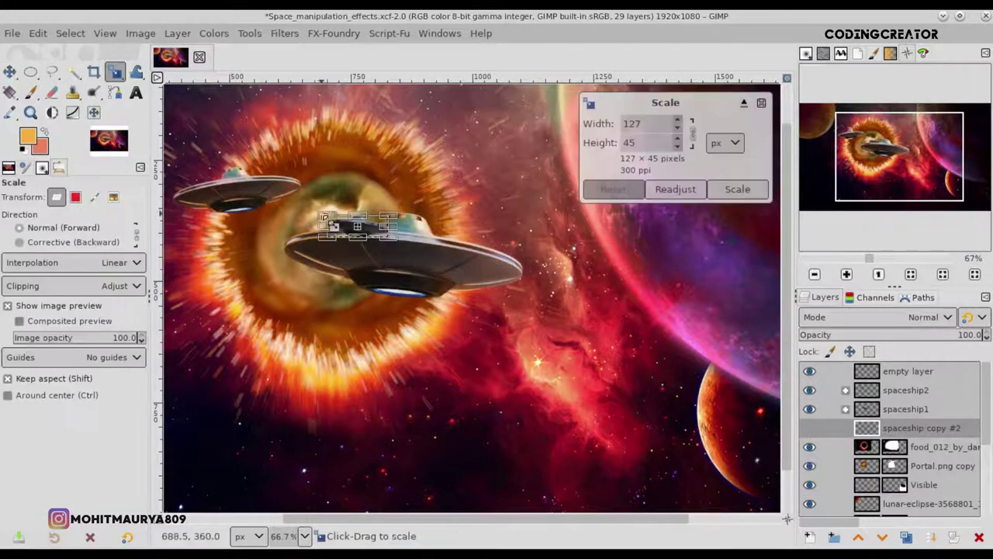
key("Escape")
key("m")
left_click_drag(392, 247, 378, 241)
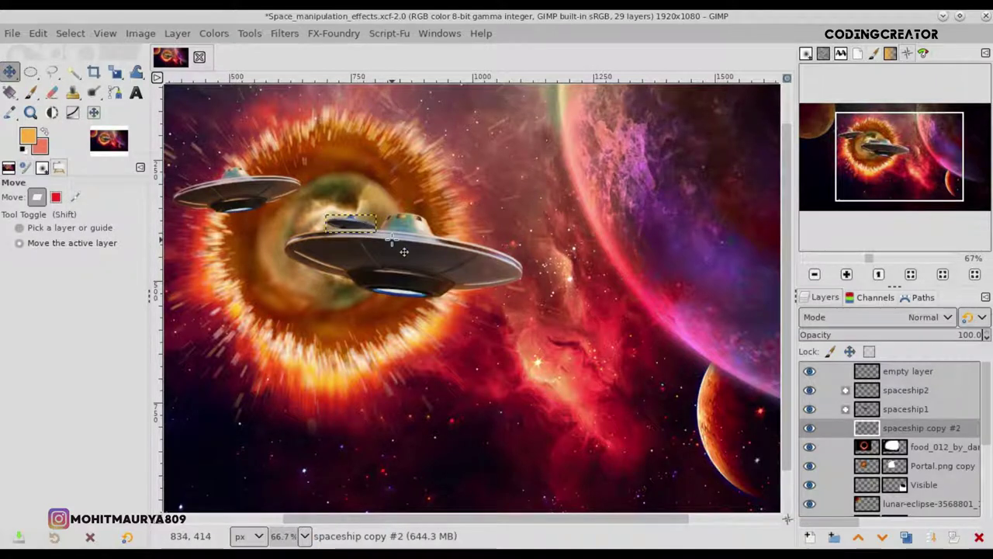
scroll(403, 250, "up", 2)
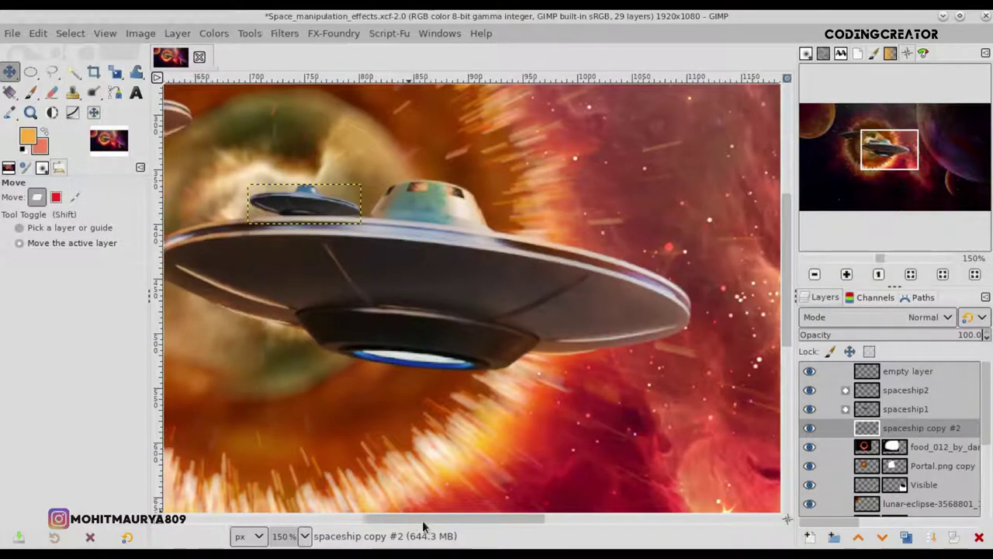
scroll(383, 480, "left", 2)
left_click(835, 536)
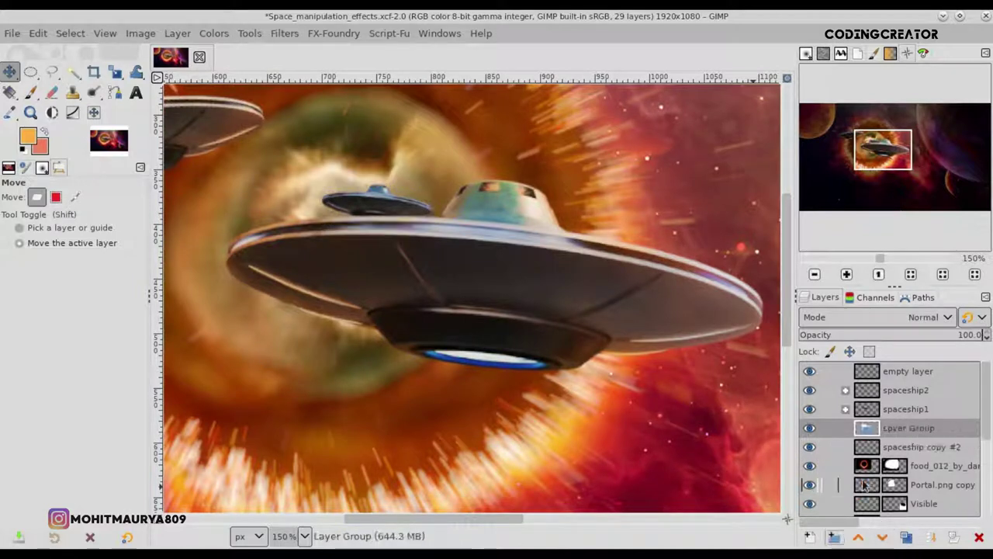
left_click_drag(866, 446, 867, 430)
- Add a new blank layer inside the small UFO's group
left_click(809, 537)
left_click(887, 526)
right_click(877, 450)
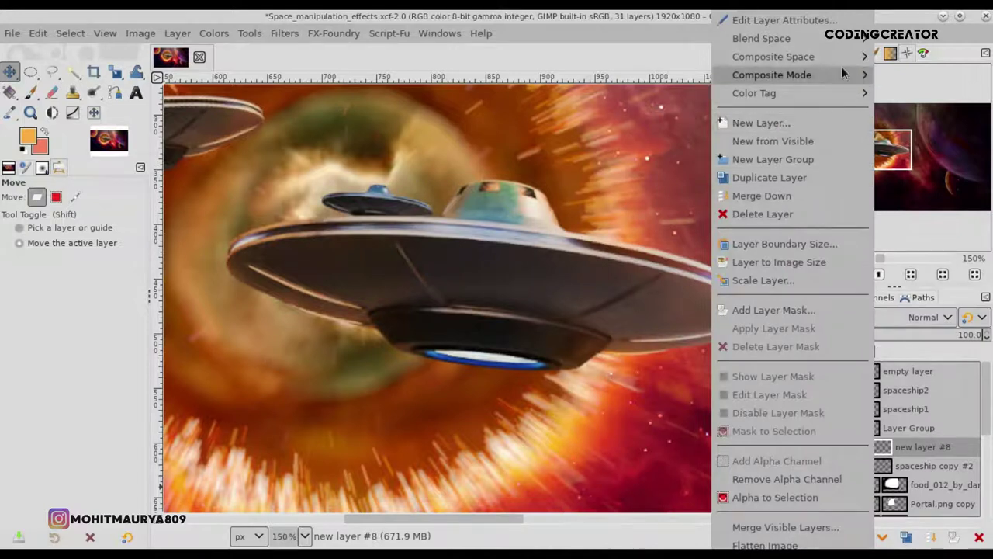
mouse_move(772, 75)
left_click(916, 109)
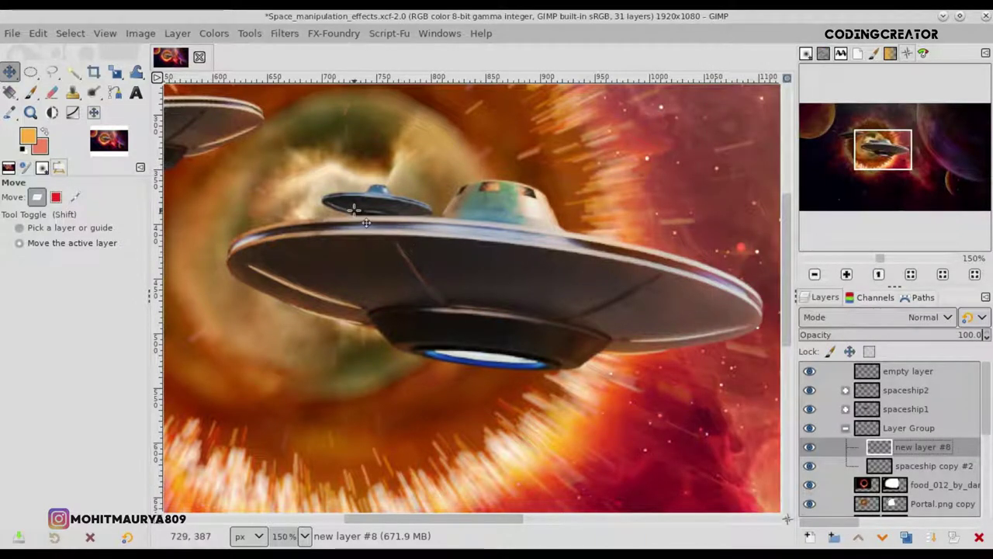
key("1")
- Apply Levels to spaceship copy #2, setting the Blue channel gamma to 0.56
left_click(895, 466)
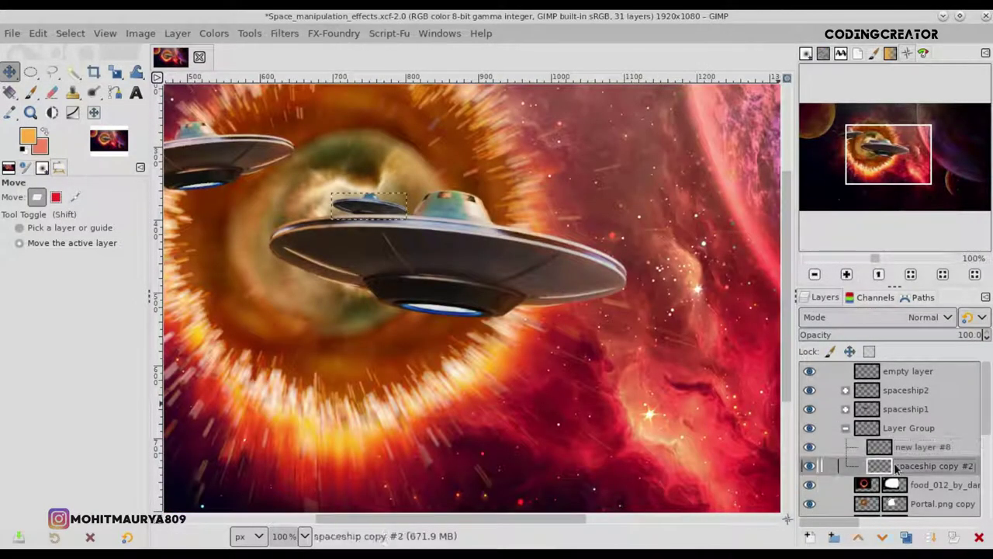
left_click(214, 32)
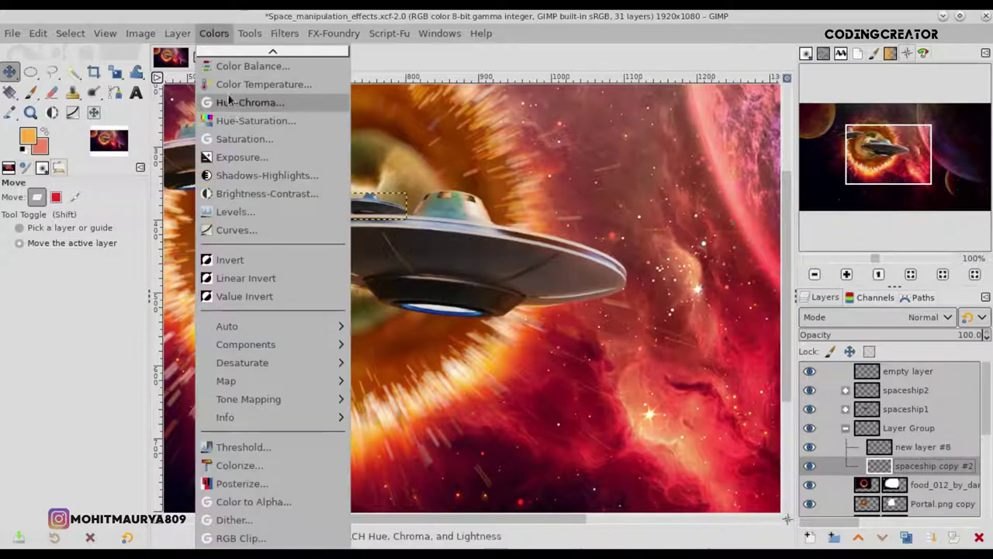
left_click(248, 215)
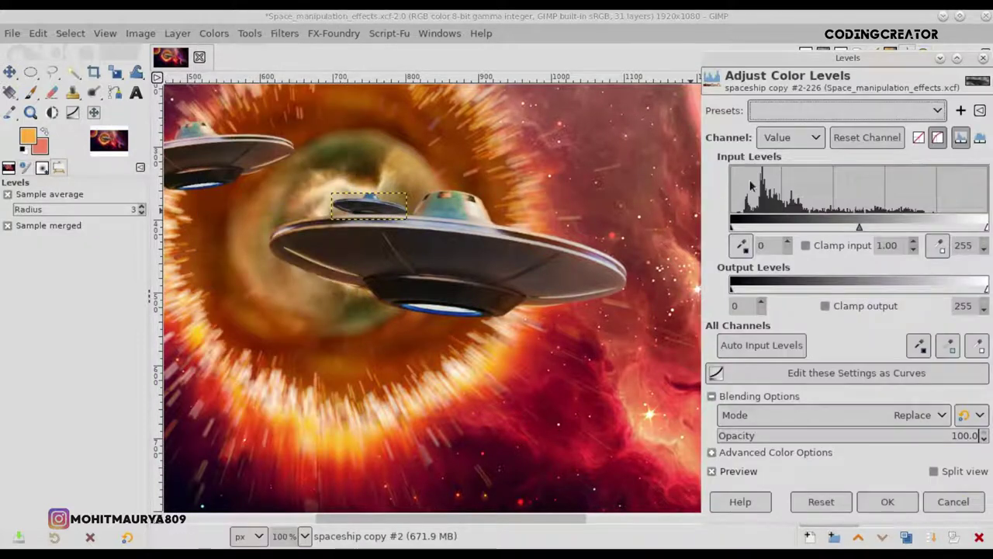
left_click(790, 137)
left_click(779, 200)
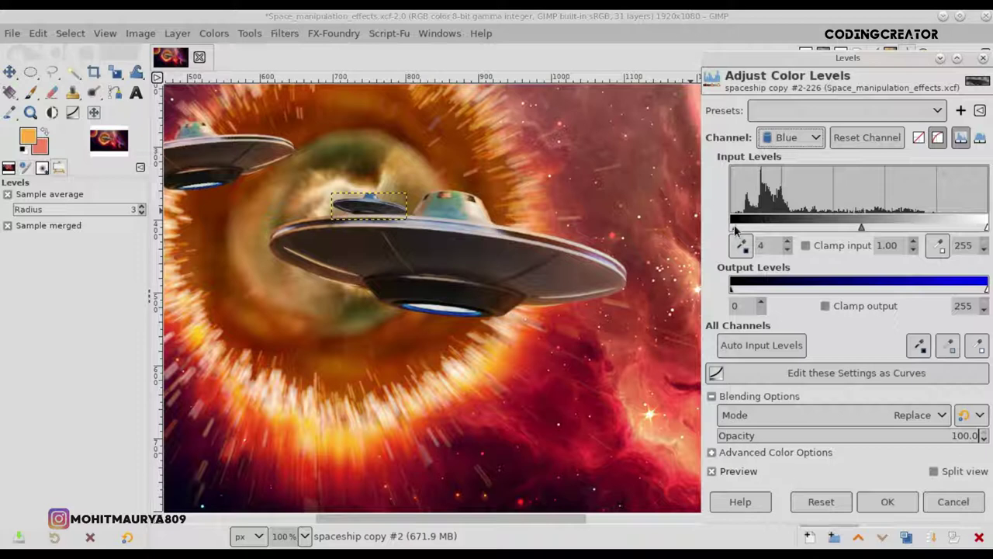
left_click_drag(757, 231, 761, 229)
scroll(364, 206, "up", 3, "ctrl")
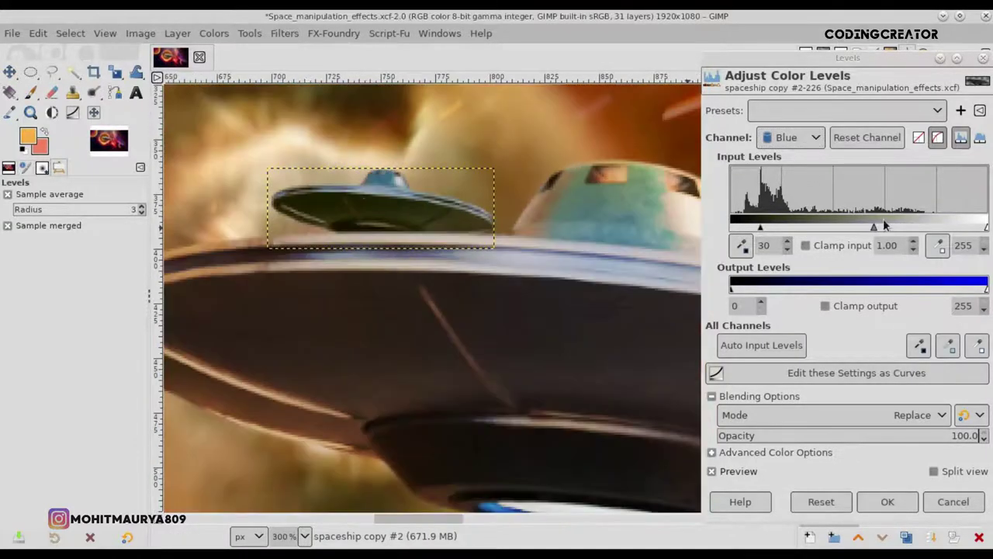
left_click_drag(884, 224, 910, 225)
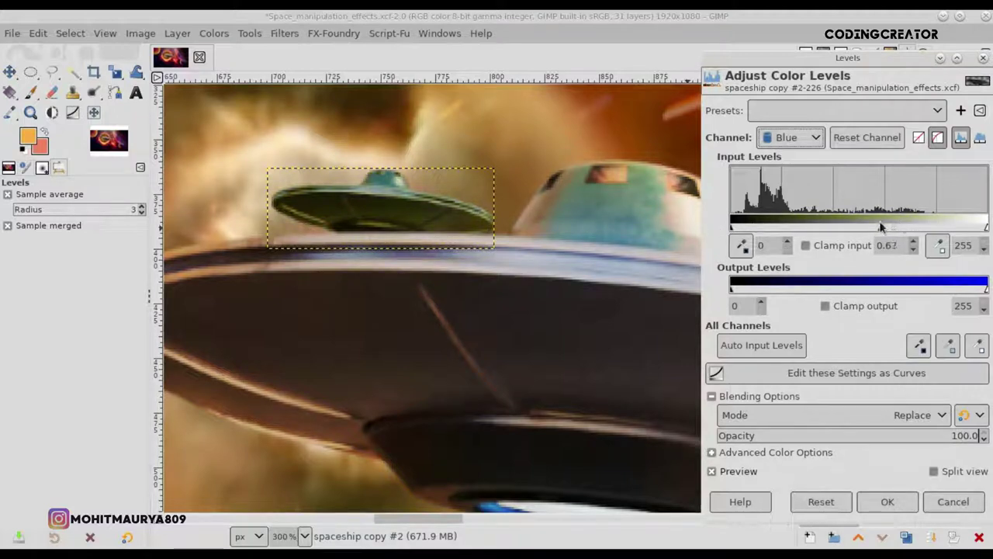
left_click_drag(859, 223, 867, 225)
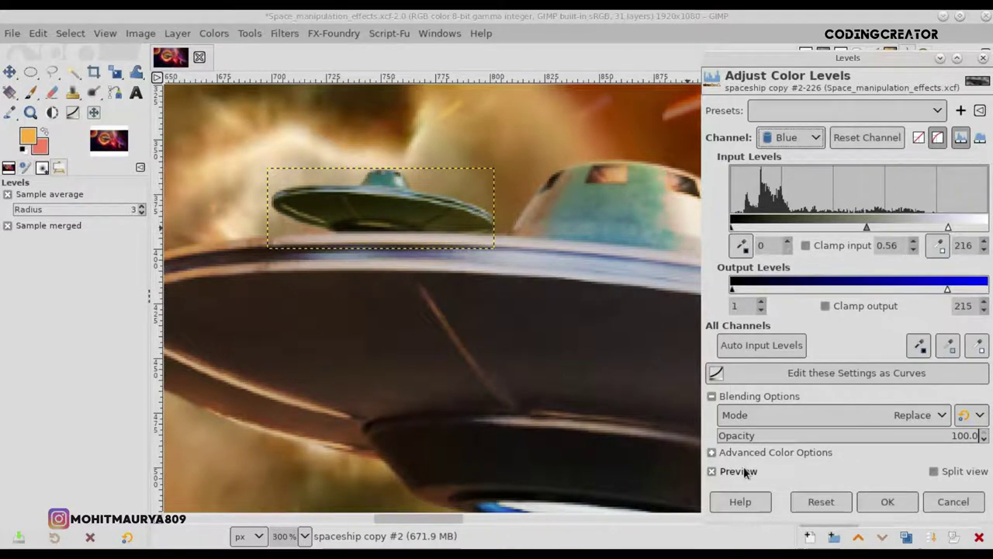
- Lower the Levels adjustment opacity to 55.3 and apply it
key("1")
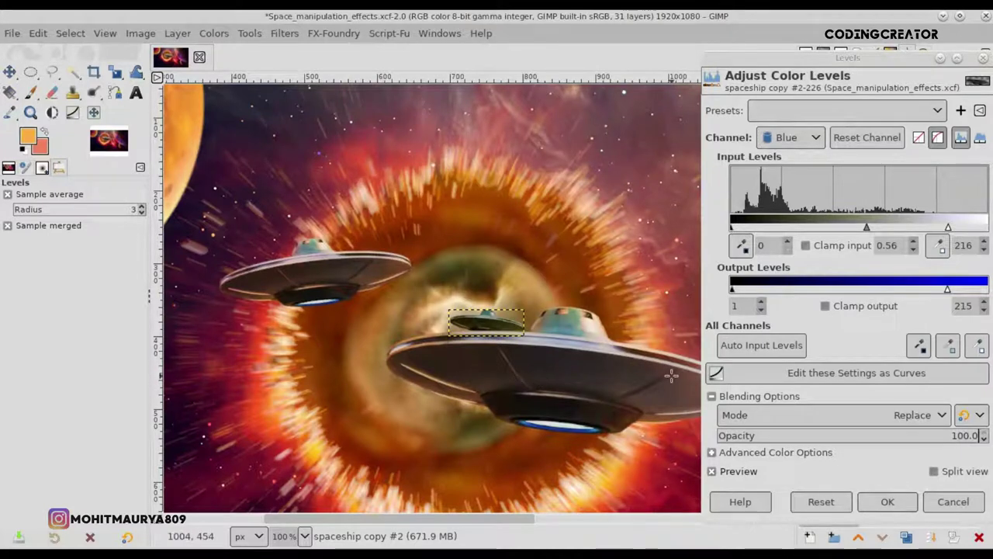
scroll(659, 472, "right", 3)
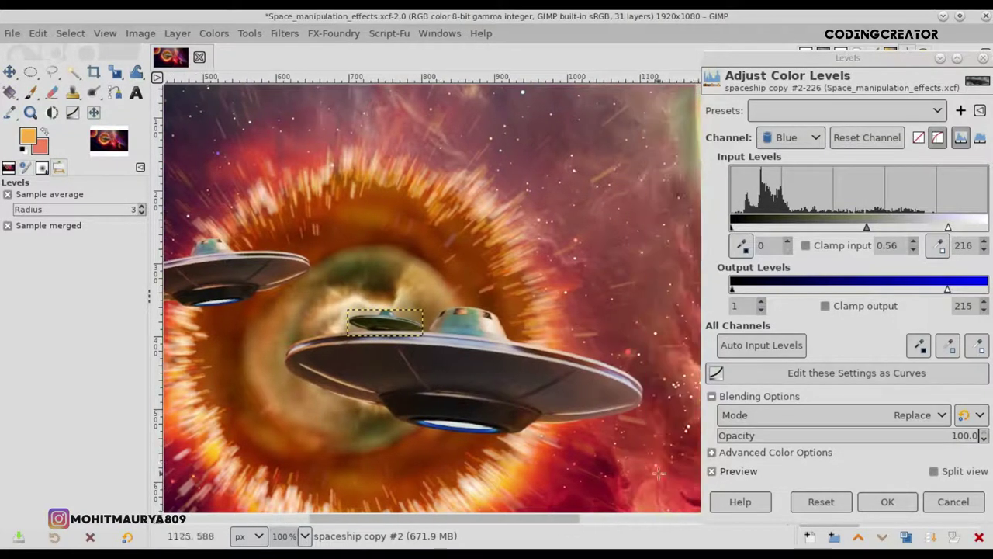
left_click(883, 436)
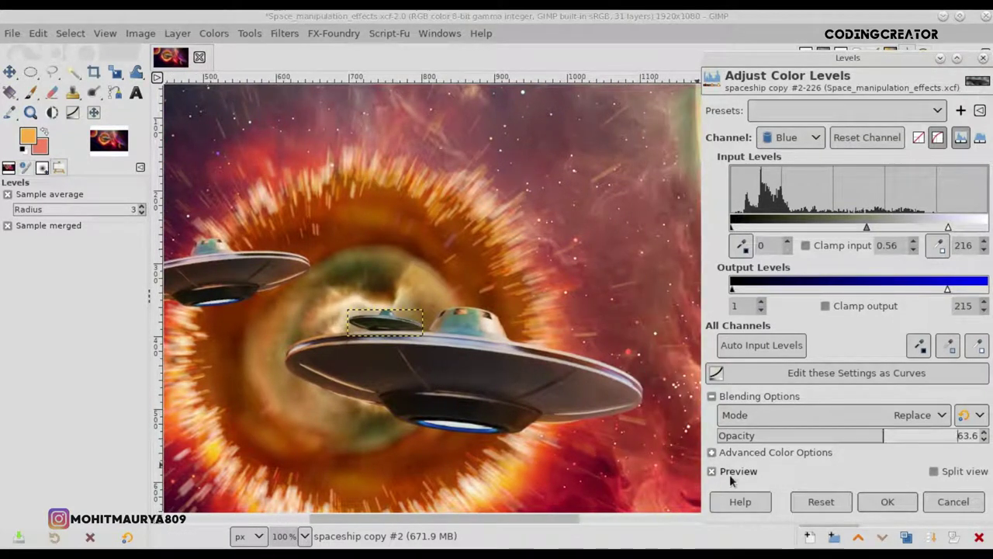
left_click_drag(881, 437, 861, 440)
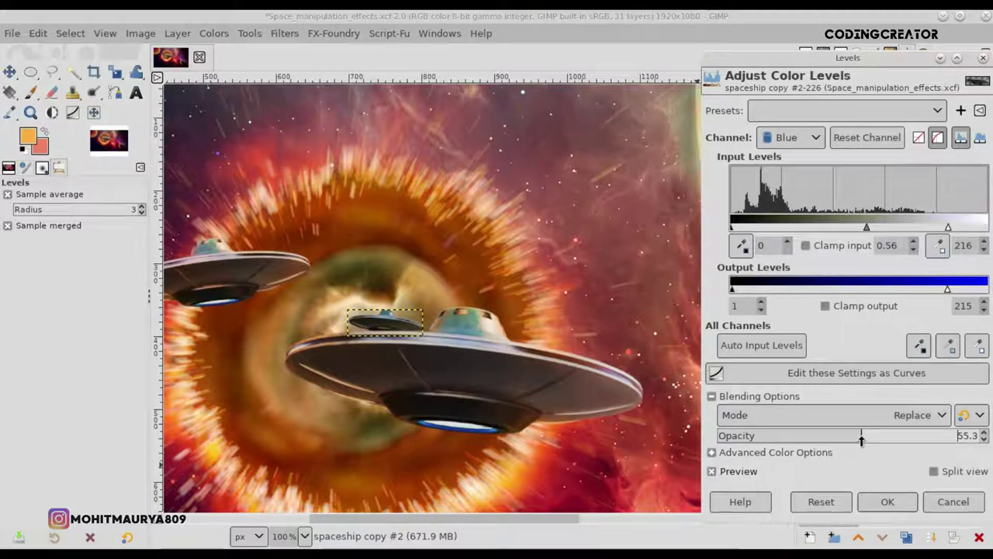
left_click(887, 502)
scroll(553, 374, "down", 2)
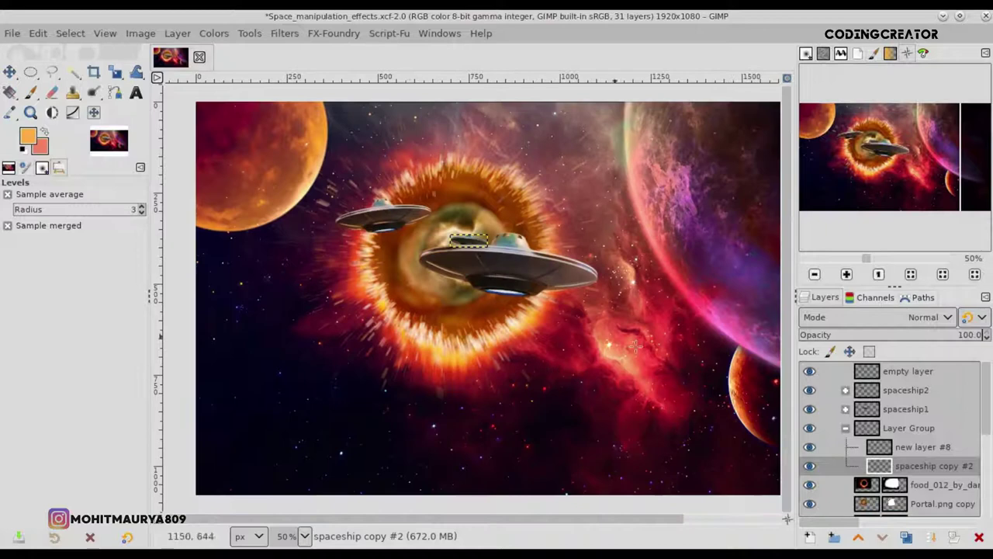
- On new layer #8, paint soft shading over the small saucer's dome and left rim with a size-24 brush
left_click(837, 448)
scroll(460, 234, "up", 3)
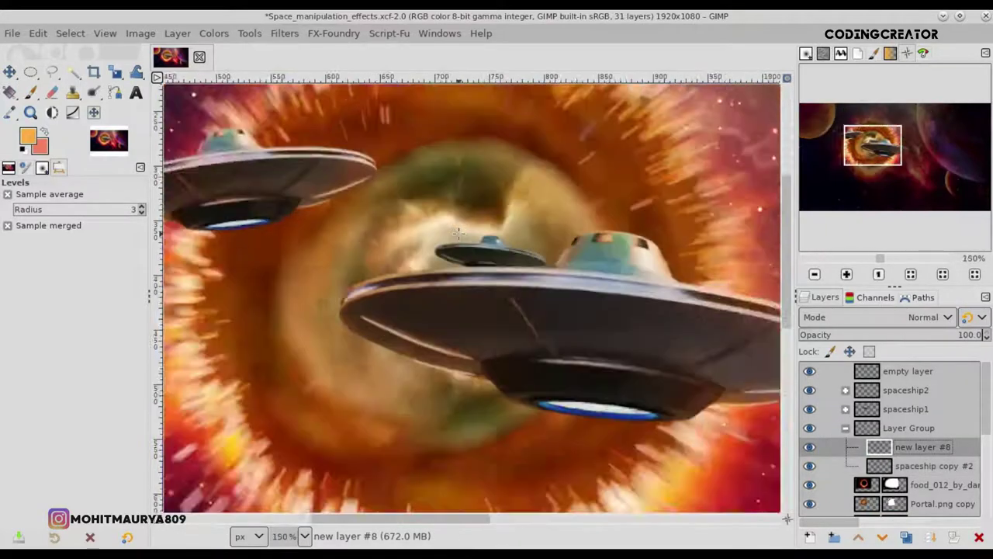
scroll(459, 235, "up", 2)
key("p")
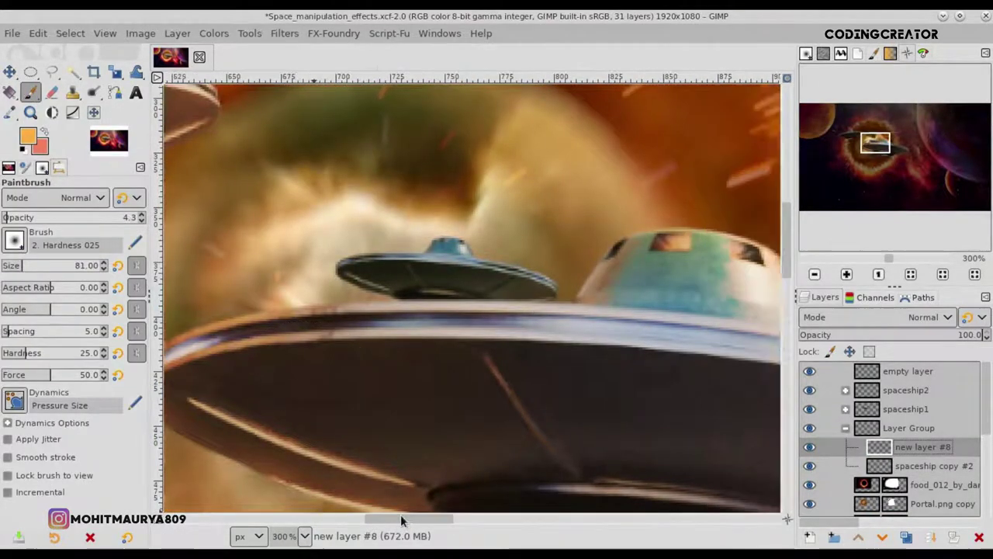
left_click_drag(398, 518, 435, 518)
left_click_drag(31, 272, 14, 272)
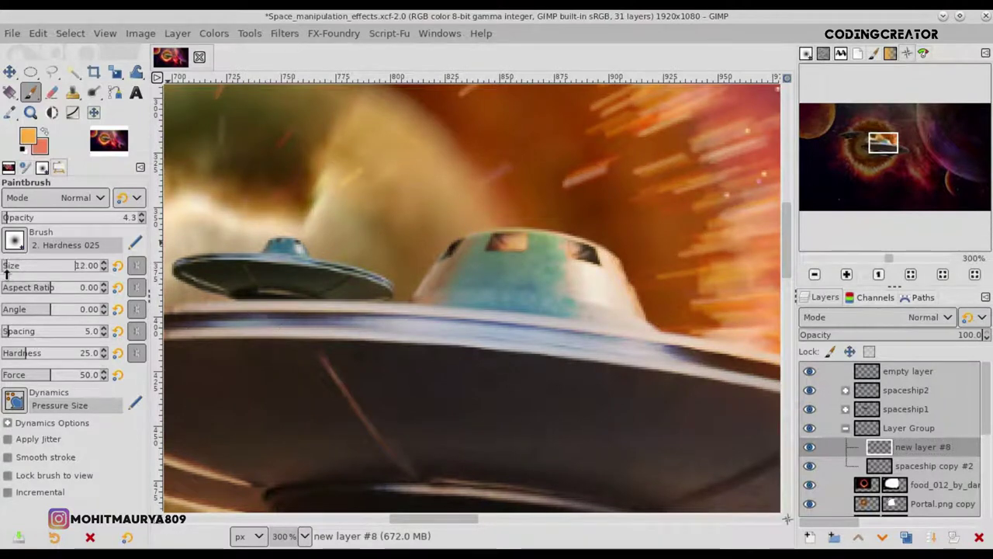
left_click_drag(298, 227, 306, 231)
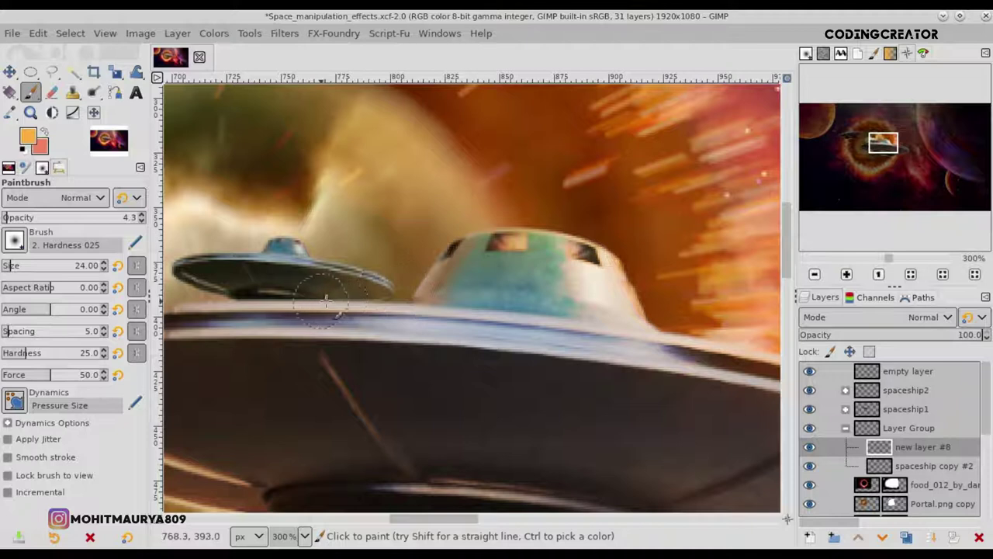
left_click_drag(205, 243, 211, 241)
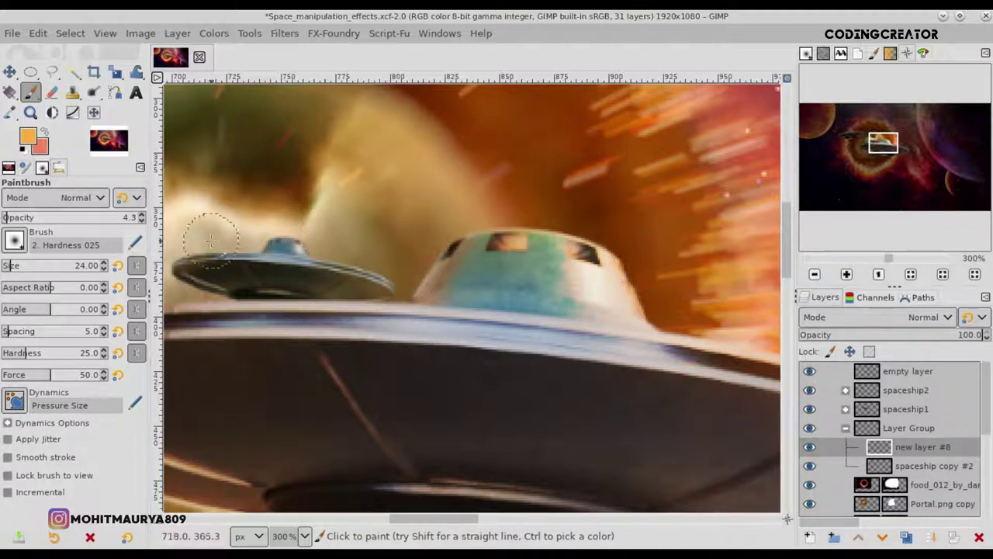
- Paint a faint white highlight along the small saucer's rim
left_click(30, 138)
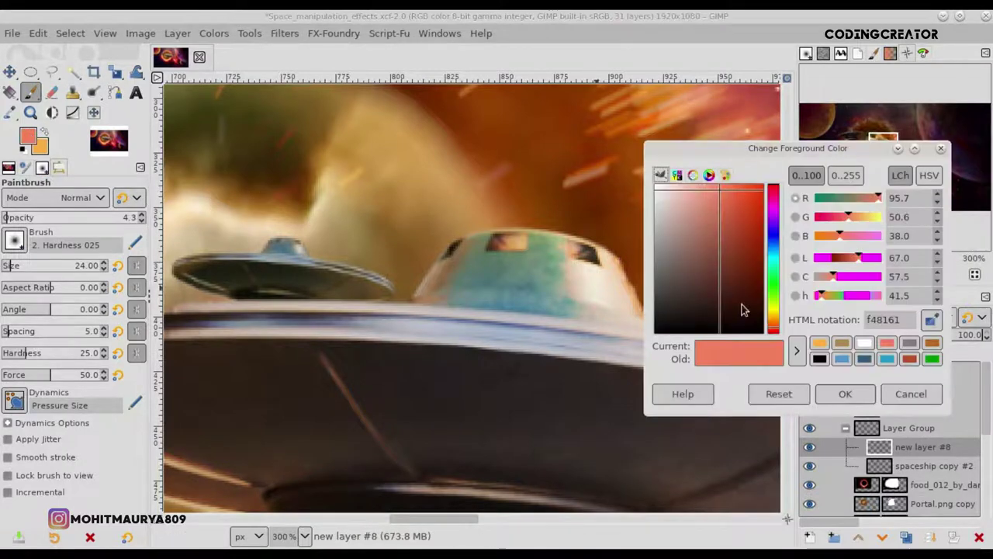
left_click(865, 346)
left_click(846, 392)
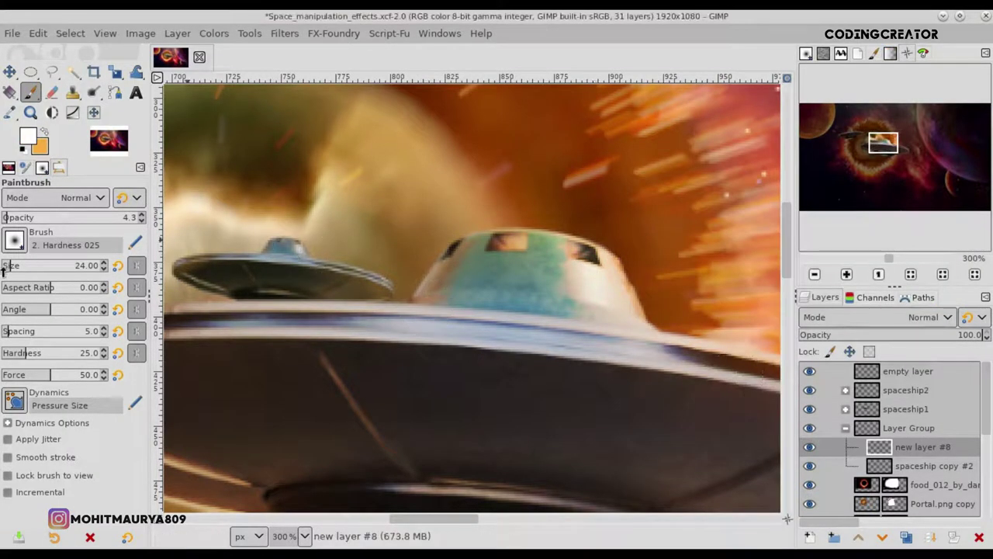
mouse_move(359, 255)
left_mouse_down()
mouse_move(204, 258)
mouse_move(324, 254)
left_mouse_up()
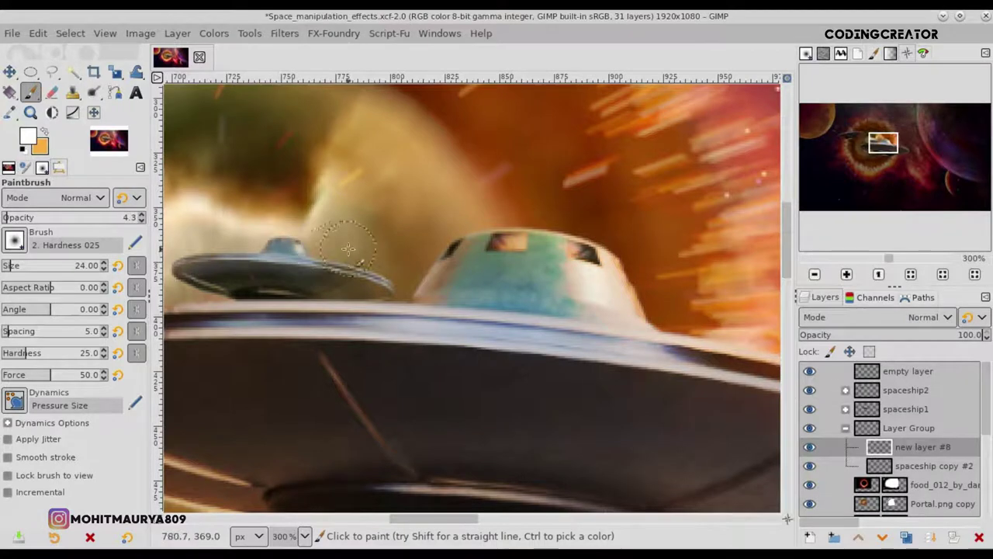
- Set layer #8 to Overlay and paint over the saucer's right tip
left_click(892, 319)
left_click(827, 399)
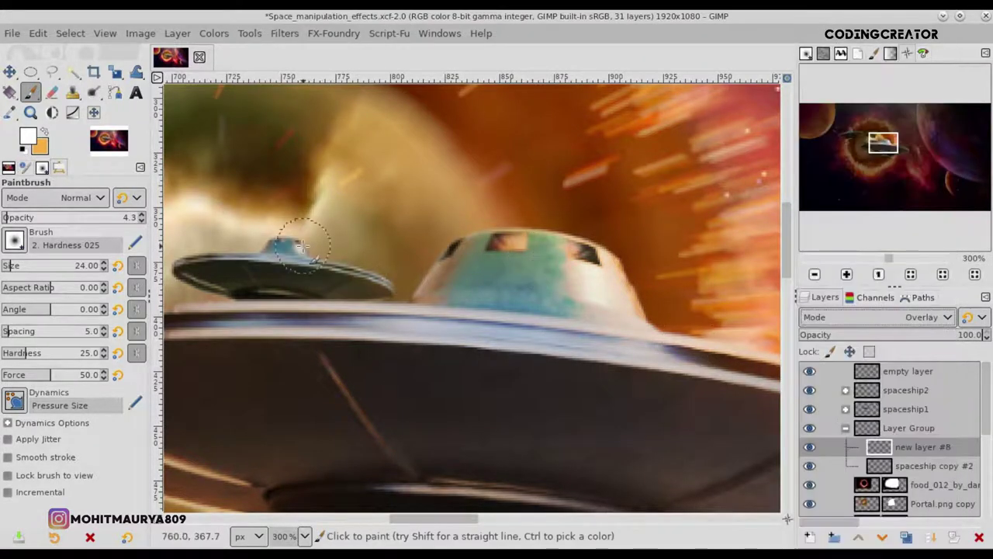
mouse_move(392, 271)
left_mouse_down()
mouse_move(317, 248)
mouse_move(211, 288)
left_mouse_up()
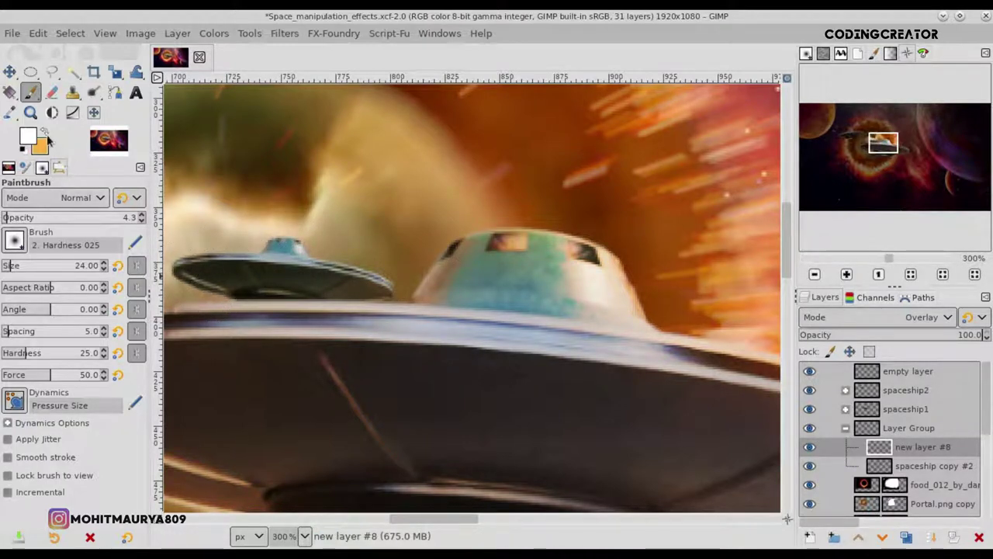
left_click(47, 137)
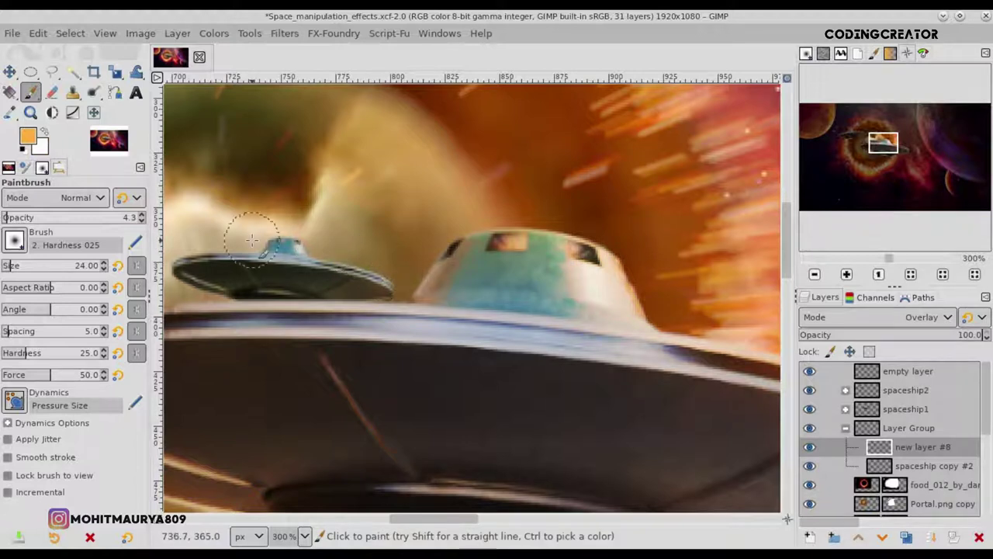
left_click(9, 71)
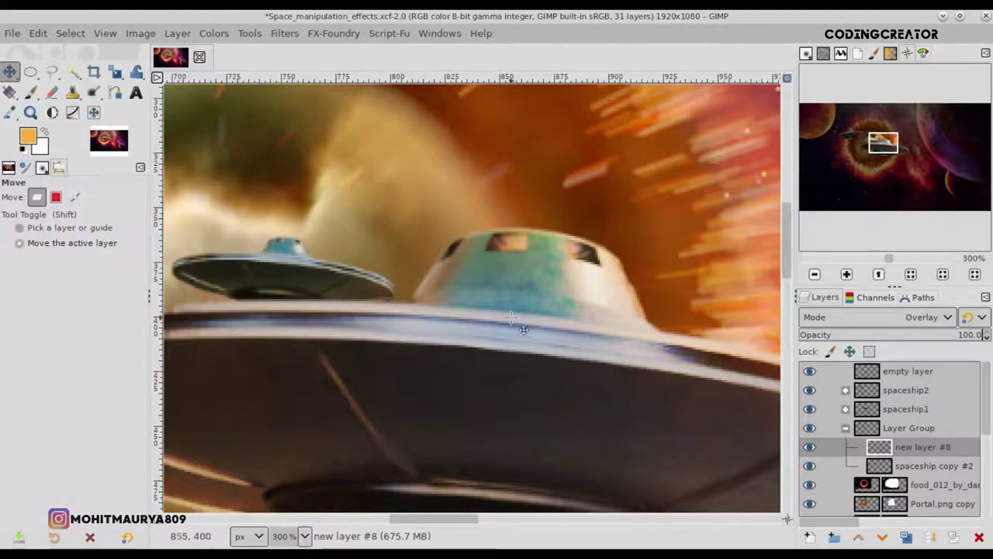
scroll(556, 327, "down", 4)
scroll(556, 328, "down", 1)
- Collapse the third UFO's Layer Group and rename it spaceship3
scroll(556, 328, "down", 1)
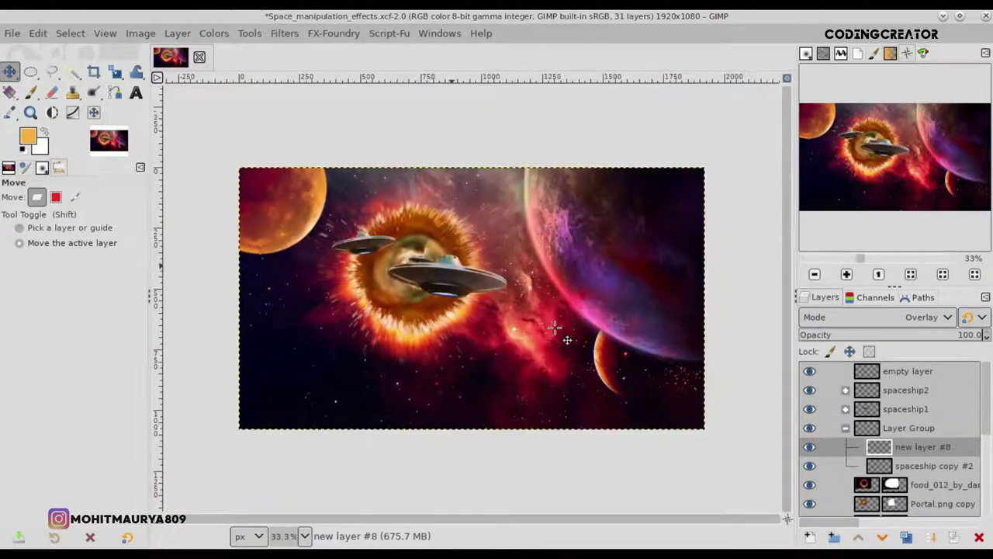
left_click(846, 429)
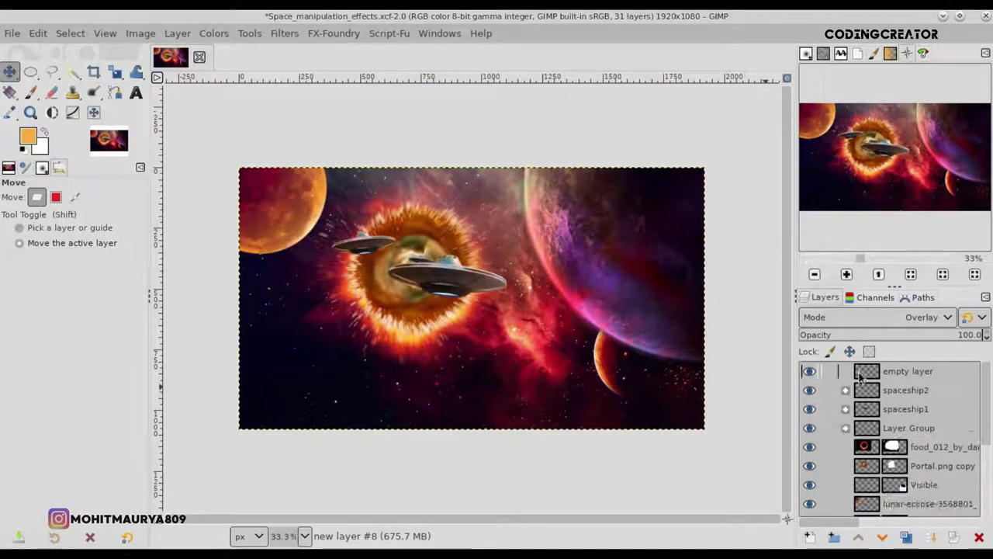
left_click(858, 373)
double_click(922, 428)
type("spaceship3")
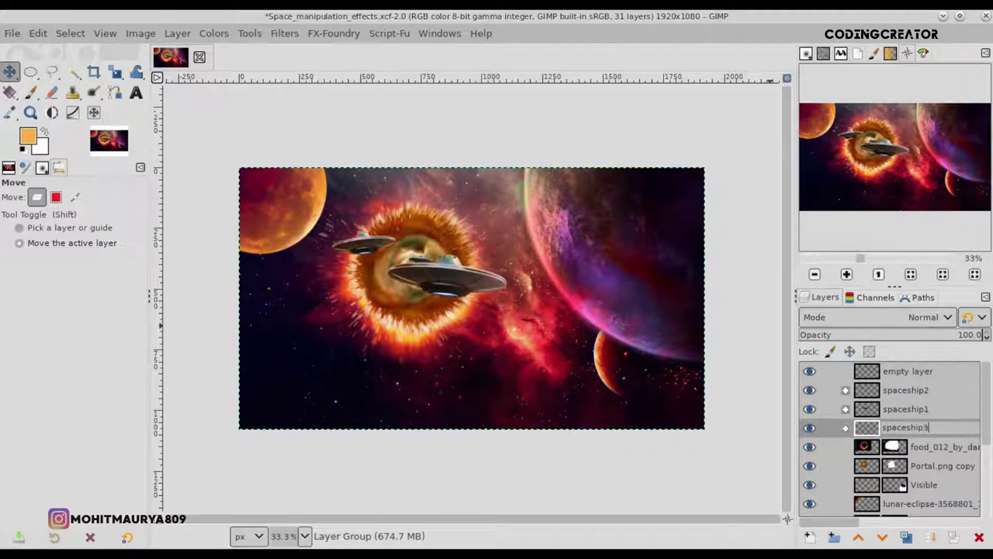
key("Return")
- Make the spaceship1 group visible, expand it, and select new layer #2
left_click(812, 409)
left_click(846, 409)
scroll(983, 415, "down", 3)
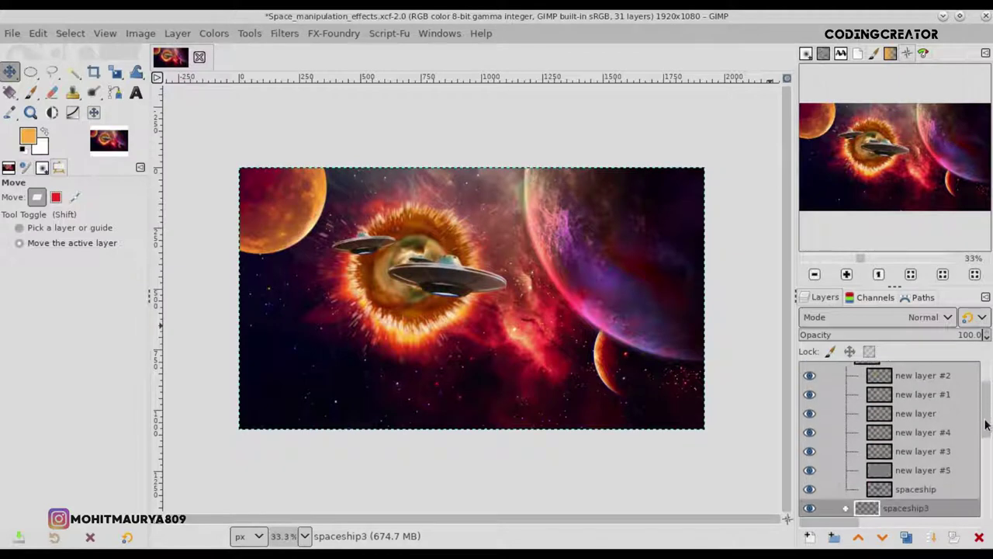
left_click(895, 419)
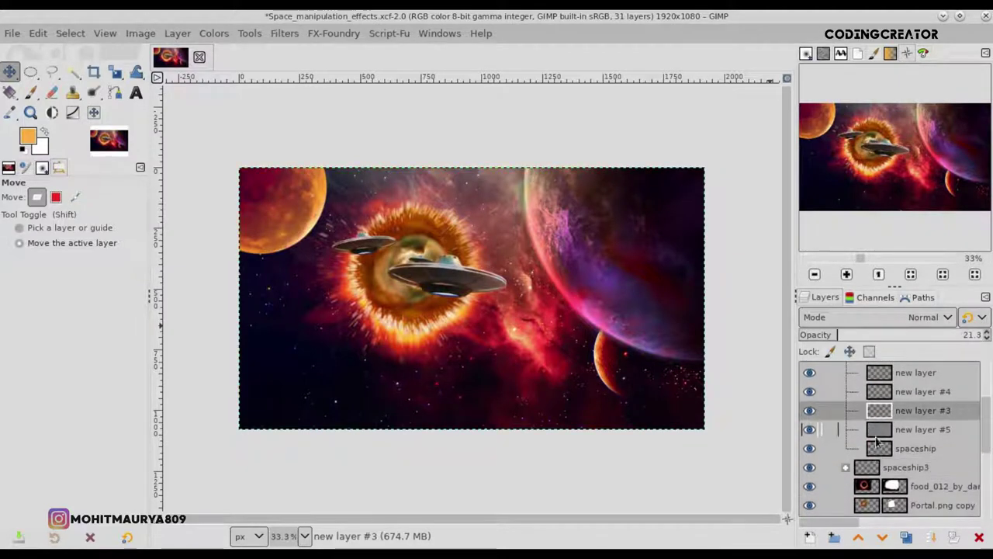
scroll(977, 407, "up", 2)
scroll(976, 407, "up", 2)
left_click(914, 419)
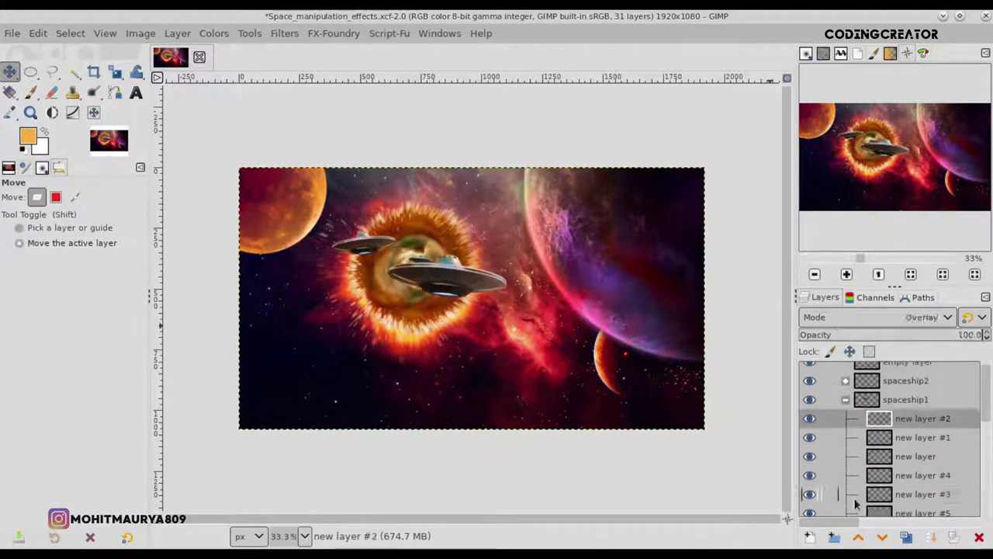
- Add new layer #9 in spaceship1, clipped to backdrop and set to Overlay mode
left_click(808, 537)
left_click(887, 525)
right_click(898, 419)
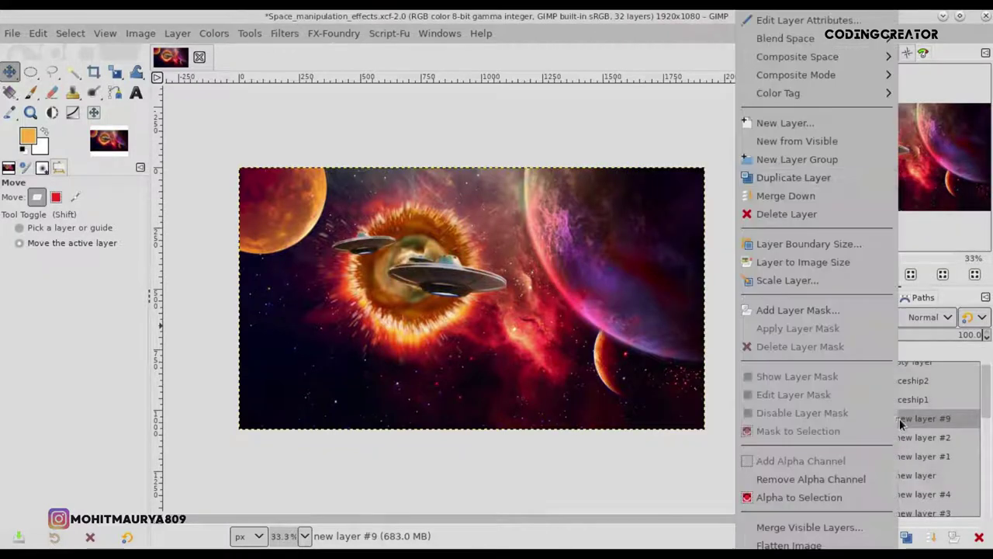
mouse_move(796, 74)
left_click(717, 111)
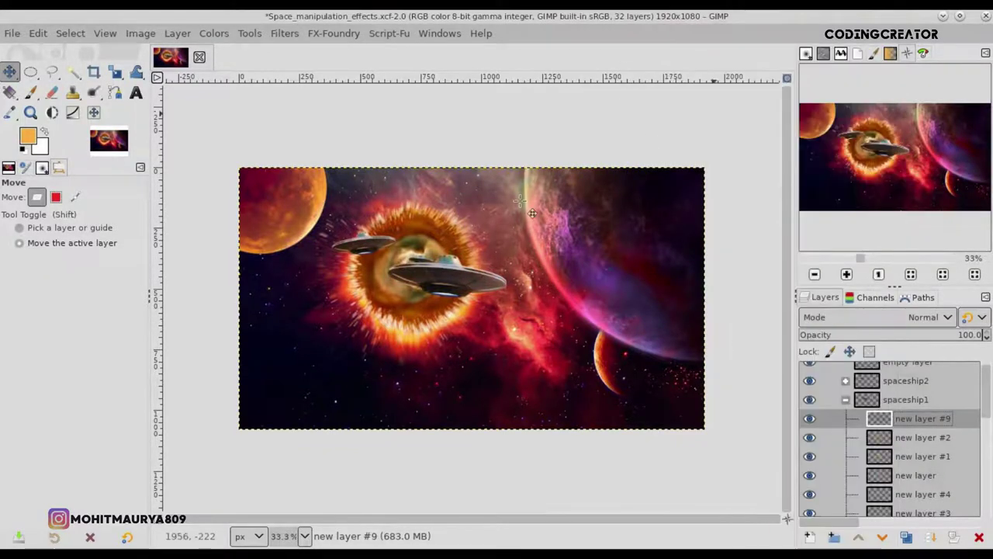
scroll(455, 288, "up", 1)
scroll(455, 288, "up", 3)
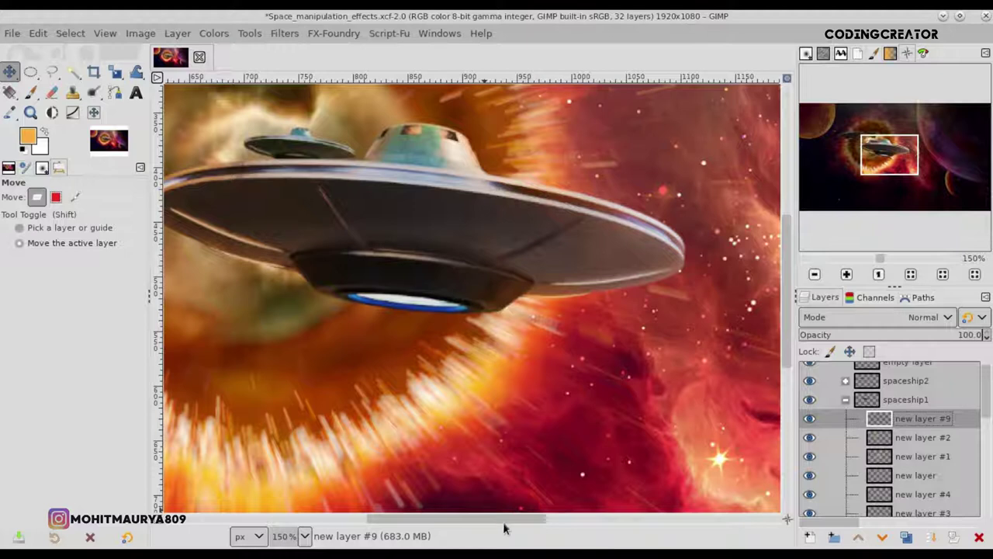
left_click_drag(511, 517, 561, 514)
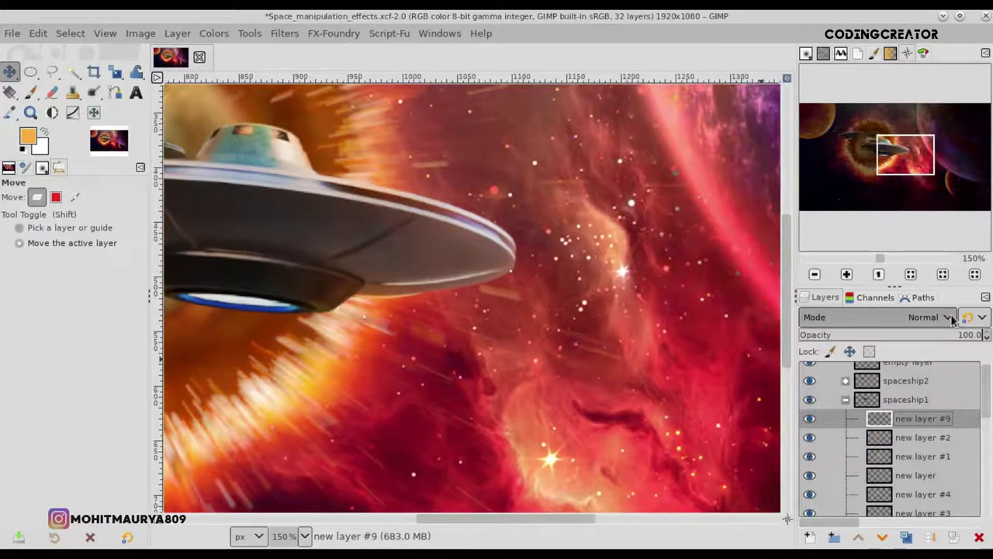
left_click(952, 318)
left_click(877, 452)
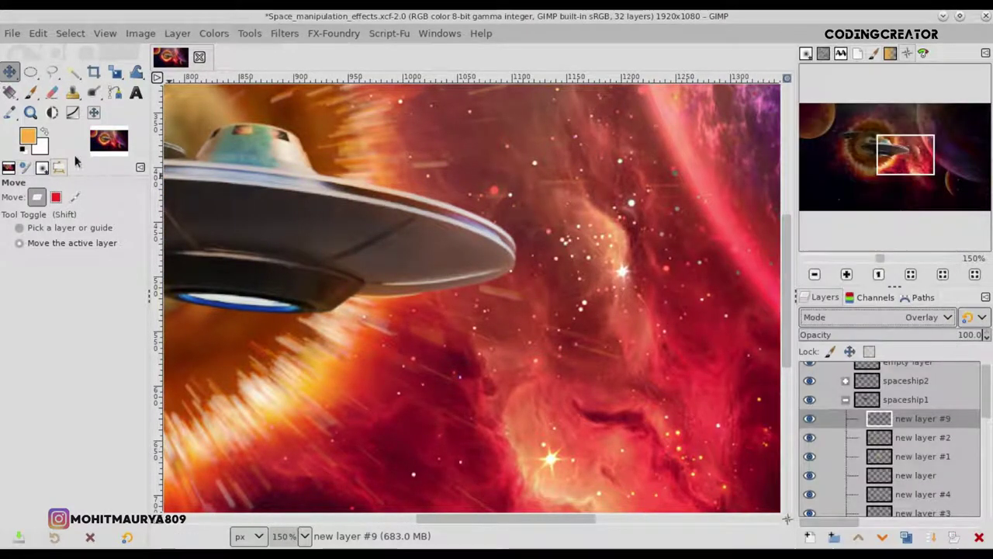
- Paint a red (e3504a) glow beside the front UFO's rim
left_click(29, 140)
left_click(344, 475)
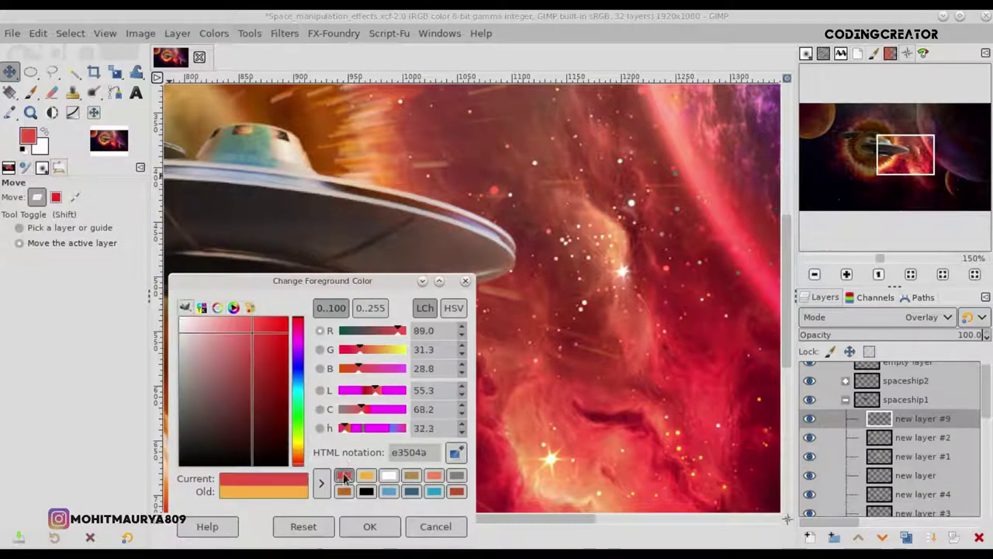
left_click(369, 526)
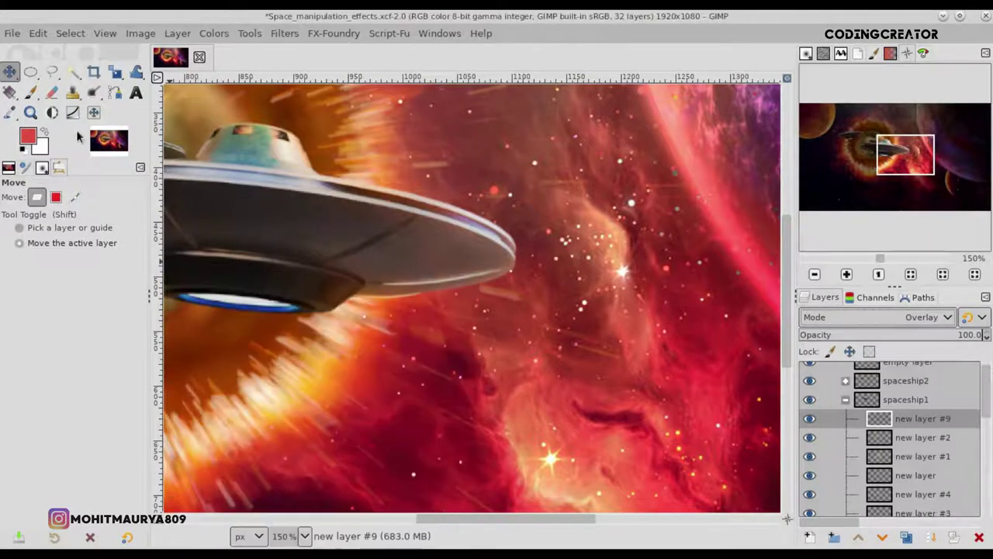
left_click(30, 92)
left_click_drag(416, 314, 527, 266)
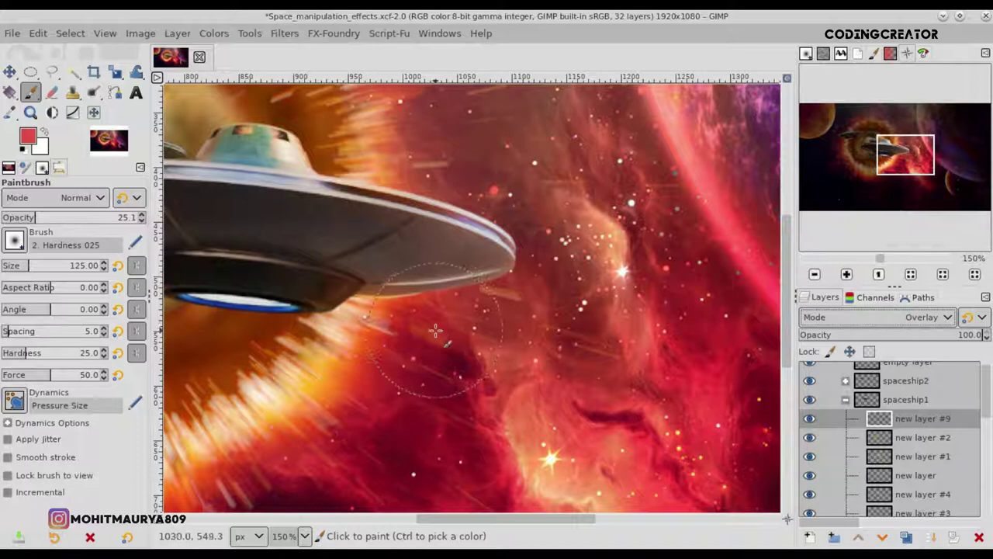
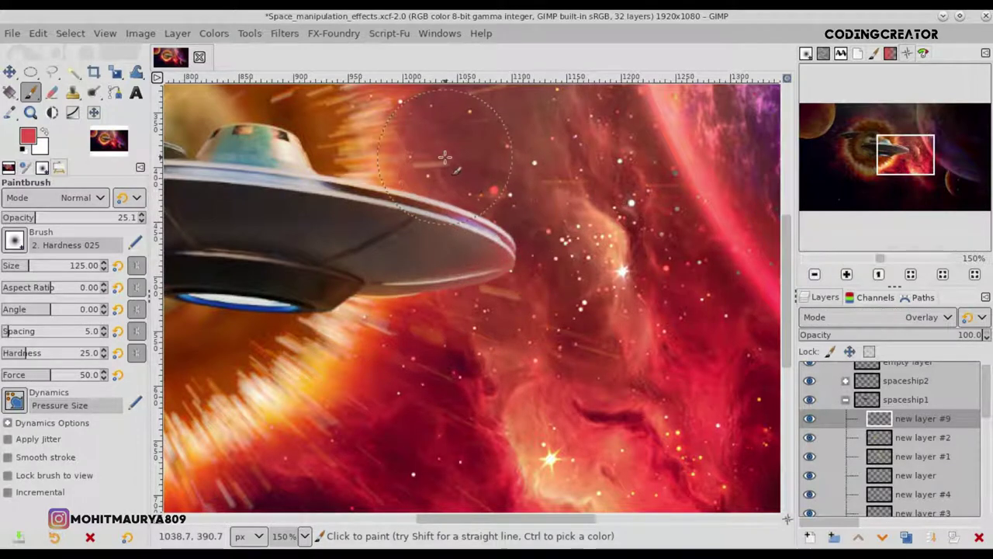
- Raise eraser strength to about 48, re-show new layer #9 and set its opacity to 73.9
left_click(51, 91)
left_click_drag(11, 218, 65, 217)
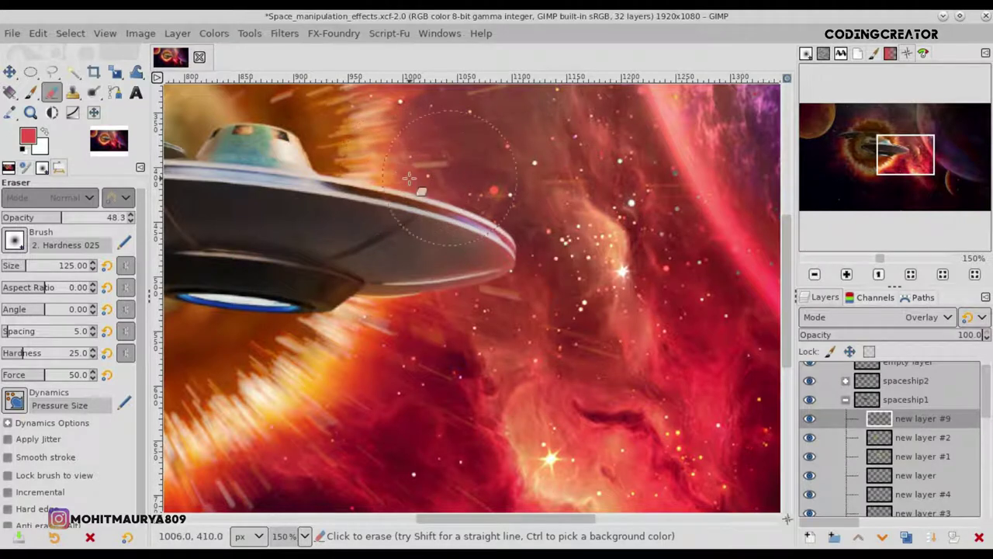
left_click(30, 94)
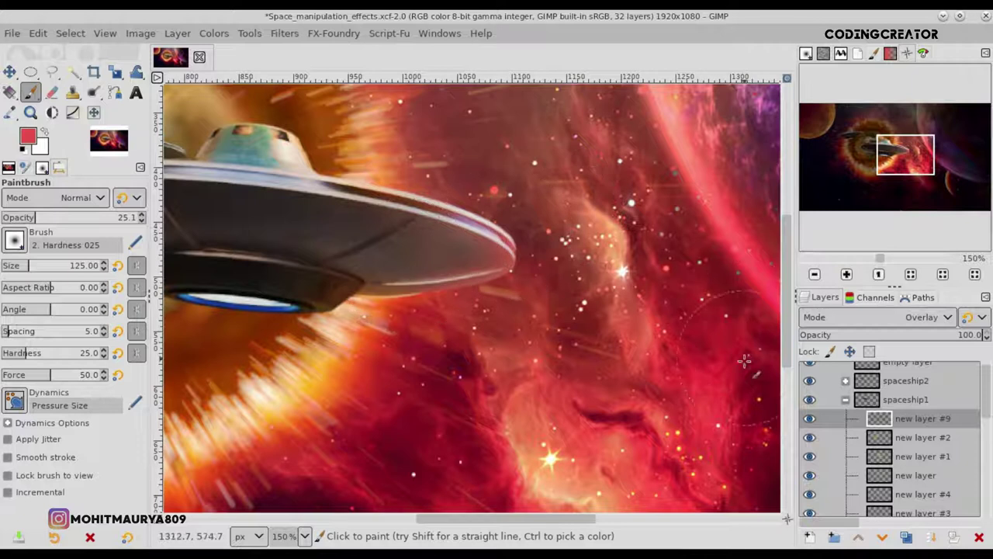
left_click(811, 419)
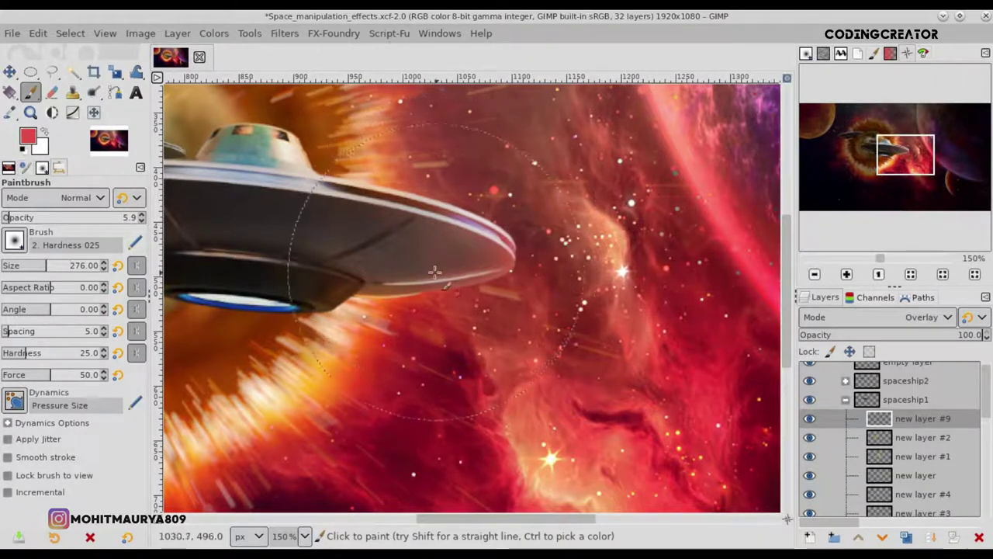
left_click(6, 74)
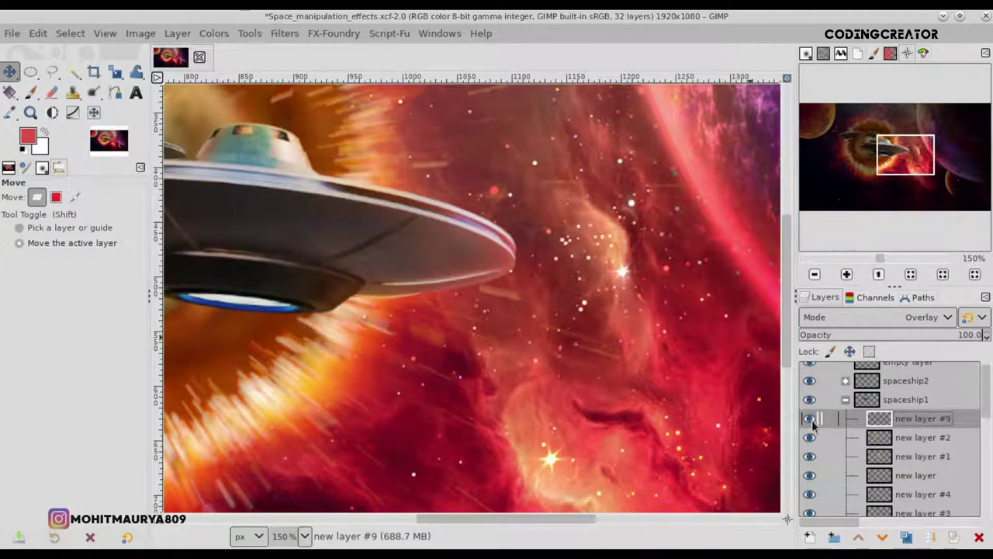
left_click(935, 336)
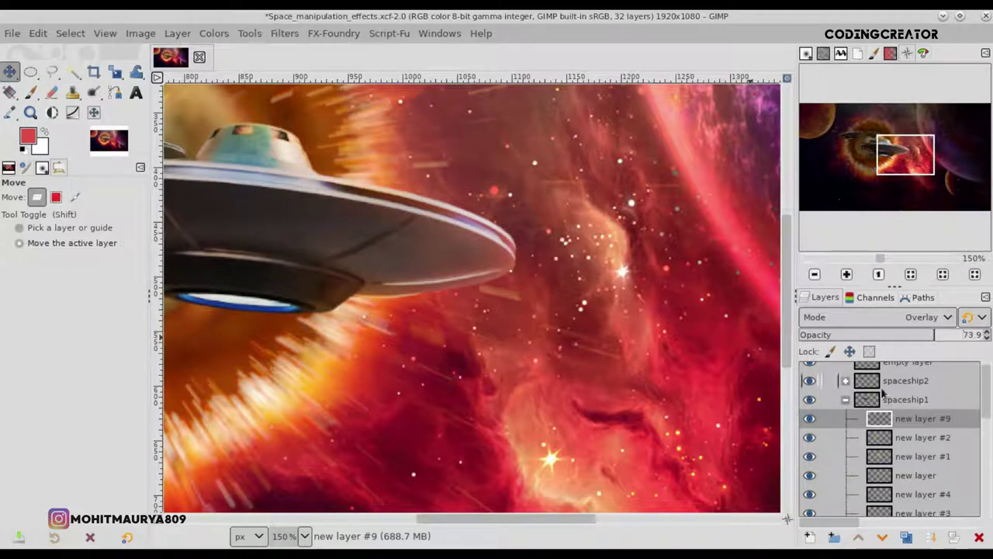
- Collapse the spaceship1 group and make the empty layer active
left_click(845, 399)
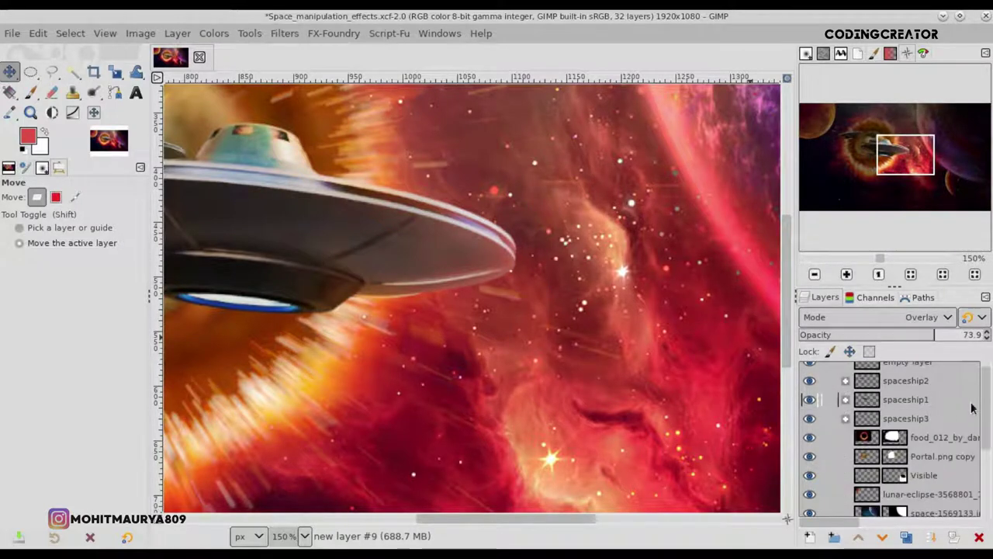
scroll(854, 380, "up", 1)
left_click(857, 376)
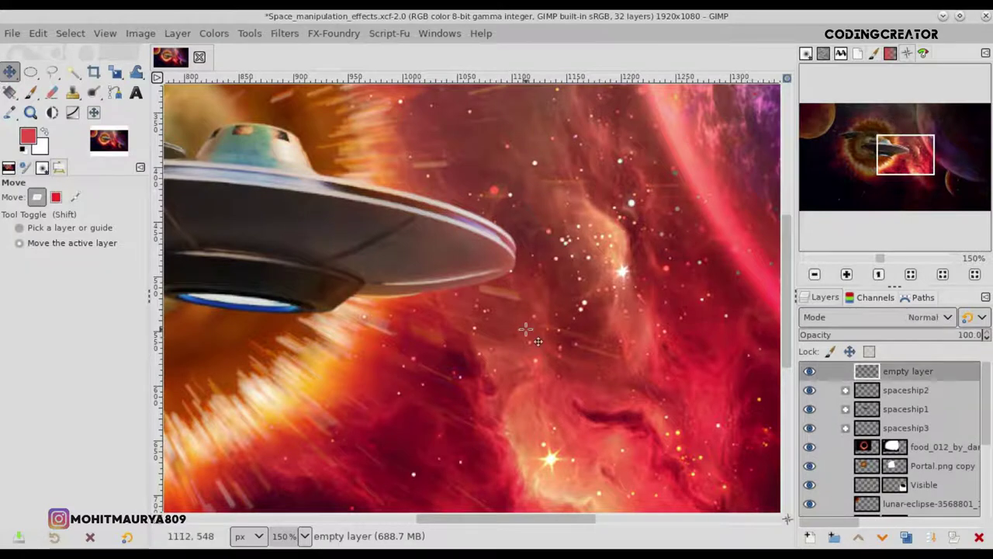
scroll(526, 330, "down", 3)
scroll(526, 329, "down", 1)
scroll(526, 330, "up", 1)
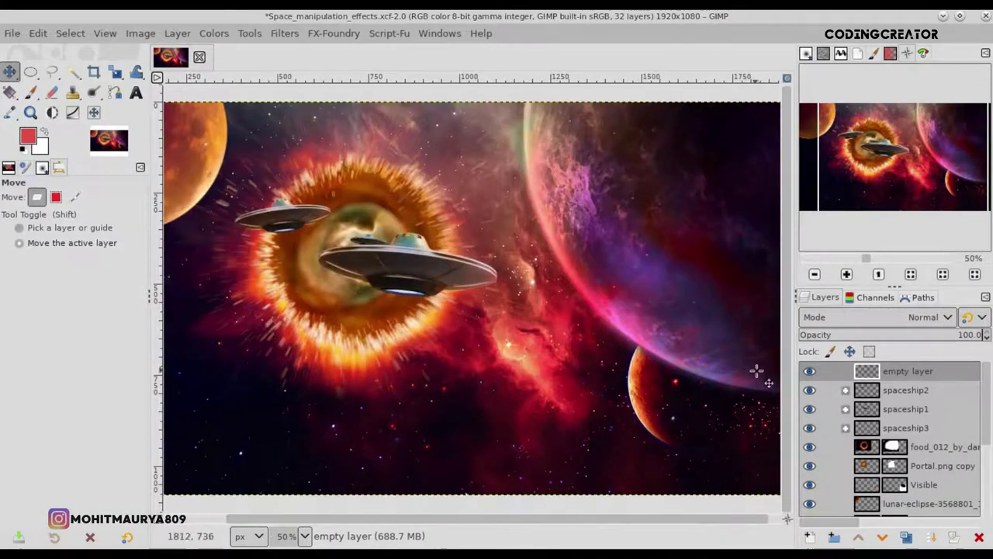
- Select new layer #9 inside spaceship1 and fade its opacity to about 40.7
left_click(845, 409)
left_click(880, 435)
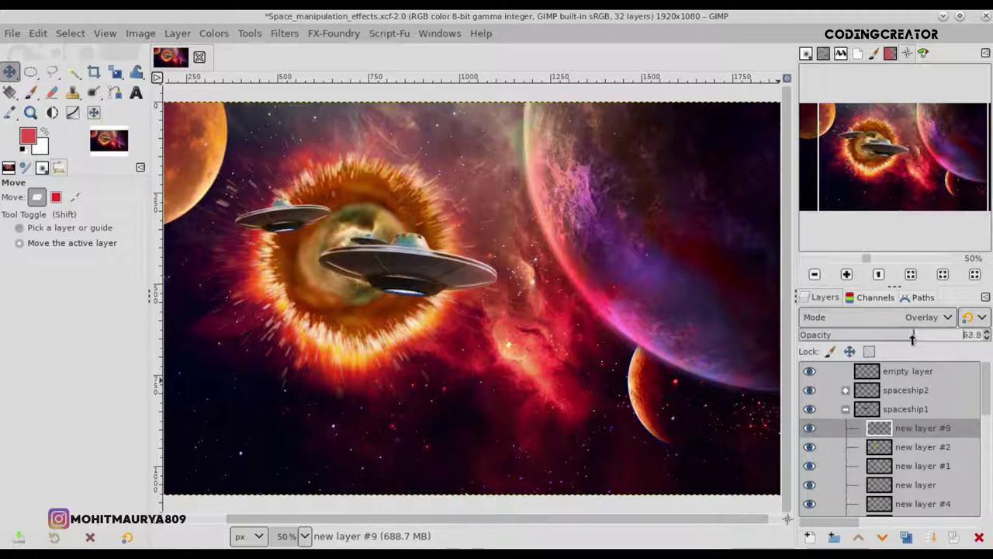
left_click_drag(887, 340, 885, 340)
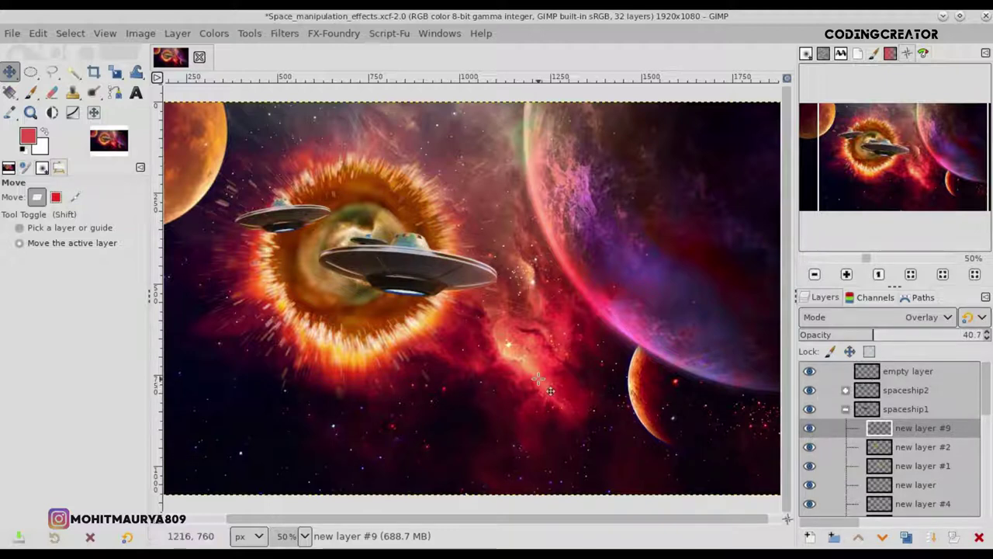
scroll(538, 378, "down", 1)
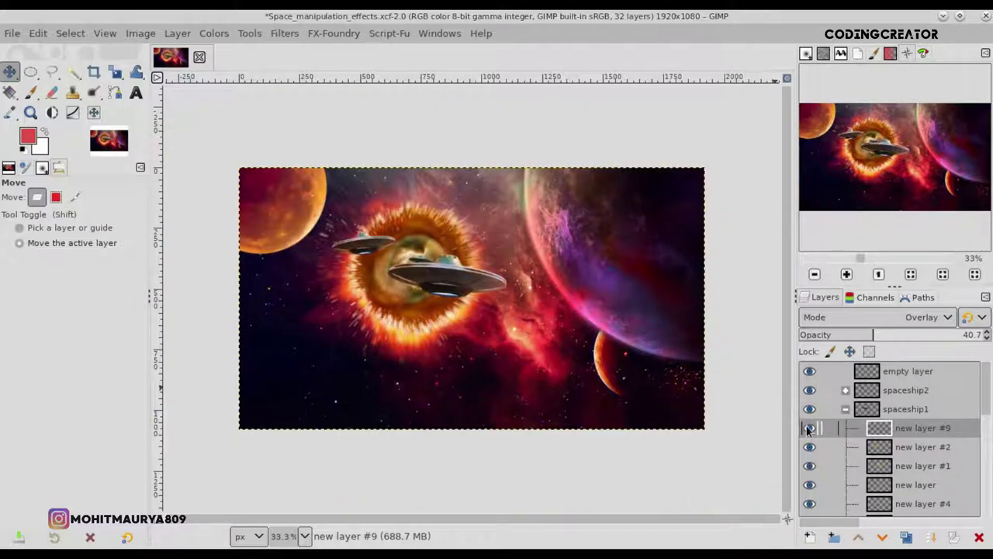
- Collapse spaceship1 and hide the spaceship1 and spaceship2 layers
left_click(847, 409)
left_click(970, 373)
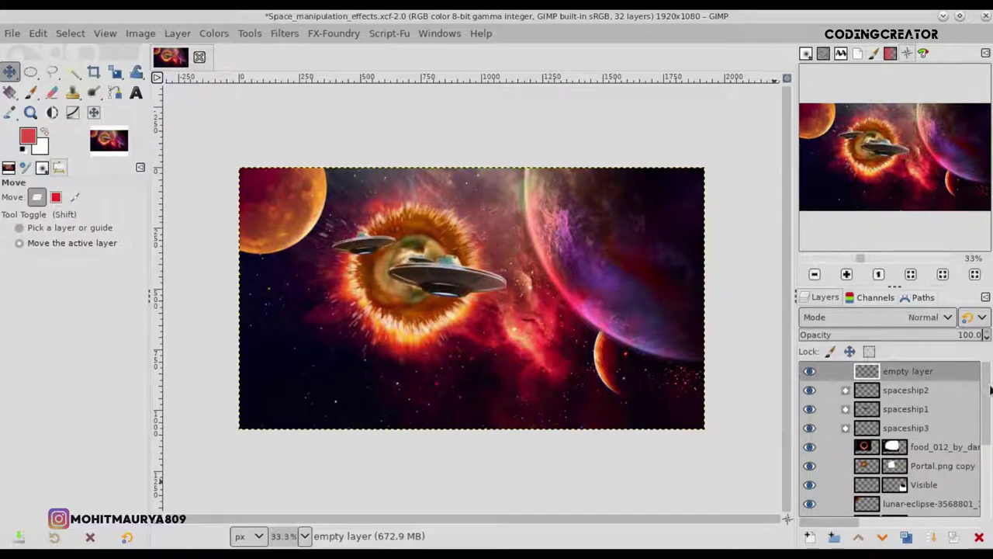
scroll(848, 396, "down", 1)
left_click(809, 393)
left_click(810, 393)
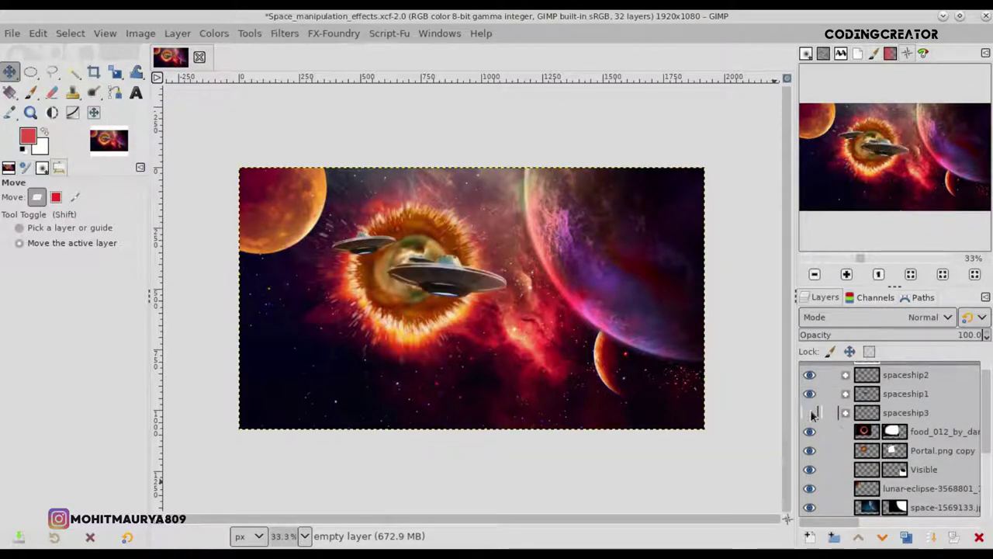
left_click(810, 393)
left_click(809, 375)
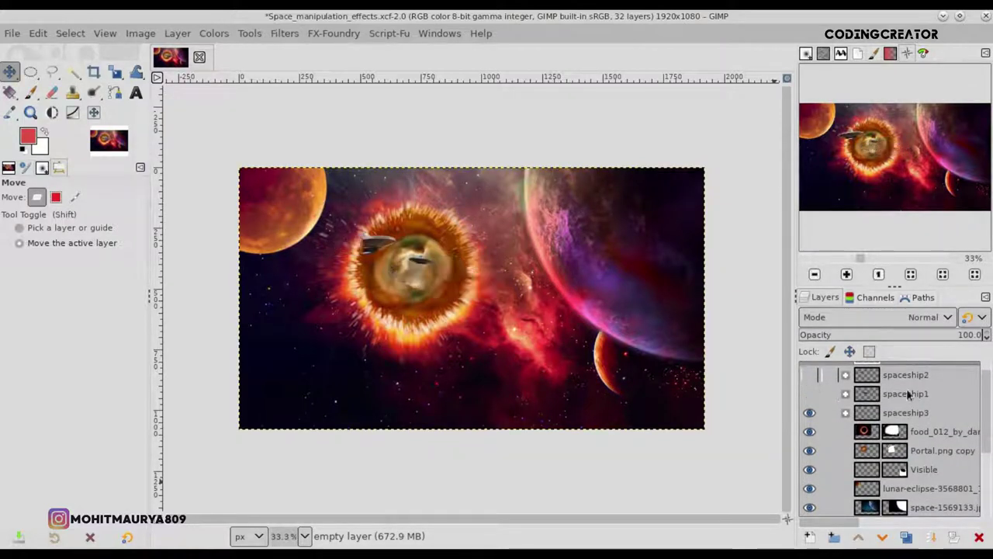
- Hide the empty, portal glow, Portal.png copy, Visible, planet, space and galaxy layers
scroll(984, 395, "up", 1)
left_click(811, 371)
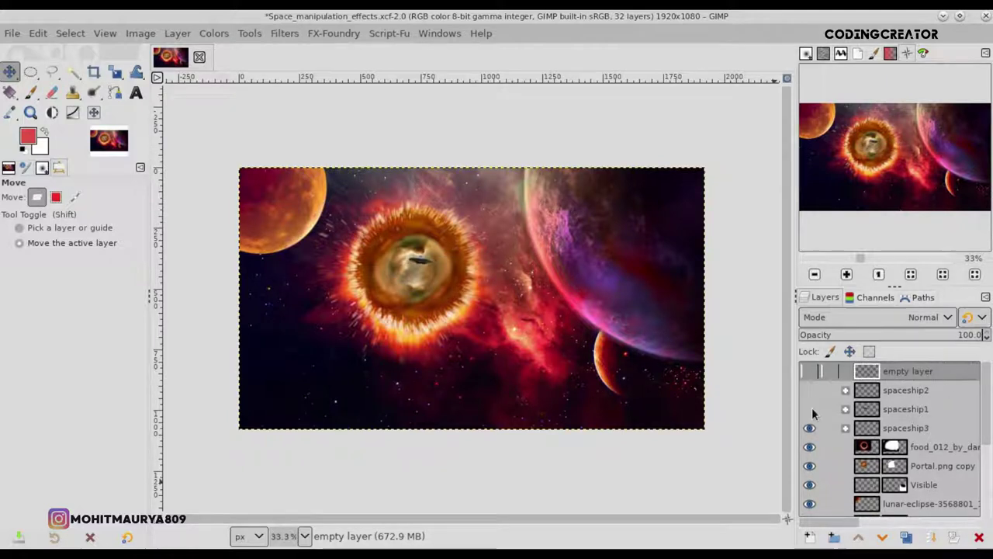
left_click(810, 447)
left_click(810, 465)
left_click(810, 484)
left_click(815, 504)
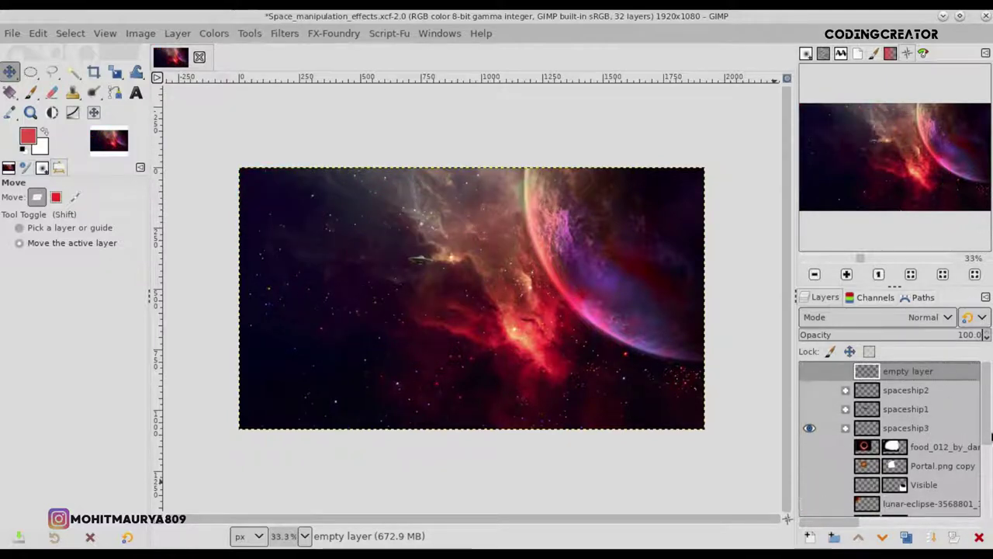
scroll(984, 438, "down", 2)
scroll(984, 439, "down", 1)
left_click(810, 422)
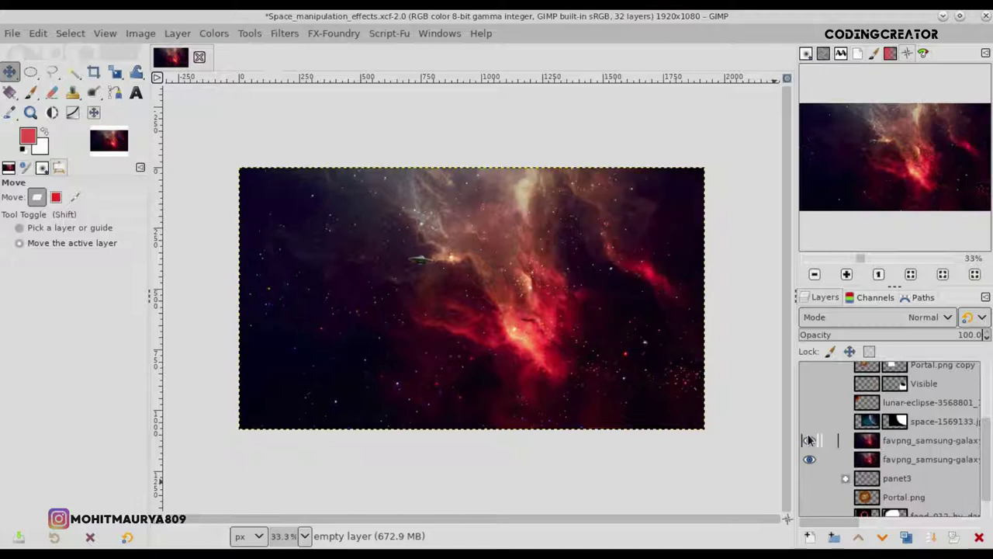
left_click(810, 440)
left_click(810, 459)
scroll(984, 464, "up", 1)
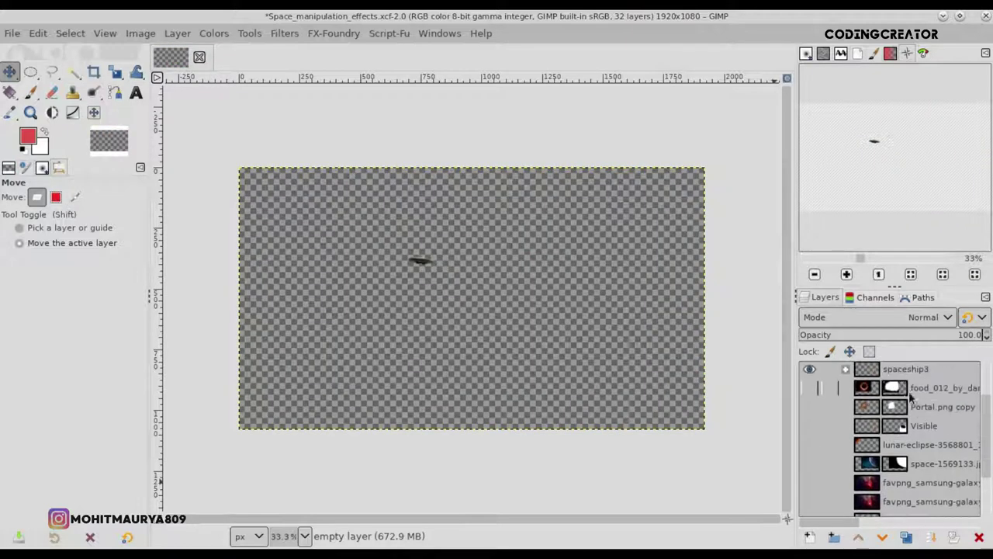
- Create Visible #1 from the visible spaceship3 and place it above the spaceship3 group
right_click(902, 371)
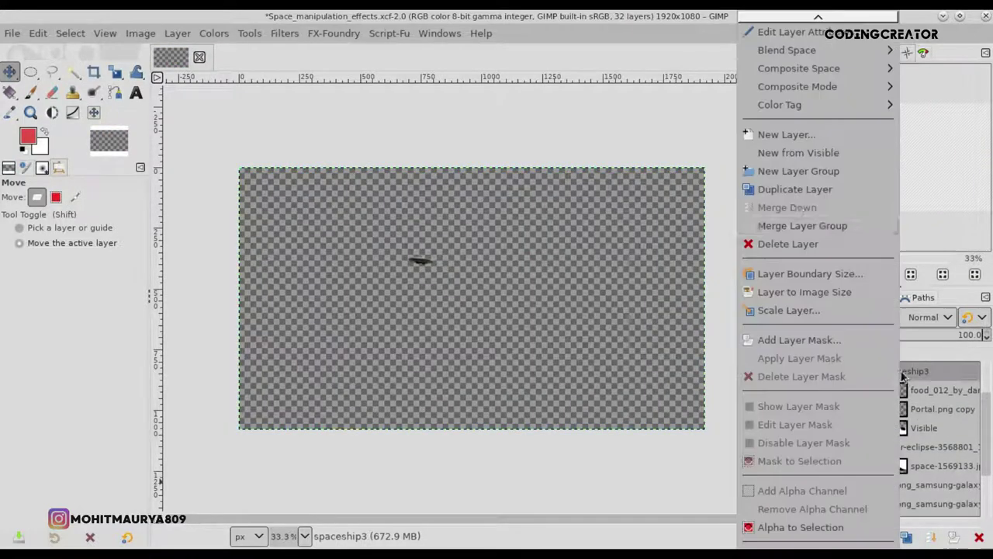
left_click(804, 152)
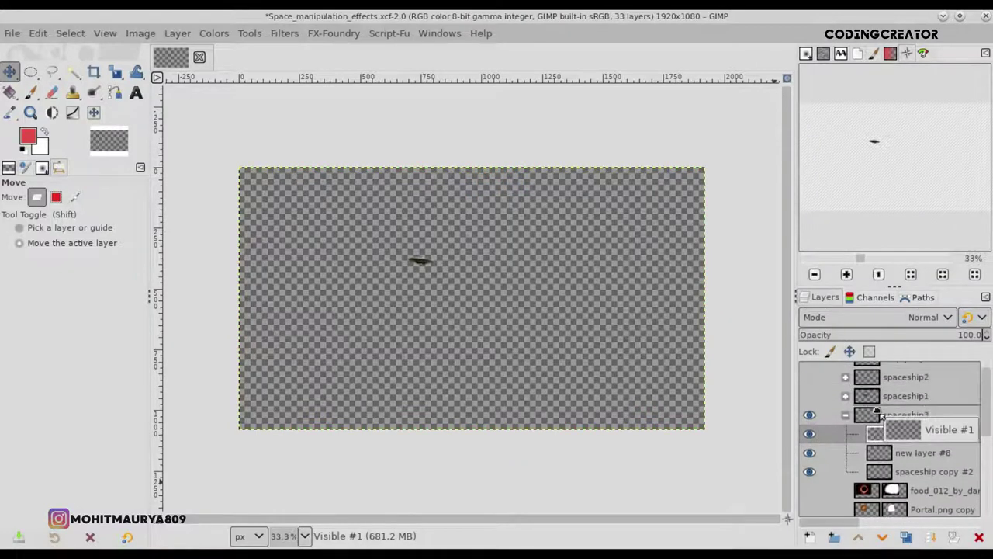
left_click_drag(881, 394, 857, 423)
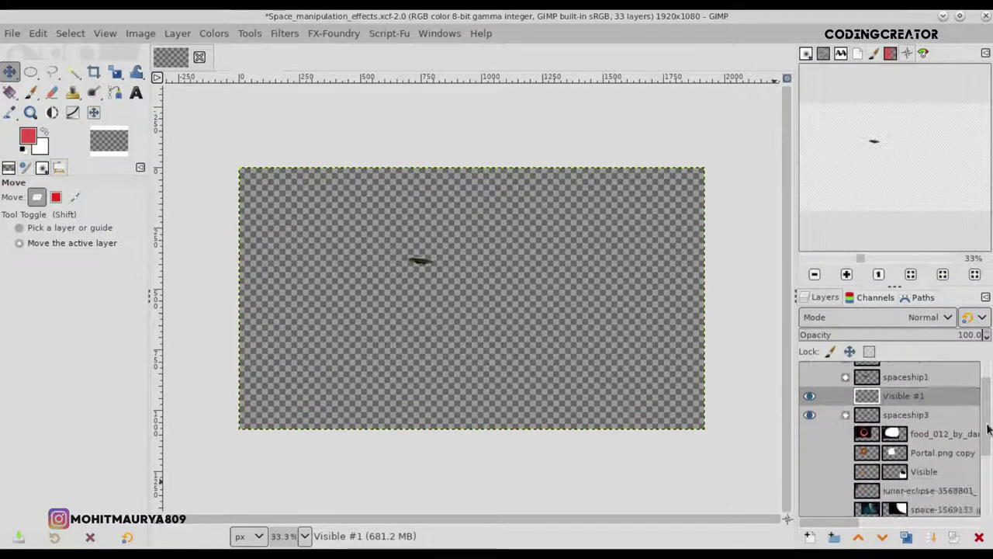
scroll(987, 429, "down", 1)
- Show the portal, planet, space, galaxy, spaceship1 and spaceship2 layers again
left_click_drag(810, 427, 809, 504)
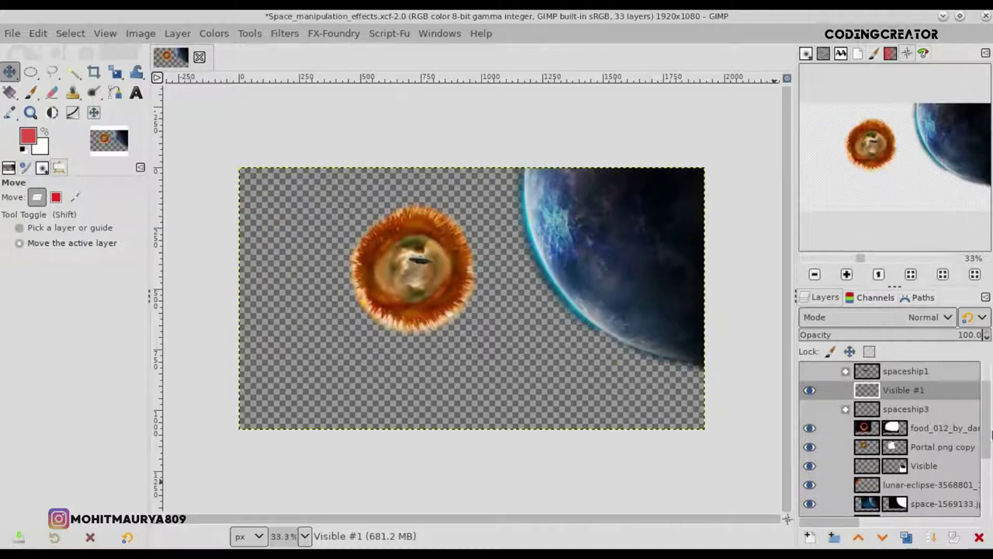
left_click_drag(991, 435, 988, 474)
left_click(809, 459)
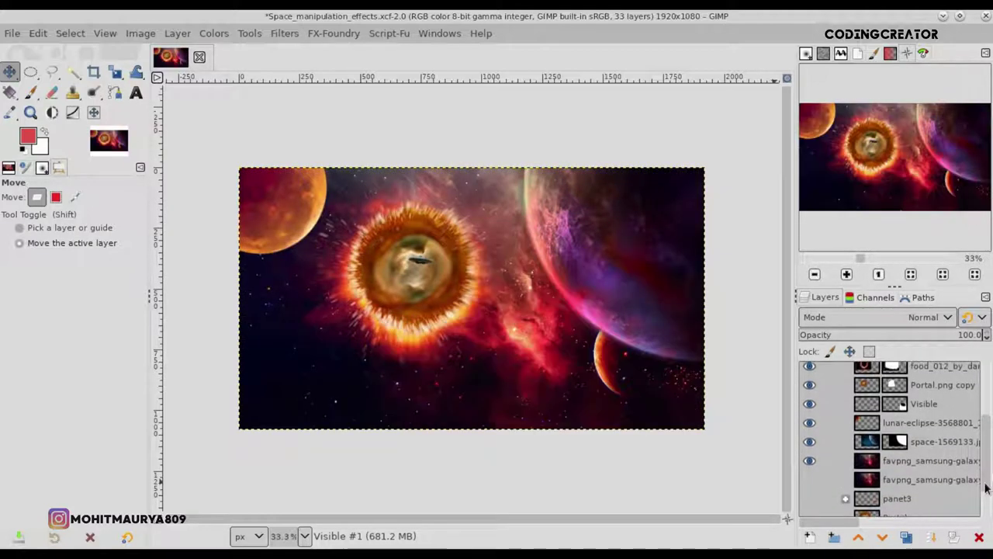
scroll(865, 416, "up", 3)
left_click_drag(815, 409, 813, 374)
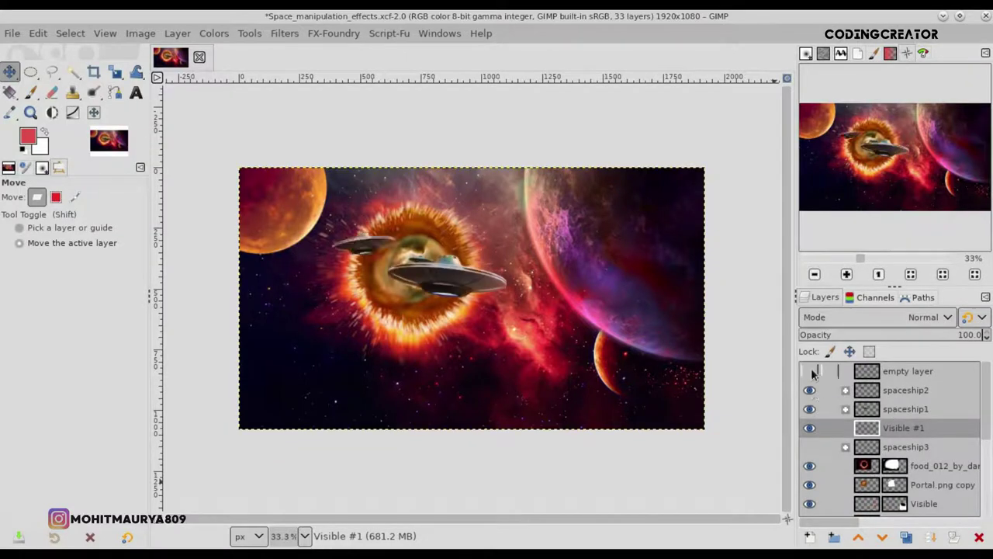
- Rename Visible #1 to 'spaceship3 visible copyy'
double_click(908, 428)
type("ceship3 v")
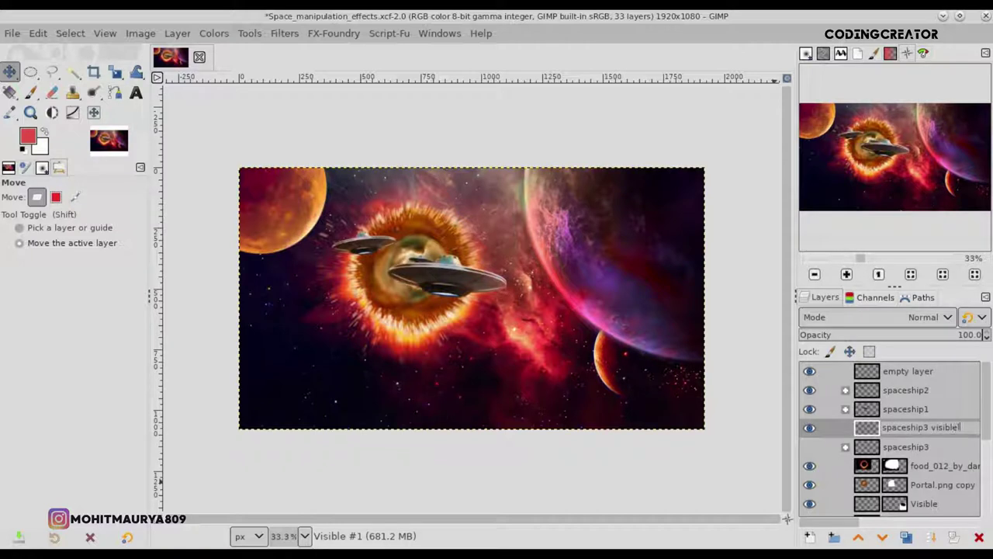
type("copy")
key("Return")
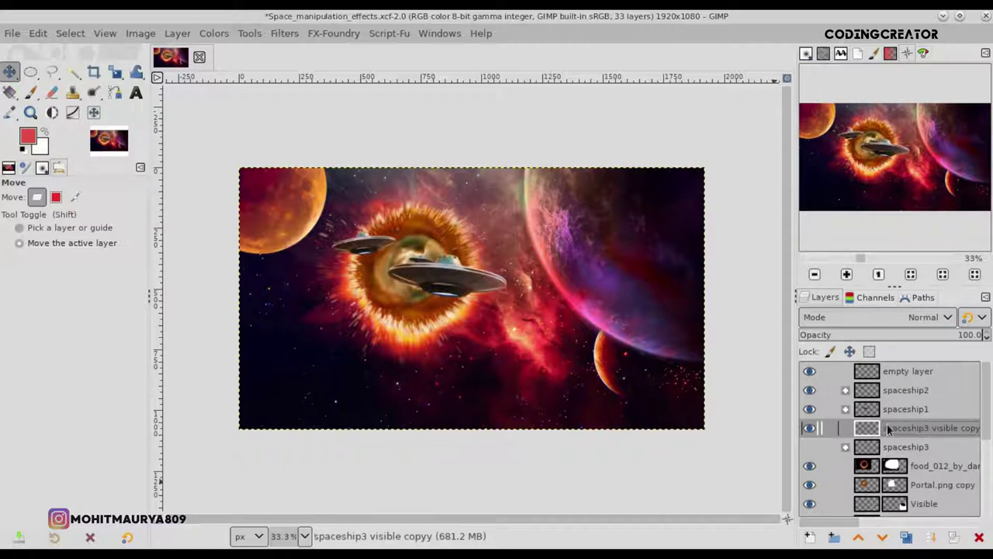
- Apply a Linear Motion Blur of length 2.86 at angle 0 to spaceship3 visible copyy
key("1")
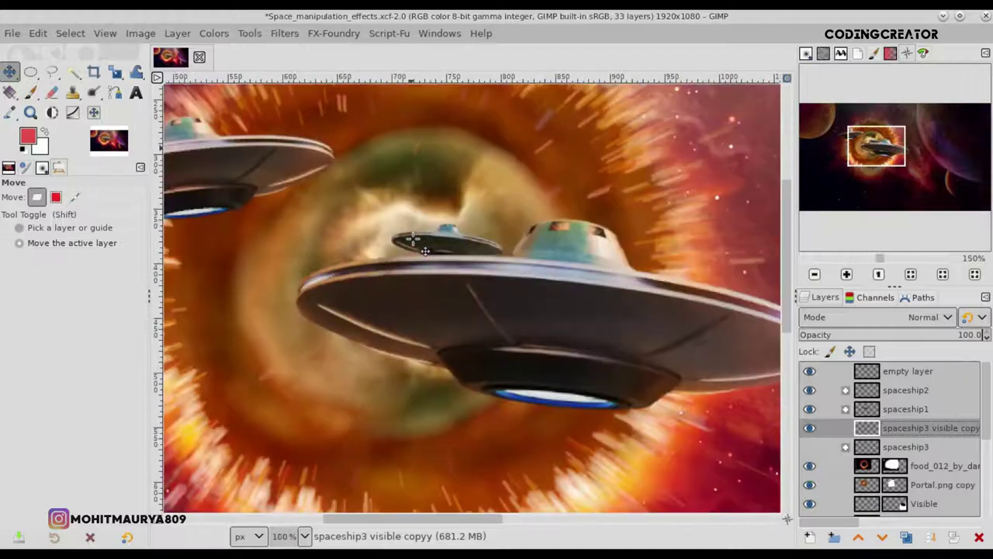
left_click(221, 36)
mouse_move(297, 139)
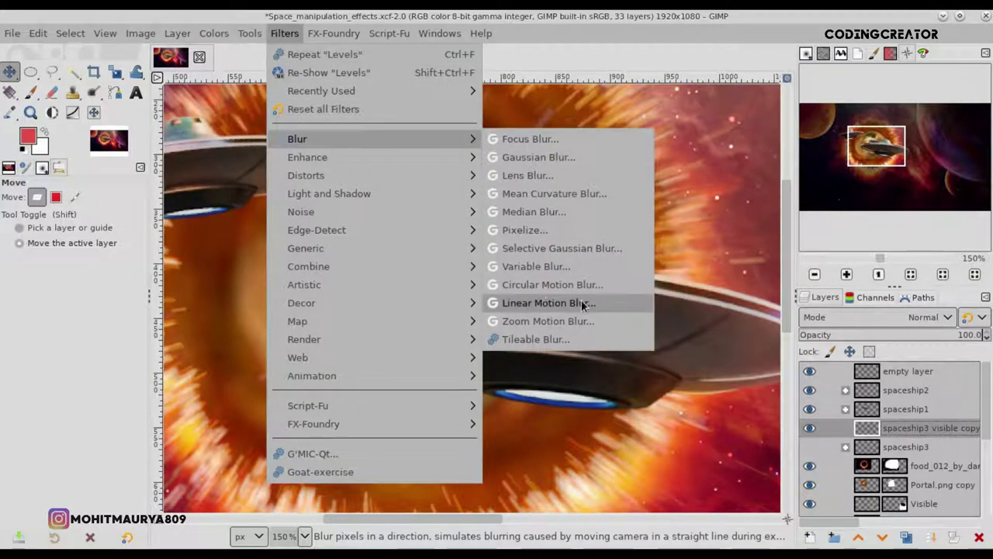
left_click(579, 303)
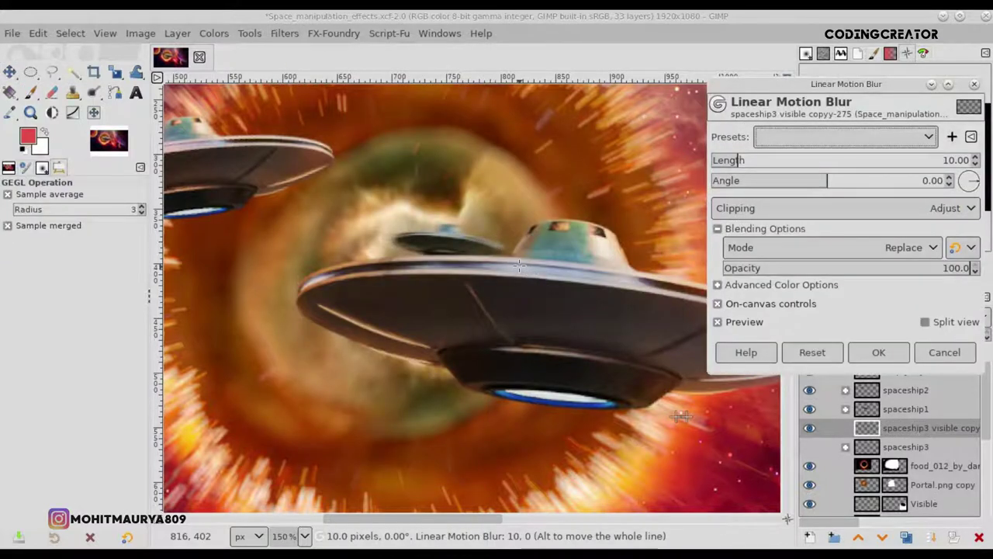
scroll(519, 265, "down", 2, "ctrl")
left_click(729, 160)
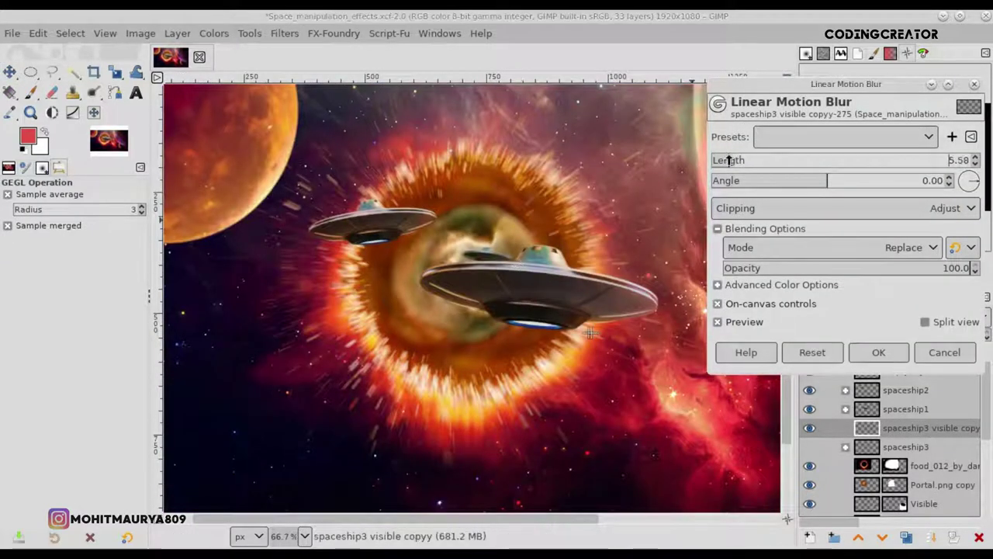
scroll(512, 319, "up", 3, "ctrl")
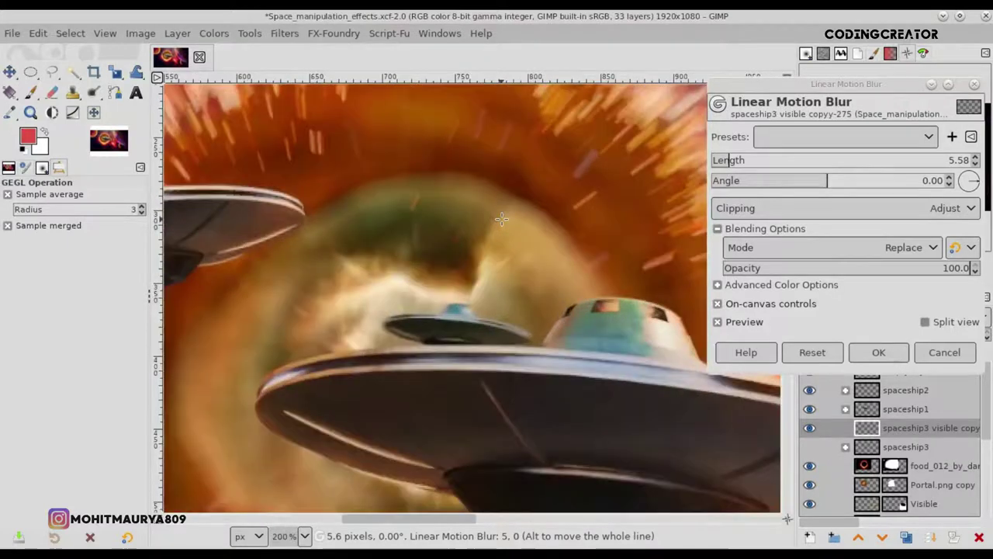
scroll(513, 319, "up", 1, "ctrl")
left_click(718, 322)
left_click(718, 322)
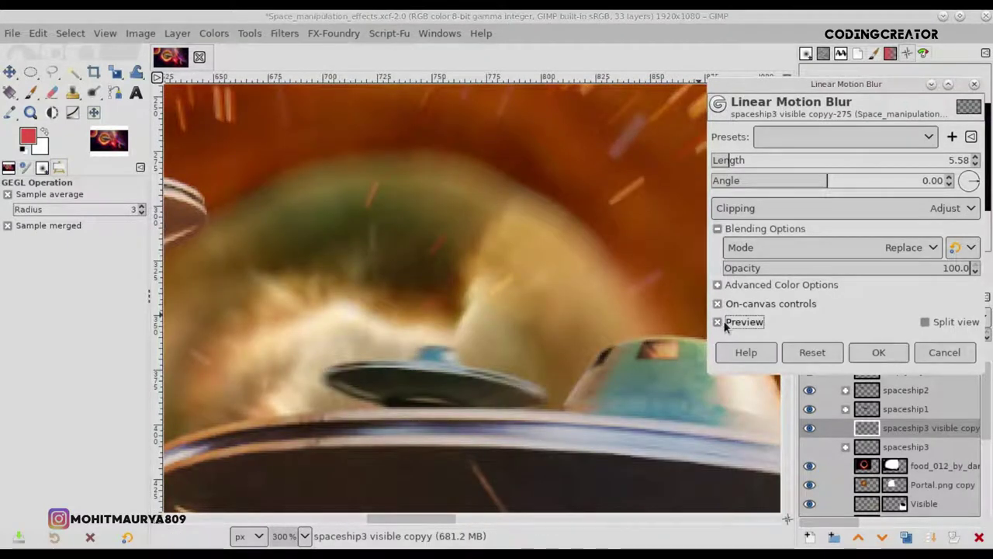
left_click_drag(726, 160, 721, 161)
left_click(879, 351)
scroll(582, 357, "down", 4, "ctrl")
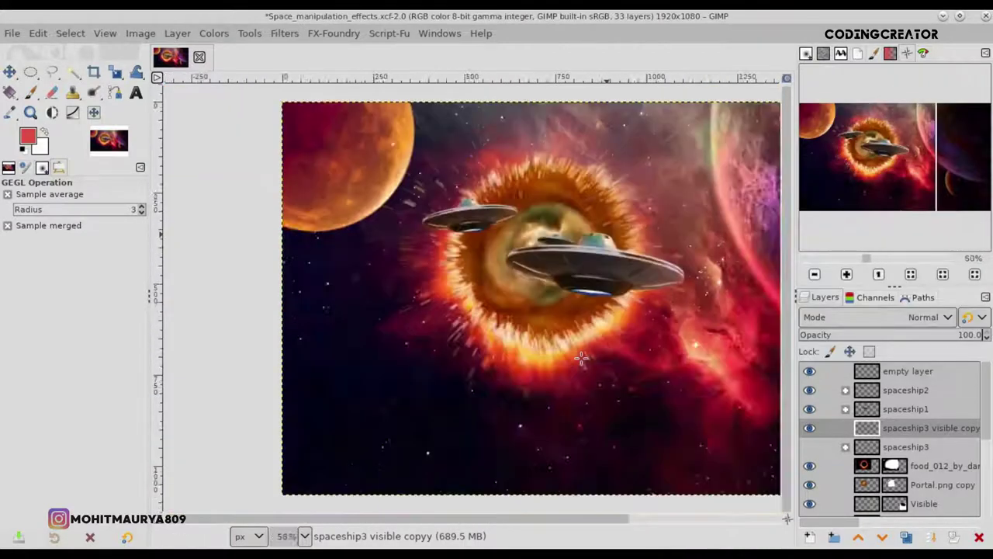
scroll(582, 357, "down", 2, "ctrl")
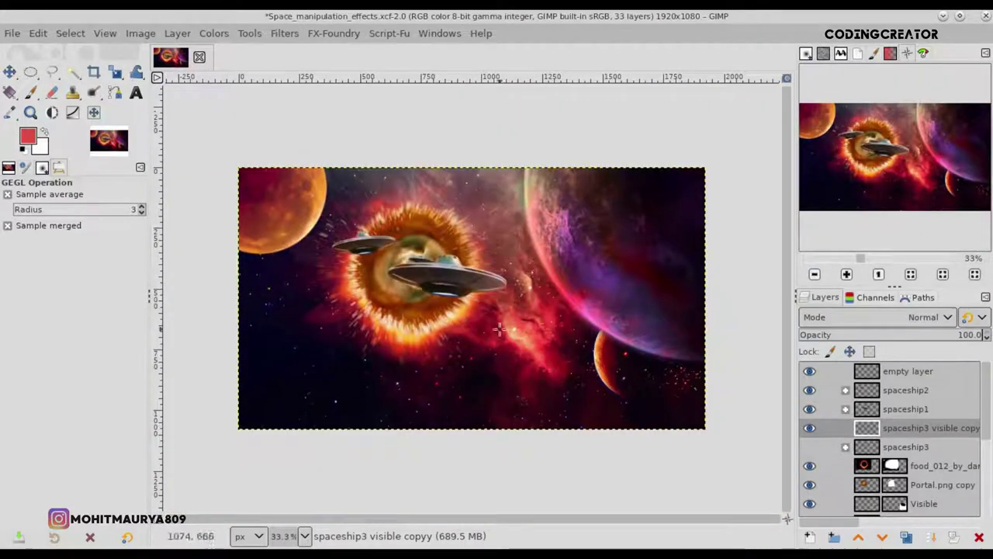
- Add new layer #11 inside spaceship1 and set its composite mode to Clip to Backdrop
left_click(868, 414)
left_click(846, 409)
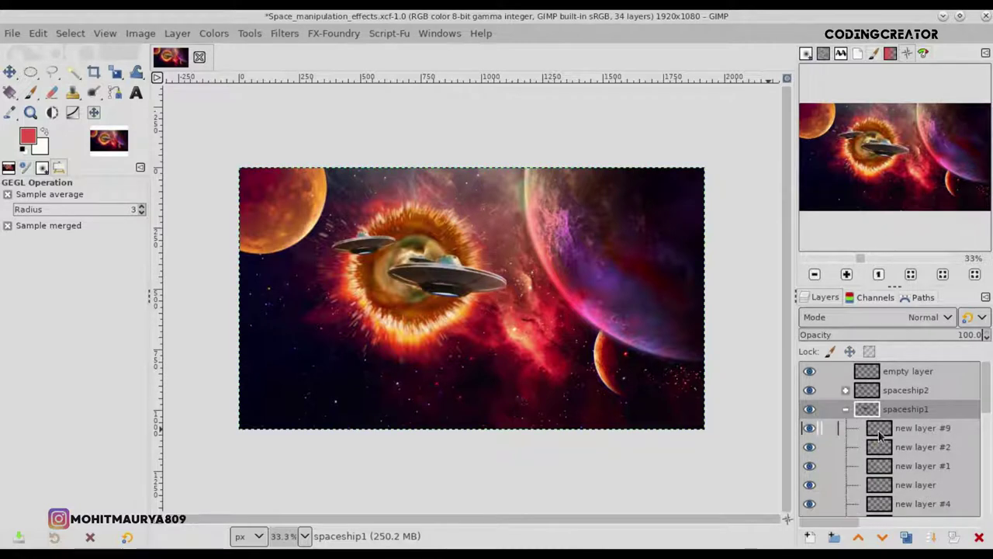
left_click(881, 427)
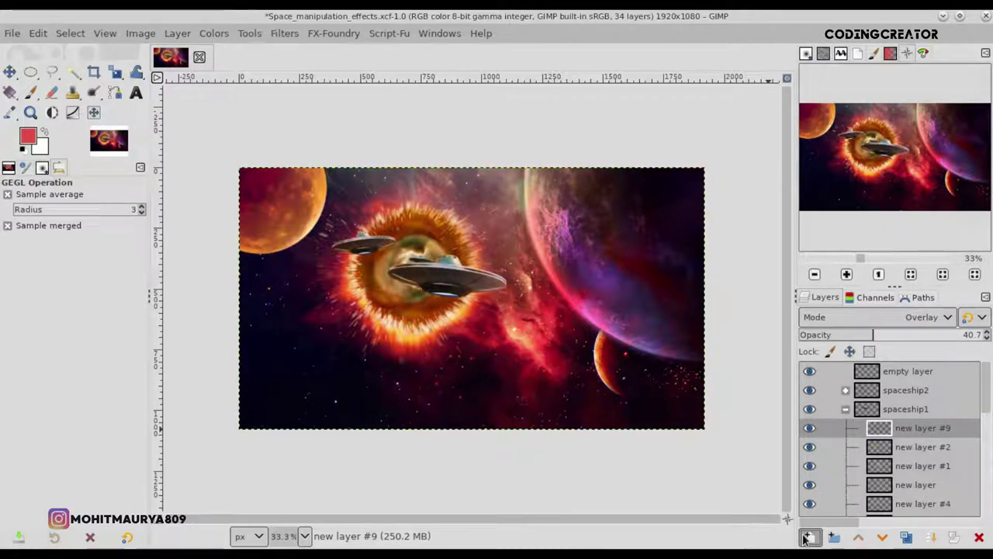
left_click(807, 538)
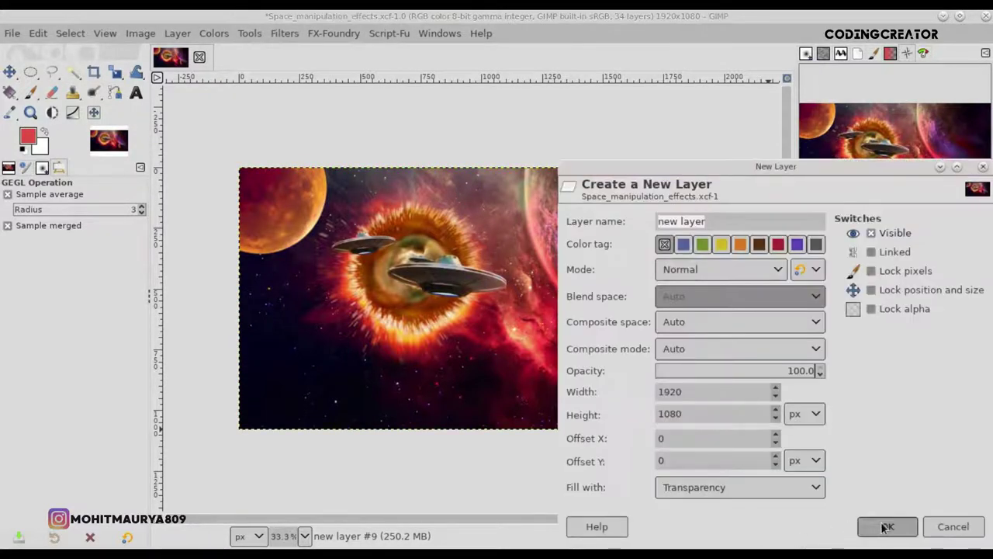
left_click(885, 527)
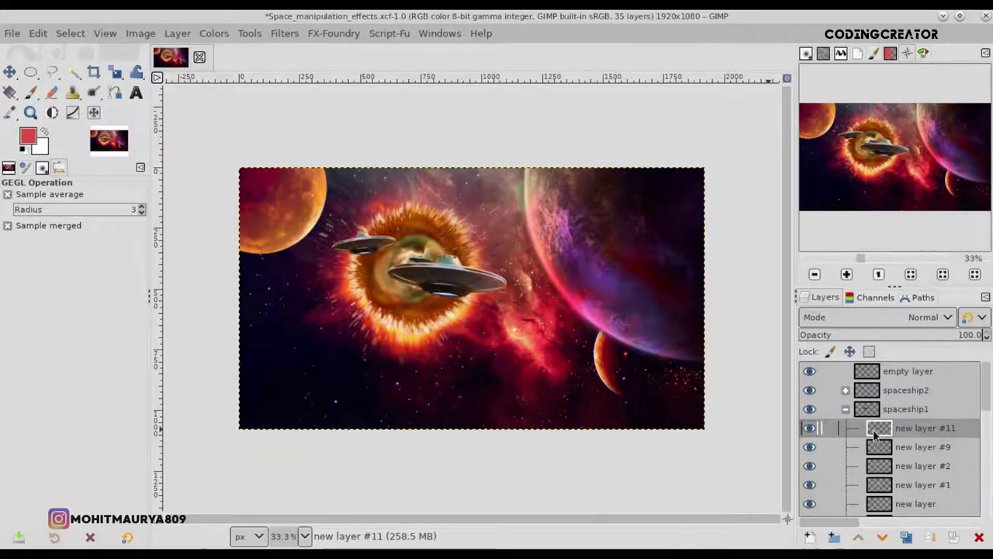
right_click(875, 435)
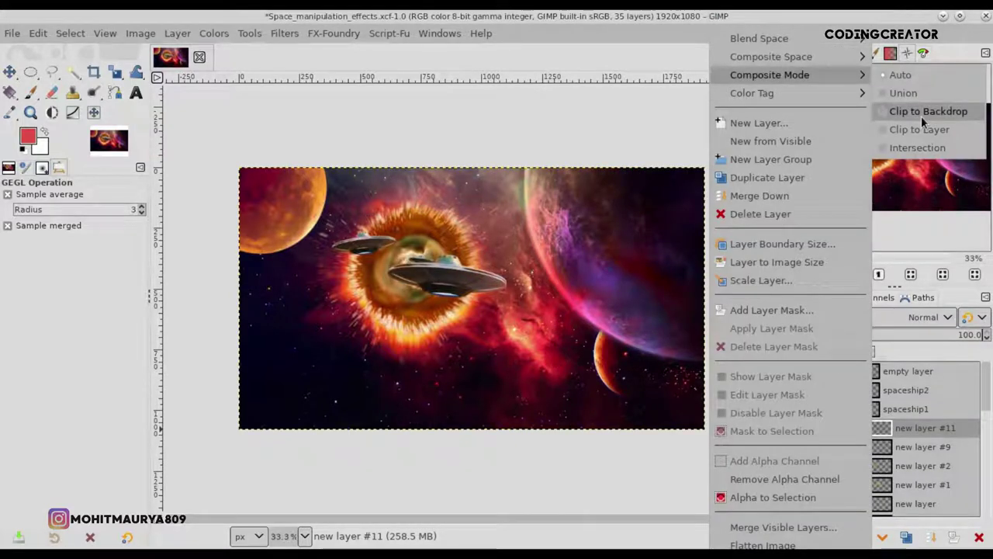
left_click(924, 110)
- Select the Paintbrush with a pure black foreground and brush size 283
left_click(30, 92)
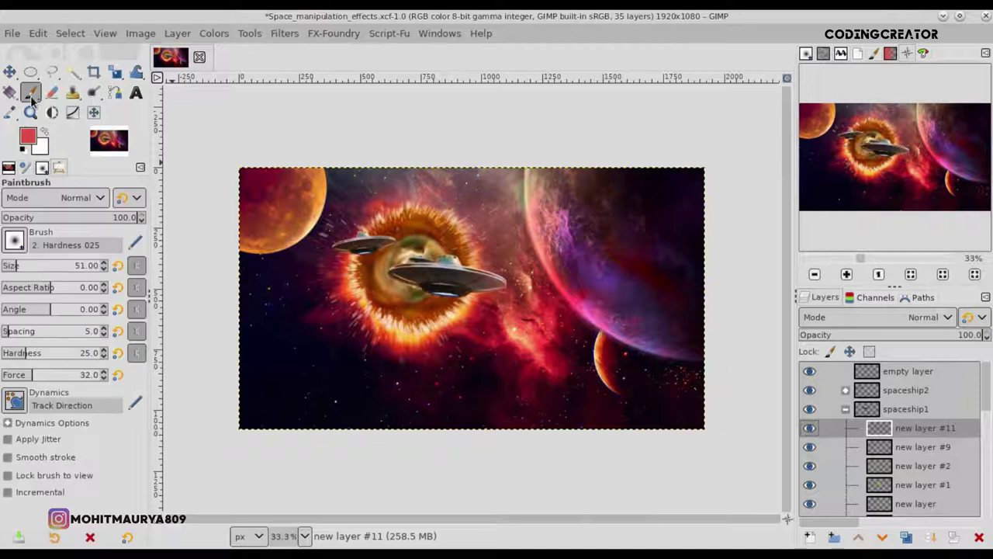
left_click(43, 135)
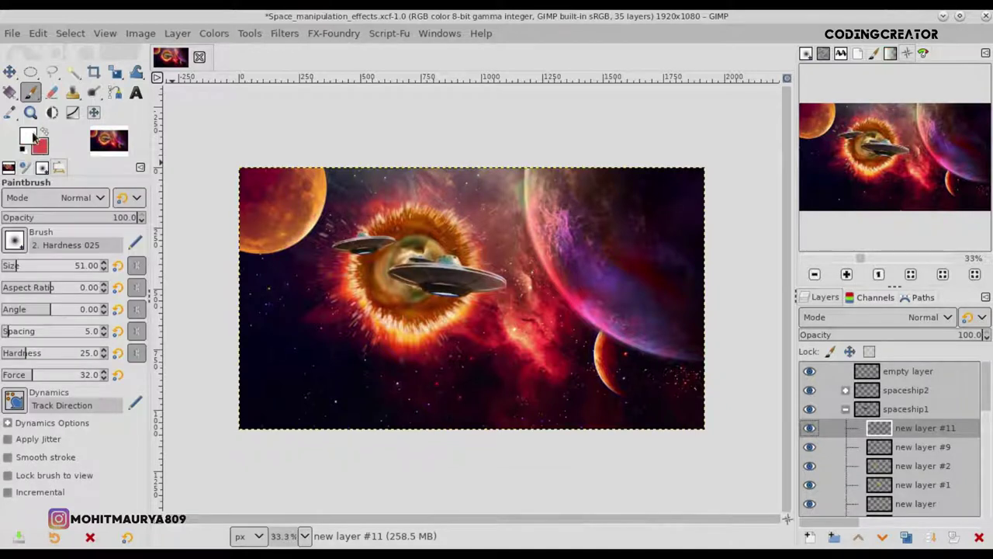
left_click(31, 137)
left_click(635, 395)
left_click_drag(486, 342, 470, 412)
left_click(634, 444)
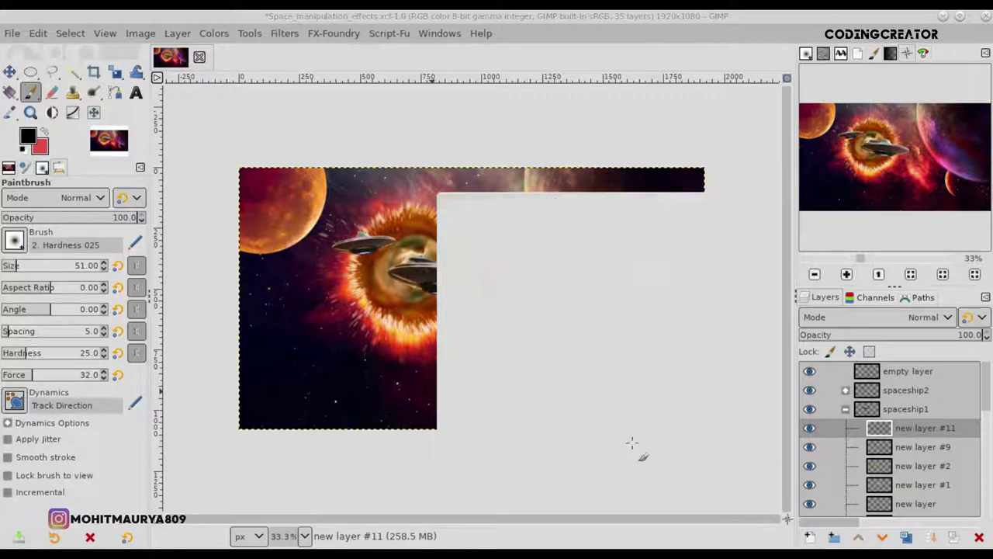
left_click(47, 267)
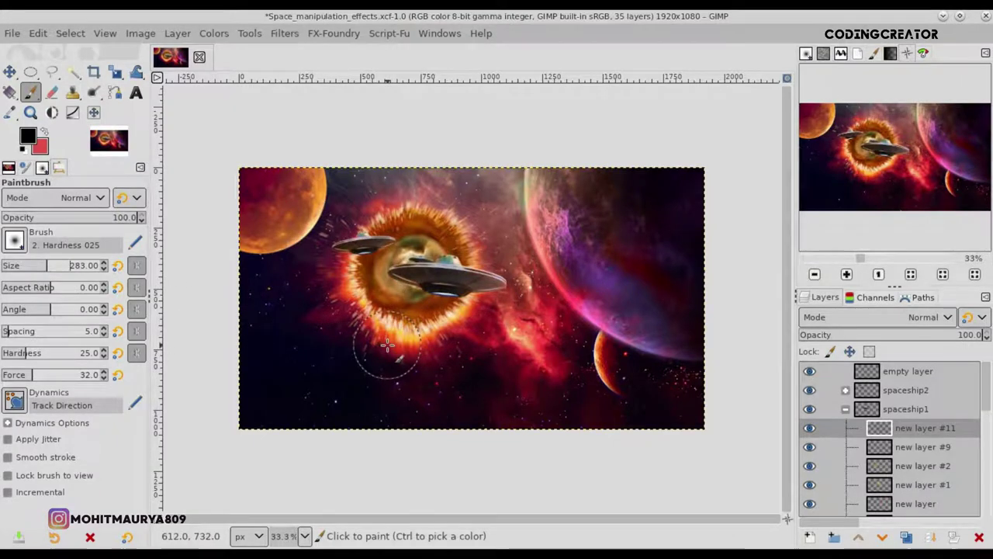
- Lower brush size and opacity and paint faint dark shading across the large saucer
key("1")
scroll(749, 334, "up", 3)
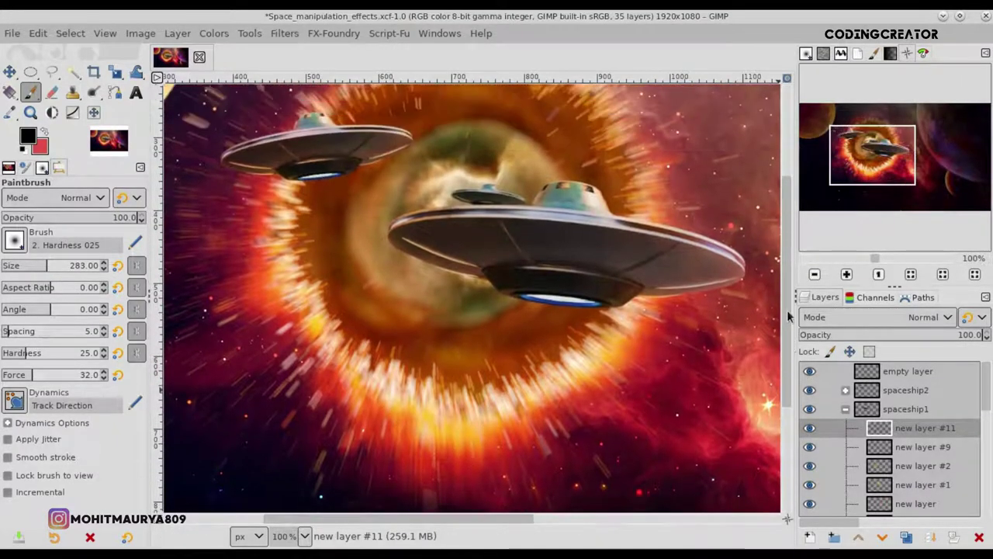
left_click(809, 409)
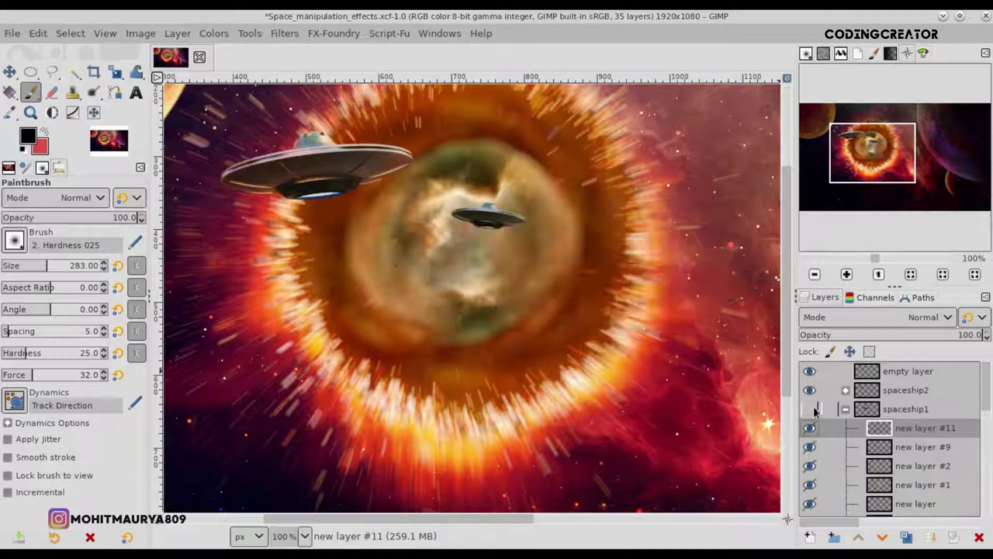
left_click(809, 409)
left_click_drag(47, 268, 33, 266)
left_click(77, 220)
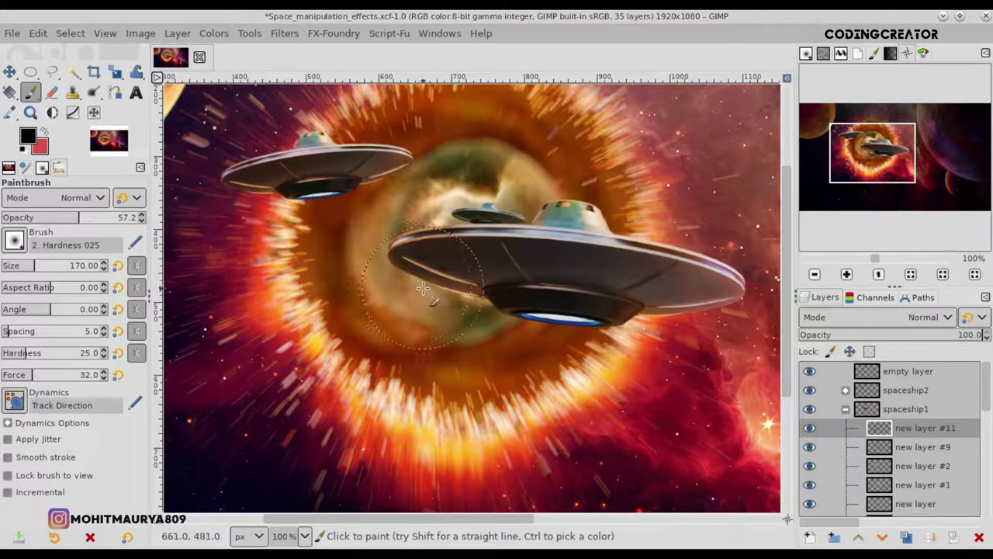
mouse_move(423, 242)
left_mouse_down()
mouse_move(490, 307)
mouse_move(458, 308)
left_mouse_up()
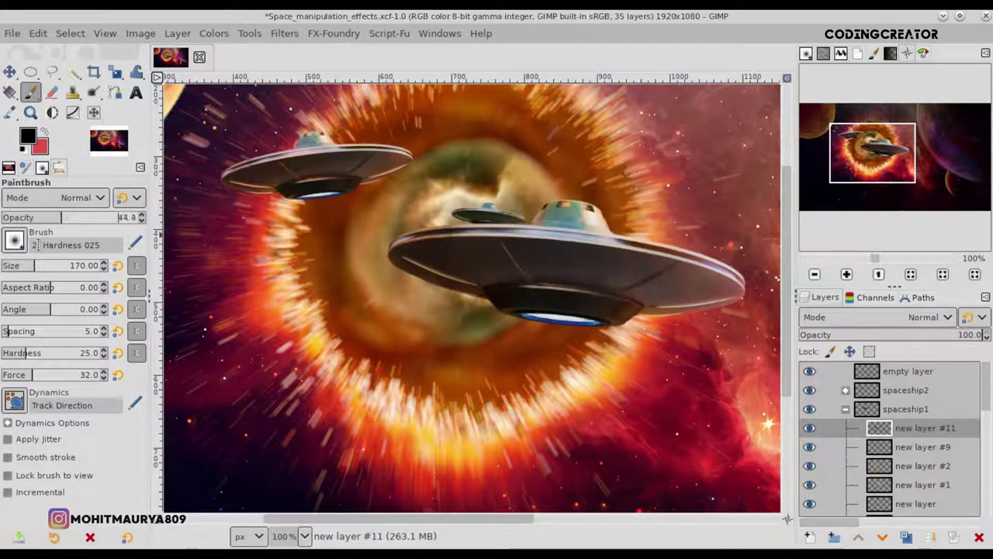
- Adjust the brush to 18.2 opacity and size 146, then recheck new layer #11's shading
mouse_move(33, 266)
left_mouse_down()
mouse_move(45, 271)
mouse_move(32, 268)
left_mouse_up()
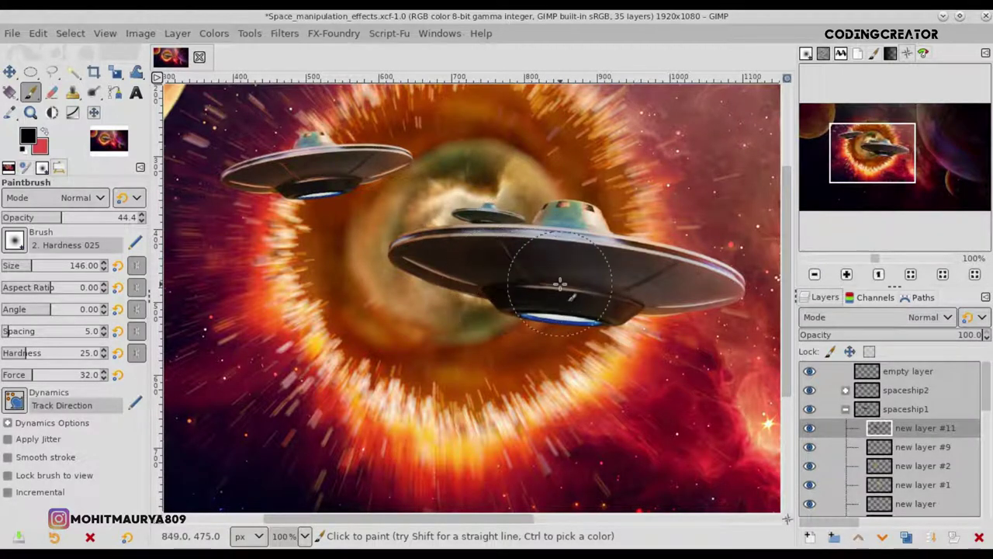
left_click(26, 218)
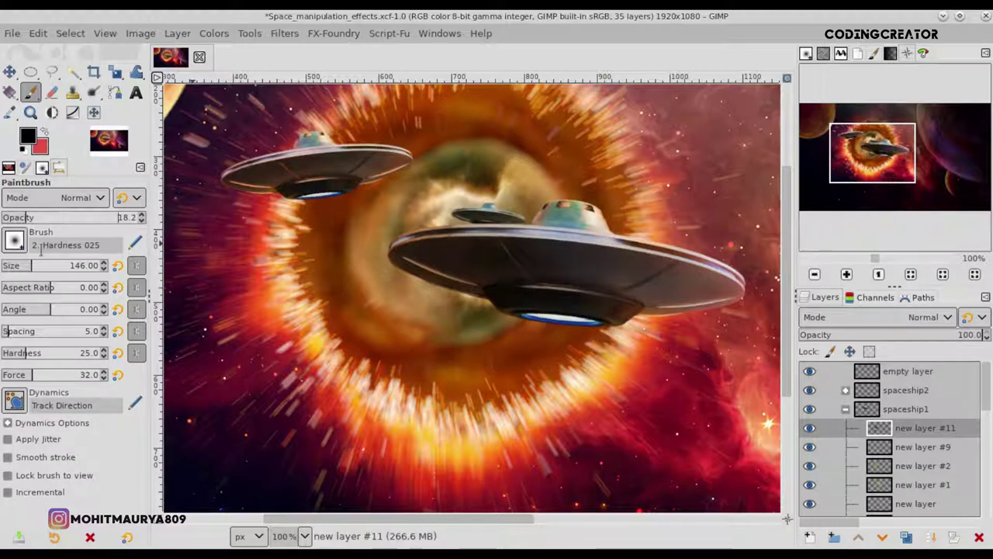
left_click(60, 266)
left_click_drag(60, 265, 52, 266)
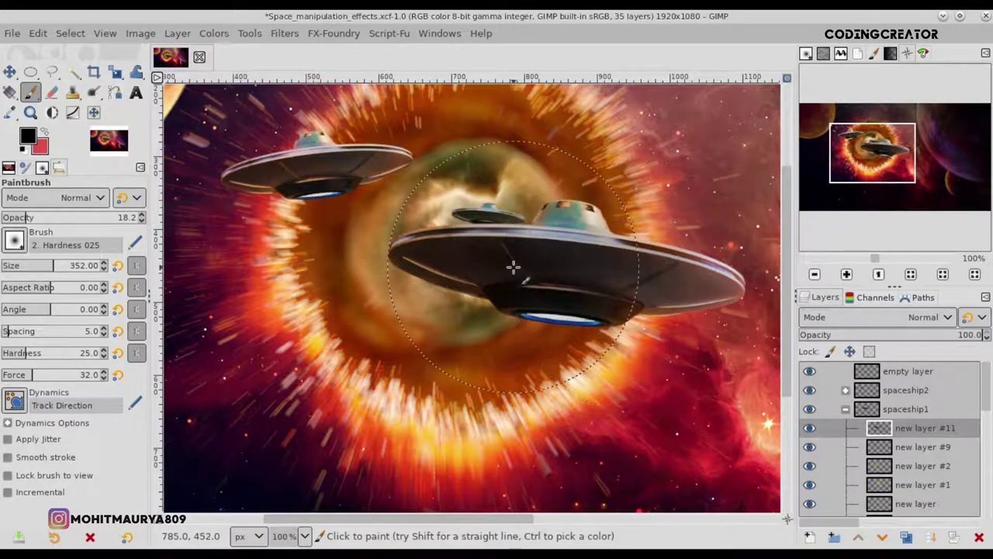
left_click_drag(46, 265, 31, 268)
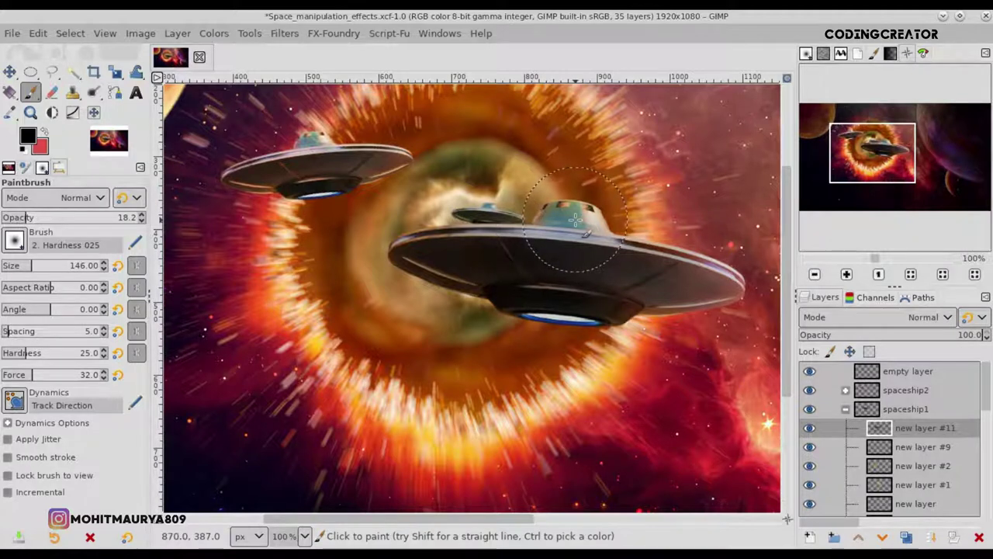
left_click(809, 427)
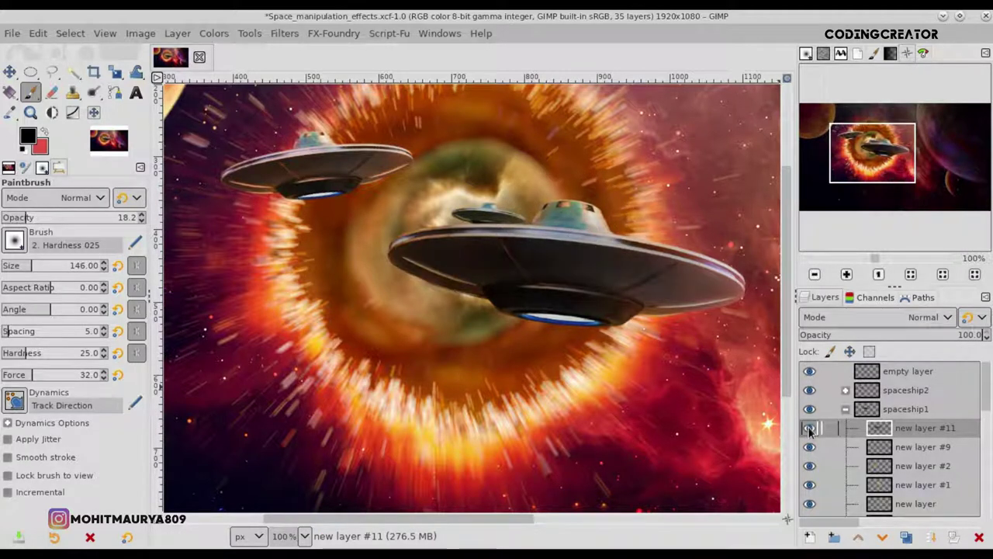
- Compare the shading by toggling new layer #11, then collapse the spaceship1 group
left_click(10, 72)
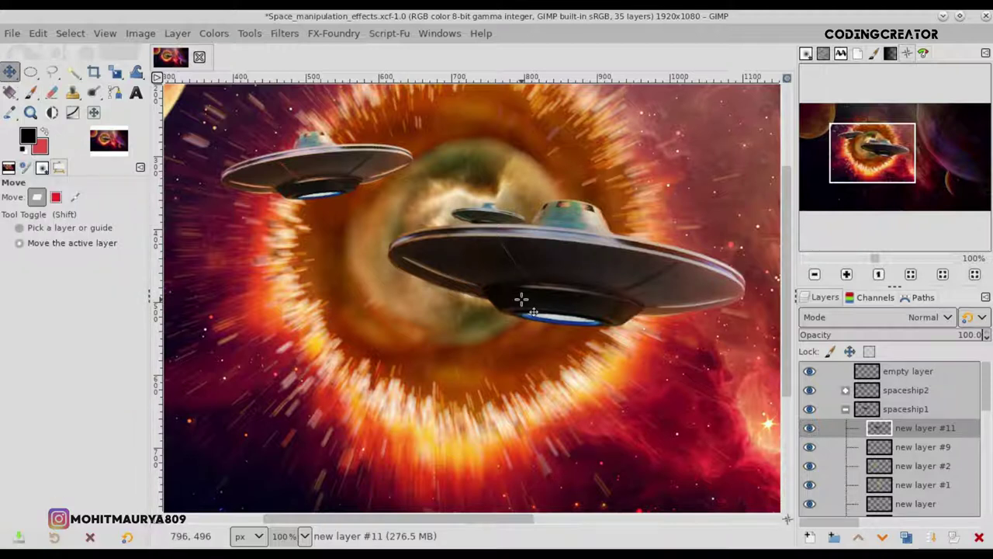
scroll(522, 300, "down", 3)
left_click(810, 428)
left_click(810, 427)
left_click(845, 410)
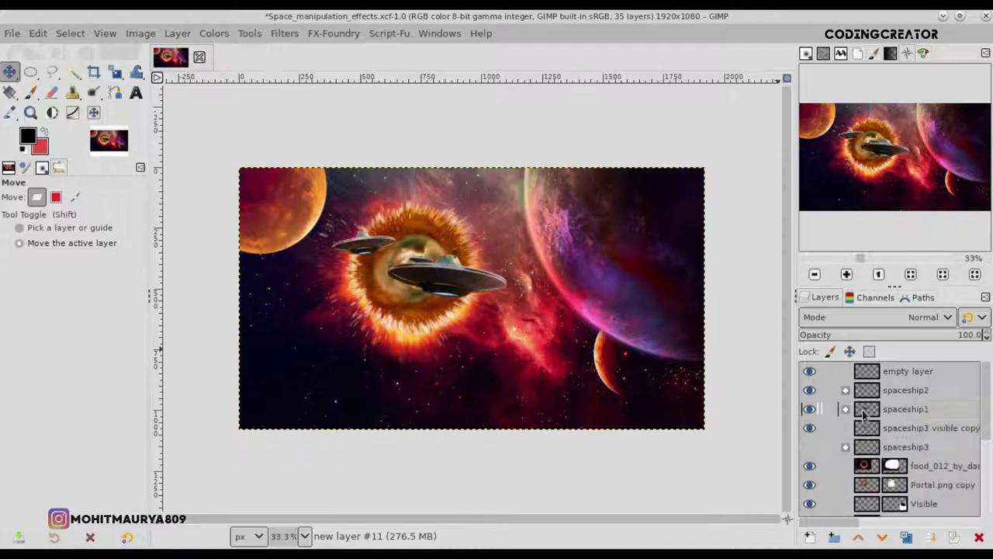
- Set the foreground colour to white, swap colours, and select the top empty layer
left_click(27, 138)
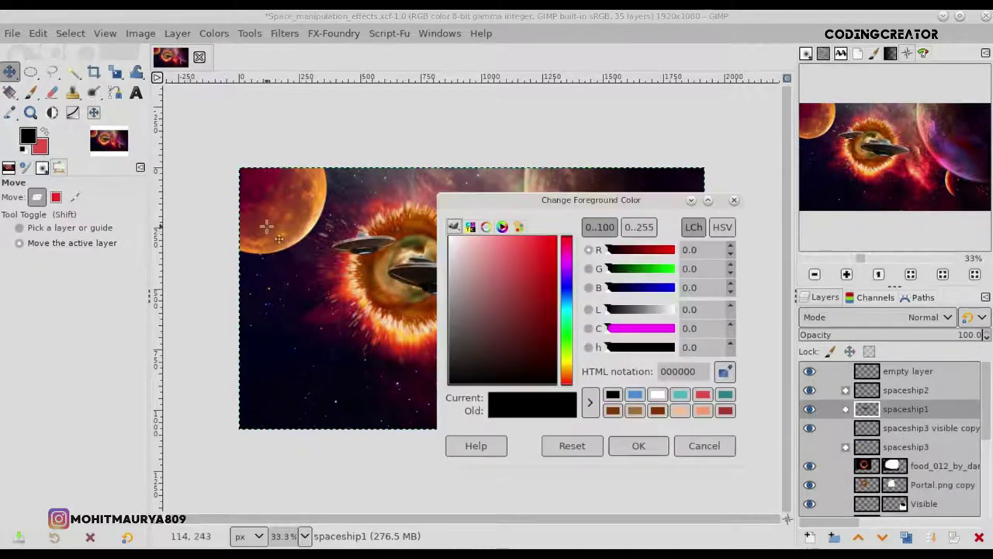
left_click_drag(459, 305, 449, 235)
left_click(638, 446)
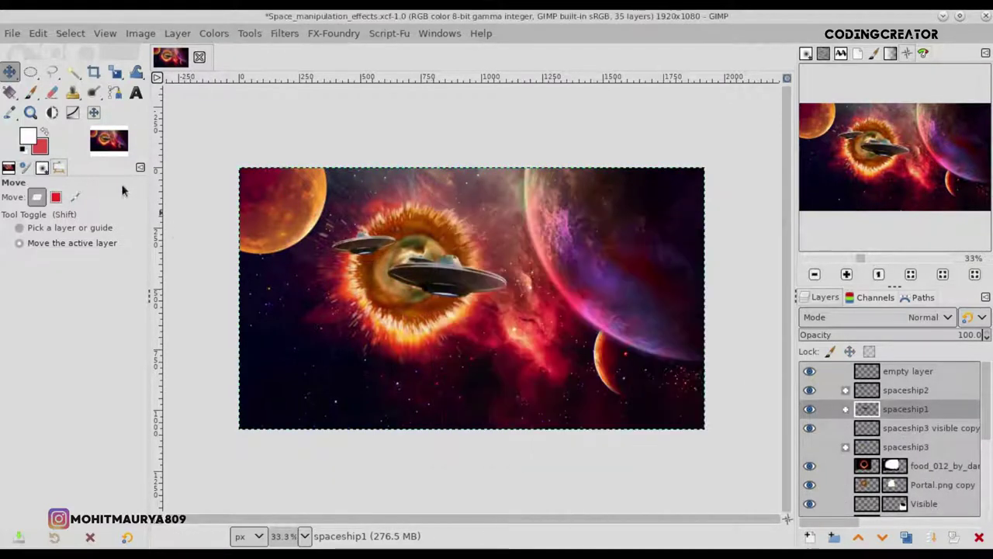
left_click(43, 133)
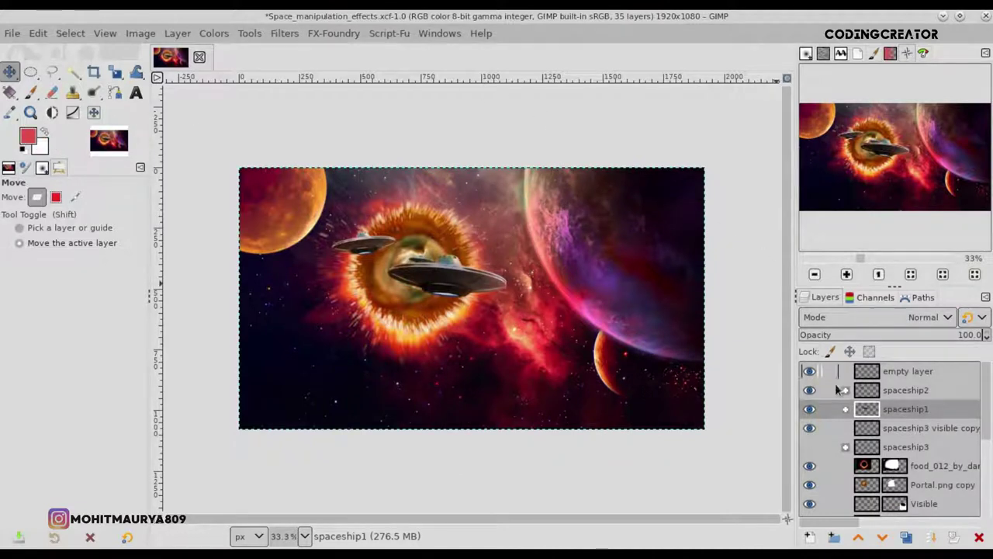
left_click(858, 373)
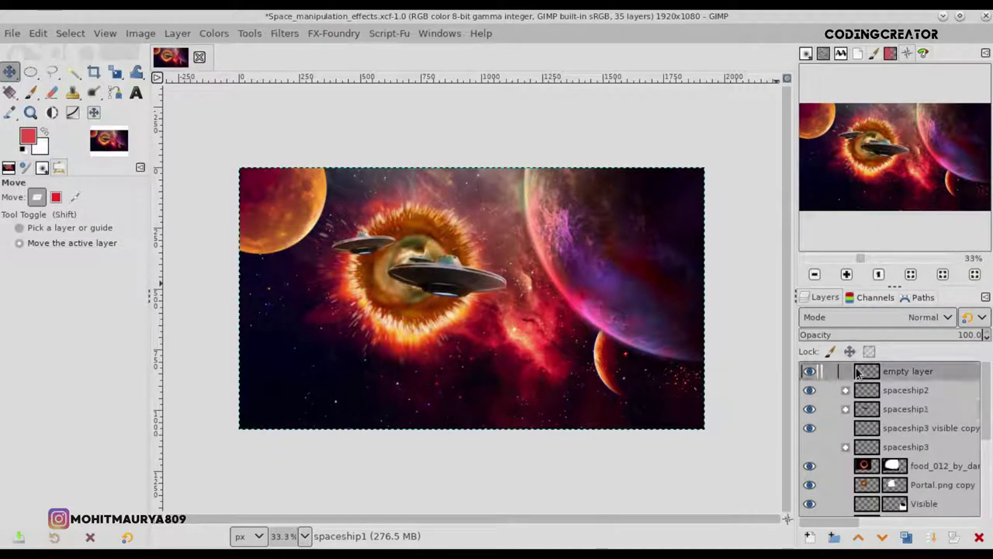
- Export the image under the file name Space_manipulation_effects.jpg
left_click(12, 35)
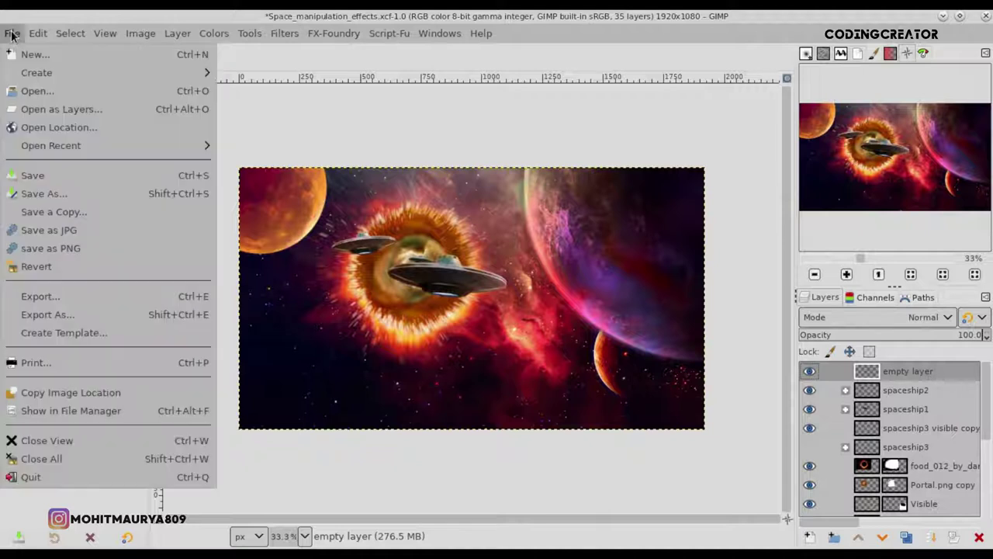
left_click(77, 308)
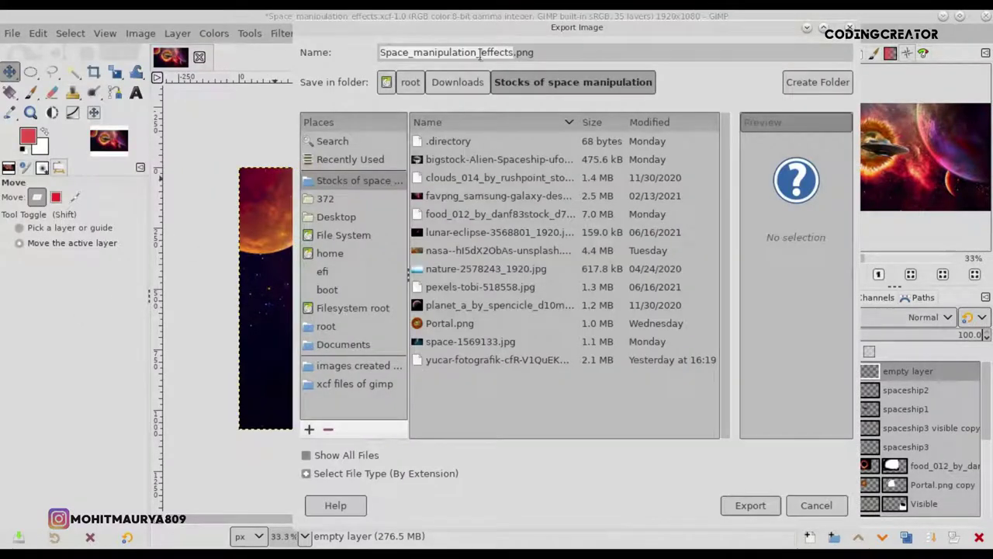
left_click(543, 51)
type("jpg")
left_click(740, 506)
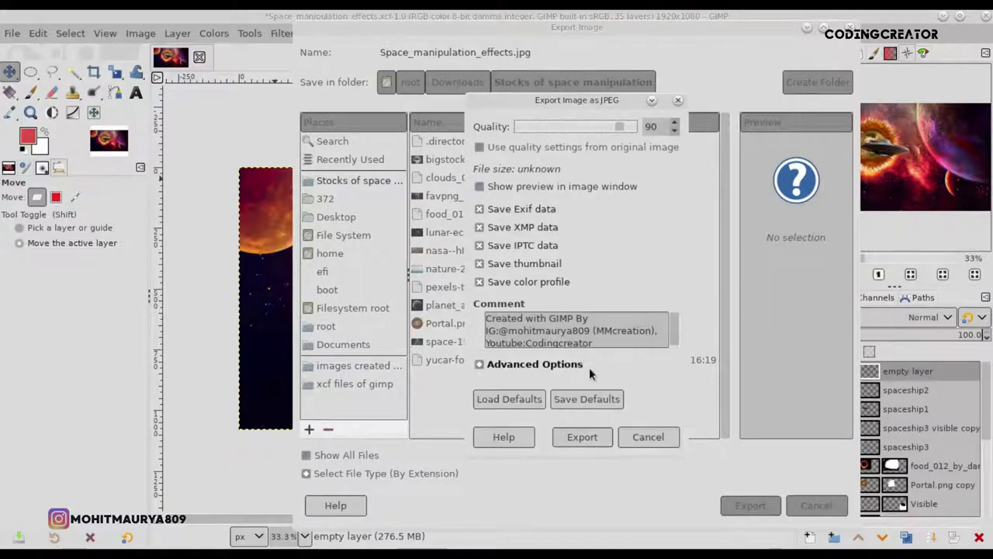
- Export the JPEG at quality 100 with thumbnail and colour profile saving turned off
left_click(535, 283)
left_click(524, 264)
left_click(654, 130)
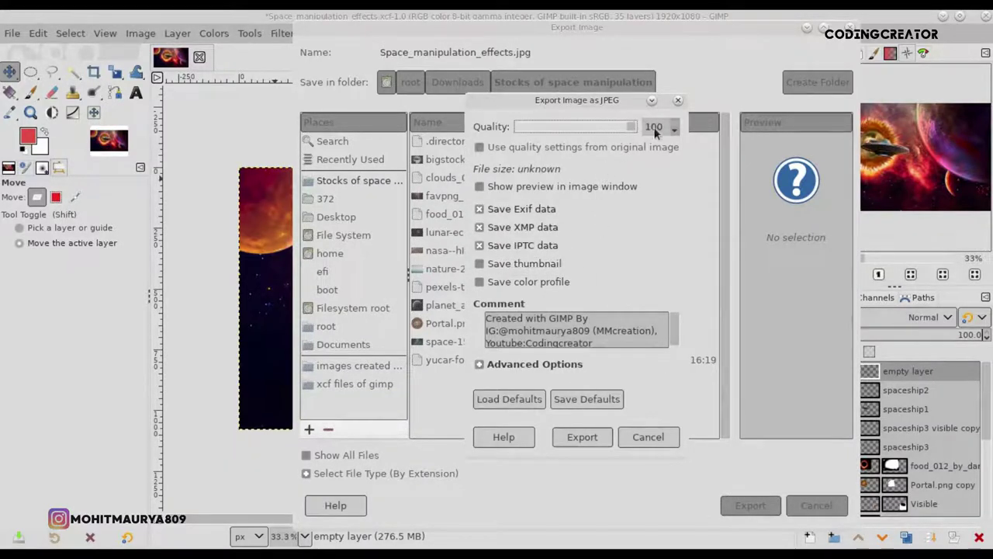
left_click(587, 437)
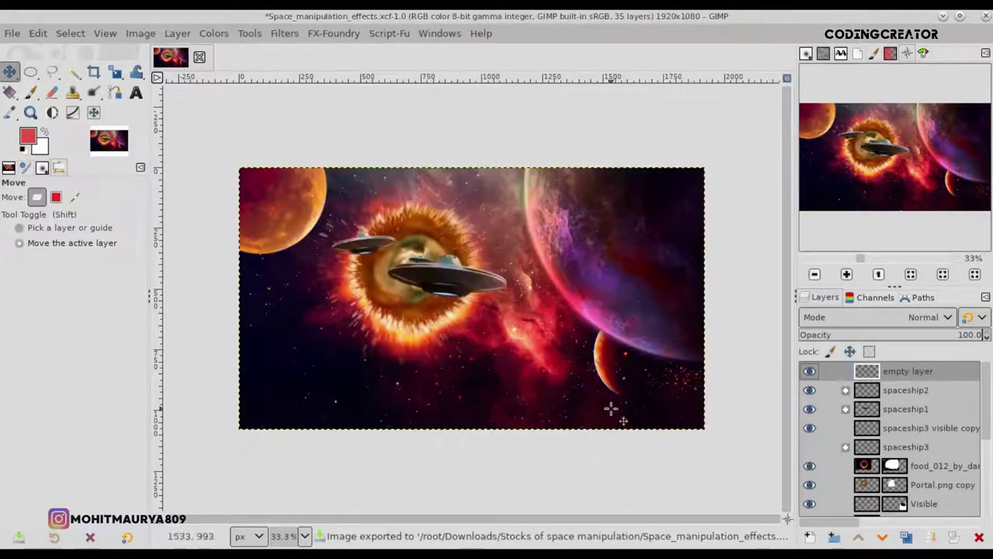
- Create a new 1920×1480 image
left_click(20, 36)
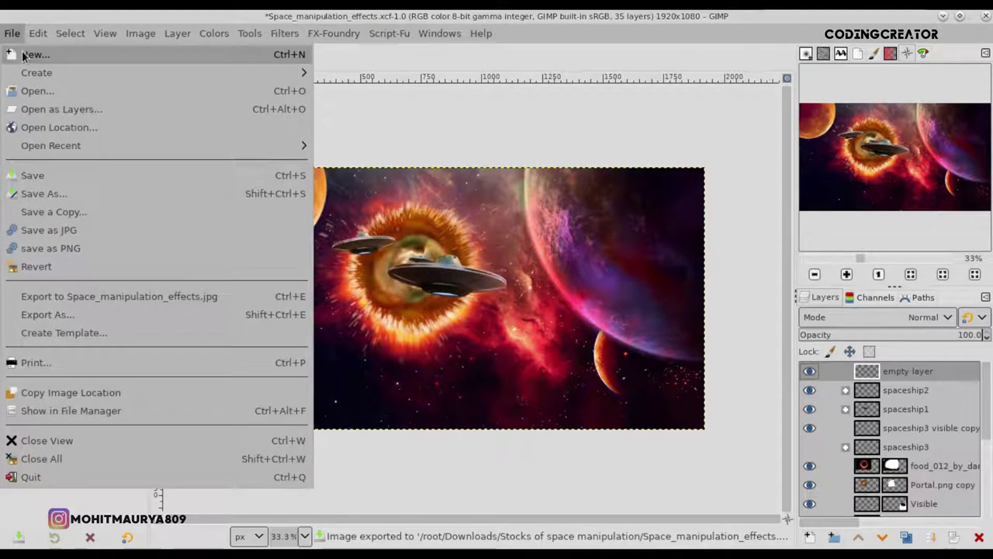
left_click(23, 53)
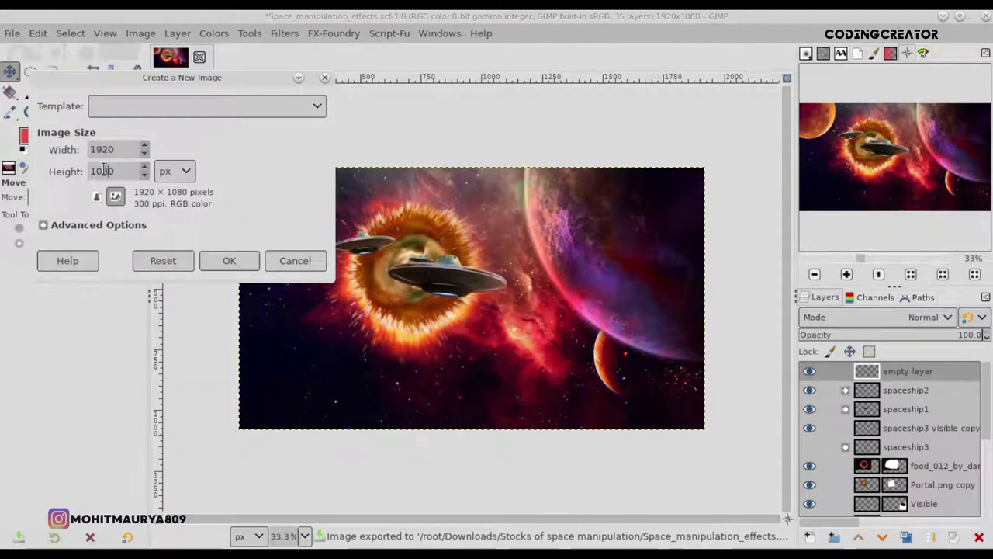
key("BackSpace")
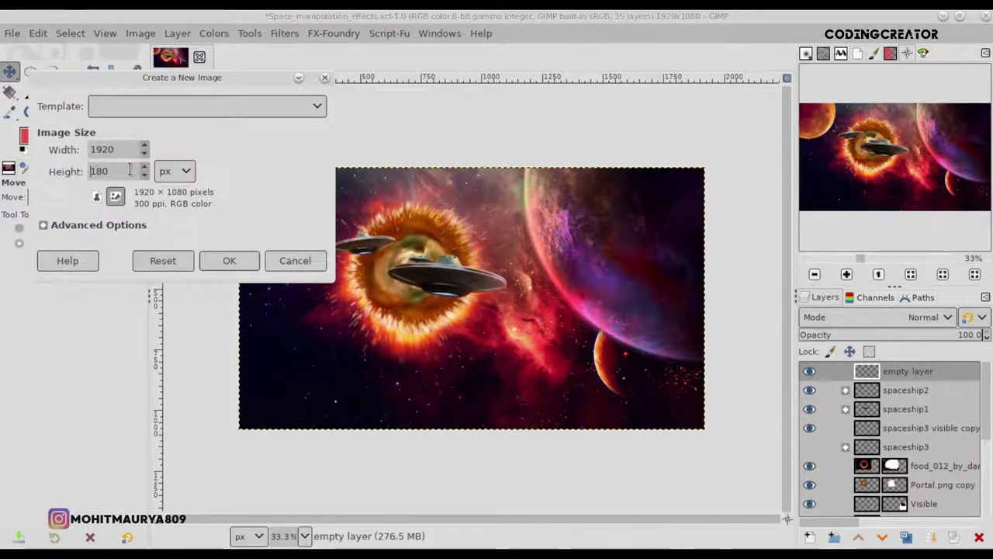
type("4")
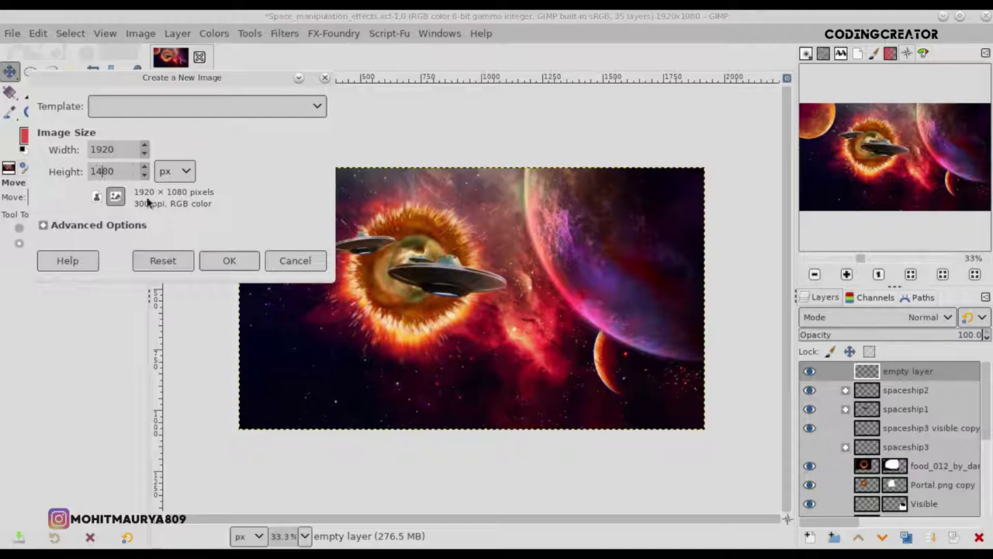
left_click(231, 261)
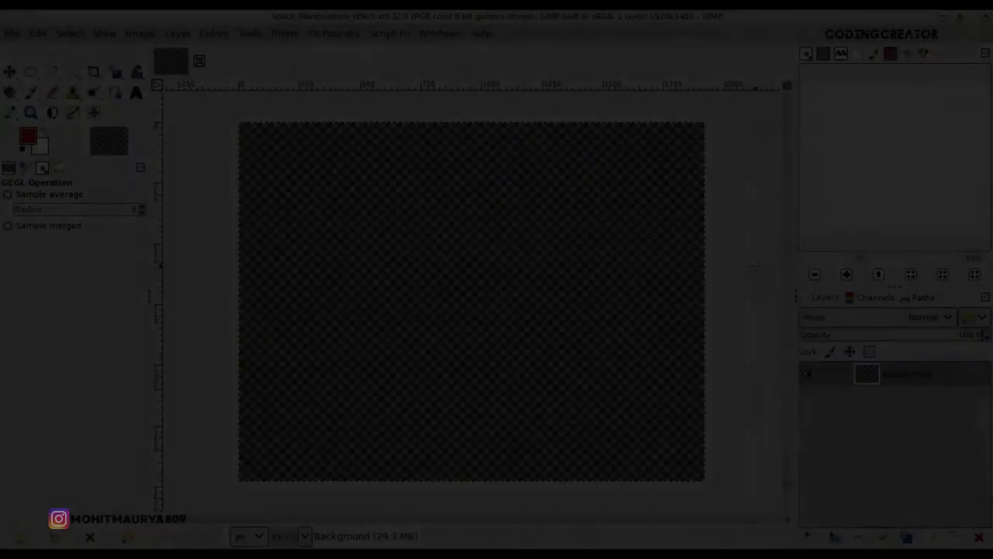
left_click(787, 85)
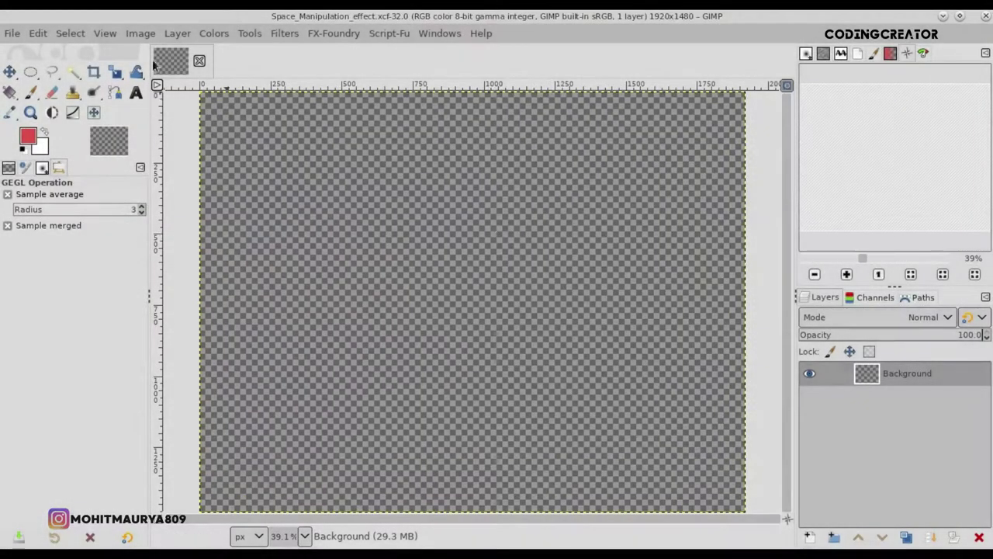
- Open Space_manipulation_effects.jpg as a layer and dismiss the GEGL dialog
left_click(12, 33)
left_click(205, 109)
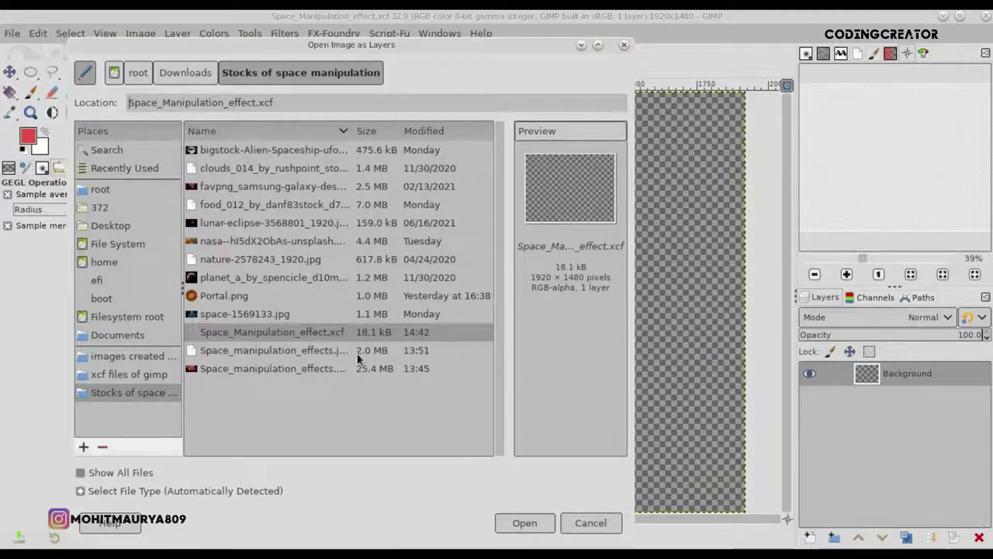
left_click(357, 351)
left_click(535, 526)
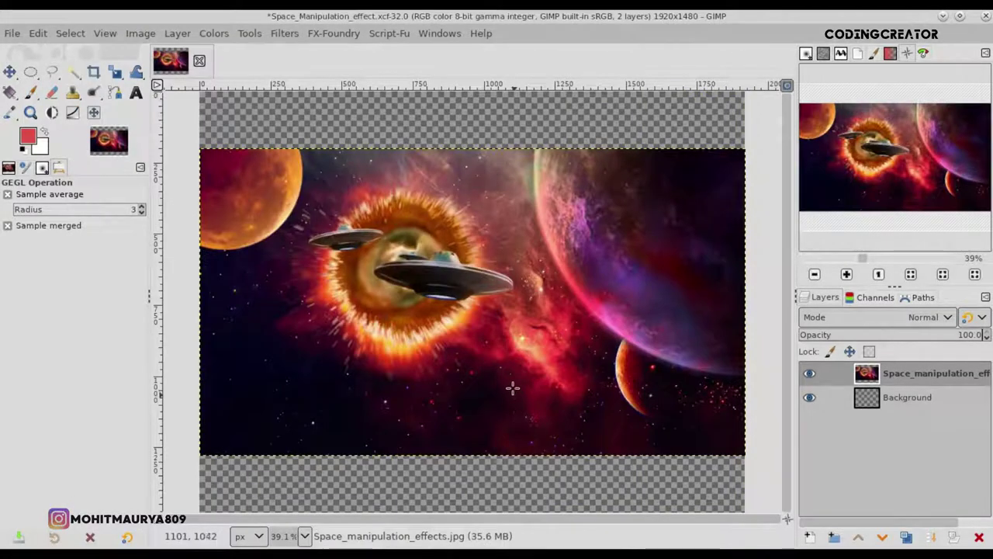
left_click(512, 347)
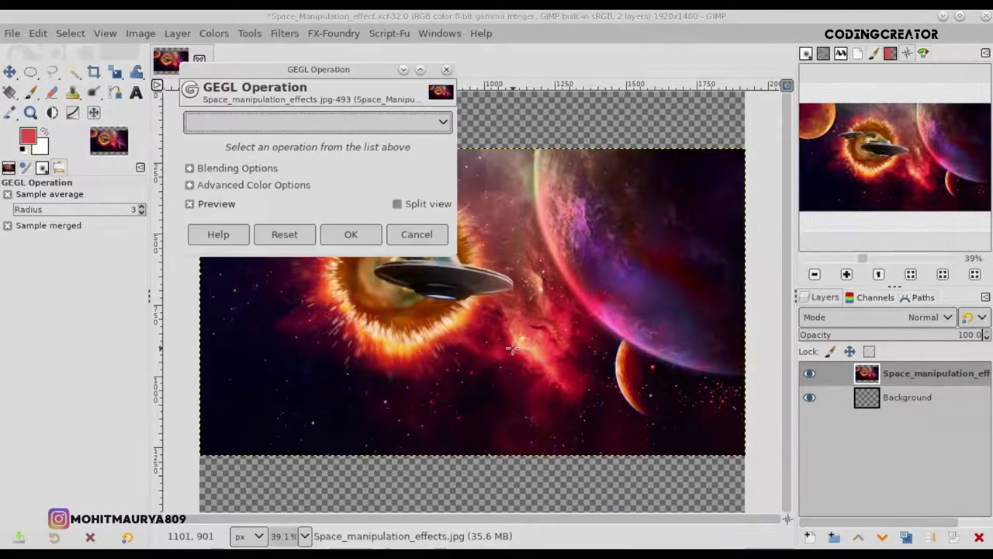
left_click(417, 235)
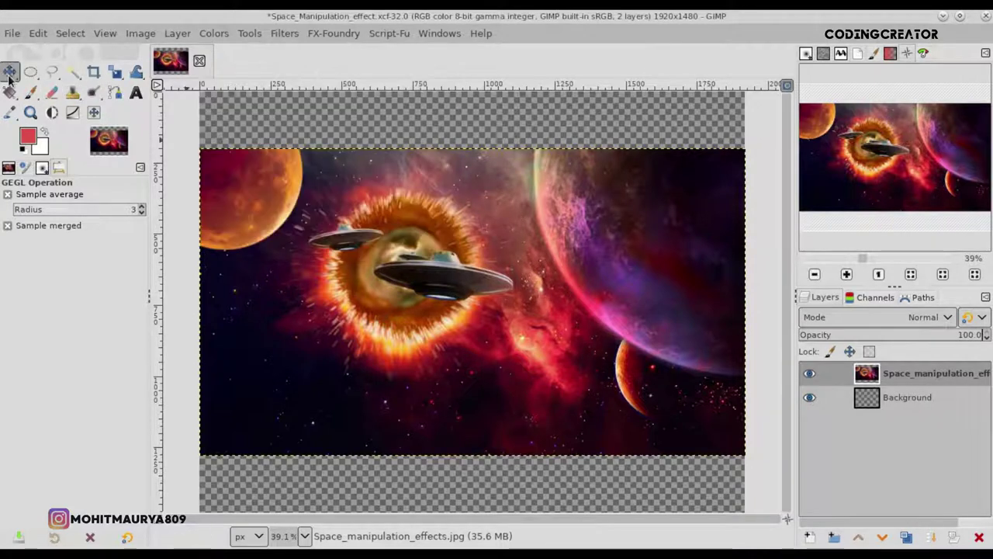
left_click(9, 73)
- Snap the space scene to the canvas top, add an alpha channel, and make two copies
left_click(104, 33)
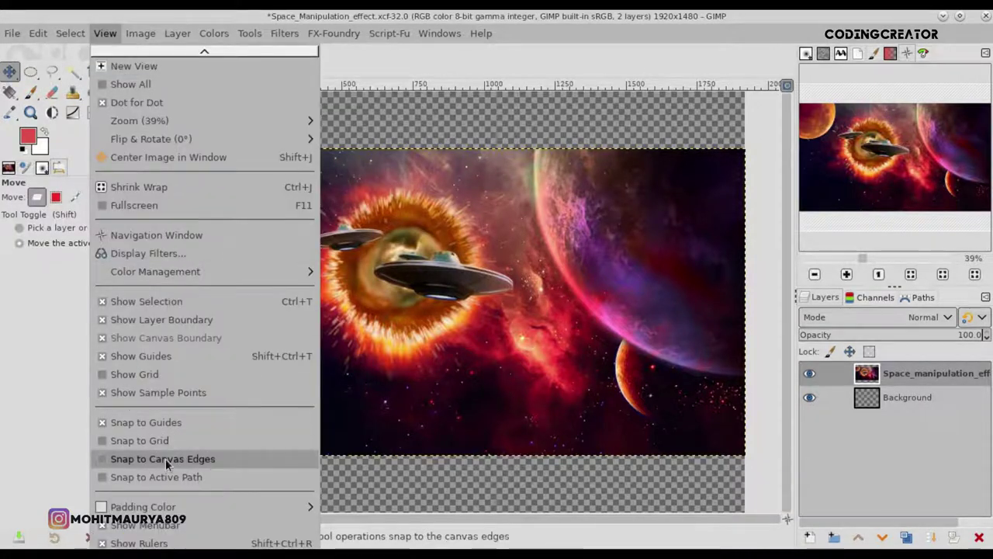
left_click(178, 458)
left_click_drag(496, 395, 495, 345)
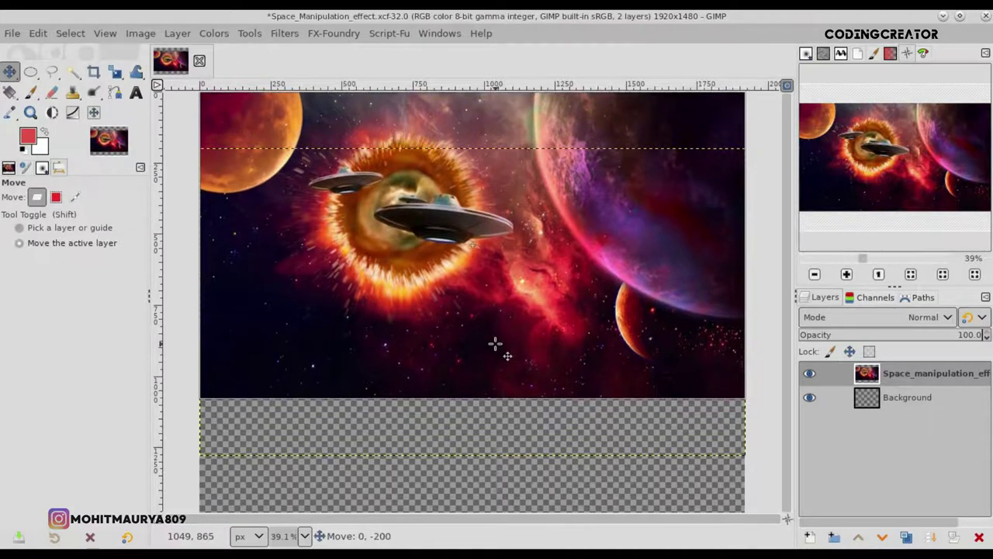
right_click(891, 376)
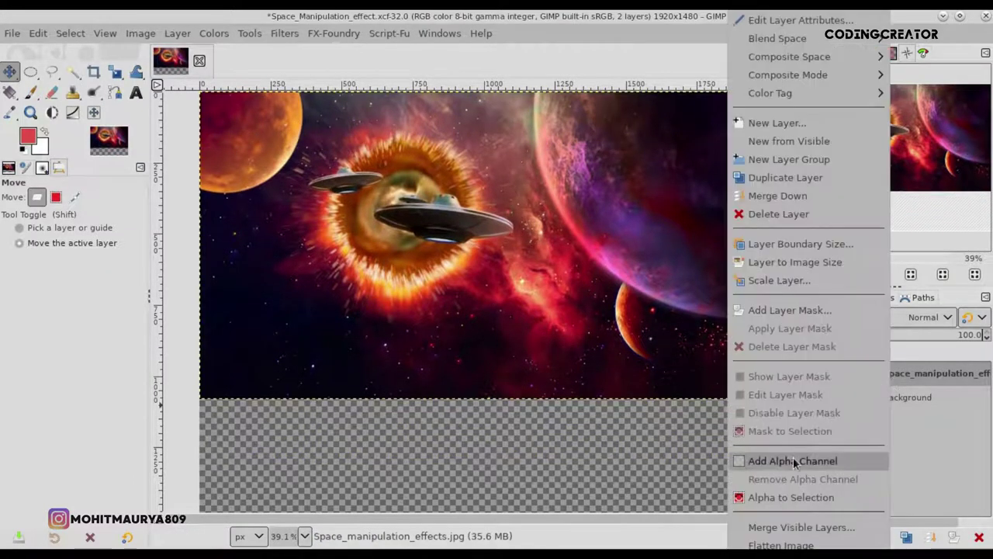
left_click(800, 461)
left_click(903, 541)
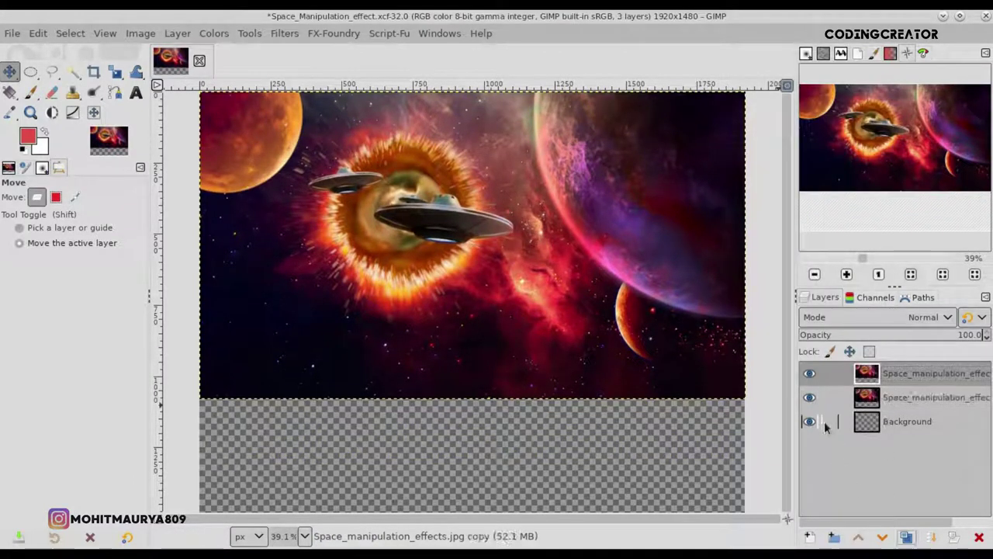
left_click(906, 537)
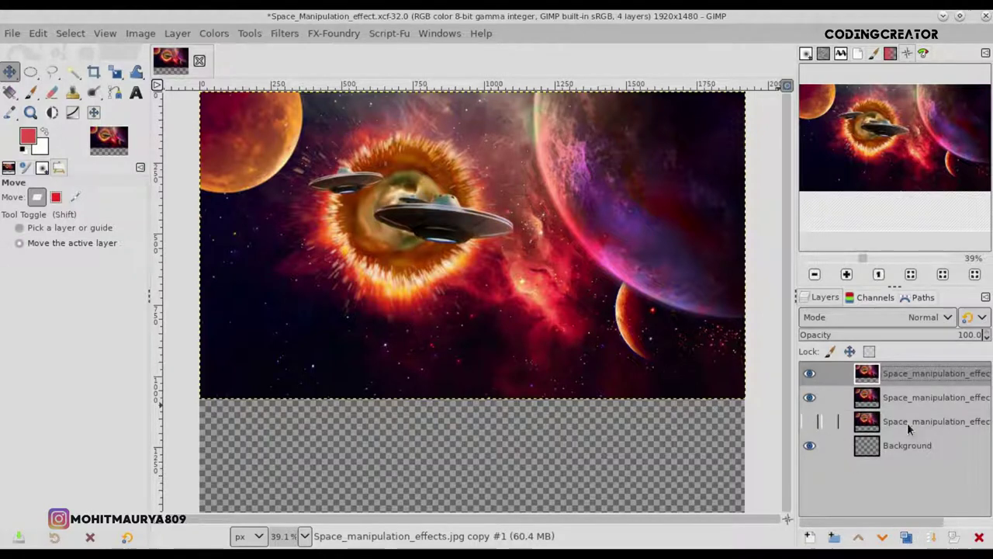
left_click_drag(909, 429, 907, 455)
- Flip the second space scene copy vertically
left_click(899, 401)
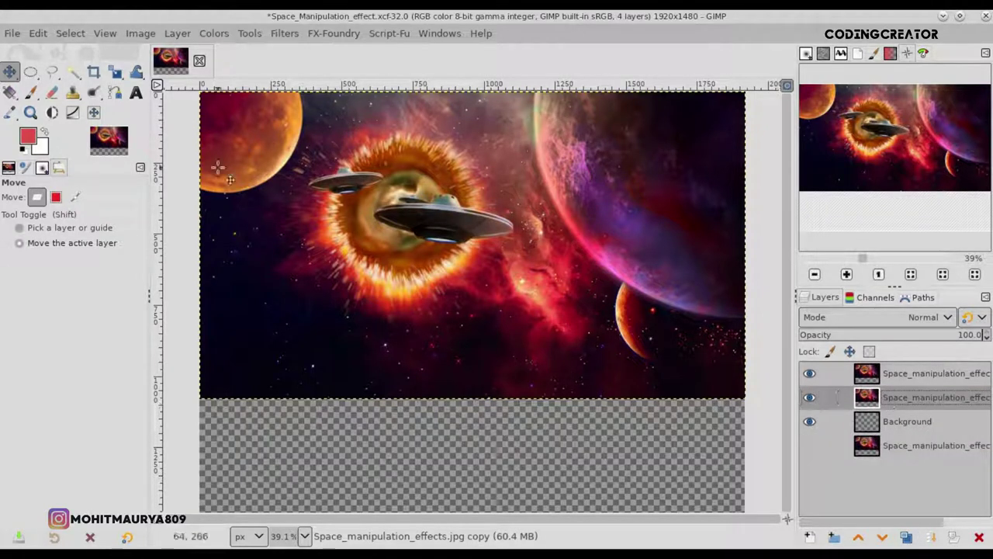
left_click(115, 72)
left_click(169, 148)
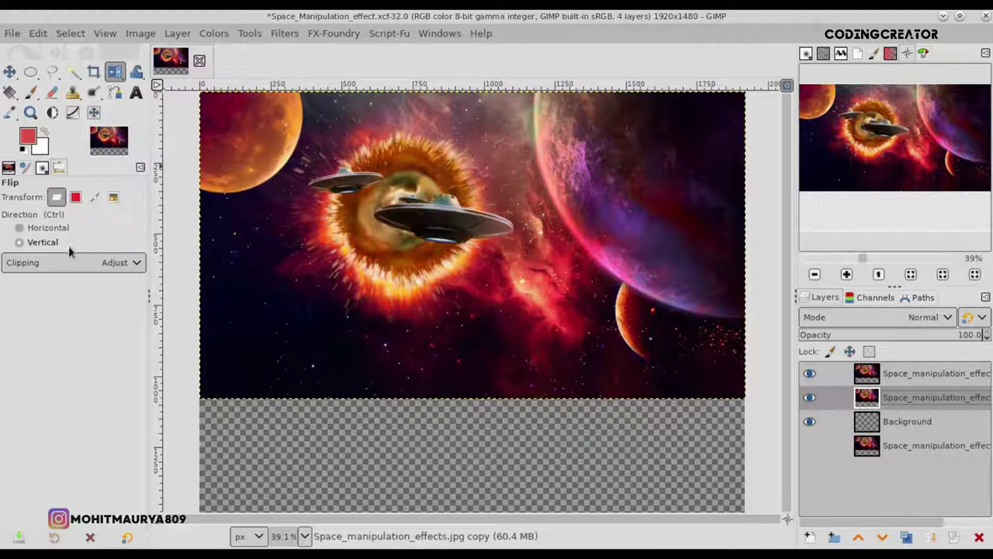
left_click(419, 277)
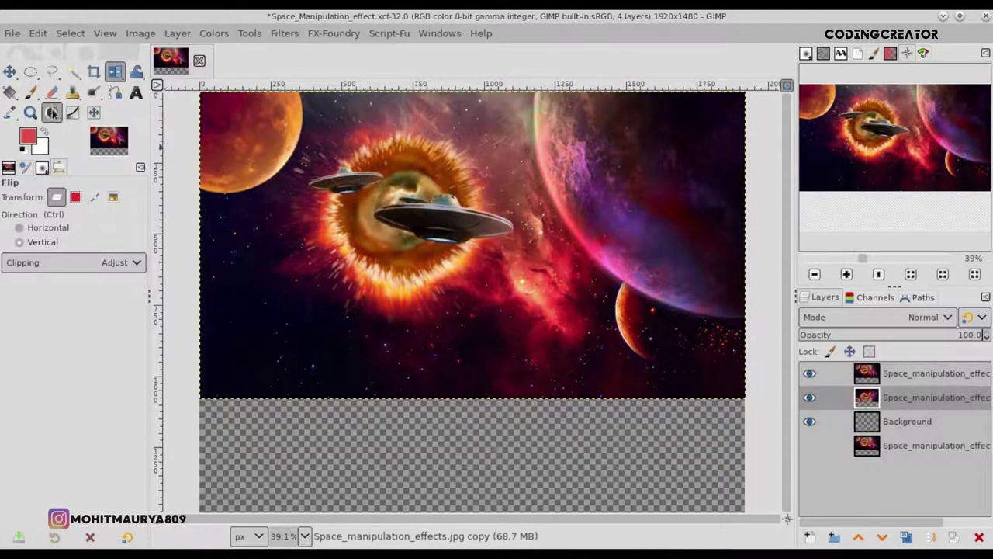
left_click(10, 73)
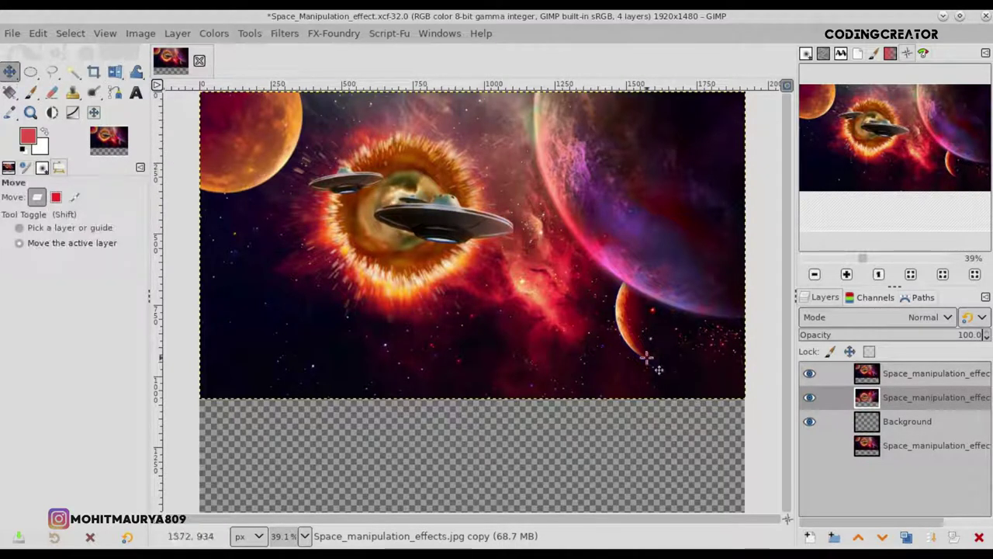
- Move the flipped copy to the lower canvas and raise it to the top of the stack
left_click(809, 373)
left_click_drag(558, 307, 561, 510)
left_click(810, 373)
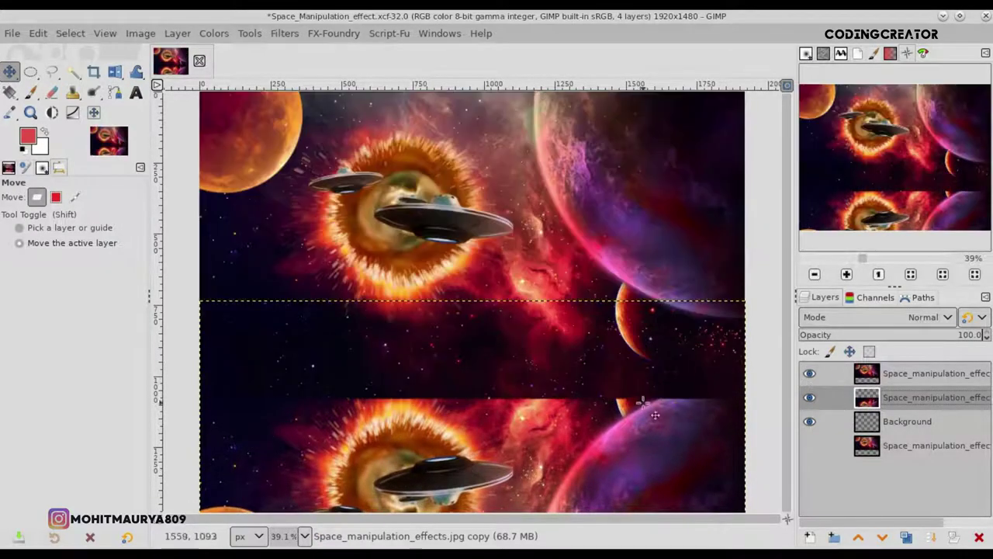
left_click_drag(648, 435, 647, 451)
left_click_drag(885, 397, 884, 374)
left_click_drag(647, 494, 647, 490)
- Lower the flipped reflection's opacity to about 35 and nudge it into place
left_click(850, 338)
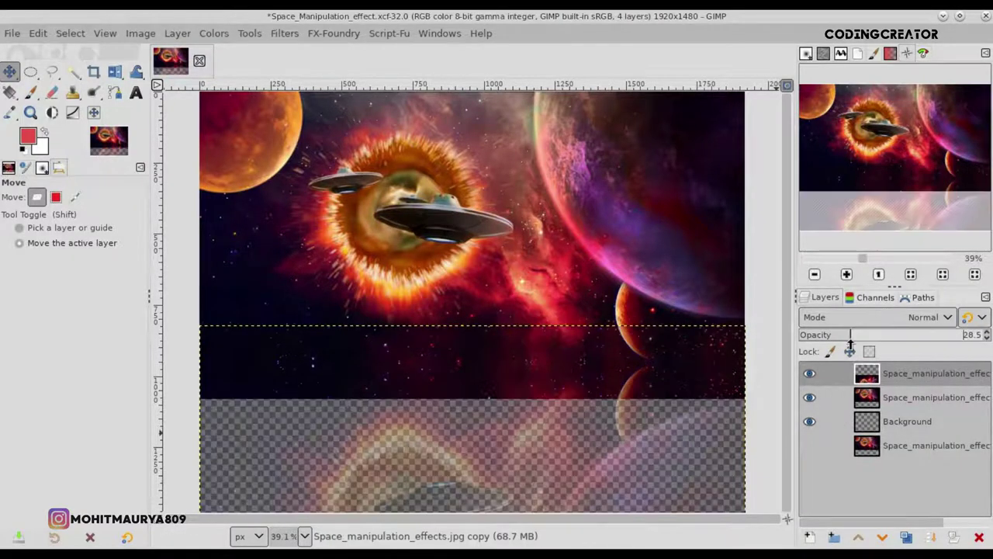
left_click_drag(852, 342, 863, 338)
left_click_drag(711, 446, 711, 443)
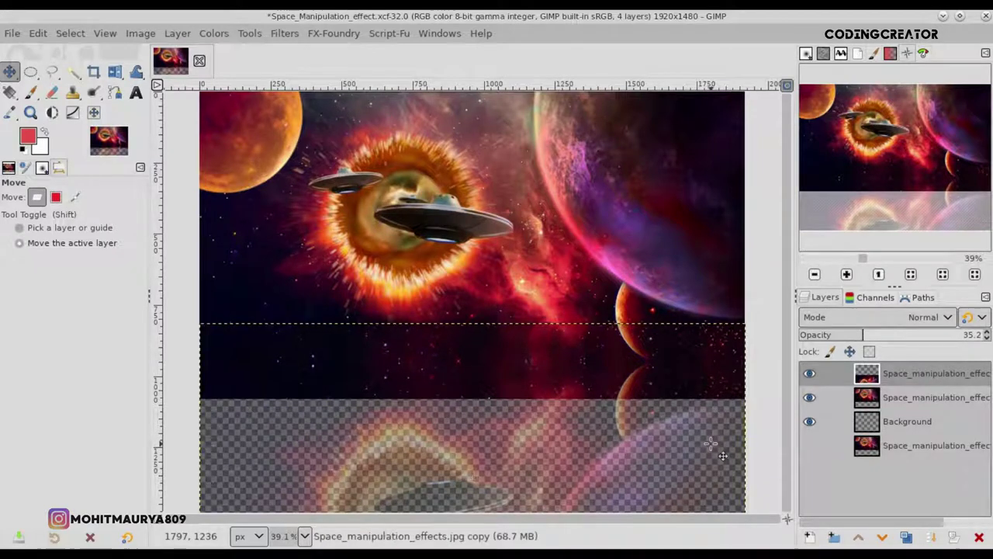
left_click(953, 535)
- Add a white full-opacity mask, restore the top layer to full opacity, and hide the second scene layer
left_click(887, 526)
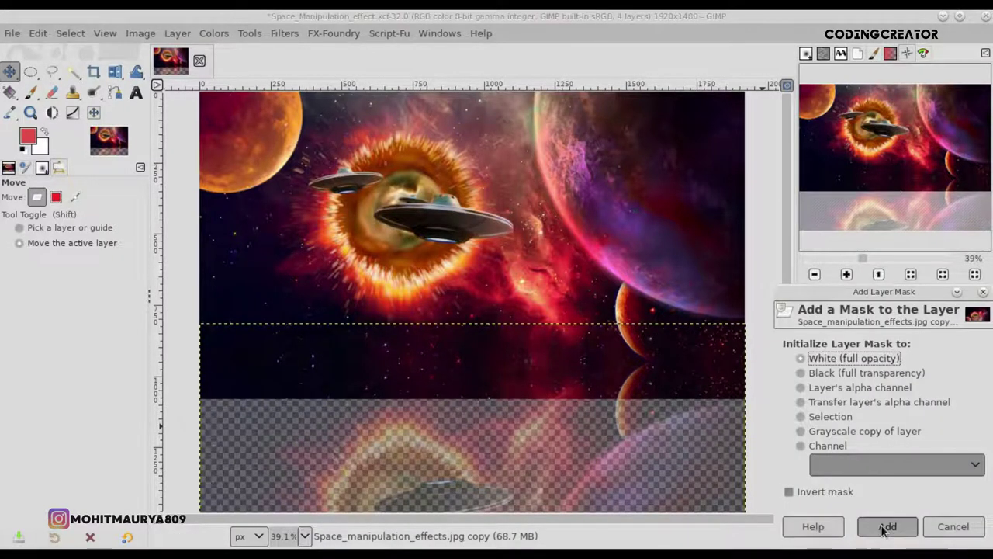
left_click(35, 95)
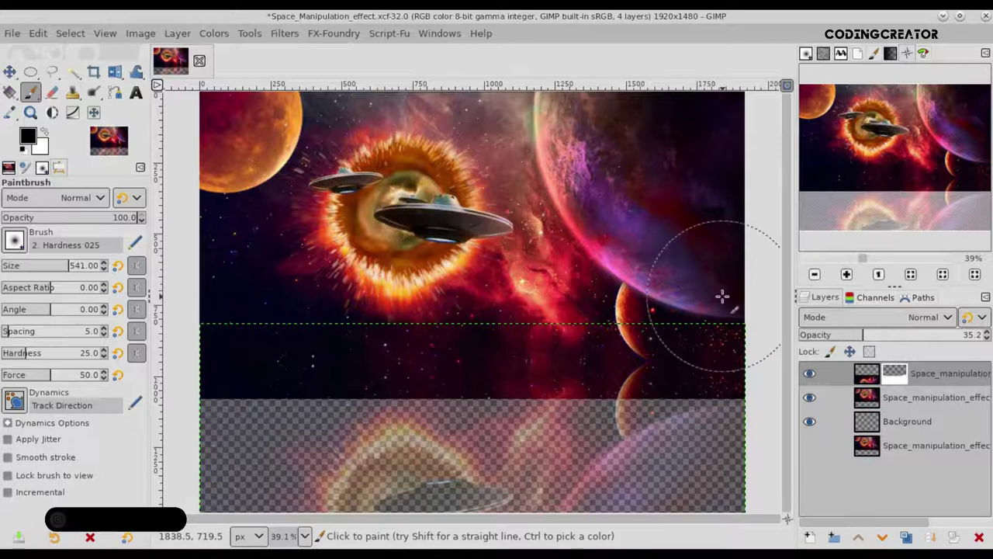
left_click(978, 334)
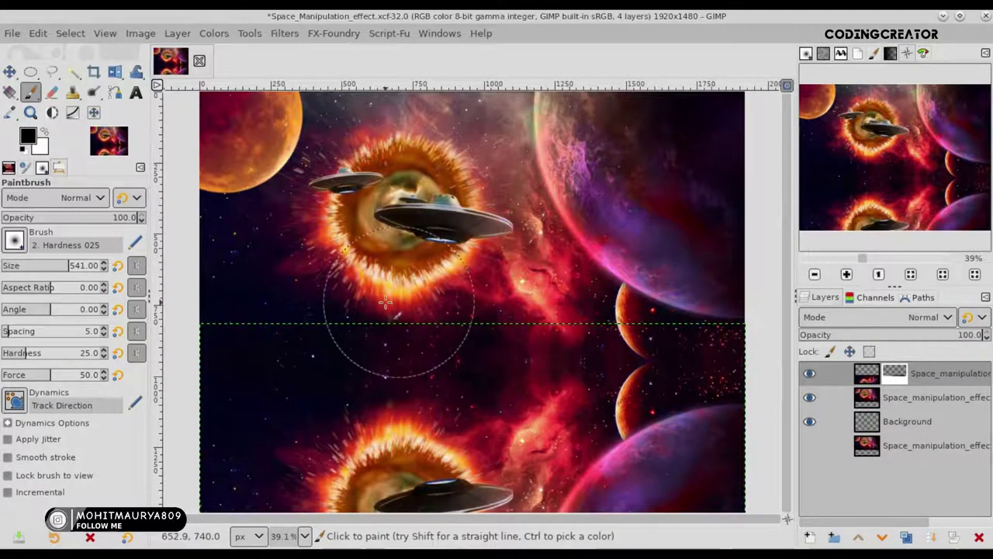
left_click(810, 397)
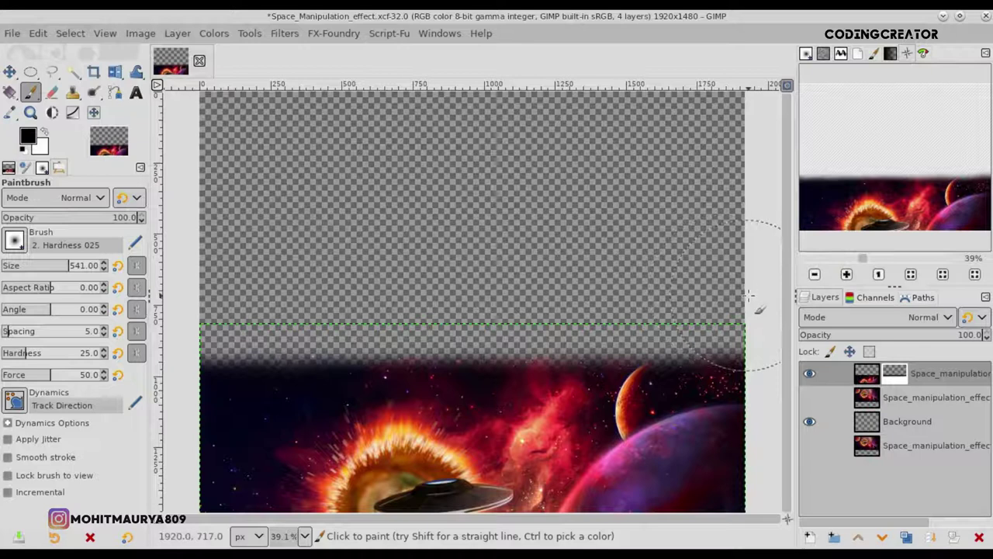
- Show the mirrored space copy again and select its image rather than its mask
left_click(810, 397)
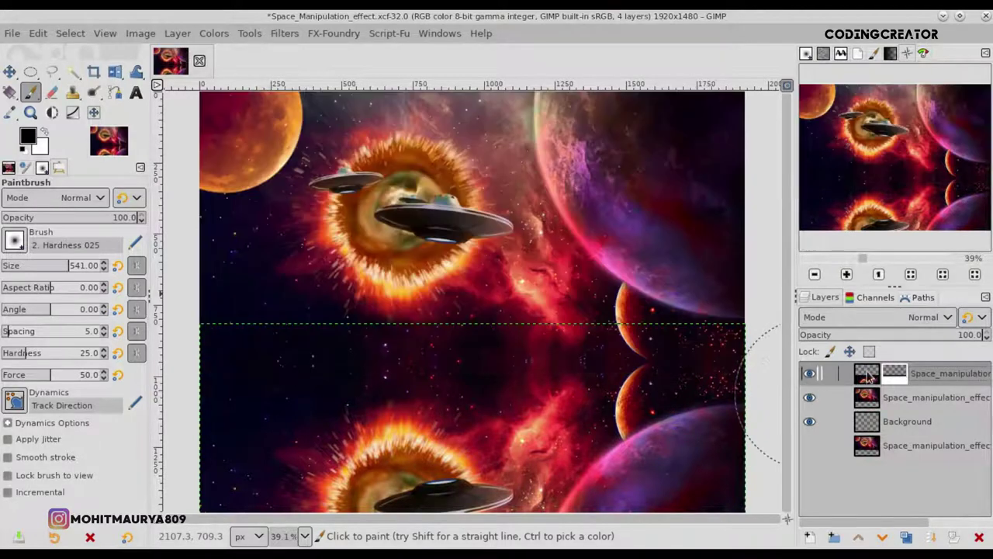
left_click(8, 74)
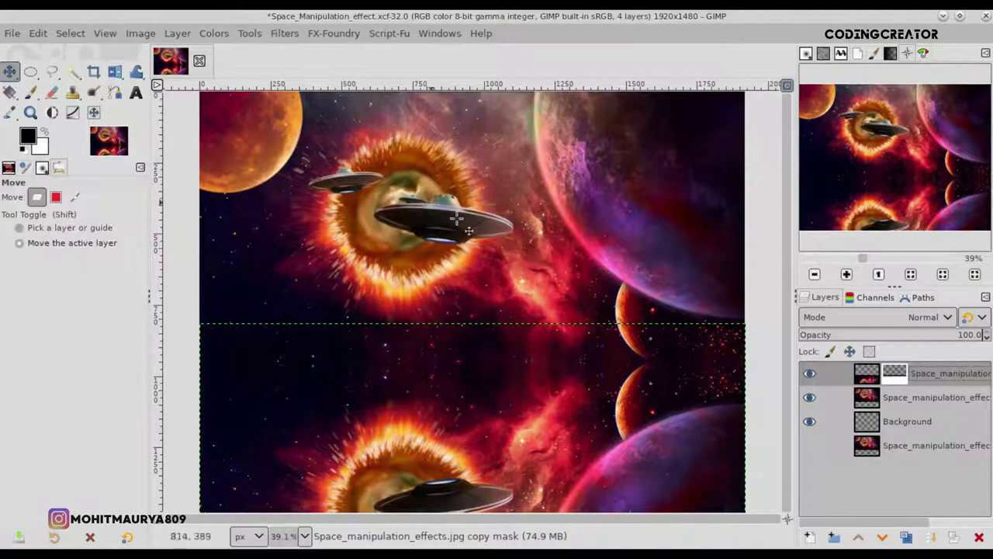
left_click(859, 378)
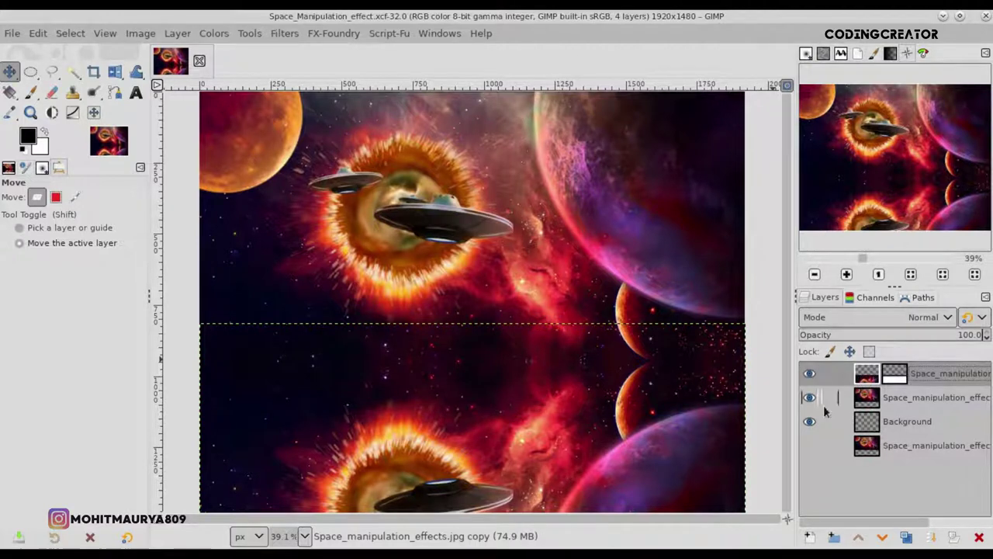
left_click(13, 34)
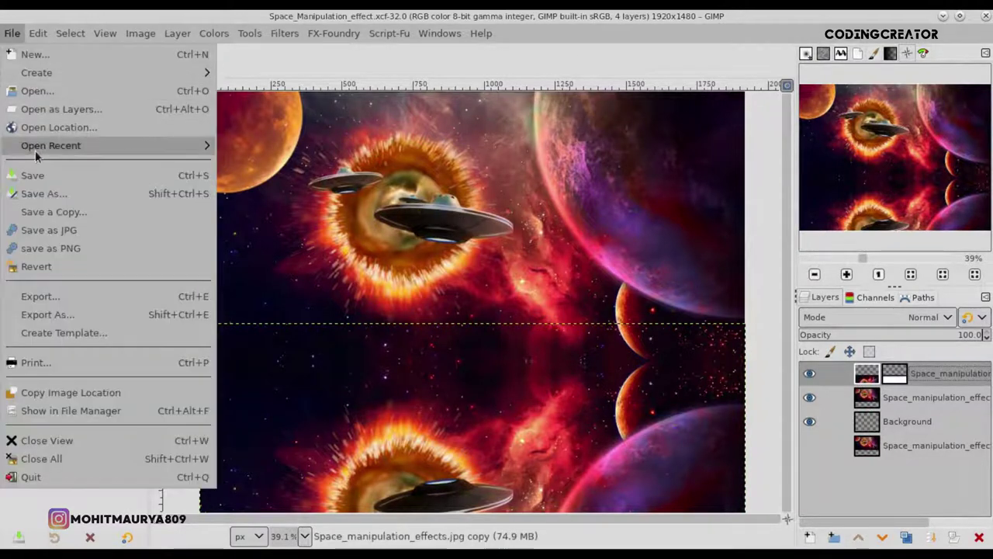
- Open nature-2578243_1920.jpg as a new top layer and shift it down slightly
left_click(46, 110)
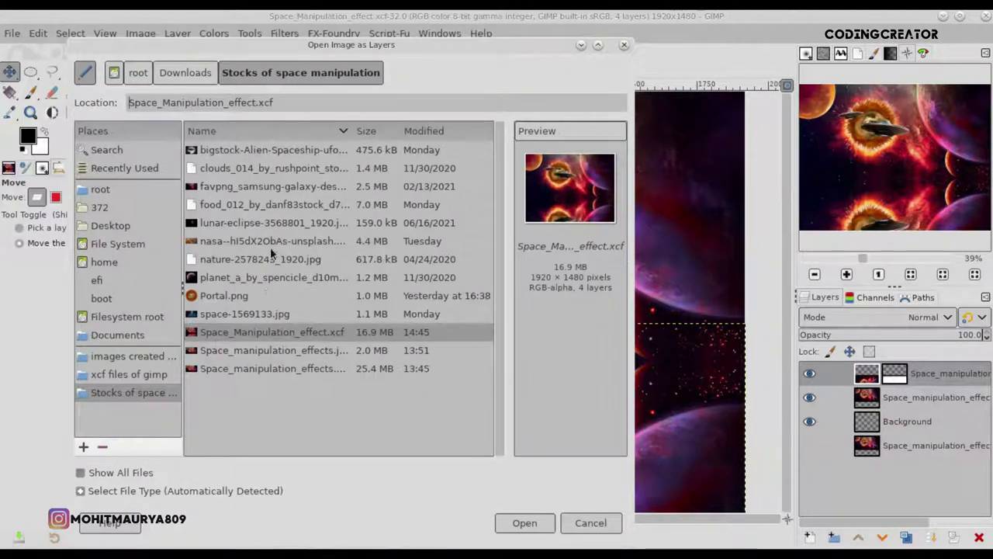
left_click(264, 259)
left_click(524, 522)
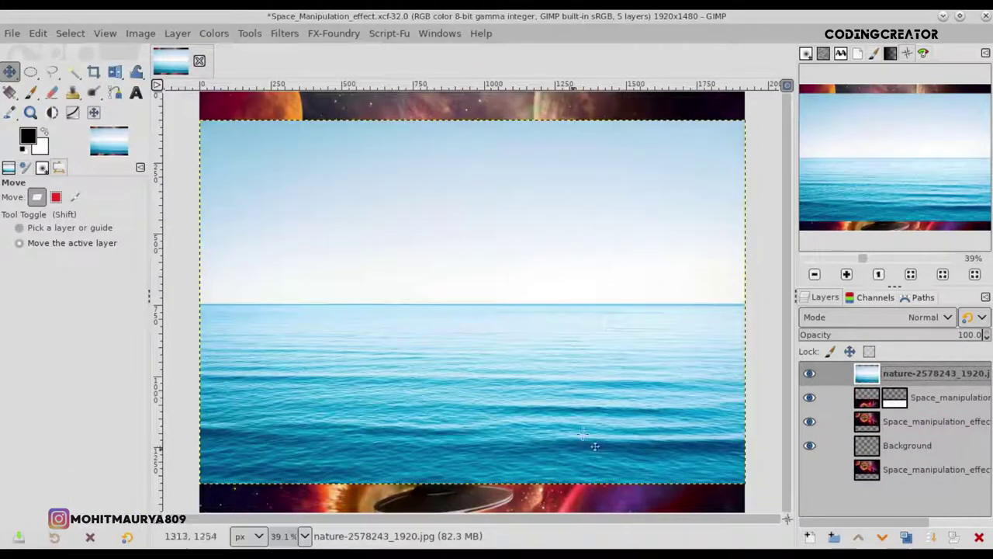
left_click_drag(627, 357, 627, 386)
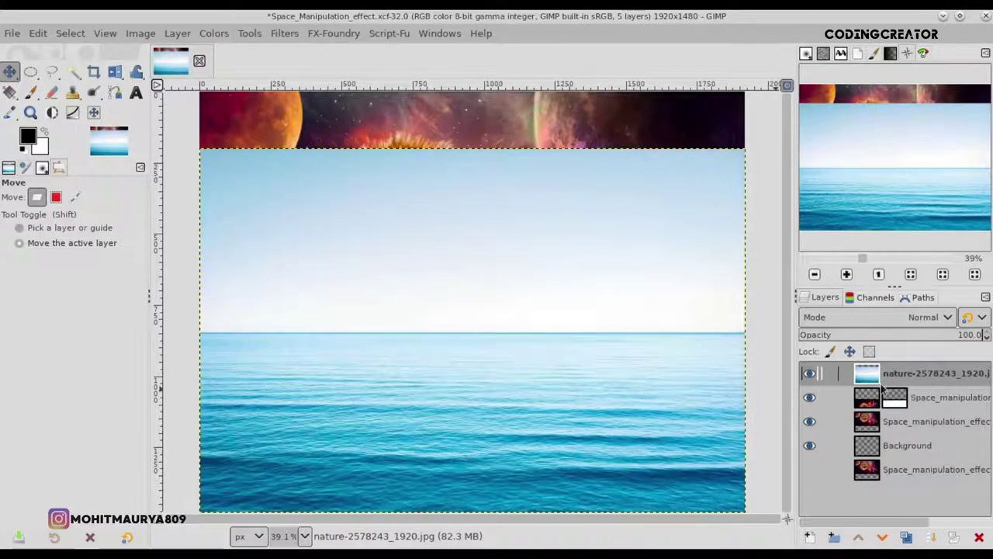
- Add an alpha channel to the ocean layer and zoom in for a free selection
right_click(884, 373)
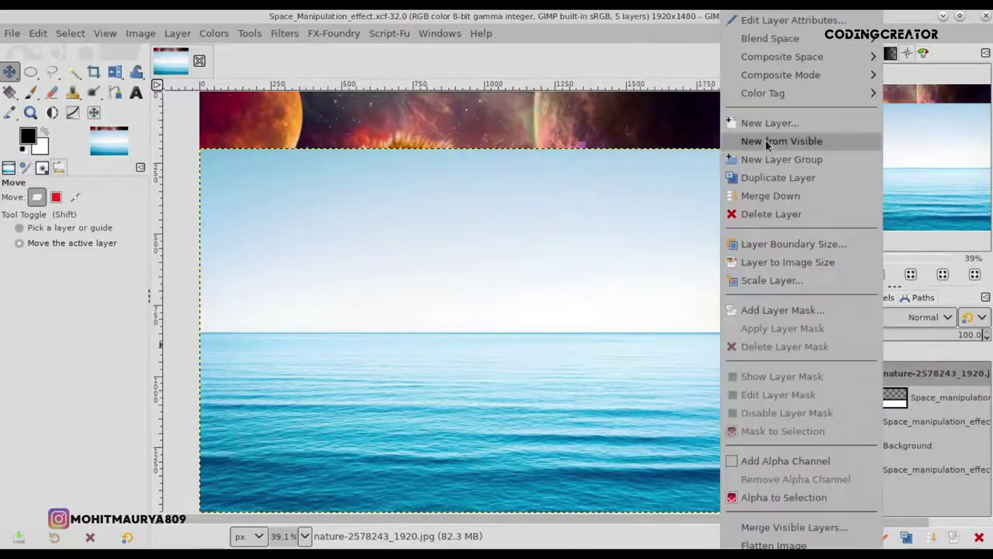
left_click(786, 461)
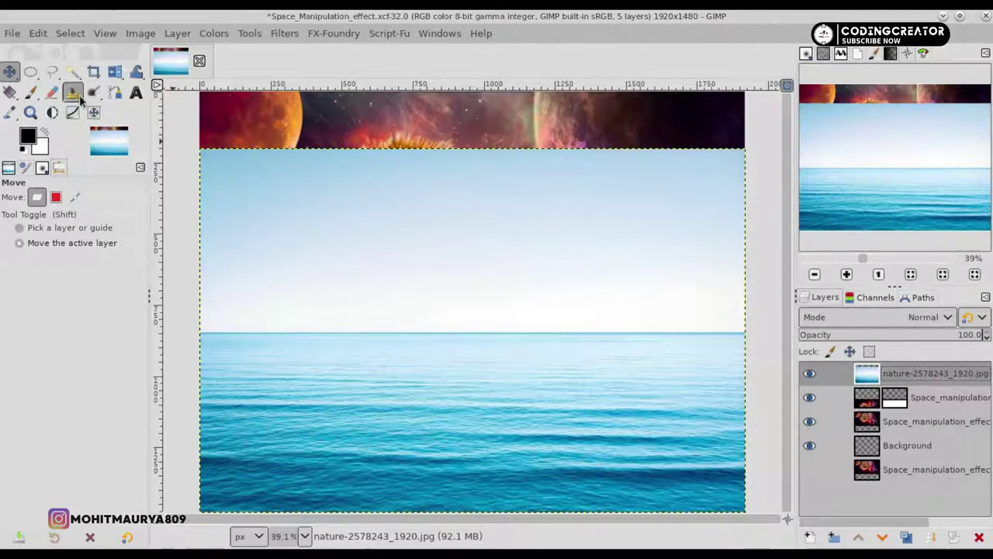
left_click(52, 72)
scroll(191, 332, "up", 3, "ctrl")
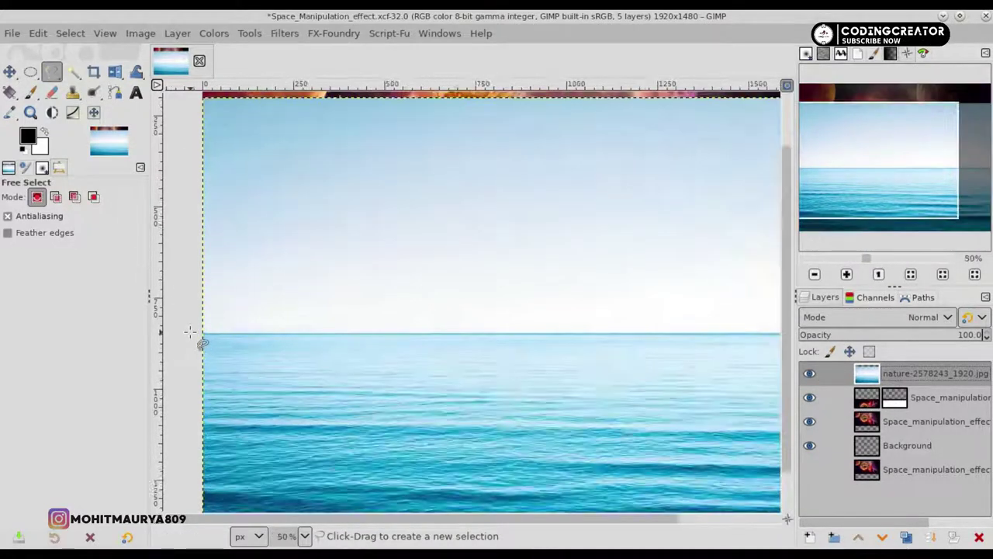
scroll(190, 332, "up", 3, "ctrl")
scroll(190, 332, "up", 2, "ctrl")
- Free-select the sky above the ocean photo's horizon
left_click(303, 340)
left_click(701, 343)
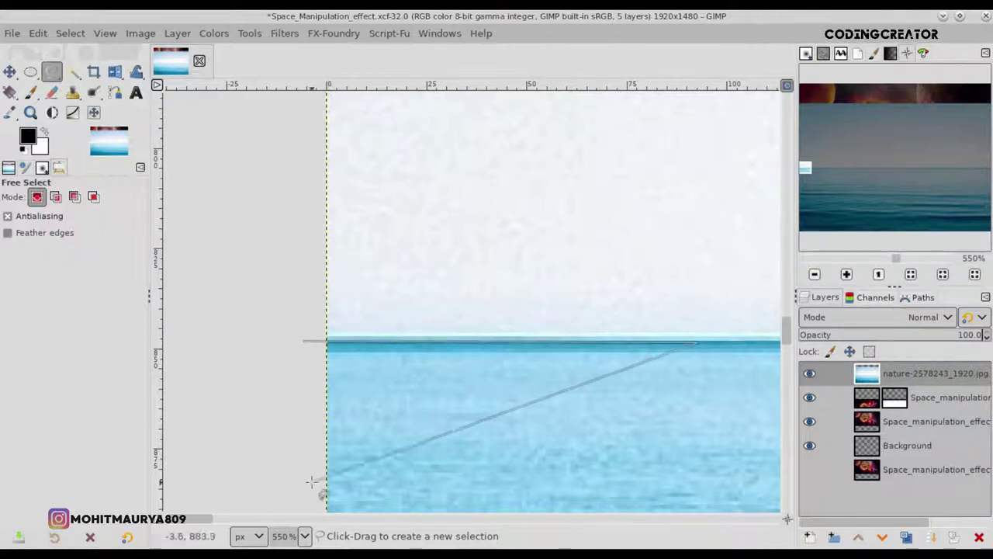
left_click_drag(207, 522, 256, 522)
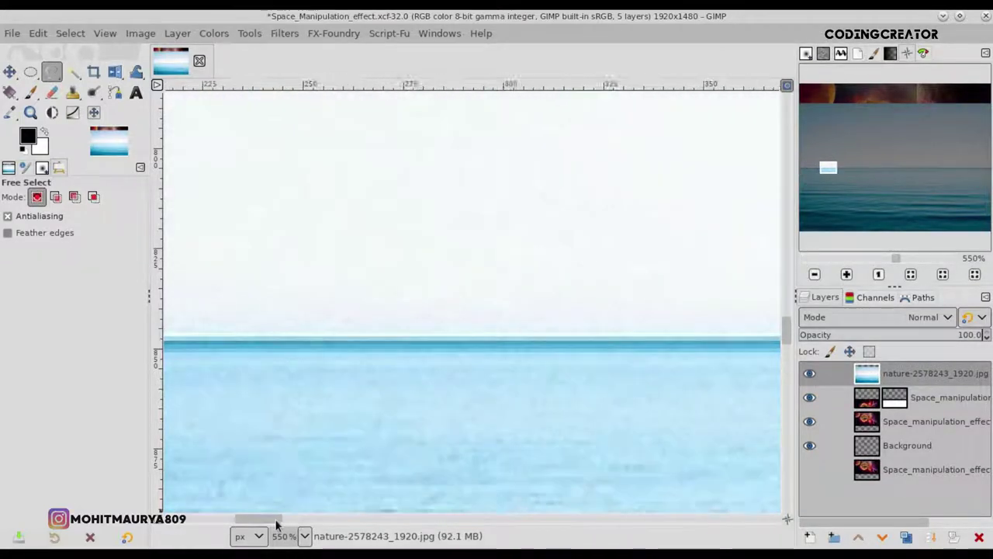
left_click(697, 344)
mouse_move(288, 522)
left_mouse_down()
mouse_move(446, 521)
mouse_move(657, 503)
mouse_move(788, 512)
left_mouse_up()
left_click(736, 343)
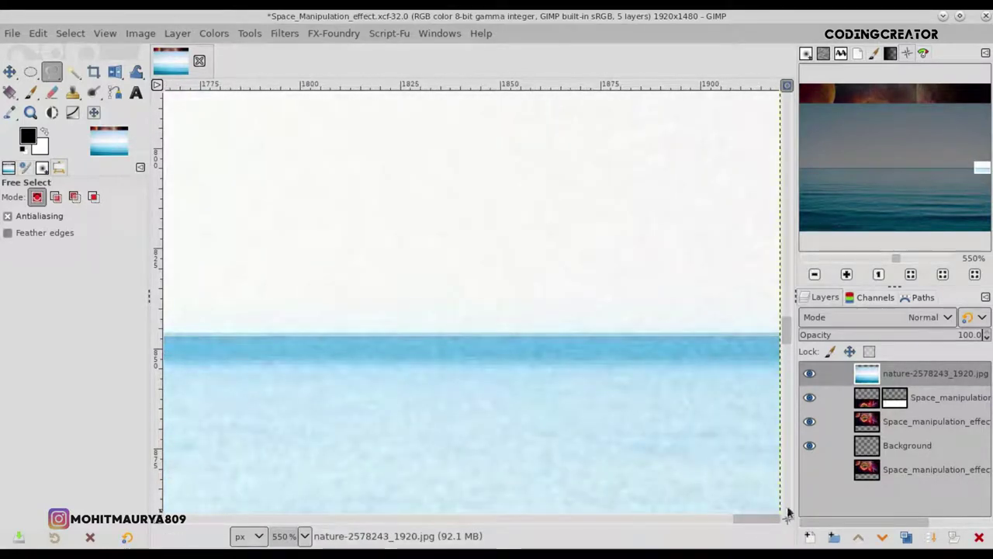
key("minus")
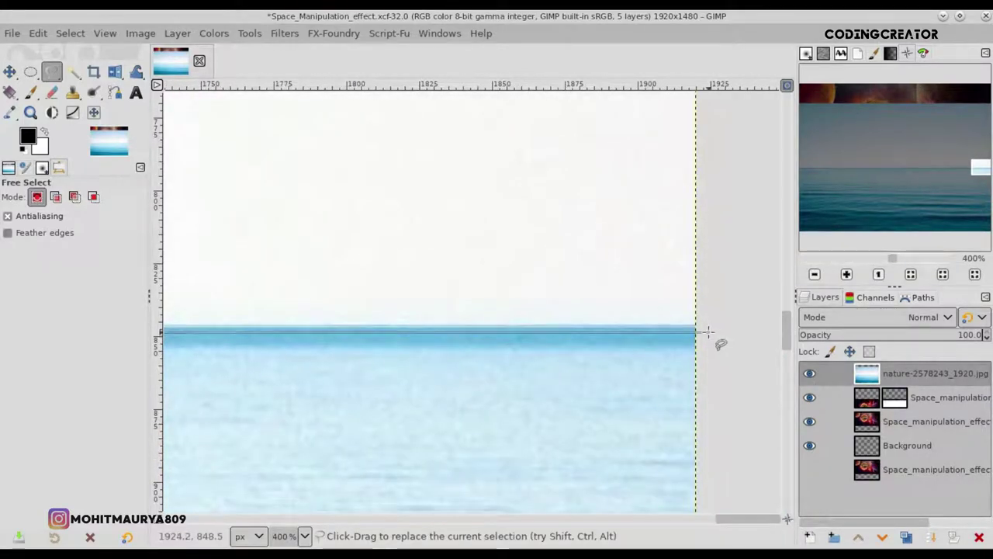
key("shift+ctrl+j")
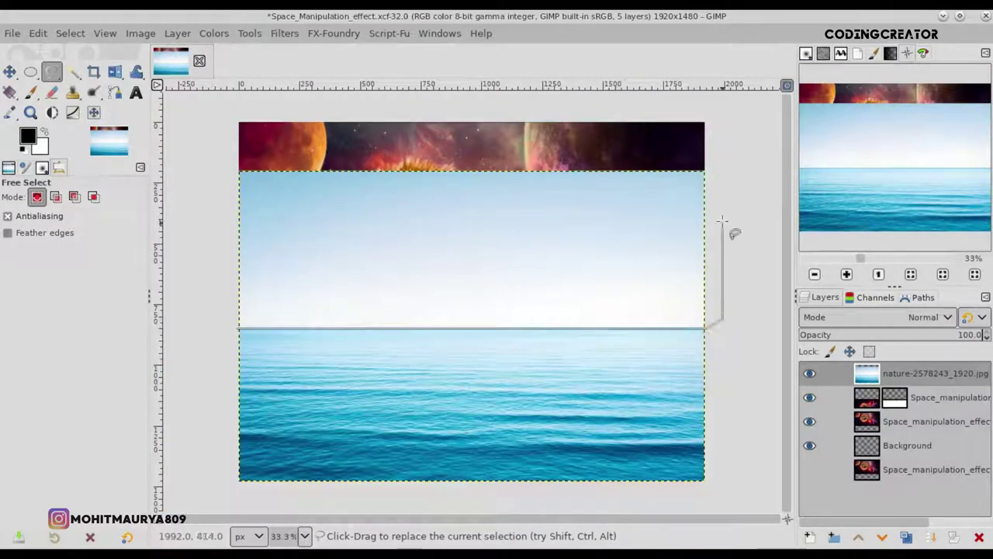
left_click(716, 150)
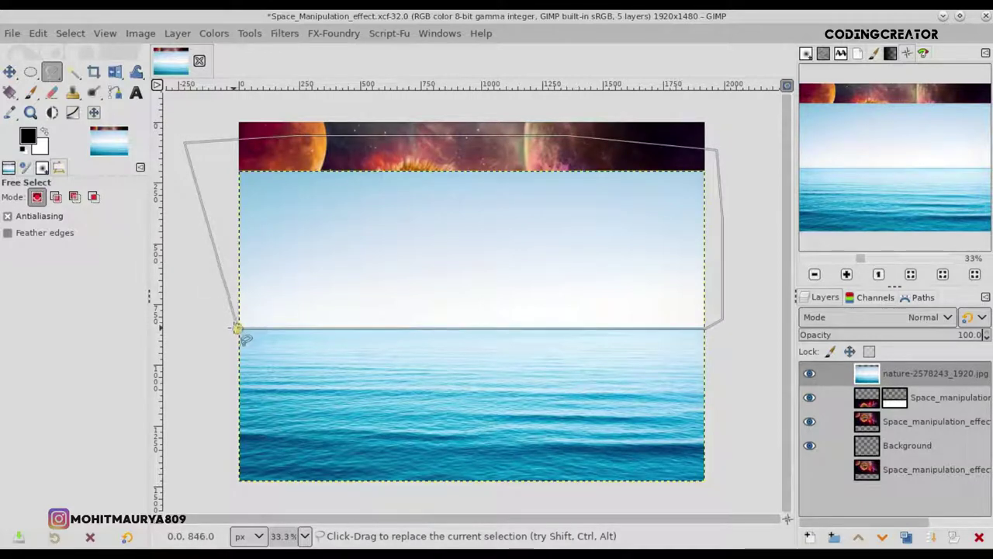
key("Return")
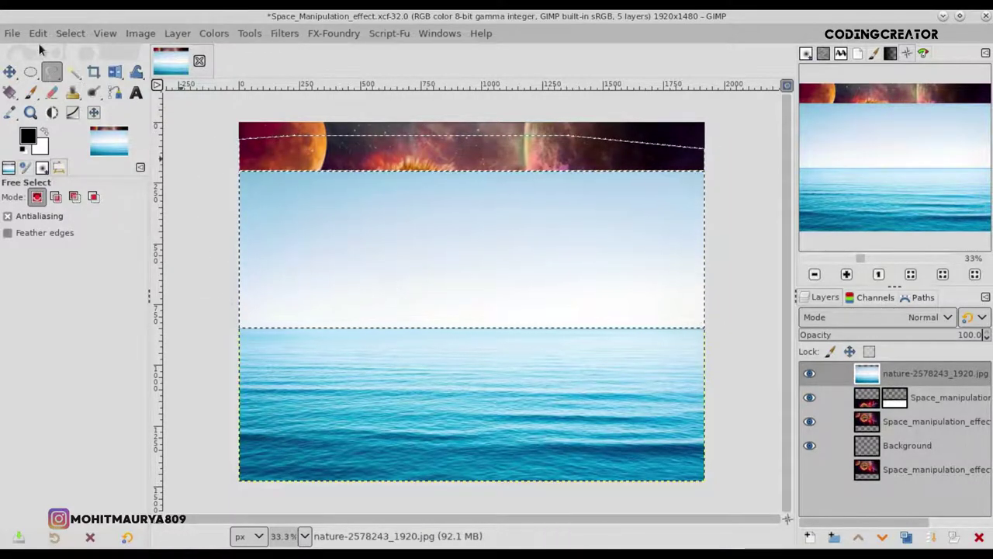
- Clear the selected sky and deselect
left_click(37, 34)
left_click(72, 315)
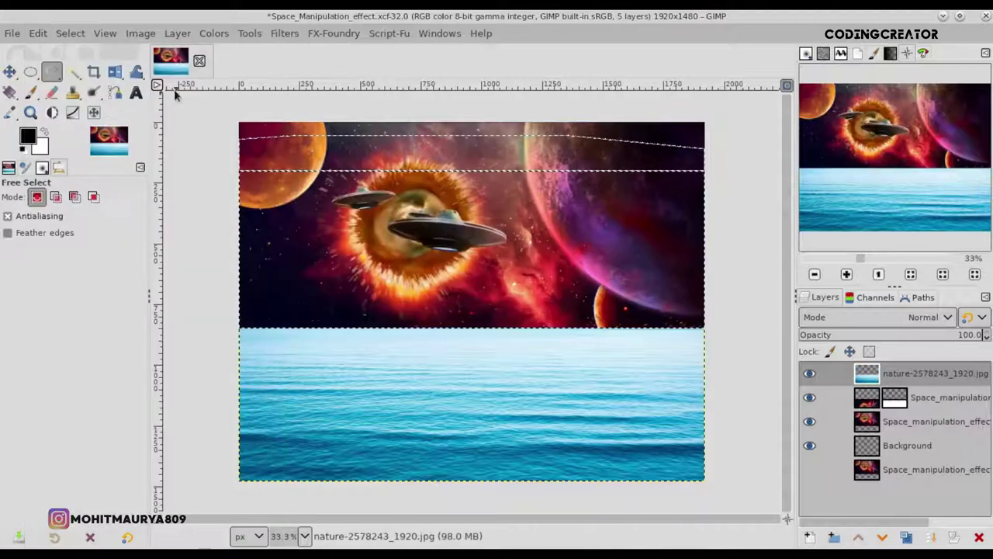
left_click(81, 33)
left_click(79, 70)
- Create a layer group and move the masked space copy into it
key("m")
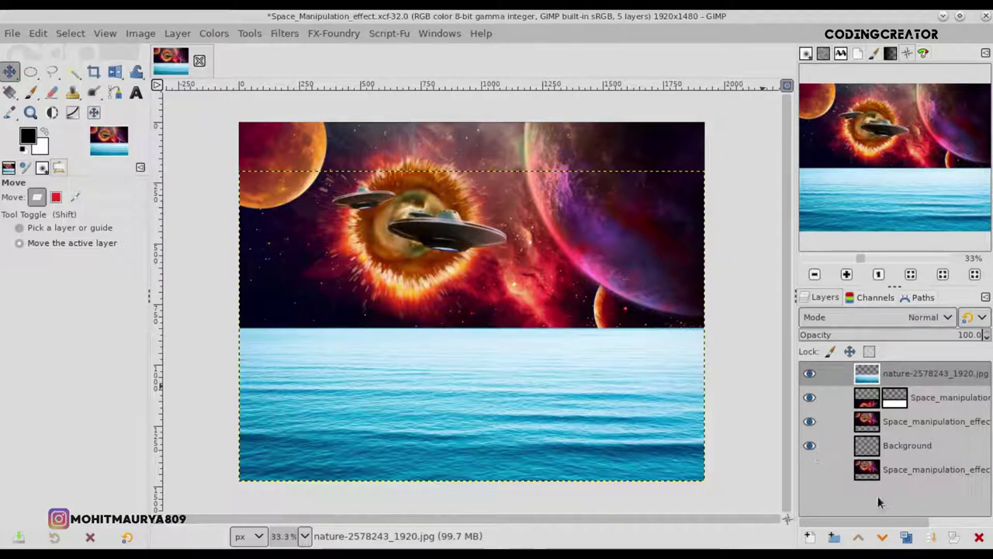
left_click(863, 405)
left_click(833, 537)
left_click_drag(866, 421, 867, 405)
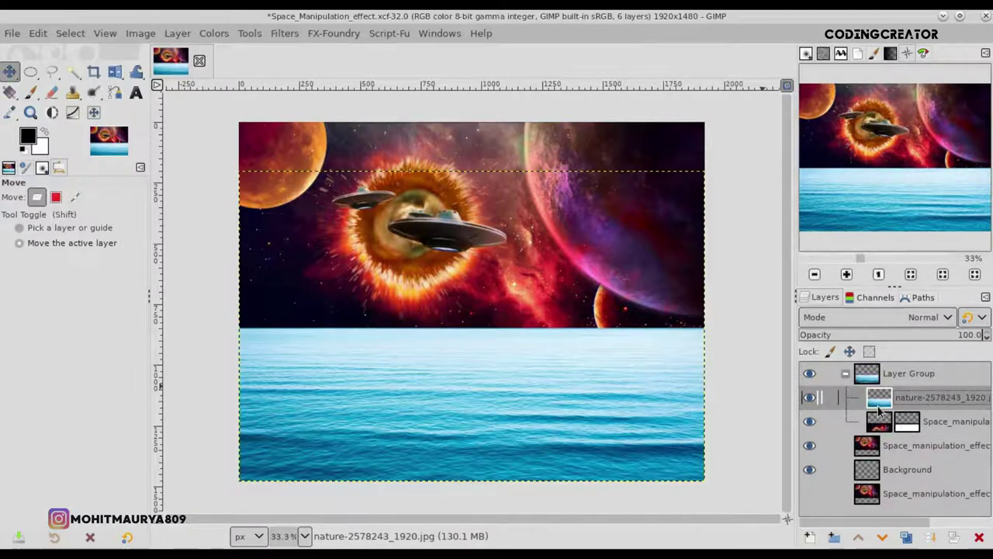
- Set the ocean layer to Clip to Backdrop and hide it
right_click(885, 398)
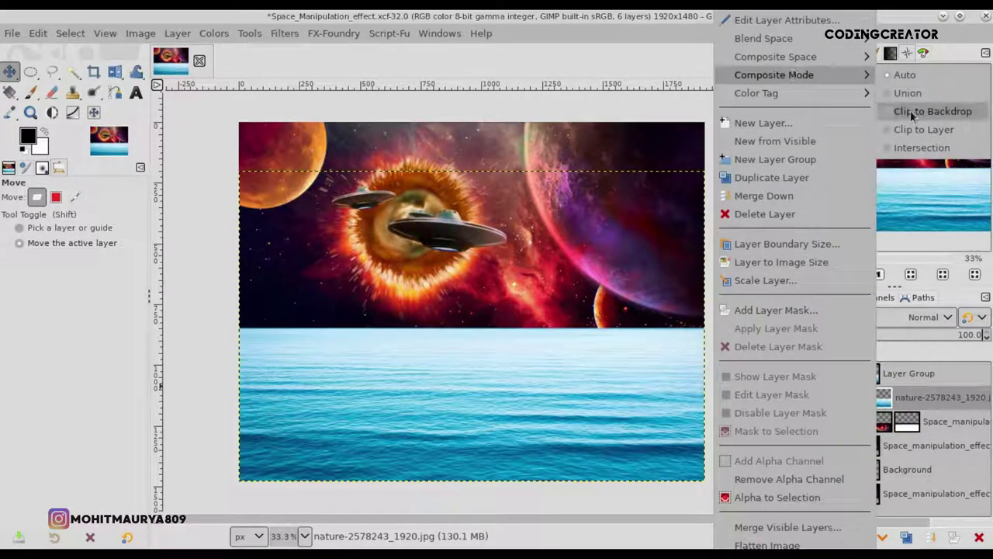
mouse_move(774, 74)
left_click(913, 109)
left_click(857, 375)
left_click(862, 396)
left_click(810, 396)
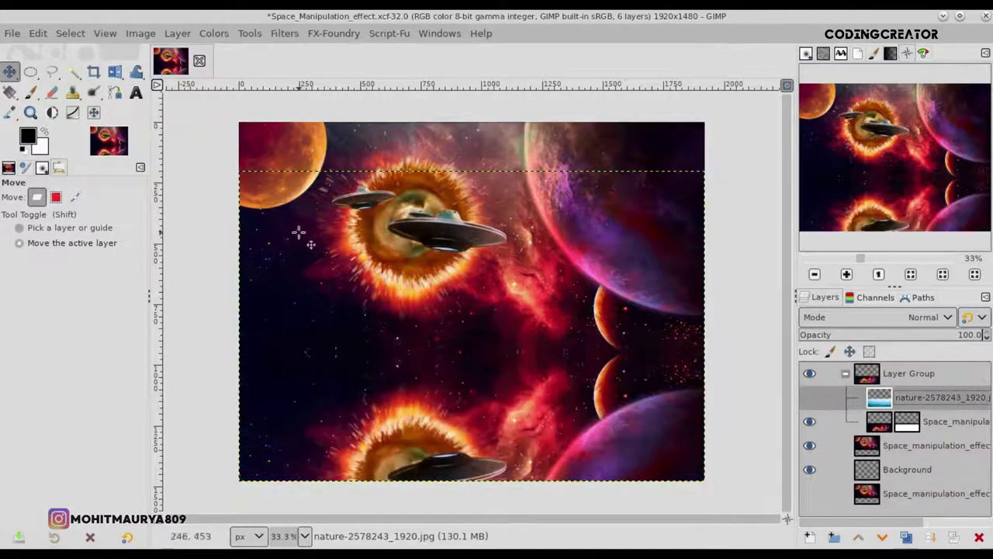
left_click(31, 91)
- Set the foreground colour to teal 44b3c2 and test a stroke at lower-left
left_click(32, 143)
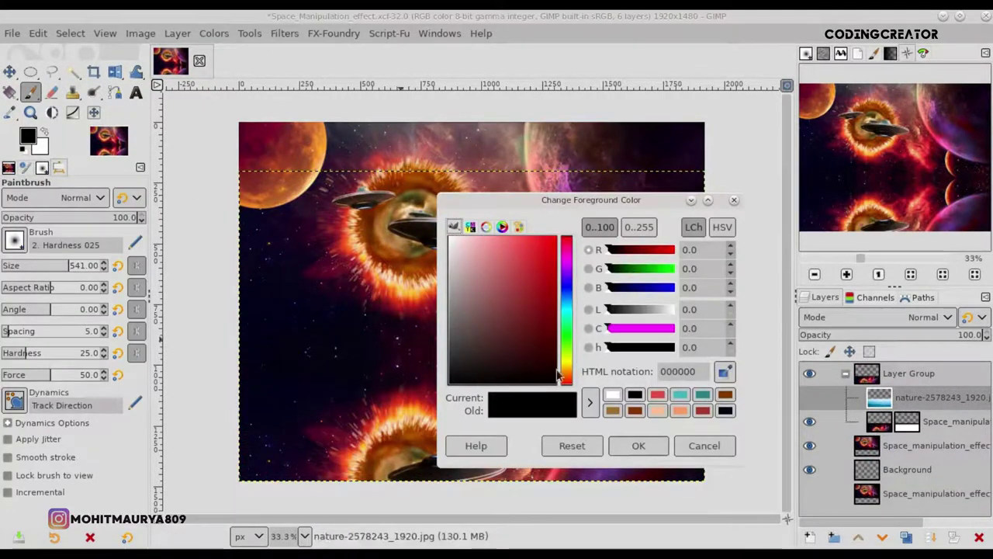
left_click(680, 395)
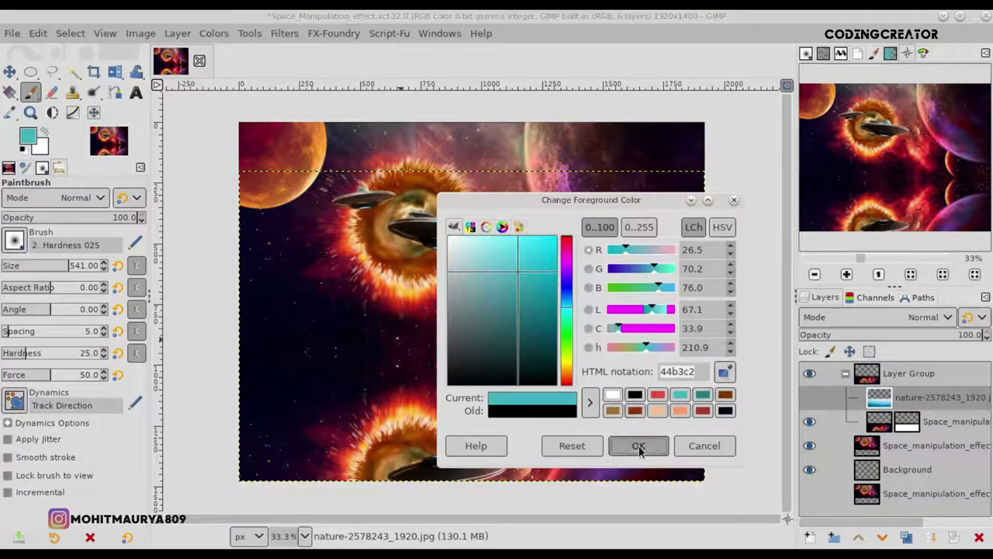
left_click(638, 445)
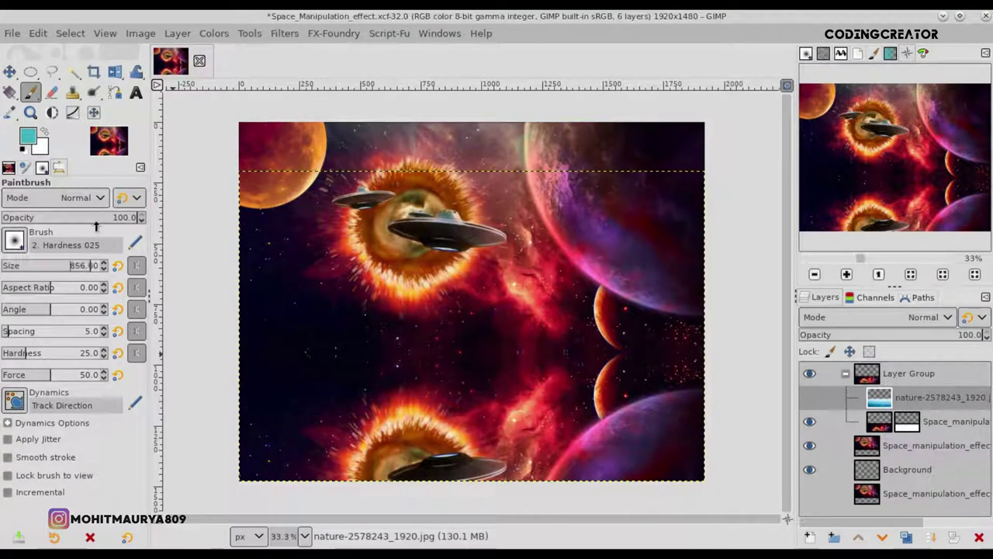
left_click(221, 415)
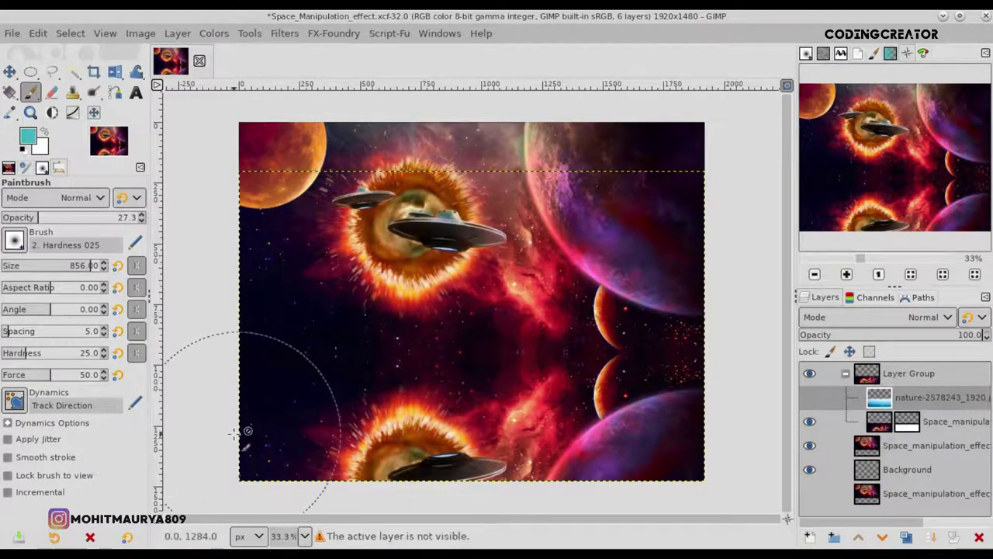
- Add a new layer above the masked space copy, clipped to the backdrop
left_click(877, 423)
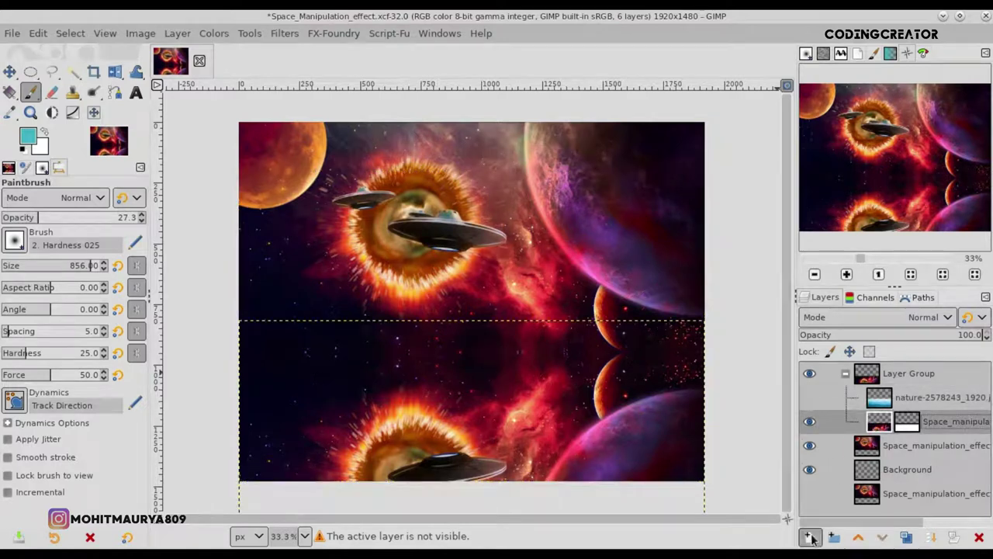
left_click(809, 537)
left_click(877, 527)
right_click(884, 421)
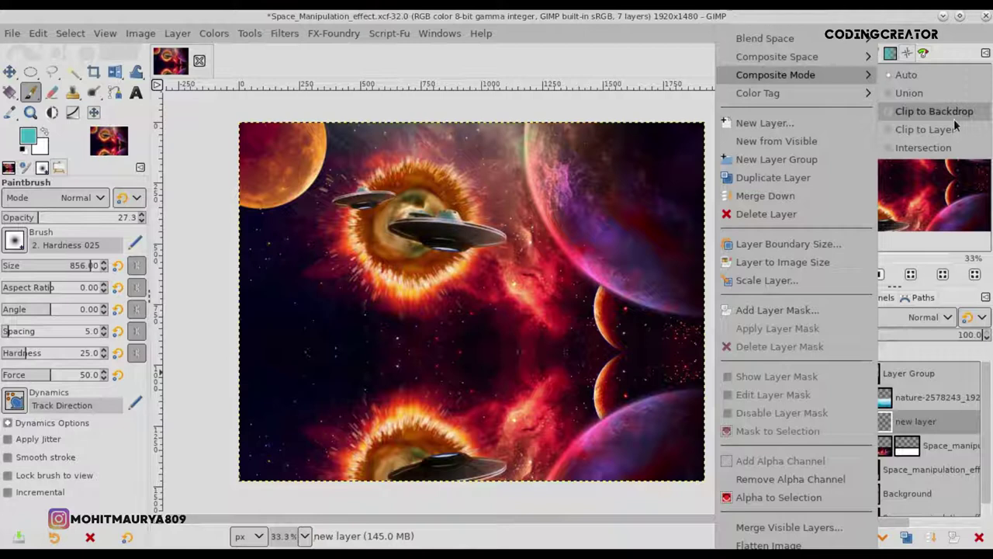
mouse_move(775, 75)
left_click(954, 116)
- Paint soft teal strokes over the lower-left glow, planet and UFO reflections
left_click(250, 455)
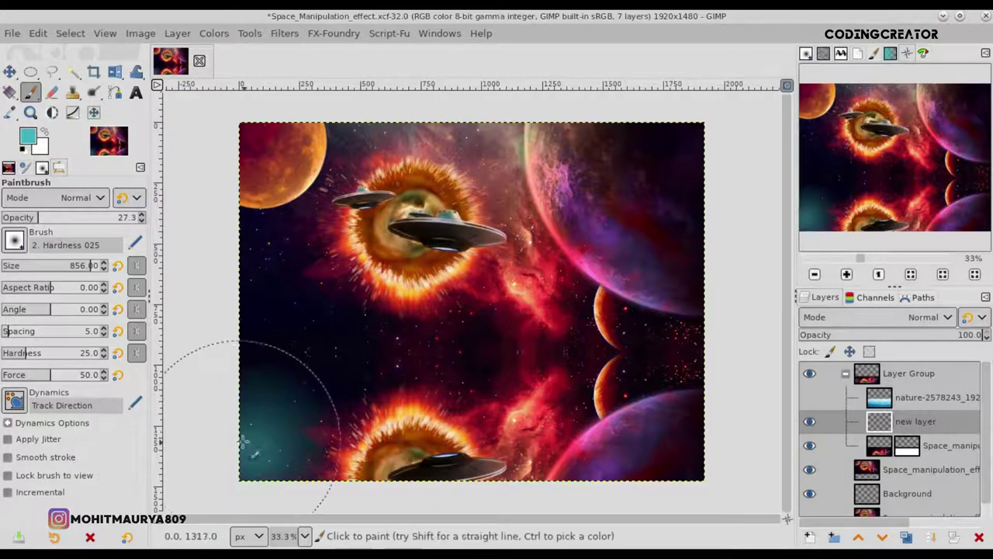
left_click(269, 466)
left_click(324, 476)
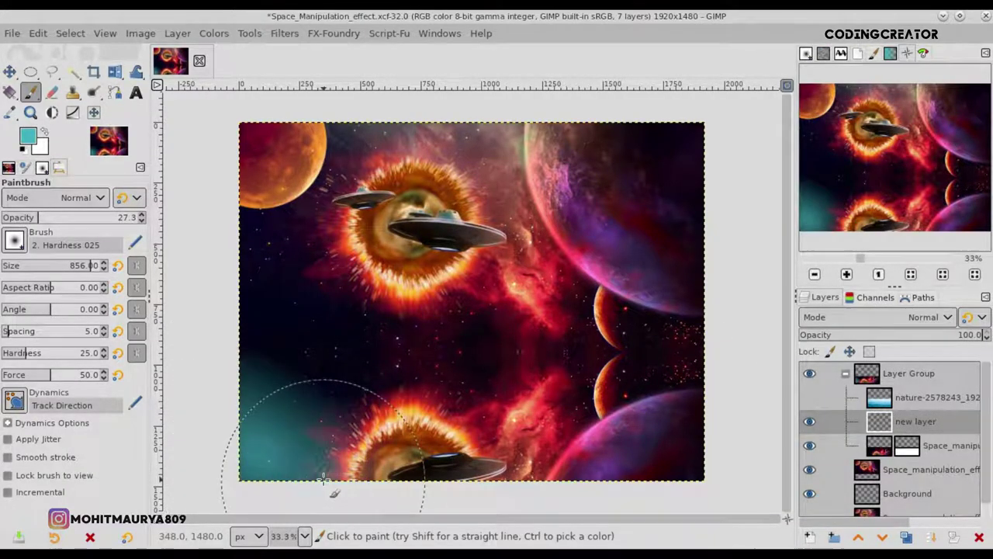
left_click(301, 430)
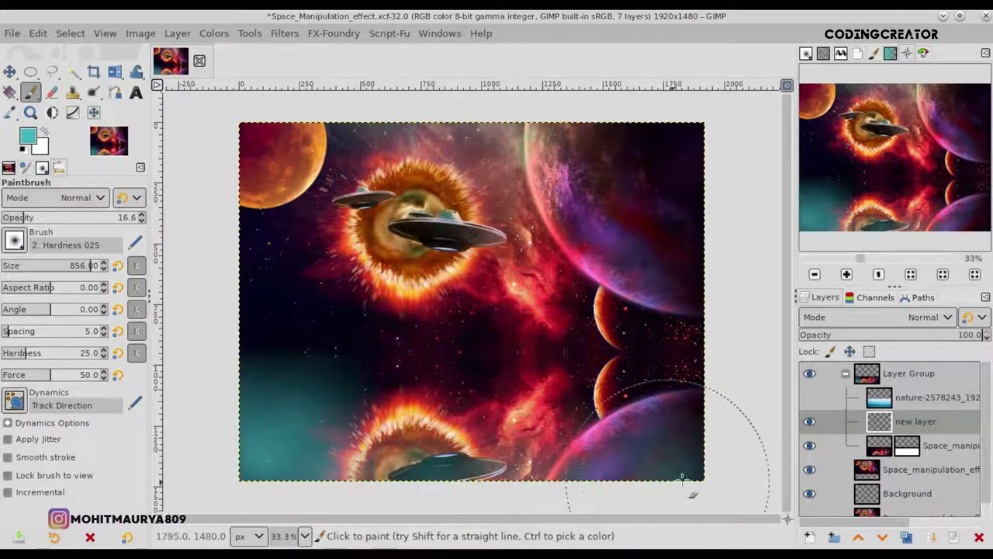
left_click_drag(515, 485, 701, 500)
mouse_move(562, 497)
left_mouse_down()
mouse_move(350, 486)
mouse_move(741, 435)
left_mouse_up()
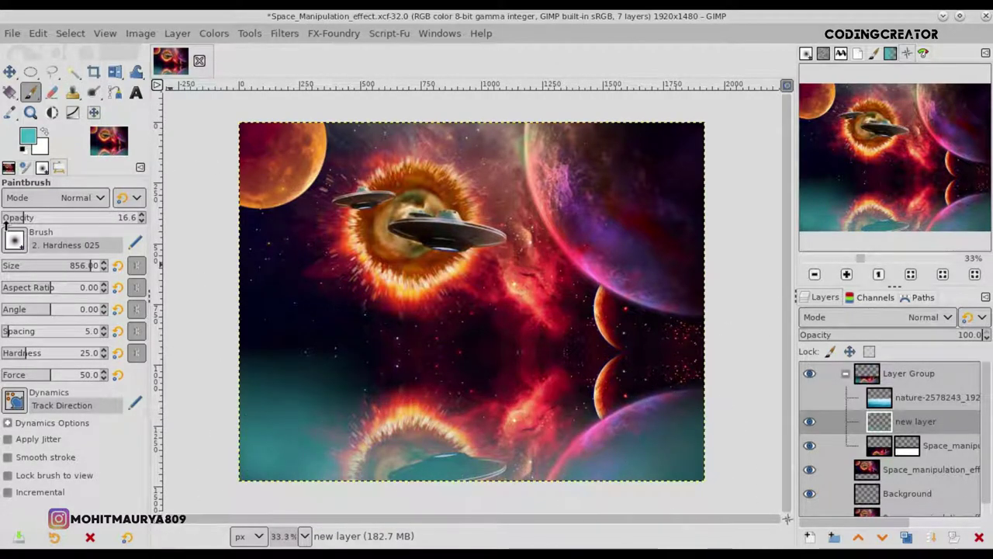
mouse_move(406, 432)
left_mouse_down()
mouse_move(684, 410)
mouse_move(425, 438)
mouse_move(321, 414)
mouse_move(468, 426)
left_mouse_up()
- Show the ocean photo layer and set its blend mode to Burn
left_click(809, 397)
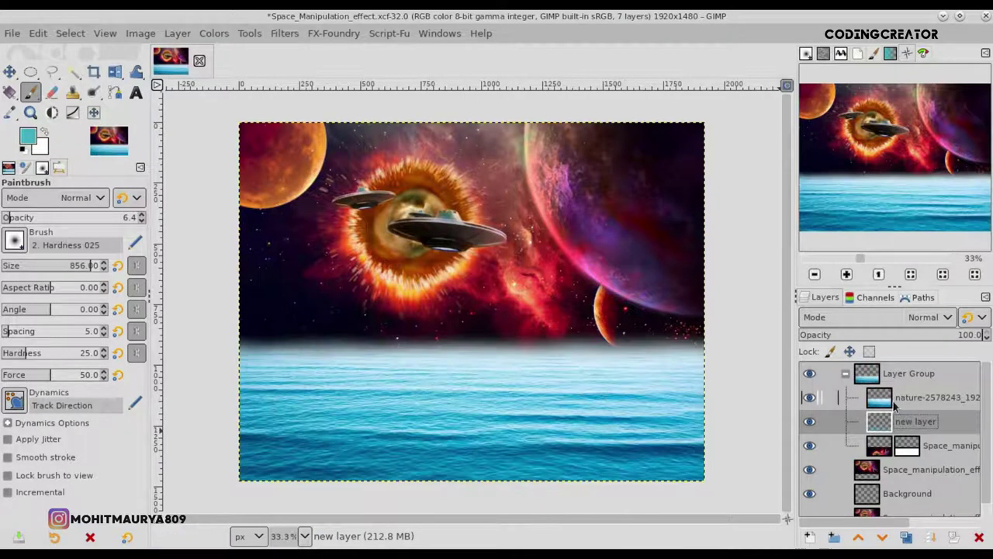
left_click(916, 398)
left_click(896, 318)
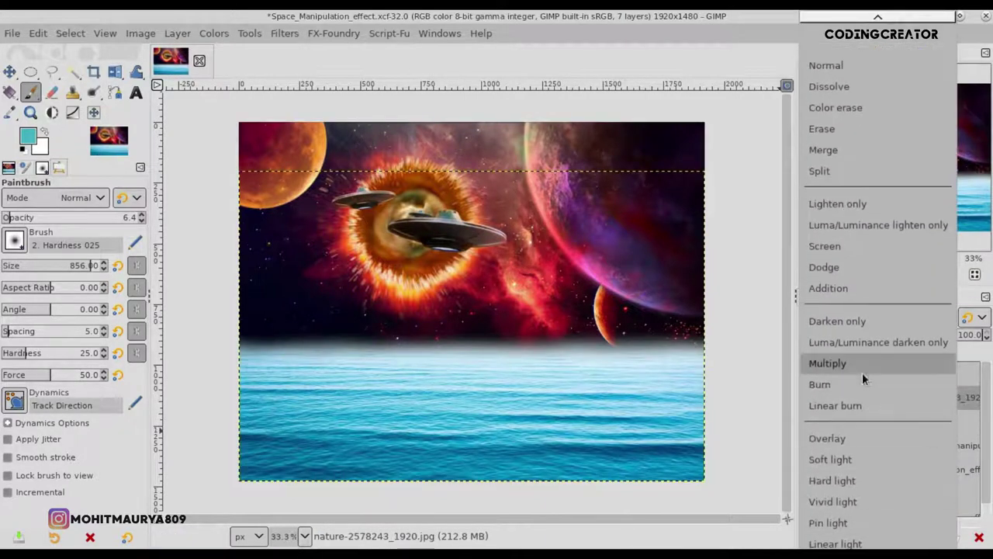
left_click(861, 379)
left_click(892, 423)
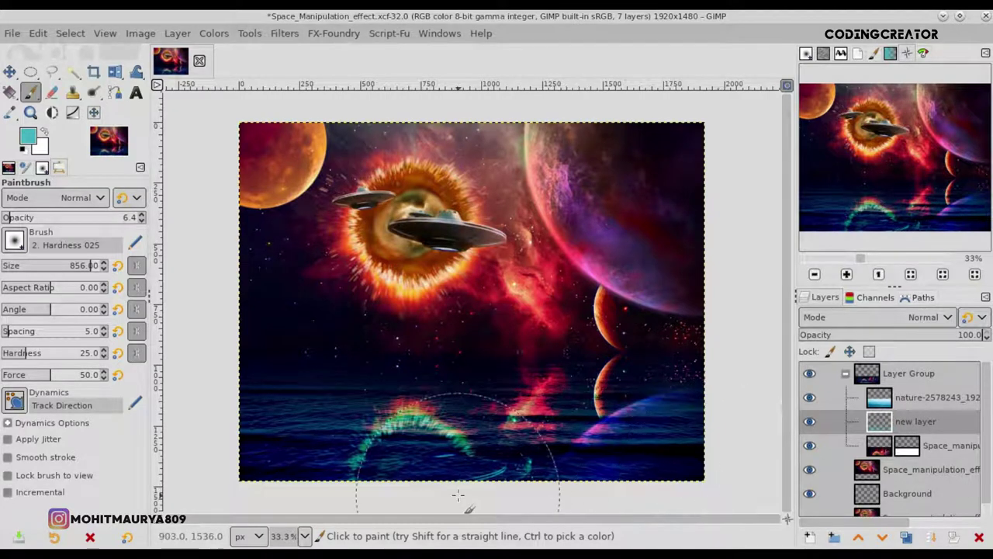
- Erase parts of the teal tint, toggling the ocean layer to compare
left_click(51, 92)
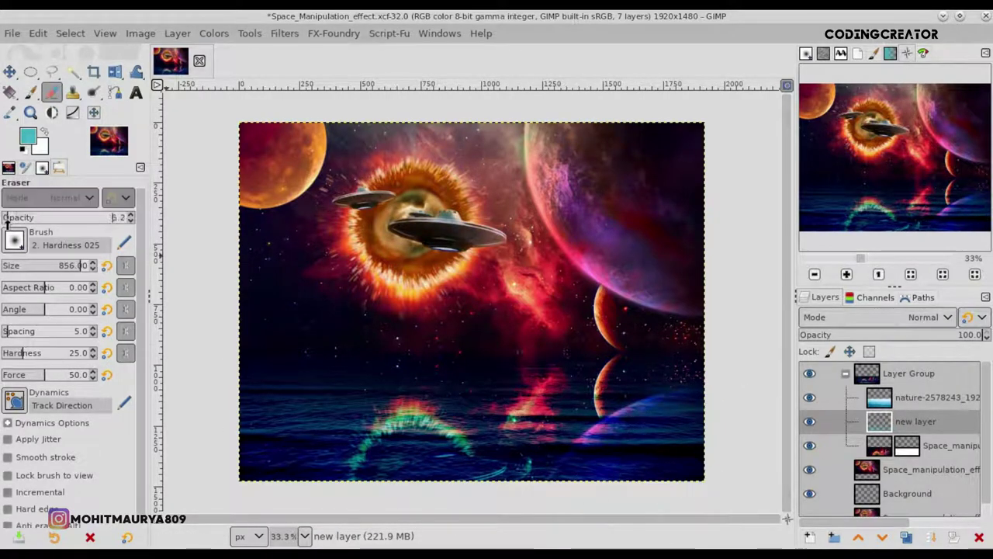
left_click(812, 421)
left_click(812, 421)
left_click(809, 397)
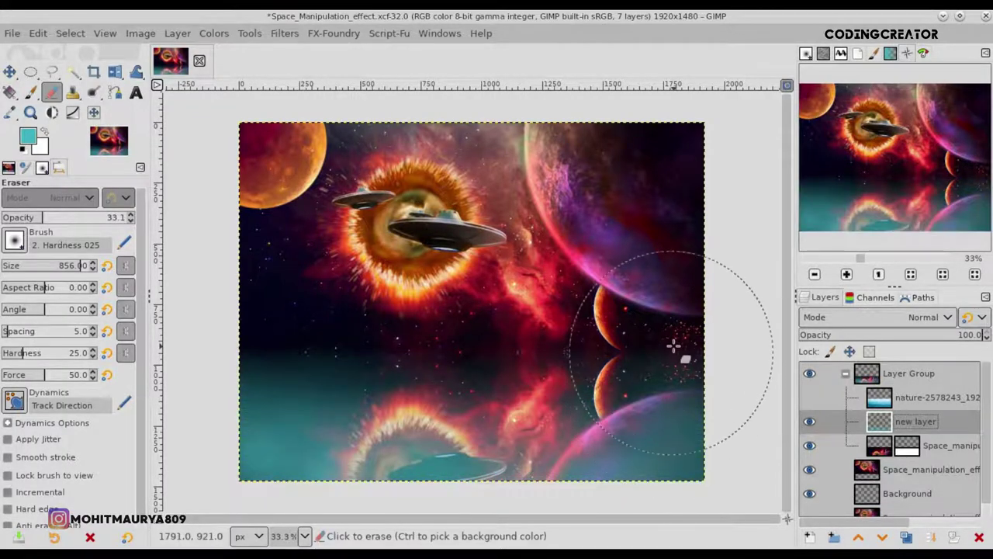
left_click(654, 329)
mouse_move(368, 309)
left_mouse_down()
mouse_move(300, 332)
mouse_move(381, 377)
mouse_move(303, 366)
mouse_move(269, 339)
left_mouse_up()
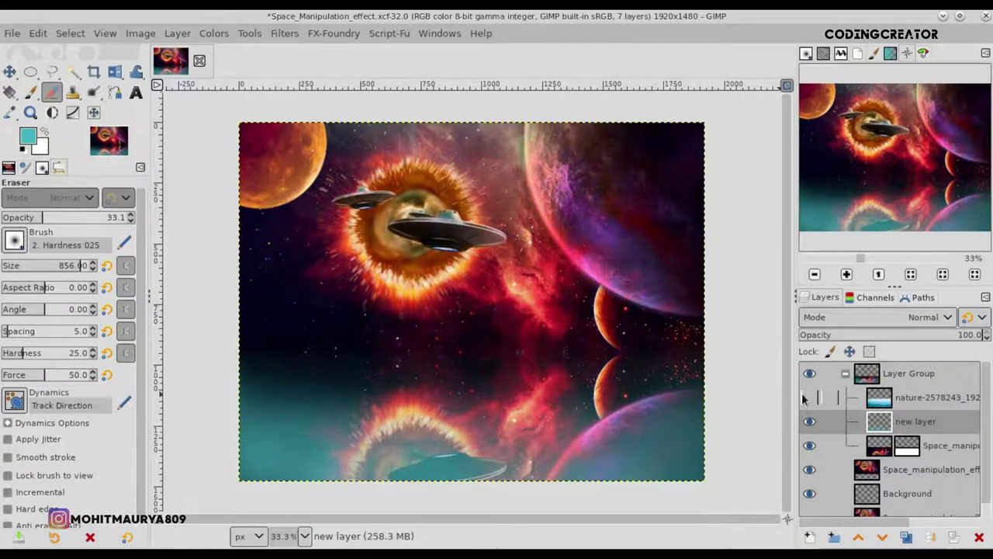
left_click(809, 397)
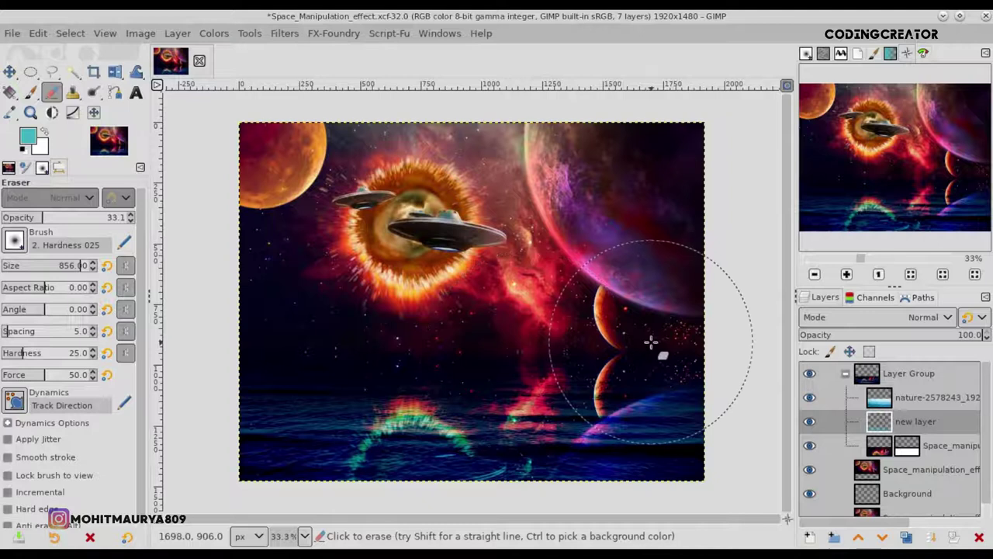
left_click(809, 400)
type("11")
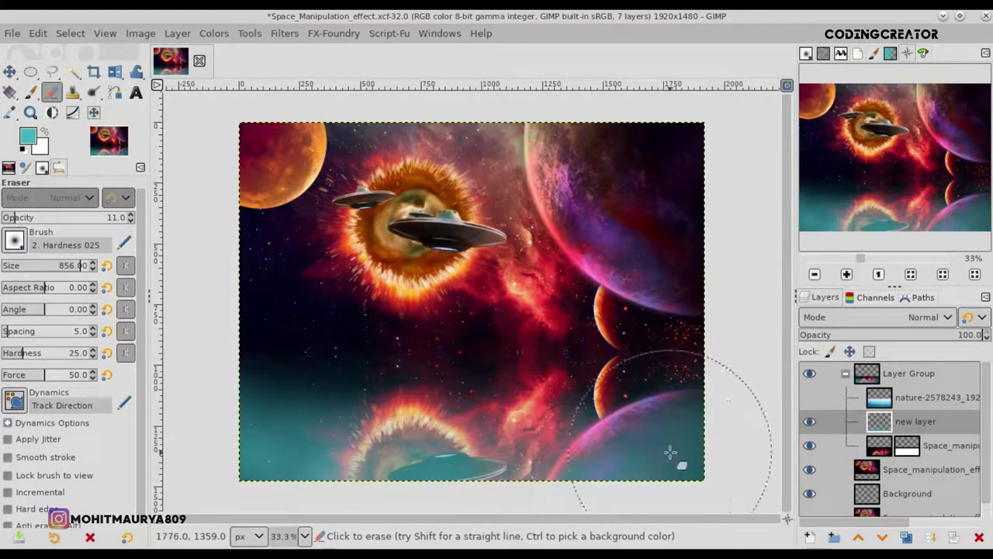
left_click(810, 398)
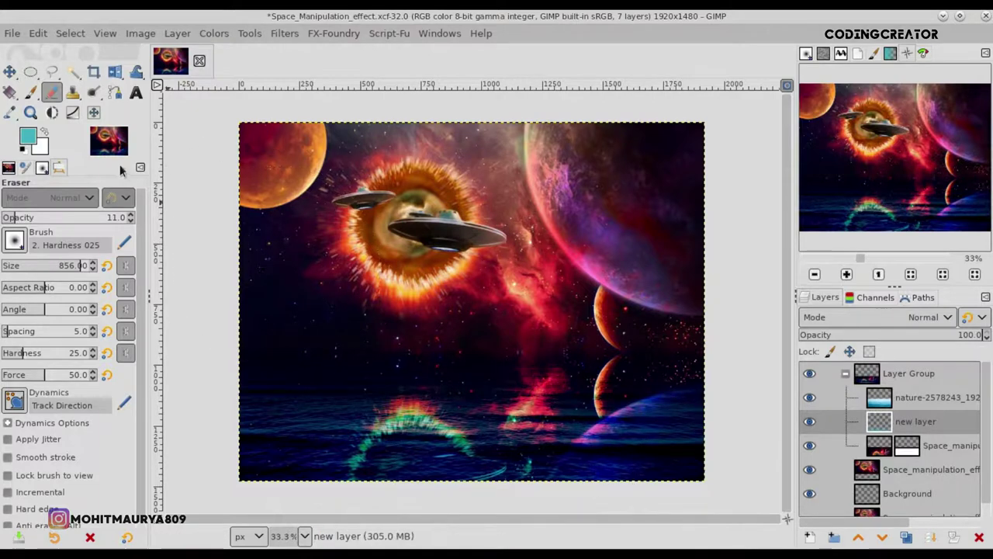
left_click(9, 72)
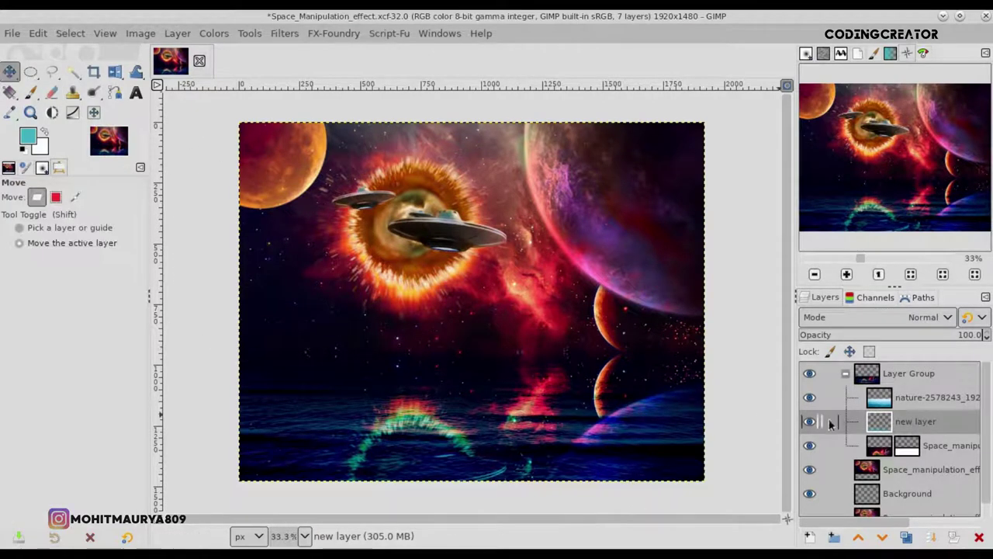
- Duplicate the masked space reflection layer and apply the copy's mask
double_click(811, 398)
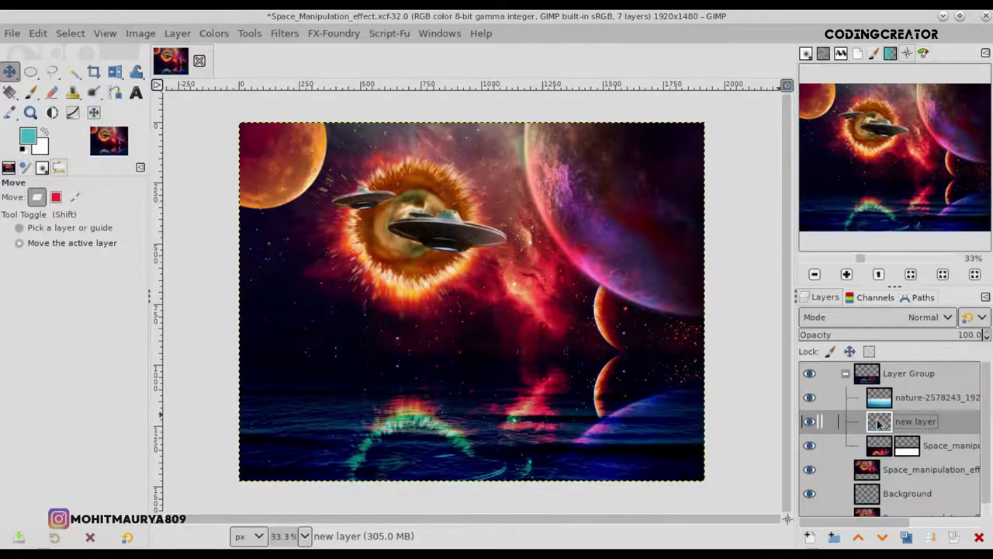
left_click(857, 376)
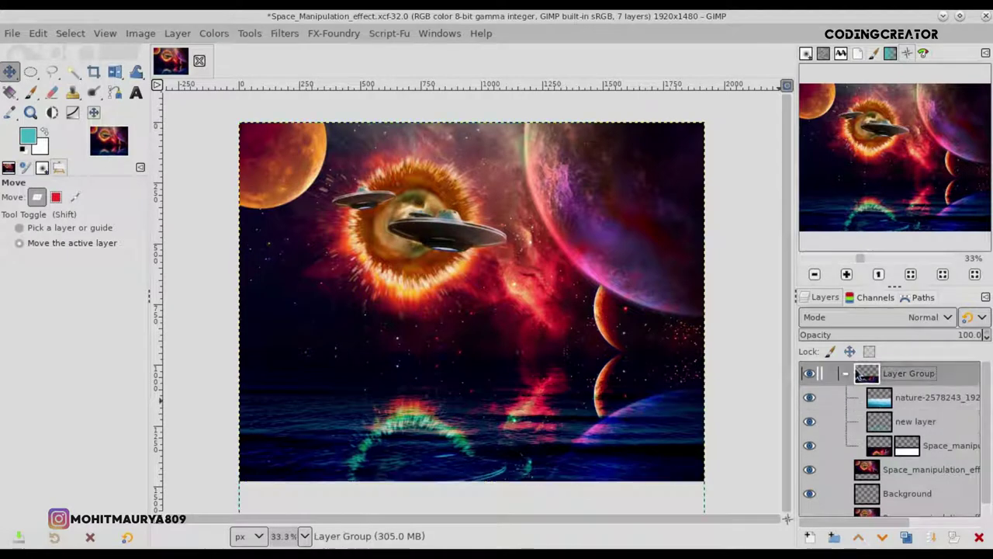
left_click(874, 453)
left_click(906, 538)
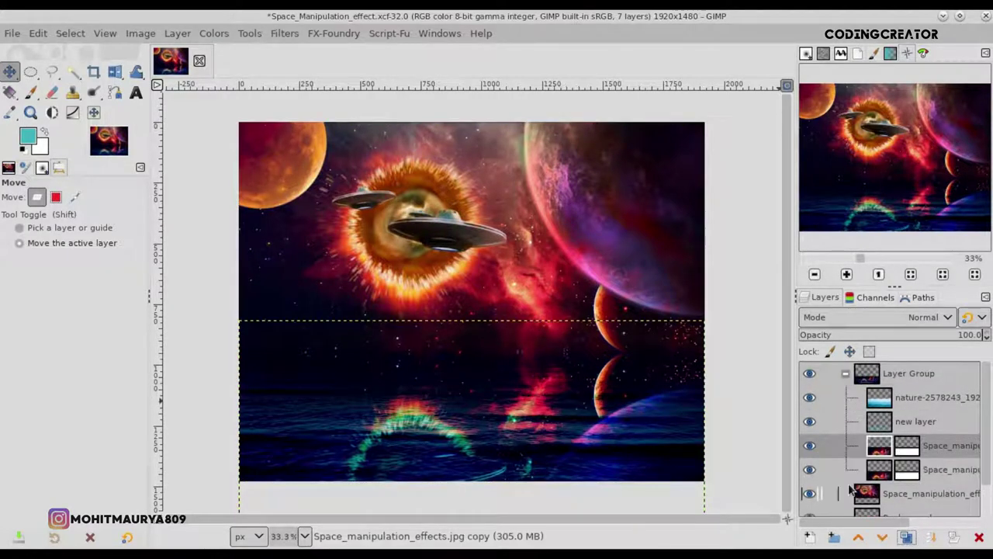
right_click(878, 458)
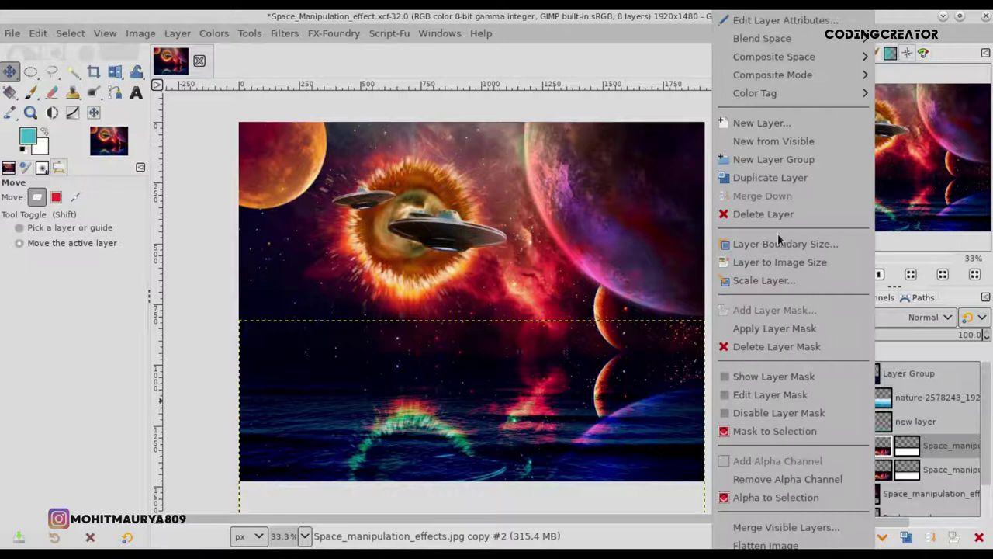
left_click(779, 329)
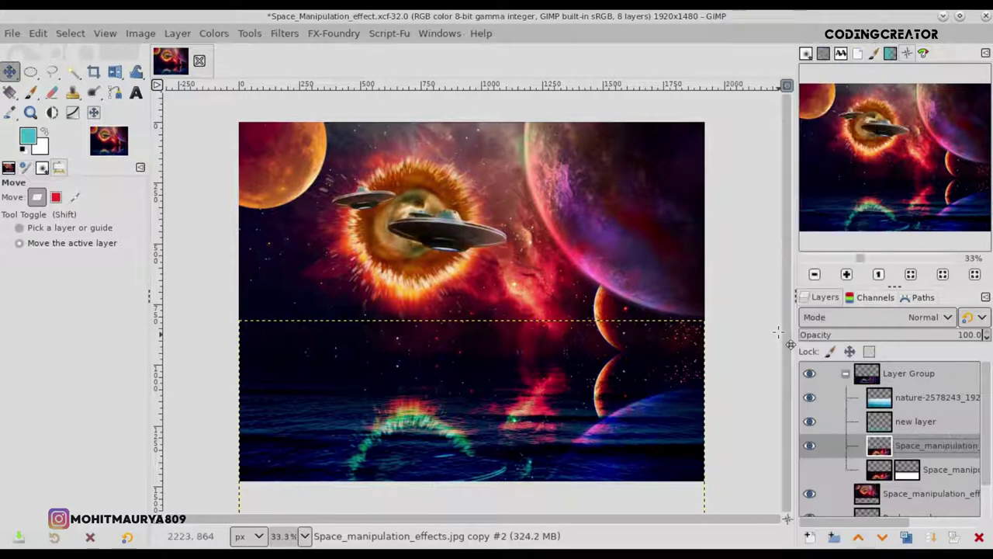
- Distort the copy with a horizontal Shift filter to create jagged ripples
left_click(285, 33)
mouse_move(306, 175)
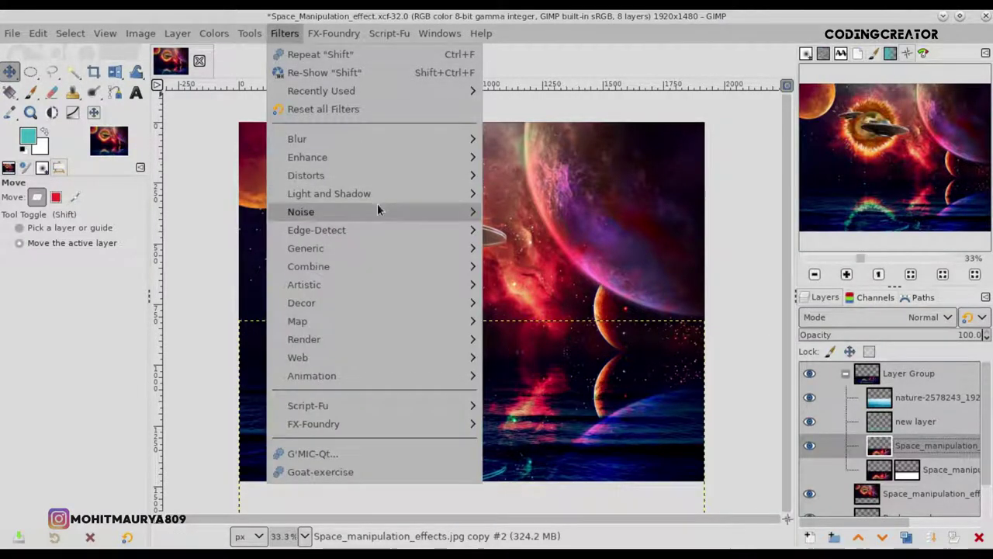
left_click(547, 345)
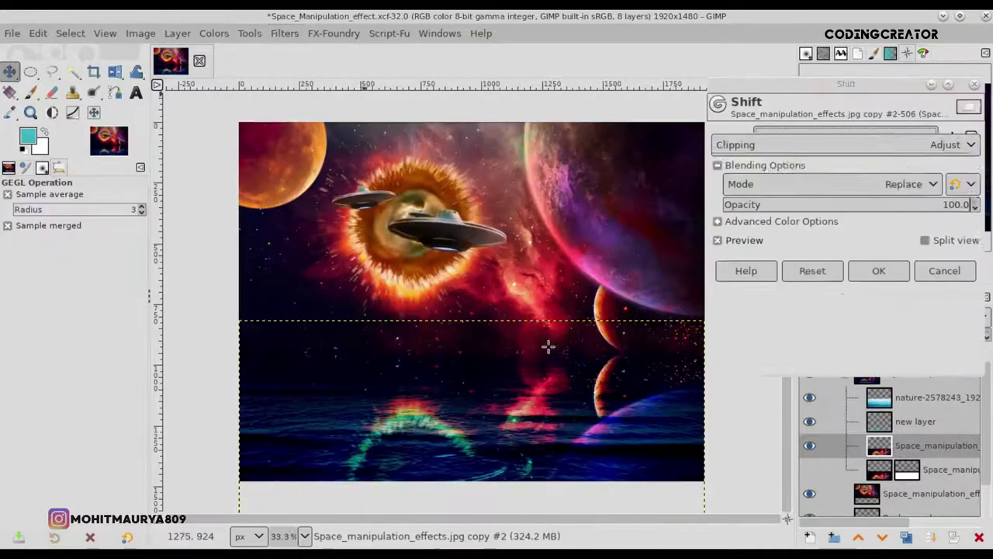
scroll(975, 159, "up", 9)
scroll(976, 159, "up", 1)
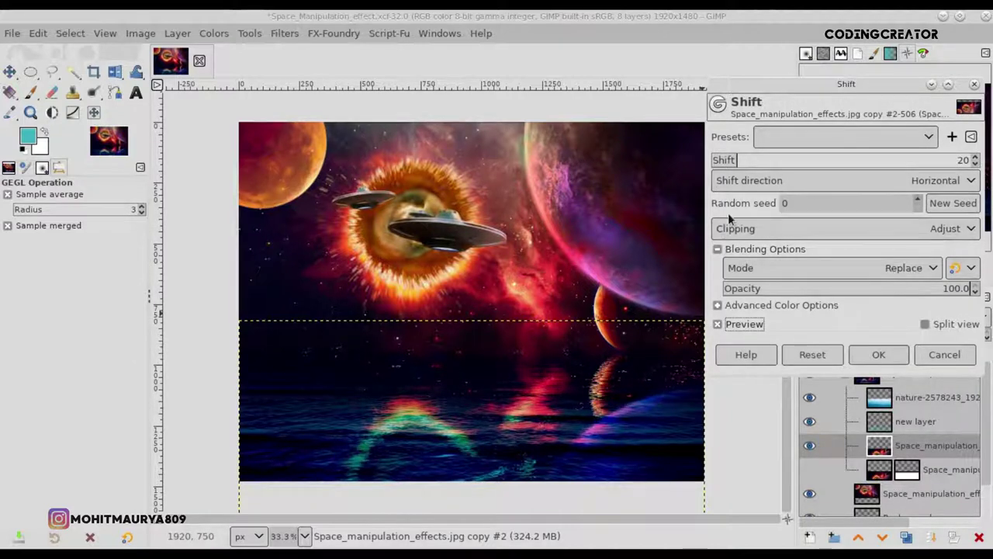
left_click_drag(740, 162, 739, 162)
left_click(743, 324)
left_click(743, 325)
left_click(878, 354)
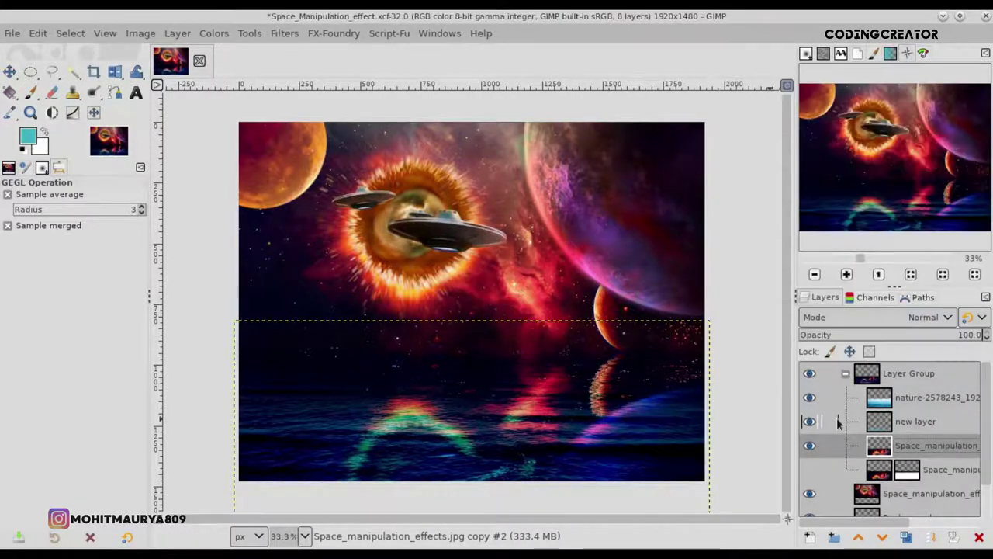
- Open yucar-fotografik-cfR-V1QuEKw-unsplash.jpg as a layer, converting it to the working profile
left_click(13, 33)
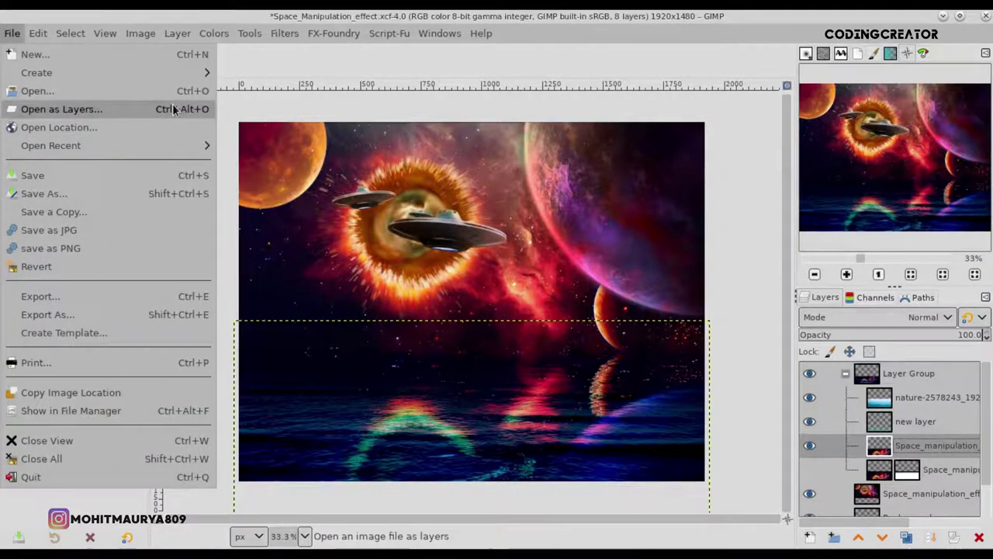
left_click(62, 109)
left_click(297, 405)
left_click(525, 523)
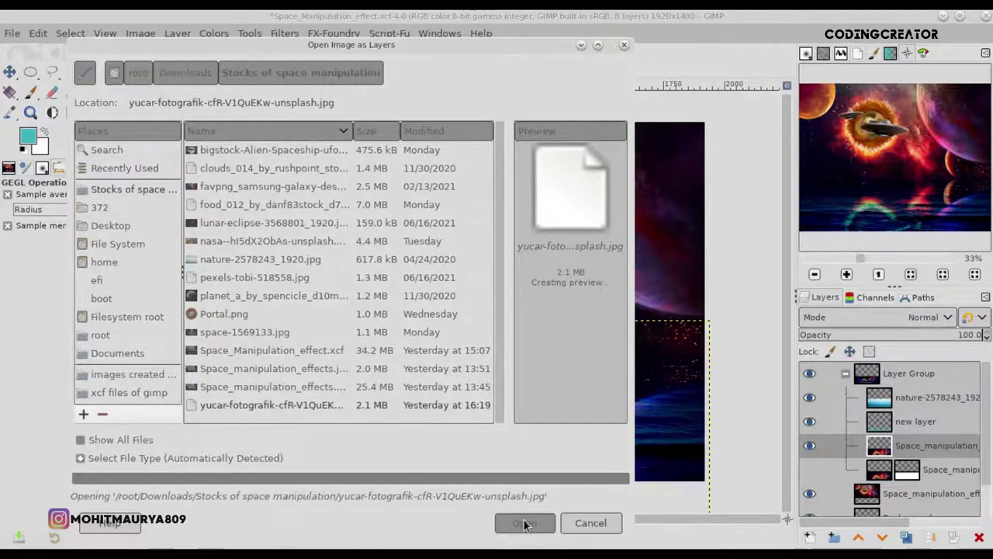
left_click(641, 376)
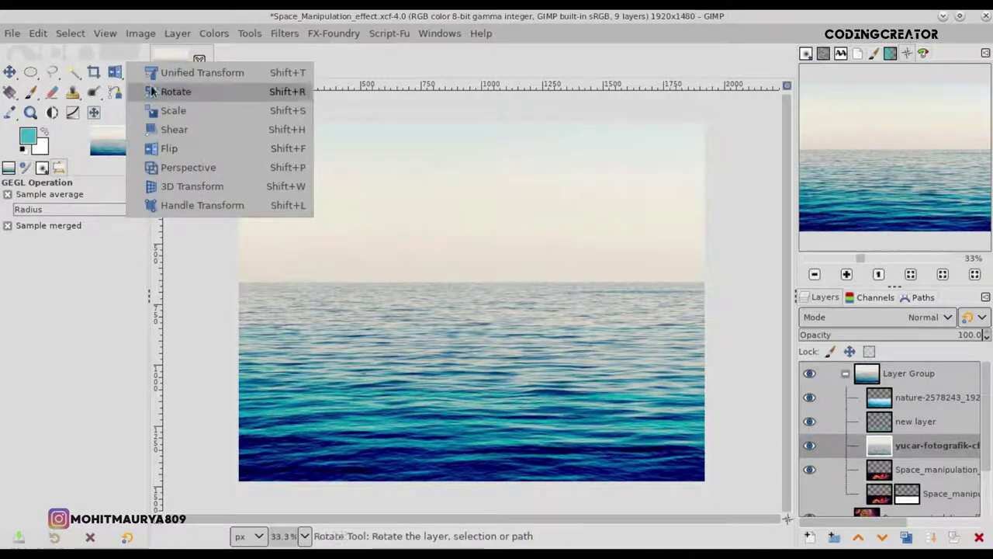
- Scale the sea photo to 2067×1378 and move it down over the canvas
left_click_drag(115, 74, 208, 105)
left_click_drag(392, 237, 293, 211)
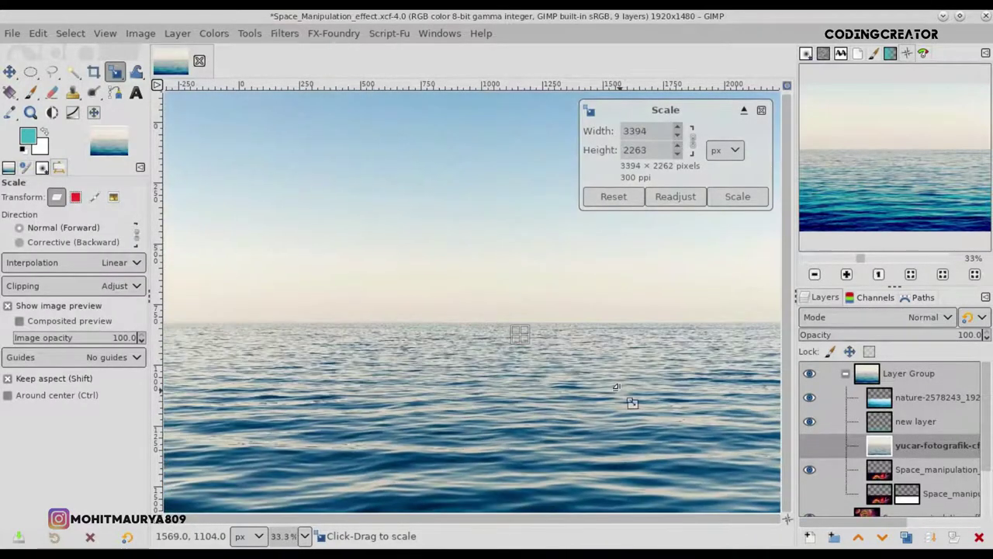
left_click_drag(293, 211, 441, 284)
left_click_drag(336, 213, 348, 223)
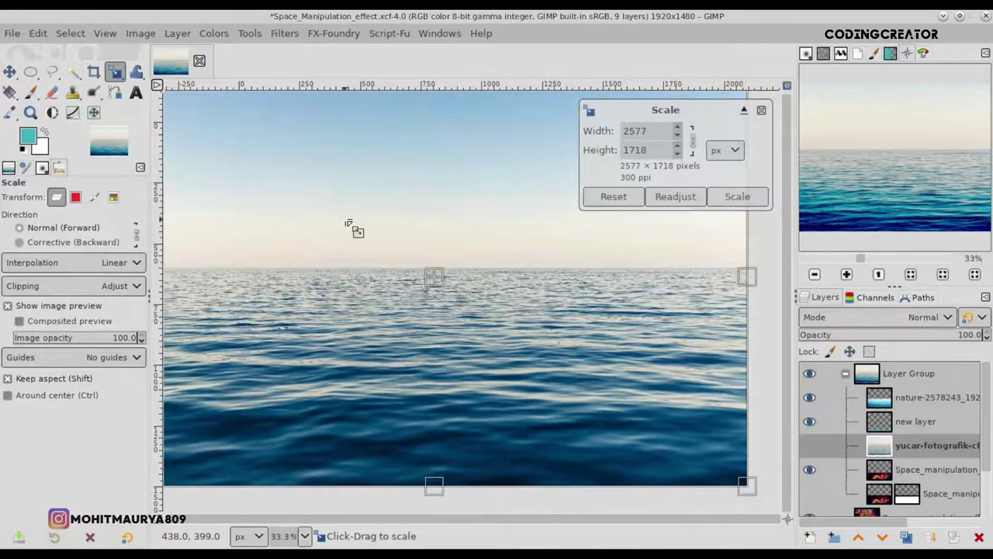
left_click_drag(276, 178, 395, 270, "ctrl")
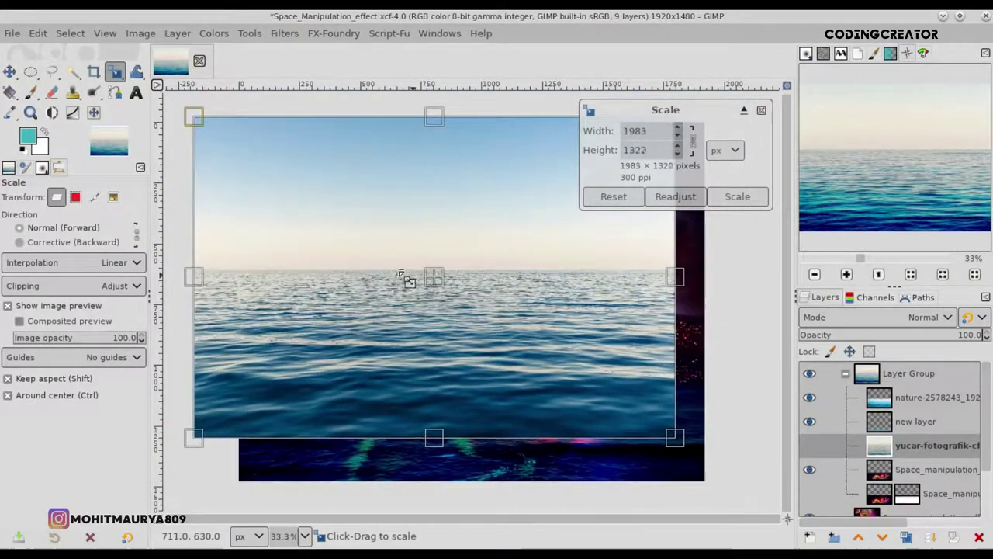
left_click_drag(321, 225, 325, 225)
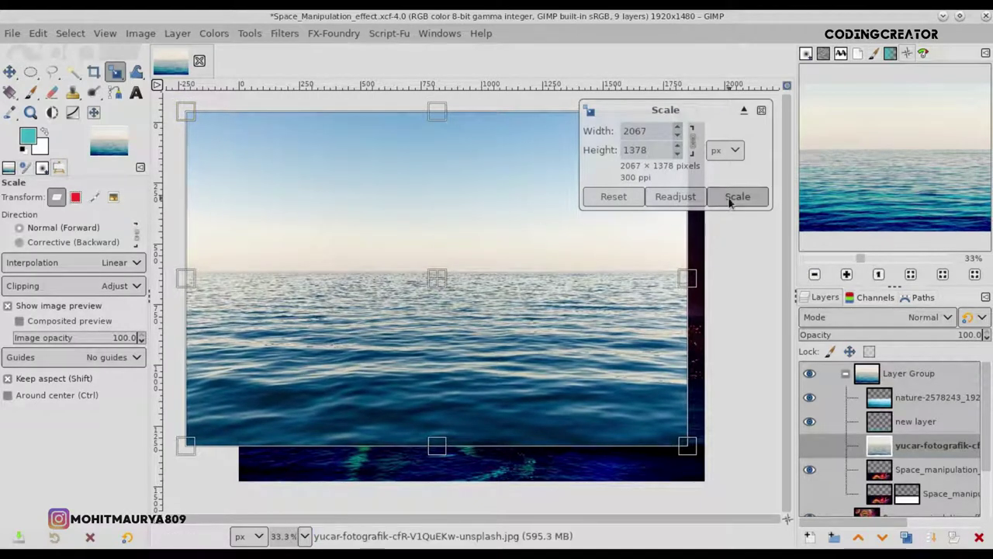
left_click(737, 197)
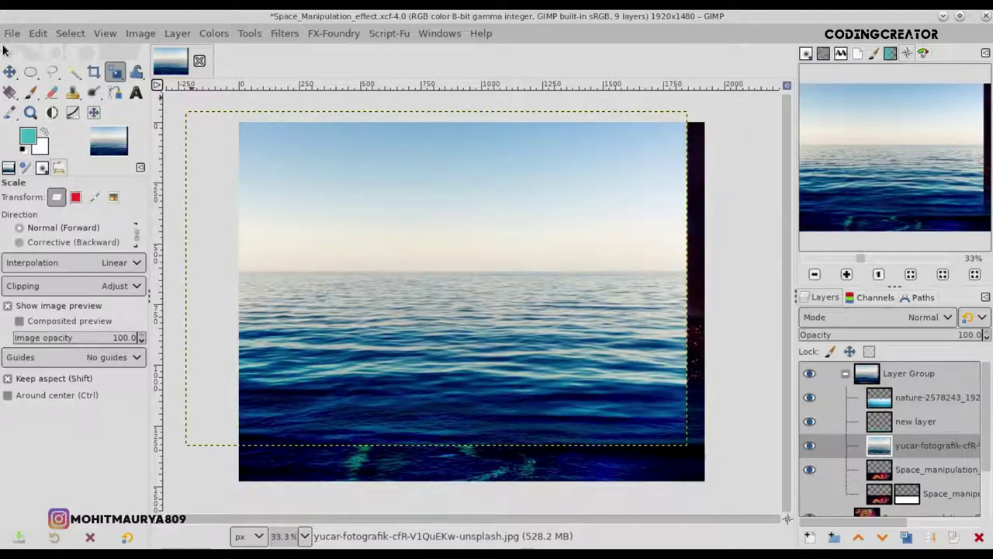
left_click(9, 71)
left_click_drag(450, 246, 478, 295)
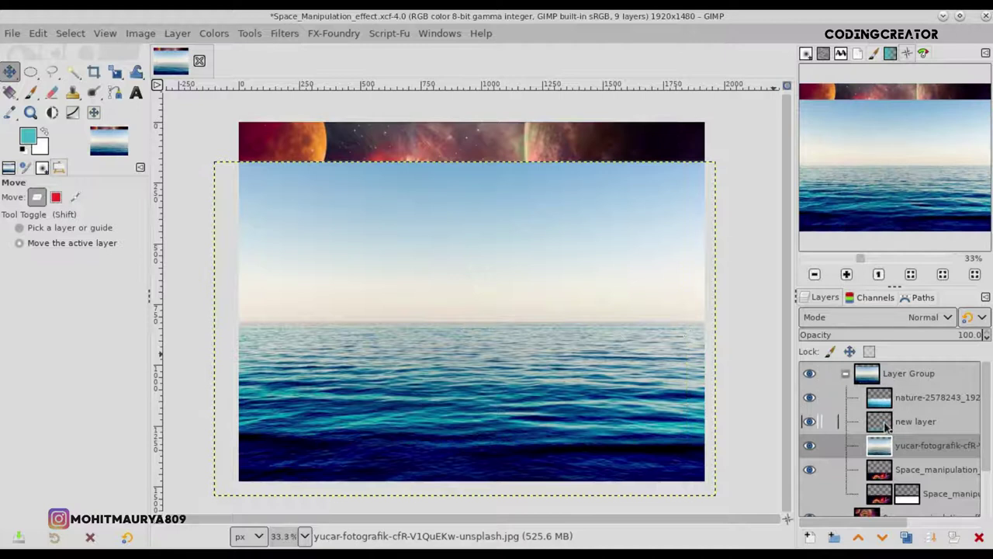
- Clip the sea layer to the backdrop and nudge it slightly upward
right_click(885, 444)
mouse_move(781, 74)
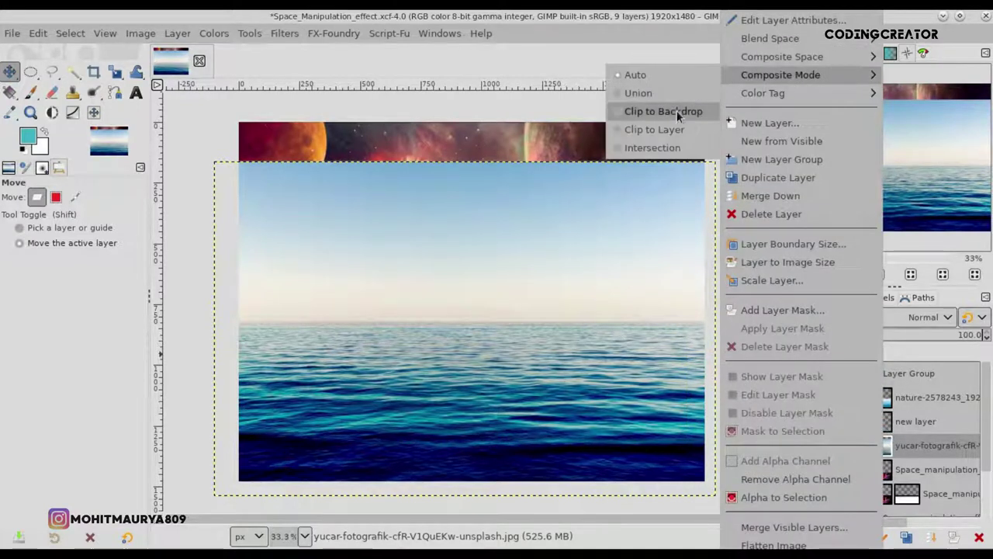
left_click(672, 113)
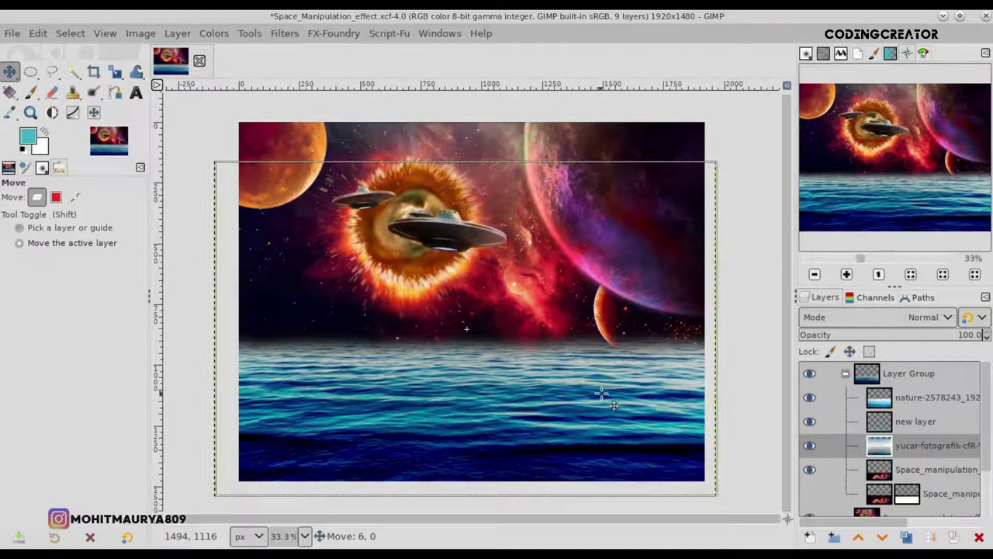
left_click_drag(599, 394, 604, 386)
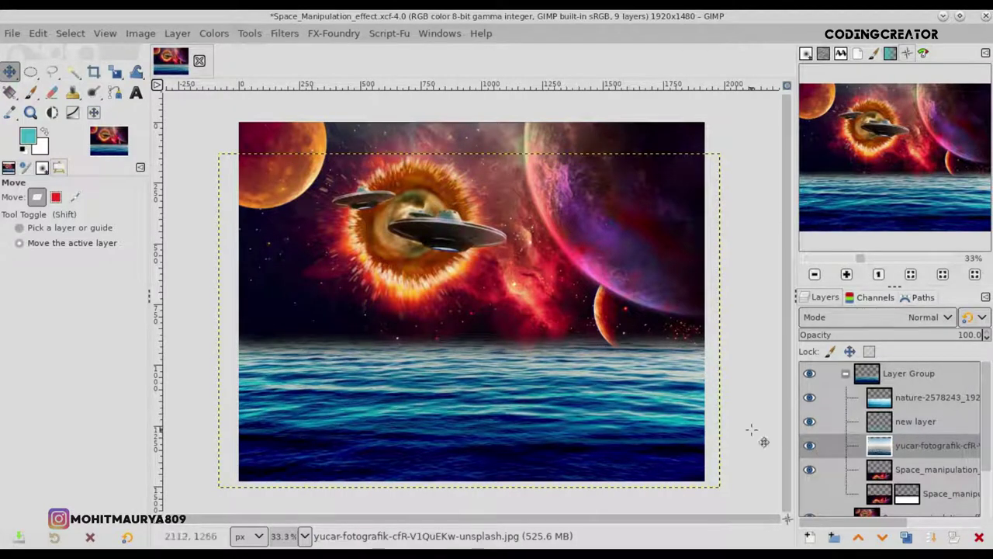
left_click_drag(583, 423, 582, 417)
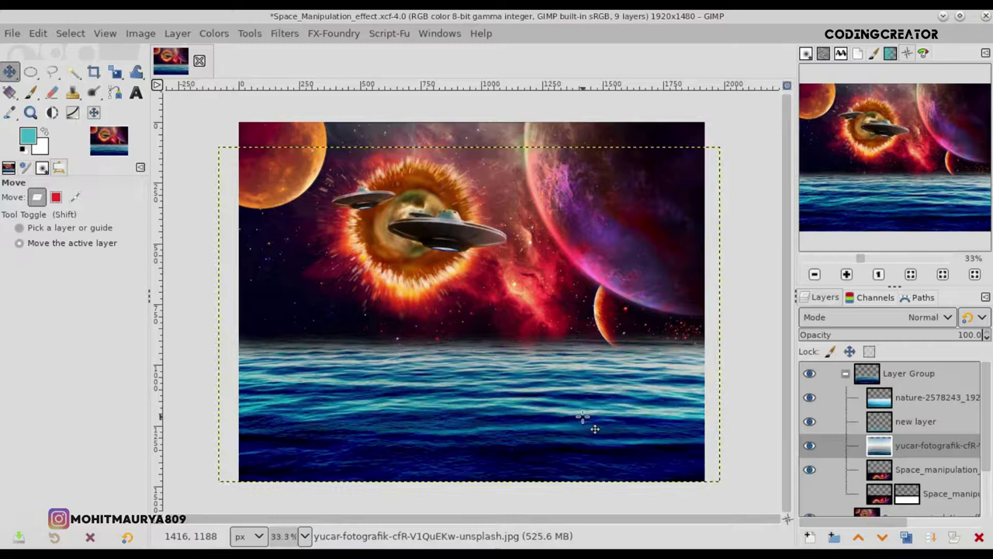
key("Down")
key("Down")
key("Down")
key("Down")
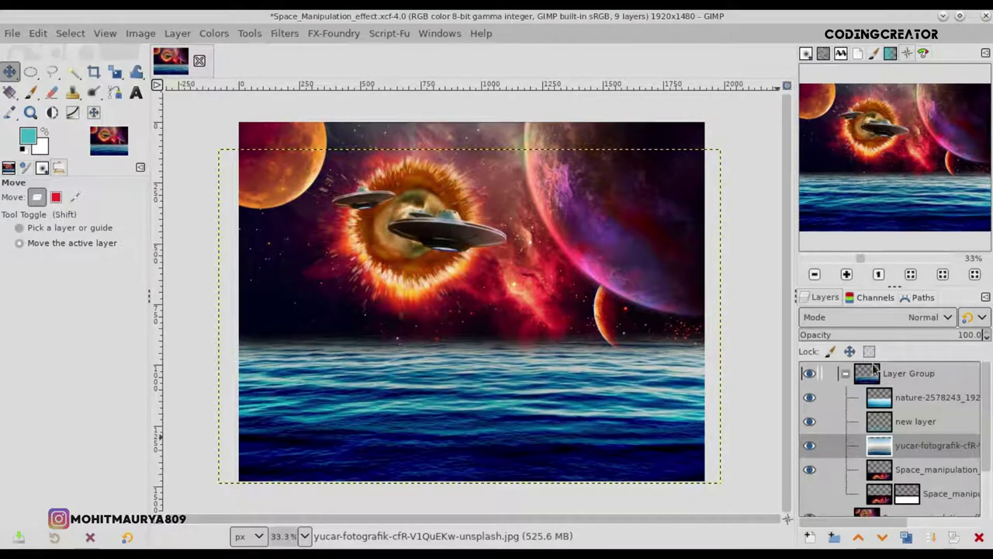
- Set the sea layer's blend mode to Dodge
left_click(873, 318)
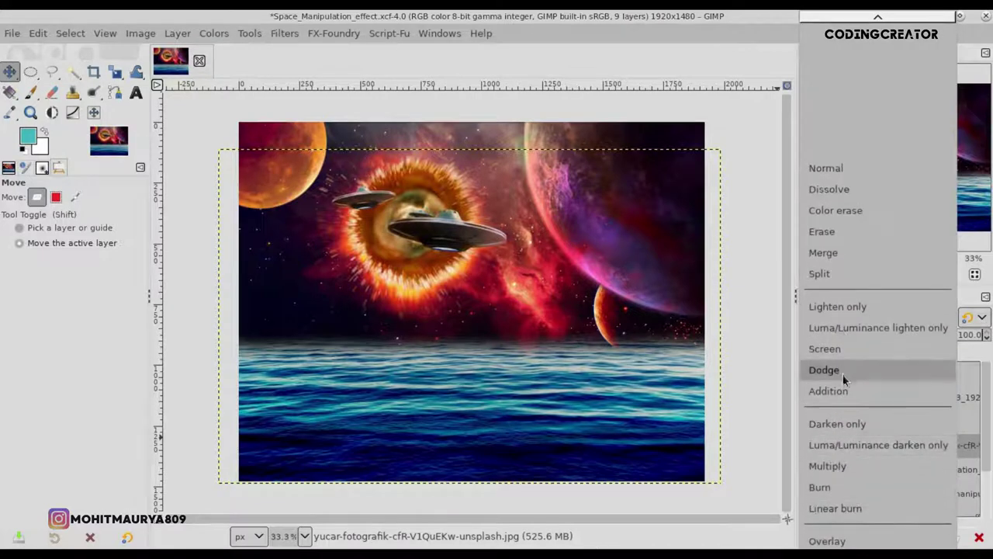
left_click(844, 379)
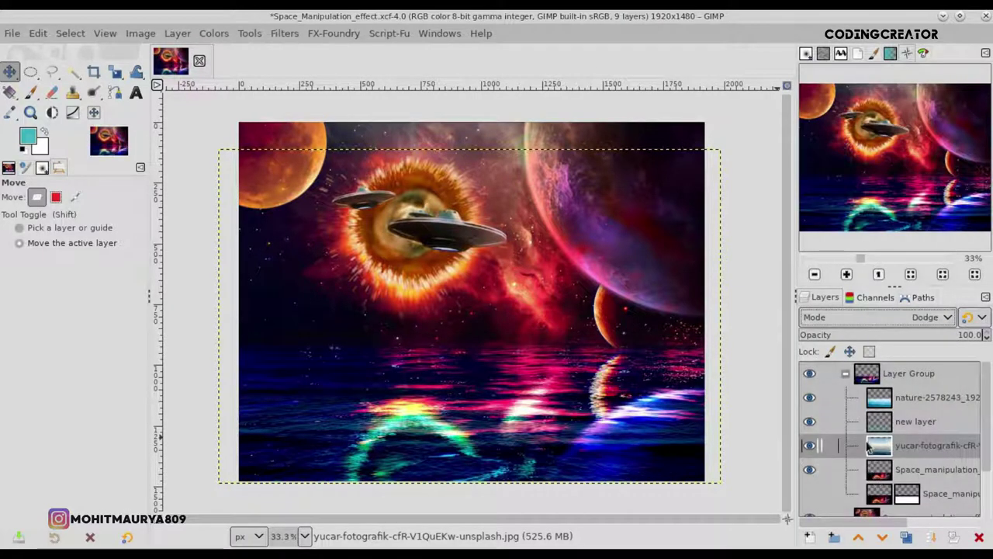
left_click(877, 471)
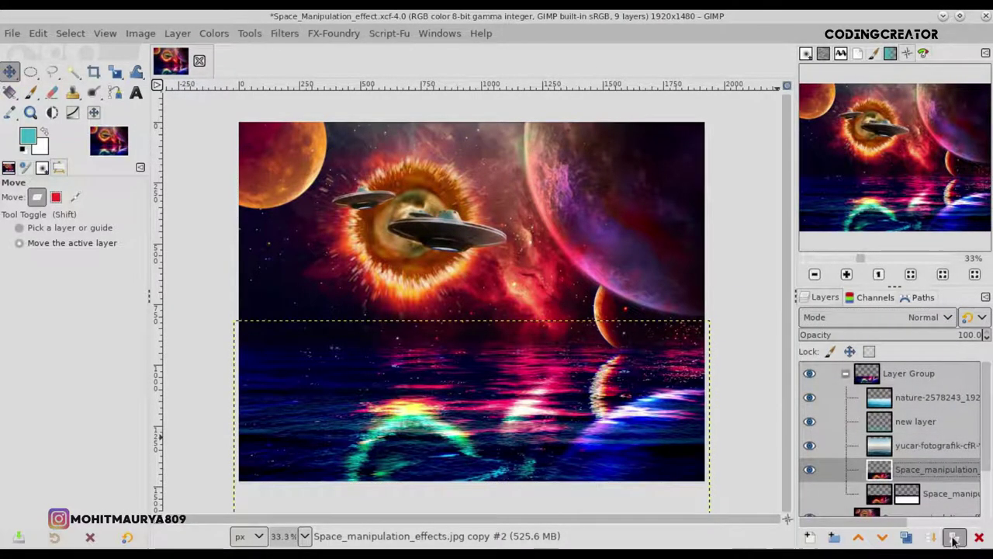
- Add a white layer mask to the Space_manipulation effects copy layer
left_click(954, 537)
left_click(892, 526)
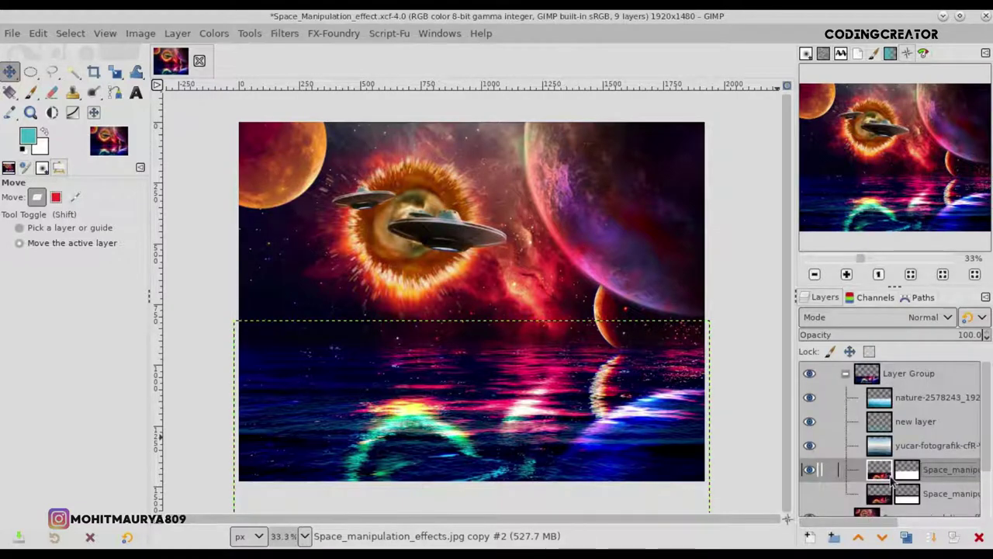
scroll(621, 324, "up", 3)
scroll(621, 324, "up", 1)
scroll(621, 324, "down", 1)
scroll(587, 491, "right", 3)
scroll(606, 504, "right", 1)
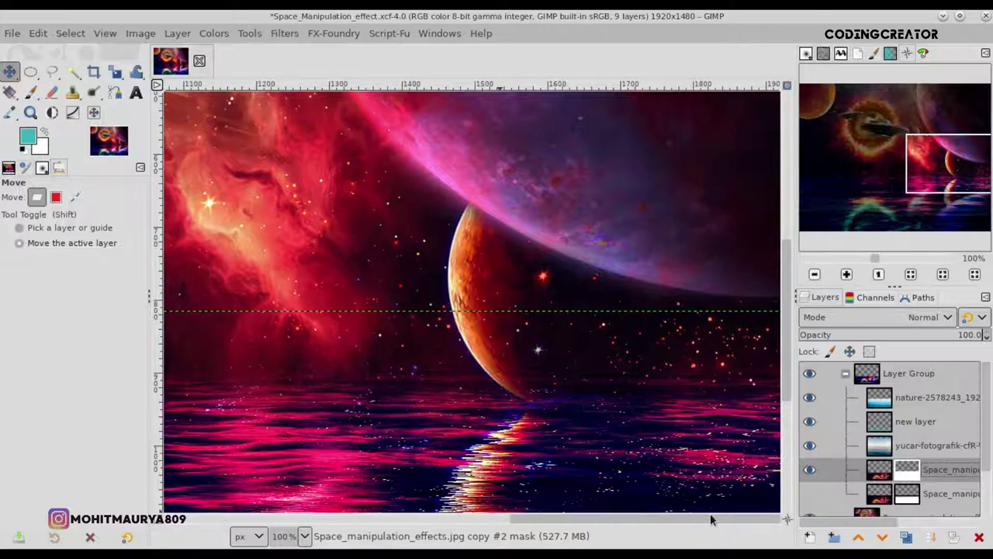
- Set up the Paintbrush with a black foreground colour at 100% opacity
left_click(29, 93)
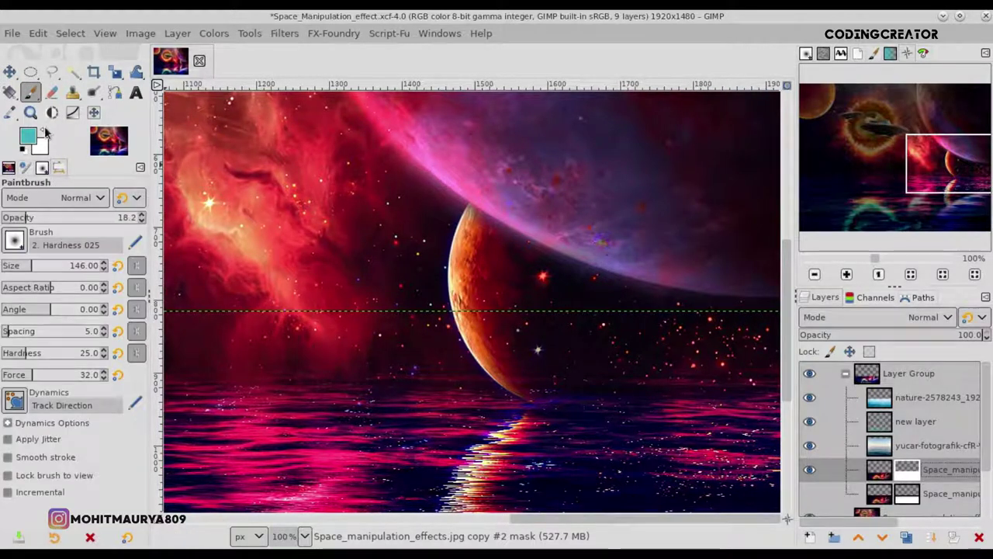
left_click(26, 140)
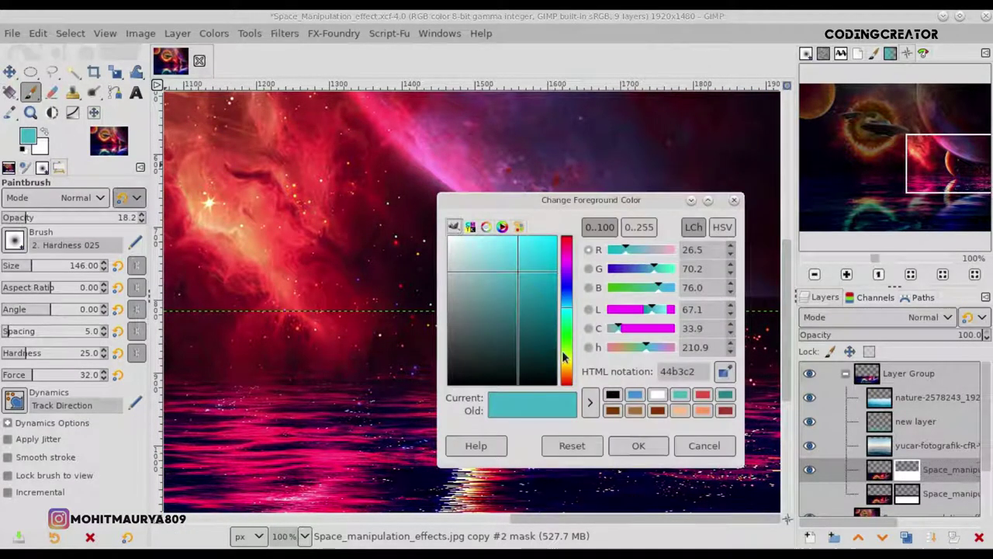
left_click(613, 396)
left_click(638, 446)
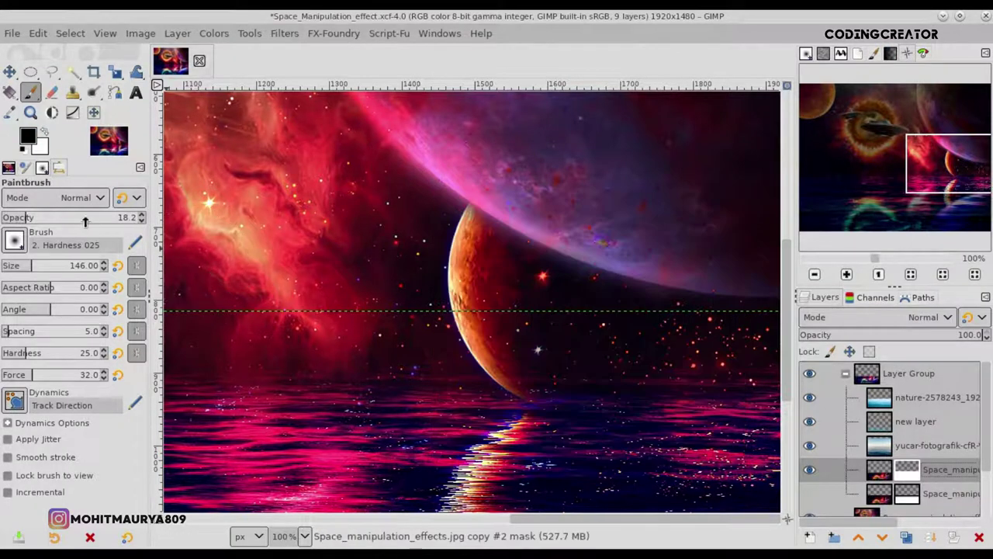
left_click_drag(87, 222, 147, 223)
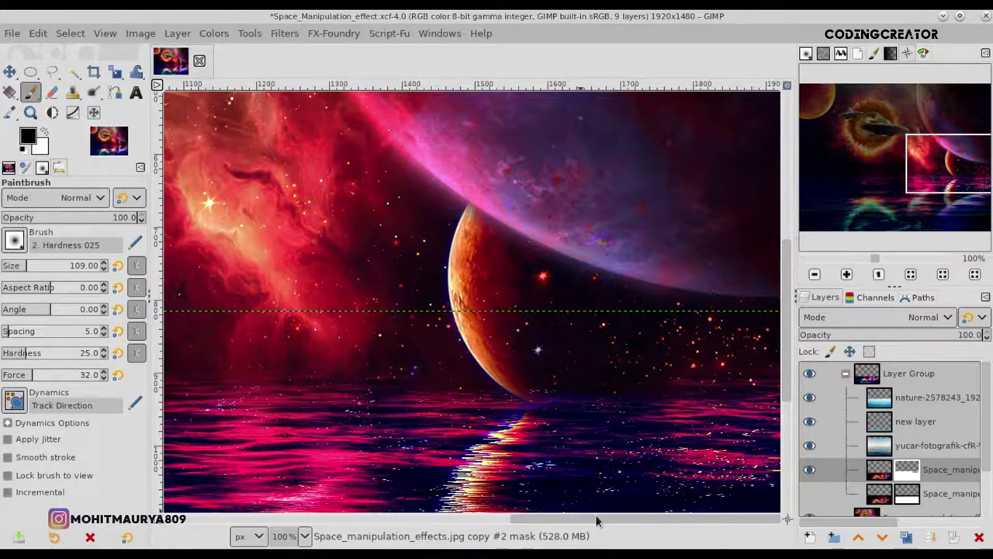
- Paint black strokes on the mask along the horizon to soften the sky-sea edge
left_click_drag(786, 519, 827, 518)
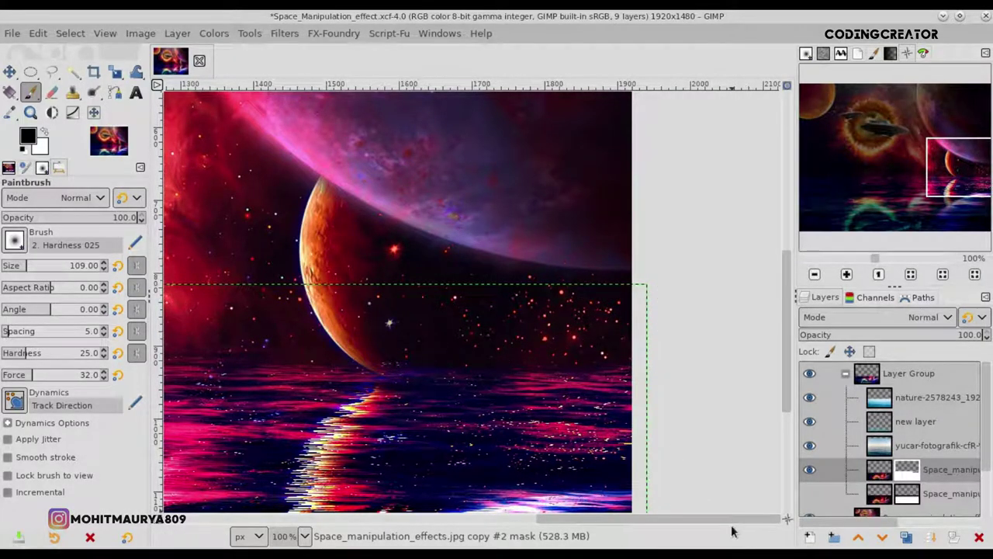
left_click_drag(732, 523, 672, 522)
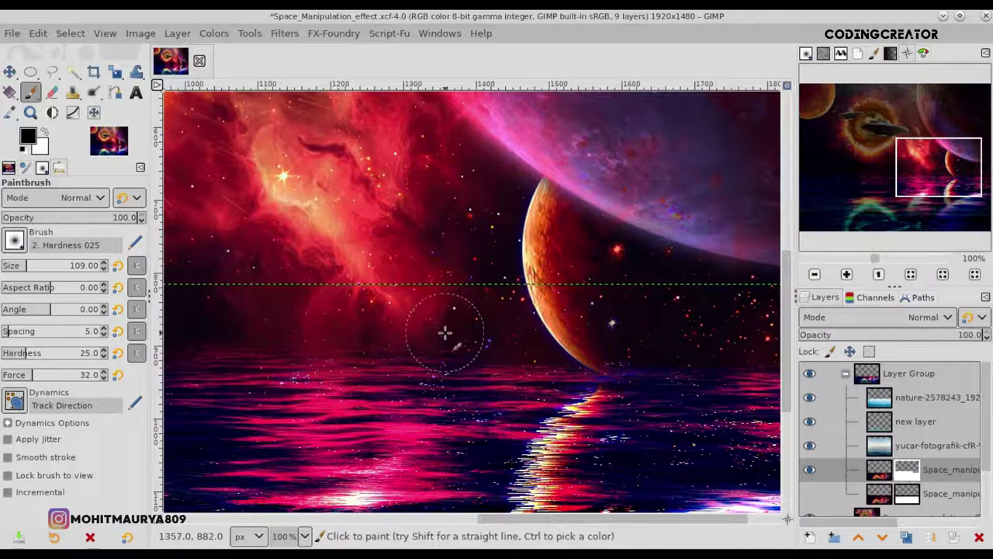
left_click_drag(612, 526, 500, 524)
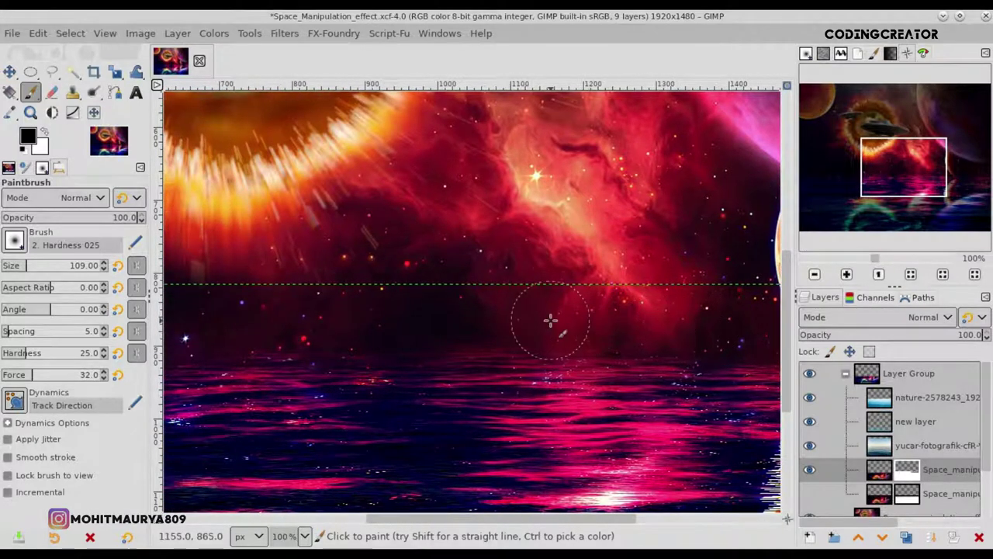
left_click_drag(536, 522, 424, 522)
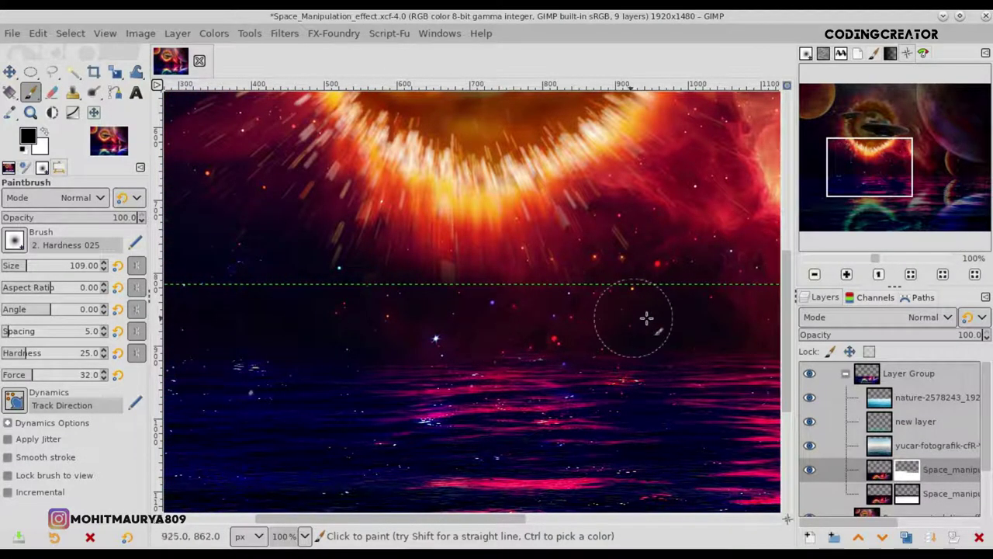
left_click_drag(501, 522, 412, 522)
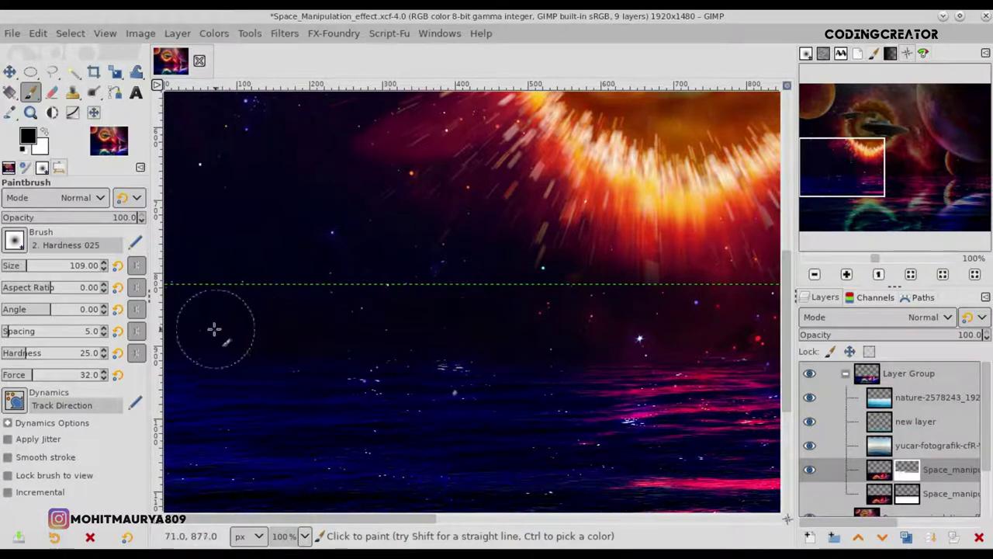
left_click(11, 74)
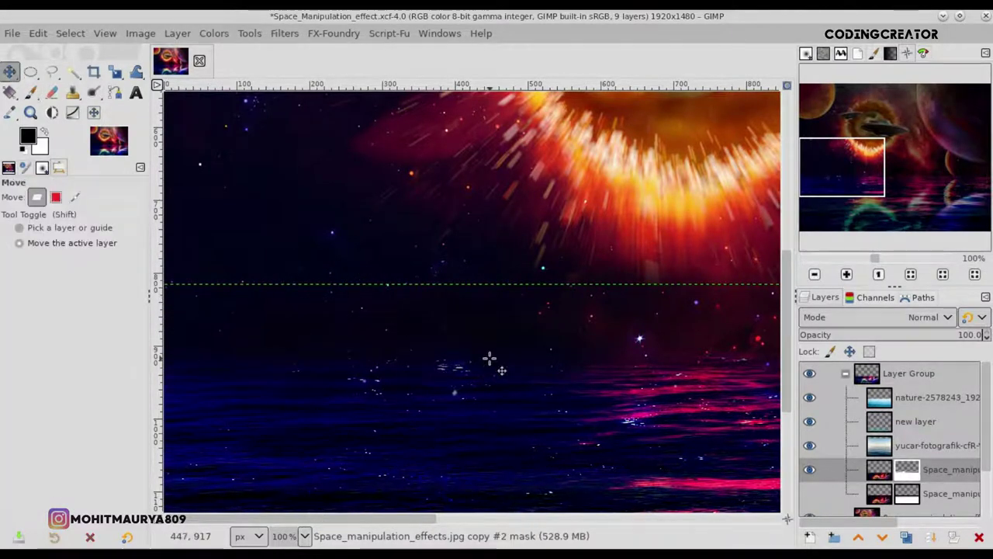
scroll(492, 360, "down", 3)
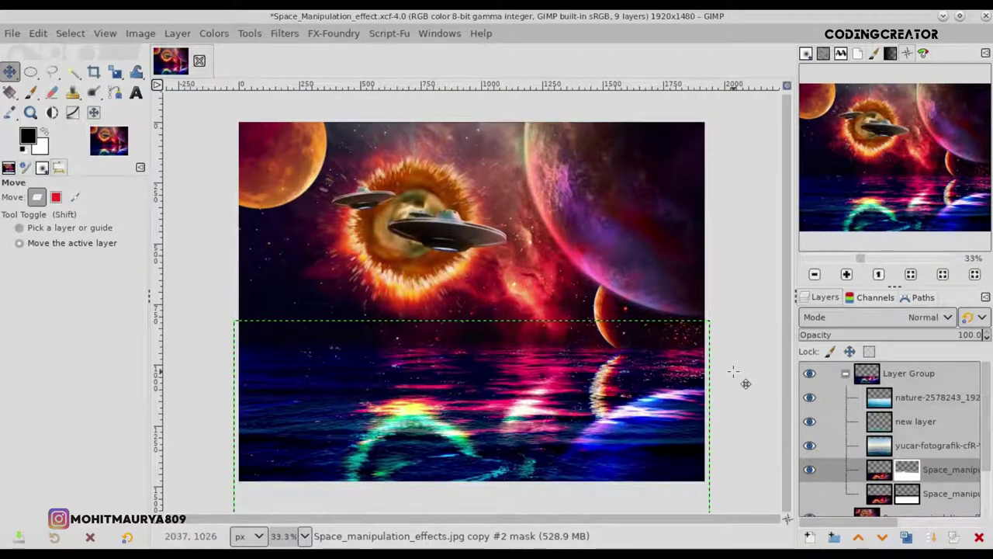
left_click(858, 376)
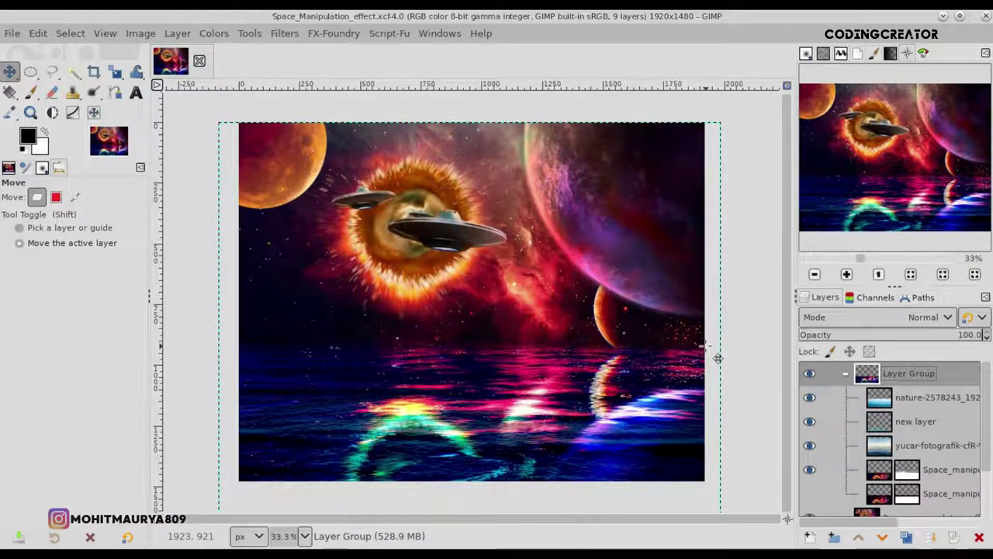
scroll(706, 347, "up", 3)
scroll(707, 347, "up", 1)
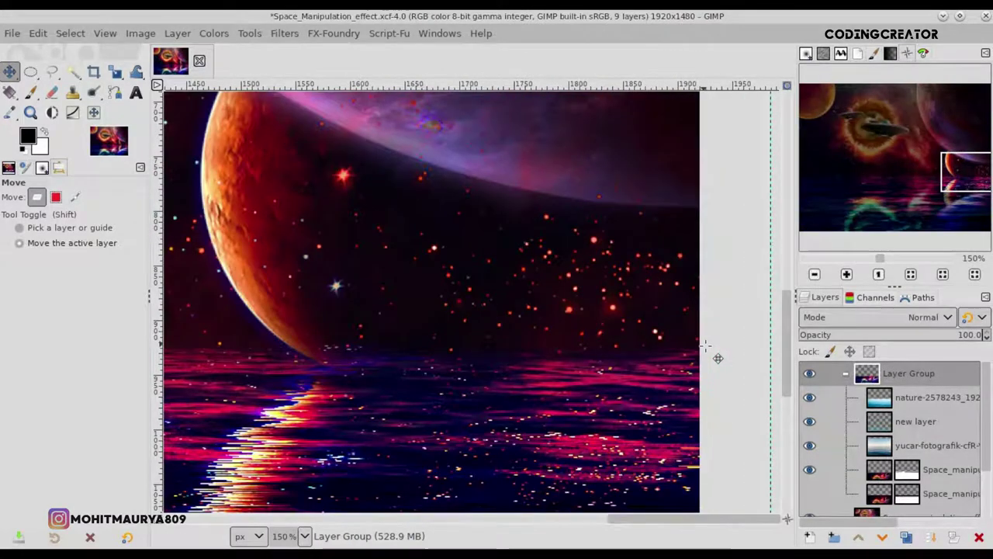
left_click(30, 94)
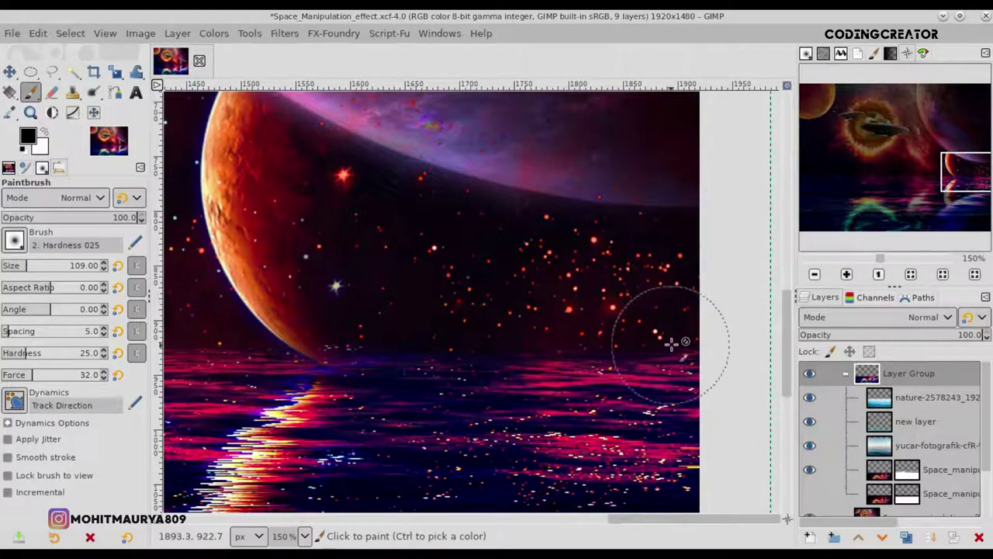
left_click(907, 469)
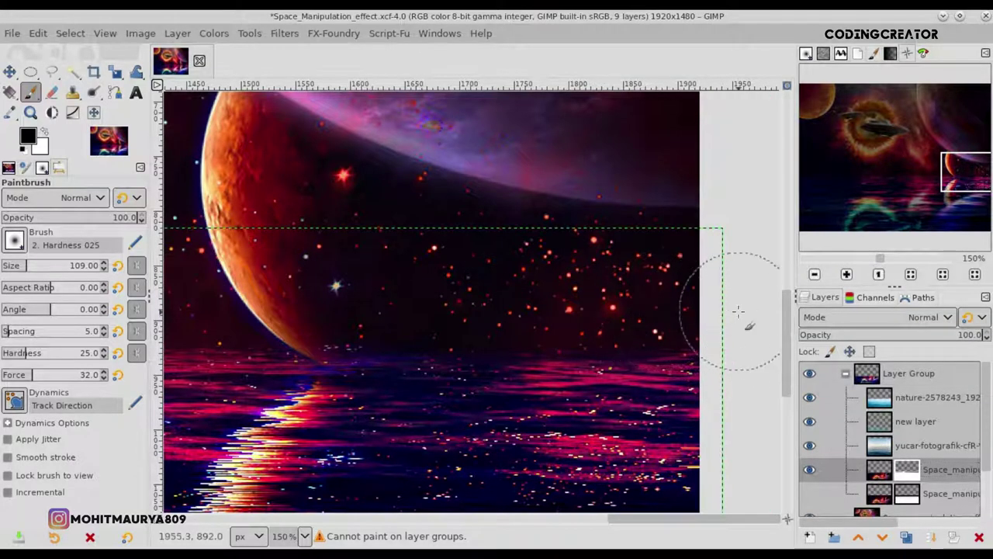
left_click(8, 73)
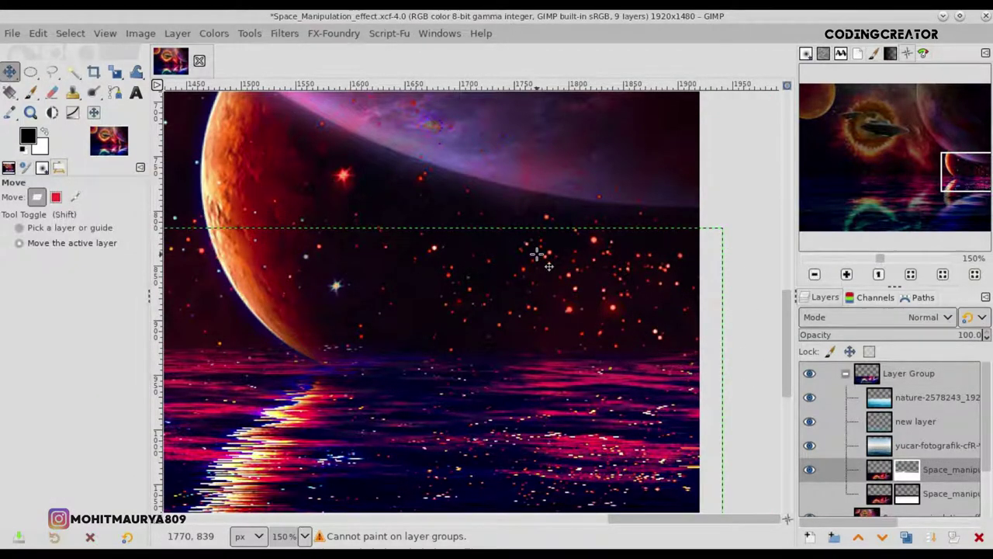
scroll(534, 255, "down", 4)
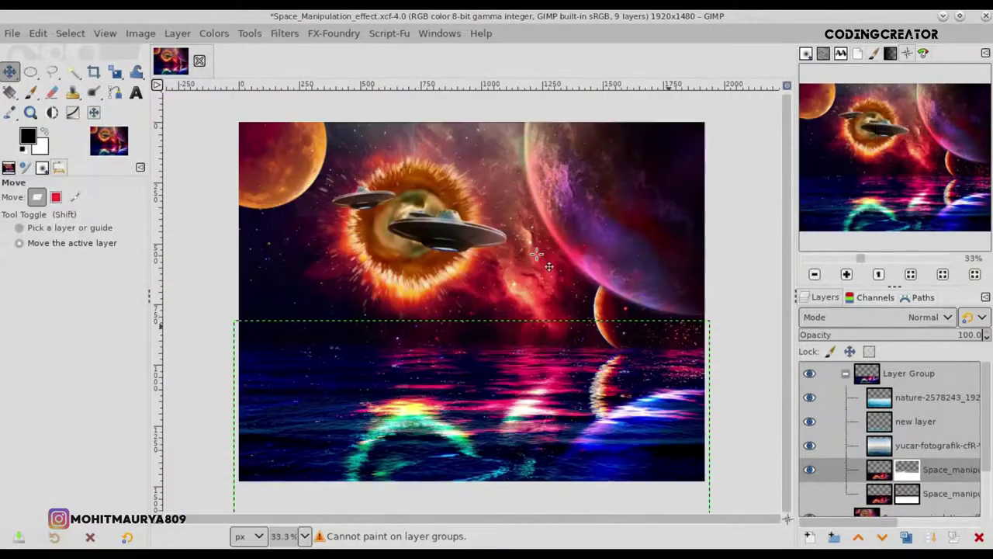
left_click(856, 376)
left_click(846, 376)
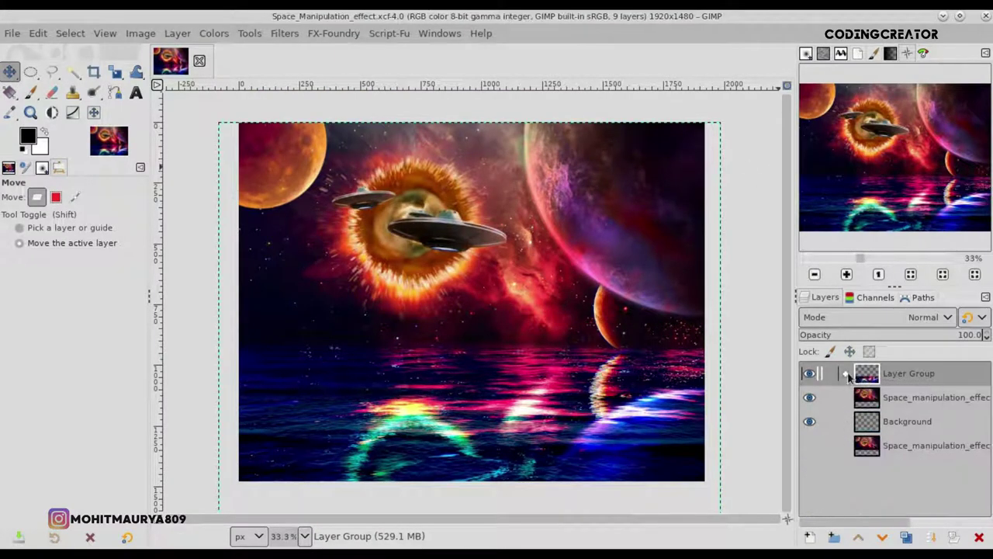
left_click(848, 377)
left_click(879, 471)
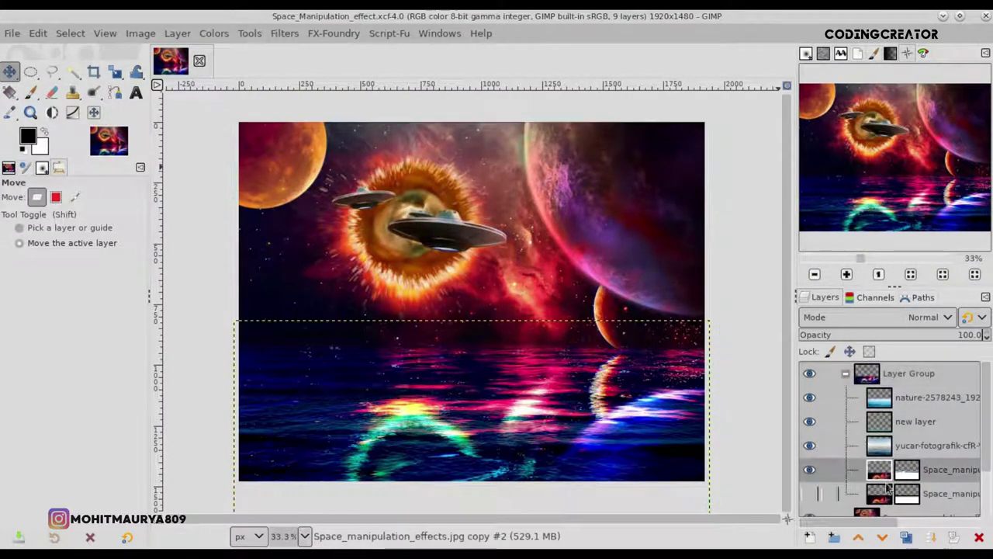
- Duplicate the masked space layer and apply the layer mask to the copy
left_click(904, 538)
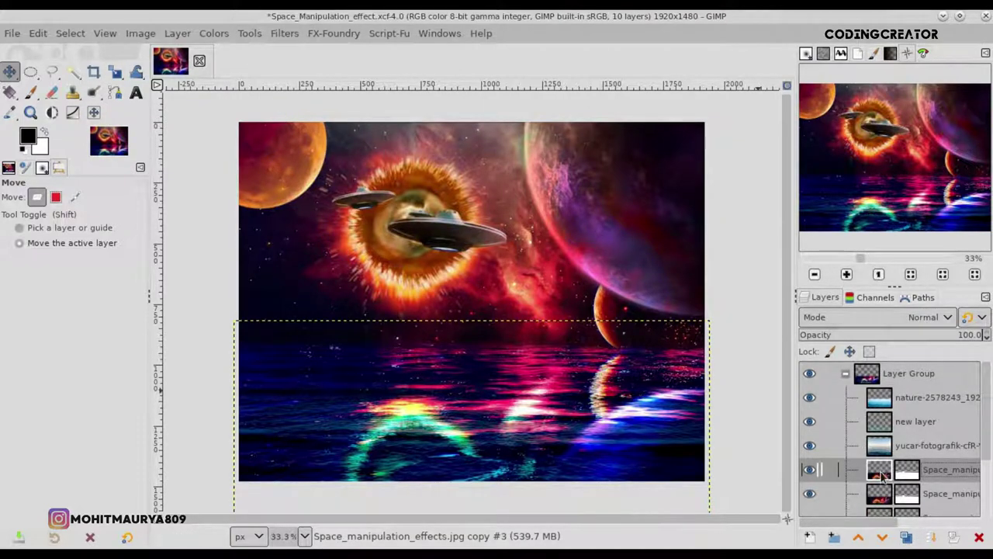
right_click(882, 478)
left_click(779, 329)
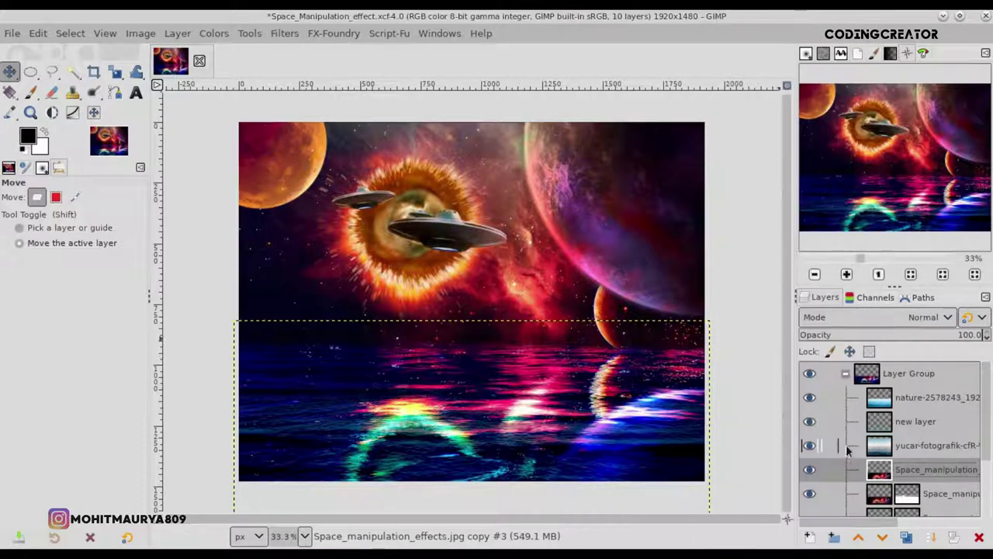
- Apply a Linear Motion Blur of length about 20 to the reflection layer
left_click(284, 32)
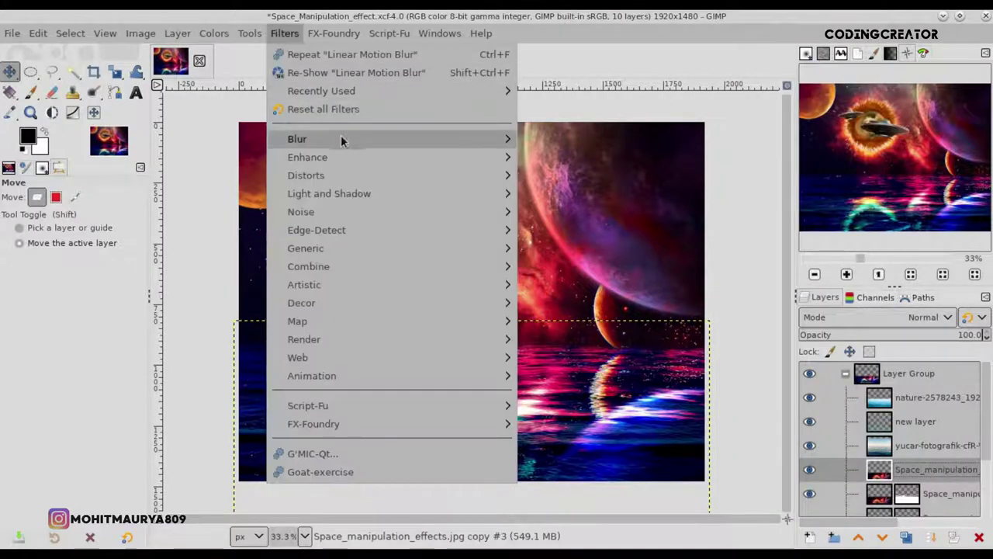
left_click(584, 304)
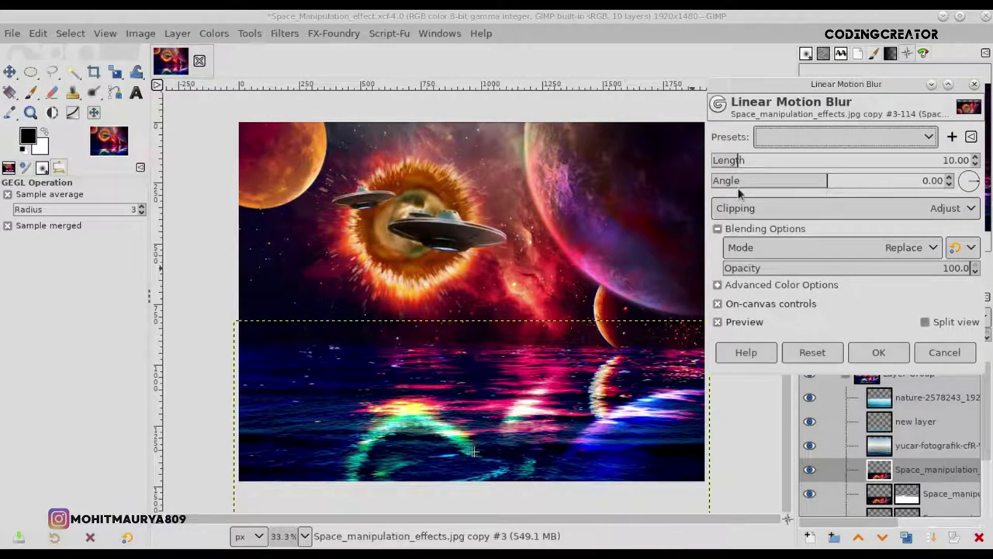
left_click_drag(736, 165, 753, 165)
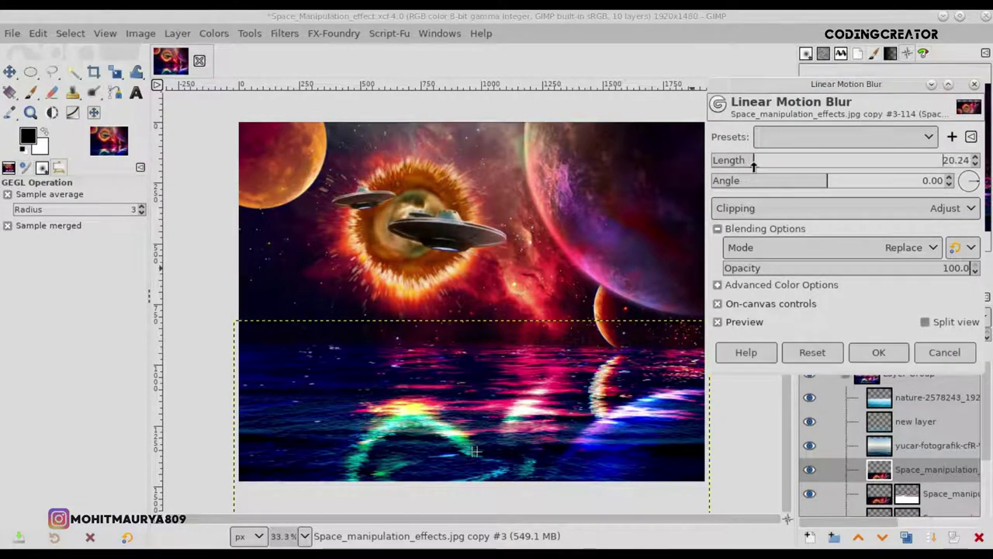
left_click(873, 353)
- Add a white mask and fade the reflection's bottom and left edges with gradients
left_click(954, 537)
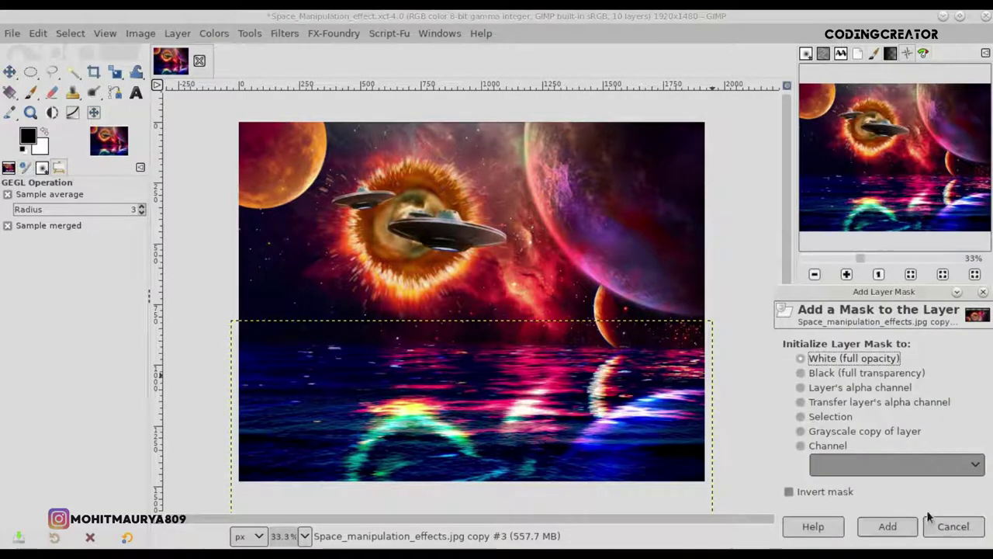
left_click(888, 527)
left_click(9, 92)
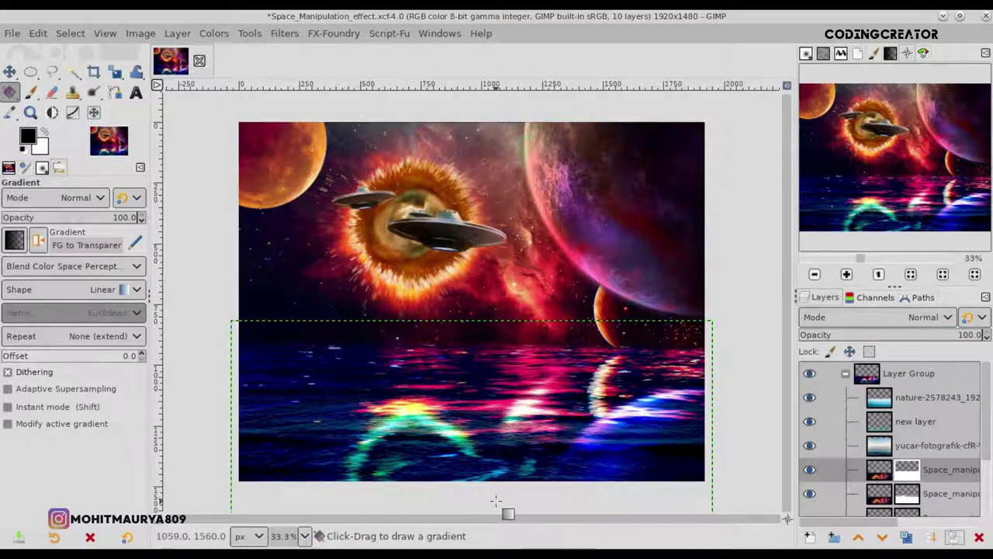
left_click_drag(504, 503, 505, 458)
key("Return")
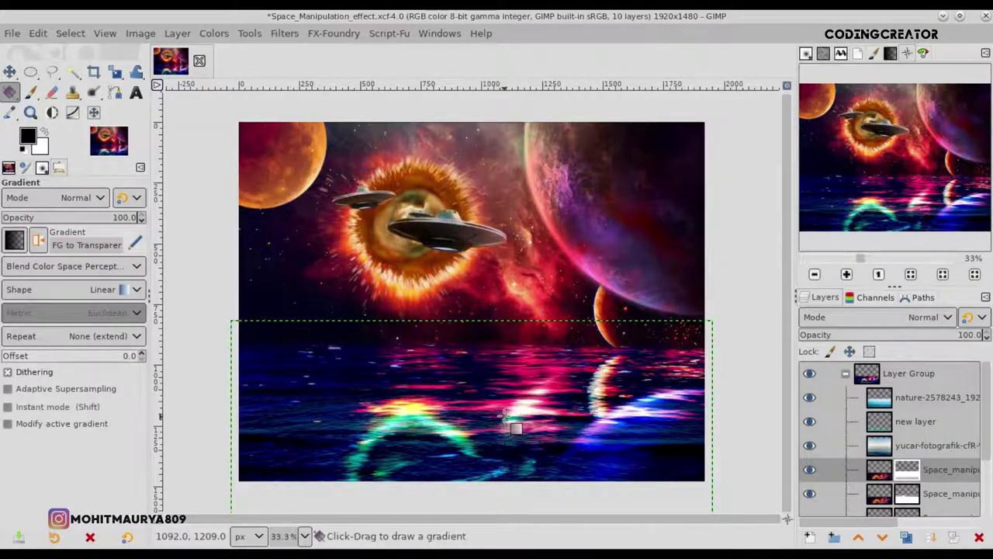
mouse_move(200, 402)
left_mouse_down()
mouse_move(468, 418)
mouse_move(411, 403)
mouse_move(380, 355)
mouse_move(338, 438)
mouse_move(321, 428)
left_mouse_up()
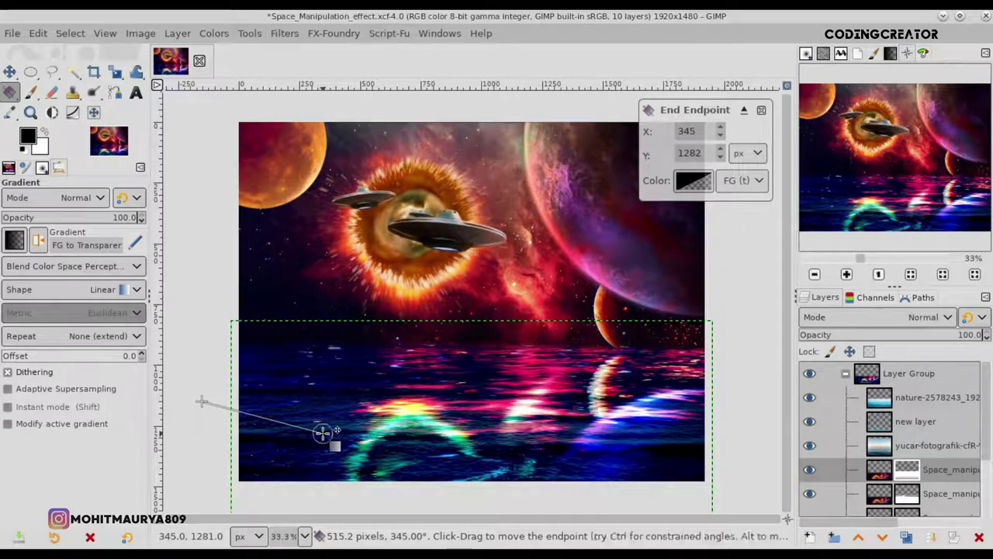
key("Return")
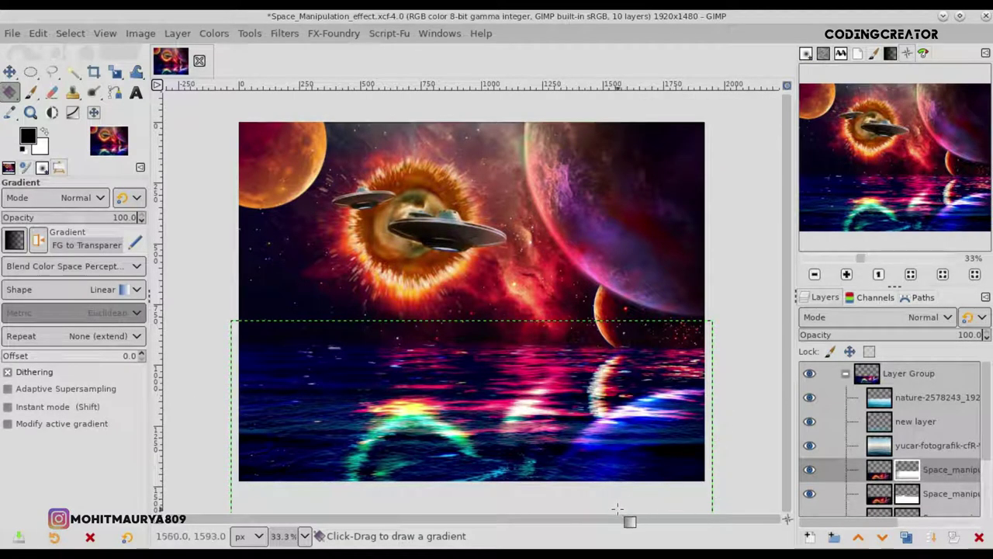
- Compare the reflection on and off, then set its layer opacity to about 77.5
left_click(809, 469)
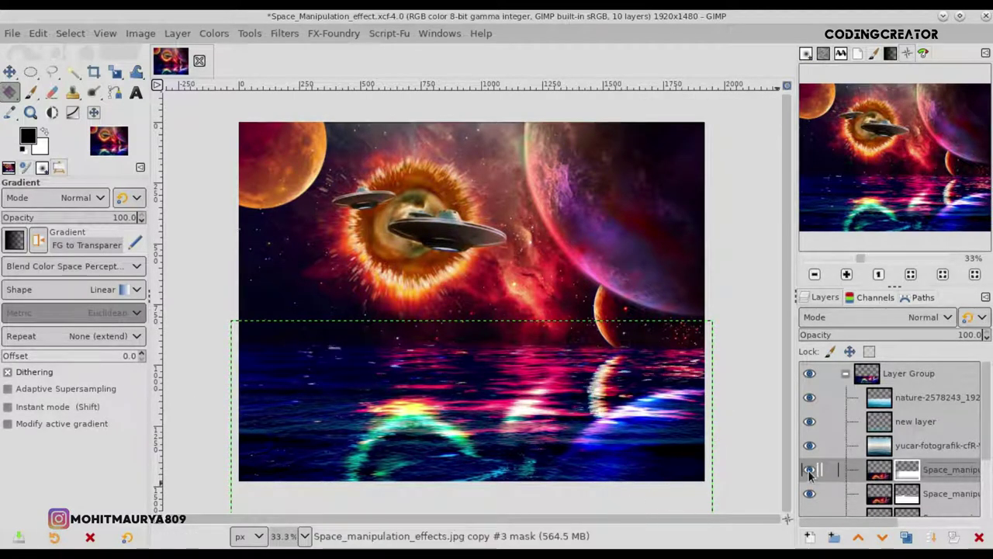
left_click(809, 472)
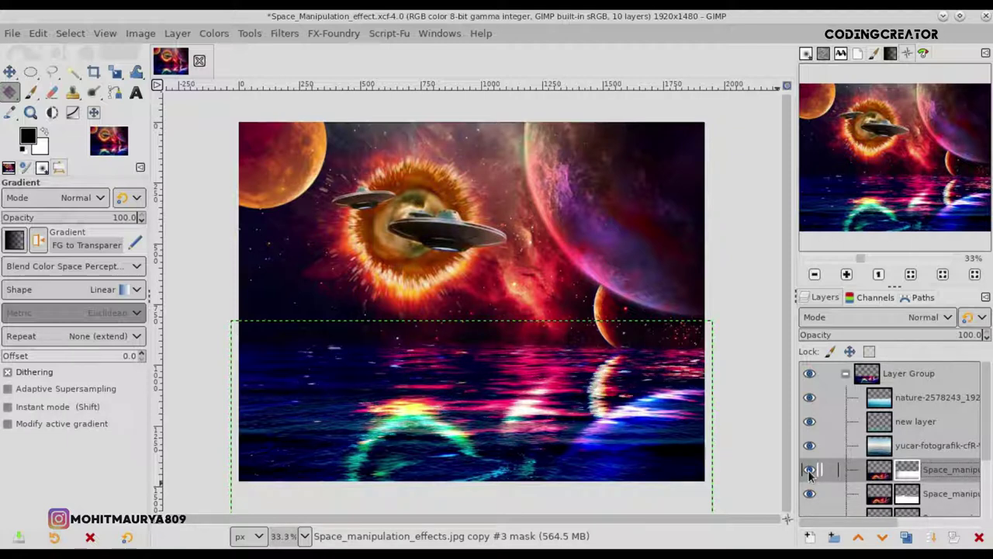
left_click(880, 470)
left_click(916, 335)
left_click(941, 334)
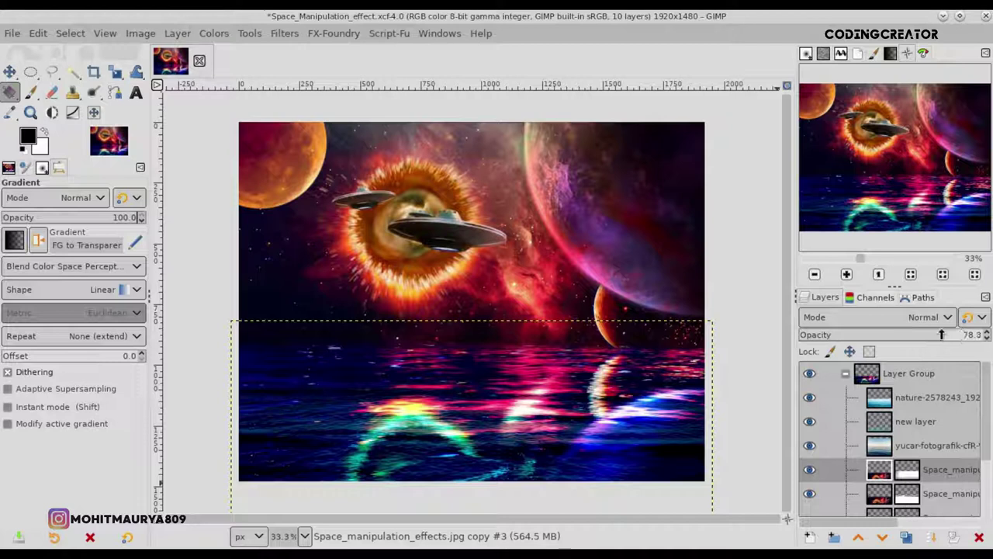
left_click(9, 71)
- Open pexels-tobi-518558.jpg as a new image, converting it to the built-in sRGB profile
left_click(869, 398)
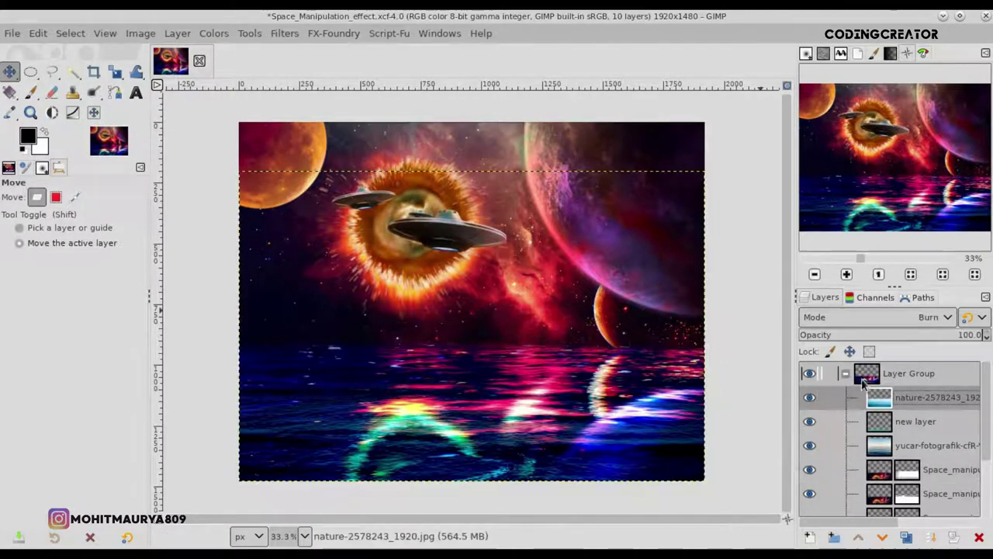
left_click(857, 376)
left_click(14, 33)
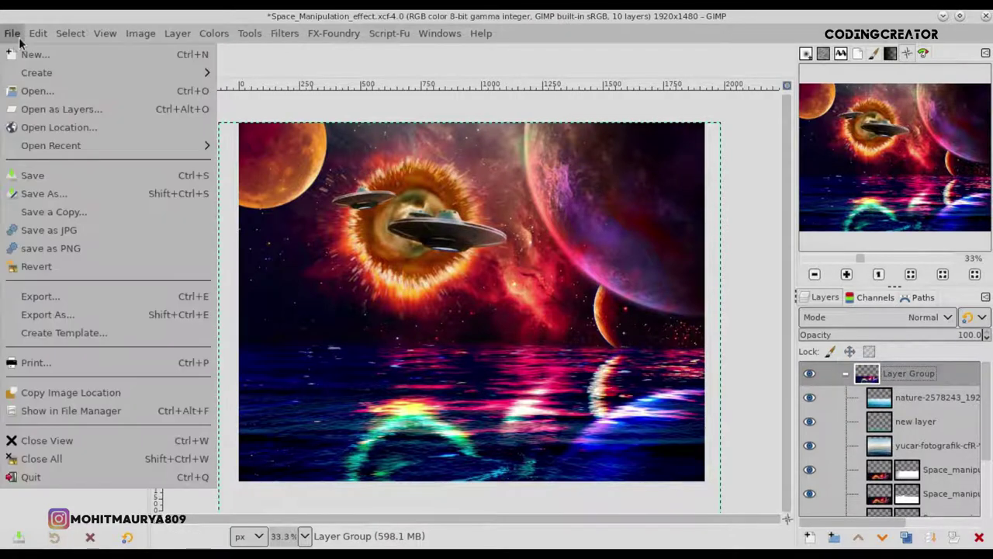
left_click(197, 93)
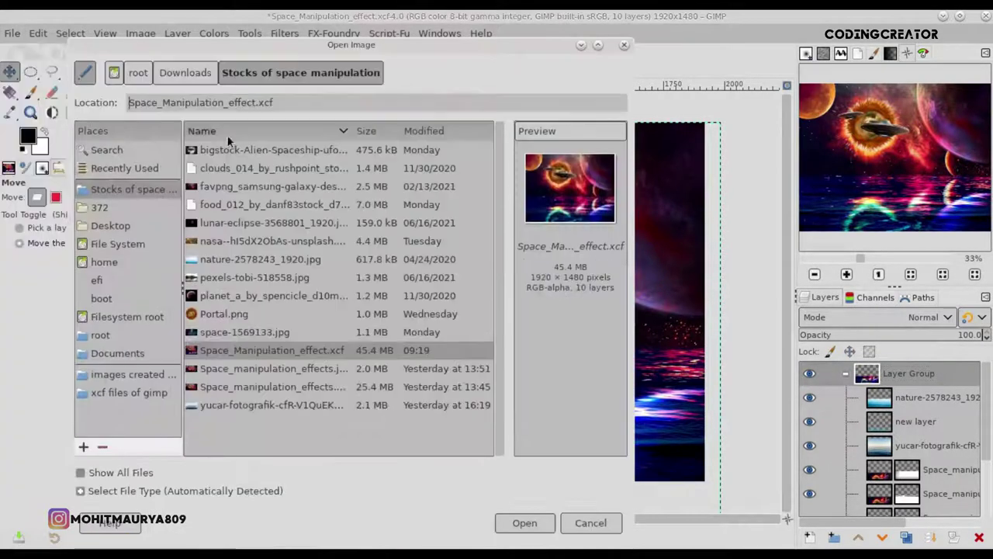
left_click(293, 273)
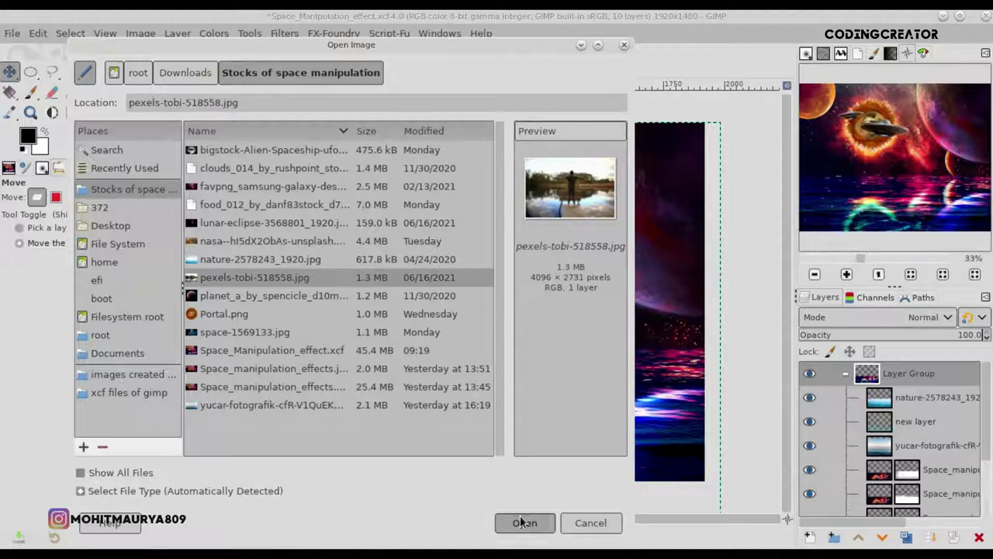
left_click(521, 522)
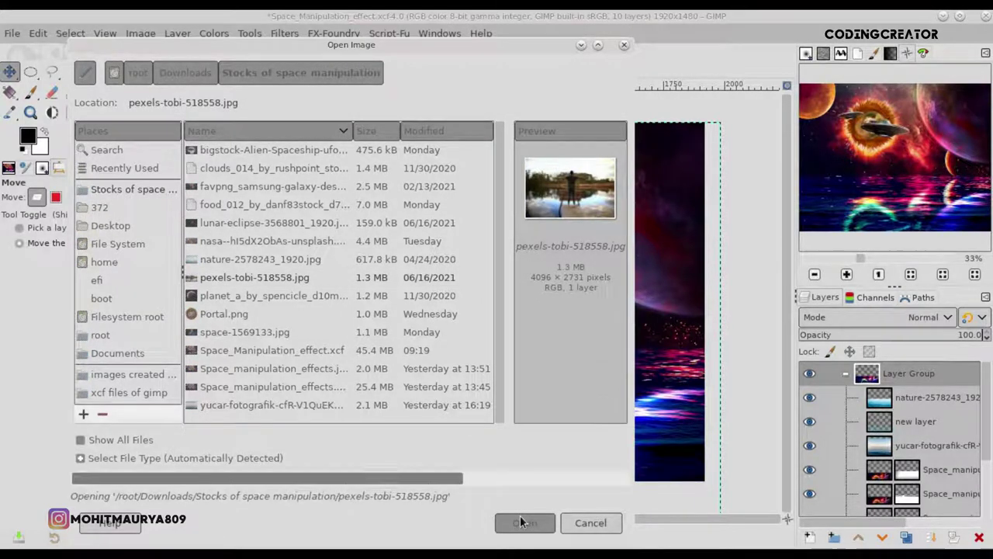
left_click(575, 381)
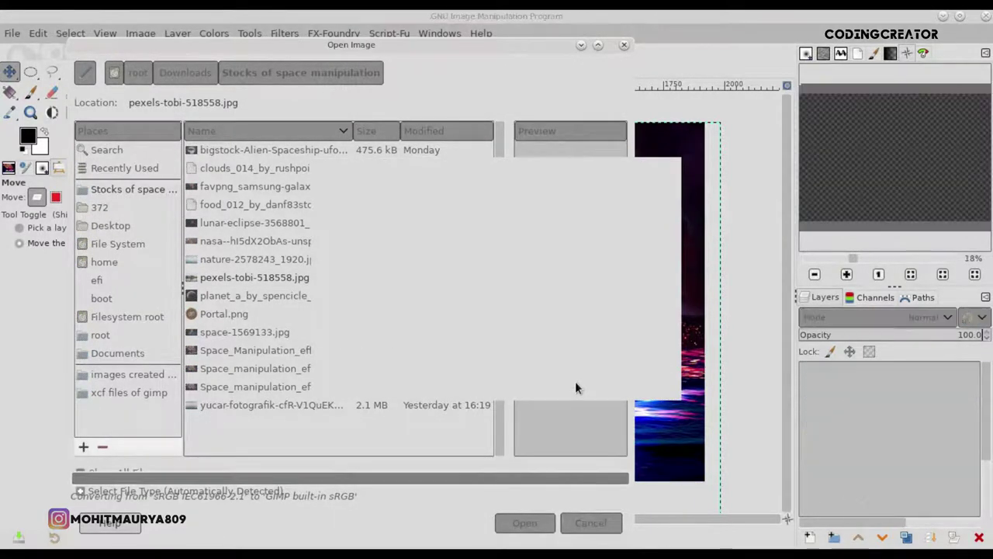
- Add an alpha channel to the pier photo layer and duplicate it
key("plus")
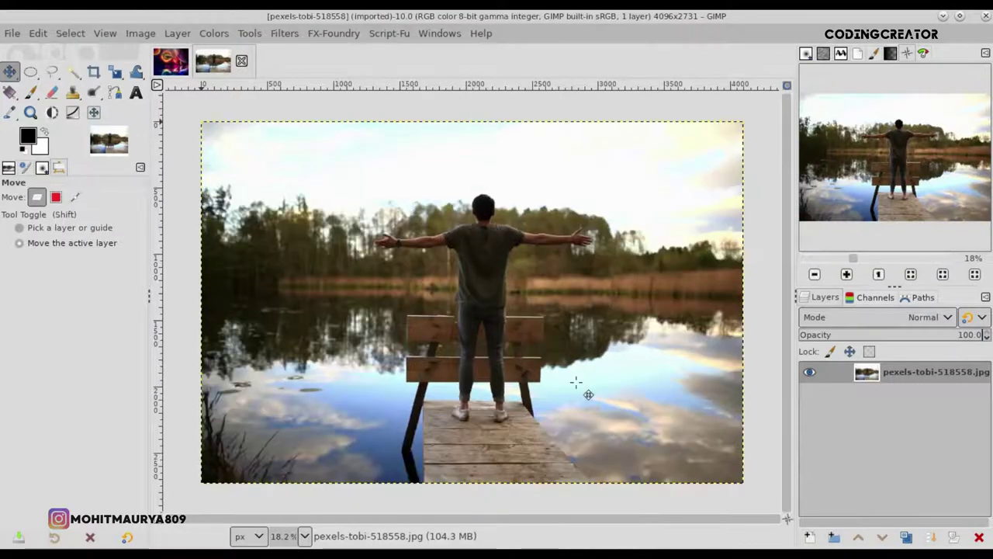
right_click(863, 373)
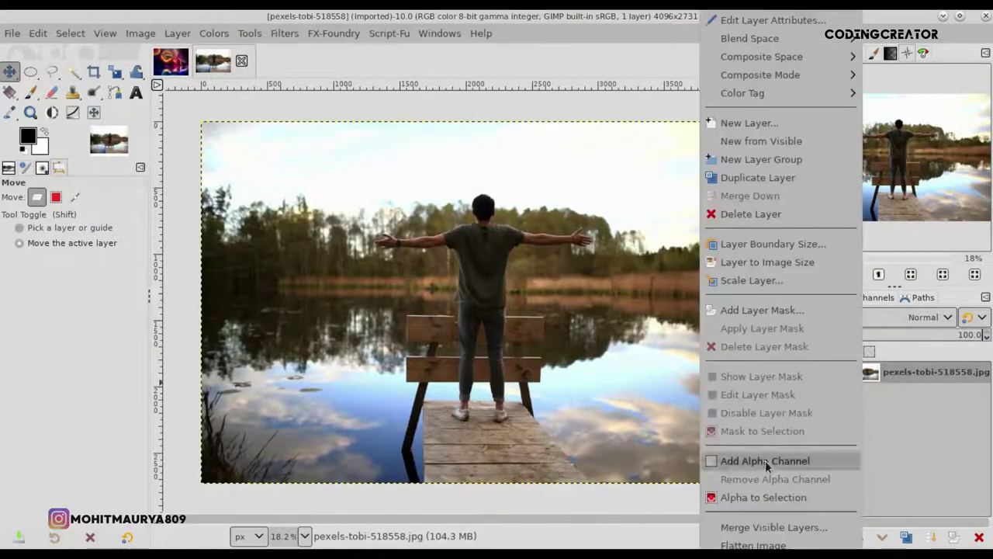
left_click(765, 460)
left_click(906, 537)
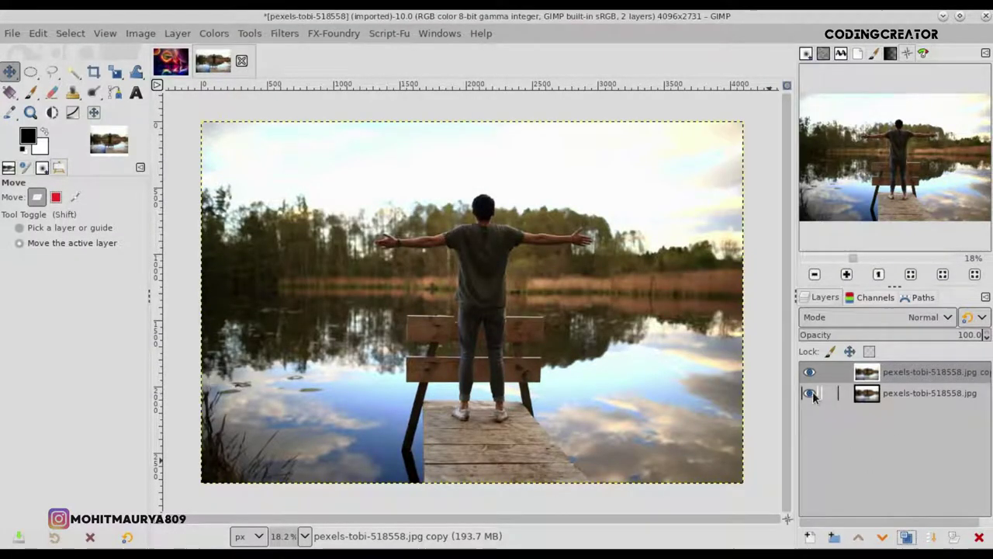
- Trace a Free Select outline around the pier post and plank edges
left_click(51, 71)
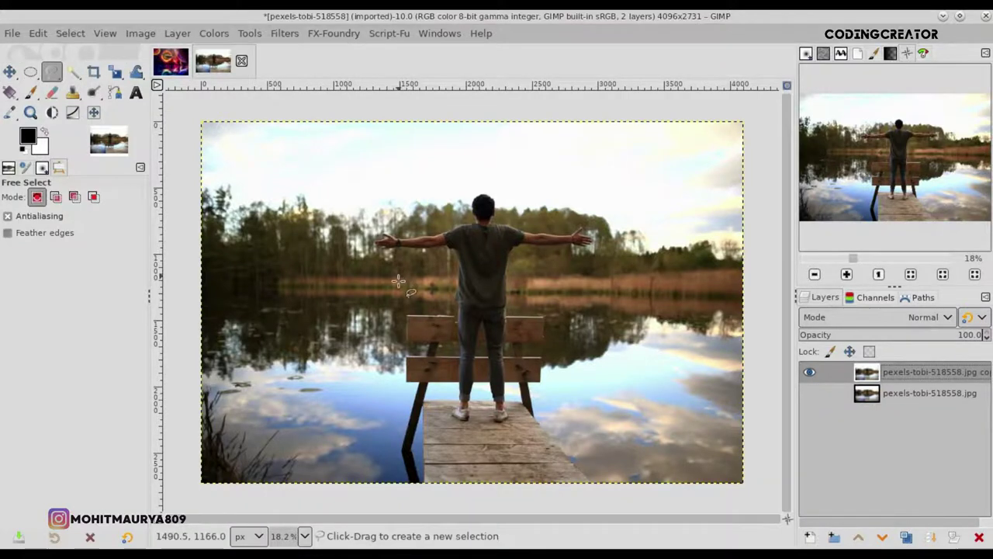
scroll(424, 492, "up", 2, "ctrl")
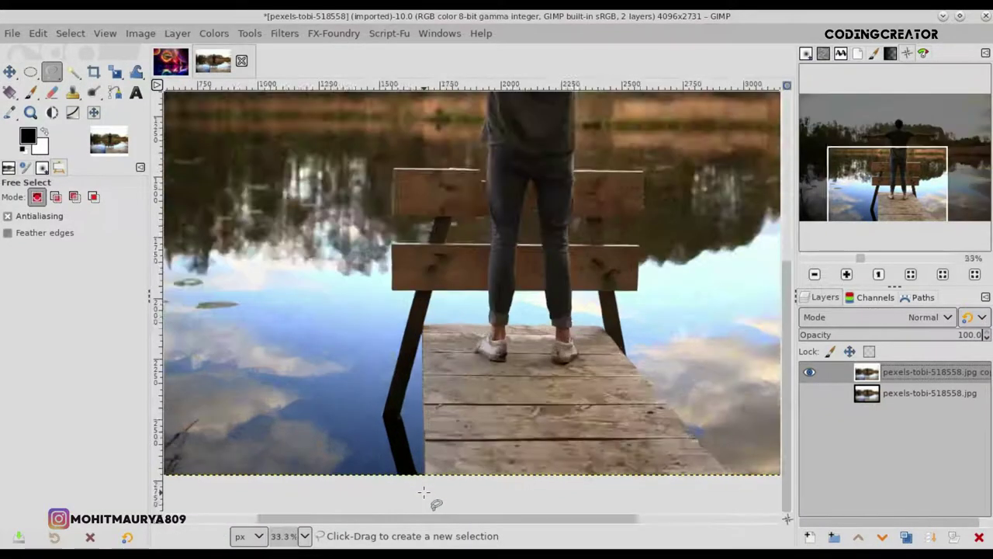
scroll(424, 491, "up", 3, "ctrl")
scroll(424, 491, "up", 2, "ctrl")
left_click(423, 408)
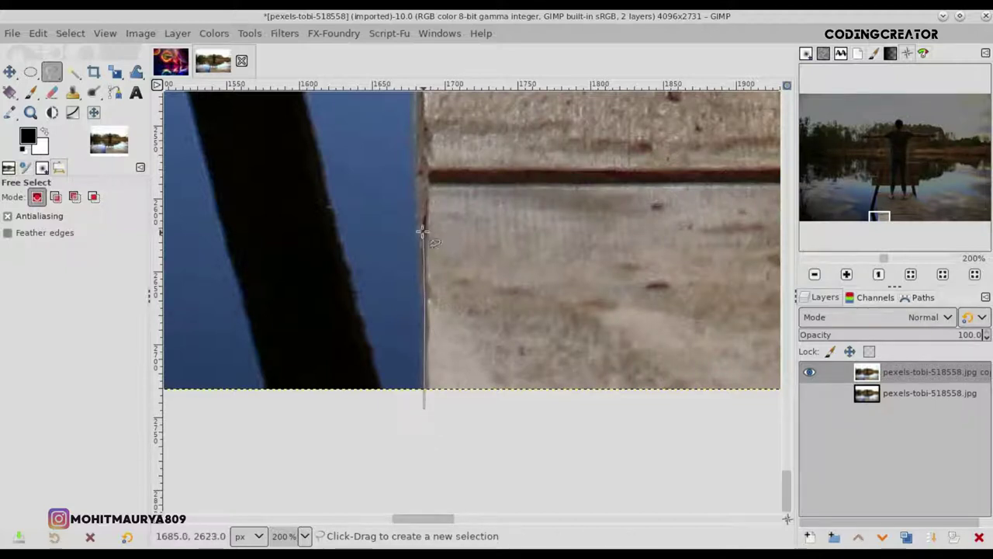
scroll(419, 224, "up", 3)
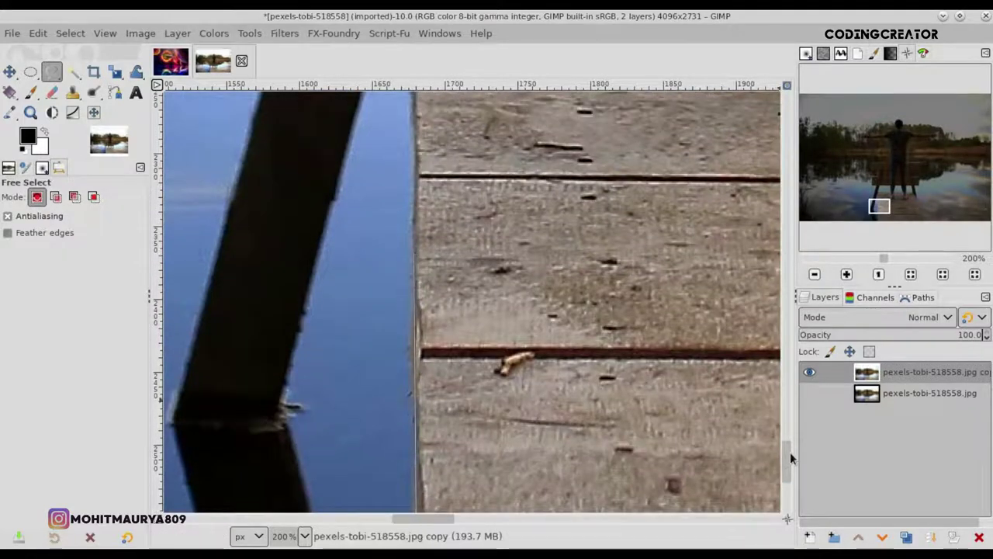
scroll(409, 170, "up", 2)
scroll(355, 350, "down", 2, "ctrl")
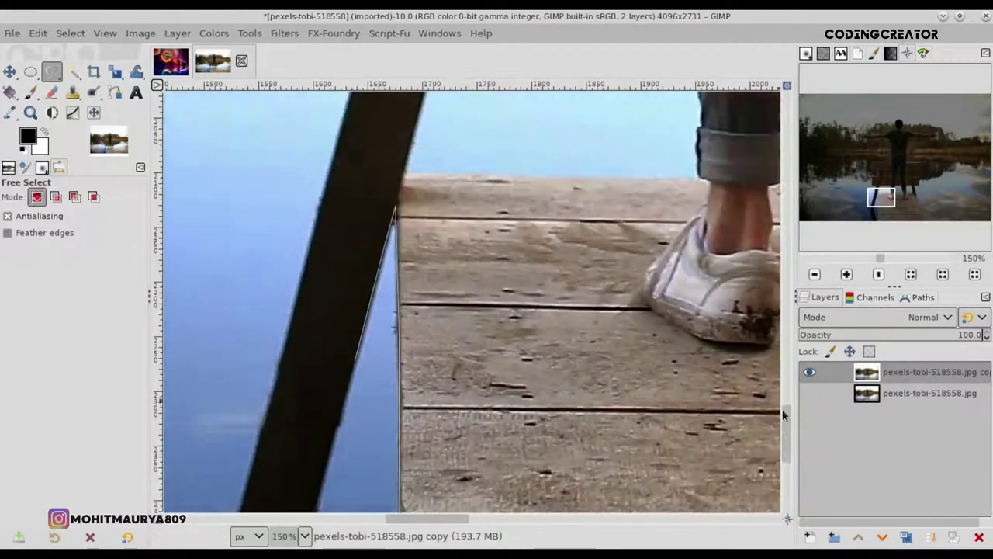
scroll(295, 355, "up", 2, "ctrl")
left_click(295, 355)
scroll(284, 368, "up", 2, "ctrl")
scroll(300, 357, "left", 3)
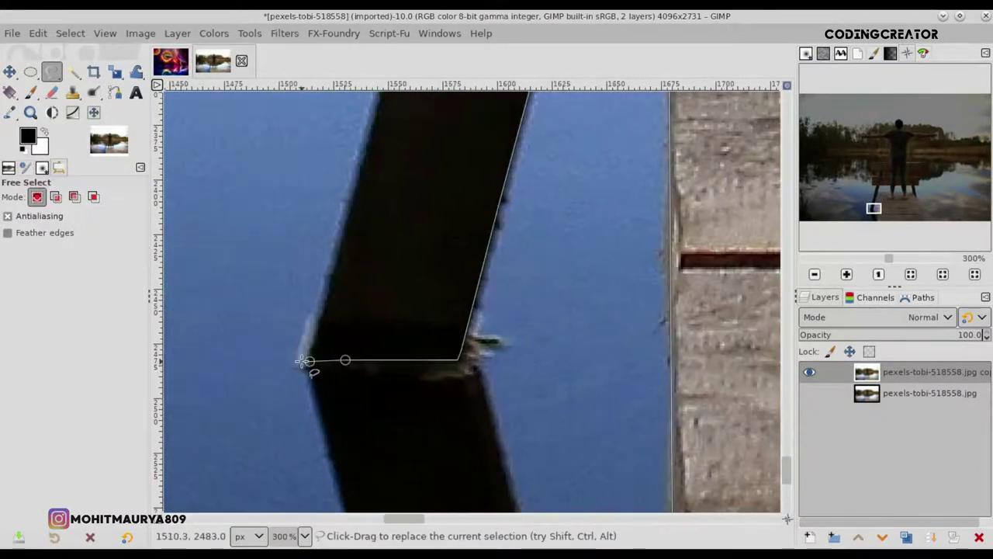
scroll(543, 388, "up", 3)
scroll(788, 465, "up", 3)
scroll(665, 266, "up", 3)
left_click(595, 155)
left_click(395, 155)
scroll(787, 399, "up", 3)
scroll(404, 365, "up", 3)
left_click(396, 393)
left_click(390, 210)
left_click(724, 210)
scroll(787, 365, "up", 3)
scroll(786, 365, "down", 5)
left_click(566, 328)
left_click(281, 321)
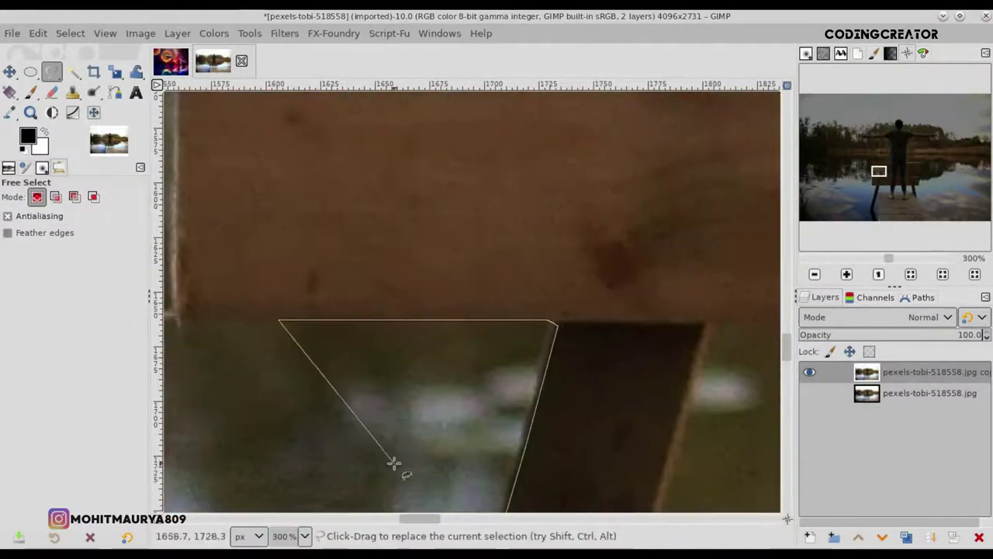
- Continue the outline up along the man's jeans, shirt and body edge
scroll(395, 461, "left", 5)
scroll(788, 321, "up", 3)
scroll(789, 321, "up", 1)
scroll(789, 321, "right", 5)
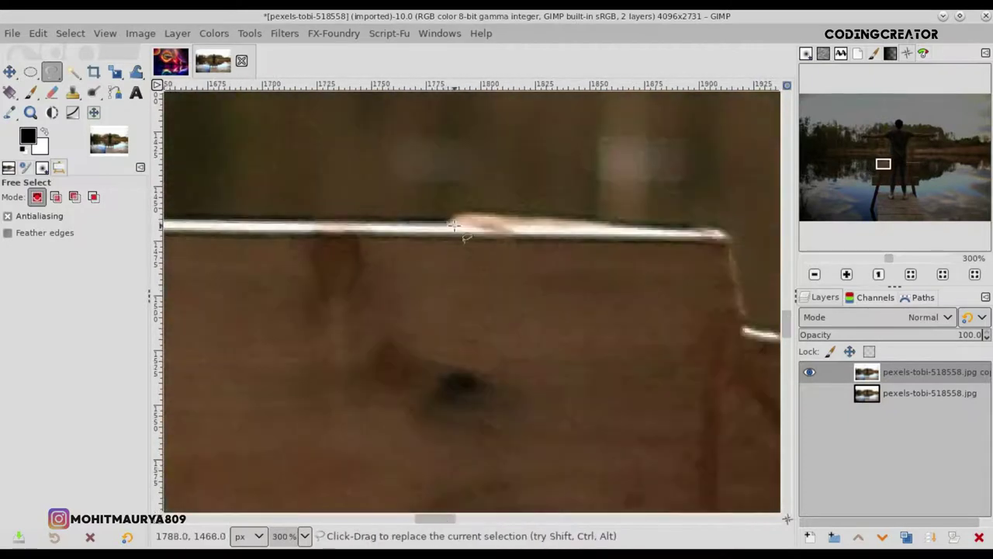
scroll(743, 331, "right", 2)
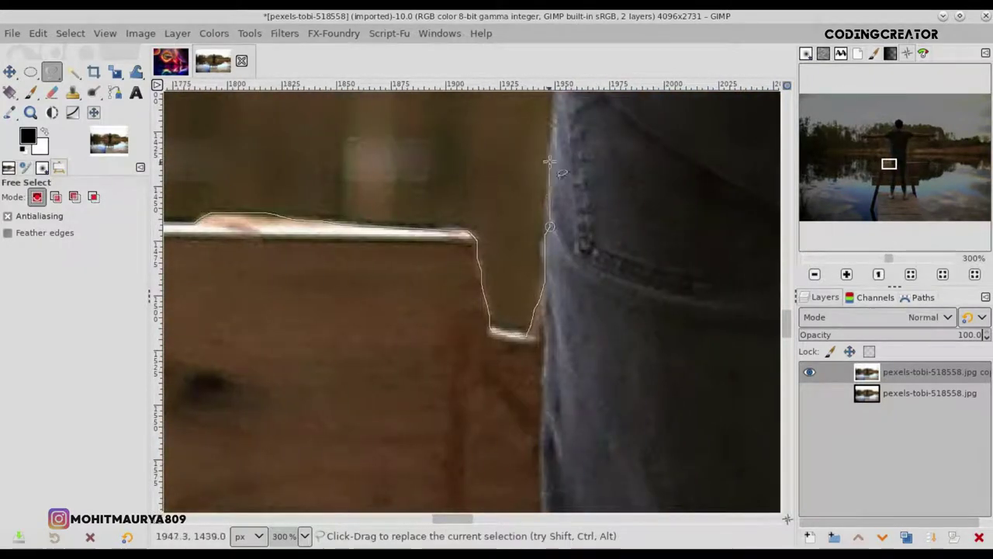
left_click(550, 155)
scroll(554, 346, "up", 2)
left_click(474, 223)
scroll(473, 224, "up", 3)
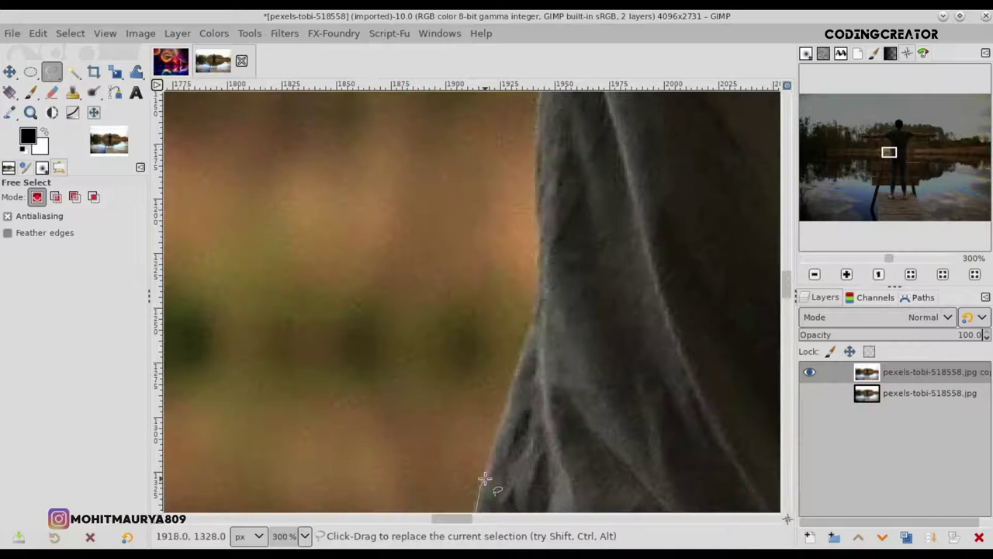
scroll(541, 288, "up", 2)
scroll(554, 288, "up", 2)
left_click(556, 306)
left_click(503, 126)
scroll(496, 233, "up", 2)
scroll(363, 284, "left", 5)
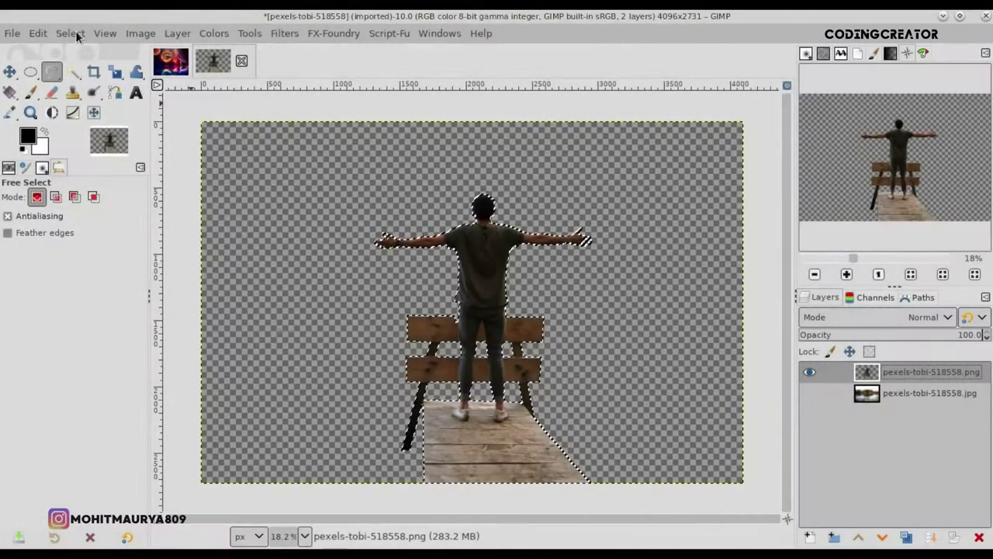
- Clear the selection and drag the cut-out into the space scene as the top layer
left_click(70, 34)
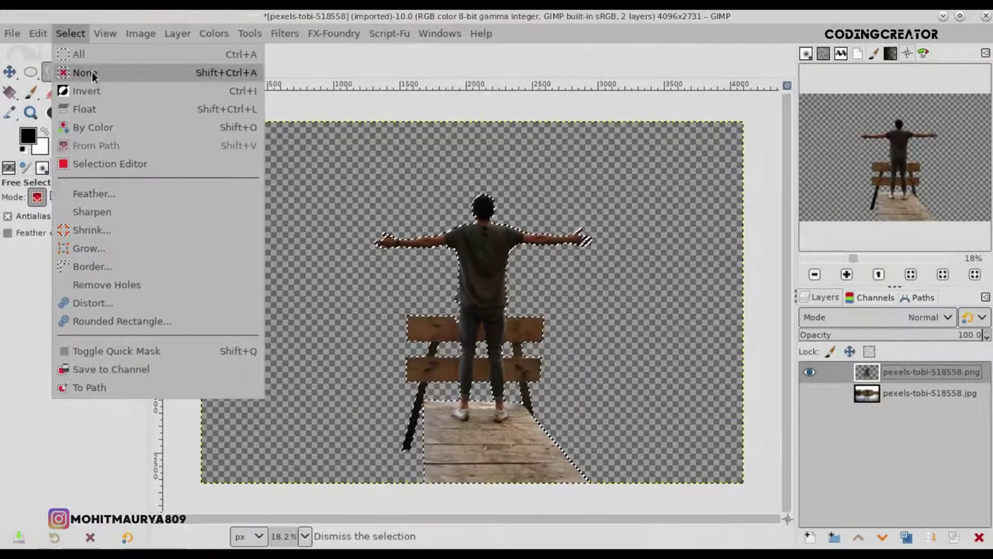
left_click(85, 72)
left_click(9, 72)
left_click_drag(879, 373, 416, 355)
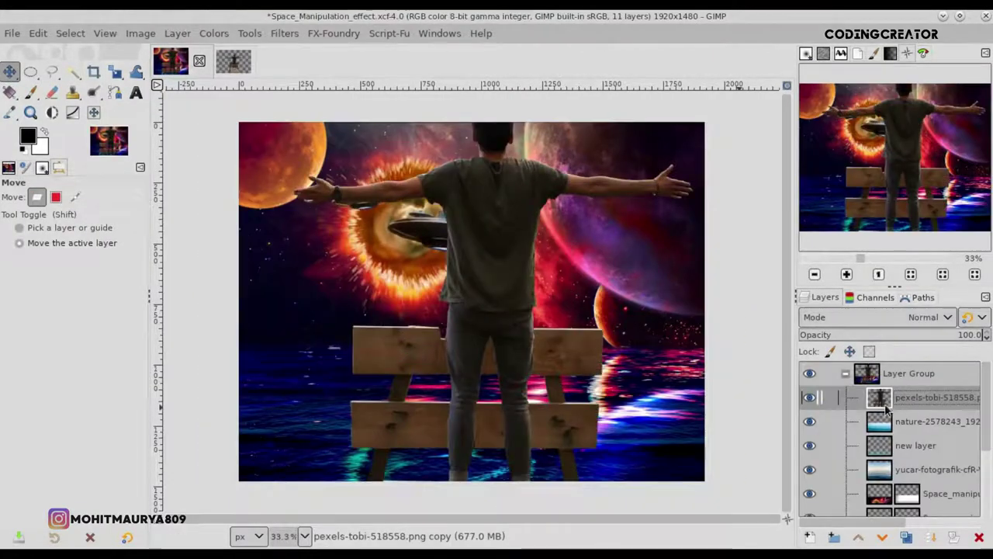
left_click_drag(885, 398, 860, 380)
left_click(846, 397)
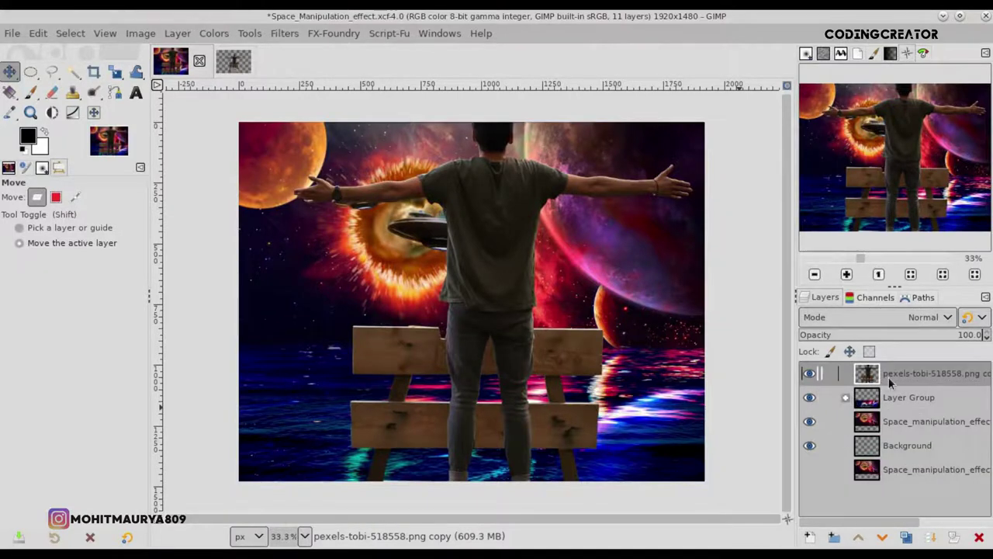
- Scale the man layer down to 1455×970
left_click(115, 72)
mouse_move(311, 211)
left_mouse_down()
mouse_move(738, 480)
mouse_move(431, 272)
mouse_move(517, 363)
mouse_move(506, 348)
mouse_move(470, 364)
left_mouse_up()
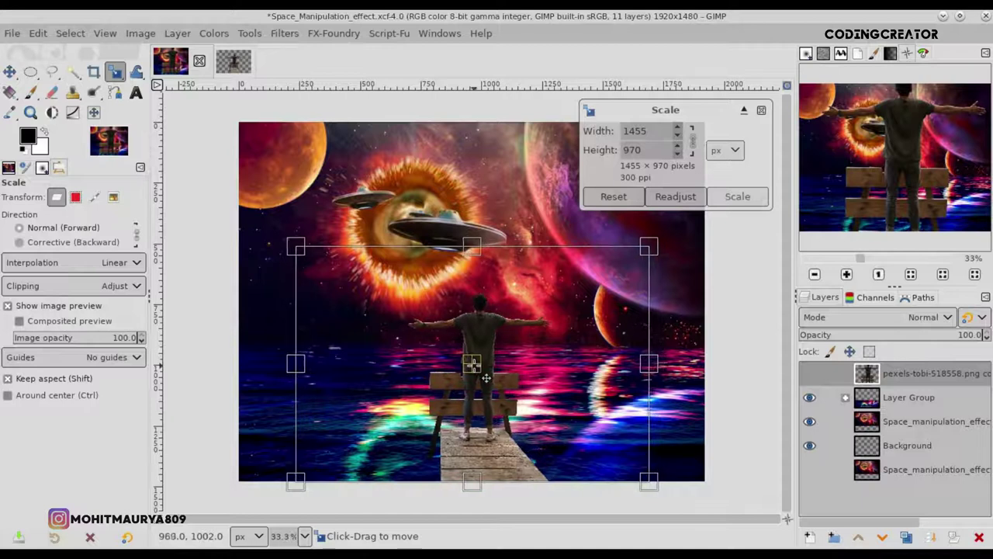
left_click(737, 197)
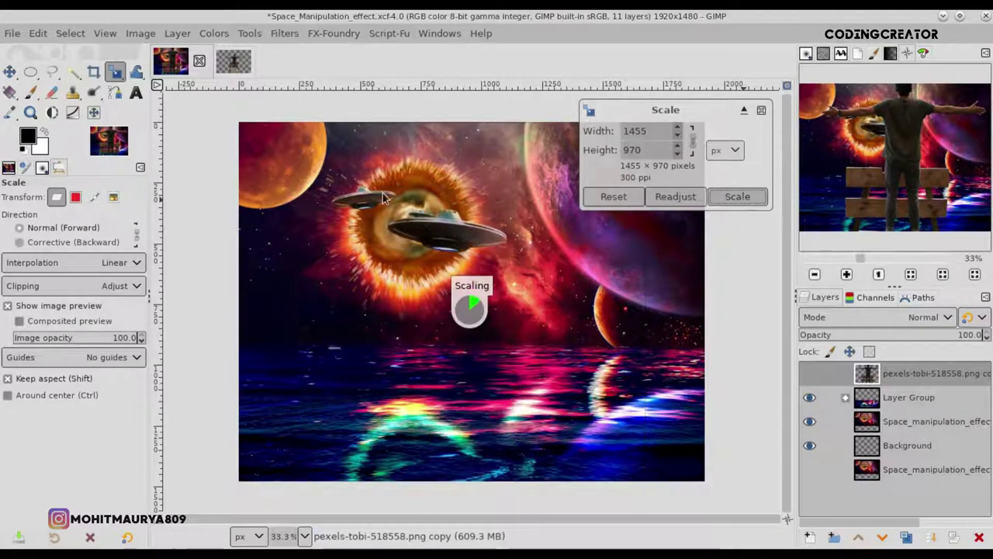
- Duplicate the cut-out, move the copy to the bottom, and rename the top layer 'man'
left_click(9, 72)
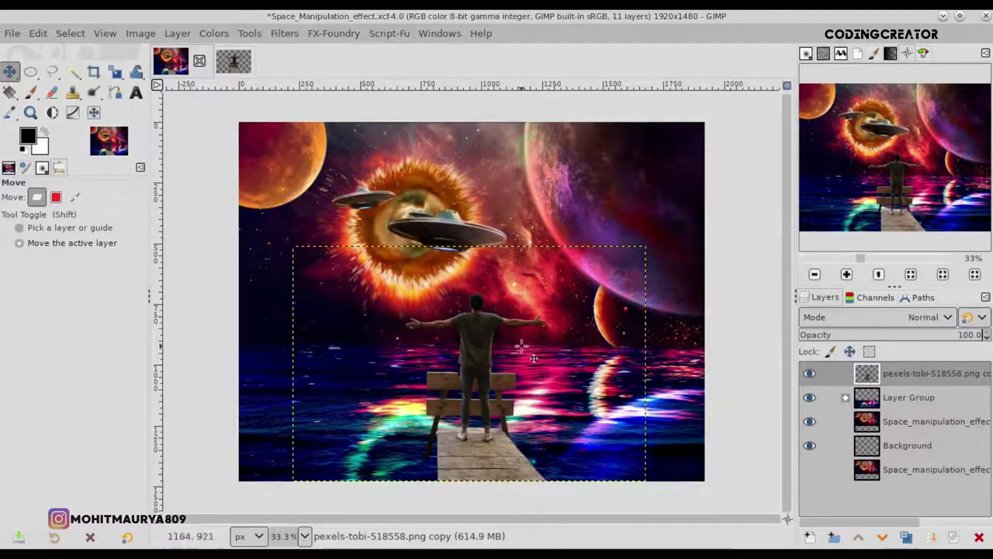
left_click(906, 537)
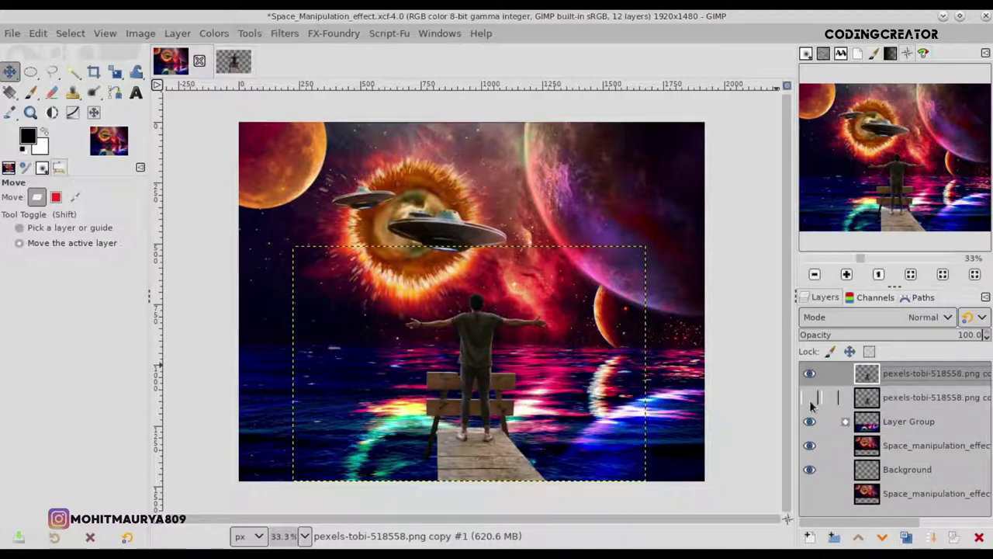
left_click_drag(916, 396, 908, 506)
double_click(941, 373)
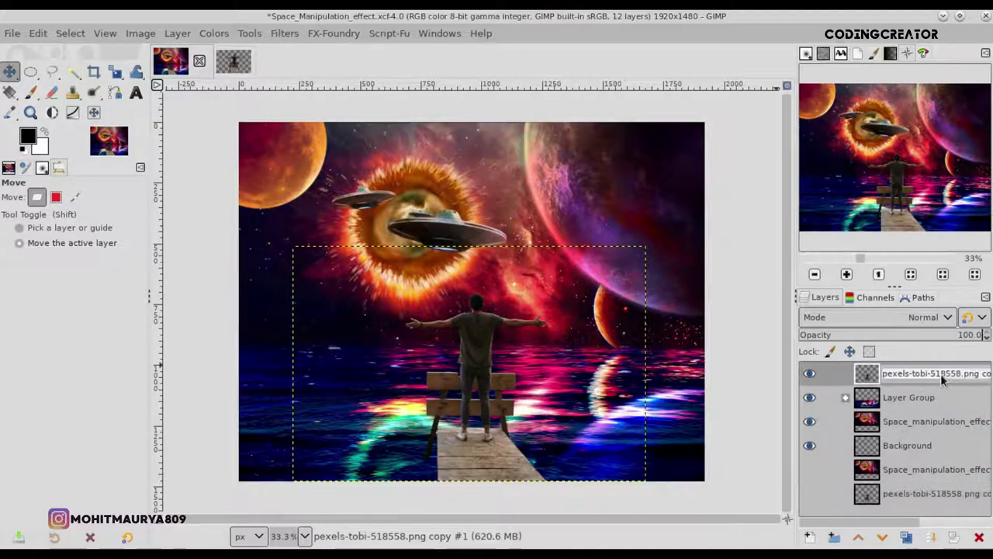
type("man")
key("Return")
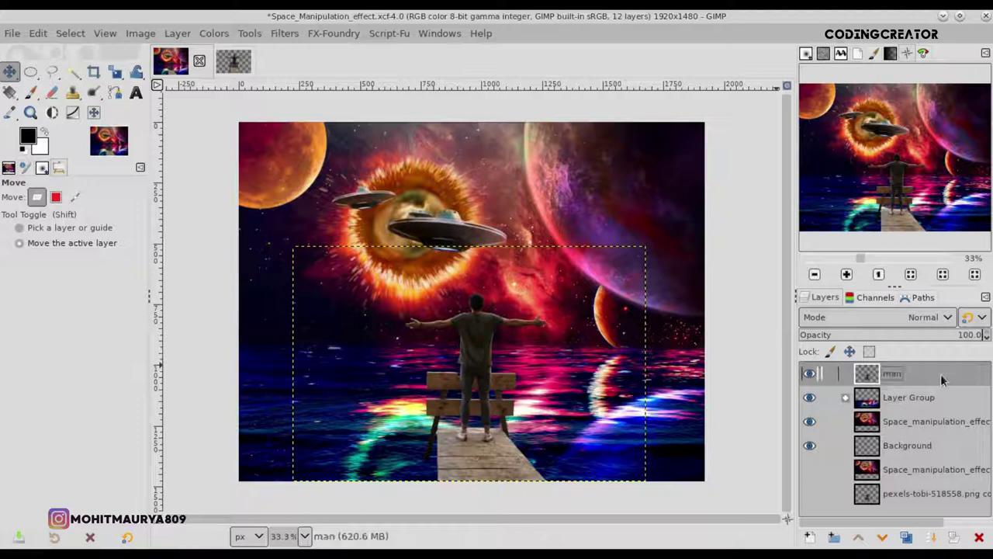
left_click_drag(448, 384, 450, 385)
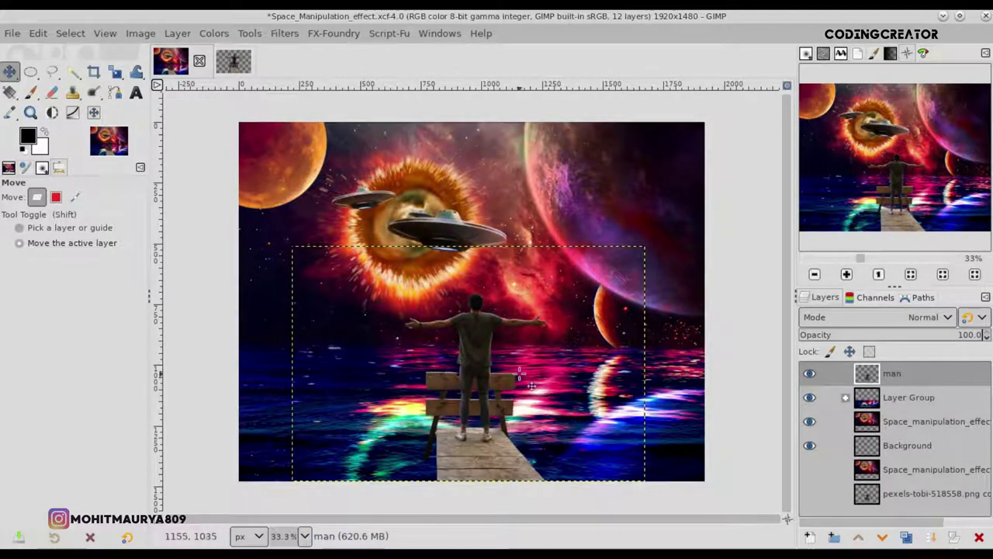
- Fill the Background layer with the black foreground colour
left_click(880, 453)
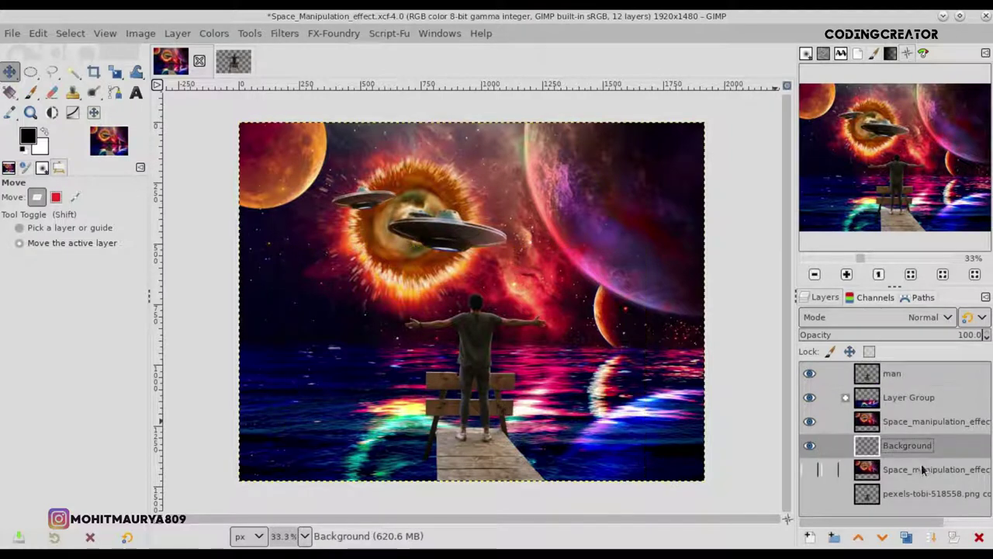
left_click(43, 34)
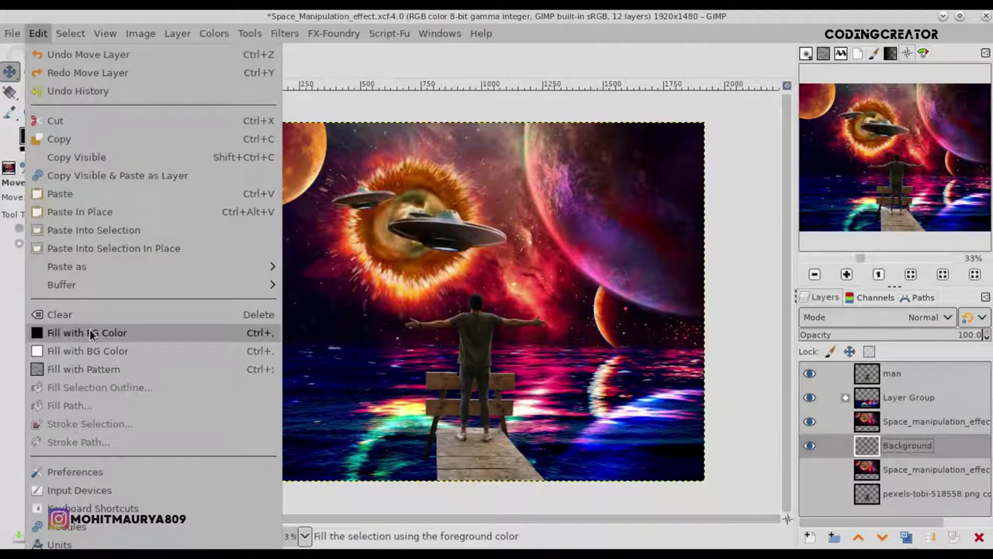
left_click(89, 332)
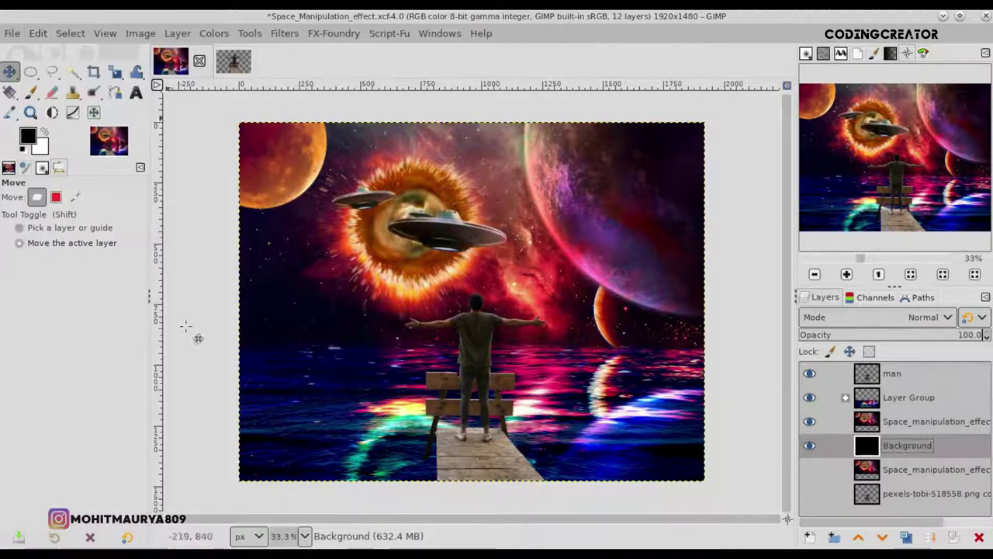
left_click(868, 378)
left_click(241, 70)
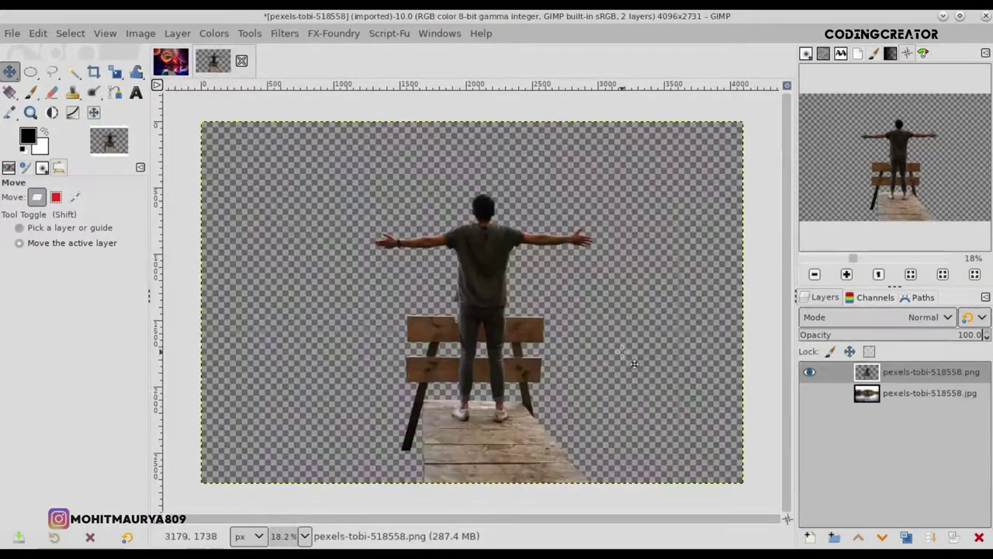
- Show the original lake photo under the cut-out and zoom in on the pier leg
left_click(810, 372)
left_click(808, 378)
left_click(809, 393)
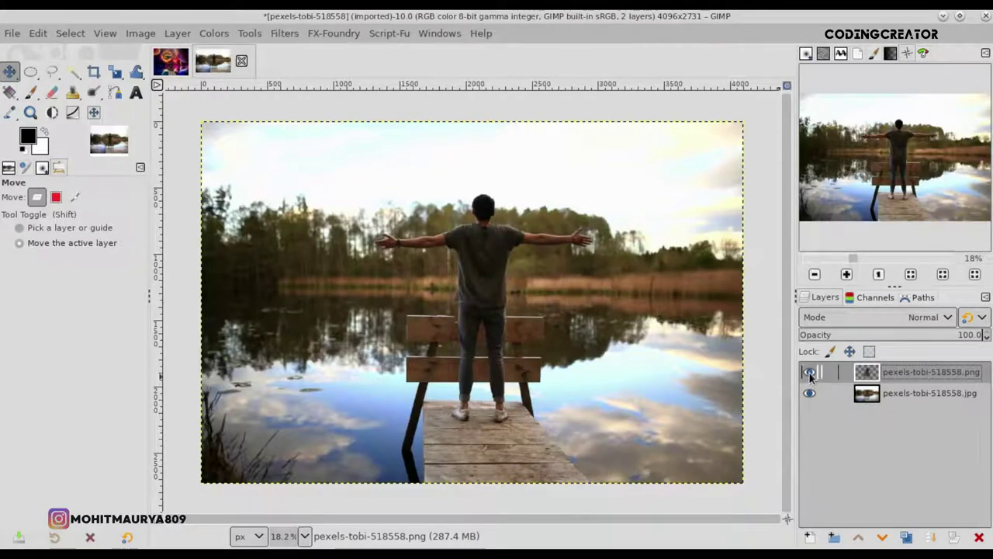
left_click(52, 71)
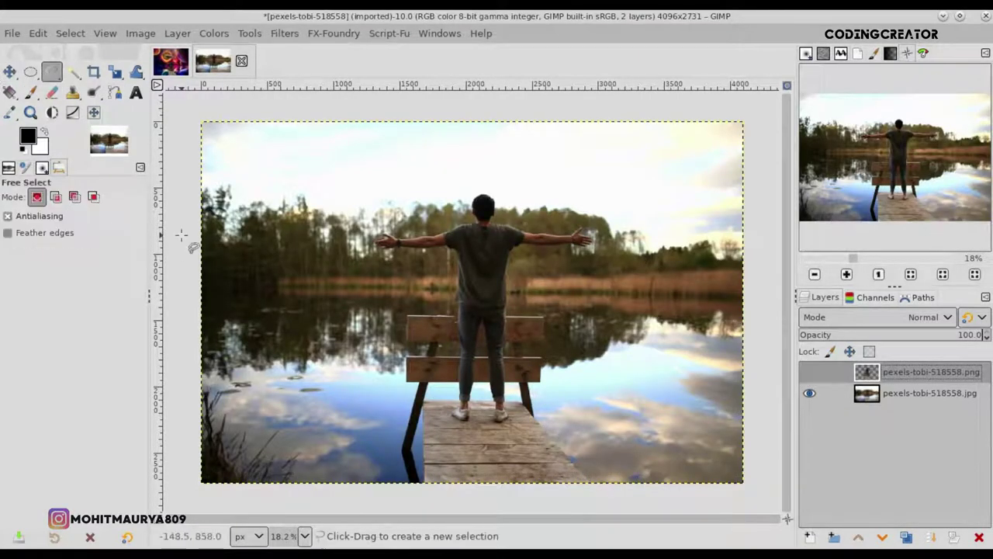
scroll(401, 450, "up", 3, "ctrl")
scroll(401, 450, "up", 3, "ctrl")
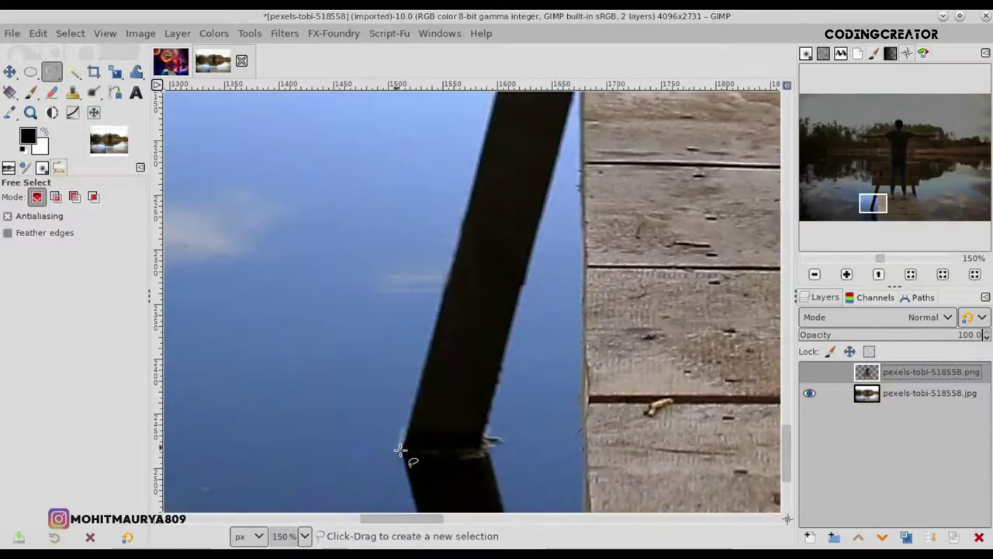
scroll(788, 434, "down", 1)
scroll(785, 446, "down", 3)
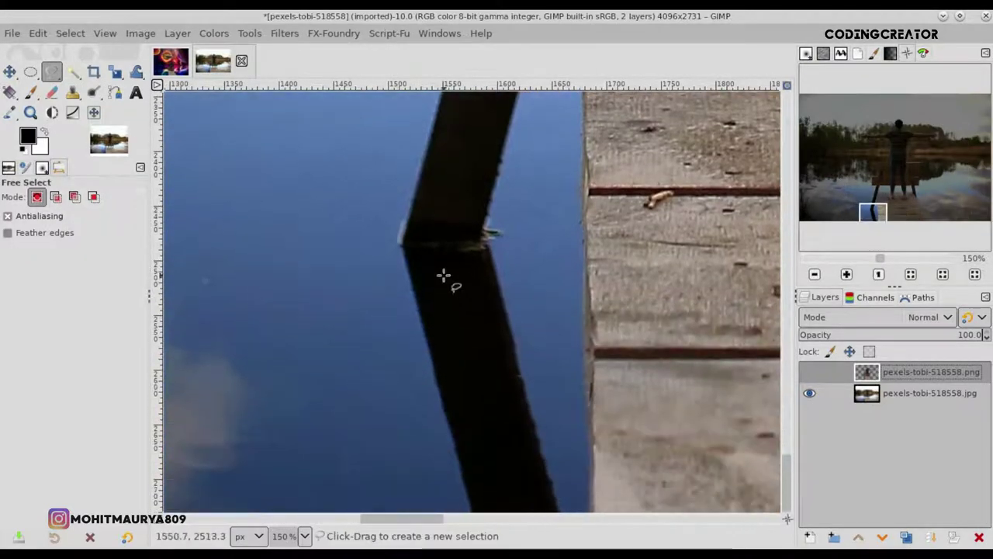
scroll(404, 240, "up", 1, "ctrl")
scroll(404, 241, "up", 1, "ctrl")
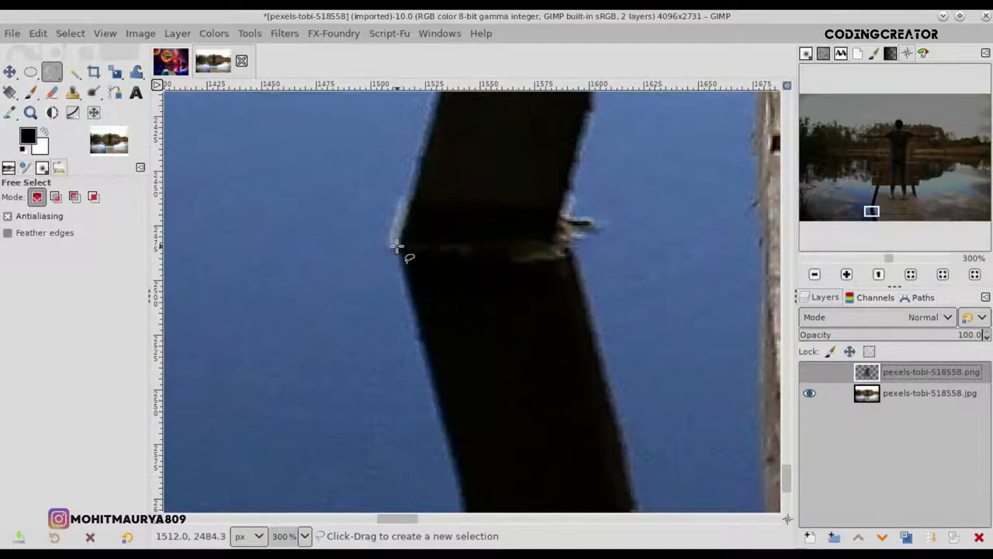
- Outline the pier leg's reflection from the waterline down to the image's bottom edge
left_click(397, 246)
left_click(414, 192)
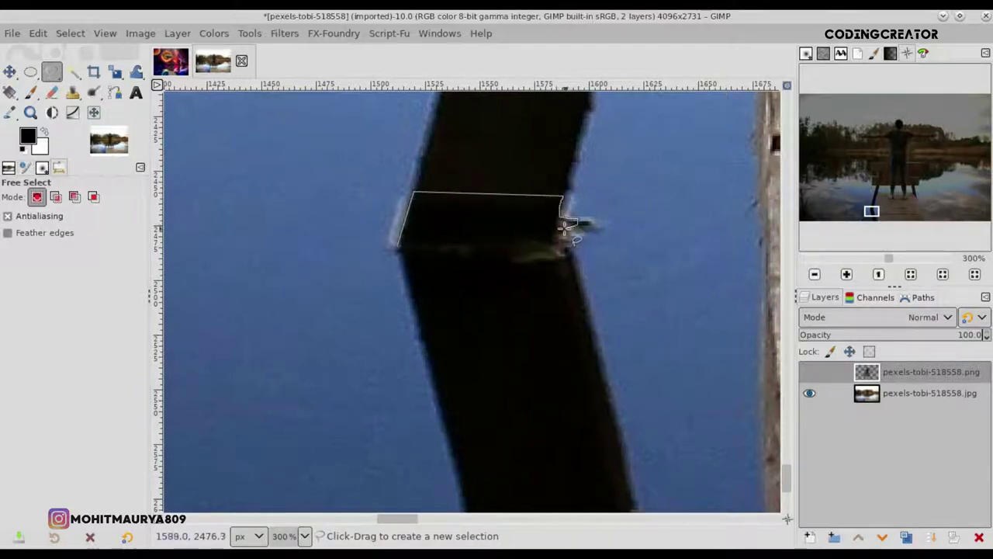
left_click_drag(561, 242, 617, 421)
scroll(613, 421, "down", 1)
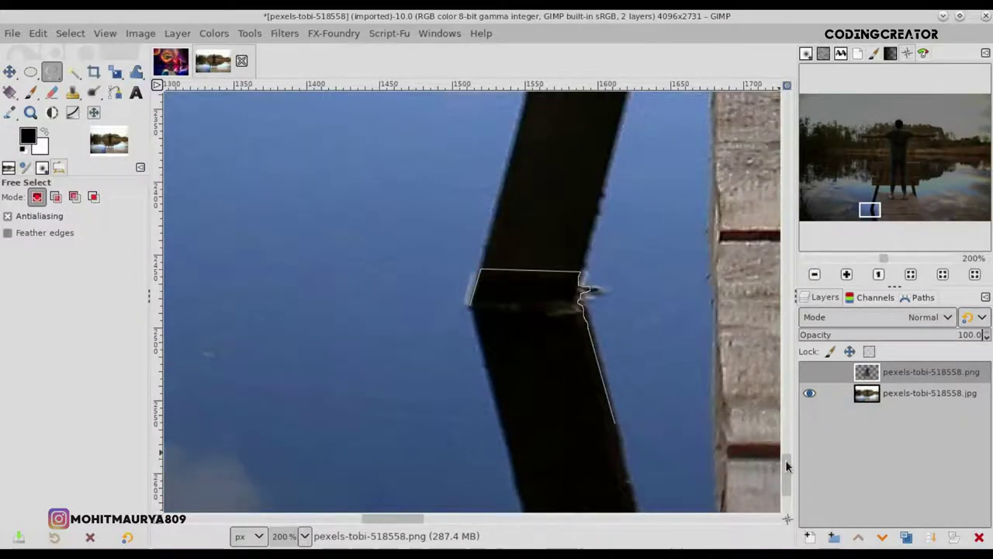
scroll(786, 466, "down", 3)
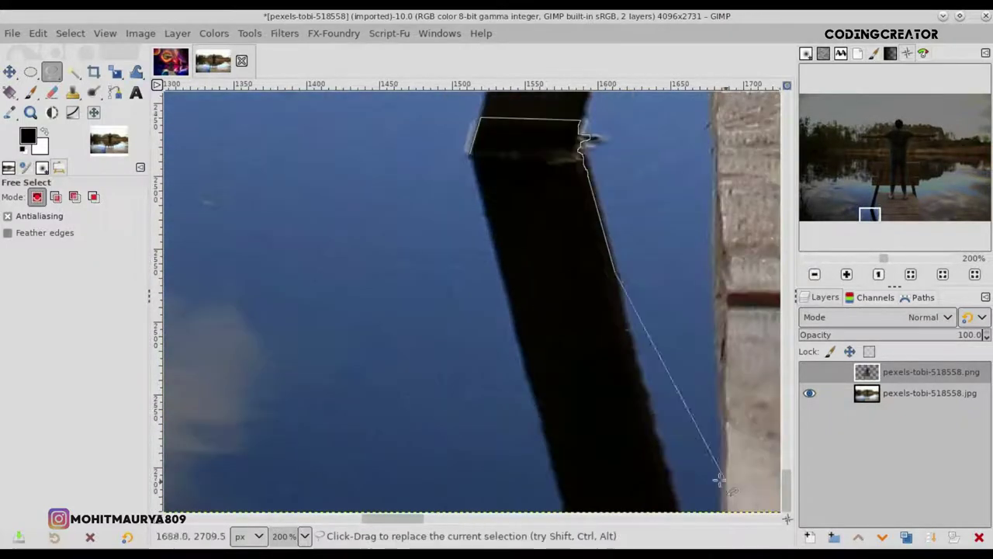
left_click(678, 511)
scroll(679, 512, "down", 1, "ctrl")
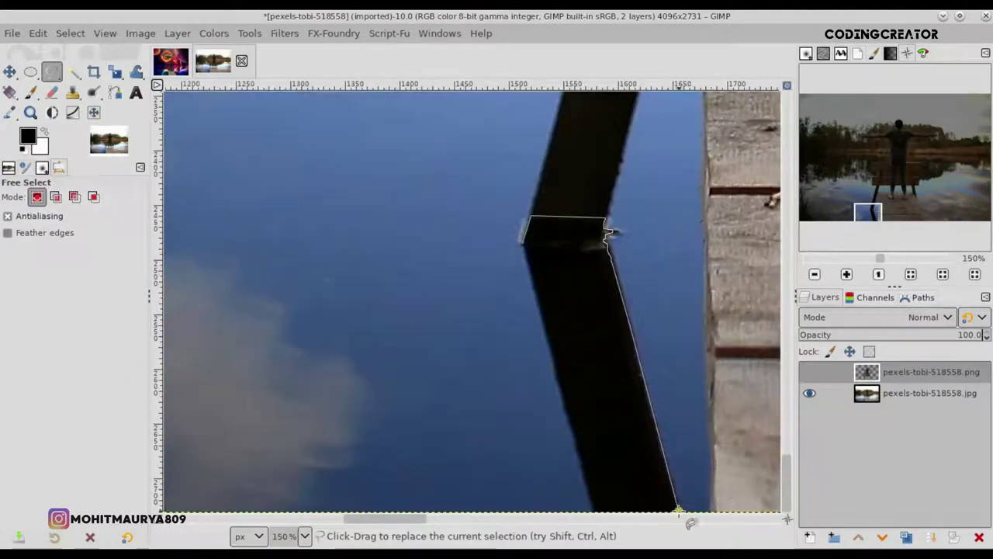
left_click_drag(786, 519, 785, 527)
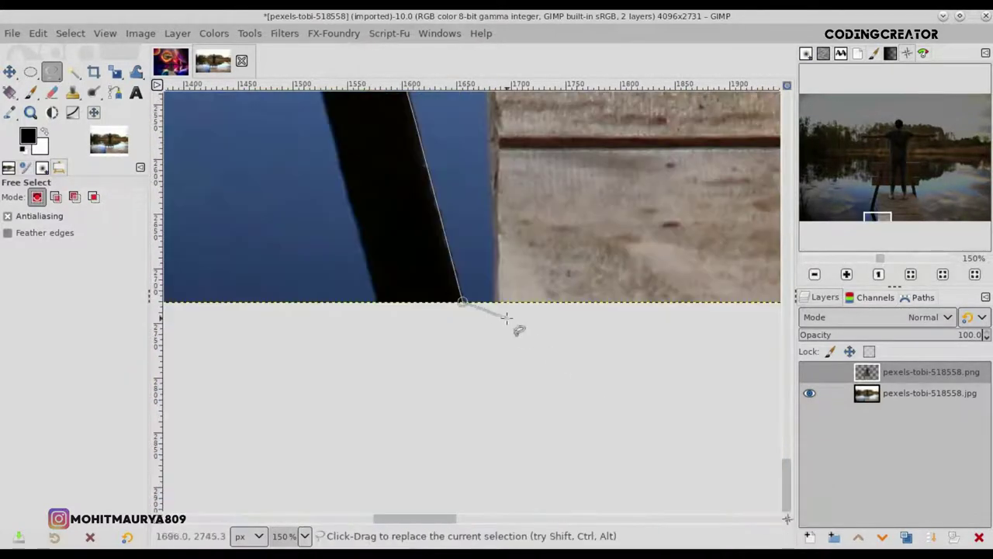
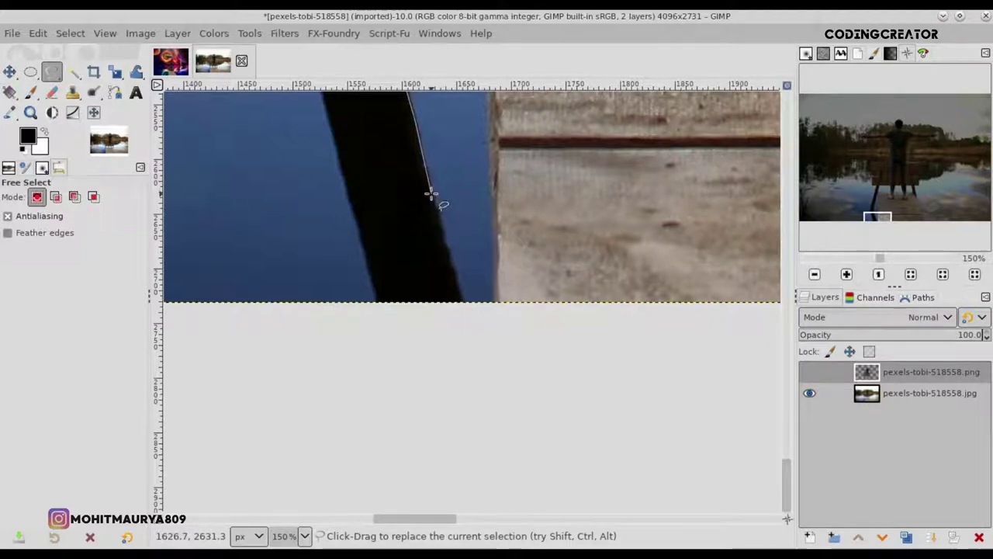
- Close the free selection outline around the lower dark post section
left_click(379, 303)
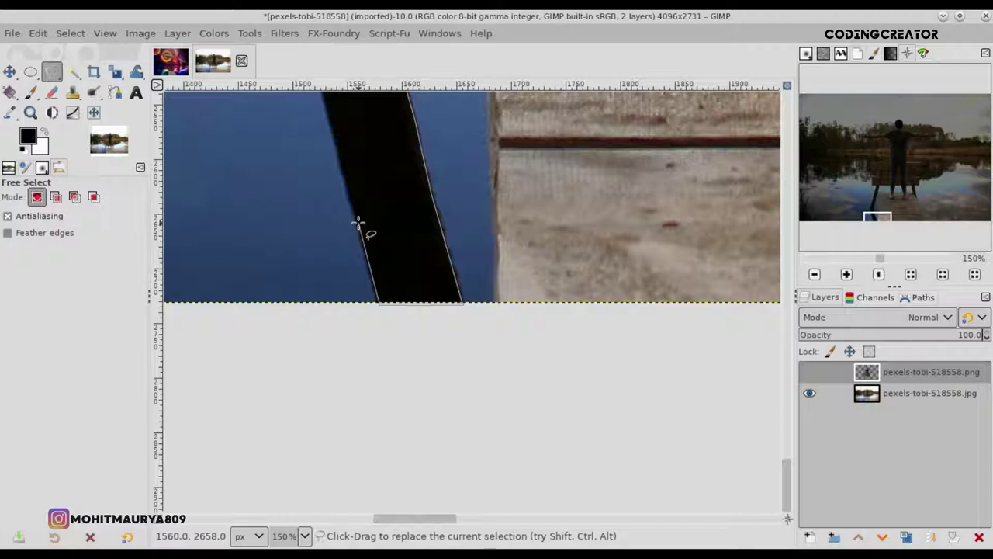
left_click(338, 149)
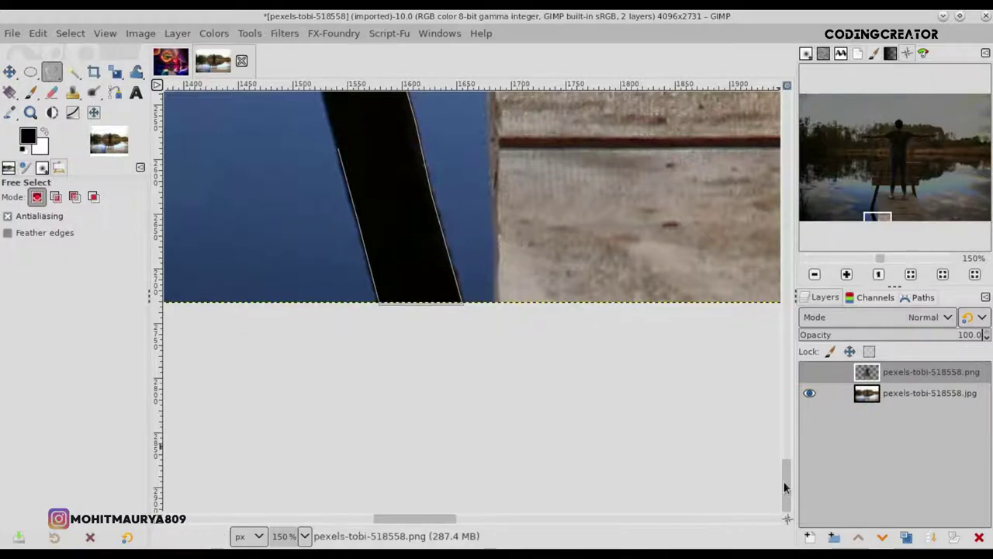
left_click_drag(786, 483, 787, 439)
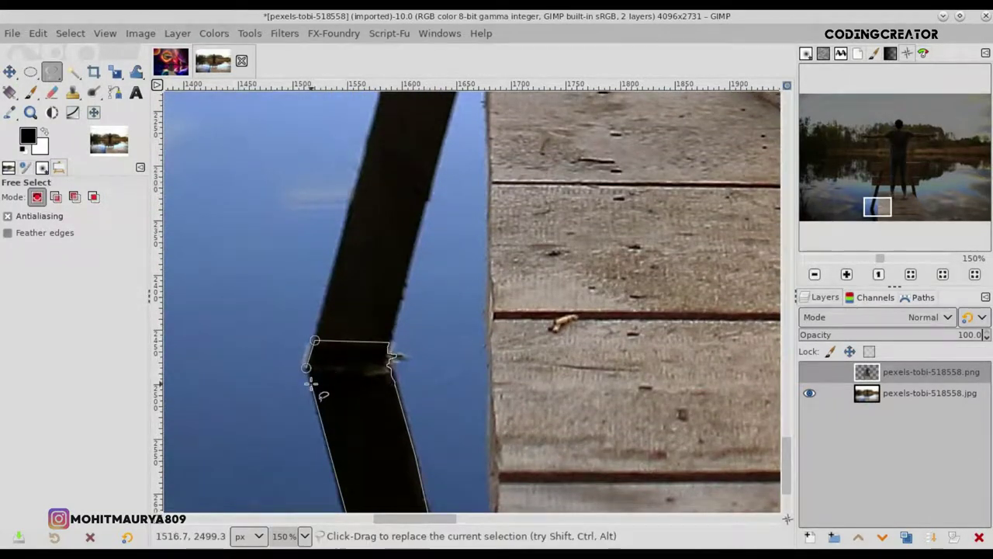
key("Return")
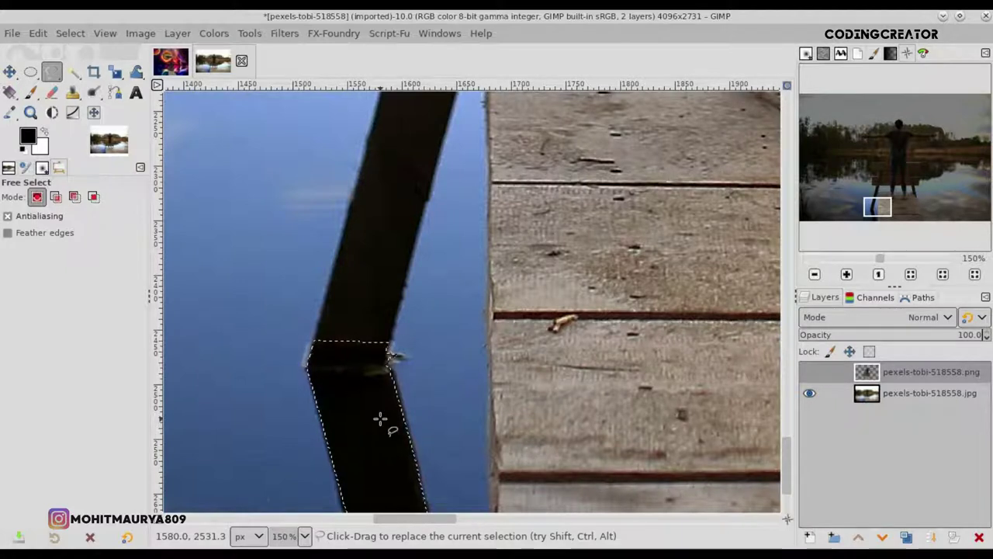
- Duplicate the photo layer and invert the selection to everything outside the post
left_click(904, 396)
left_click(906, 537)
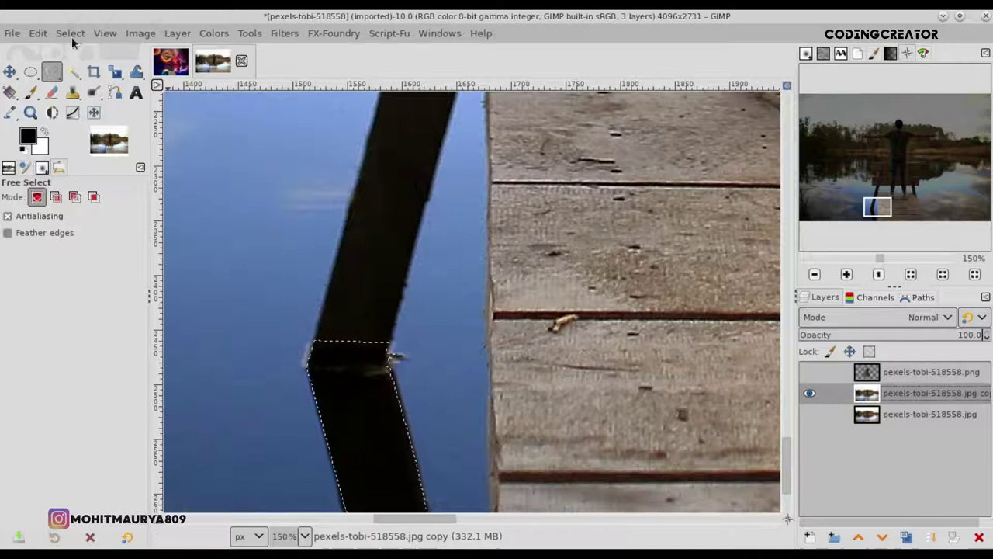
left_click(71, 34)
left_click(140, 91)
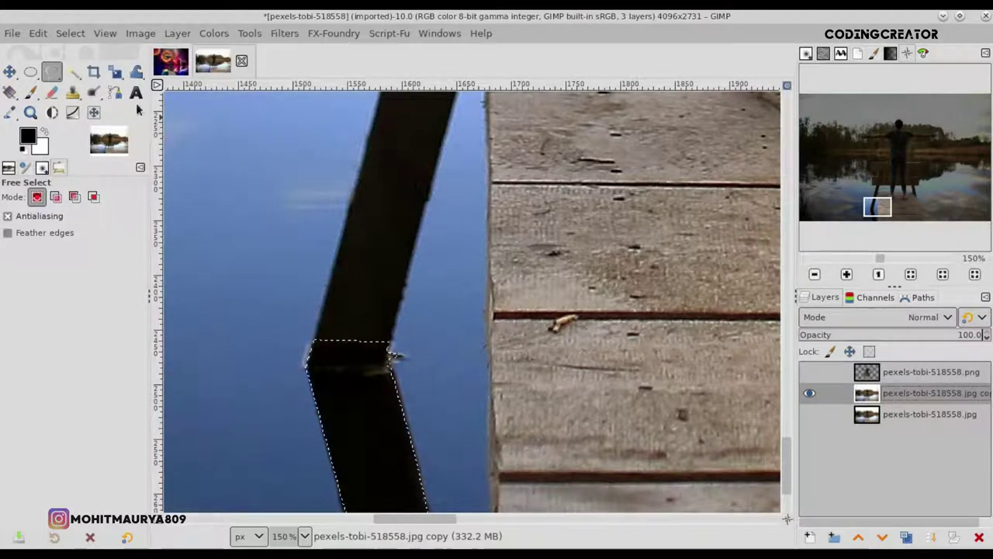
left_click(37, 33)
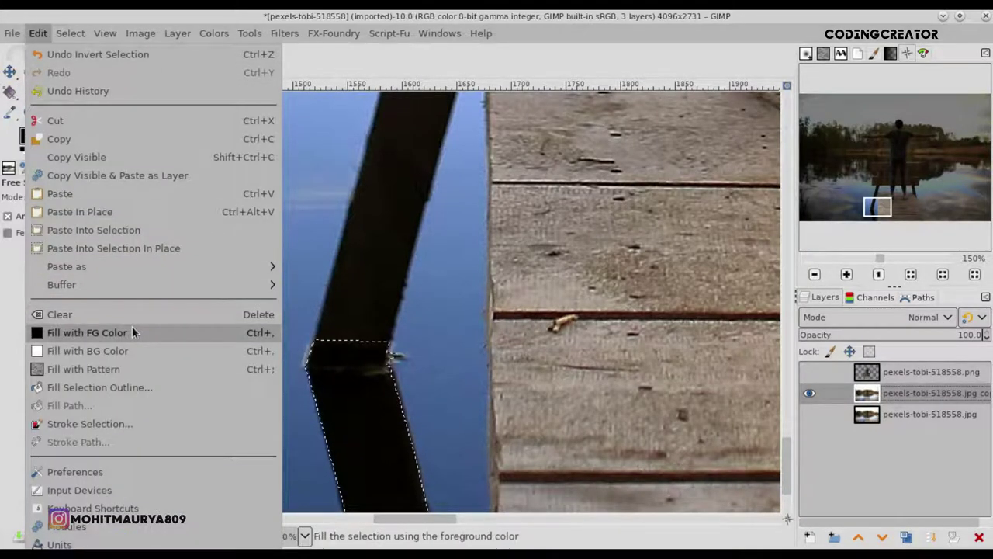
- Fill the area outside the post with black, clear it to transparency, and deselect
left_click(132, 329)
left_click(37, 35)
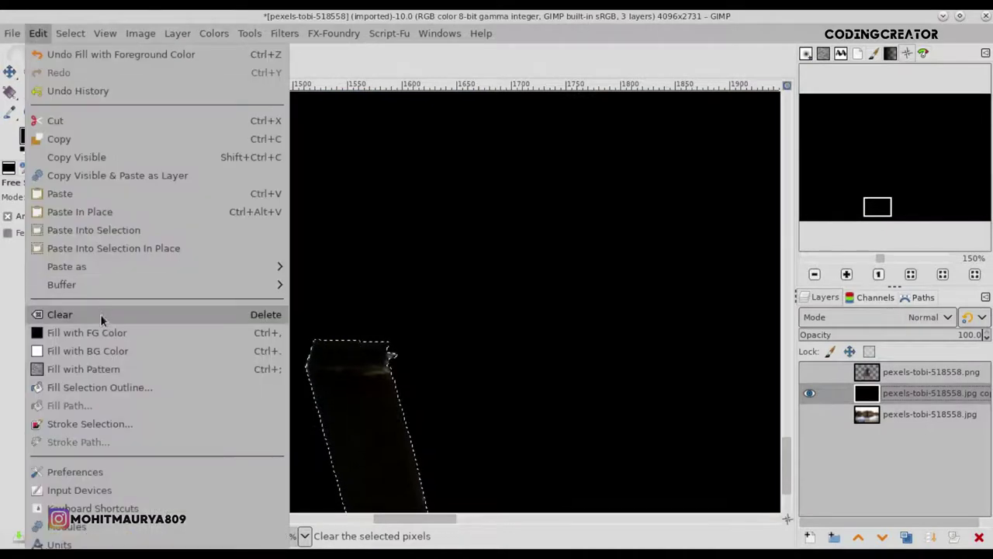
left_click(101, 315)
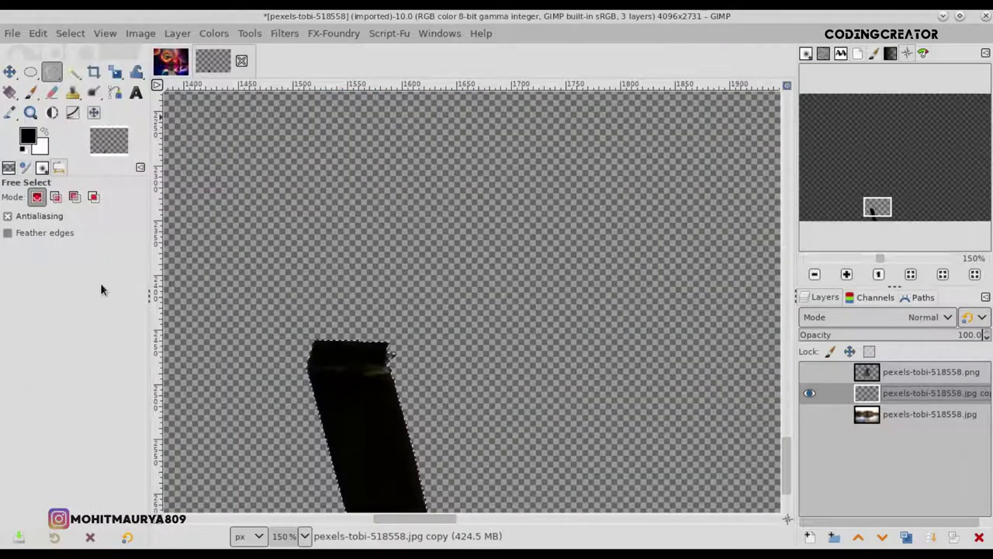
left_click(81, 32)
left_click(73, 70)
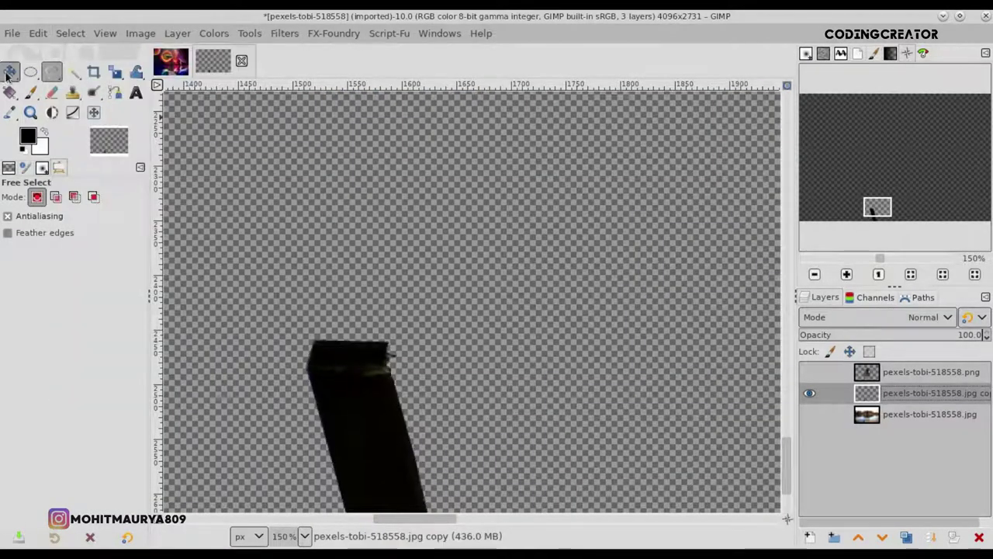
- Crop the post layer to its content and drag it into the Space Manipulation composite
left_click(10, 73)
left_click(182, 37)
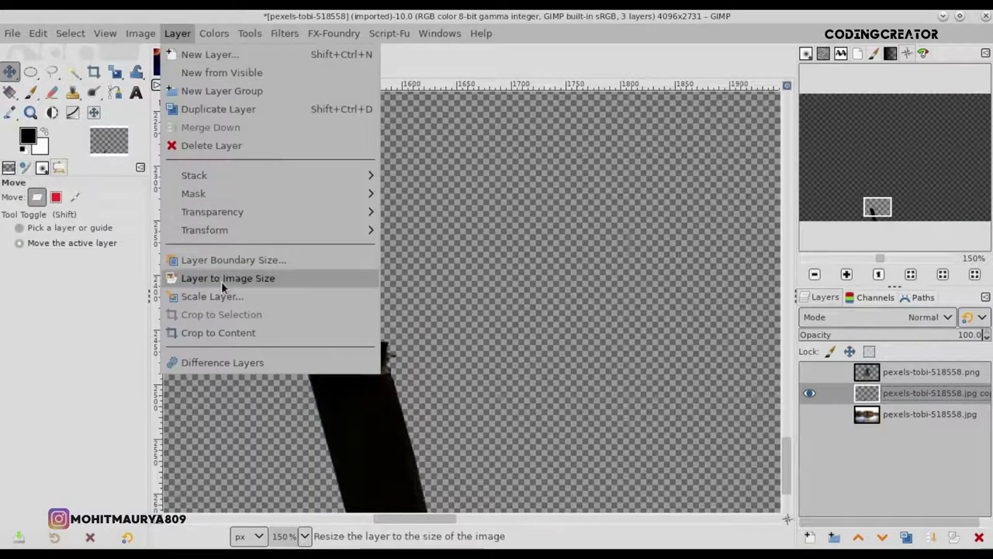
left_click(230, 332)
scroll(419, 378, "down", 3)
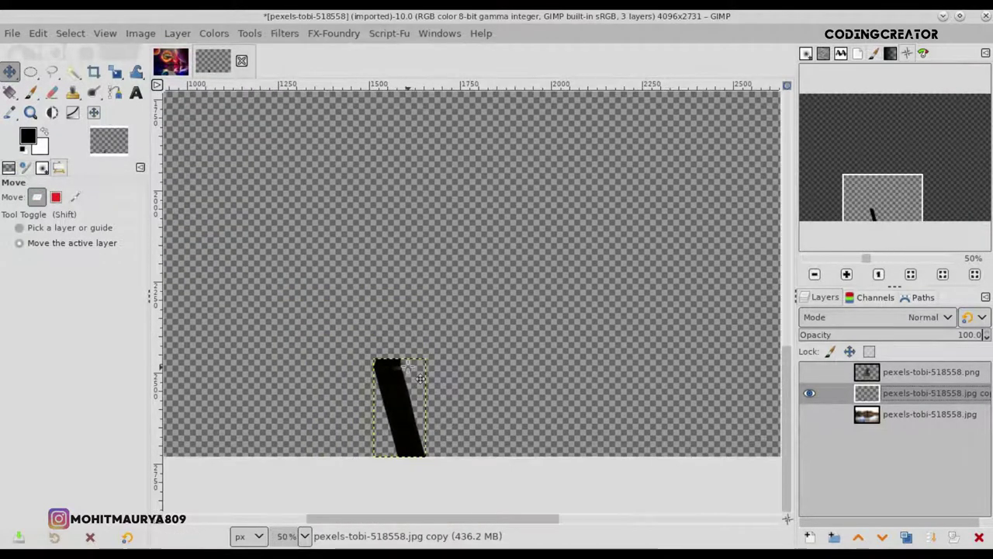
left_click_drag(541, 286, 427, 324)
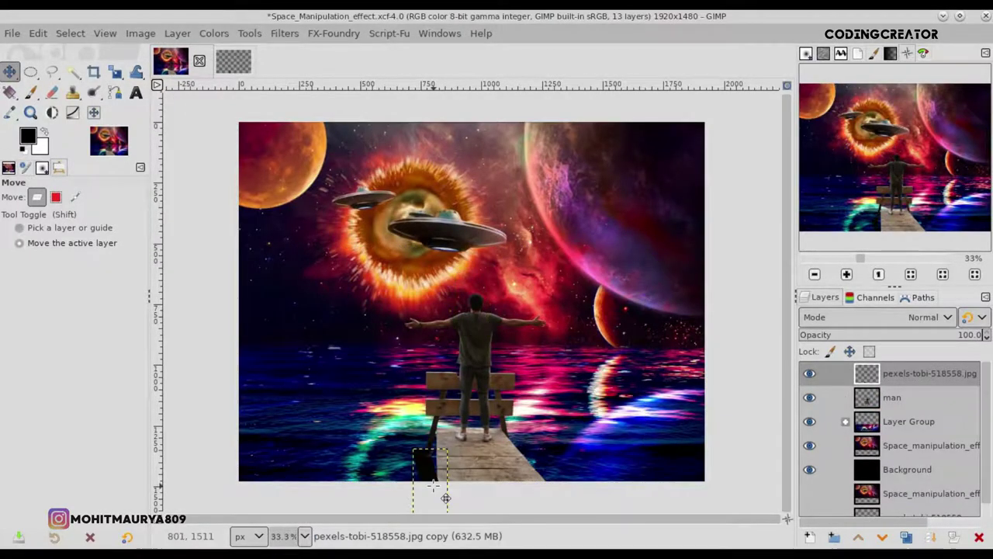
- Move the post piece to the pier corner and shrink it to about 37×70 px
scroll(450, 475, "up", 2)
scroll(443, 475, "up", 1)
scroll(430, 475, "up", 1)
left_click_drag(431, 475, 468, 496)
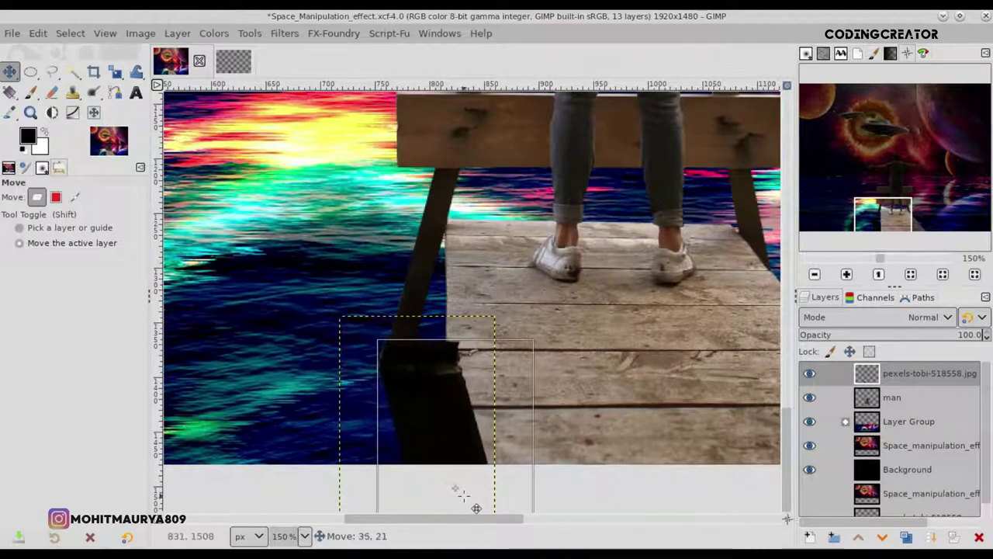
left_click(115, 71)
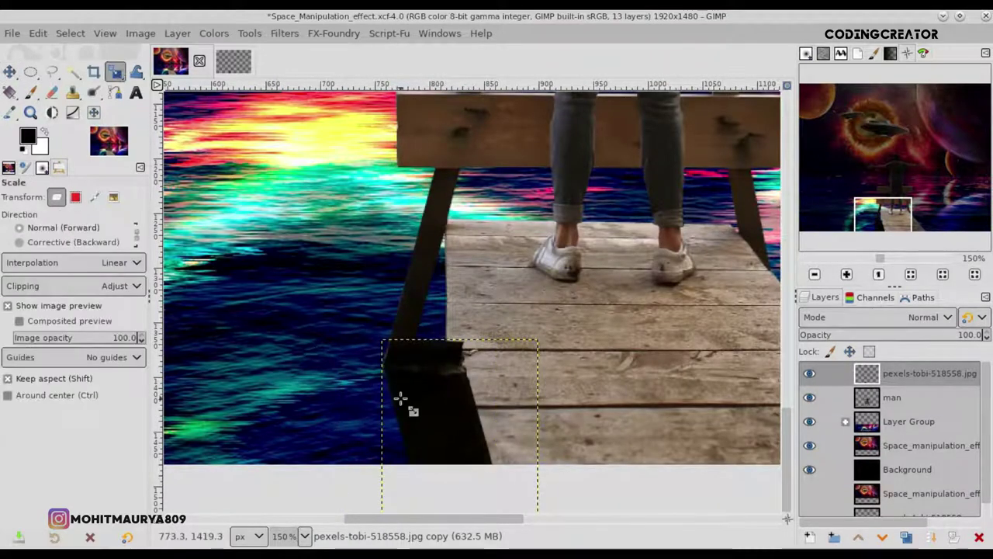
left_click_drag(455, 431, 411, 480)
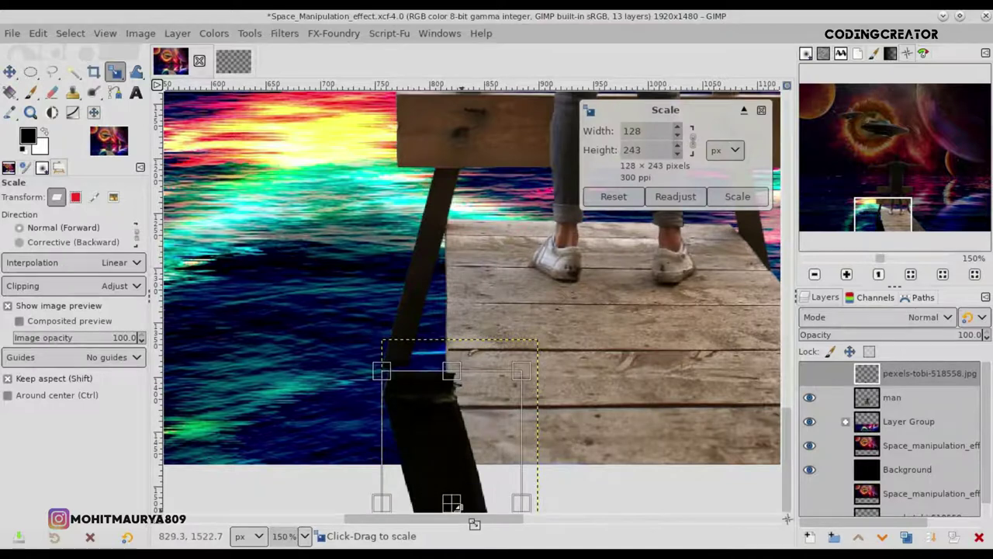
mouse_move(455, 506)
left_mouse_down()
mouse_move(422, 321)
mouse_move(426, 463)
left_mouse_up()
key("Return")
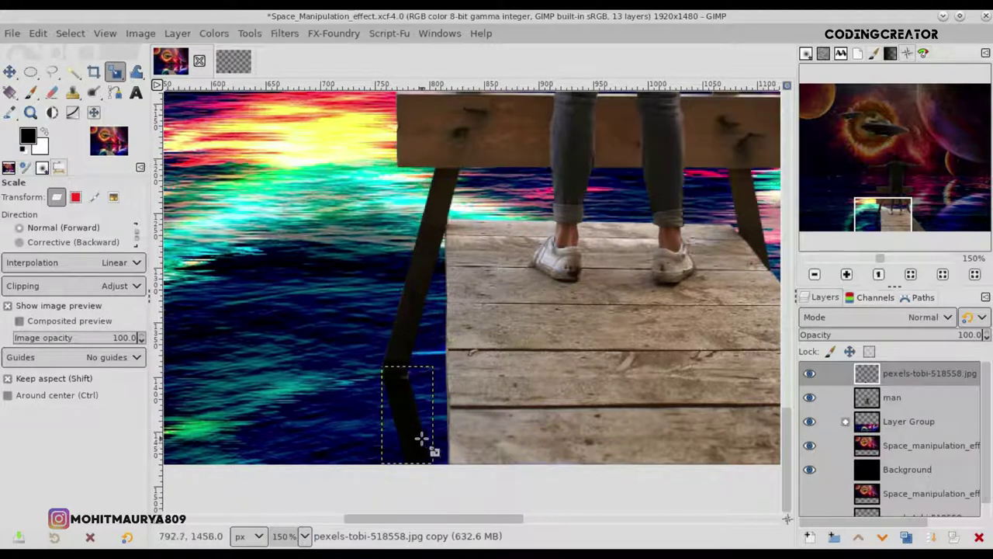
key("m")
left_click_drag(412, 430, 407, 429)
- Place the post layer below 'man', stretch it to 49×92, and align it with the pier leg
left_click_drag(922, 378, 922, 402)
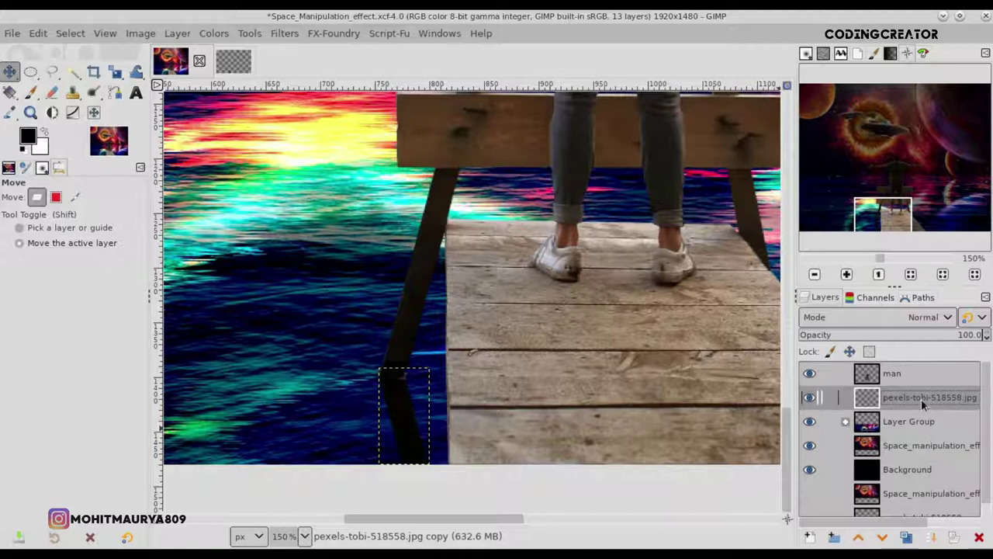
scroll(393, 427, "up", 2)
scroll(393, 427, "up", 1)
left_click_drag(393, 426, 399, 427)
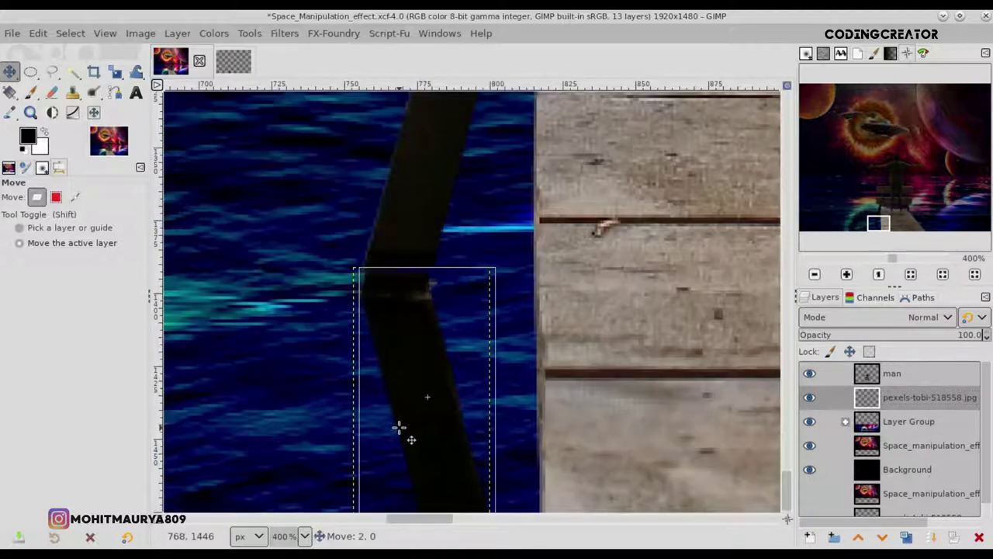
left_click(115, 72)
left_click(354, 304)
left_click_drag(354, 303, 353, 262)
key("Return")
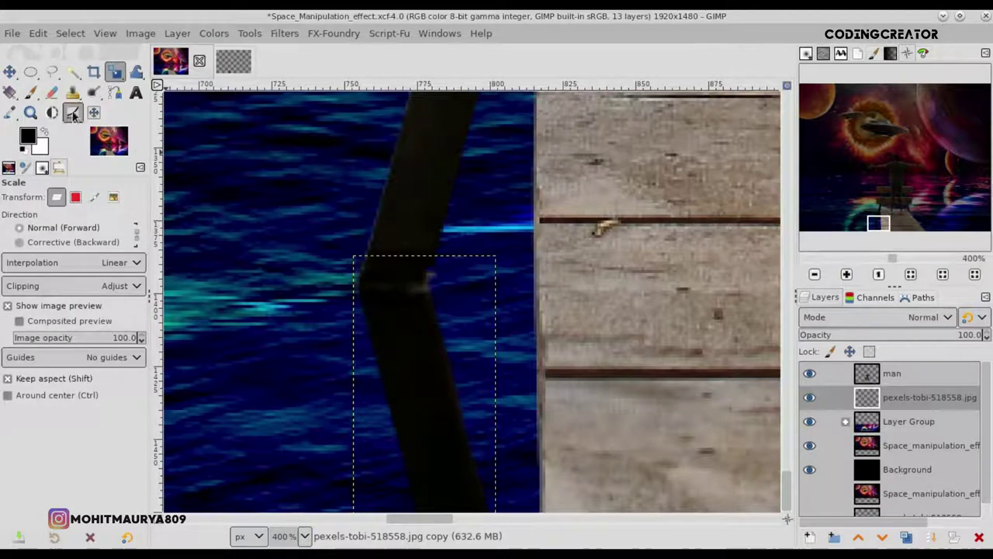
left_click(9, 71)
left_click_drag(374, 353, 379, 354)
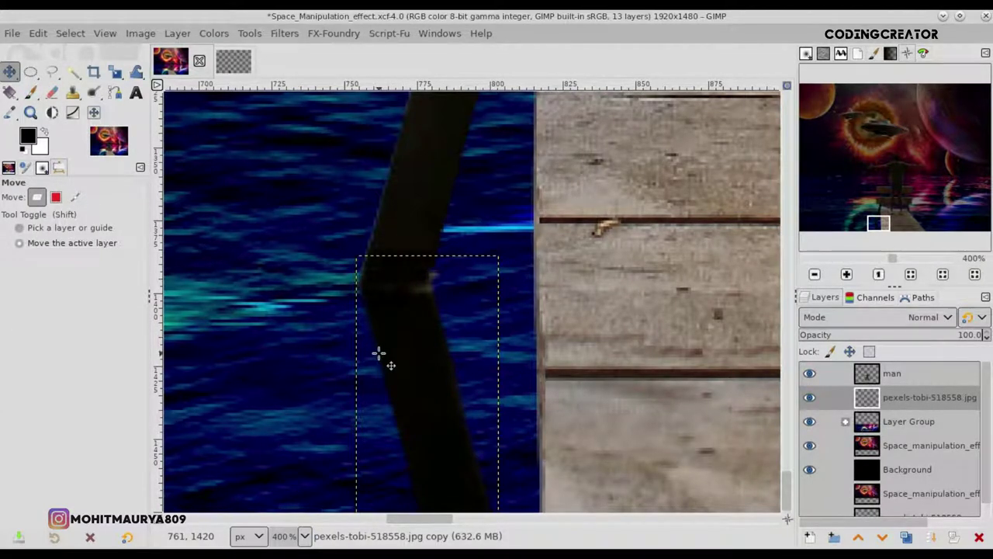
scroll(379, 354, "down", 1)
scroll(378, 353, "down", 4)
scroll(379, 353, "down", 2)
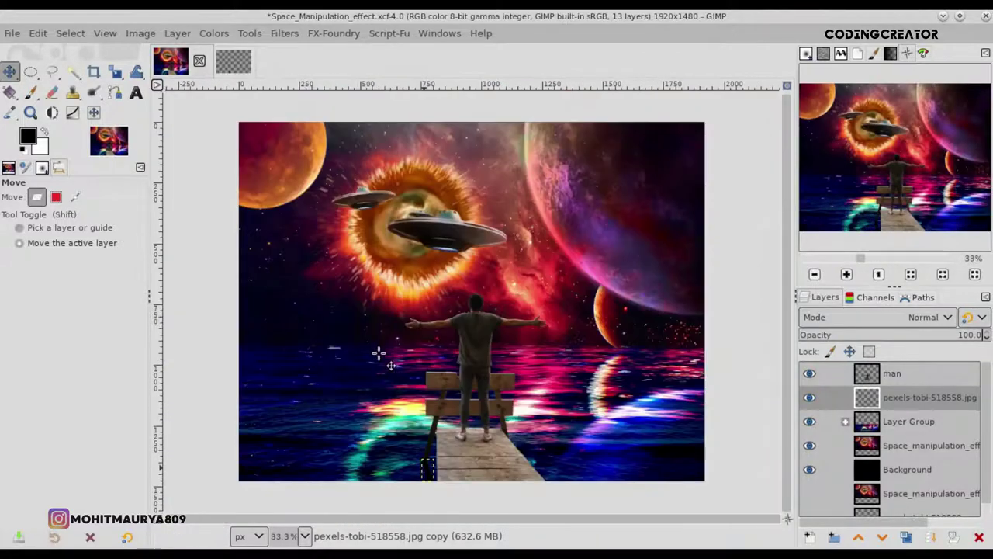
- Rename the post layer to 'shadow of wood'
left_click(870, 426)
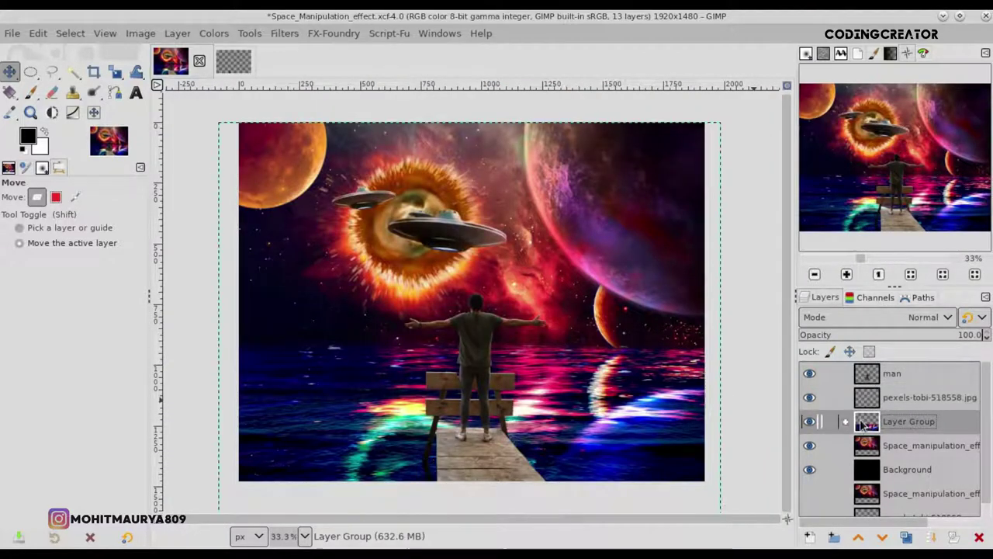
left_click(856, 373)
left_click(947, 398)
double_click(947, 398)
type("shadow w")
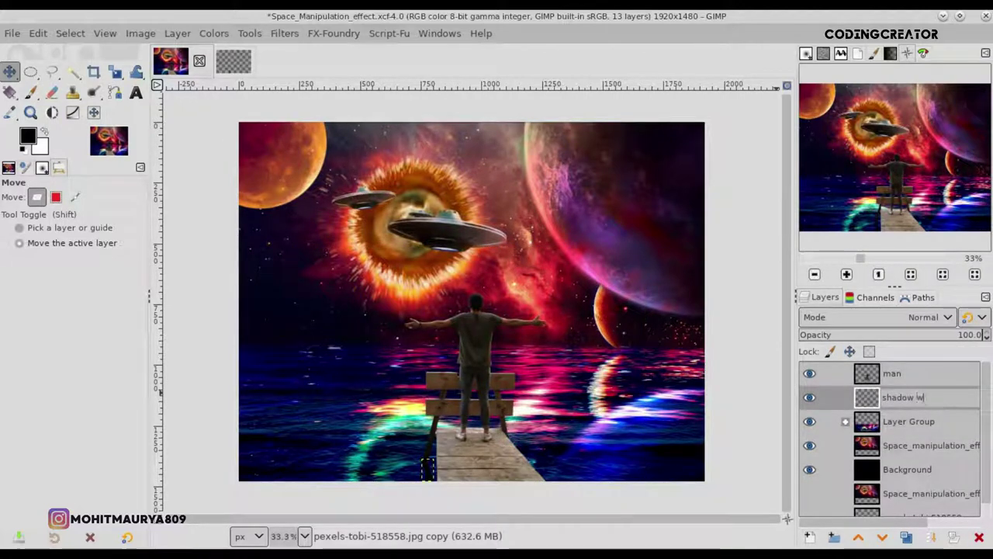
key("BackSpace")
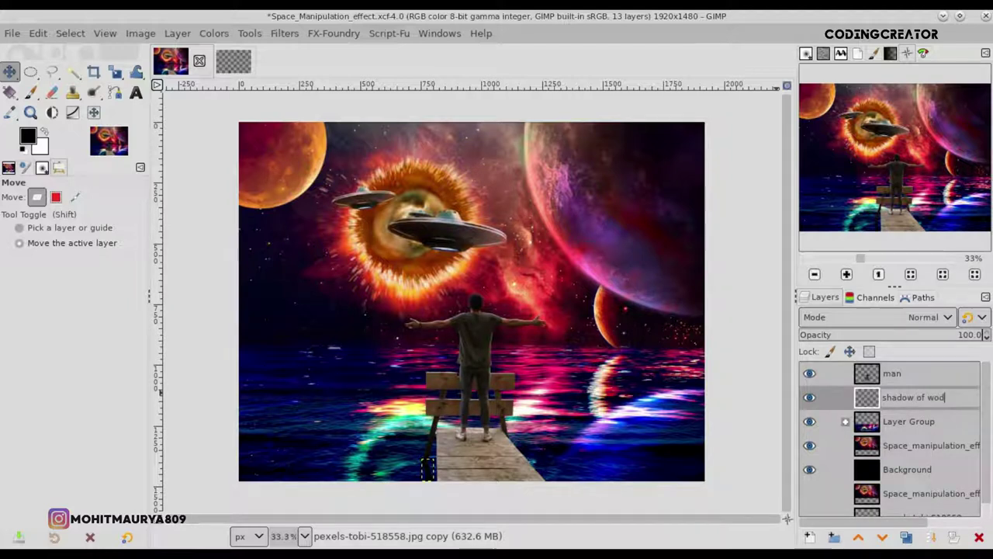
type("d")
key("Return")
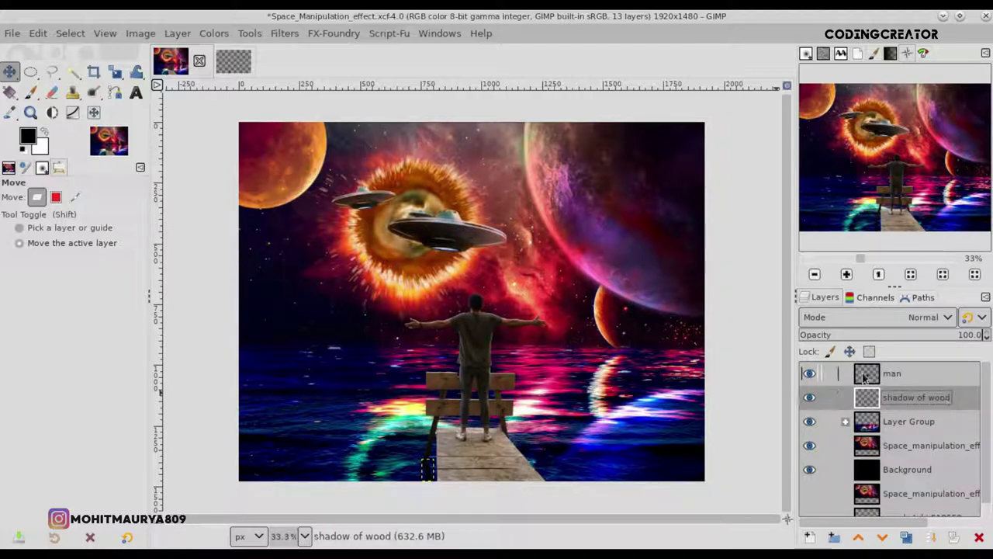
- Close the pier photo image, discarding its unsaved changes
left_click(858, 375)
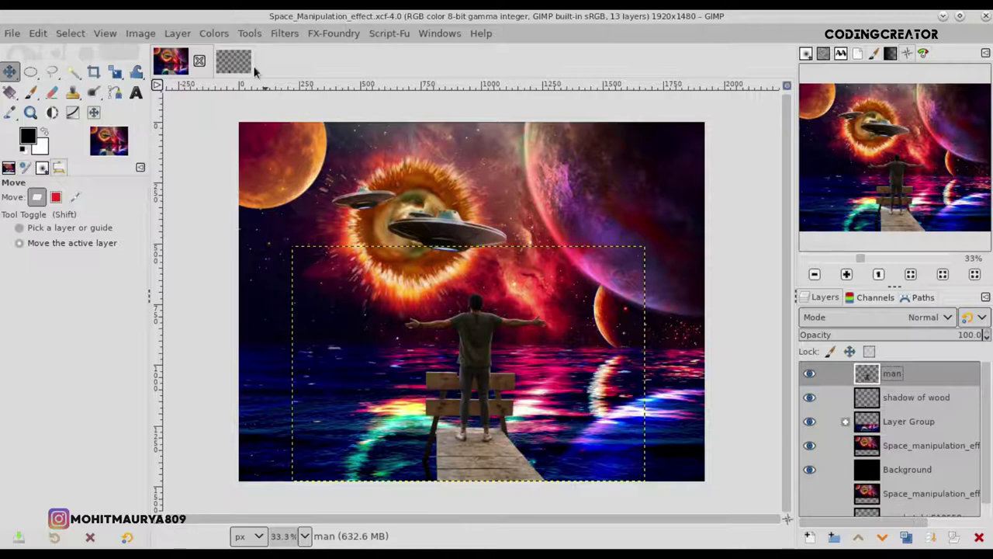
left_click(247, 65)
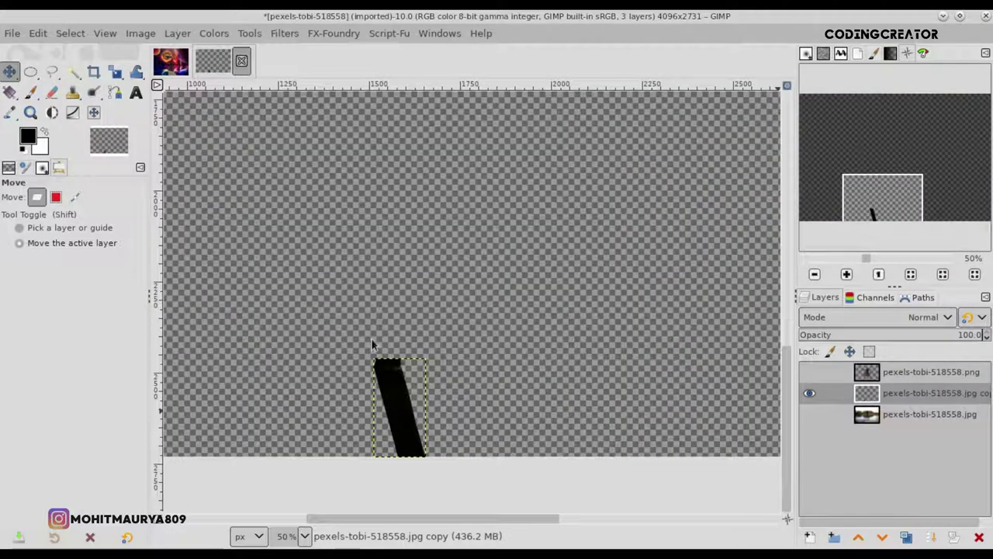
key("ctrl+w")
left_click(475, 351)
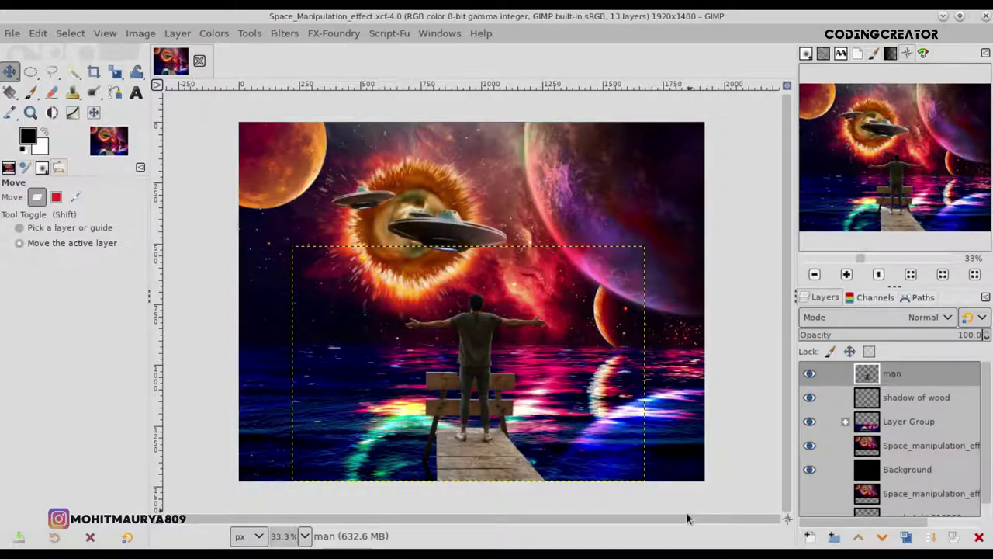
- Nudge the Space_manipulation_effects.jpg copy #1 layer up two steps with the Up arrow
left_click(871, 453)
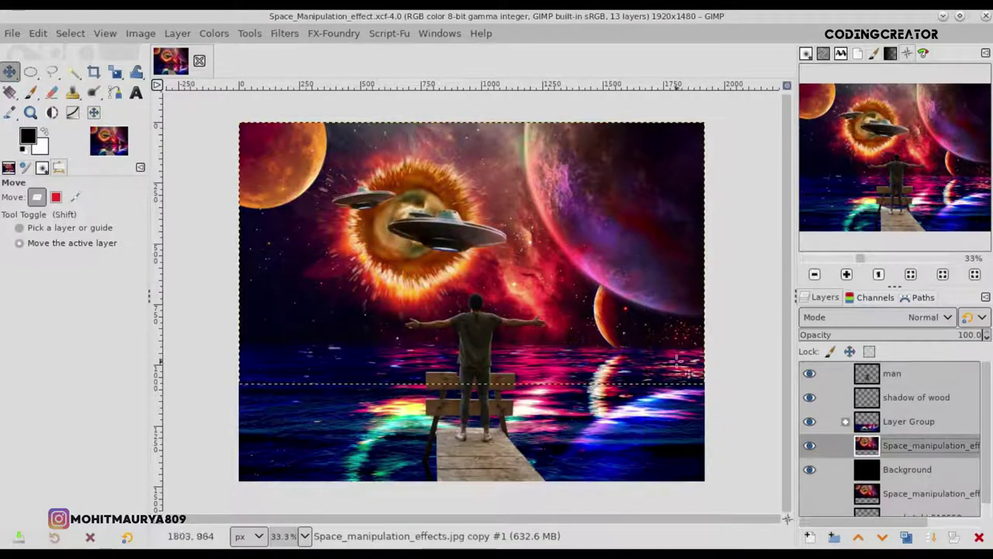
left_click_drag(530, 265, 530, 266)
key("Up")
key("Up")
key("Up")
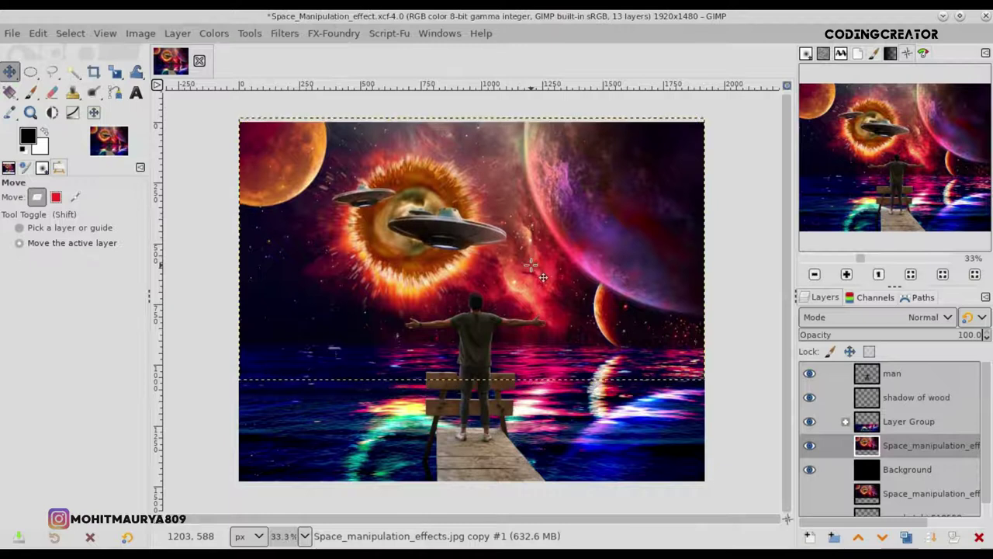
key("Up")
key("Up")
key("Up")
key("Up")
key("Up")
key("Up")
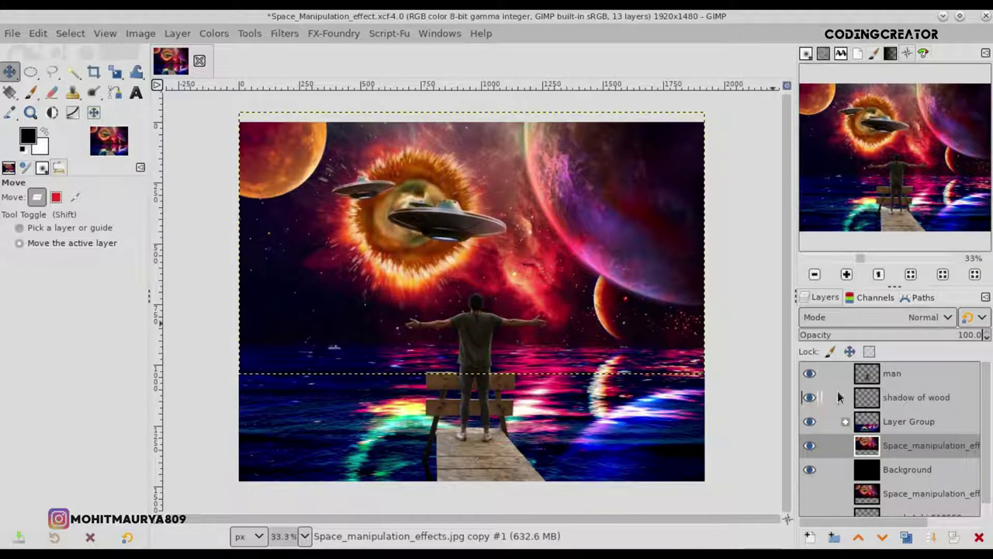
- Expand Layer Group, select the copy #3 mask, and toggle that layer's visibility to compare
left_click(860, 429)
left_click(845, 423)
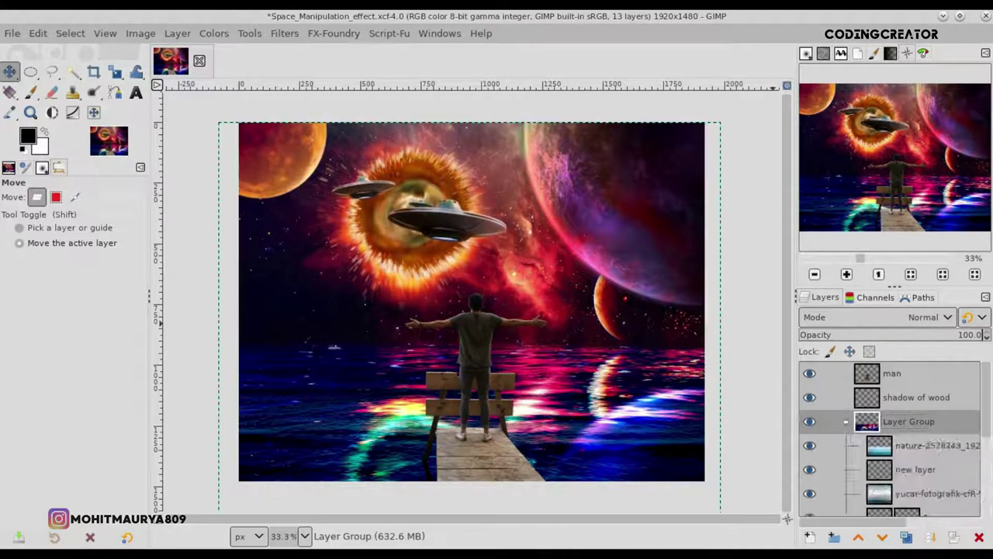
scroll(962, 450, "down", 2)
scroll(976, 475, "down", 2)
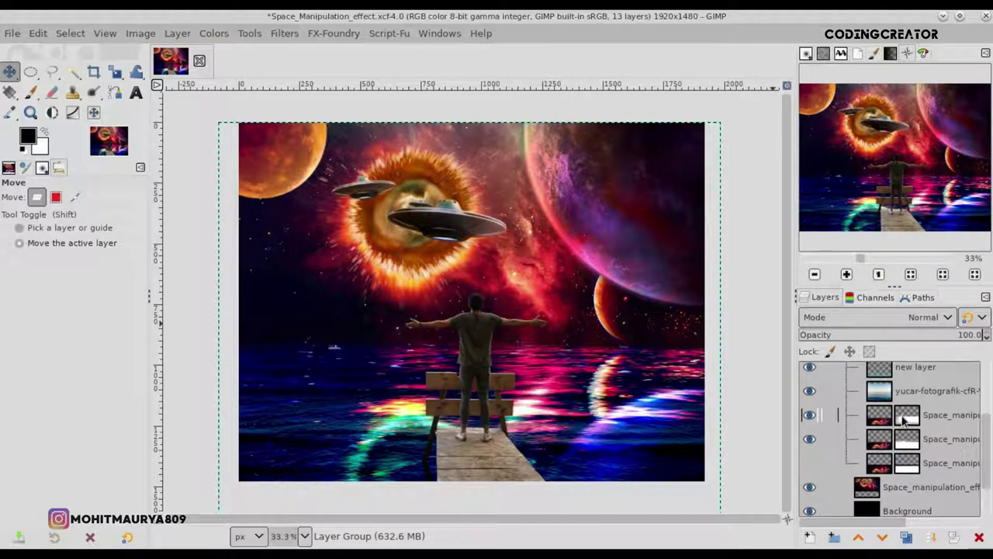
left_click(904, 419)
left_click(809, 440)
left_click(809, 439)
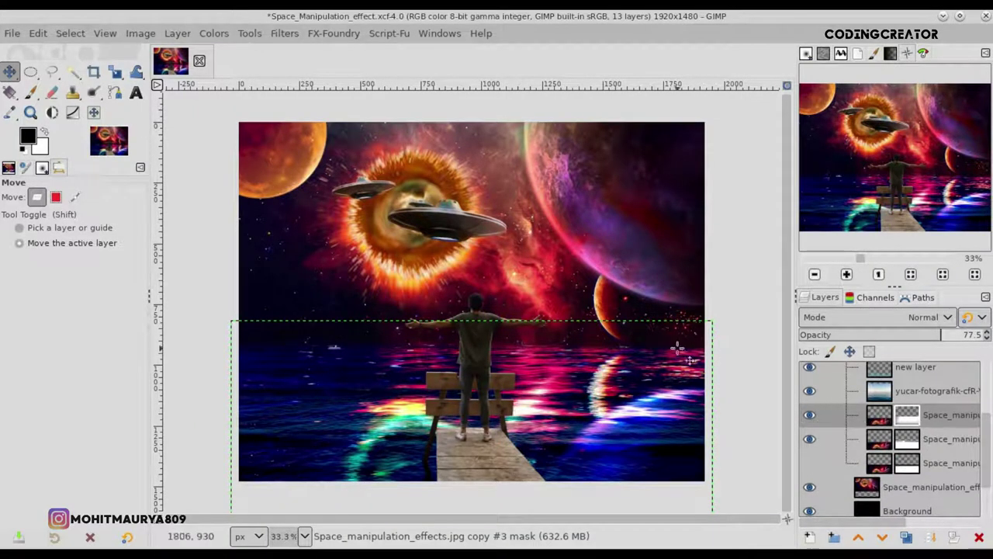
scroll(667, 346, "up", 1)
scroll(648, 344, "up", 3)
scroll(647, 344, "up", 2)
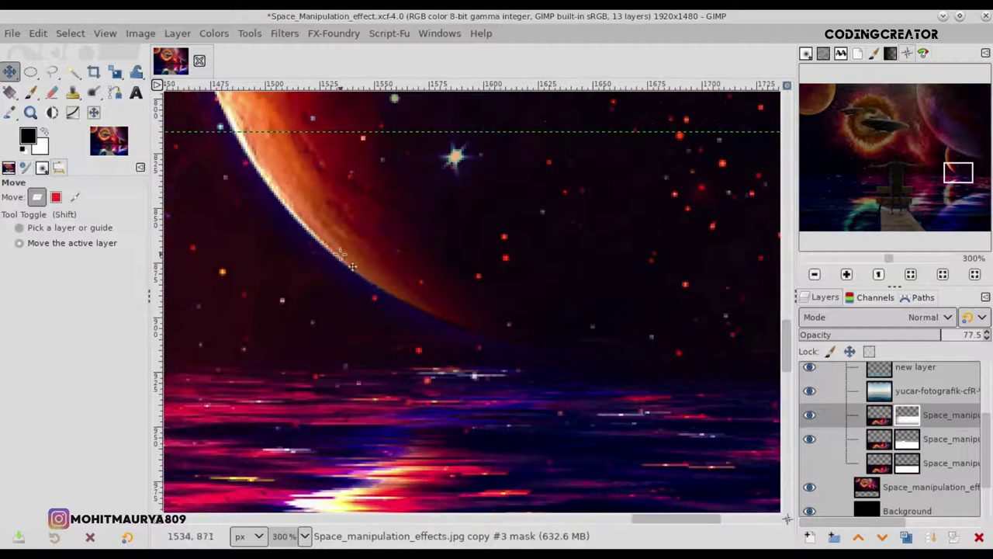
- With the Paintbrush, make the copy #2 mask active and zoom out to 33.3%
left_click(30, 92)
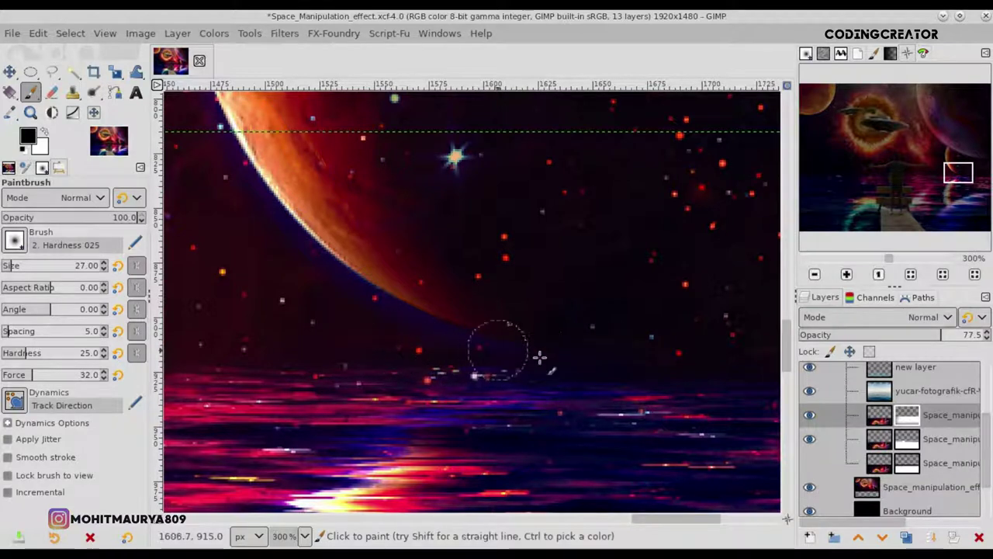
key("Page_Down")
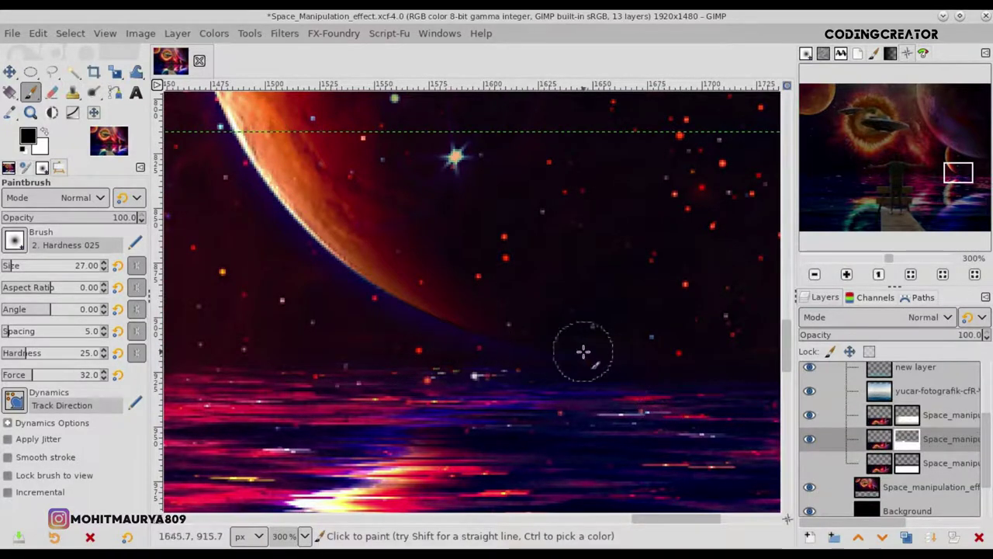
scroll(333, 344, "down", 4)
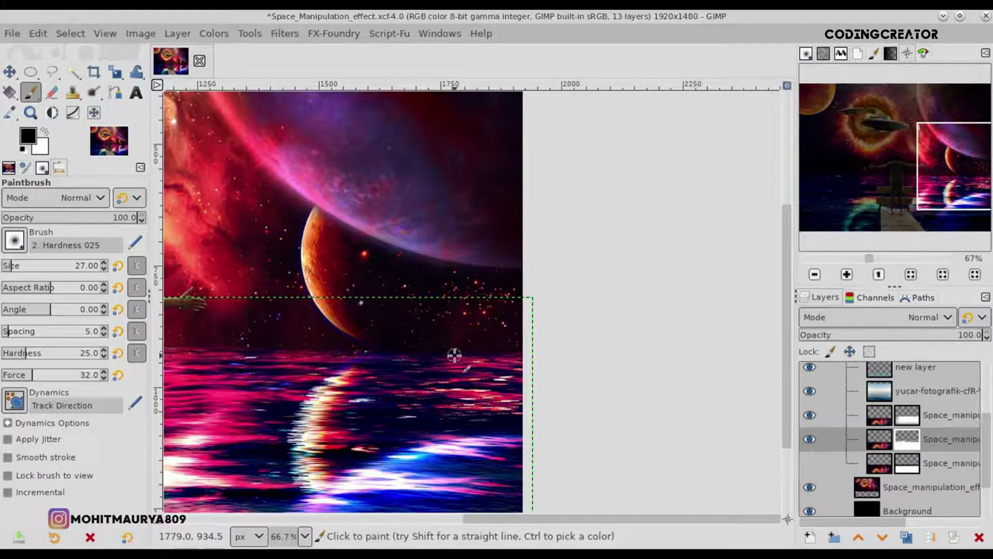
scroll(454, 354, "down", 3)
scroll(689, 285, "up", 1)
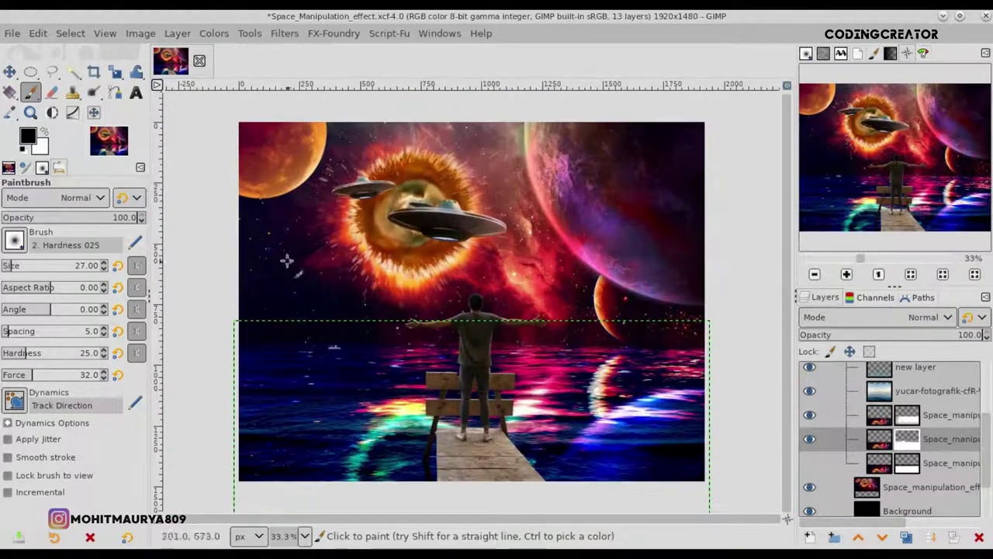
left_click(10, 72)
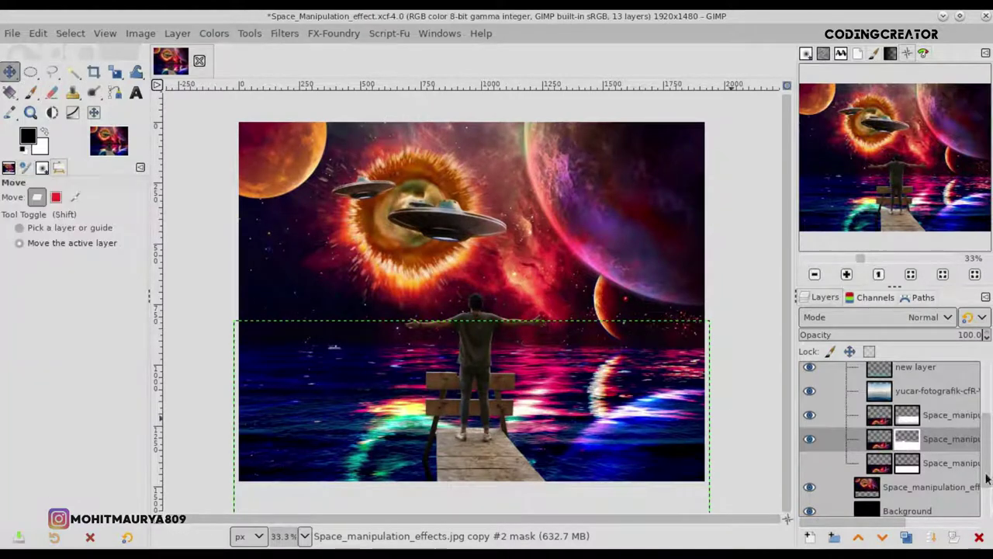
- Collapse Layer Group, select shadow of wood, and set its opacity to 79.1
scroll(978, 435, "up", 3)
left_click(846, 422)
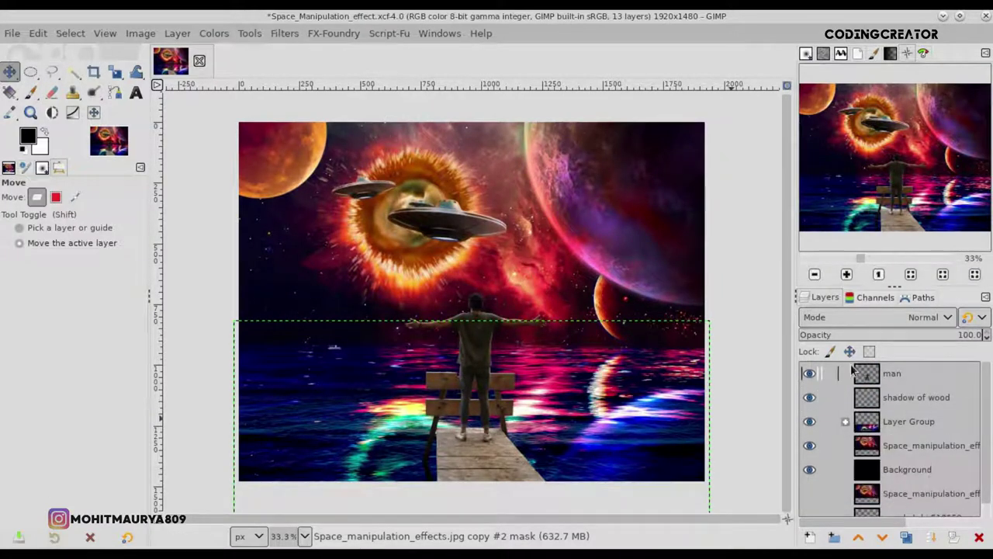
left_click(857, 374)
left_click(862, 398)
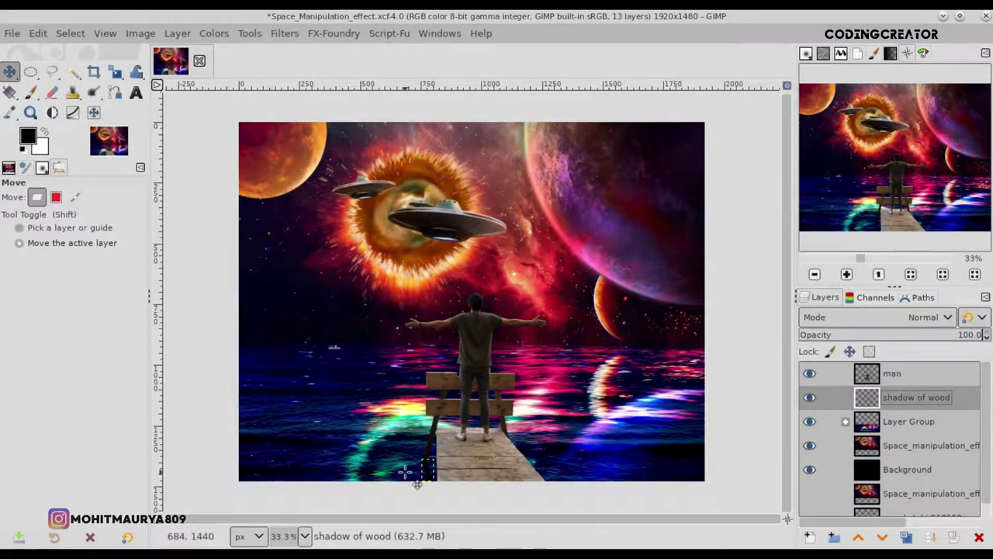
scroll(411, 477, "up", 3, "ctrl")
scroll(406, 472, "up", 3, "ctrl")
left_click_drag(427, 518, 458, 519)
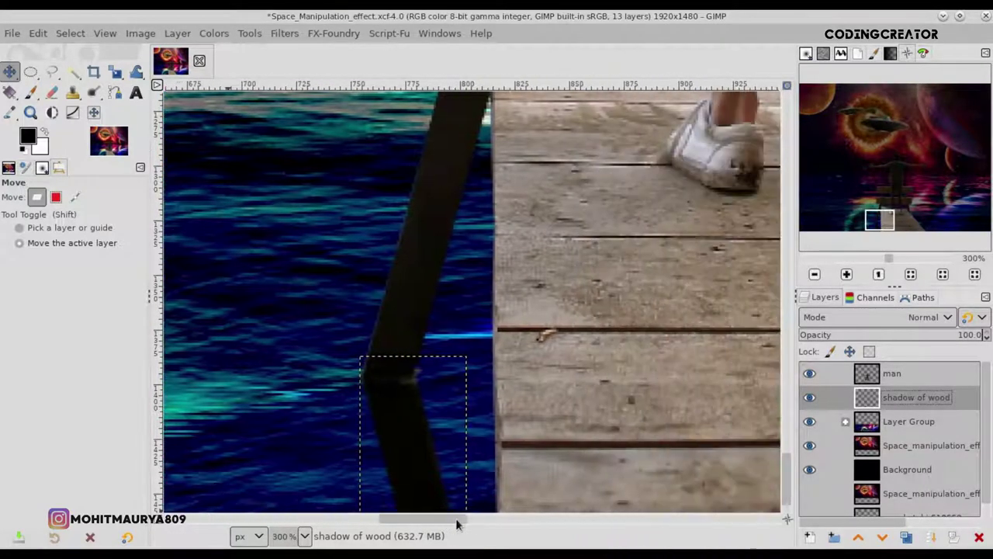
scroll(790, 464, "down", 2)
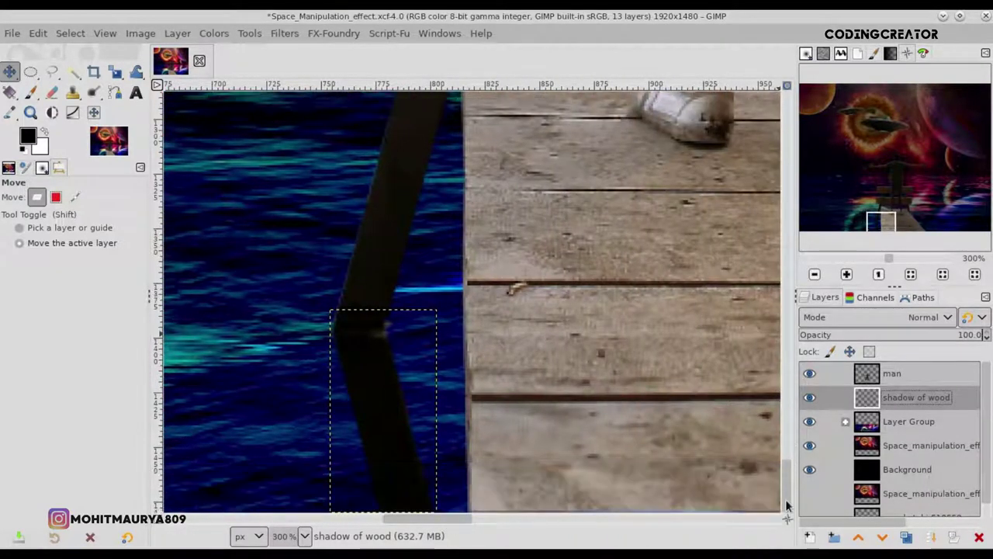
left_click_drag(933, 340, 908, 339)
left_click(943, 342)
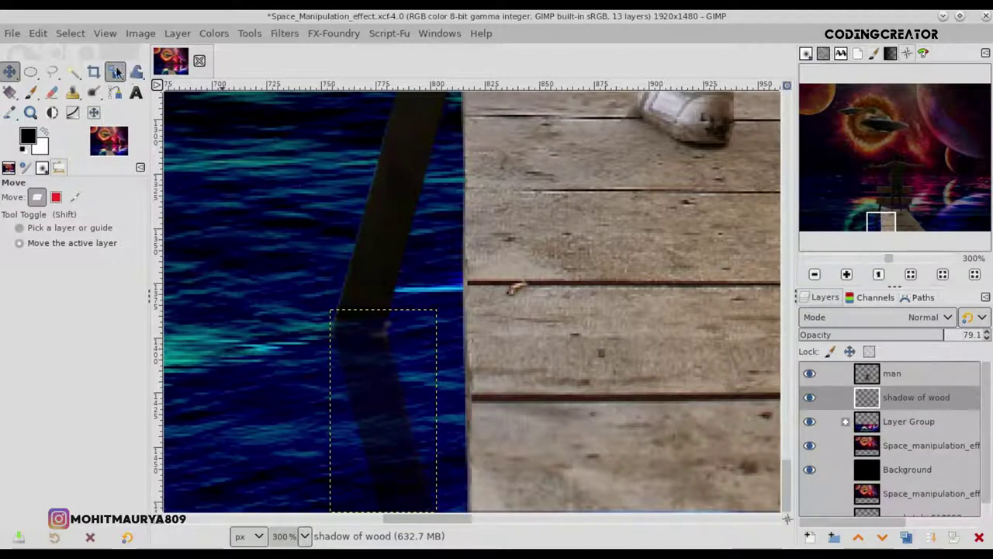
- Enlarge the shadow of wood layer up-left and nudge it 2 px right
left_click(115, 71)
left_click(325, 366)
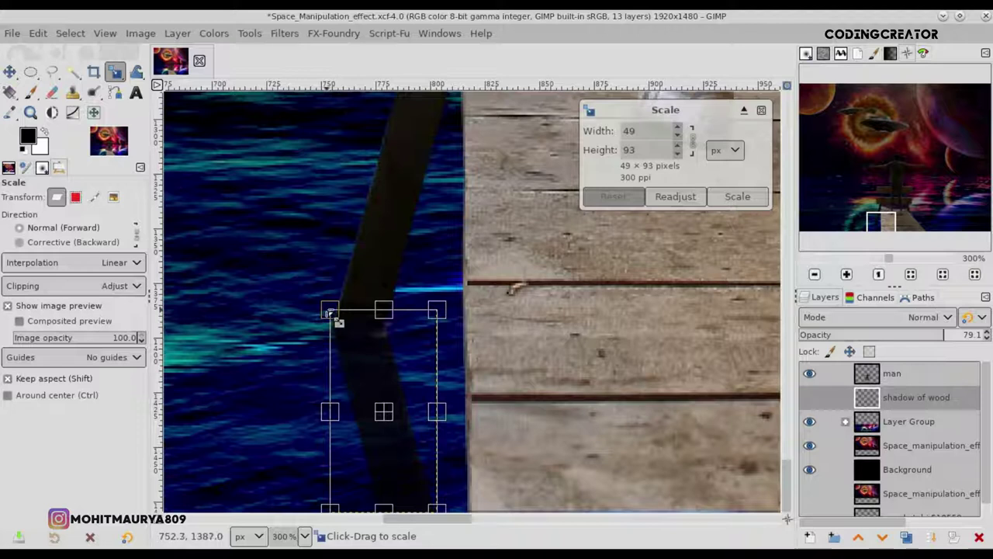
left_click_drag(337, 326, 330, 305)
key("Return")
left_click(9, 72)
left_click_drag(391, 387, 398, 386)
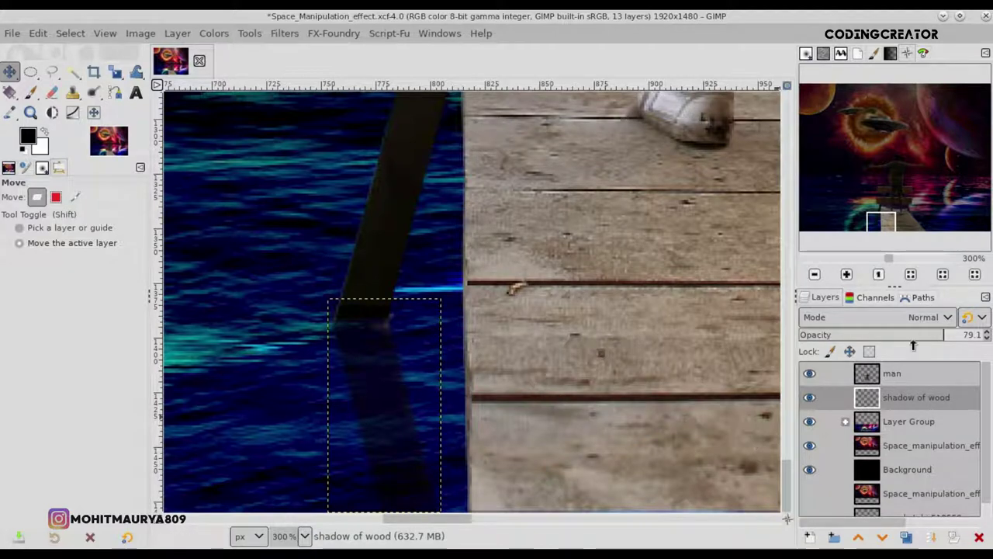
- Restore shadow opacity to 100 and erase its upper-right edge with a 100% opacity eraser
left_click_drag(945, 338, 989, 337)
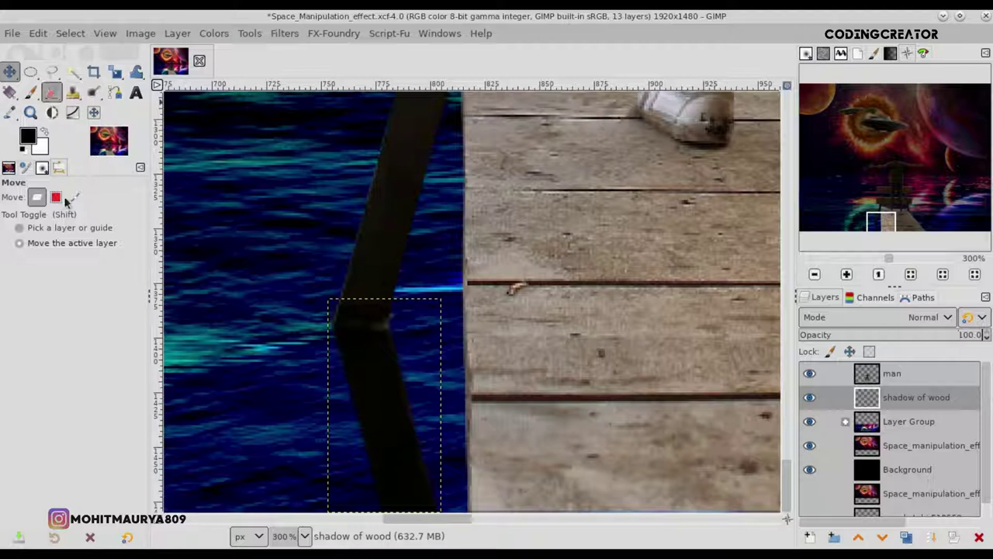
left_click_drag(88, 219, 134, 218)
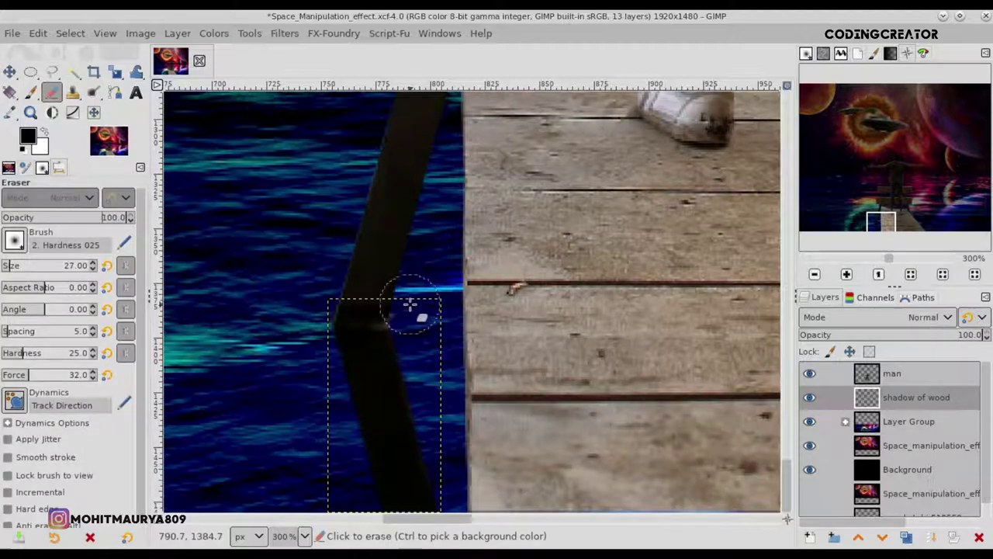
left_click_drag(405, 302, 387, 266)
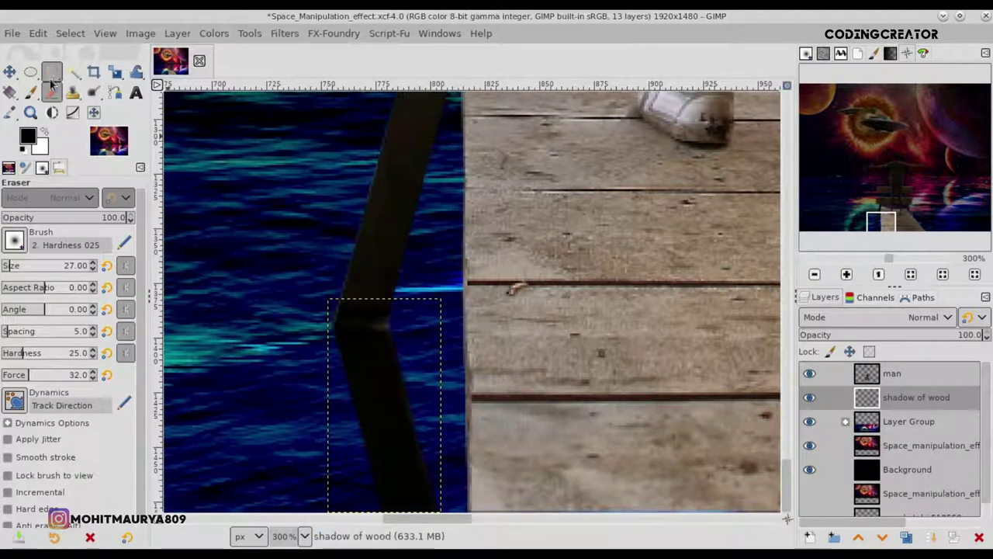
left_click(9, 71)
key("shift+ctrl+j")
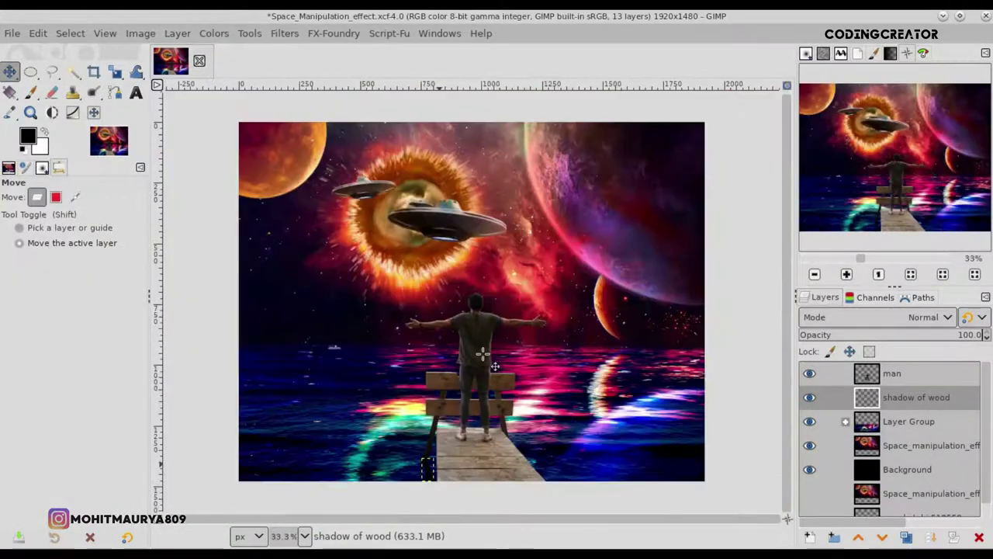
left_click(860, 375)
left_click(860, 397)
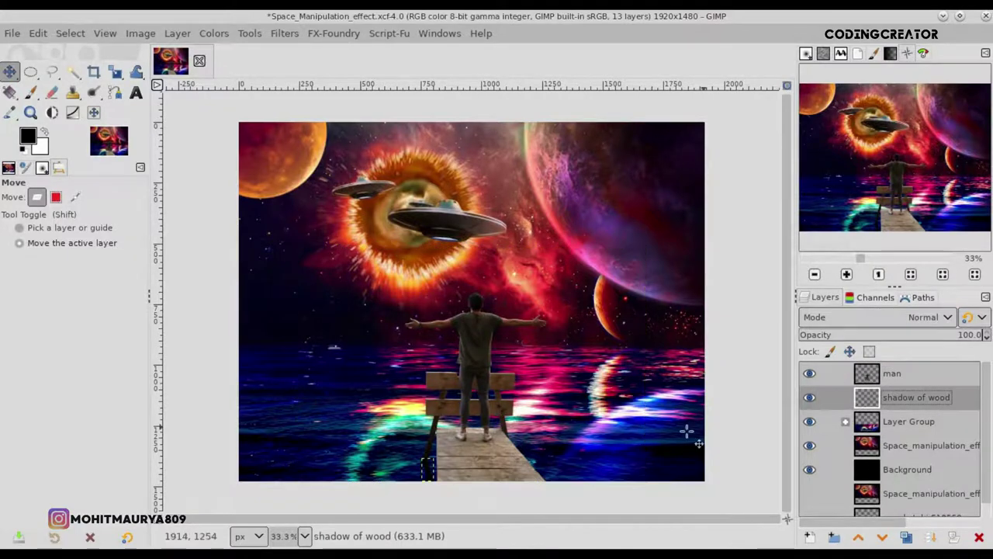
- Apply the Shift distortion filter to the shadow with a shift amount of 4
key("2")
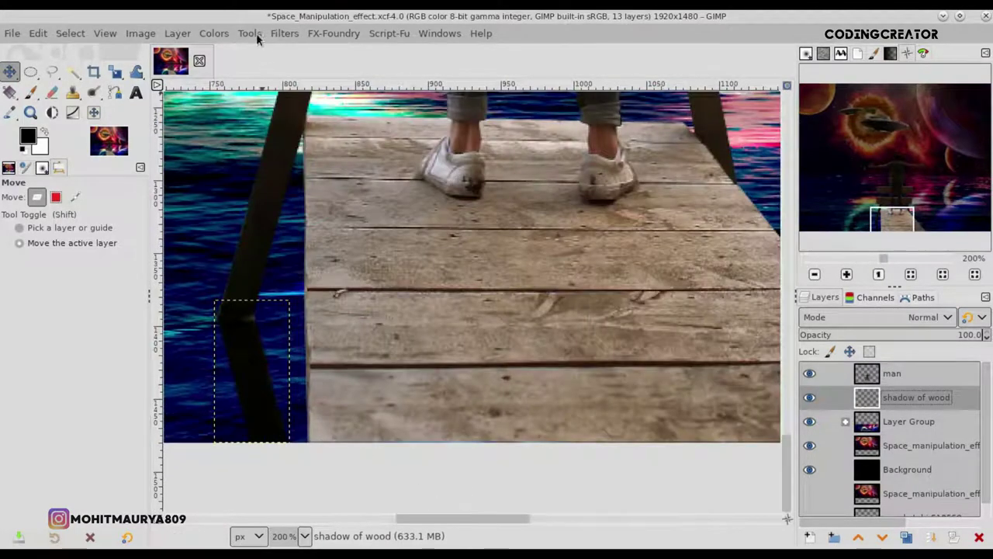
left_click(284, 33)
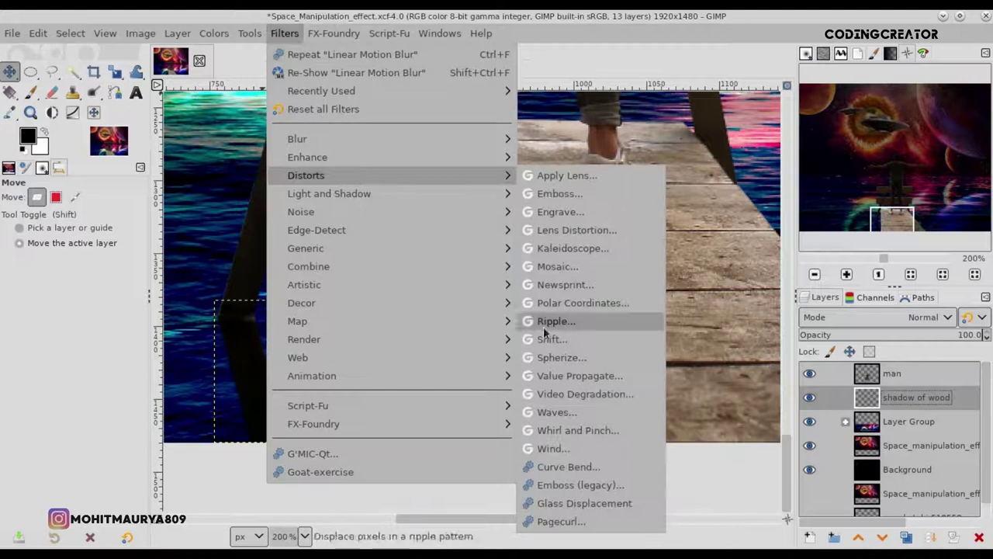
left_click(556, 339)
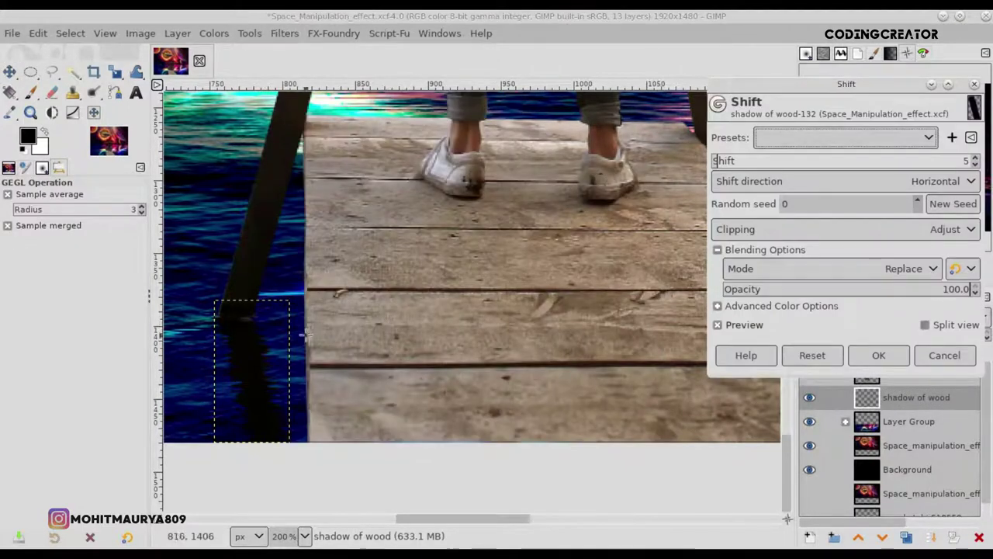
left_click(722, 161)
left_click_drag(722, 161, 717, 161)
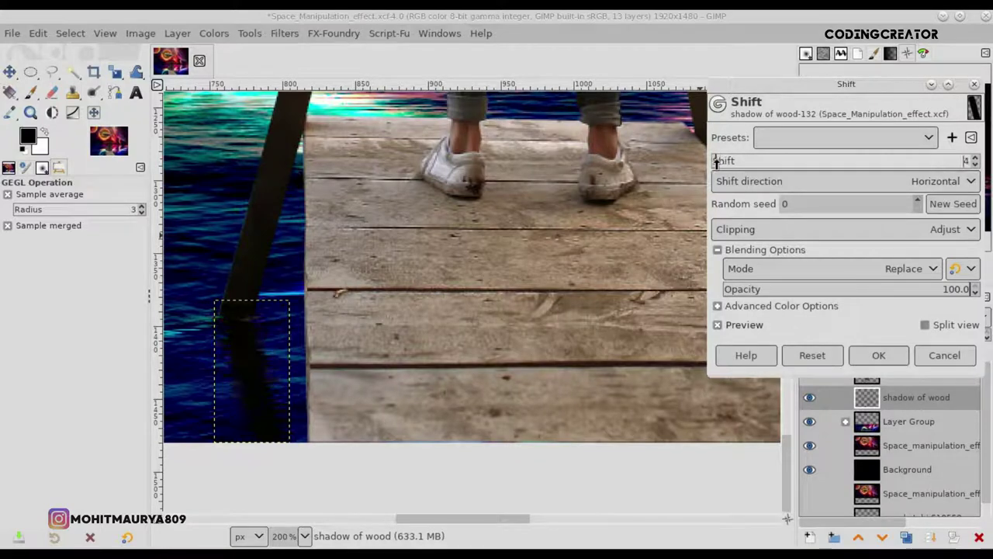
left_click(977, 165)
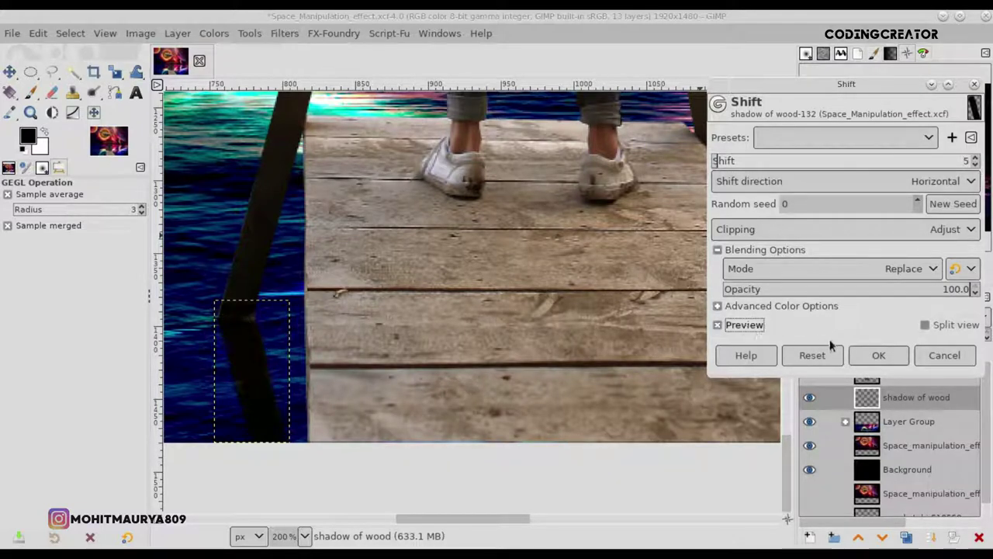
left_click(867, 356)
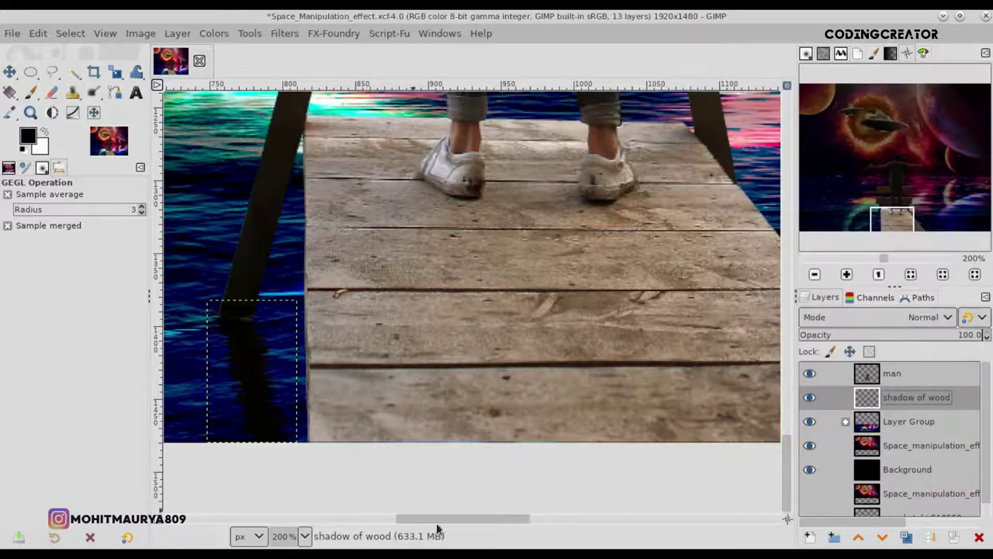
- Move the shadow 25 px left, then nudge it up and left with the arrow keys
scroll(437, 529, "left", 3)
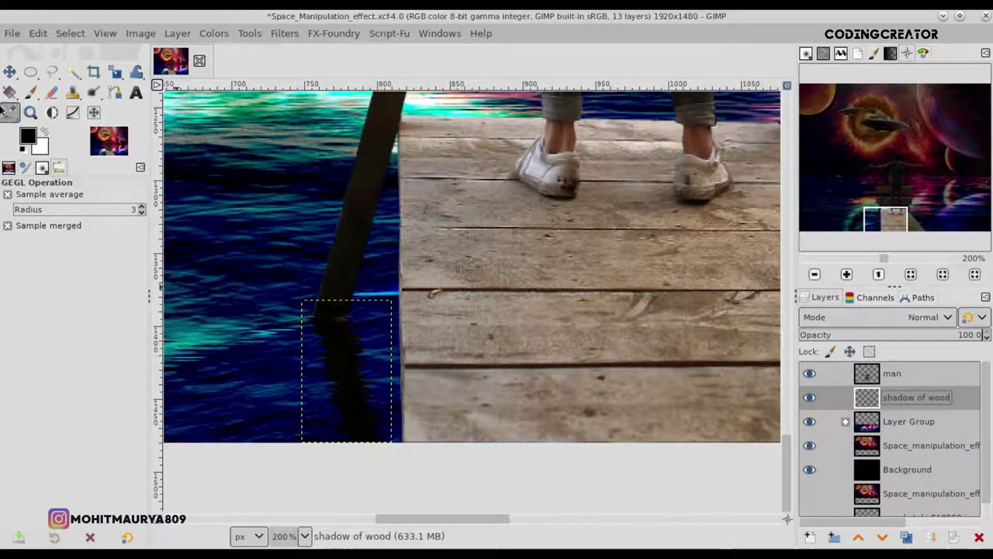
left_click(10, 71)
mouse_move(335, 379)
left_mouse_down()
mouse_move(296, 379)
mouse_move(335, 379)
left_mouse_up()
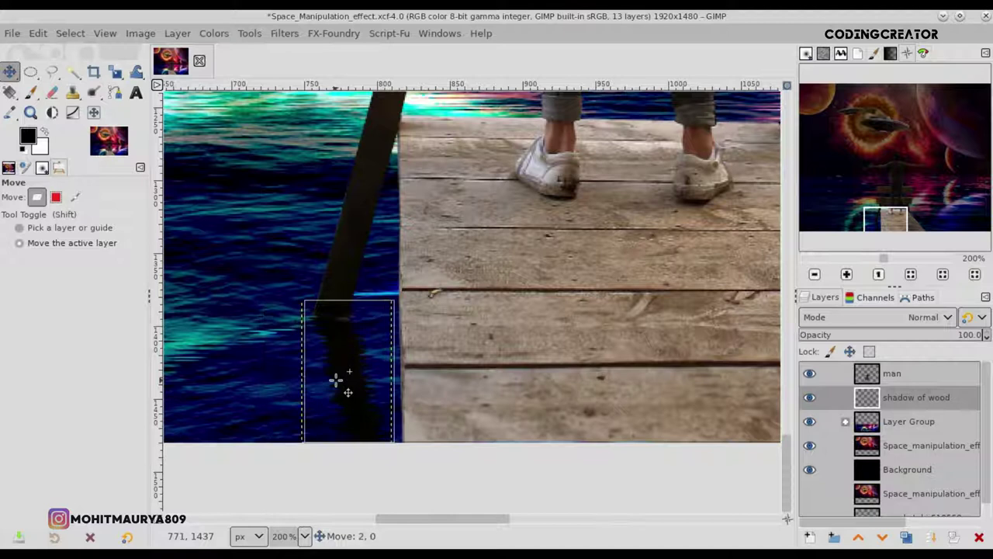
scroll(336, 380, "up", 1, "ctrl")
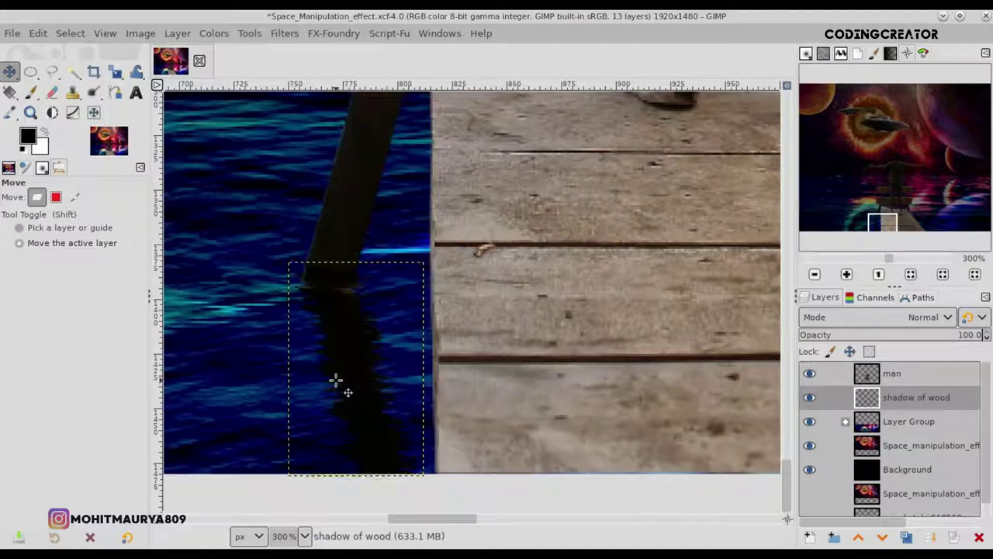
key("Up")
key("Left")
key("Left")
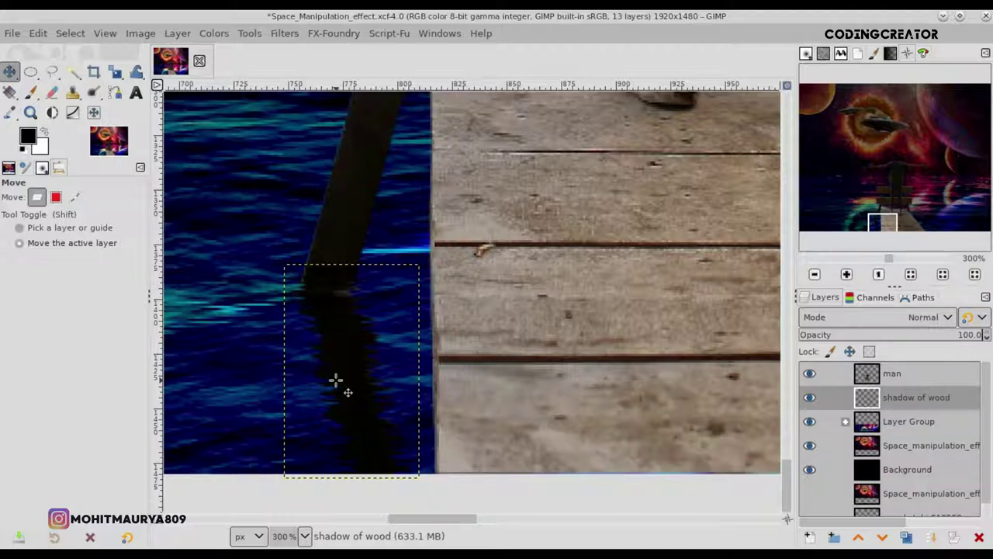
left_click(291, 37)
mouse_move(297, 138)
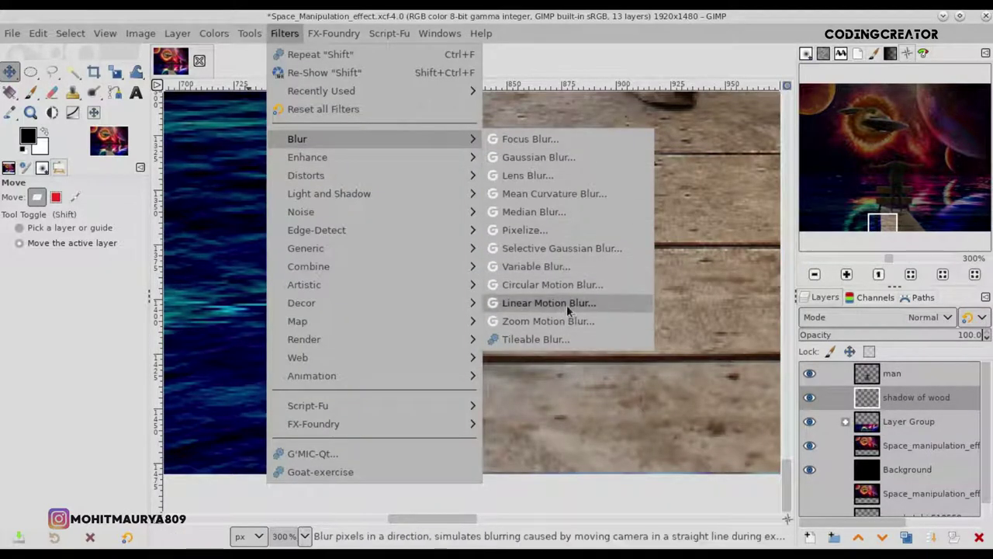
- Apply Linear Motion Blur to the shadow with length 7.71
left_click(549, 305)
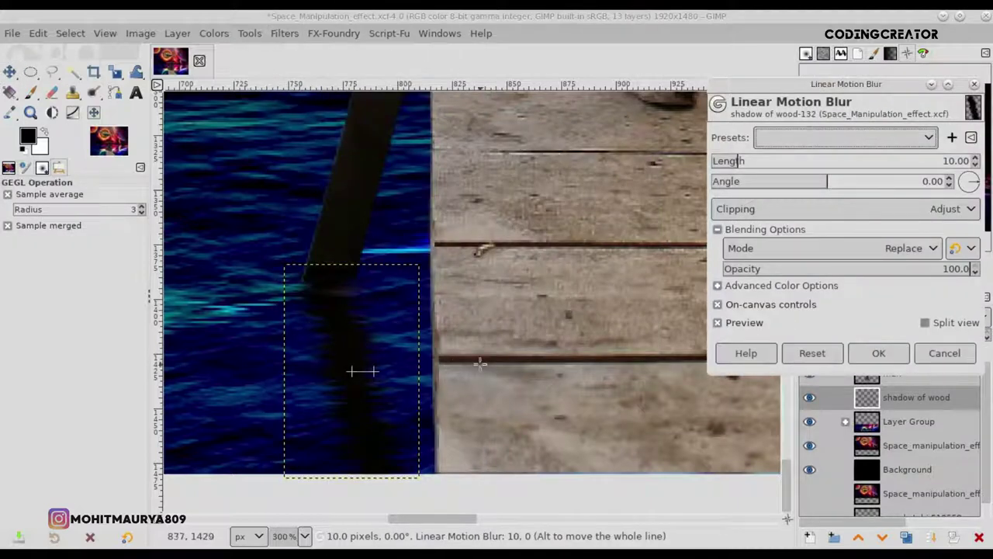
left_click_drag(736, 162, 733, 161)
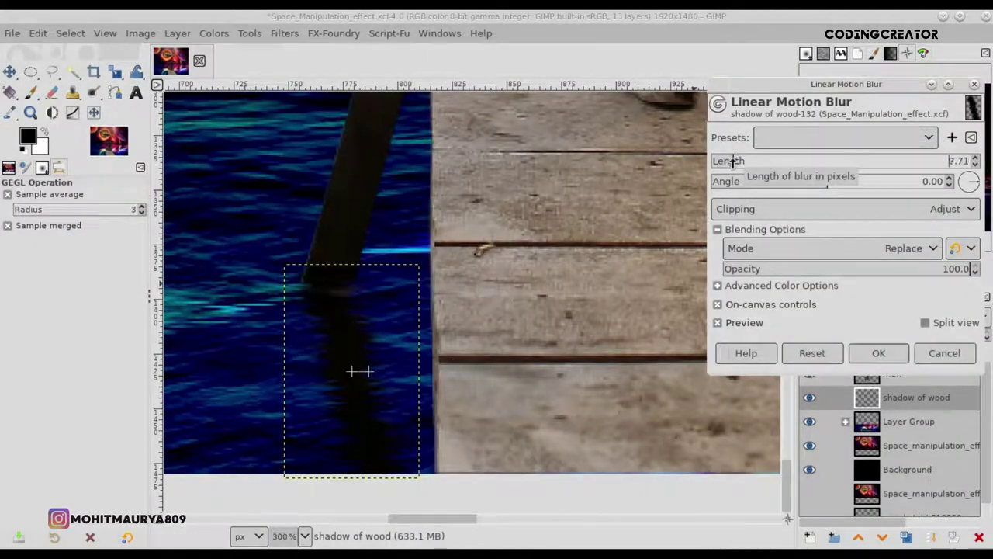
left_click(878, 354)
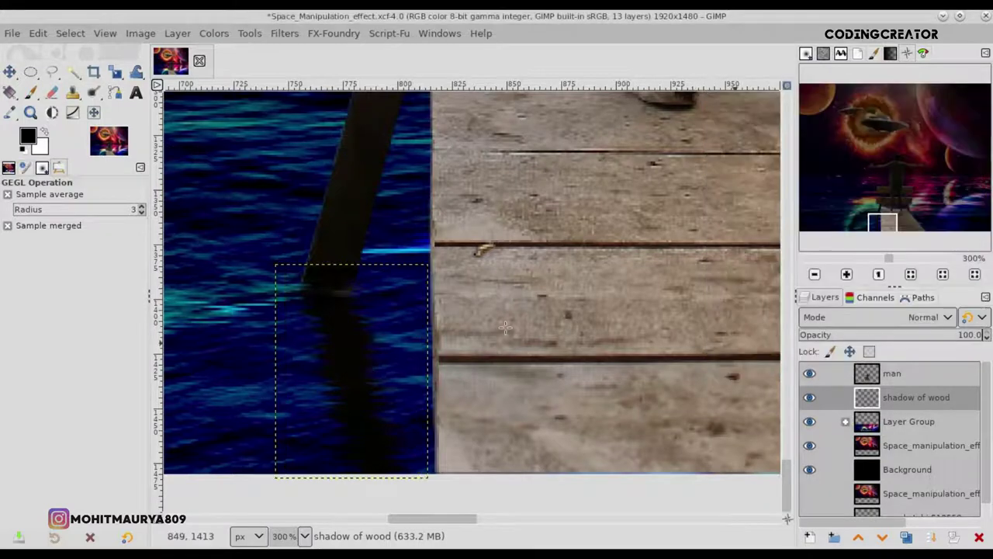
key("shift+ctrl+f")
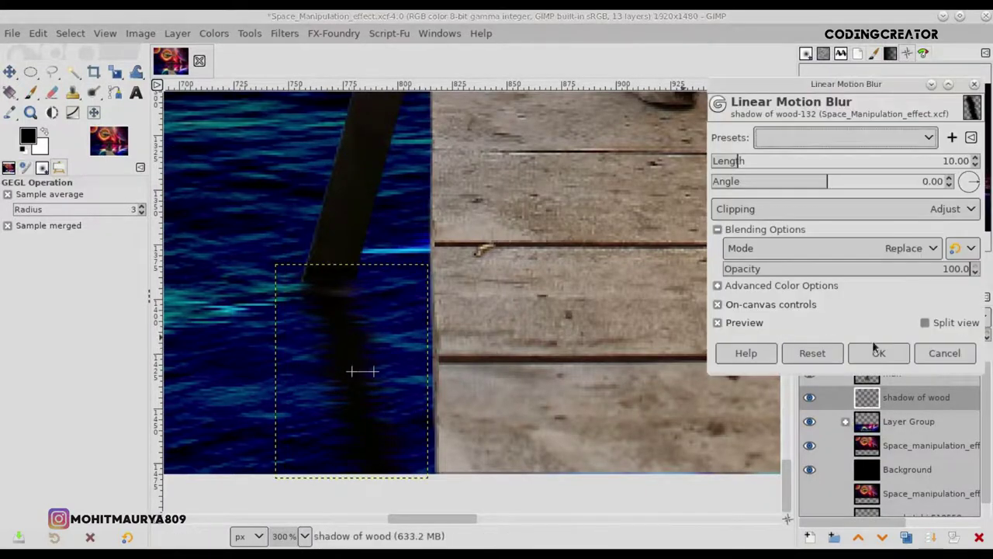
left_click(945, 353)
- Nudge the shadow of wood layer slightly and add a new empty layer above it
key("m")
left_click_drag(350, 350, 356, 348)
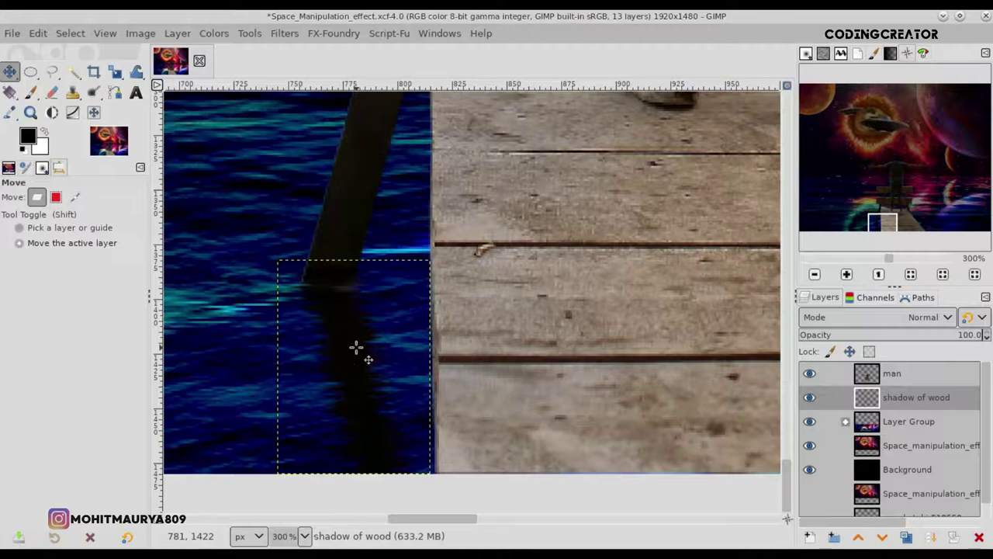
scroll(356, 347, "down", 5)
scroll(357, 347, "down", 1)
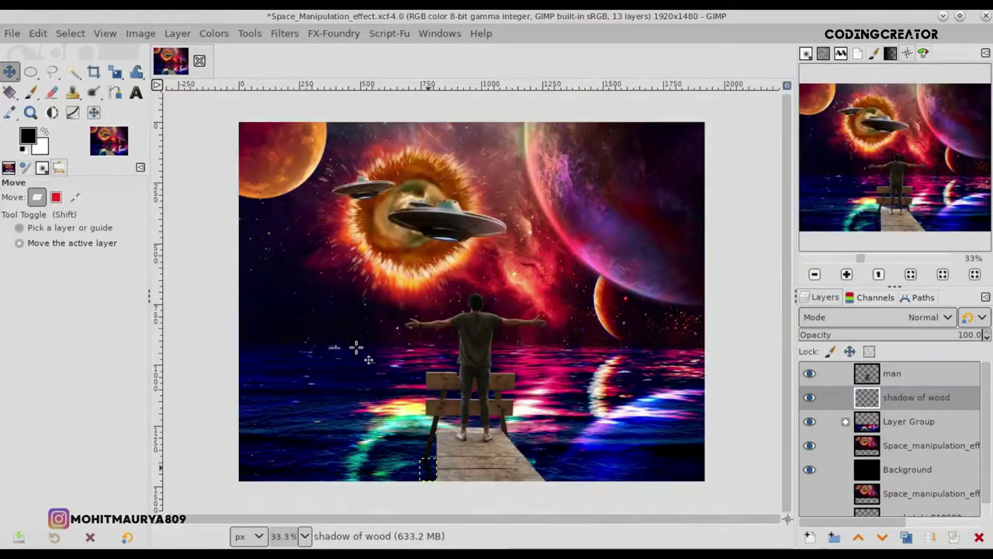
left_click(853, 375)
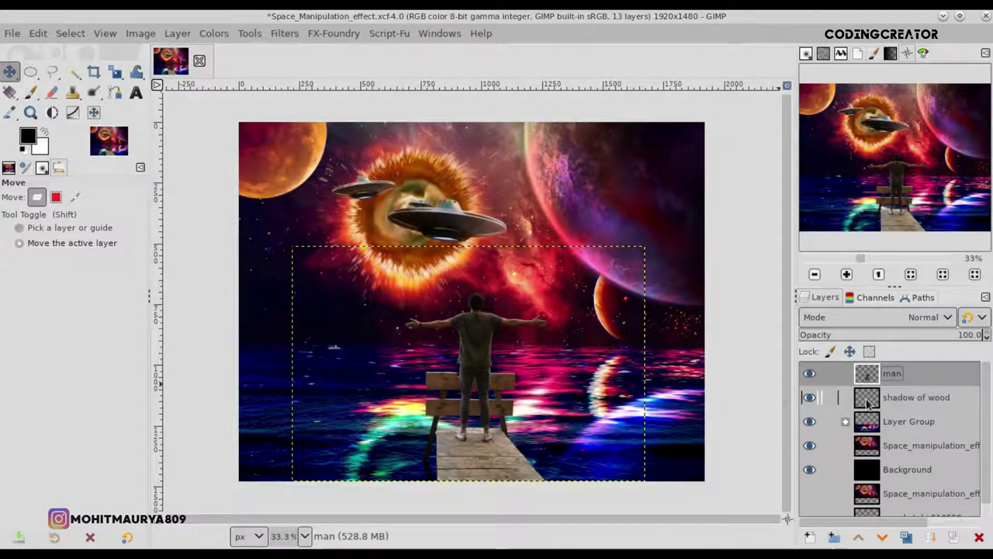
left_click(867, 402)
left_click(809, 537)
- Create new layer #1 and paint soft black shading around the pier leg's base
left_click(869, 531)
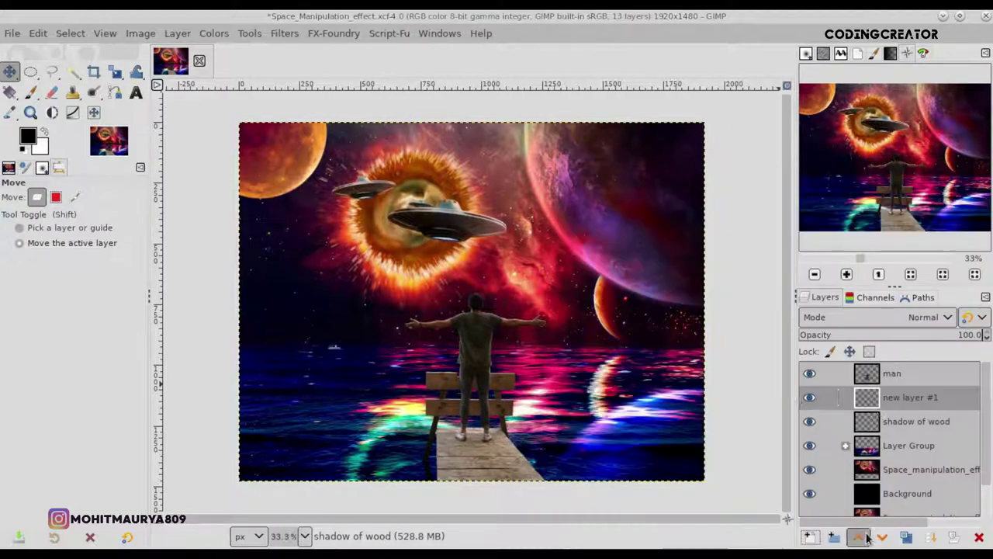
left_click(30, 92)
left_click_drag(434, 423, 461, 485)
scroll(466, 497, "up", 3)
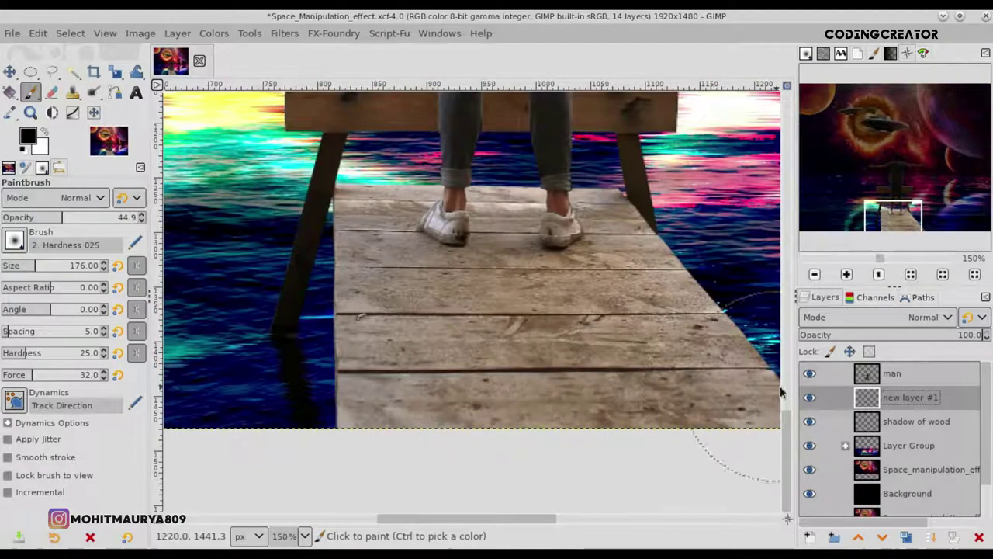
scroll(499, 392, "up", 1)
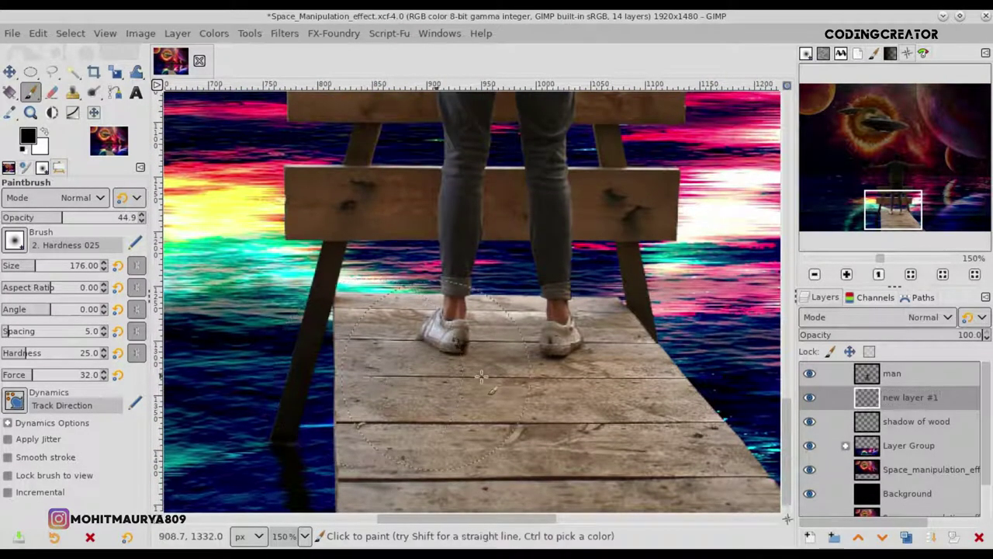
scroll(783, 458, "down", 1)
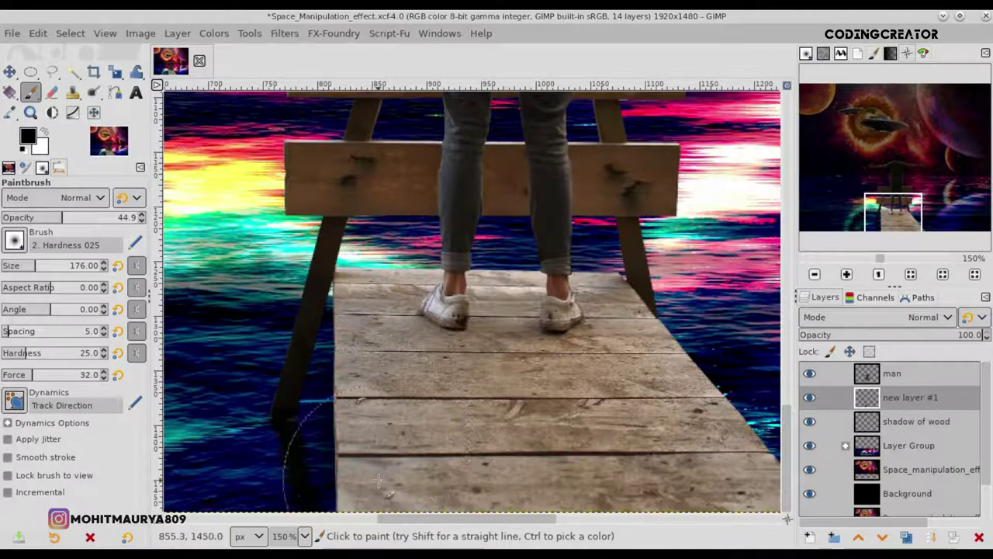
left_click_drag(373, 396, 318, 434)
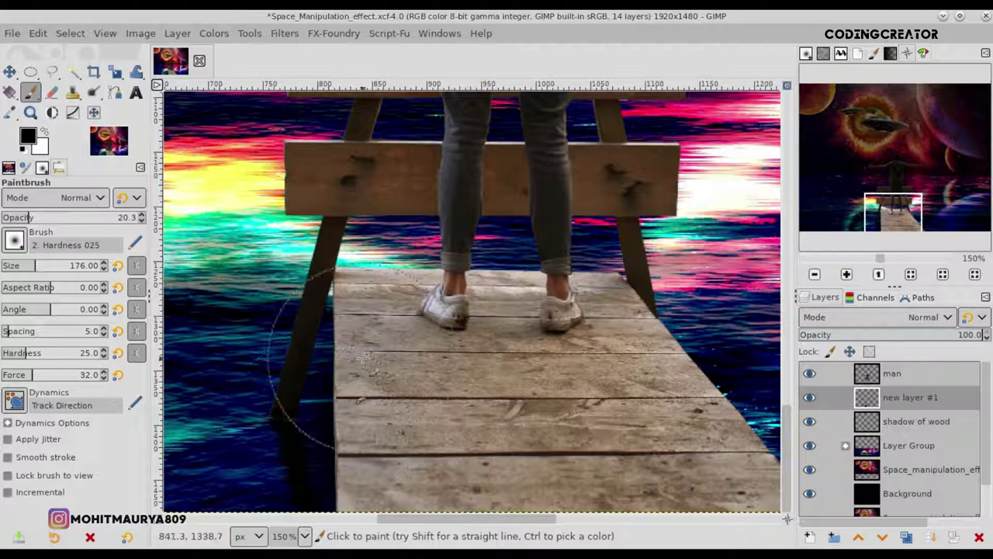
left_click_drag(353, 387, 351, 495)
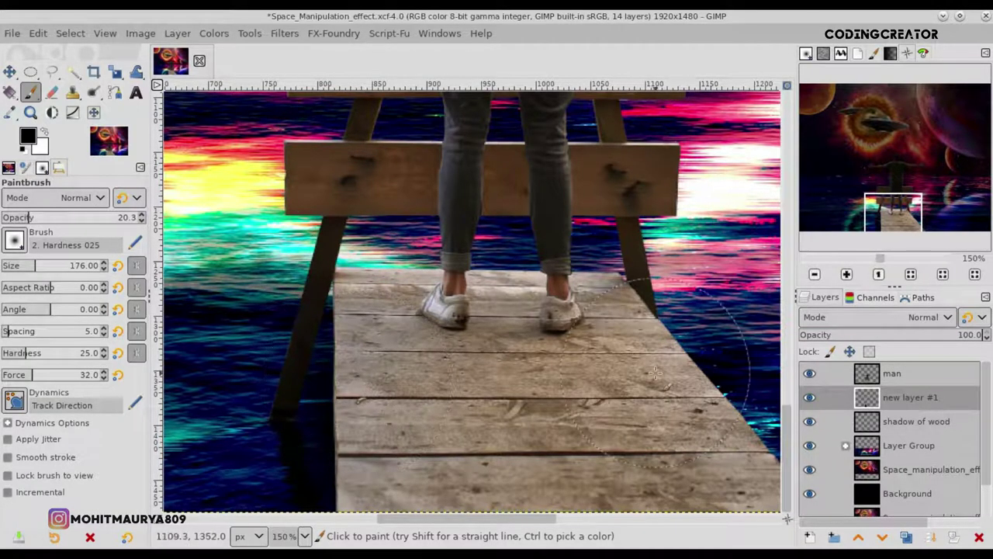
- Erase excess shadow along the pier leg and toggle new layer #1 to compare
left_click(51, 91)
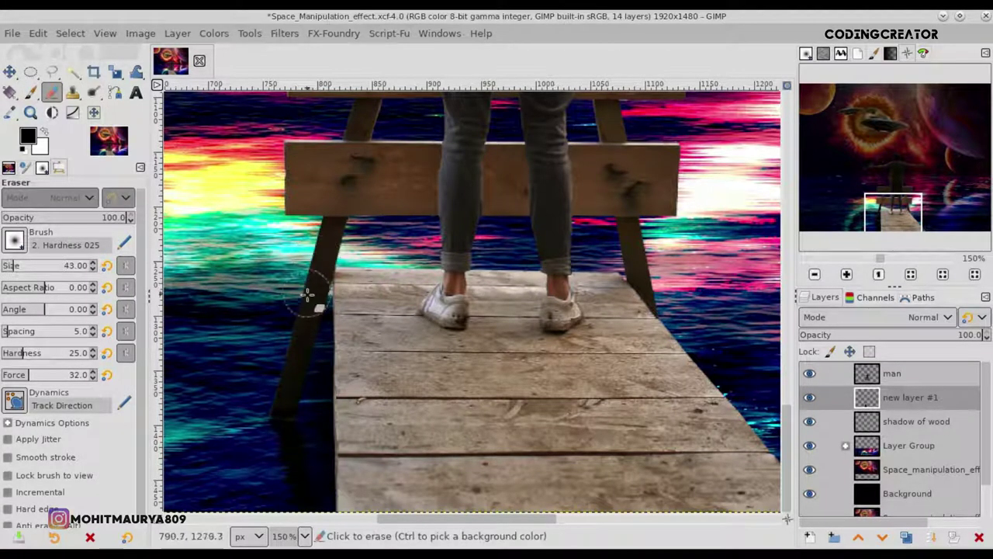
left_click_drag(308, 306, 292, 358)
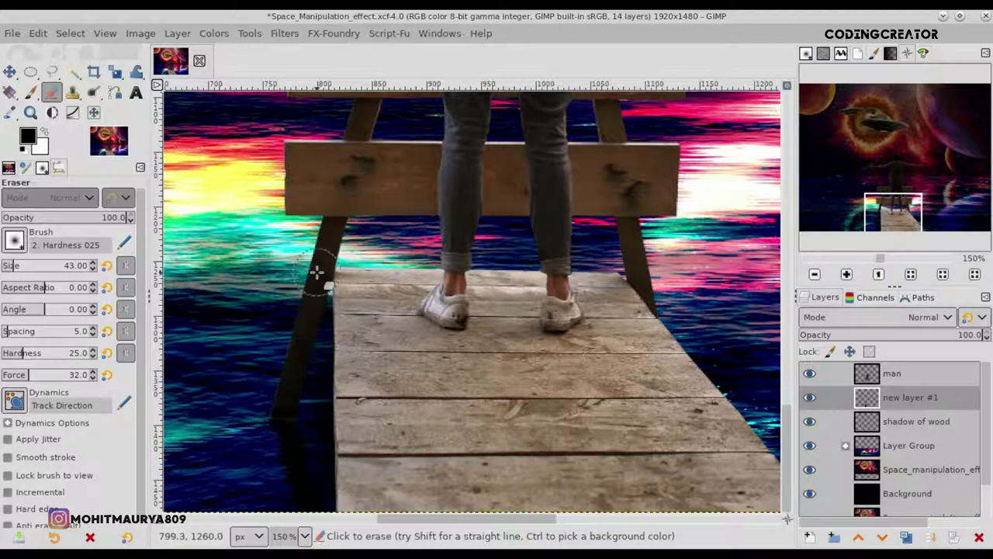
key("m")
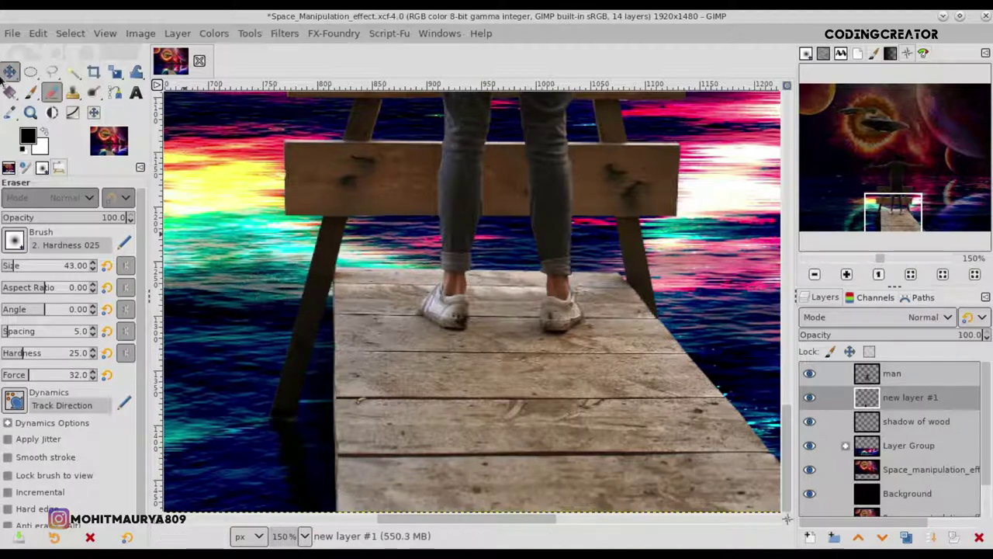
left_click(812, 398)
left_click(811, 398)
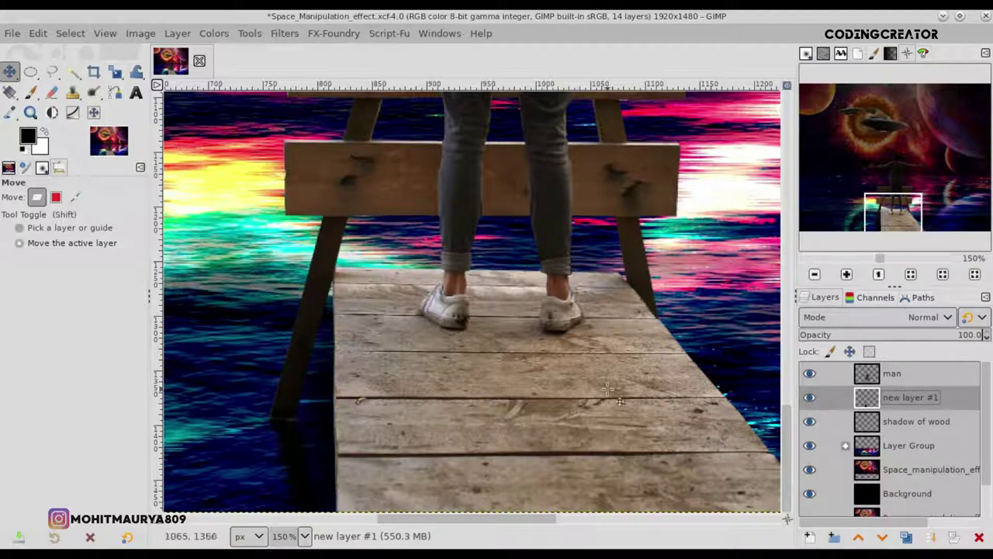
left_click(51, 93)
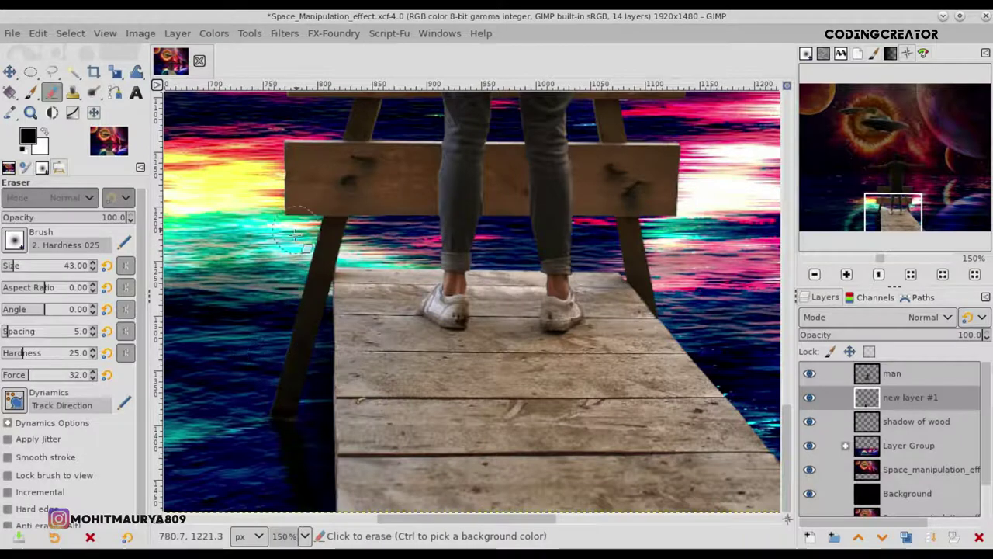
left_click(809, 398)
left_click(809, 398)
left_click(810, 398)
left_click(809, 398)
left_click(809, 398)
left_click(810, 398)
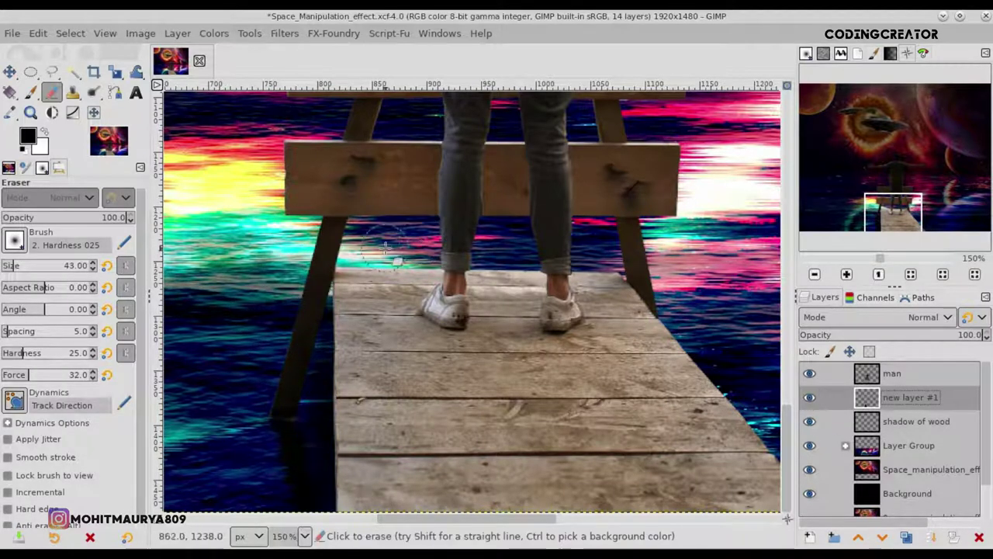
left_click(809, 398)
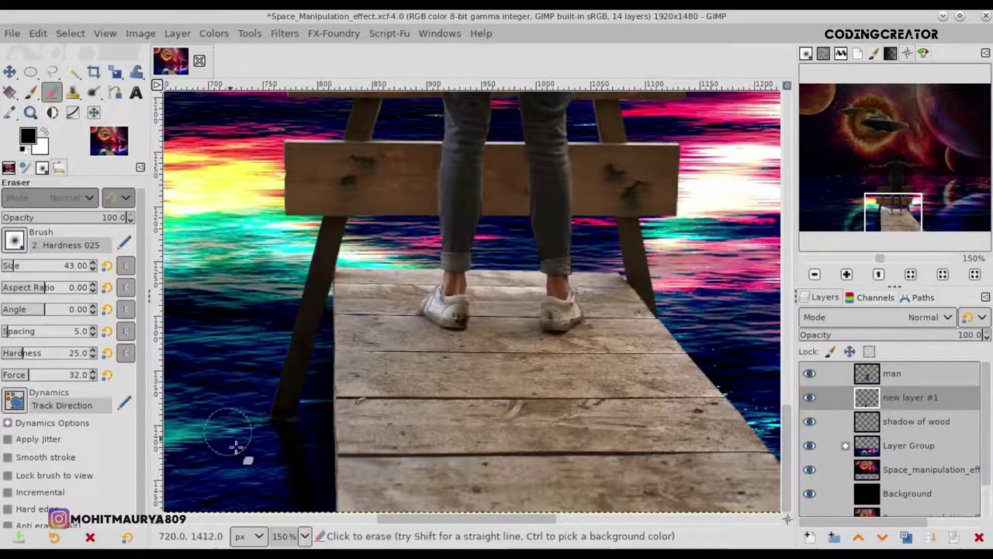
- Darken the water beside the pier leg with another soft brush stroke
left_click(32, 92)
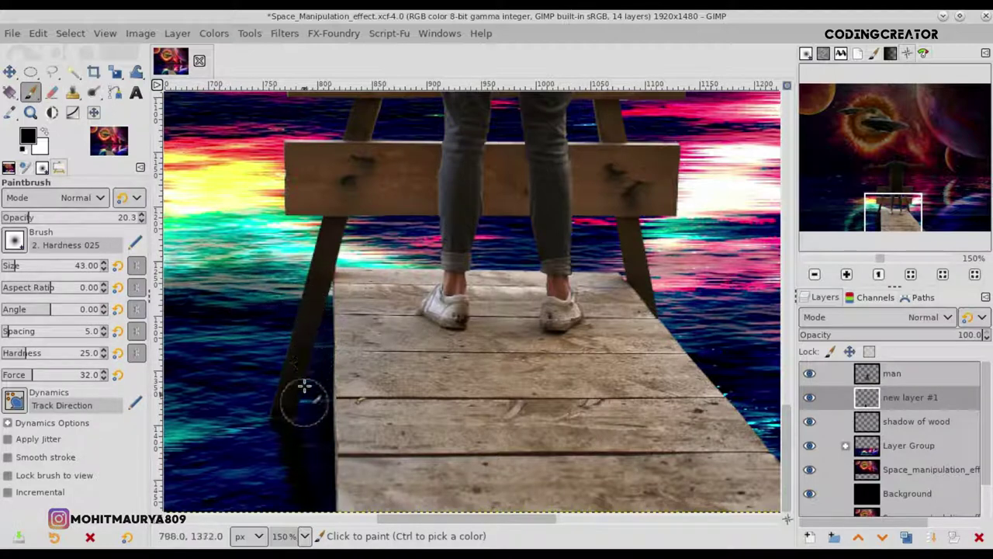
left_click_drag(305, 386, 310, 374)
left_click(52, 92)
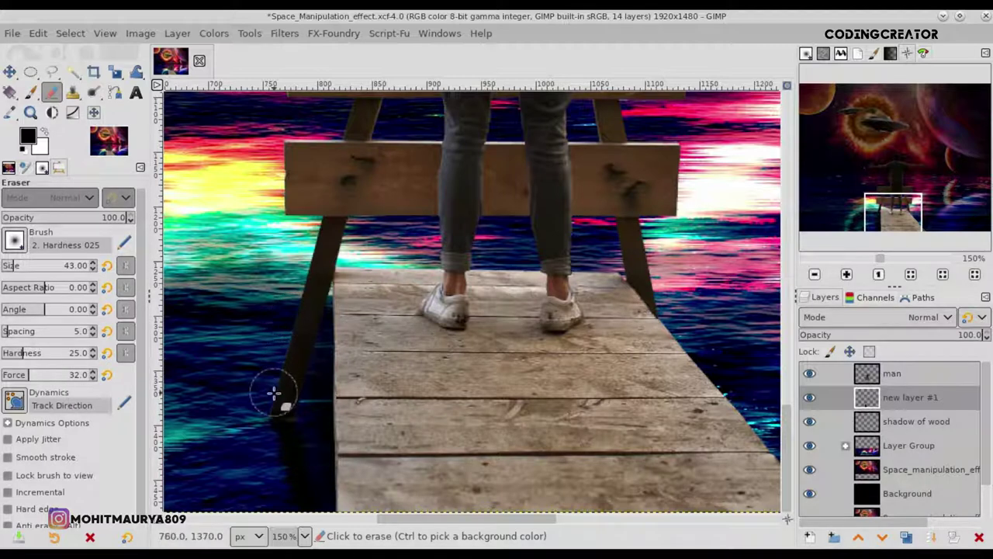
left_click(9, 71)
scroll(419, 330, "down", 1)
- Put the man layer into a new group and add new layer #2 clipped to him
scroll(419, 330, "down", 2)
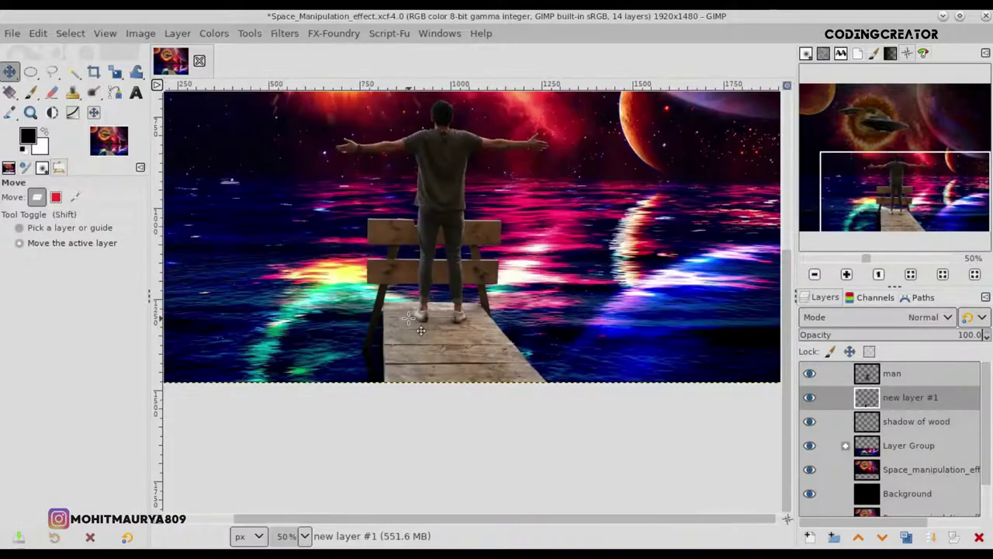
scroll(419, 330, "down", 1)
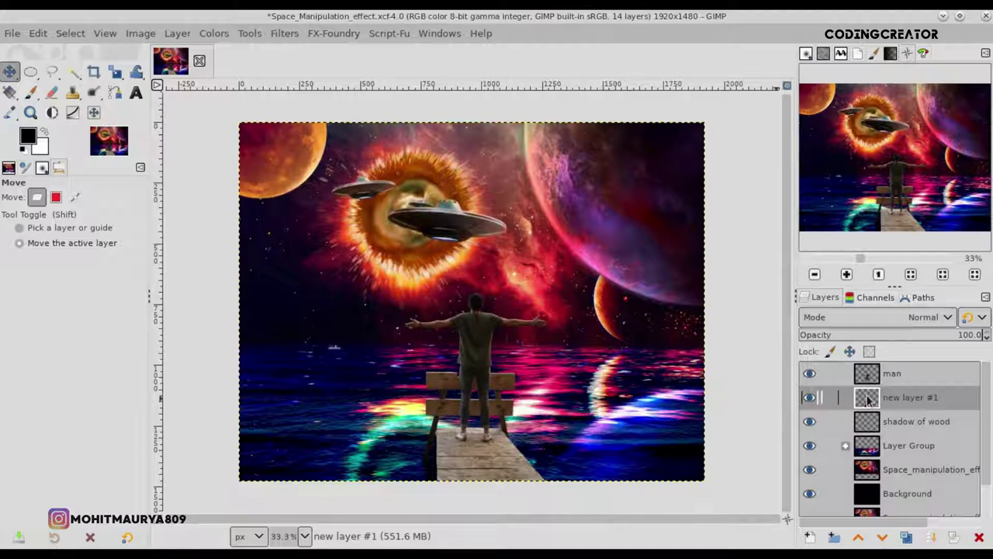
left_click(868, 376)
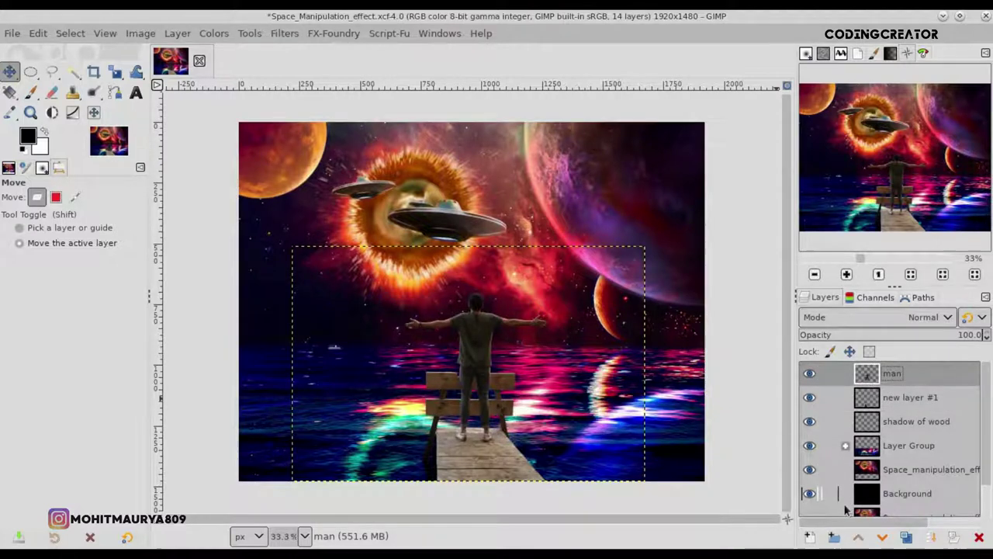
left_click(834, 537)
left_click_drag(868, 399, 869, 378)
left_click(808, 537)
left_click(878, 528)
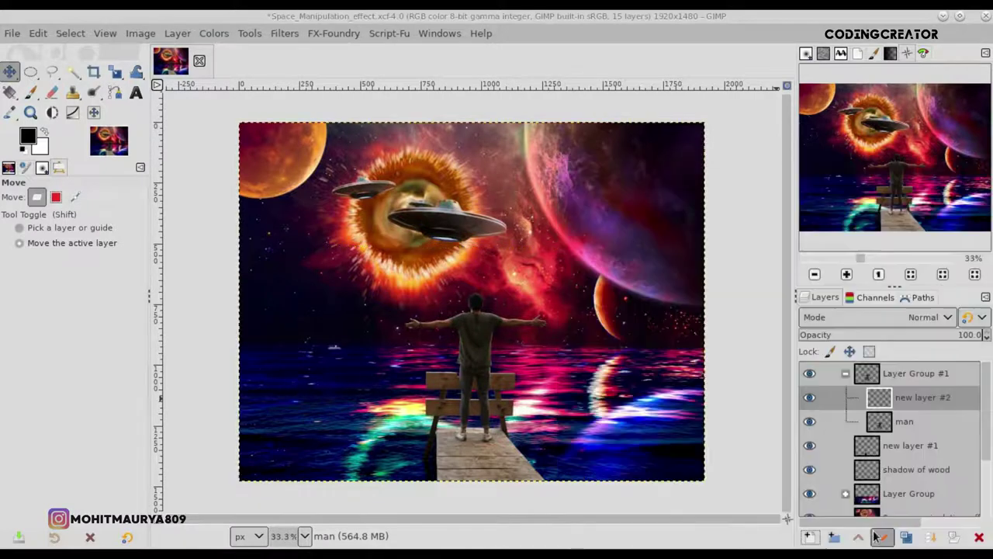
right_click(896, 405)
mouse_move(792, 75)
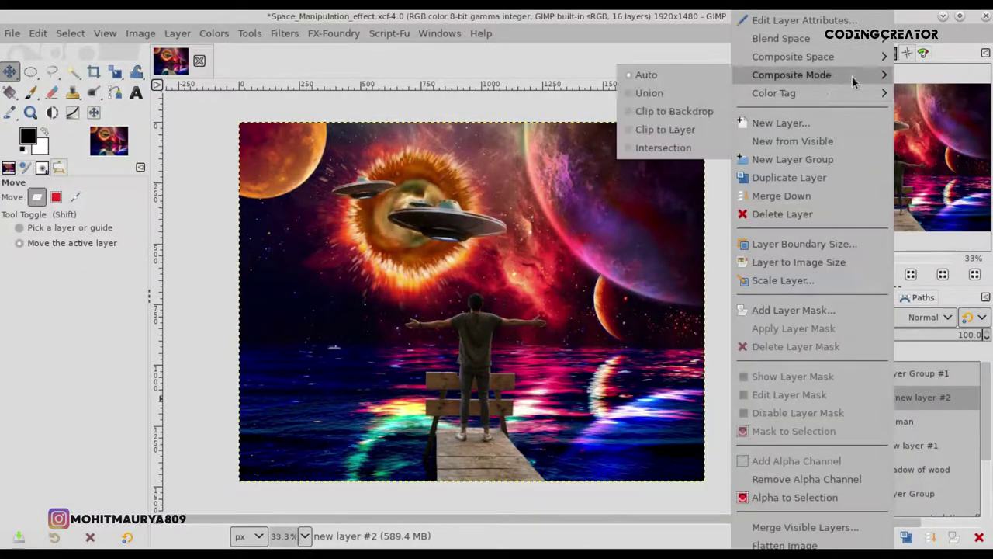
left_click(708, 113)
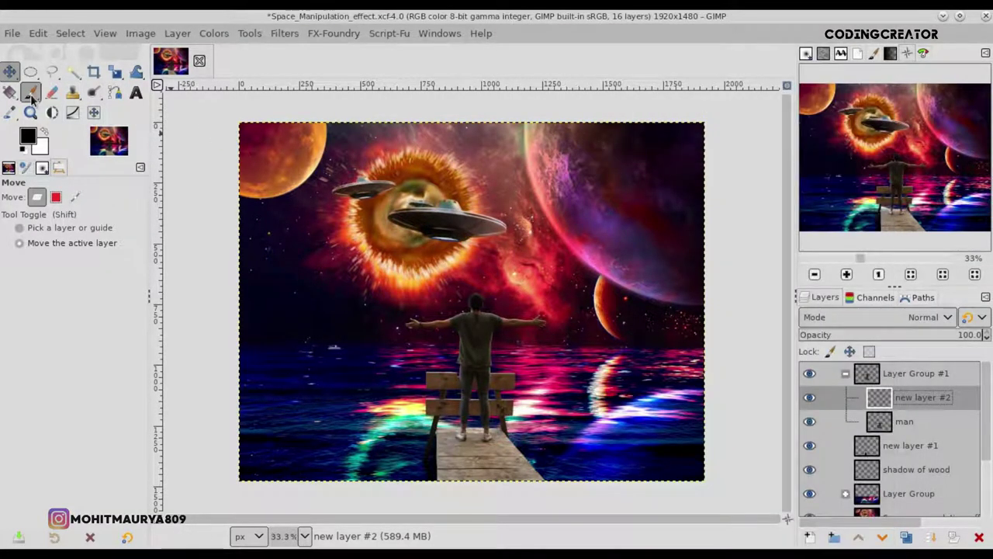
- Fill new layer #2 with foreground grey 808080 and set its mode to Overlay
left_click(35, 139)
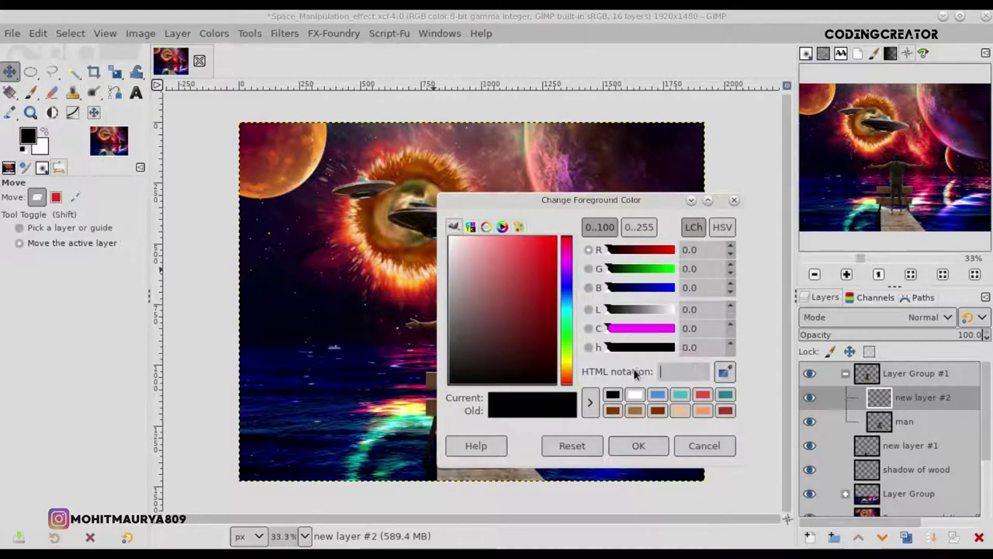
type("808080")
key("Return")
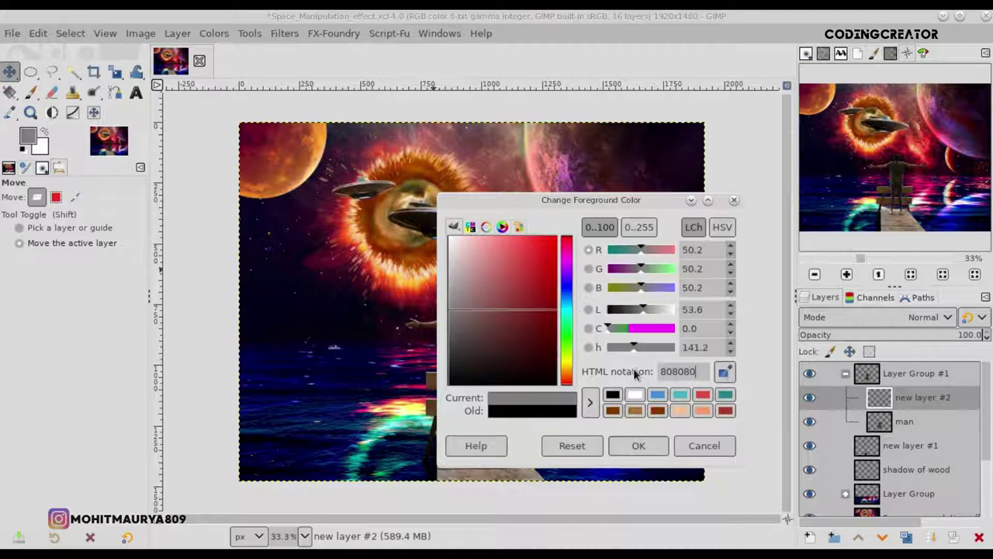
left_click(638, 446)
left_click(49, 35)
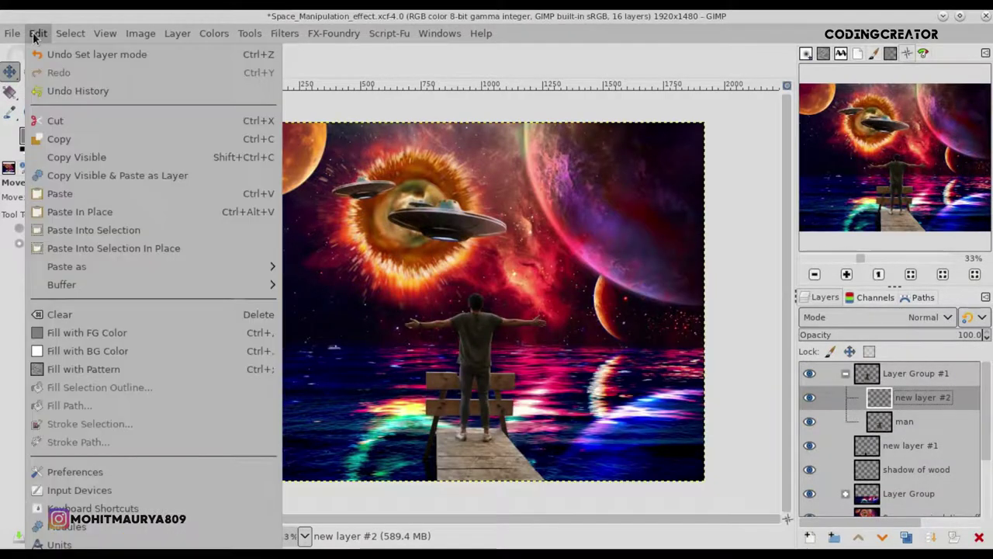
left_click(101, 331)
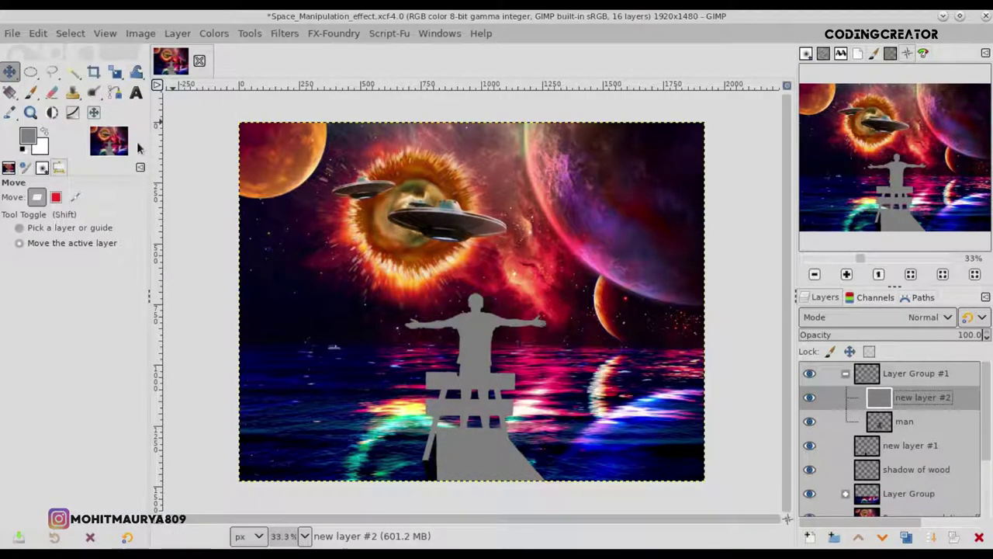
left_click(834, 319)
scroll(846, 365, "down", 5)
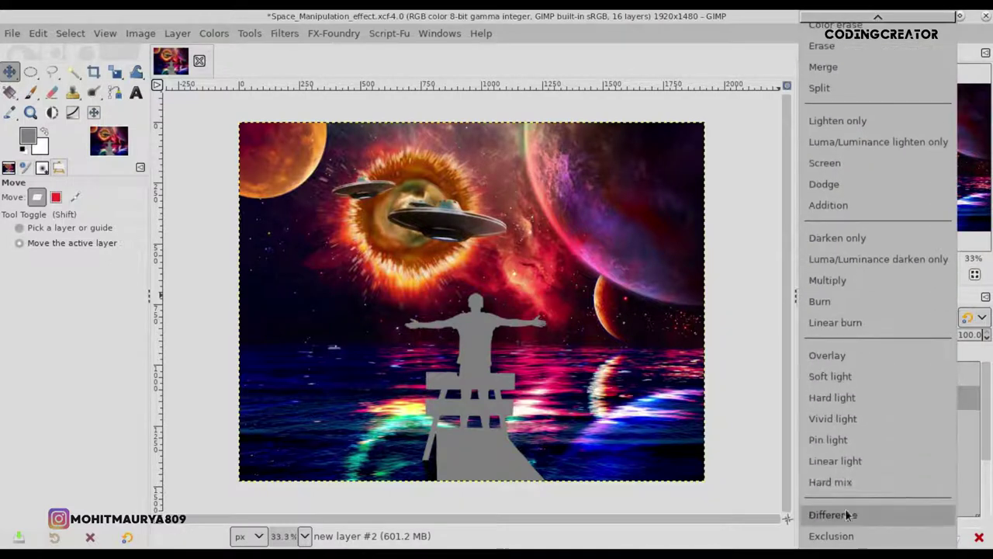
left_click(847, 369)
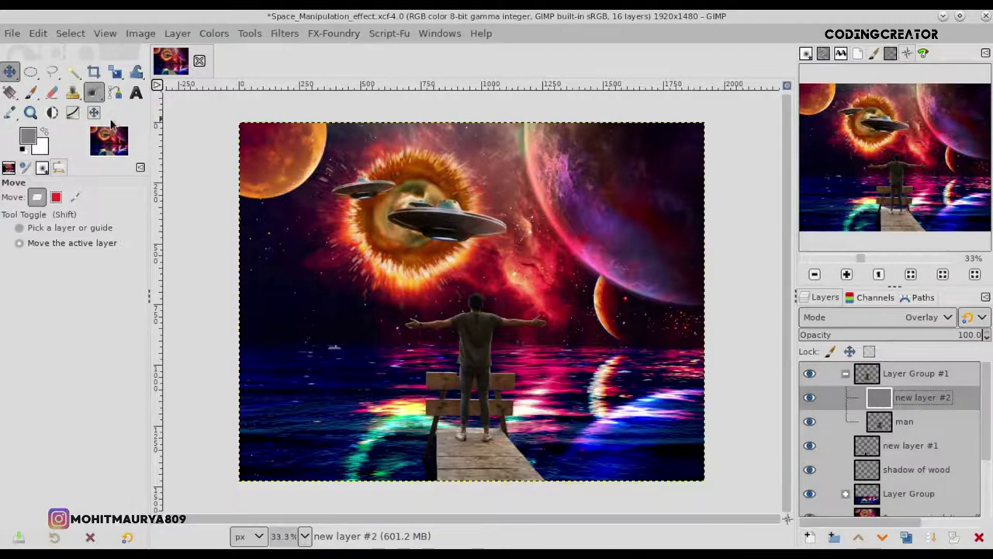
- Select Dodge/Burn, zoom to 200% on the man and set brush size 55
left_click(93, 92)
left_click_drag(145, 227, 142, 237)
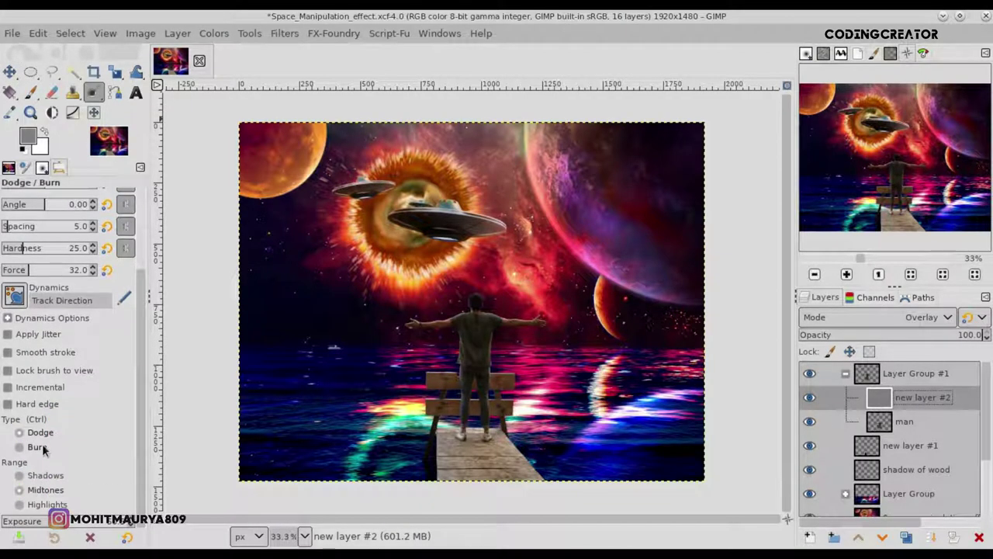
scroll(128, 447, "up", 2)
scroll(45, 237, "up", 2)
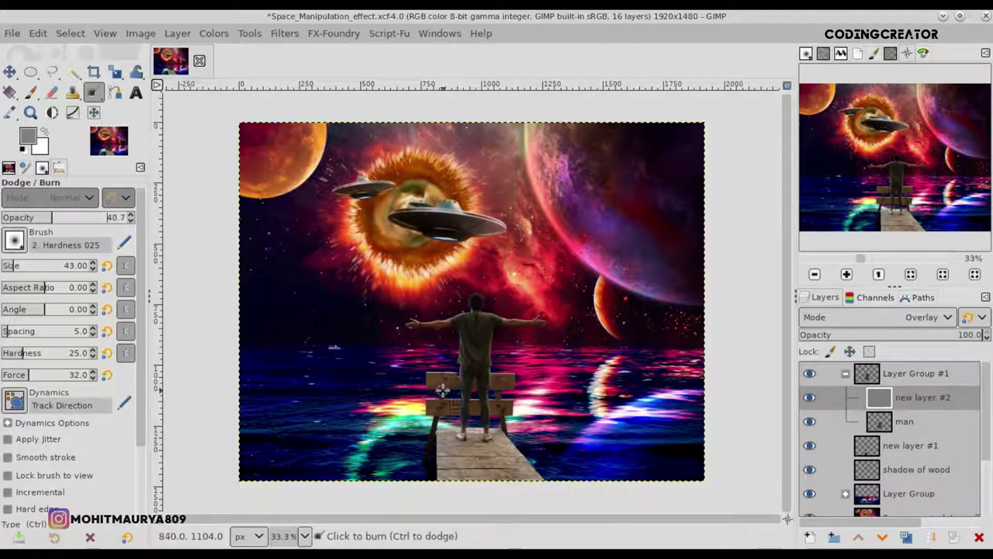
scroll(454, 388, "up", 5, "ctrl")
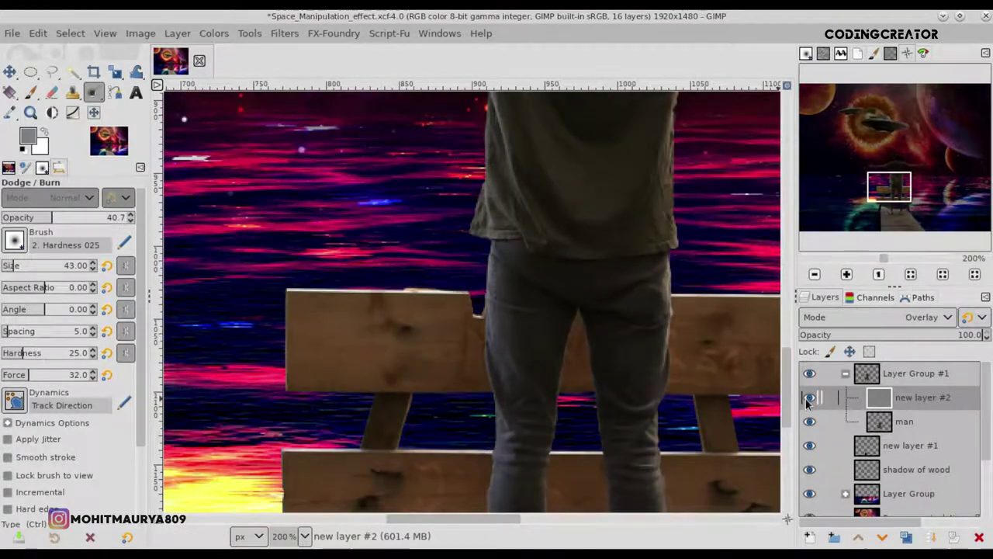
scroll(785, 376, "up", 5)
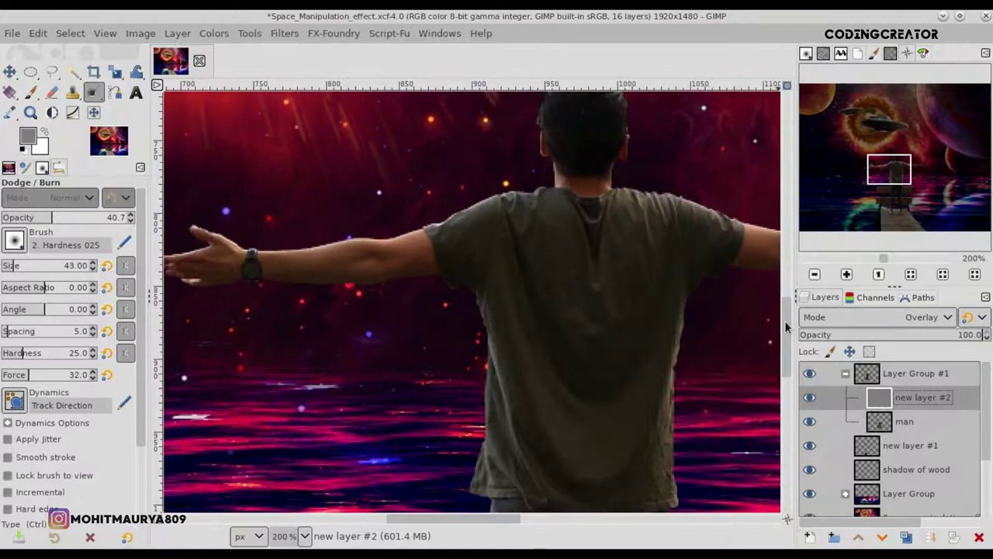
left_click_drag(497, 521, 477, 521)
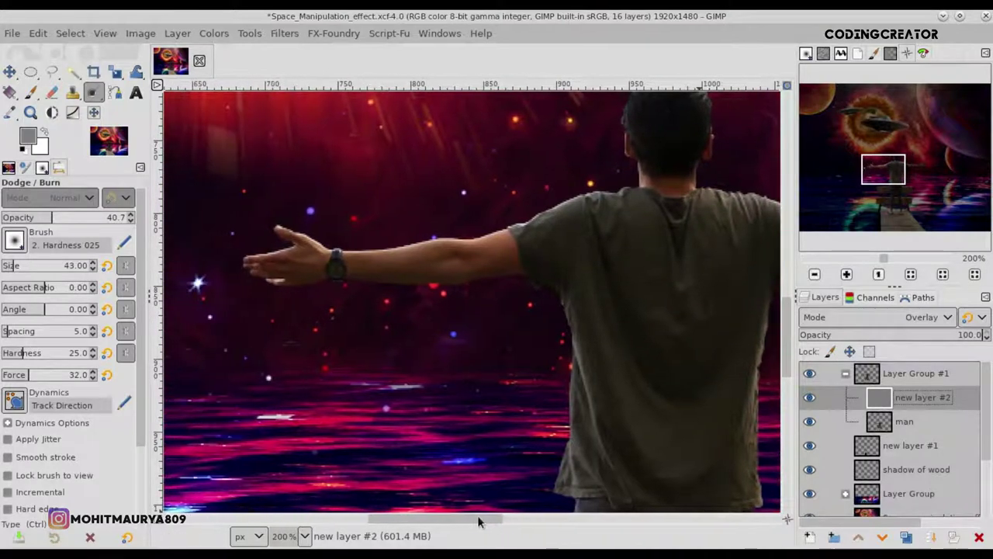
left_click(12, 266)
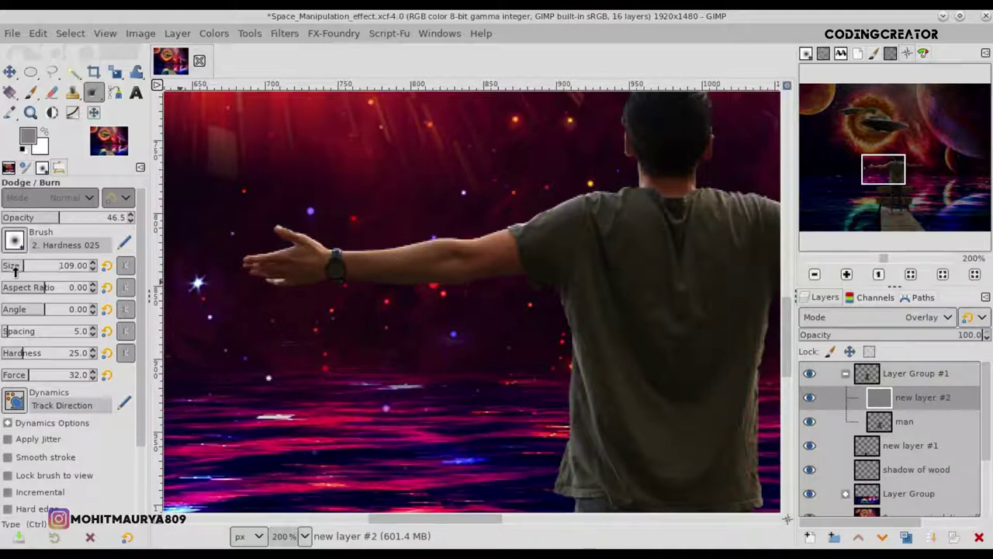
- Burn the arm underside and shirt below the shoulder at opacity 40.7, then raise opacity to 55.2
left_click_drag(275, 297, 537, 273)
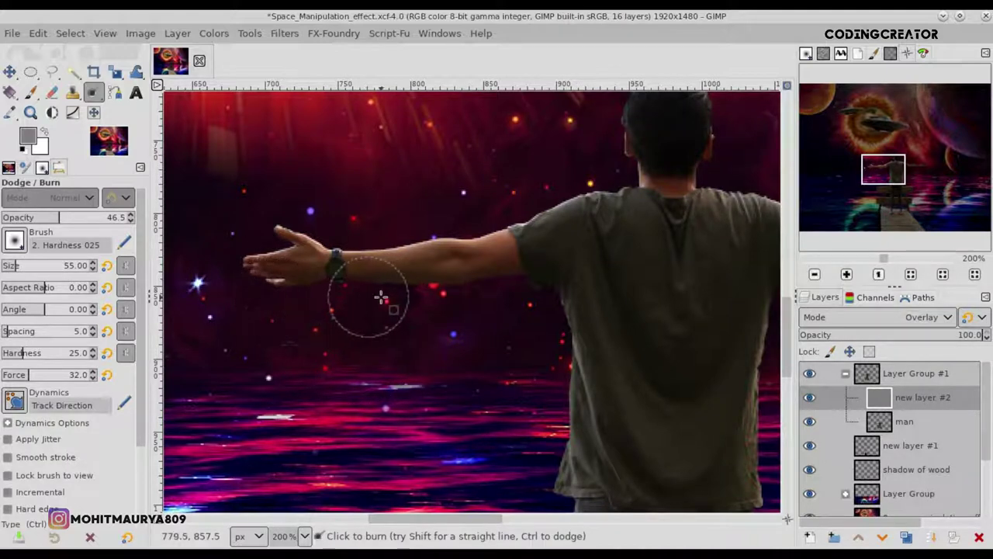
mouse_move(468, 277)
left_mouse_down()
mouse_move(262, 275)
mouse_move(364, 295)
mouse_move(527, 265)
left_mouse_up()
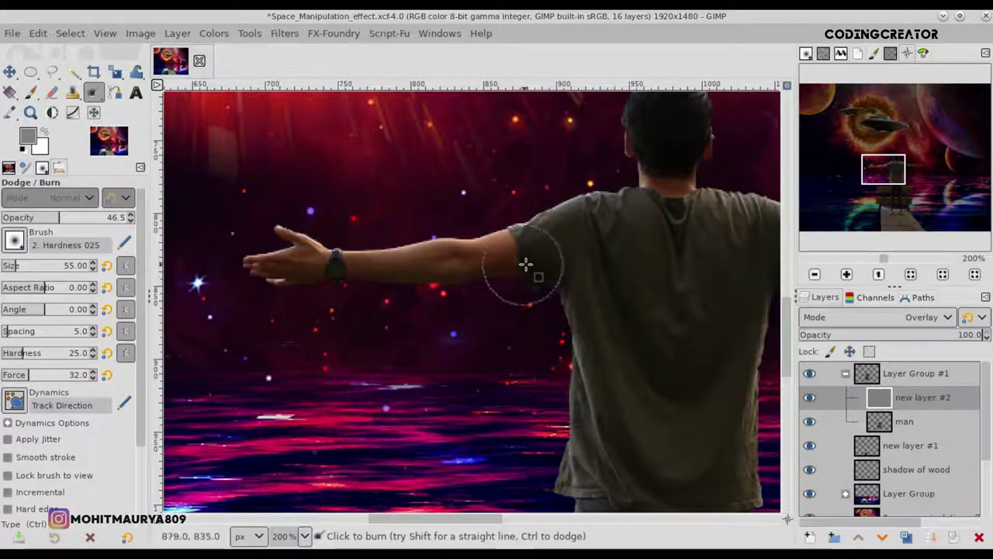
left_click(51, 220)
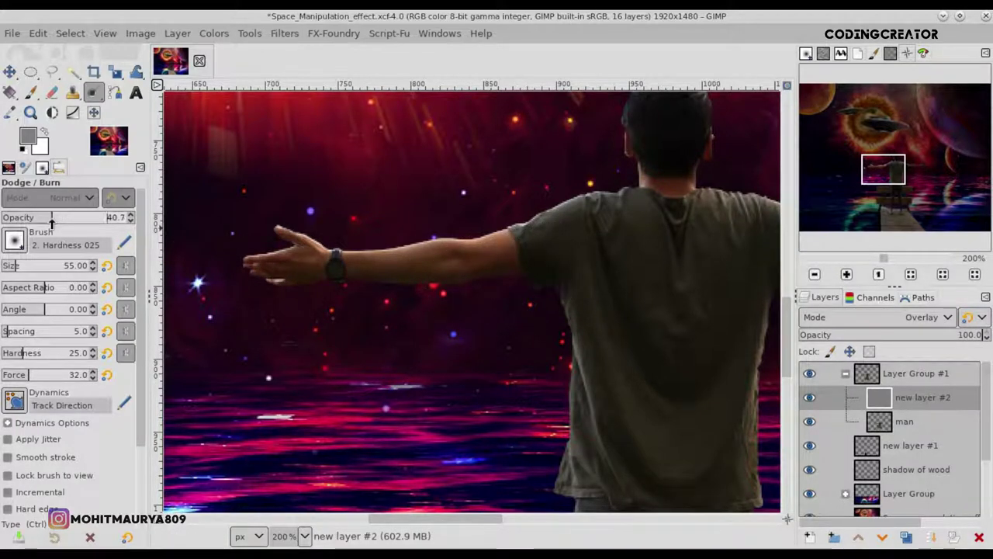
mouse_move(670, 230)
left_mouse_down()
mouse_move(648, 266)
mouse_move(649, 388)
mouse_move(728, 261)
left_mouse_up()
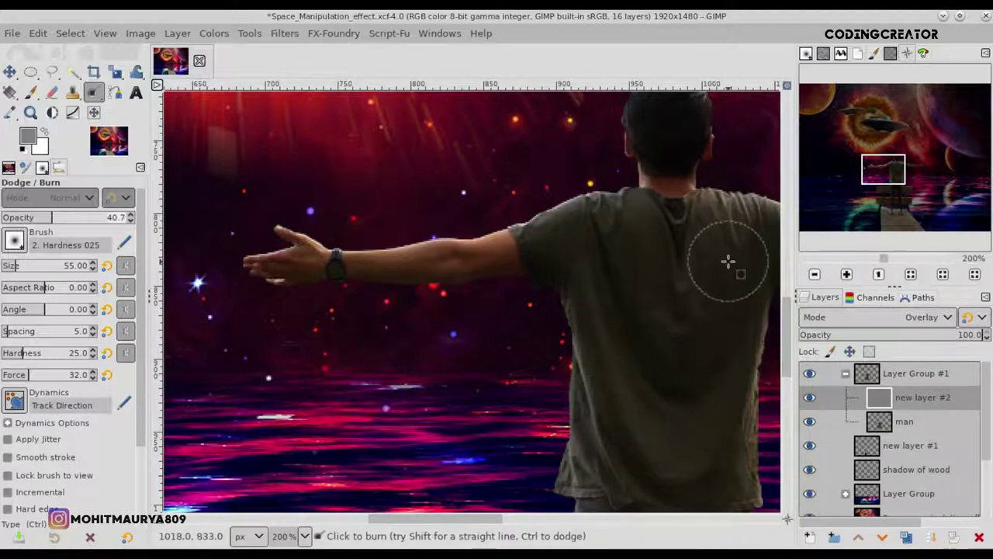
left_click(810, 397)
left_click_drag(497, 519, 553, 518)
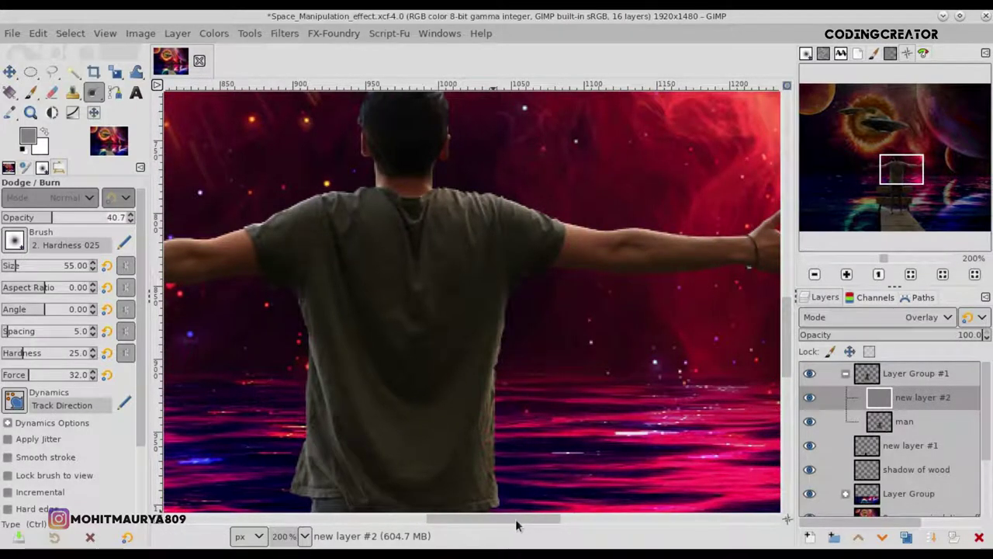
left_click_drag(516, 520, 543, 520)
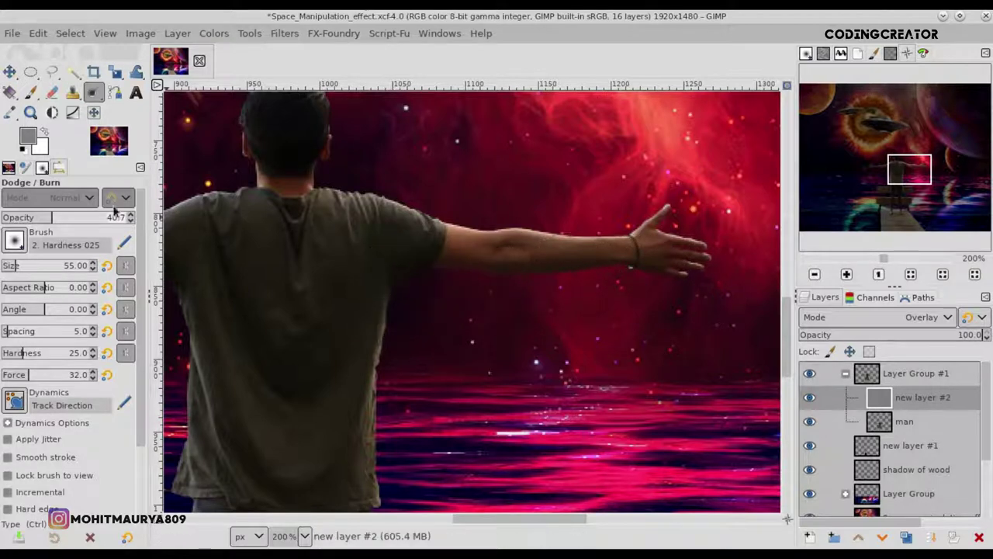
left_click(69, 220)
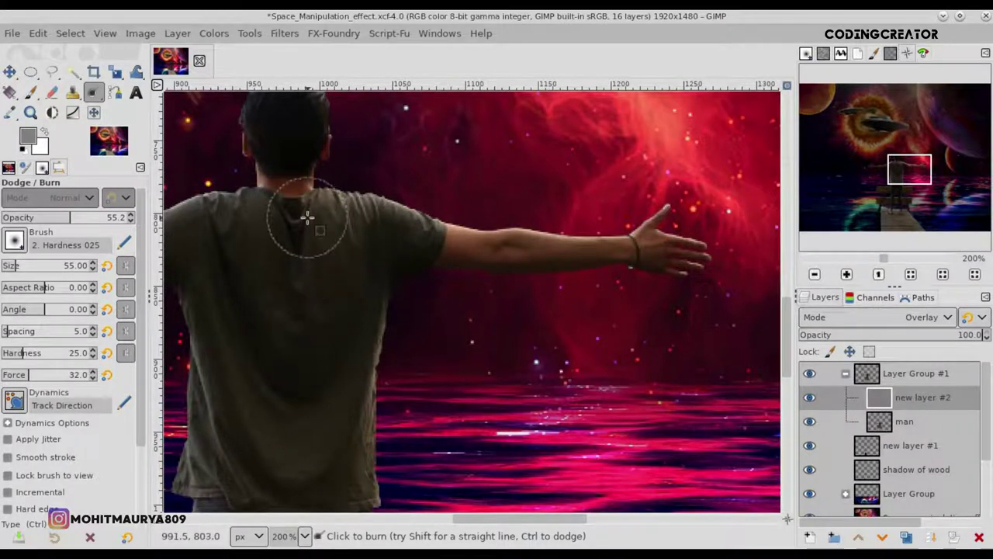
- Compare the grey layer on and off, then burn the man's thighs and knee
scroll(479, 521, "left", 3)
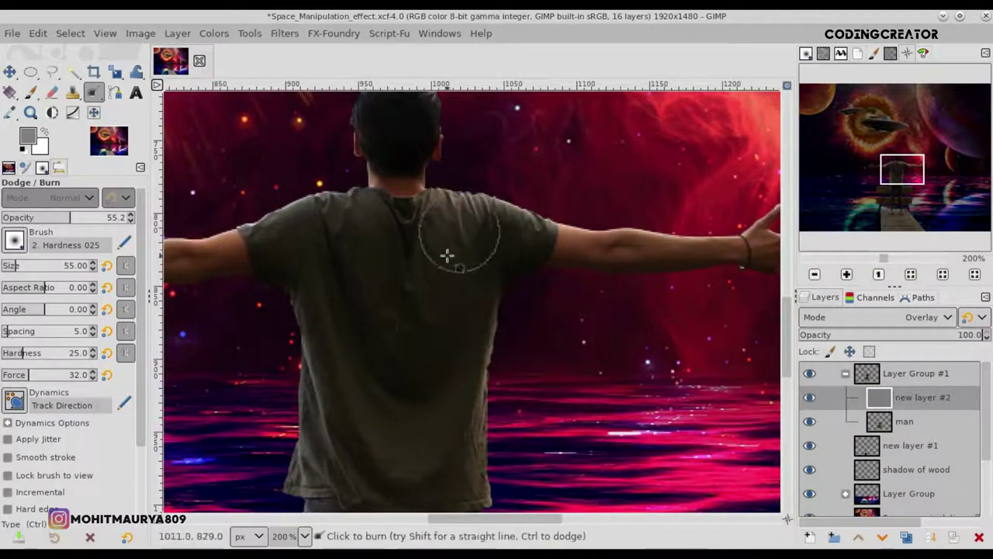
scroll(313, 214, "down", 2)
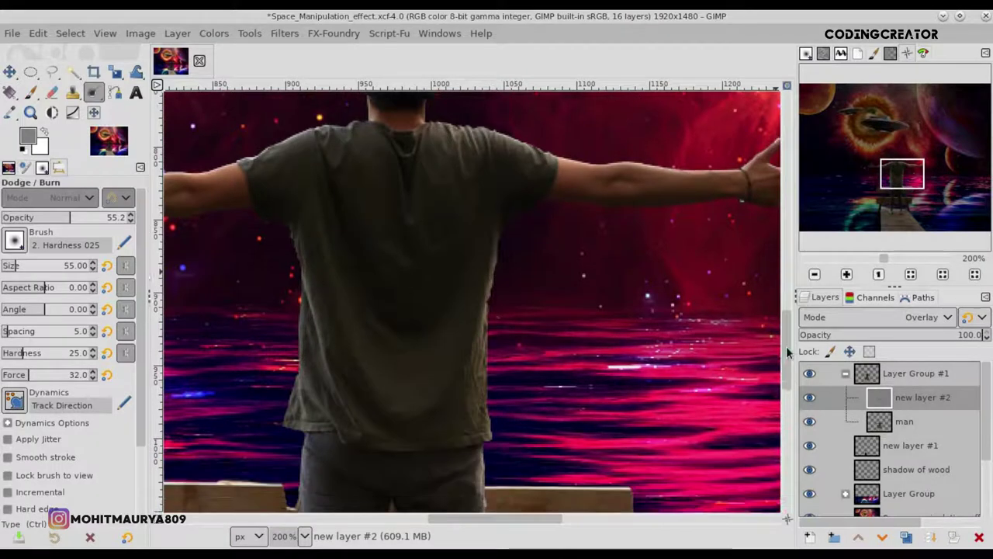
scroll(313, 214, "down", 2)
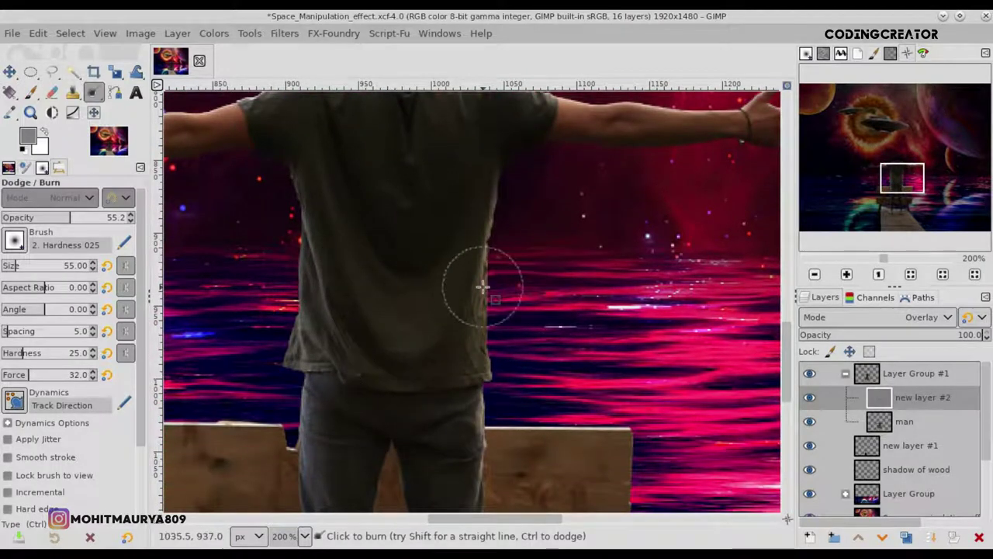
left_click(809, 397)
left_click(810, 398)
scroll(396, 280, "down", 3)
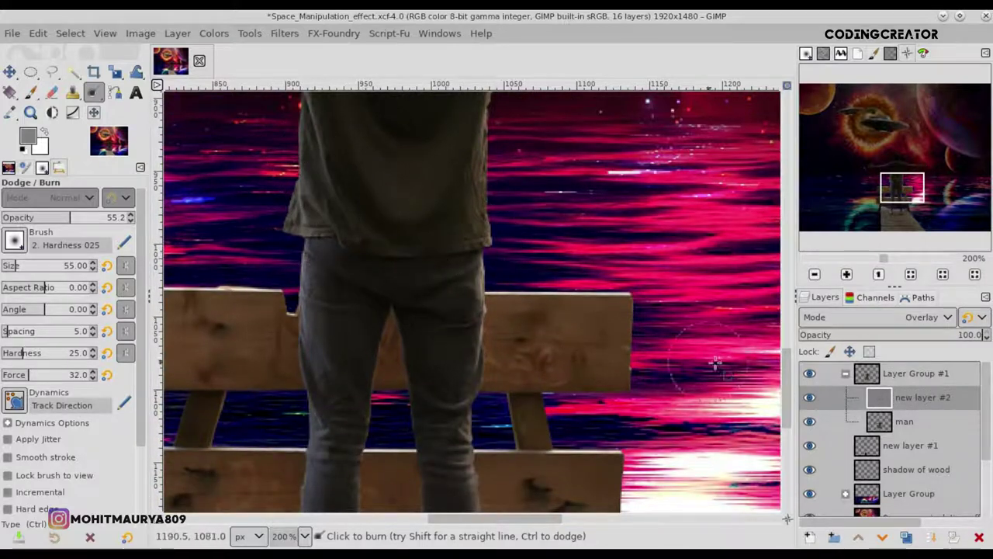
scroll(787, 388, "down", 2)
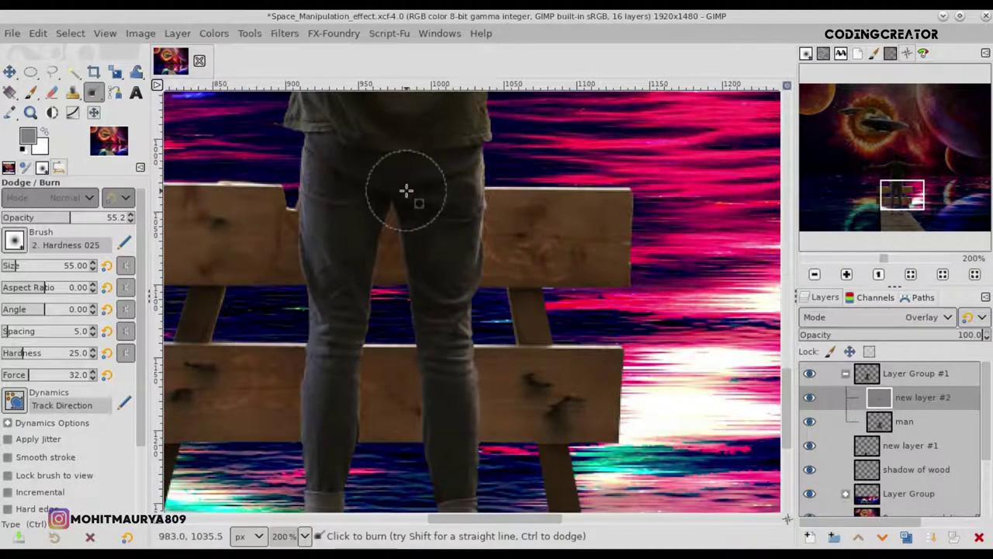
mouse_move(328, 159)
left_mouse_down()
mouse_move(344, 173)
mouse_move(461, 177)
mouse_move(339, 160)
left_mouse_up()
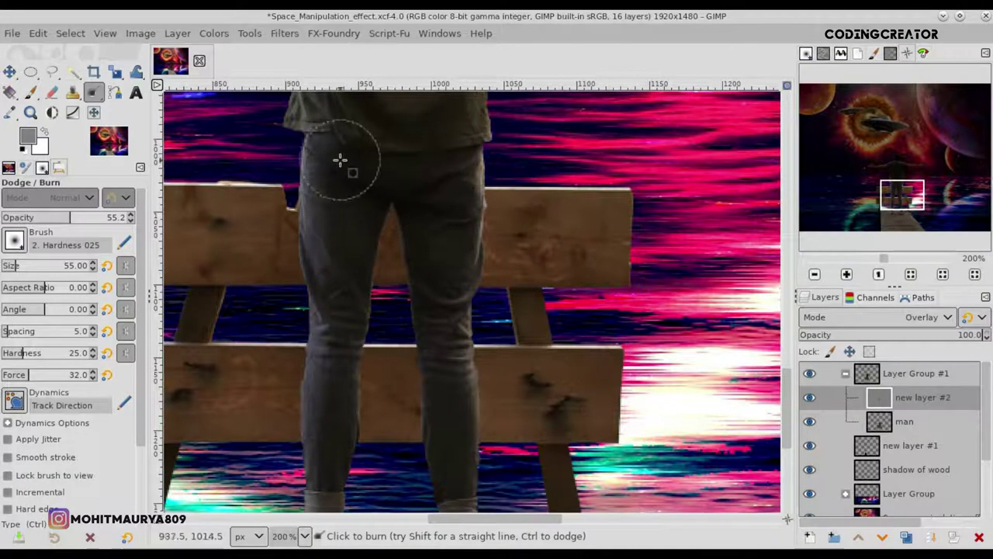
mouse_move(333, 349)
left_mouse_down()
mouse_move(350, 244)
mouse_move(362, 275)
mouse_move(353, 297)
mouse_move(409, 268)
mouse_move(442, 386)
left_mouse_up()
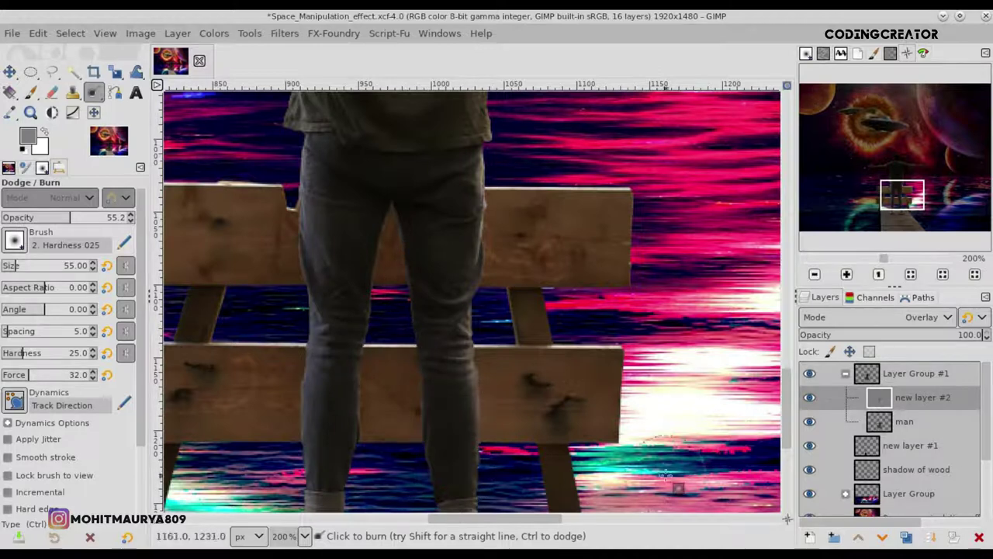
- Burn the lower leg down to the shoe, then check the whole image and zoom back in
scroll(429, 248, "down", 5)
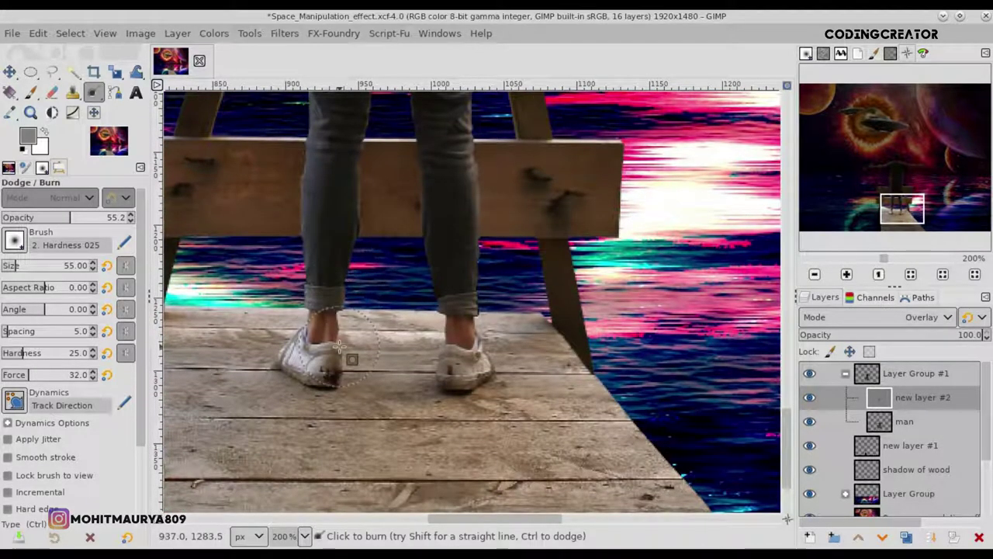
left_click_drag(440, 218, 449, 339)
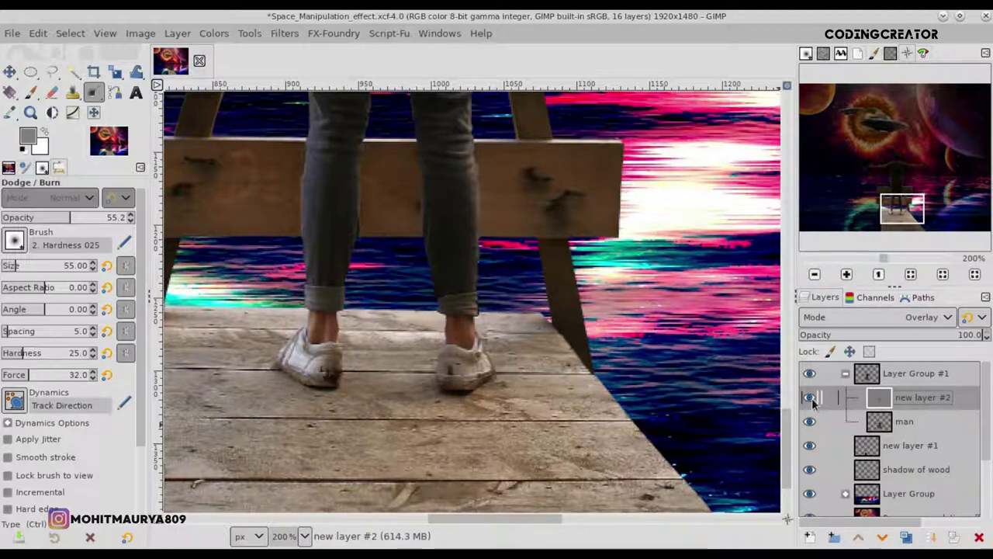
key("minus")
key("minus")
key("minus")
key("minus")
key("minus")
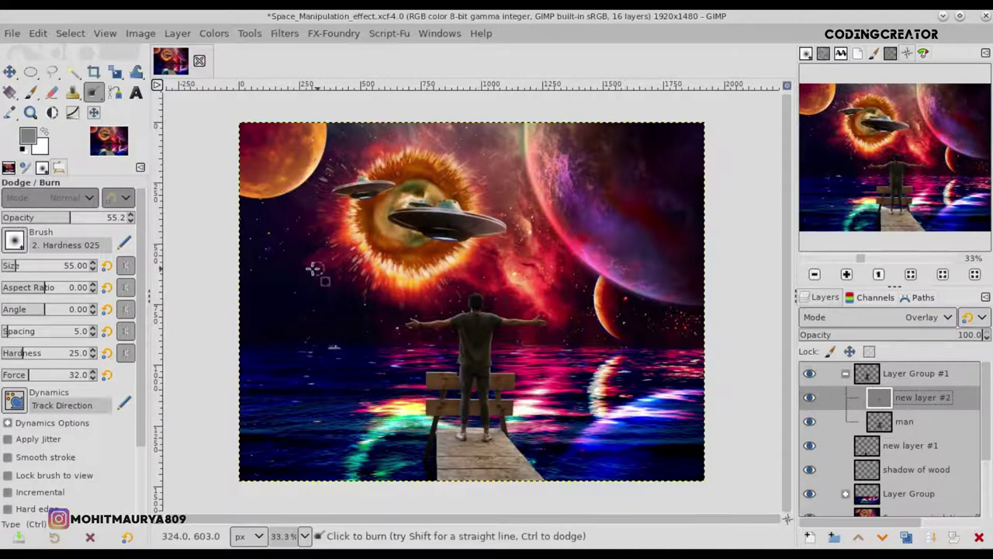
key("plus")
key("plus")
key("plus")
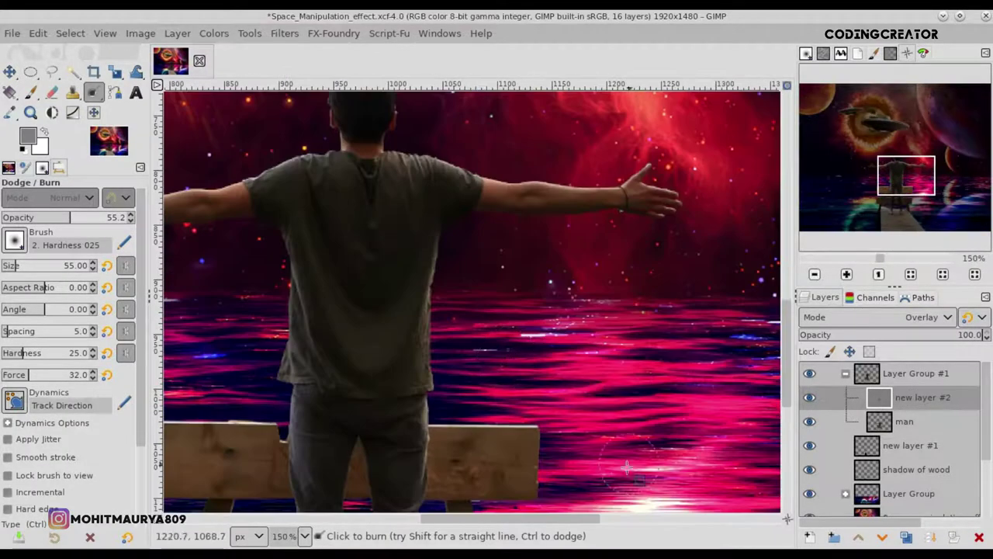
scroll(627, 466, "left", 2)
scroll(481, 333, "left", 2)
- Shrink the burn brush to size 35 and darken the shirt down the centre of the back
scroll(788, 287, "up", 3)
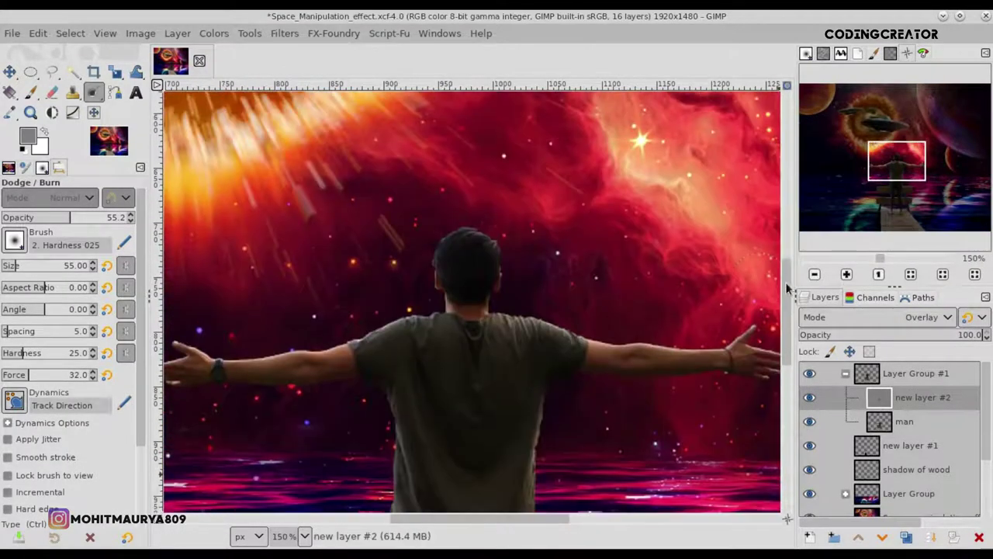
key("plus")
key("plus")
key("plus")
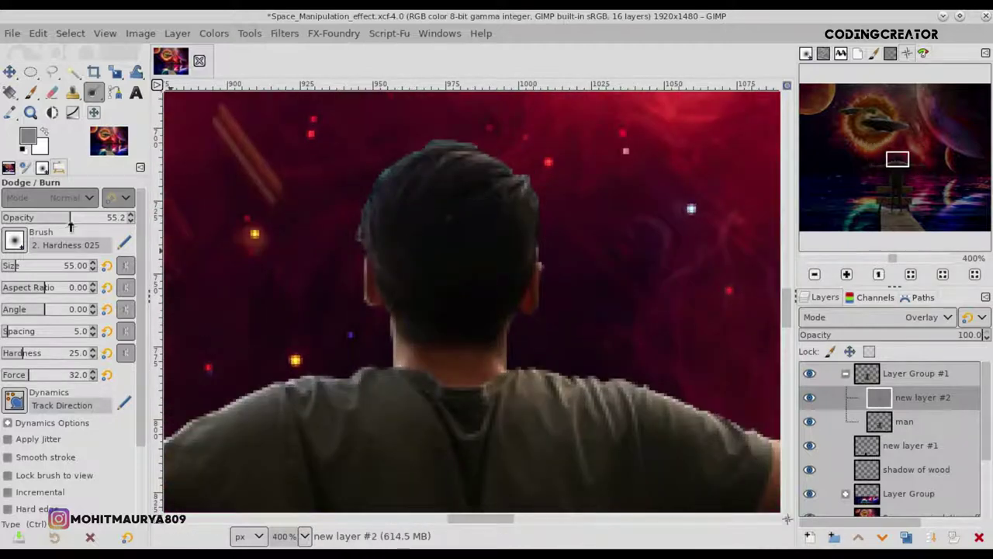
left_click_drag(13, 267, 10, 267)
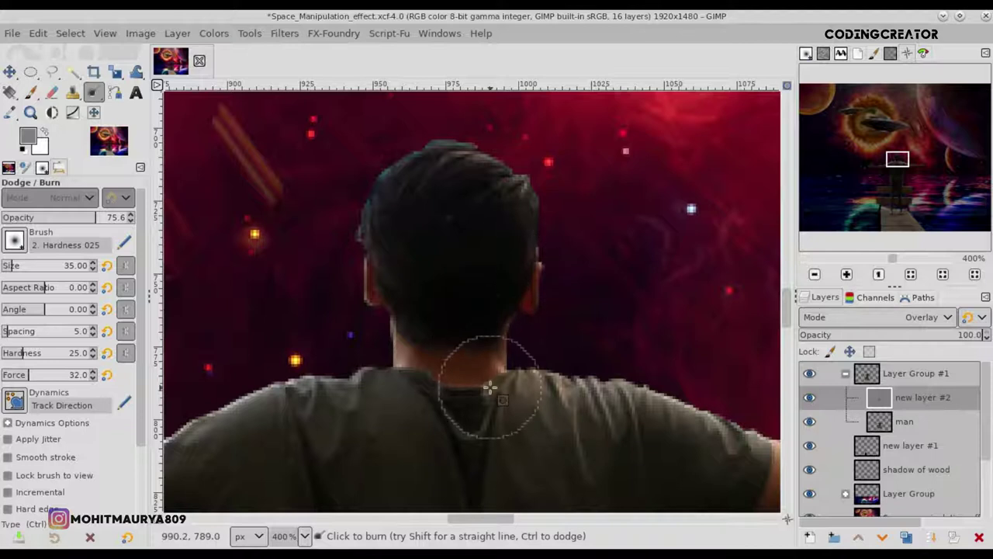
left_click_drag(427, 390, 468, 463)
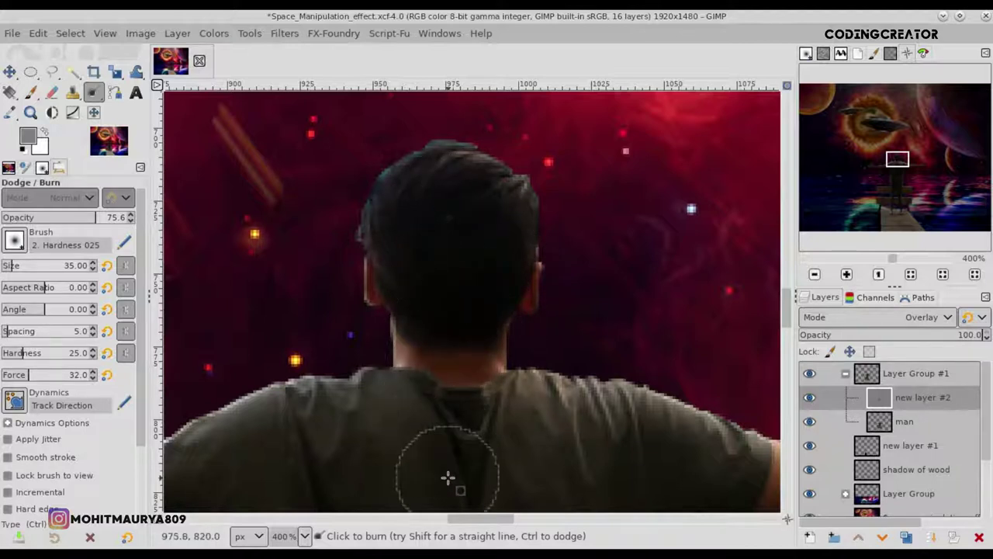
key("minus")
key("minus")
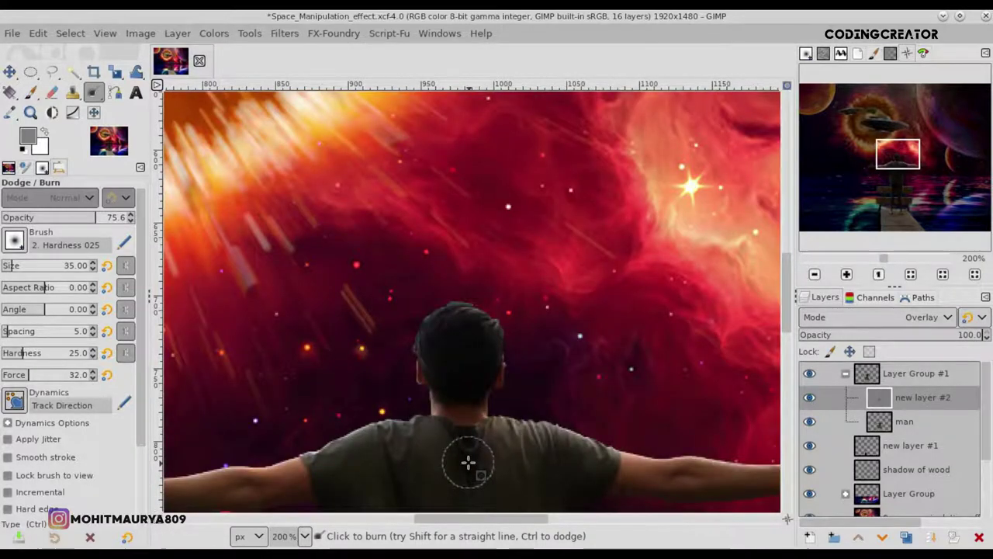
scroll(535, 341, "down", 3)
scroll(604, 222, "down", 3)
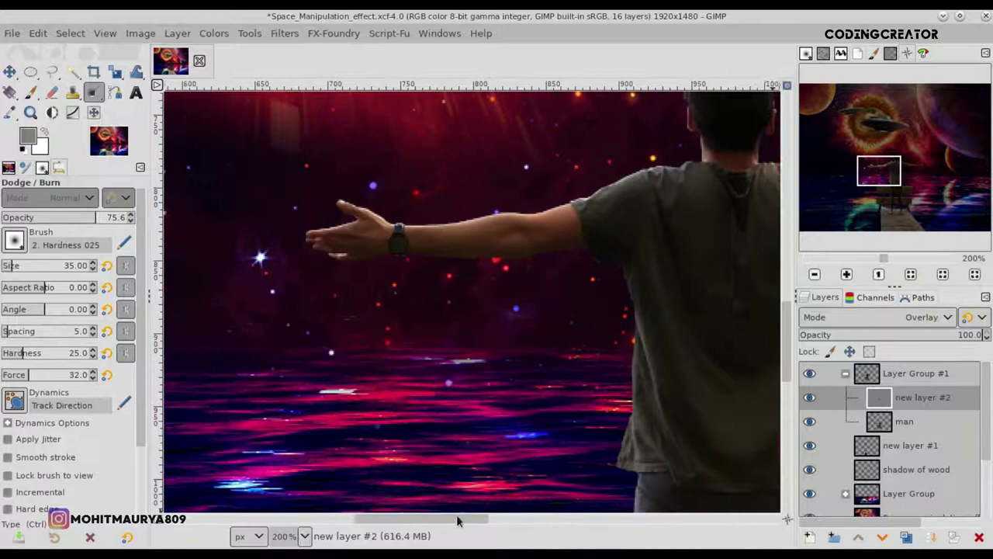
- Adjust the zoom to review the burn shading along both arms from shoulders to wrists
left_click_drag(523, 518, 454, 518)
scroll(422, 250, "up", 3)
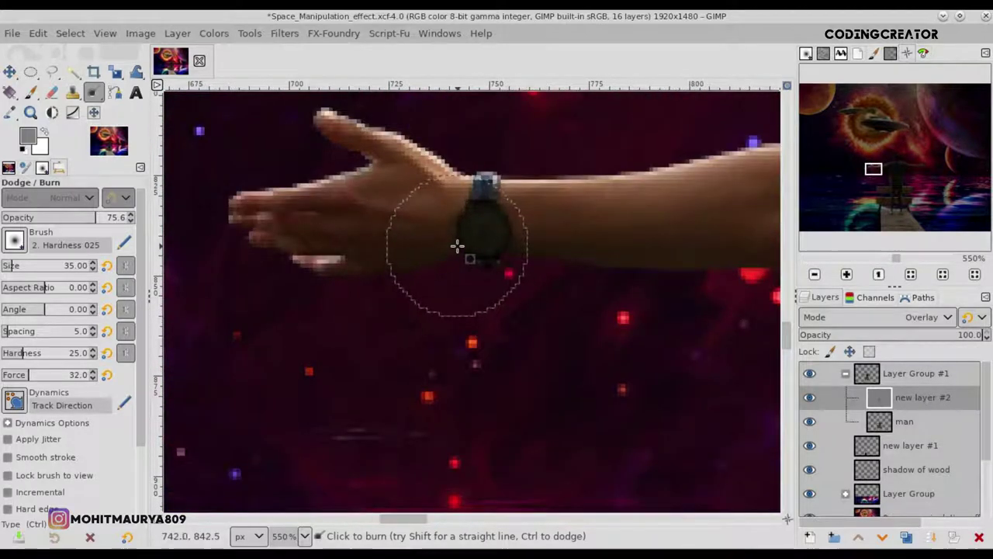
mouse_move(409, 518)
left_mouse_down()
mouse_move(443, 518)
mouse_move(429, 520)
left_mouse_up()
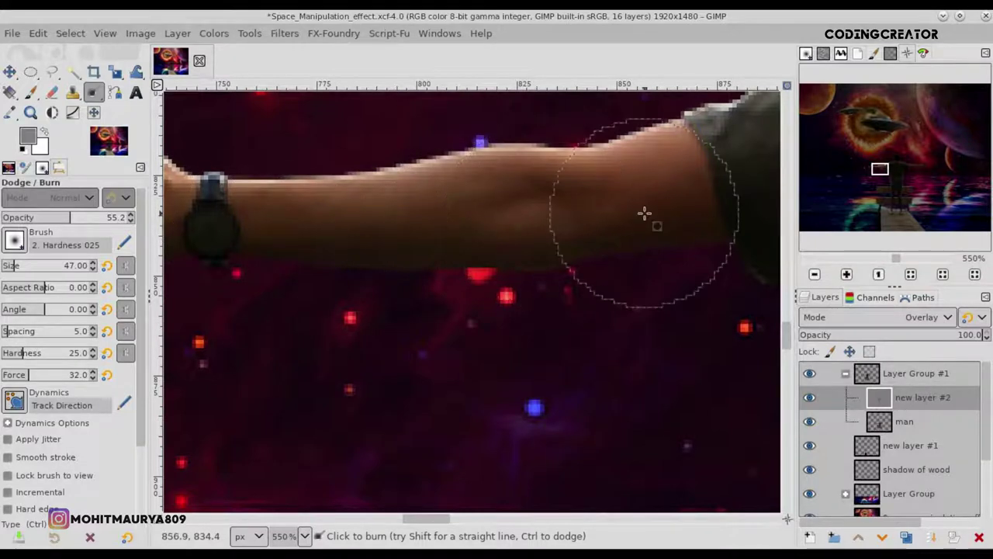
key("2")
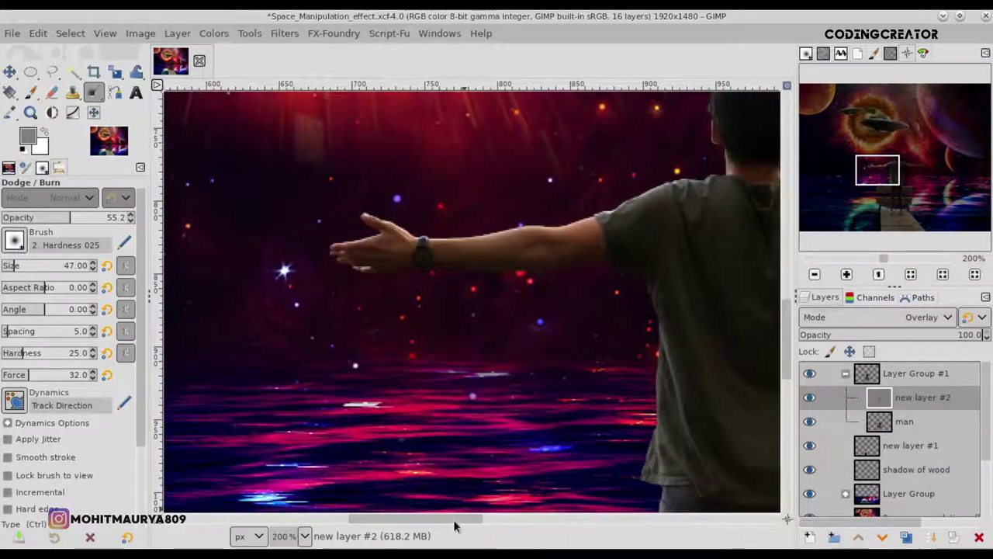
left_click_drag(452, 520, 574, 520)
scroll(374, 267, "up", 2)
scroll(368, 250, "up", 1)
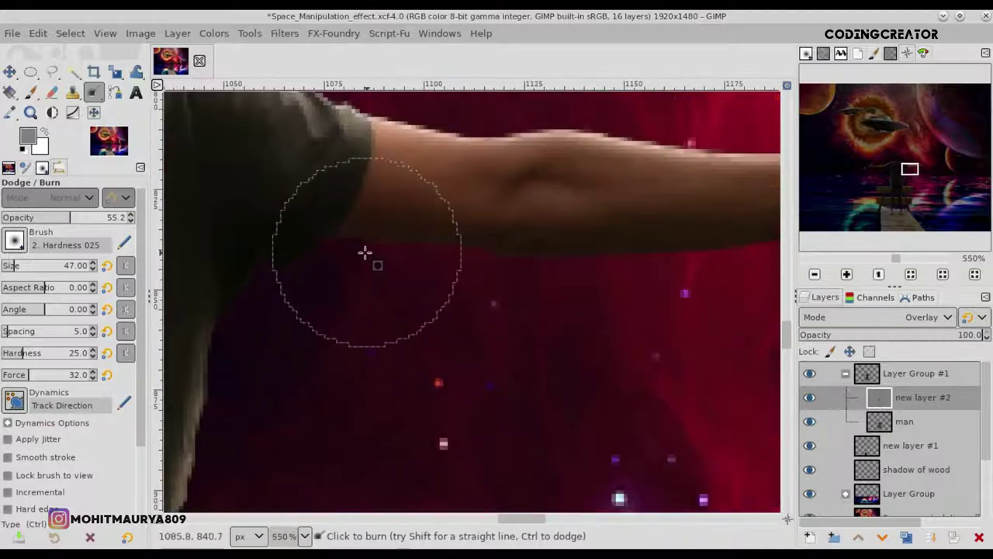
left_click_drag(522, 518, 544, 518)
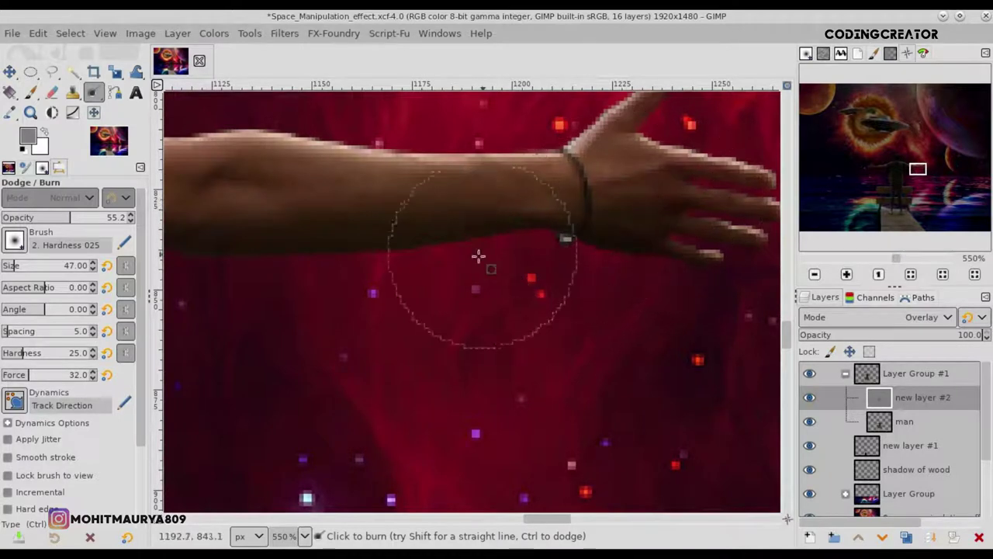
left_click_drag(540, 527, 525, 526)
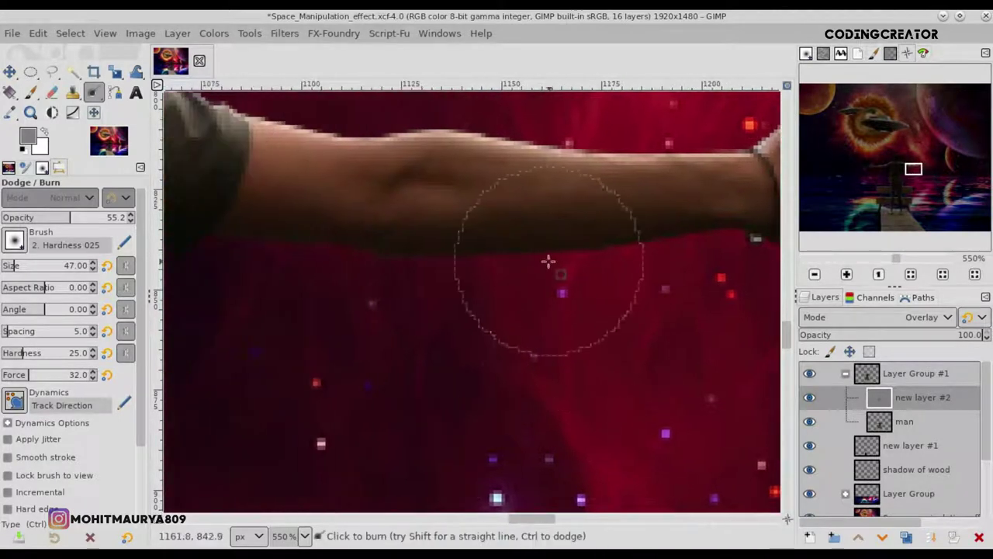
scroll(627, 206, "down", 2, "ctrl")
- Enlarge the burn brush to 73 and darken the upper plank near the notch and the bench leg
scroll(627, 207, "down", 2, "ctrl")
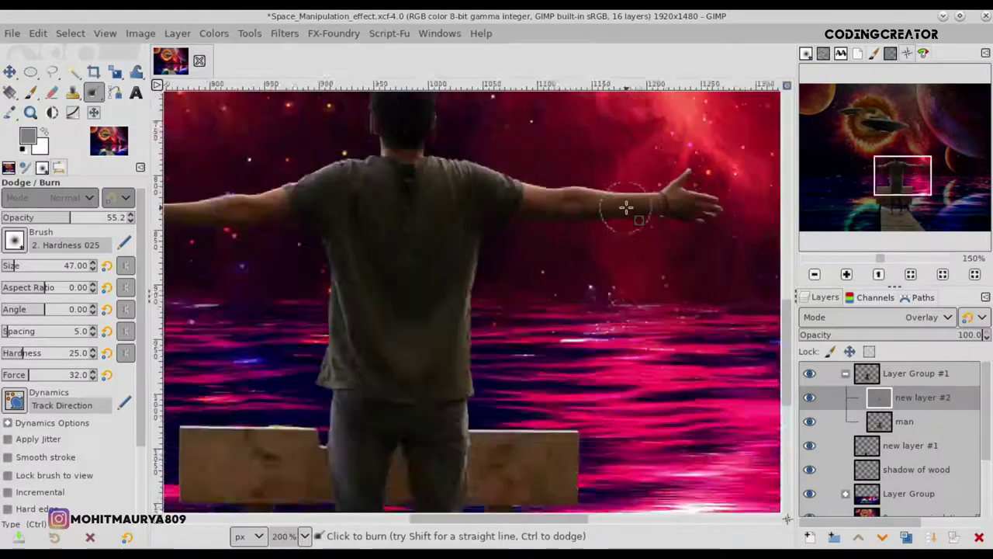
scroll(628, 206, "down", 1, "ctrl")
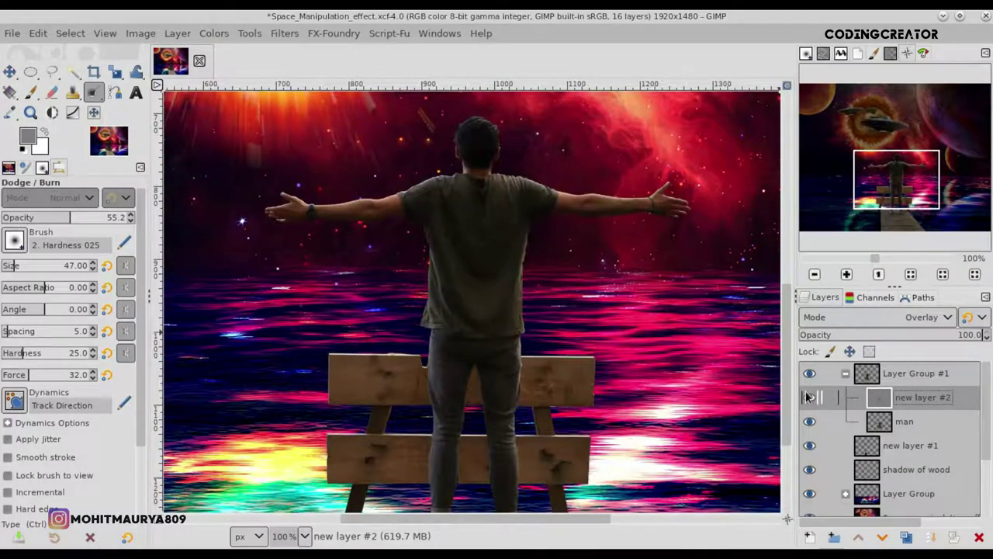
scroll(788, 351, "down", 4)
scroll(788, 351, "up", 3)
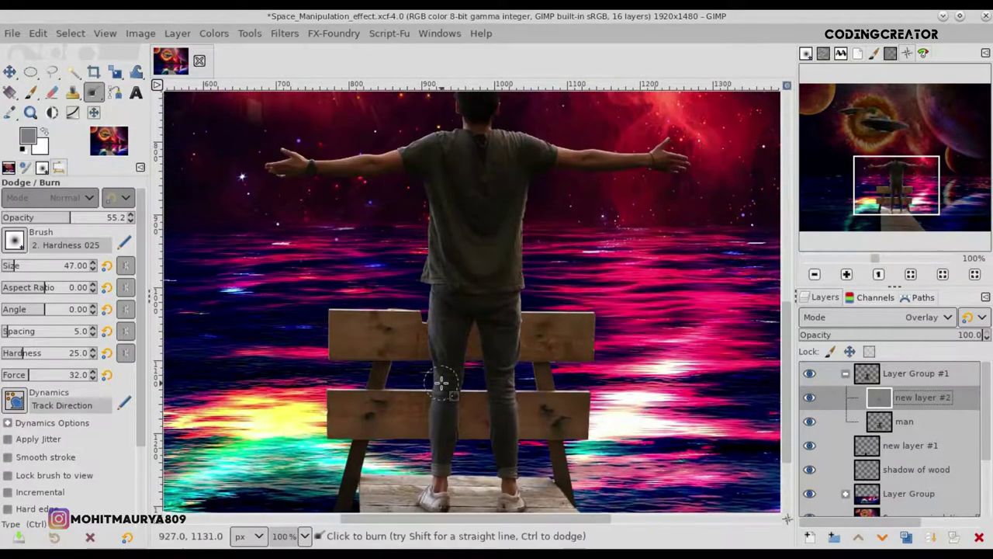
scroll(441, 383, "up", 3, "ctrl")
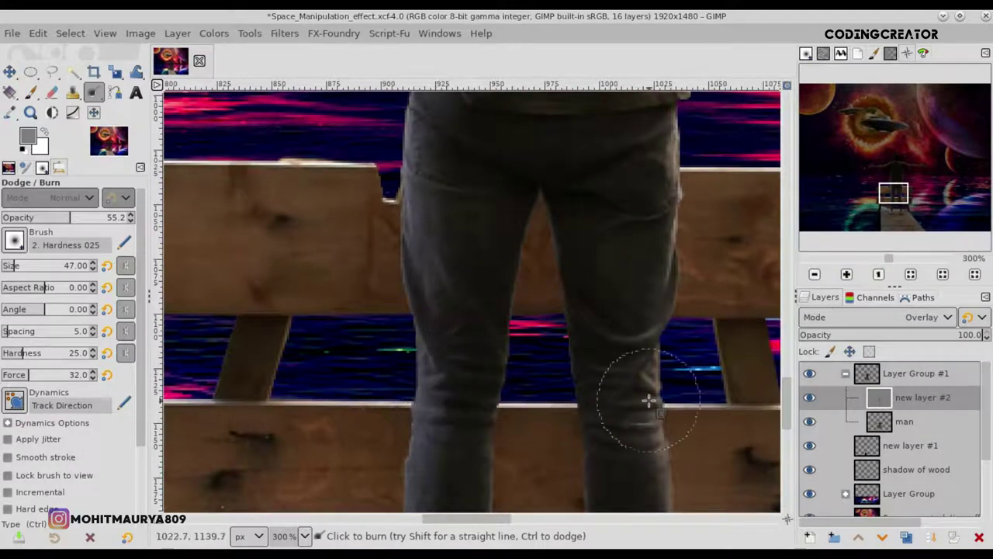
scroll(419, 274, "down", 3, "ctrl")
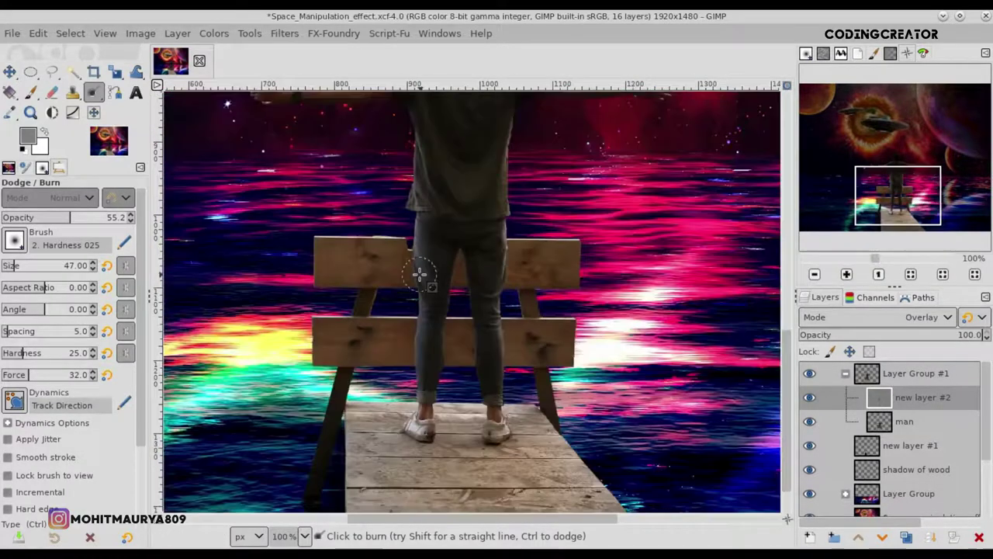
scroll(388, 290, "down", 1, "ctrl")
scroll(390, 292, "up", 3, "ctrl")
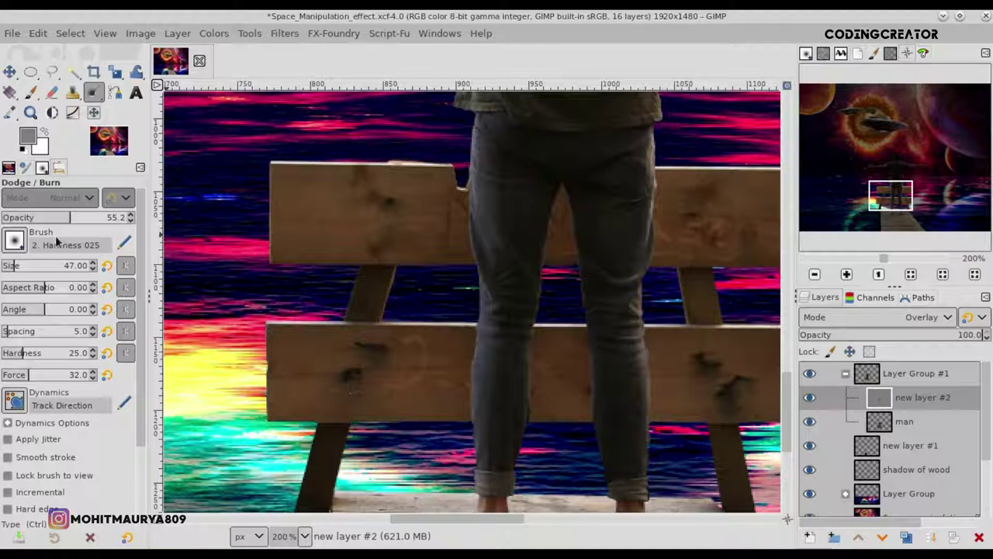
left_click(21, 268)
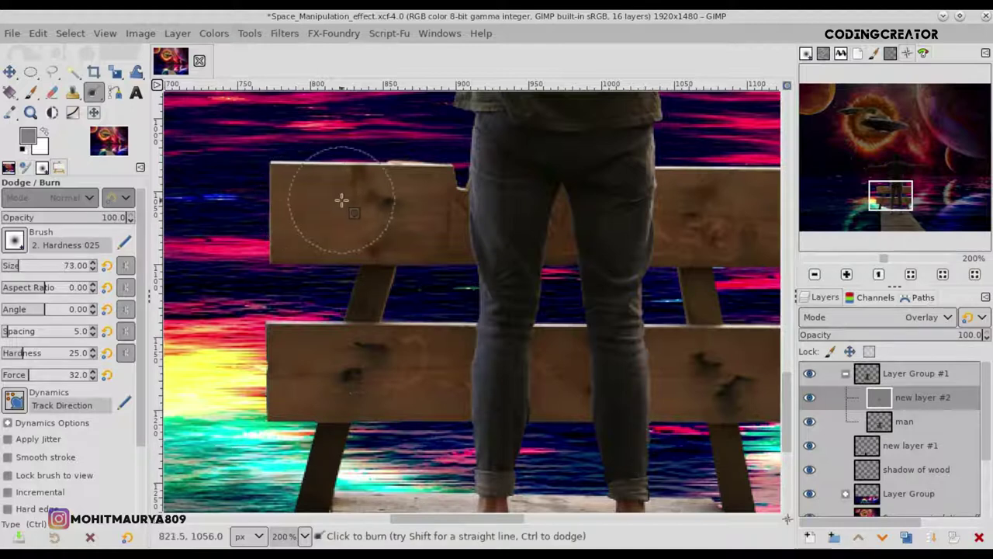
mouse_move(447, 209)
left_mouse_down()
mouse_move(439, 198)
mouse_move(348, 365)
mouse_move(355, 292)
mouse_move(396, 263)
mouse_move(307, 481)
left_mouse_up()
mouse_move(394, 261)
left_mouse_down()
mouse_move(317, 377)
mouse_move(284, 337)
mouse_move(421, 411)
mouse_move(445, 347)
left_mouse_up()
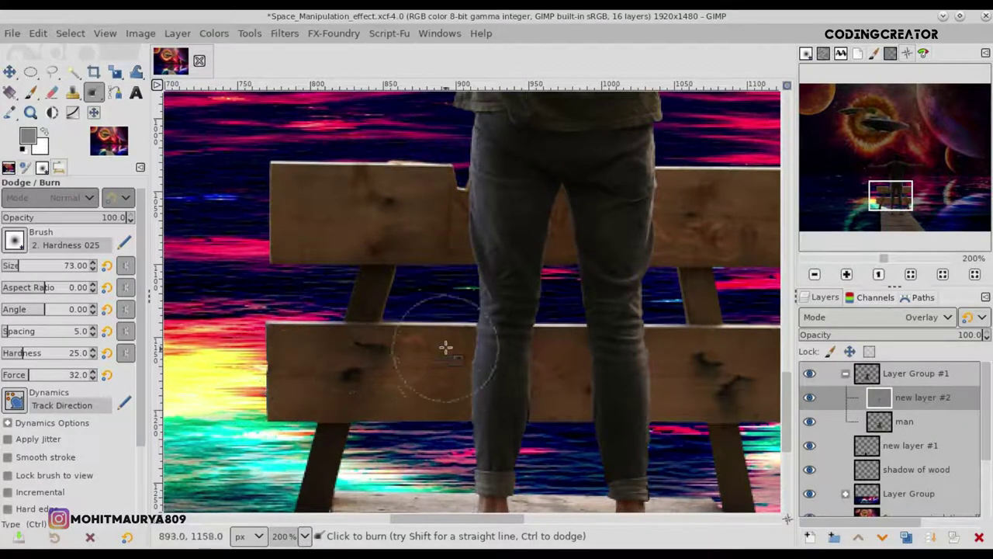
- Burn further shading over the upper and lower bench planks and leg
left_click_drag(458, 518, 559, 518)
mouse_move(380, 182)
left_mouse_down()
mouse_move(350, 240)
mouse_move(445, 178)
mouse_move(372, 164)
mouse_move(339, 253)
mouse_move(354, 408)
mouse_move(426, 407)
left_mouse_up()
scroll(475, 272, "down", 3)
mouse_move(475, 273)
left_mouse_down()
mouse_move(377, 244)
mouse_move(361, 312)
mouse_move(437, 328)
left_mouse_up()
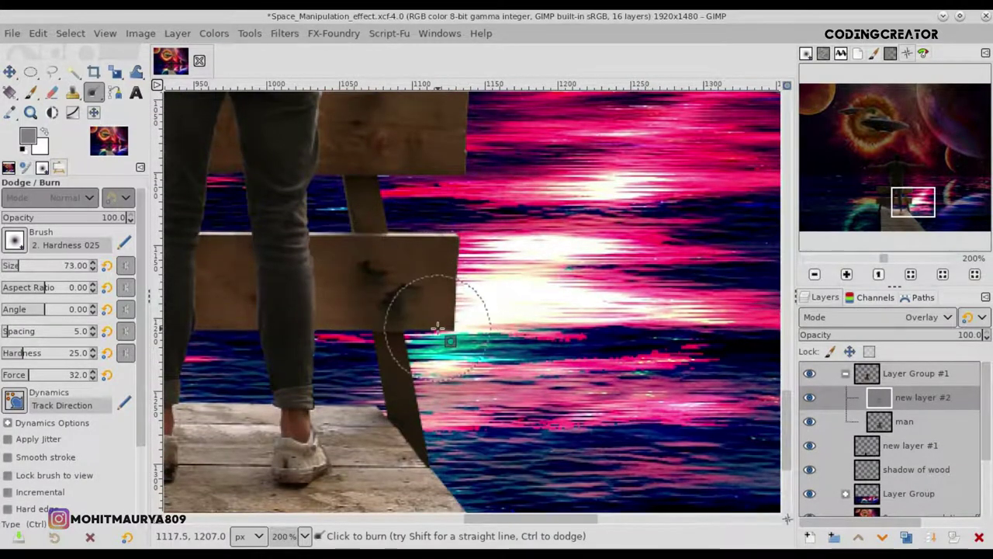
scroll(535, 359, "down", 3, "ctrl")
- Toggle new layer #2 to compare the bench with and without shading, then fit the image
left_click(809, 397)
left_click(809, 398)
left_click(809, 398)
left_click(810, 397)
scroll(377, 328, "up", 1, "ctrl")
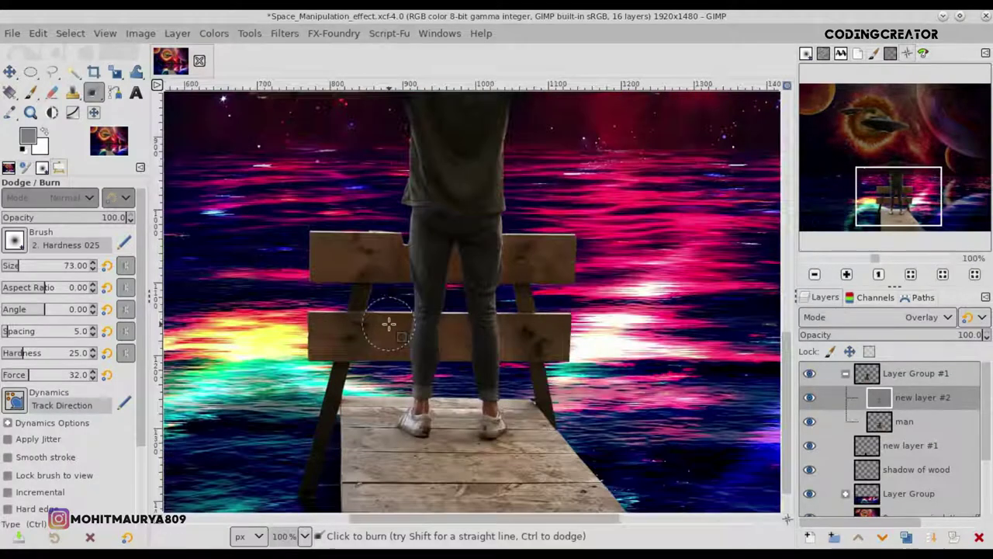
scroll(389, 323, "up", 3, "ctrl")
scroll(404, 365, "down", 3, "ctrl")
scroll(409, 373, "down", 2, "ctrl")
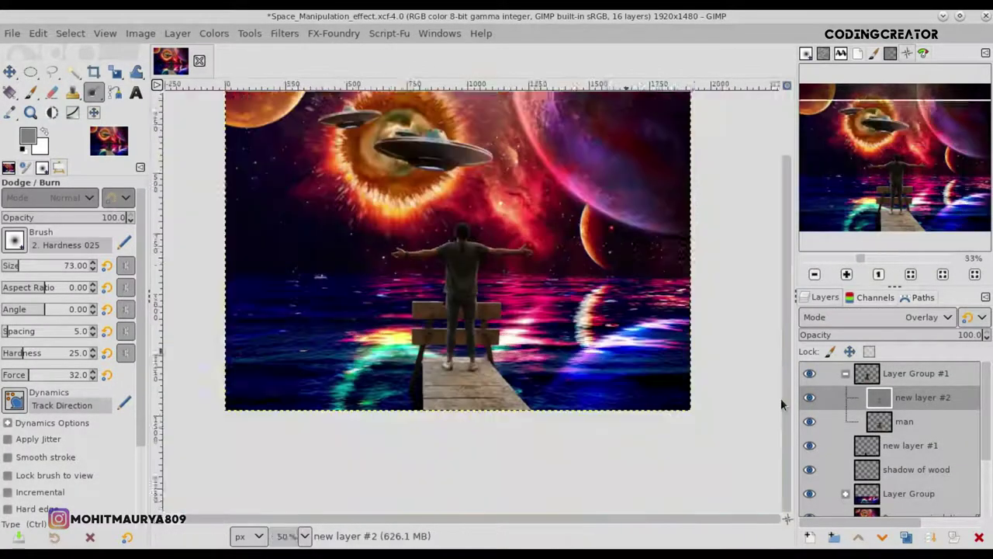
key("minus")
- Darken the bottom edge of the dock and water with a larger brush, then compare the shading layer on and off
left_click(49, 268)
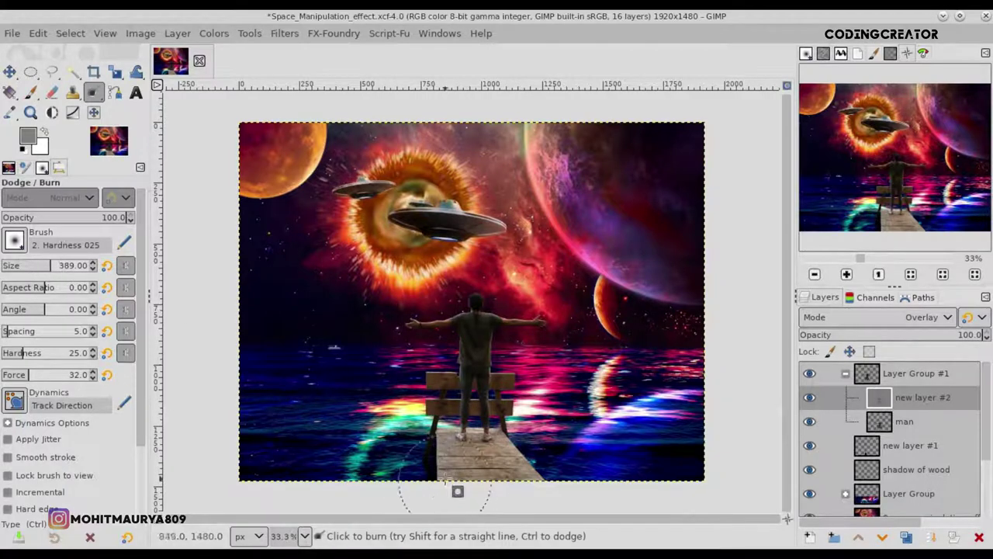
left_click_drag(445, 480, 565, 494)
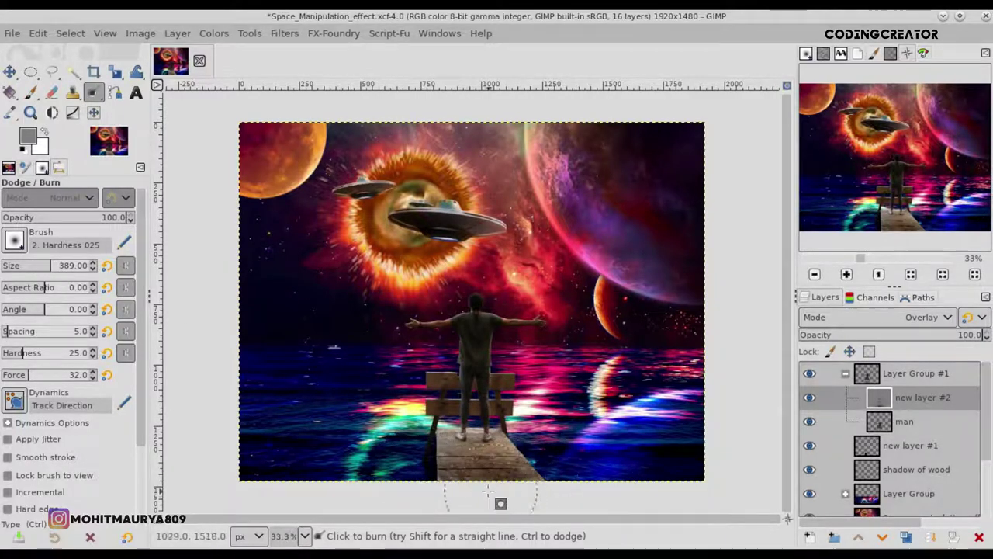
left_click(9, 72)
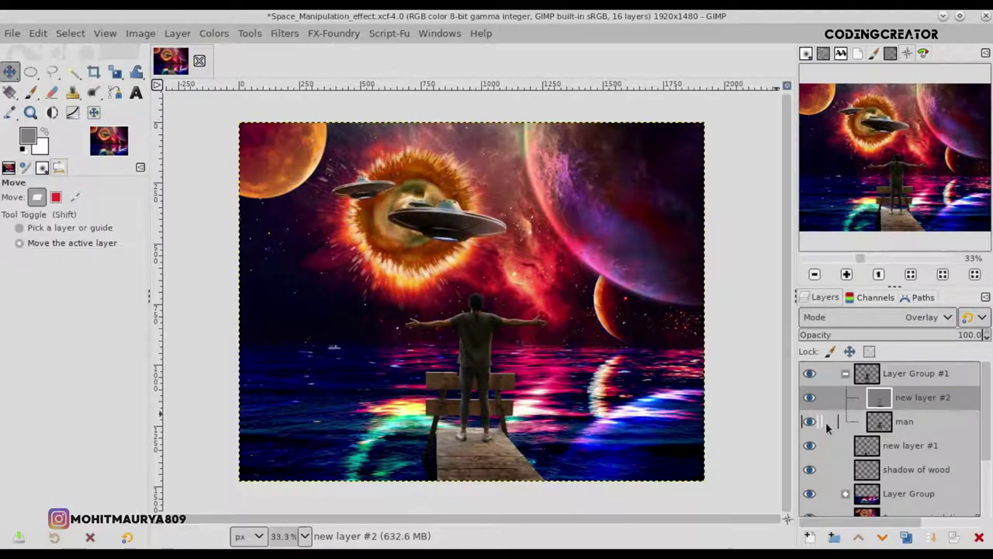
left_click(809, 397)
left_click(810, 397)
left_click(809, 398)
left_click(809, 398)
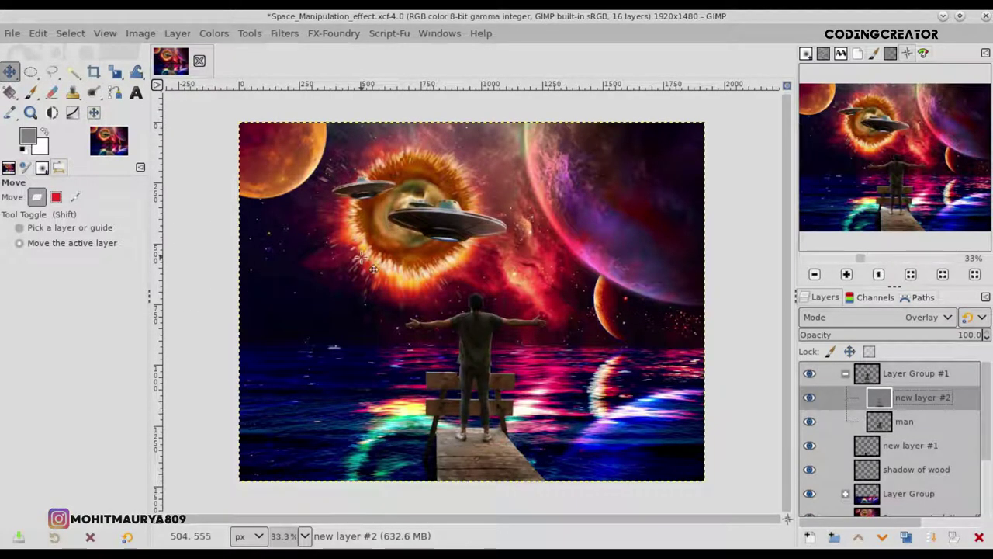
- Return to Dodge/Burn, shrink the brush to size 144 and bring the man and bench into view
left_click(94, 92)
scroll(141, 388, "down", 3)
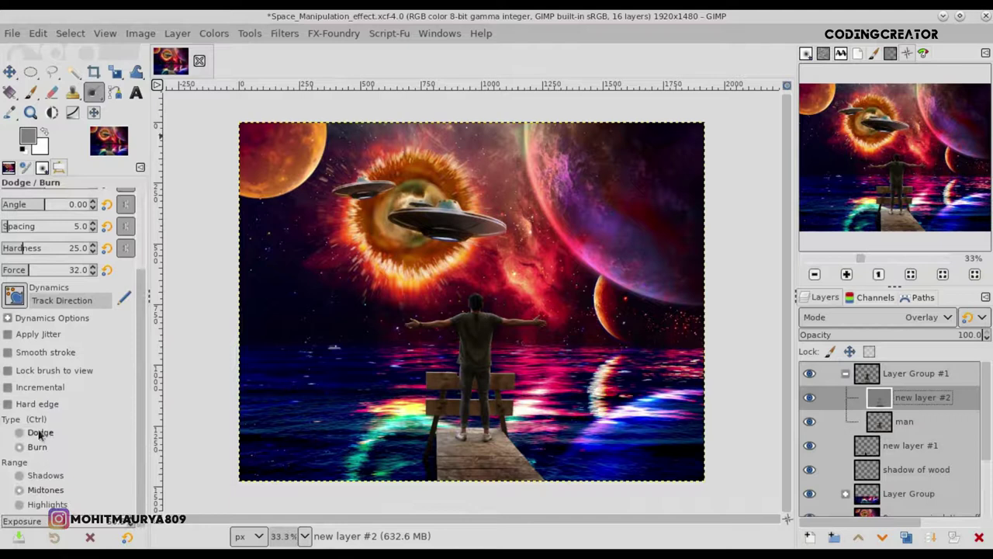
scroll(141, 421, "up", 2)
scroll(141, 422, "up", 2)
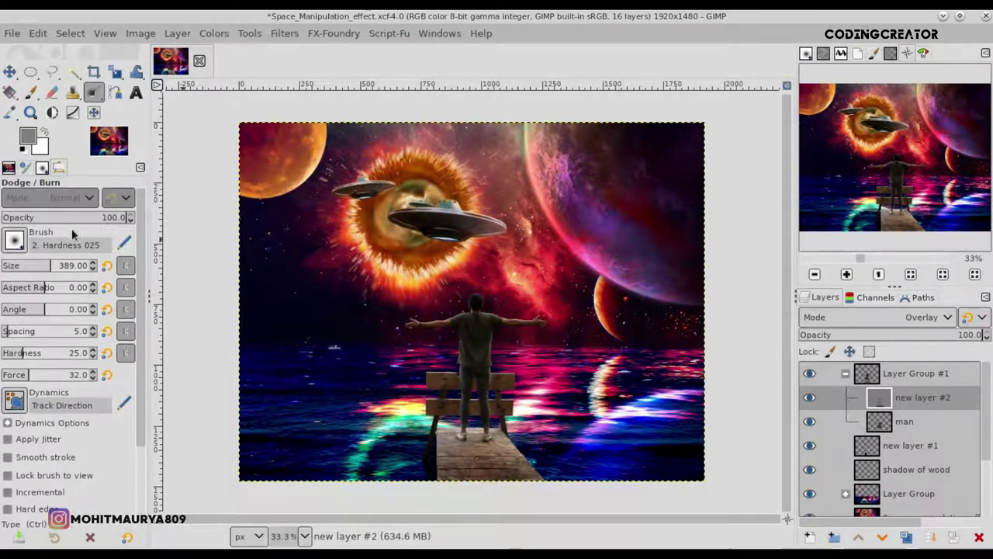
left_click_drag(49, 266, 28, 266)
scroll(399, 272, "up", 1)
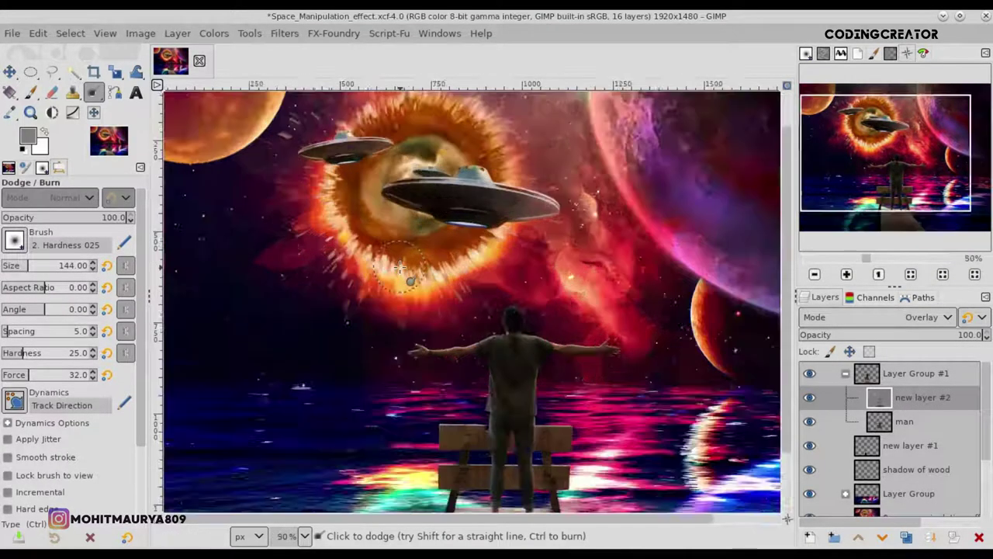
scroll(400, 269, "up", 2)
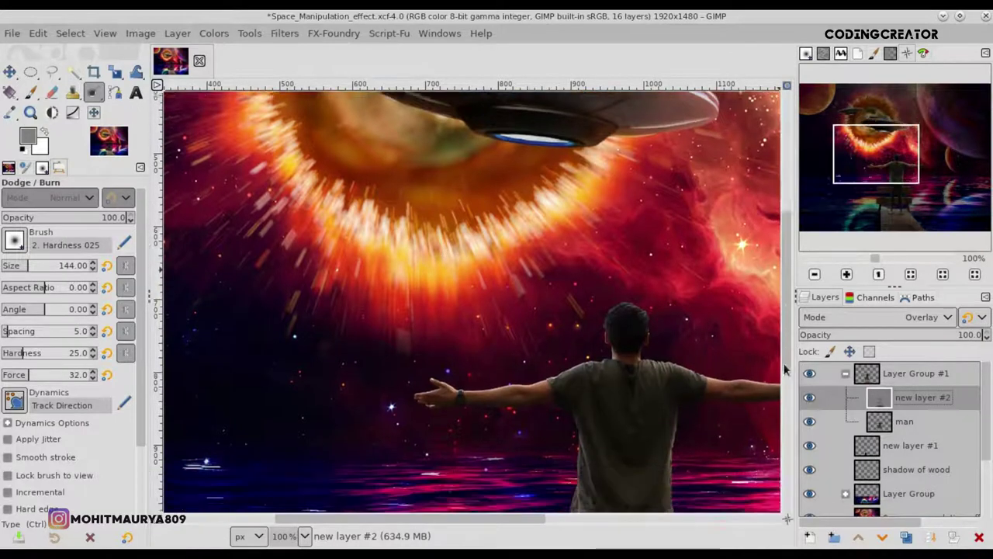
left_click_drag(787, 355, 786, 416)
left_click_drag(524, 518, 566, 518)
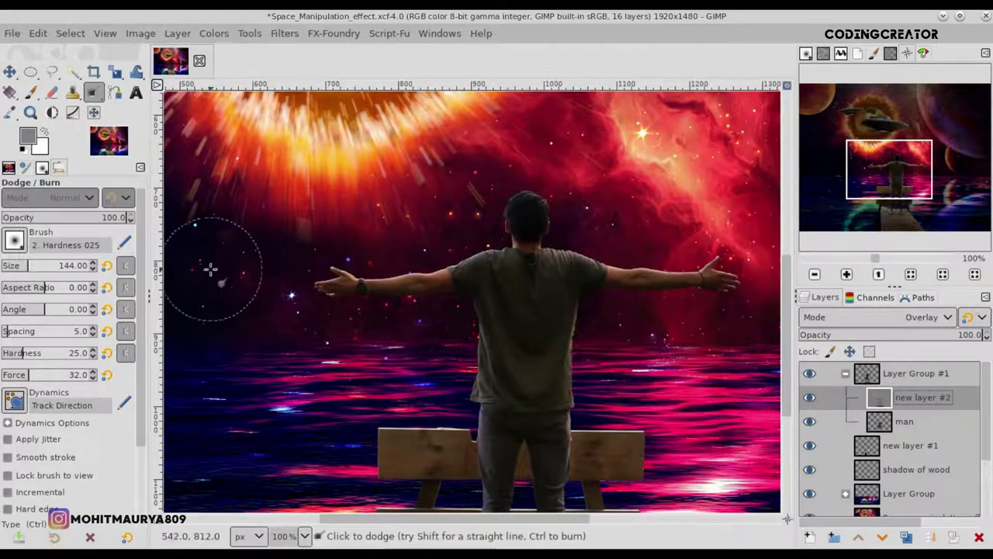
- Shrink the dodge brush to size 32 and lighten the top edge of the man's hair
left_click_drag(28, 266, 9, 266)
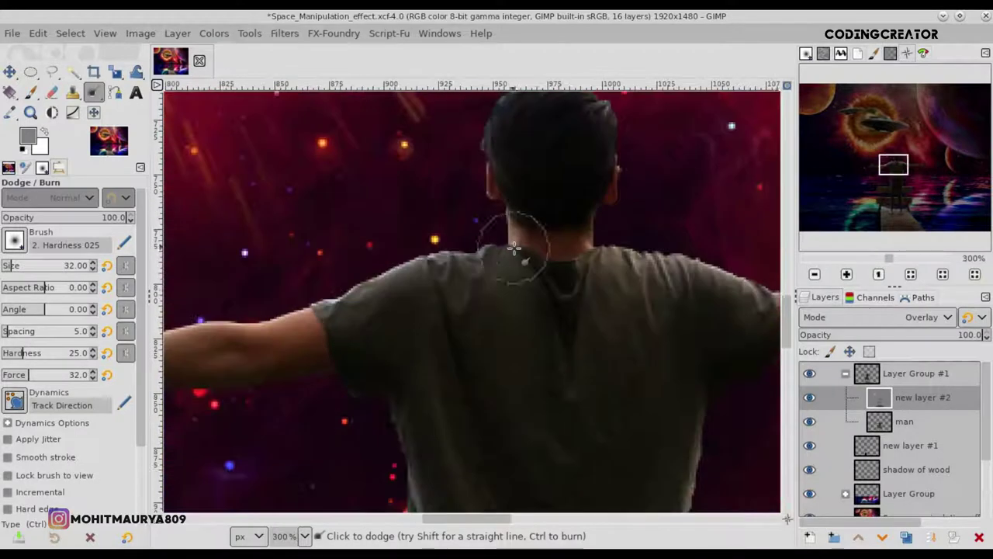
scroll(533, 238, "up", 3)
scroll(482, 465, "up", 3)
left_click_drag(481, 520, 501, 521)
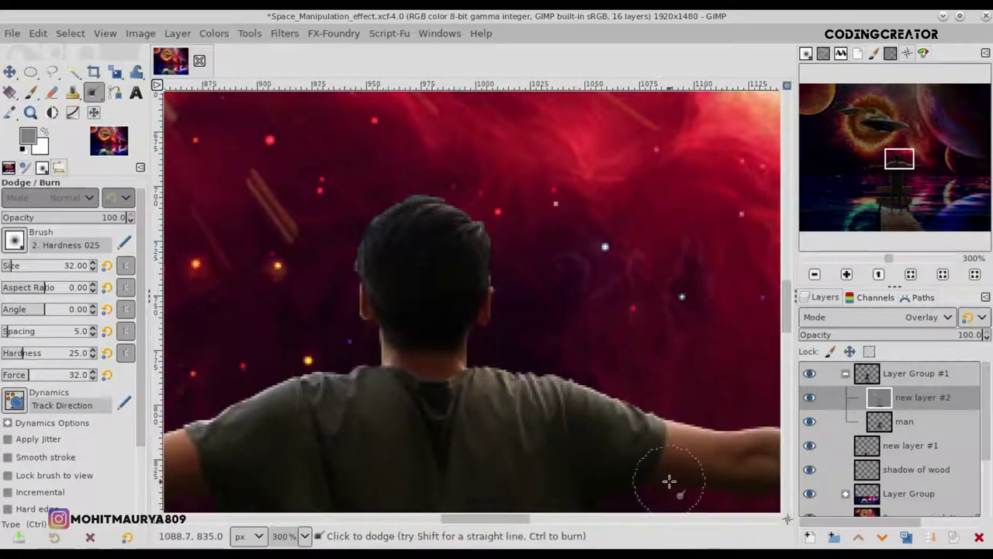
scroll(395, 195, "up", 1)
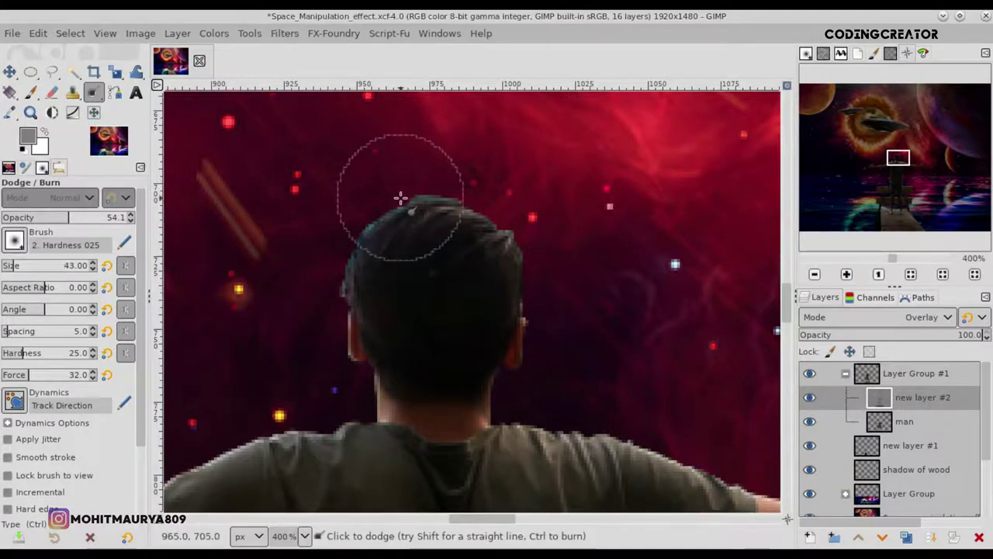
mouse_move(359, 281)
left_mouse_down()
mouse_move(450, 222)
mouse_move(437, 207)
mouse_move(488, 212)
mouse_move(521, 246)
mouse_move(543, 305)
mouse_move(538, 328)
mouse_move(466, 226)
left_mouse_up()
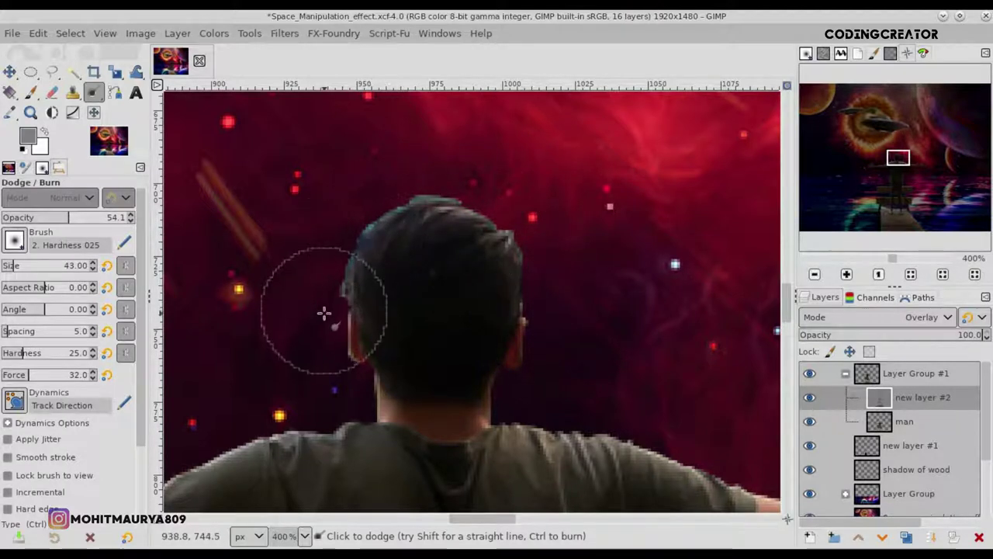
- Lighten the edges of the outstretched arm and the man's shoulder
scroll(544, 384, "down", 3)
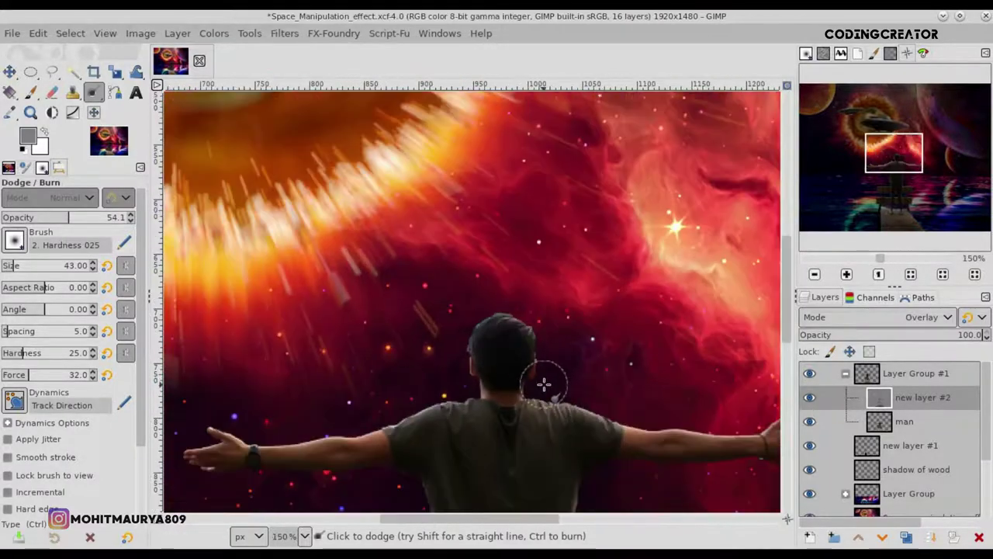
scroll(776, 330, "down", 3)
scroll(392, 311, "left", 3)
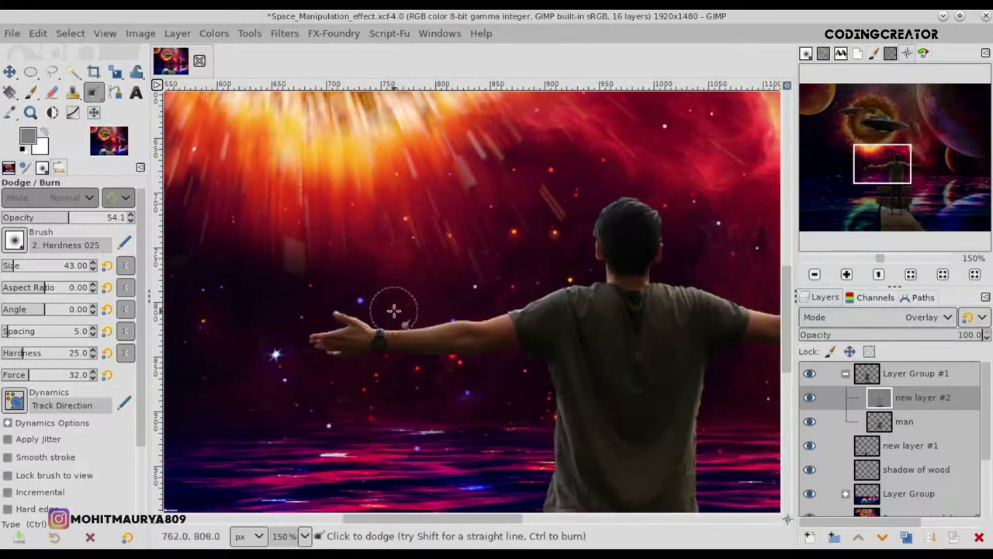
scroll(393, 310, "up", 2)
scroll(385, 303, "up", 1)
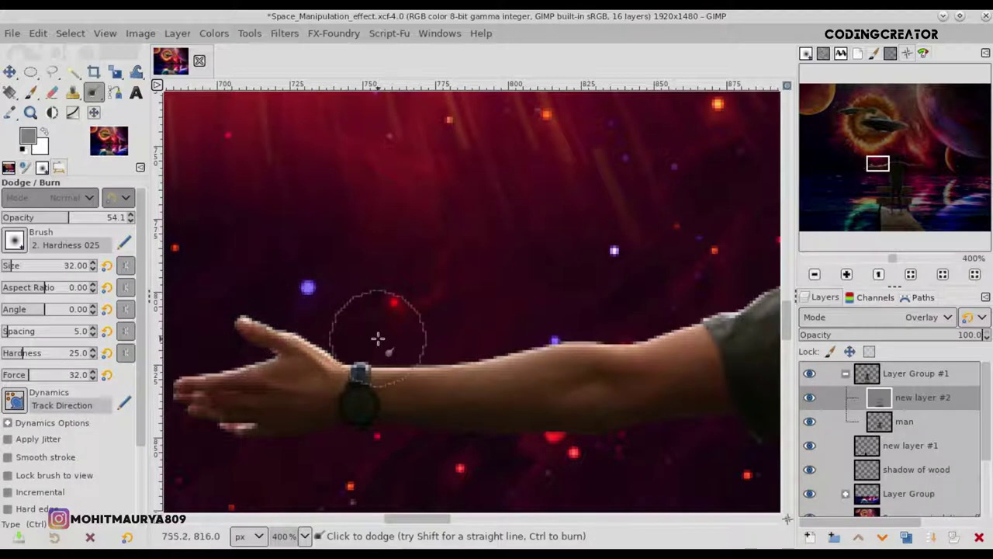
mouse_move(447, 343)
left_mouse_down()
mouse_move(479, 326)
mouse_move(481, 339)
mouse_move(614, 321)
mouse_move(425, 347)
left_mouse_up()
left_click_drag(421, 518, 456, 519)
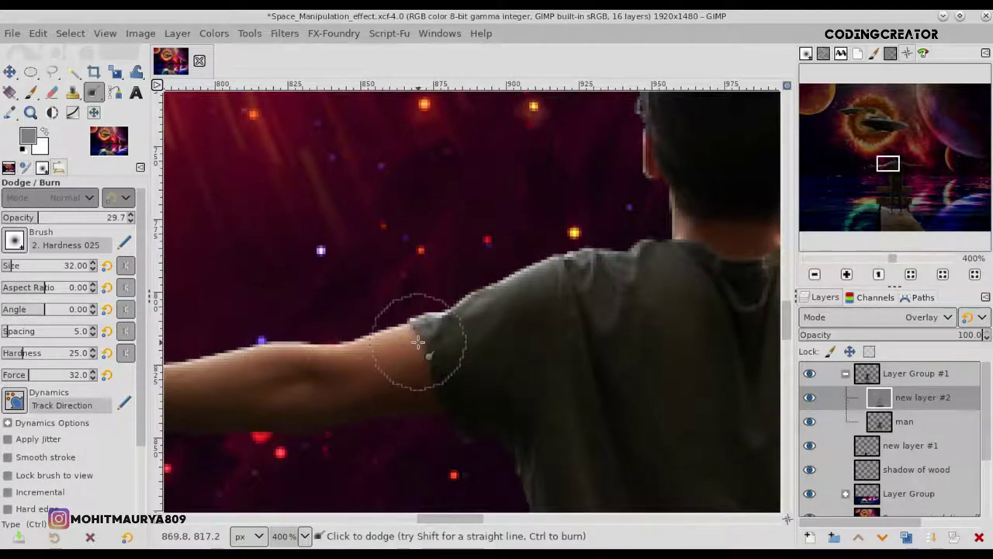
left_click_drag(463, 518, 403, 518)
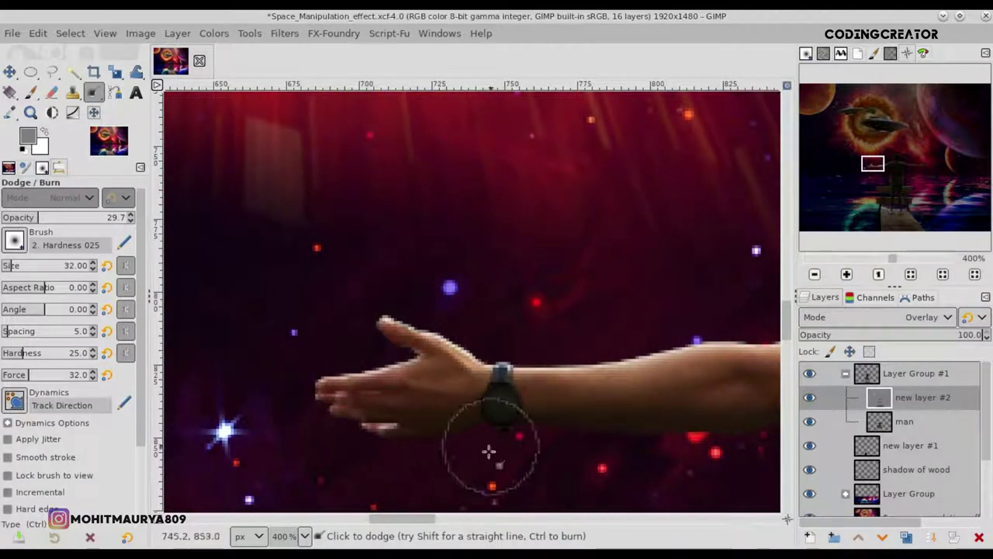
left_click_drag(421, 519, 486, 519)
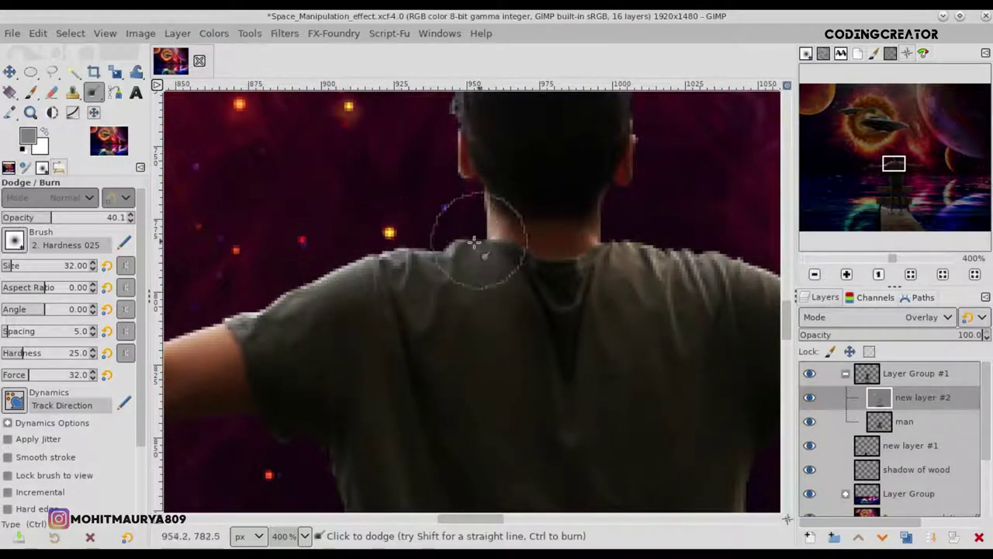
left_click_drag(461, 256, 332, 316)
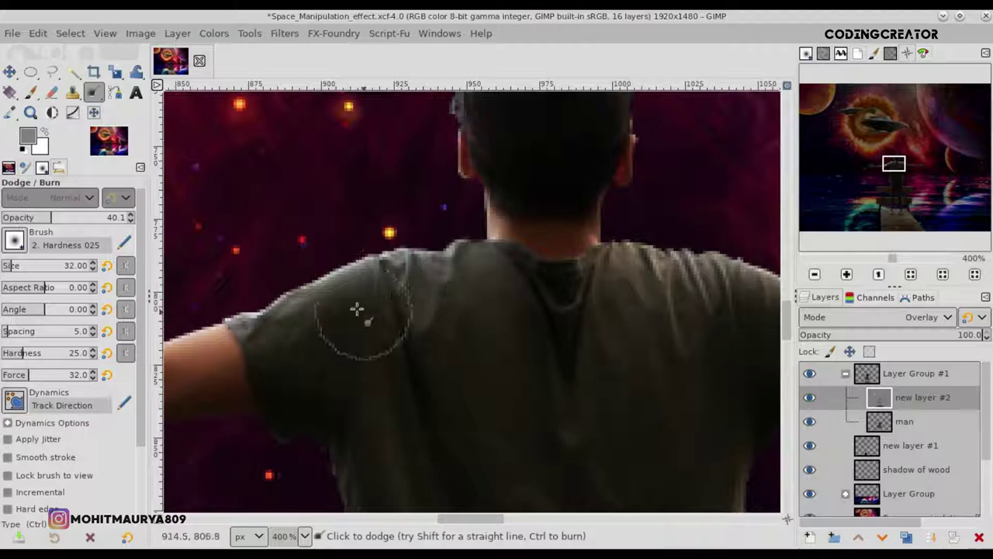
- Brighten the upper edge of the right arm, then redo it more gently at lower strength
scroll(273, 354, "down", 3, "ctrl")
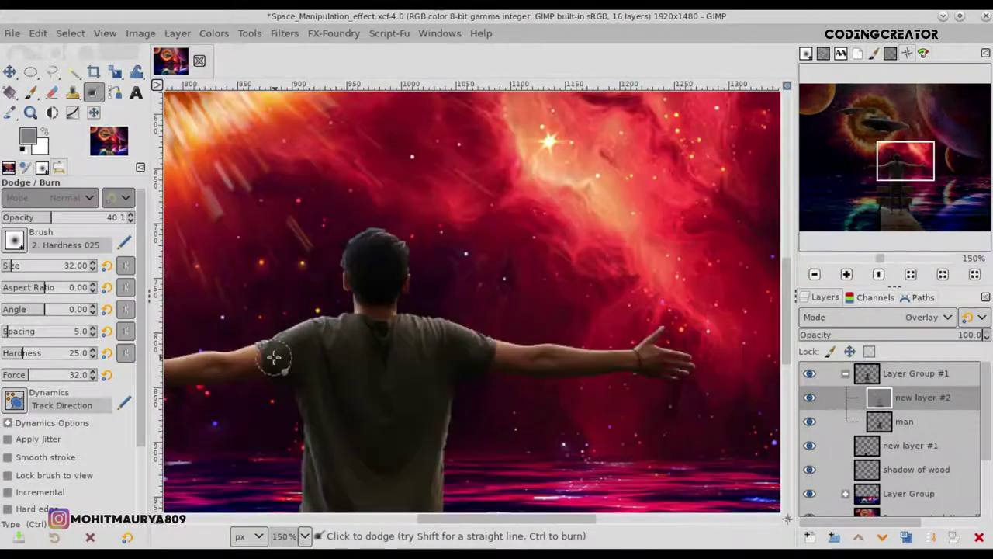
scroll(439, 518, "right", 3)
scroll(341, 304, "up", 3, "ctrl")
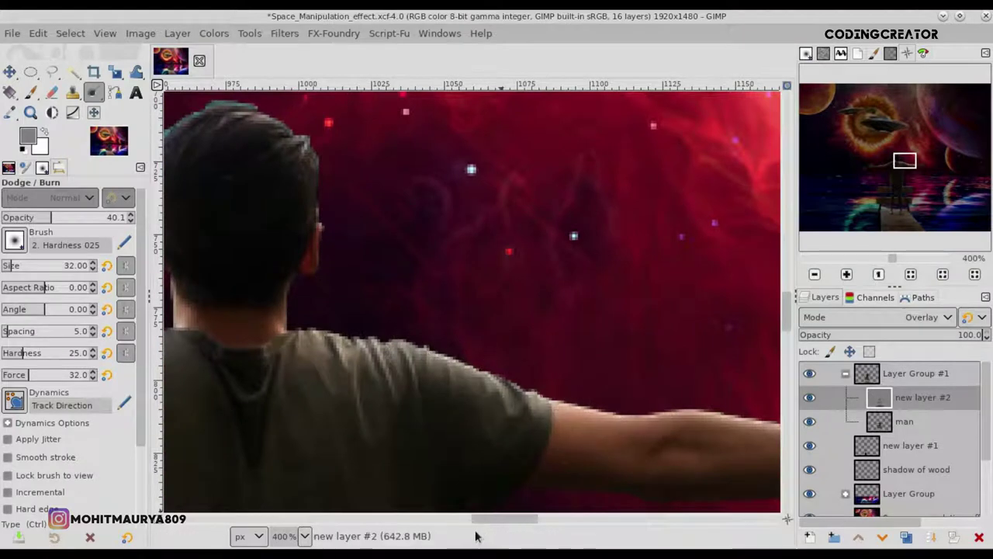
scroll(512, 518, "right", 5)
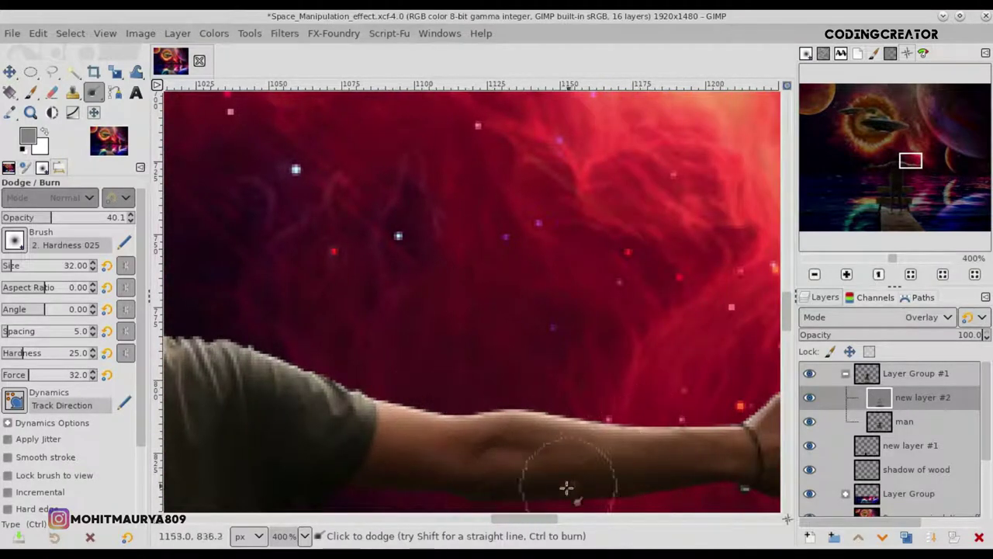
scroll(570, 515, "right", 10)
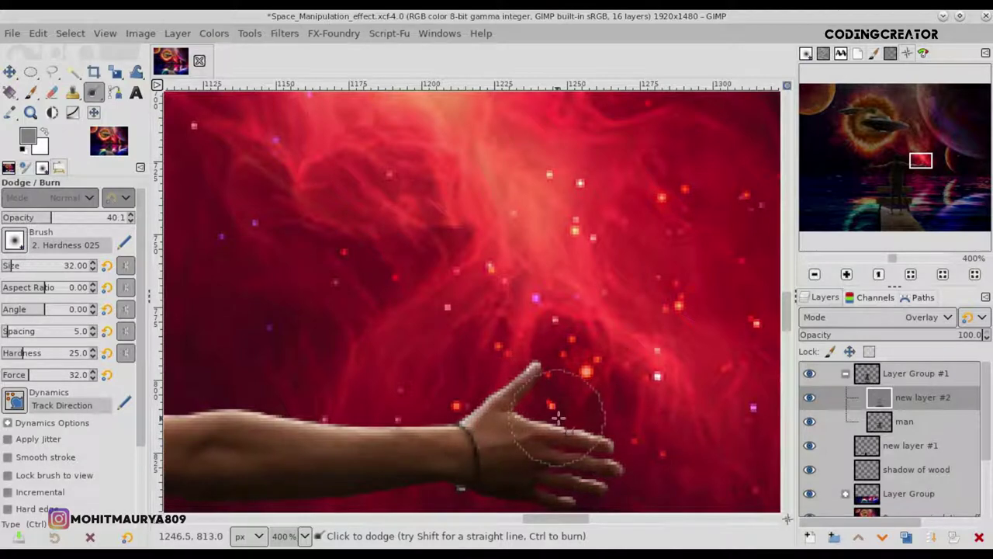
scroll(506, 518, "left", 5)
left_click_drag(603, 399, 461, 399)
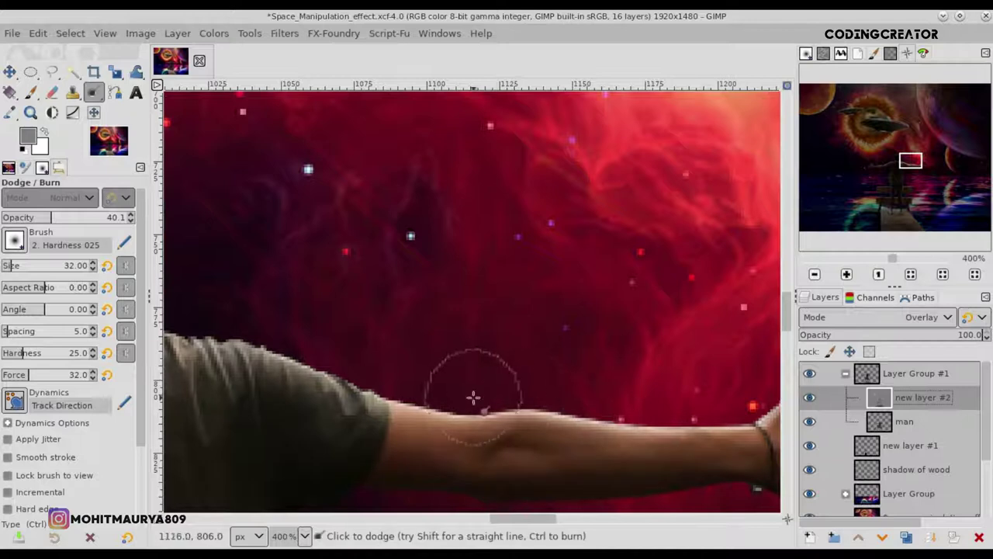
left_click(41, 220)
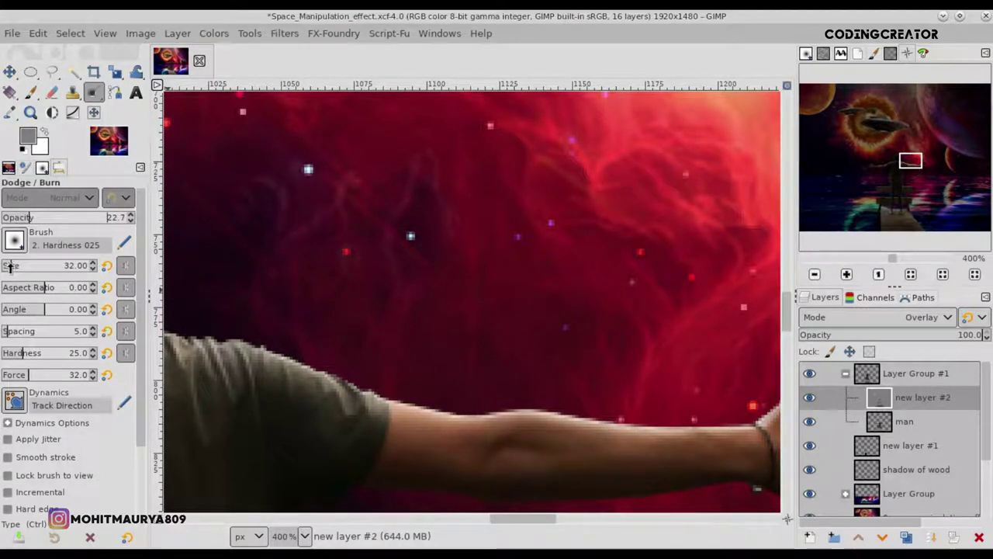
mouse_move(321, 422)
left_mouse_down()
mouse_move(492, 442)
mouse_move(552, 483)
left_mouse_up()
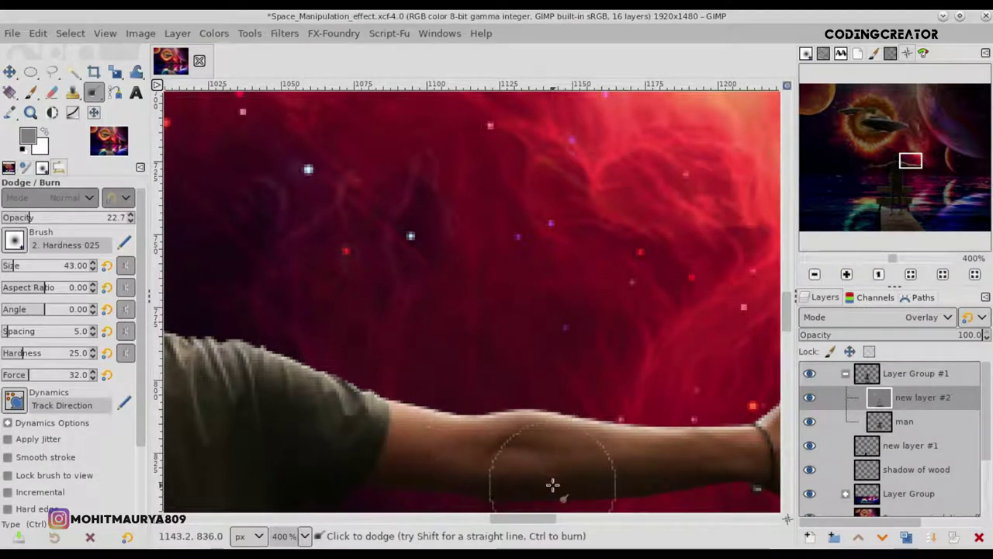
- Lighten the shirt over the man's shoulder
scroll(542, 524, "right", 2)
scroll(532, 443, "down", 1)
scroll(693, 458, "down", 2)
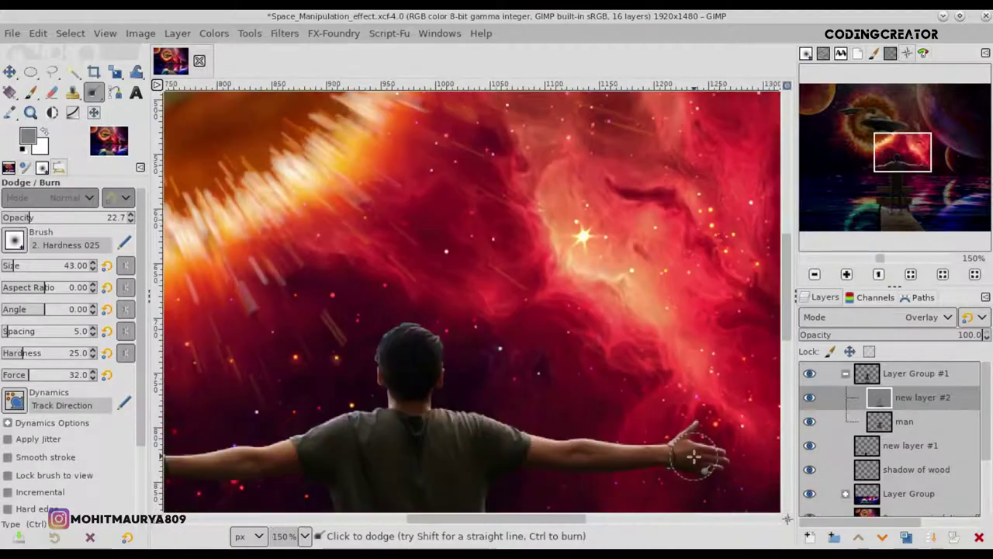
scroll(690, 298, "down", 3)
scroll(508, 244, "up", 1)
scroll(442, 288, "up", 1)
scroll(330, 281, "up", 1)
mouse_move(330, 281)
left_mouse_down()
mouse_move(350, 347)
mouse_move(381, 375)
mouse_move(377, 395)
mouse_move(350, 338)
left_mouse_up()
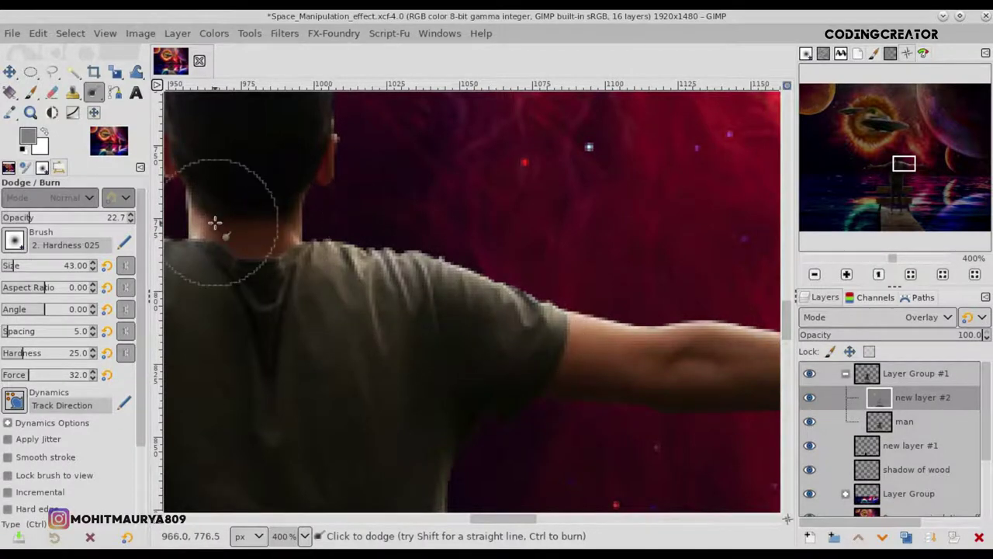
- Centre on the torso, set dodge opacity to 40.7 then 18.0, and fit the image in the window
scroll(224, 228, "down", 1)
scroll(223, 228, "down", 4)
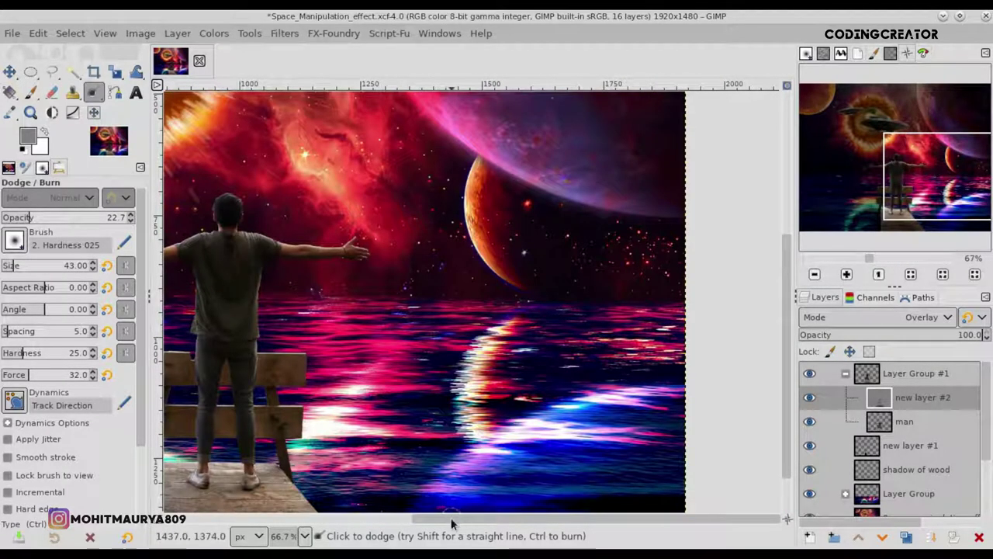
left_click_drag(452, 519, 361, 519)
scroll(378, 277, "up", 3)
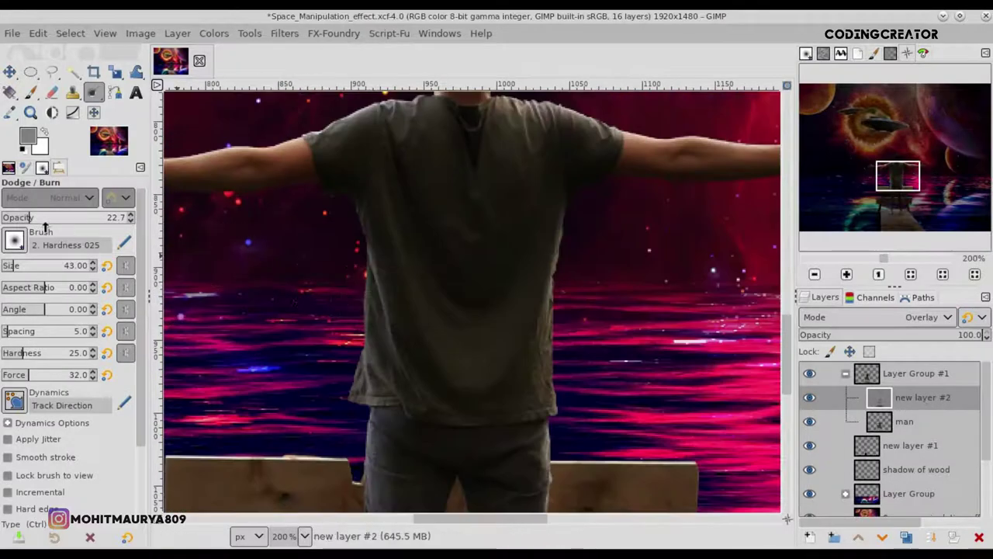
left_click_drag(45, 223, 52, 223)
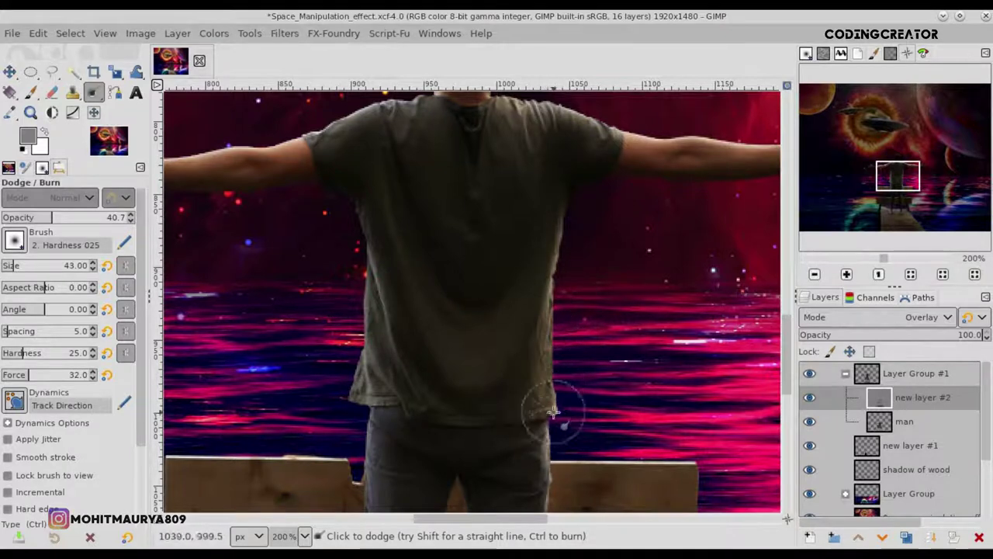
left_click_drag(27, 219, 24, 218)
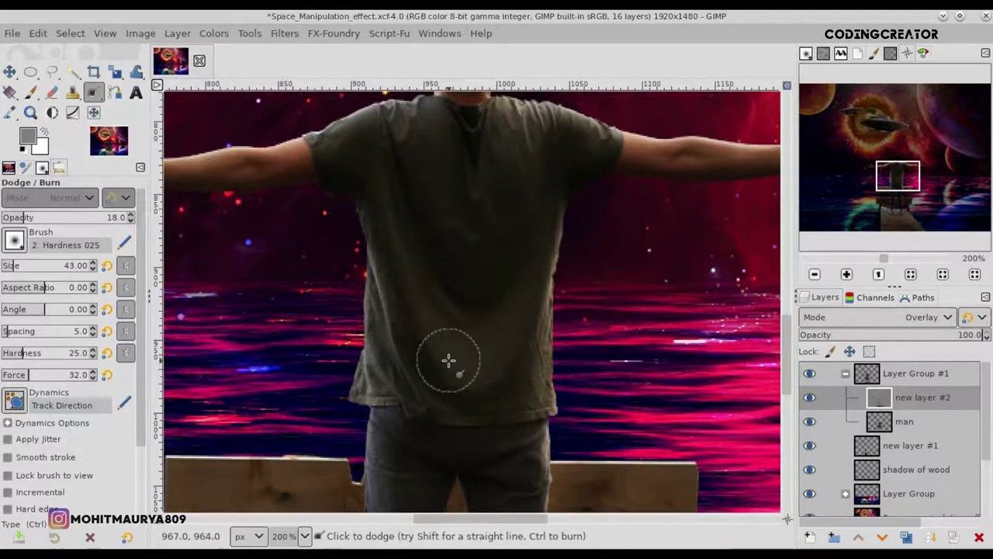
key("shift+ctrl+j")
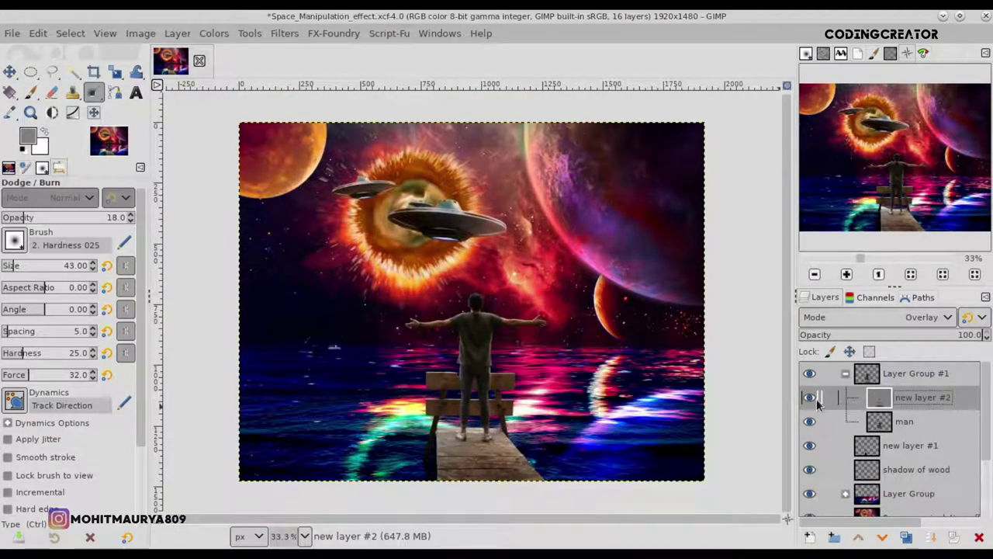
- View at 100%, enlarge the dodge brush to 87 and lighten the top edge of the wooden plank
key("1")
mouse_move(563, 519)
left_mouse_down()
mouse_move(532, 520)
mouse_move(559, 519)
left_mouse_up()
scroll(787, 351, "down", 3)
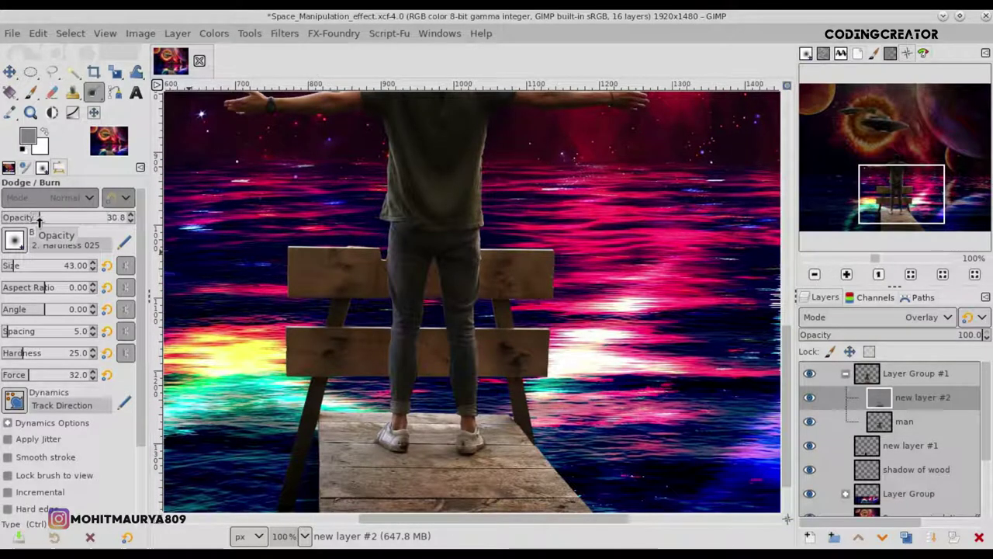
scroll(381, 231, "up", 3)
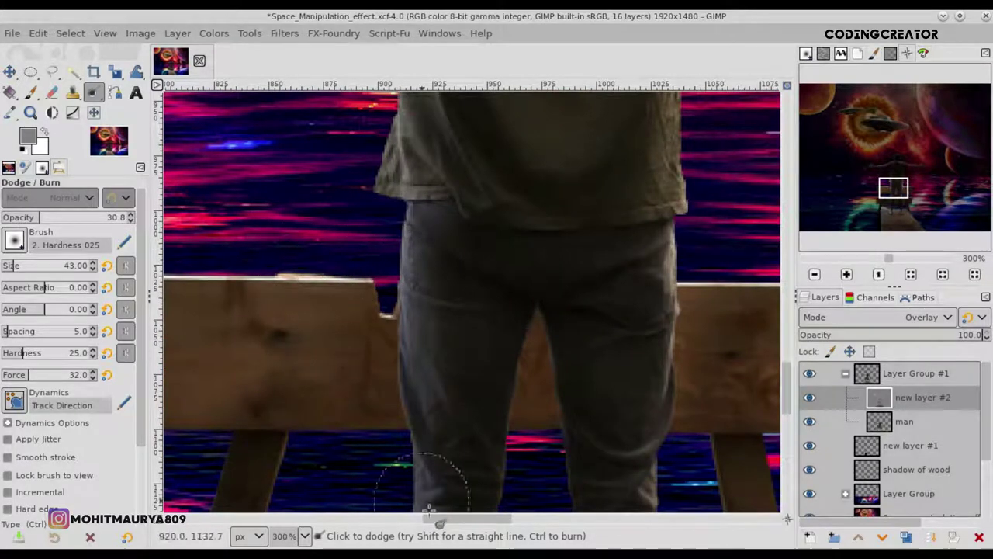
scroll(454, 519, "left", 3)
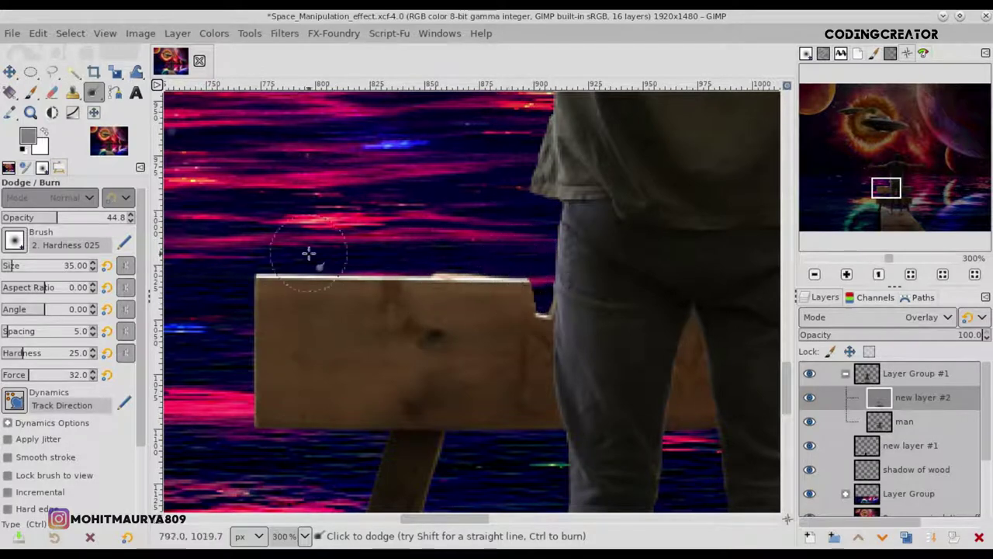
left_click_drag(11, 265, 35, 266)
left_click_drag(408, 299, 458, 275)
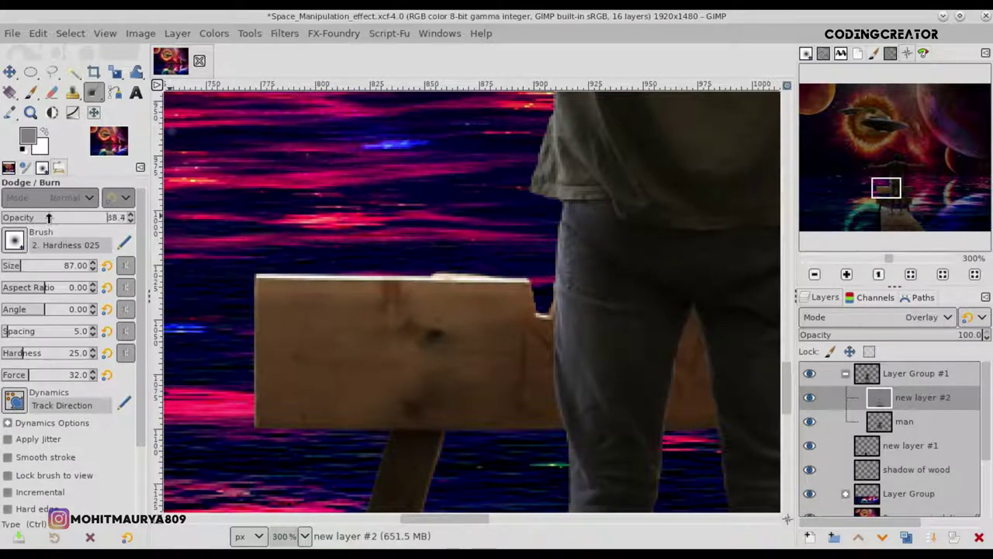
- Shrink the dodge brush to 39 and brighten the top edge of another plank
left_click_drag(19, 265, 11, 266)
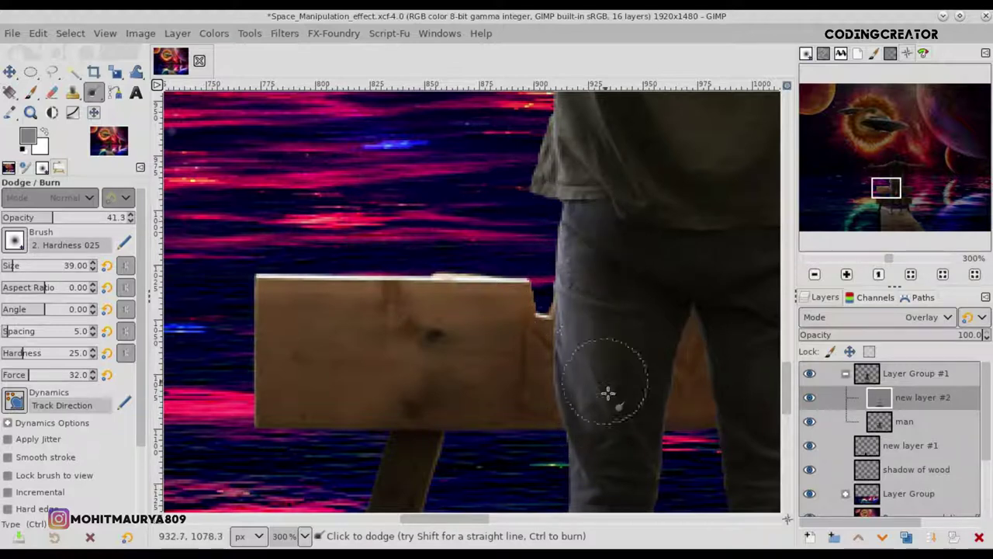
scroll(595, 226, "down", 5)
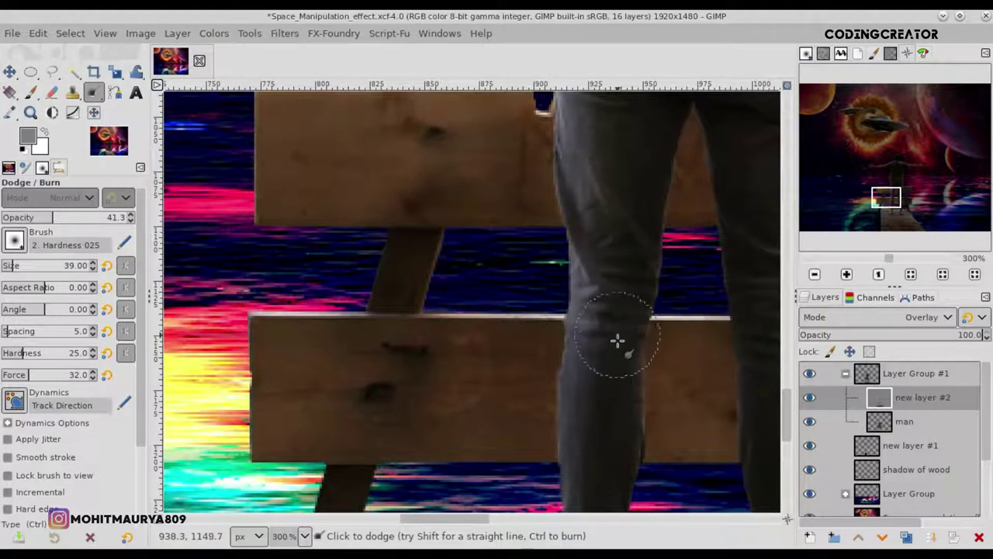
scroll(612, 425, "down", 4)
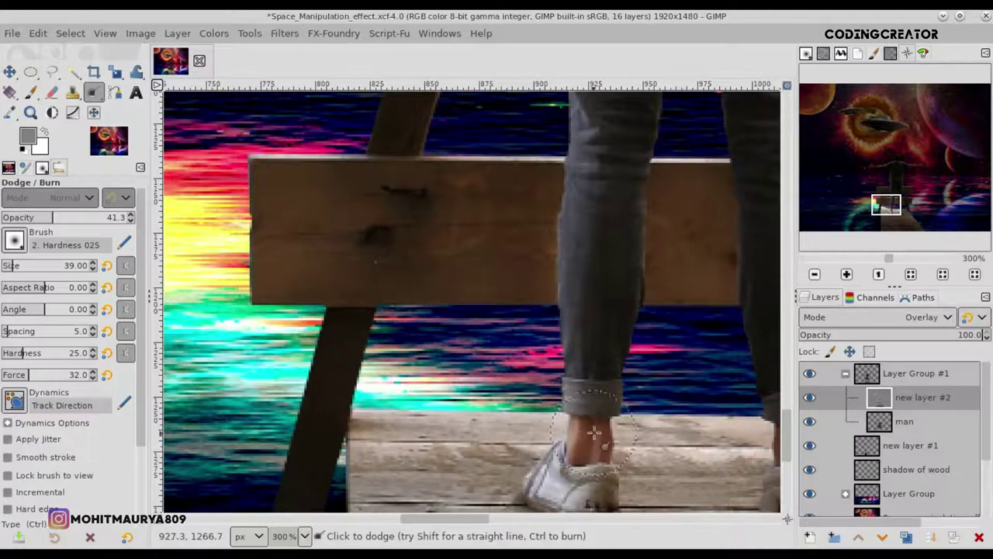
left_click_drag(481, 518, 545, 519)
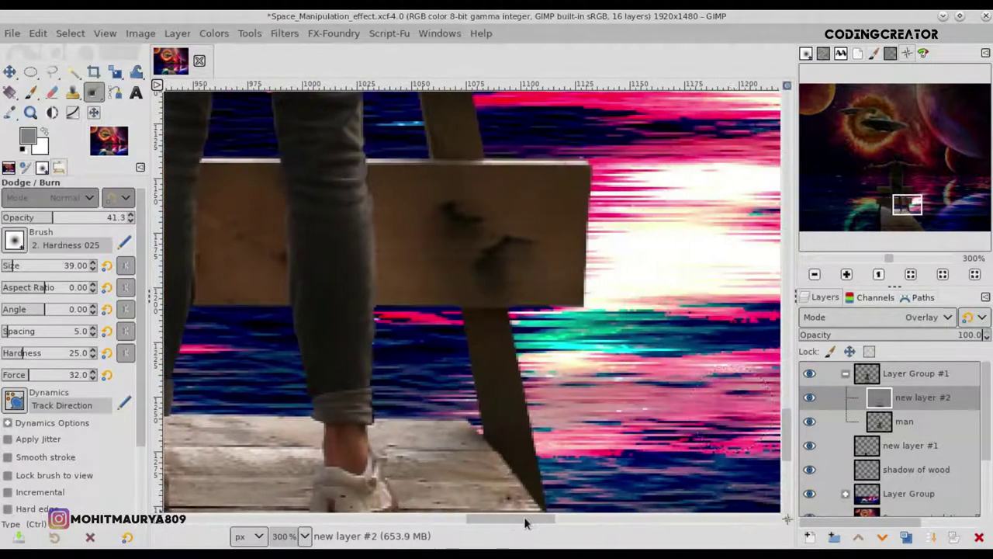
scroll(784, 417, "up", 4)
scroll(784, 417, "up", 4)
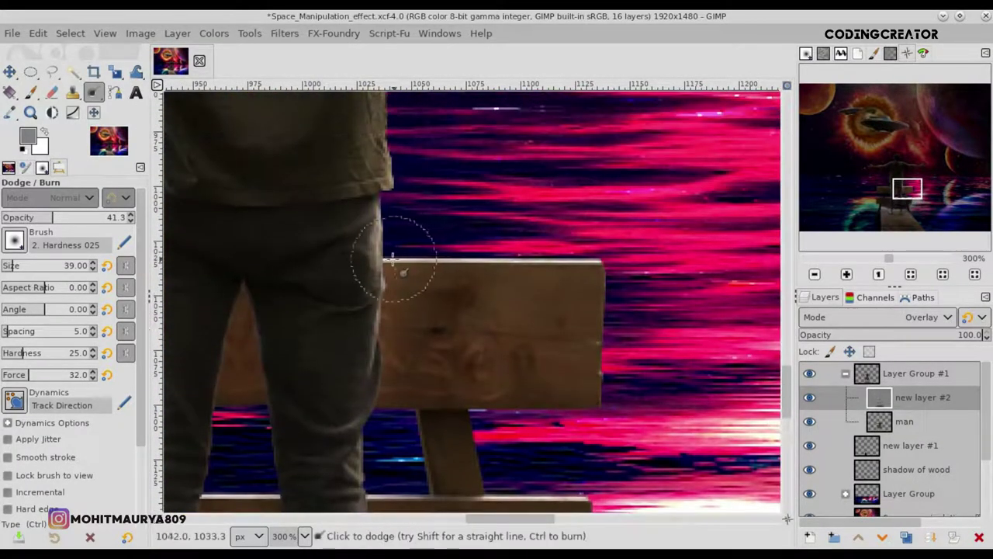
left_click_drag(586, 250, 395, 253)
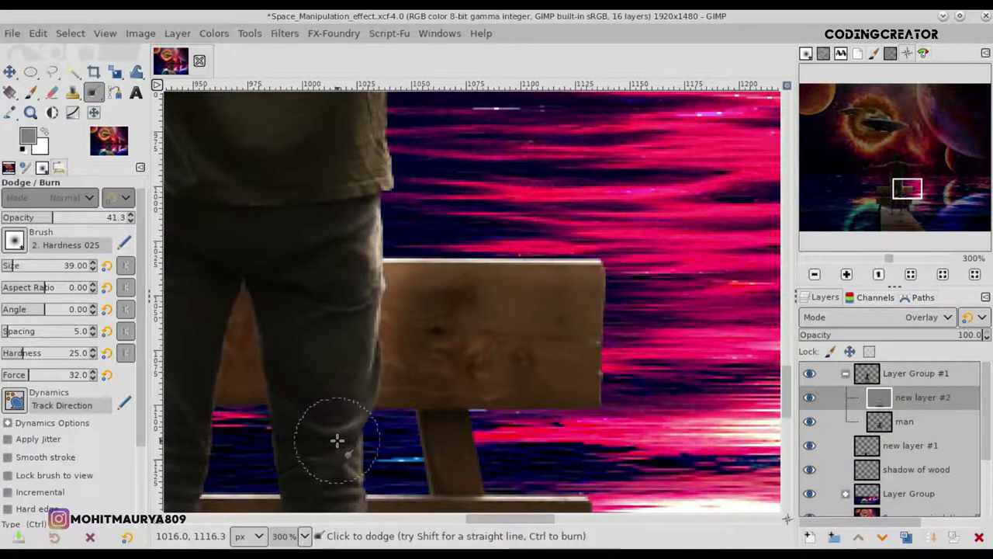
scroll(786, 397, "down", 4)
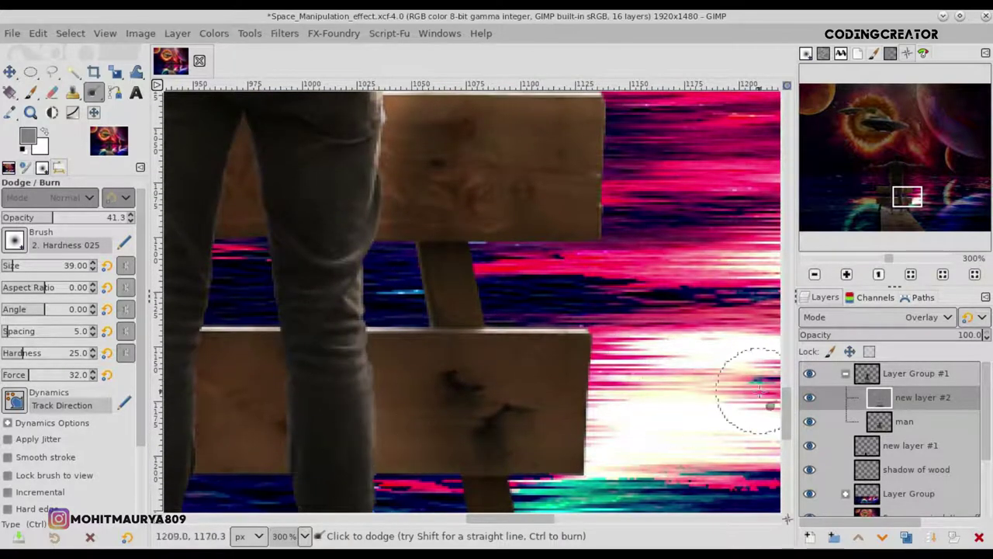
scroll(759, 388, "down", 3)
scroll(369, 237, "down", 3)
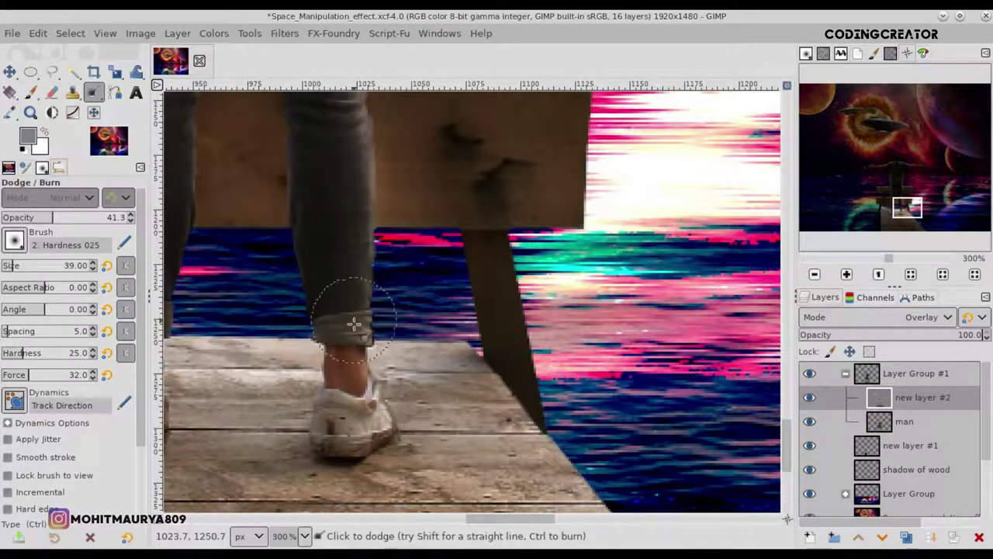
scroll(348, 397, "down", 1)
scroll(348, 397, "down", 2)
scroll(466, 372, "down", 1)
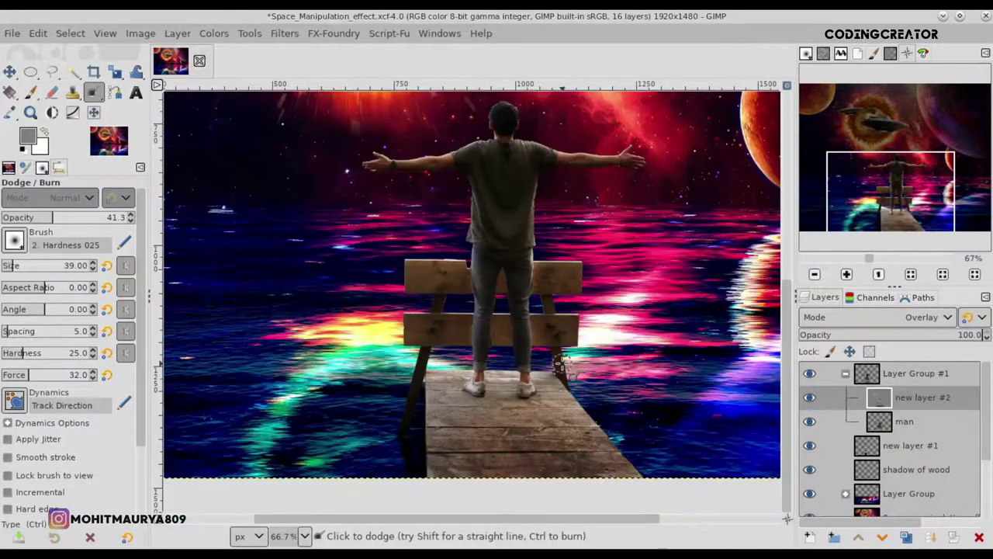
scroll(562, 362, "up", 2)
- Free-select the upper plank just right of the man's leg
key("f")
scroll(519, 144, "up", 3)
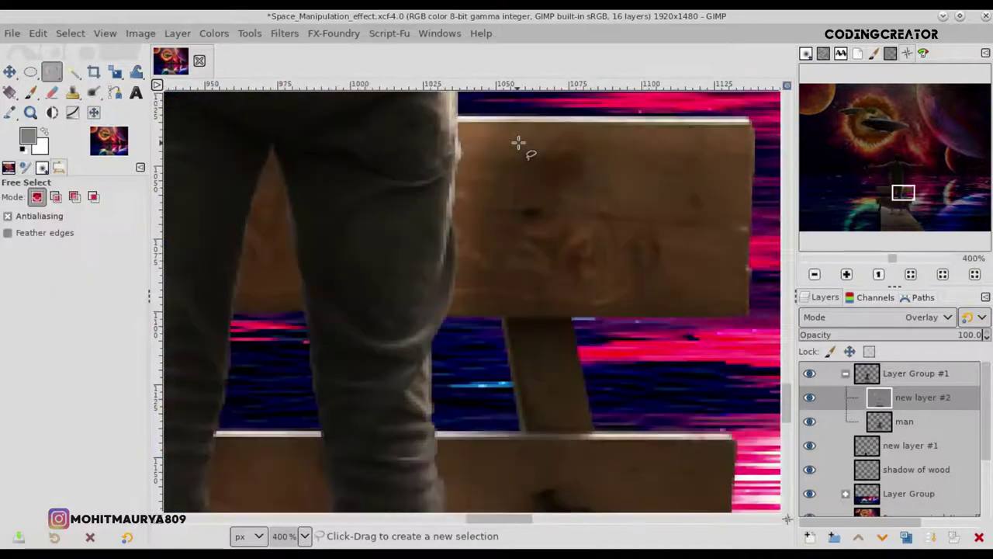
scroll(458, 107, "up", 2)
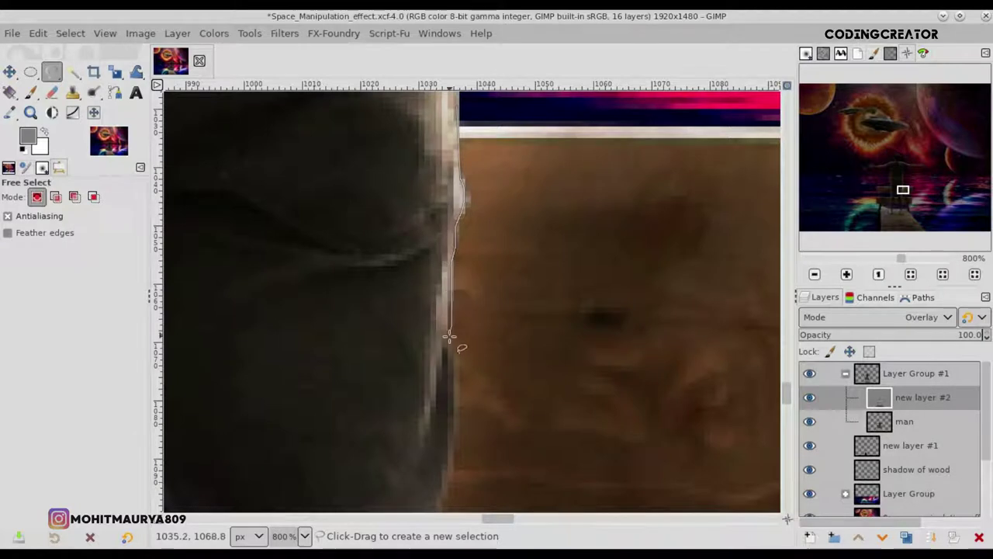
scroll(786, 380, "down", 5)
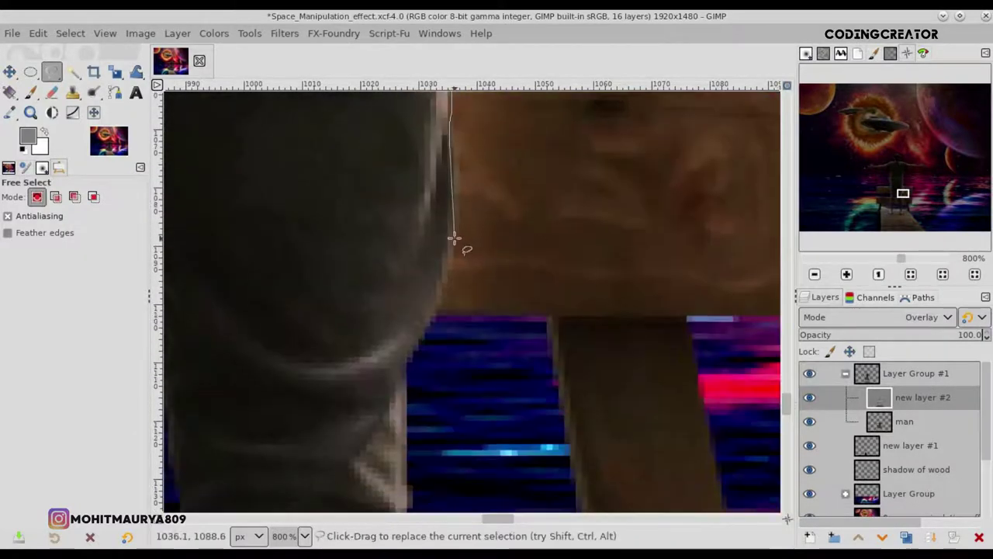
scroll(421, 343, "down", 3)
scroll(423, 378, "down", 1)
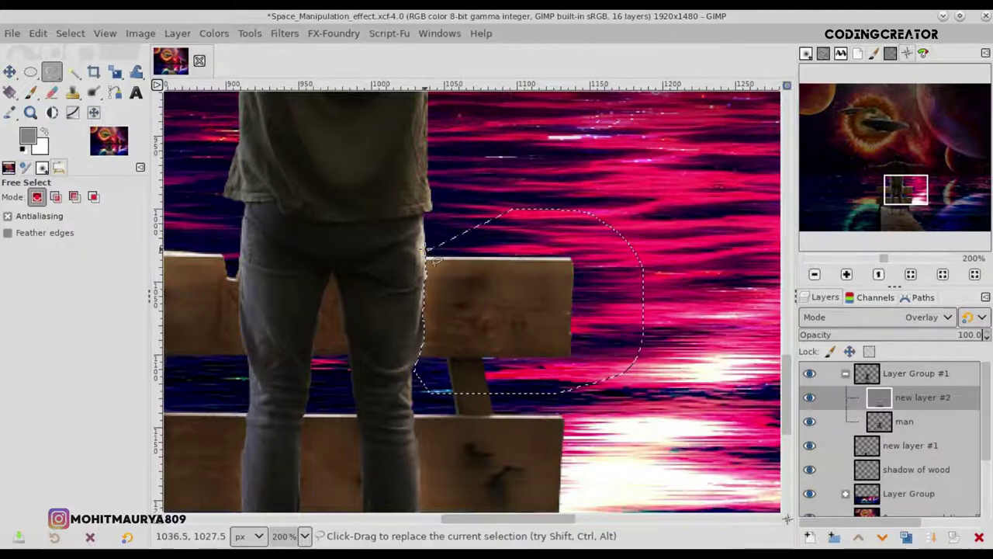
- Burn-shade the plank inside the selection beside the man's leg
left_click(93, 91)
scroll(140, 260, "down", 3)
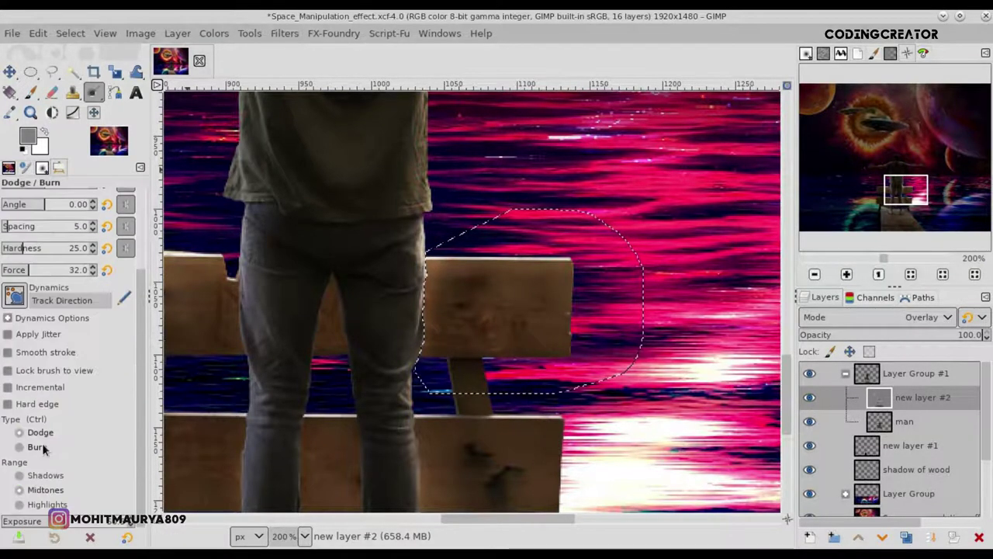
scroll(138, 449, "up", 3)
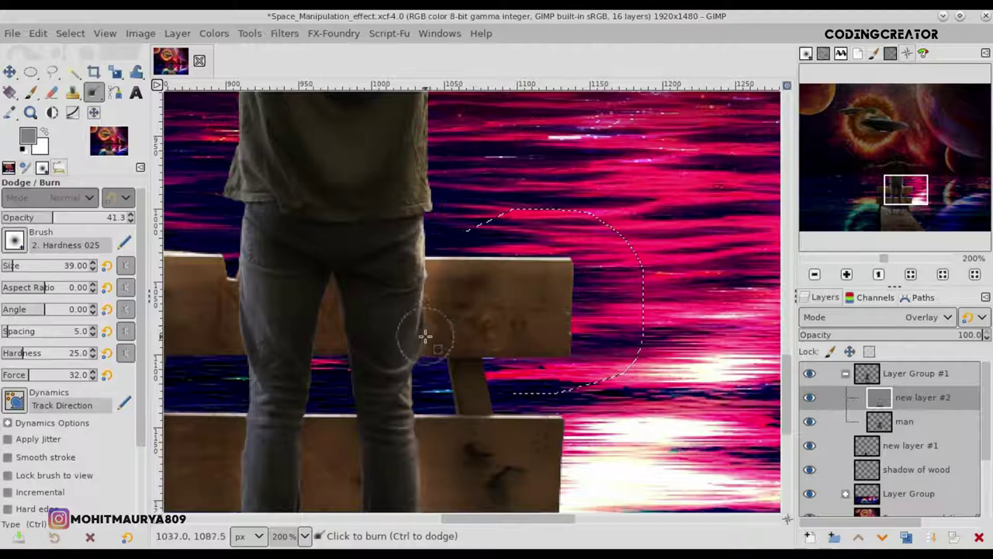
left_click_drag(422, 292, 426, 289)
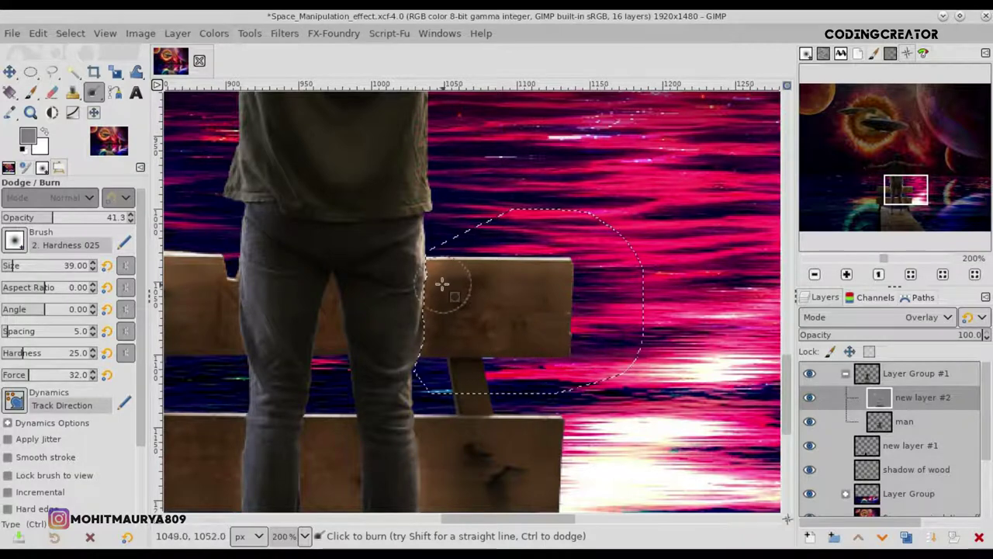
scroll(47, 349, "down", 3)
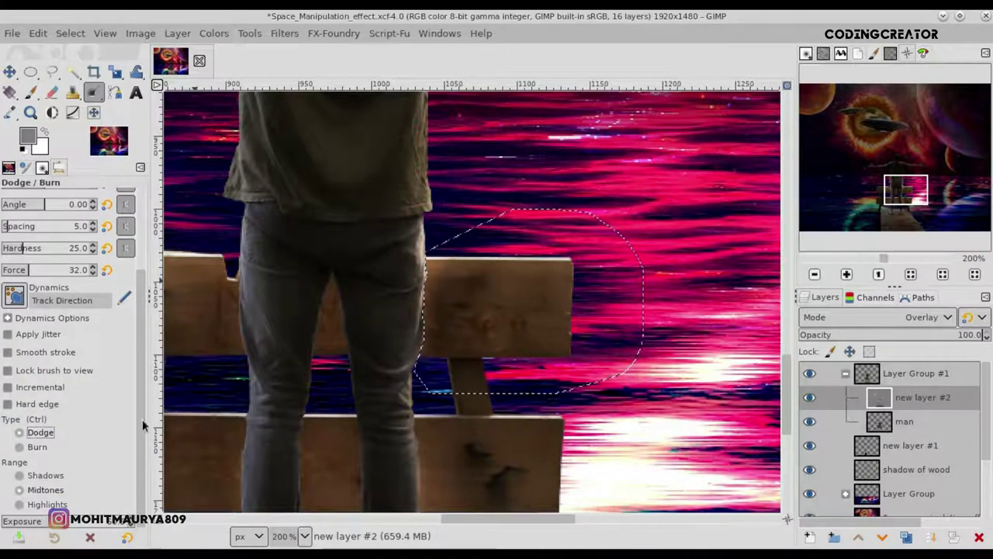
scroll(143, 425, "up", 3)
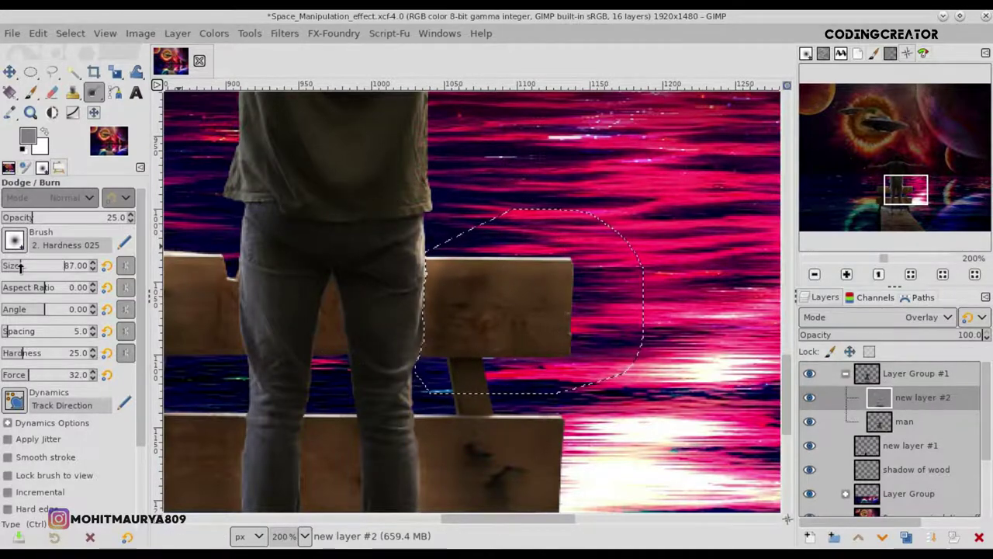
left_click_drag(466, 288, 447, 273)
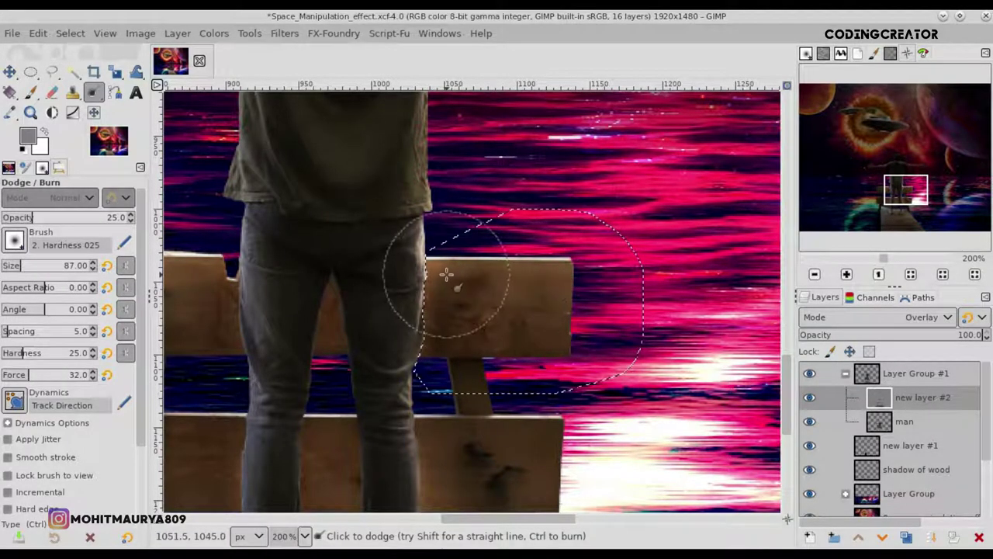
- Clear the selection around the plank with Select > None
left_click_drag(504, 518, 454, 518)
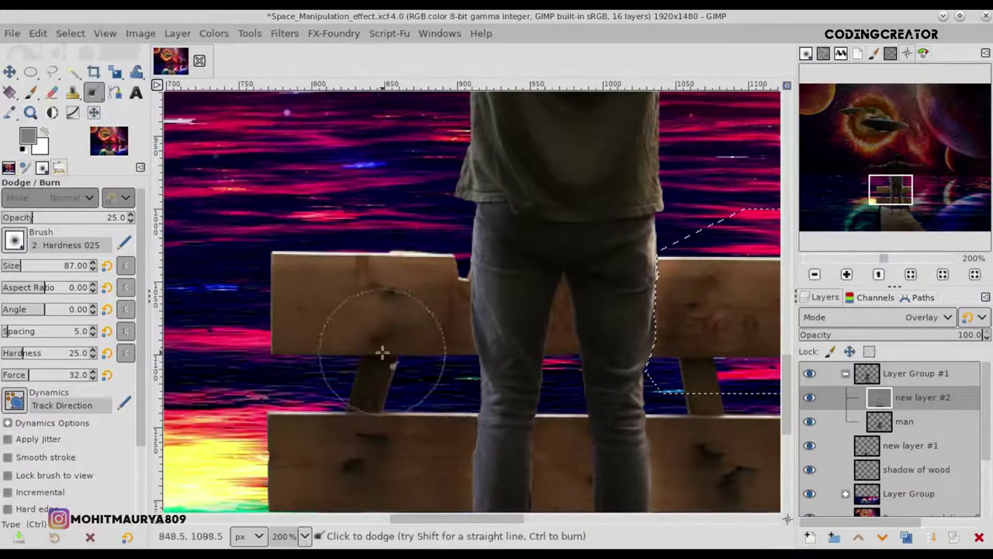
scroll(705, 340, "down", 3)
scroll(729, 372, "down", 2)
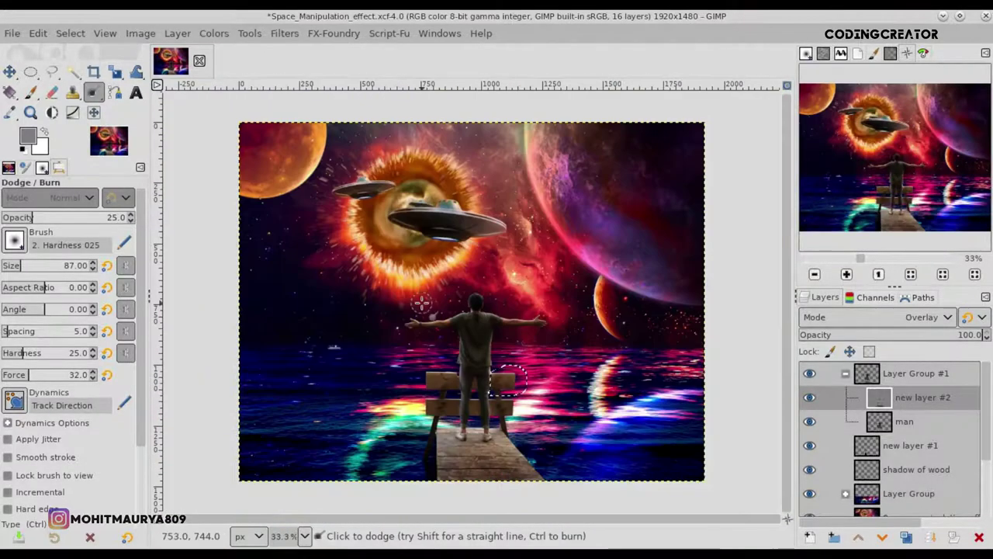
left_click(69, 32)
left_click(77, 86)
- Toggle new layer #2 off and on to compare, then return to Dodge/Burn
key("m")
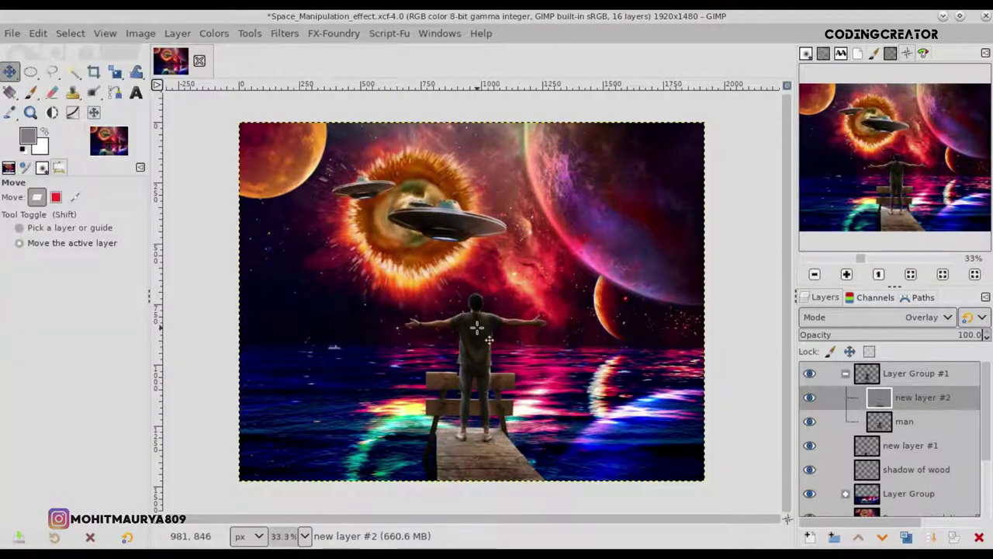
left_click(824, 397)
left_click(824, 397)
left_click(826, 397)
left_click(827, 399)
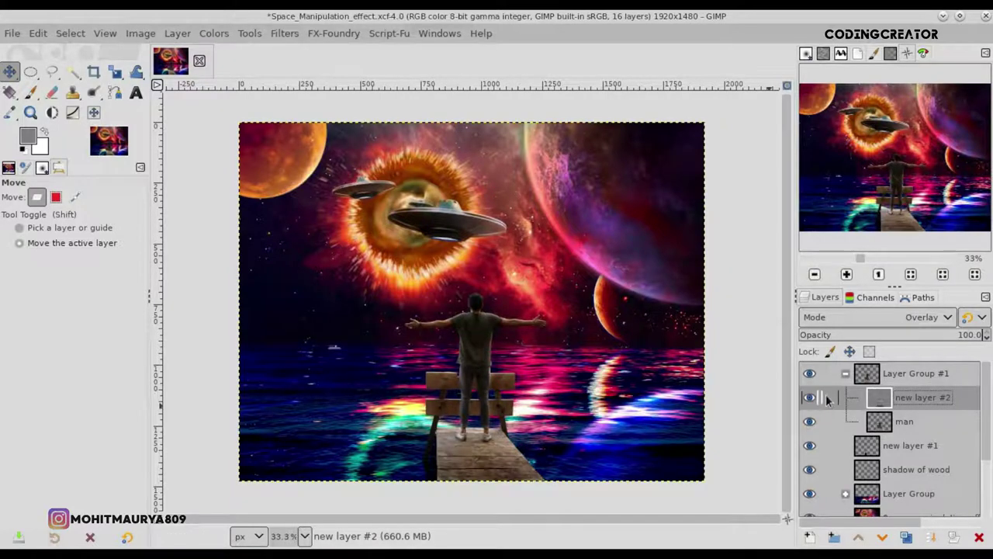
left_click(29, 92)
left_click(93, 92)
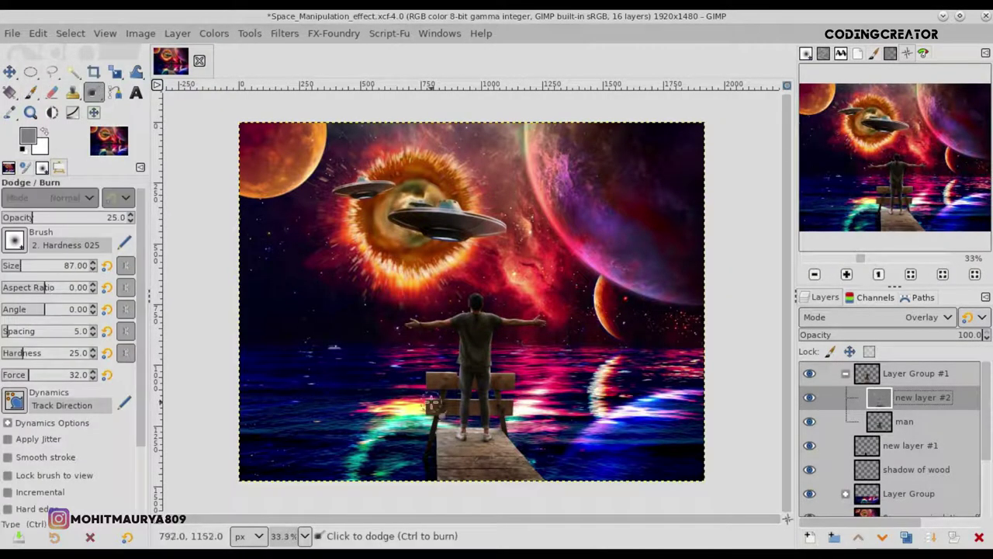
- With brush size 22 and strength 41.3, then 31.4, burn over the man's shoes
scroll(397, 419, "up", 3)
scroll(397, 419, "up", 2)
left_click_drag(395, 518, 481, 519)
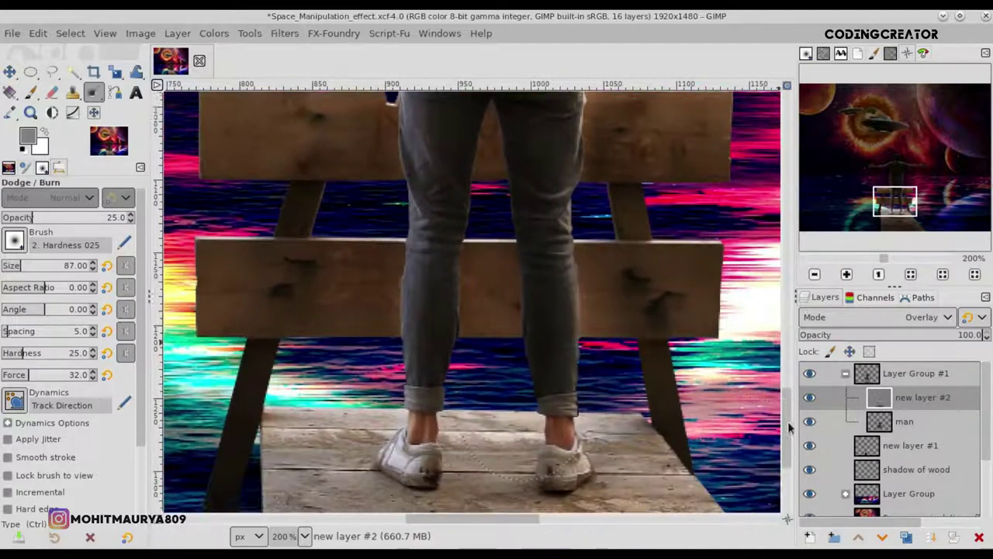
scroll(310, 373, "down", 1)
scroll(311, 373, "up", 2)
key("bracketleft")
key("bracketleft")
key("bracketleft")
left_click(10, 266)
left_click(48, 218)
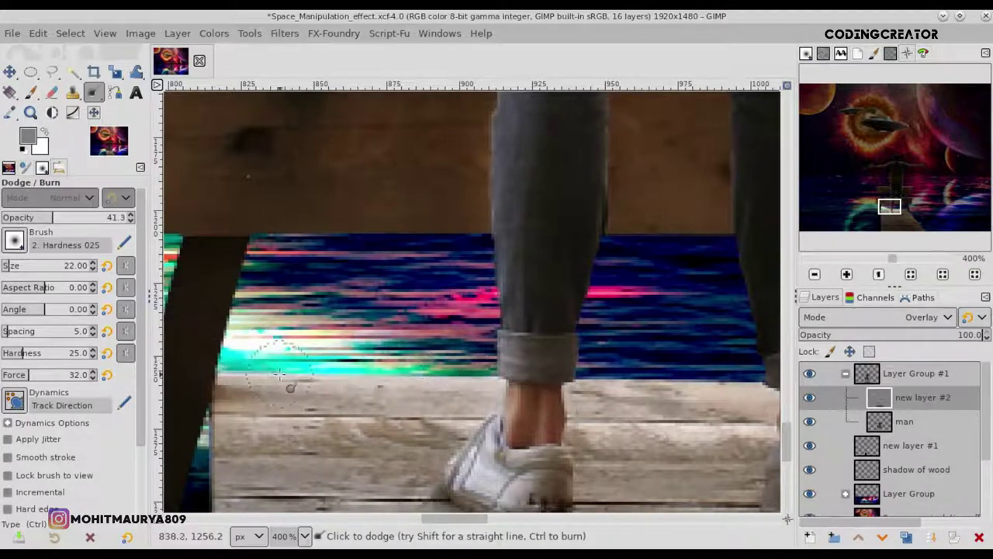
left_click_drag(466, 518, 485, 518)
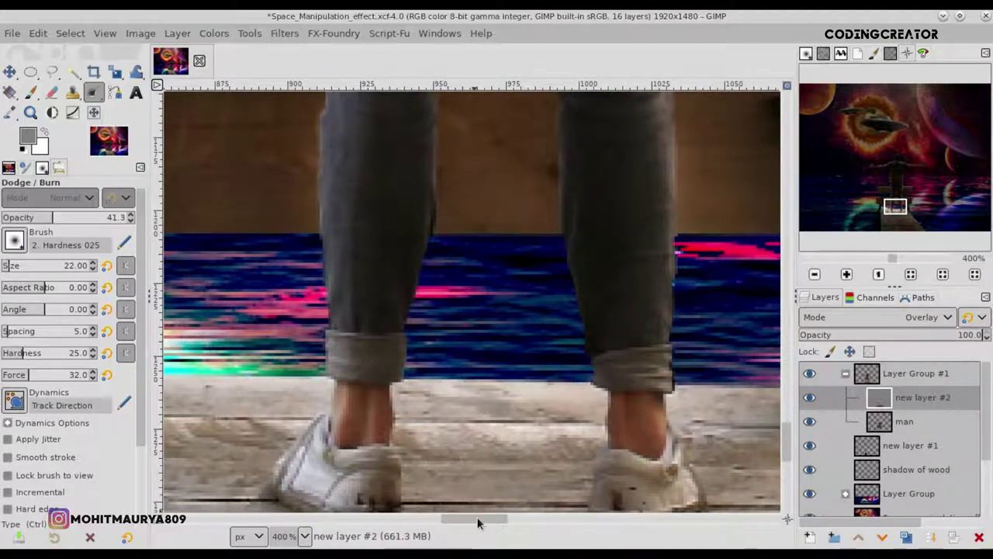
left_click_drag(477, 519, 503, 518)
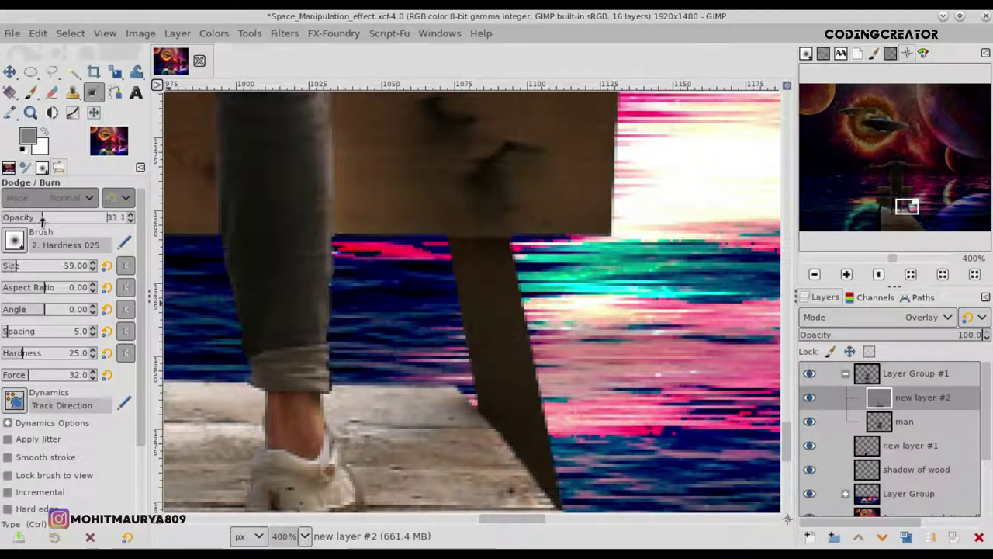
left_click_drag(43, 220, 40, 219)
left_click_drag(510, 519, 439, 519)
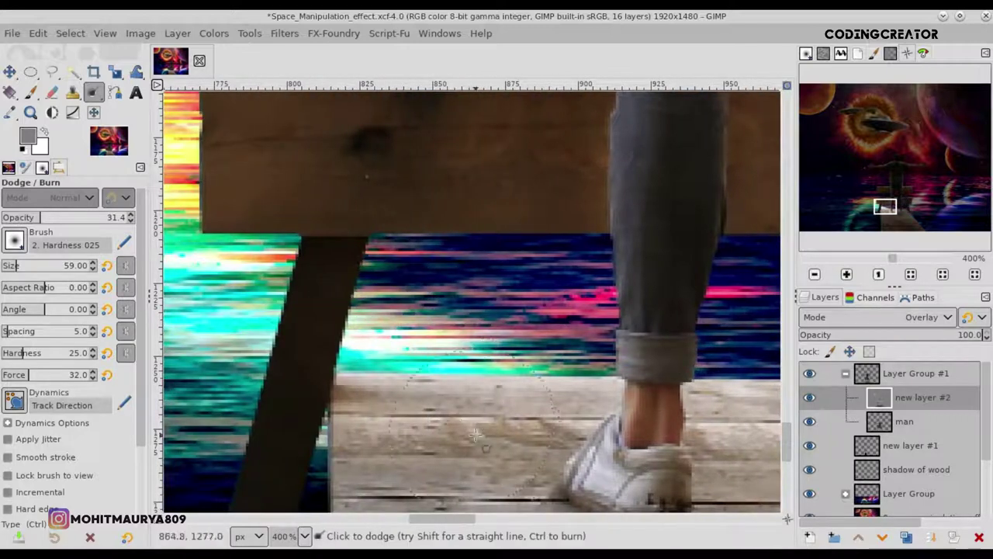
- Compare new layer #2 on and off, darken the shoe's toe area, and zoom back out
scroll(403, 501, "down", 2)
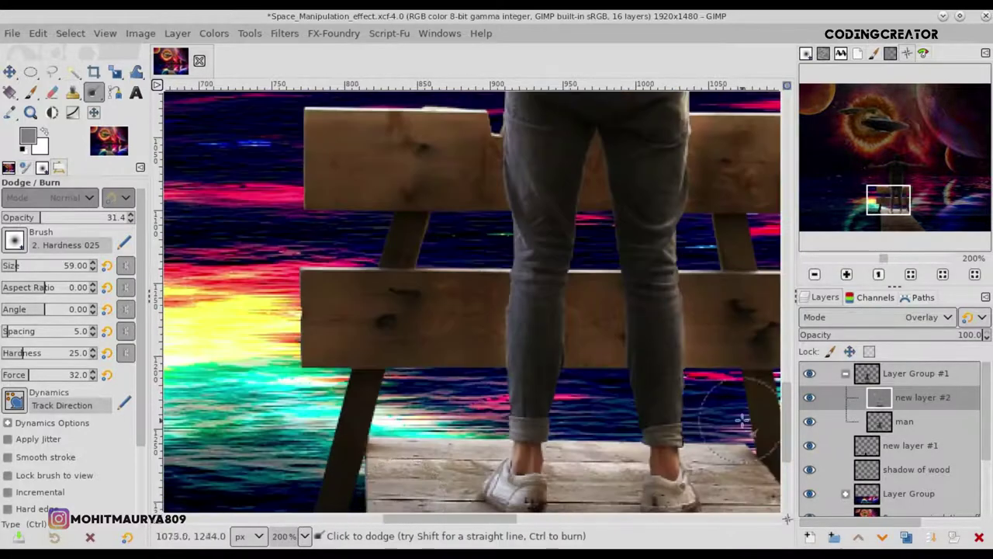
left_click_drag(787, 403, 787, 447)
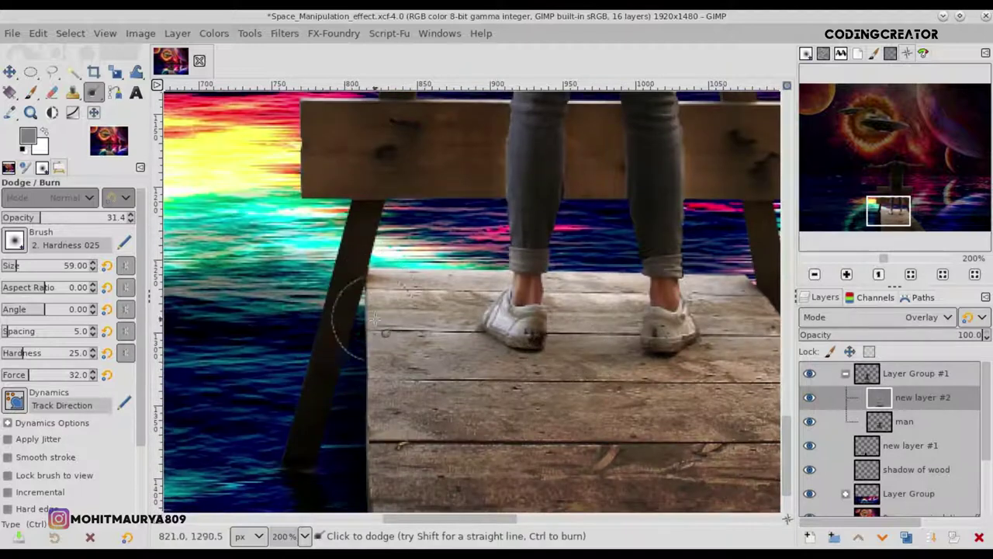
left_click(809, 397)
left_click(809, 398)
left_click(809, 397)
left_click(809, 397)
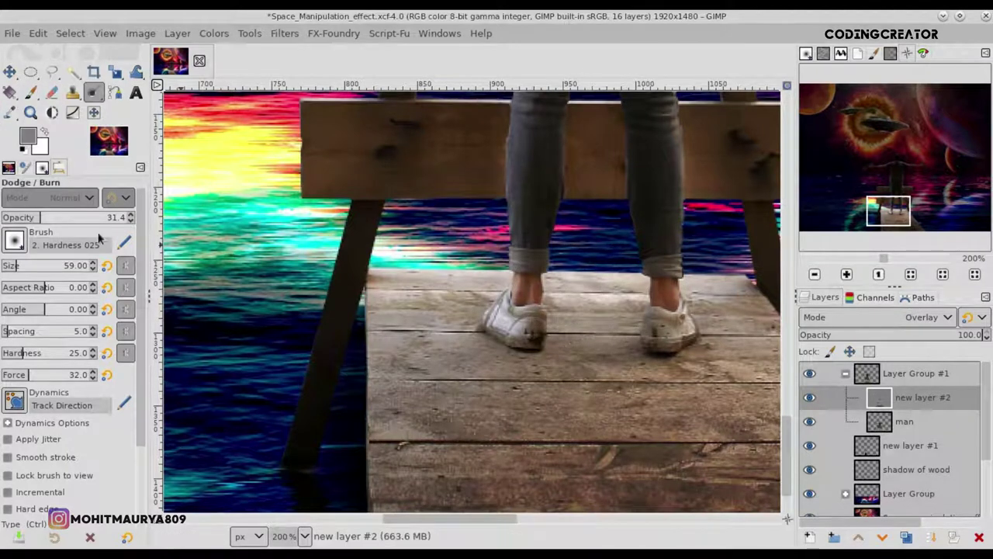
left_click_drag(138, 273, 145, 369)
scroll(25, 266, "up", 3)
scroll(528, 333, "up", 3, "ctrl")
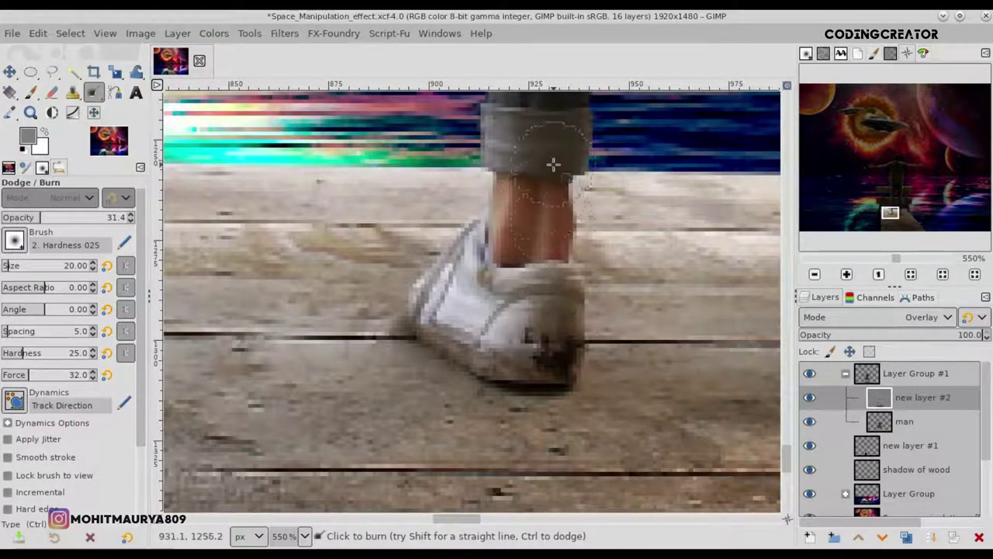
left_click_drag(499, 371, 542, 371)
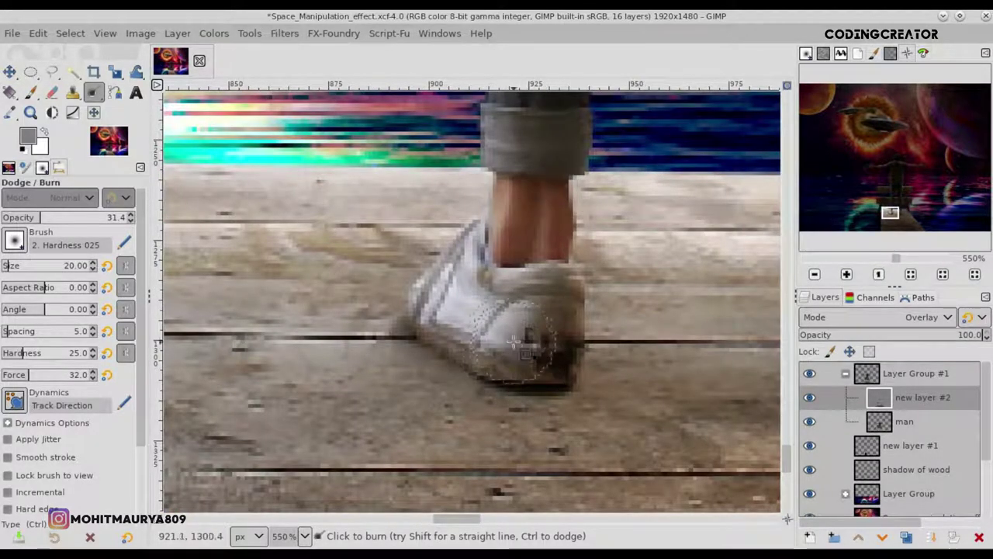
scroll(508, 256, "right", 5)
scroll(503, 180, "right", 1)
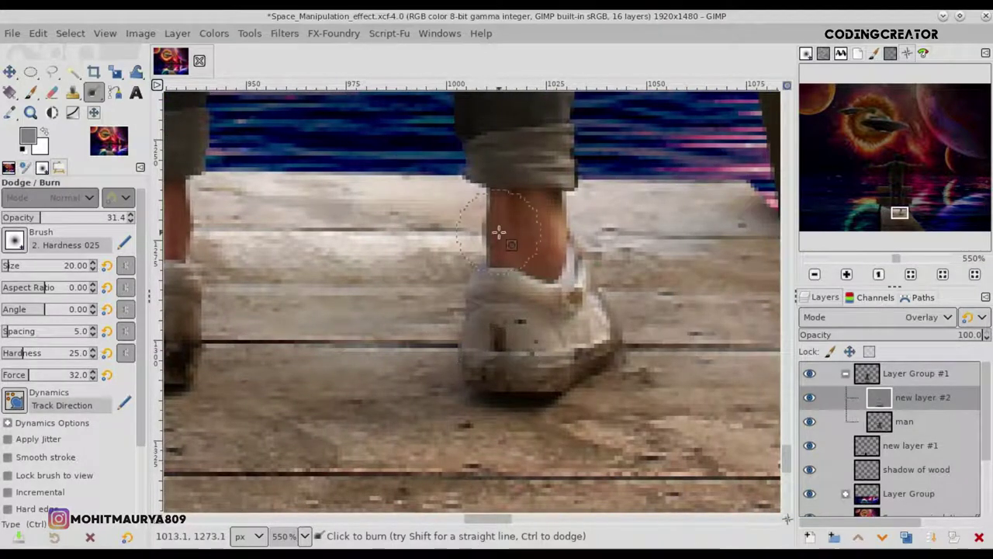
scroll(515, 385, "down", 5)
scroll(515, 385, "down", 3)
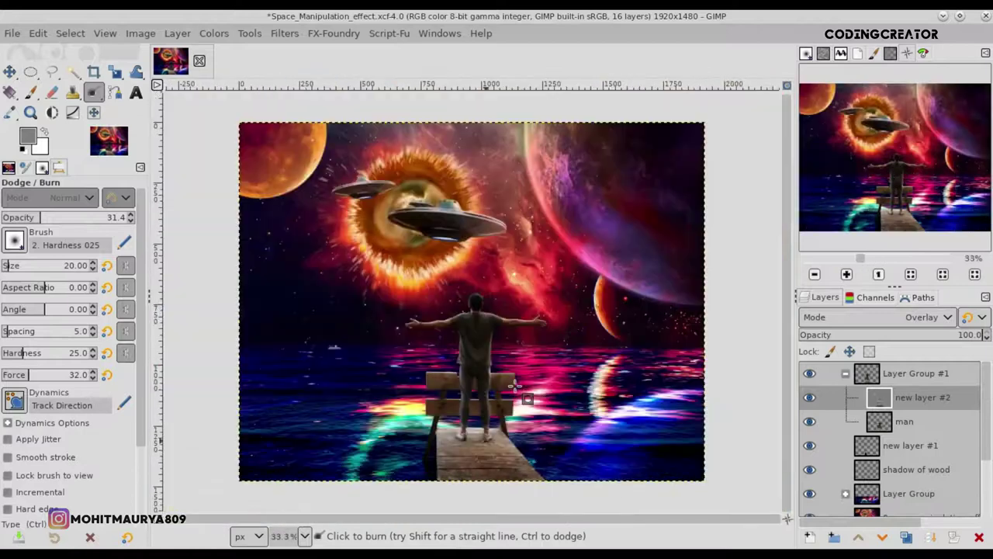
- Add new layer #3 above new layer #2 with composite mode Clip to Backdrop
left_click(9, 71)
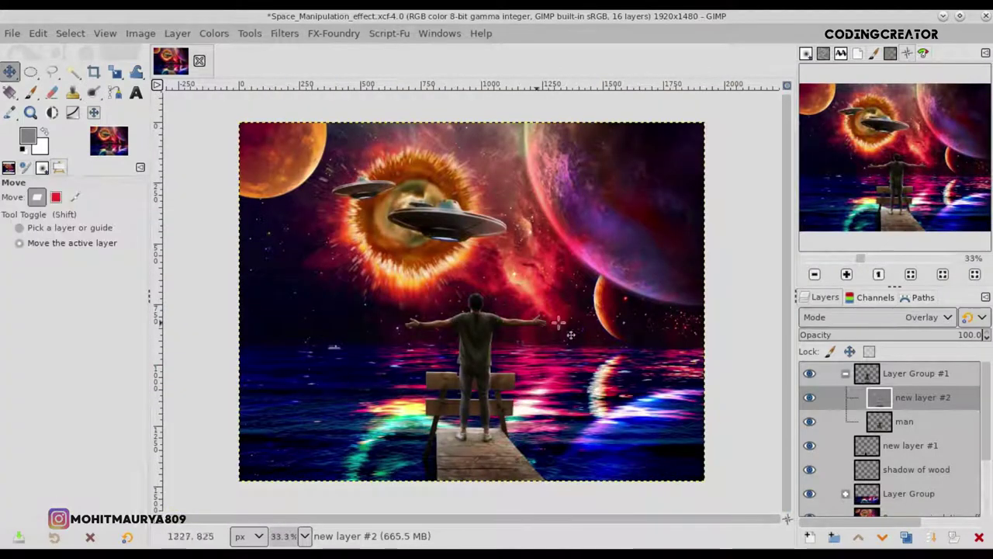
left_click(809, 397)
left_click(809, 398)
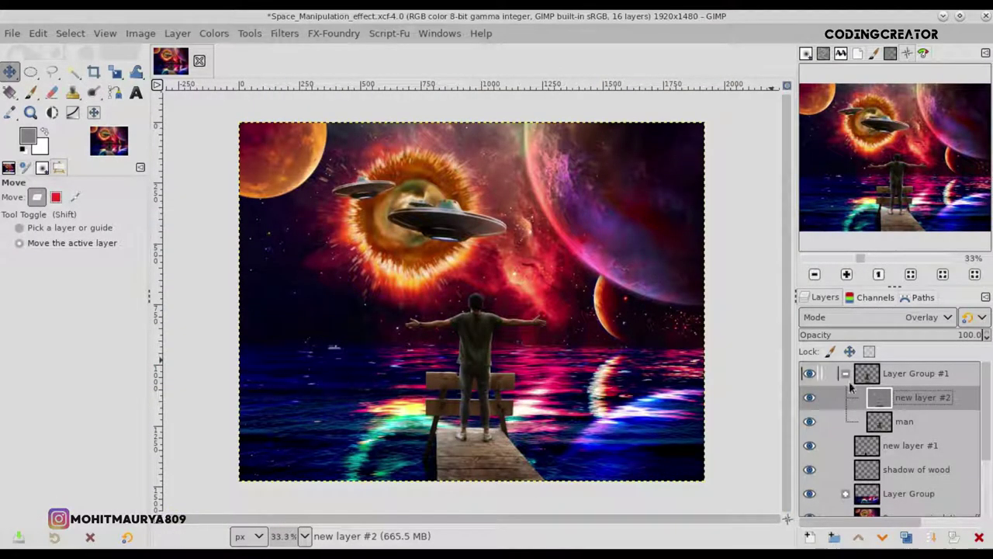
left_click(857, 375)
left_click(874, 397)
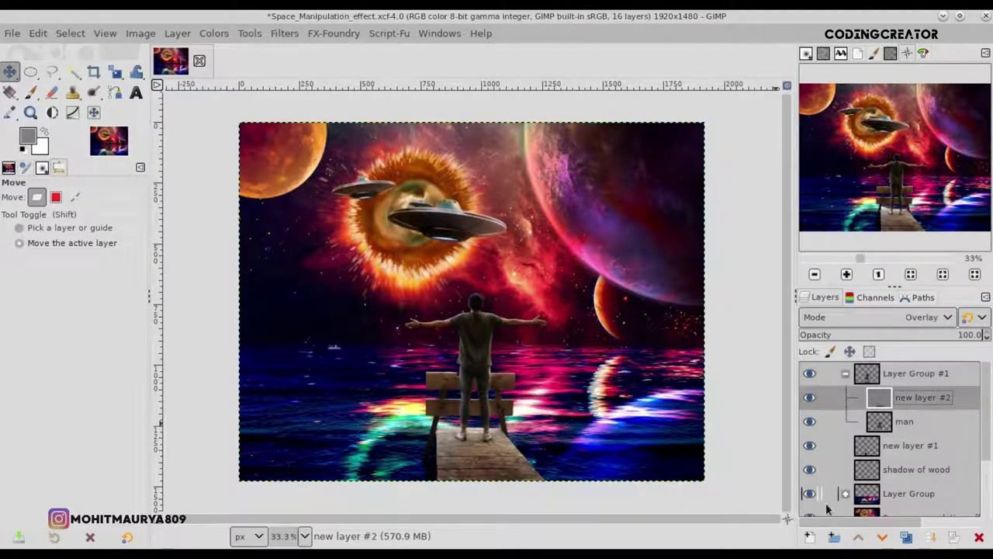
left_click(811, 537)
left_click(884, 526)
right_click(887, 399)
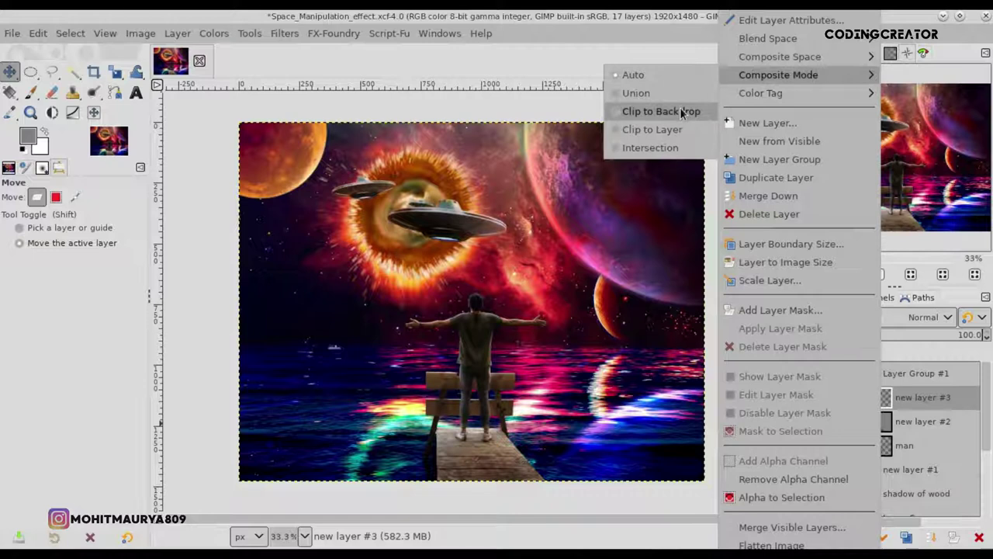
mouse_move(778, 75)
left_click(686, 111)
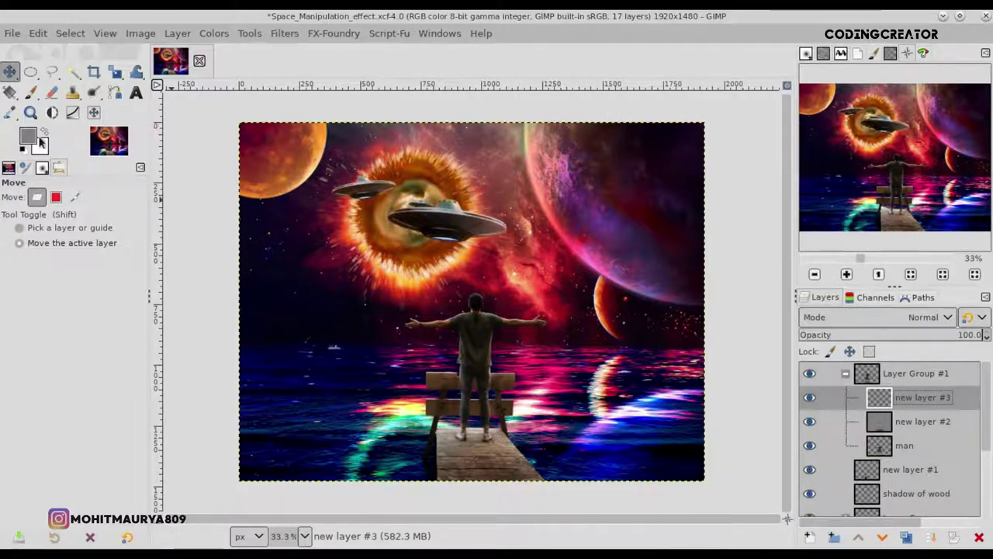
- Set the foreground colour to orange fd9e1b
left_click(36, 137)
left_click(796, 394)
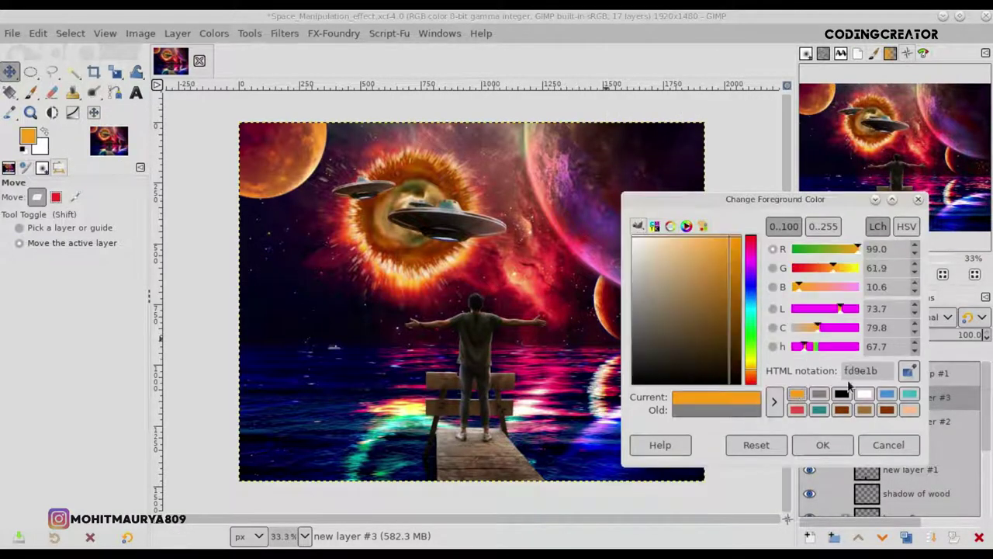
left_click(816, 442)
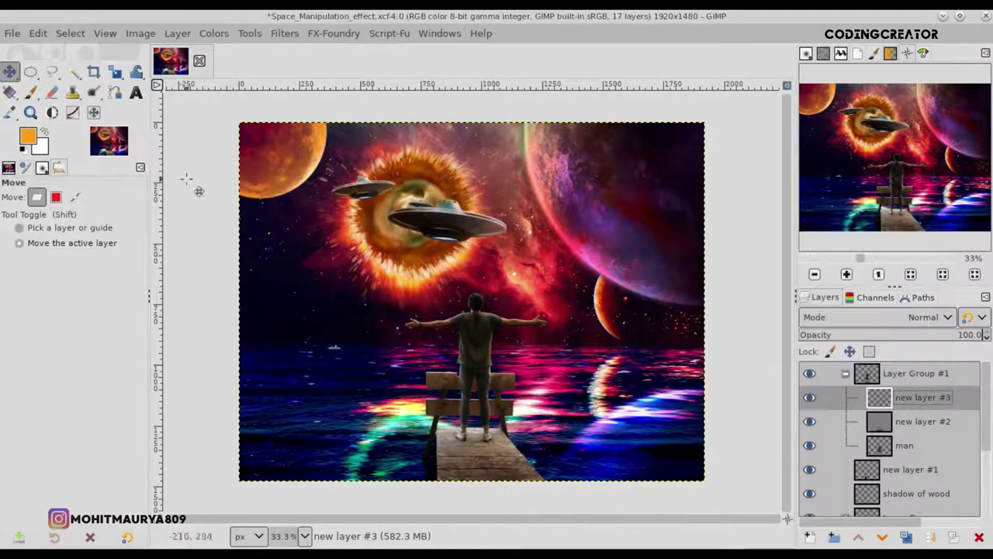
- Switch to a soft Paintbrush, adjust its tool options and zoom in on the arm
left_click(31, 93)
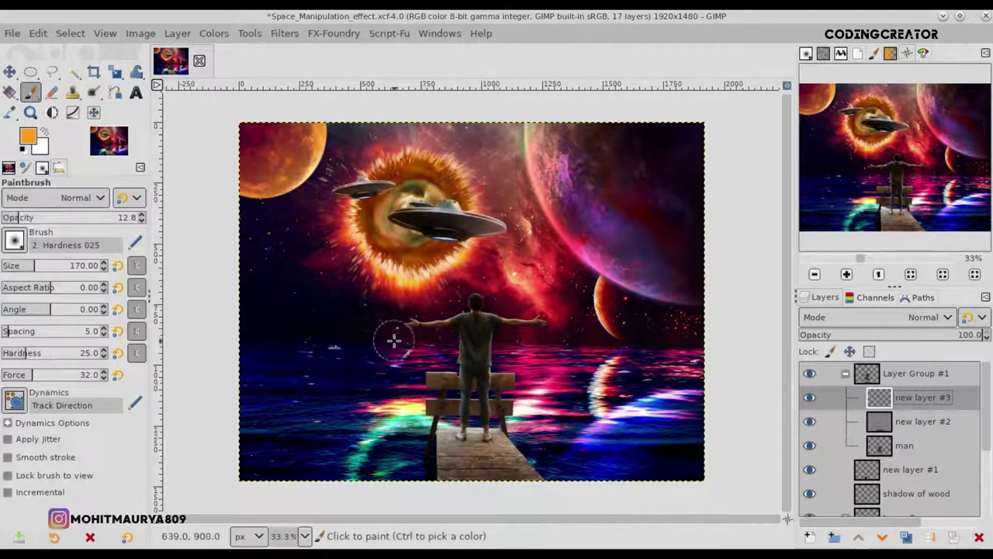
scroll(395, 341, "up", 2)
scroll(396, 342, "up", 2)
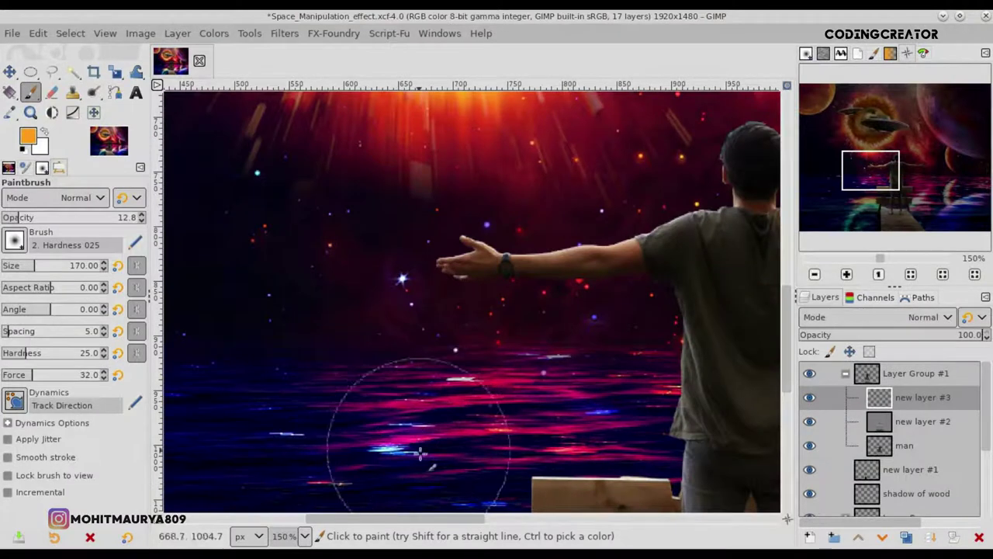
left_click_drag(430, 520, 491, 520)
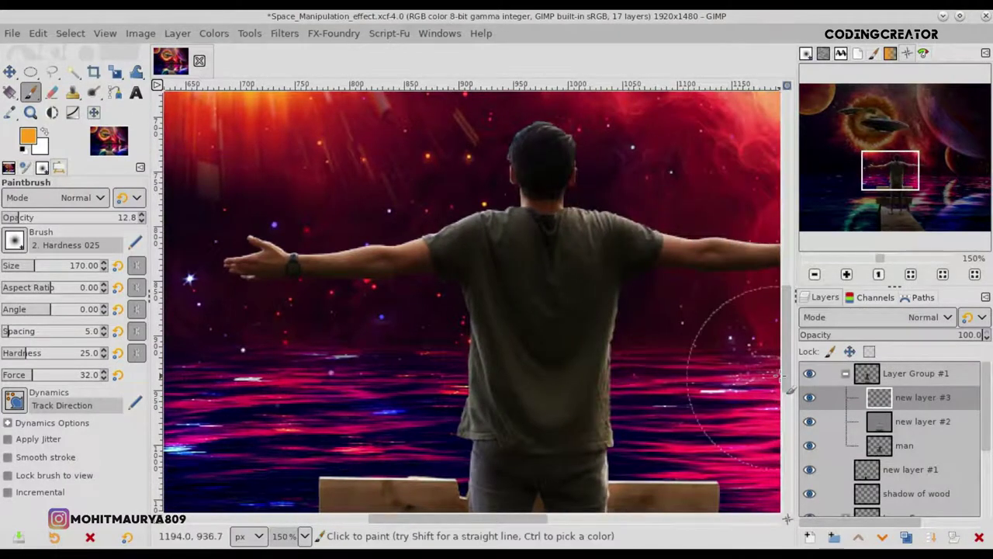
left_click_drag(789, 371, 788, 339)
scroll(420, 361, "up", 1)
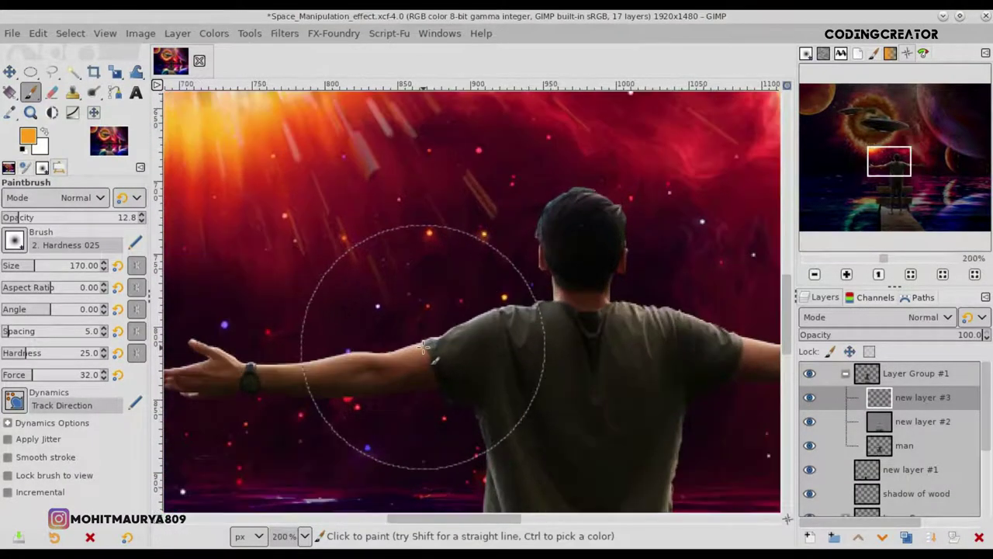
left_click_drag(418, 522, 410, 522)
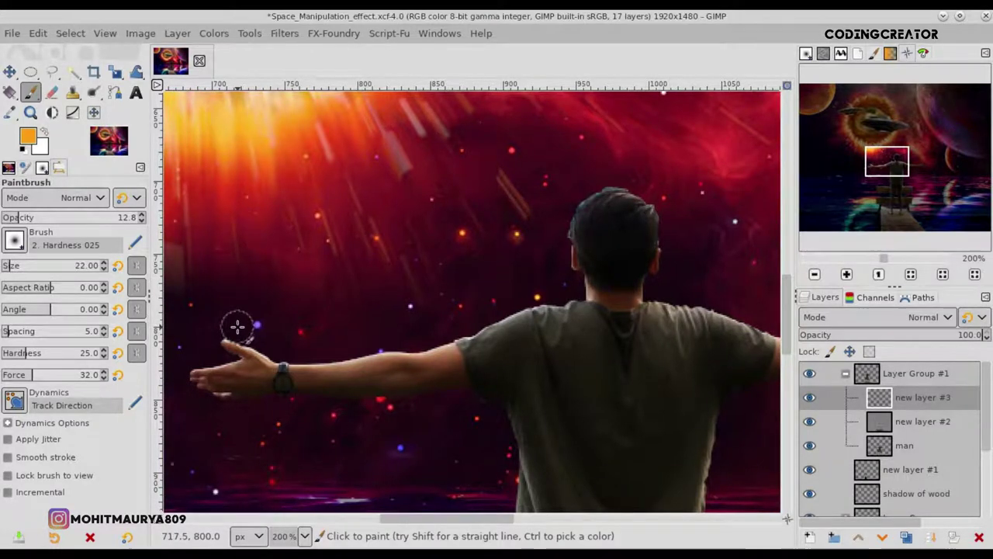
scroll(238, 327, "up", 3)
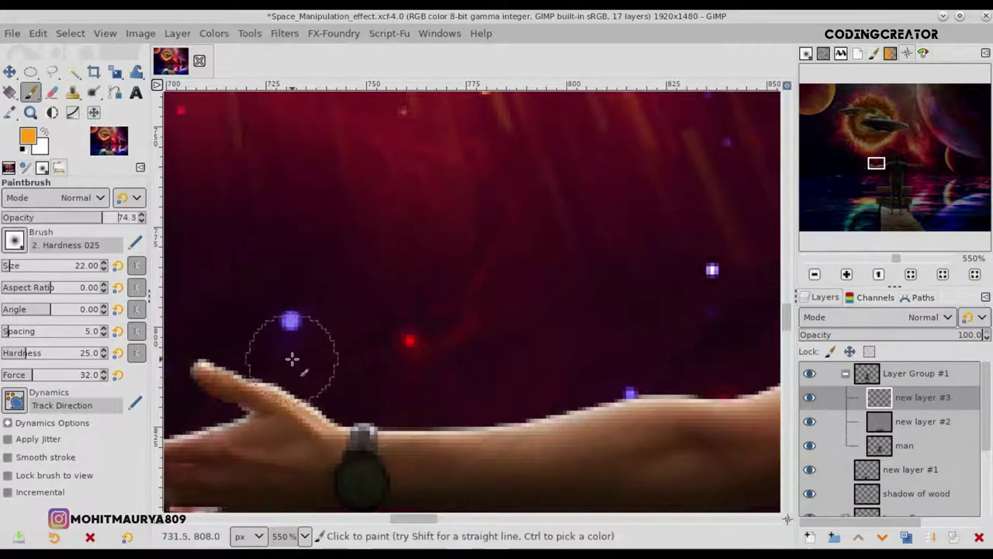
- Paint orange light along the top of the hand and fingers and set layer #3 to Overlay
left_click_drag(100, 223, 151, 223)
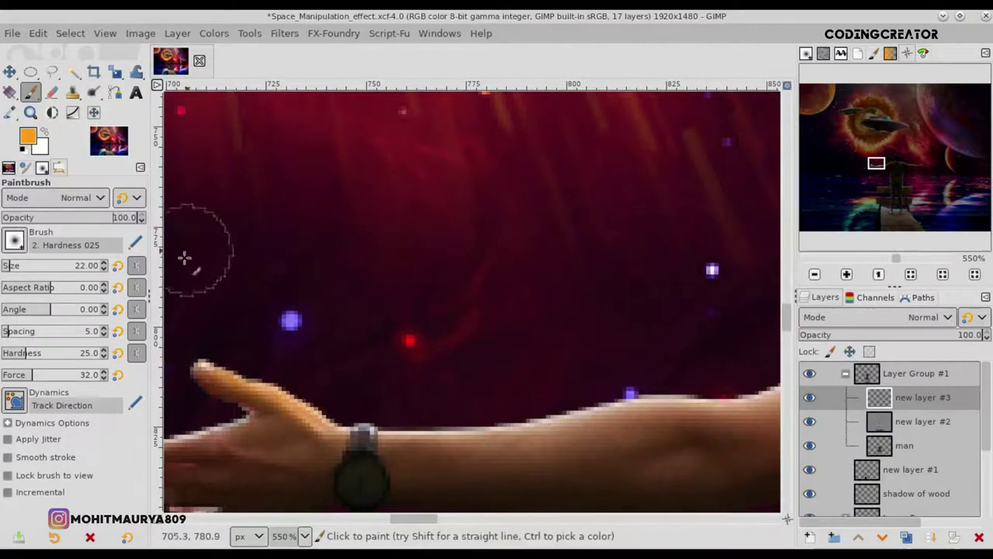
mouse_move(224, 337)
left_mouse_down()
mouse_move(362, 406)
mouse_move(499, 413)
mouse_move(630, 390)
left_mouse_up()
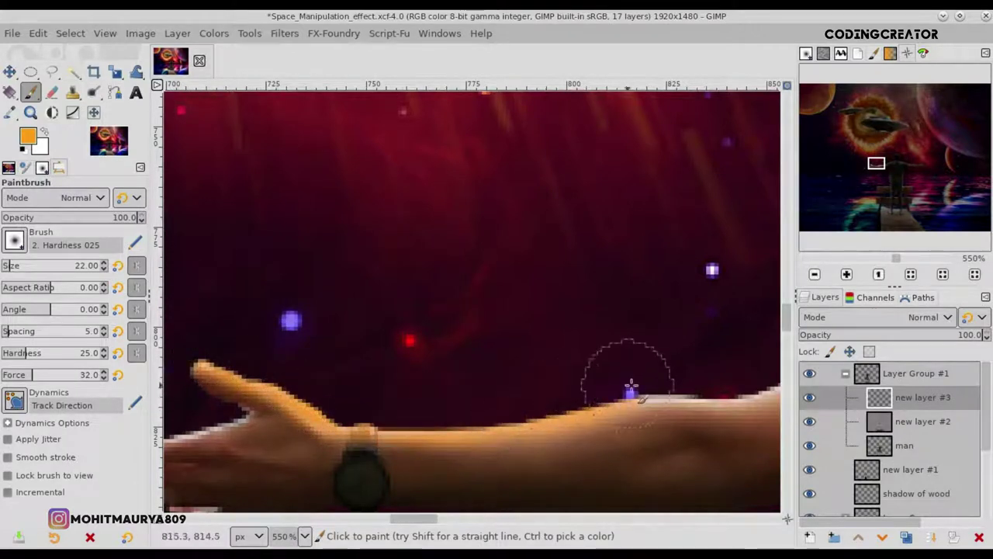
left_click(861, 320)
left_click(837, 457)
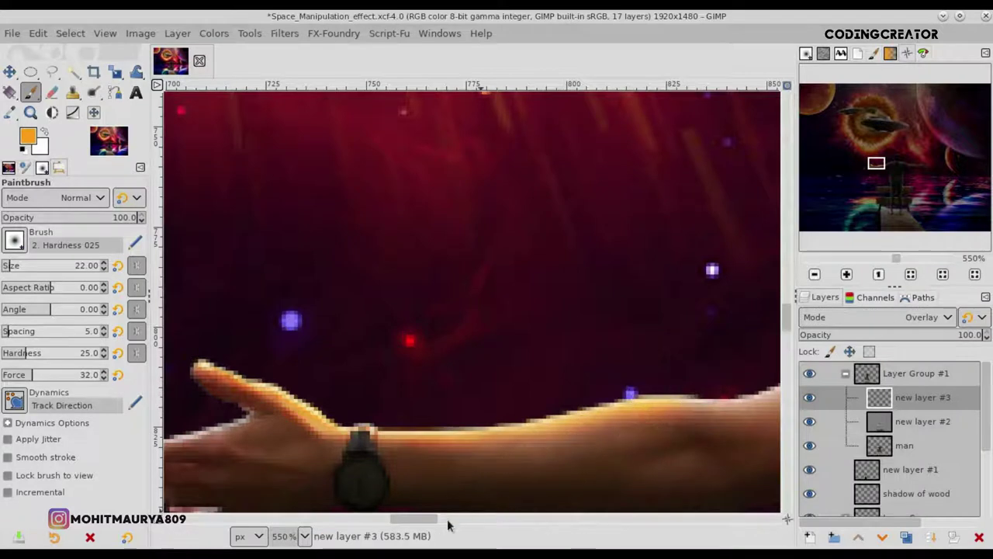
- Paint an orange highlight along the top edge of the man's shoulder
scroll(443, 519, "right", 3)
scroll(443, 518, "right", 2)
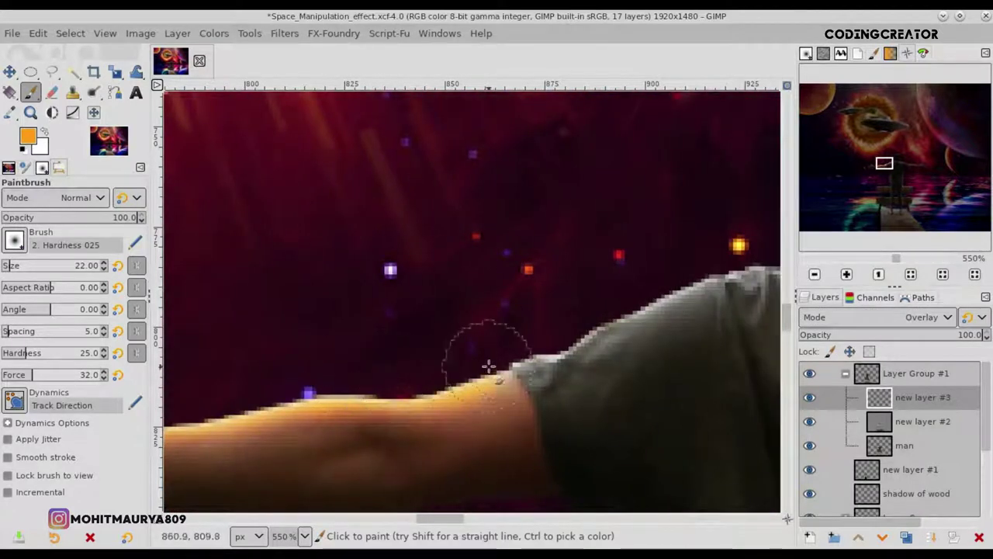
scroll(451, 518, "right", 1)
scroll(450, 518, "right", 2)
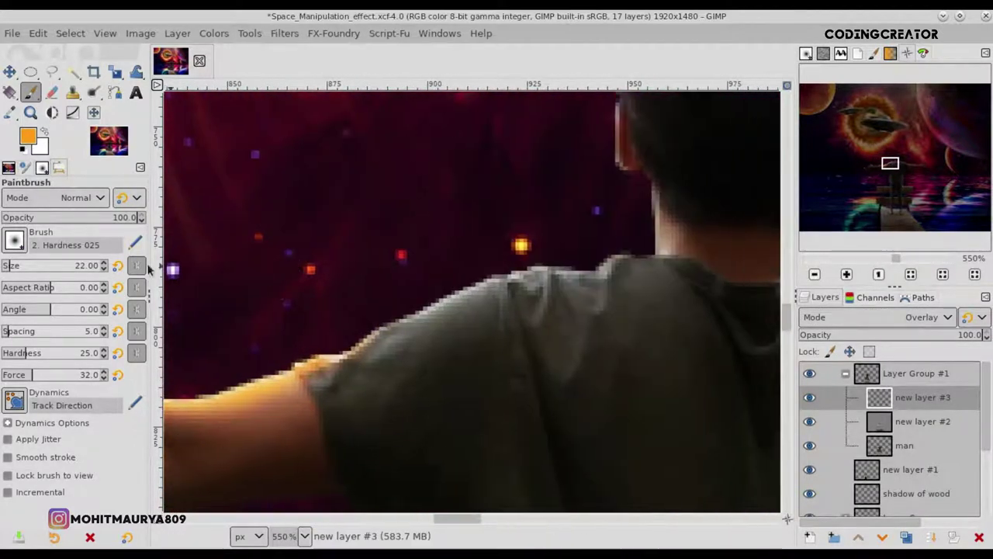
mouse_move(337, 323)
left_mouse_down()
mouse_move(381, 315)
mouse_move(458, 270)
mouse_move(563, 233)
left_mouse_up()
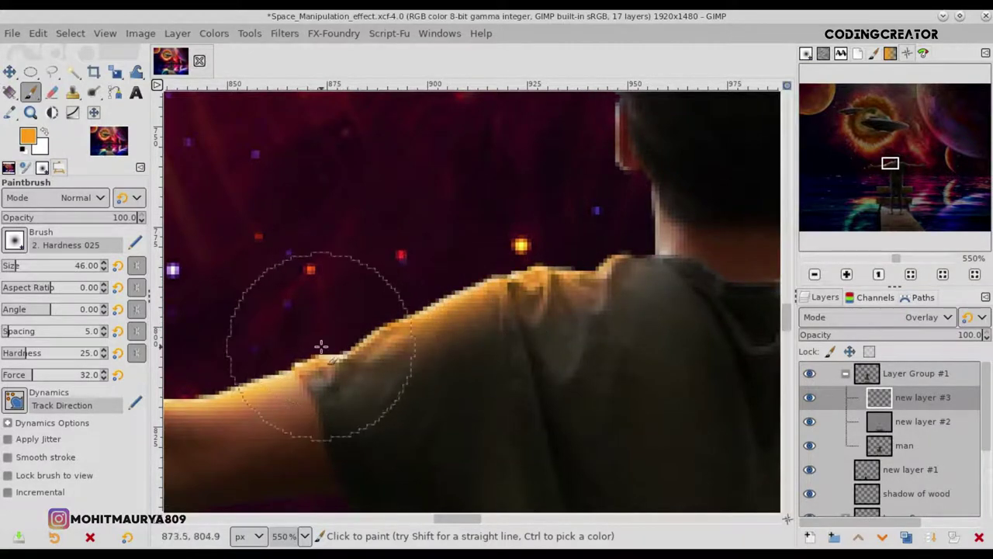
- Lower the Paintbrush opacity to 12.3
scroll(450, 326, "down", 2)
scroll(450, 326, "down", 2)
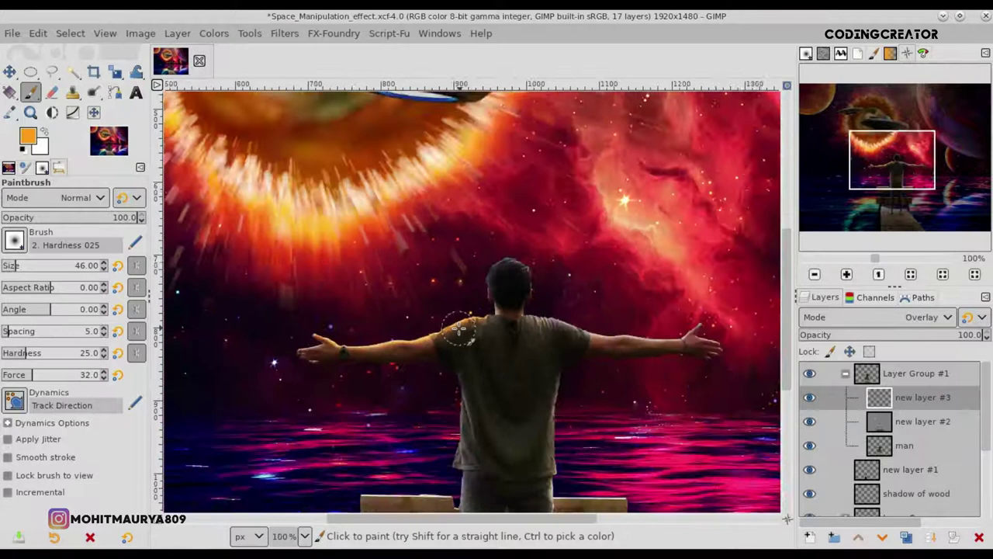
scroll(265, 308, "up", 3)
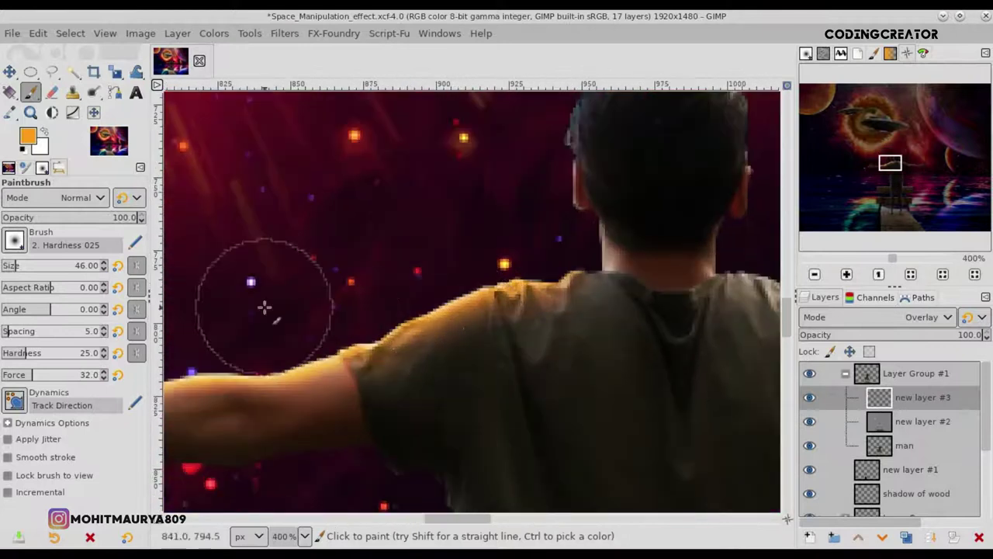
left_click(17, 218)
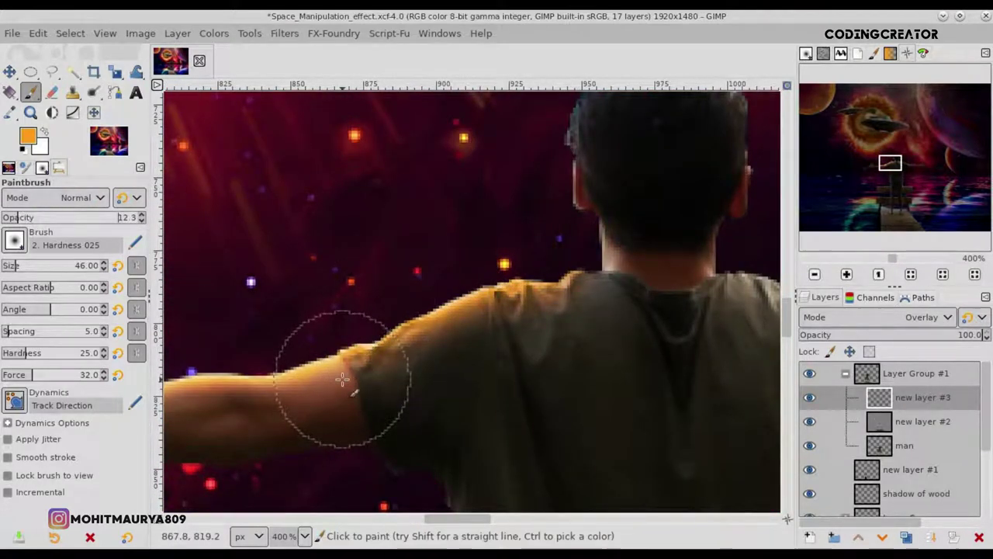
scroll(435, 407, "left", 4)
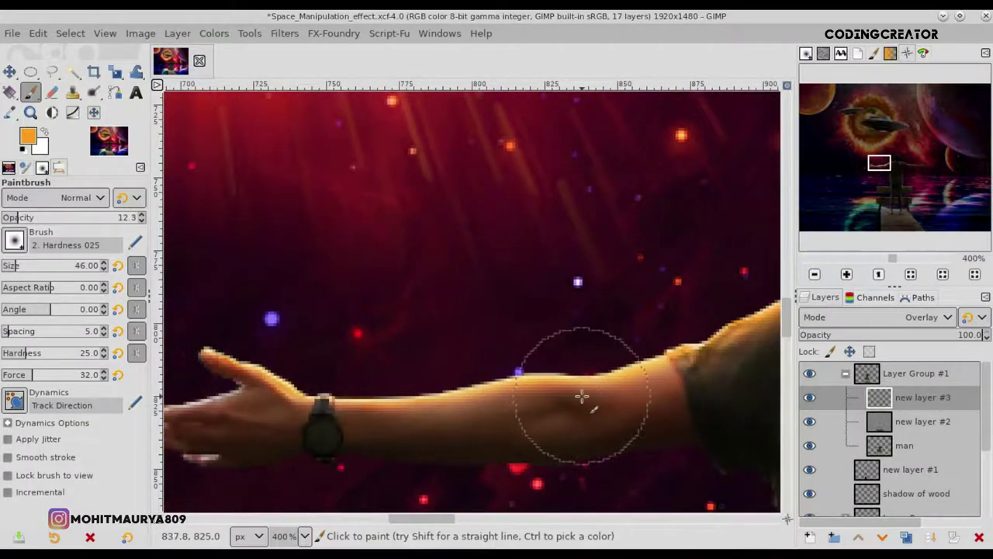
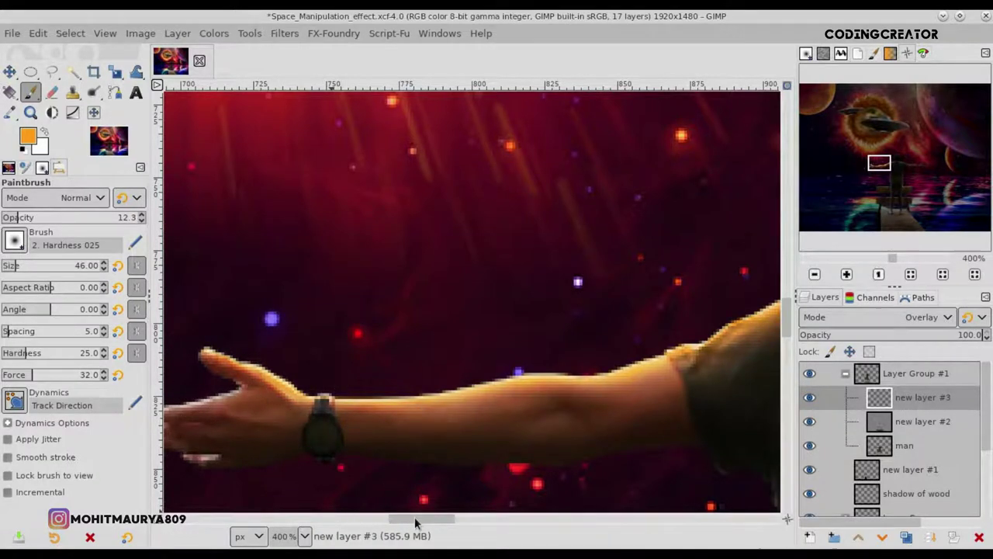
- Set the Paintbrush to size 12 and opacity 100 on new layer #3
left_click_drag(415, 524, 396, 524)
left_click(9, 267)
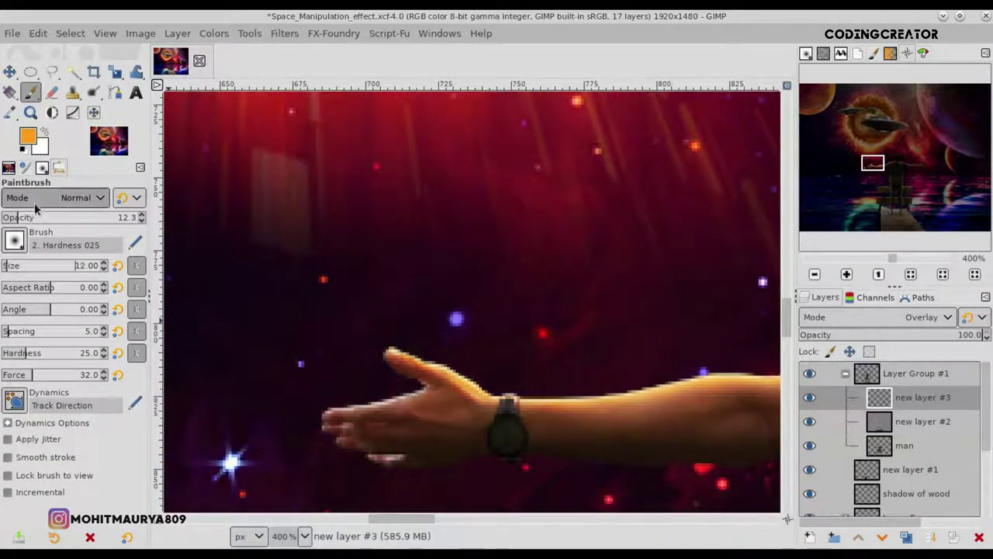
left_click_drag(36, 218, 372, 282)
scroll(376, 384, "up", 4)
scroll(376, 384, "down", 1)
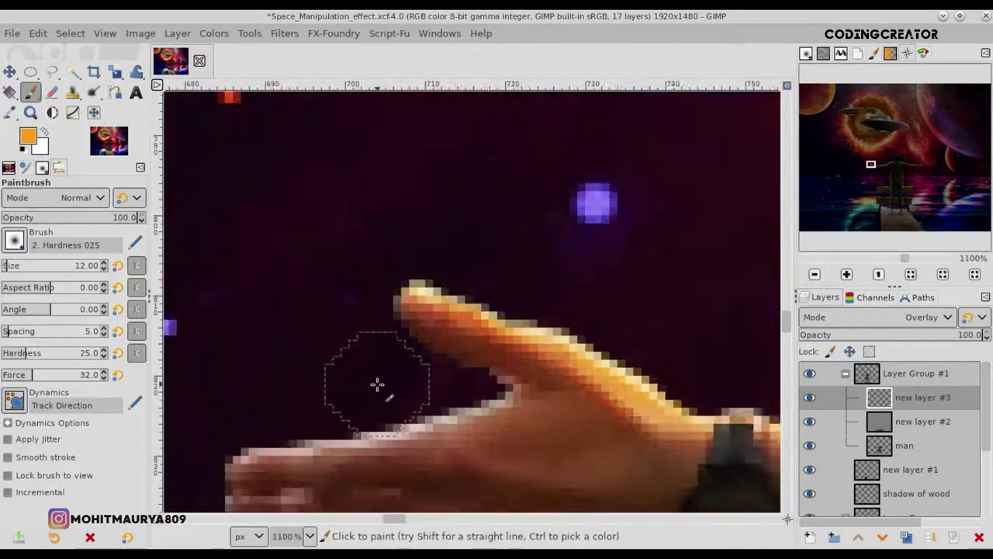
scroll(365, 396, "down", 1)
scroll(357, 406, "up", 1)
- Paint an orange rim-light stroke along the lower finger's edge
left_click_drag(256, 419, 473, 396)
scroll(351, 396, "down", 3)
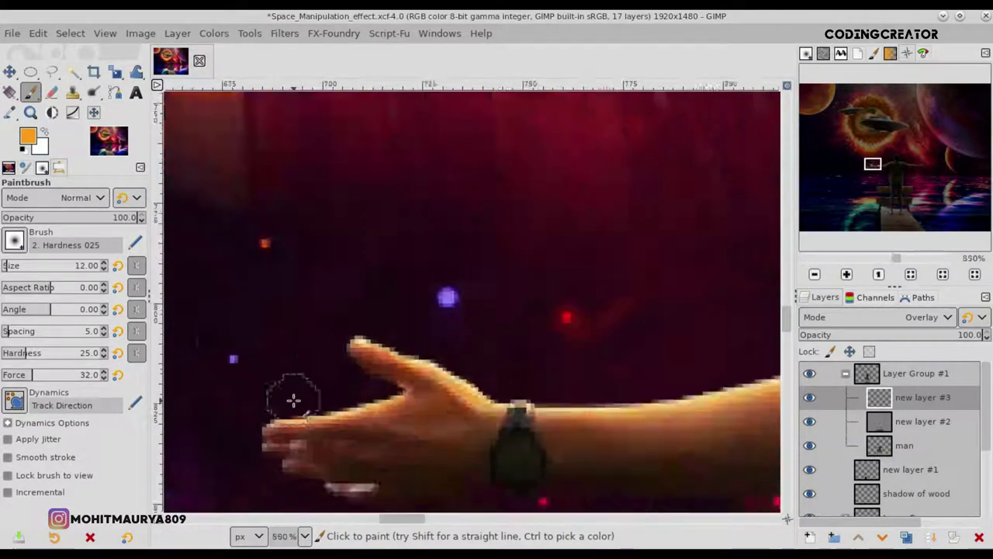
scroll(290, 399, "down", 1)
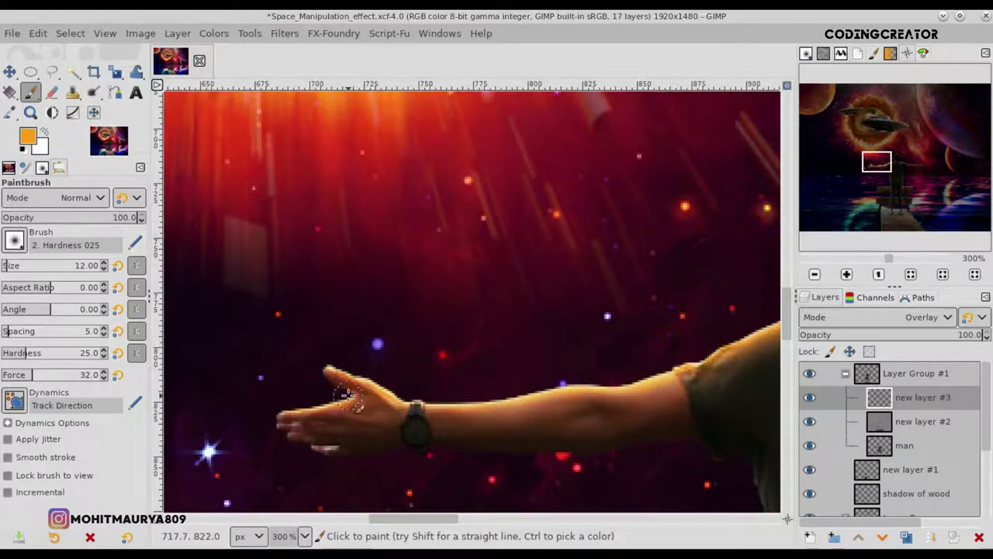
scroll(330, 451, "up", 4)
- Shrink the brush for fine detail and move along the fingers
left_click(4, 268)
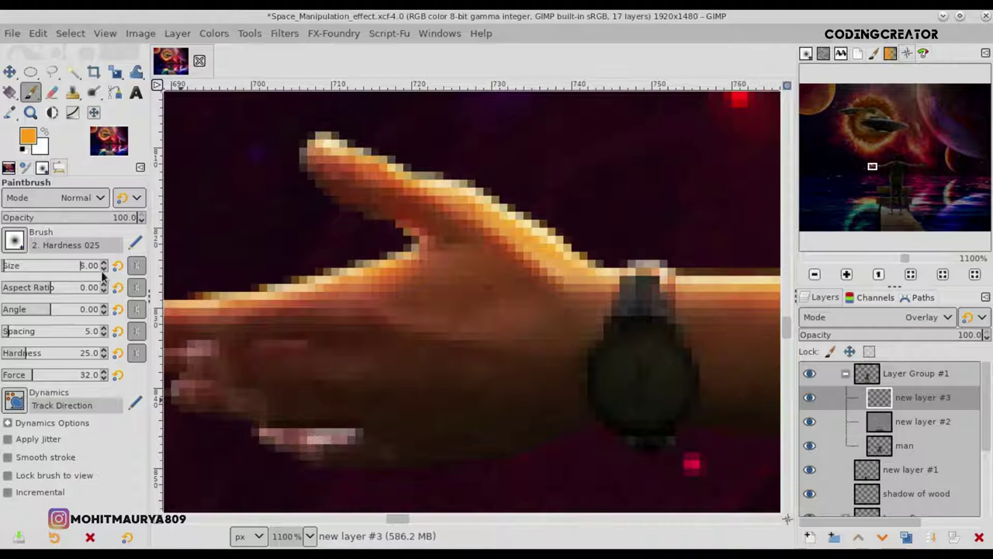
scroll(102, 270, "down", 3)
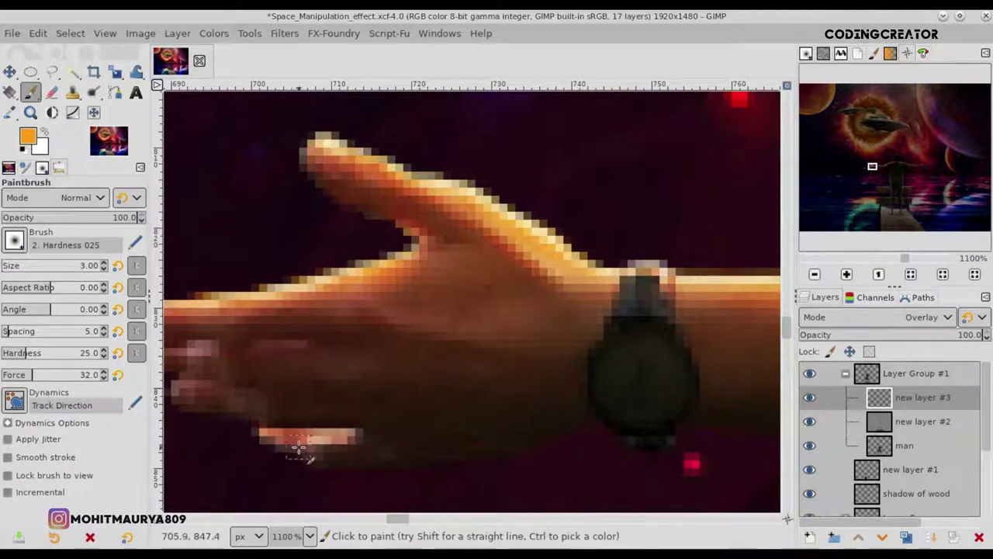
scroll(299, 448, "down", 2)
scroll(342, 349, "left", 3)
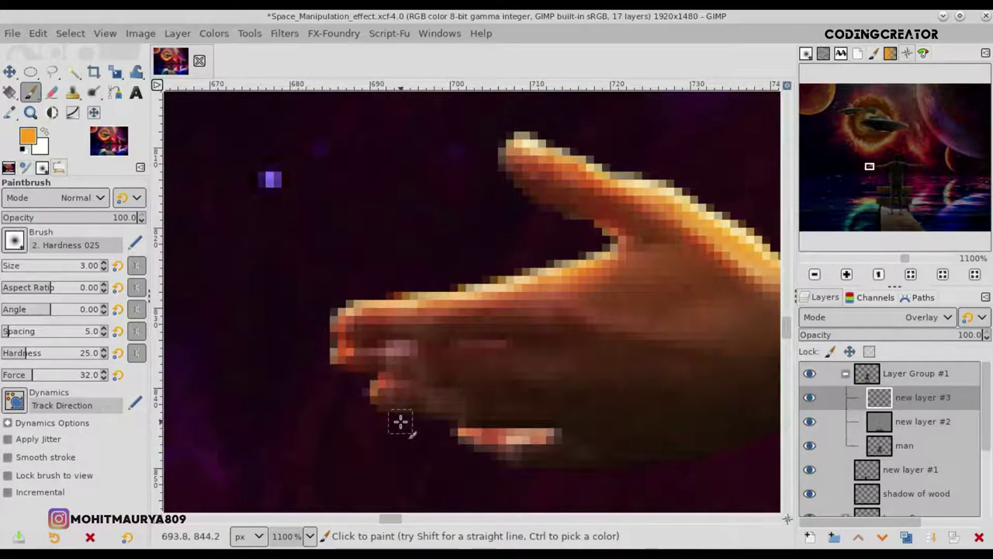
scroll(401, 421, "down", 4)
scroll(396, 411, "down", 1)
scroll(426, 498, "right", 3)
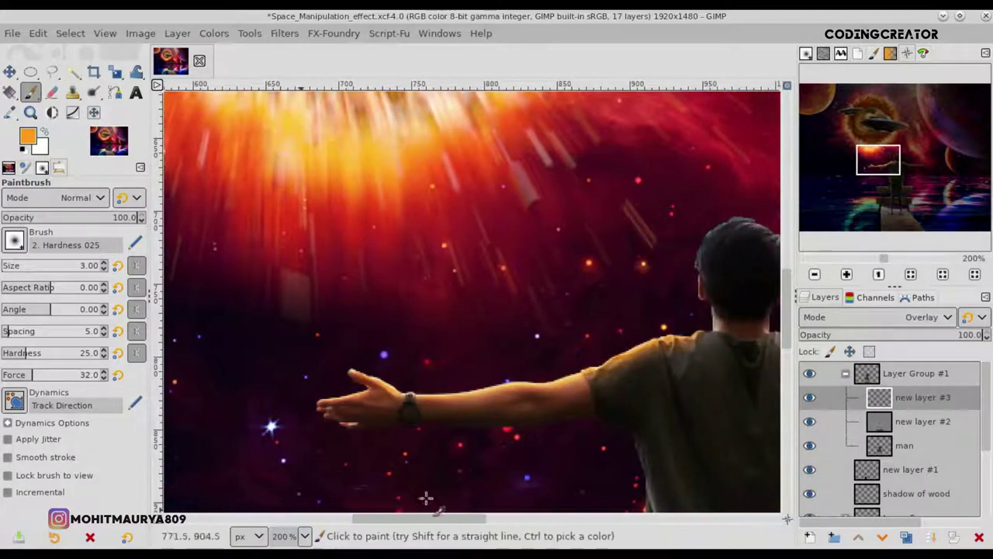
scroll(328, 432, "up", 2)
scroll(404, 408, "up", 2)
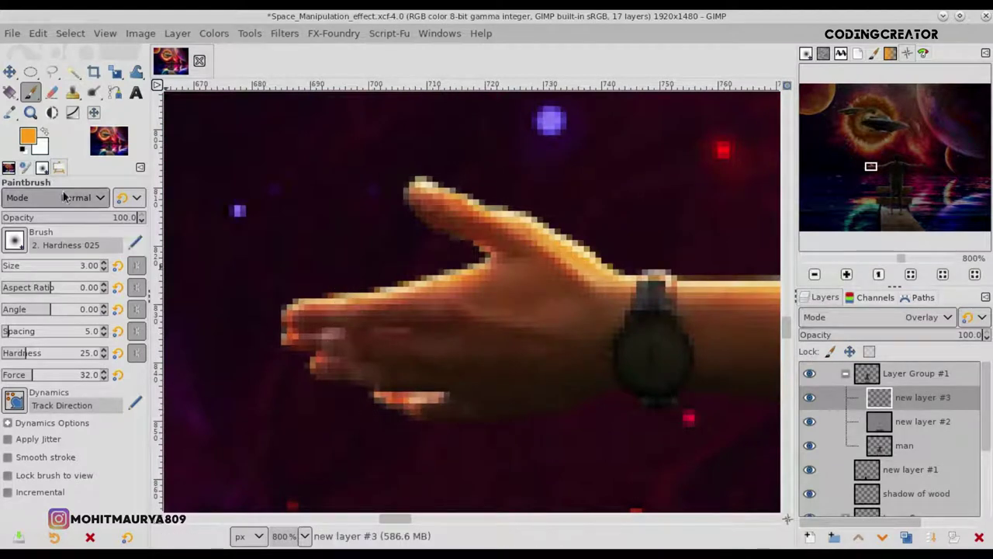
- Lower brush opacity to 11.2 and paint a softer orange glow on the fingers
left_click(21, 218)
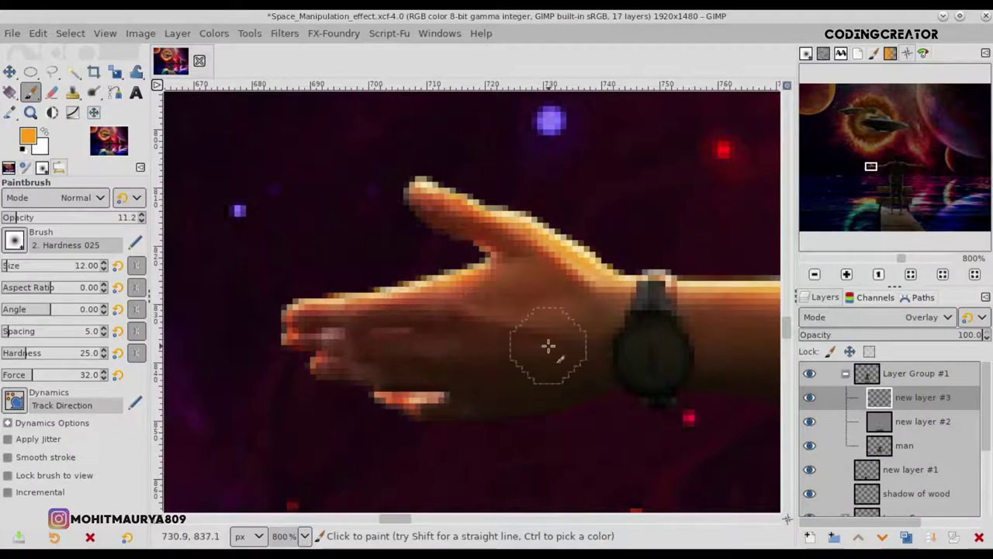
left_click_drag(396, 518, 465, 520)
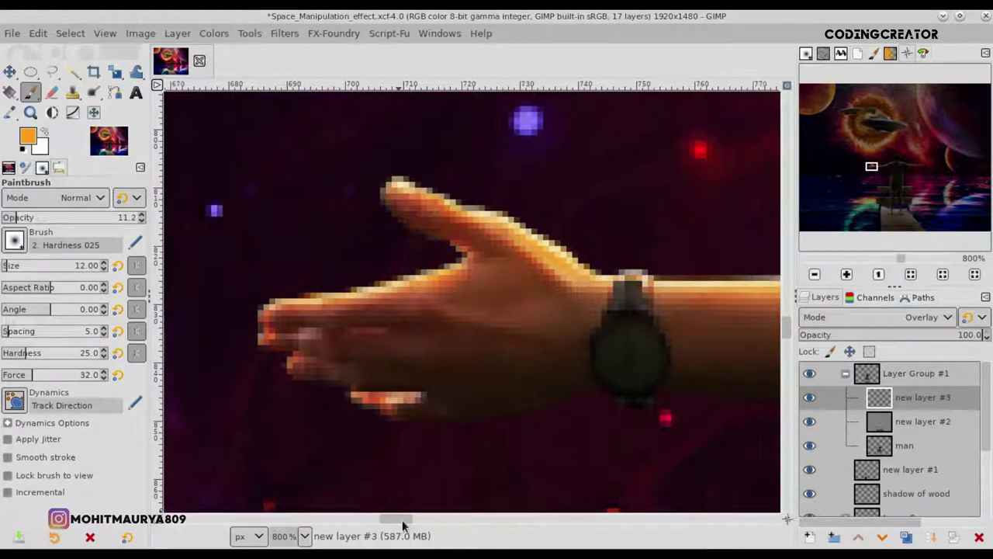
scroll(464, 262, "down", 2, "ctrl")
scroll(464, 262, "down", 1, "ctrl")
scroll(464, 262, "down", 1, "ctrl")
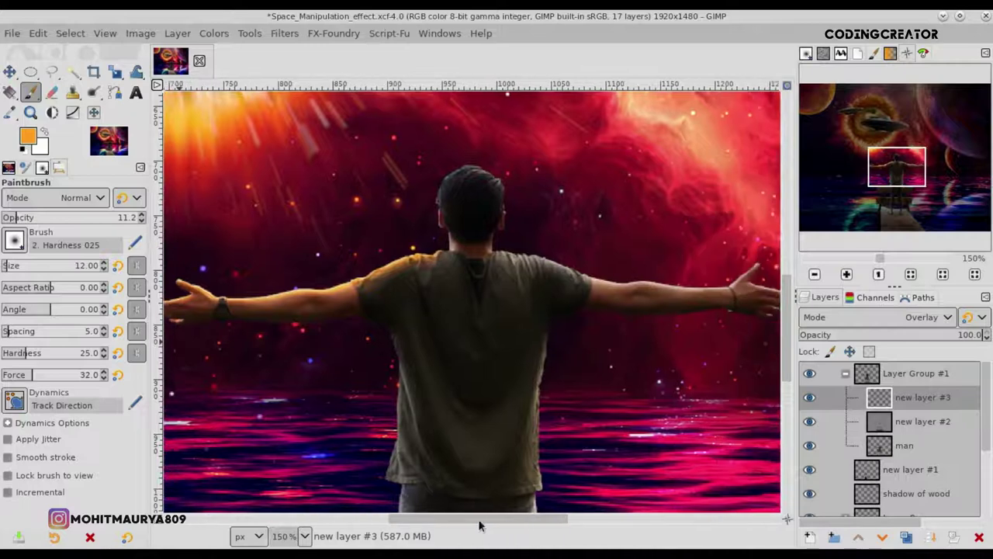
scroll(455, 242, "down", 2, "ctrl")
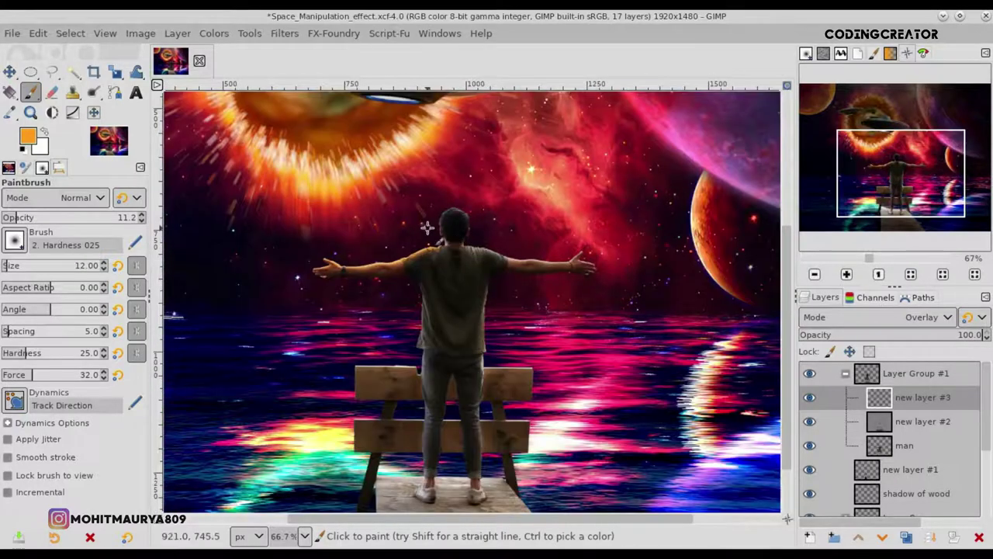
- Frame the head and set the Paintbrush to size 27 and opacity about 72
scroll(427, 226, "up", 5, "ctrl")
left_click_drag(469, 519, 484, 519)
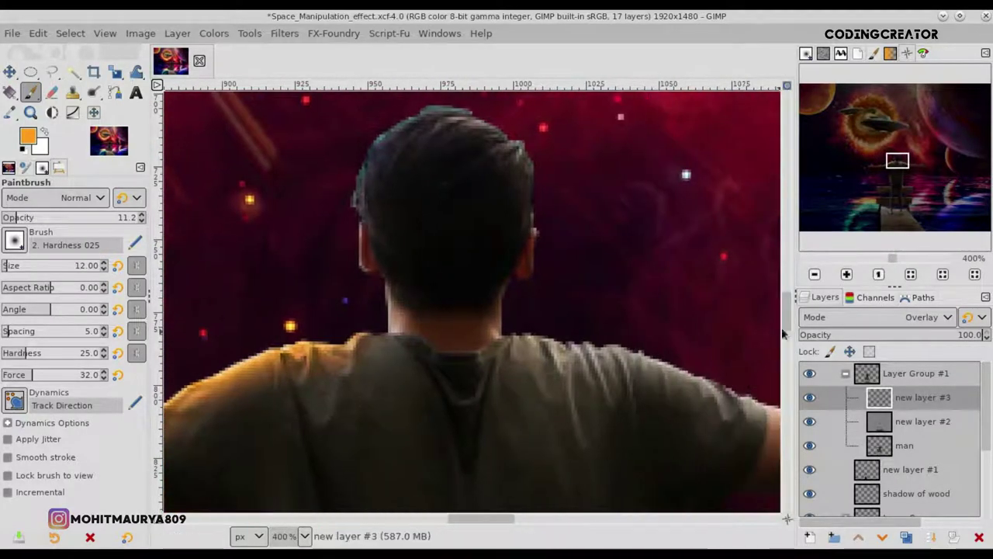
scroll(782, 333, "up", 2)
left_click_drag(10, 268, 12, 268)
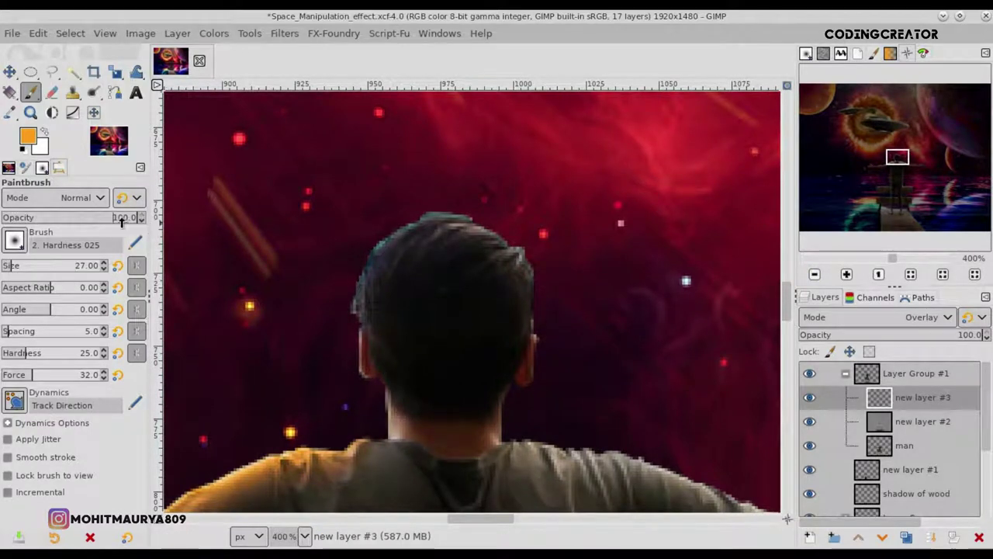
left_click_drag(102, 221, 99, 220)
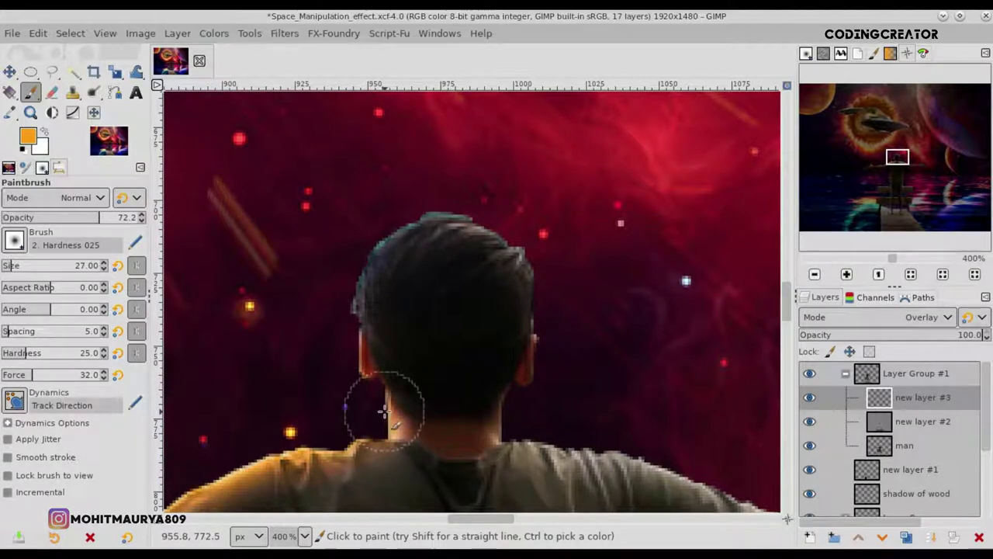
- Paint orange glow along the hair edges, then resize the brush to 39
left_click_drag(344, 305, 469, 198)
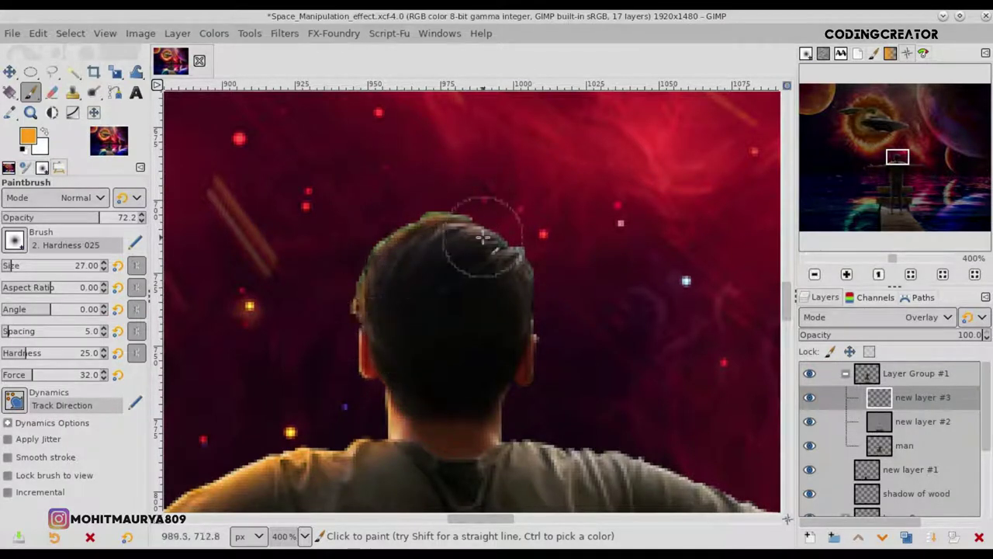
left_click_drag(471, 516, 481, 516)
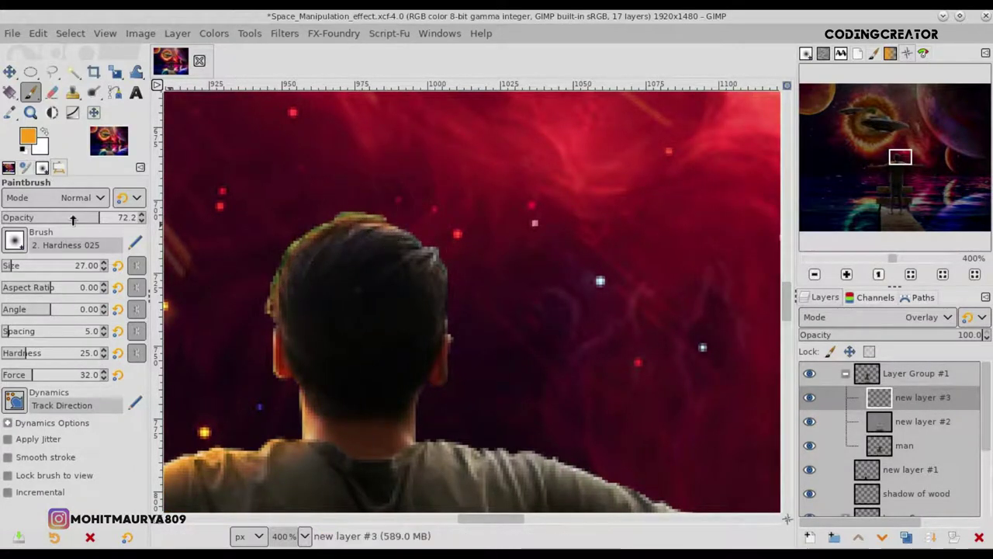
left_click_drag(15, 266, 19, 265)
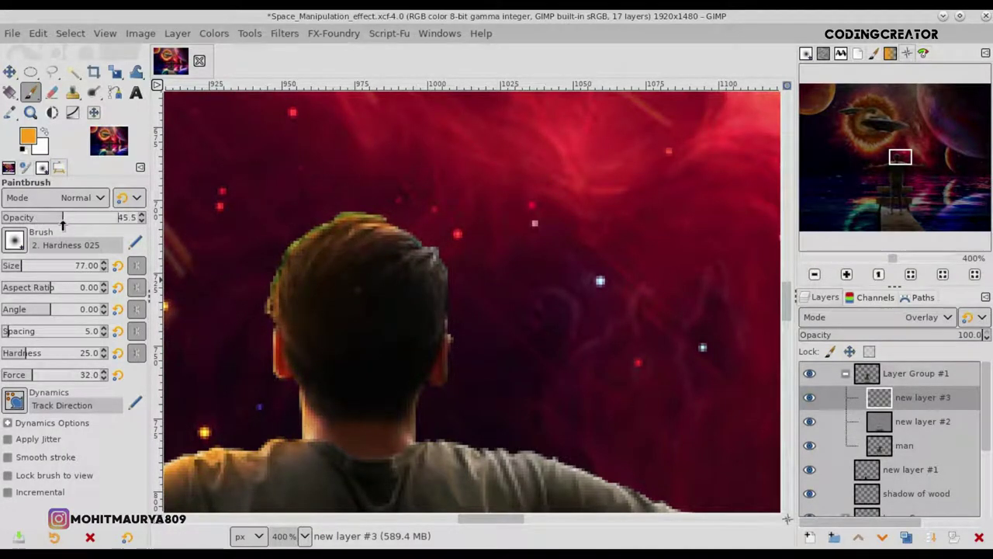
left_click_drag(13, 270, 9, 270)
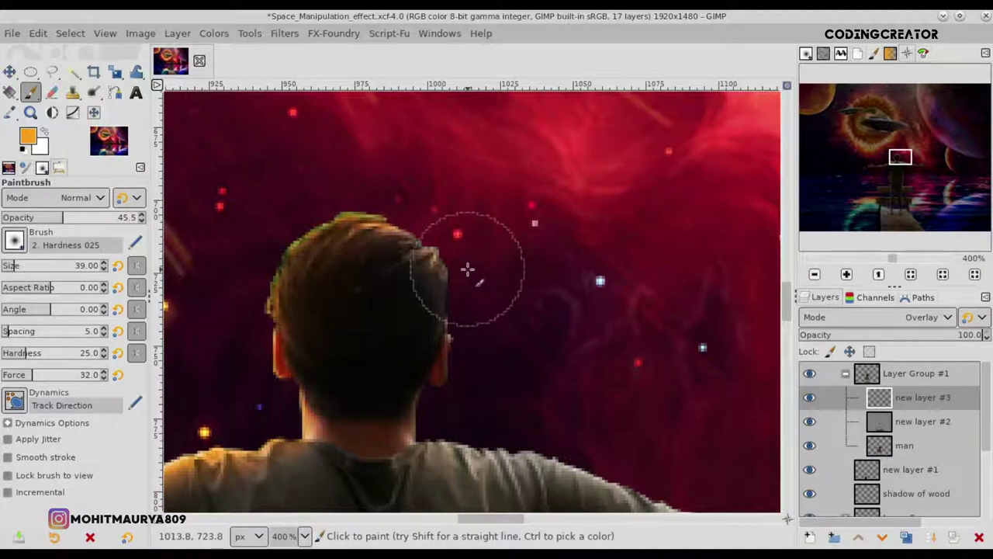
- Zoom in on the head and right shoulder and lower the brush opacity slightly
key("minus")
key("minus")
key("minus")
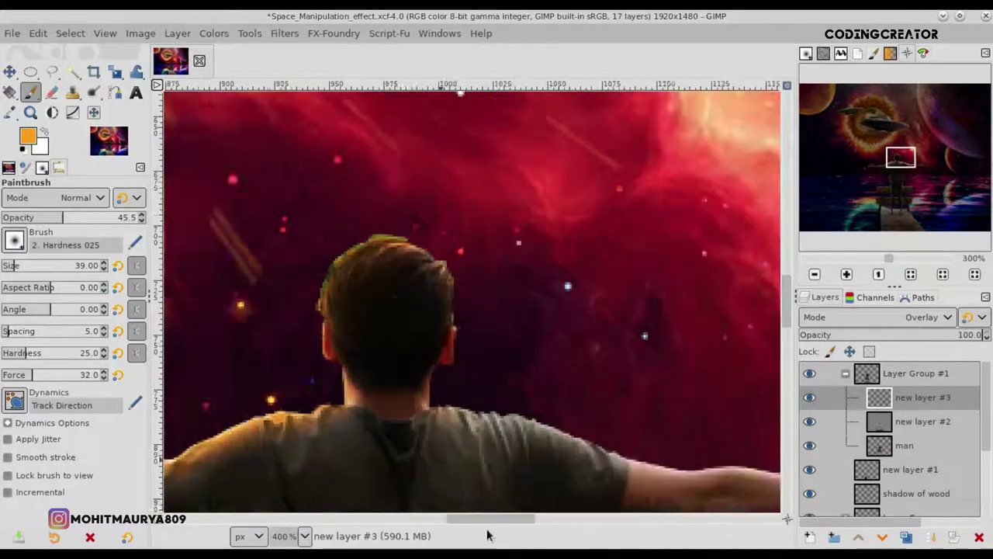
left_click_drag(509, 520, 543, 521)
key("plus")
key("plus")
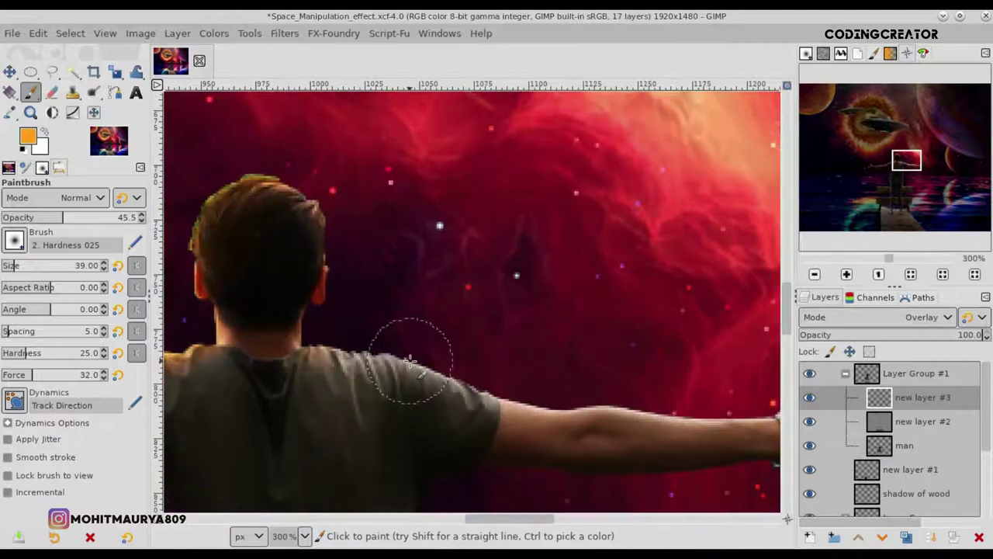
left_click_drag(100, 223, 97, 223)
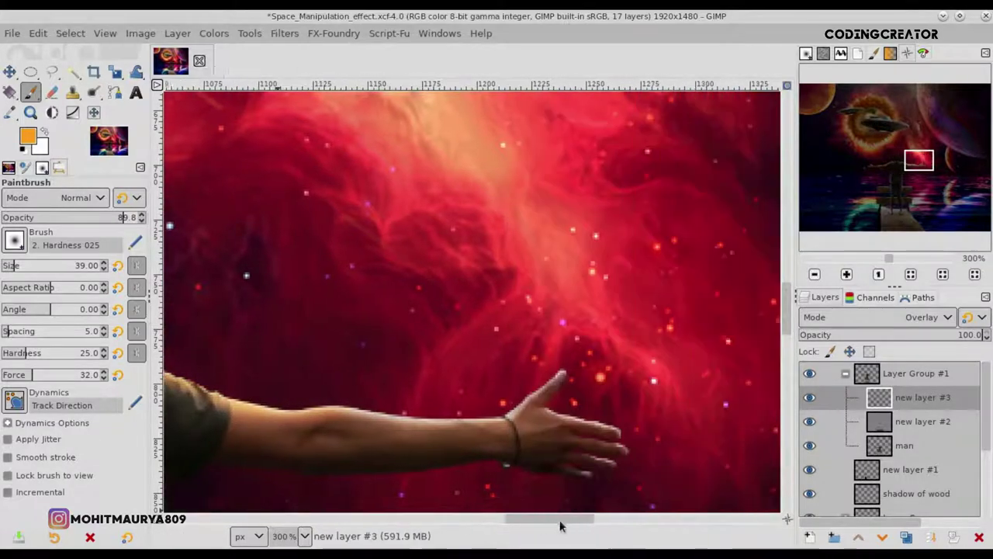
left_click_drag(510, 518, 552, 519)
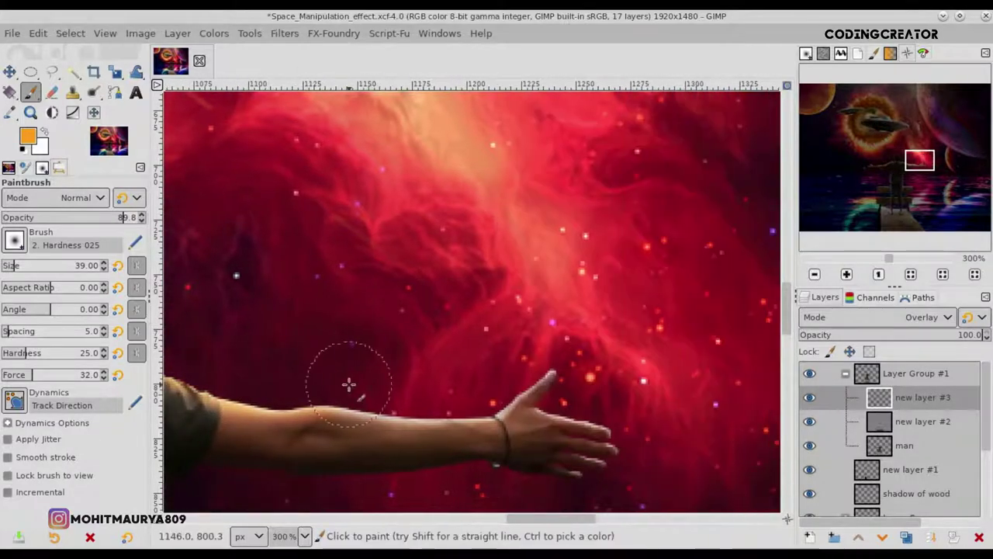
scroll(478, 399, "up", 1)
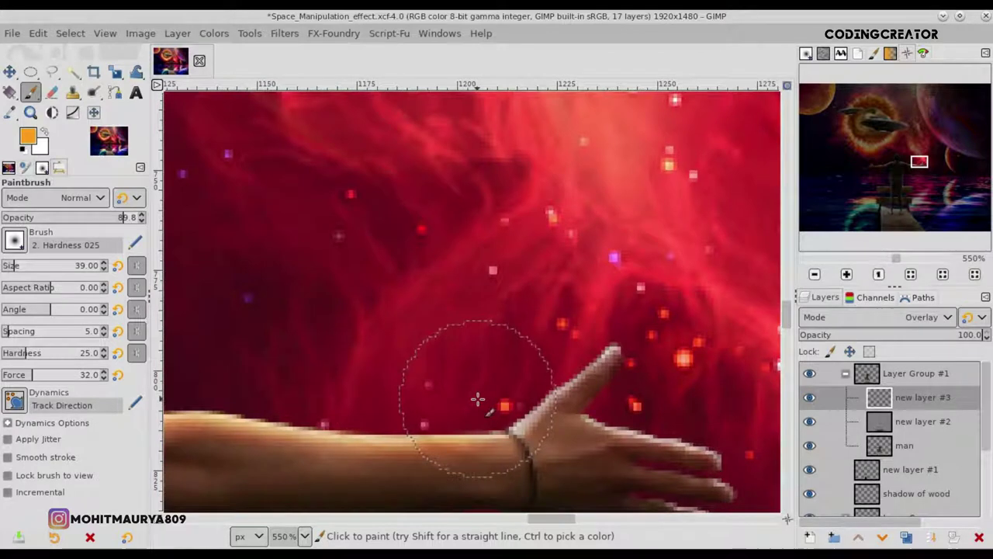
scroll(478, 400, "up", 1)
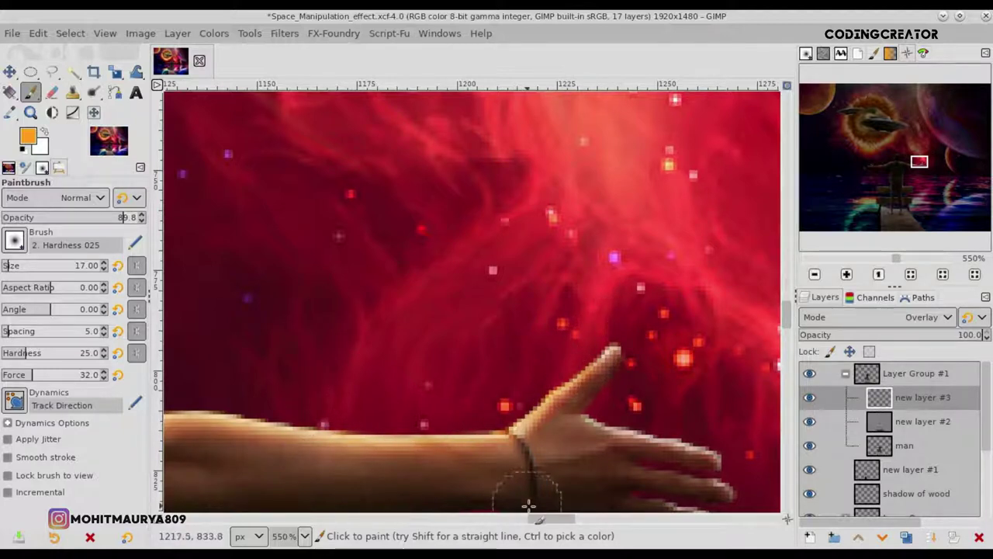
- Reduce the brush size for the shoulder and set opacity to 41.2
scroll(233, 171, "left", 3)
scroll(580, 408, "left", 2)
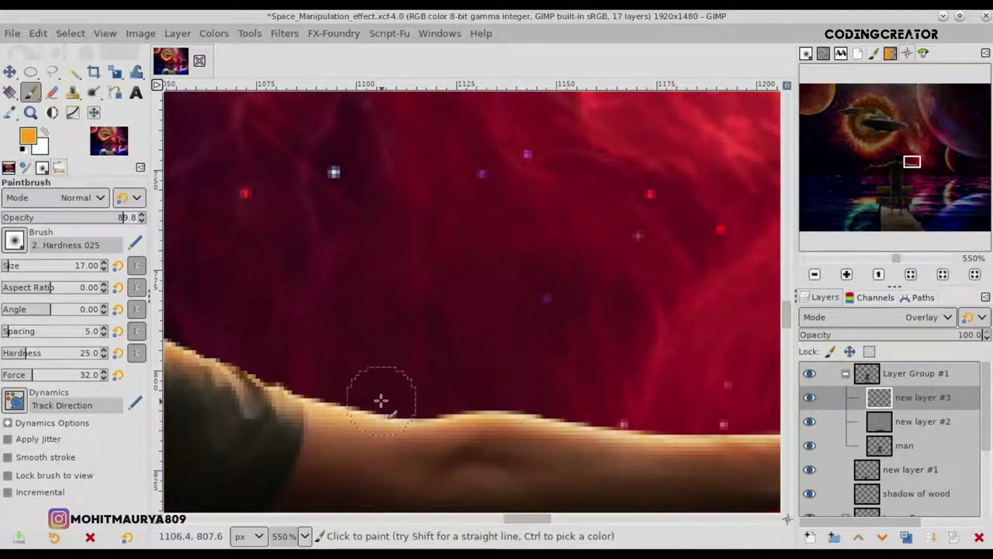
scroll(233, 342, "left", 3)
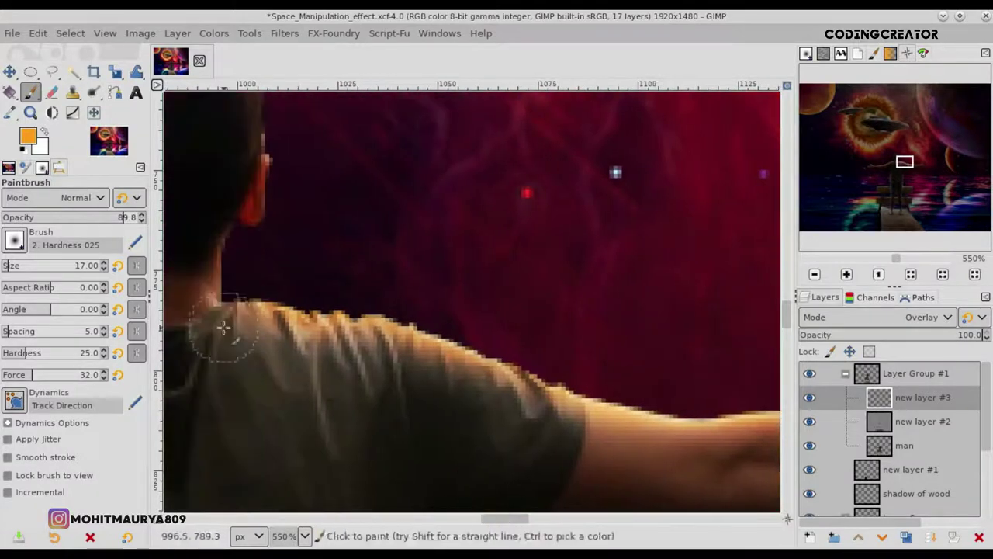
left_click(21, 266)
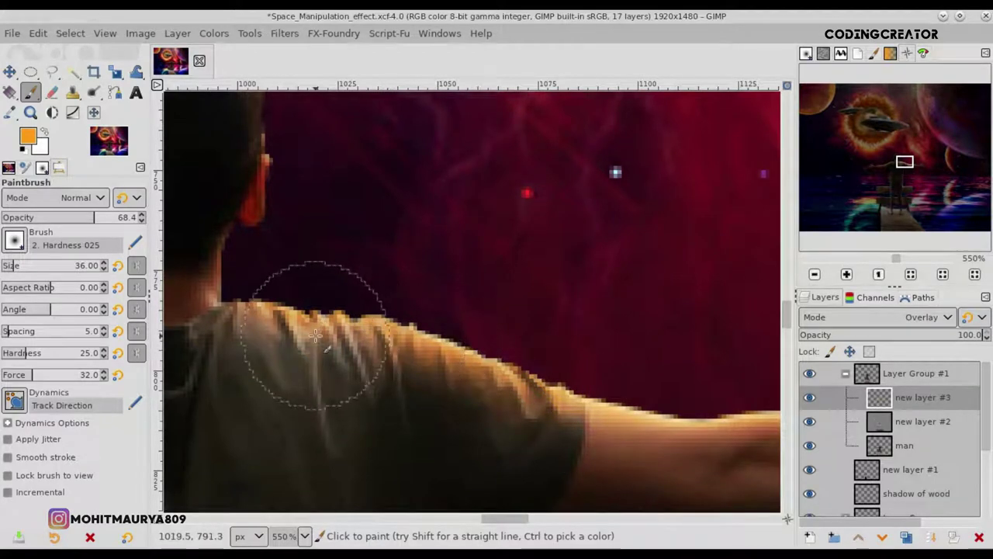
scroll(239, 321, "down", 2)
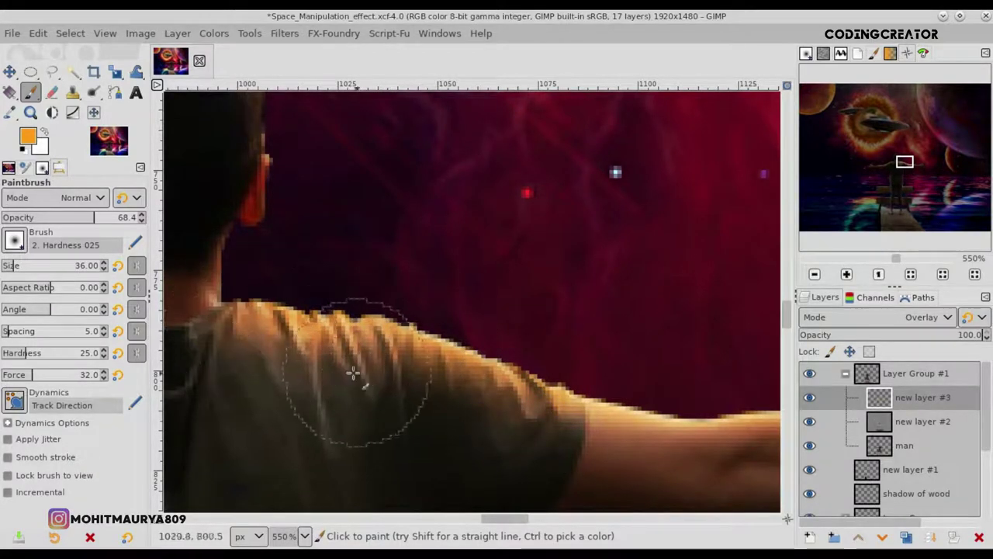
left_click(57, 218)
- Paint orange light on the left shoulder, then erase stray glow from the back
scroll(453, 255, "down", 1)
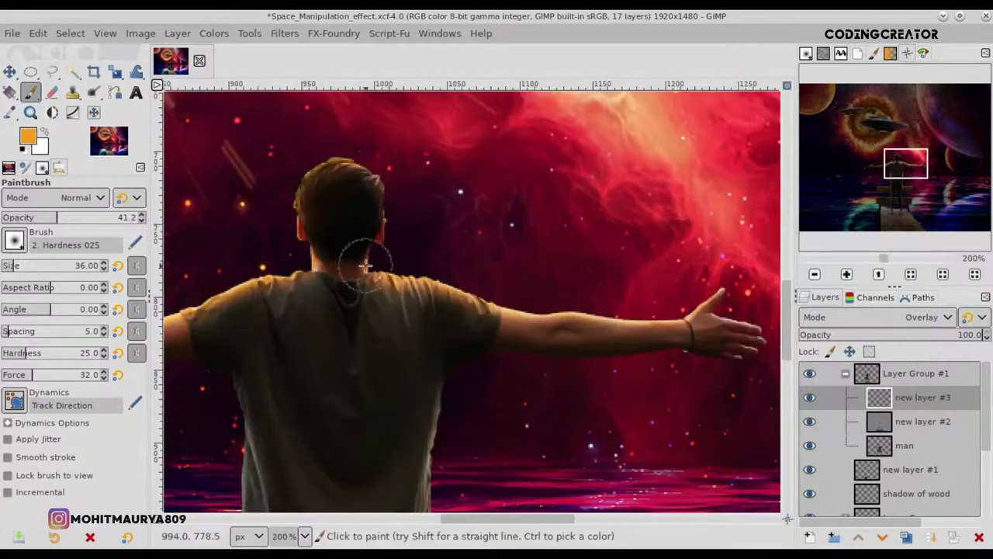
left_click(52, 217)
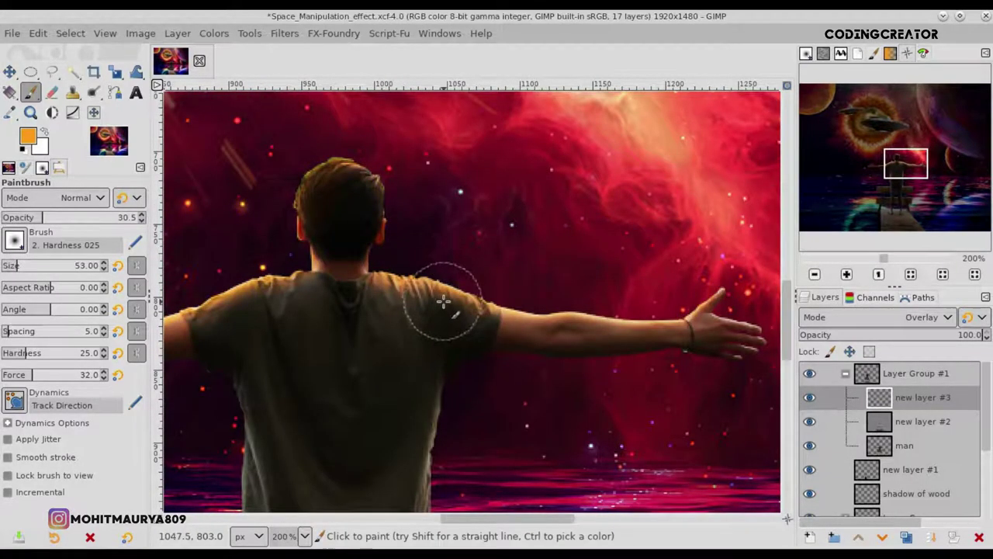
mouse_move(311, 315)
left_mouse_down()
mouse_move(301, 297)
mouse_move(222, 333)
mouse_move(204, 328)
left_mouse_up()
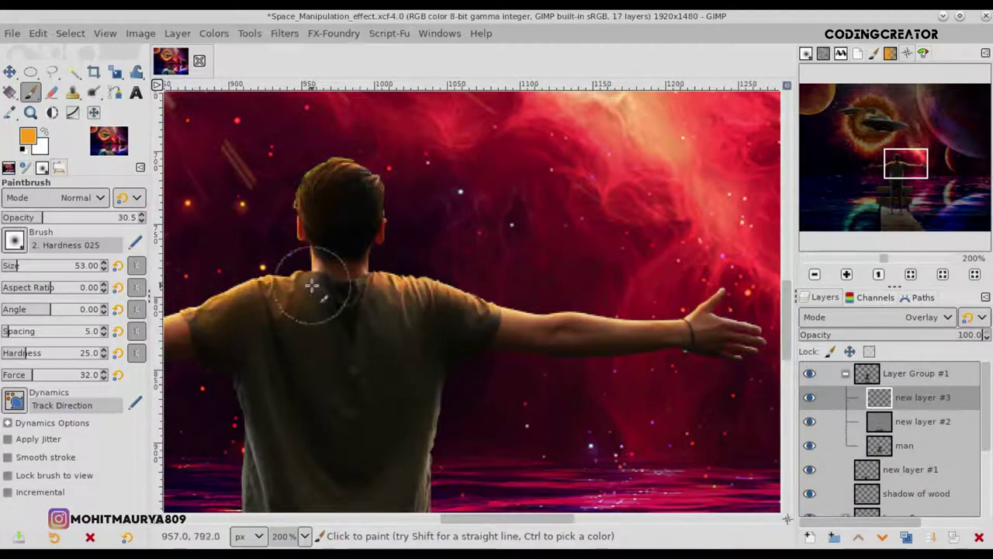
left_click(52, 92)
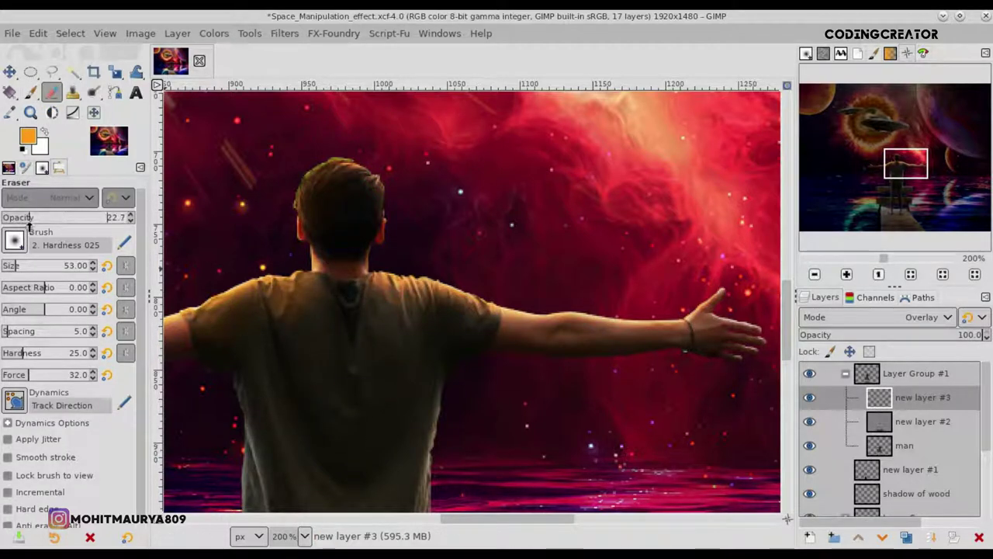
mouse_move(310, 336)
left_mouse_down()
mouse_move(255, 386)
mouse_move(337, 295)
left_mouse_up()
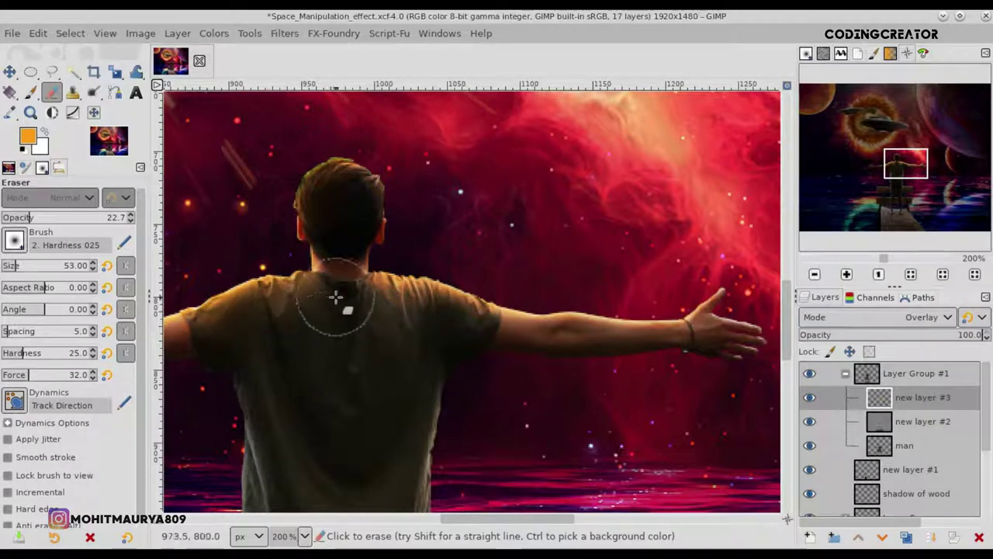
- Zoom to 100%, return to the size-12 Paintbrush, and light the hand's fingers
key("1")
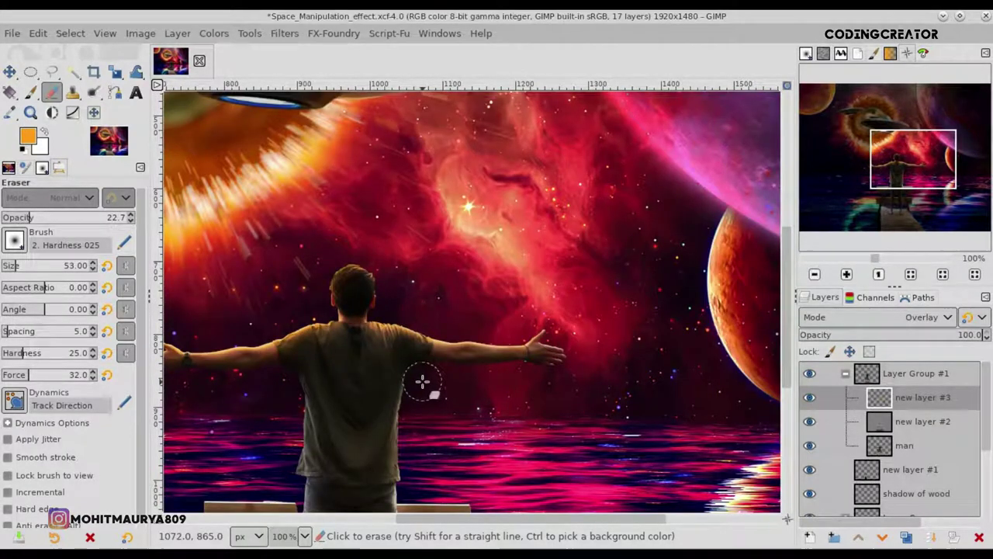
key("p")
scroll(479, 357, "up", 3, "ctrl")
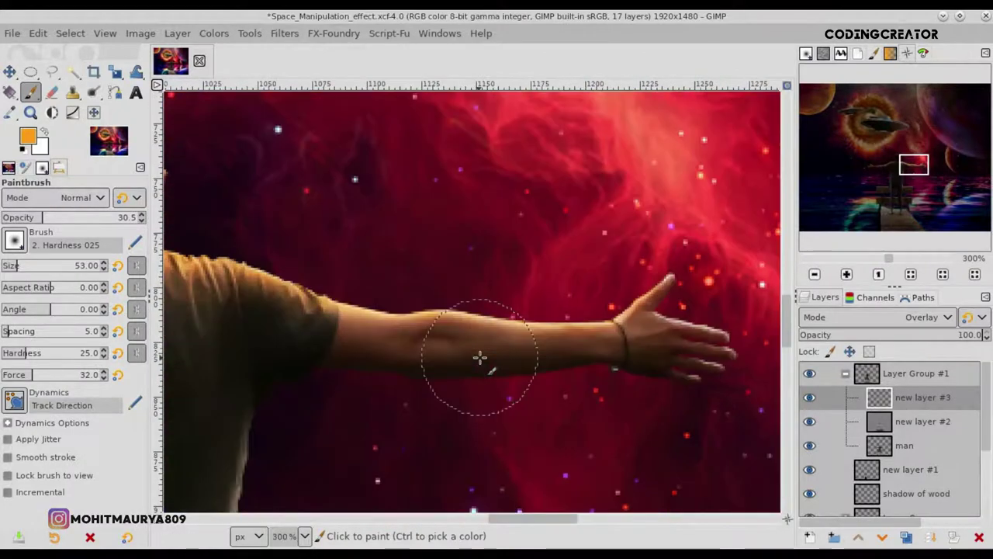
scroll(680, 364, "up", 3, "ctrl")
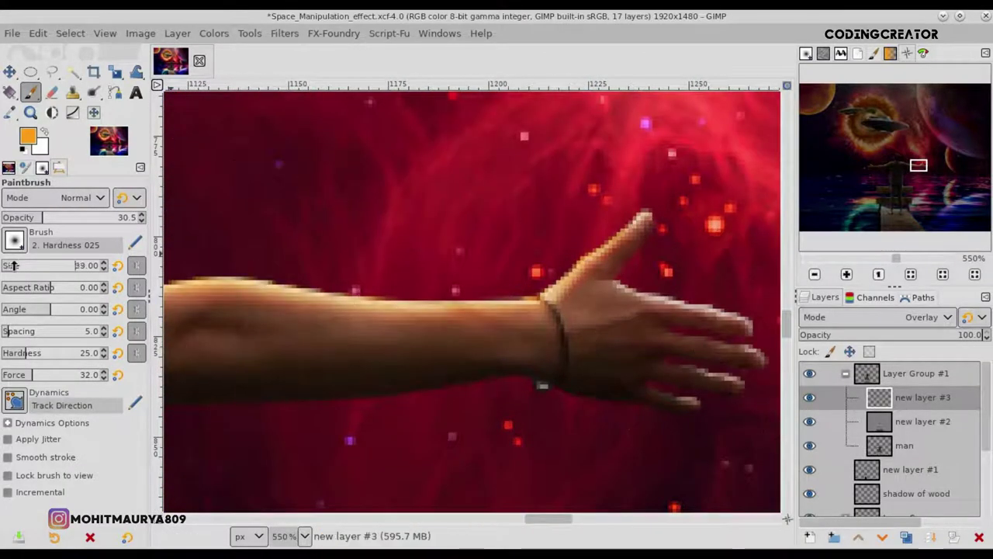
left_click(13, 265)
mouse_move(631, 284)
left_mouse_down()
mouse_move(743, 310)
mouse_move(646, 268)
left_mouse_up()
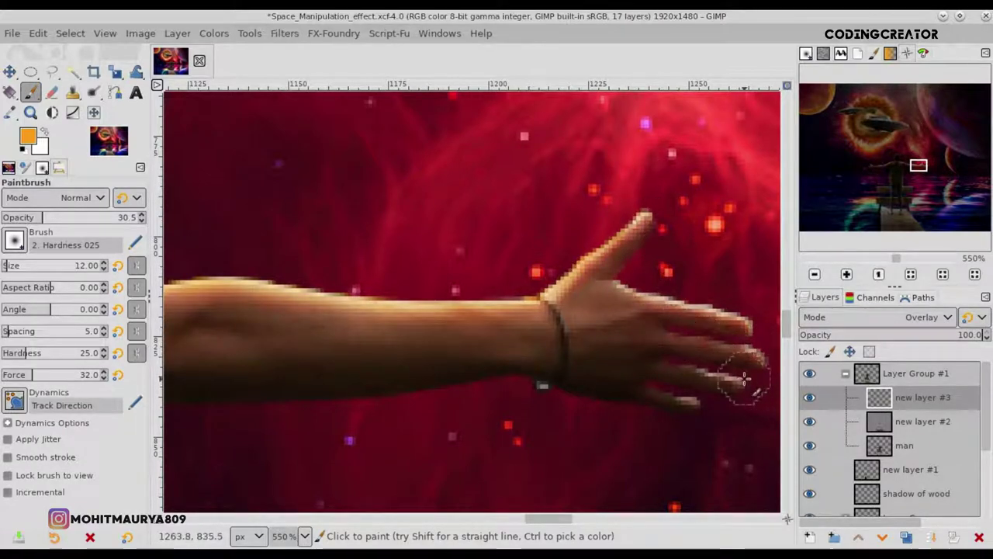
left_click_drag(747, 386, 677, 397)
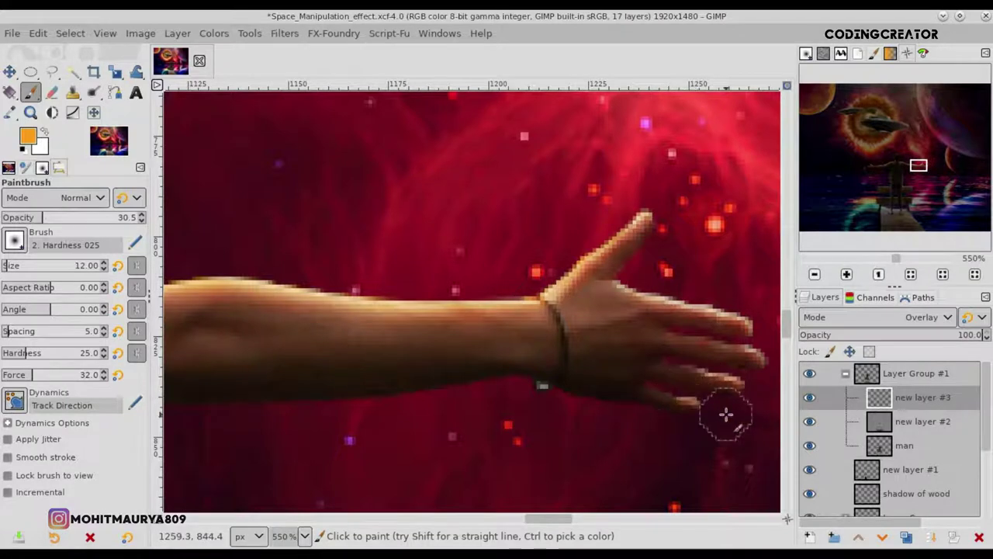
- Enlarge the brush to 33, set opacity about 13, and add faint light along the lower arm
scroll(726, 415, "down", 2)
scroll(536, 415, "up", 1)
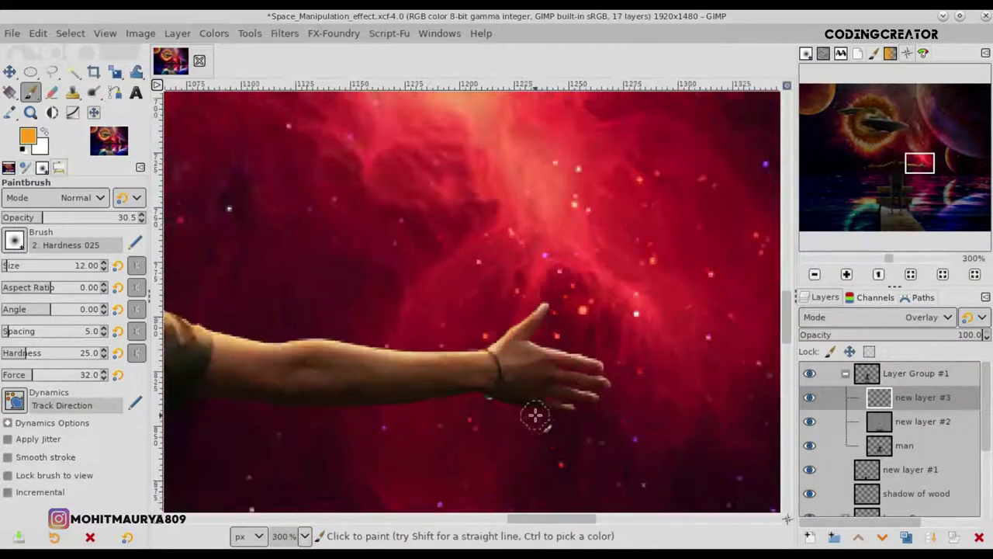
scroll(535, 415, "up", 2)
left_click(7, 266)
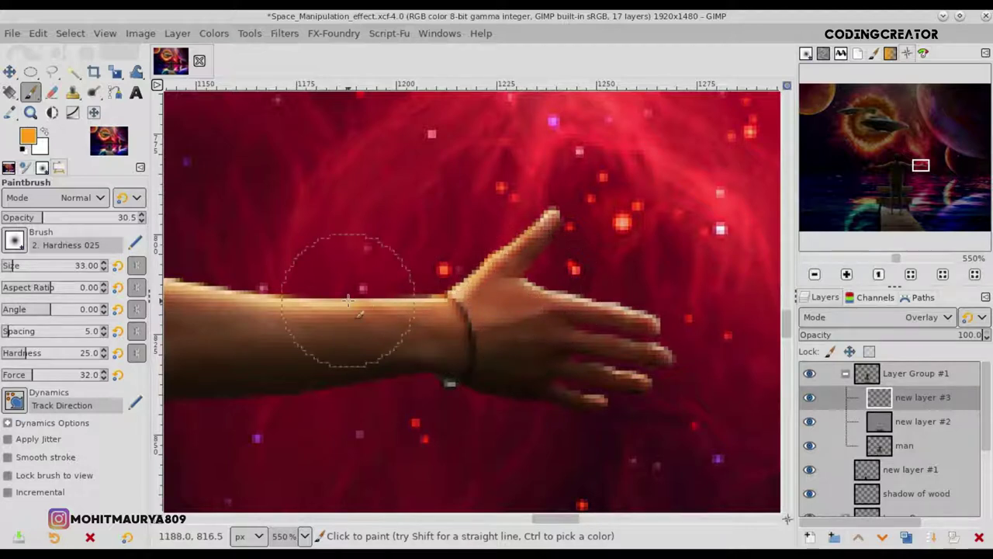
scroll(503, 445, "left", 5)
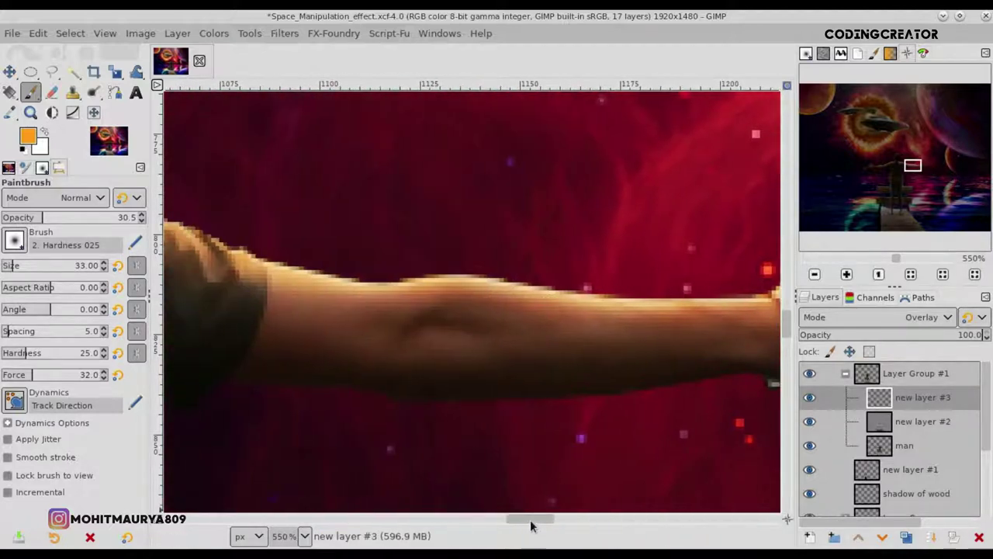
left_click(20, 219)
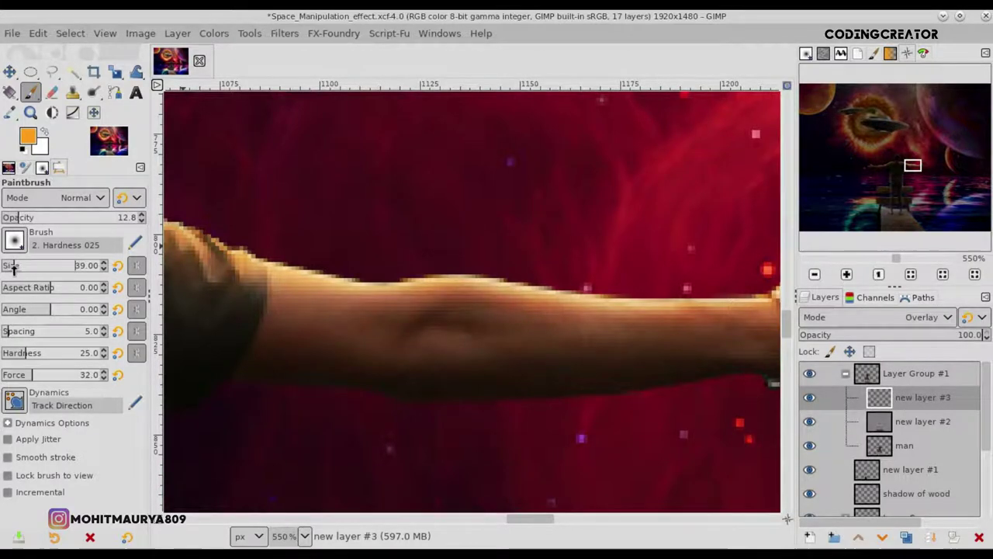
scroll(300, 322, "down", 3)
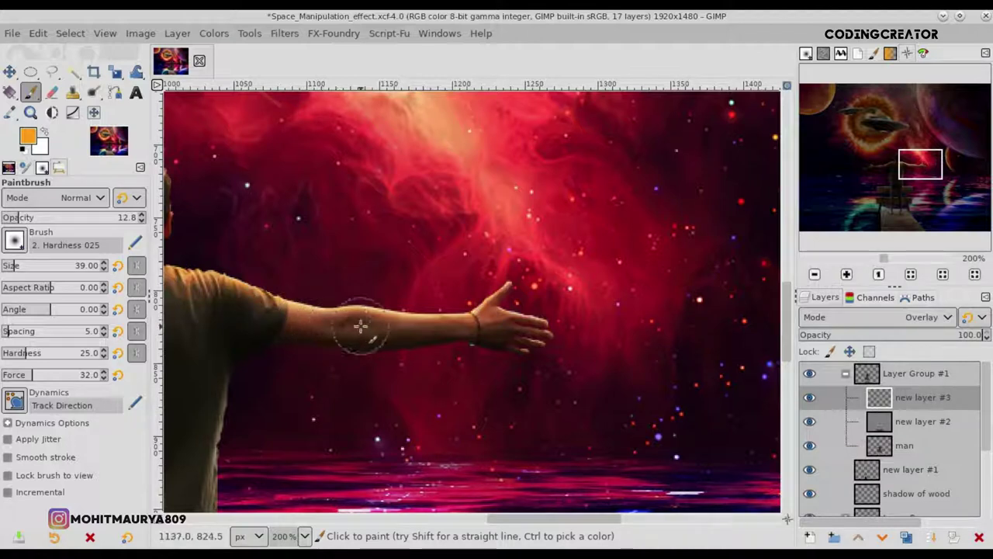
scroll(413, 328, "up", 2)
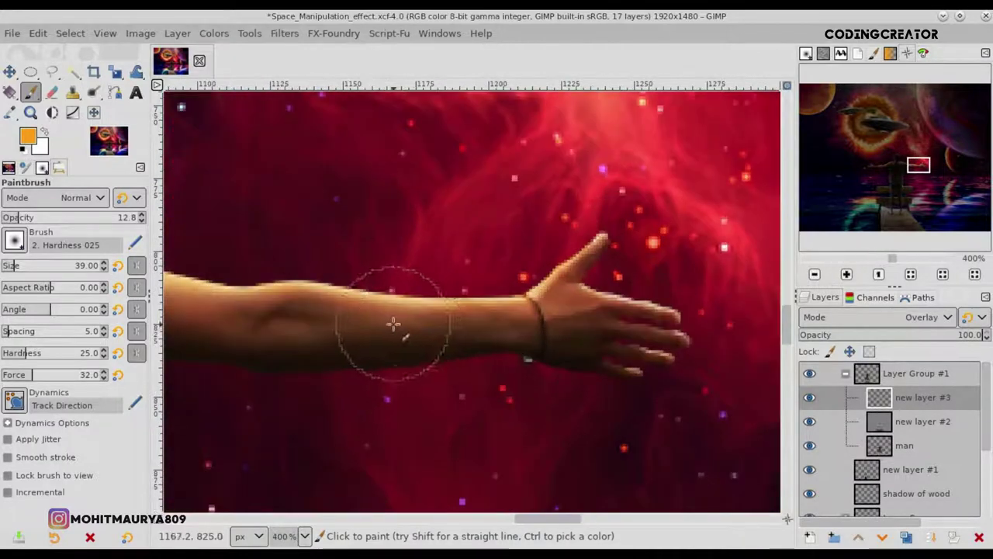
left_click_drag(350, 328, 295, 329)
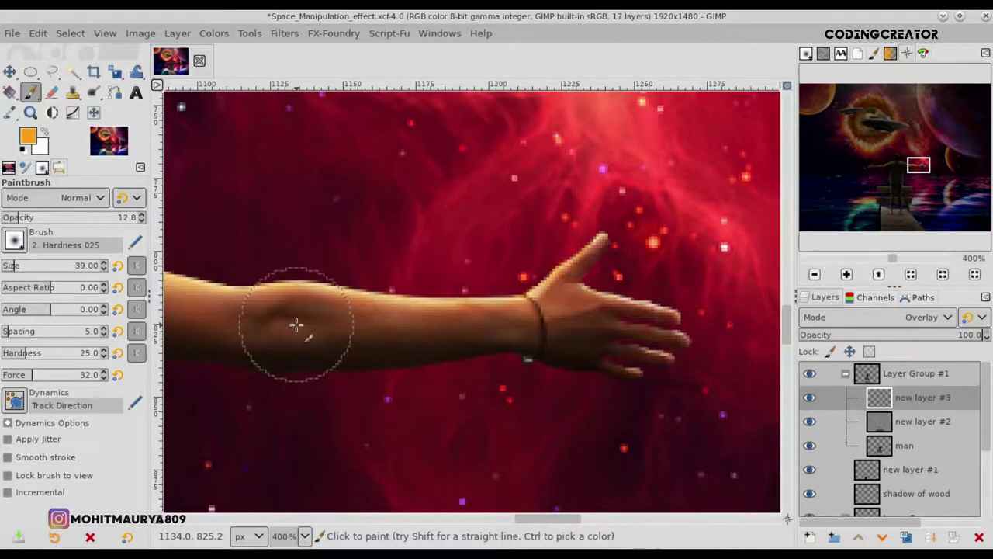
- Move down the figure toward the legs and set the brush opacity to 9.6
scroll(396, 226, "down", 5)
scroll(396, 226, "down", 2)
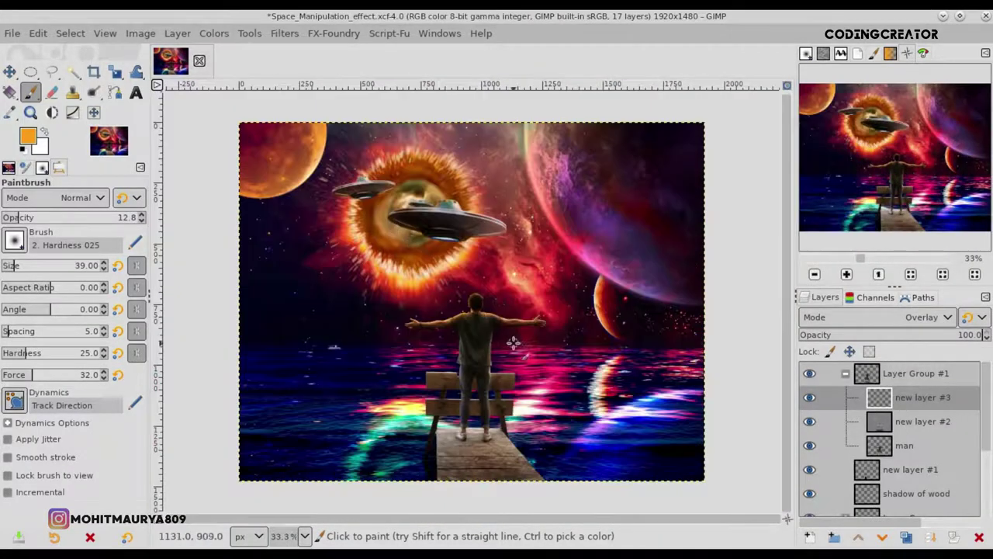
scroll(489, 335, "up", 3)
scroll(490, 335, "up", 2)
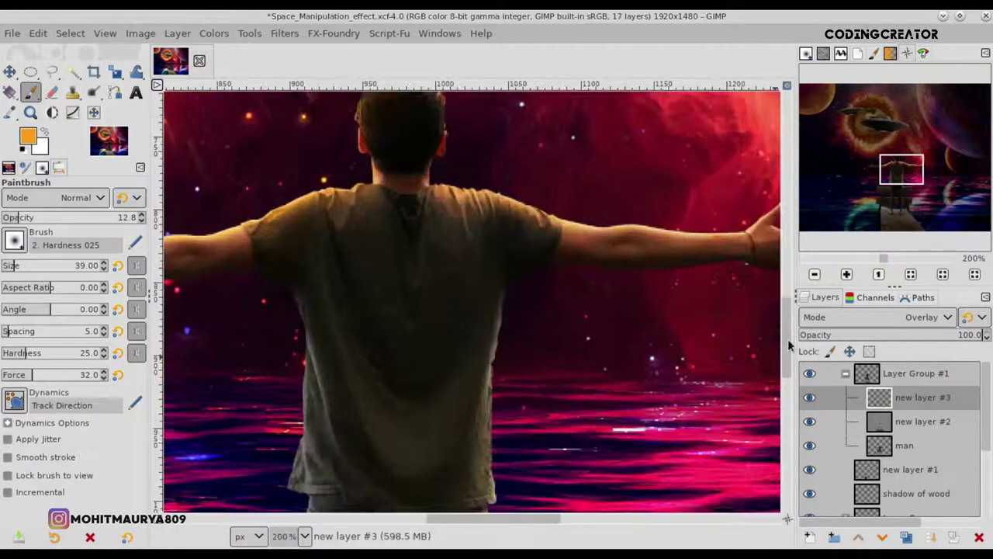
scroll(582, 478, "down", 2)
scroll(444, 222, "left", 3)
scroll(443, 222, "left", 1)
scroll(443, 222, "up", 2)
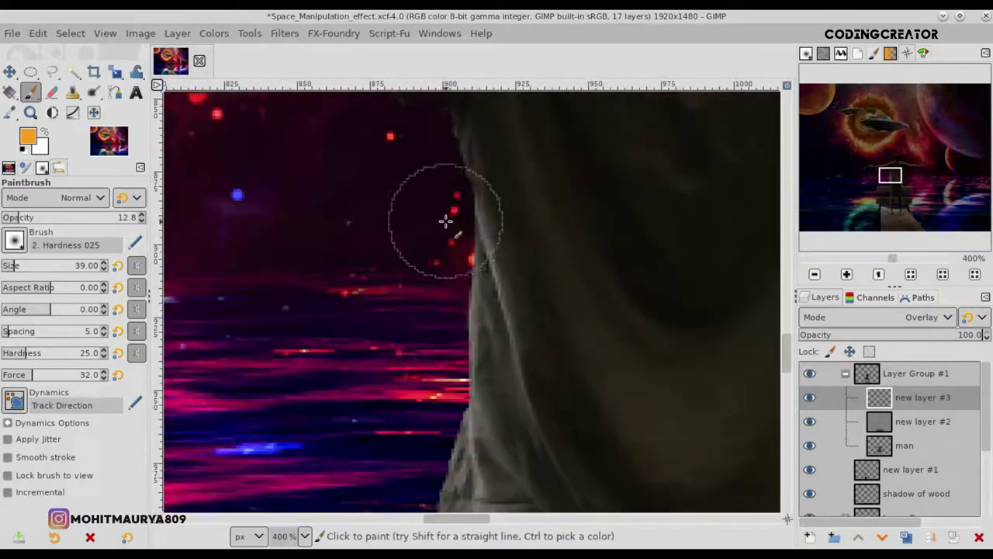
scroll(788, 338, "down", 1)
scroll(446, 378, "up", 2)
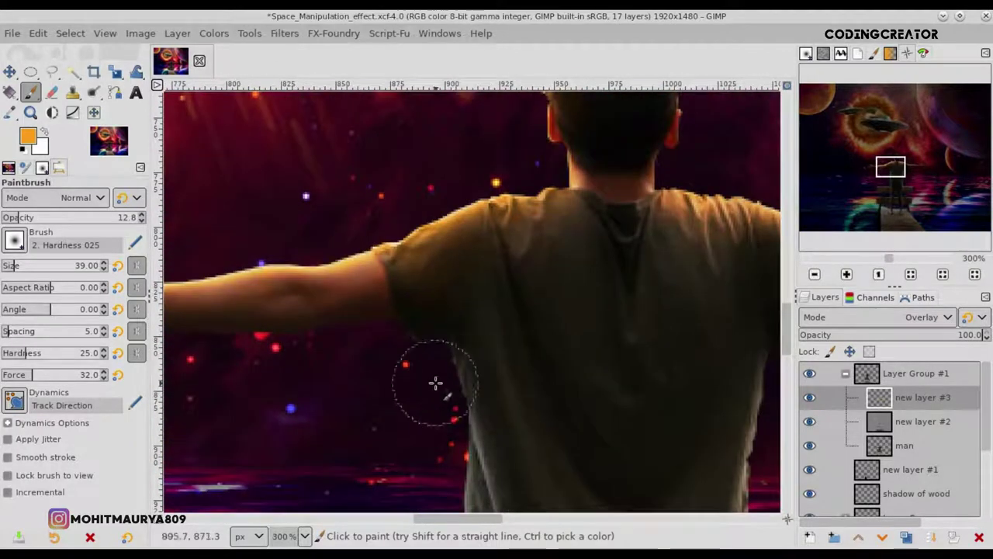
scroll(456, 466, "down", 1)
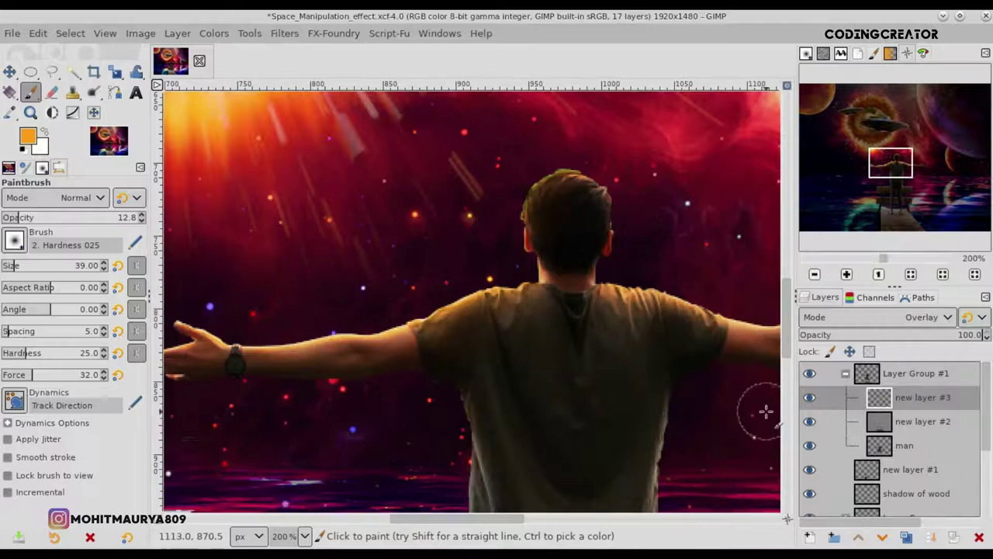
scroll(507, 286, "down", 3)
scroll(470, 237, "up", 2)
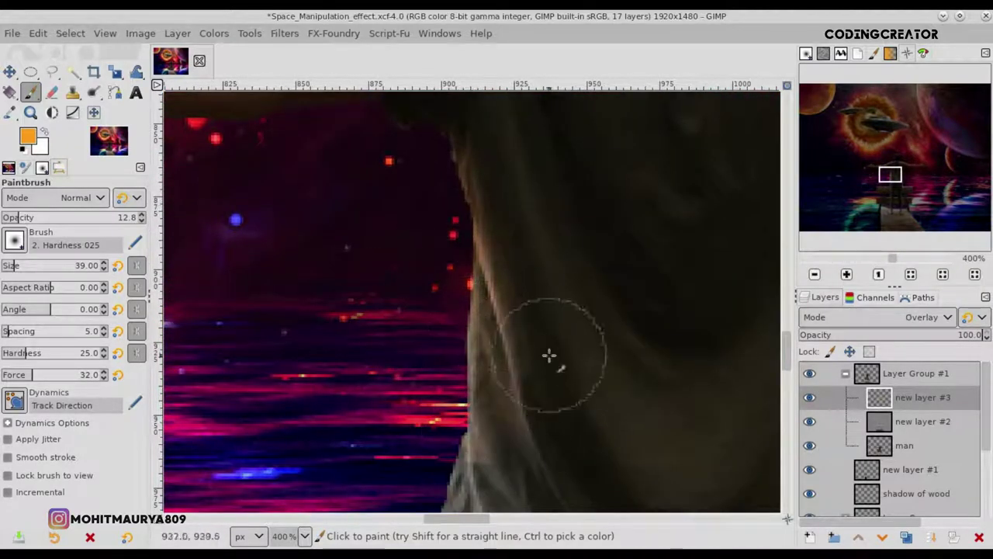
scroll(788, 355, "down", 3)
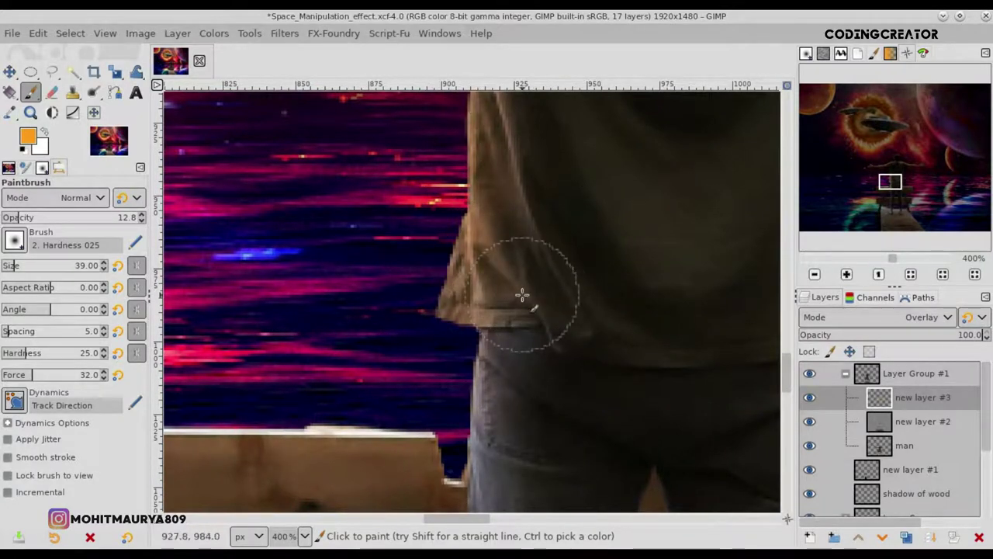
scroll(526, 230, "down", 4, "ctrl")
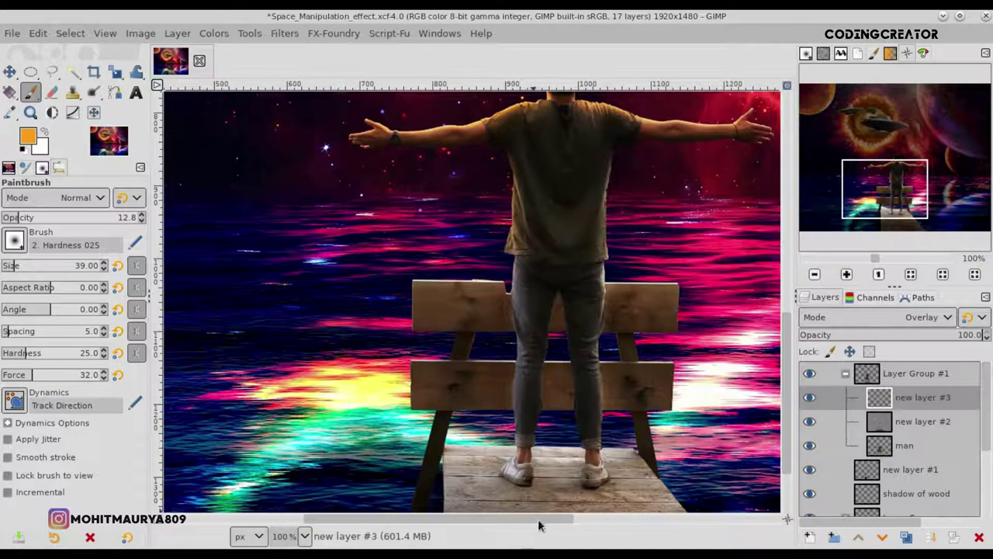
scroll(679, 210, "right", 1)
scroll(479, 168, "up", 2, "ctrl")
scroll(479, 169, "up", 1, "ctrl")
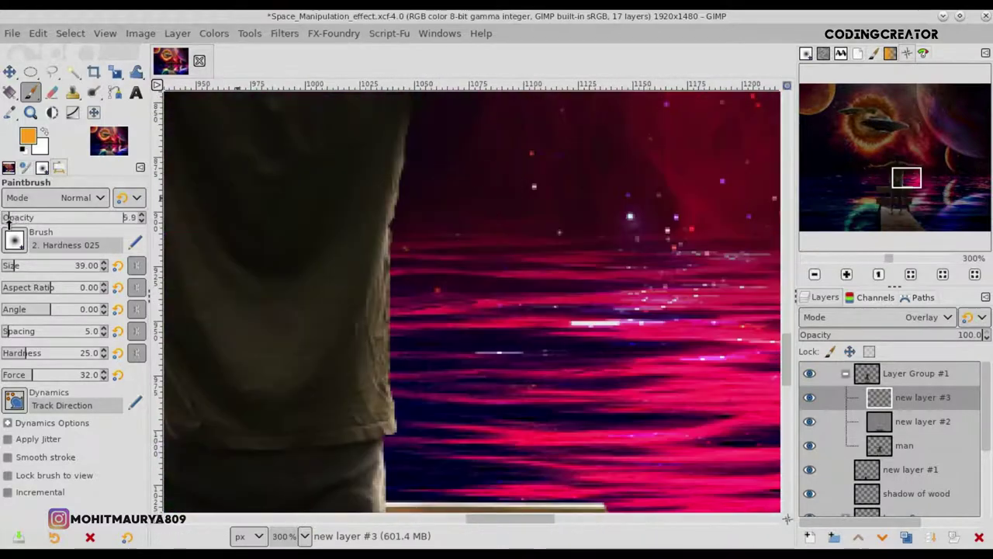
left_click_drag(9, 223, 13, 221)
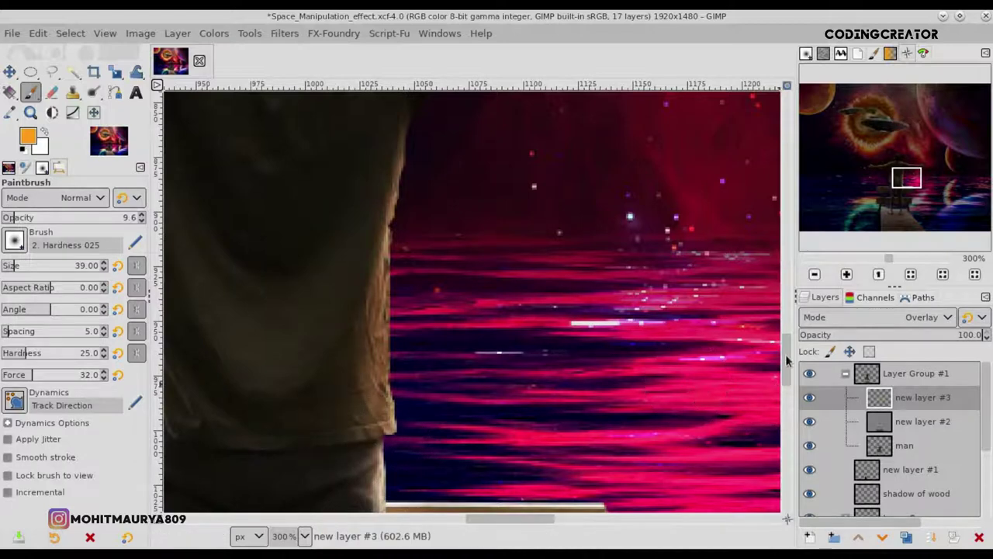
- Review the faint orange tint down to the ankles, then switch to the Move tool
scroll(393, 263, "down", 5)
scroll(404, 287, "left", 6)
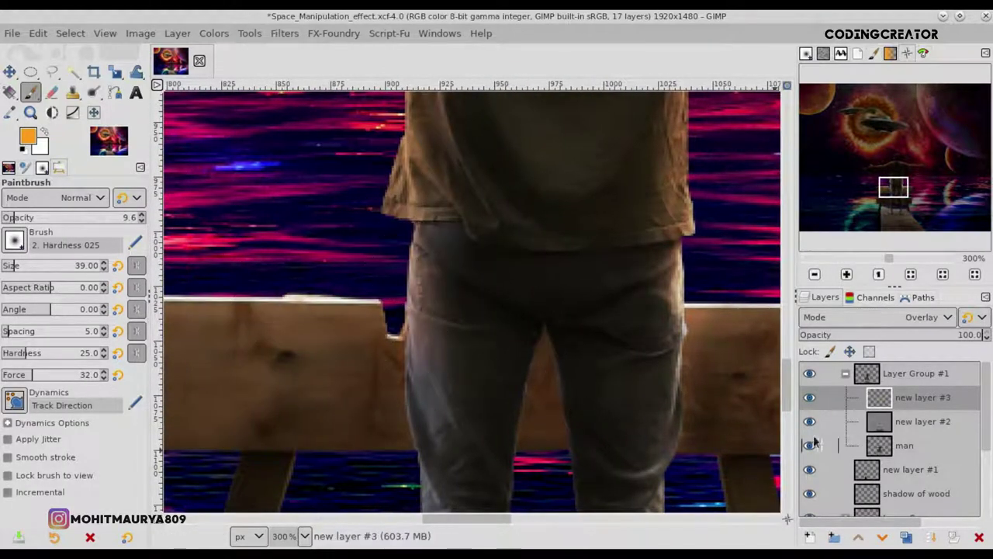
scroll(786, 379, "down", 4)
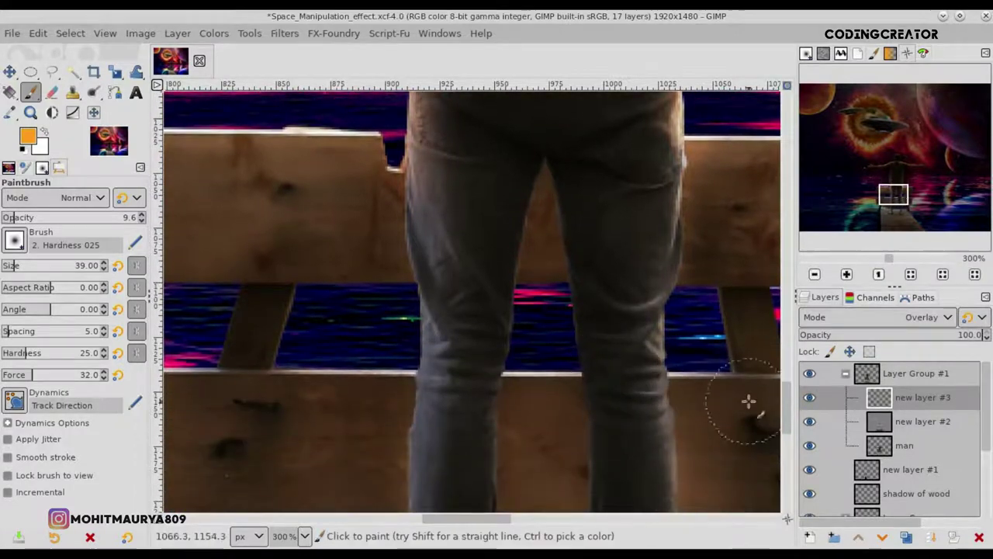
scroll(791, 415, "down", 1)
scroll(792, 415, "down", 1)
scroll(792, 415, "down", 5)
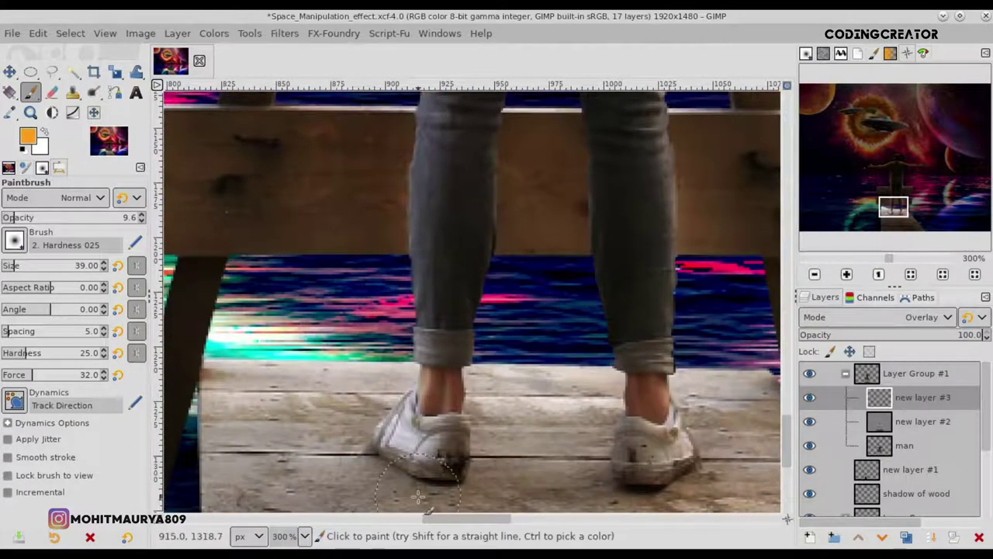
scroll(444, 520, "left", 2)
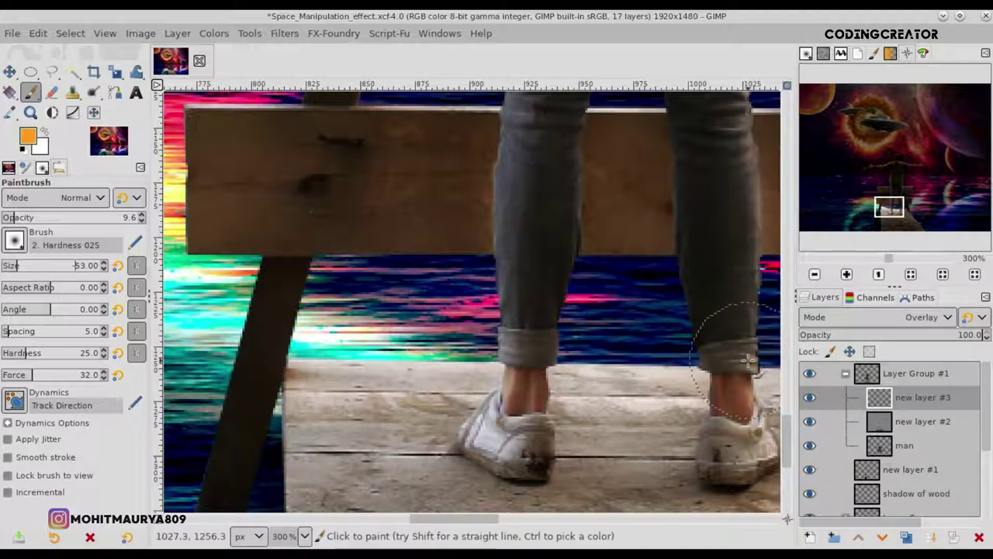
left_click(9, 72)
scroll(523, 295, "down", 2)
scroll(524, 297, "down", 4)
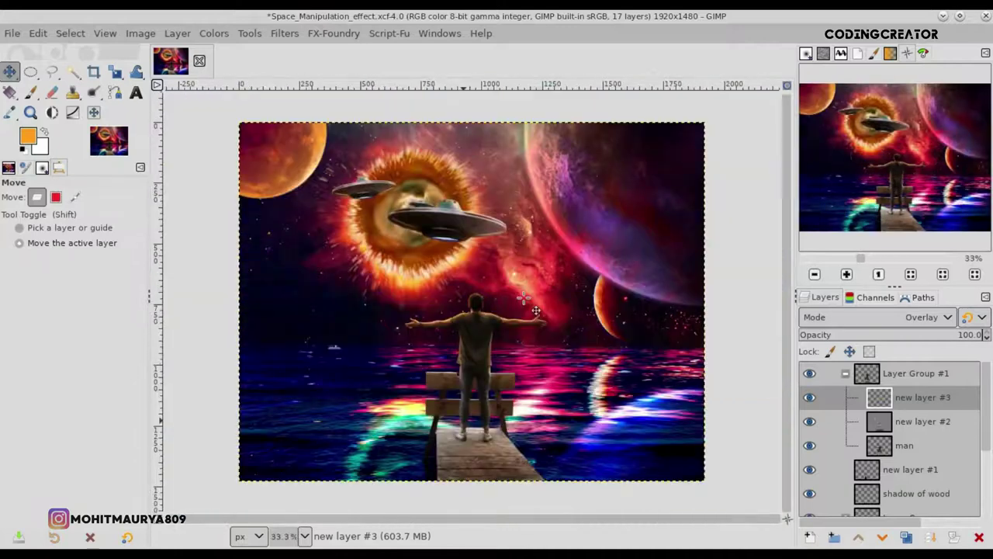
- Save the image and add new layer #4 at the top, above Layer Group #1
key("ctrl+s")
left_click(859, 378)
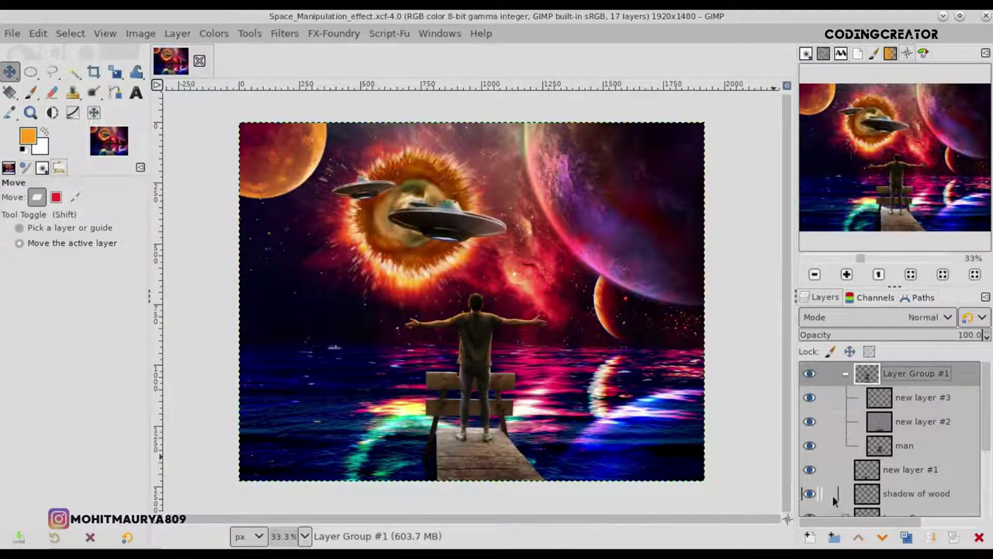
left_click(809, 535)
left_click(886, 526)
mouse_move(876, 400)
left_mouse_down()
mouse_move(873, 371)
mouse_move(866, 380)
left_mouse_up()
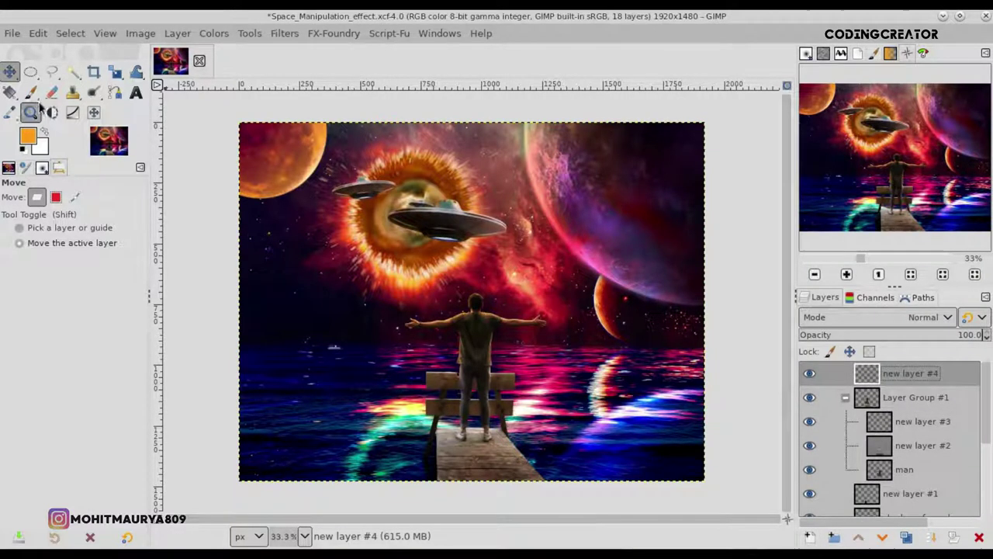
- Draw a black FG-to-Transparent gradient upward from the bottom edge
left_click(10, 92)
left_click(24, 152)
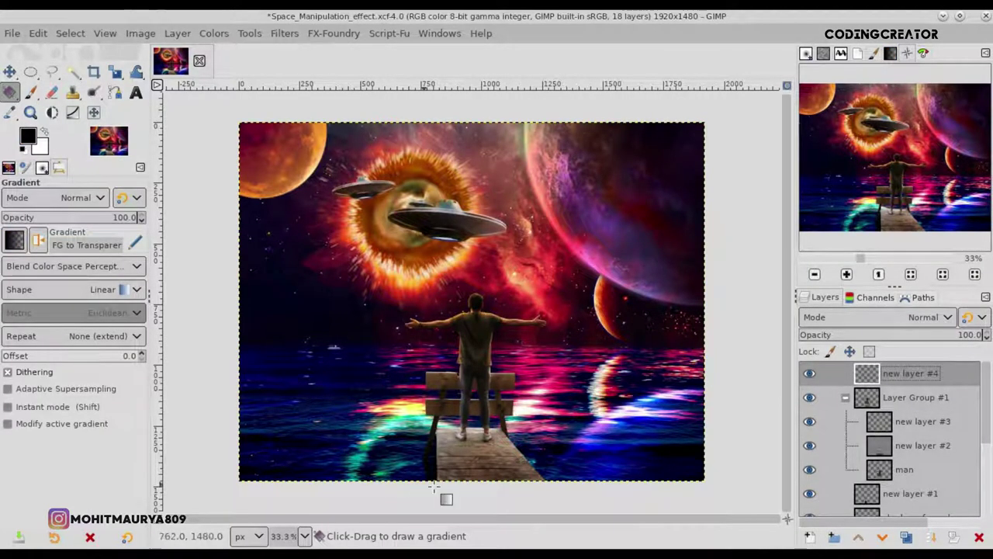
left_click_drag(484, 497, 485, 375)
key("Return")
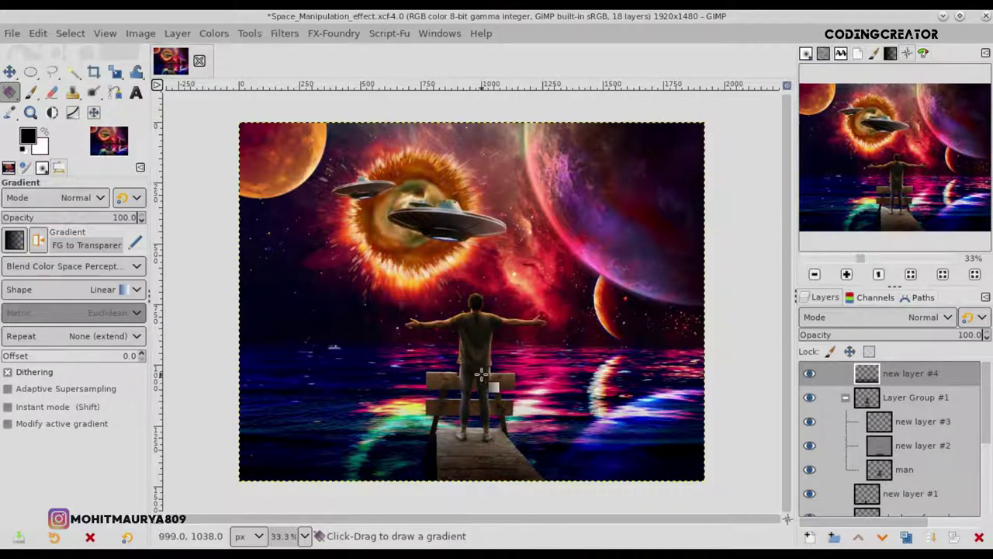
mouse_move(464, 499)
left_mouse_down()
mouse_move(464, 389)
mouse_move(472, 404)
left_mouse_up()
key("Return")
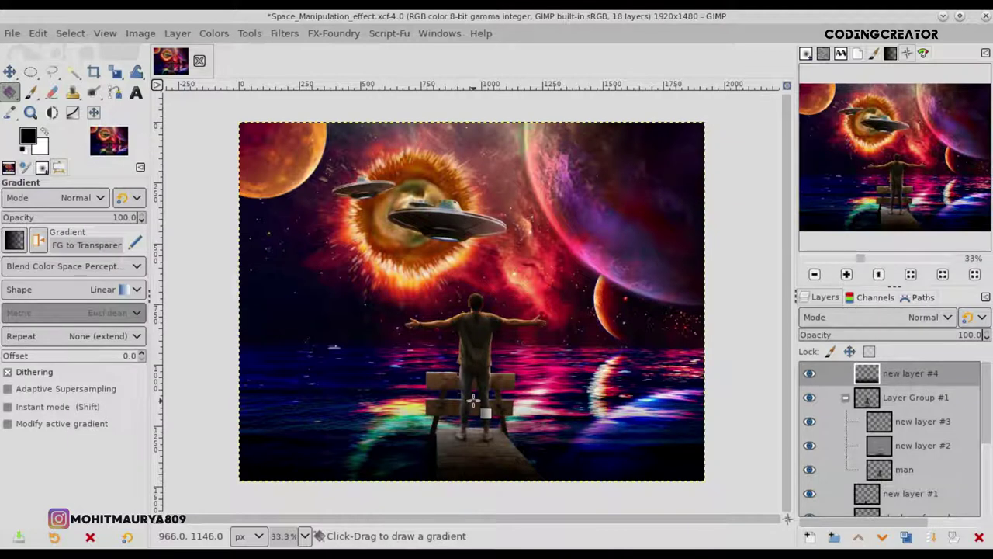
- Set new layer #4's mode to Soft light and make new layer #3 active
left_click(940, 317)
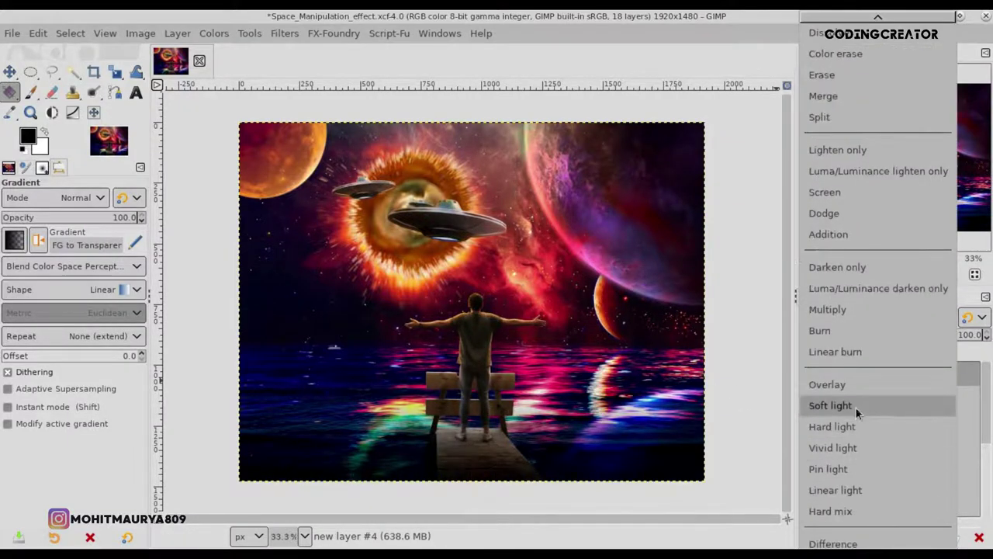
left_click(857, 413)
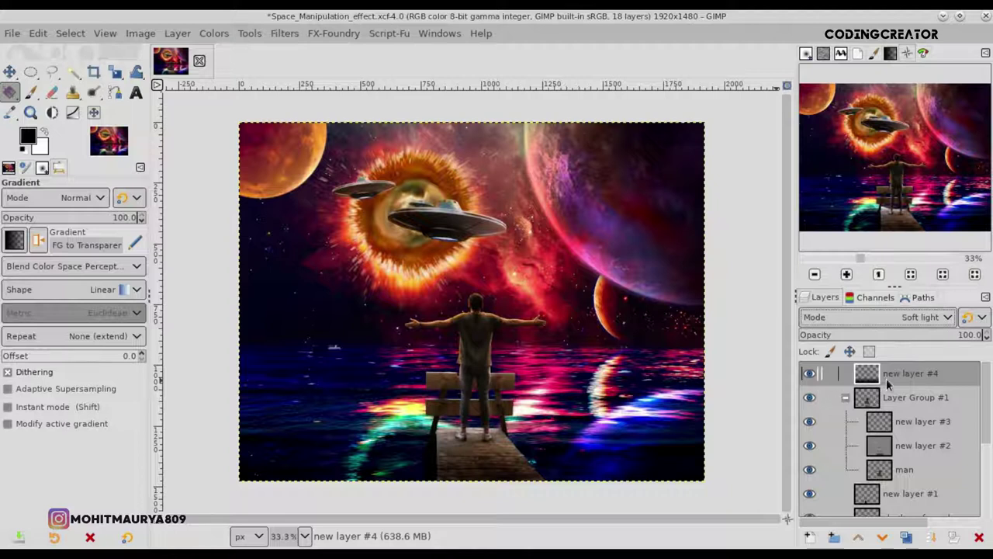
left_click(9, 72)
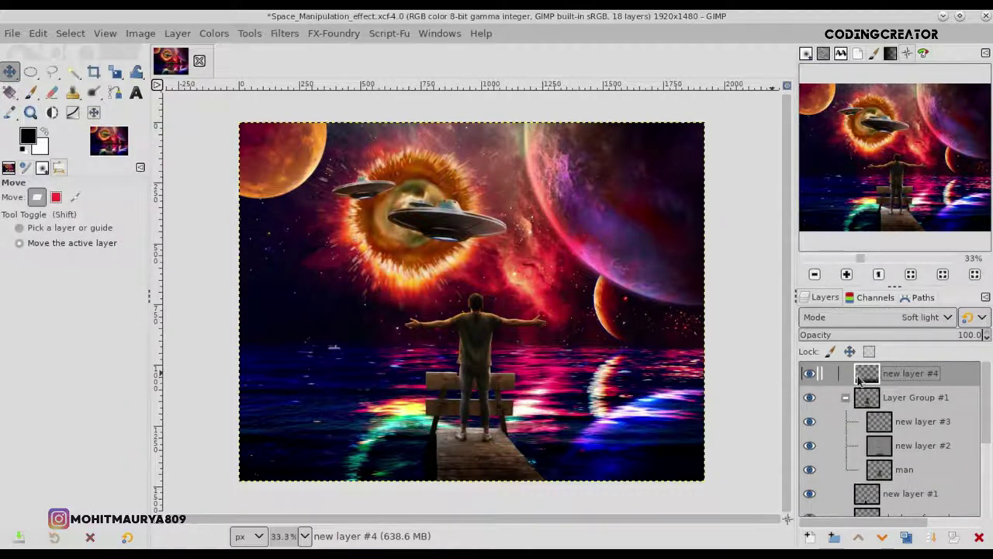
left_click(887, 422)
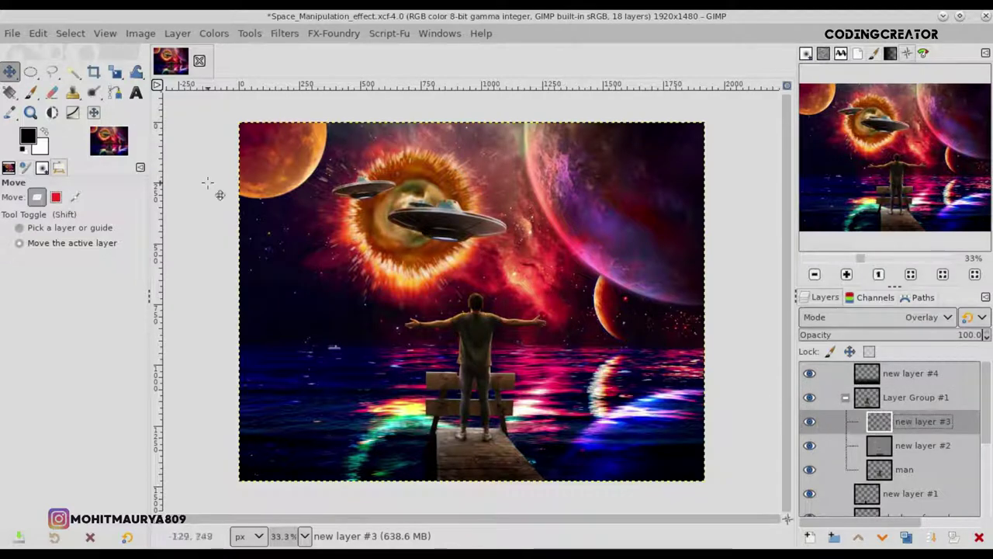
- Erase part of new layer #3 near the man's hand
left_click(52, 93)
scroll(525, 344, "up", 3)
scroll(523, 344, "up", 1)
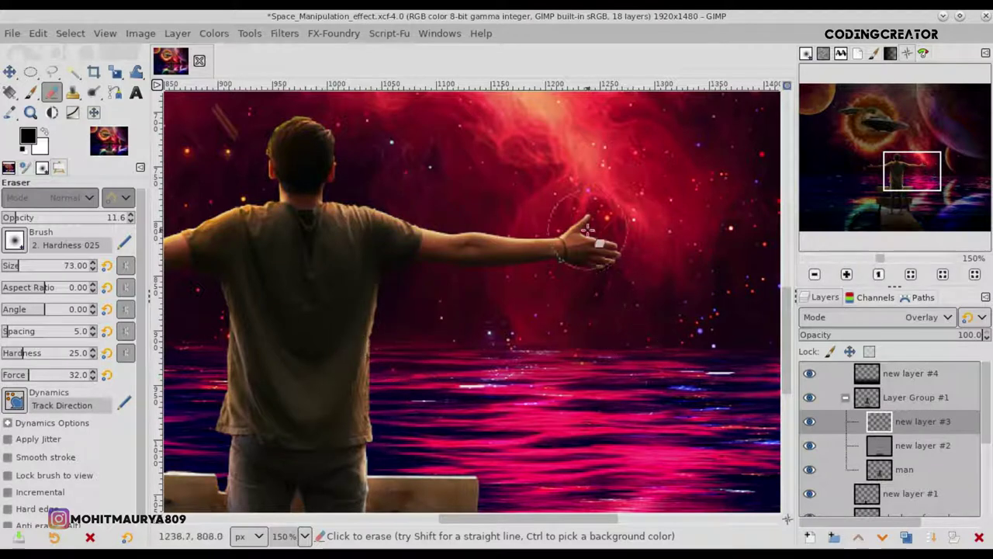
scroll(475, 322, "down", 2, "ctrl")
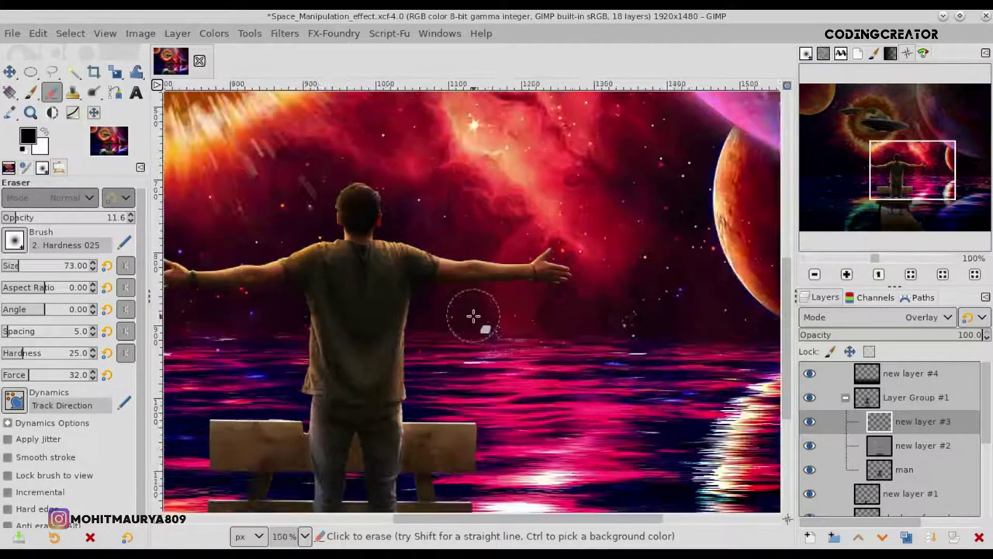
scroll(473, 316, "down", 1, "ctrl")
scroll(473, 316, "down", 1, "ctrl")
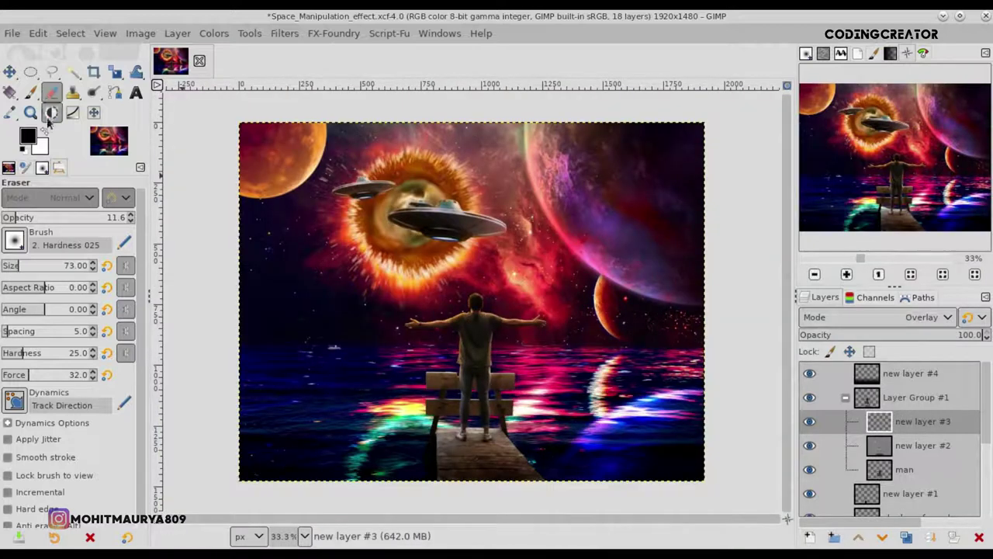
- Set new layer #3 opacity to 80.6 and add new layer #5 in Layer Group #1
left_click(10, 72)
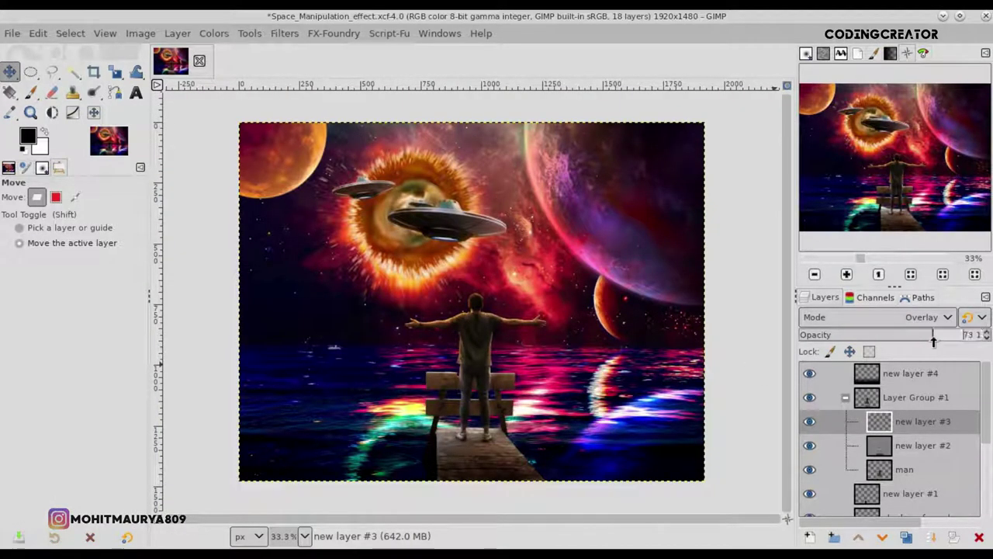
scroll(535, 330, "up", 2, "ctrl")
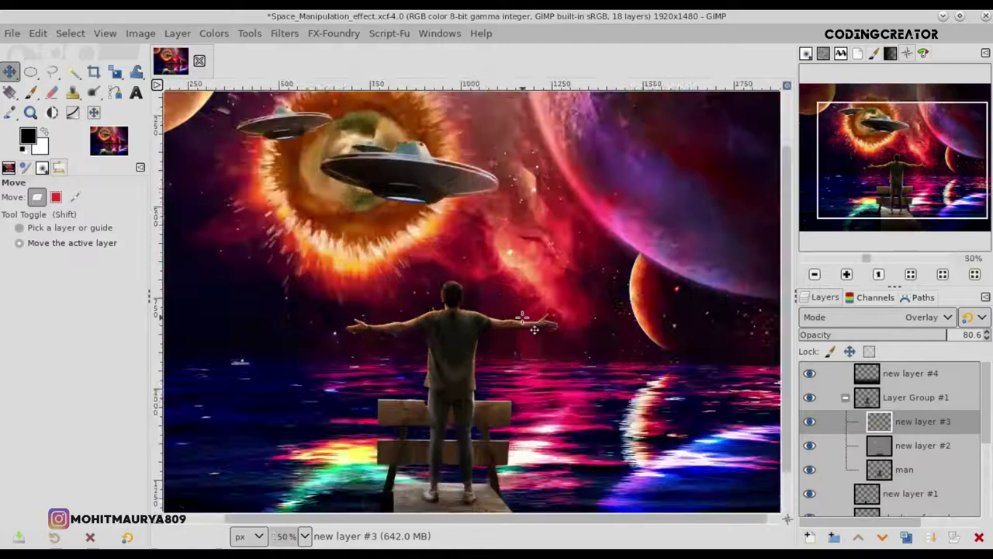
scroll(535, 330, "up", 2, "ctrl")
left_click_drag(528, 521, 512, 523)
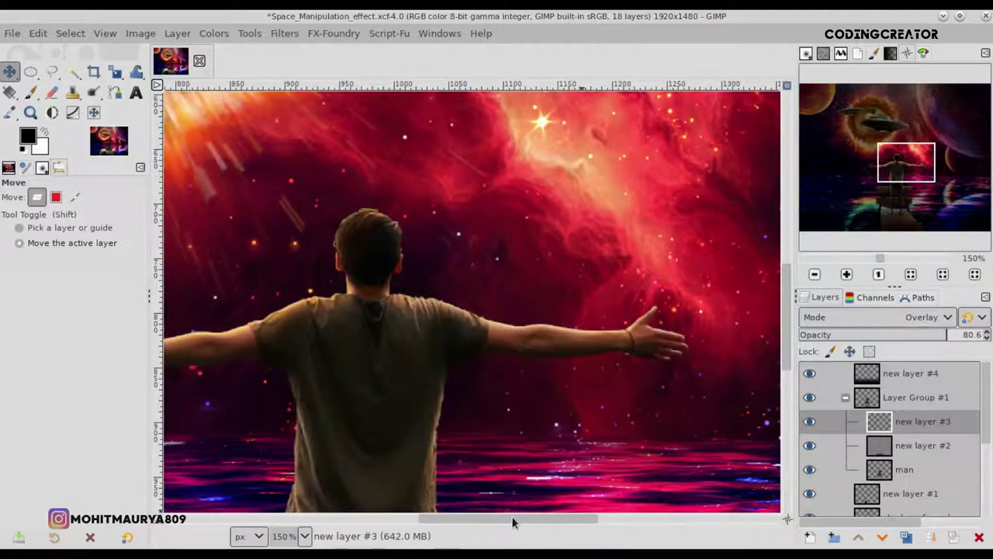
scroll(786, 339, "up", 2)
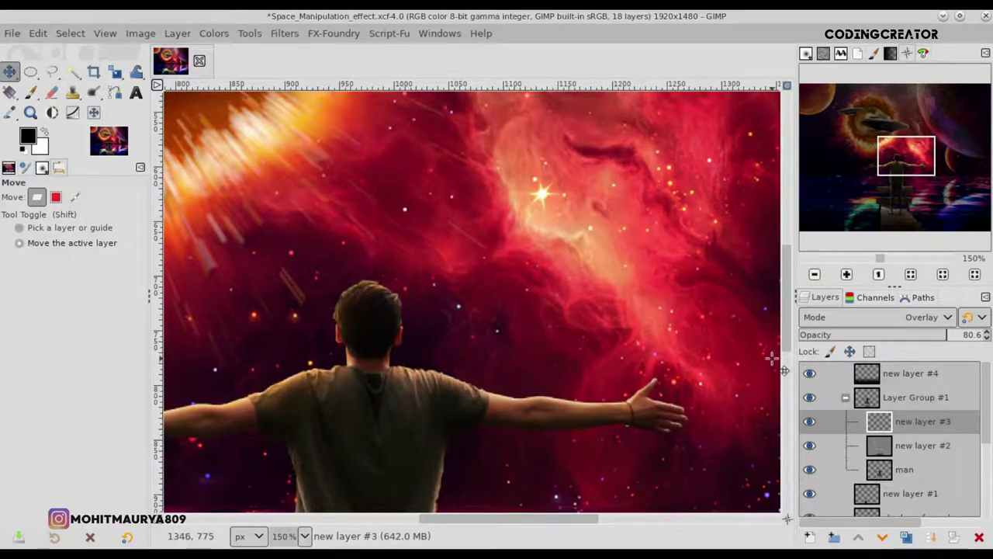
left_click_drag(784, 345, 796, 464)
key("minus")
key("minus")
key("minus")
key("minus")
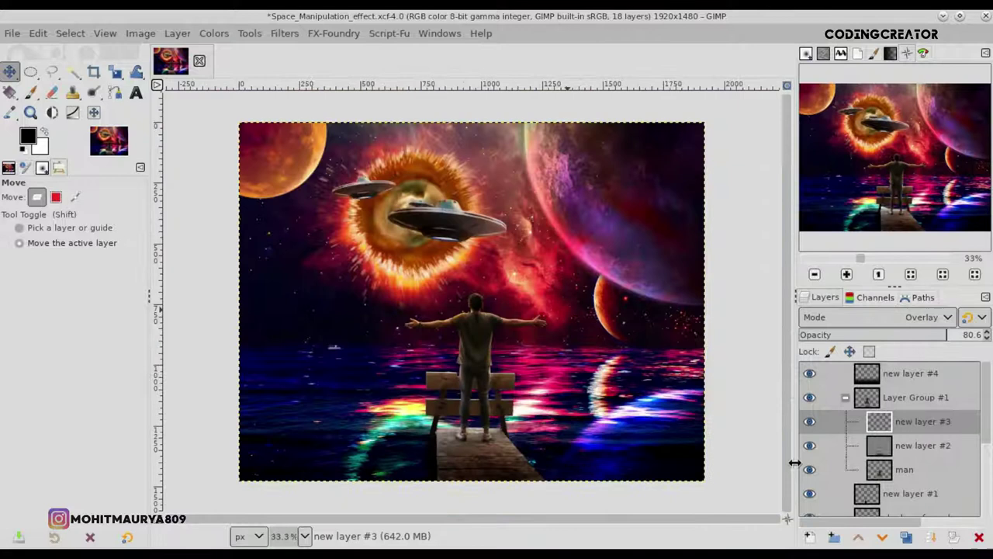
left_click(809, 537)
- Add new layer #5 clipped to the backdrop and choose orange as the paint colour
left_click(872, 534)
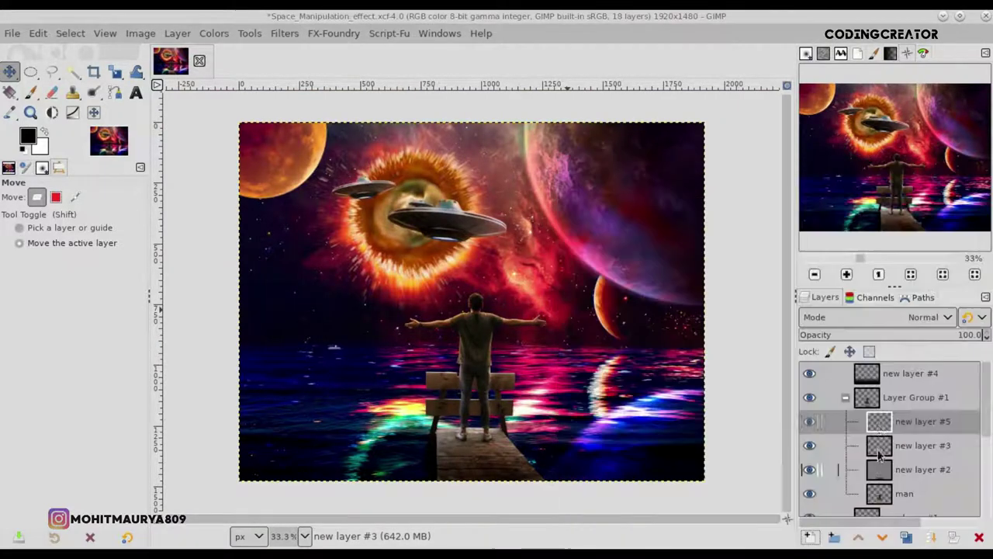
right_click(809, 423)
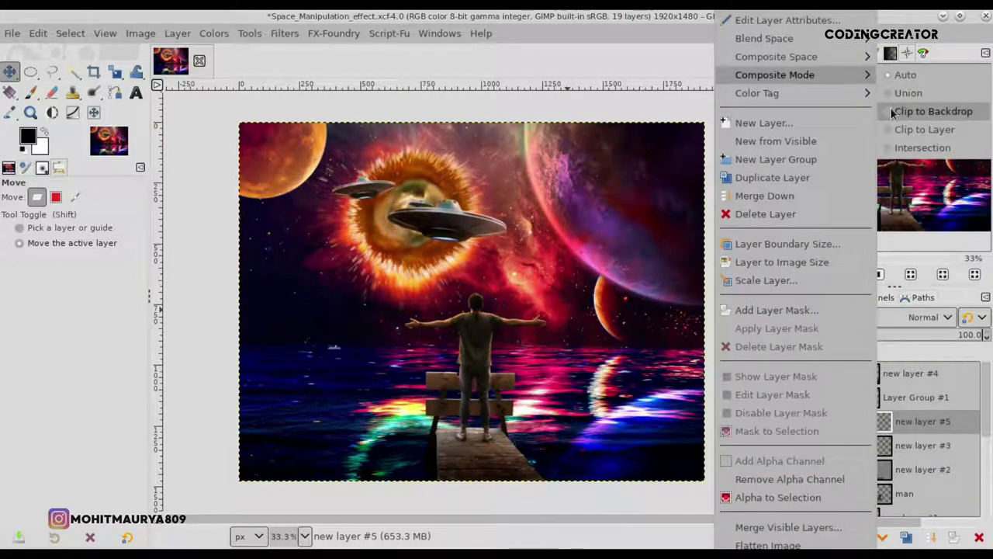
left_click(911, 111)
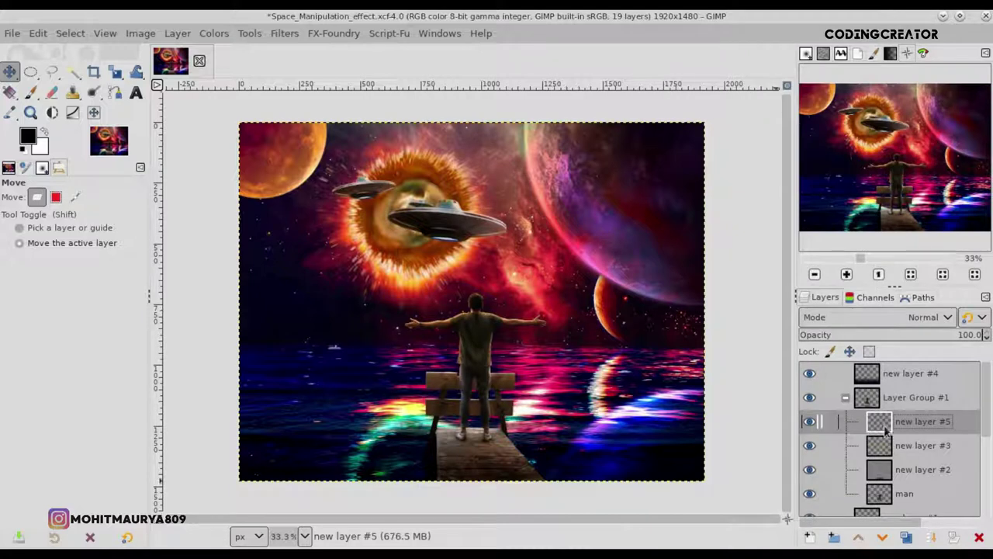
left_click(31, 92)
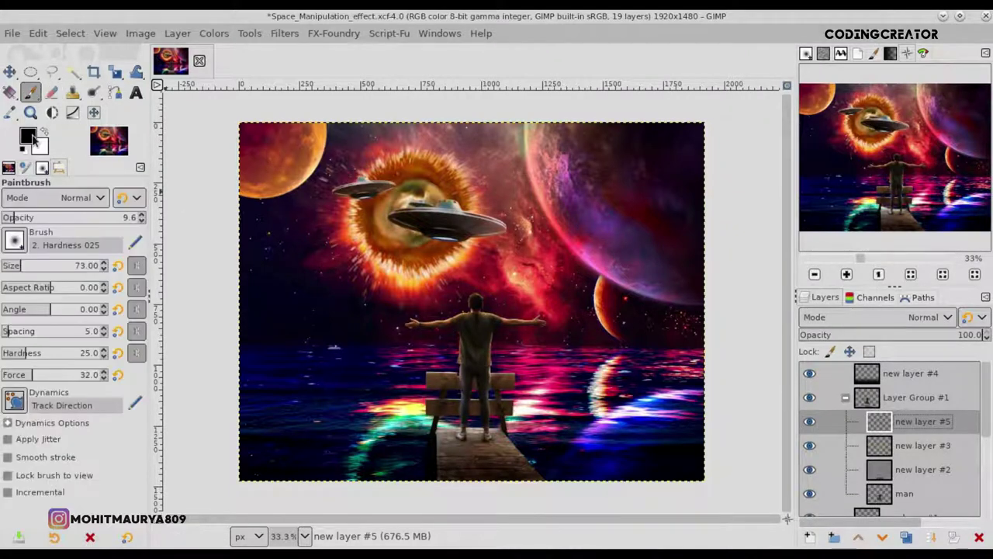
left_click(29, 136)
left_click(798, 398)
left_click(821, 443)
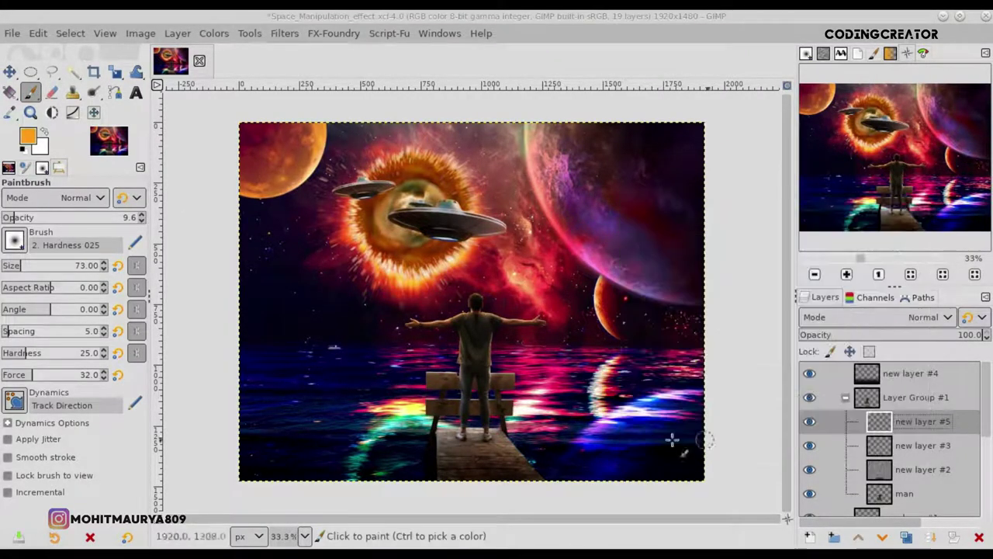
- With a size 170 brush at 10.2 opacity, paint faint strokes along the pier edge and bench leg
left_click_drag(25, 264, 28, 266)
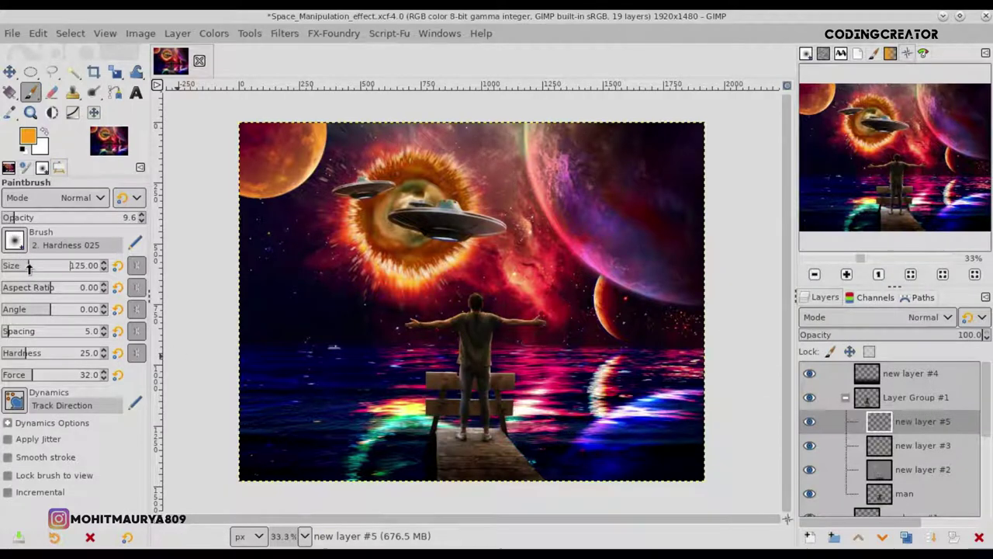
left_click_drag(13, 219, 14, 219)
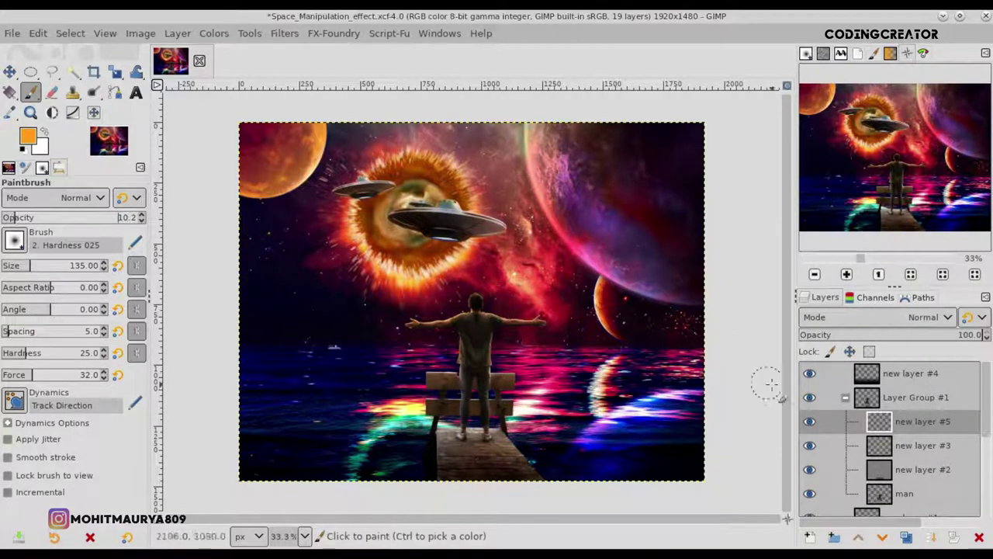
scroll(655, 481, "up", 2)
scroll(656, 479, "up", 1)
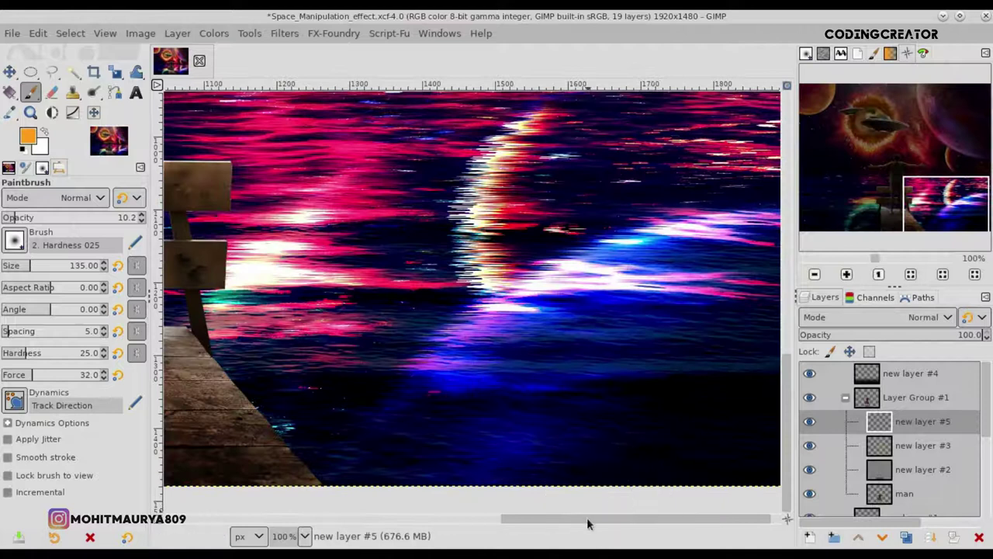
left_click_drag(587, 517, 525, 518)
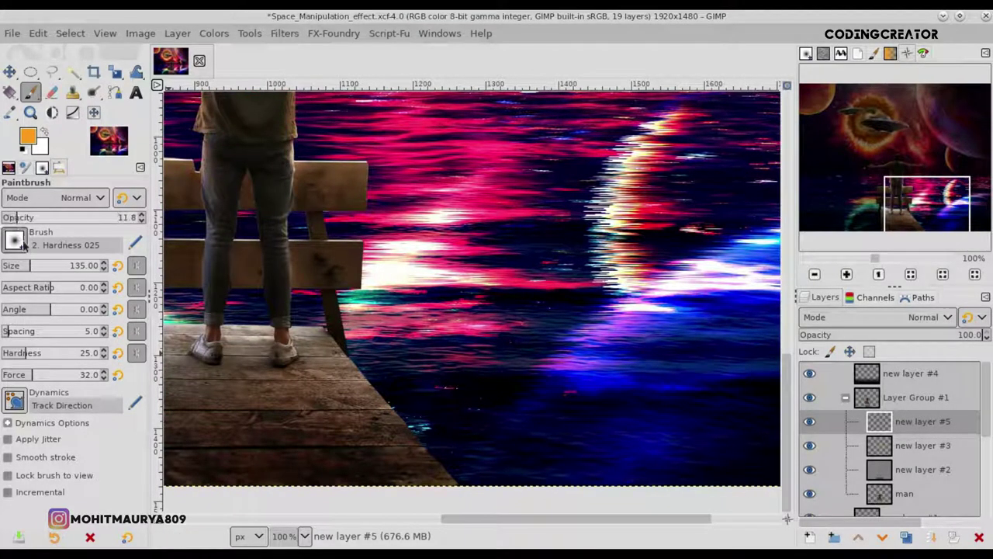
left_click_drag(33, 266, 35, 267)
left_click_drag(371, 378, 453, 472)
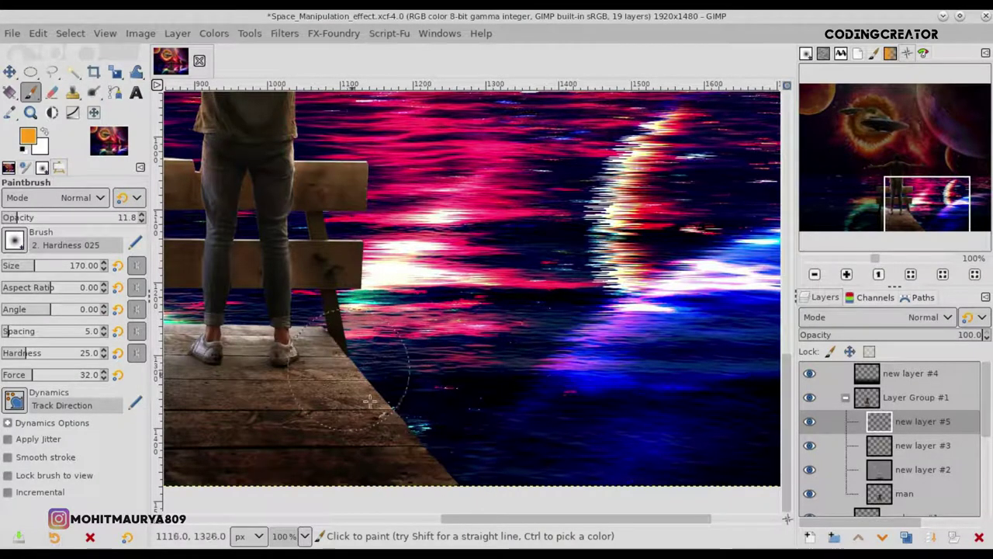
left_click_drag(543, 519, 461, 518)
left_click_drag(320, 342, 320, 373)
left_click_drag(320, 408, 322, 459)
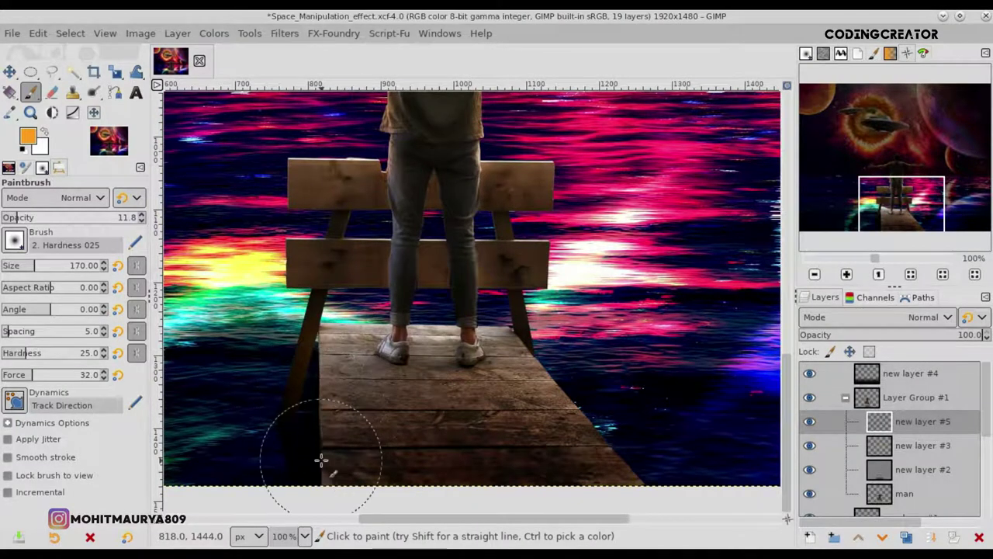
- Set new layer #5's blend mode to Grain extract
left_click(885, 318)
scroll(891, 427, "down", 1)
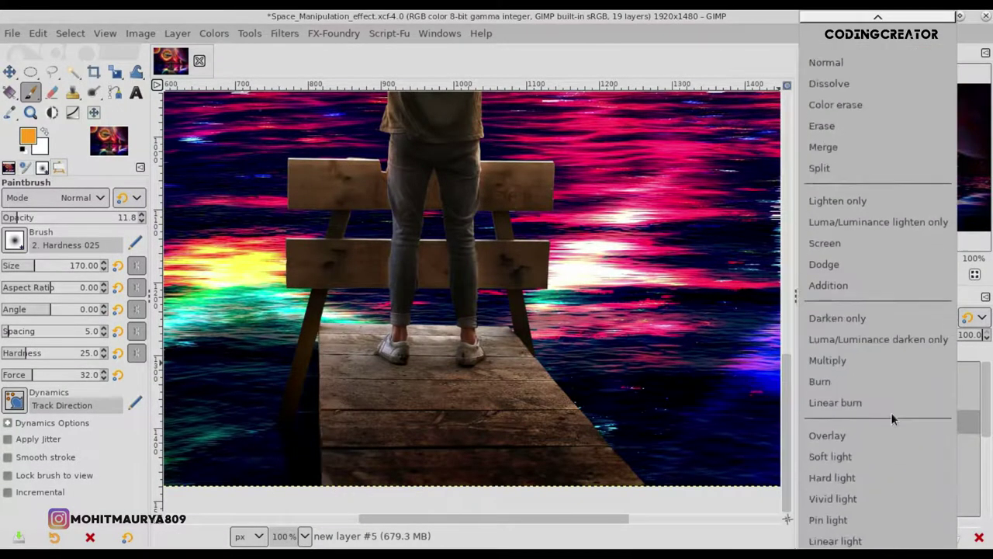
scroll(893, 465, "down", 2)
scroll(885, 466, "down", 3)
scroll(869, 449, "down", 5)
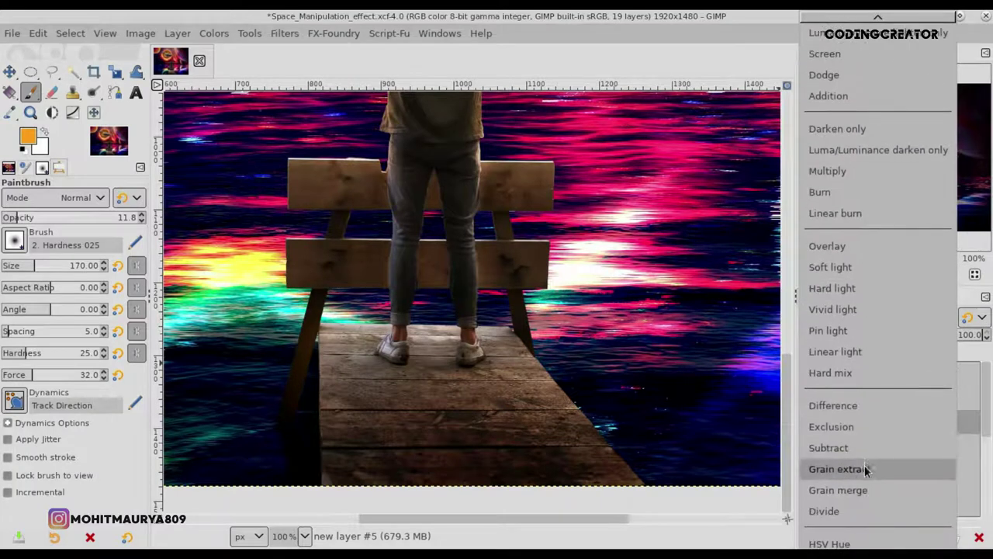
left_click(865, 469)
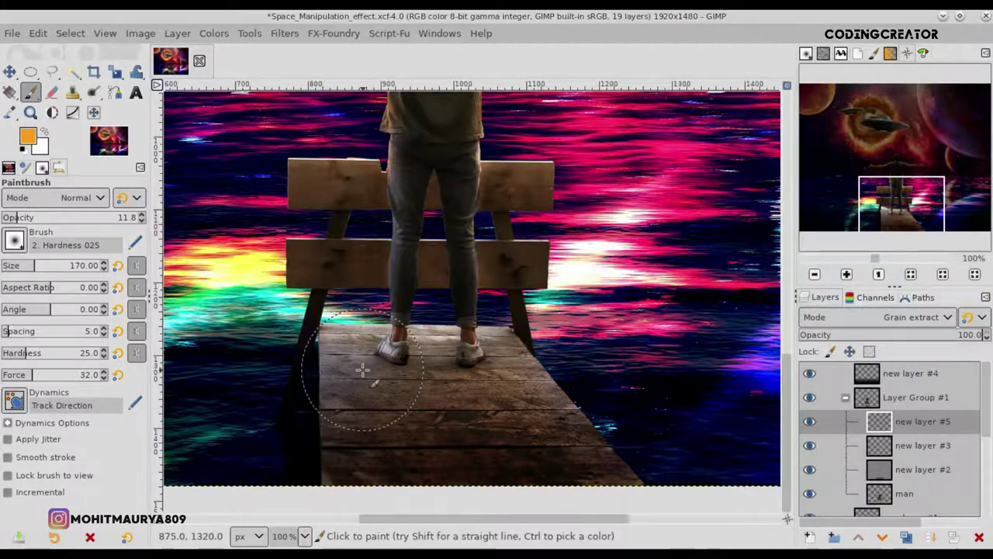
- Darken the pier bottom with a size 344 brush, then lightly erase some of it
scroll(357, 408, "down", 2)
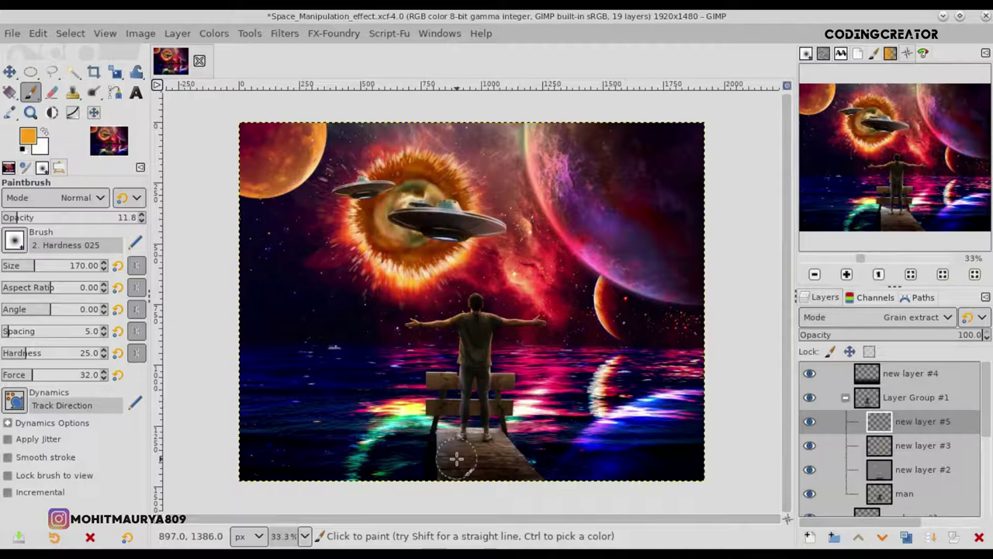
scroll(457, 459, "up", 4)
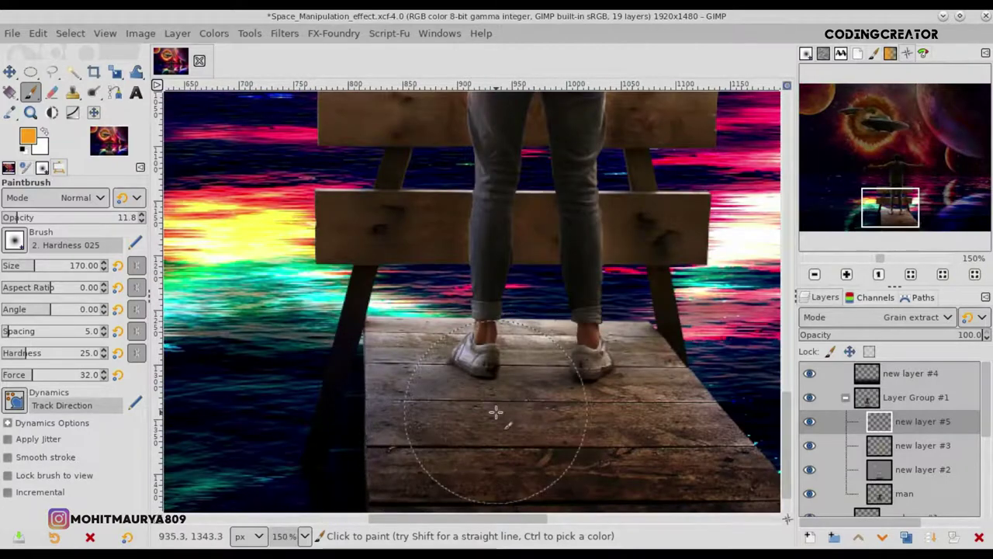
scroll(643, 412, "down", 4)
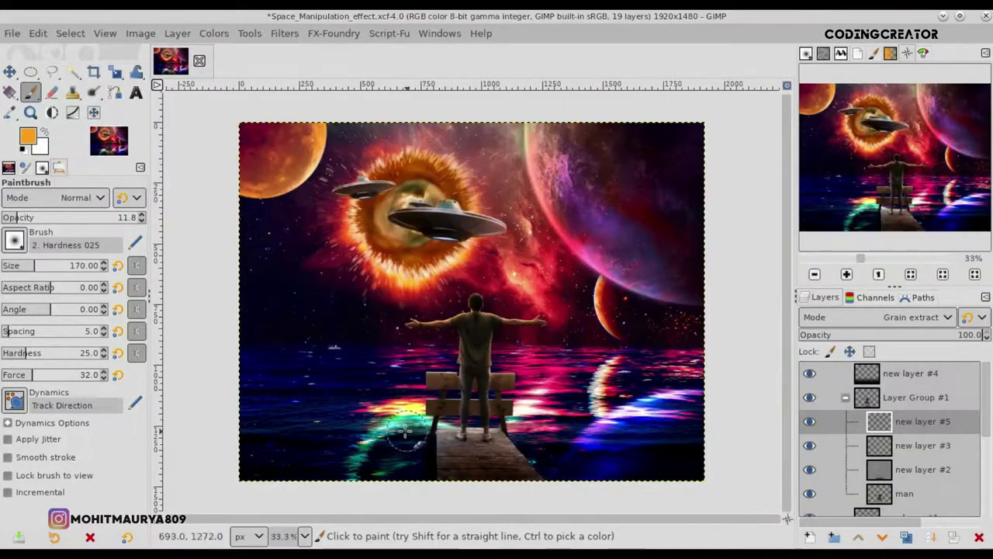
left_click(52, 266)
mouse_move(523, 471)
left_mouse_down()
mouse_move(470, 459)
mouse_move(554, 483)
mouse_move(510, 455)
mouse_move(561, 501)
left_mouse_up()
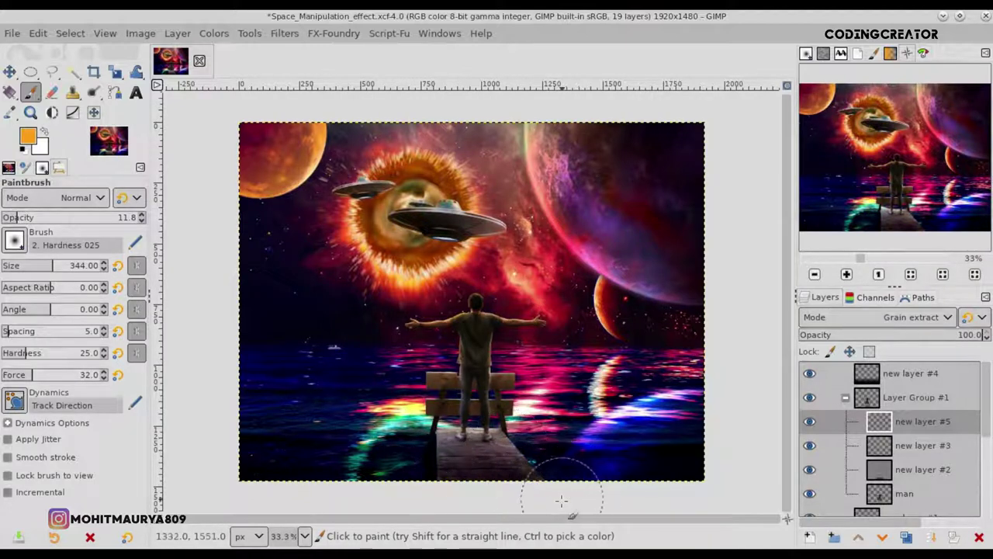
key("shift+e")
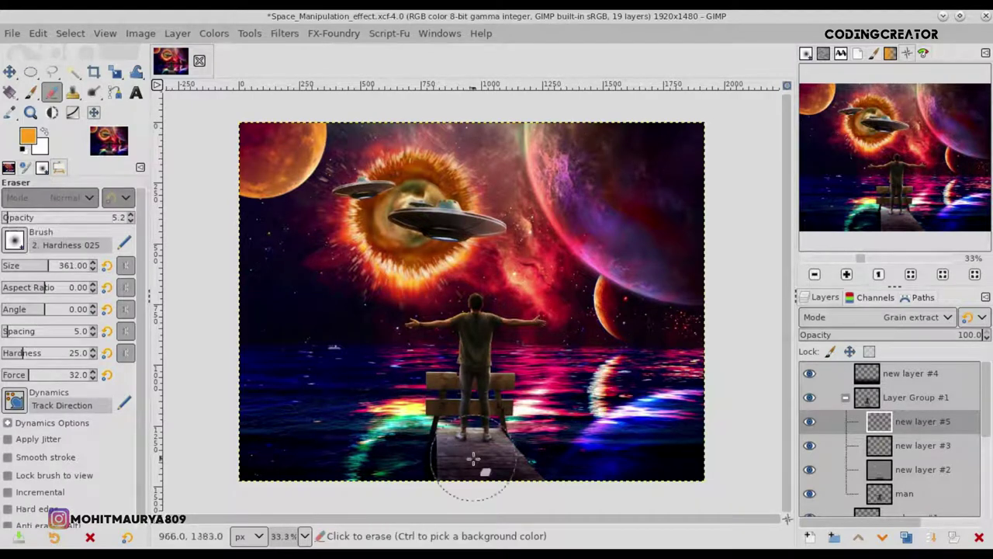
mouse_move(518, 458)
left_mouse_down()
mouse_move(450, 461)
mouse_move(523, 483)
mouse_move(437, 470)
mouse_move(448, 443)
mouse_move(455, 476)
left_mouse_up()
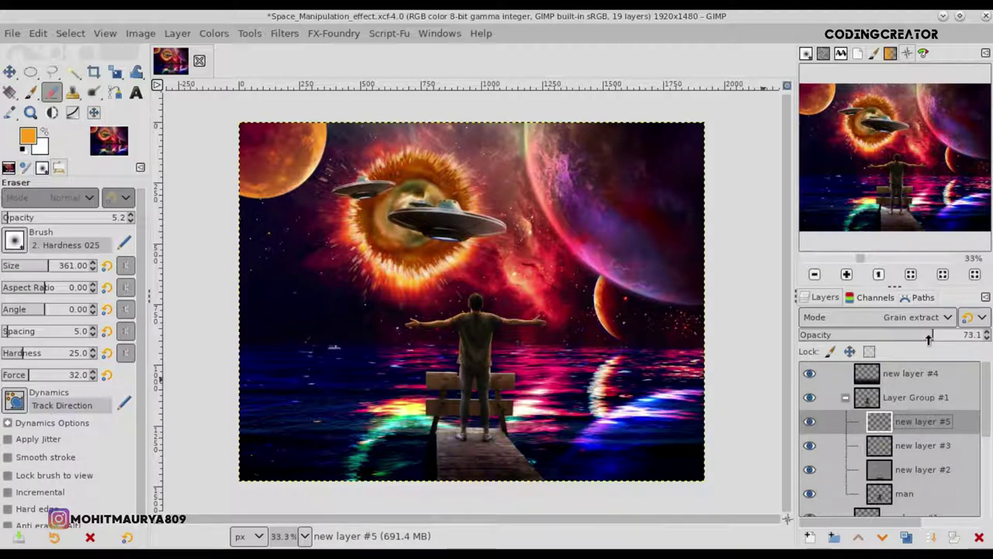
left_click(9, 71)
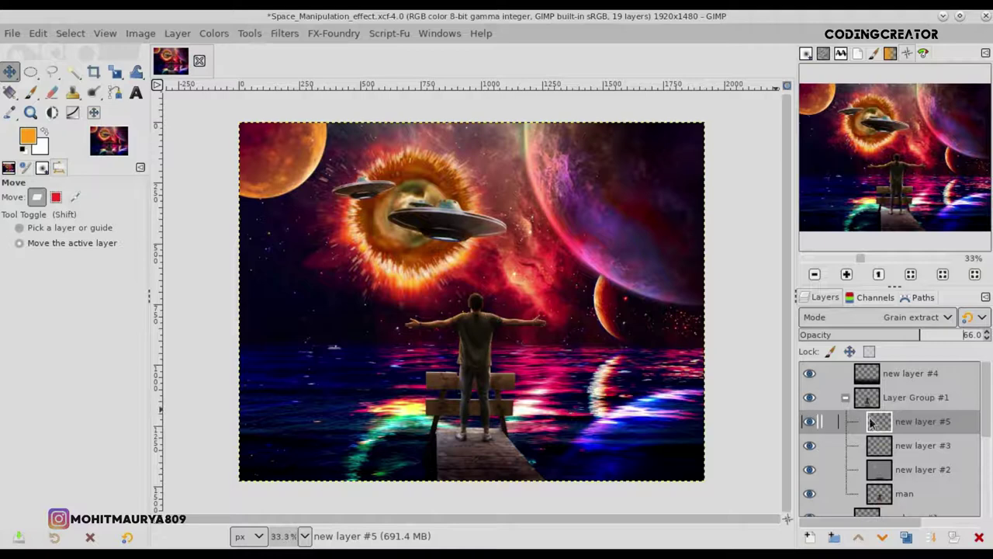
- On new layer #3, freehand-select the left end of the bench's upper board
left_click(879, 446)
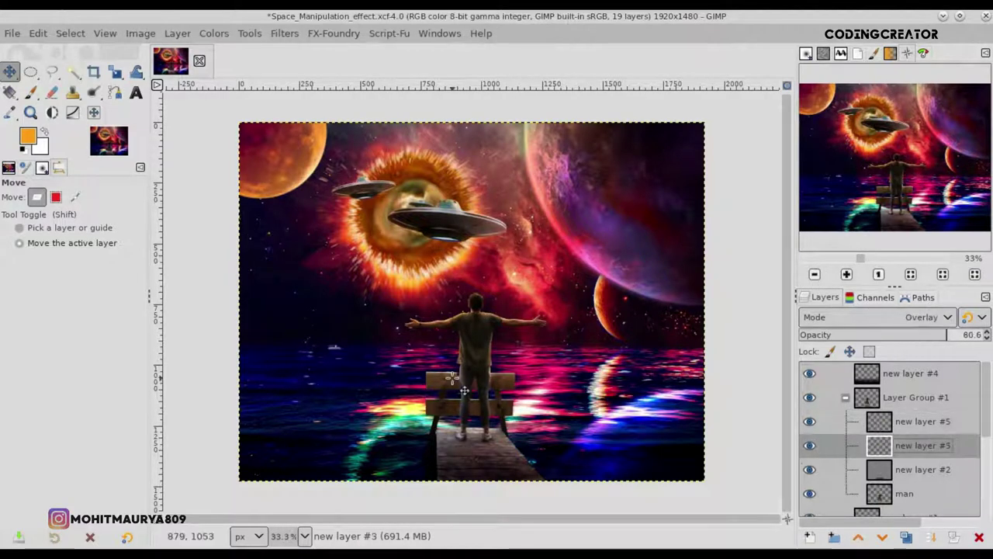
scroll(452, 378, "up", 3)
scroll(452, 378, "up", 1)
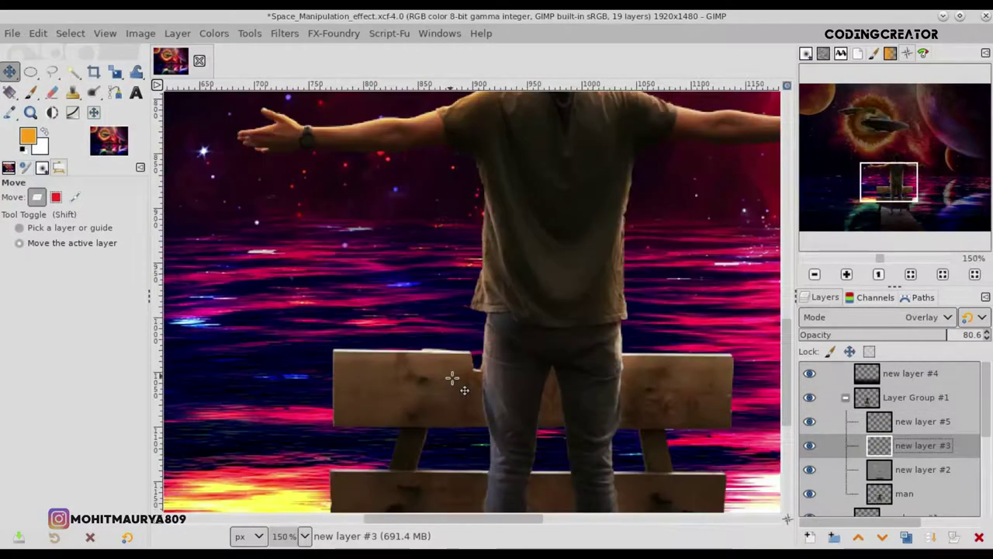
left_click(50, 72)
left_click(321, 344)
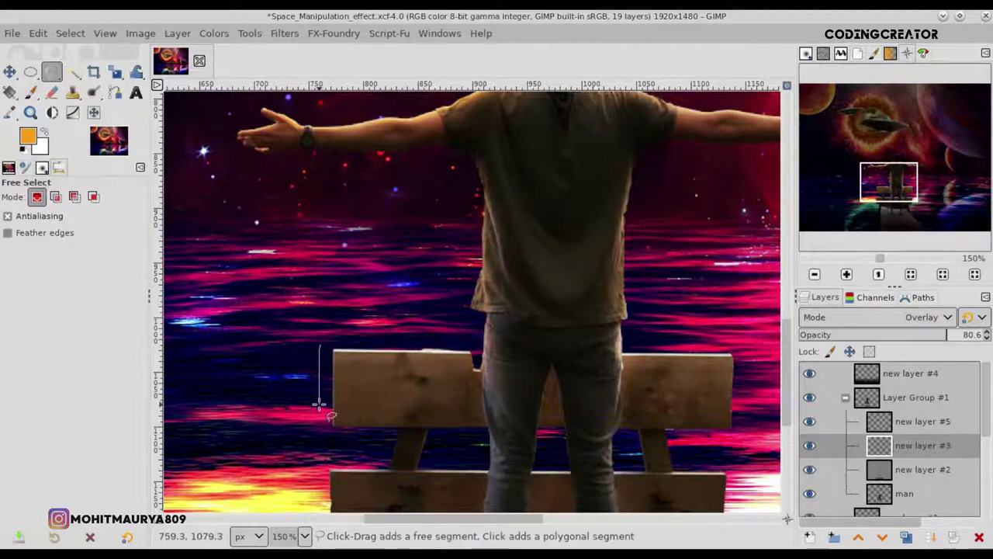
left_click_drag(350, 437, 434, 436)
scroll(485, 437, "up", 2)
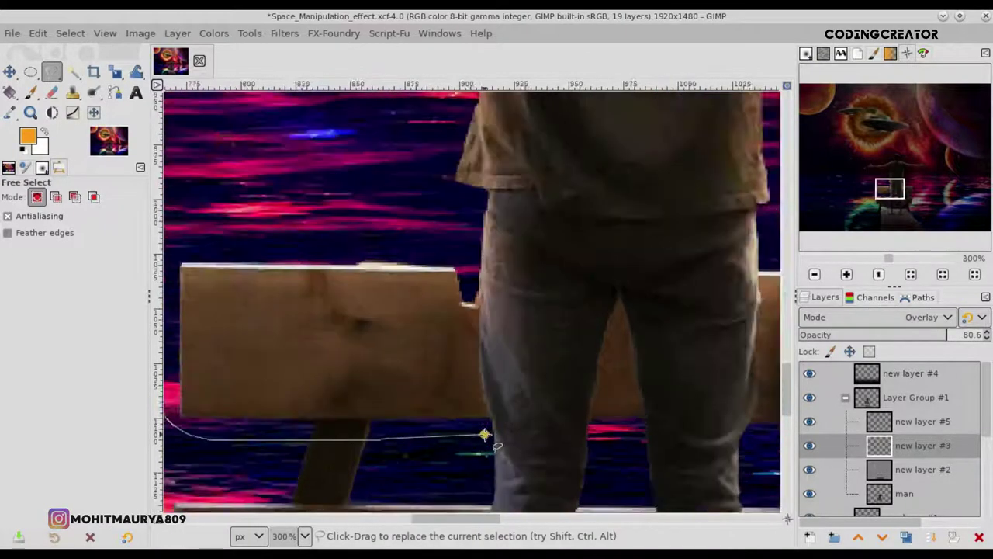
scroll(484, 433, "up", 1)
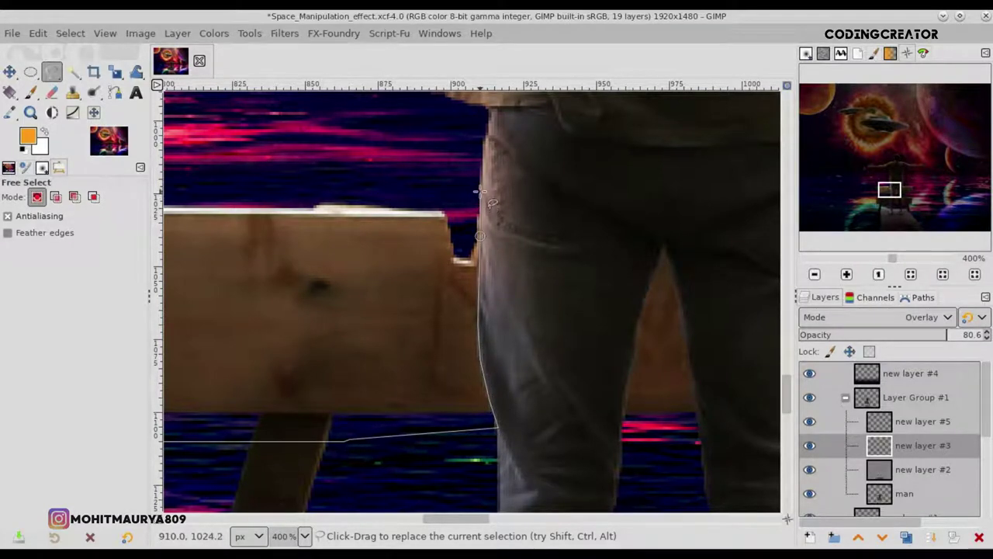
left_click_drag(469, 518, 430, 518)
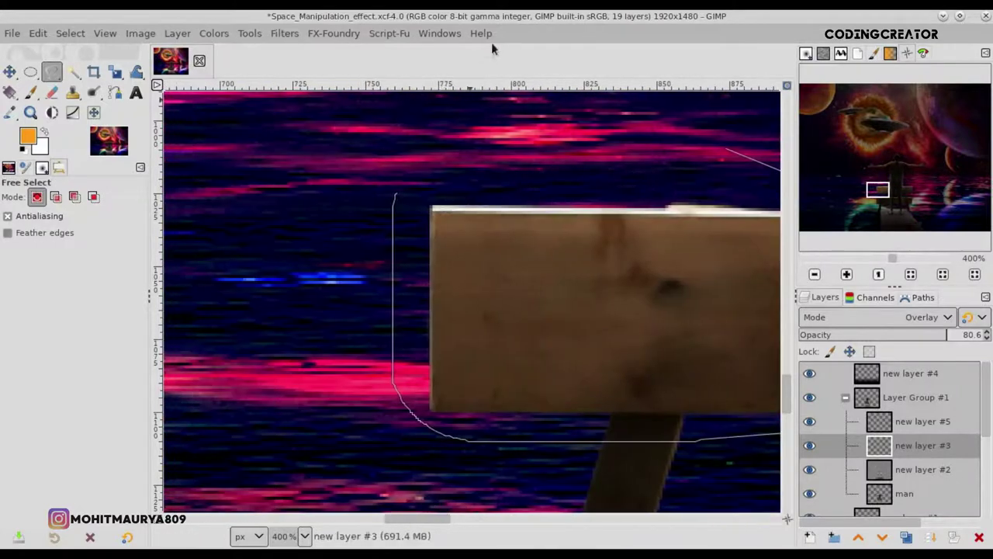
left_click_drag(479, 138, 401, 187)
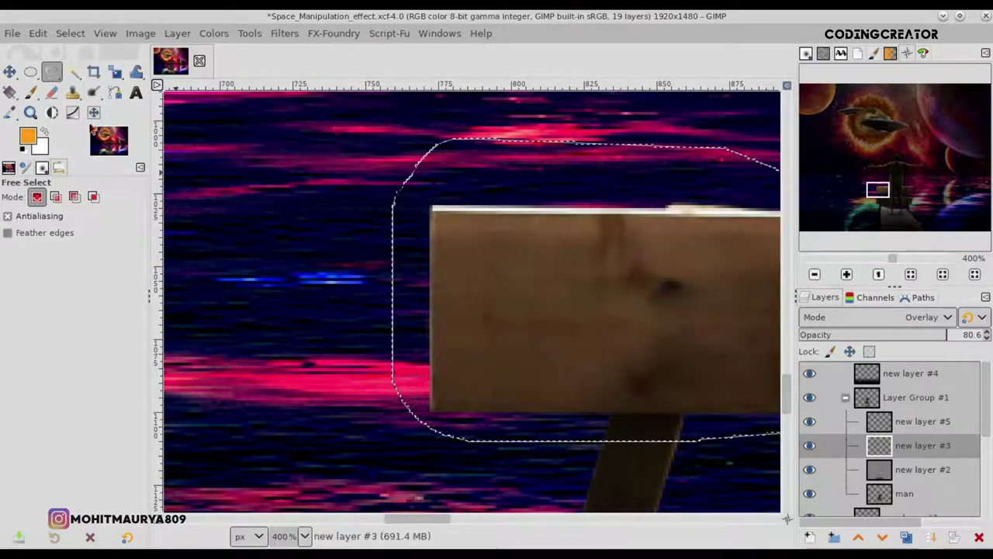
- Paint faint orange over the selected board and its top edge, then set the brush to size 130, opacity 7.0
key("p")
key("bracketleft")
key("bracketleft")
key("bracketleft")
key("bracketleft")
key("bracketleft")
key("bracketleft")
key("bracketleft")
key("bracketleft")
key("bracketleft")
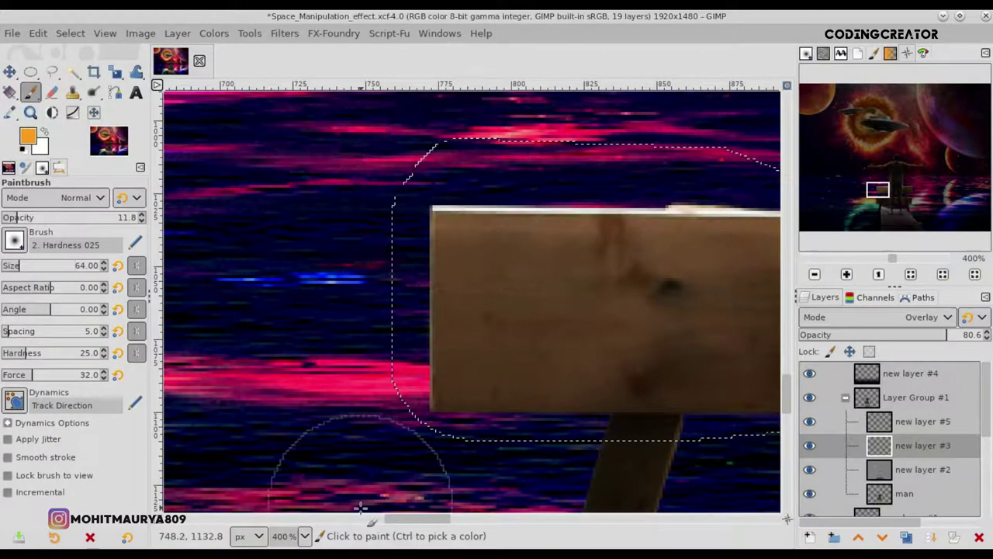
left_click_drag(406, 519, 423, 519)
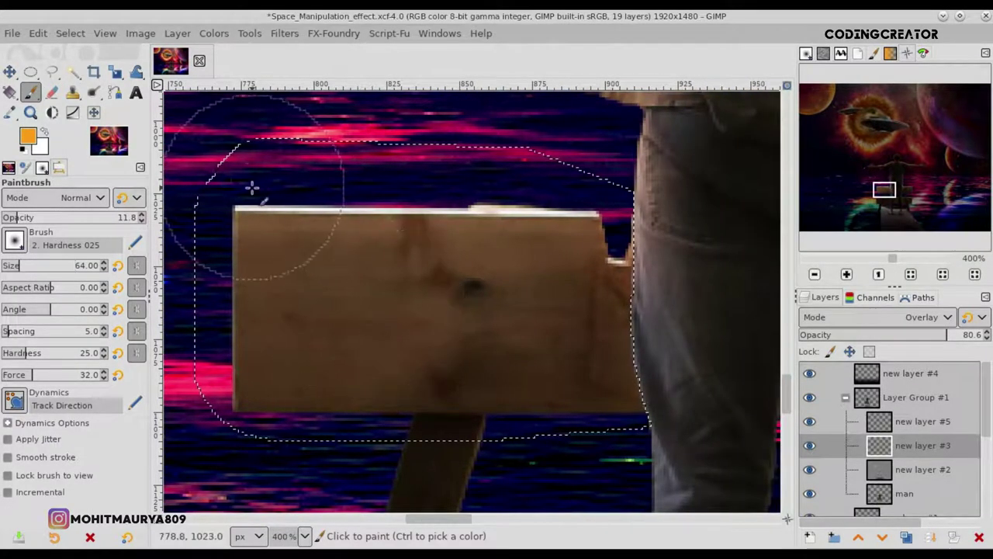
left_click_drag(251, 189, 248, 195)
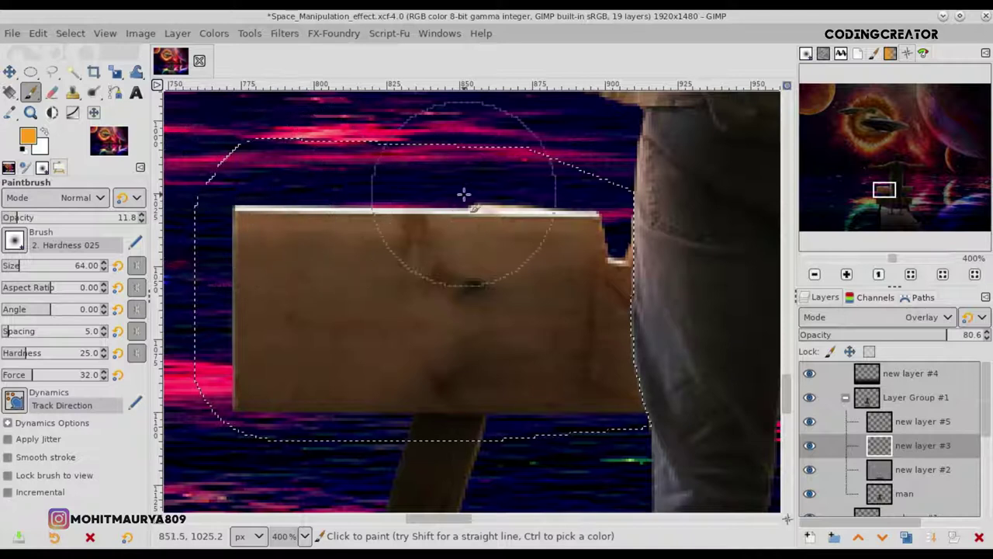
mouse_move(548, 210)
left_mouse_down()
mouse_move(255, 203)
mouse_move(510, 203)
left_mouse_up()
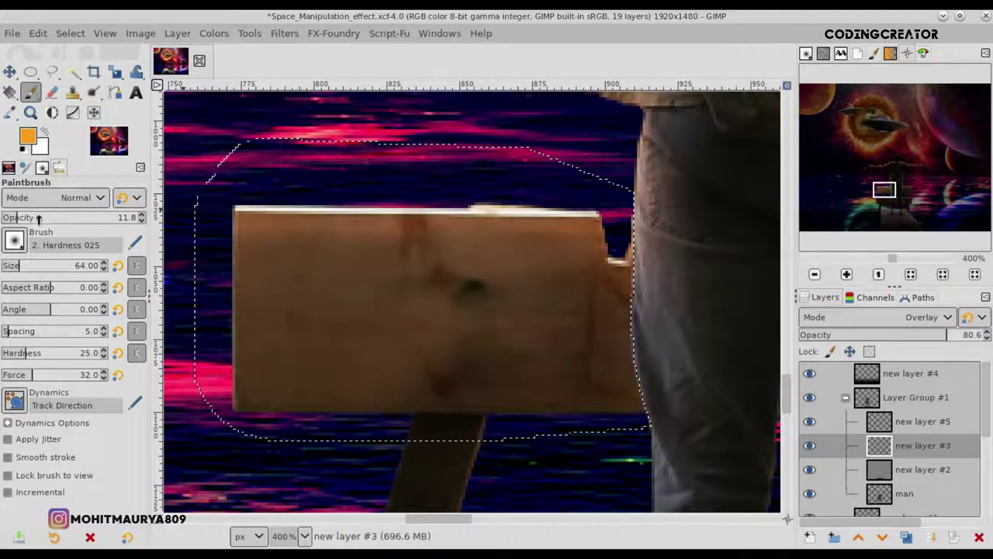
mouse_move(24, 266)
left_mouse_down()
mouse_move(39, 266)
mouse_move(28, 266)
left_mouse_up()
left_click(9, 219)
left_click(9, 219)
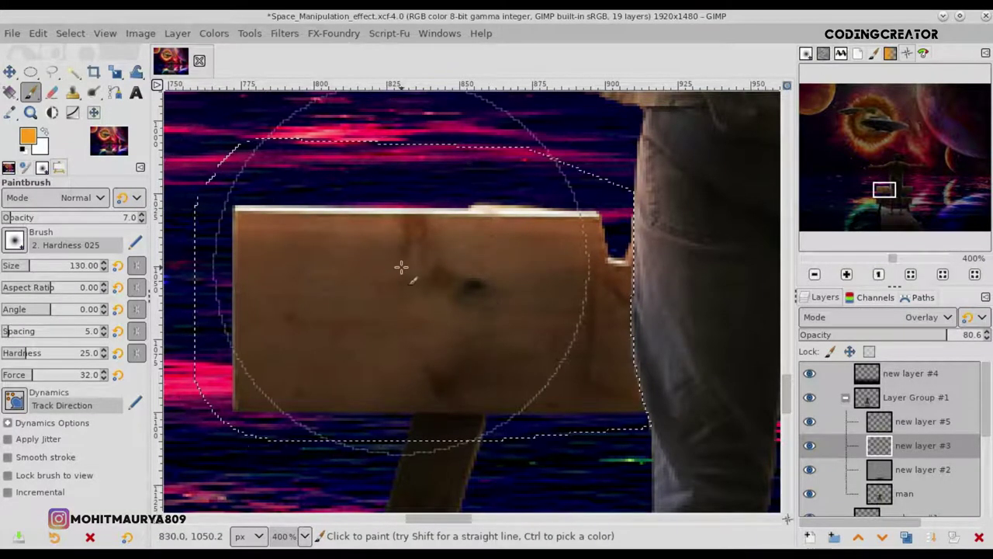
key("m")
scroll(546, 277, "down", 4)
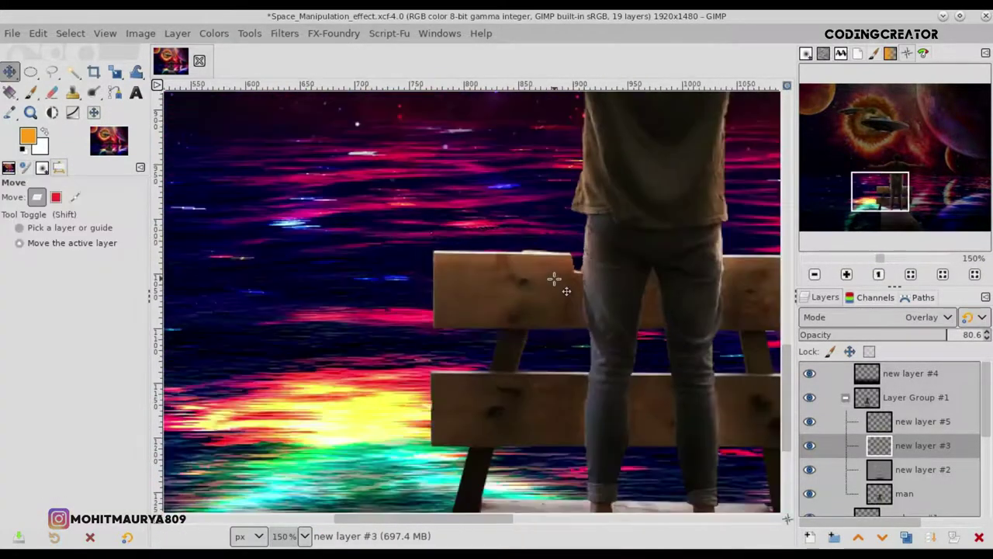
scroll(551, 280, "down", 2)
scroll(554, 280, "down", 1)
- Clear the previous selection and freehand-select the board's right end beside the man's leg
left_click(78, 34)
left_click(90, 70)
left_click(52, 72)
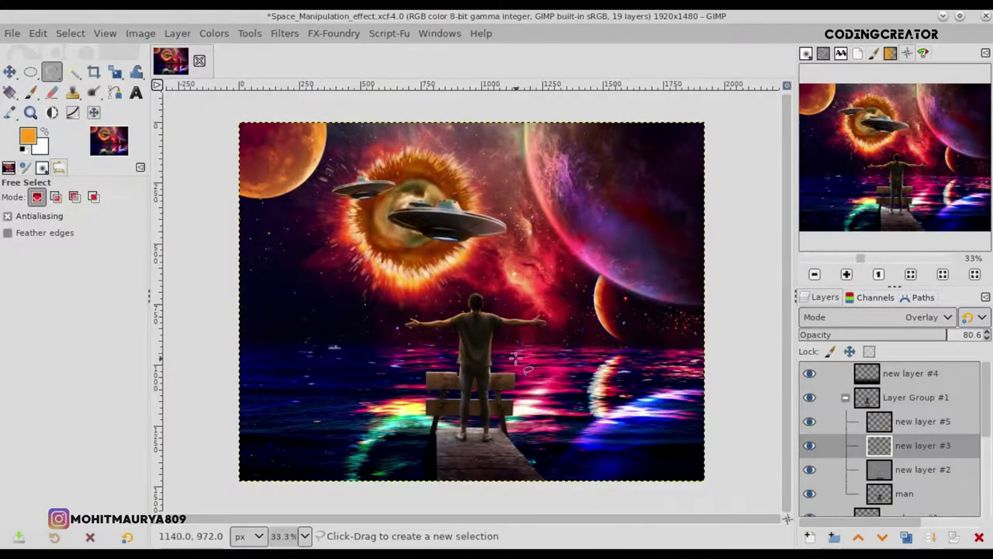
scroll(514, 359, "up", 3)
scroll(683, 409, "up", 3)
scroll(329, 204, "down", 2)
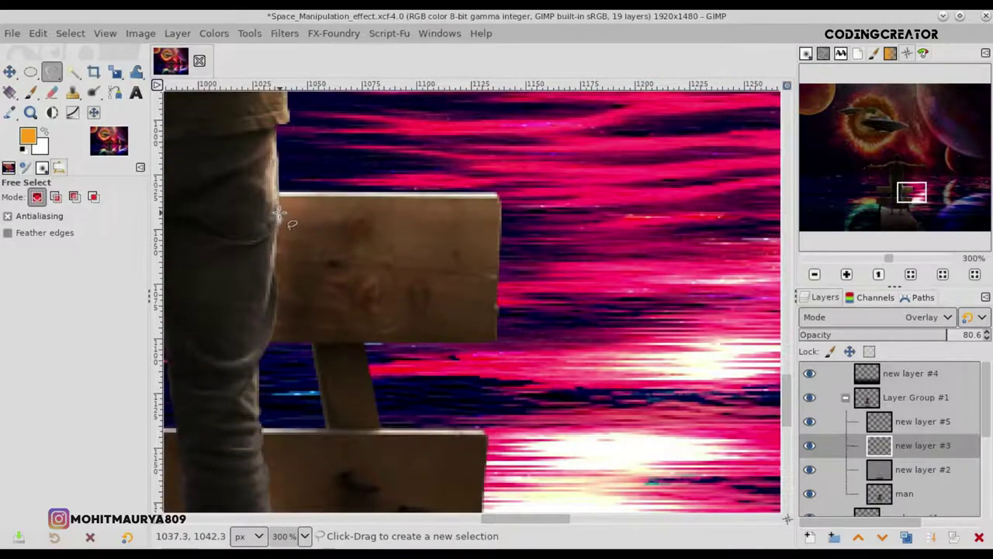
scroll(279, 211, "up", 4)
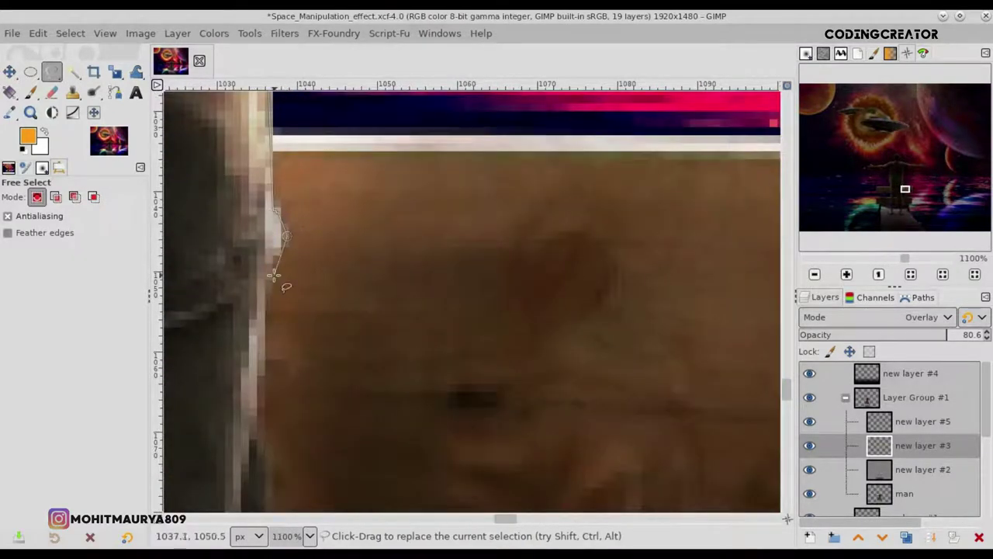
scroll(266, 374, "down", 3)
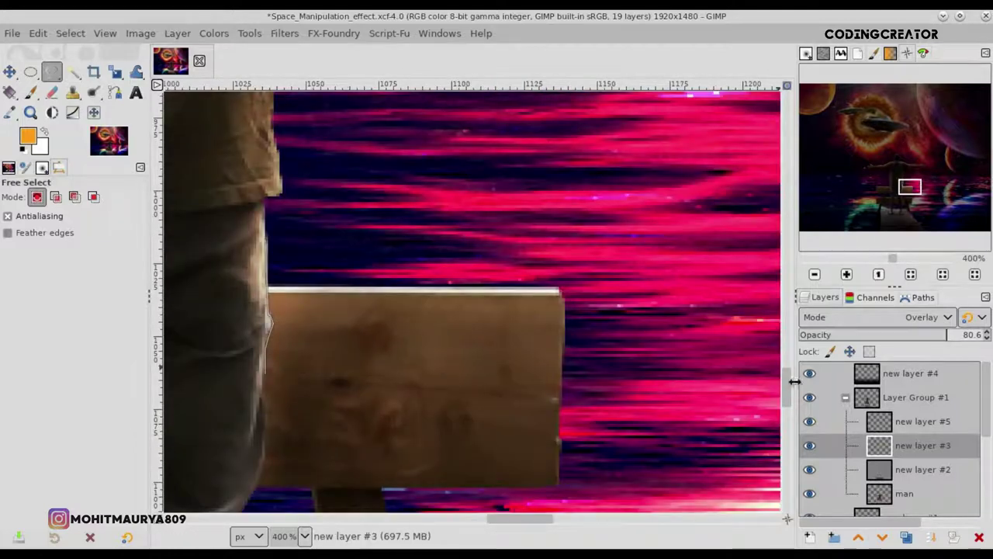
scroll(268, 326, "down", 3)
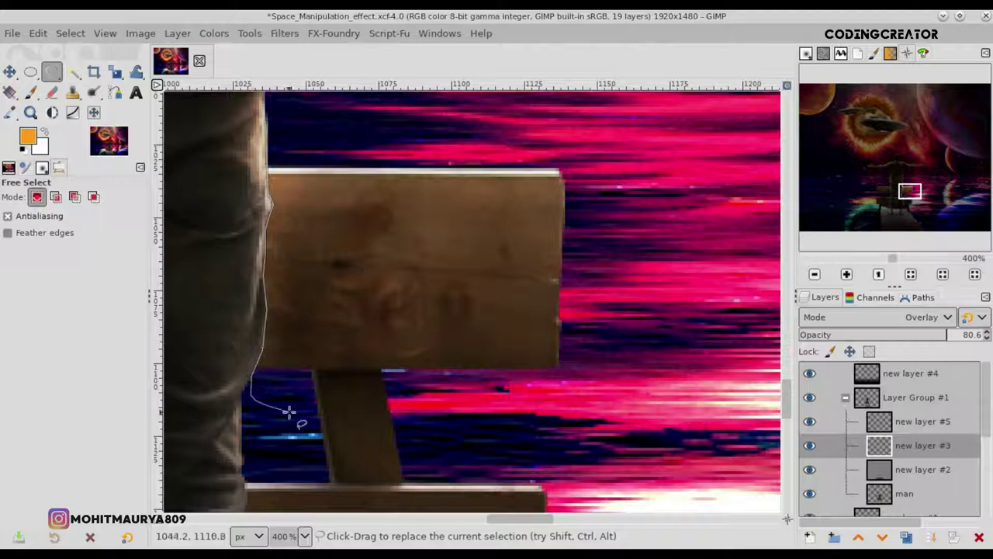
left_click_drag(625, 384, 574, 140)
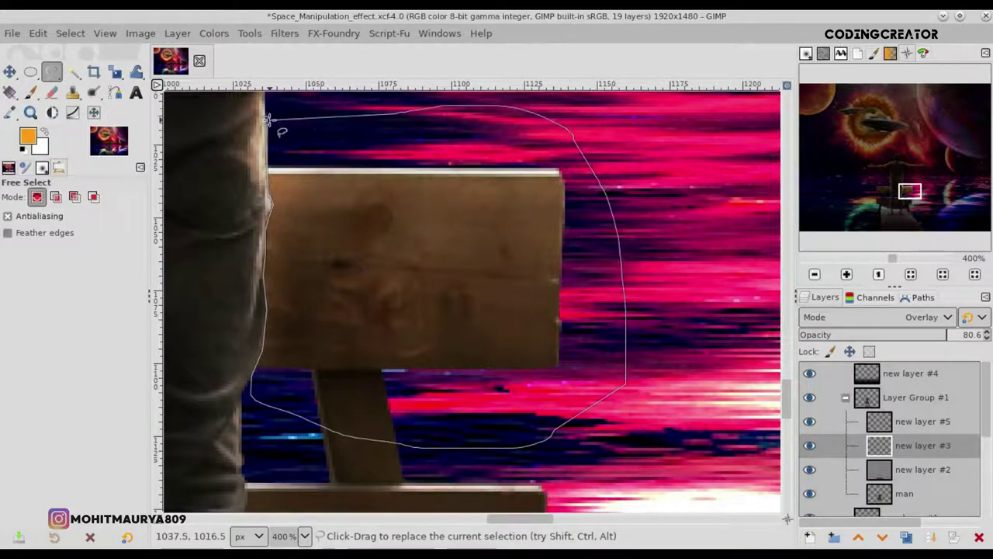
key("Return")
- Paint faint orange along the plank's top edge and across it at 7.0 opacity, then deselect
key("p")
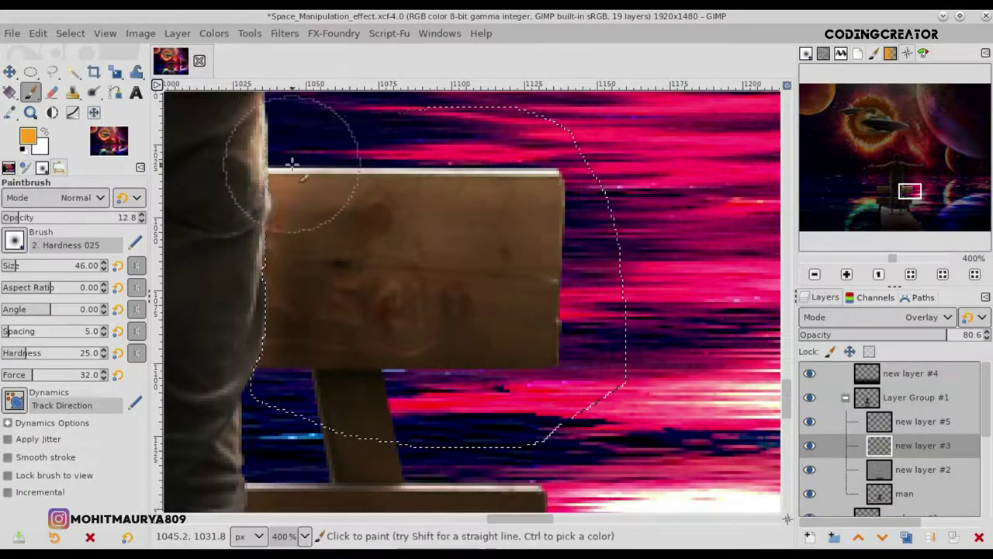
mouse_move(322, 169)
left_mouse_down()
mouse_move(519, 167)
mouse_move(381, 159)
mouse_move(335, 175)
left_mouse_up()
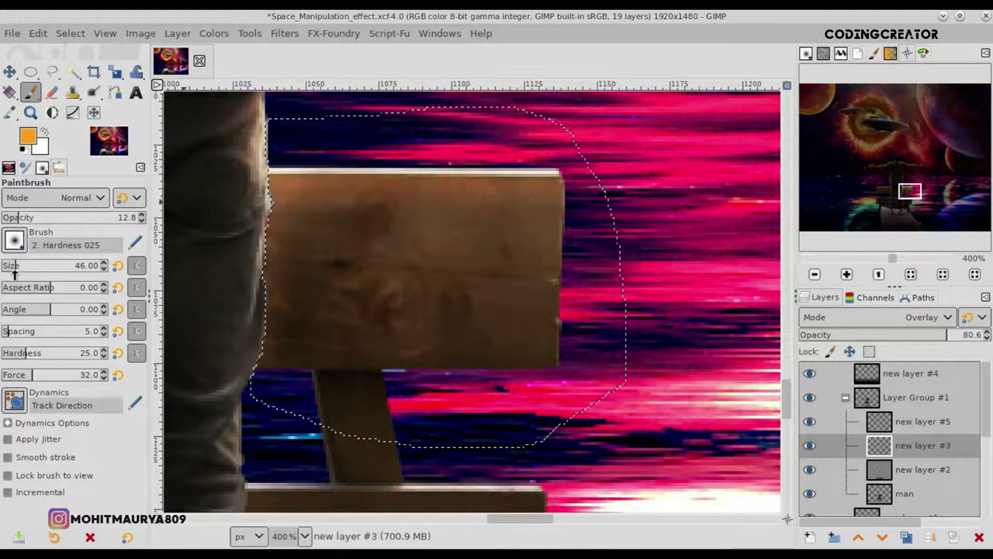
left_click(9, 218)
mouse_move(332, 243)
left_mouse_down()
mouse_move(339, 277)
mouse_move(510, 288)
mouse_move(321, 261)
mouse_move(532, 269)
left_mouse_up()
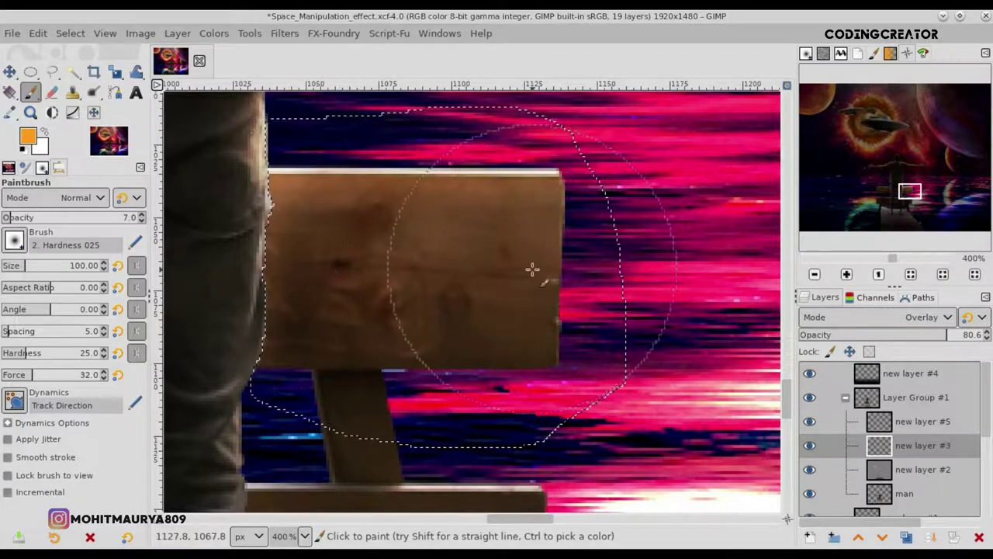
scroll(607, 285, "down", 4)
scroll(606, 287, "down", 2)
scroll(603, 288, "down", 1)
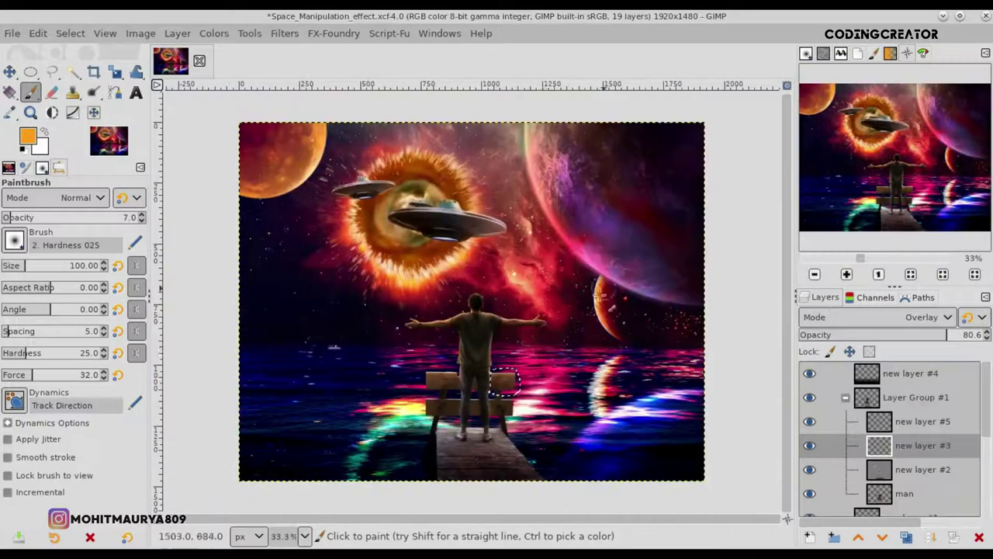
key("alt+s")
key("n")
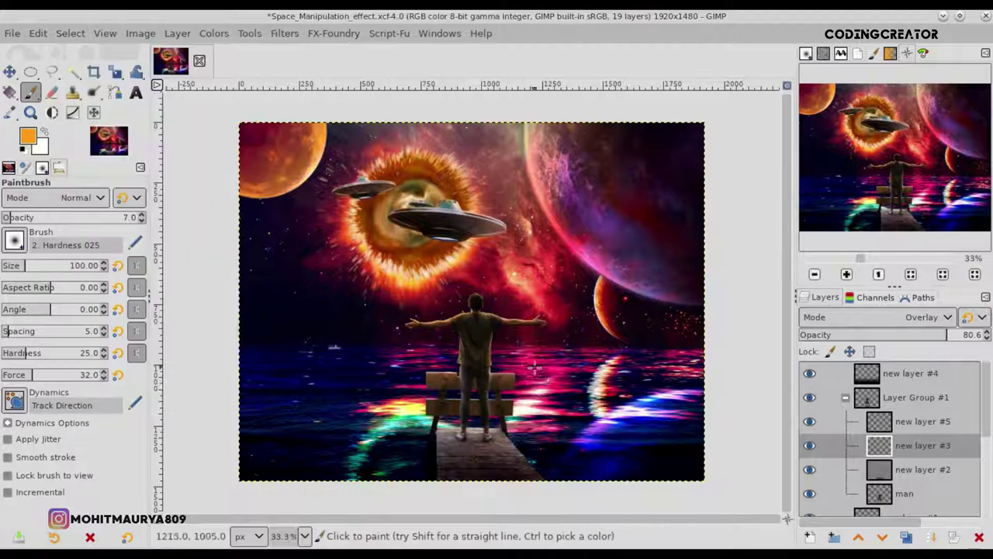
scroll(520, 405, "up", 2)
scroll(512, 403, "up", 4)
- Freehand-select the plank area left of the bench leg
key("f")
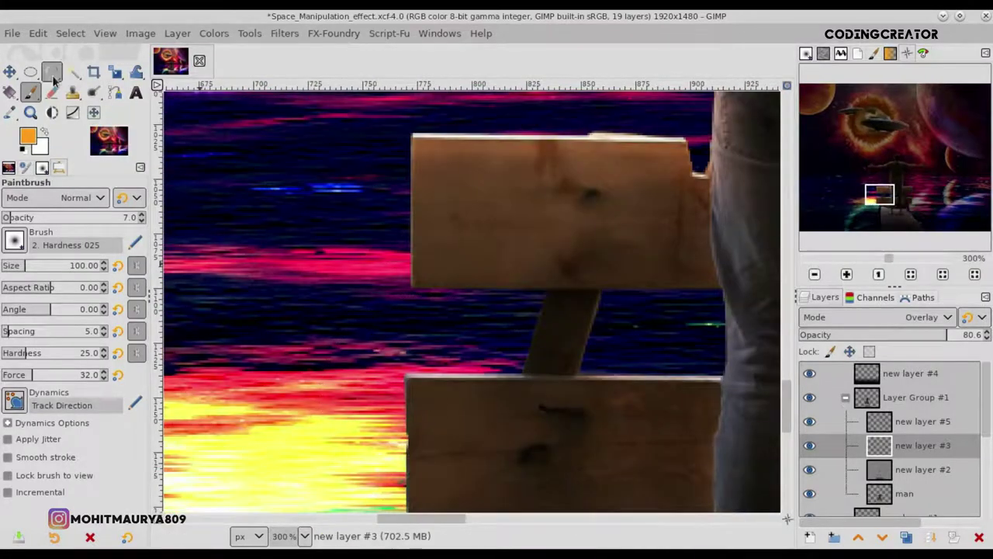
scroll(507, 310, "down", 3)
scroll(399, 240, "up", 1)
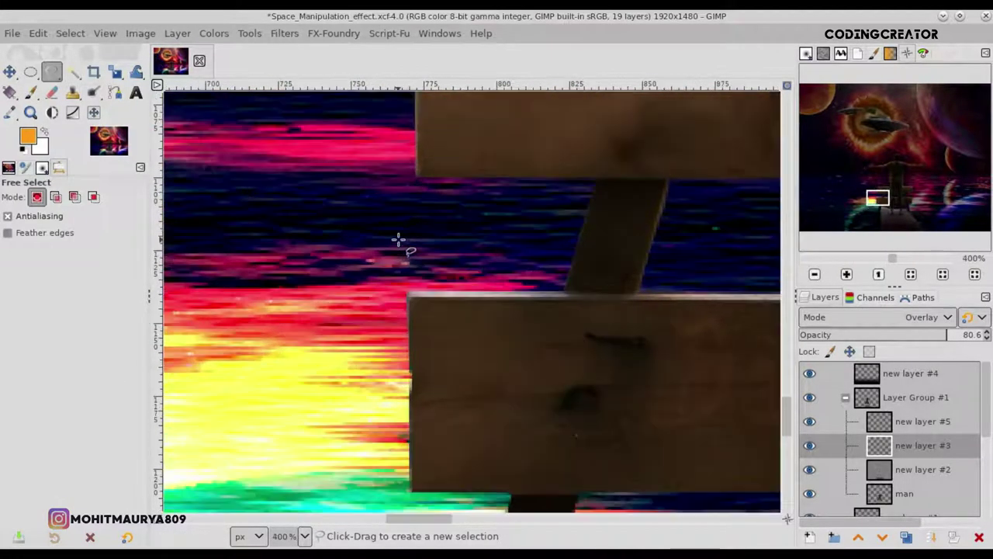
left_click_drag(385, 227, 583, 220)
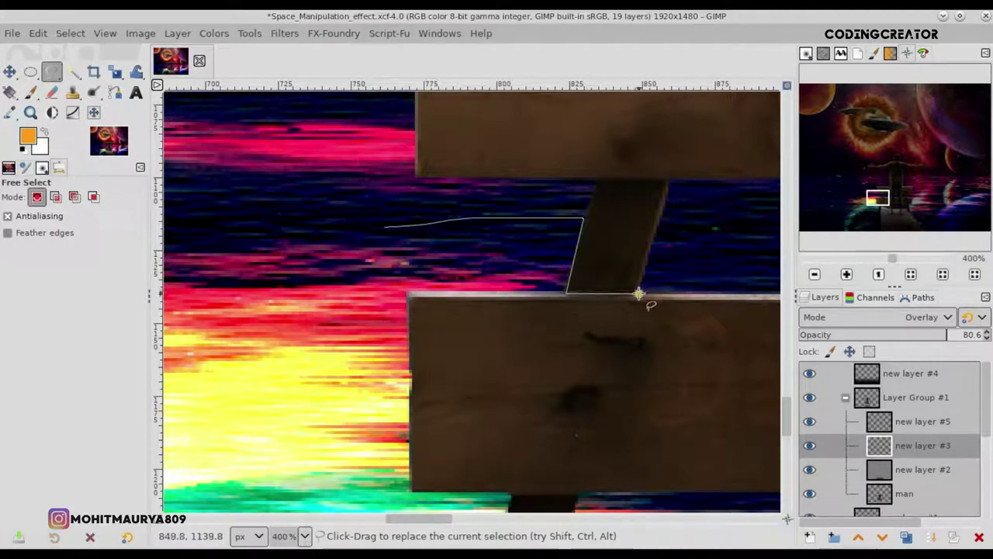
left_click(667, 208)
left_click_drag(444, 518, 468, 518)
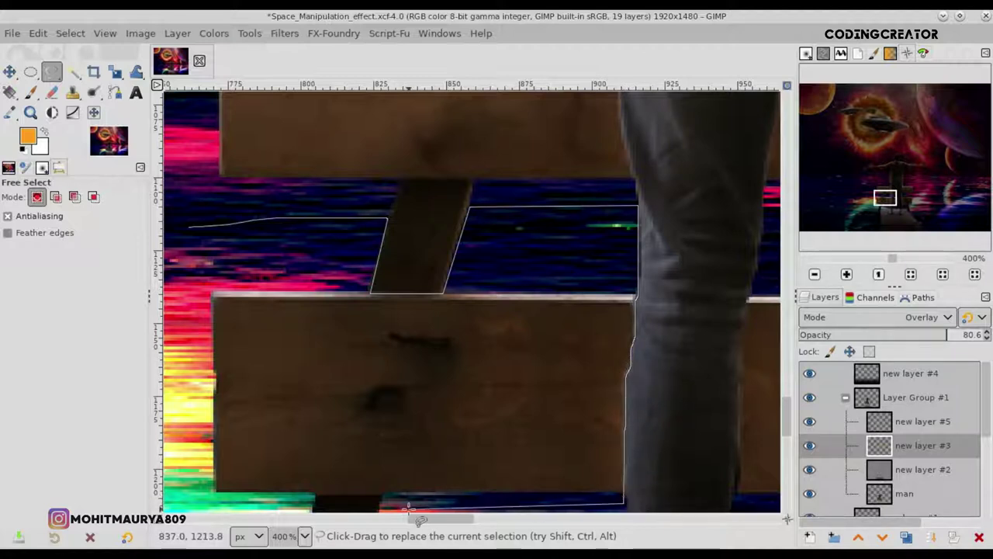
left_click(188, 227)
key("Return")
- Paint faint orange on both sides of the support beam at 12.8 opacity, then at 7.5 near the joint
key("p")
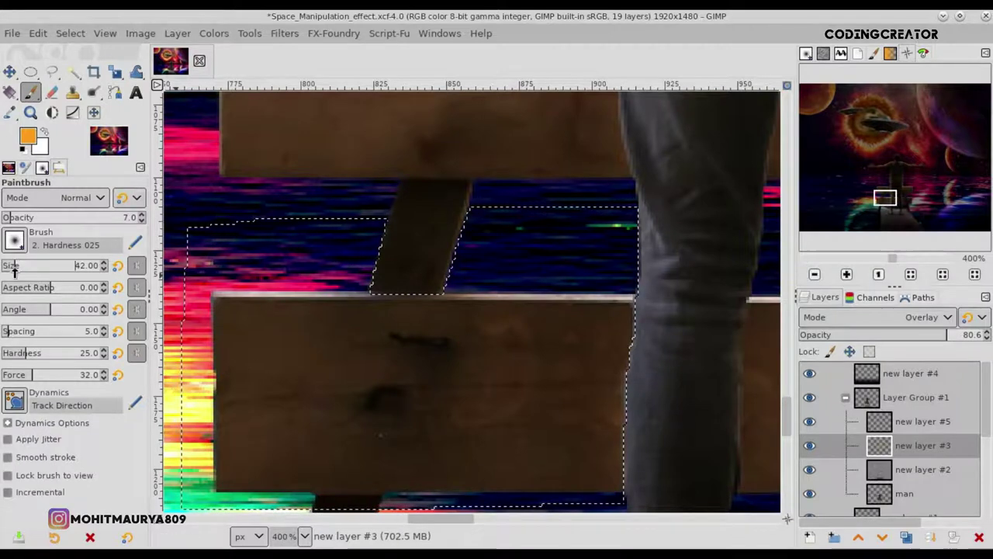
left_click(17, 219)
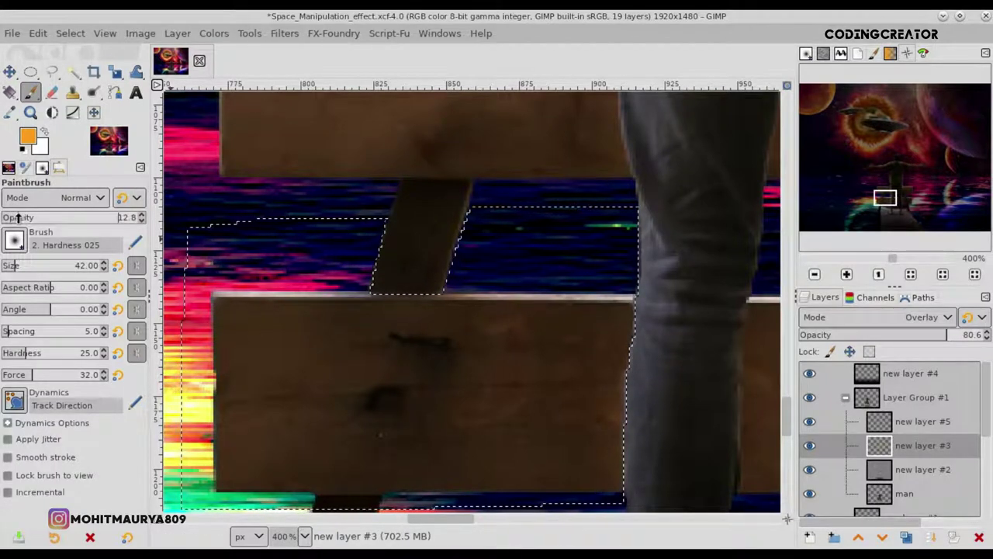
mouse_move(255, 266)
left_mouse_down()
mouse_move(232, 277)
mouse_move(344, 266)
left_mouse_up()
mouse_move(534, 265)
left_mouse_down()
mouse_move(603, 277)
mouse_move(568, 286)
mouse_move(609, 283)
mouse_move(623, 377)
mouse_move(587, 271)
mouse_move(614, 291)
mouse_move(356, 287)
left_mouse_up()
left_click(12, 217)
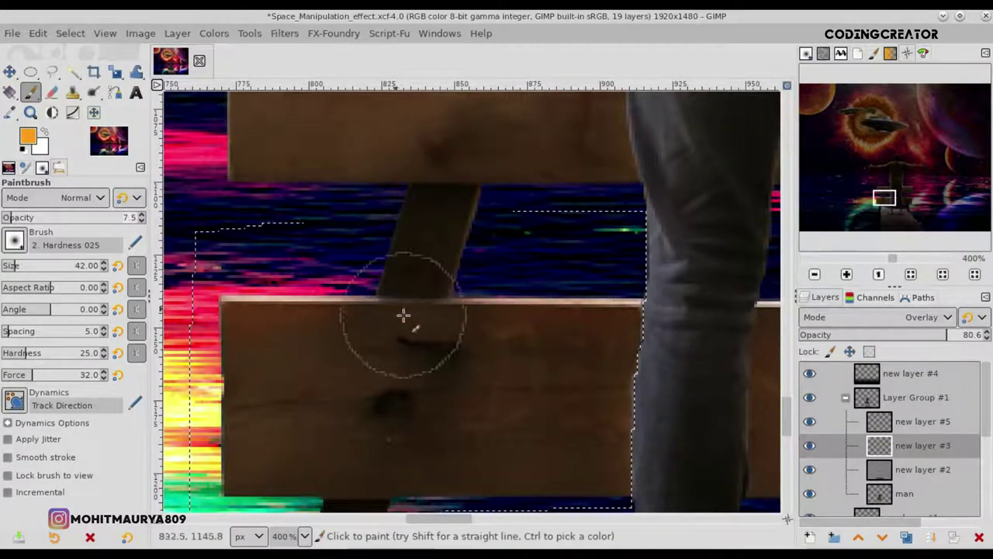
mouse_move(377, 317)
left_mouse_down()
mouse_move(472, 362)
mouse_move(399, 392)
left_mouse_up()
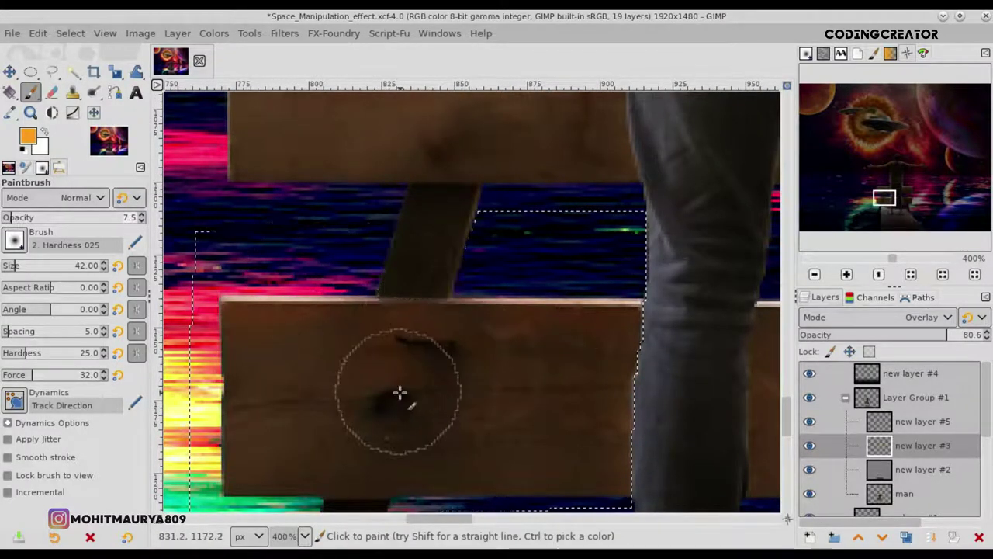
left_click_drag(17, 267, 22, 267)
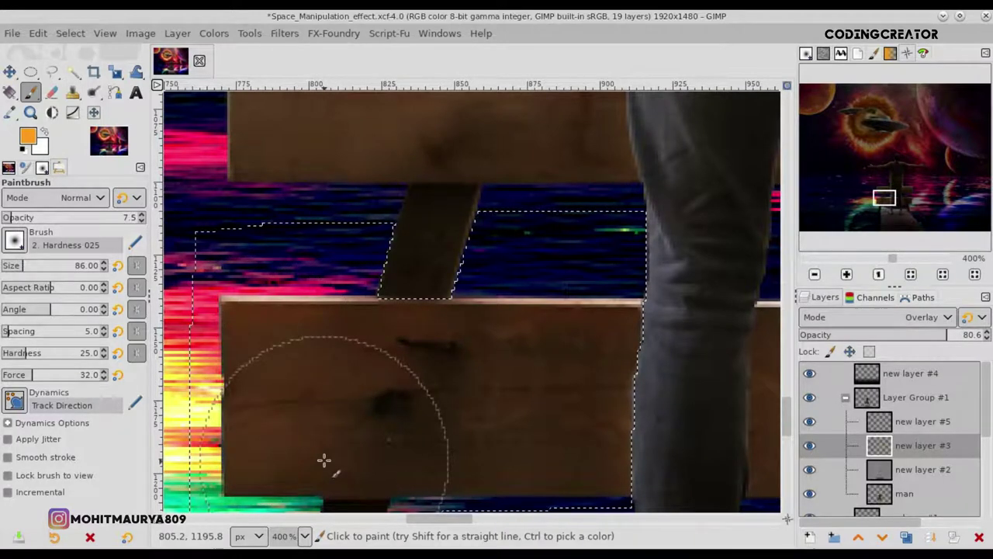
- Zoom in on the bench's left end and start tracing the left leg's edge over the board
key("minus")
key("minus")
key("minus")
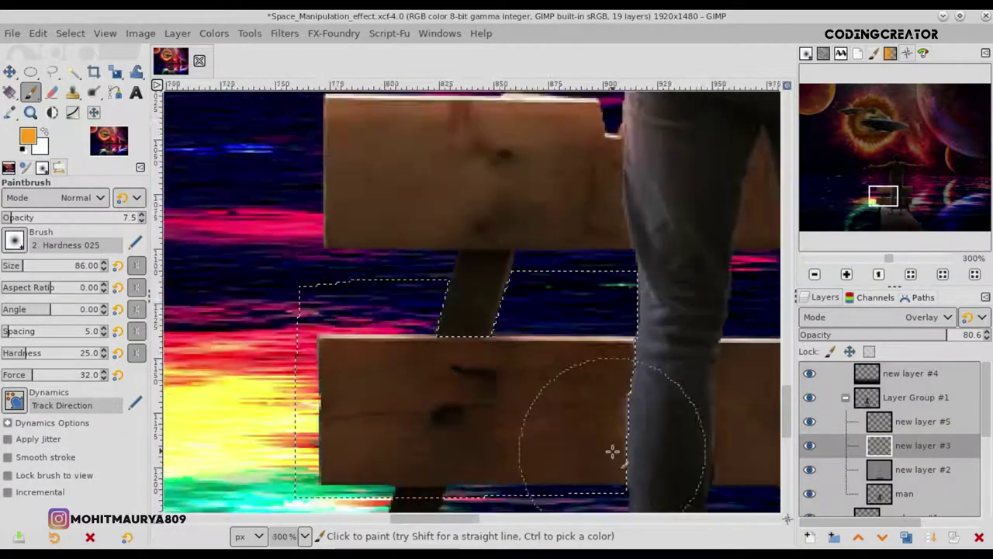
left_click_drag(425, 524, 480, 524)
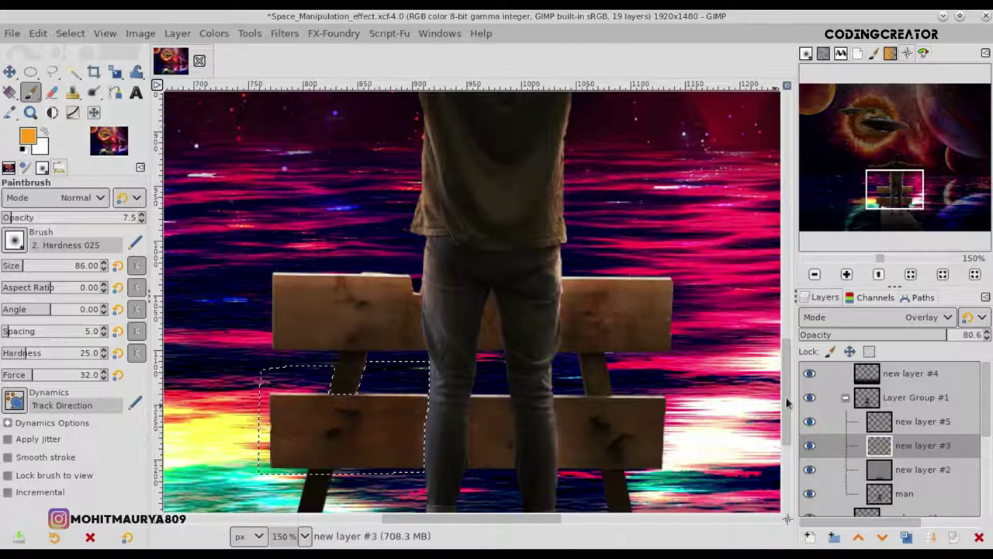
scroll(785, 437, "down", 3)
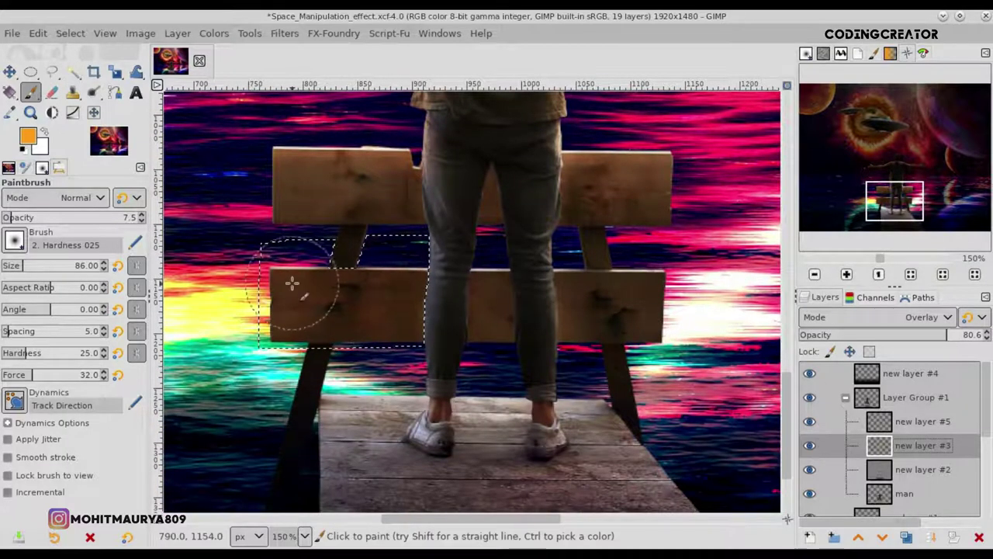
key("plus")
key("plus")
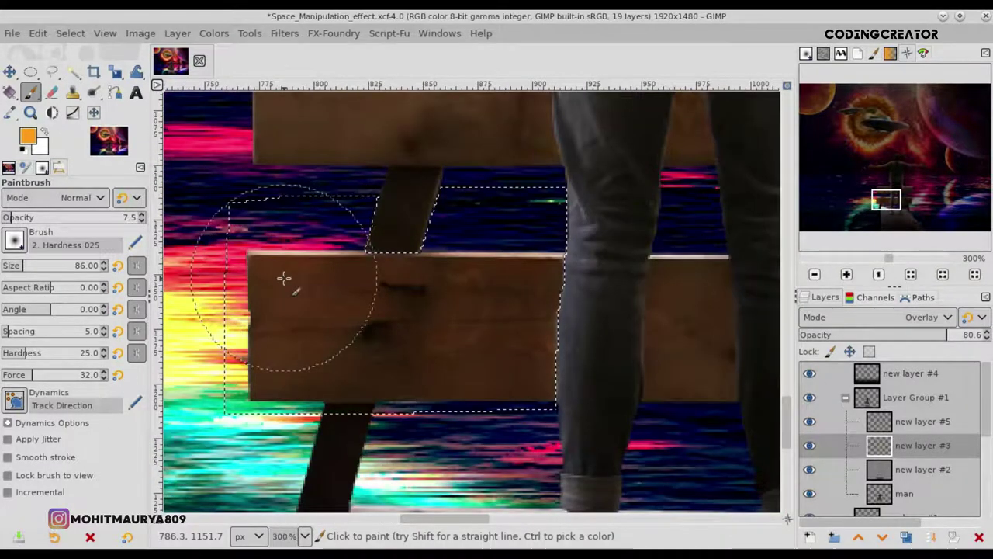
left_click_drag(469, 524, 492, 524)
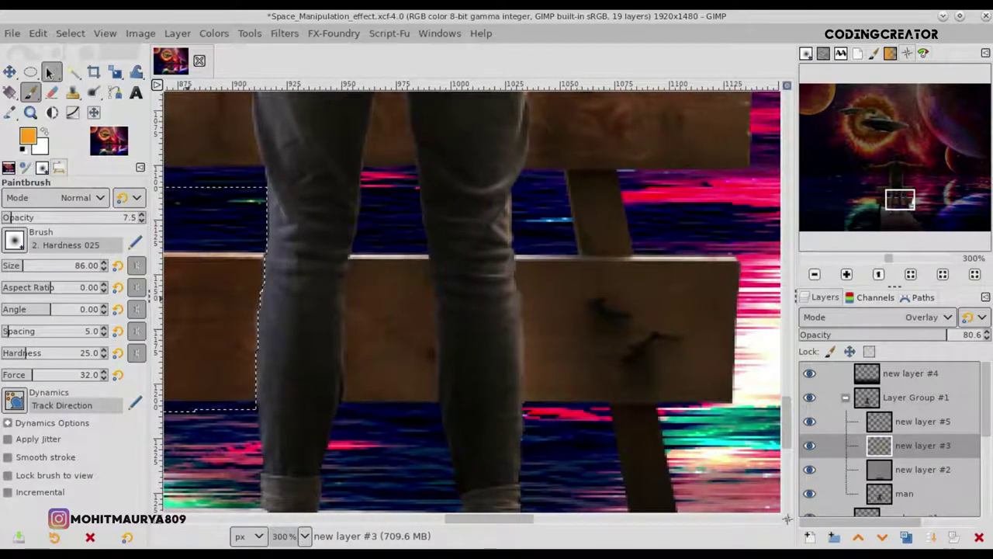
left_click(52, 72)
scroll(361, 213, "up", 2)
scroll(359, 206, "up", 1)
left_click_drag(354, 171, 347, 234)
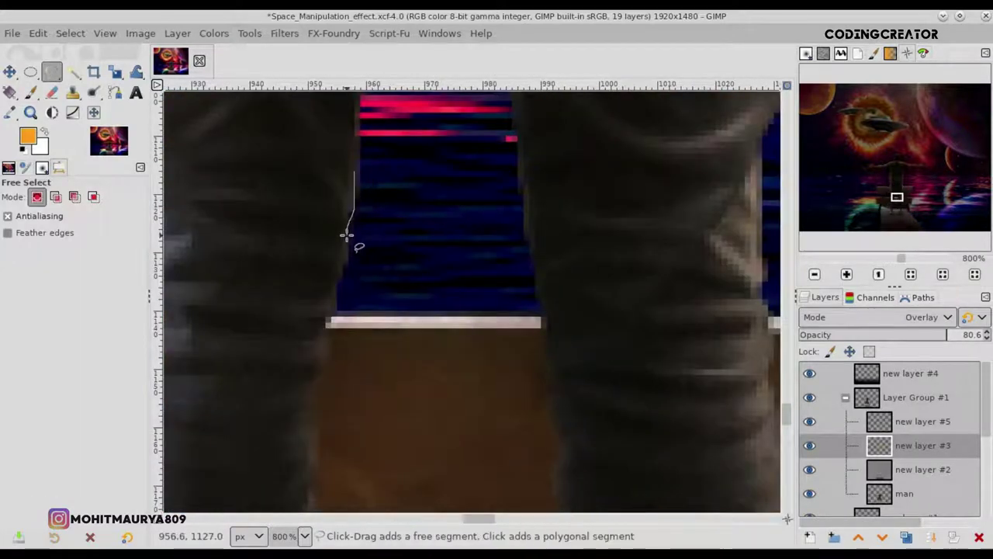
left_click_drag(315, 374, 309, 382)
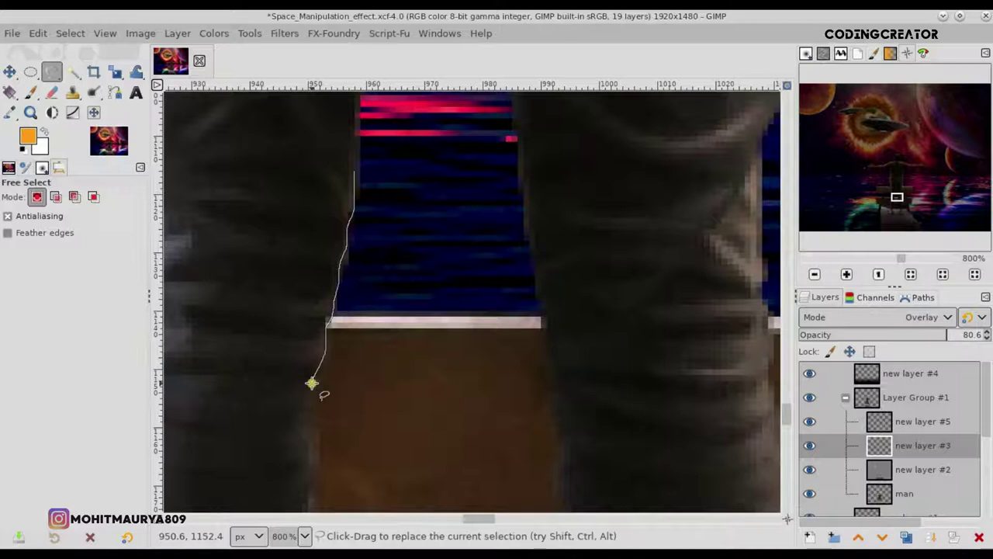
- Complete the outline along the right leg's edge and close it into a selection
scroll(310, 381, "down", 2)
scroll(317, 451, "up", 1)
scroll(303, 332, "up", 1)
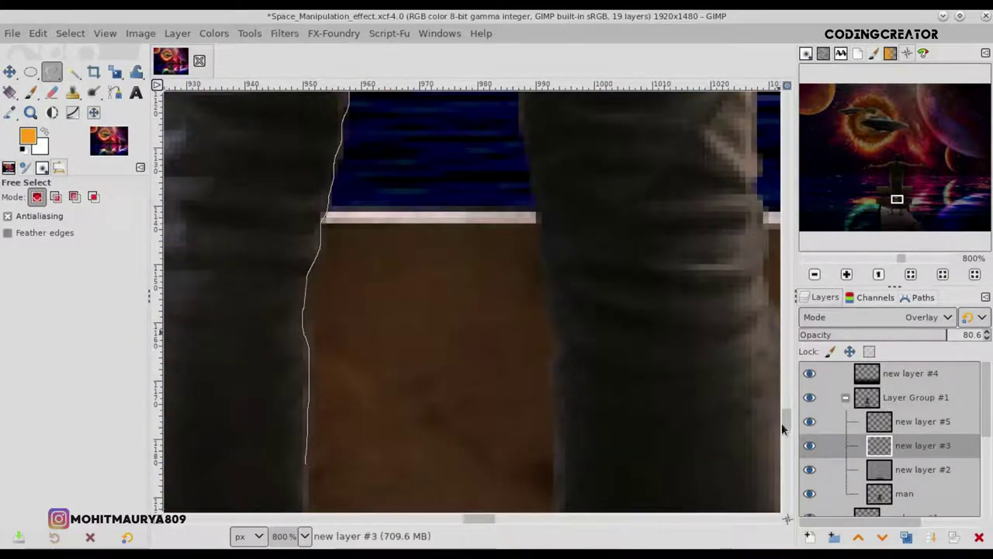
scroll(301, 334, "down", 3)
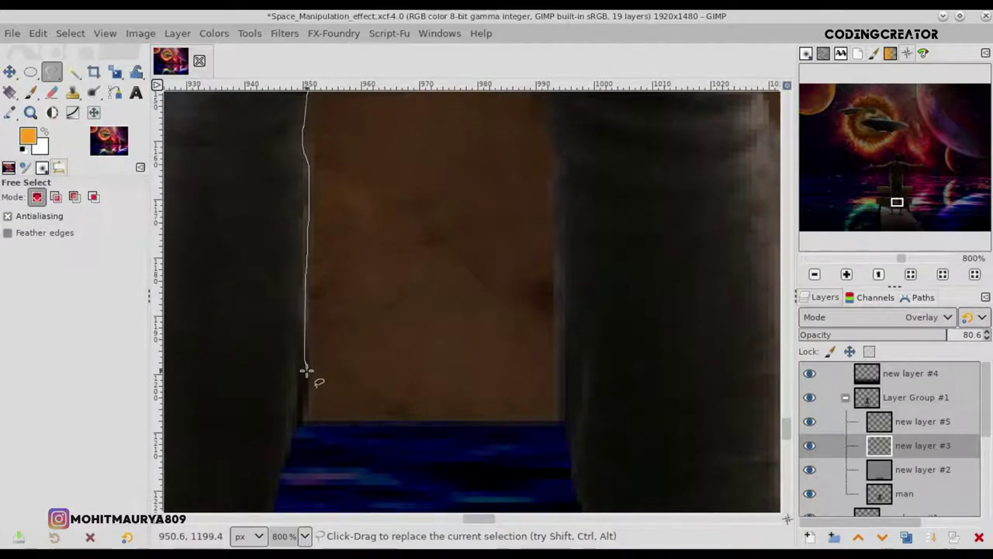
scroll(302, 425, "down", 2)
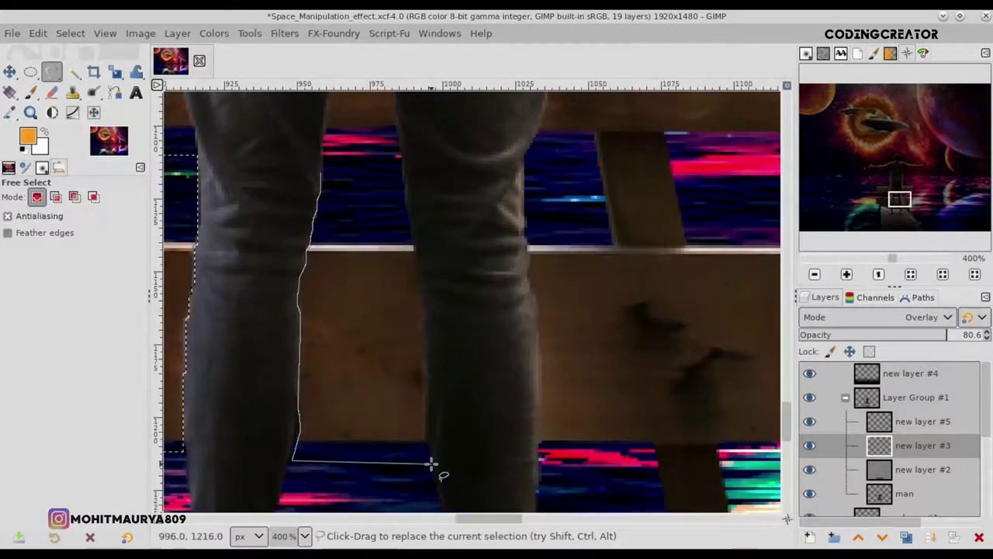
scroll(431, 465, "up", 3)
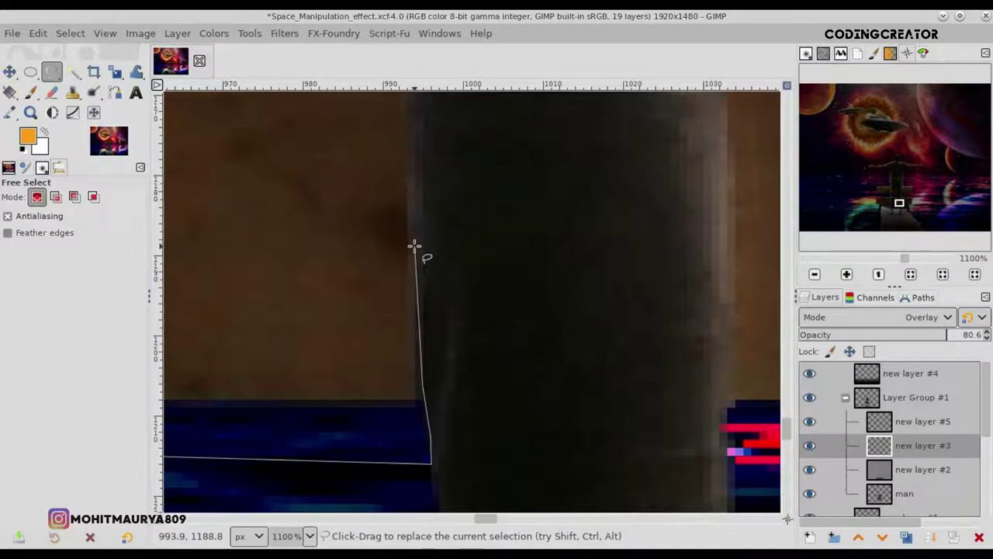
left_click(415, 247)
scroll(415, 247, "down", 3)
scroll(527, 414, "down", 3)
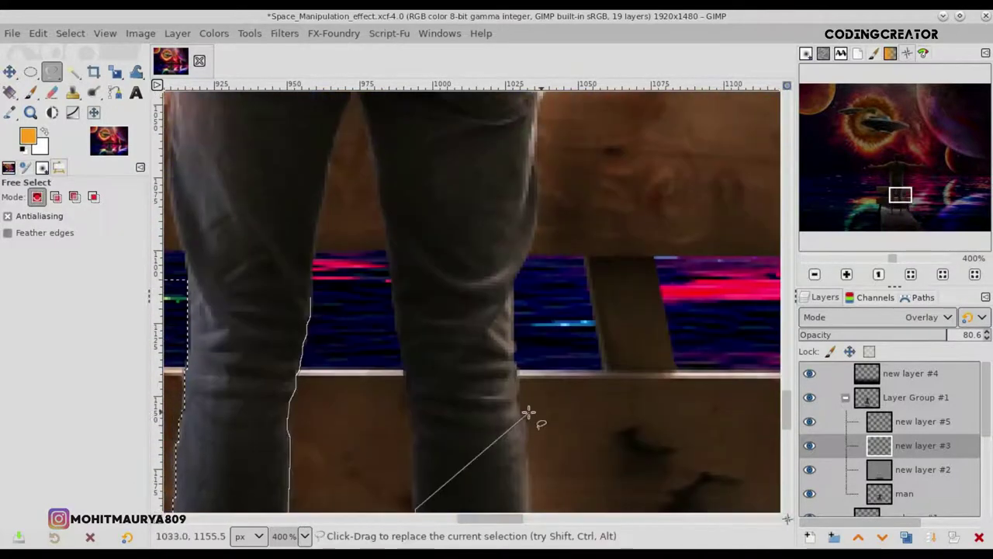
scroll(528, 414, "up", 2)
scroll(450, 446, "up", 2)
scroll(440, 226, "up", 5)
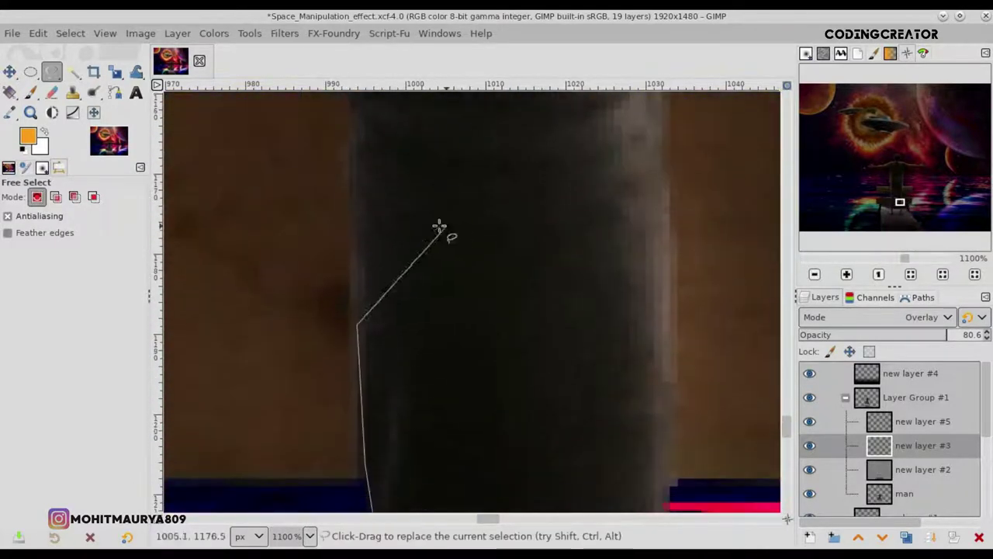
left_click(351, 155)
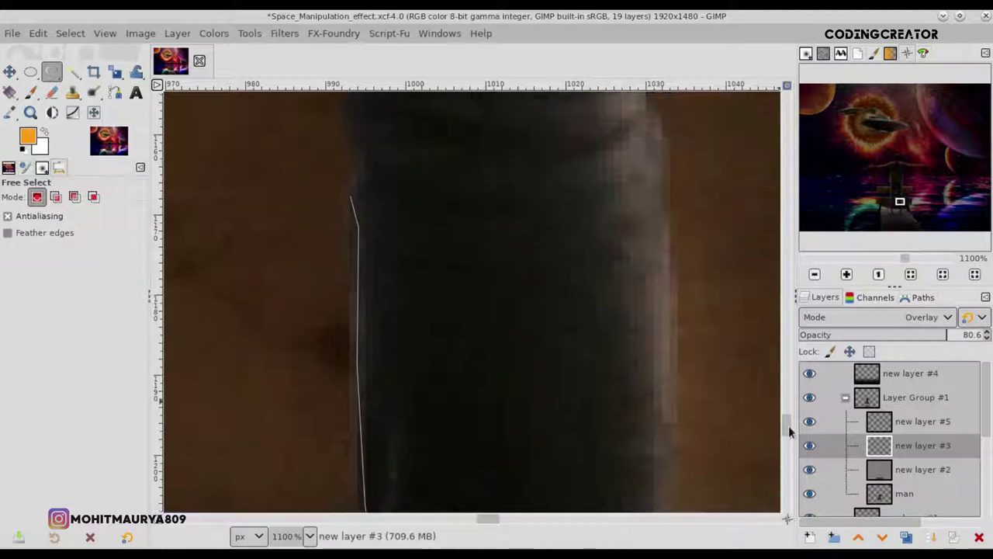
scroll(385, 391, "up", 5)
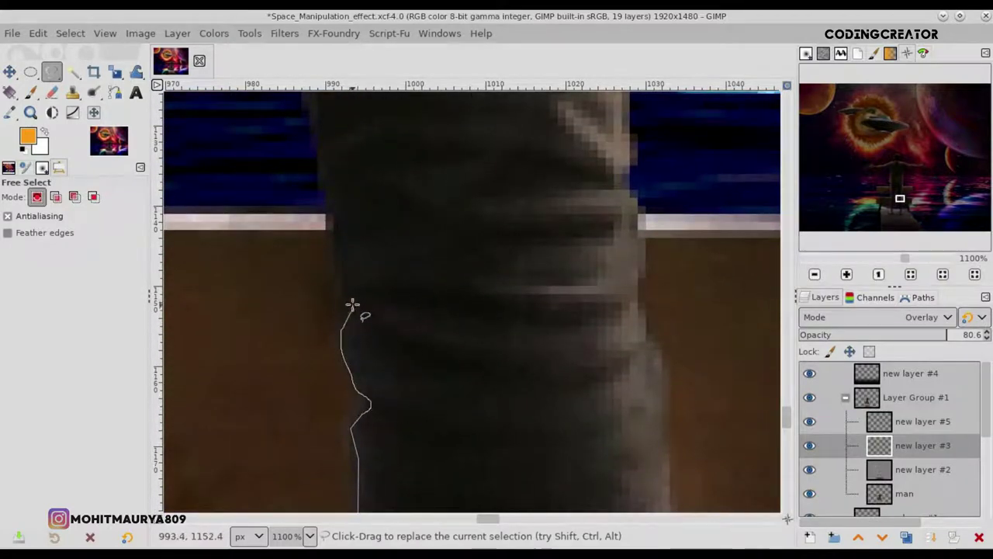
left_click(325, 168)
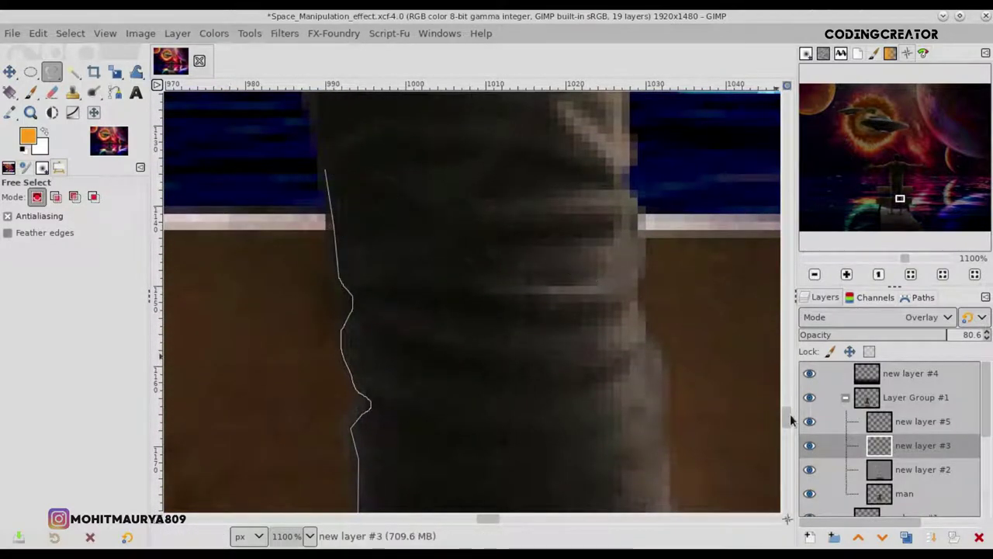
scroll(769, 406, "up", 4)
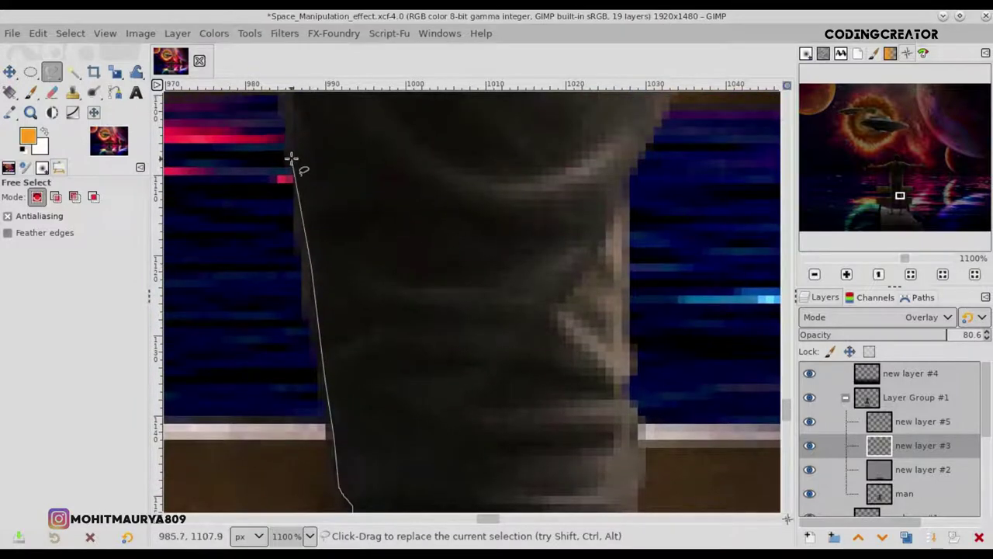
left_click(291, 159)
scroll(291, 159, "down", 3)
left_click(210, 181)
key("Return")
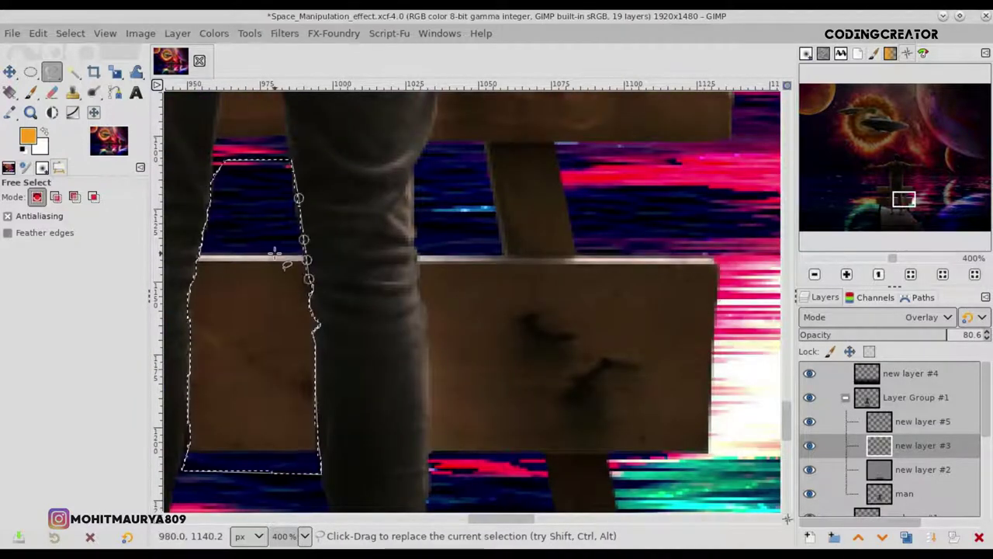
- Switch to the paintbrush, adjust its size from 30 to 77, and reach for the Select menu
key("p")
left_click_drag(26, 265, 11, 265)
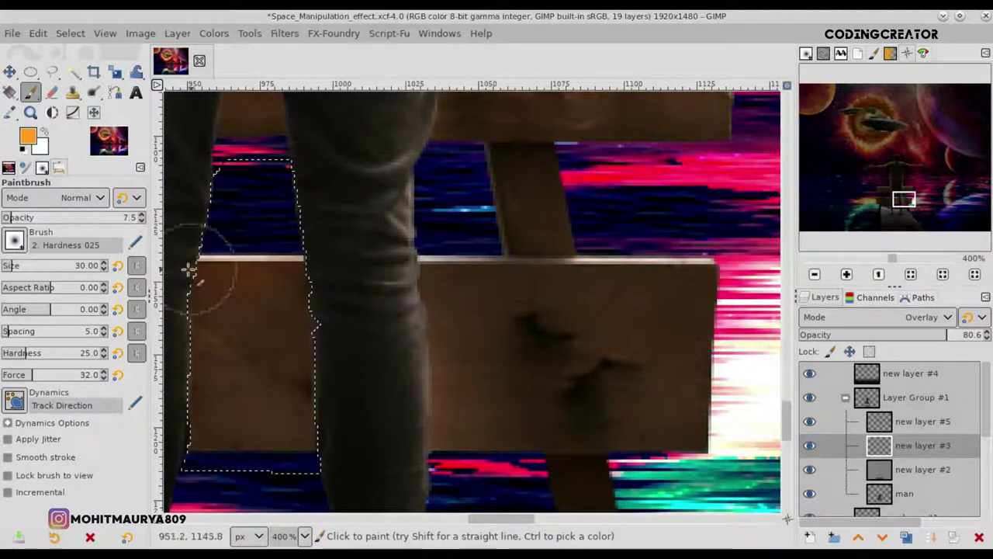
left_click_drag(11, 265, 23, 265)
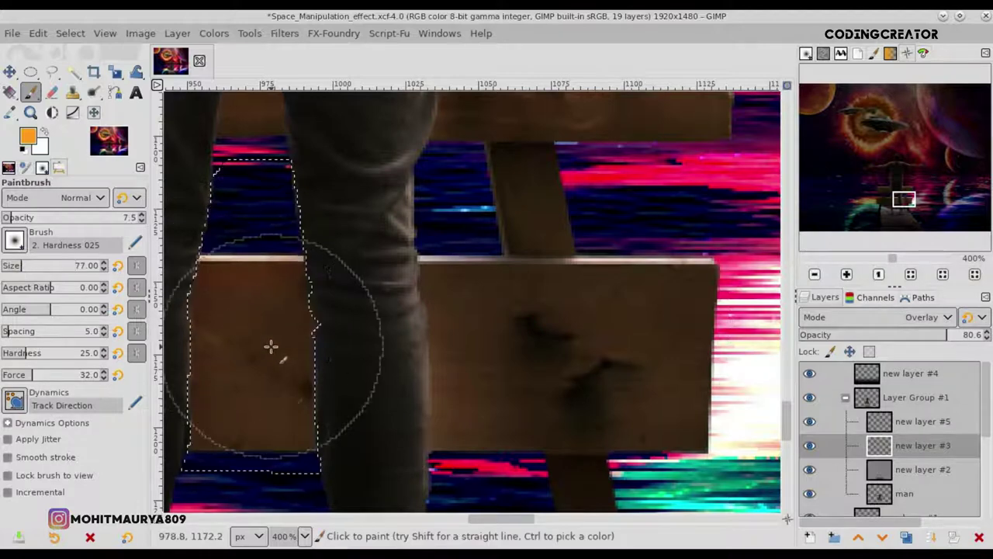
left_click(70, 34)
key("Escape")
scroll(458, 215, "down", 4)
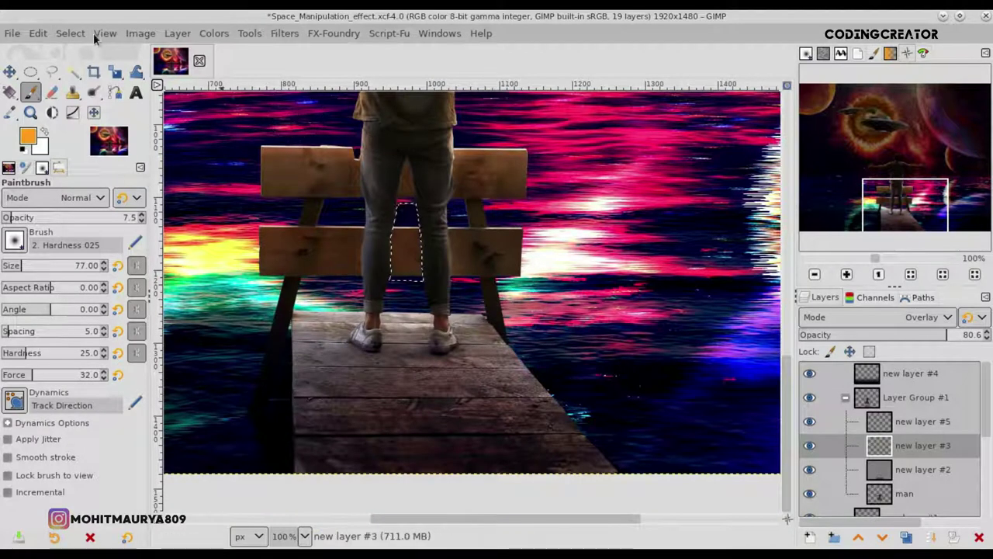
left_click(70, 33)
- Drop the leg selection and lasso the bench plank right of the man's leg
left_click(90, 70)
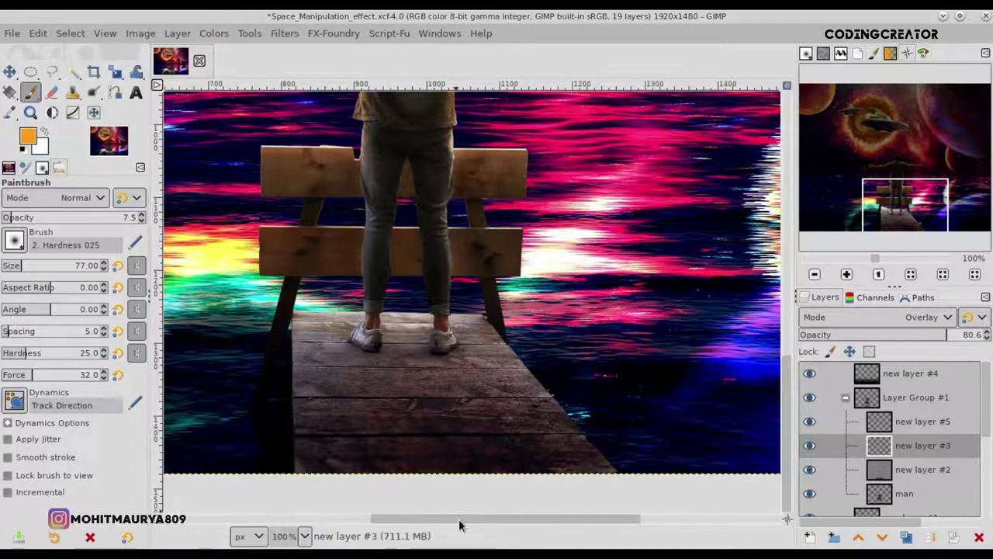
scroll(461, 522, "right", 3)
scroll(416, 225, "up", 4)
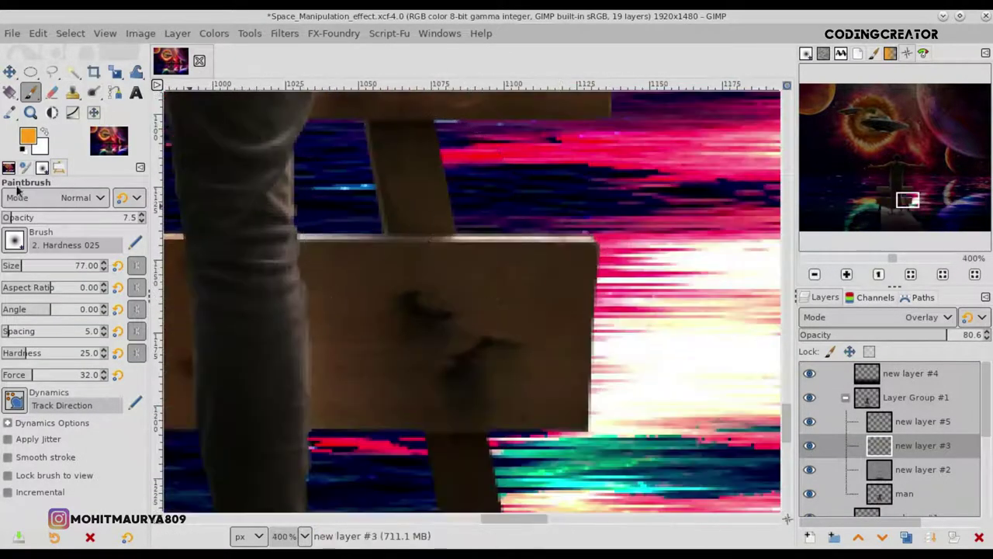
left_click(51, 72)
left_click_drag(301, 188, 668, 342)
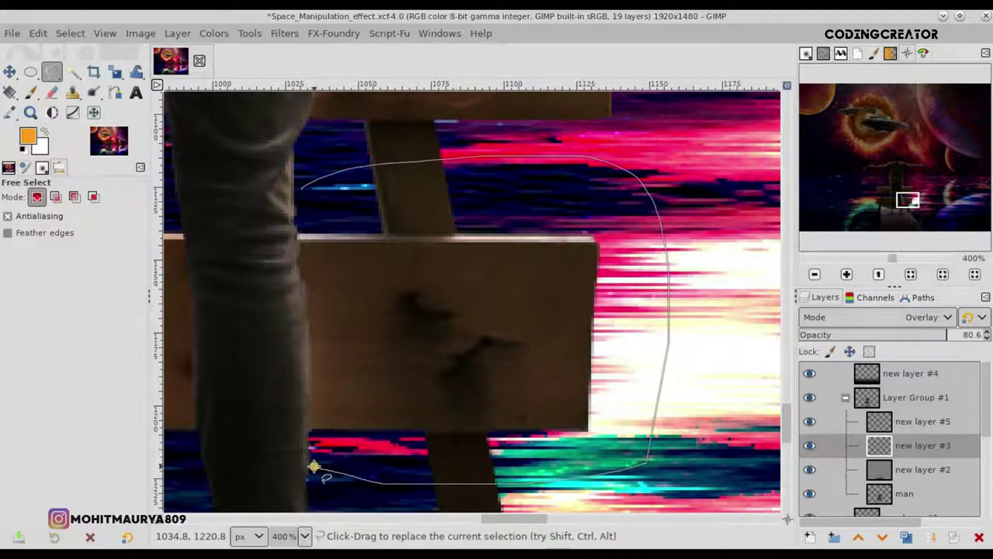
scroll(314, 467, "up", 1)
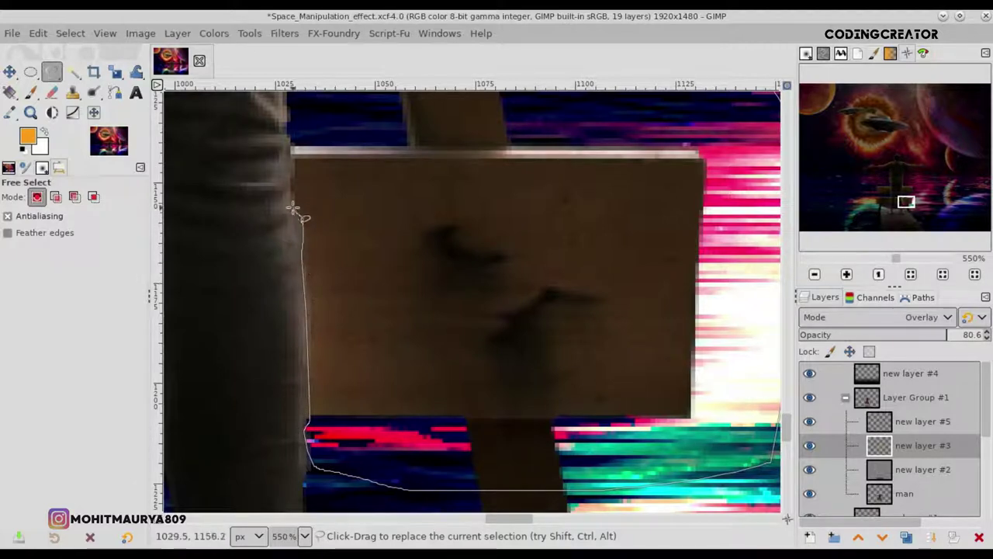
left_click(287, 120)
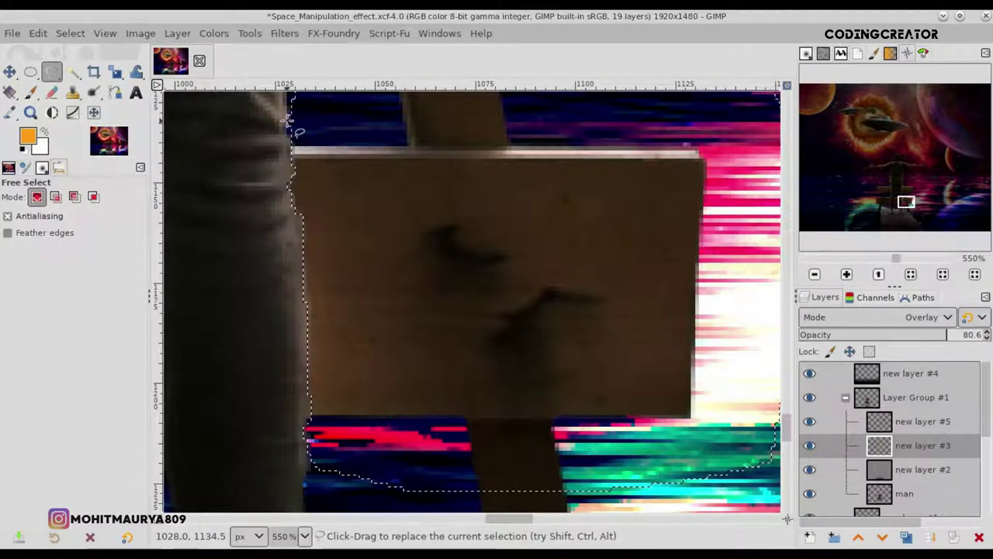
- Paint orange glow along the plank's top edge, settling on brush opacity 7.0 and size 104
key("Return")
left_click(30, 91)
left_click_drag(21, 268, 11, 268)
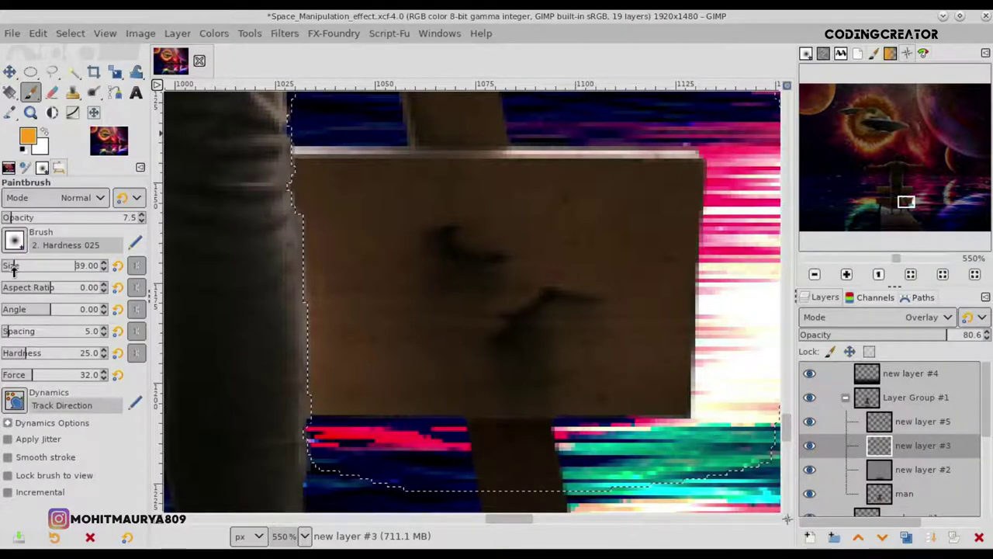
scroll(786, 419, "up", 2)
left_click(16, 217)
mouse_move(333, 261)
left_mouse_down()
mouse_move(598, 261)
mouse_move(696, 284)
mouse_move(326, 271)
mouse_move(543, 252)
mouse_move(683, 282)
mouse_move(326, 266)
mouse_move(672, 280)
left_mouse_up()
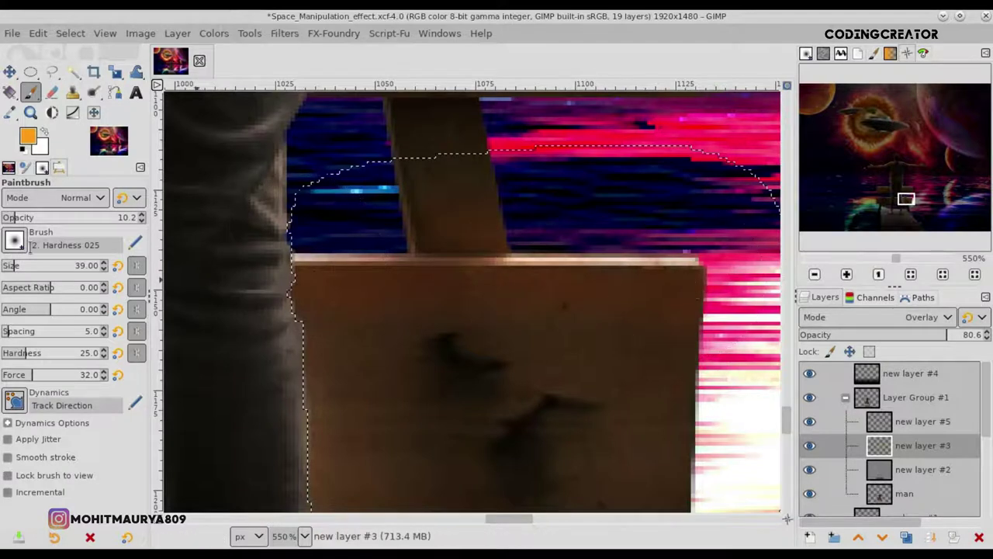
left_click(10, 218)
left_click(11, 219)
left_click(26, 266)
left_click_drag(26, 266, 38, 267)
scroll(373, 348, "down", 1)
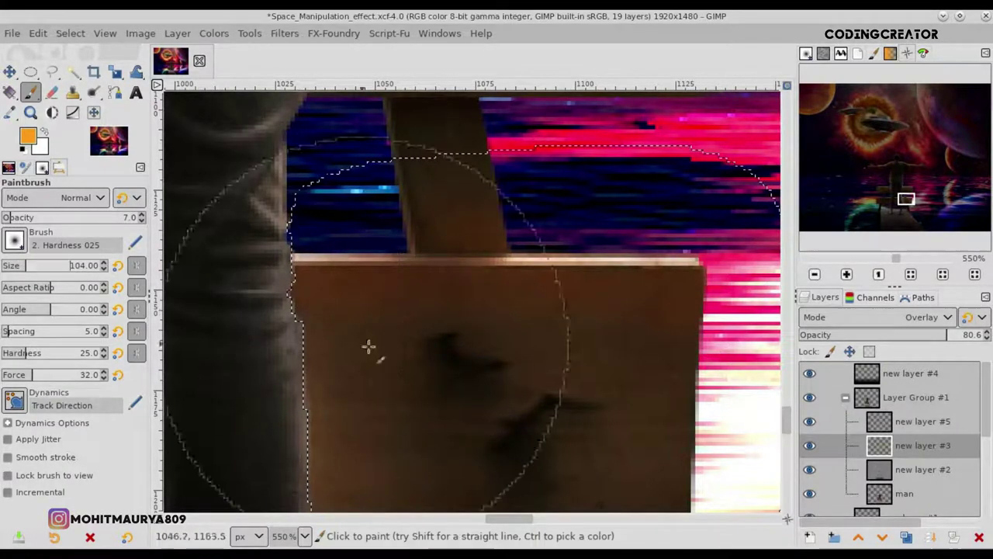
scroll(465, 392, "down", 1)
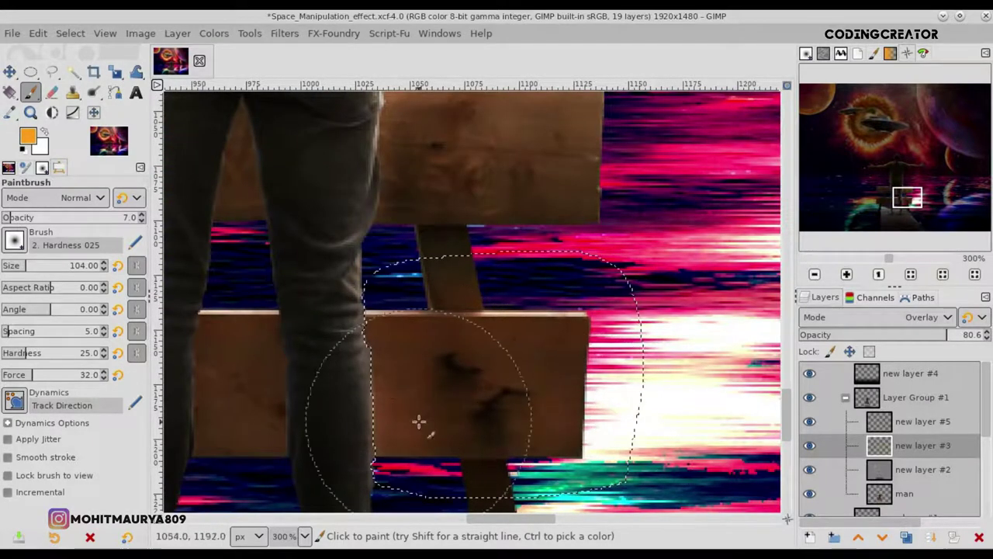
- Erase excess glow over the upright post, ending with eraser opacity 4.7 and size 51
left_click(51, 92)
left_click_drag(23, 266, 14, 266)
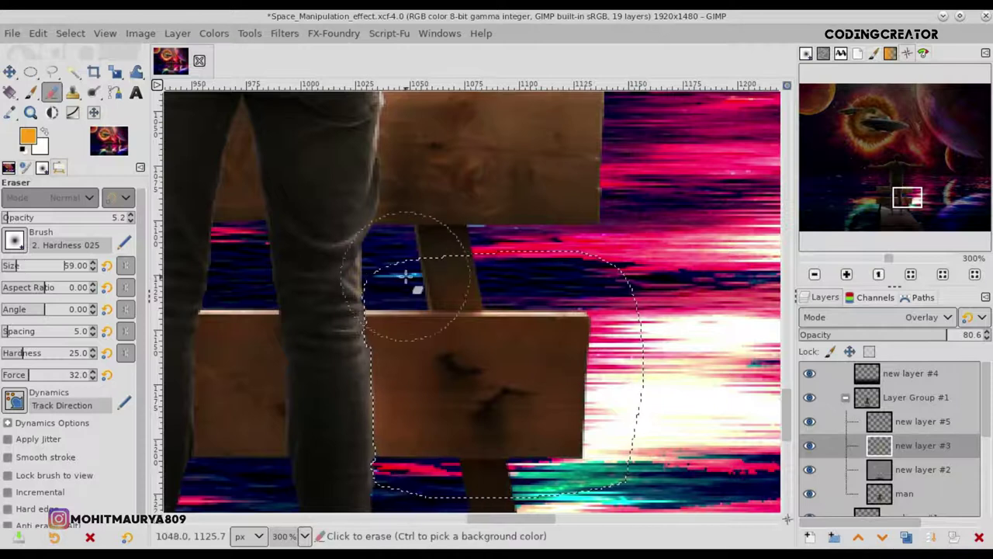
scroll(482, 283, "up", 2)
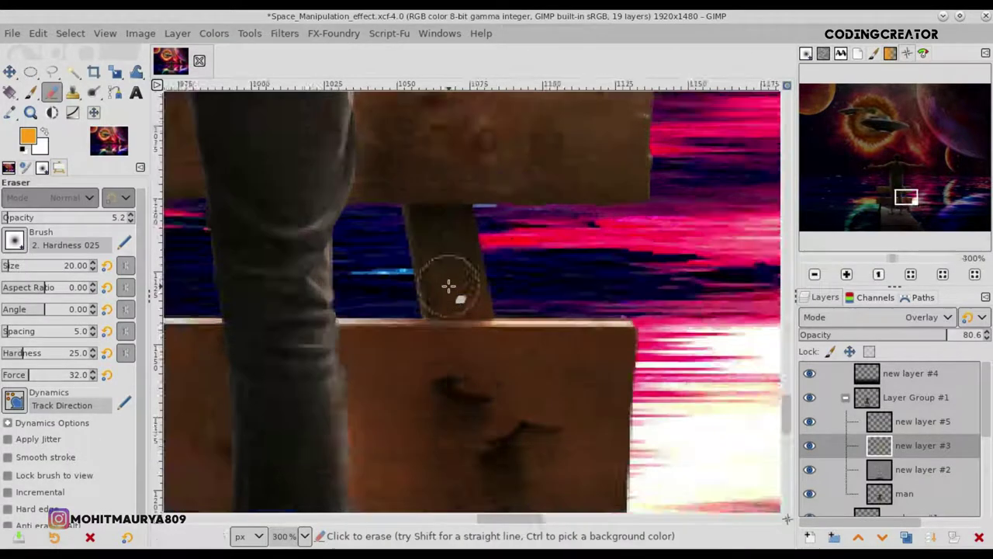
left_click_drag(47, 218, 238, 224)
mouse_move(419, 279)
left_mouse_down()
mouse_move(448, 305)
mouse_move(488, 295)
mouse_move(459, 271)
mouse_move(496, 313)
left_mouse_up()
left_click(4, 220)
left_click(7, 218)
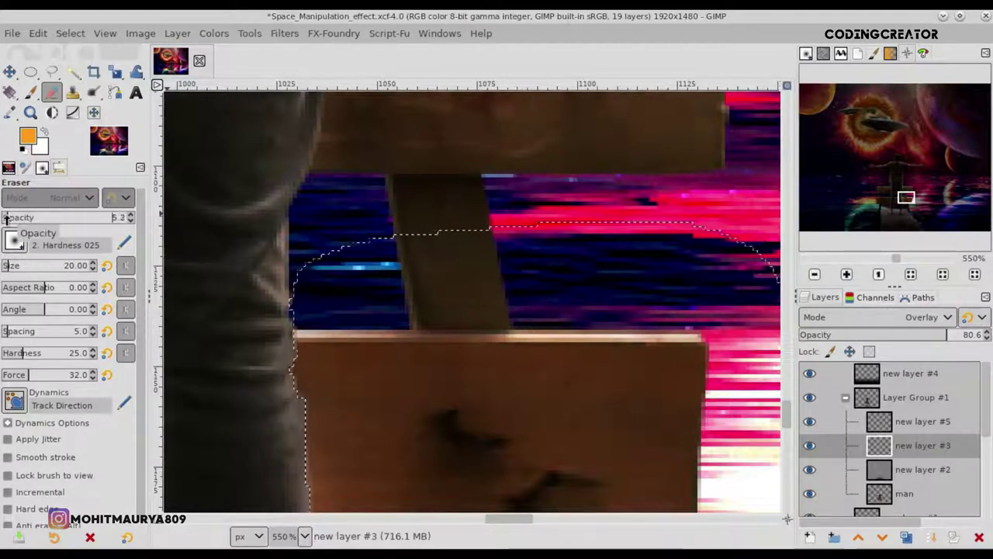
left_click(11, 265)
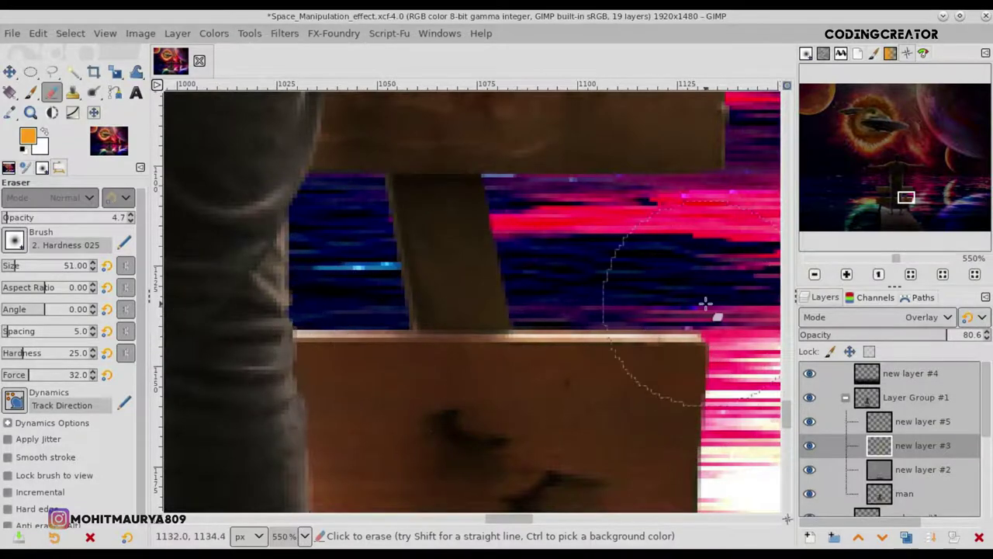
scroll(171, 328, "down", 3)
scroll(172, 327, "down", 4)
- Drop the current selection with Select > None
scroll(173, 326, "down", 1)
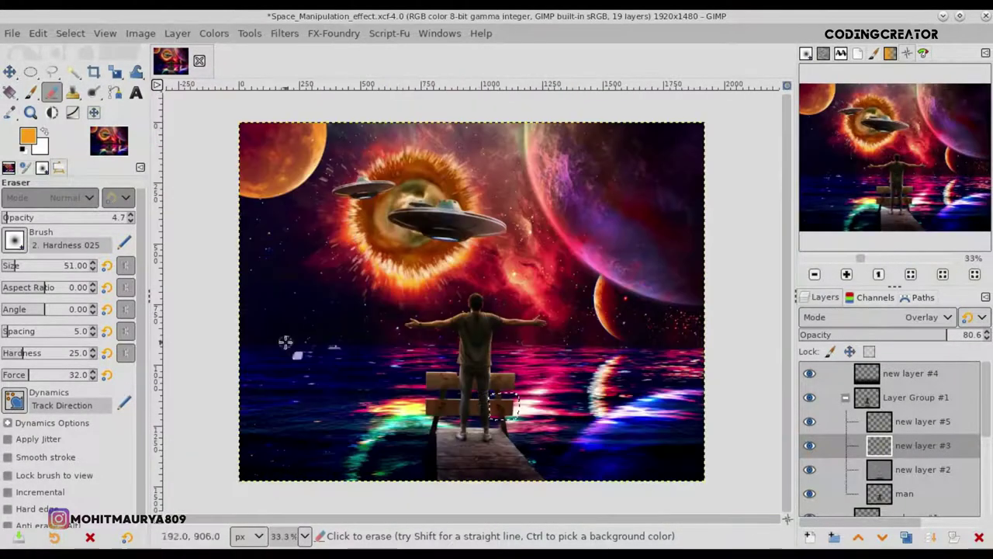
key("alt+s")
key("n")
key("m")
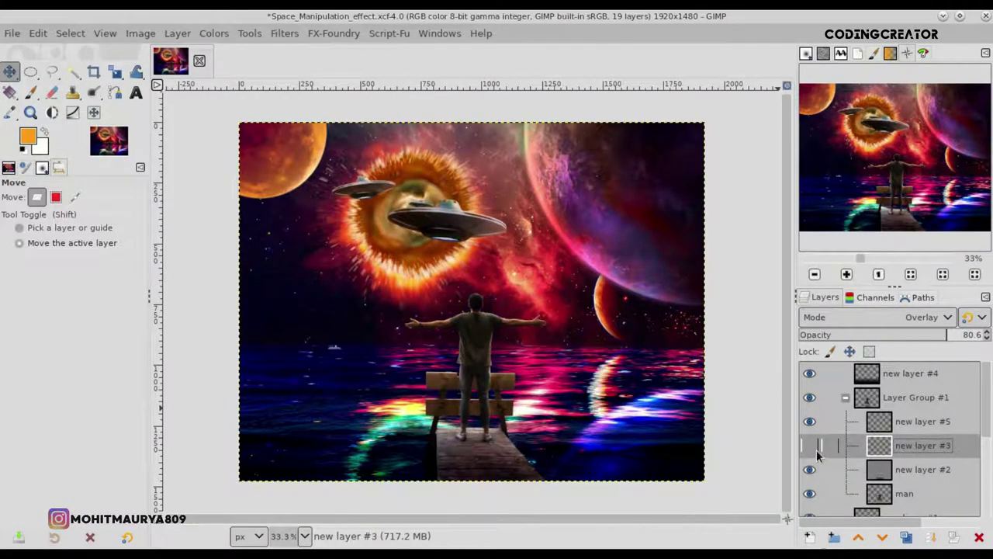
scroll(497, 428, "up", 2)
scroll(501, 434, "up", 3)
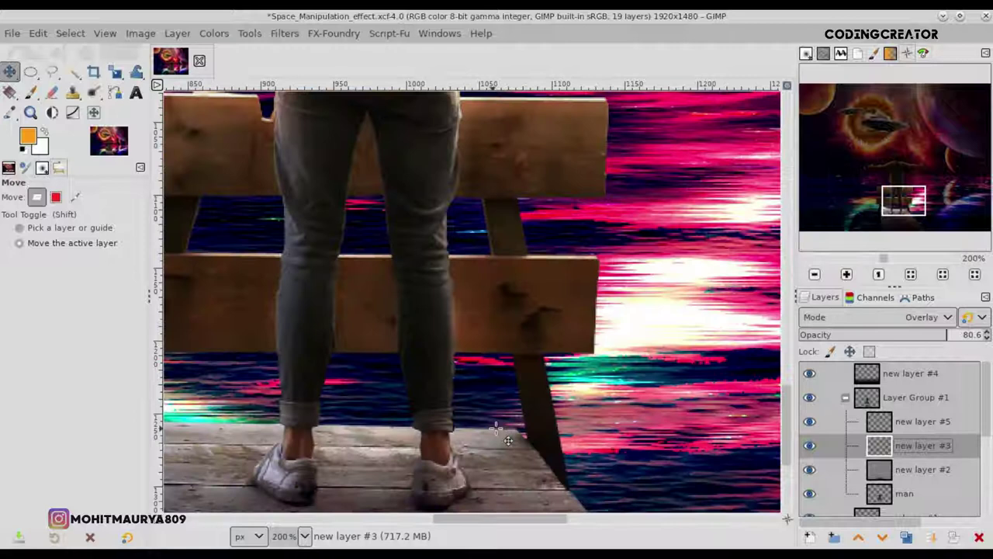
scroll(350, 130, "up", 1)
scroll(350, 130, "up", 1)
- Outline the narrow gap between the man's legs as a freehand selection
key("f")
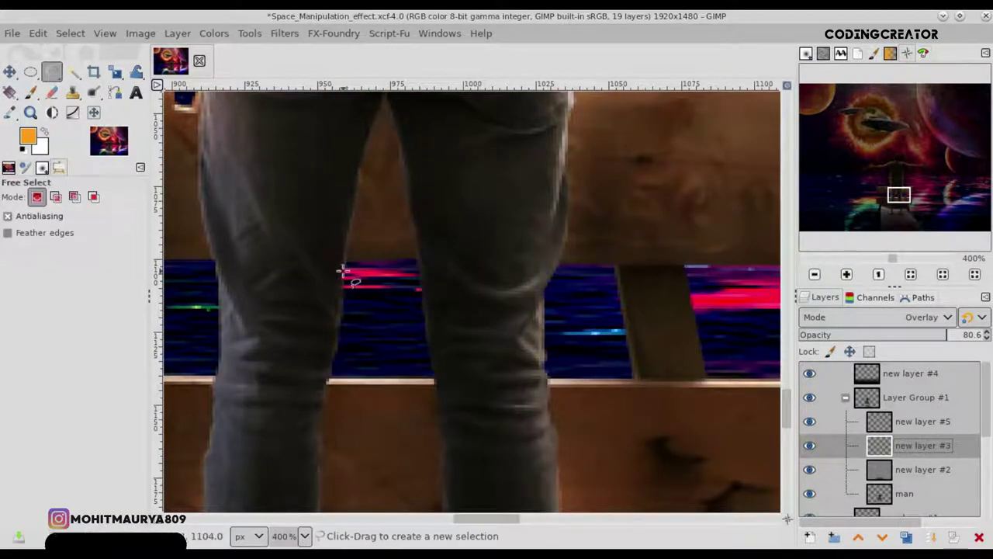
left_click(342, 271)
scroll(350, 215, "up", 2)
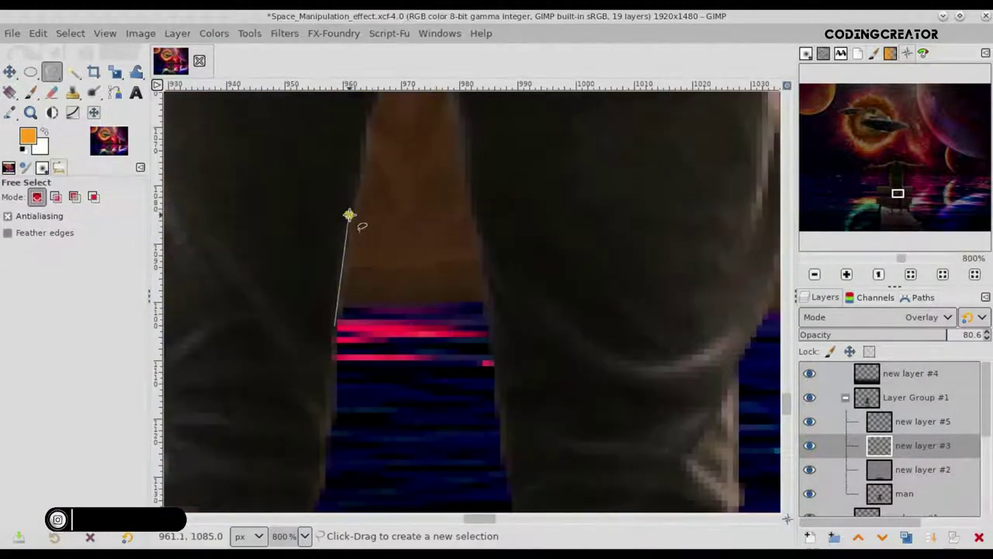
left_click(361, 159)
scroll(364, 234, "up", 2)
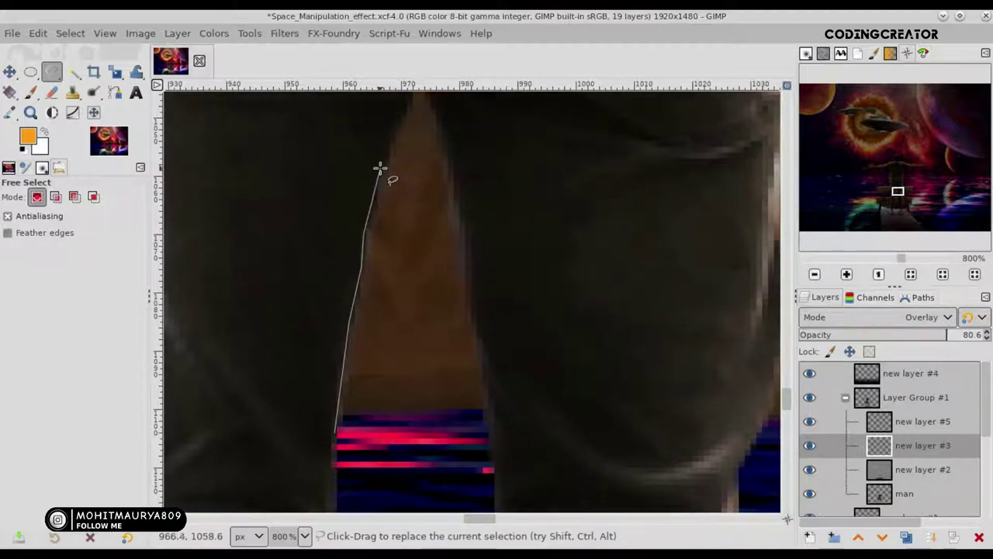
left_click(408, 99)
scroll(788, 399, "up", 2)
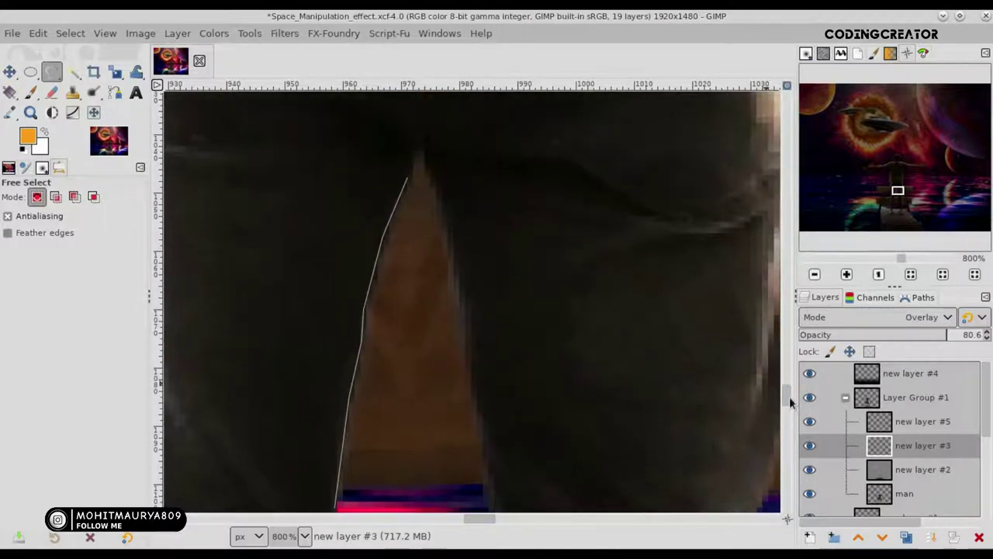
left_click(417, 158)
left_click(425, 158)
left_click(427, 174)
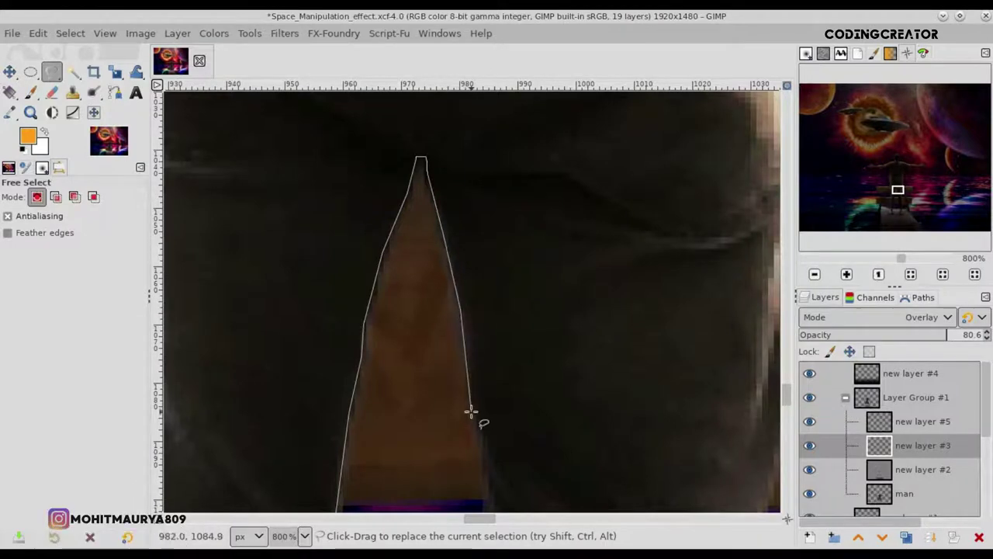
left_click(489, 503)
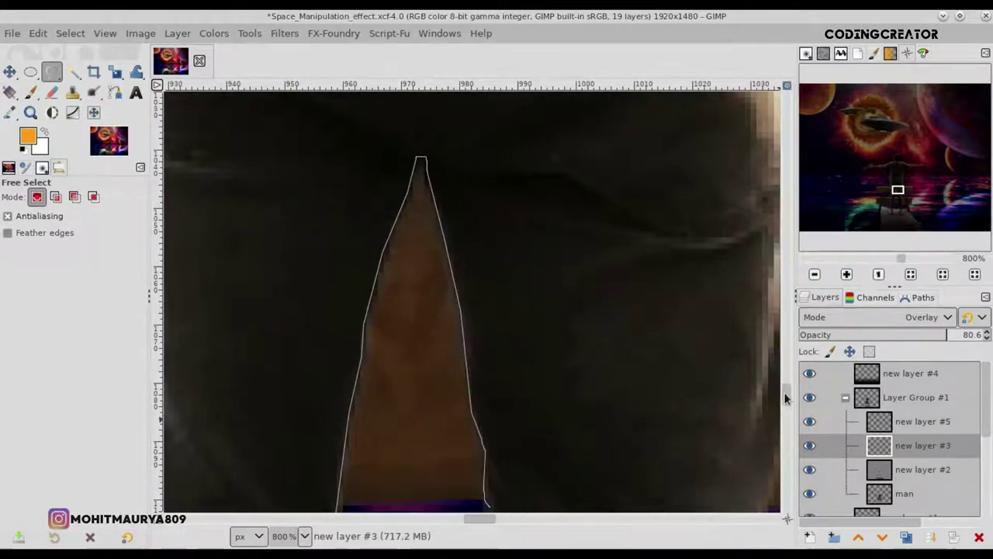
scroll(787, 395, "down", 2)
left_click(334, 433)
- Paint orange glow into the leg gap with a size 73 brush, selection outline hidden
key("Return")
left_click(30, 92)
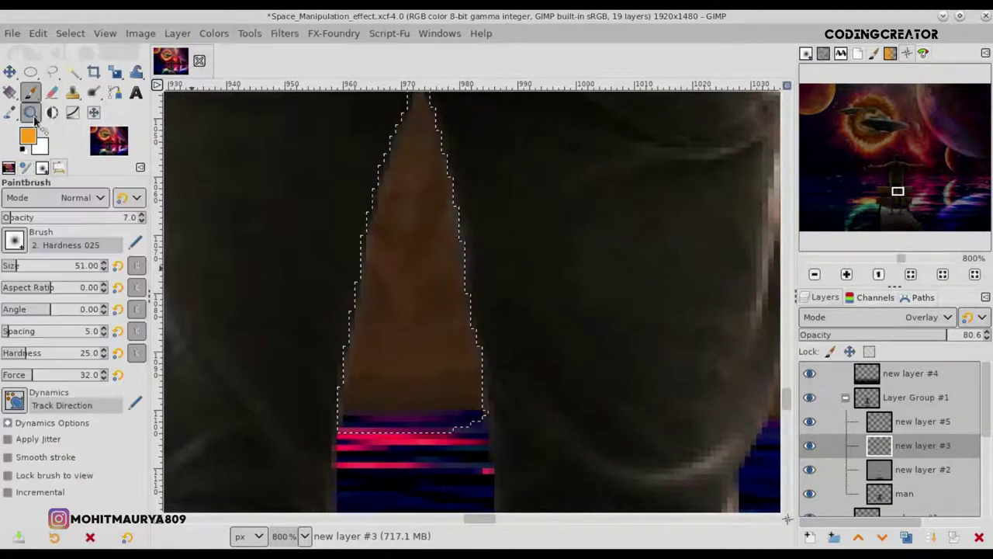
left_click_drag(30, 272, 35, 272)
key("ctrl+t")
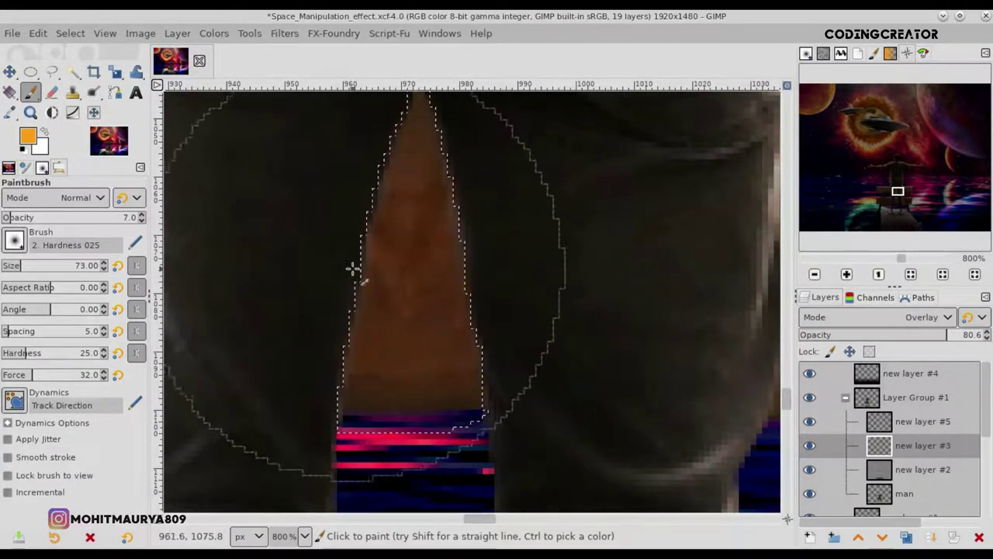
left_click_drag(416, 246, 353, 268)
- Clear the leg-gap selection so the whole image is free again
left_click(76, 35)
left_click(84, 72)
scroll(398, 266, "down", 1)
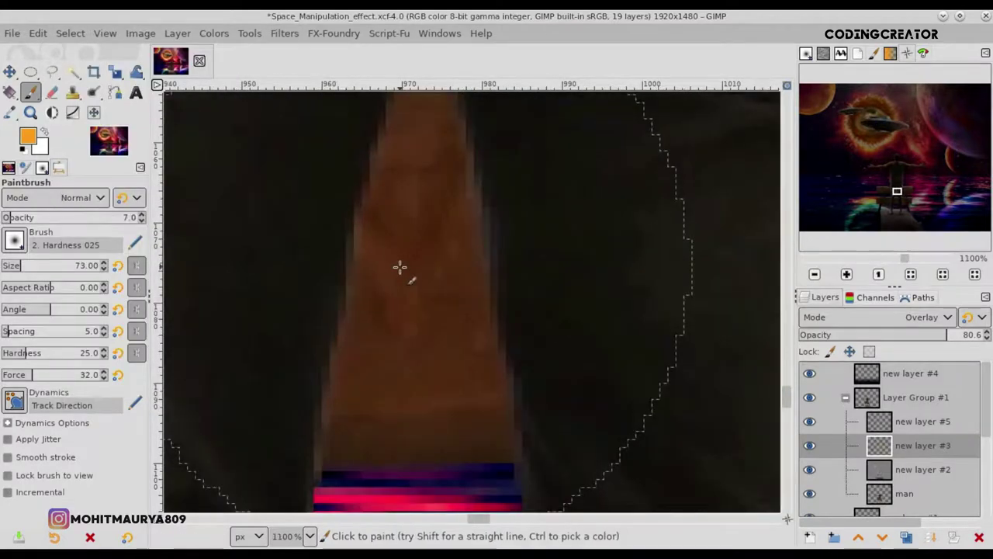
scroll(399, 266, "down", 3)
scroll(400, 268, "down", 2)
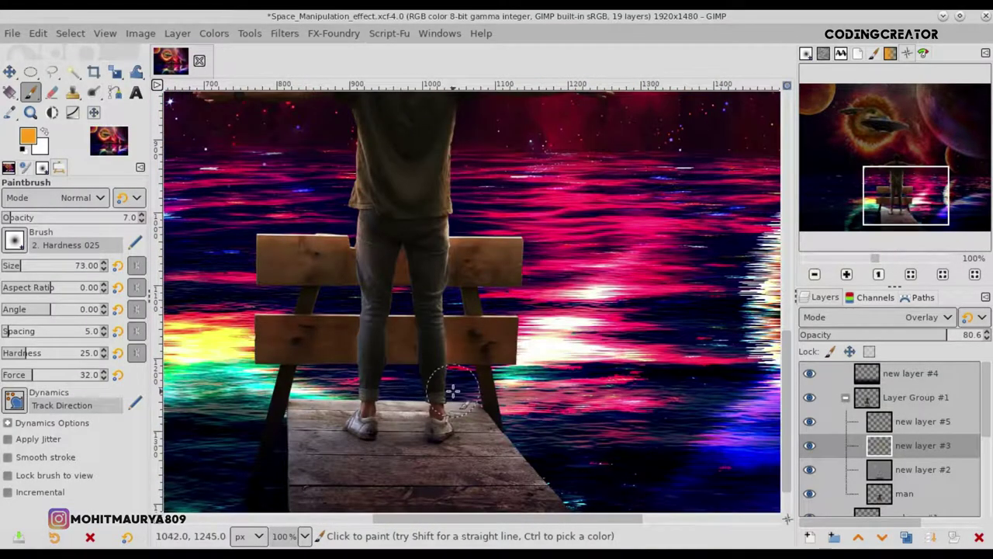
scroll(454, 392, "up", 1)
- Free-select the deck strip from the left shoe's ankle to the bench leg
scroll(453, 392, "up", 1)
scroll(590, 404, "up", 1)
scroll(730, 417, "up", 1)
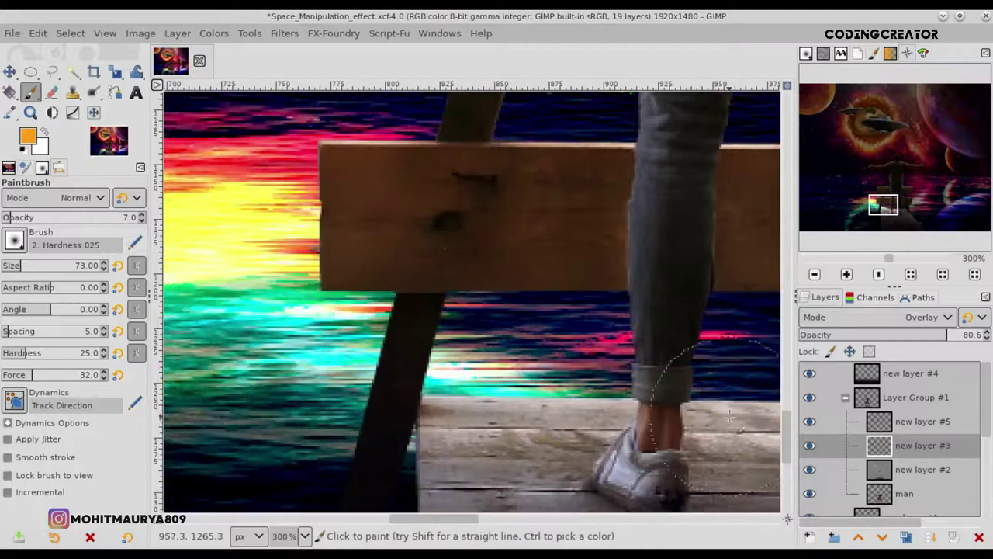
scroll(399, 240, "down", 5)
key("f")
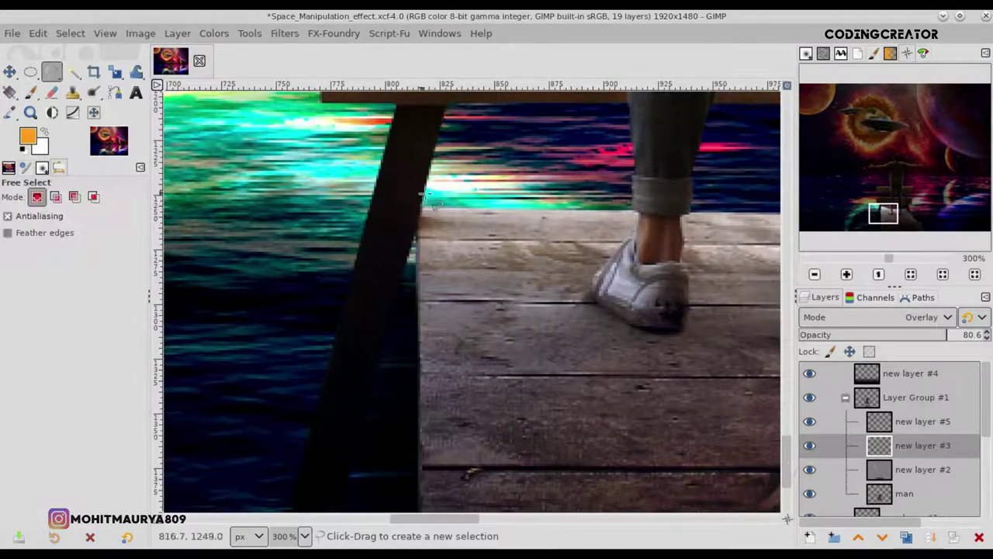
scroll(426, 195, "up", 2)
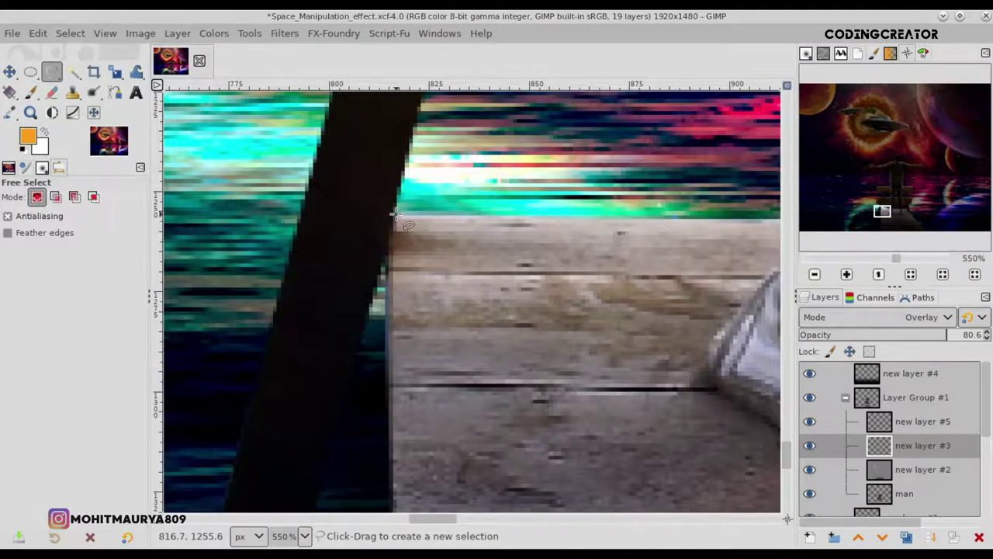
scroll(396, 215, "right", 6)
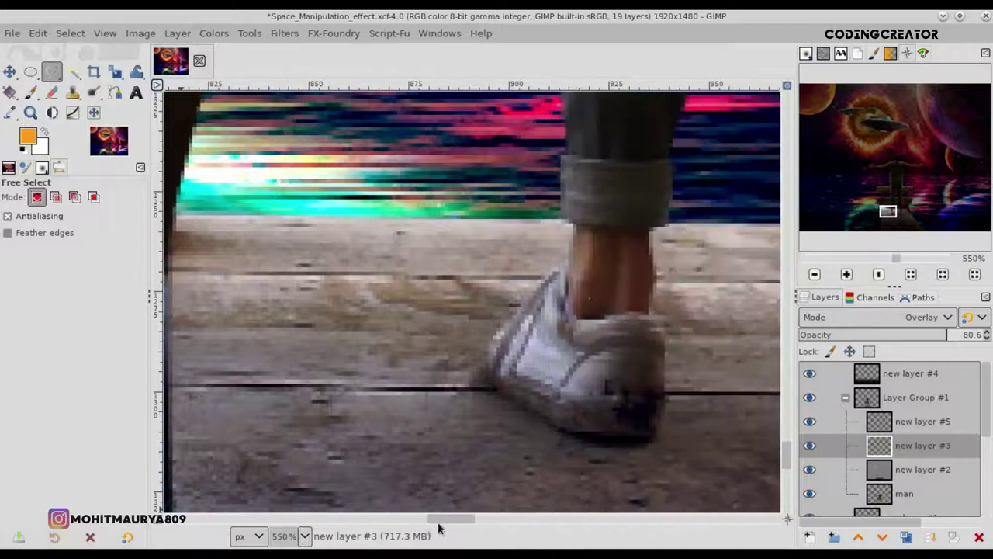
left_click(563, 219)
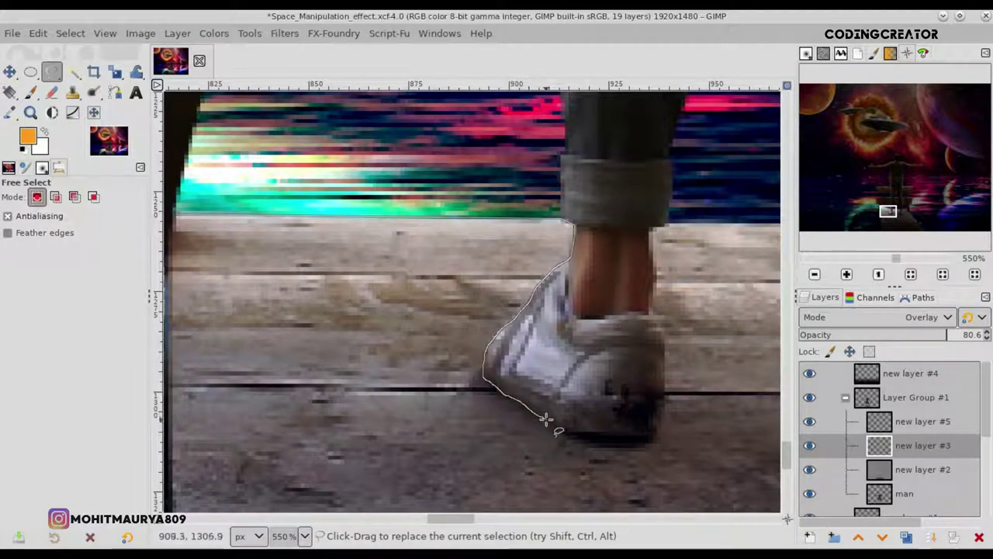
scroll(558, 431, "down", 2, "ctrl")
scroll(525, 353, "down", 1, "ctrl")
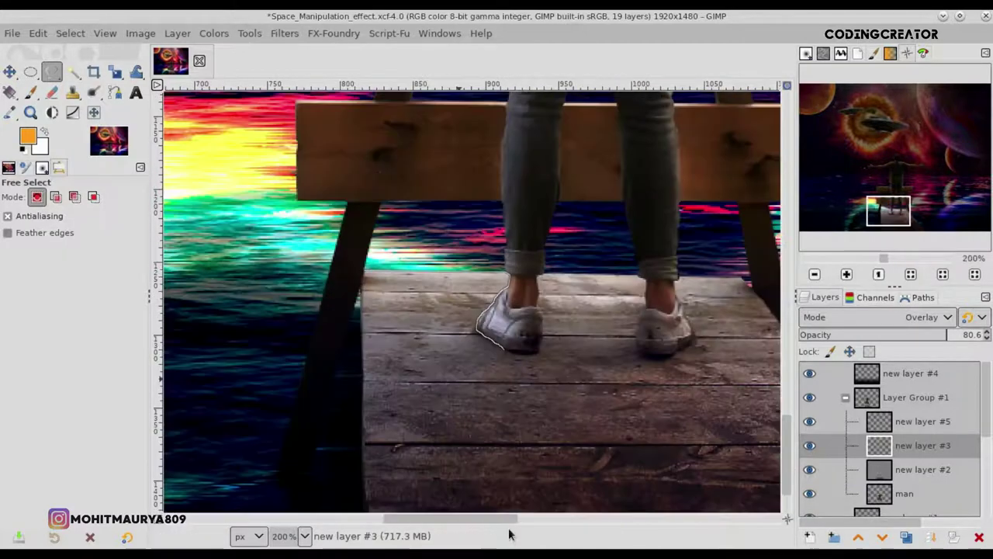
scroll(524, 353, "up", 3, "ctrl")
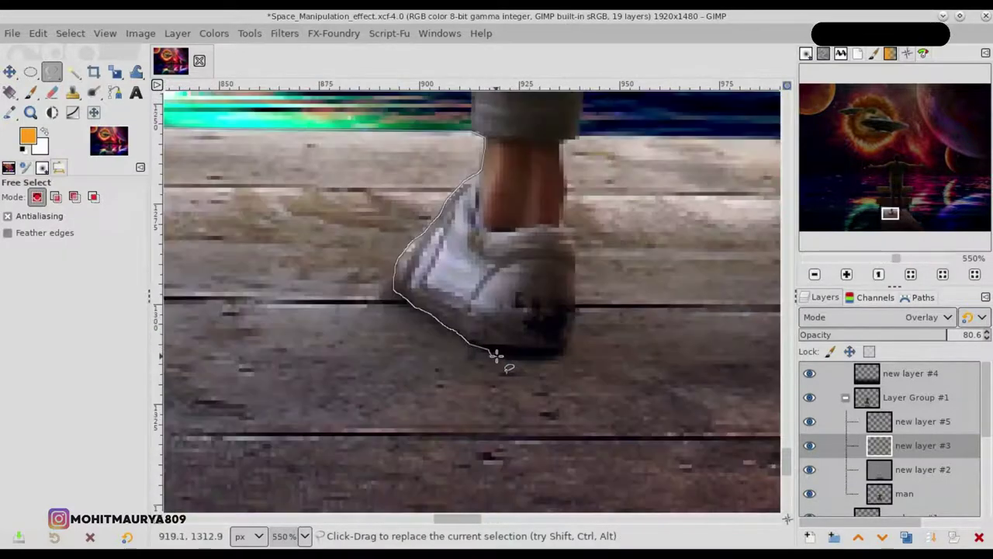
scroll(524, 434, "down", 2, "ctrl")
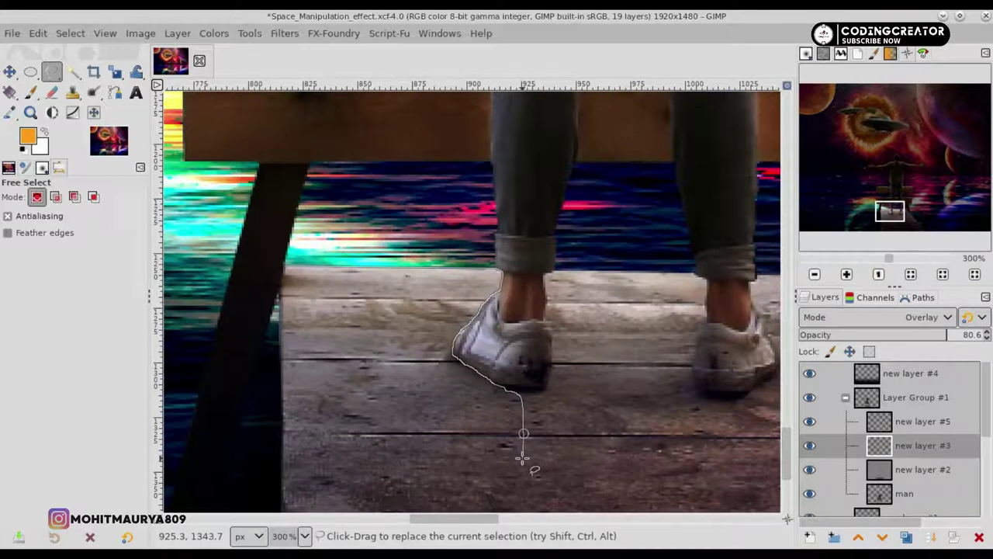
scroll(423, 483, "down", 2, "ctrl")
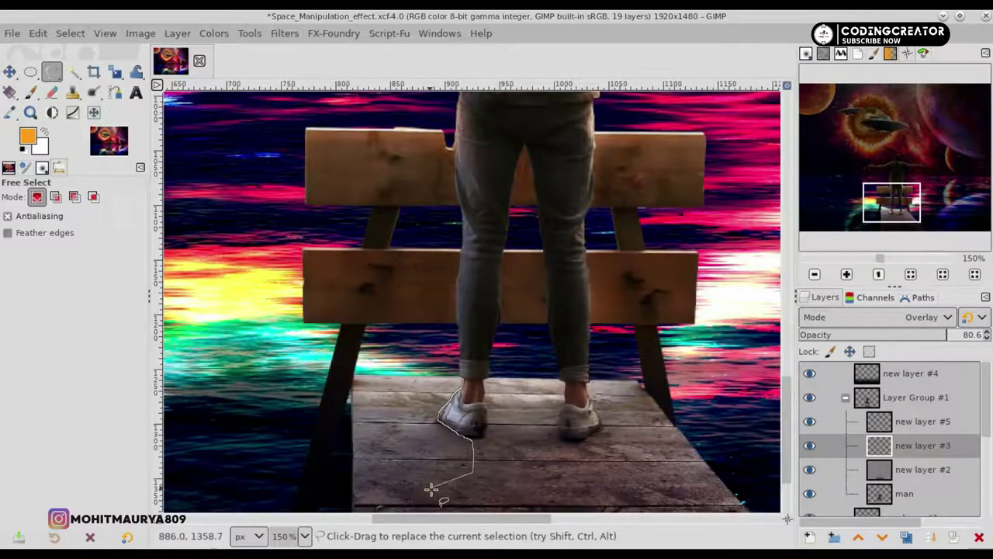
scroll(431, 489, "down", 2, "ctrl")
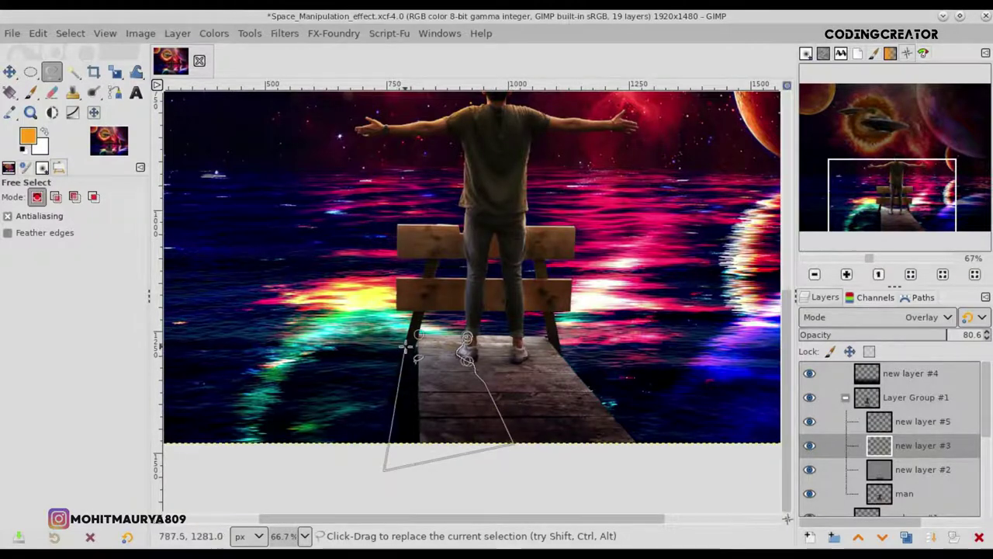
scroll(411, 345, "up", 2, "ctrl")
scroll(411, 345, "up", 2, "ctrl")
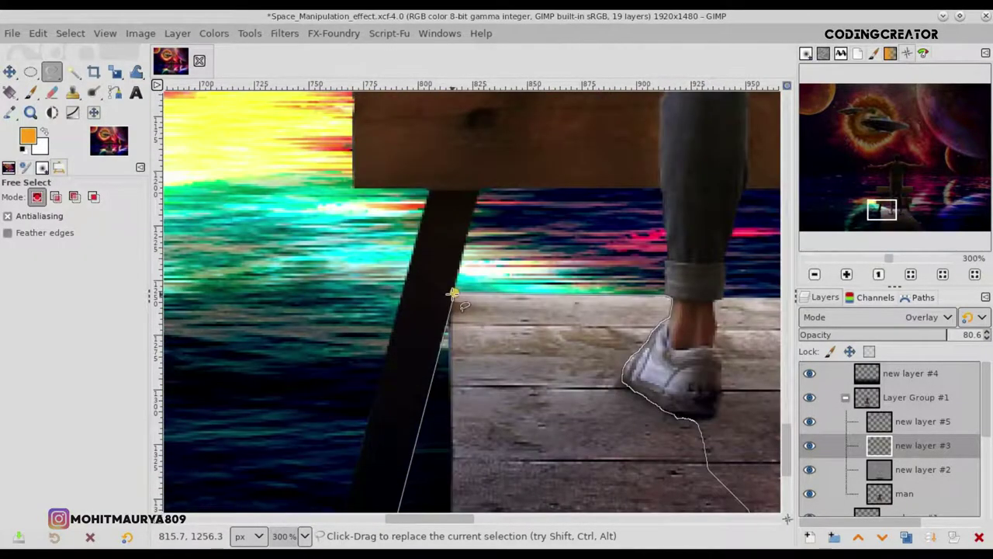
scroll(453, 293, "up", 4, "ctrl")
scroll(614, 266, "down", 4, "ctrl")
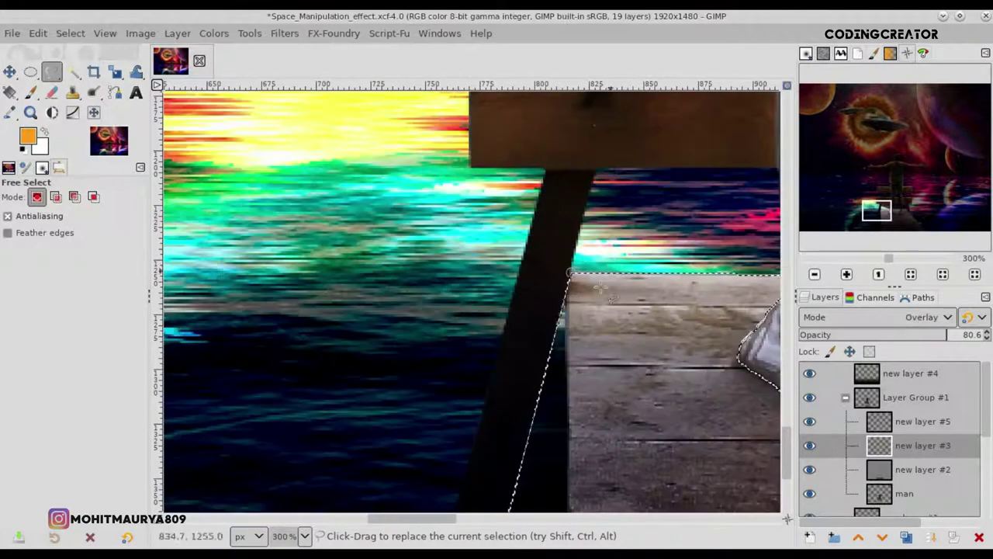
scroll(171, 295, "down", 1, "ctrl")
- Brush faint orange light over the selected deck edge at 4.8 opacity
key("p")
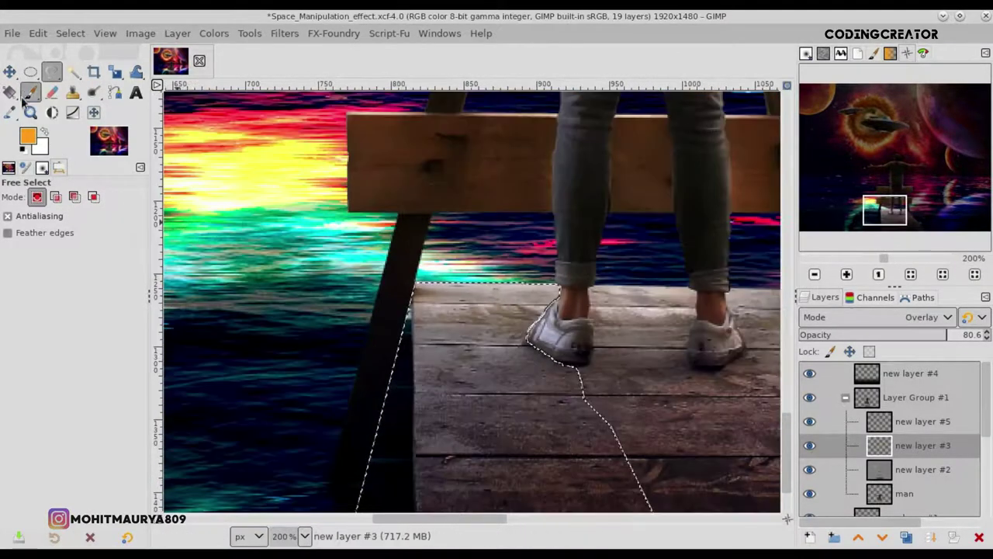
left_click(23, 218)
left_click(13, 265)
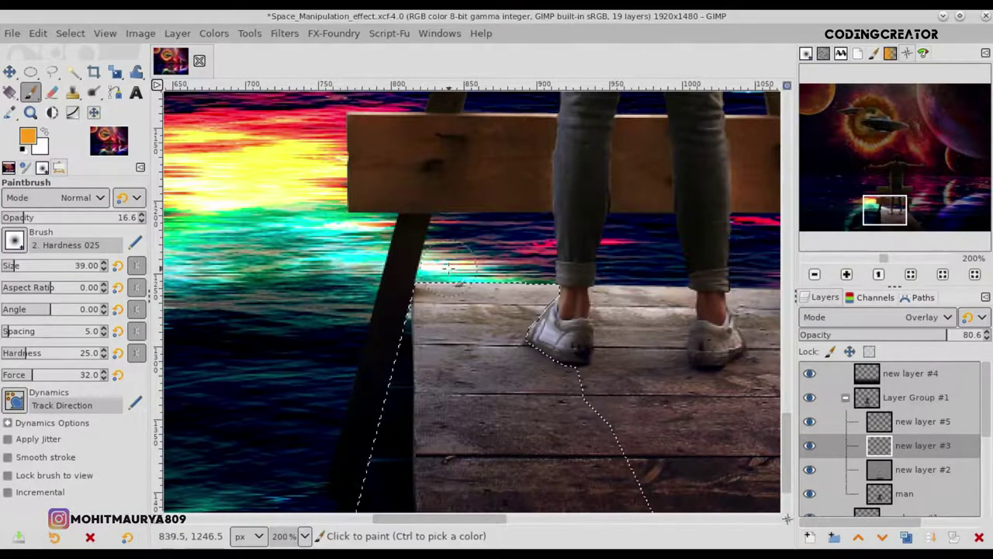
scroll(451, 279, "up", 3, "ctrl")
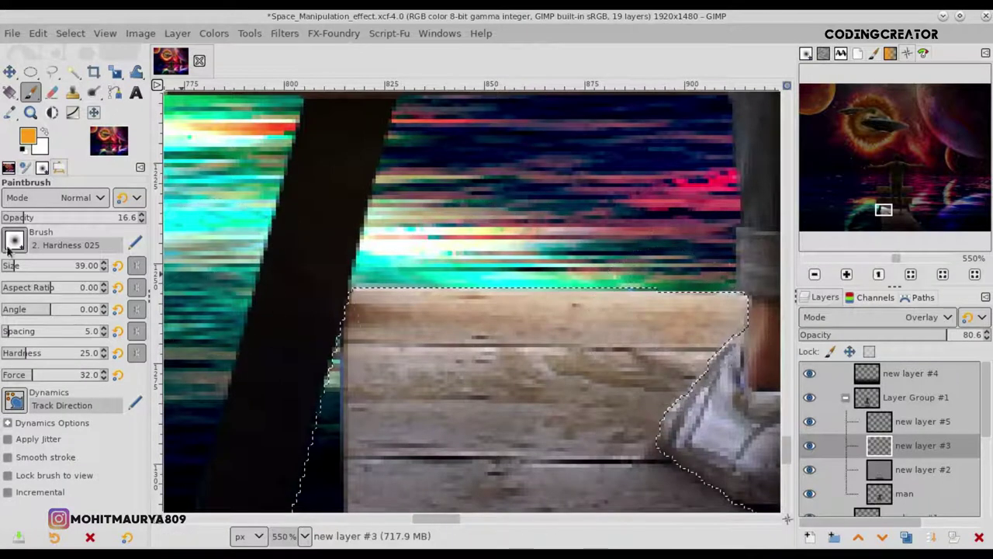
key("shift+bracketright")
key("ctrl+shift+a")
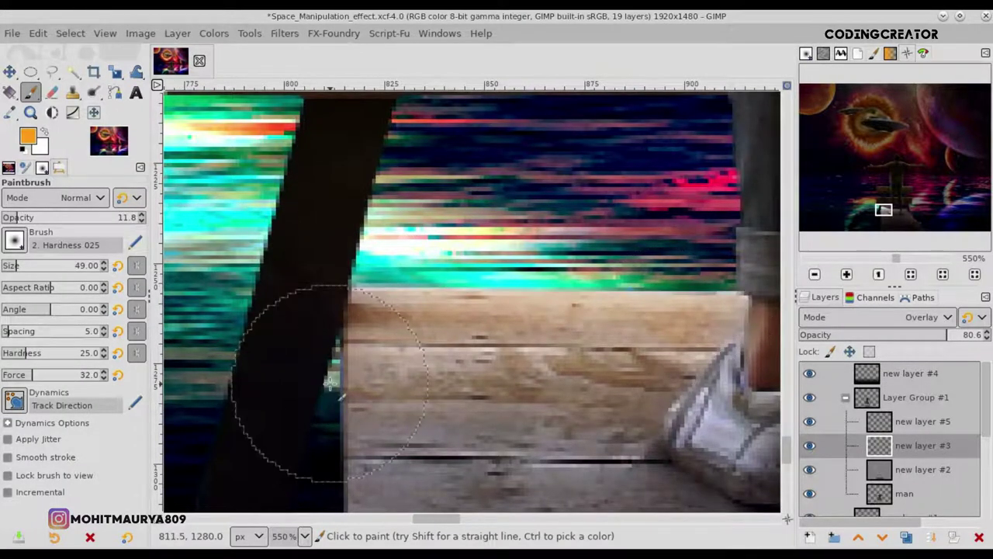
key("2")
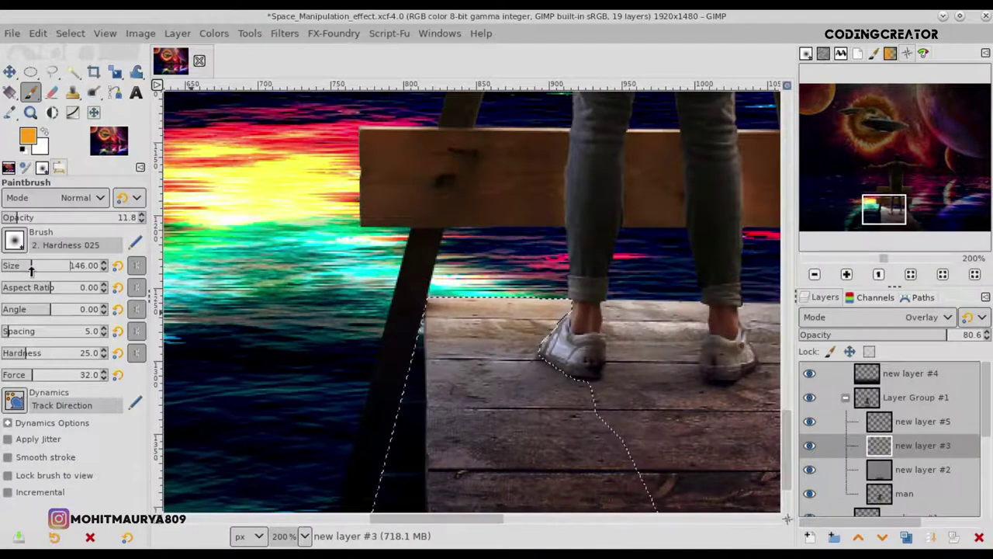
left_click_drag(13, 220, 7, 220)
key("1")
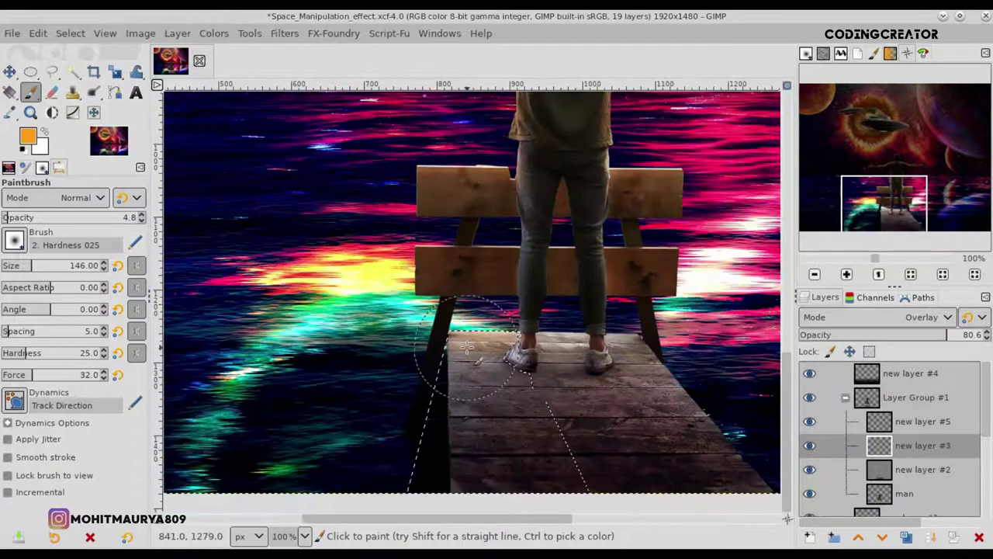
left_click_drag(495, 361, 462, 382)
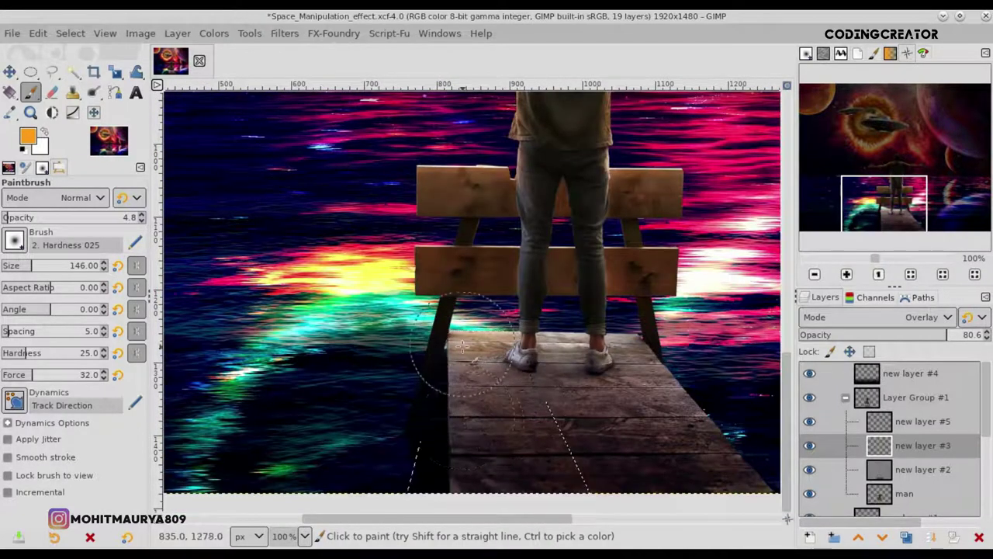
- Drop the selection and blur the deck just in front of the left shoe
left_click(70, 33)
left_click(81, 69)
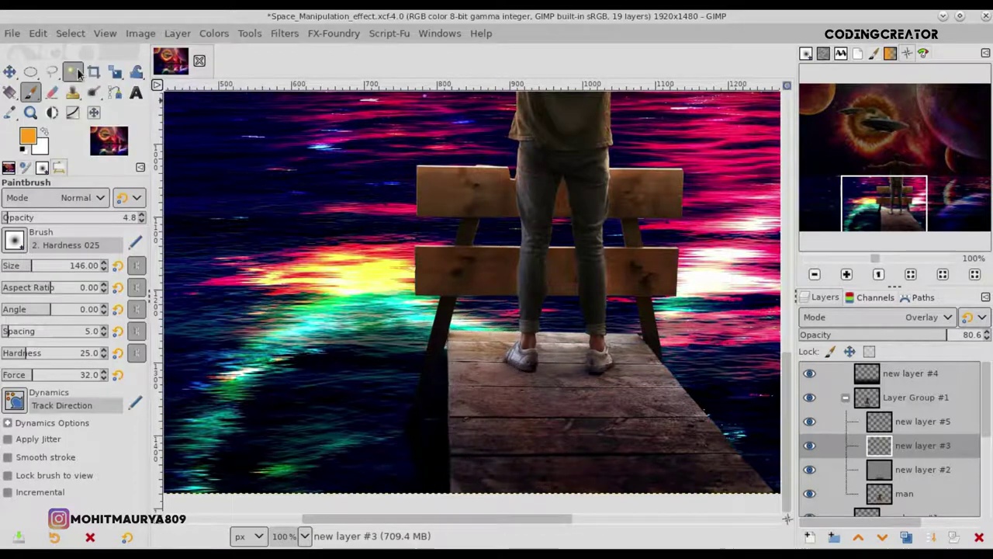
left_click(72, 72)
left_click_drag(509, 518, 547, 524)
left_click(93, 92)
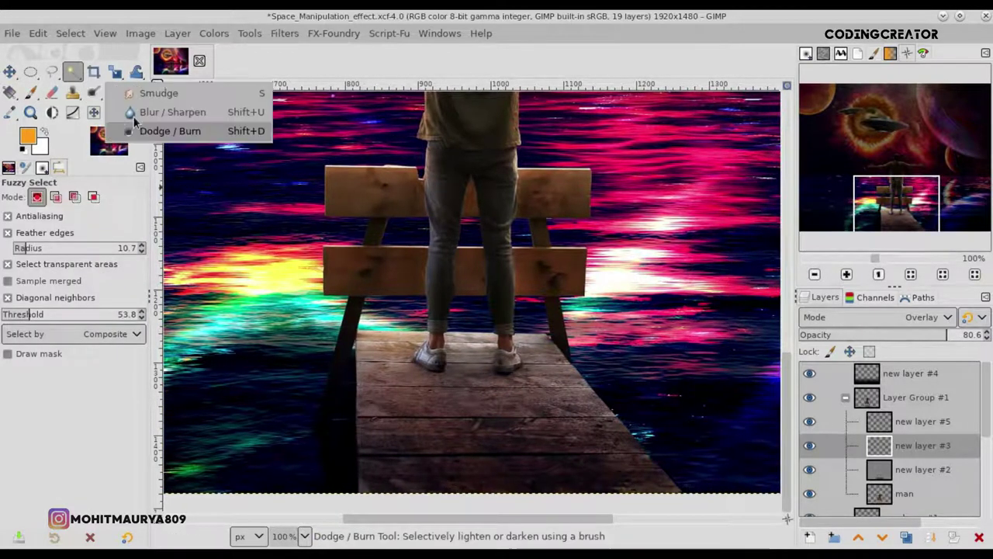
left_click(155, 106)
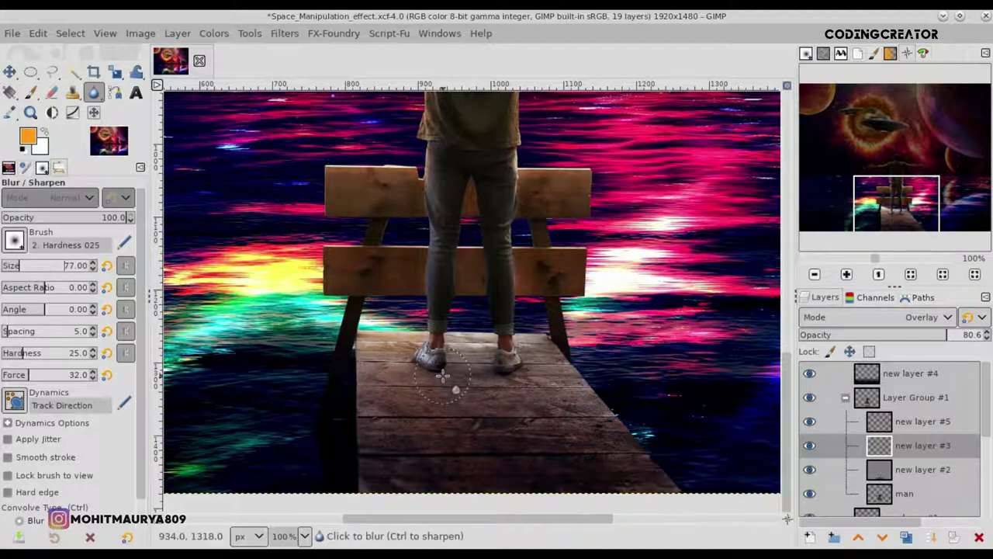
left_click_drag(437, 378, 471, 429)
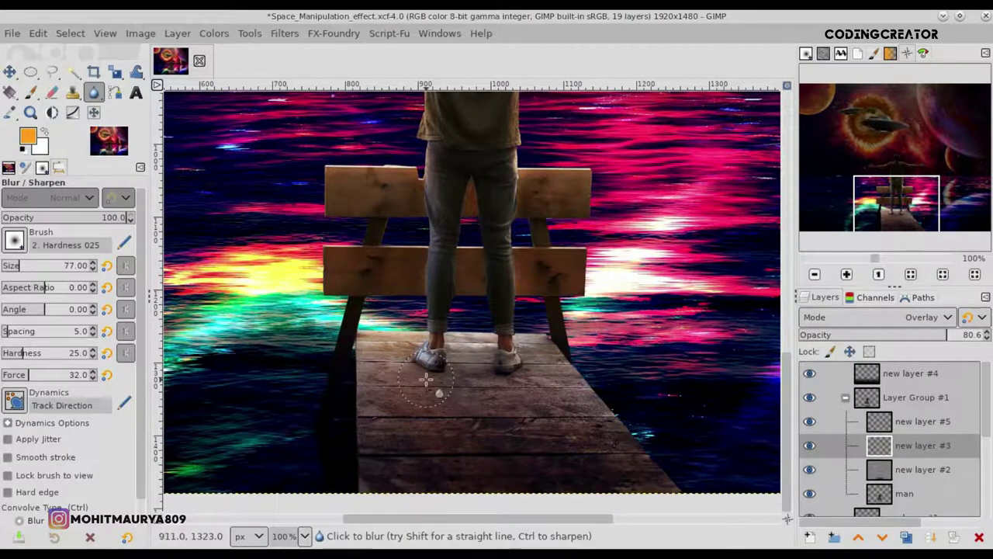
scroll(447, 398, "up", 3, "ctrl")
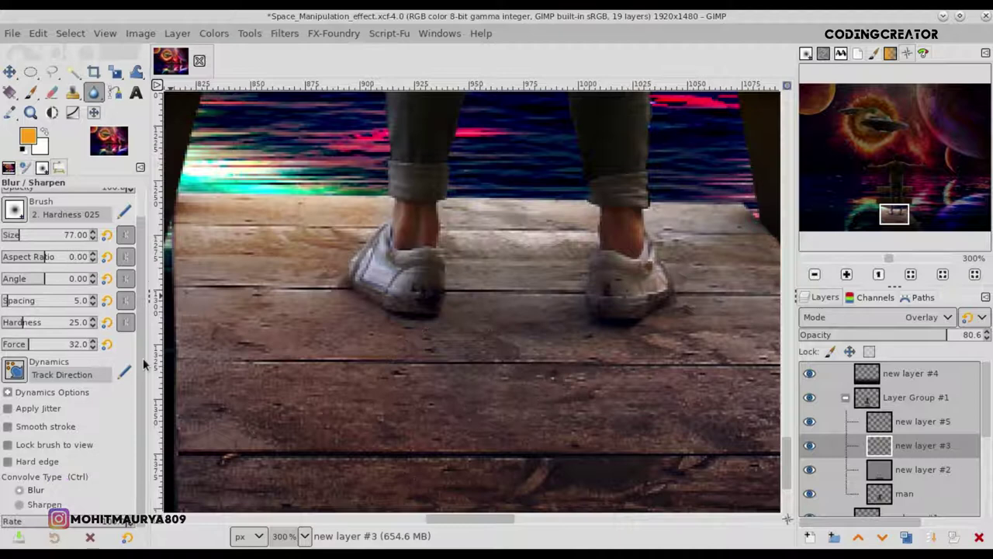
- Begin a new freehand outline at the deck edge beside the right ankle
left_click(9, 71)
scroll(566, 315, "down", 3, "ctrl")
scroll(565, 312, "down", 3, "ctrl")
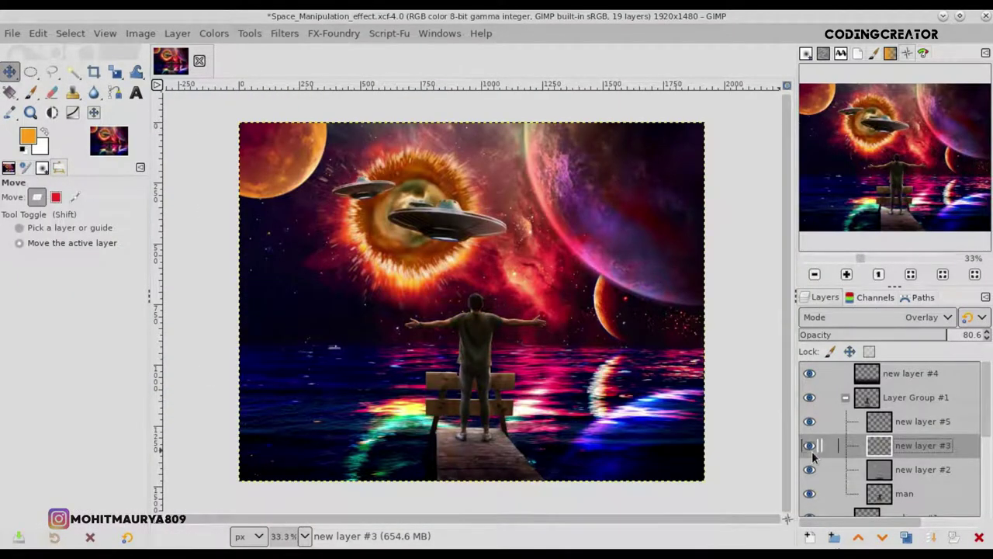
scroll(609, 446, "up", 2, "ctrl")
scroll(532, 437, "up", 3, "ctrl")
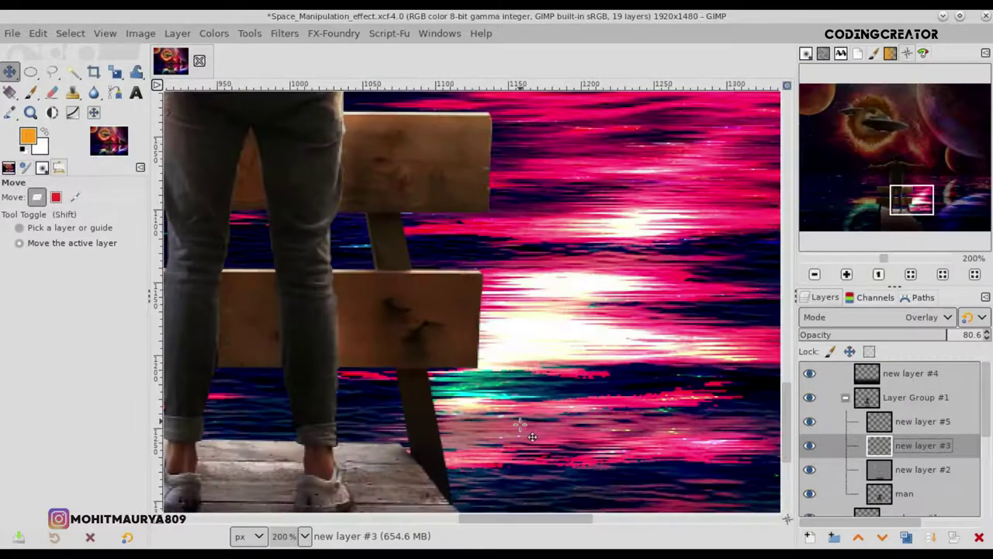
scroll(784, 409, "down", 3)
left_click_drag(621, 519, 522, 516)
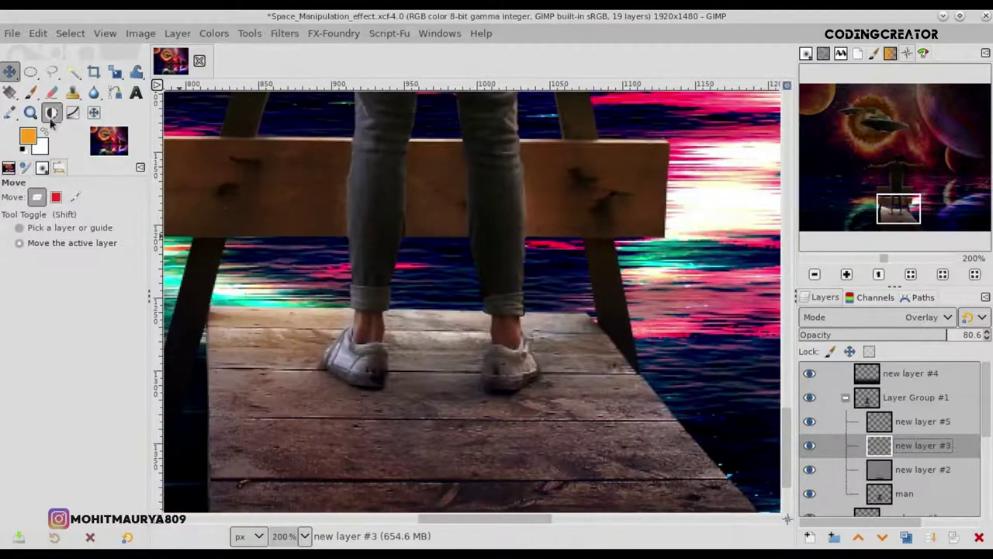
left_click(49, 74)
scroll(388, 314, "up", 4, "ctrl")
left_click(389, 297)
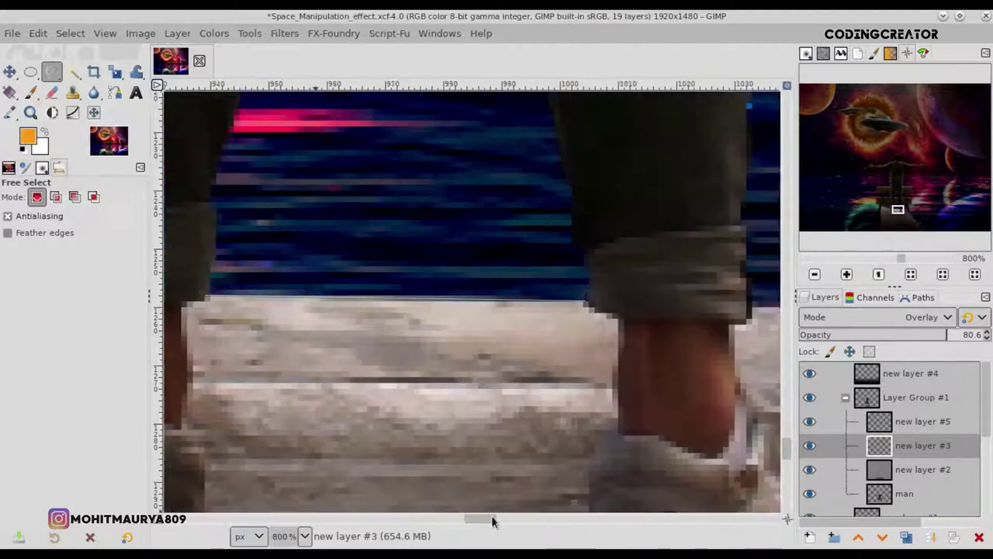
- Trace the deck along the right heel, ankle and trouser cuff, closing the selection
scroll(536, 326, "right", 5)
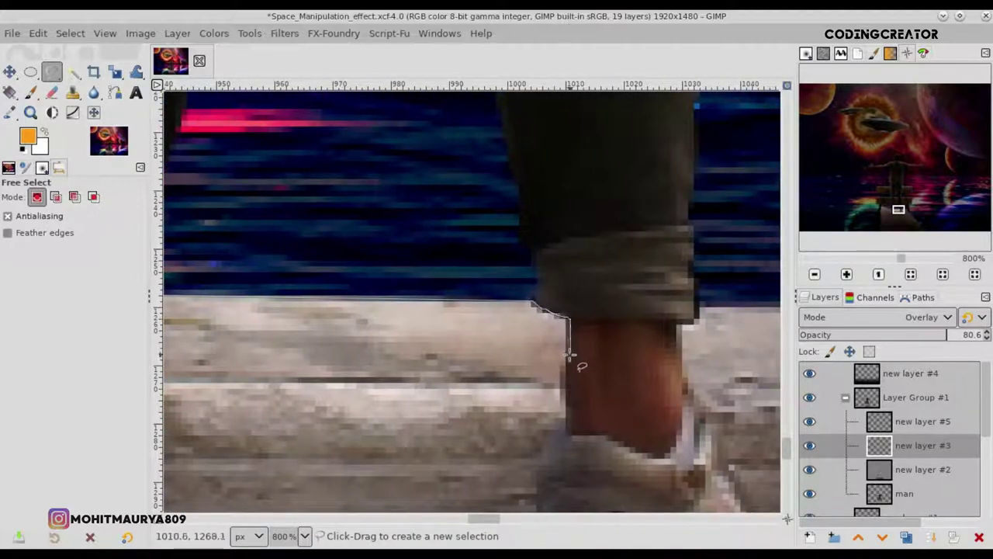
left_click(543, 462)
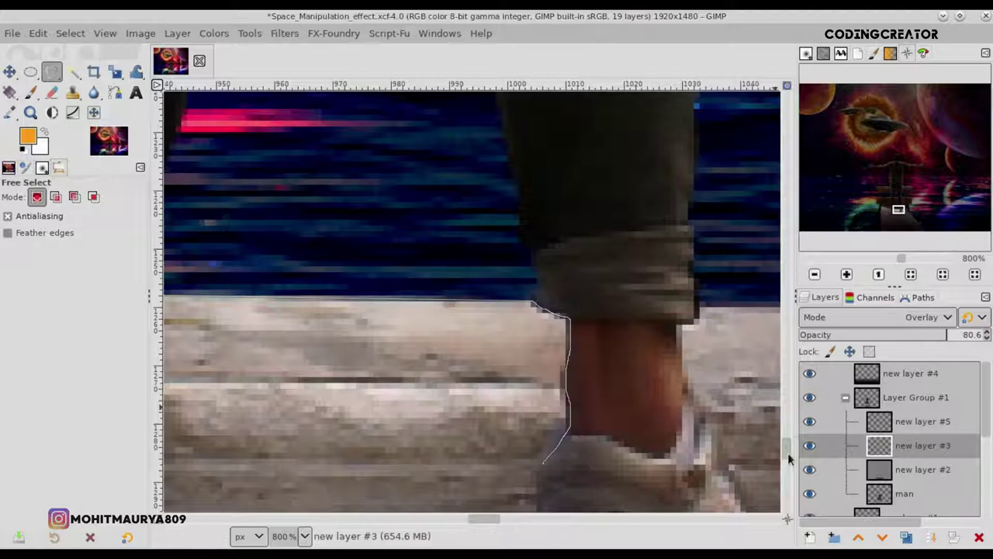
scroll(555, 333, "down", 3)
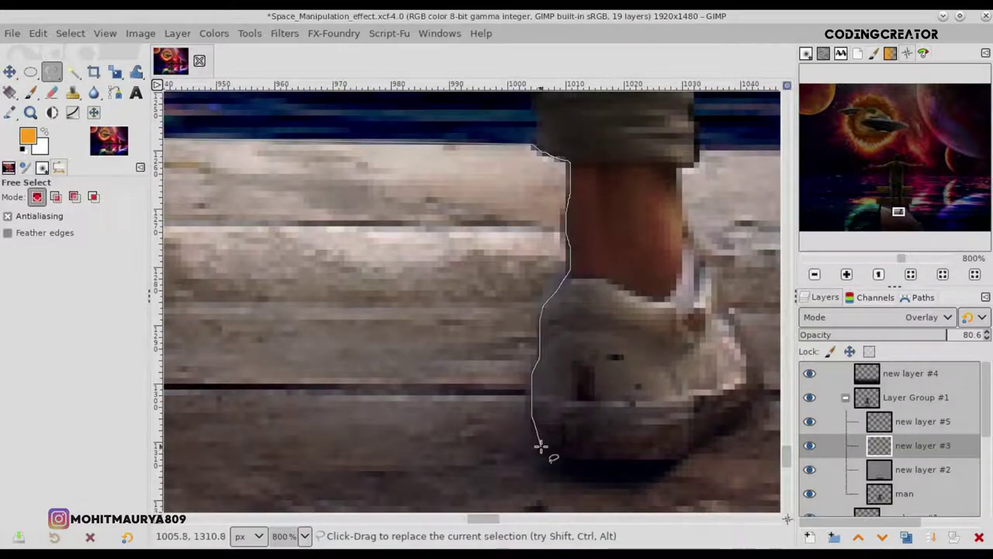
scroll(555, 469, "down", 6)
left_click_drag(790, 432, 784, 482)
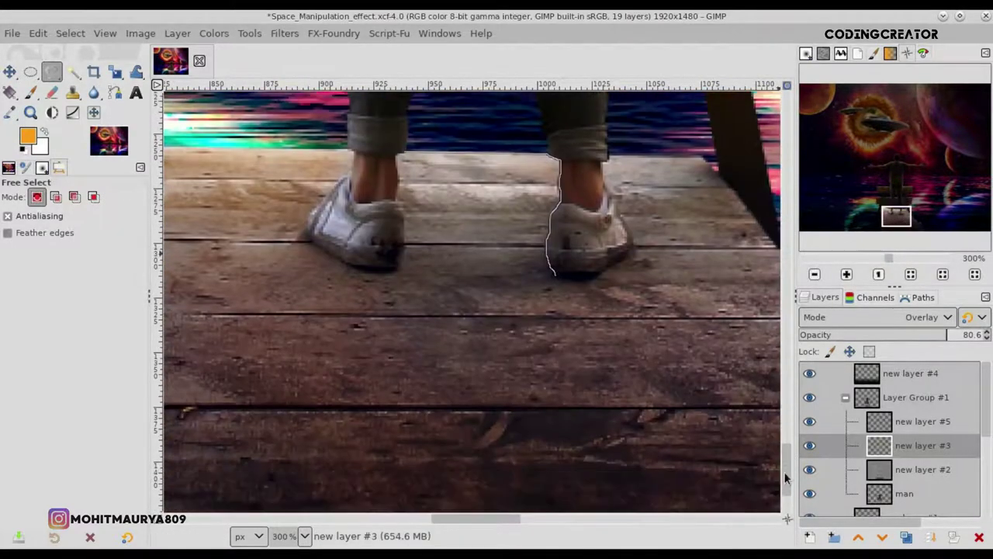
scroll(626, 410, "down", 3)
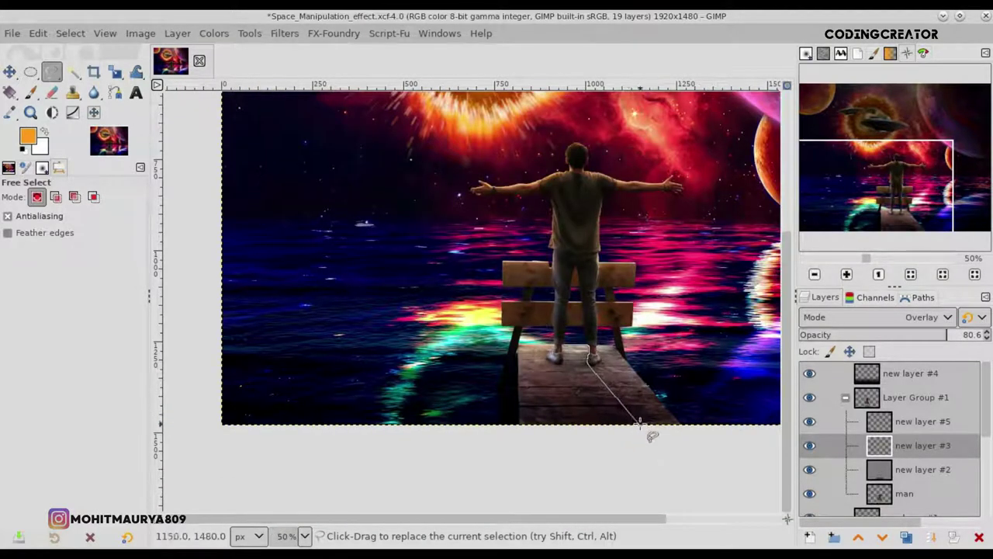
scroll(563, 368, "up", 3)
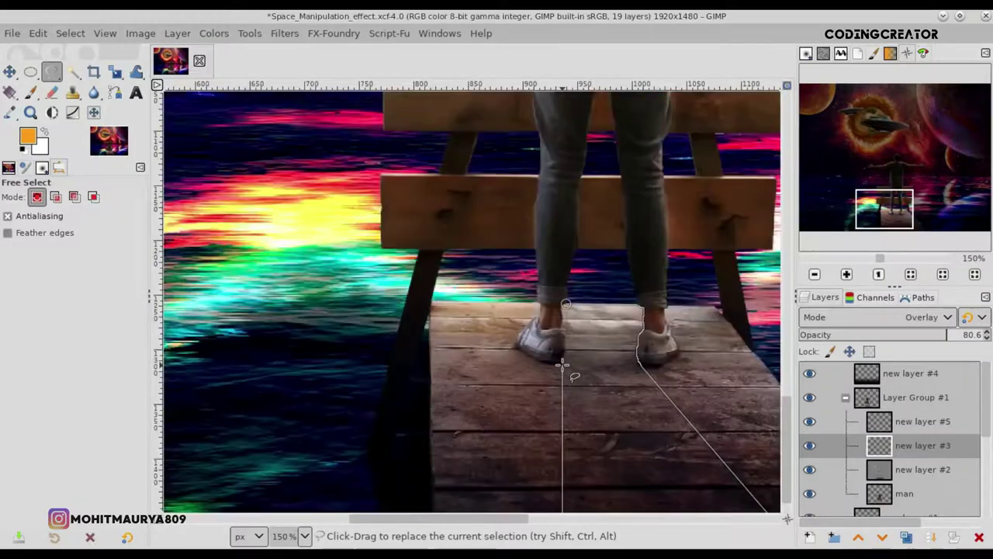
scroll(563, 365, "up", 1)
scroll(563, 357, "up", 4)
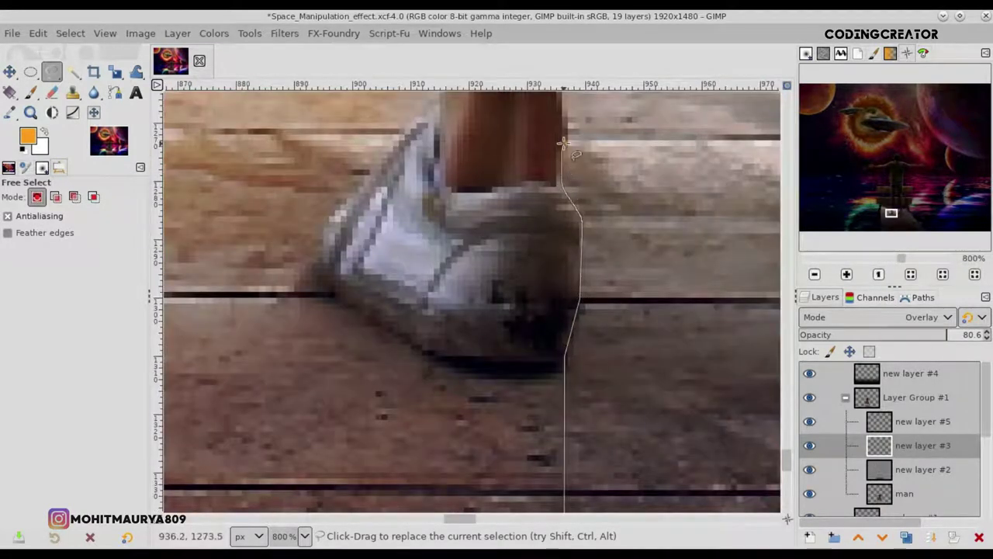
left_click_drag(565, 144, 569, 419)
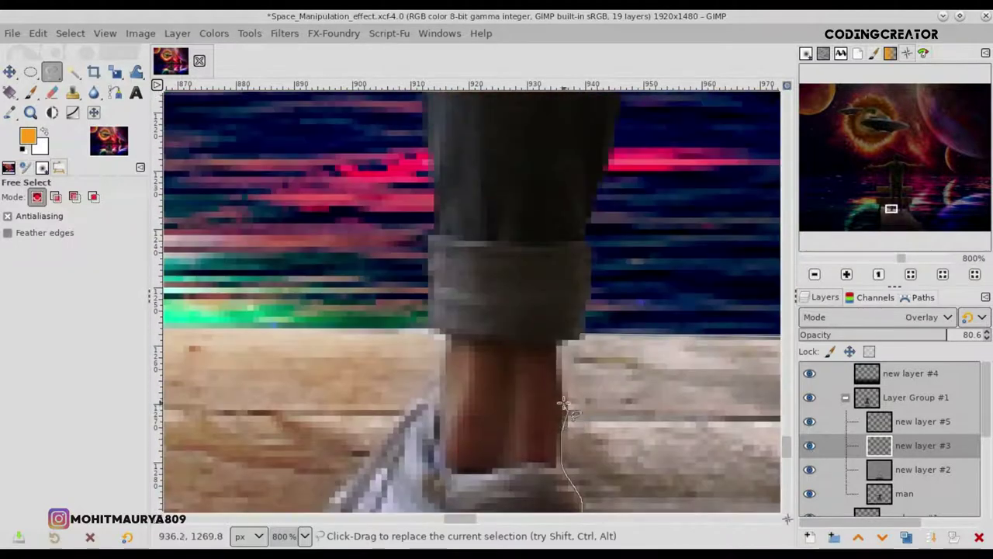
left_click(578, 336)
scroll(578, 335, "down", 1)
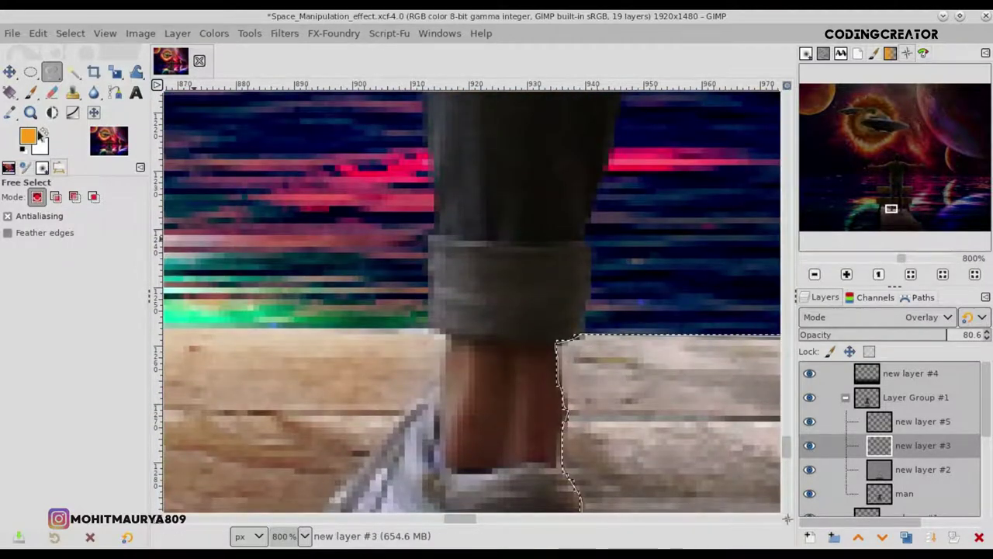
- Dab soft orange light on the selected deck, leaving the brush at size 170, opacity 7.0
left_click(31, 92)
scroll(556, 463, "down", 2)
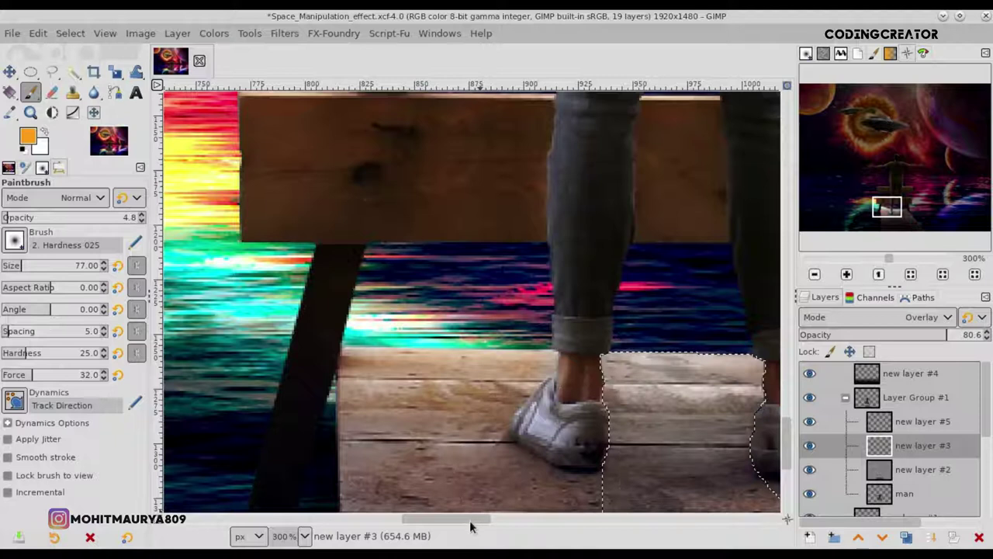
scroll(474, 518, "right", 5)
left_click(23, 218)
left_click(8, 266)
left_click(17, 266)
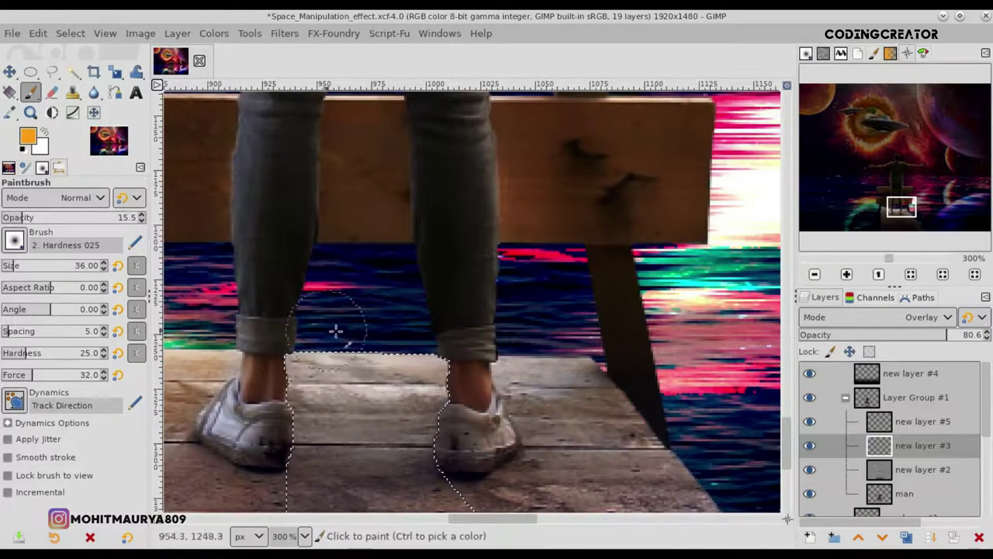
left_click(418, 347)
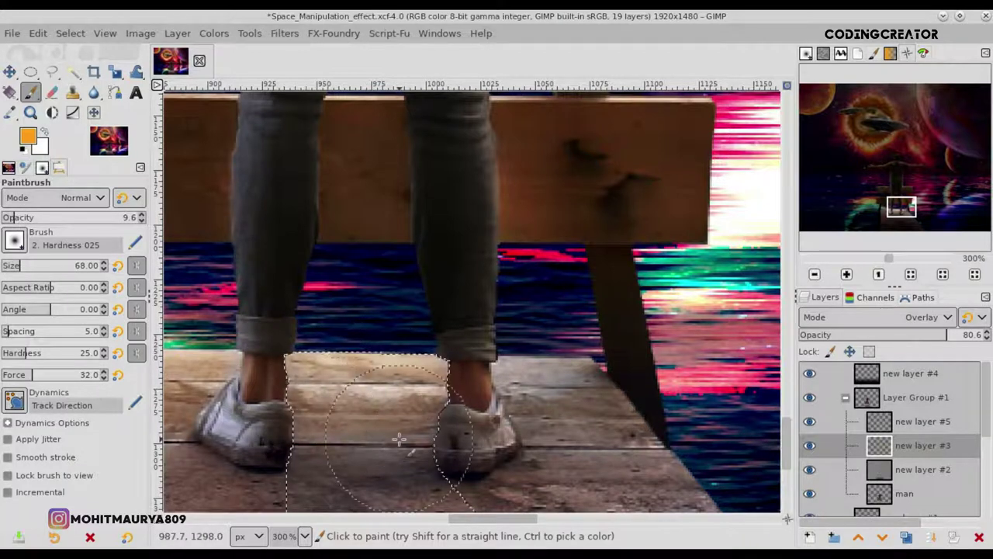
scroll(398, 439, "down", 3)
scroll(721, 427, "up", 1)
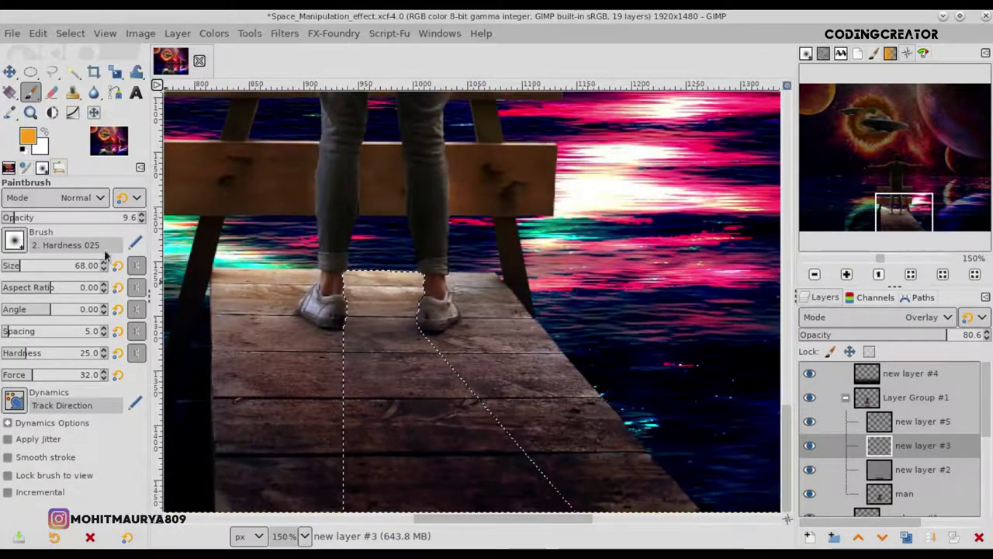
left_click(11, 218)
left_click_drag(22, 263, 34, 266)
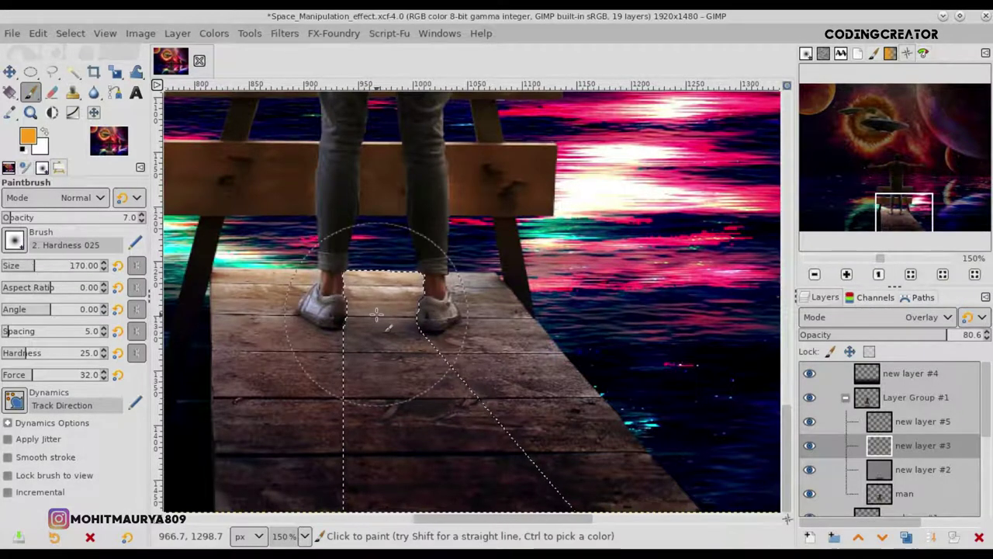
- Select the whole image with Select > All
left_click(69, 33)
left_click(78, 51)
scroll(672, 439, "down", 4)
scroll(672, 440, "up", 1)
scroll(543, 417, "up", 2)
scroll(544, 417, "up", 2)
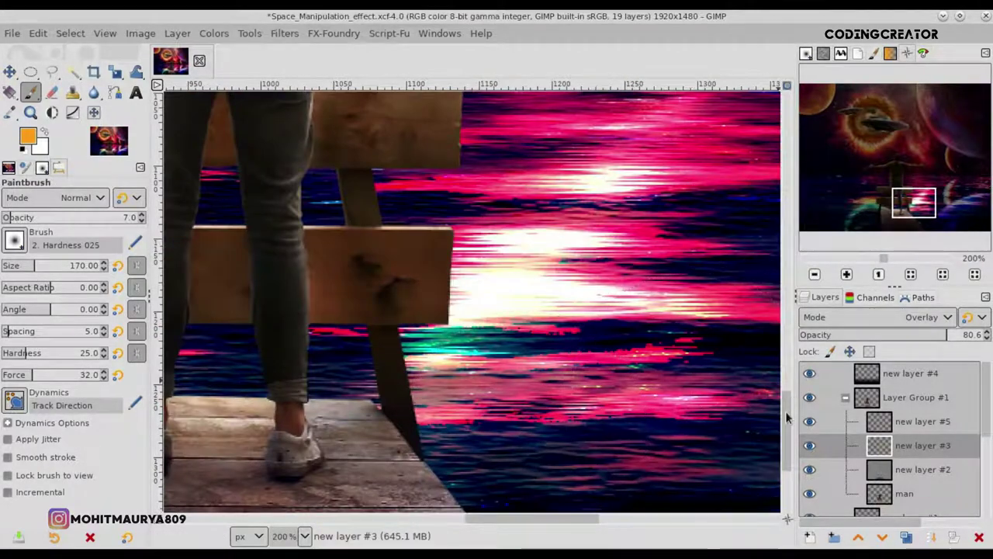
scroll(787, 418, "down", 5)
- Begin a Free Select outline at the pier corner along its right edge, dropping a stray point
key("f")
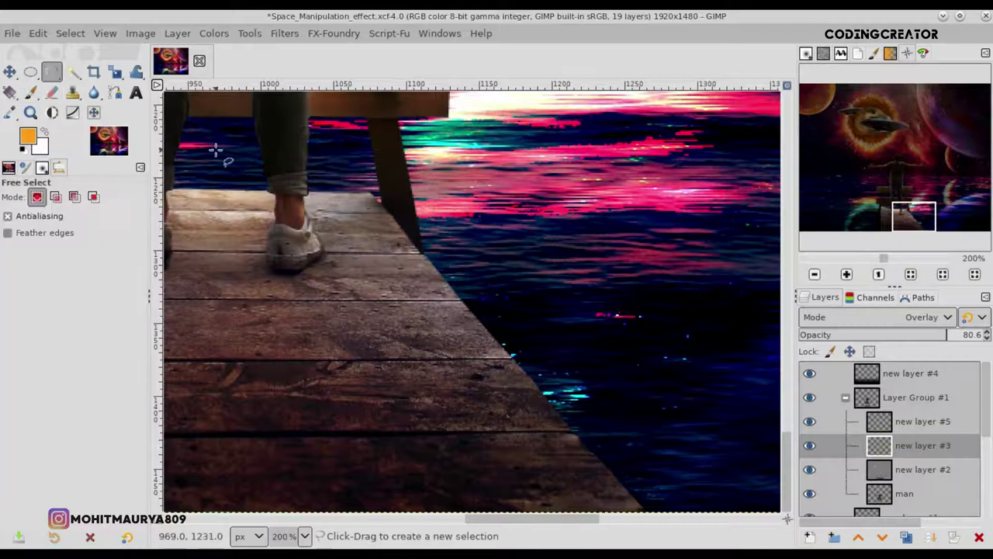
scroll(217, 150, "up", 2)
scroll(282, 215, "up", 2)
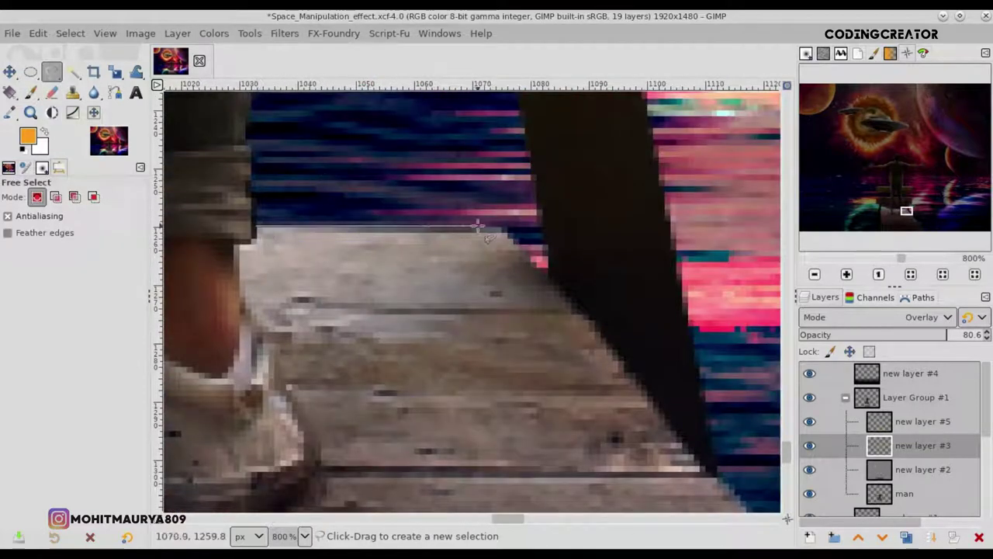
left_click(506, 231)
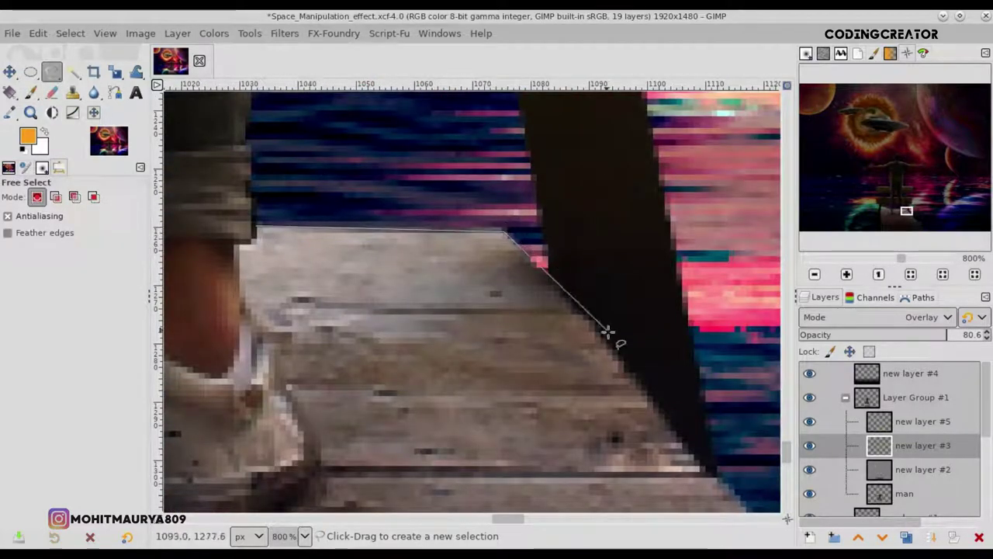
left_click(564, 294)
key("BackSpace")
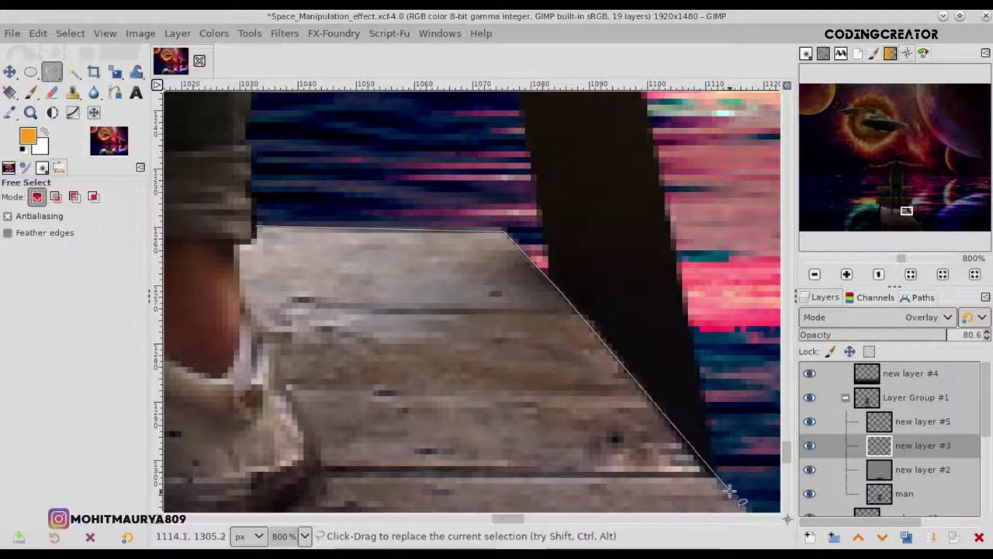
scroll(753, 506, "down", 4)
scroll(699, 509, "down", 3)
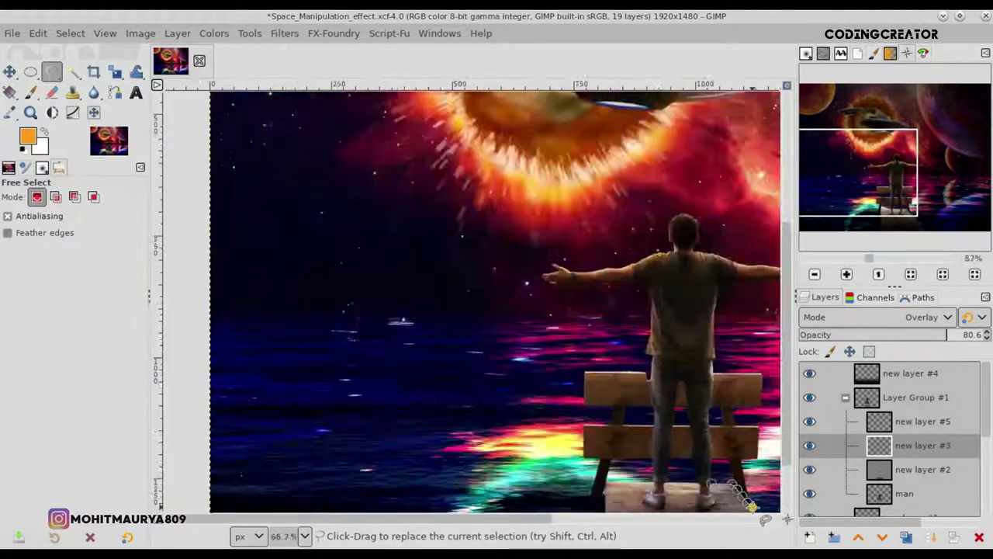
scroll(659, 513, "down", 2)
scroll(565, 505, "up", 1)
scroll(565, 505, "up", 4)
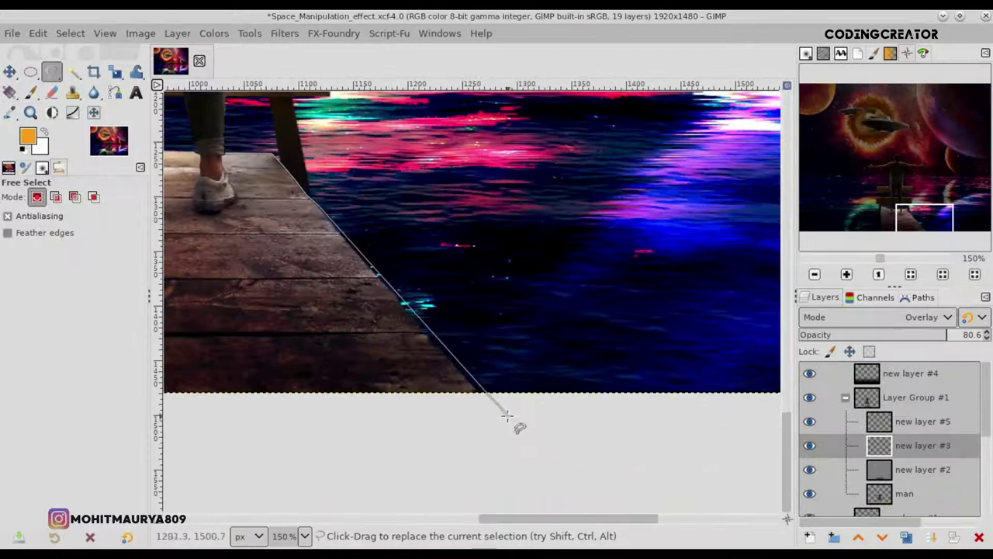
- Extend the outline down to the image bottom corners, then trace freehand back along the shoe
left_click(332, 223)
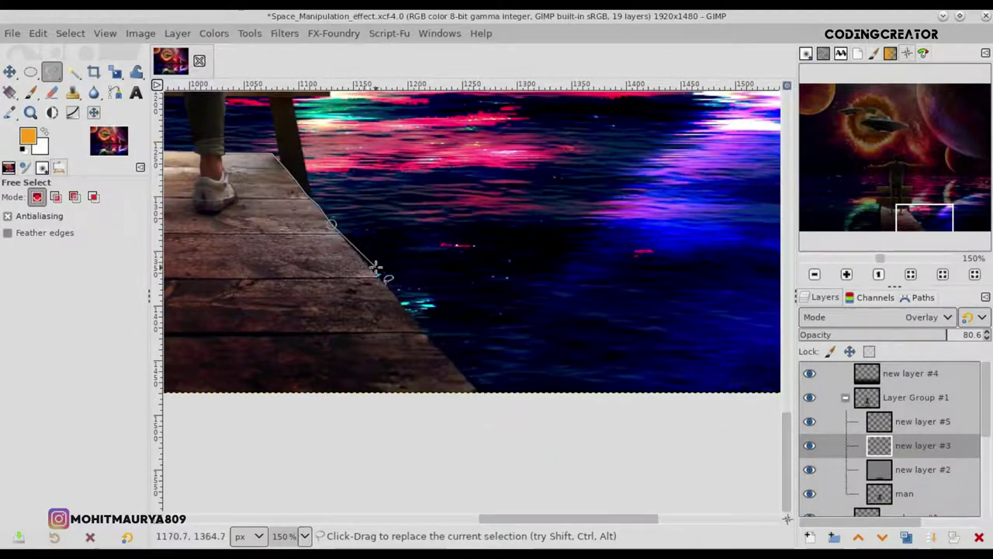
left_click(496, 410)
left_click(165, 419)
scroll(210, 211, "up", 2)
scroll(212, 220, "up", 2)
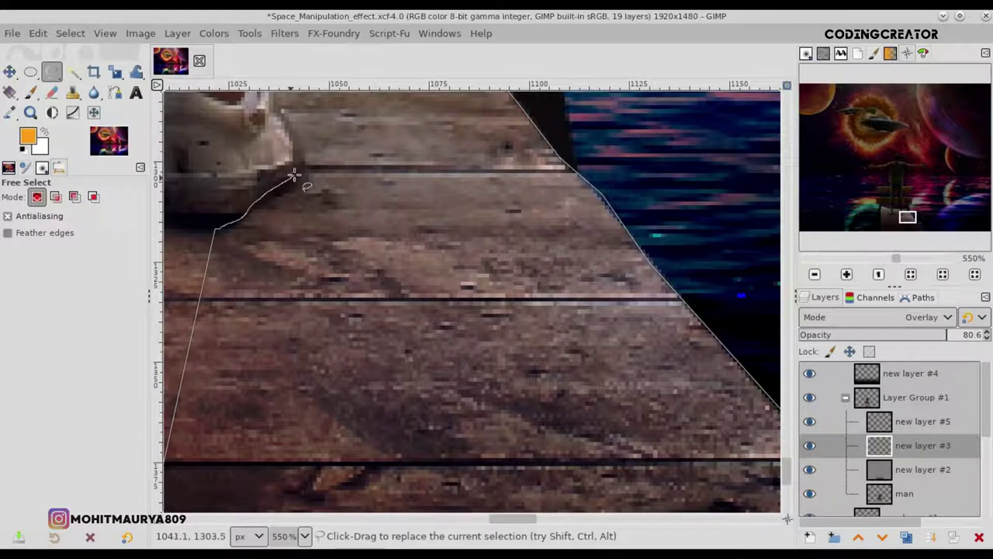
scroll(448, 477, "up", 5)
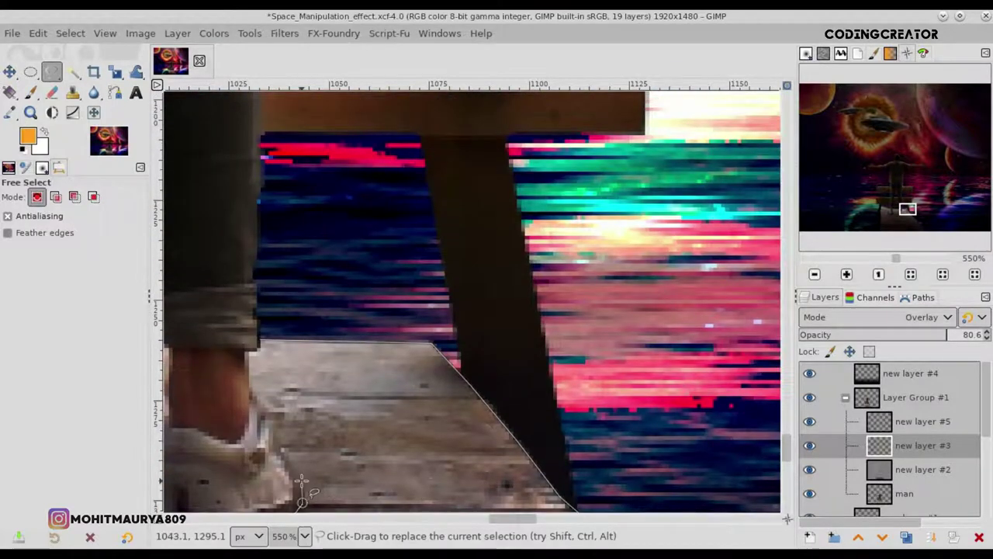
left_click_drag(284, 454, 272, 423)
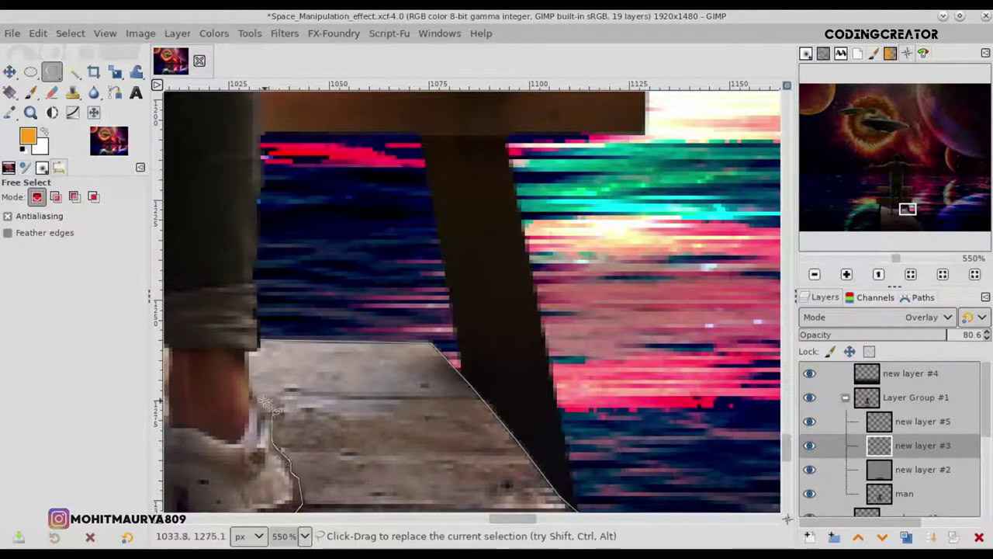
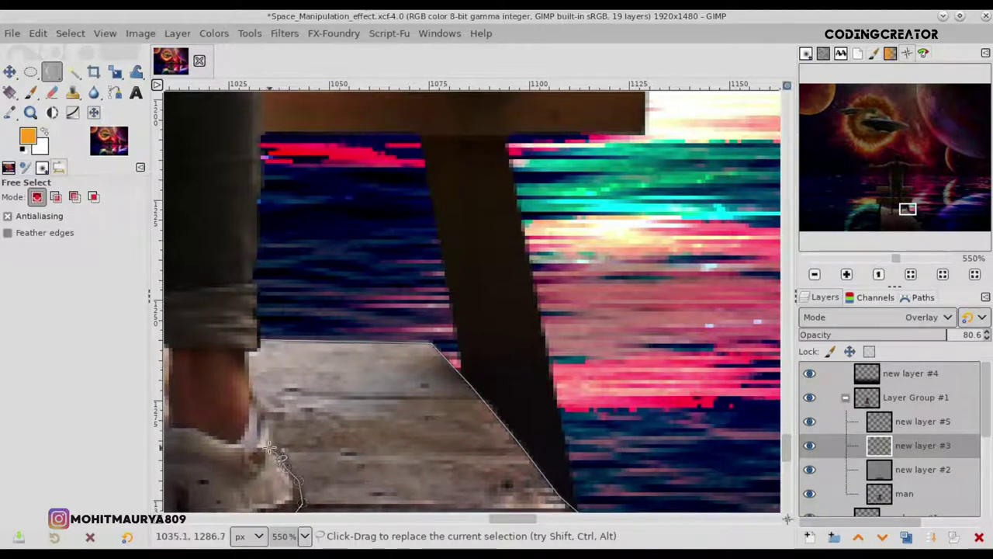
- Close the freehand selection around the pier deck and set a soft brush to size 73, opacity about 9.6
left_click_drag(248, 375, 246, 352)
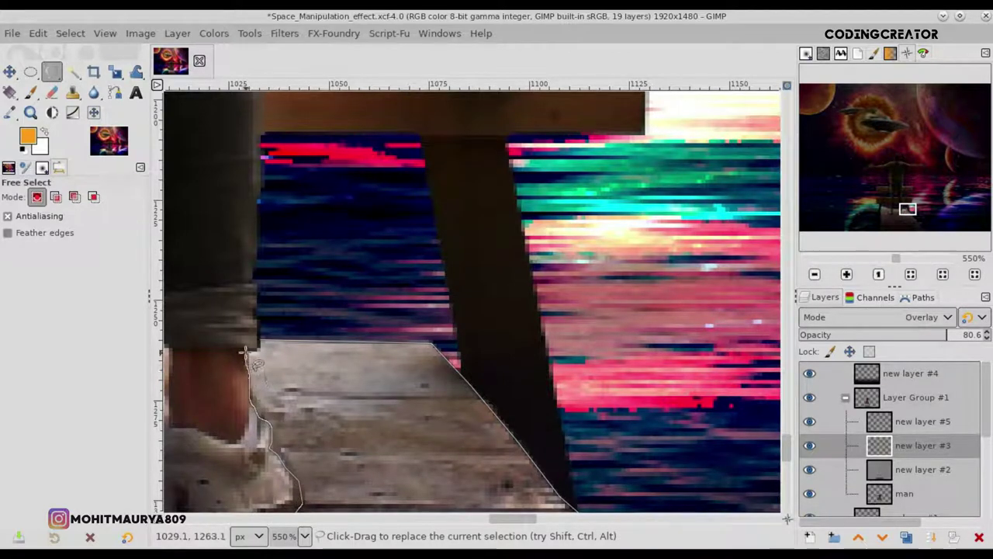
key("Return")
key("p")
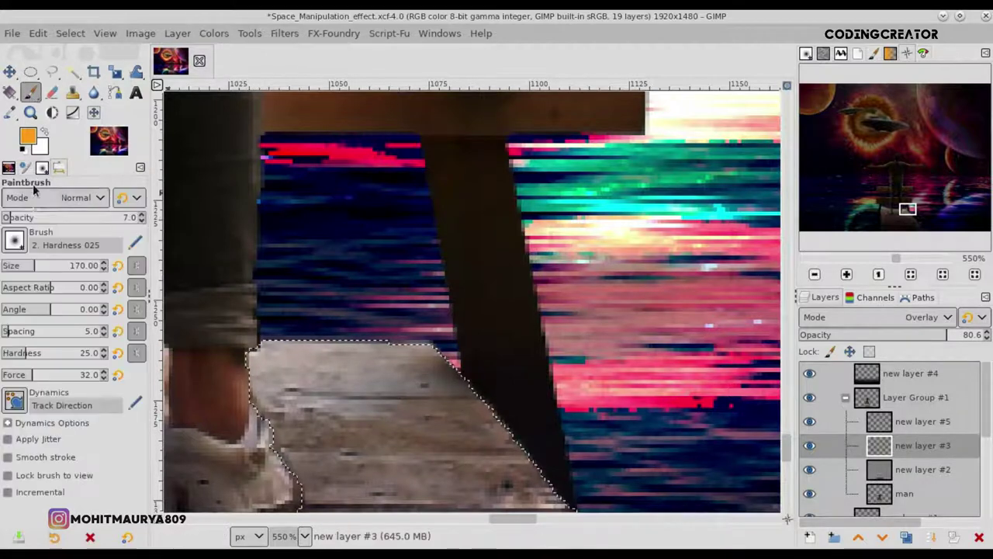
left_click_drag(14, 221, 22, 220)
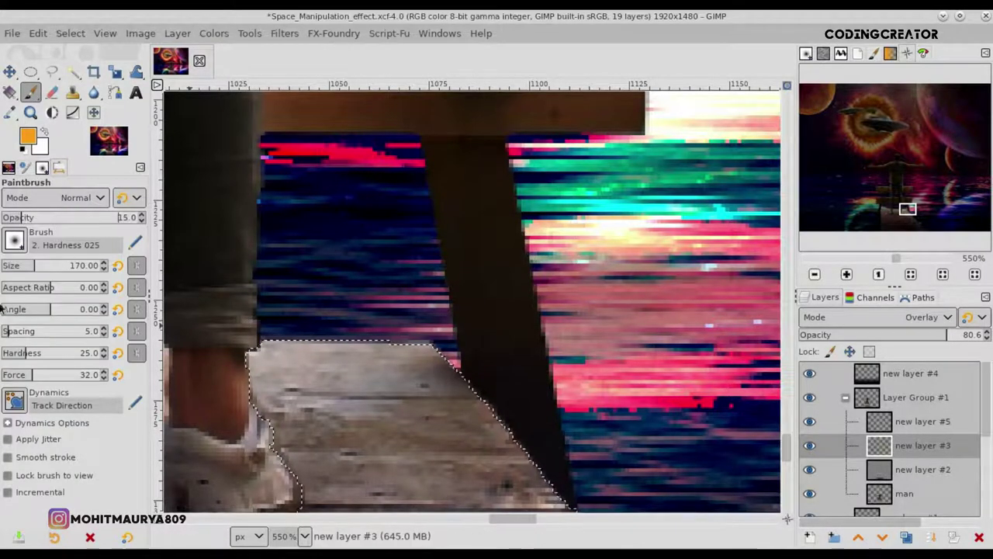
left_click_drag(12, 270, 4, 269)
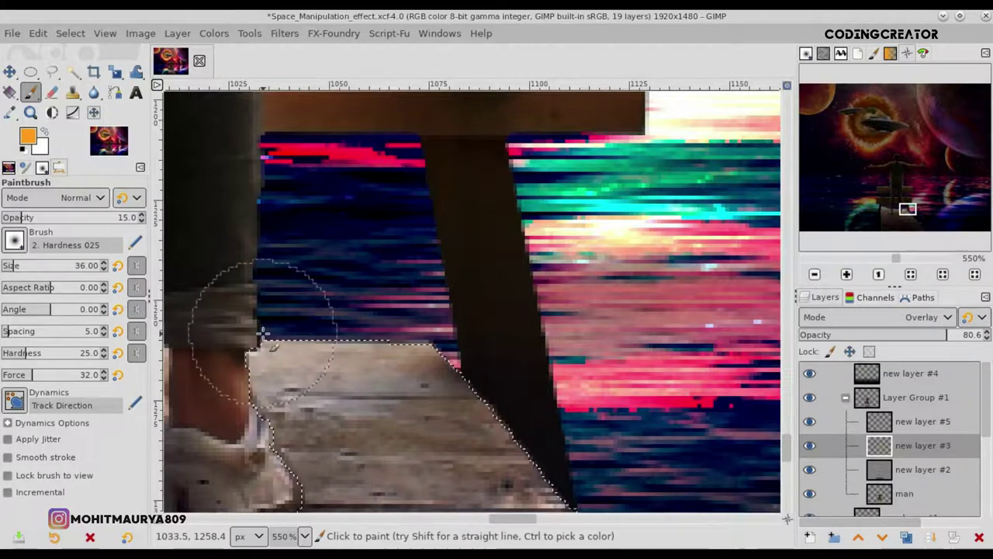
left_click_drag(14, 268, 20, 268)
left_click_drag(20, 219, 14, 218)
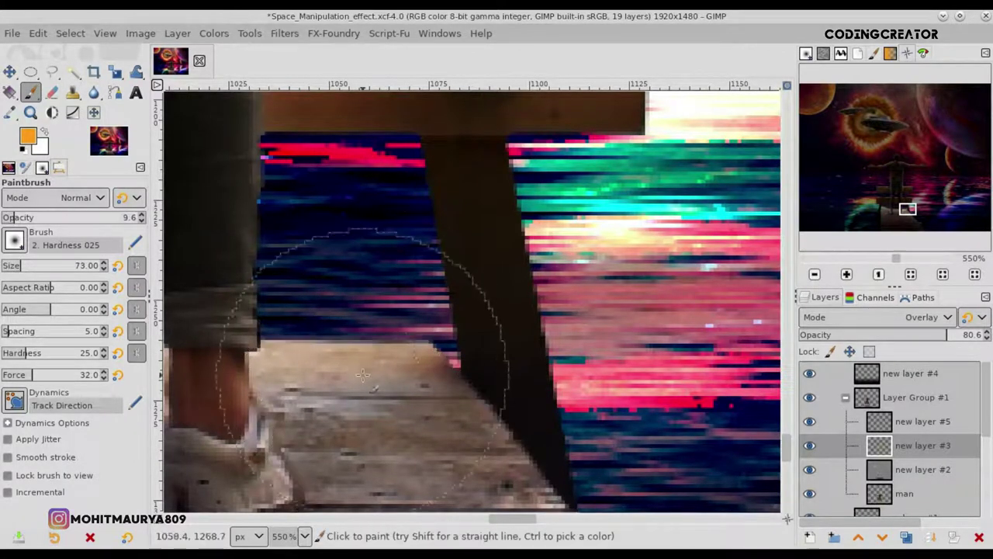
- Paint soft shadows on the deck with brush sizes 100–261, then clear the selection
scroll(532, 495, "down", 3)
scroll(786, 439, "up", 2)
scroll(786, 439, "down", 1)
left_click_drag(20, 267, 28, 268)
left_click_drag(14, 218, 9, 219)
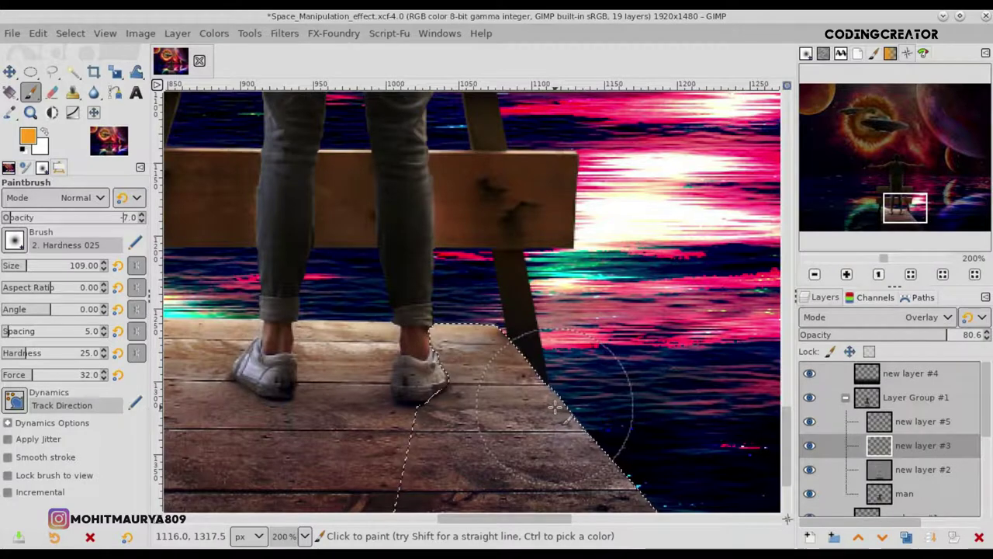
left_click_drag(25, 266, 23, 265)
left_click_drag(9, 220, 9, 220)
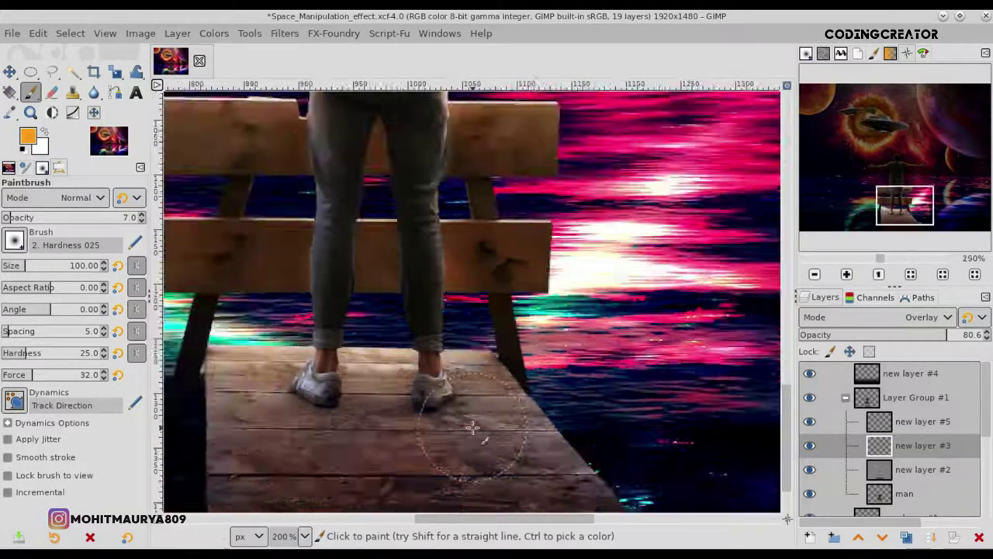
scroll(472, 427, "down", 3)
left_click_drag(24, 265, 44, 265)
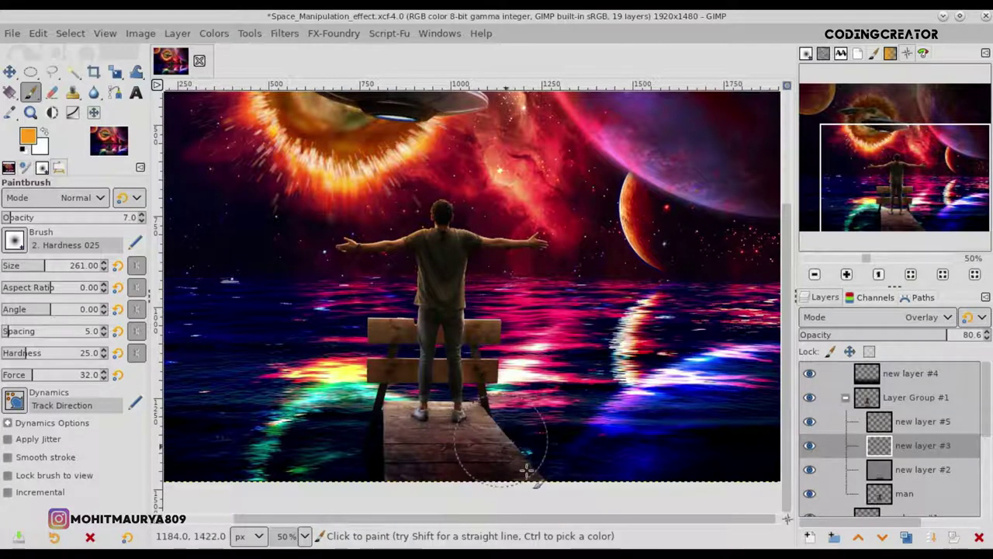
left_click(68, 34)
left_click(85, 69)
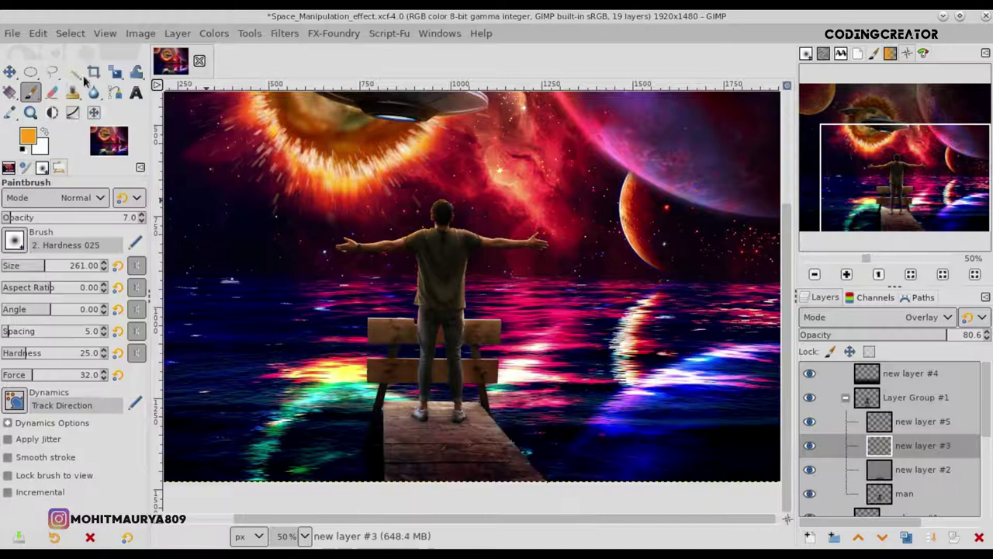
- Fit the image in view and make new layer #3 the active layer in Layer Group #1
left_click(12, 74)
key("minus")
key("minus")
key("minus")
key("plus")
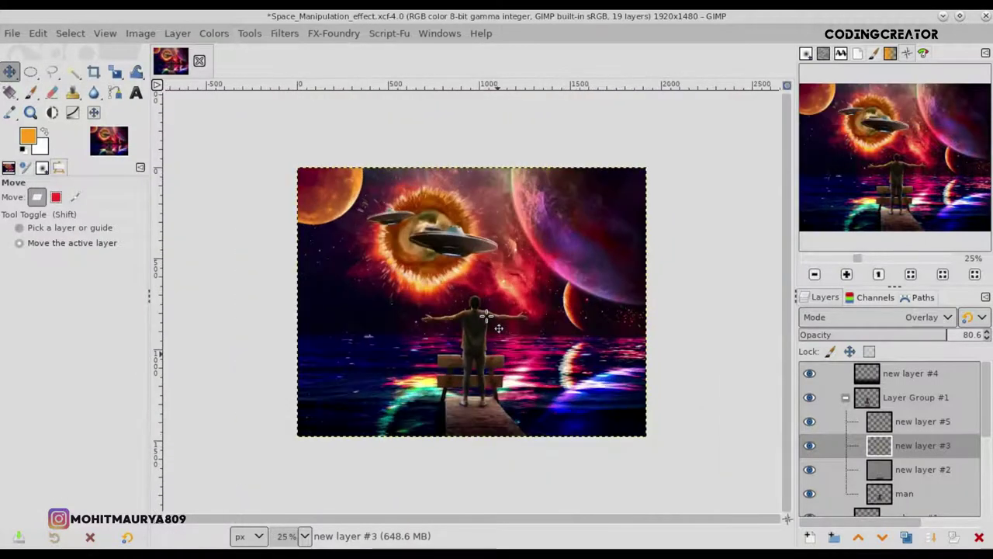
left_click(852, 430)
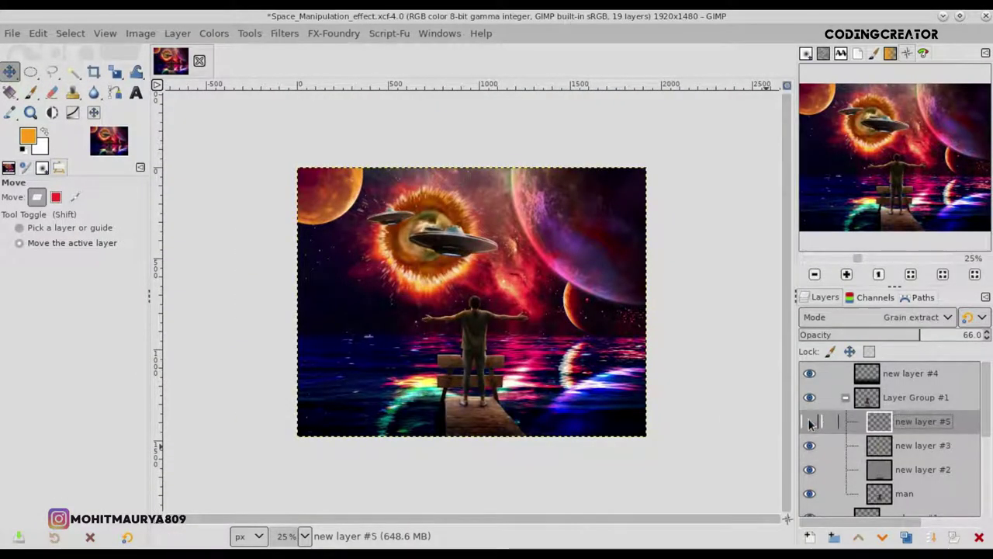
left_click(858, 376)
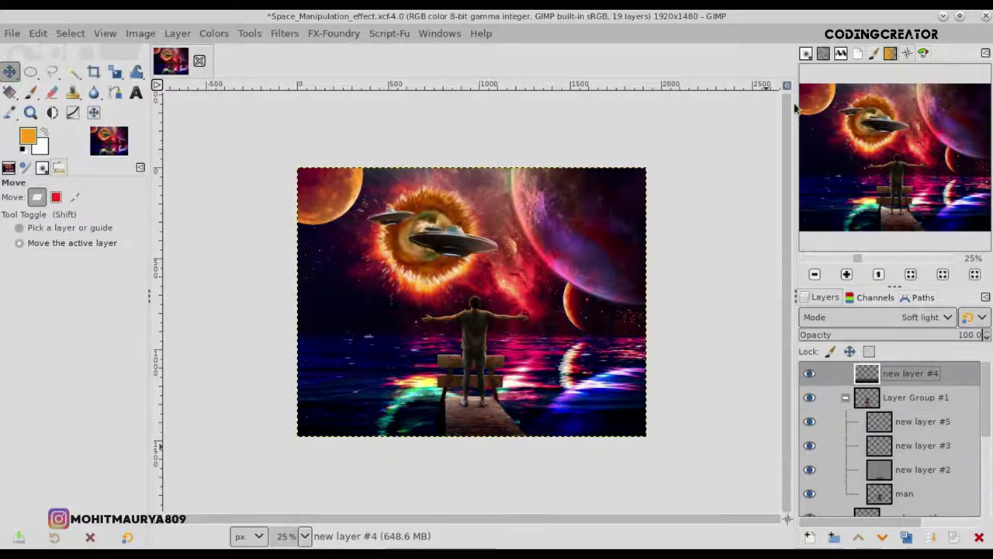
left_click(789, 87)
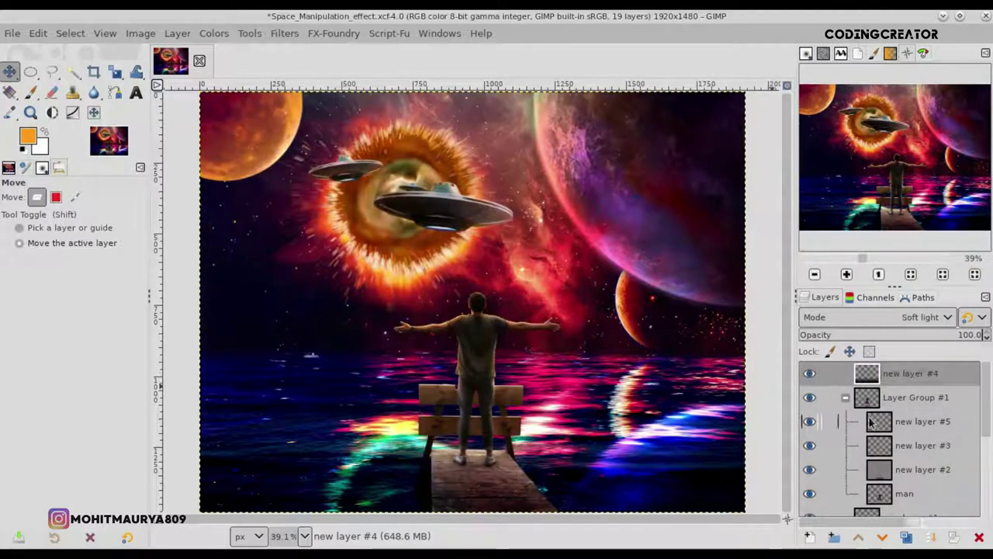
key("Page_Down")
key("Page_Down")
scroll(463, 454, "up", 2)
scroll(462, 454, "up", 3)
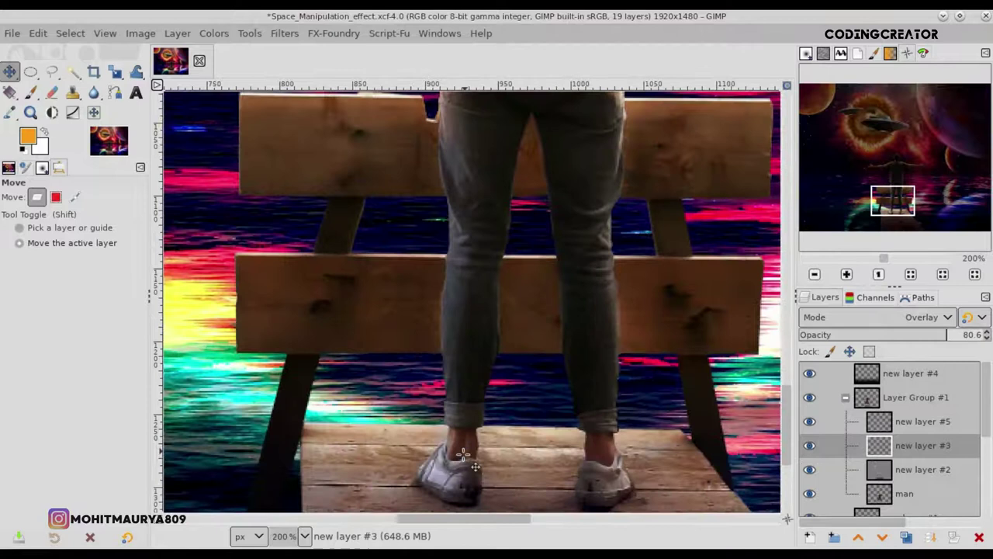
left_click_drag(785, 448, 790, 475)
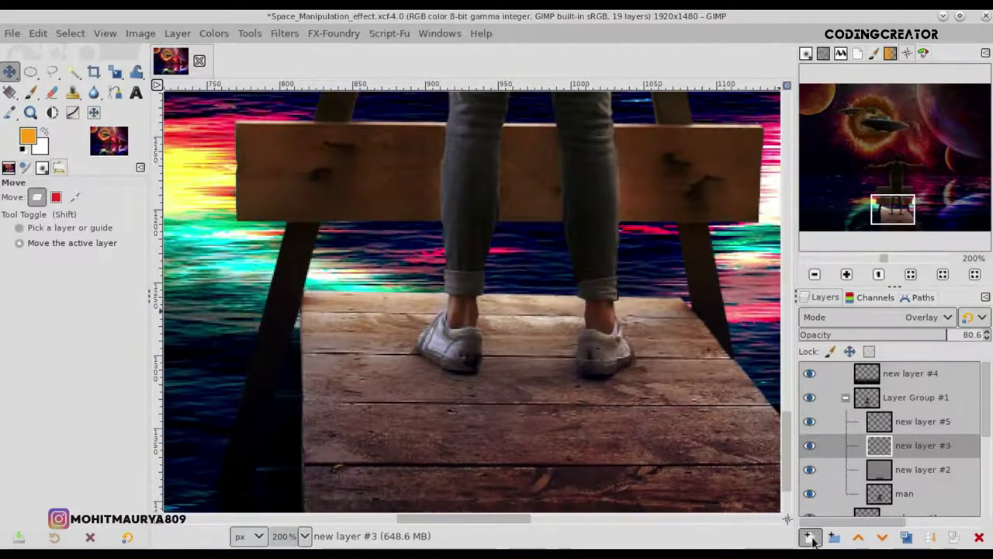
- Create new layer #6 above new layer #3 and set its blend mode to Overlay
left_click(811, 538)
left_click(882, 525)
right_click(894, 445)
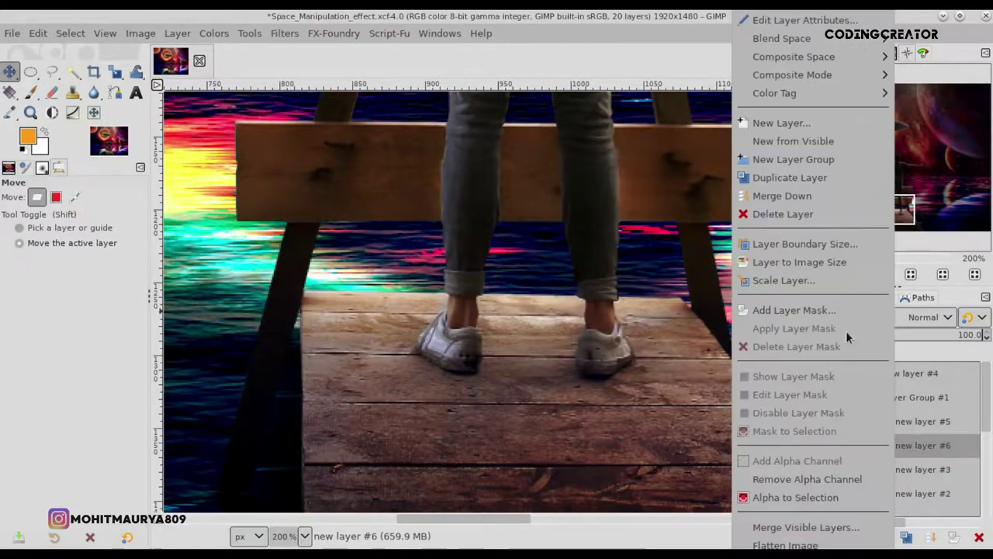
mouse_move(792, 75)
left_click(688, 109)
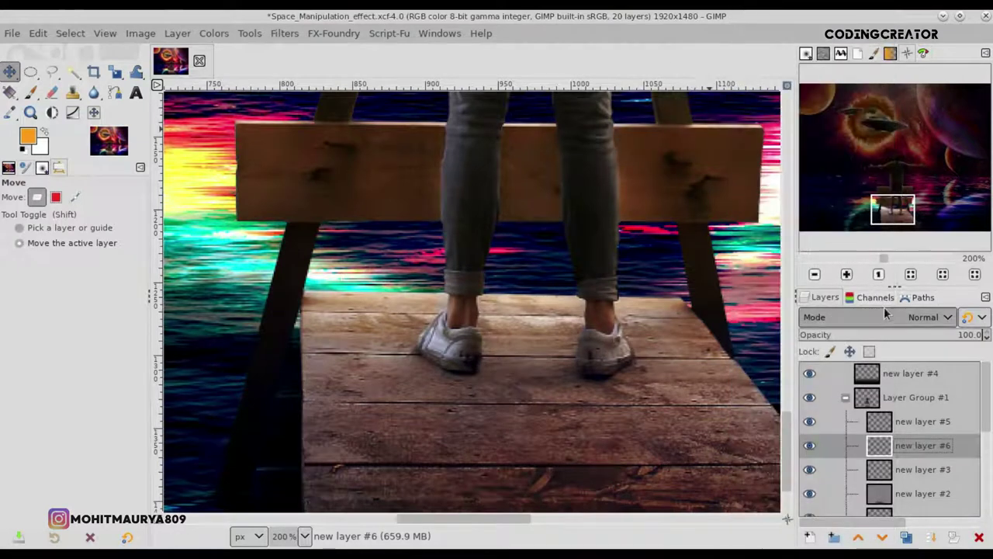
left_click(885, 310)
left_click(841, 411)
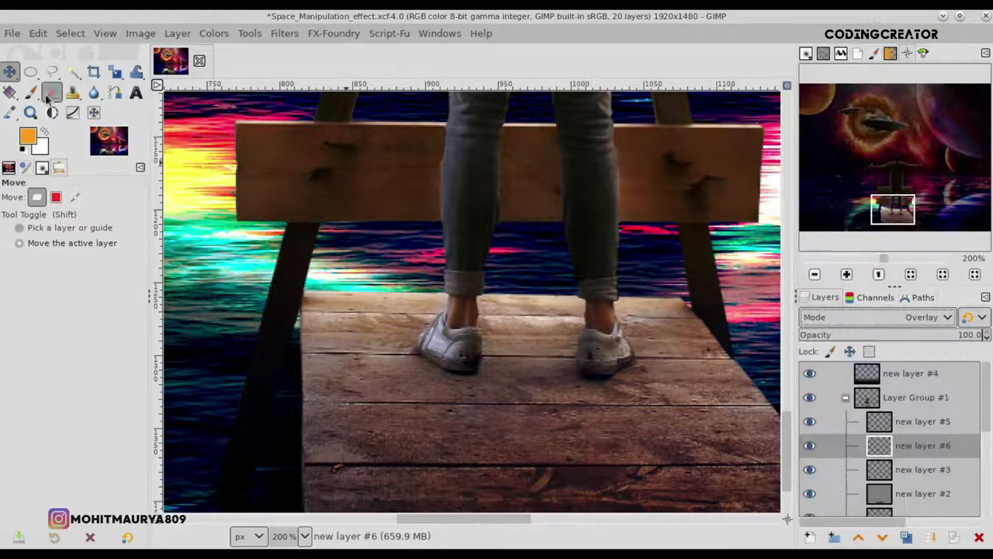
left_click(31, 93)
left_click(45, 73)
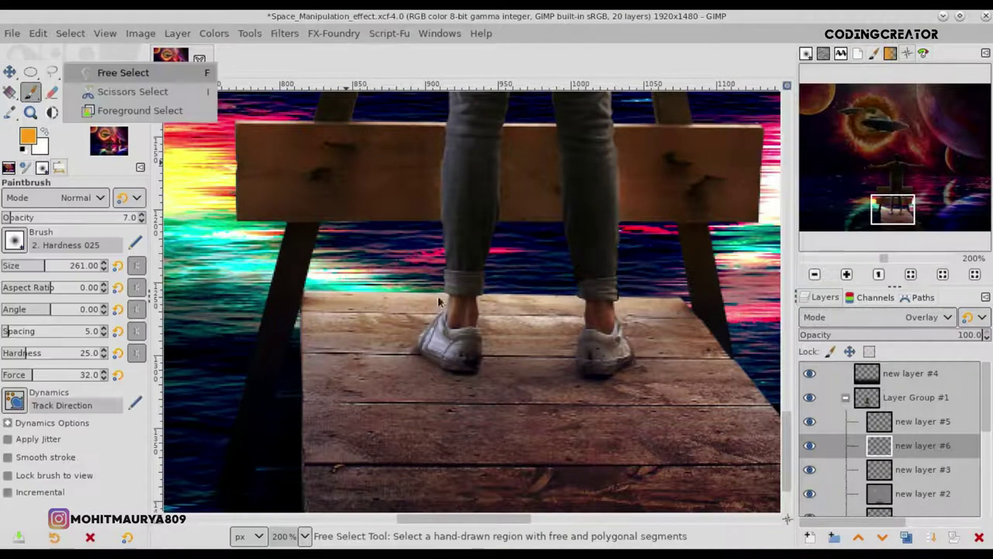
- Outline the man's left shoe and ankle with a freehand selection
left_click(80, 72)
scroll(459, 299, "up", 1, "ctrl")
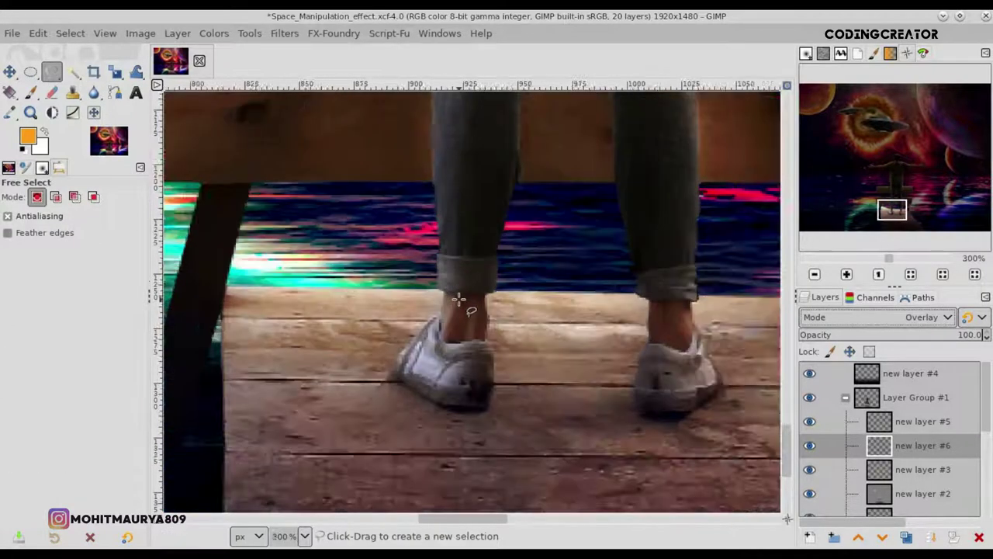
scroll(440, 290, "up", 1, "ctrl")
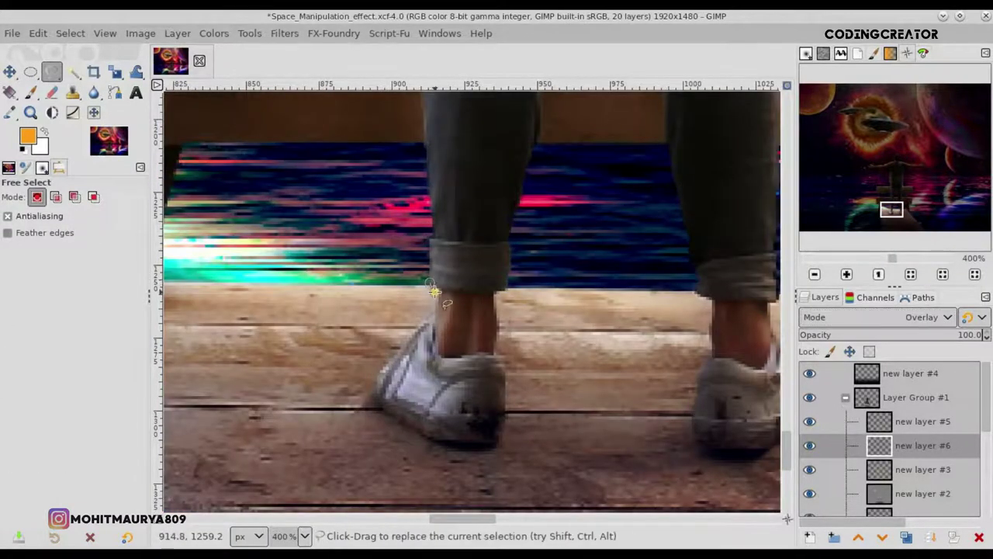
scroll(432, 284, "up", 3, "ctrl")
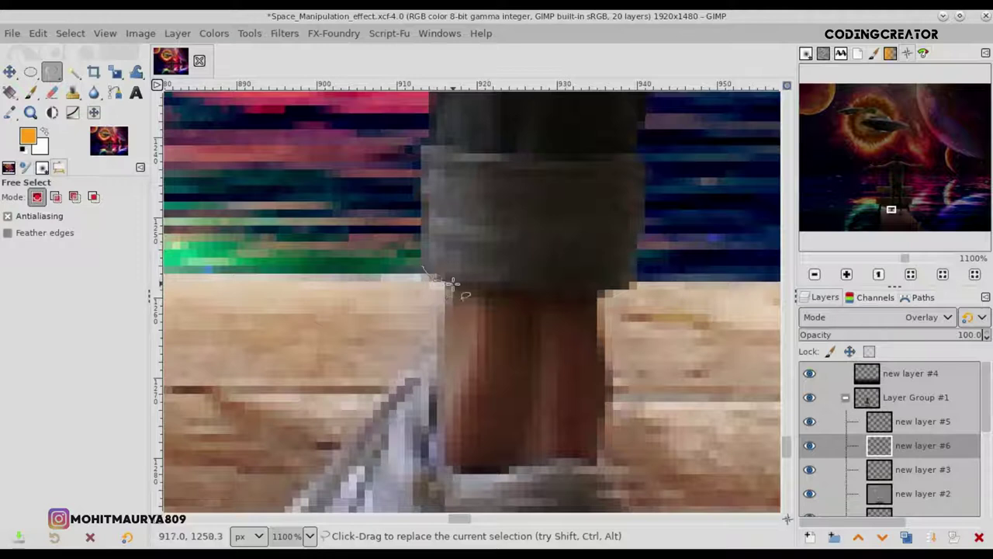
scroll(419, 359, "down", 2, "ctrl")
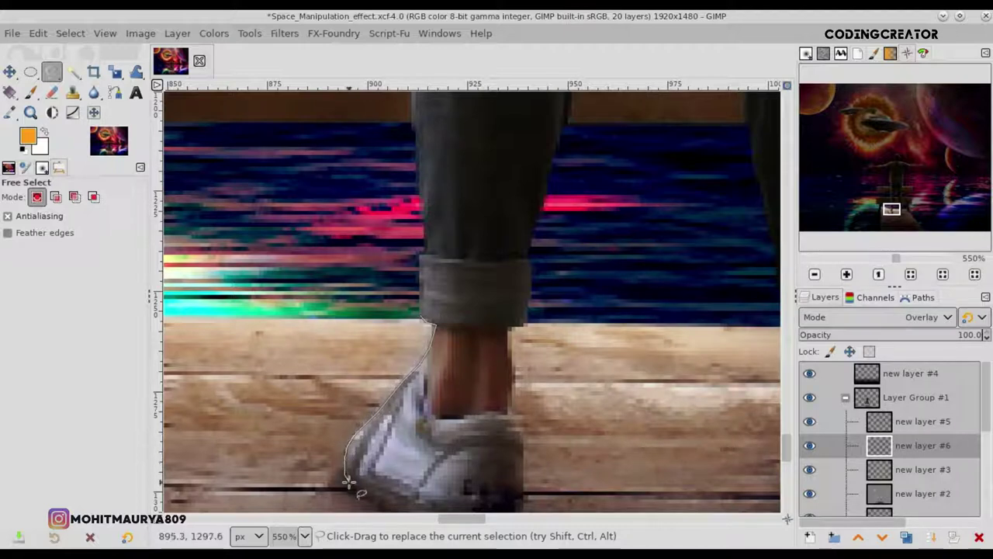
scroll(377, 496, "down", 2)
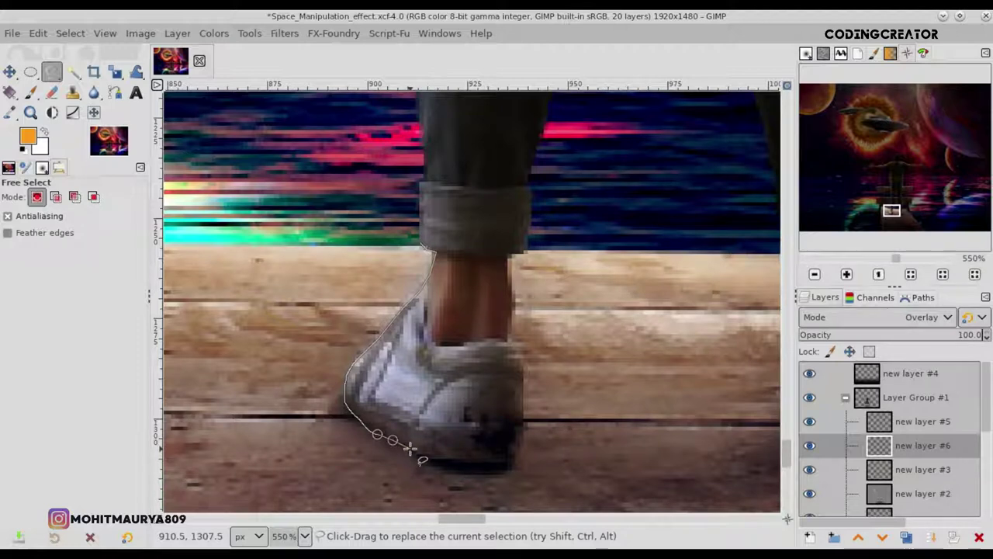
left_click(419, 243)
key("Return")
- Paint soft shading over the shoe with a size 27–42 brush, touch up with the eraser, and clear the selection
key("p")
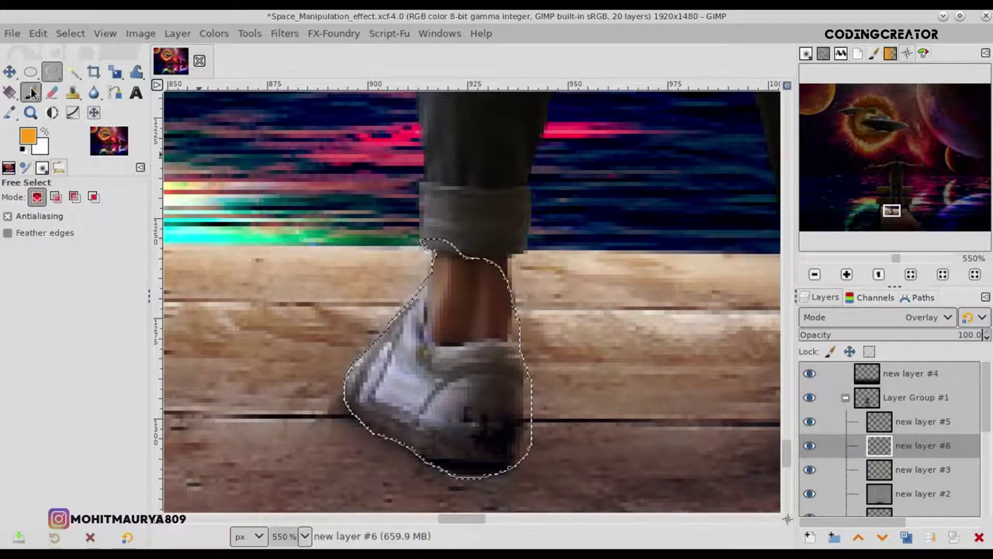
left_click(29, 264)
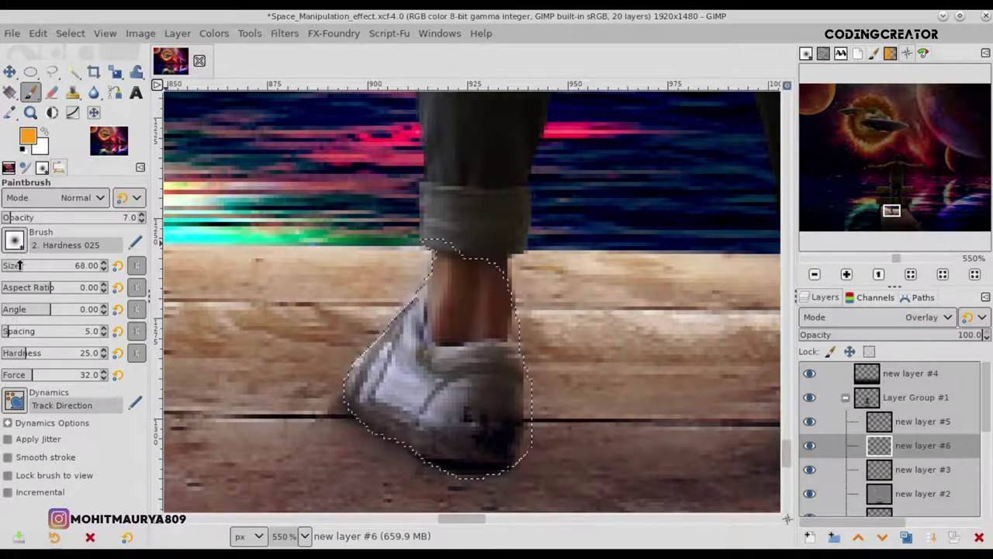
left_click_drag(20, 264, 10, 268)
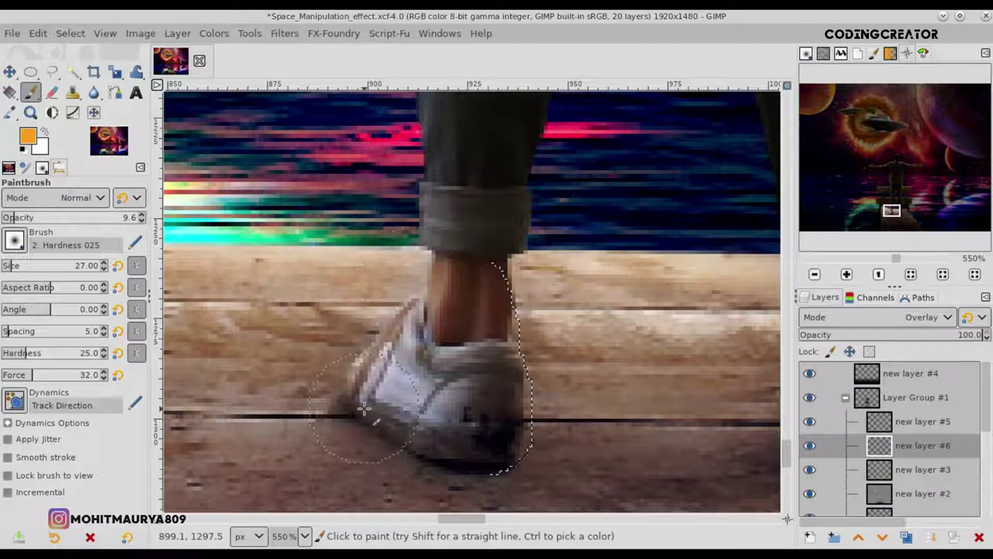
left_click(49, 94)
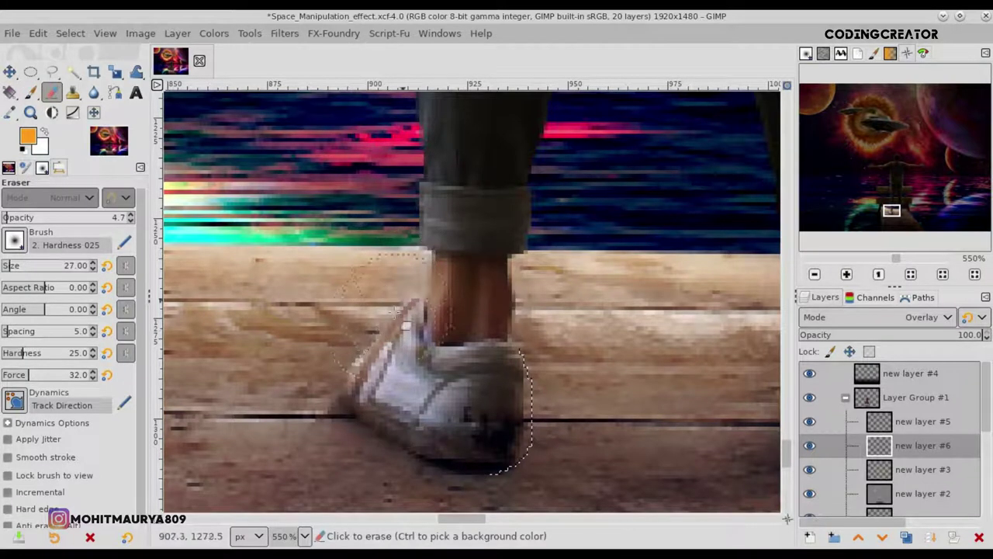
key("p")
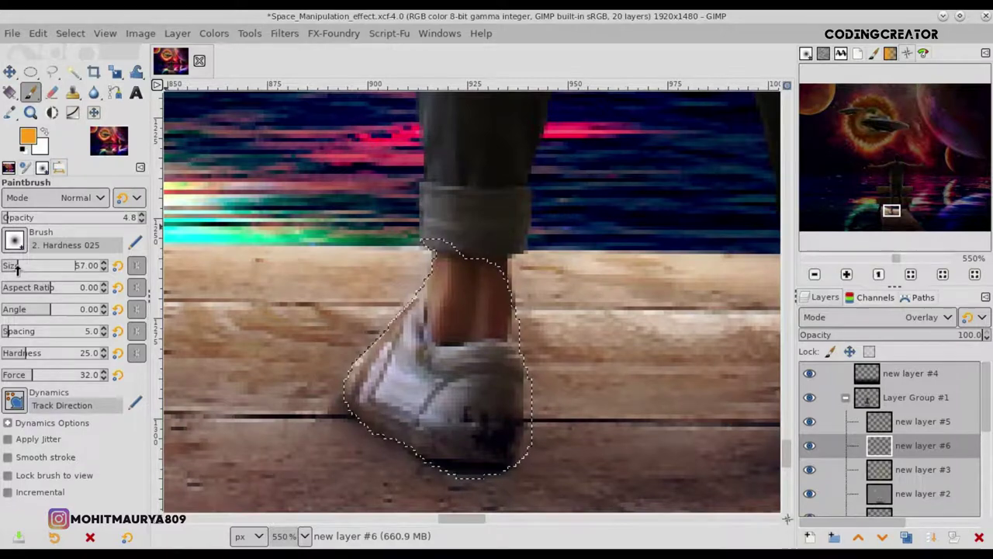
left_click_drag(17, 267, 13, 268)
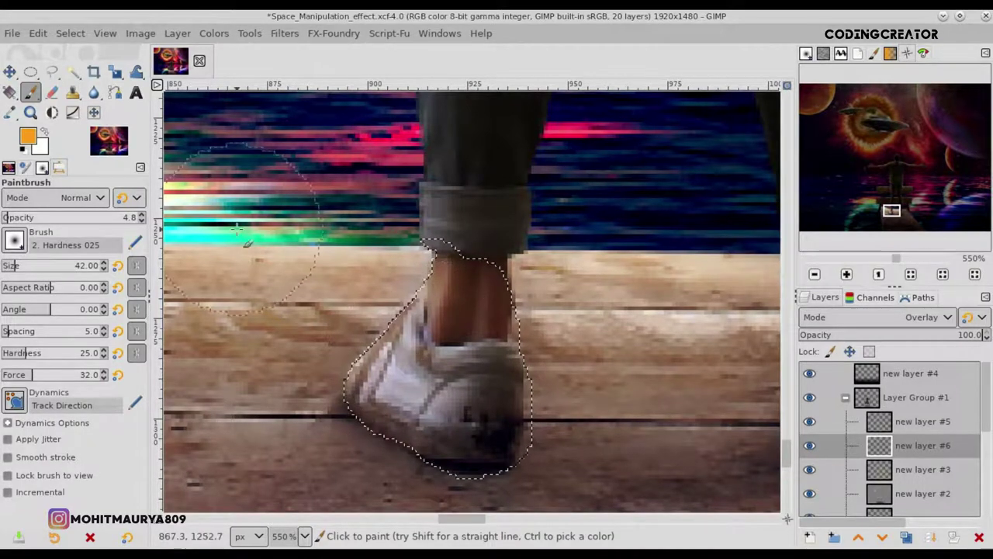
left_click(70, 33)
left_click(84, 69)
- Outline the back and lower part of the man's shoe with a freehand selection
key("m")
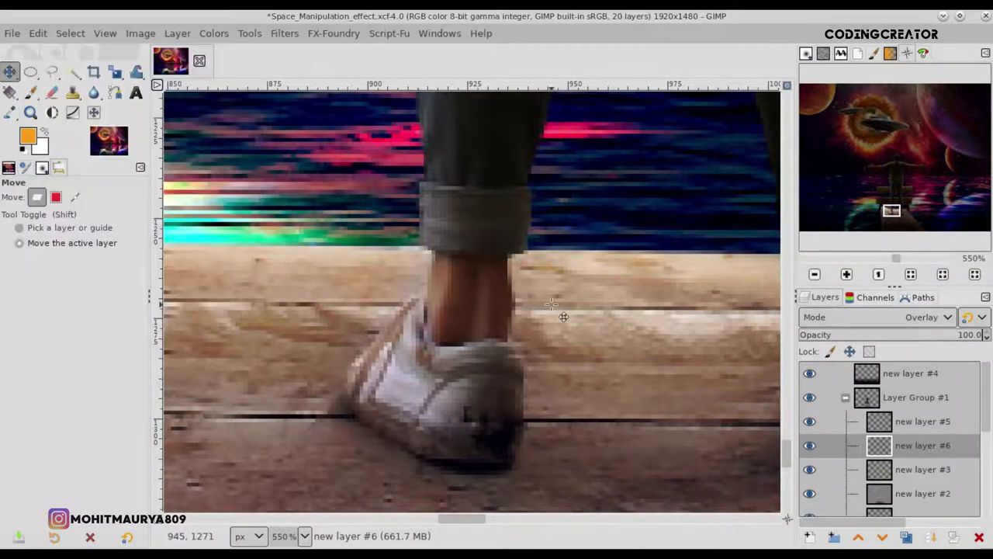
scroll(551, 303, "down", 4, "ctrl")
left_click_drag(499, 518, 566, 518)
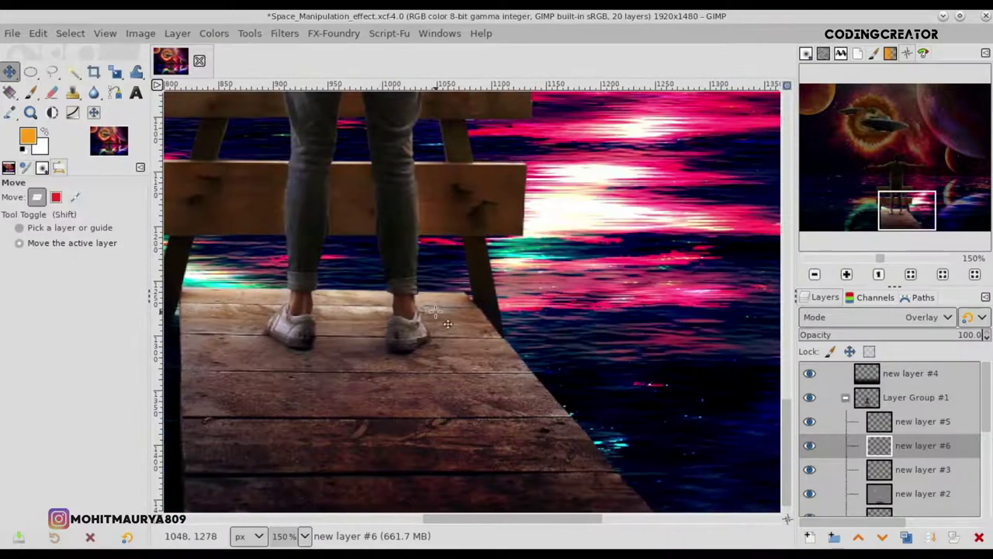
scroll(436, 312, "up", 4, "ctrl")
left_click(31, 92)
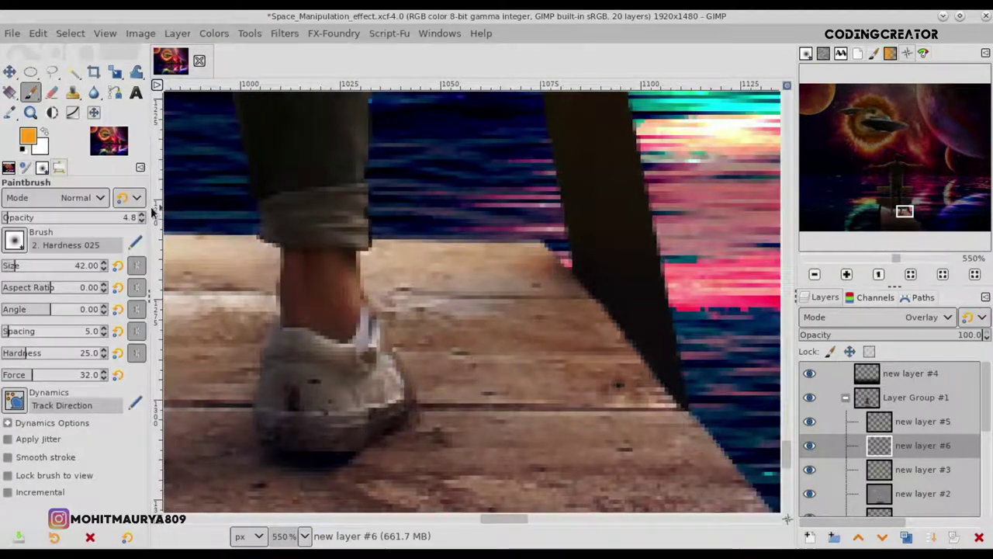
left_click(52, 72)
scroll(380, 318, "up", 2, "ctrl")
left_click(358, 303)
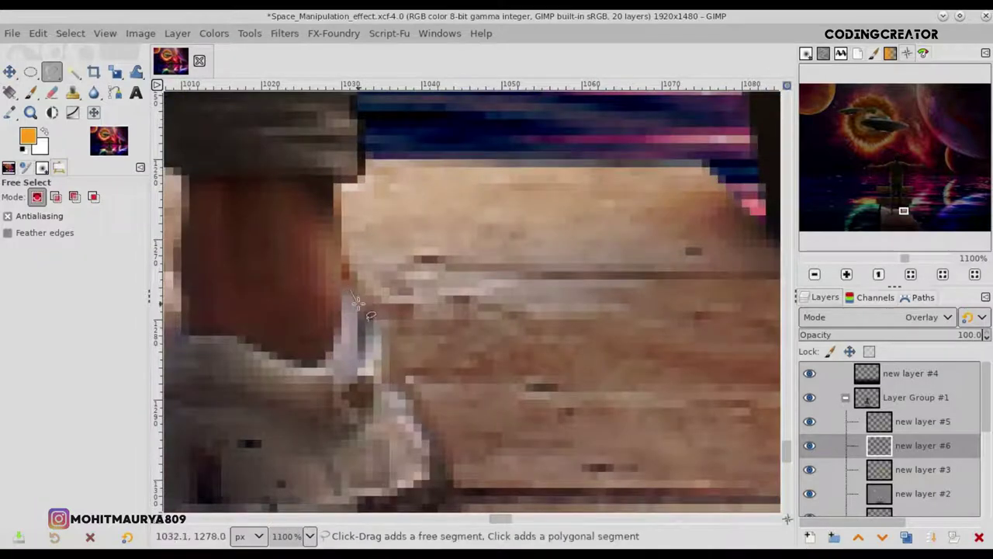
scroll(436, 454, "down", 2, "ctrl")
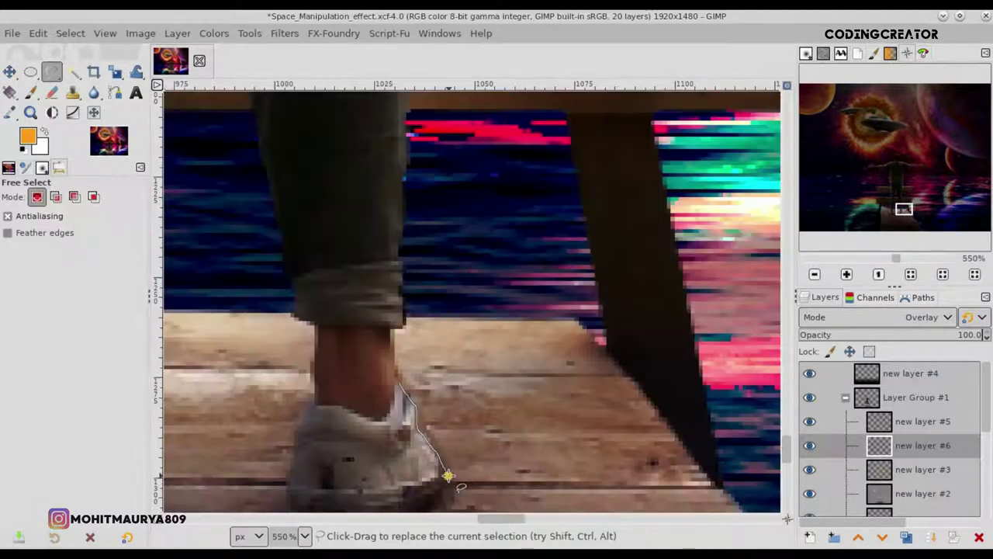
scroll(523, 333, "down", 4)
scroll(523, 333, "up", 2, "ctrl")
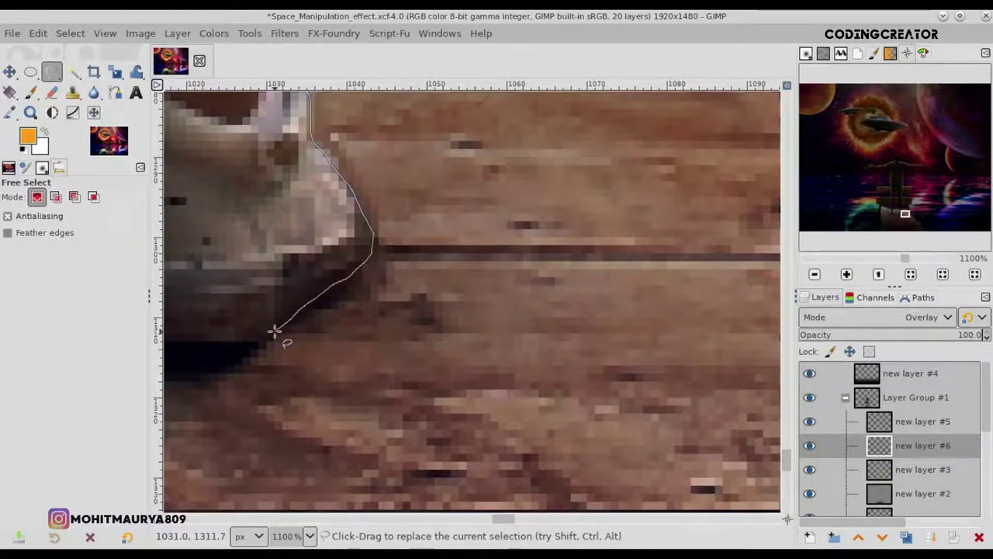
scroll(275, 332, "down", 3, "ctrl")
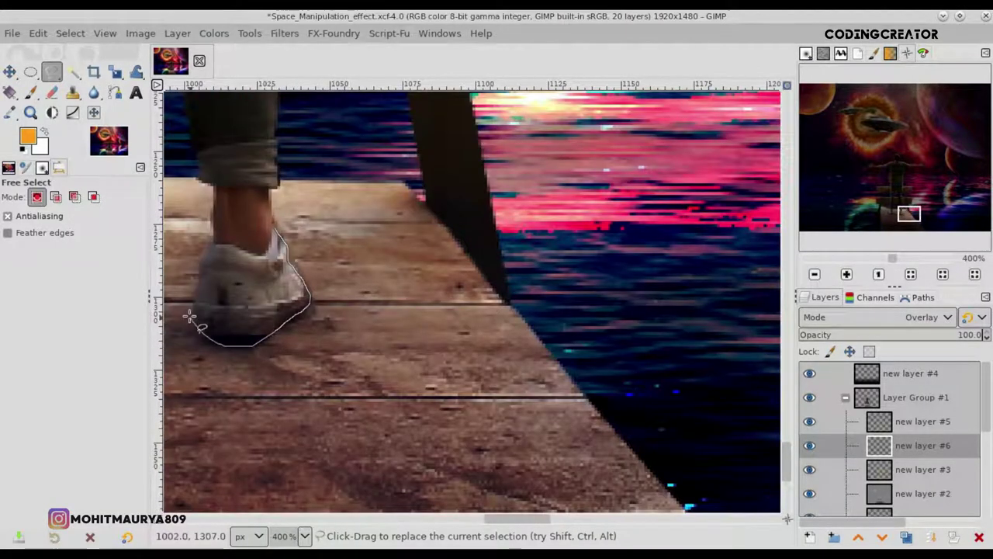
scroll(267, 191, "up", 3, "ctrl")
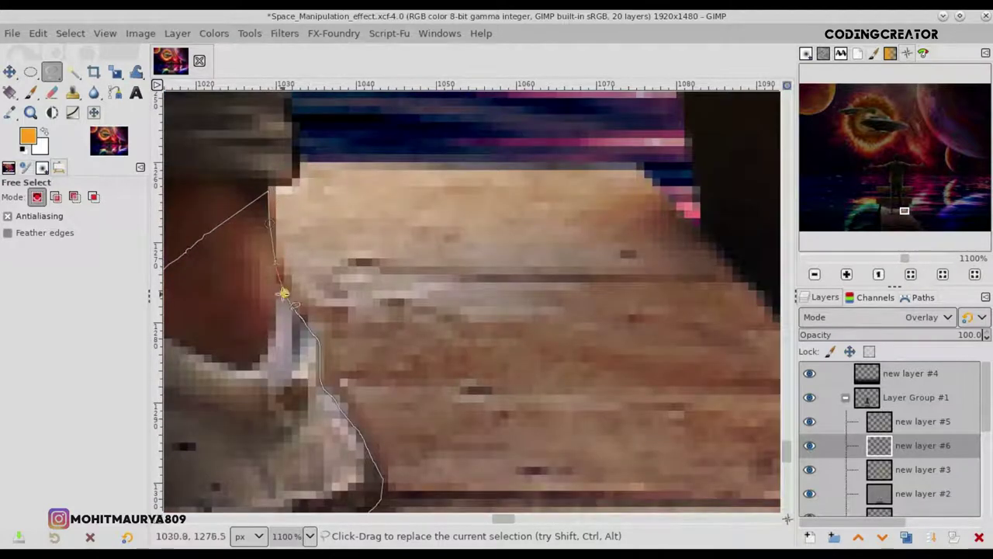
scroll(283, 294, "down", 3, "ctrl")
key("Return")
- Paint a faint shadow over the lower shoe with a size-24 brush at 4.8 opacity, clear the selection, and zoom out
key("p")
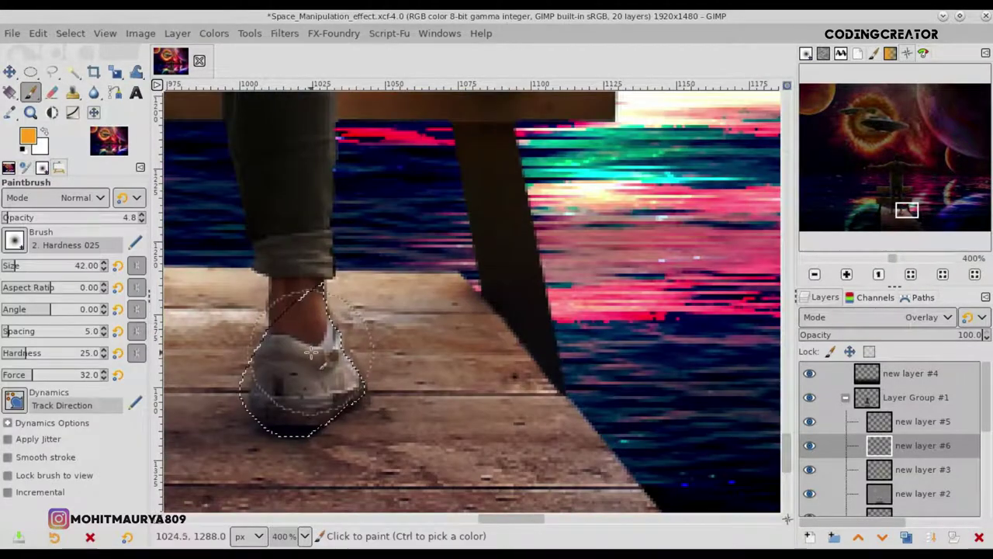
left_click_drag(69, 265, 54, 265)
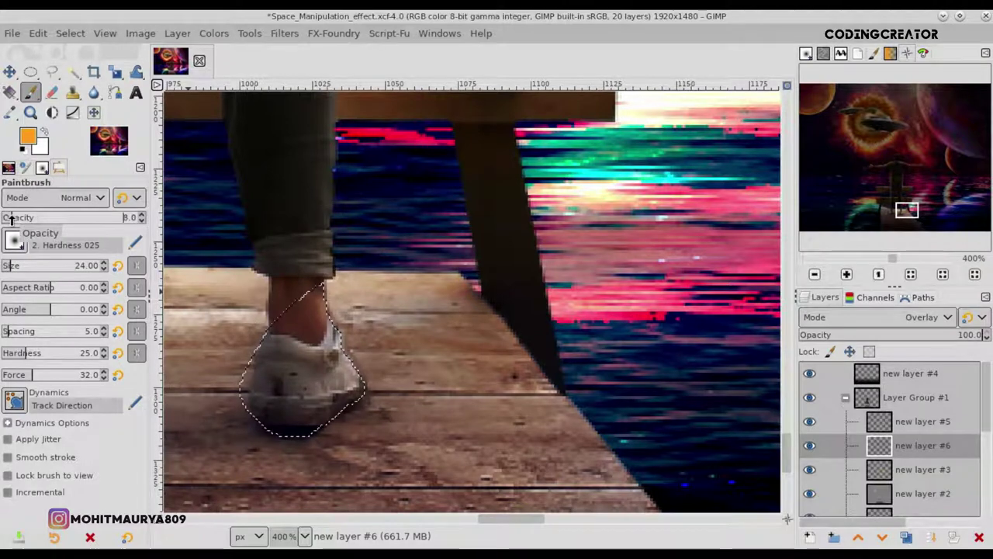
key("ctrl+t")
left_click_drag(339, 309, 372, 425)
key("ctrl+t")
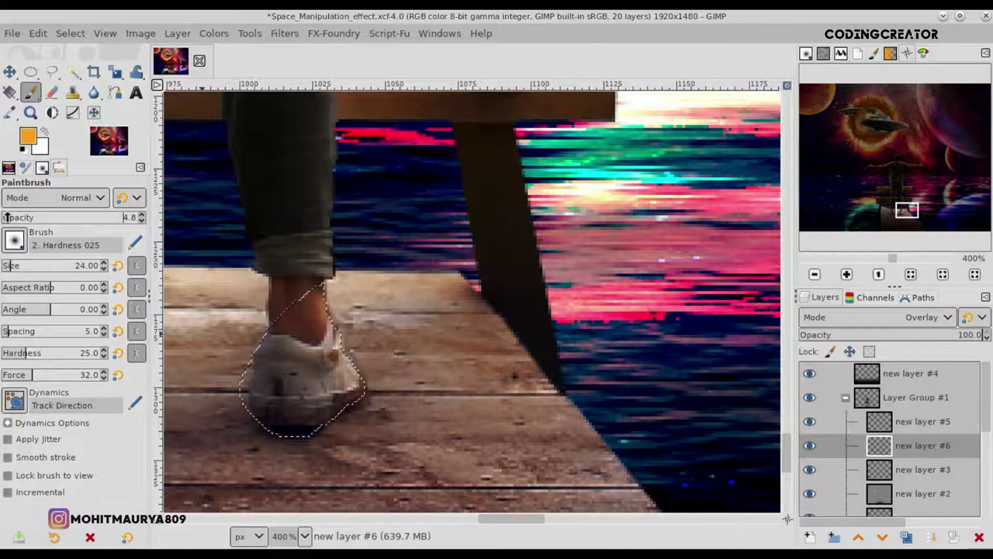
left_click_drag(326, 403, 263, 388)
key("bracketright")
key("bracketright")
key("bracketright")
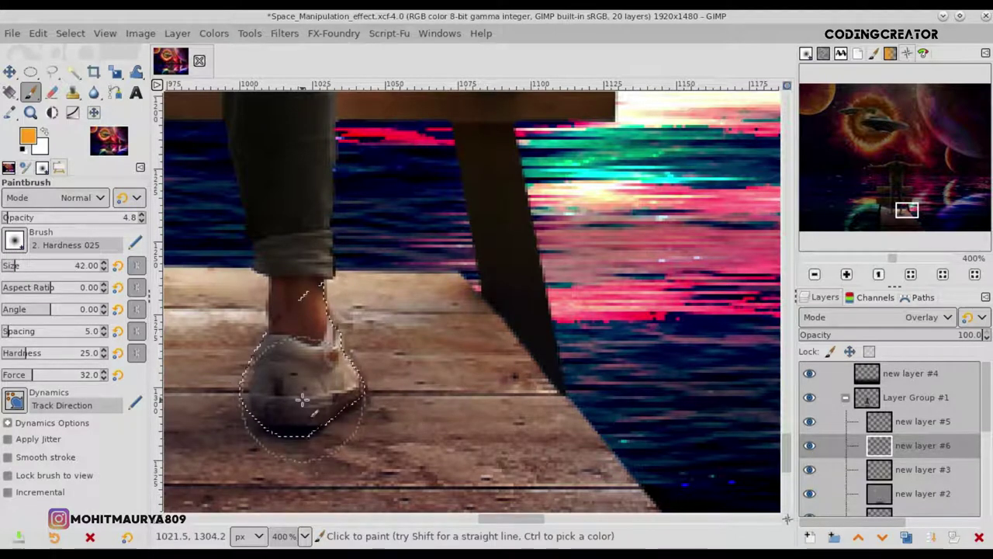
left_click(70, 33)
left_click(86, 69)
key("m")
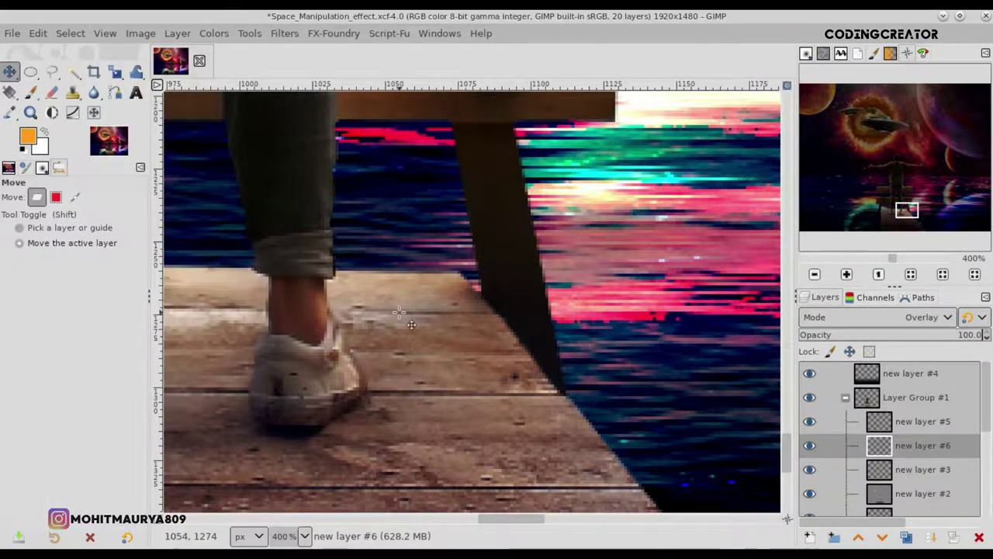
scroll(399, 312, "down", 3)
scroll(399, 312, "down", 4)
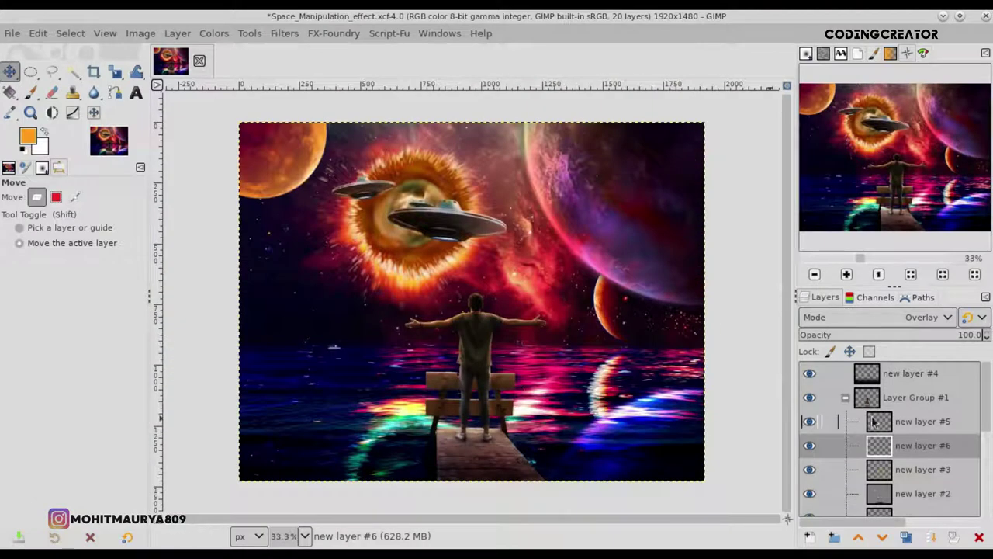
- Collapse Layer Group #1 and duplicate the man layer
left_click(855, 374)
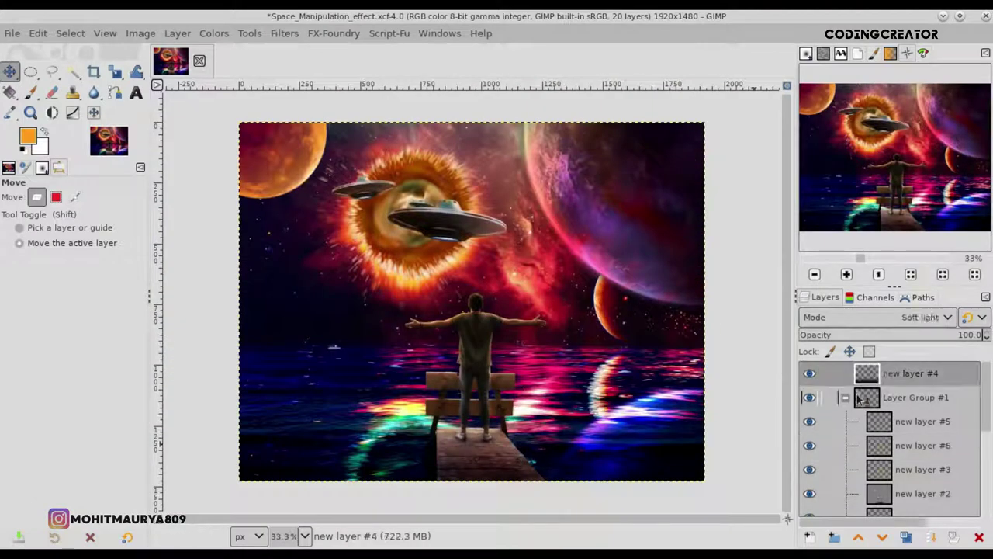
left_click(846, 398)
scroll(987, 386, "down", 2)
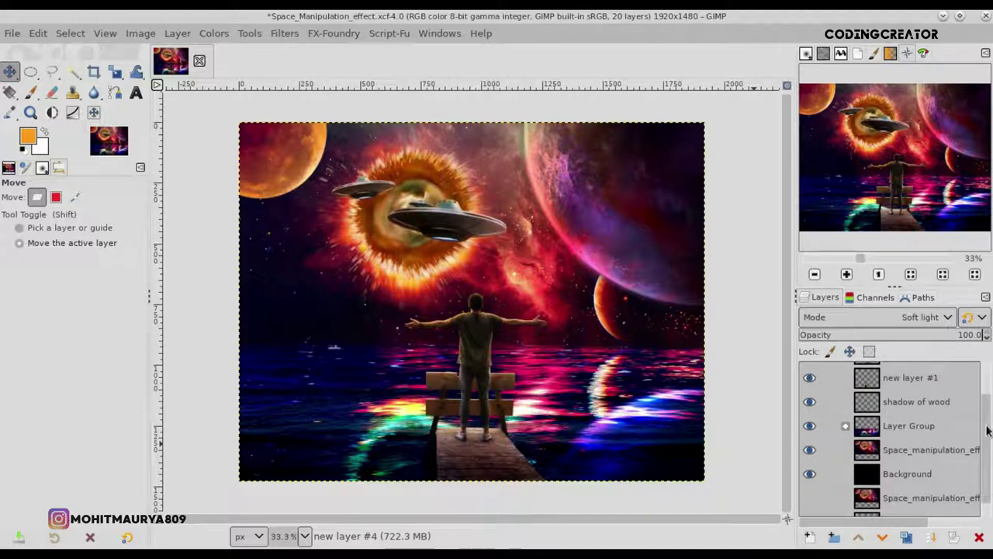
scroll(988, 431, "up", 2)
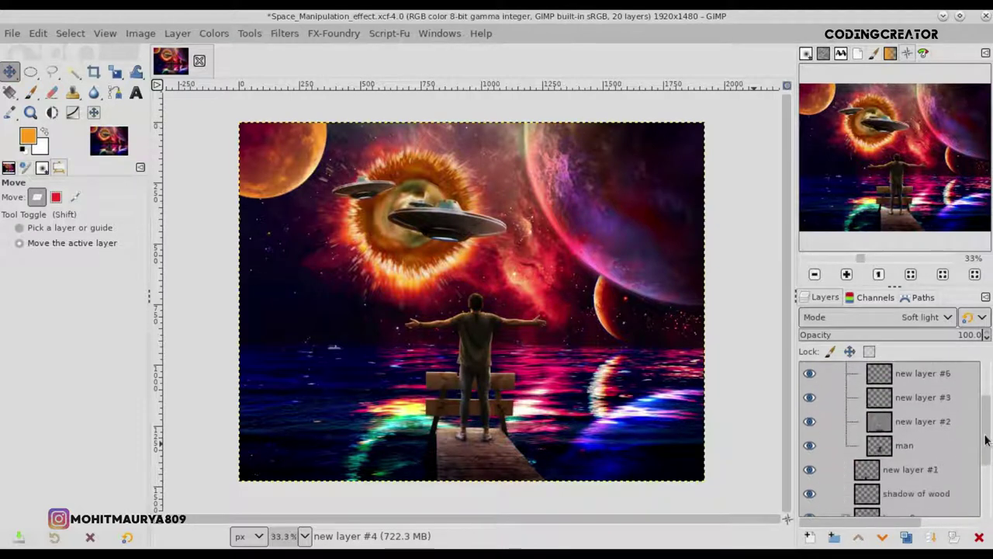
left_click_drag(984, 406, 986, 436)
left_click(915, 412)
left_click(909, 538)
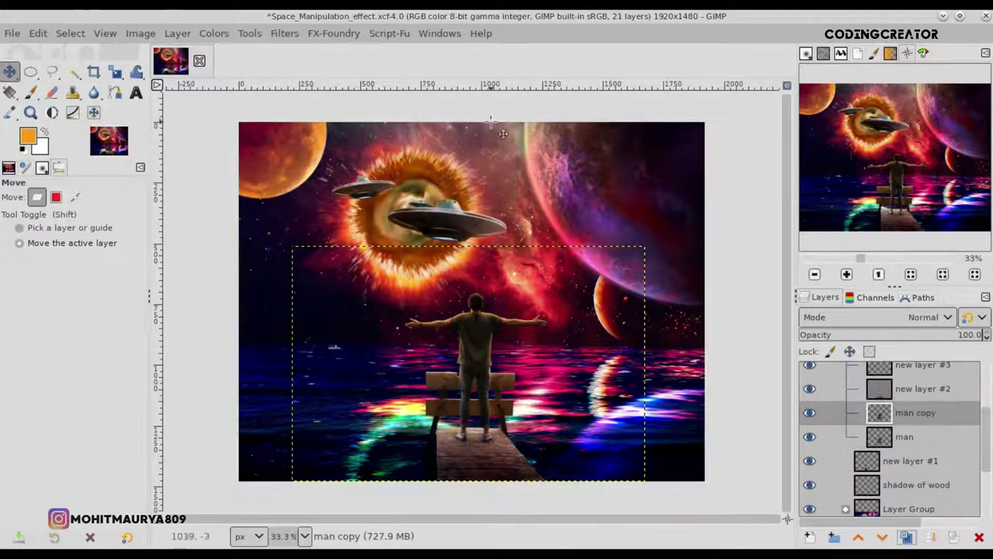
- Darken the man copy layer with Brightness -127 and Contrast 4
left_click(215, 34)
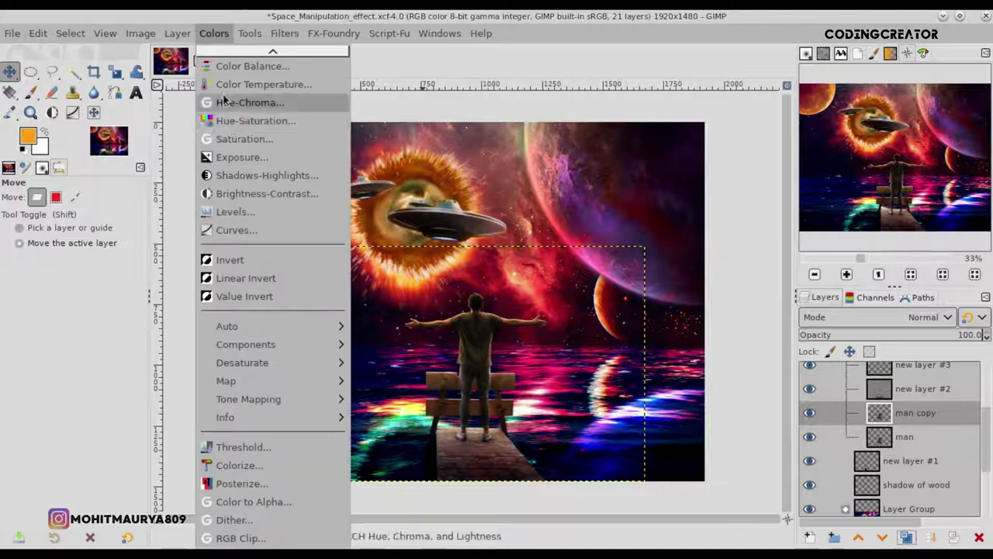
left_click(249, 194)
left_click_drag(841, 178, 725, 180)
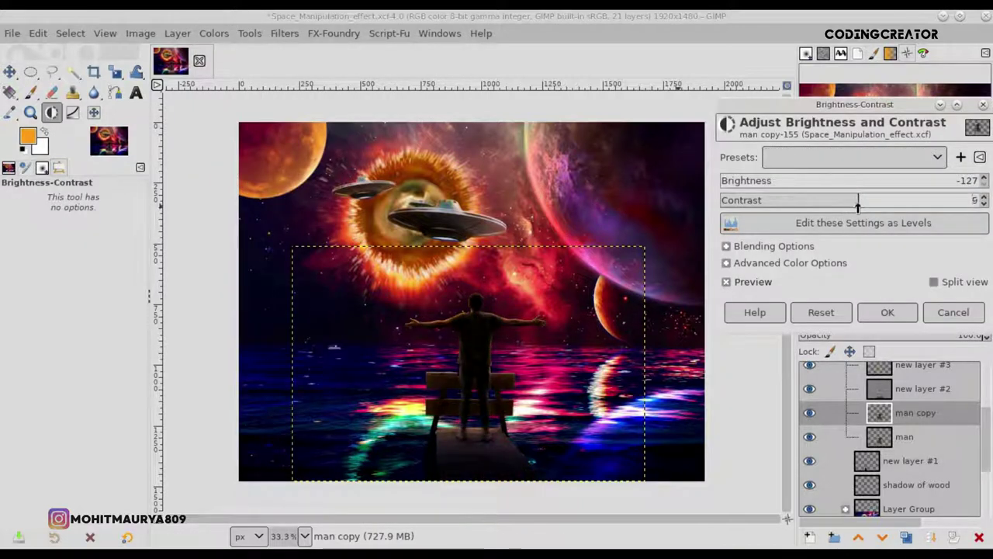
left_click_drag(854, 206, 786, 266)
left_click(765, 284)
left_click(755, 282)
left_click(879, 311)
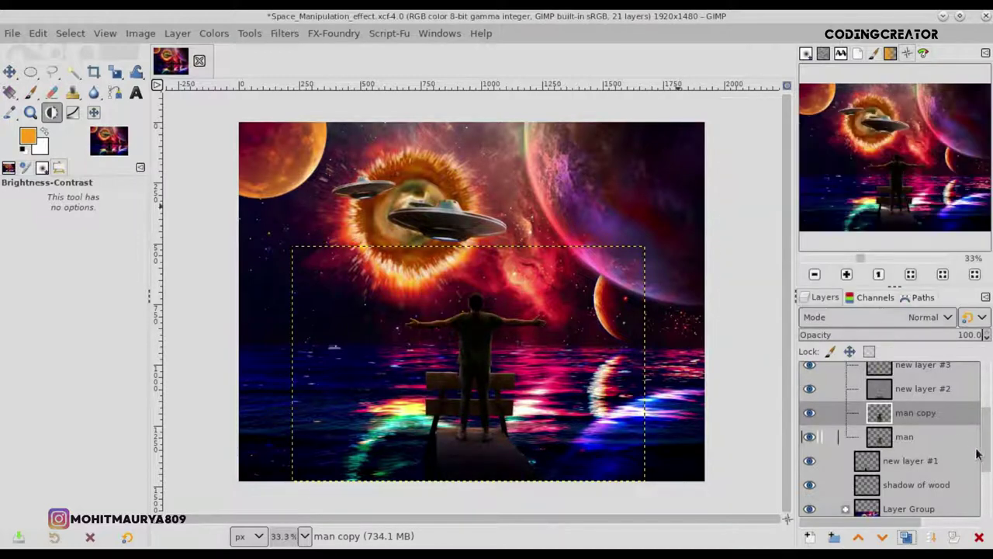
scroll(977, 454, "up", 3)
- Duplicate new layer #6 and move new layer #3 below the man layer
left_click(916, 445)
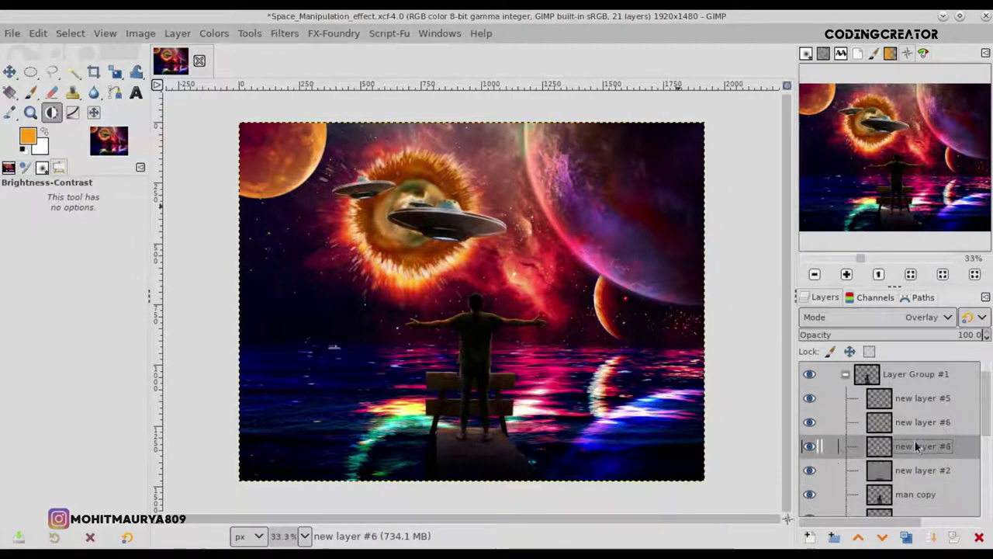
left_click(906, 536)
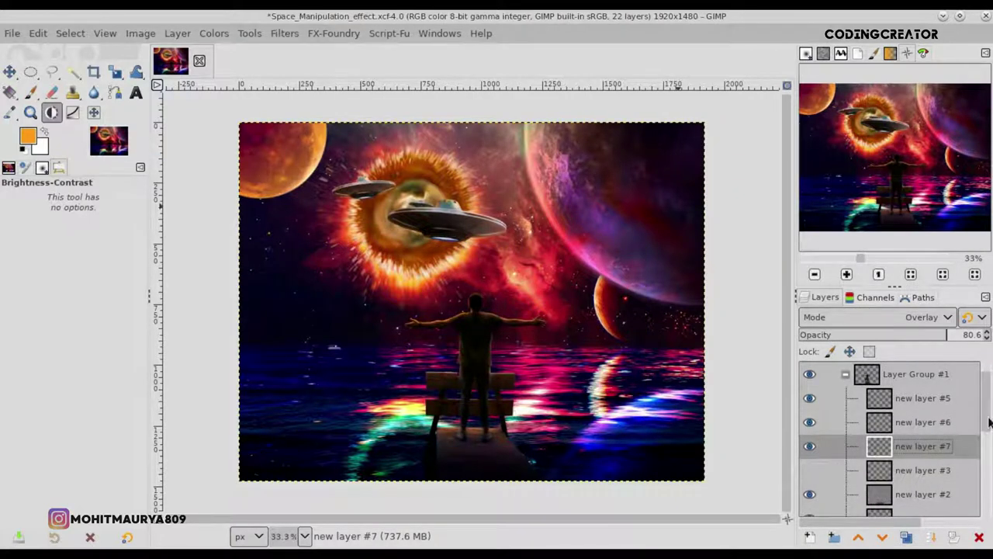
scroll(989, 421, "down", 1)
mouse_move(882, 428)
left_mouse_down()
mouse_move(934, 483)
mouse_move(920, 468)
left_mouse_up()
left_click_drag(989, 449, 986, 427)
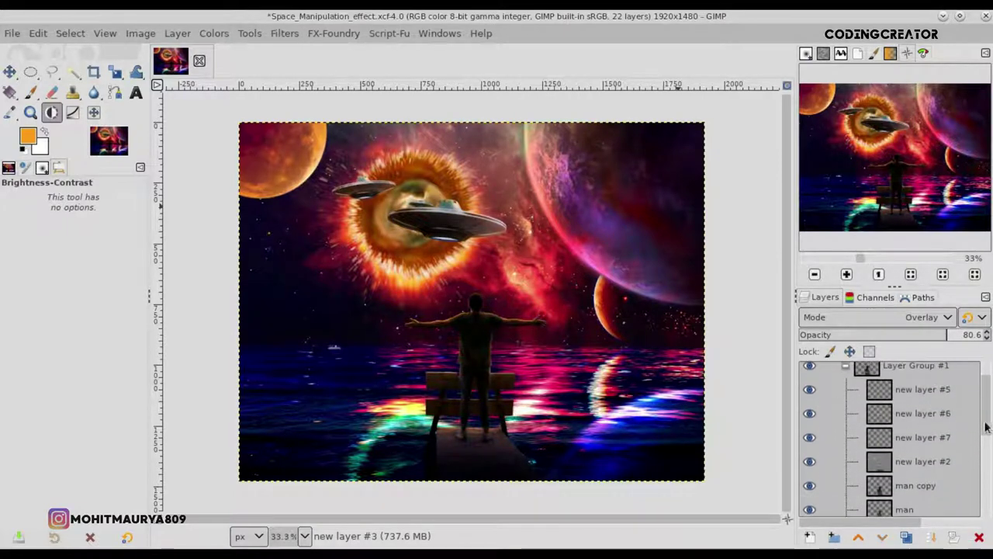
left_click(939, 439)
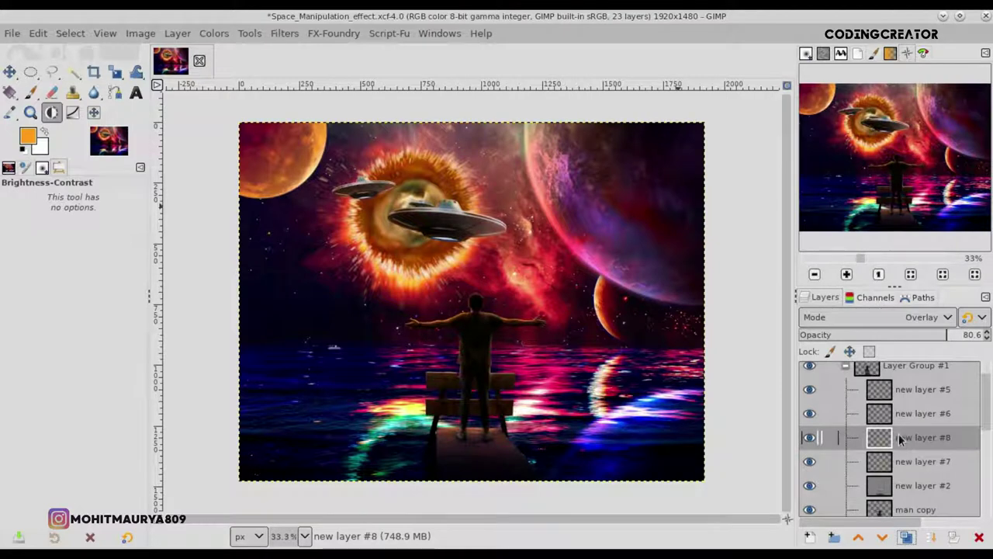
left_click(901, 463)
- Set new layer #8 to Divide blend mode
left_click(900, 439)
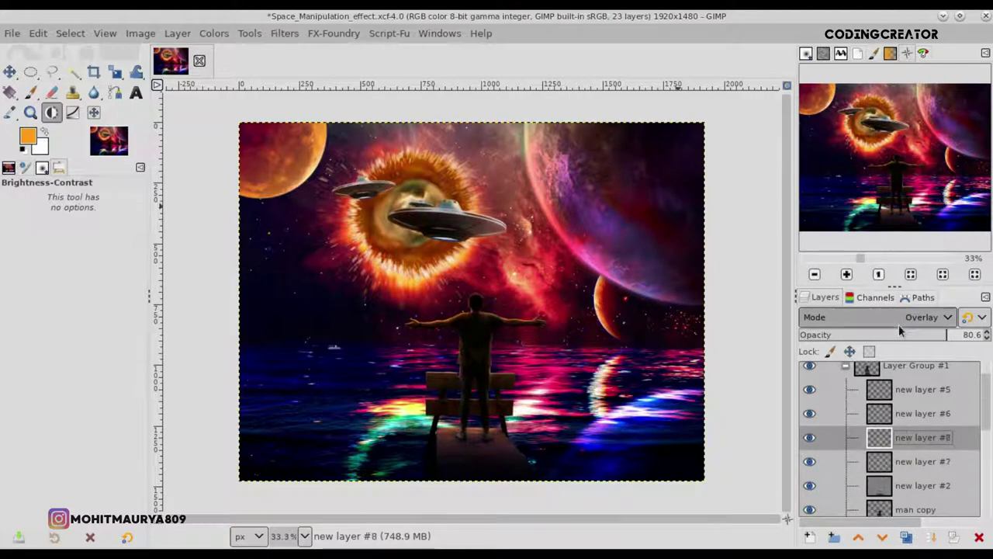
left_click(899, 320)
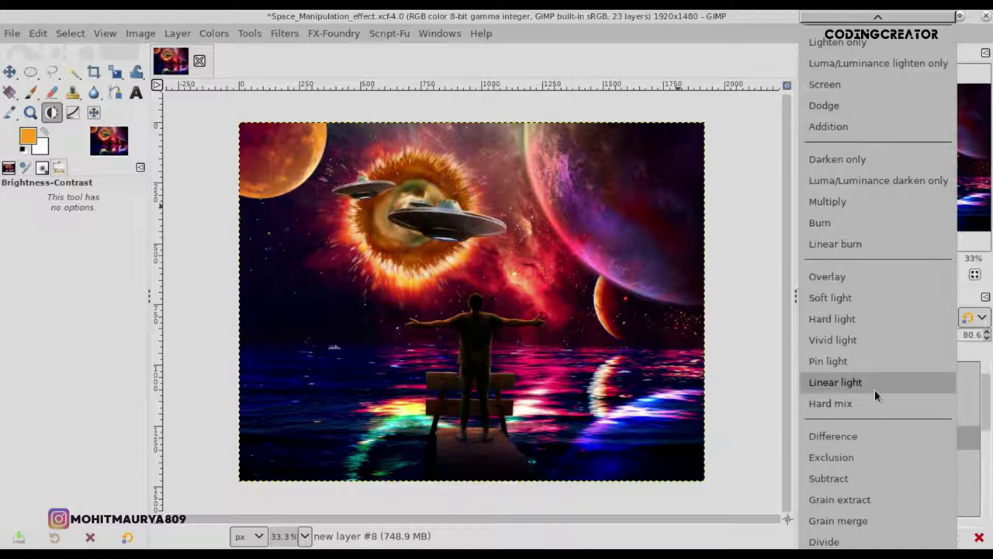
left_click(871, 508)
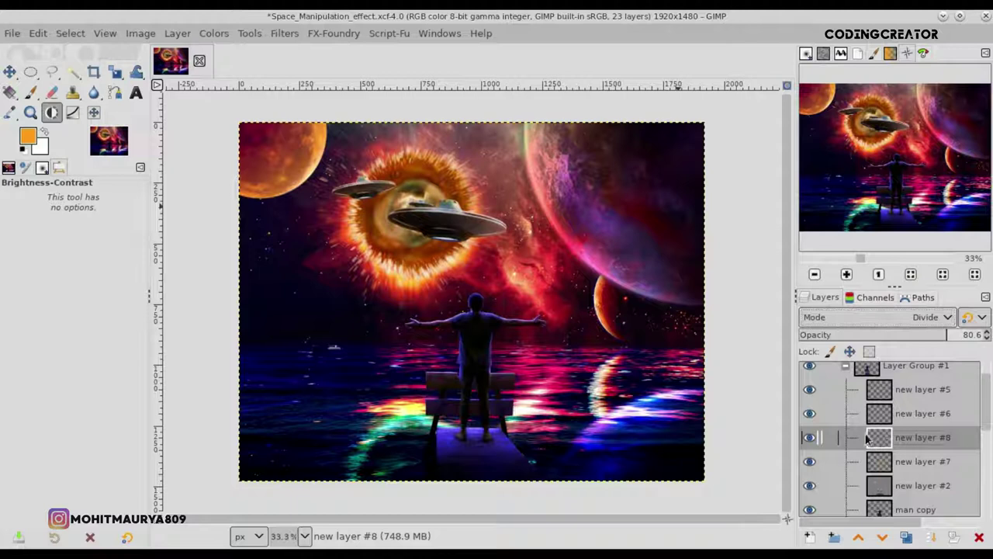
scroll(990, 404, "down", 1)
scroll(987, 419, "down", 1)
scroll(985, 427, "down", 1)
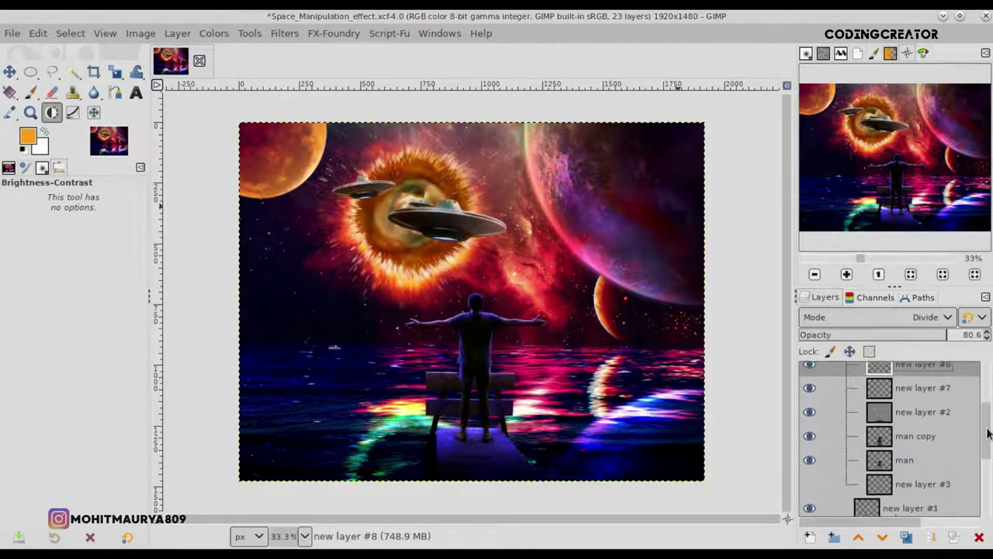
scroll(894, 376, "up", 1)
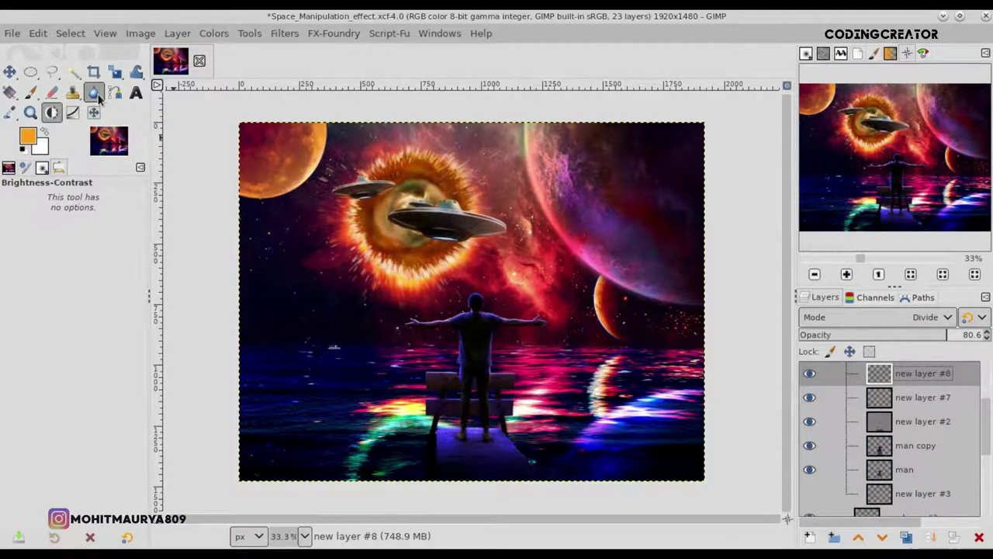
- Blur the pier planks around the man's feet with a size-138 Blur brush
left_click(96, 92)
left_click_drag(35, 265, 37, 266)
scroll(464, 442, "up", 2)
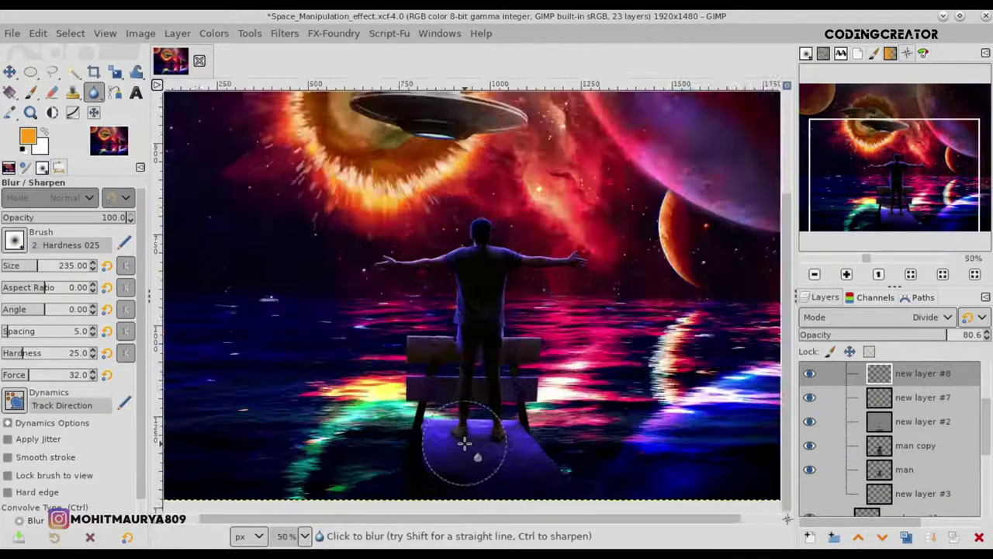
scroll(465, 443, "up", 3)
scroll(464, 442, "down", 2)
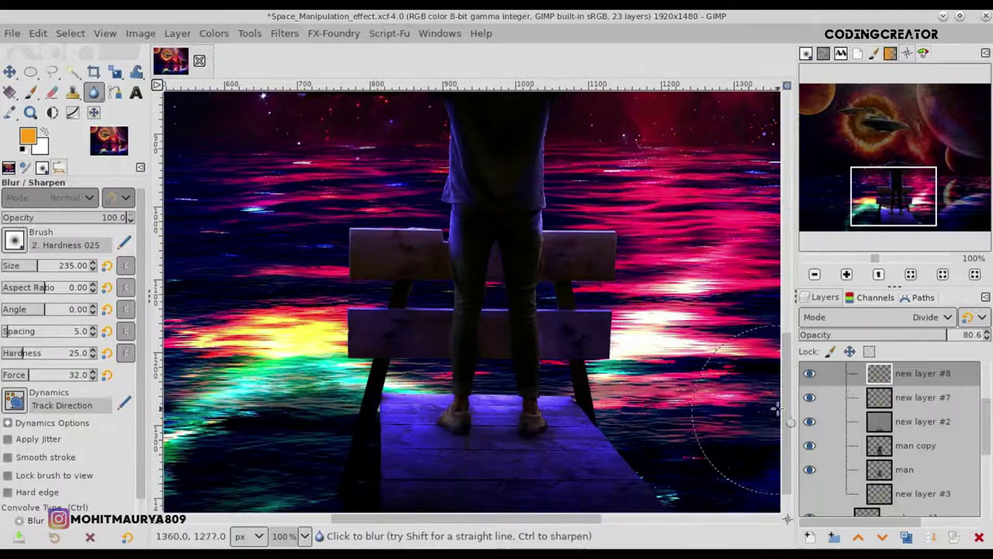
scroll(785, 431, "down", 1)
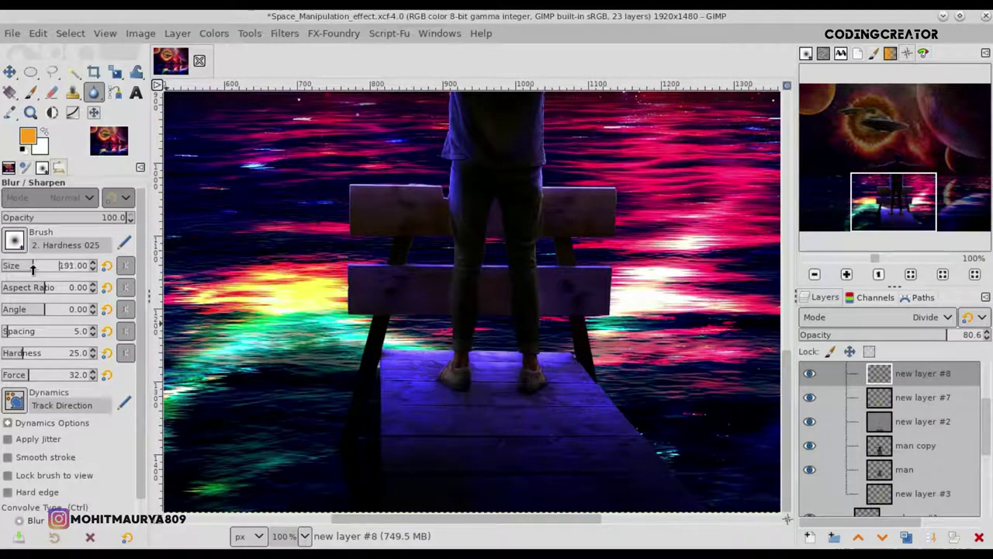
left_click_drag(33, 267, 28, 267)
mouse_move(459, 398)
left_mouse_down()
mouse_move(432, 528)
mouse_move(468, 463)
mouse_move(529, 428)
mouse_move(497, 455)
mouse_move(537, 388)
left_mouse_up()
left_click_drag(552, 432, 592, 472)
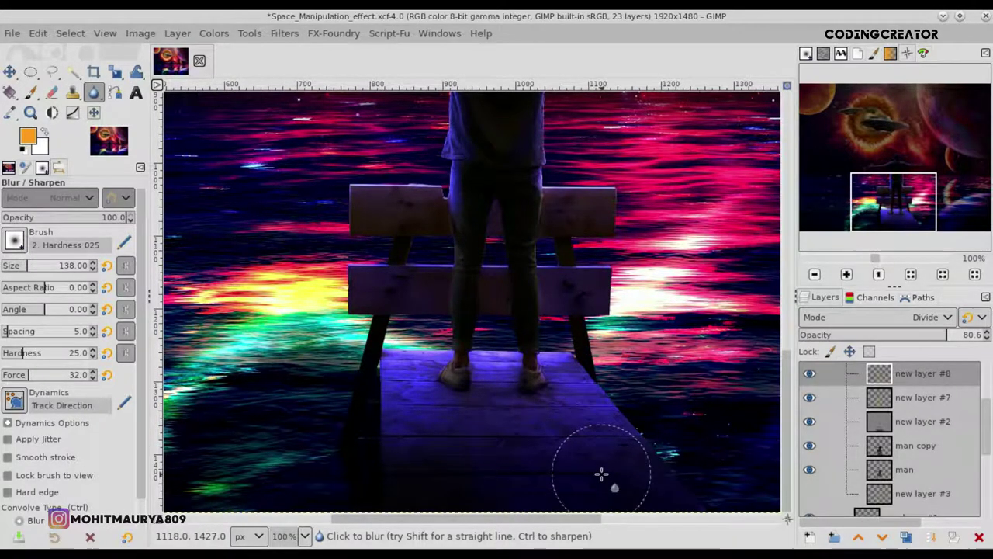
mouse_move(503, 420)
left_mouse_down()
mouse_move(445, 459)
mouse_move(532, 428)
mouse_move(480, 388)
mouse_move(414, 470)
mouse_move(508, 507)
mouse_move(572, 443)
mouse_move(444, 410)
mouse_move(505, 430)
left_mouse_up()
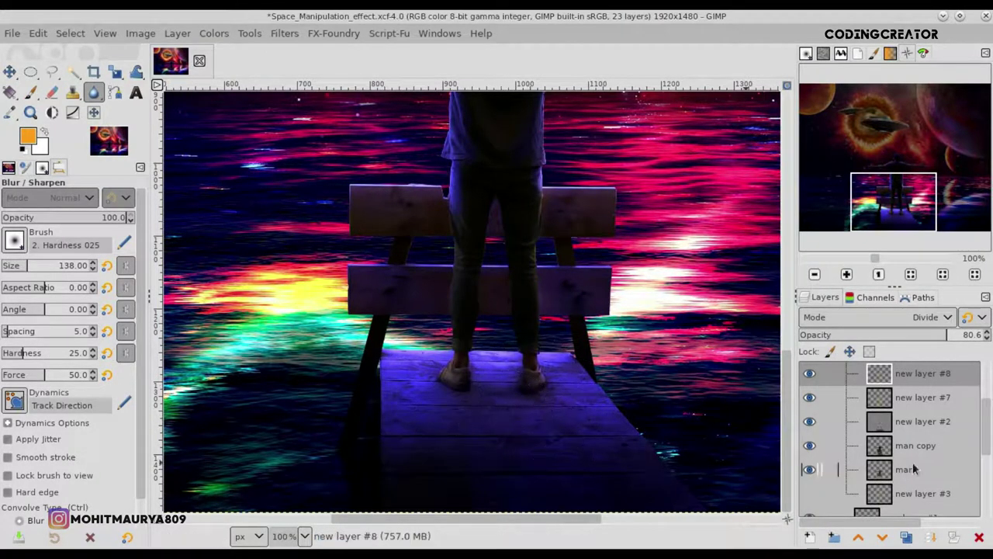
- Add a fully white layer mask to new layer #8 and zoom out
scroll(815, 375, "up", 3)
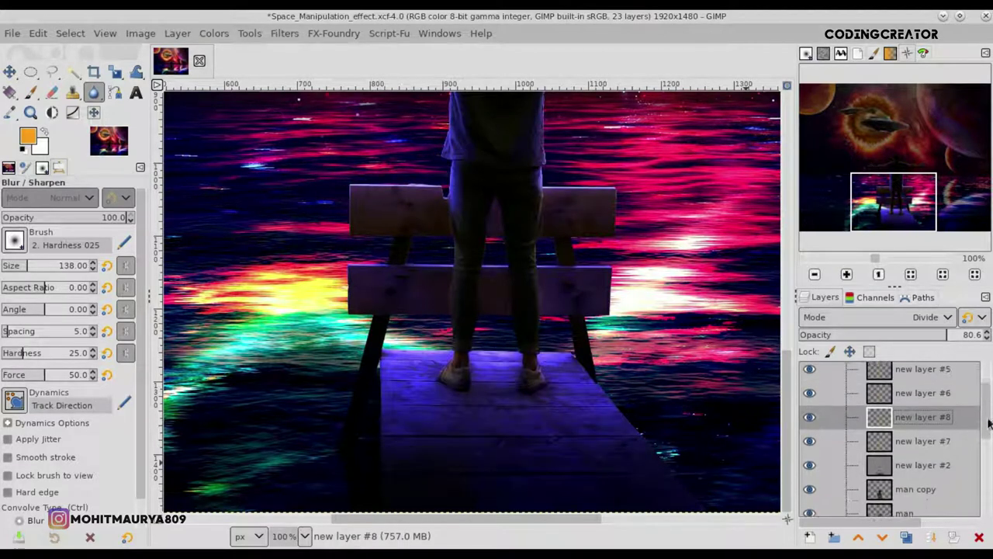
left_click(957, 539)
left_click(884, 525)
scroll(892, 434, "up", 1)
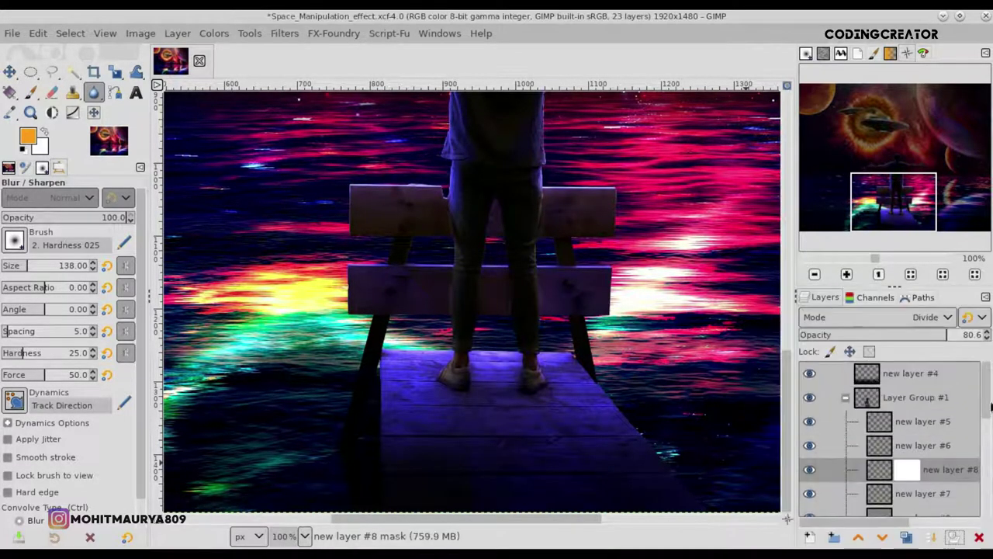
key("minus")
key("minus")
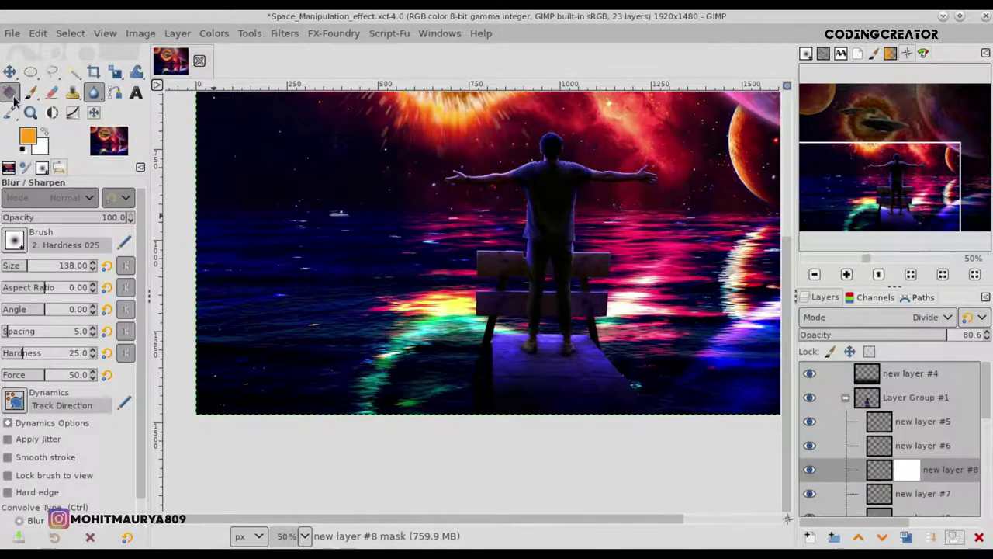
- Select the Gradient tool with black as the foreground colour
left_click(12, 94)
left_click(28, 137)
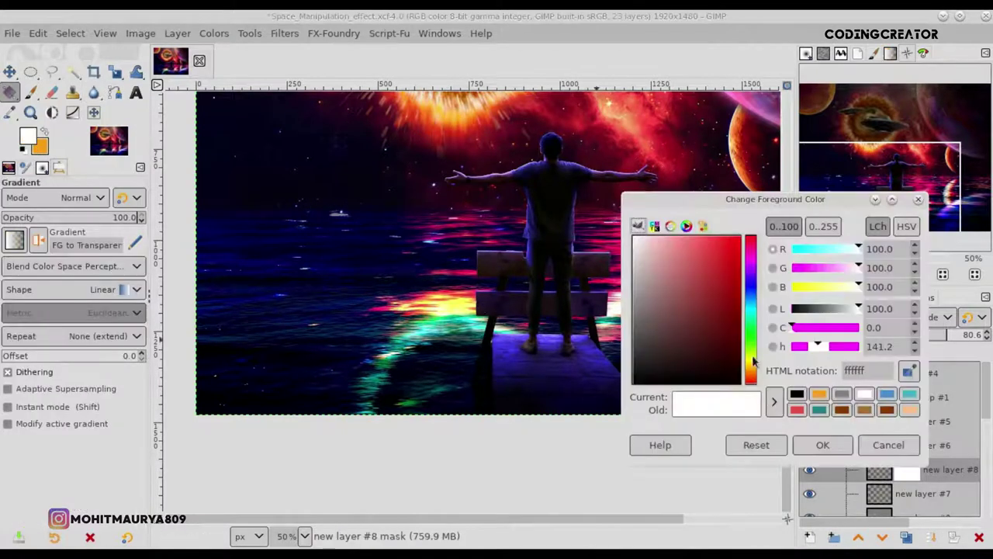
left_click(797, 393)
left_click(823, 445)
key("minus")
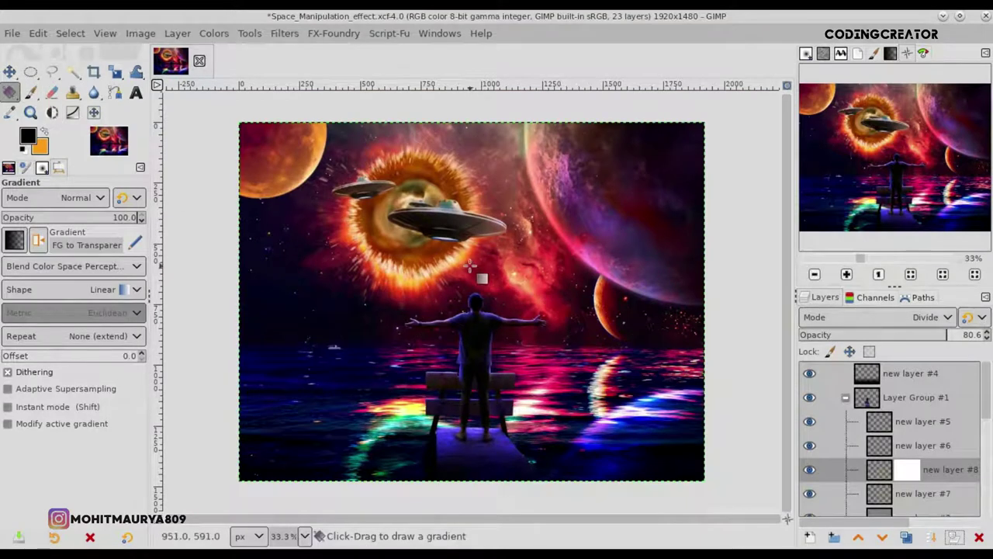
- Draw and redraw a vertical black-to-transparent fade on the mask around the man's waist
left_click_drag(470, 266, 469, 388)
key("Return")
left_click_drag(481, 283, 481, 347)
key("Return")
left_click_drag(477, 281, 476, 390)
key("Return")
left_click_drag(477, 279, 477, 365)
key("Return")
- Redraw the mask fade from the man's head down to the bench backrest
scroll(476, 377, "up", 1)
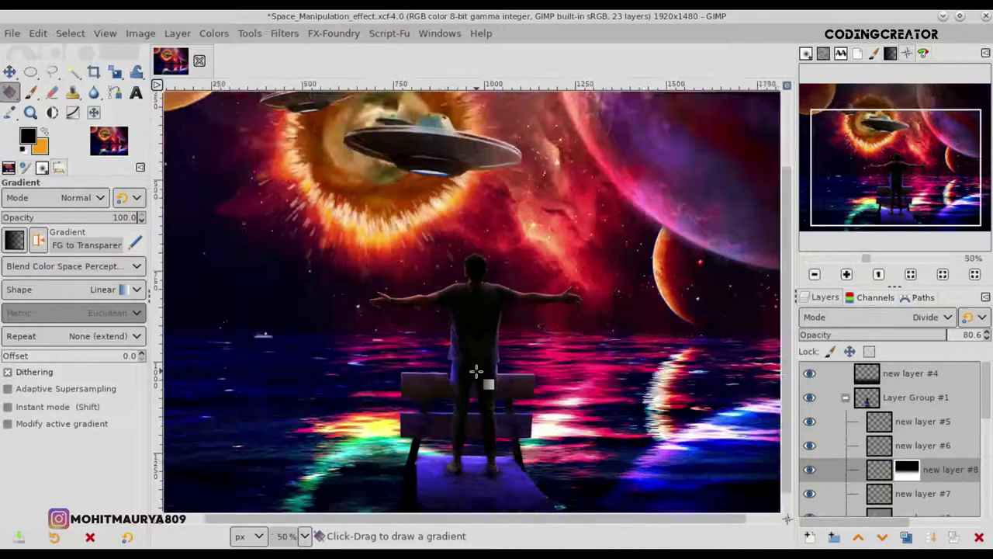
scroll(477, 228, "up", 1)
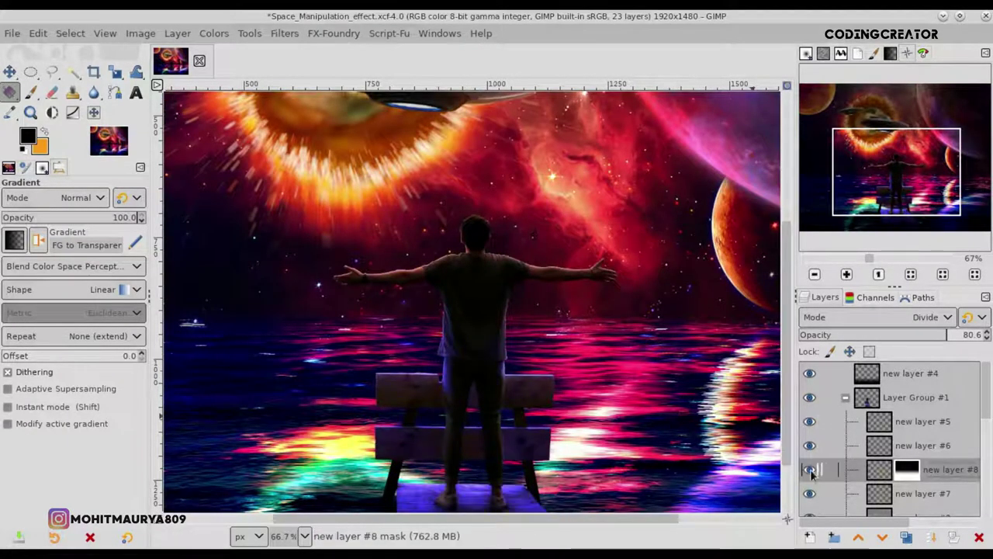
left_click_drag(474, 194, 471, 327)
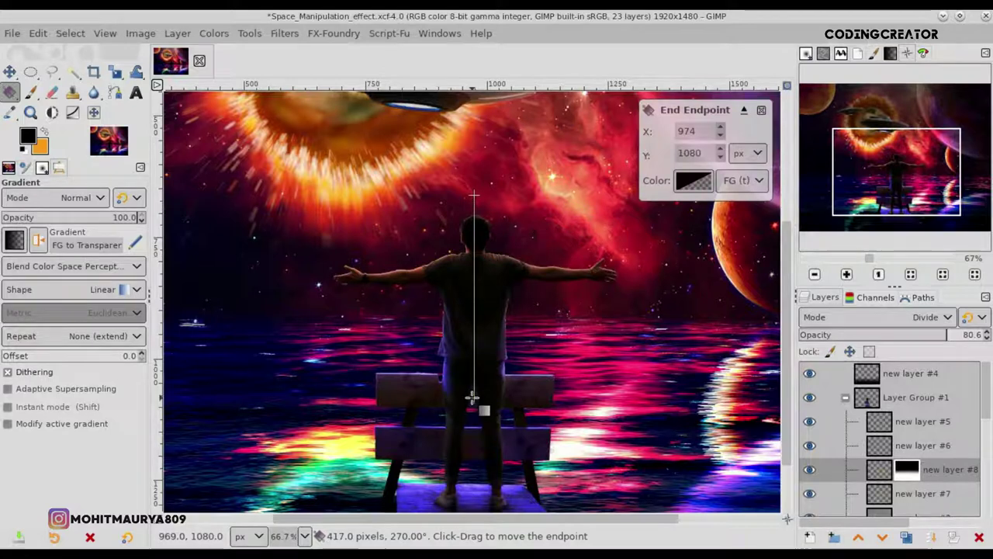
key("Return")
left_click_drag(477, 207, 470, 415)
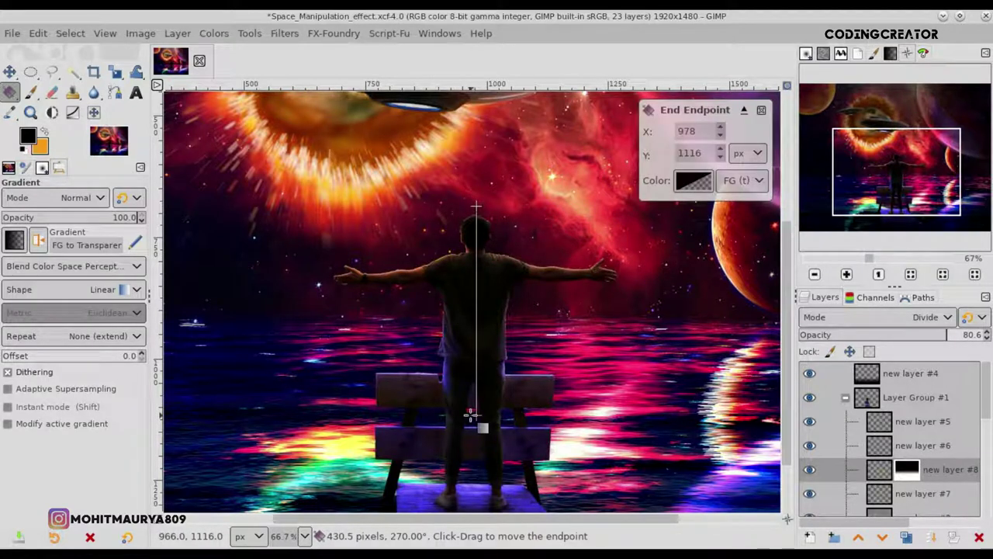
key("Return")
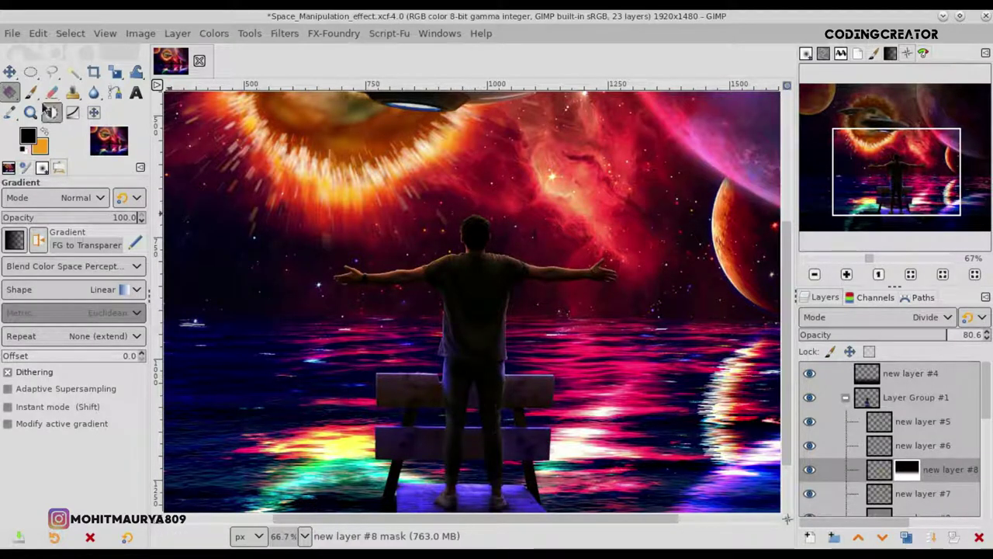
- Paint the mask around the man's right hip with a size-64 paintbrush
left_click(30, 91)
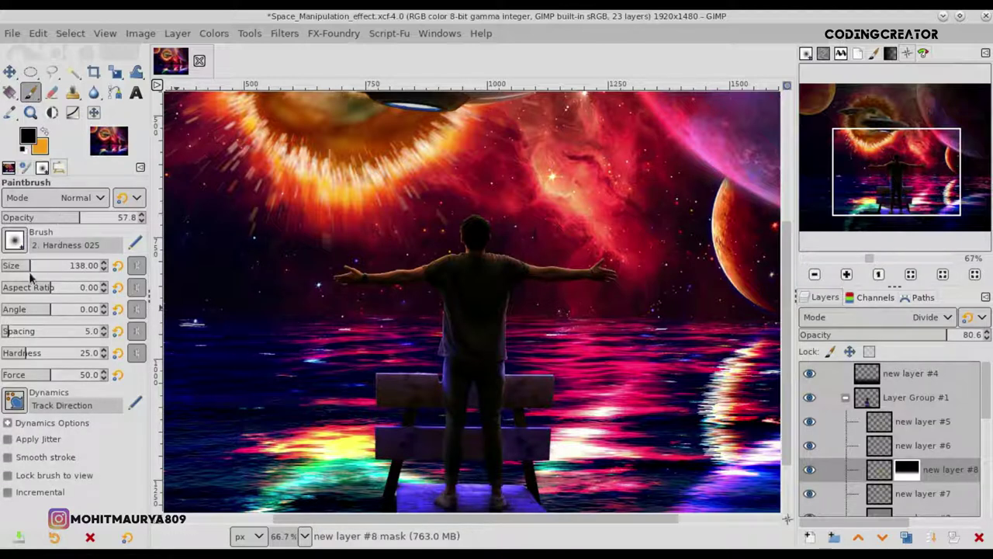
left_click_drag(34, 266, 45, 265)
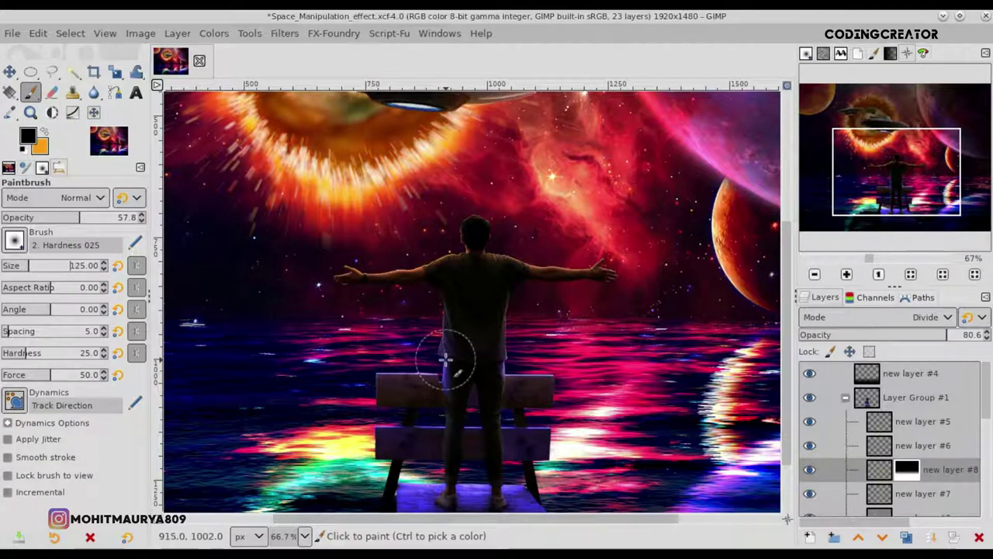
scroll(385, 351, "up", 2)
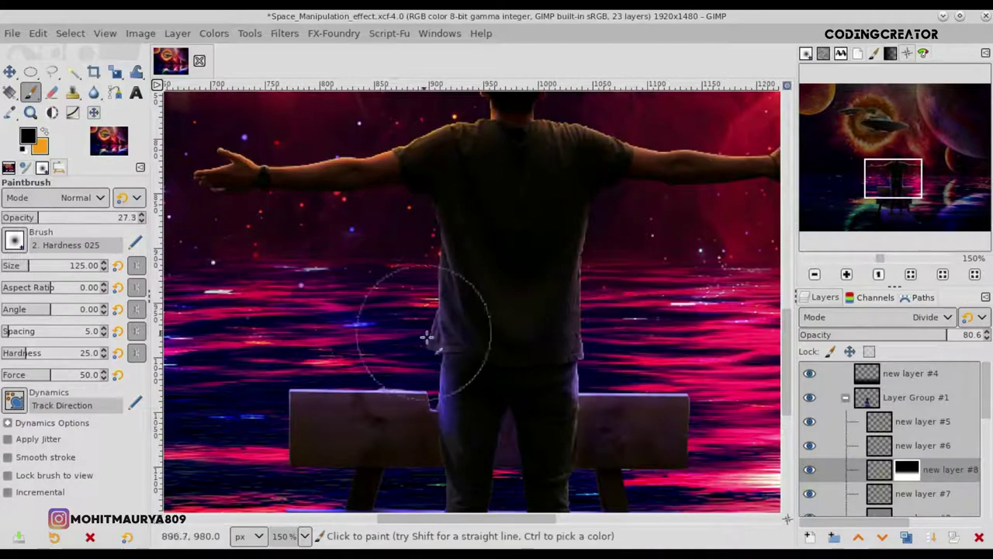
left_click(18, 265)
left_click_drag(583, 344, 581, 375)
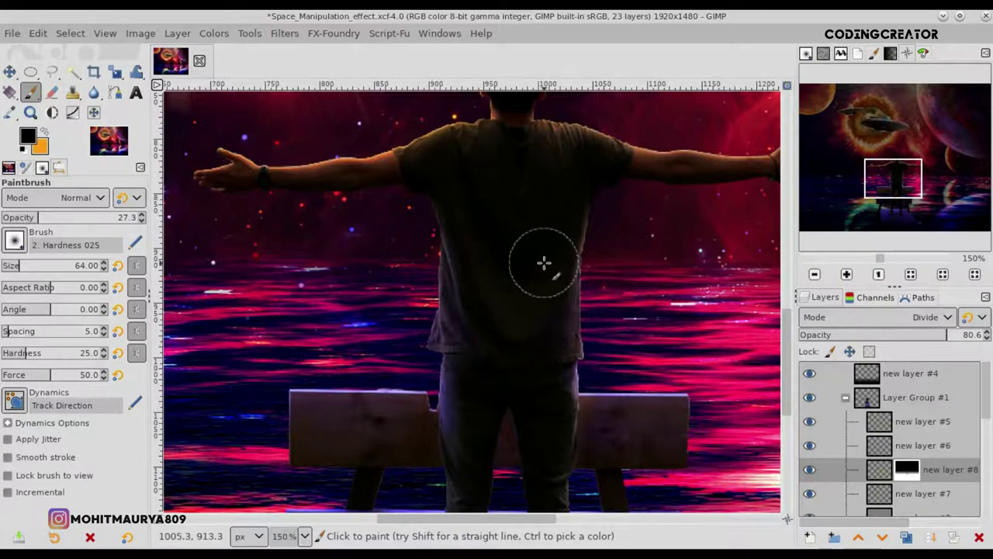
scroll(544, 264, "down", 5)
scroll(600, 351, "up", 1)
- Show new layer #8 again and select the nature-2578243_1920.jpg layer inside Layer Group
left_click(11, 72)
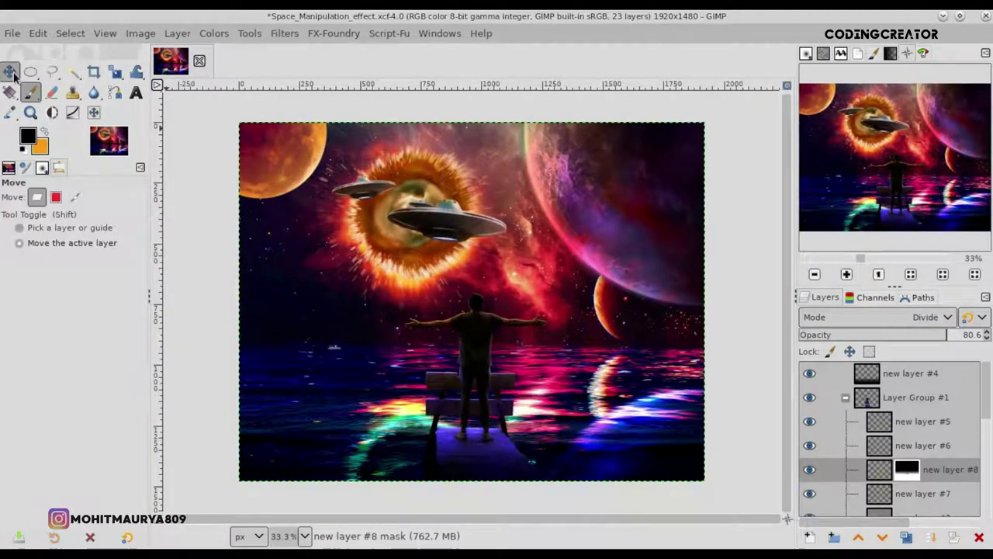
left_click(809, 470)
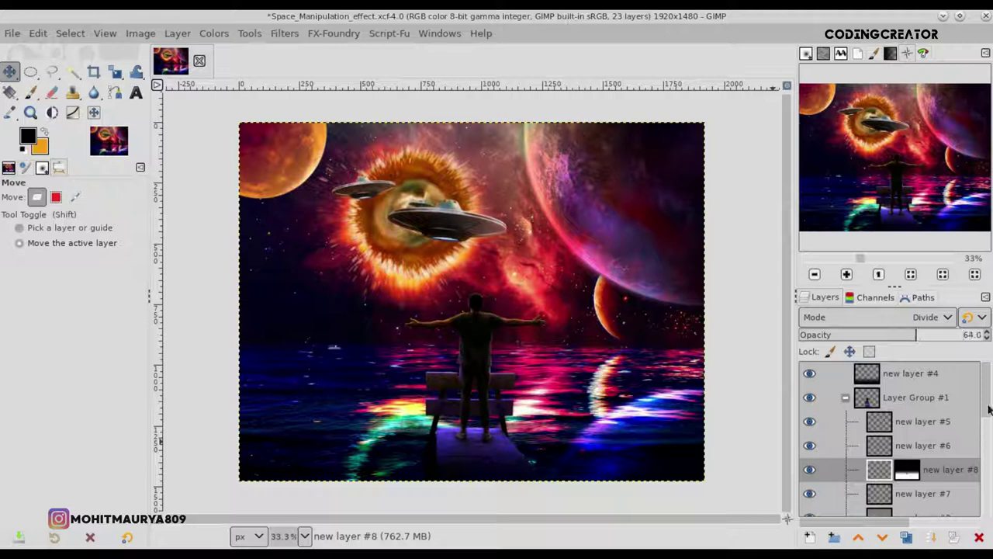
left_click(858, 376)
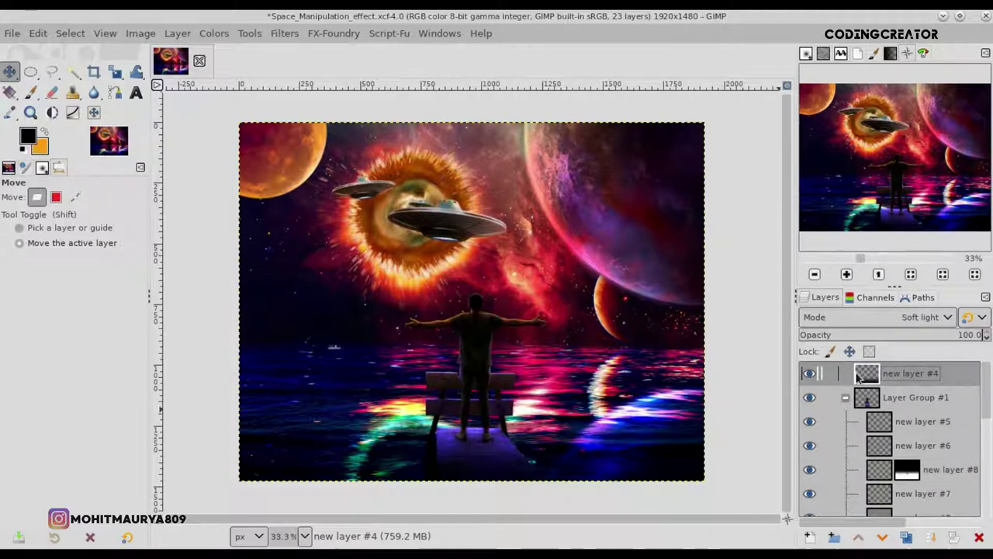
left_click_drag(988, 386, 984, 400)
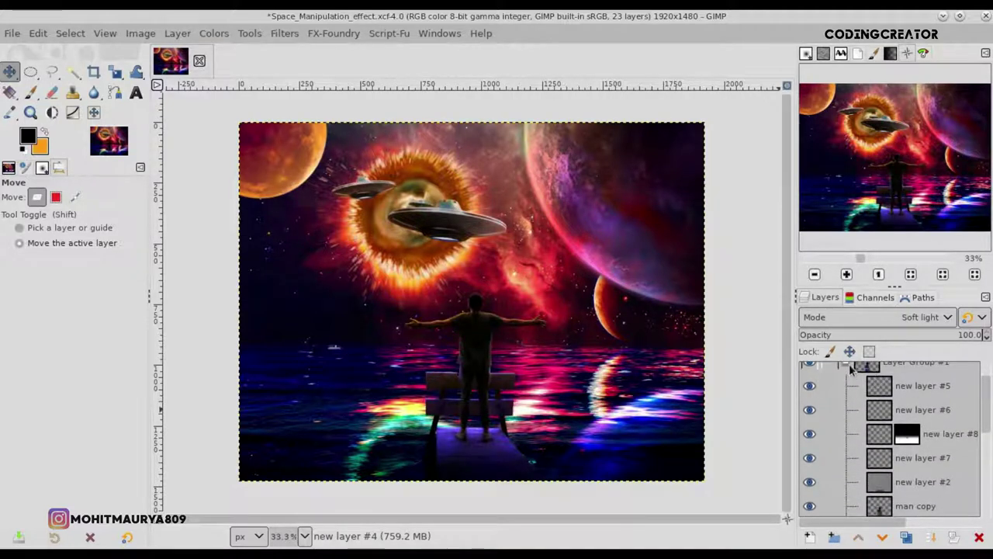
left_click(848, 366)
left_click(845, 434)
left_click(850, 457)
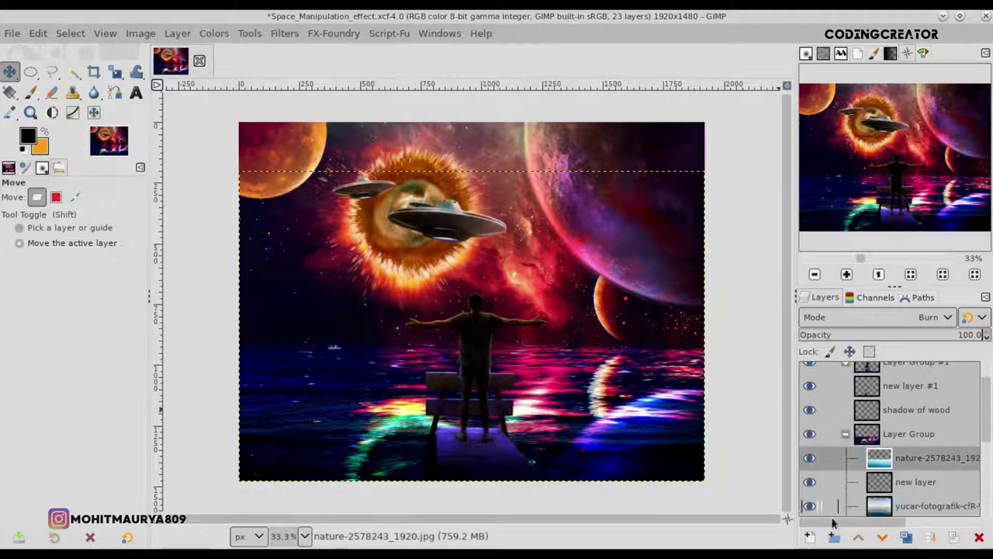
- Create new layer #9 above the nature photo layer
left_click(808, 537)
left_click(887, 525)
right_click(883, 458)
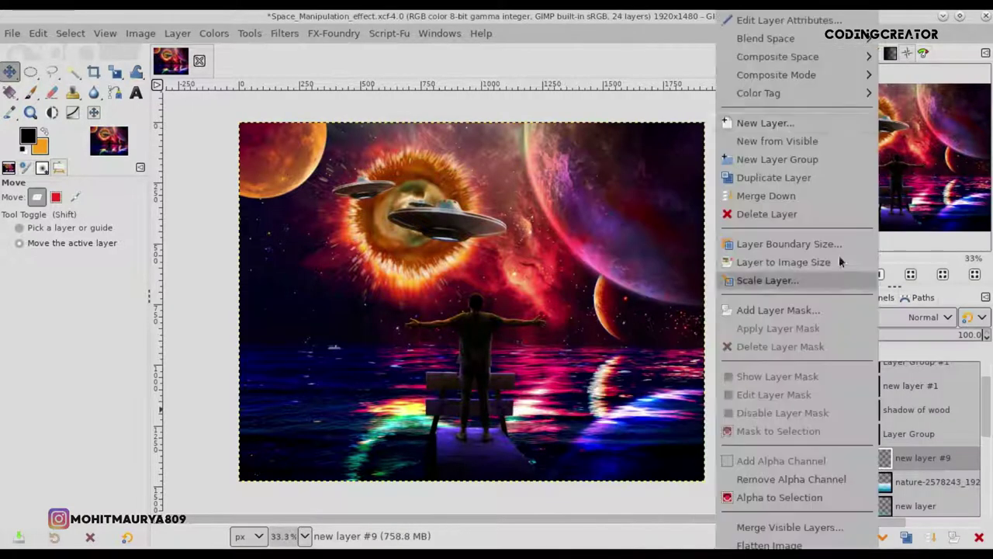
left_click(916, 106)
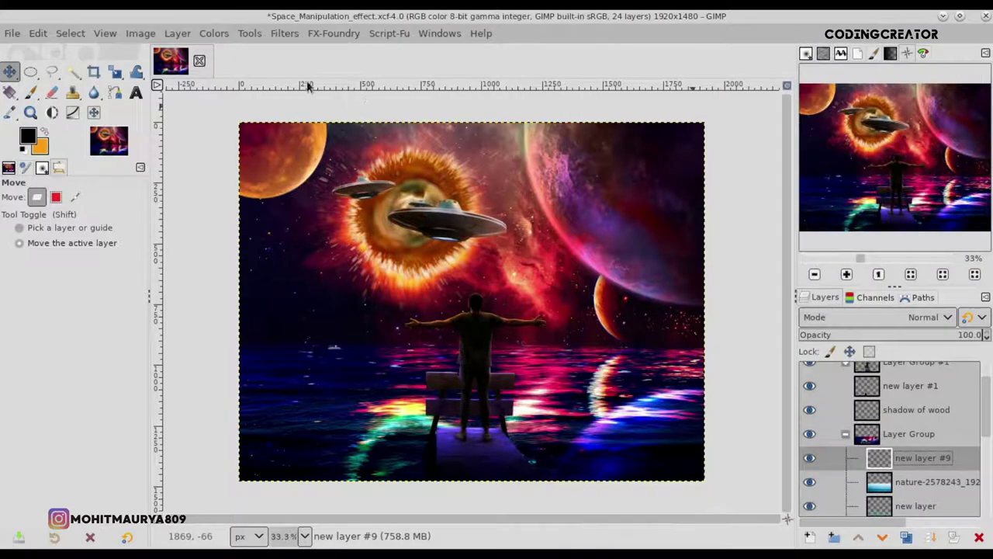
- Set new layer #9 to HSV Hue mode and brush orange around the man
left_click(32, 93)
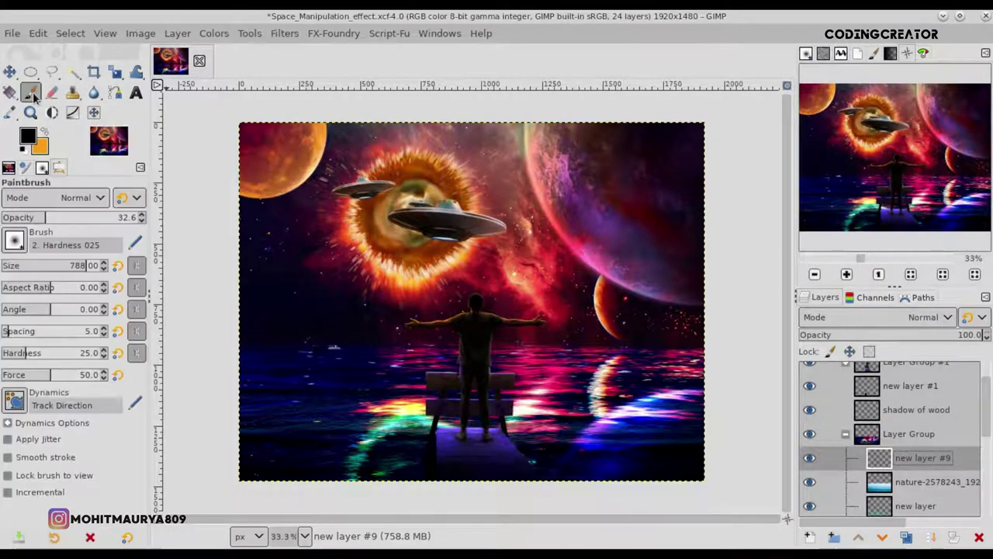
left_click(924, 317)
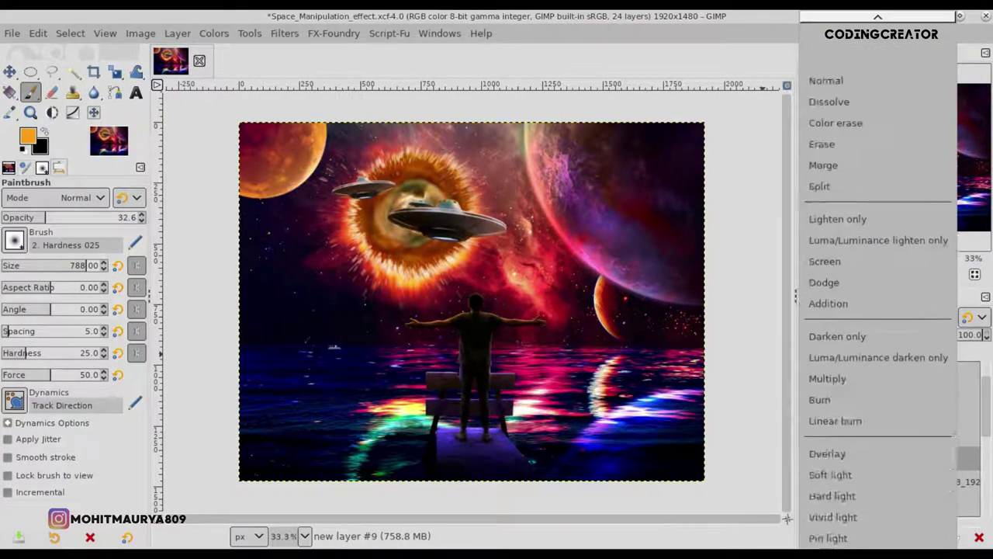
scroll(861, 471, "down", 5)
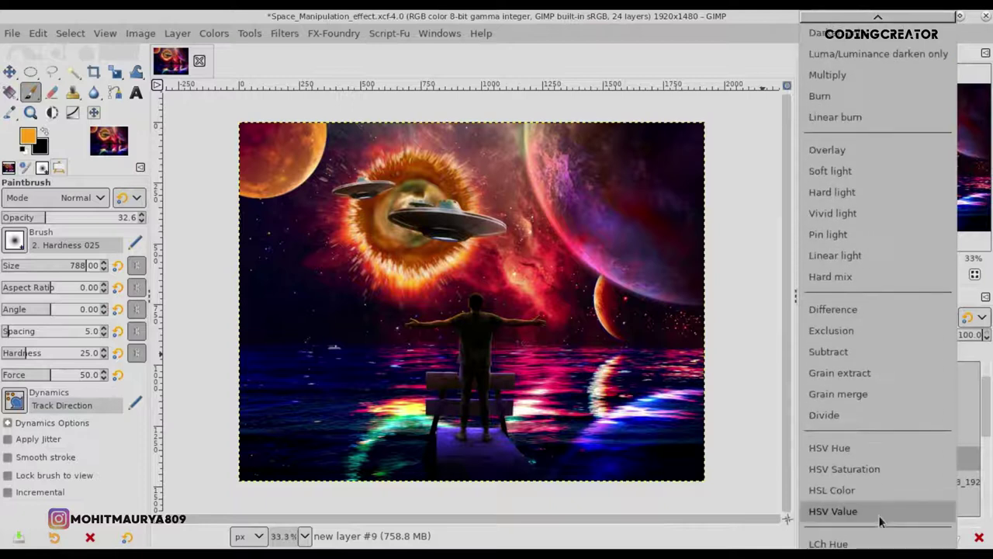
left_click(859, 453)
left_click_drag(402, 335, 381, 333)
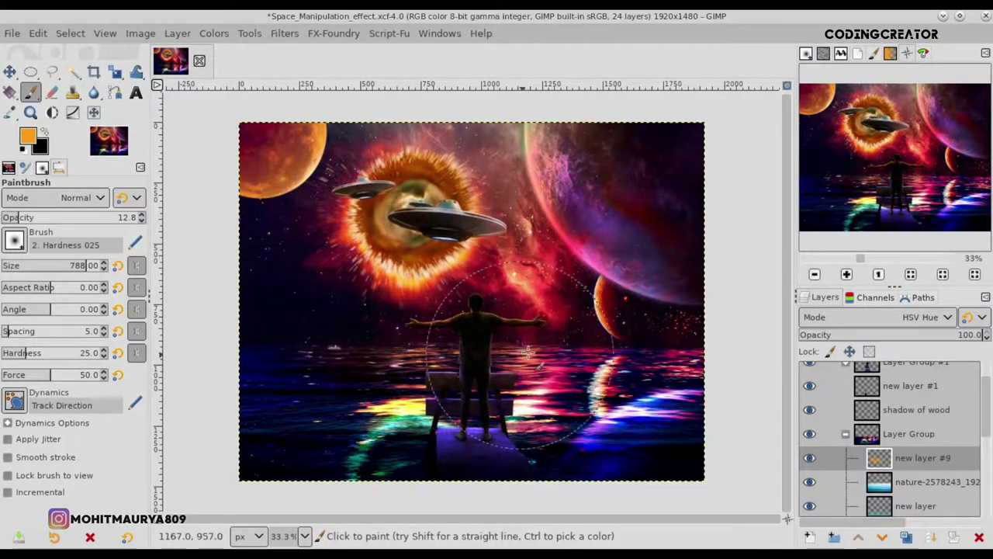
- Erase the orange tint from the water reflections at 100 opacity, eraser size 389
key("shift+e")
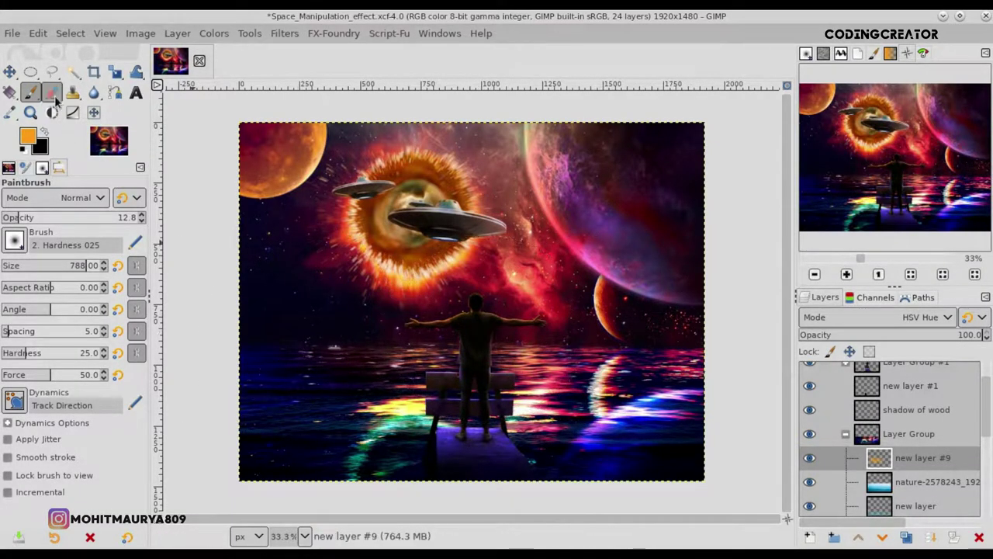
left_click(48, 269)
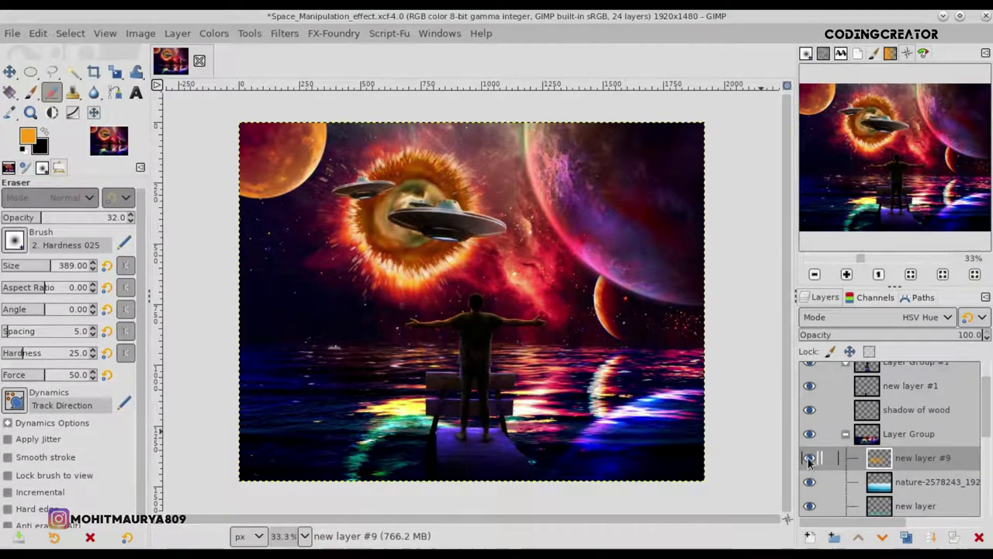
left_click_drag(73, 219, 215, 222)
mouse_move(646, 380)
left_mouse_down()
mouse_move(543, 432)
mouse_move(490, 441)
mouse_move(397, 450)
mouse_move(303, 440)
mouse_move(388, 455)
mouse_move(333, 422)
mouse_move(360, 422)
mouse_move(295, 388)
mouse_move(384, 394)
left_mouse_up()
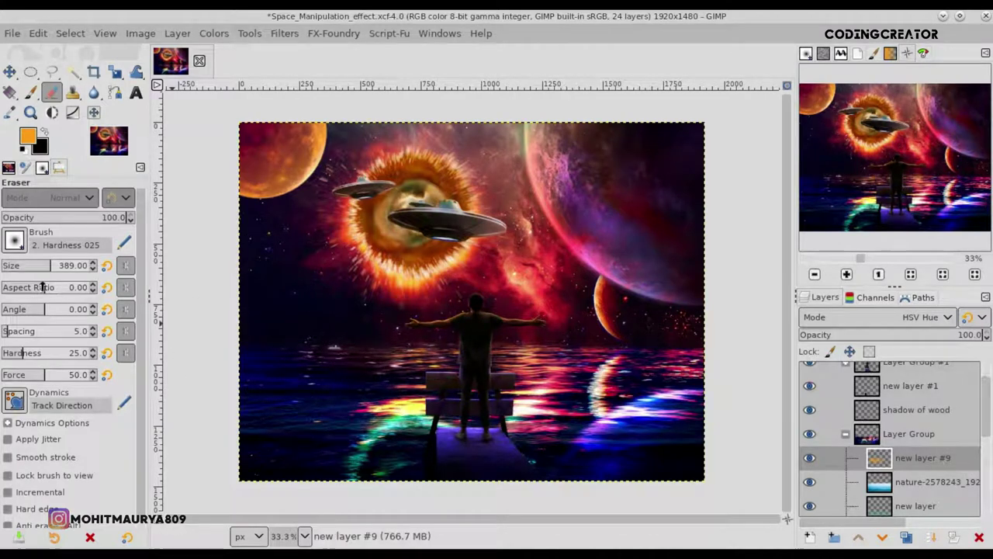
left_click_drag(54, 275, 67, 274)
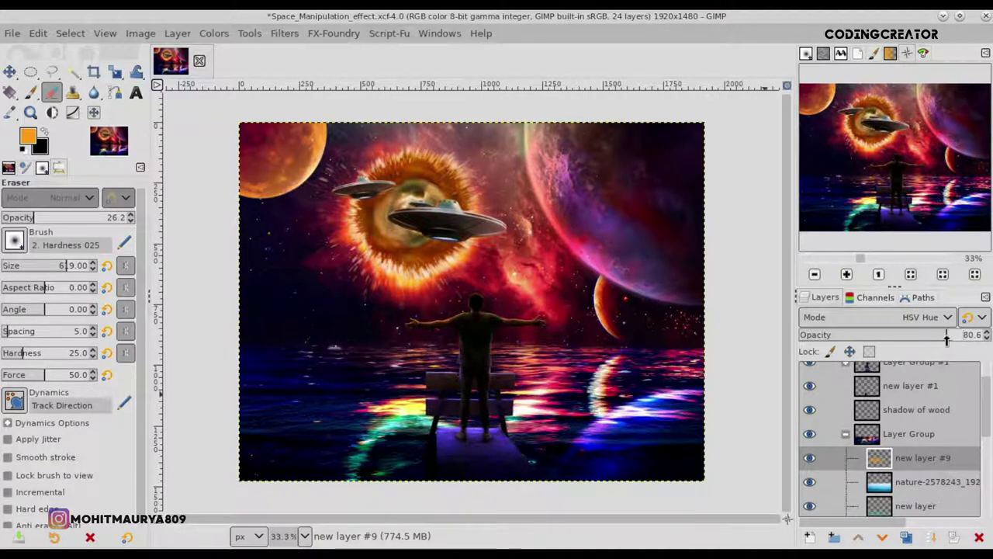
- Set the paintbrush size to 557, then toggle new layer #9 off and on to compare
left_click(30, 93)
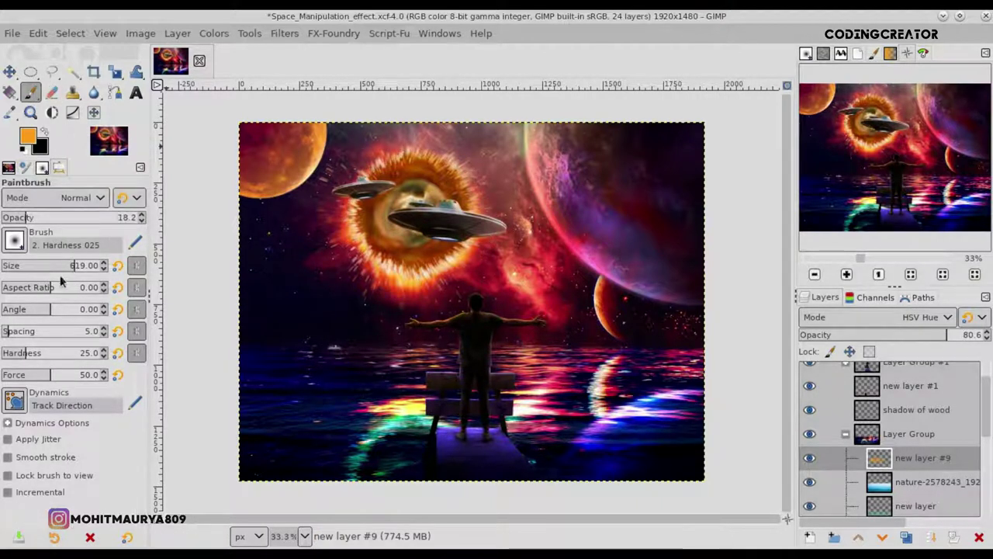
left_click_drag(55, 267, 69, 268)
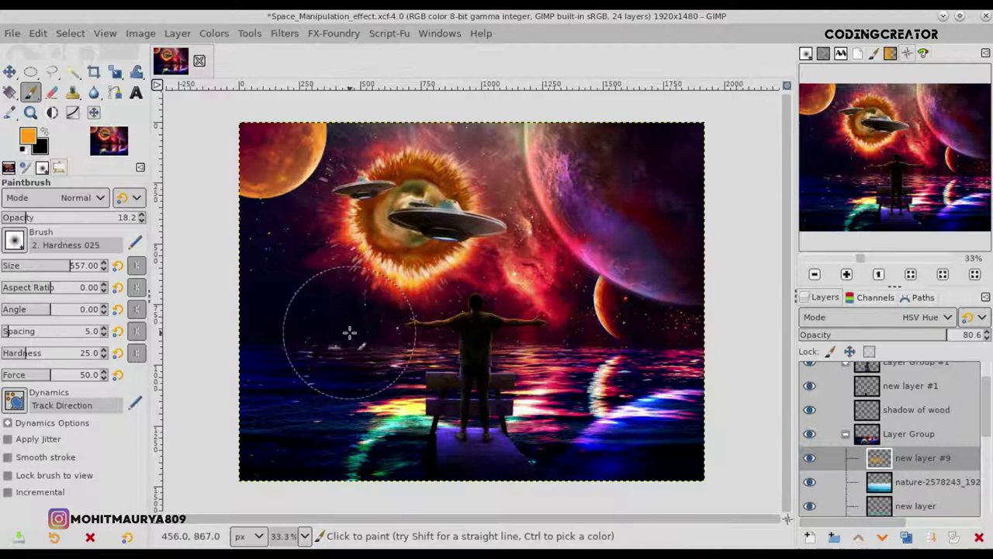
left_click(8, 72)
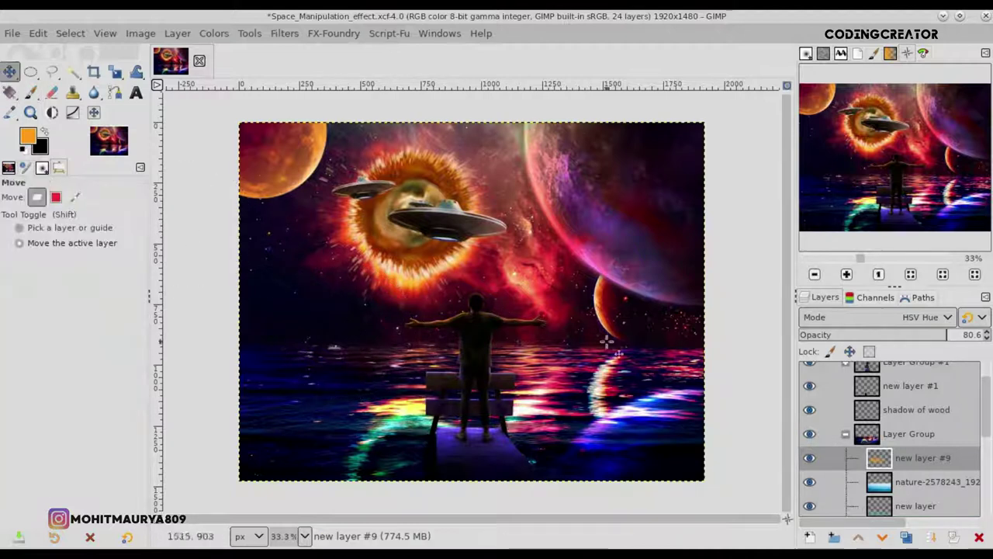
left_click(809, 460)
left_click(810, 458)
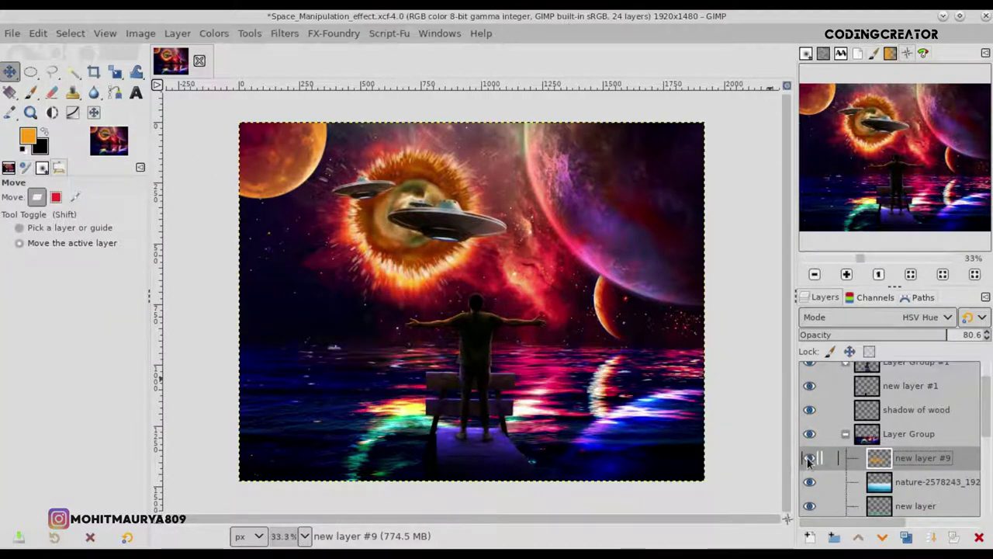
- Choose the Paintbrush and select new layer #7 inside Layer Group #1
left_click(846, 434)
scroll(905, 384, "up", 2)
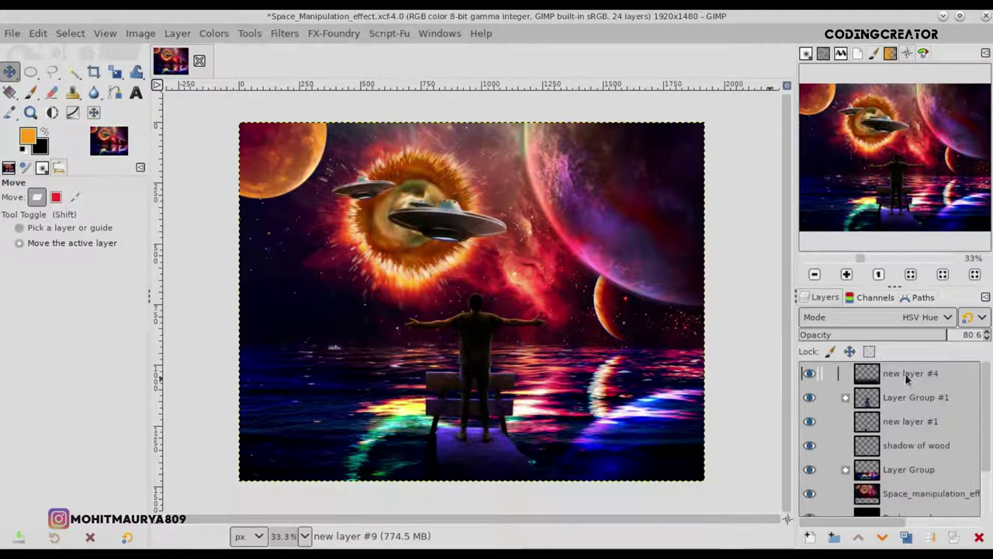
left_click(857, 376)
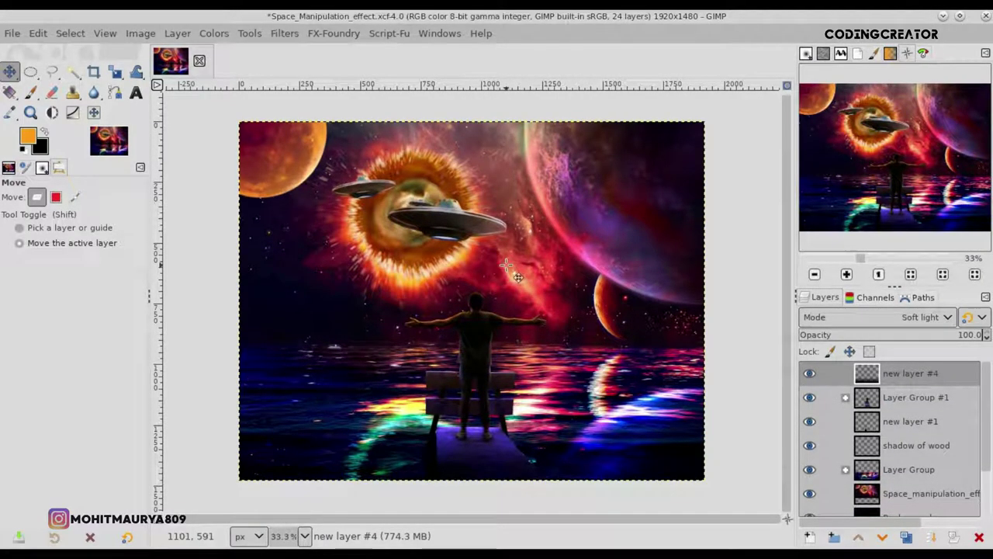
left_click(32, 94)
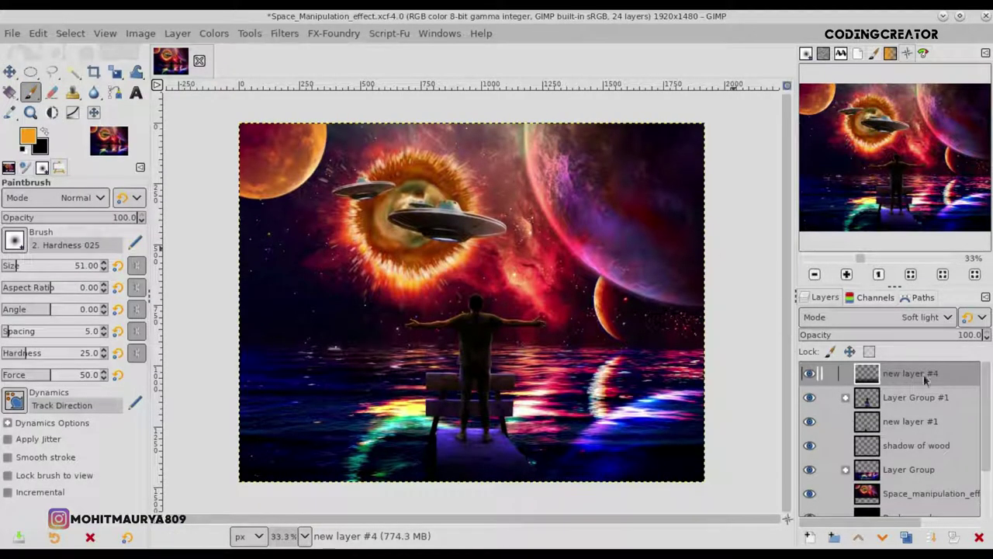
left_click(846, 397)
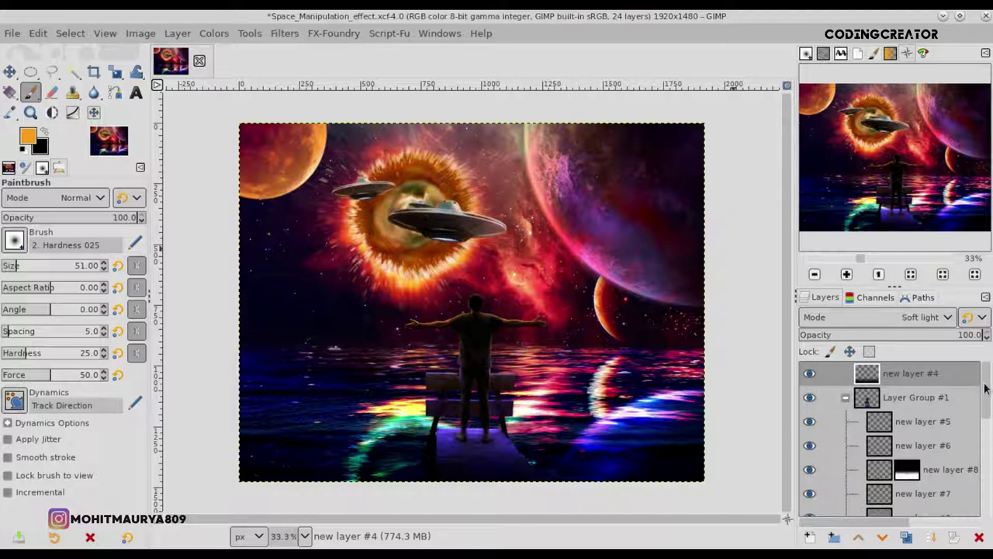
scroll(986, 388, "down", 3)
left_click(919, 407)
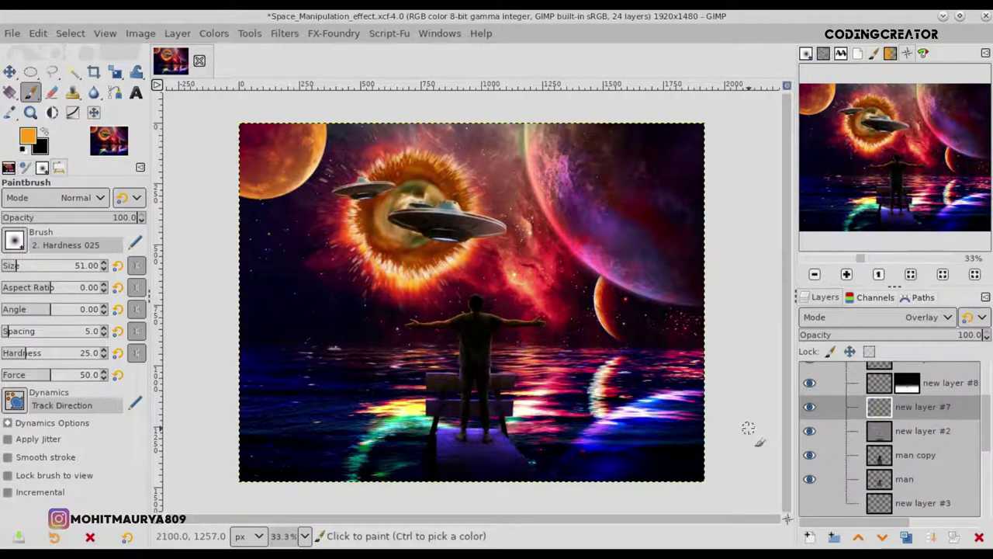
- Lower the brush opacity to about 17, then show and select new layer #8
left_click_drag(44, 219, 24, 218)
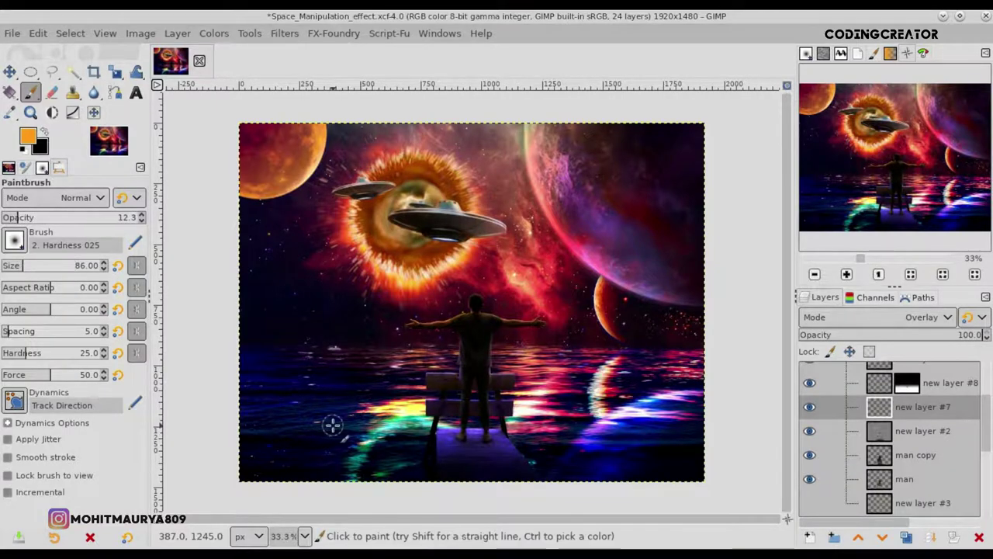
scroll(332, 424, "up", 4, "ctrl")
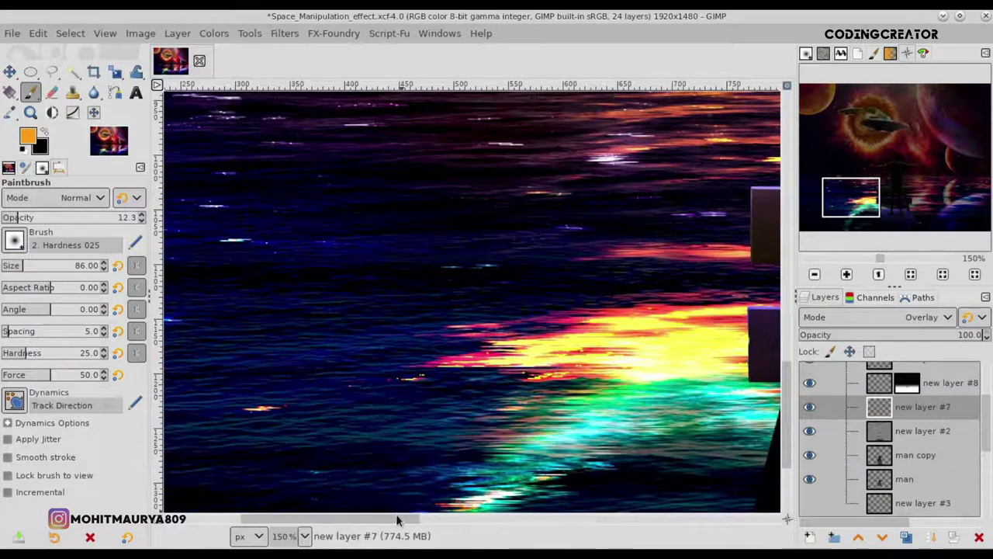
left_click_drag(397, 520, 544, 519)
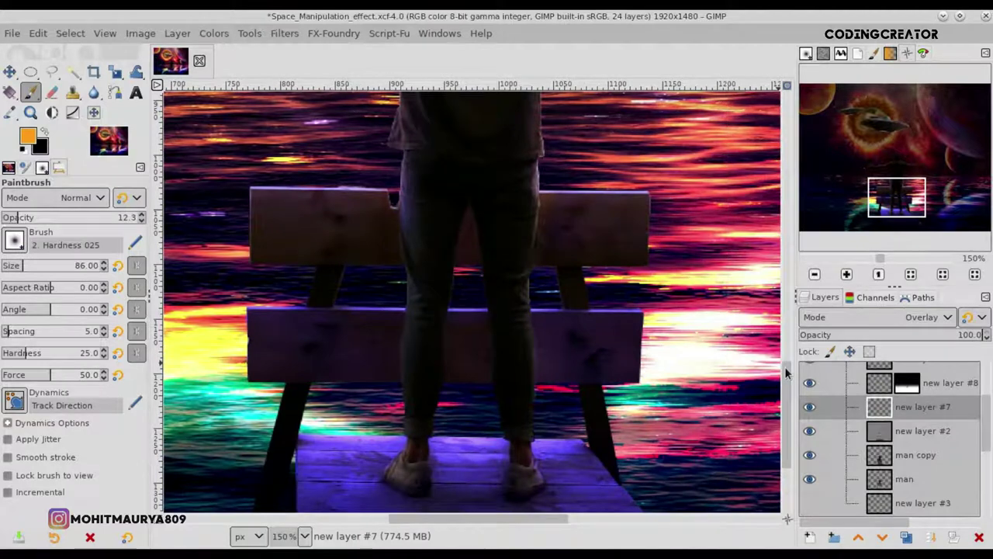
scroll(786, 374, "up", 1)
scroll(786, 373, "up", 1)
left_click(811, 383)
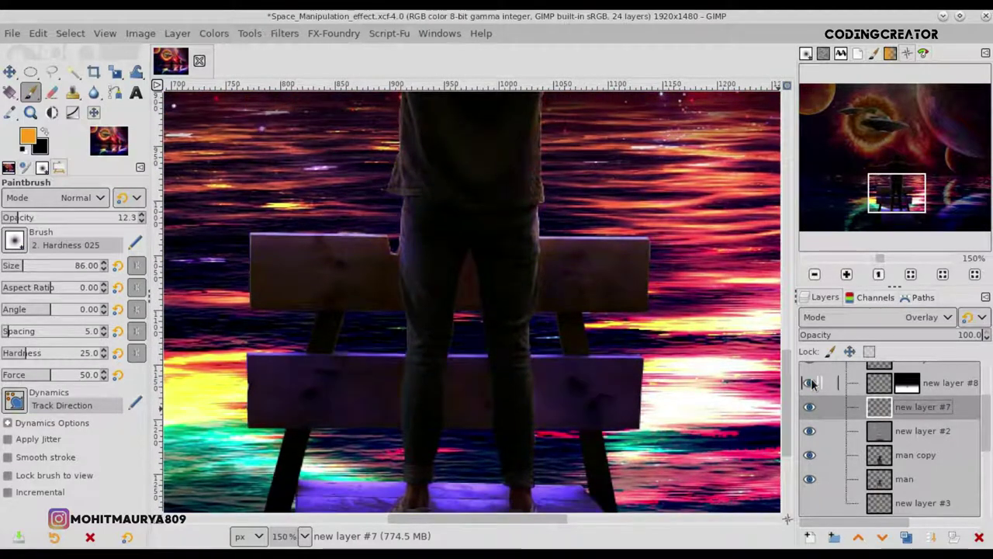
left_click(851, 388)
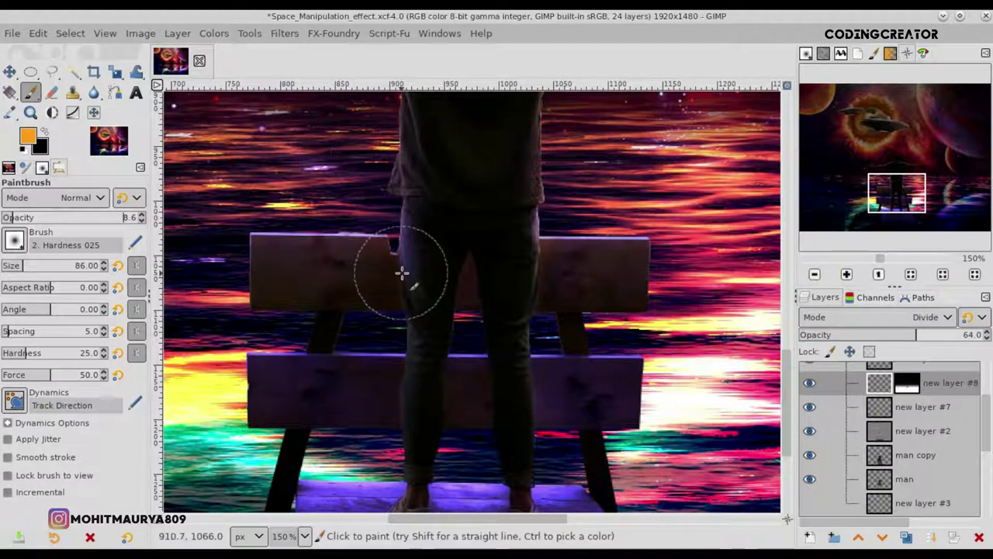
- Faintly paint over the man's left and right legs with a size-64 brush
left_click_drag(404, 272, 423, 361)
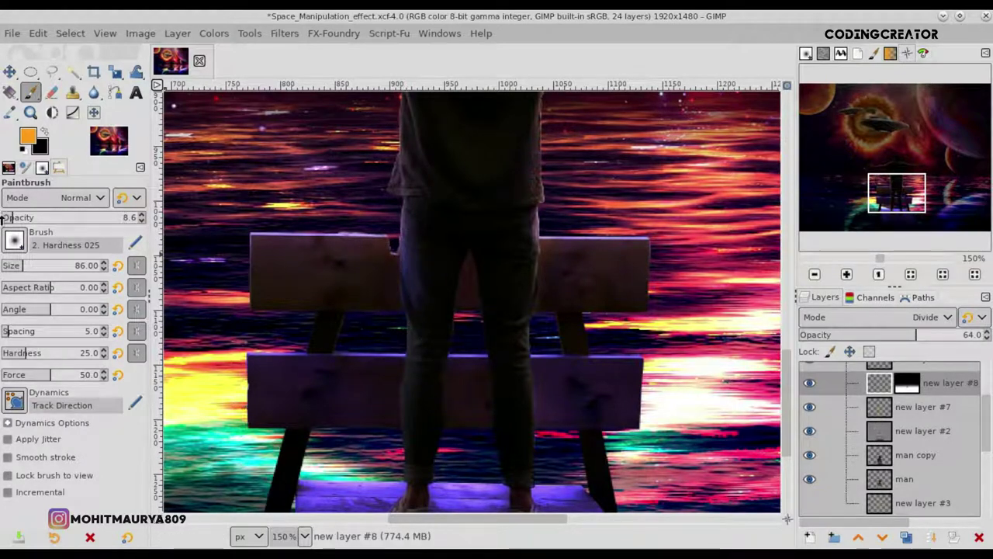
left_click_drag(23, 266, 20, 266)
mouse_move(395, 299)
left_mouse_down()
mouse_move(410, 328)
mouse_move(408, 477)
left_mouse_up()
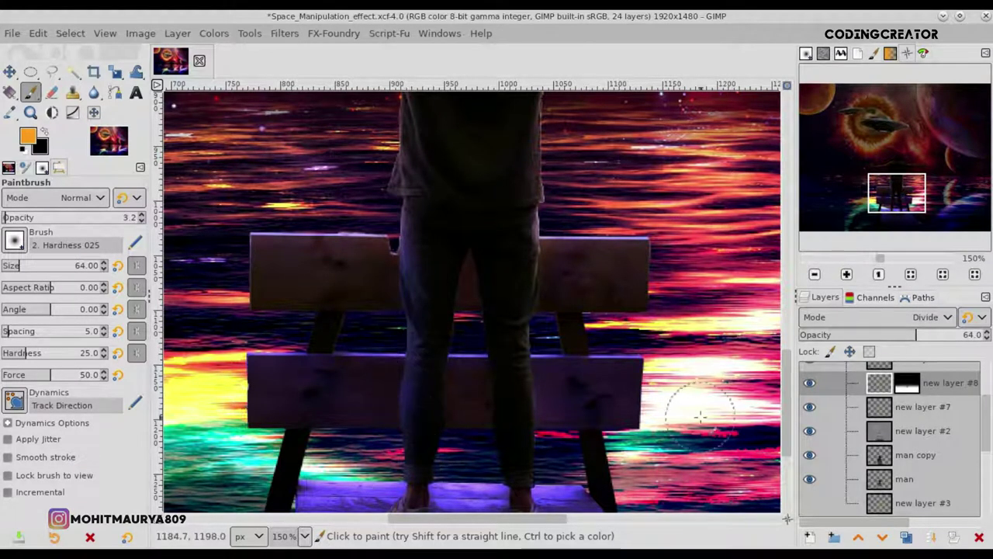
left_click_drag(532, 295, 536, 494)
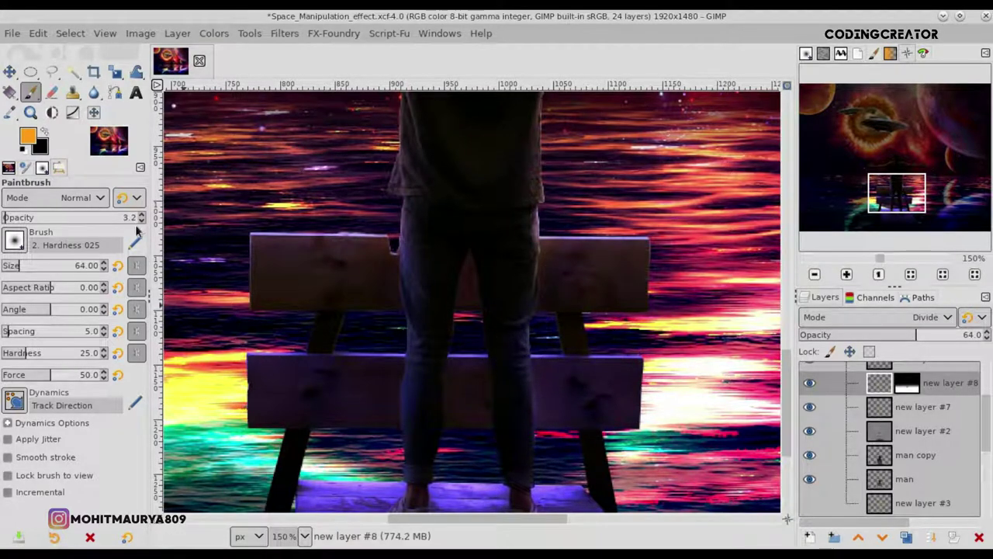
left_click_drag(561, 246, 525, 326)
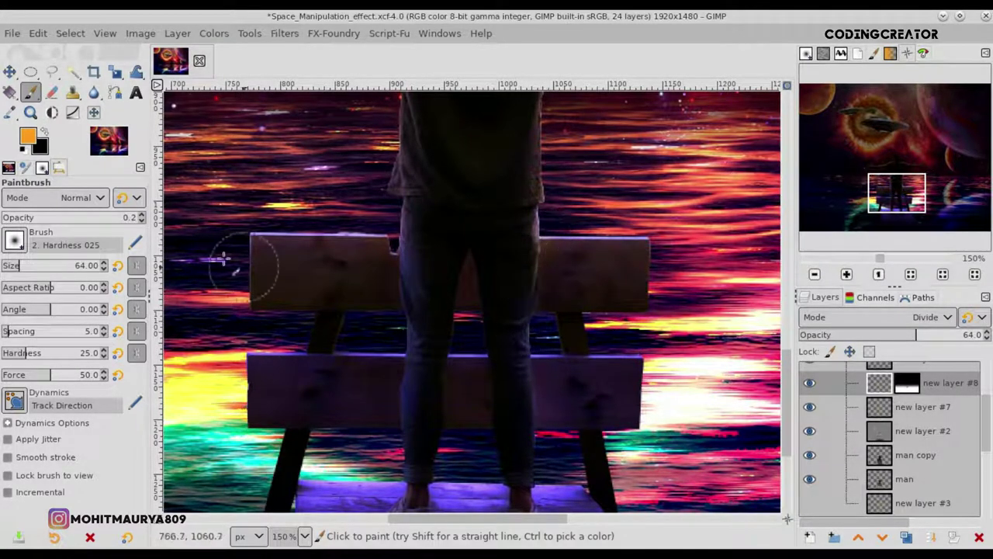
left_click_drag(533, 255, 532, 290)
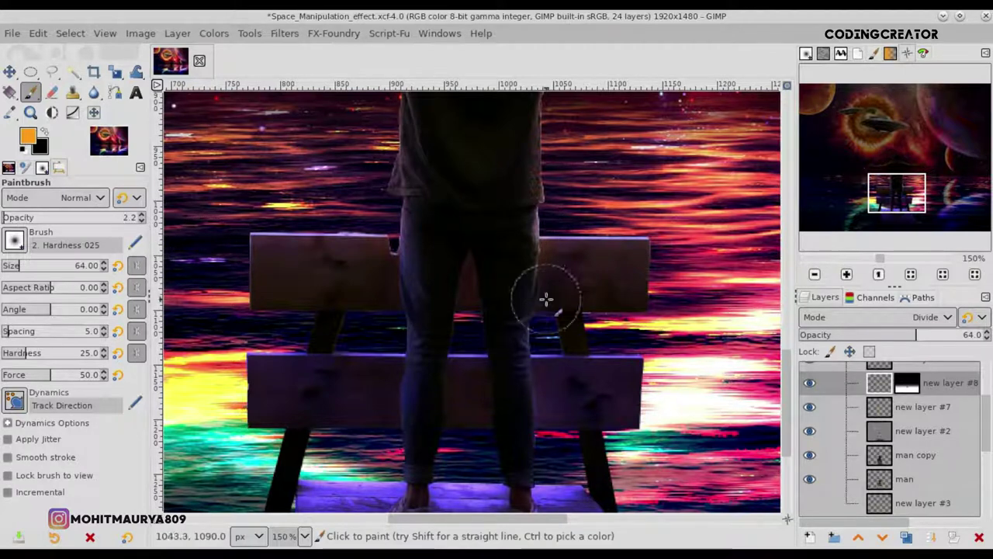
scroll(512, 365, "down", 1)
scroll(512, 373, "down", 2)
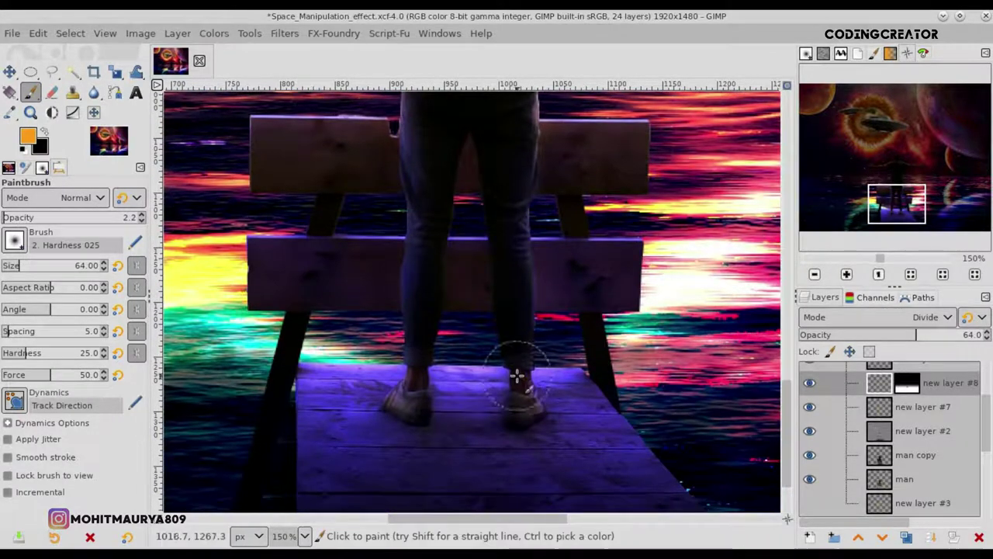
- Lighten the man's shoes and right leg with faint strokes
left_click_drag(536, 390, 523, 410)
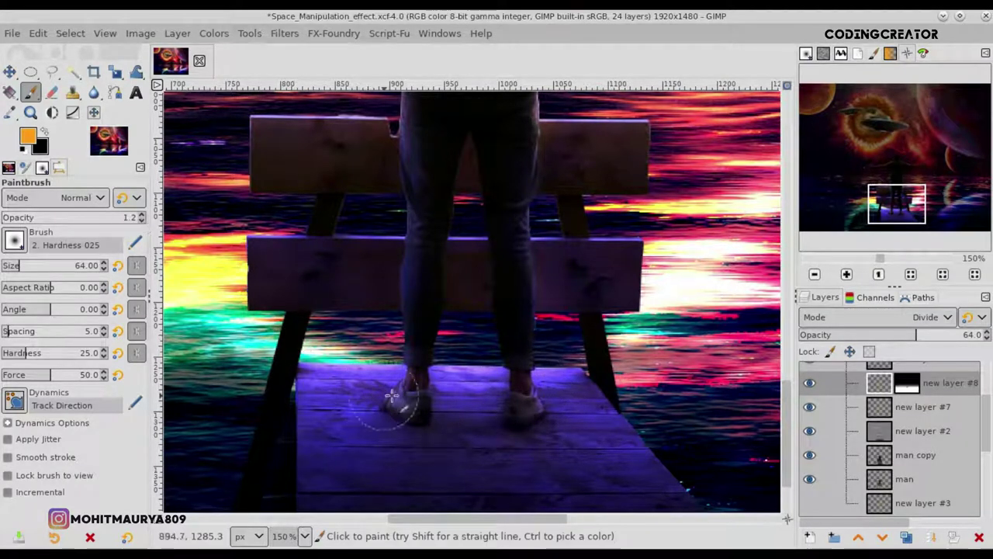
mouse_move(415, 405)
left_mouse_down()
mouse_move(423, 409)
mouse_move(423, 336)
left_mouse_up()
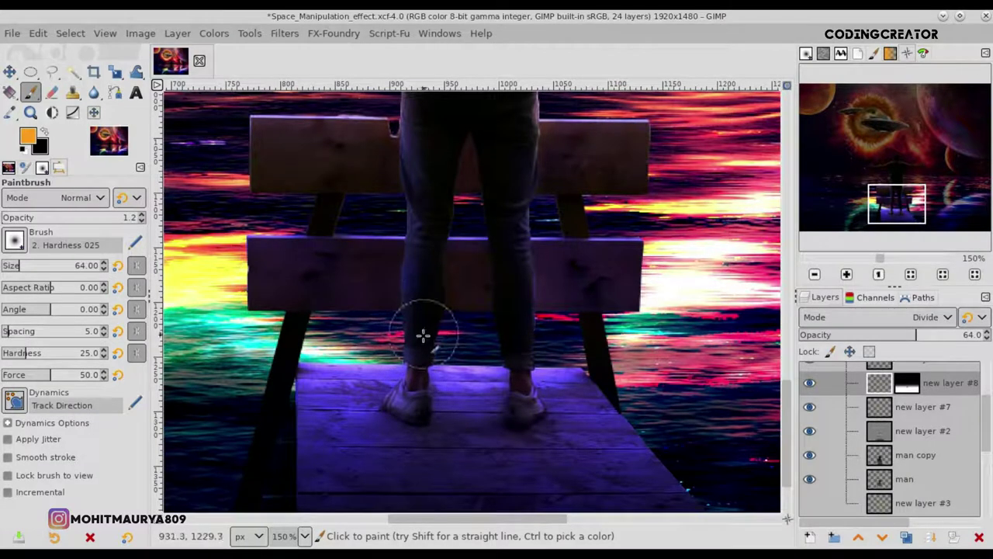
mouse_move(394, 405)
left_mouse_down()
mouse_move(517, 353)
mouse_move(505, 283)
left_mouse_up()
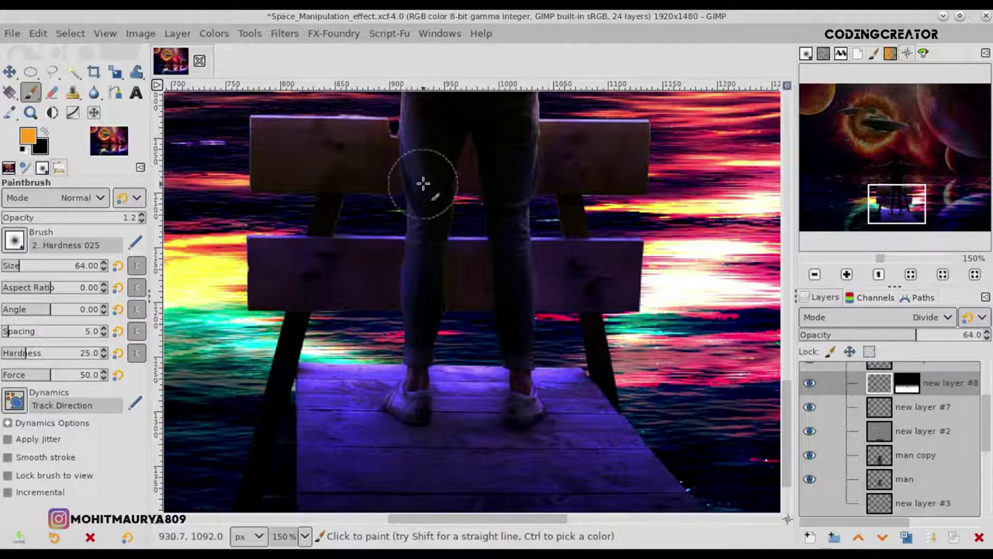
scroll(690, 339, "up", 3)
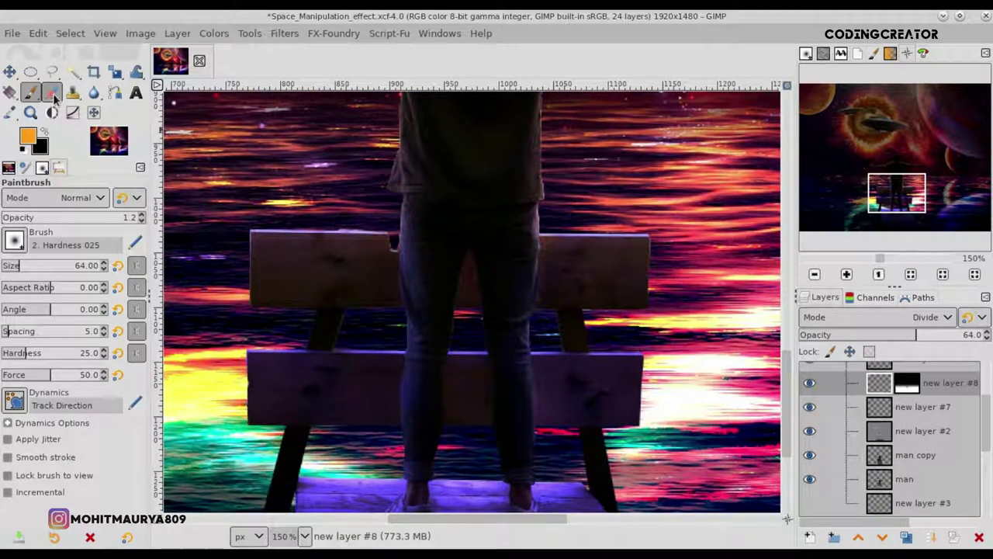
- Select new layer #8's mask for painting with brush opacity 6.4
left_click(51, 91)
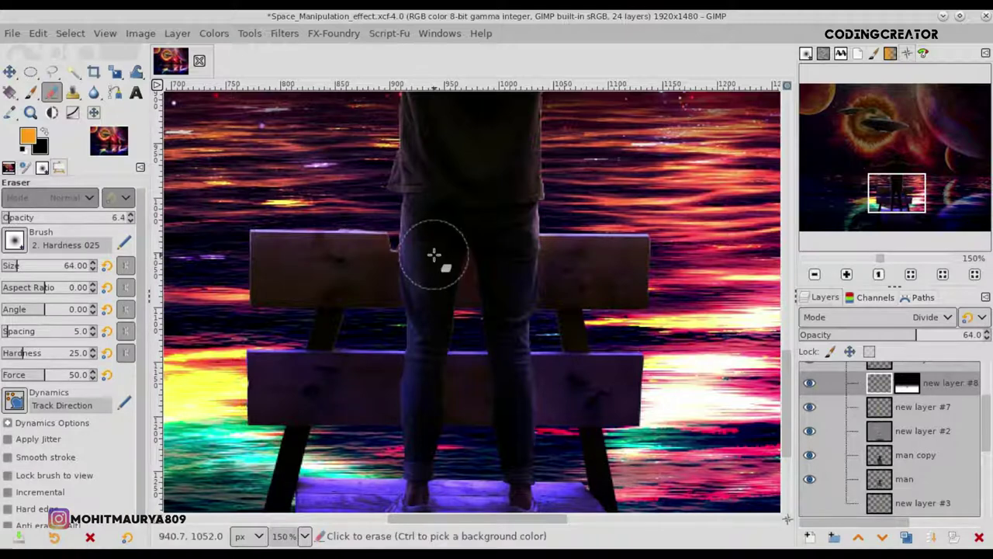
left_click(30, 91)
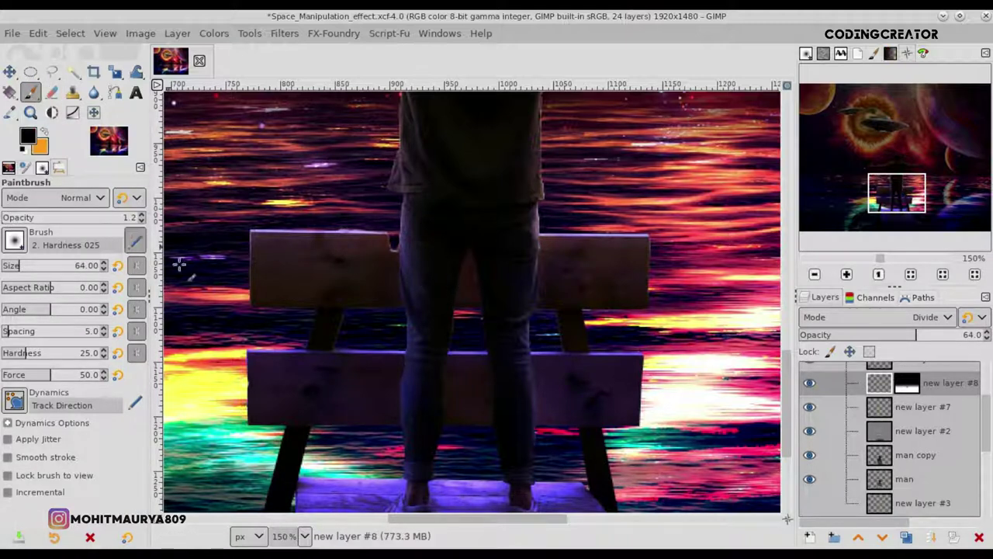
left_click(908, 383)
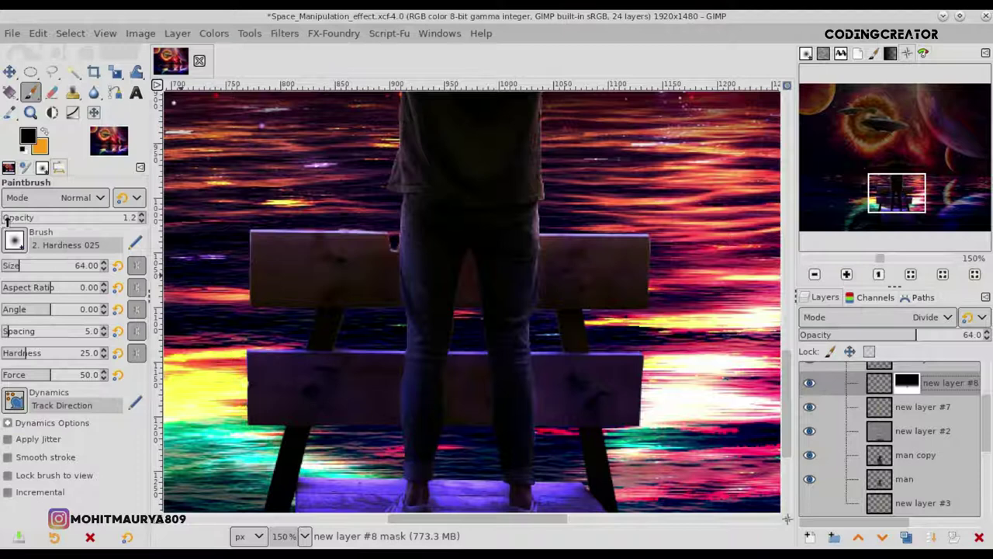
left_click_drag(4, 220, 9, 220)
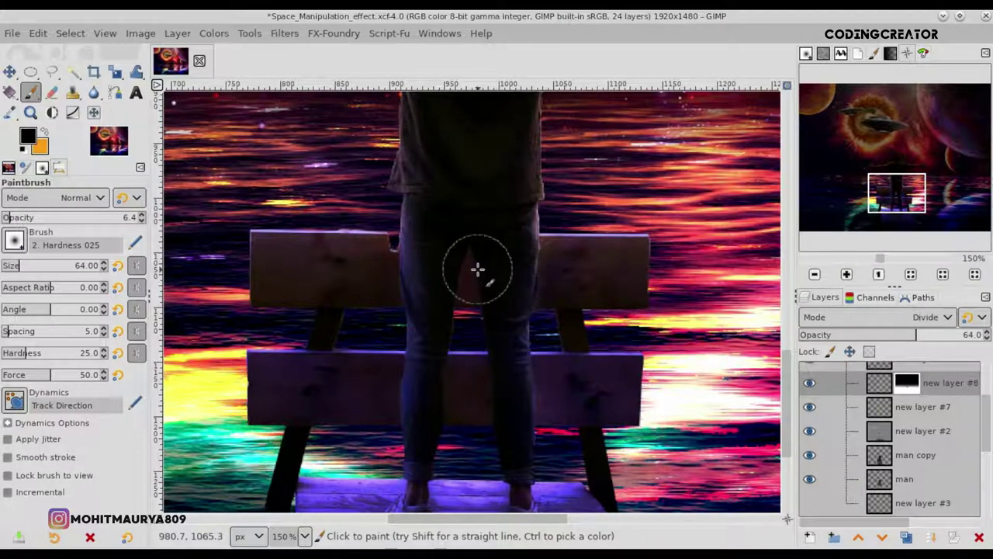
scroll(276, 202, "down", 1)
scroll(276, 202, "down", 2)
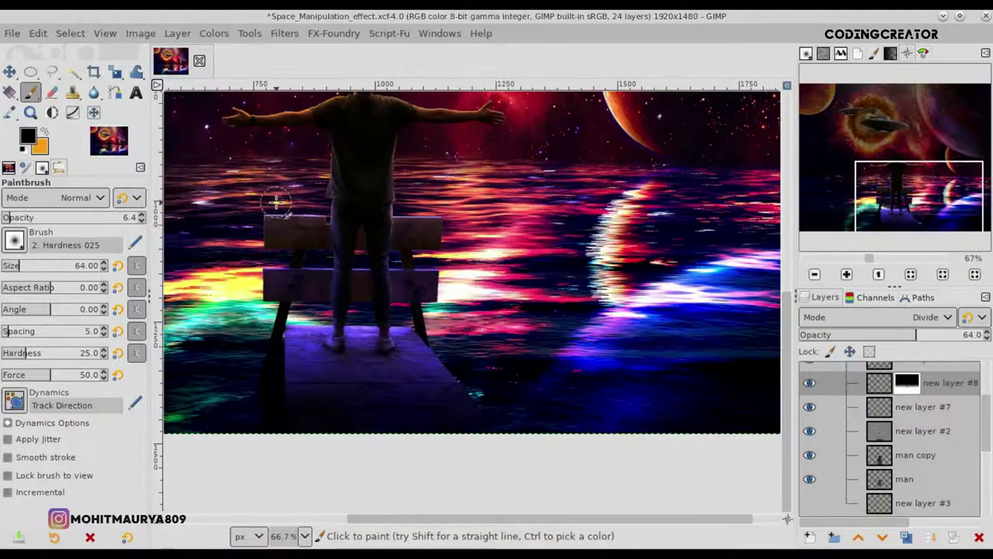
scroll(275, 202, "down", 1)
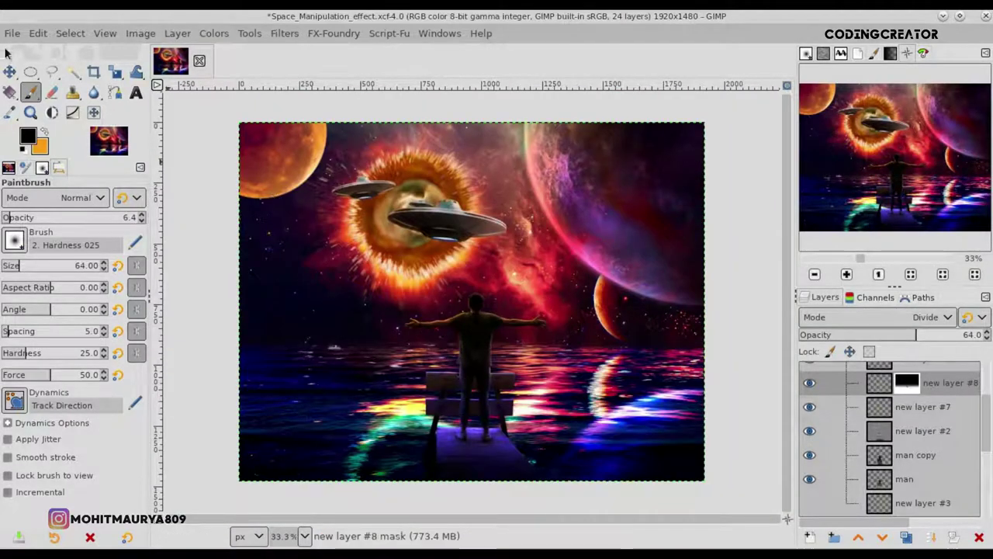
- Add new layer #10 directly above new layer #7
left_click(8, 72)
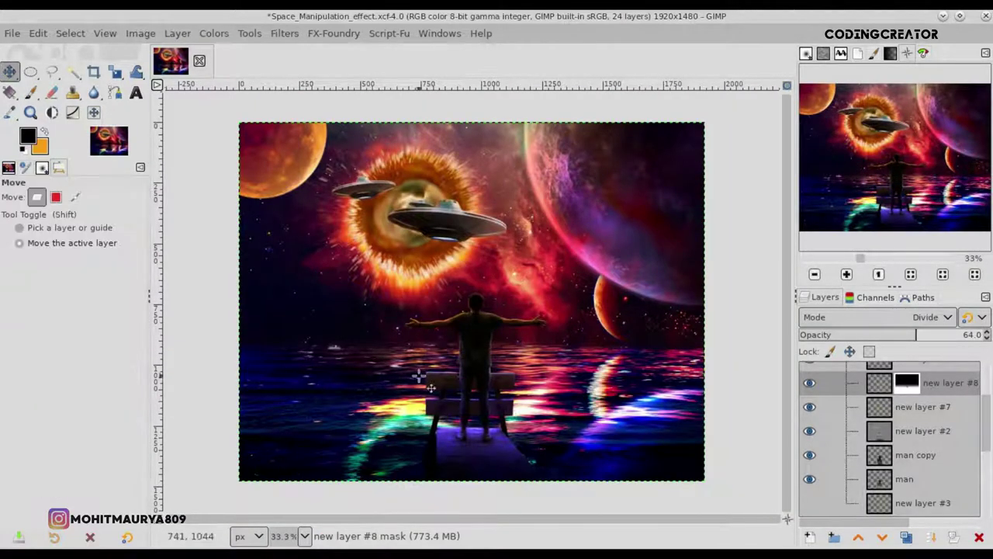
left_click(885, 406)
left_click_drag(979, 421, 984, 423)
left_click(906, 539)
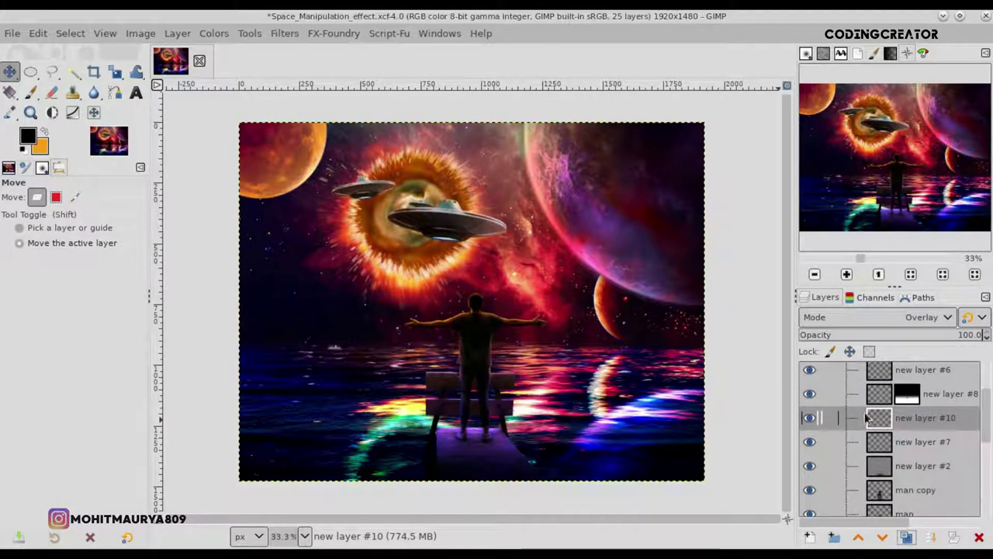
mouse_move(978, 419)
left_mouse_down()
mouse_move(984, 396)
mouse_move(984, 413)
left_mouse_up()
- Toggle Layer Group #1's visibility twice to compare the composite with and without it
left_click(946, 368)
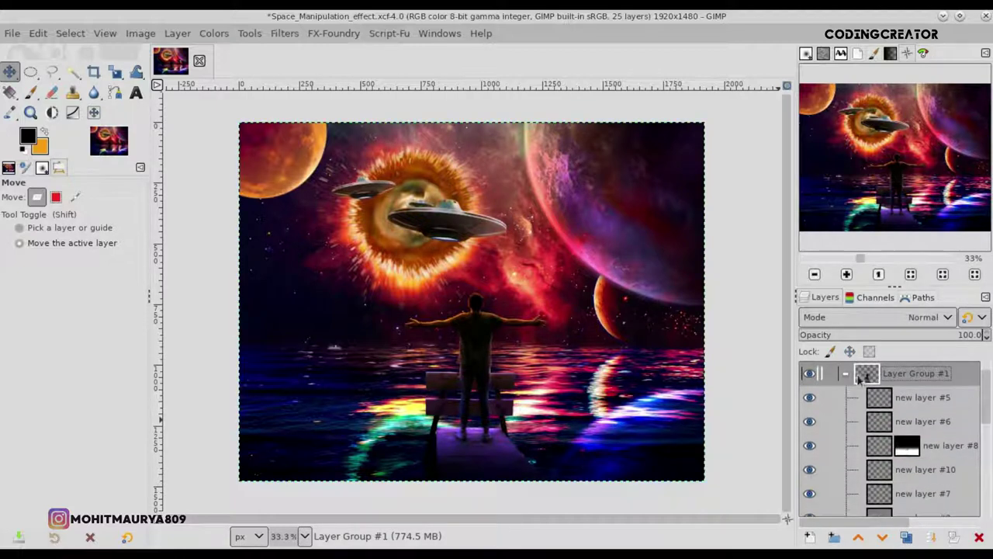
left_click(810, 374)
left_click(810, 374)
left_click(810, 374)
left_click(810, 374)
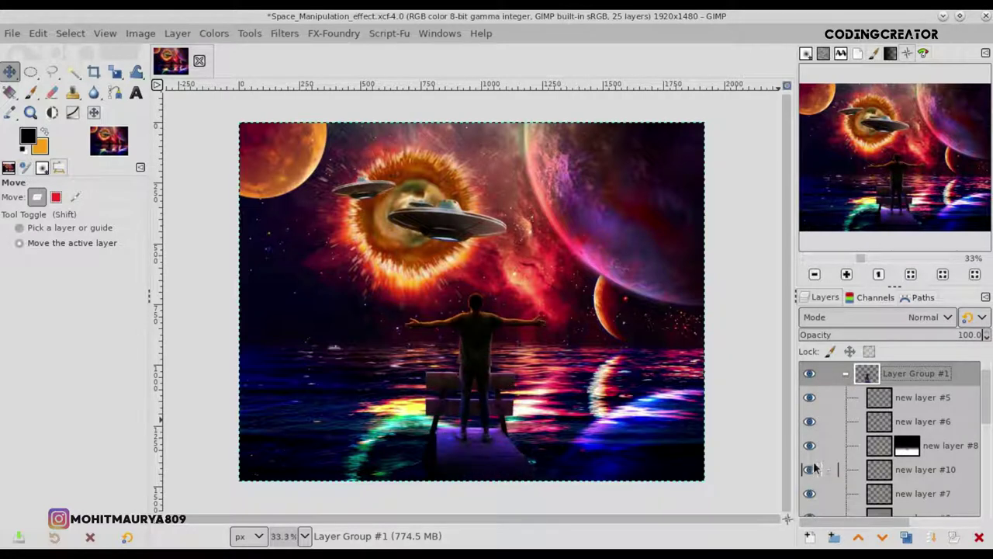
- Reselect new layer #7 and navigate around the canvas
left_click(880, 494)
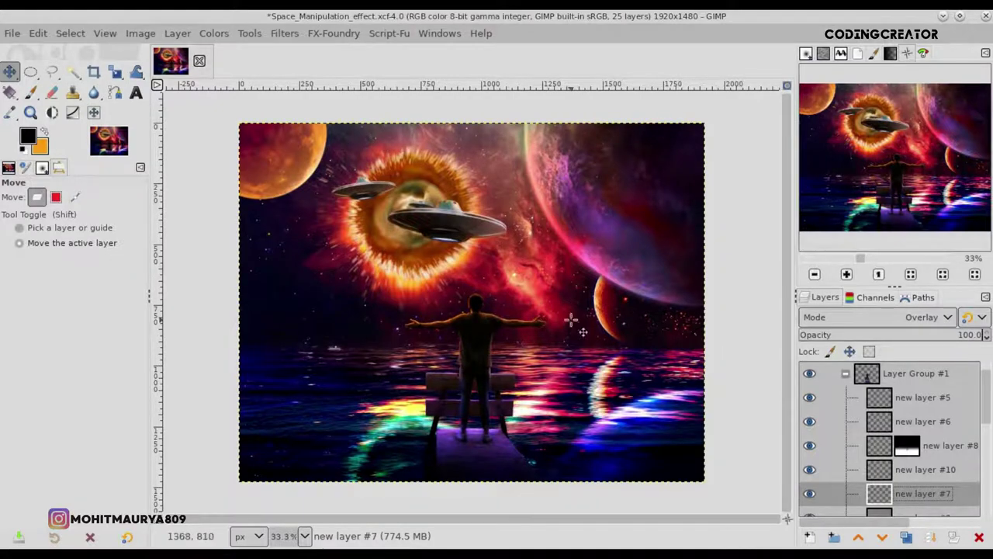
scroll(504, 312, "up", 3, "ctrl")
scroll(505, 312, "up", 1, "ctrl")
left_click_drag(464, 525, 407, 523)
scroll(407, 523, "up", 2, "ctrl")
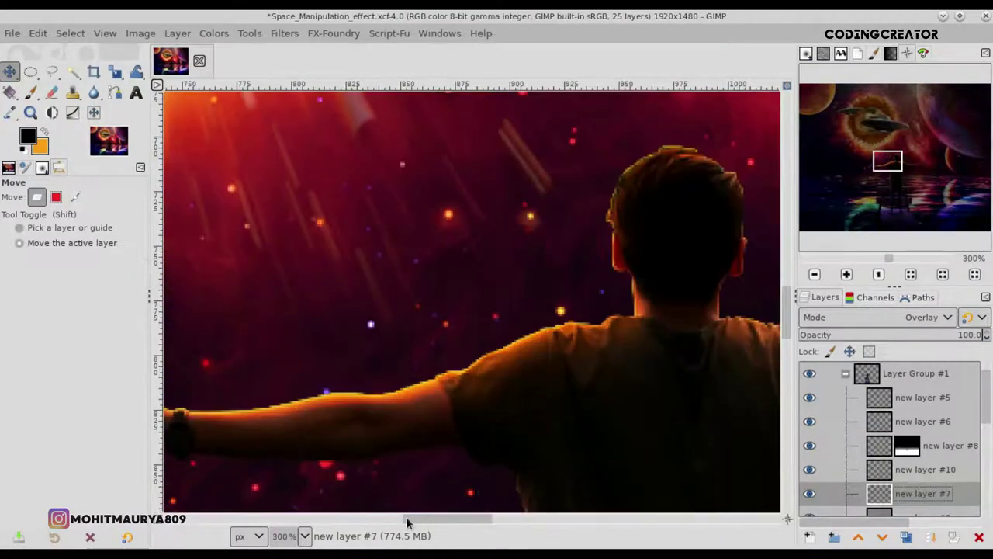
scroll(407, 522, "down", 1, "ctrl")
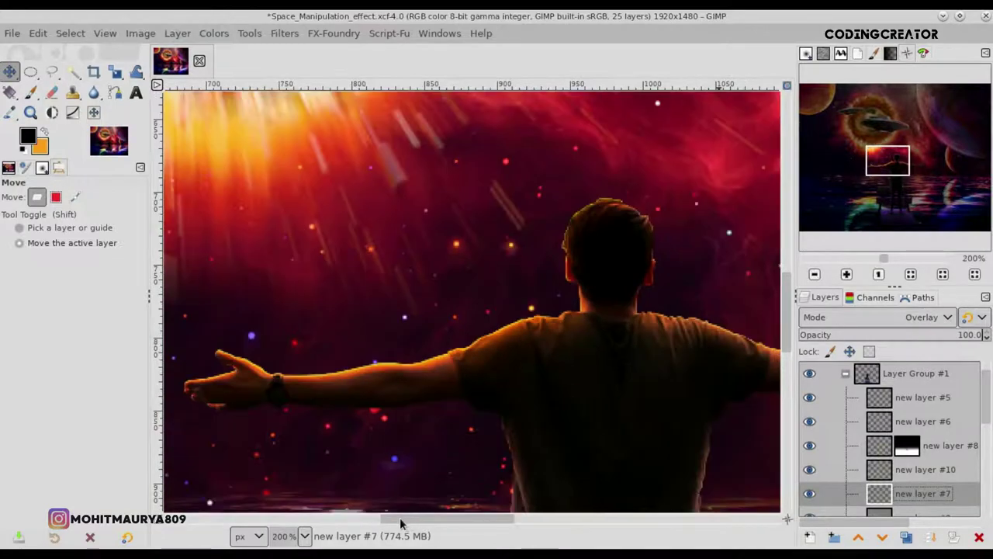
scroll(407, 517, "down", 1, "ctrl")
scroll(408, 520, "down", 1, "ctrl")
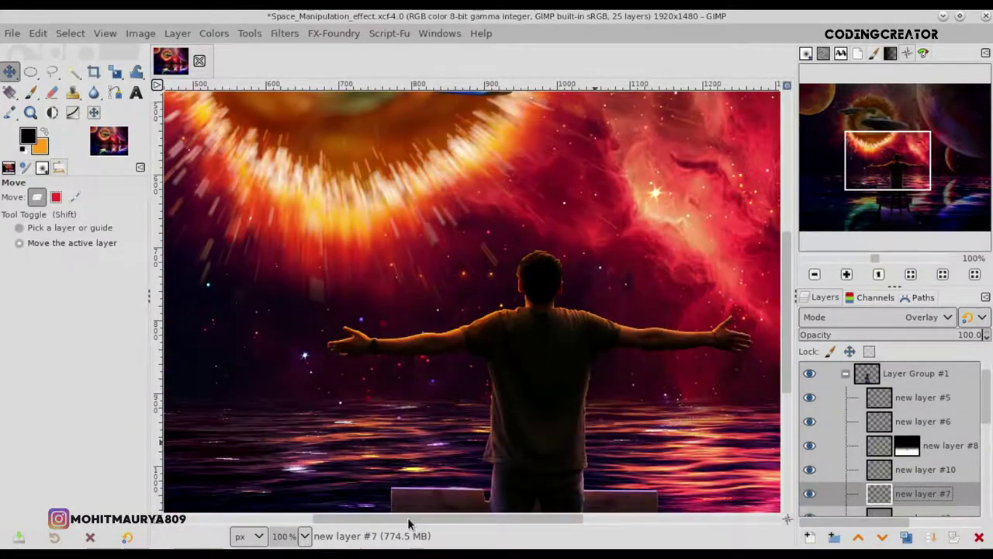
scroll(408, 520, "down", 1, "ctrl")
scroll(408, 520, "down", 2, "ctrl")
scroll(408, 520, "down", 1, "ctrl")
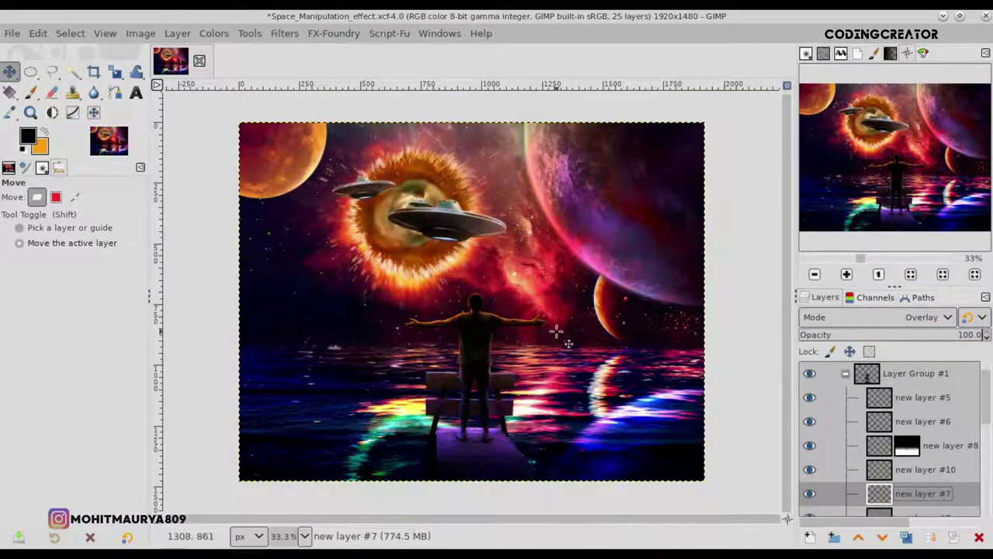
- Fit the image in the window and create new layer #12 in Overlay mode
left_click(785, 86)
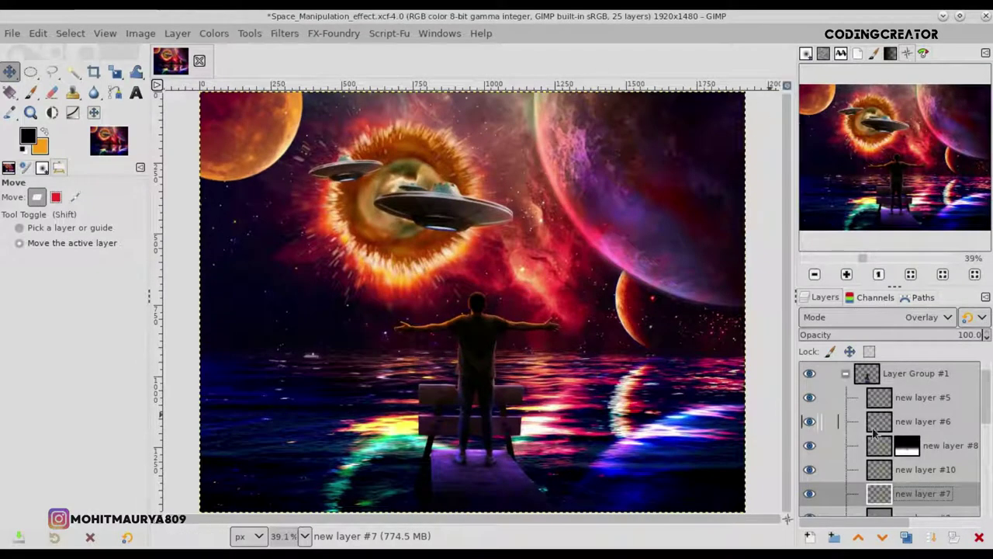
left_click(809, 541)
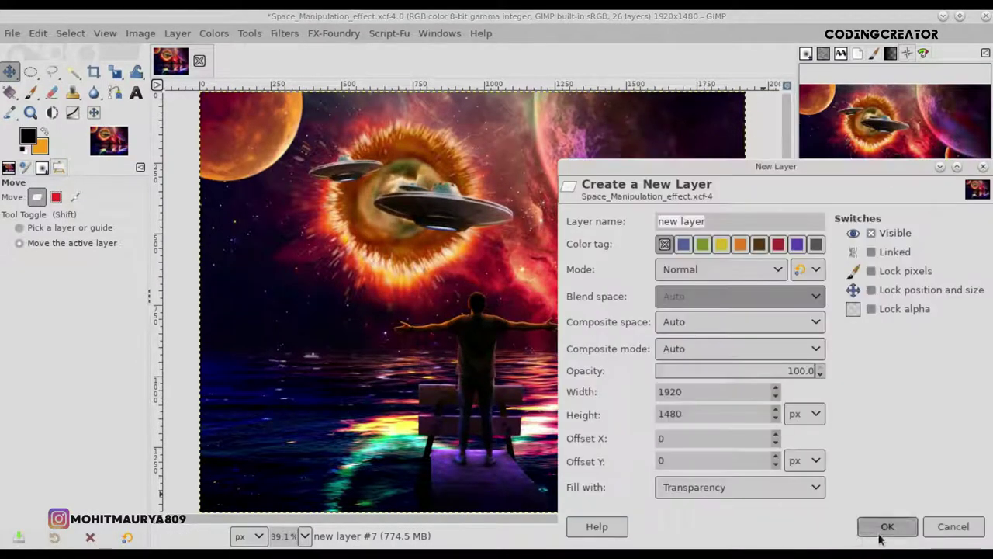
left_click(880, 530)
left_click(924, 317)
scroll(852, 466, "down", 5)
scroll(851, 454, "down", 2)
left_click(871, 289)
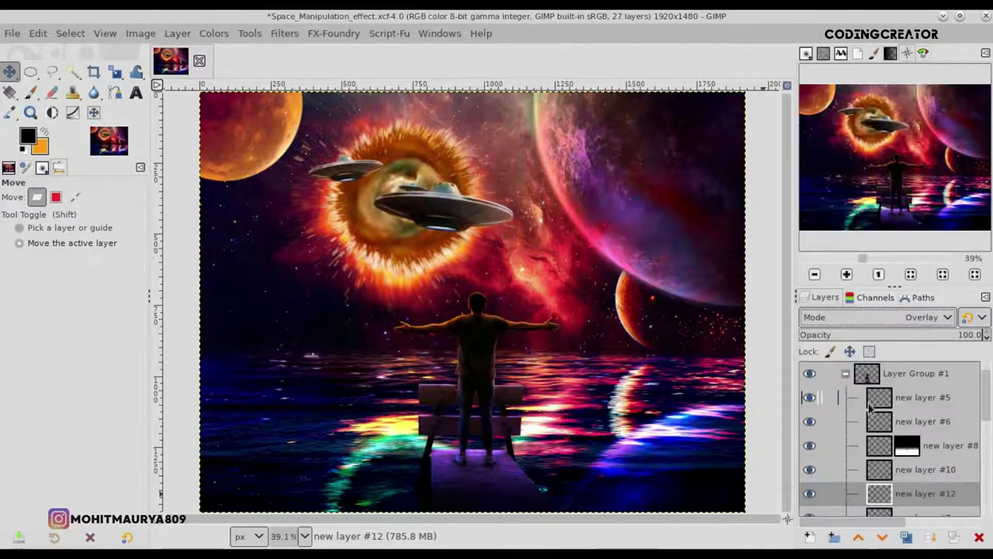
right_click(880, 495)
mouse_move(775, 75)
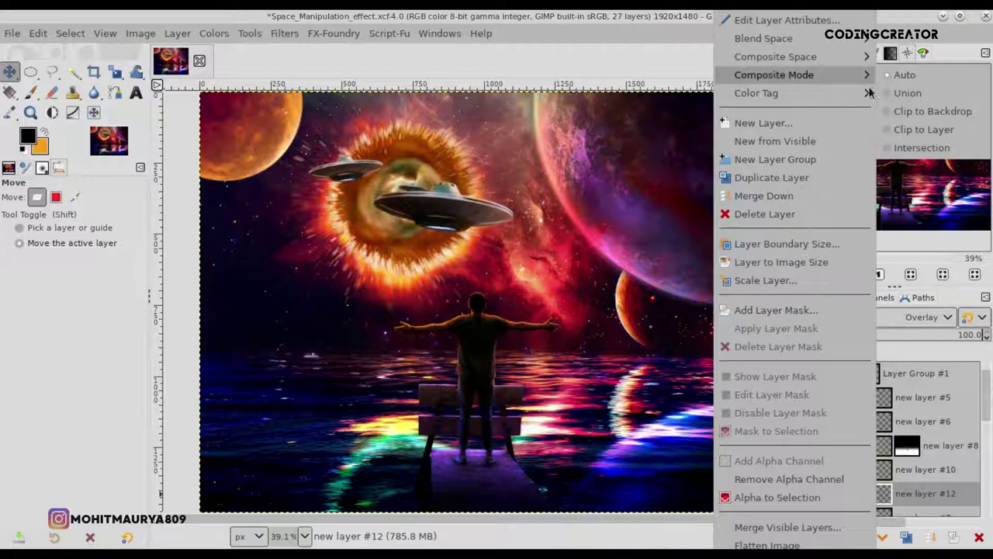
left_click(885, 117)
- Choose the Paintbrush with yellow as the foreground colour
left_click(31, 92)
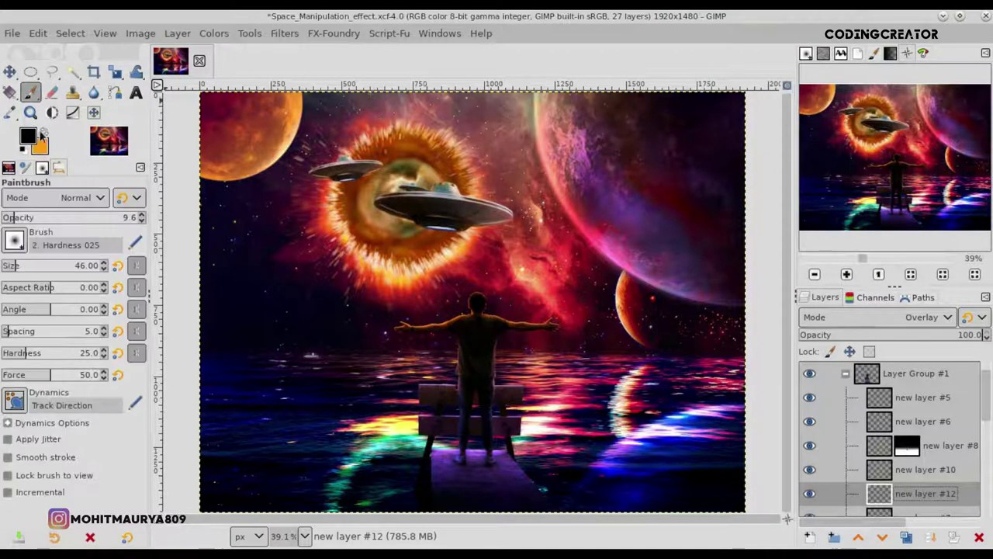
left_click(32, 138)
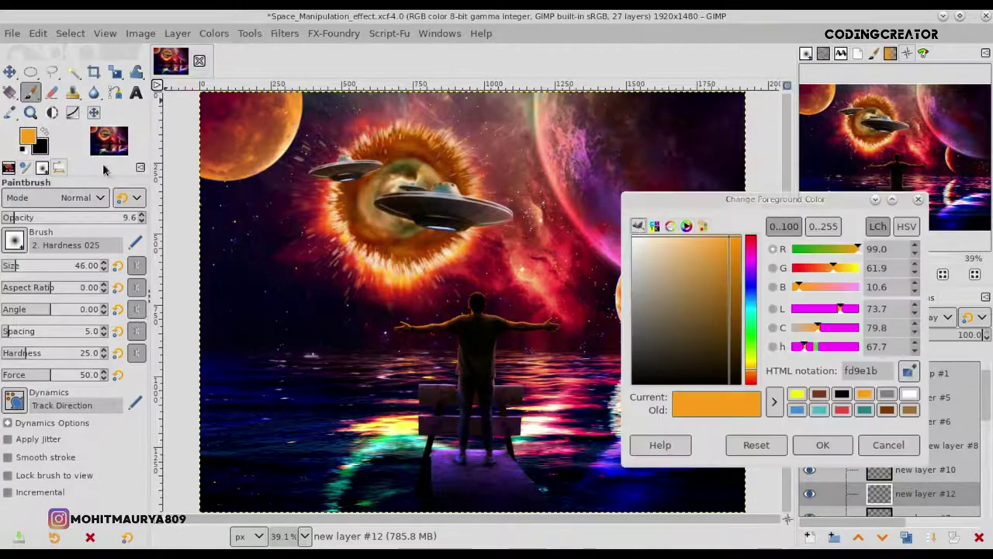
left_click(797, 395)
left_click(822, 445)
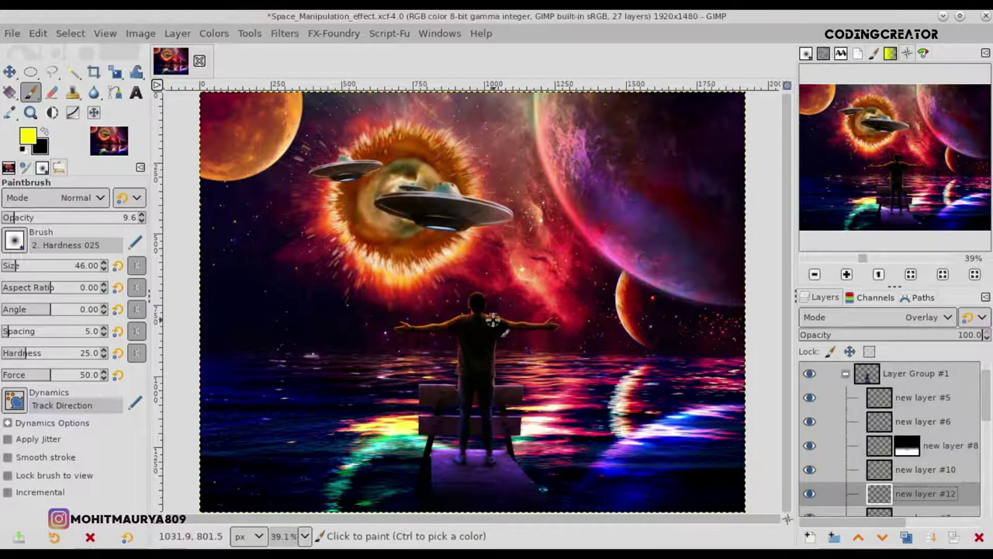
- Paint faint yellow light along the man's raised arm, shoulder-to-hand, head rim and left shoulder
scroll(446, 296, "up", 4)
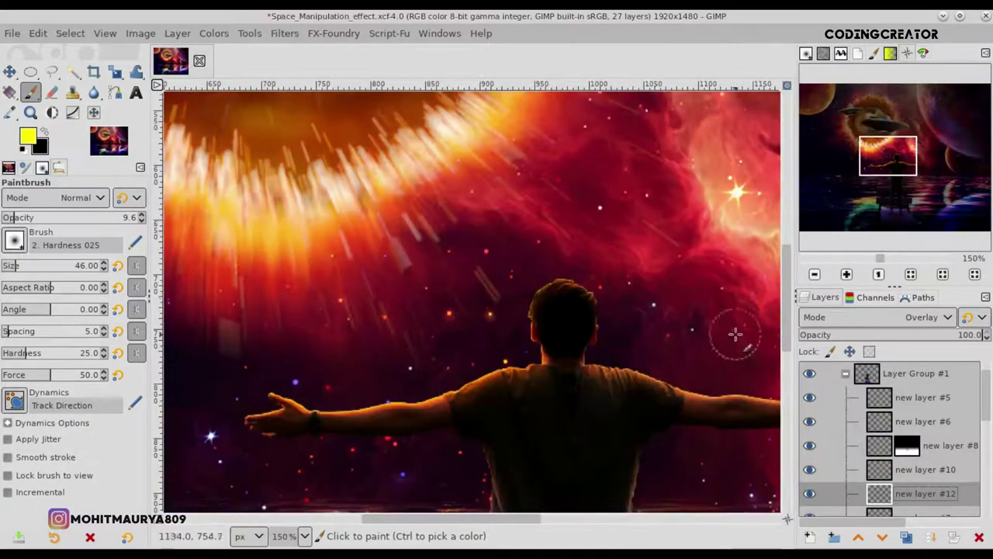
scroll(778, 337, "down", 3)
scroll(514, 284, "up", 1)
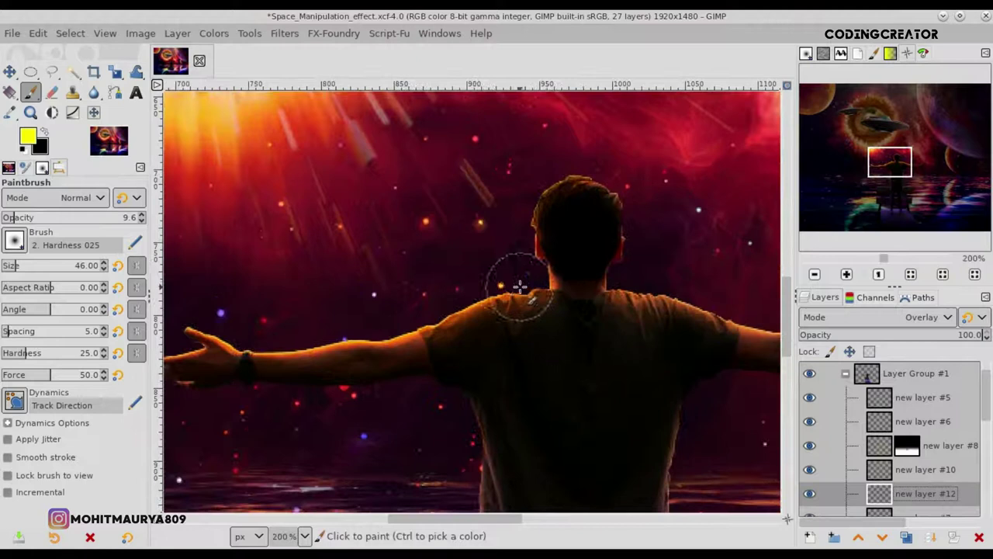
mouse_move(206, 317)
left_mouse_down()
mouse_move(257, 336)
mouse_move(305, 339)
mouse_move(450, 326)
mouse_move(510, 281)
left_mouse_up()
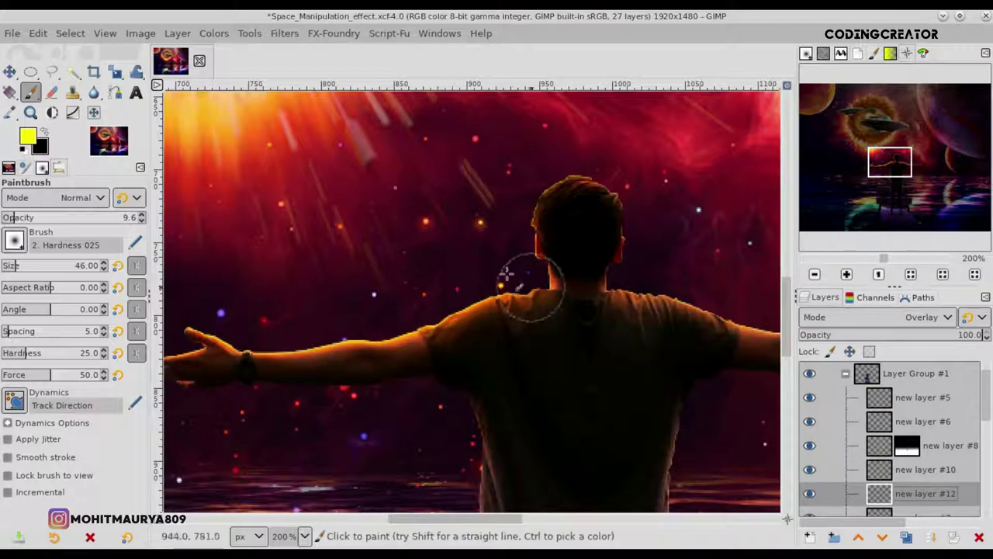
mouse_move(528, 286)
left_mouse_down()
mouse_move(196, 323)
mouse_move(208, 346)
left_mouse_up()
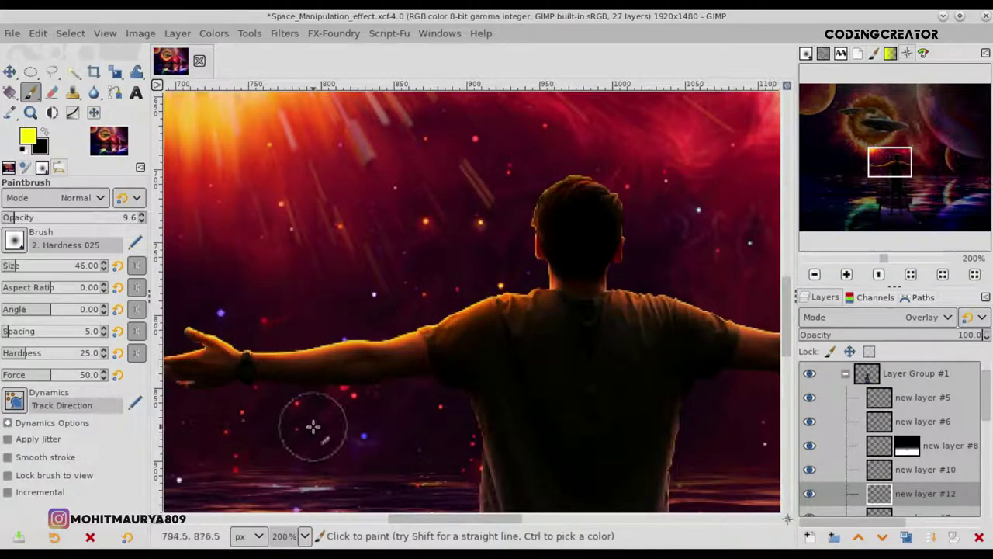
left_click_drag(417, 528, 456, 526)
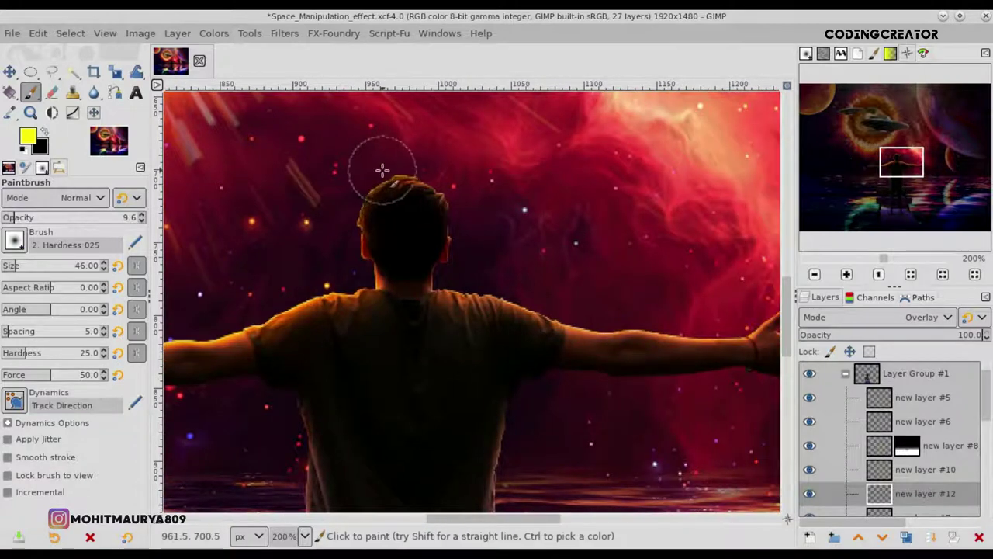
mouse_move(361, 257)
left_mouse_down()
mouse_move(373, 284)
mouse_move(410, 166)
mouse_move(437, 182)
left_mouse_up()
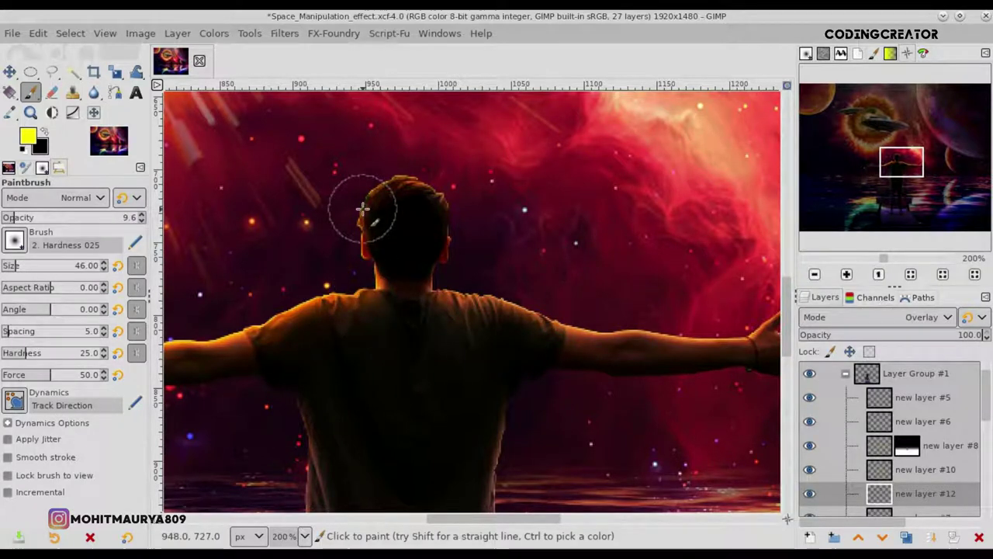
mouse_move(322, 326)
left_mouse_down()
mouse_move(300, 321)
mouse_move(204, 354)
mouse_move(281, 357)
left_mouse_up()
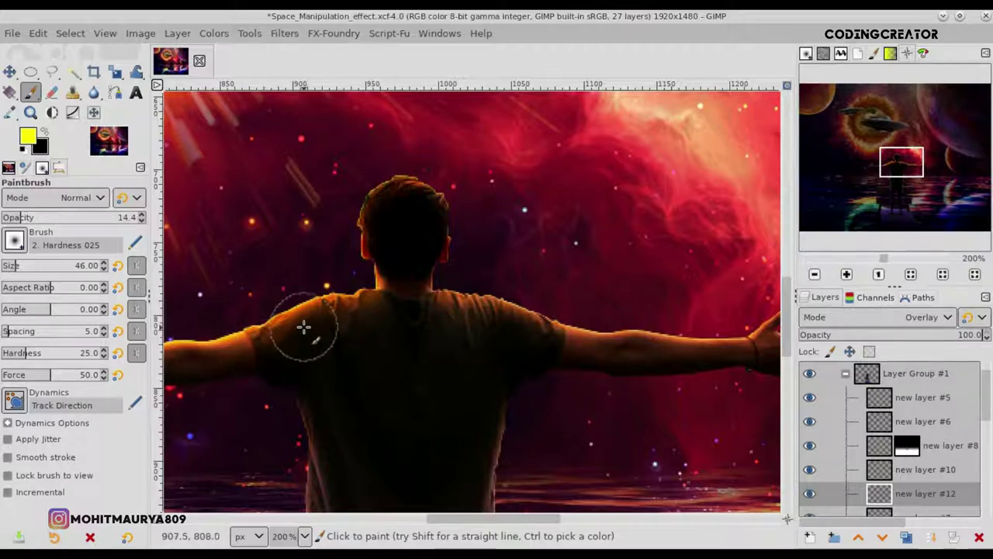
- Toggle new layer #12 off and on twice to compare the light on the shirt
left_click(810, 494)
left_click(809, 494)
scroll(523, 518, "right", 5)
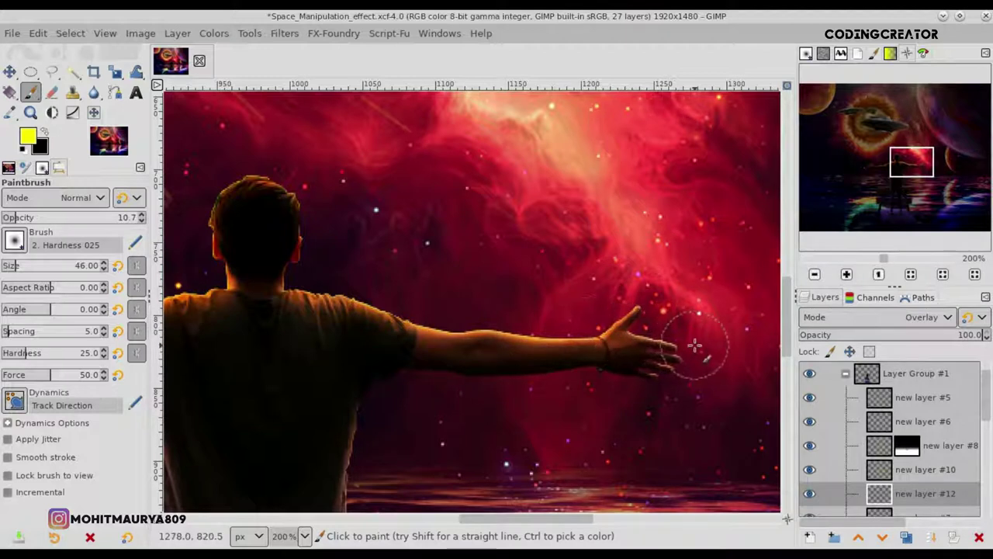
left_click(810, 494)
left_click(810, 494)
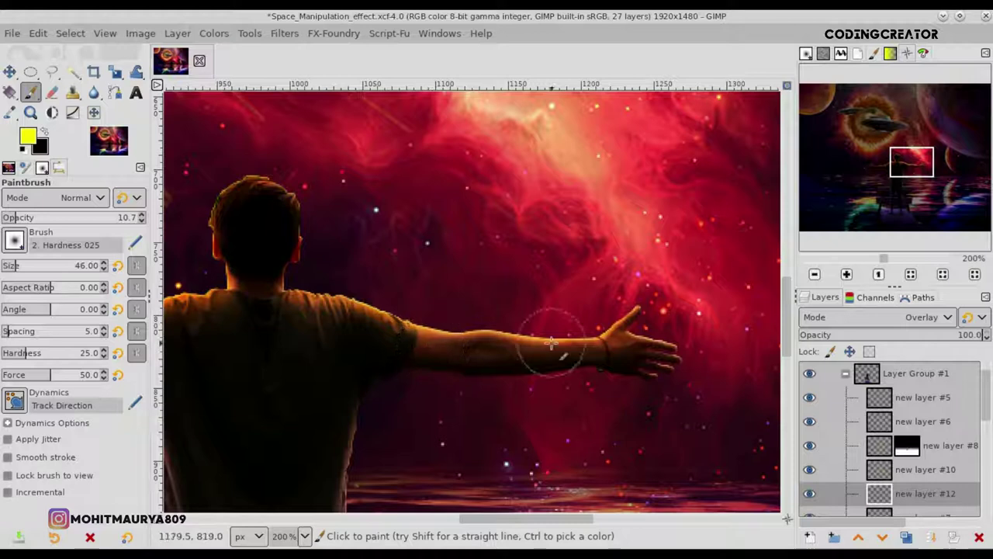
- Paint more yellow light over the man's back and legs
scroll(640, 353, "down", 1)
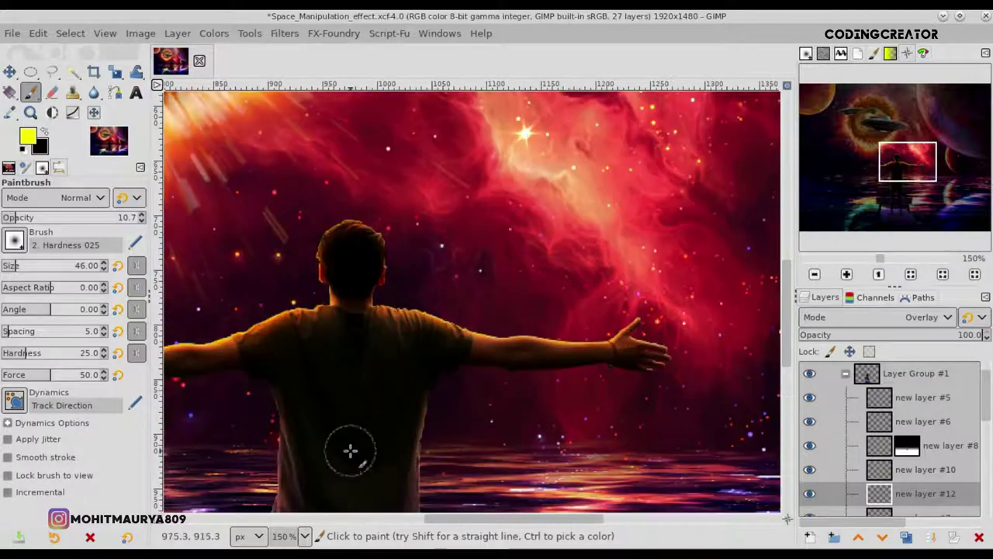
scroll(455, 428, "down", 1)
scroll(454, 423, "up", 1)
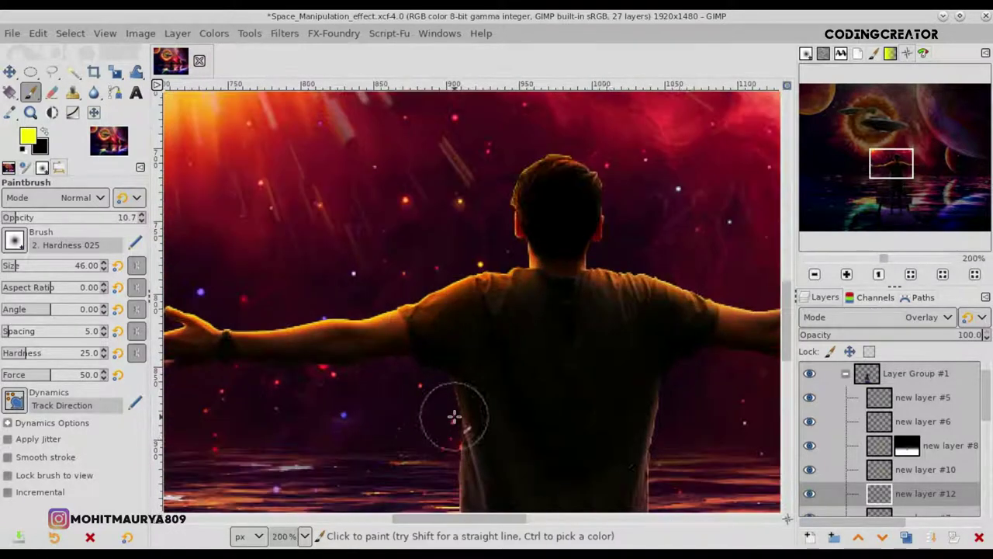
scroll(776, 347, "up", 1)
scroll(783, 350, "down", 3)
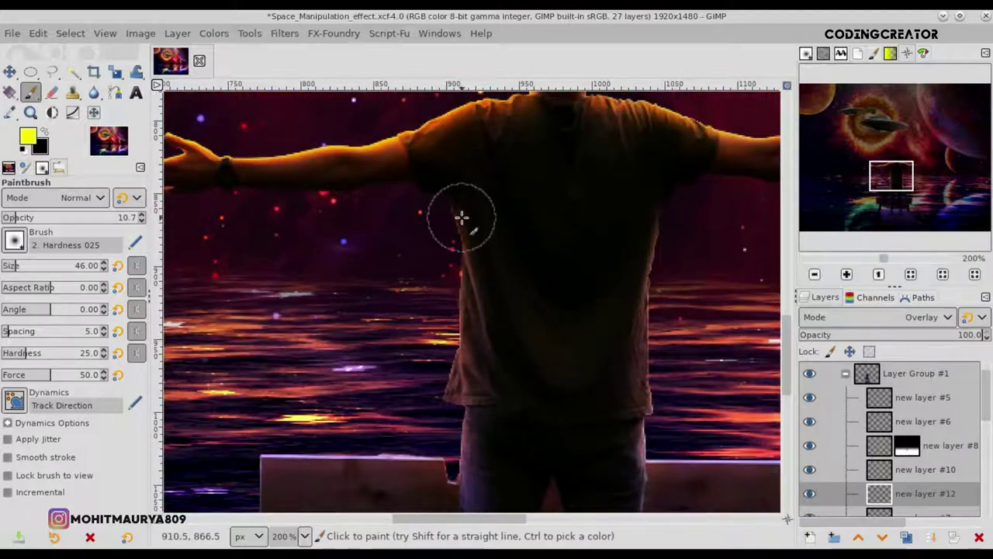
mouse_move(494, 380)
left_mouse_down()
mouse_move(455, 406)
mouse_move(465, 282)
mouse_move(450, 394)
mouse_move(464, 483)
mouse_move(470, 410)
mouse_move(470, 492)
mouse_move(441, 332)
left_mouse_up()
scroll(441, 332, "right", 4)
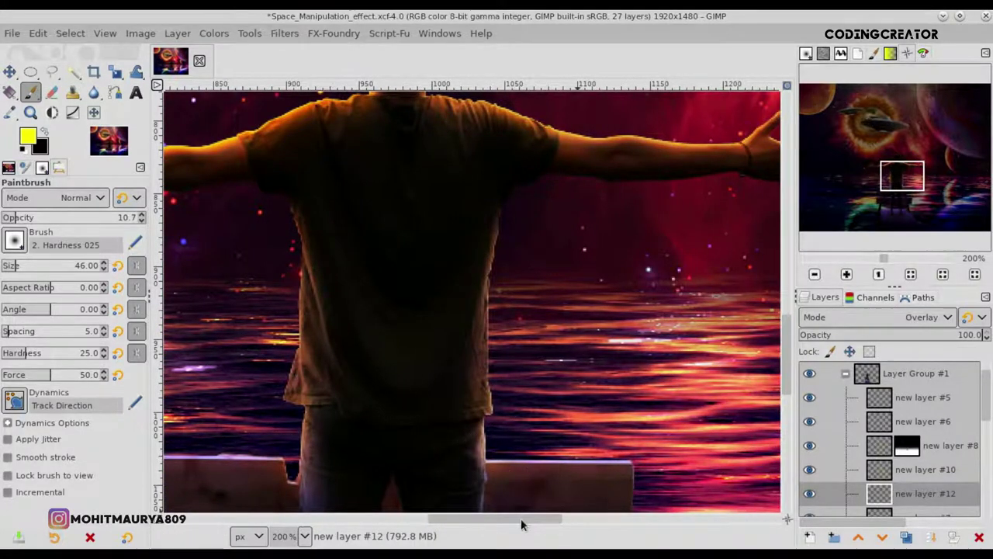
scroll(328, 461, "left", 5)
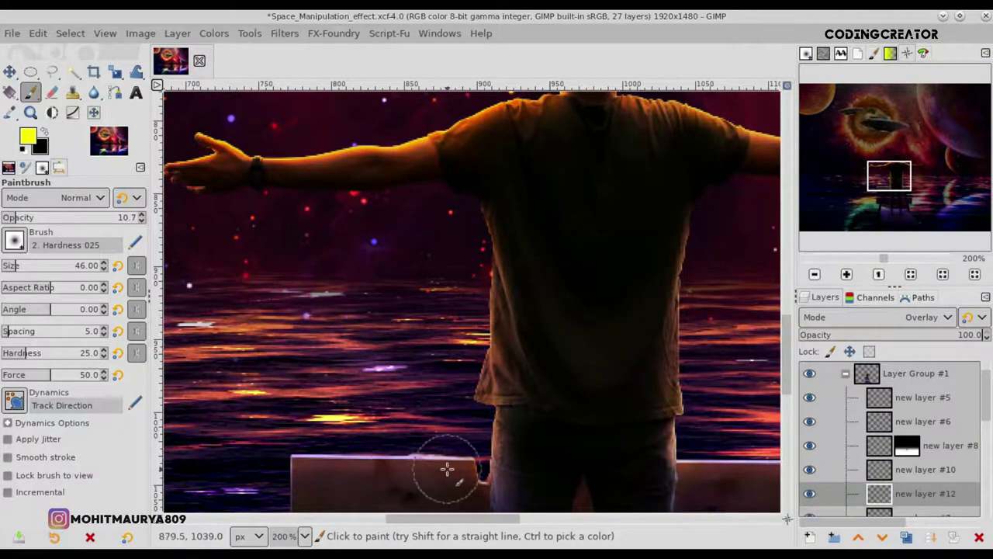
scroll(473, 469, "down", 4)
scroll(472, 469, "down", 1)
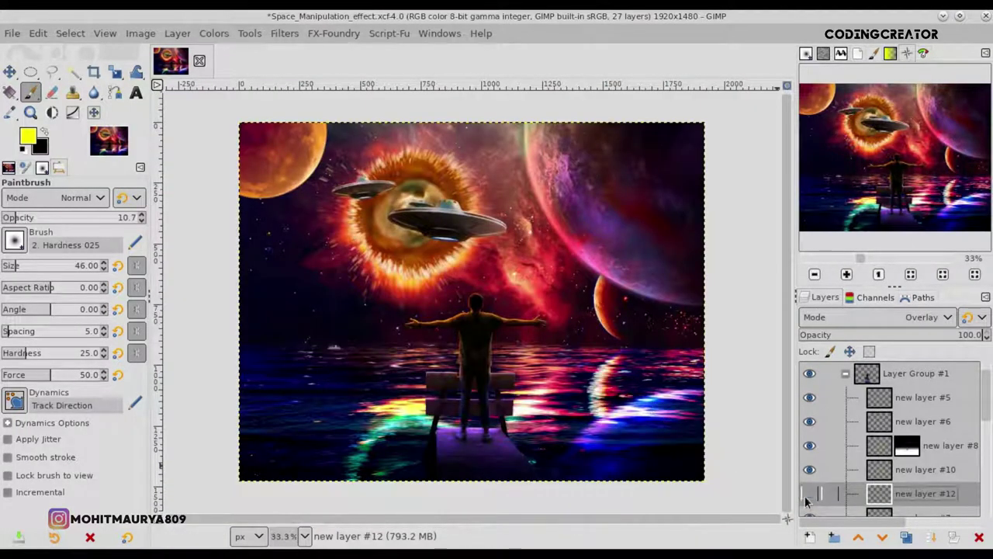
- Fit the image to the window, reselect new layer #12 and zoom in on the legs
left_click(10, 72)
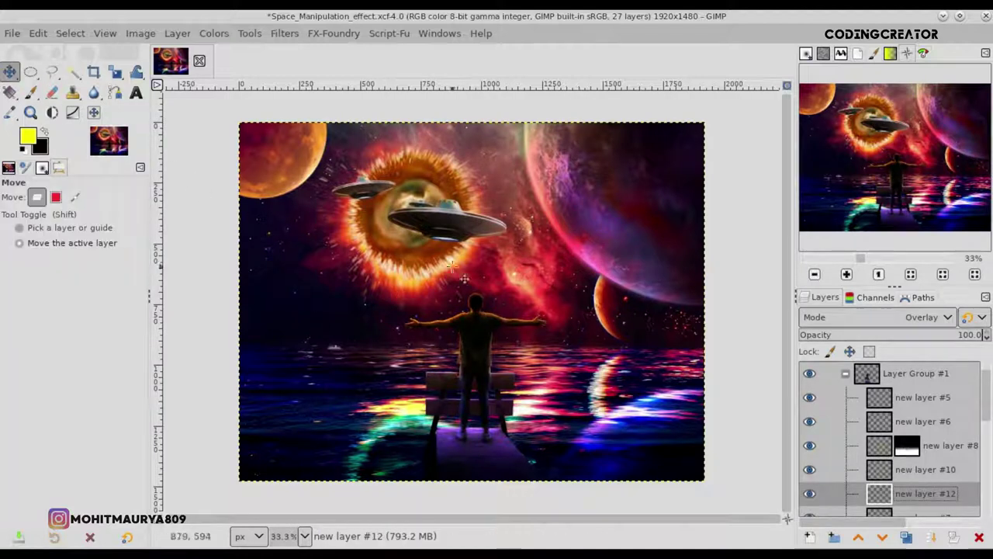
left_click(786, 87)
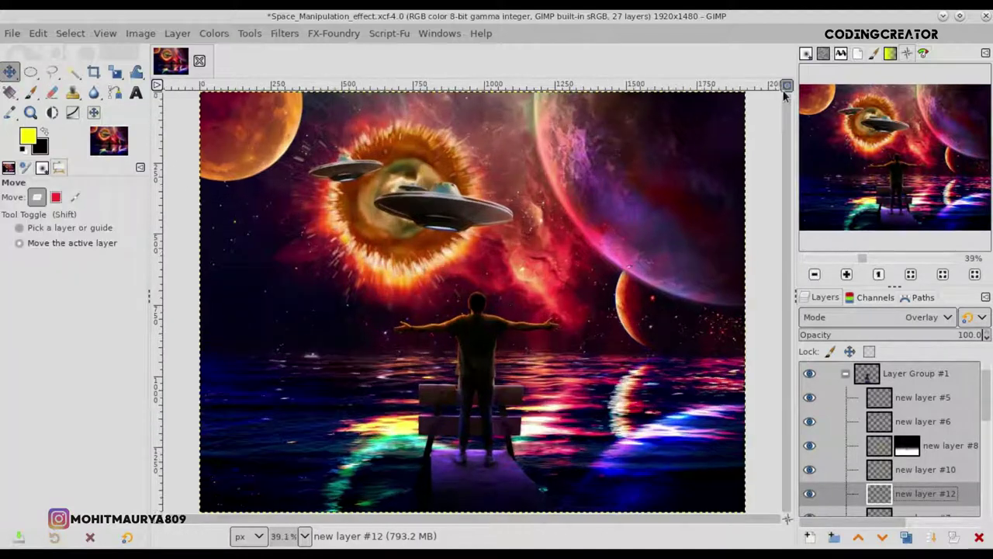
left_click(857, 373)
left_click(838, 493)
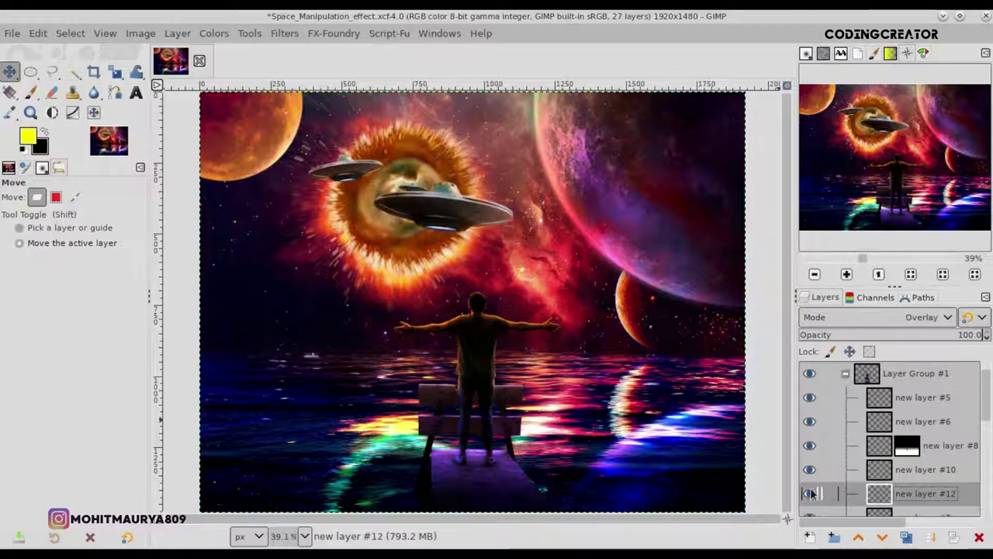
scroll(542, 422, "up", 3)
scroll(562, 420, "up", 1)
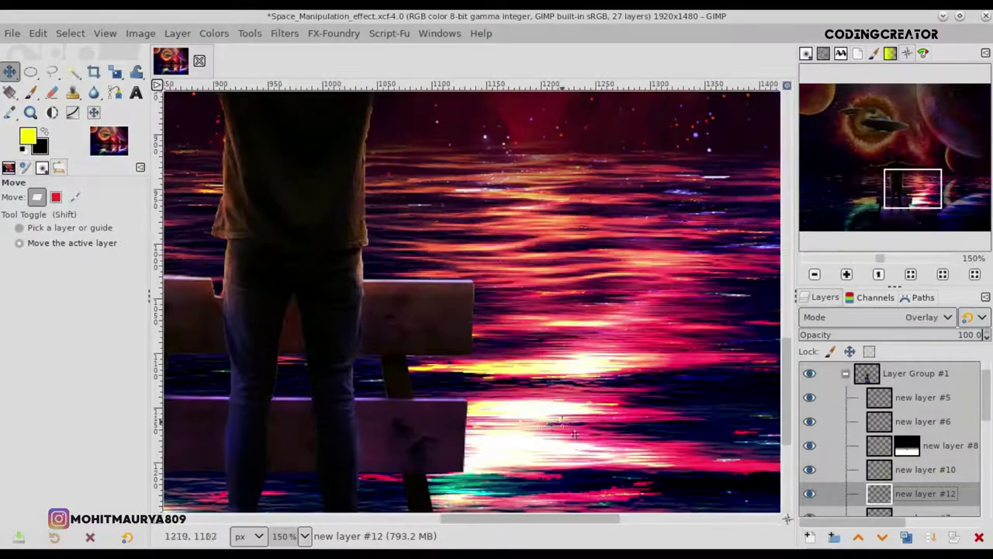
left_click_drag(783, 363, 784, 400)
left_click_drag(555, 521, 512, 521)
- Paint soft shading over the man's lower legs and the pier with the Paintbrush
left_click(29, 91)
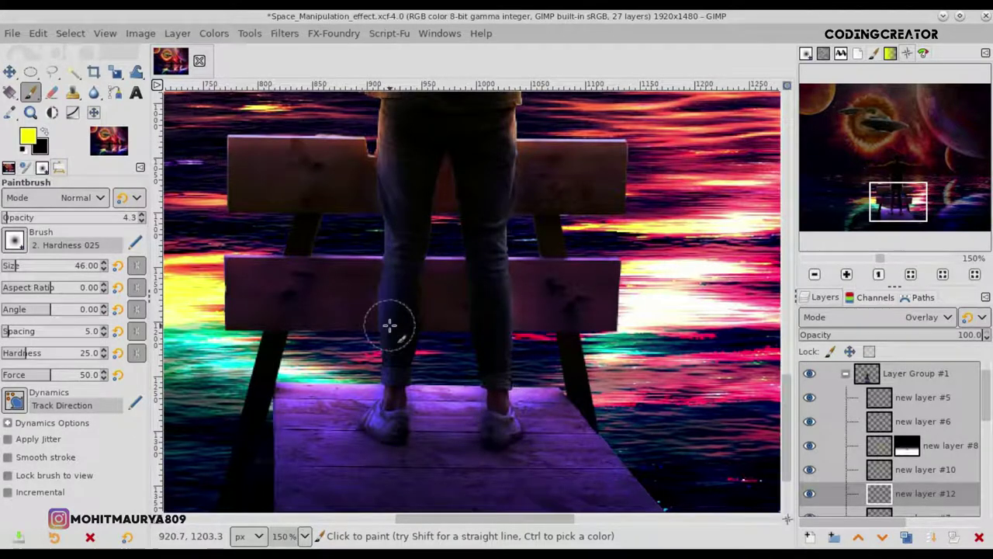
left_click(808, 494)
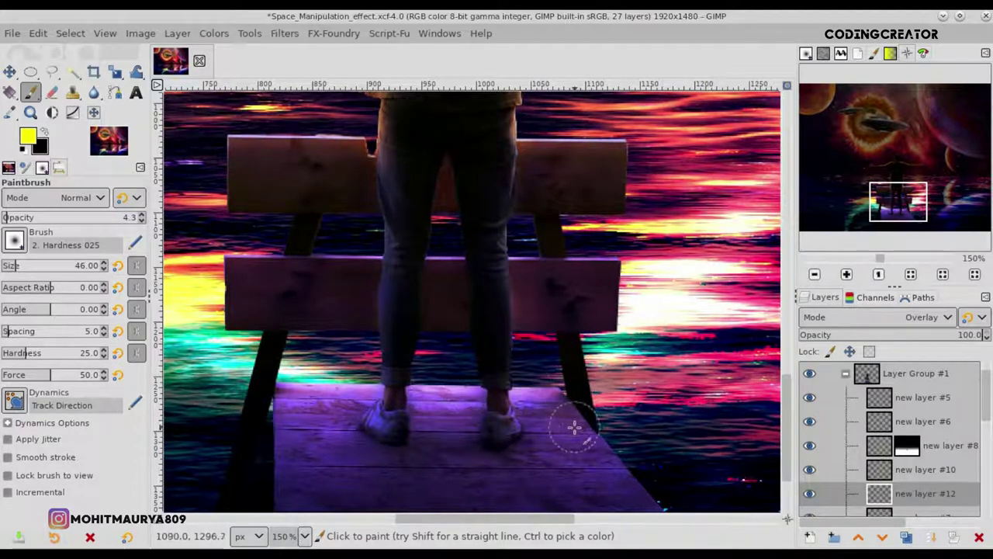
left_click(808, 495)
- Raise brush opacity to 7.5 and darken the shoes and bench top
left_click(12, 218)
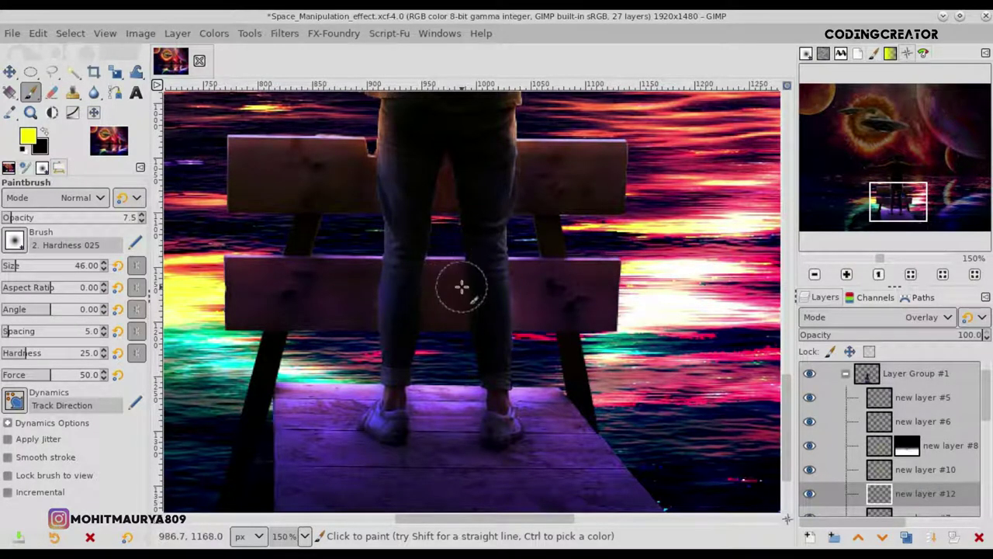
left_click(810, 494)
left_click(810, 494)
left_click(809, 493)
left_click(810, 493)
left_click(809, 494)
scroll(632, 454, "down", 3)
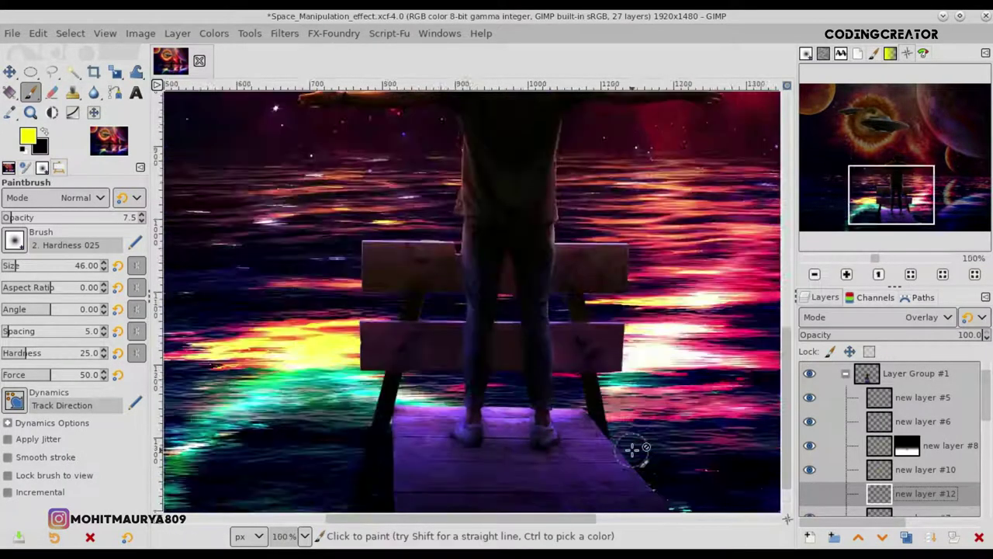
scroll(632, 449, "down", 1)
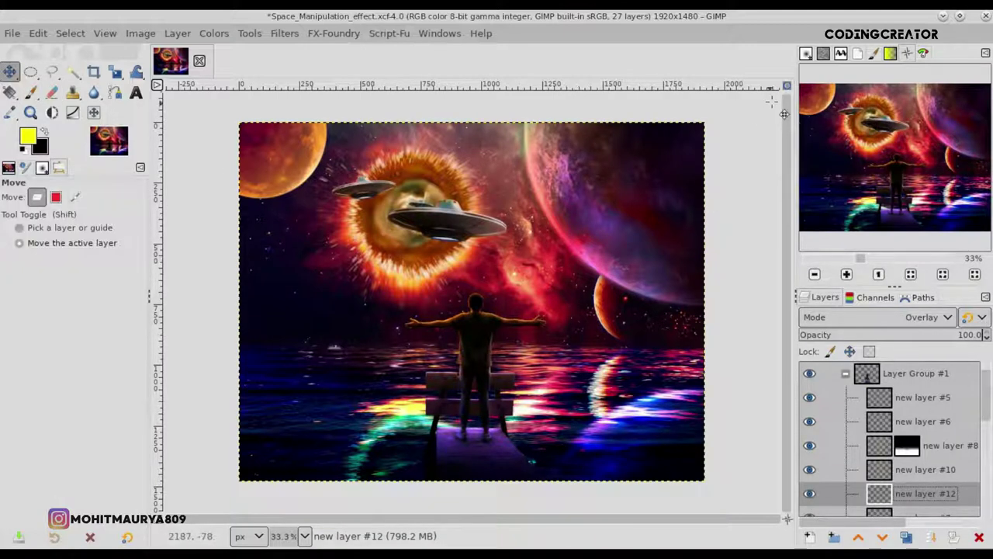
- Collapse Layer Group #1 and create a merged Visible layer with New from Visible
left_click(786, 86)
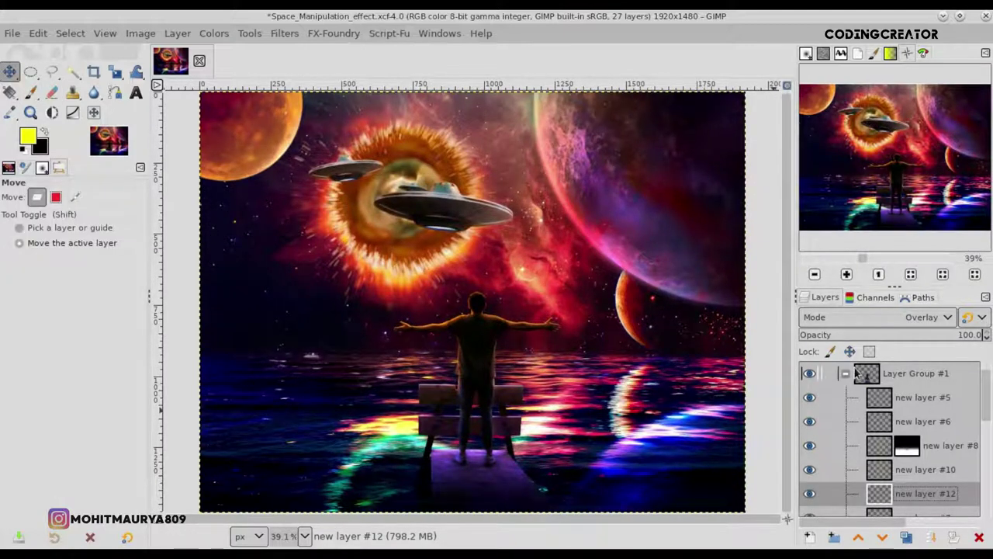
left_click(858, 373)
left_click(845, 373)
scroll(877, 377, "up", 1)
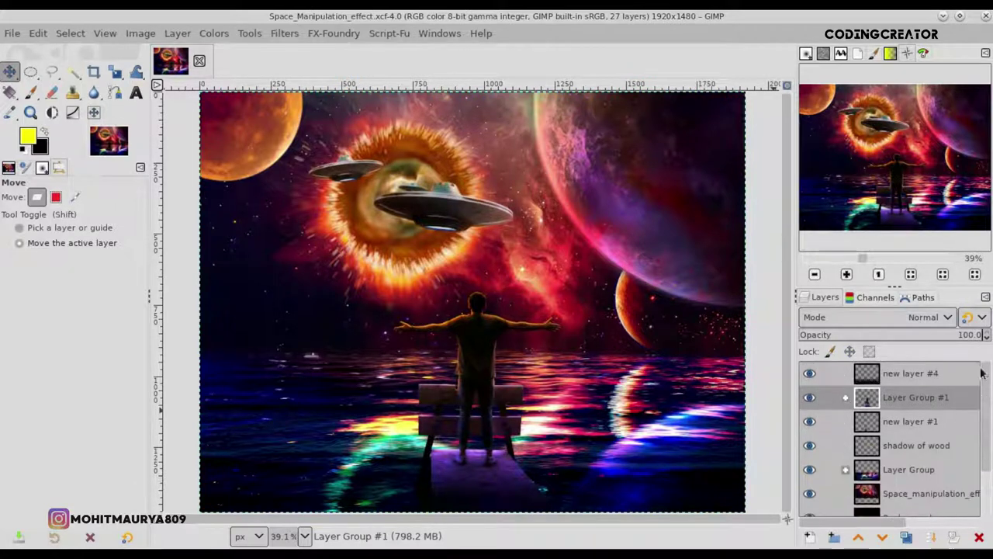
left_click(858, 374)
right_click(891, 377)
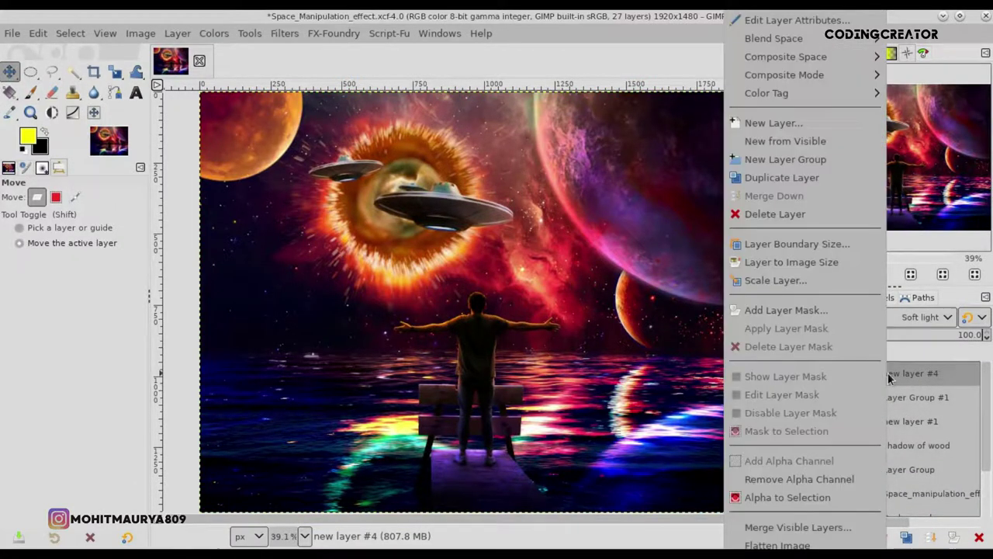
left_click(799, 141)
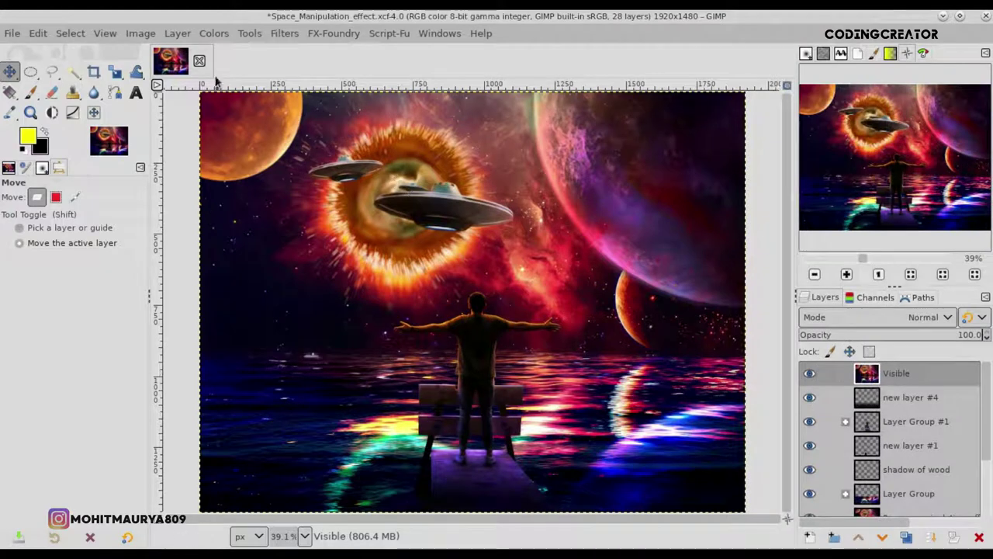
left_click(213, 33)
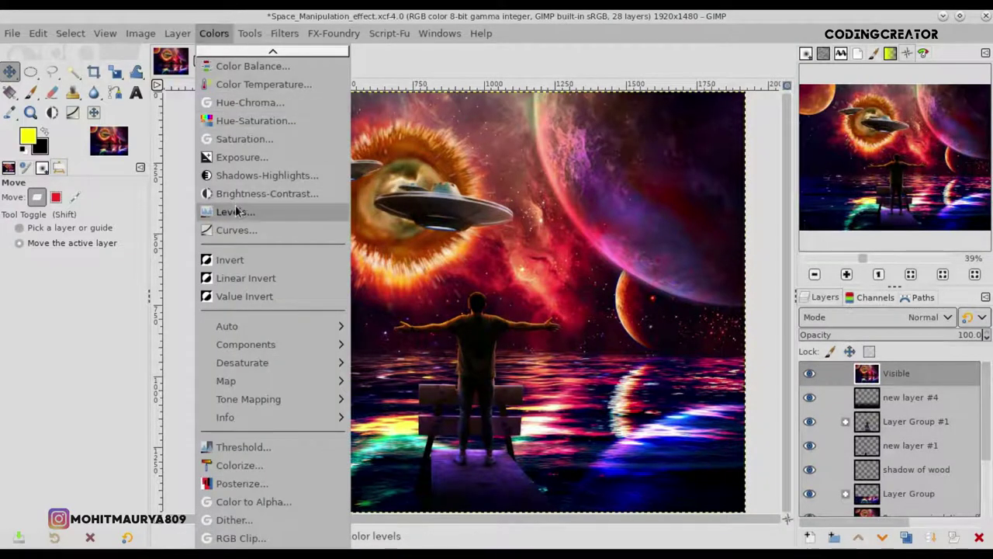
- In Levels, brighten the Value white point and midtones, and lower the Blue white point to 240
left_click(235, 211)
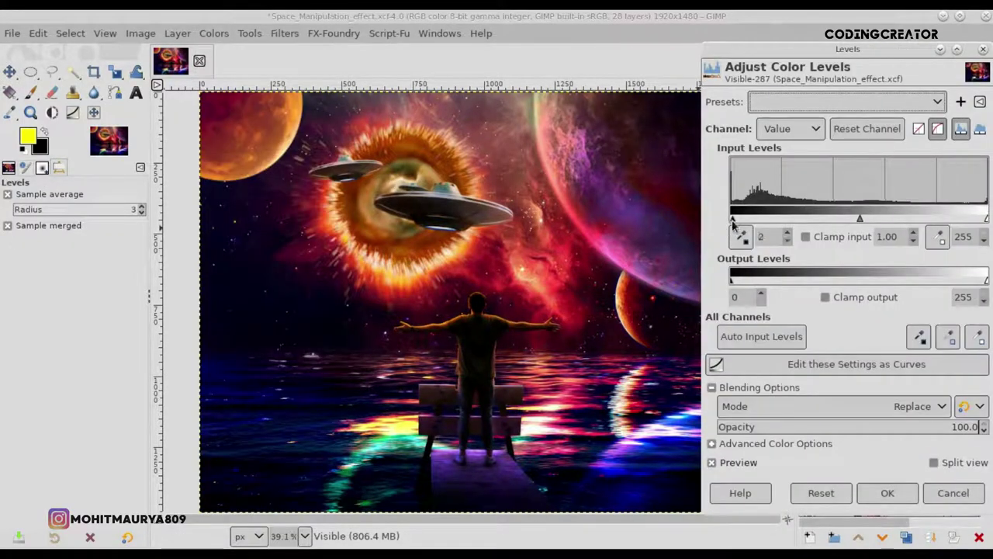
left_click_drag(985, 219, 967, 222)
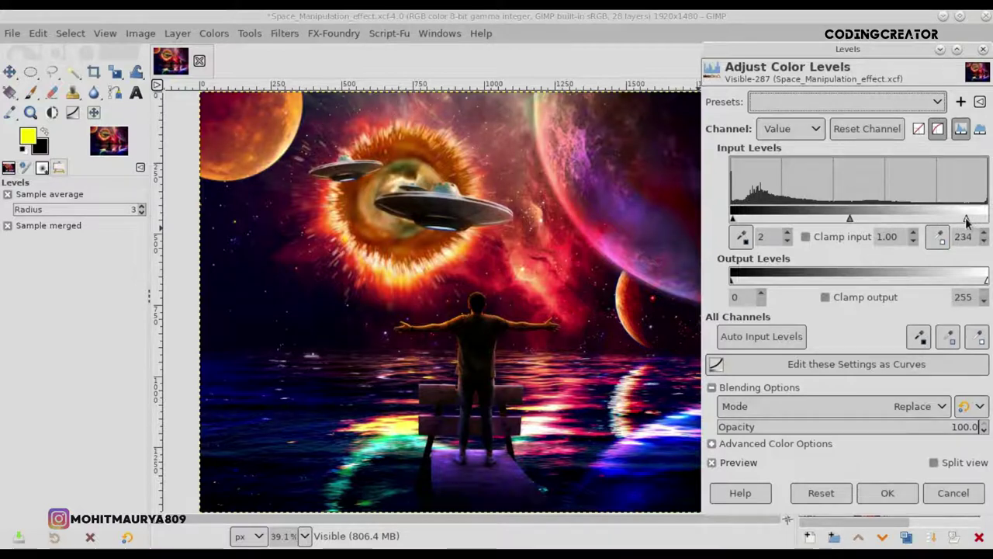
left_click_drag(850, 219, 845, 220)
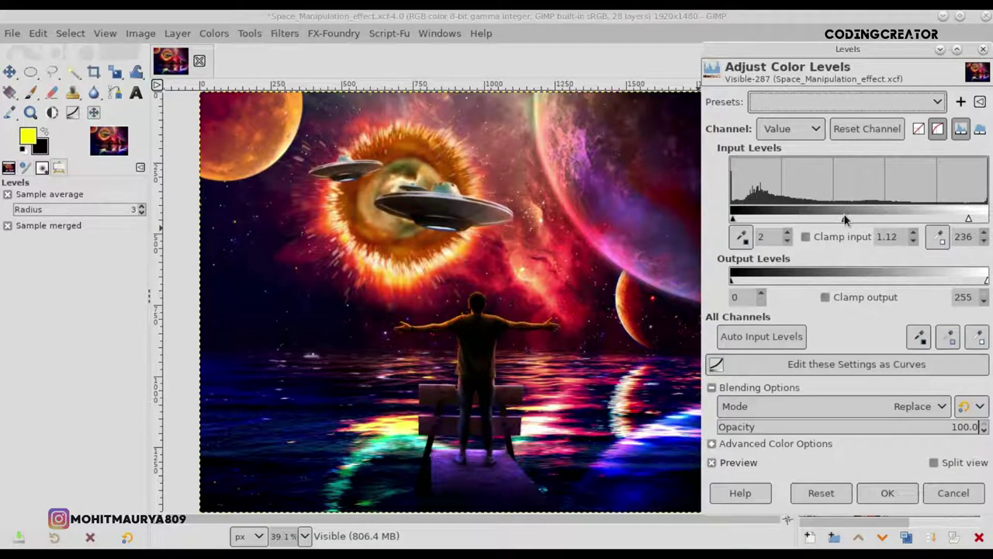
left_click(792, 130)
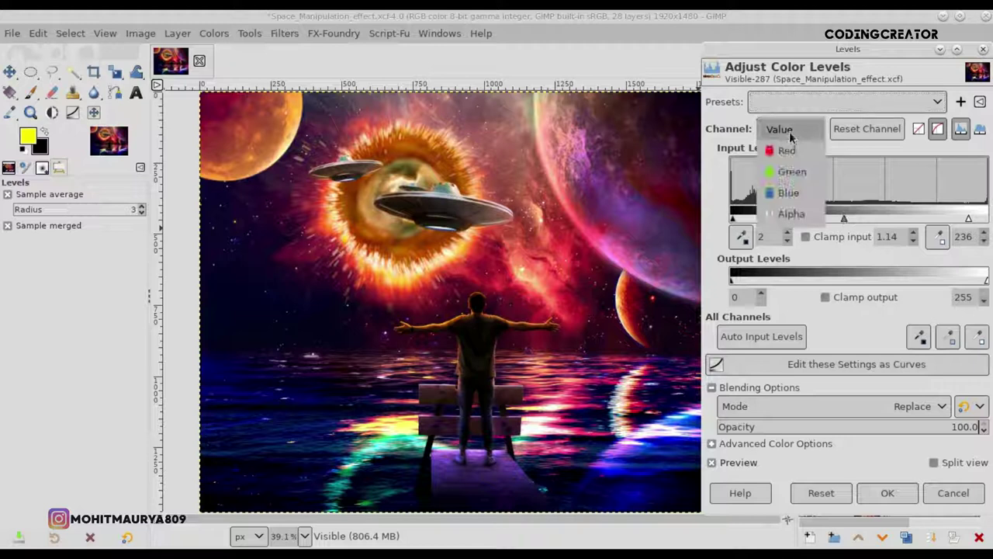
left_click(789, 148)
left_click(790, 129)
left_click(782, 171)
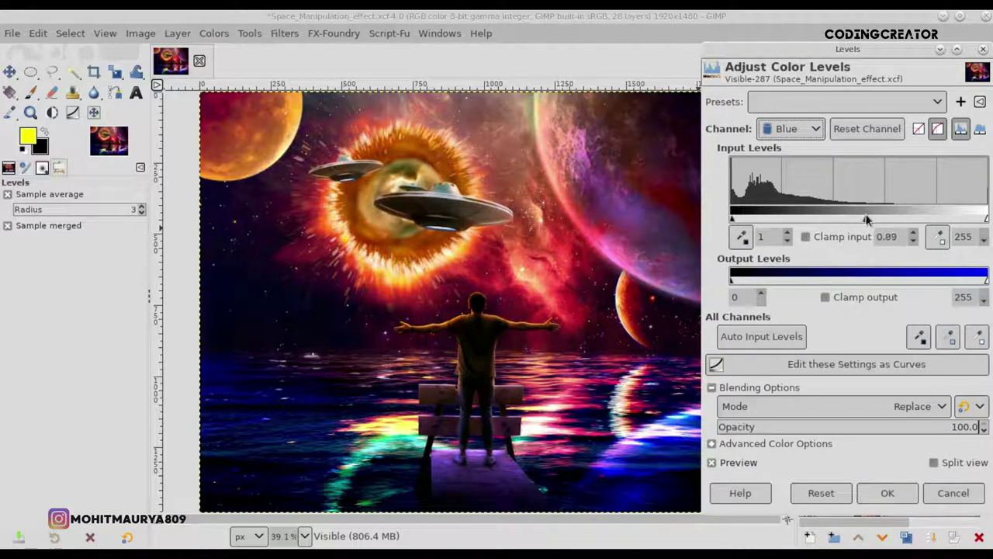
left_click_drag(986, 219, 974, 221)
- Raise Red gamma to 1.10, lower Red white point to 247, preview, and apply Levels
left_click(790, 129)
left_click(778, 87)
left_click_drag(863, 217, 853, 214)
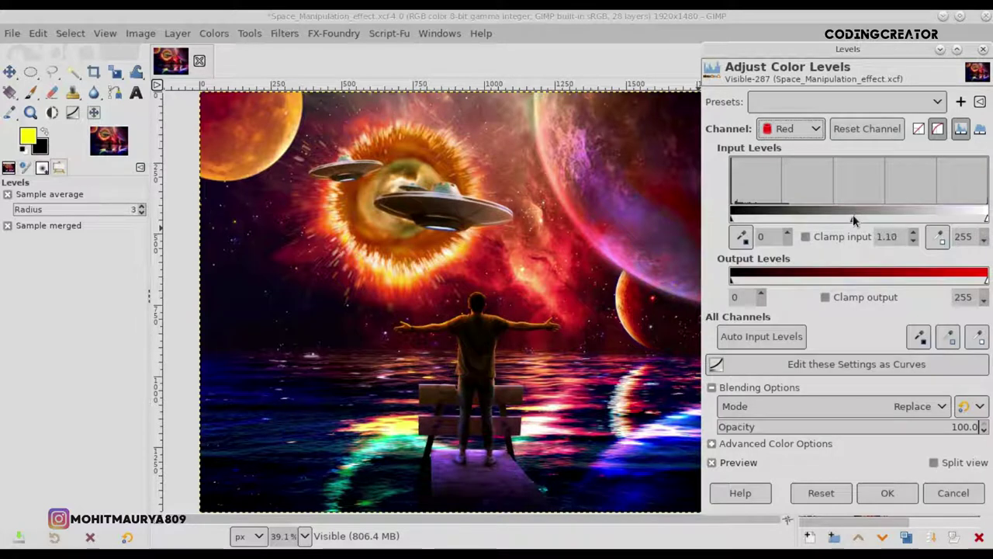
left_click_drag(985, 218, 979, 219)
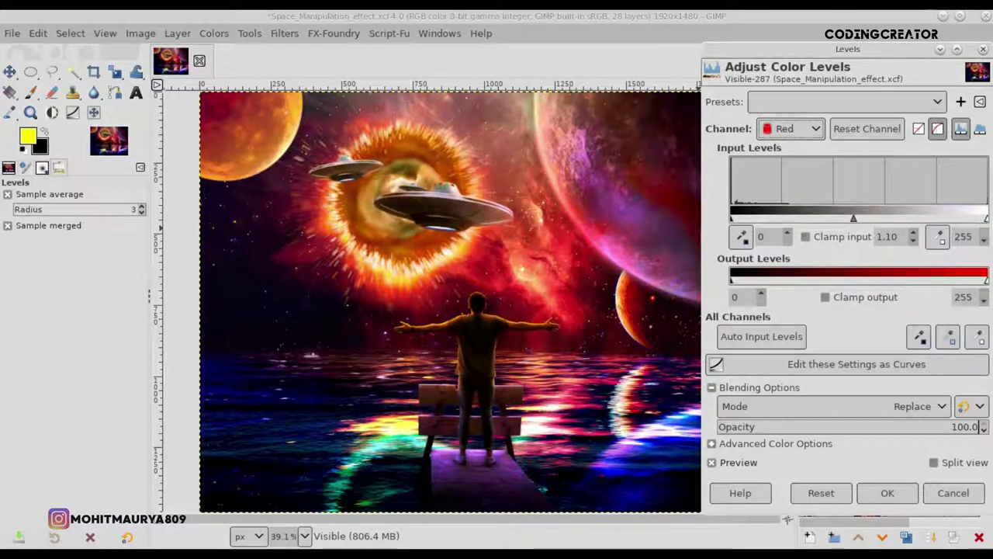
left_click(749, 464)
left_click(749, 464)
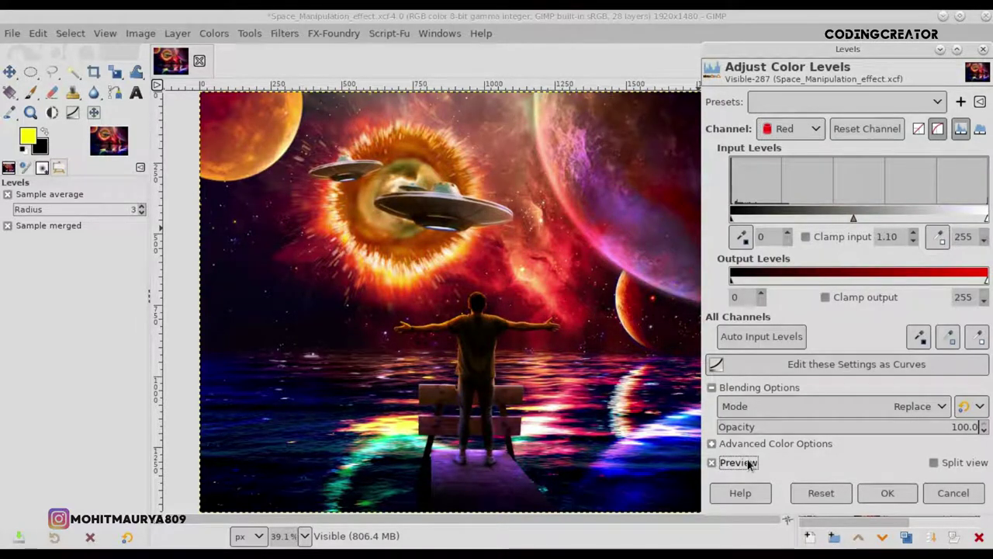
left_click(749, 463)
left_click(749, 463)
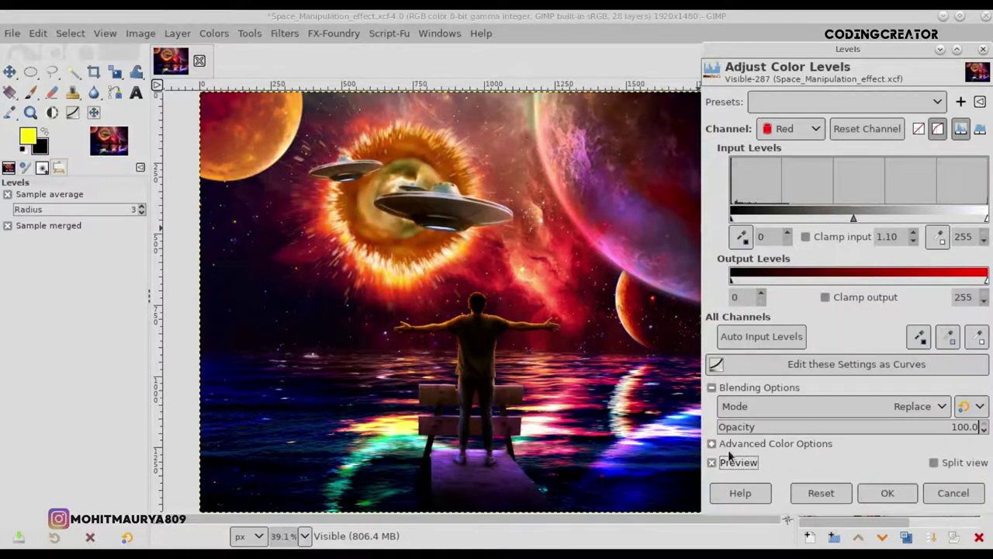
left_click(887, 492)
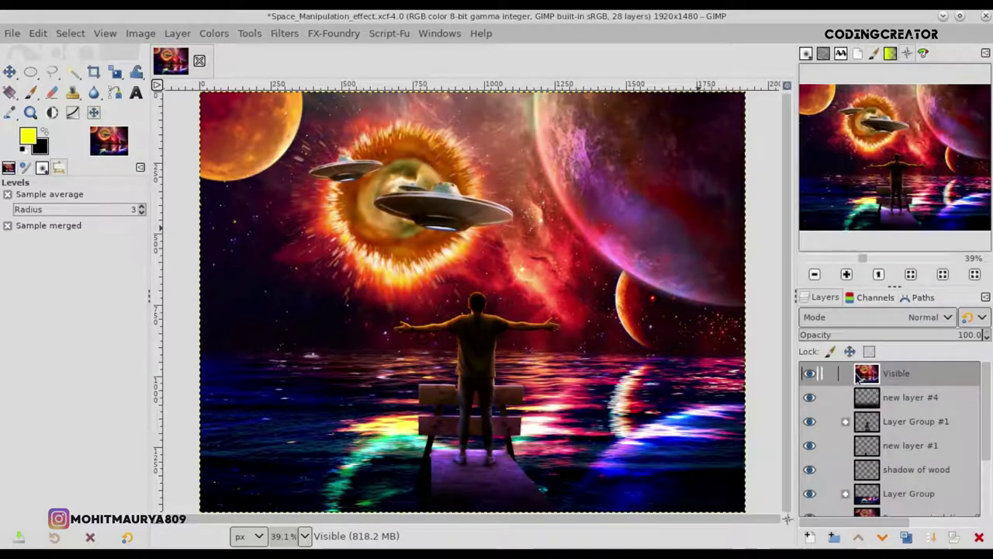
- Add an empty new layer #13 above the Visible layer, discarding a trial duplicate
left_click(907, 535)
left_click(812, 398)
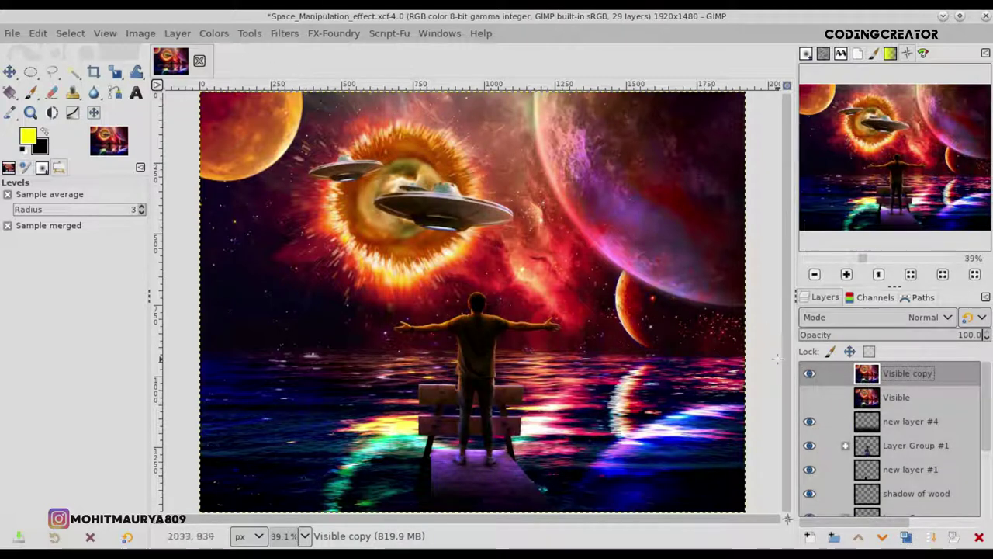
left_click(979, 537)
left_click(810, 373)
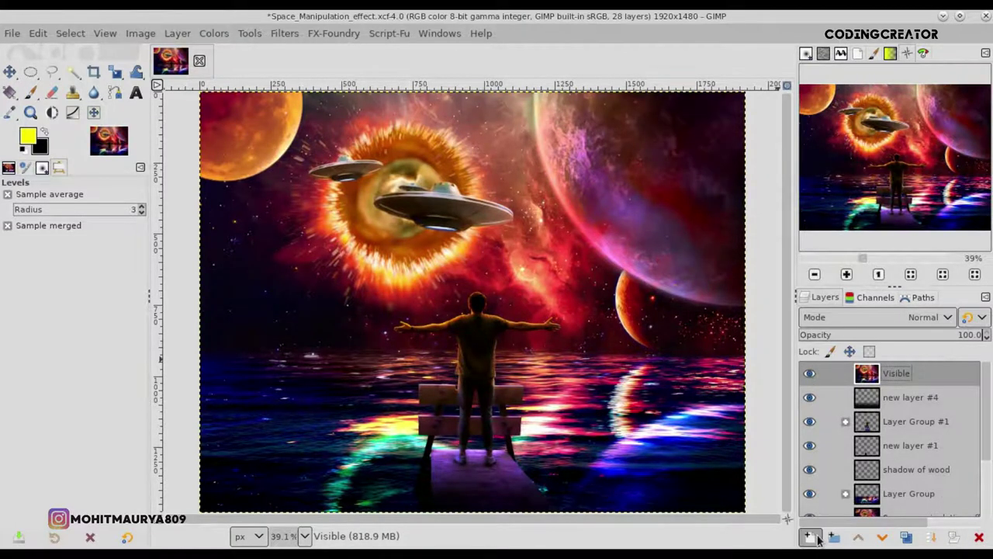
left_click(810, 538)
left_click(888, 526)
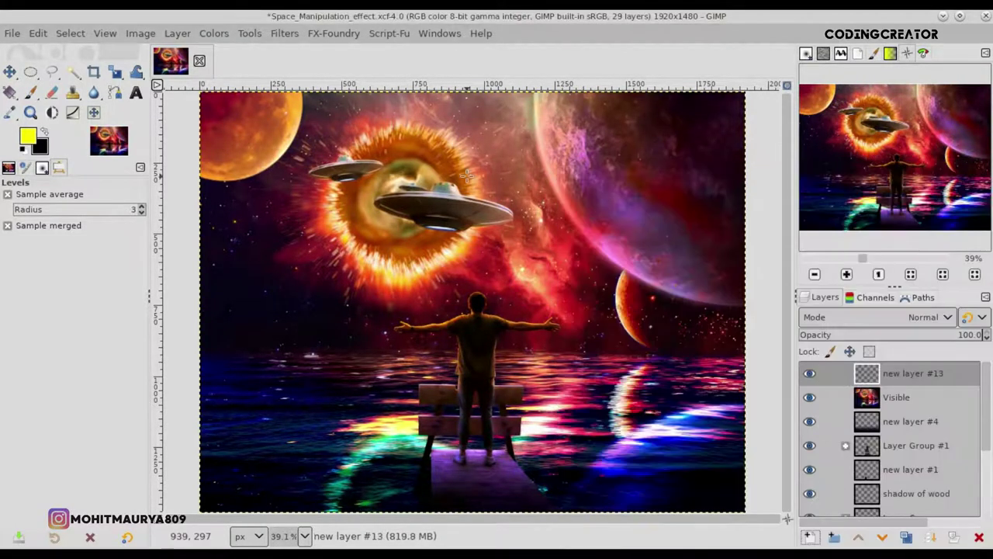
- Apply the Vignette filter and widen its inner, outer and midpoint circles on canvas
left_click(284, 35)
mouse_move(329, 194)
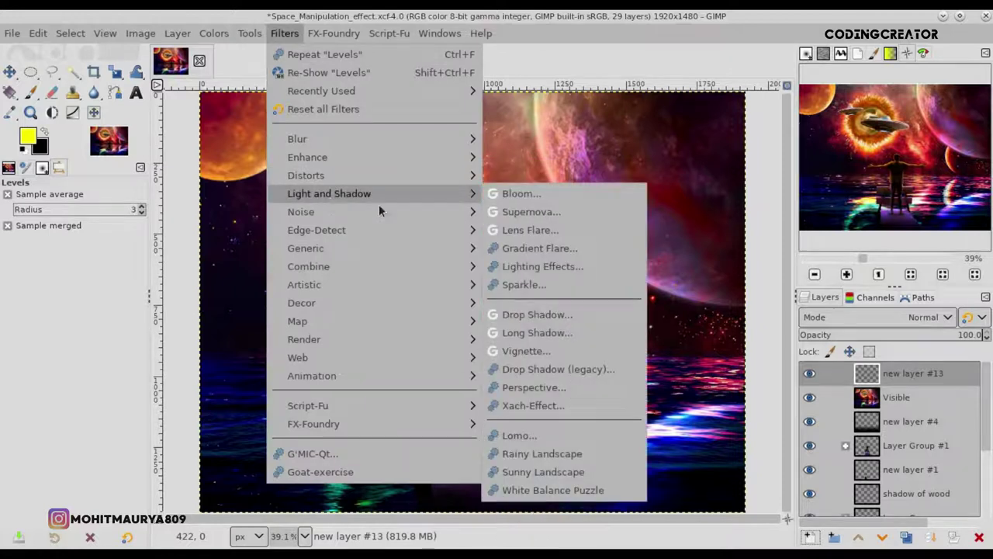
left_click(542, 350)
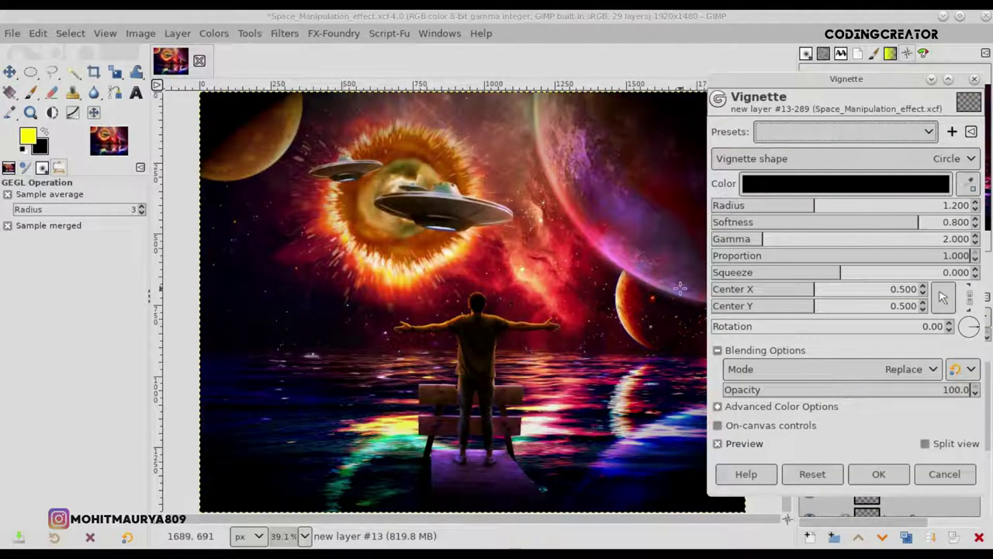
left_click(771, 425)
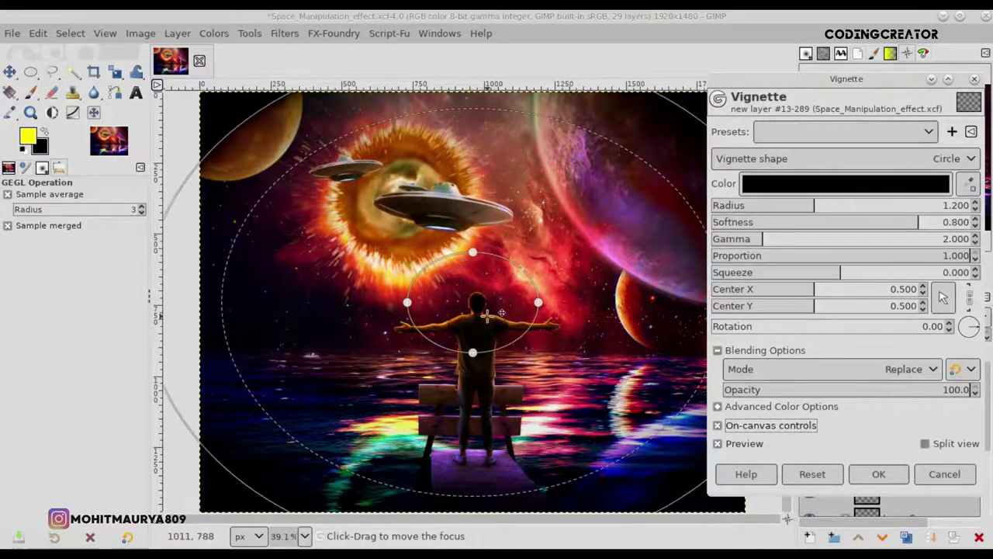
scroll(486, 313, "down", 1)
scroll(485, 313, "down", 1)
mouse_move(482, 268)
left_mouse_down()
mouse_move(478, 258)
mouse_move(476, 276)
left_mouse_up()
left_click_drag(326, 151, 171, 92)
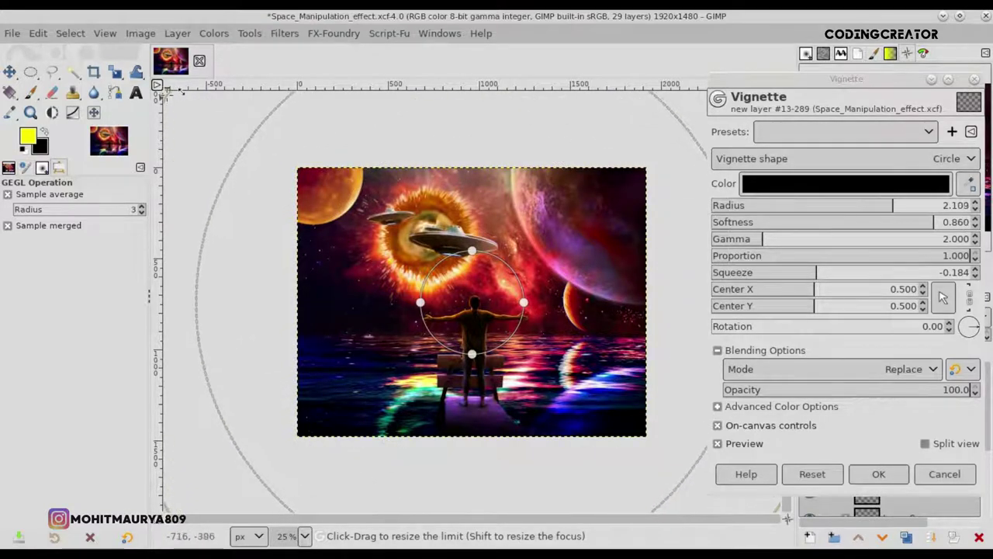
left_click_drag(179, 92, 166, 89)
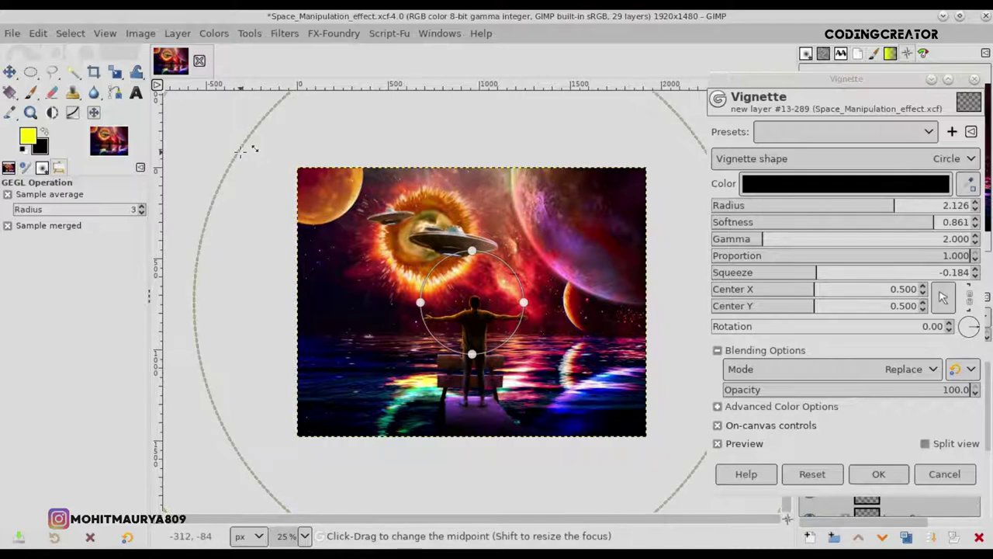
mouse_move(435, 258)
left_mouse_down()
mouse_move(441, 265)
mouse_move(419, 241)
left_mouse_up()
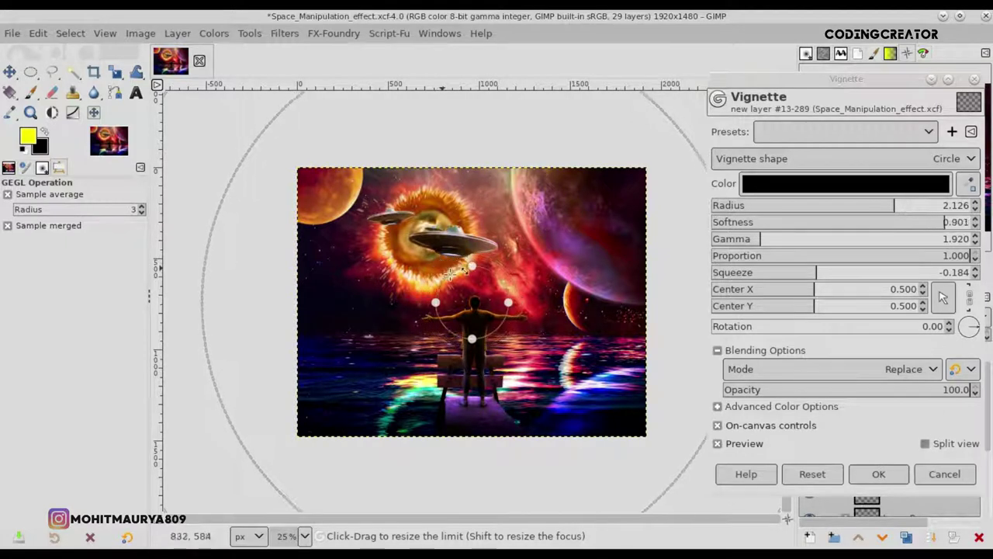
left_click_drag(419, 240, 400, 221)
mouse_move(226, 133)
left_mouse_down()
mouse_move(274, 162)
mouse_move(288, 186)
left_mouse_up()
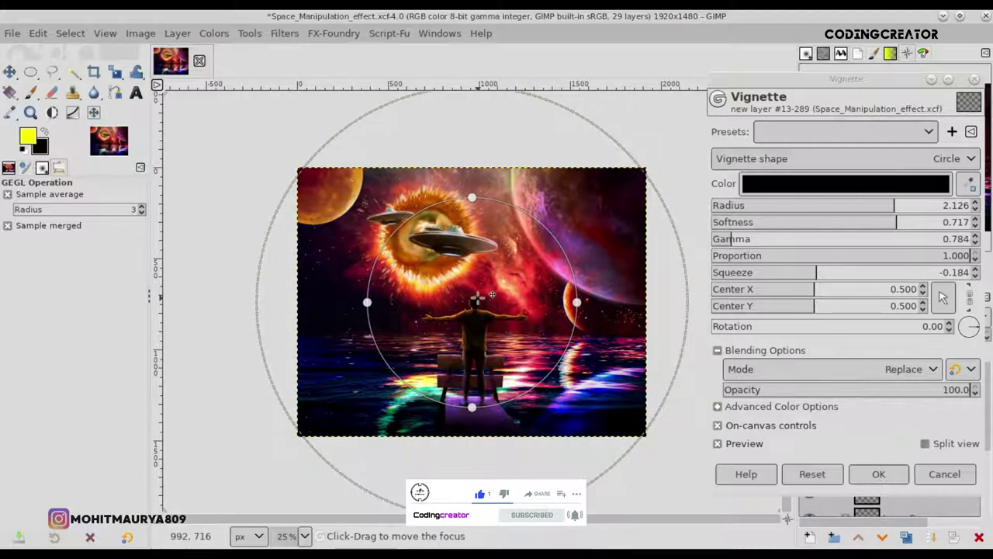
- Set the vignette opacity to 58.5 with on-canvas controls off, apply it, and zoom to fit
left_click(752, 426)
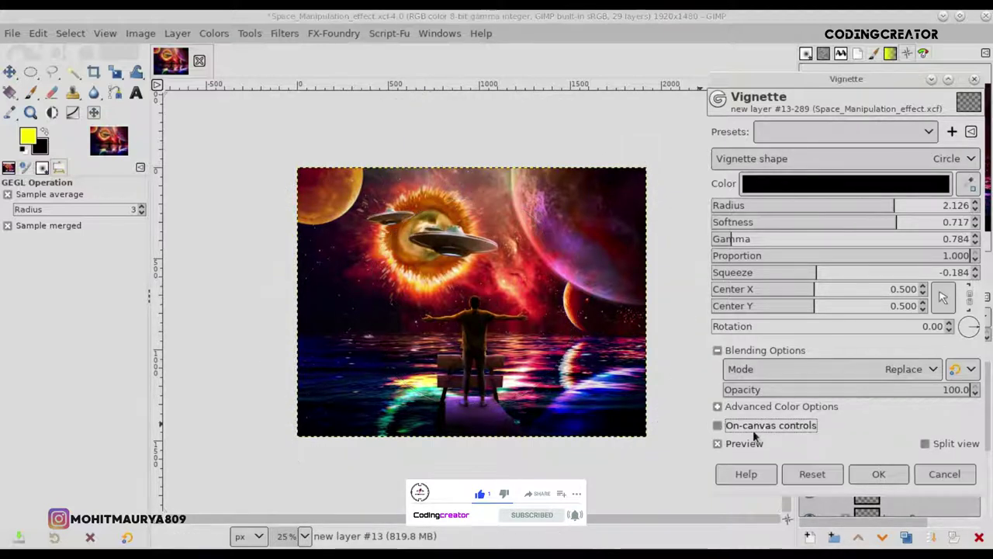
left_click(857, 390)
left_click_drag(856, 390, 867, 391)
left_click(745, 443)
left_click(745, 443)
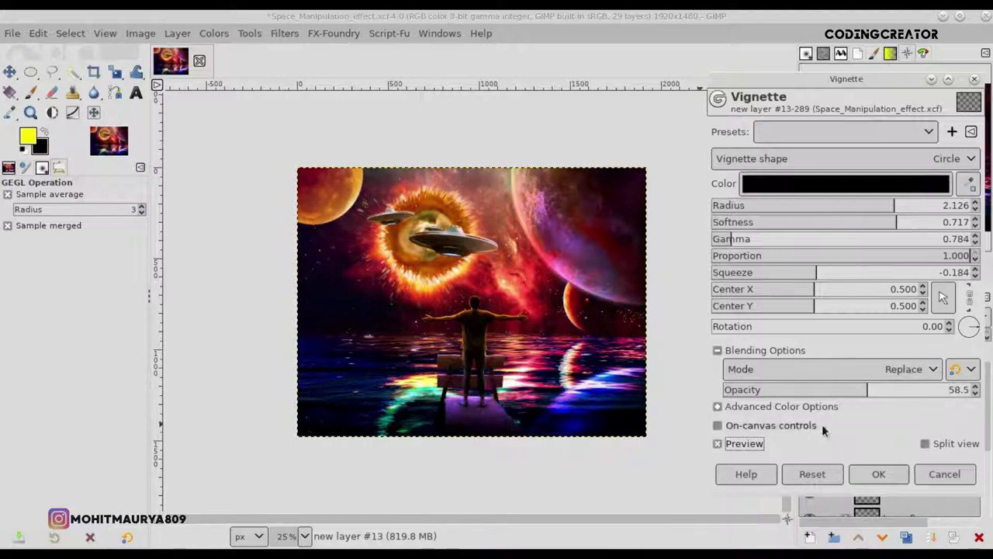
left_click(873, 474)
left_click(786, 85)
- Create two merged Visible copies at the top of the layer stack
right_click(868, 378)
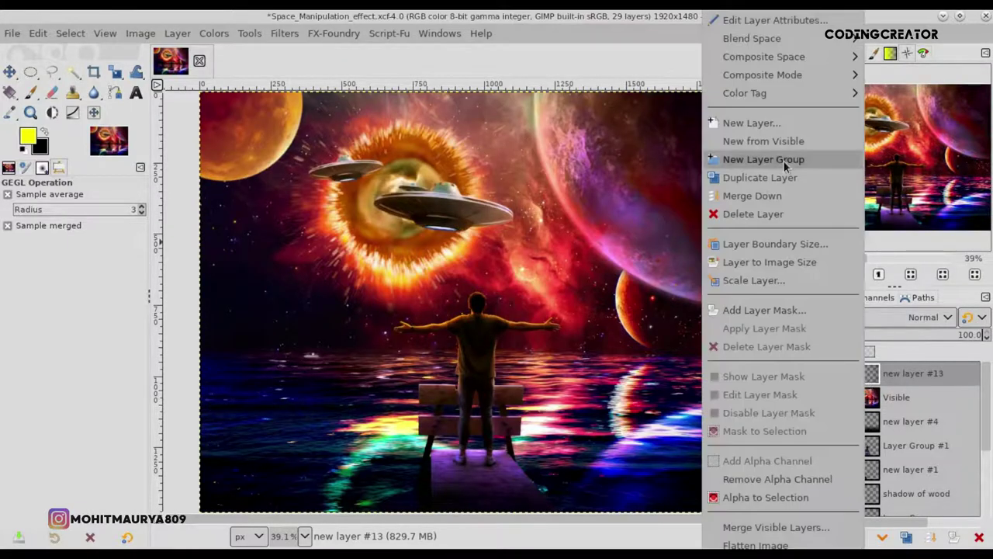
left_click(765, 143)
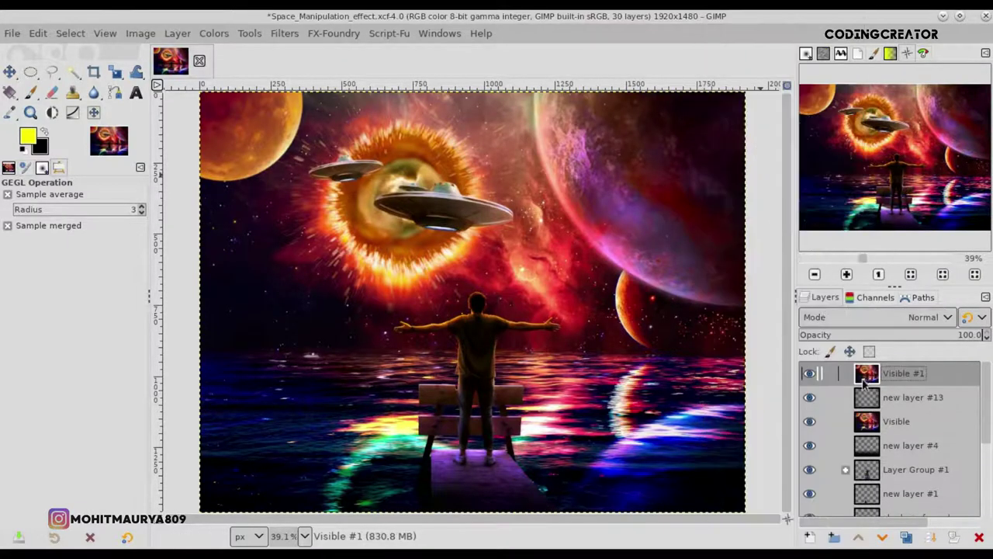
right_click(868, 374)
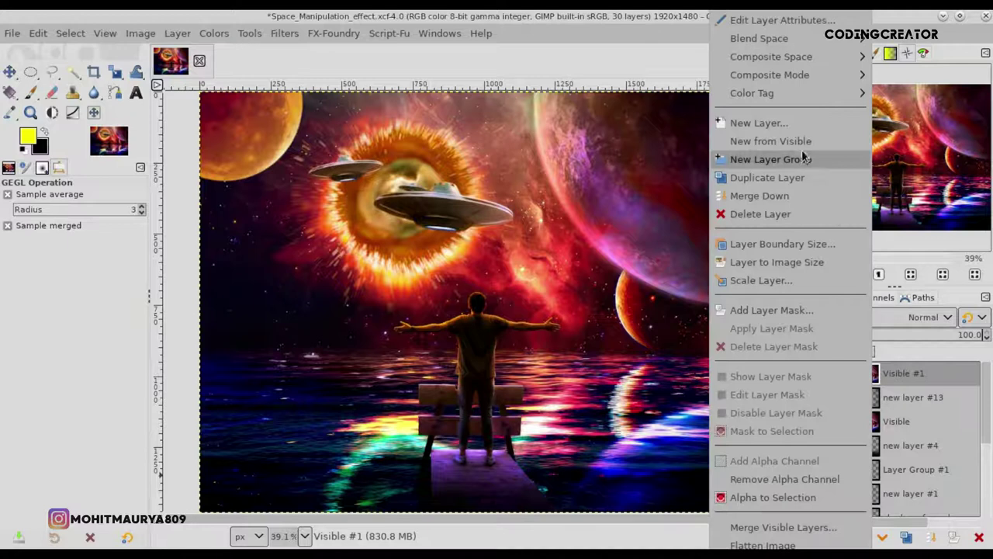
left_click(771, 141)
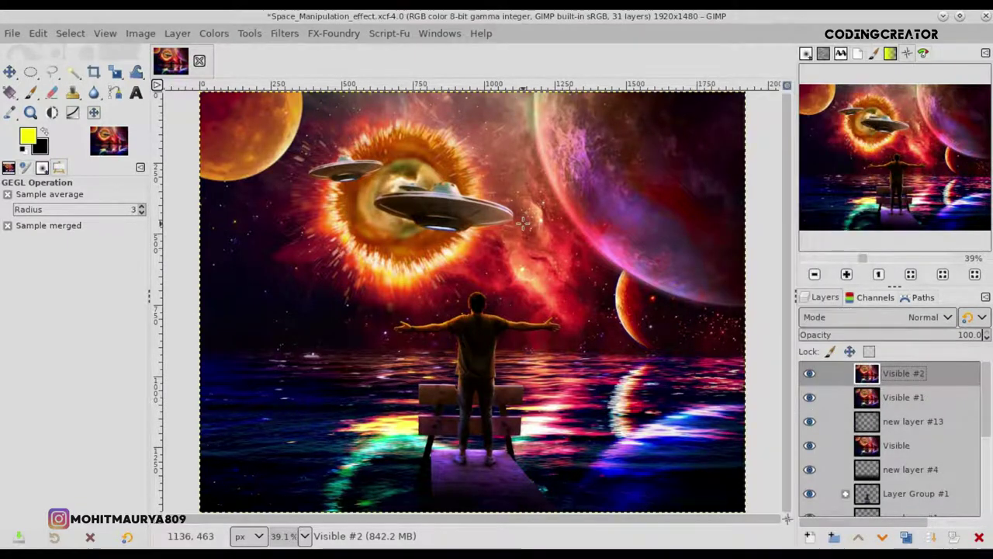
- Sharpen with High Pass: Std. Dev. 2.8, Contrast 0.407, Linear light mode
left_click(282, 36)
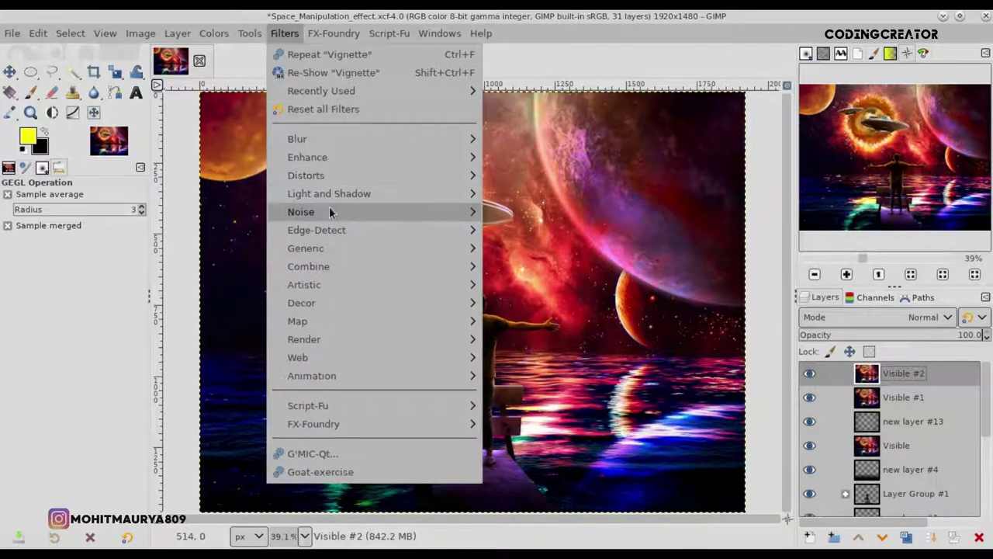
mouse_move(308, 157)
left_click(517, 193)
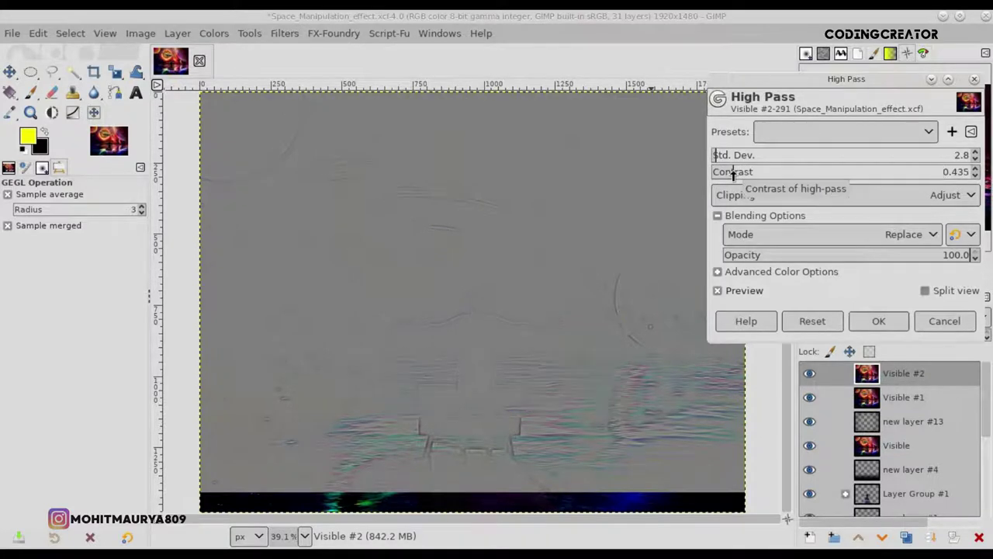
left_click_drag(733, 174, 732, 174)
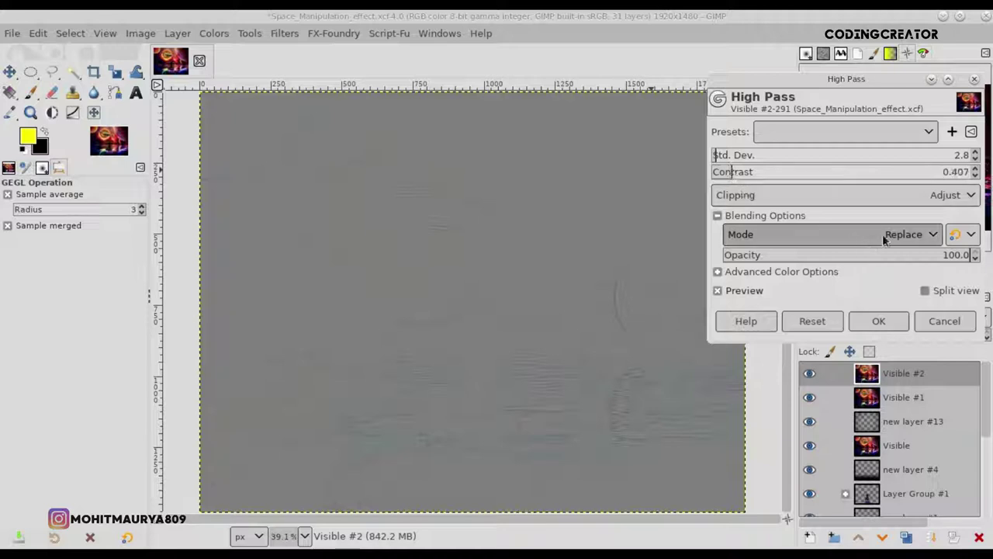
left_click(884, 236)
scroll(838, 388, "down", 3)
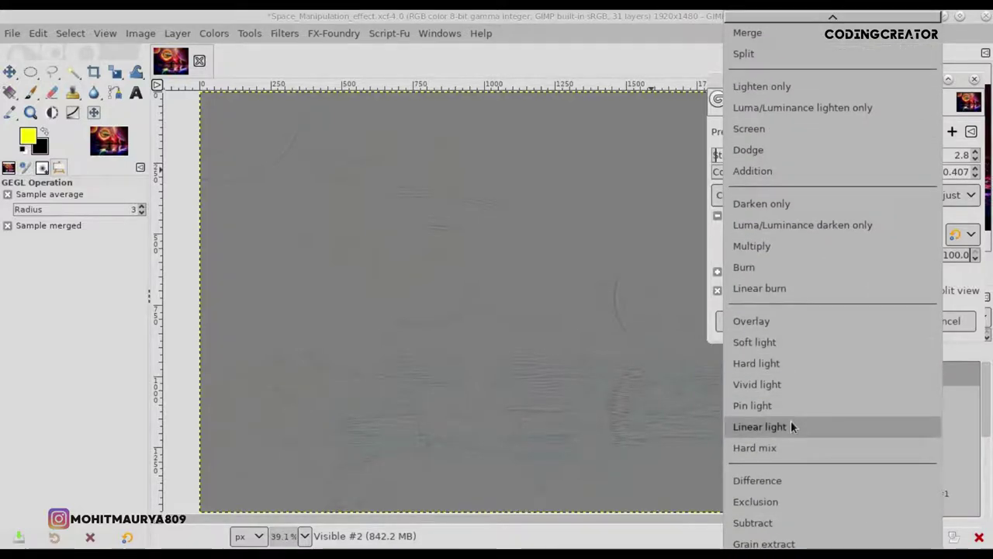
left_click(791, 424)
left_click(744, 291)
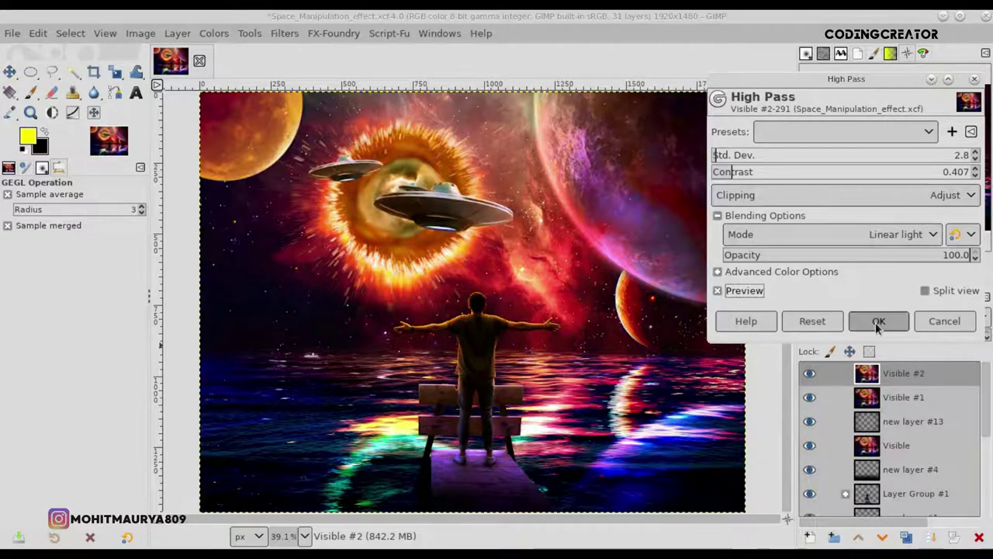
left_click(879, 320)
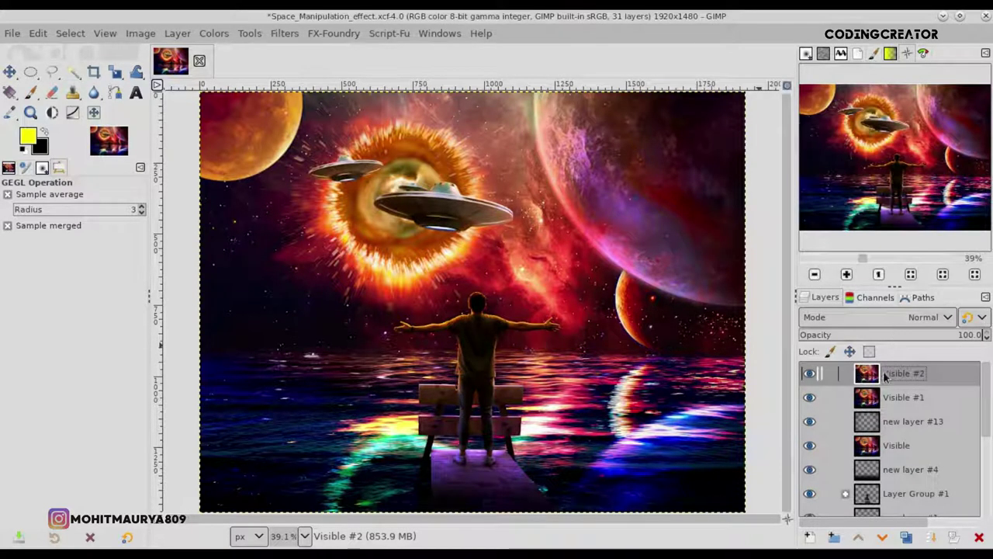
- Make a merged Visible copy and apply Brightness-Contrast with brightness 40 and contrast 30
right_click(885, 376)
left_click(827, 147)
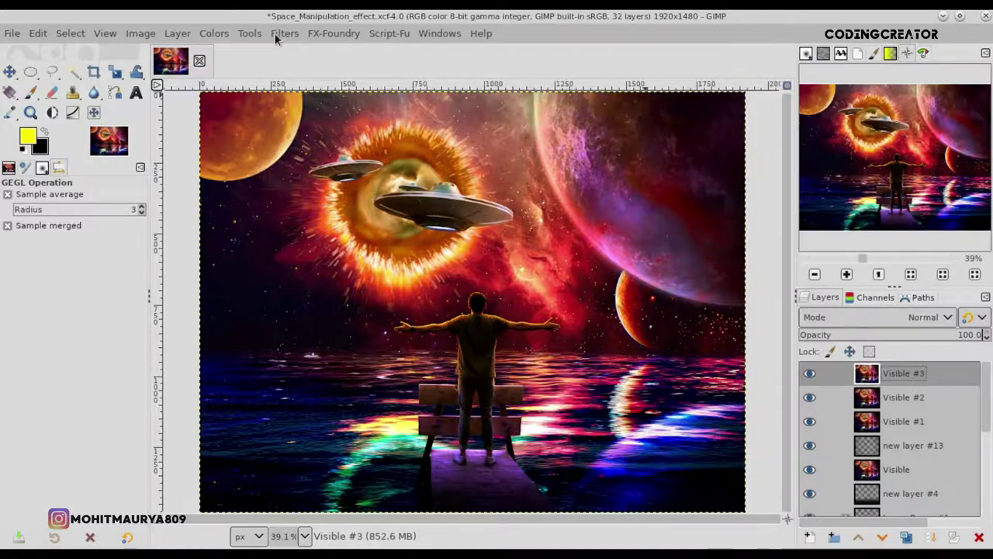
left_click(213, 33)
left_click(233, 193)
left_click_drag(829, 181, 891, 181)
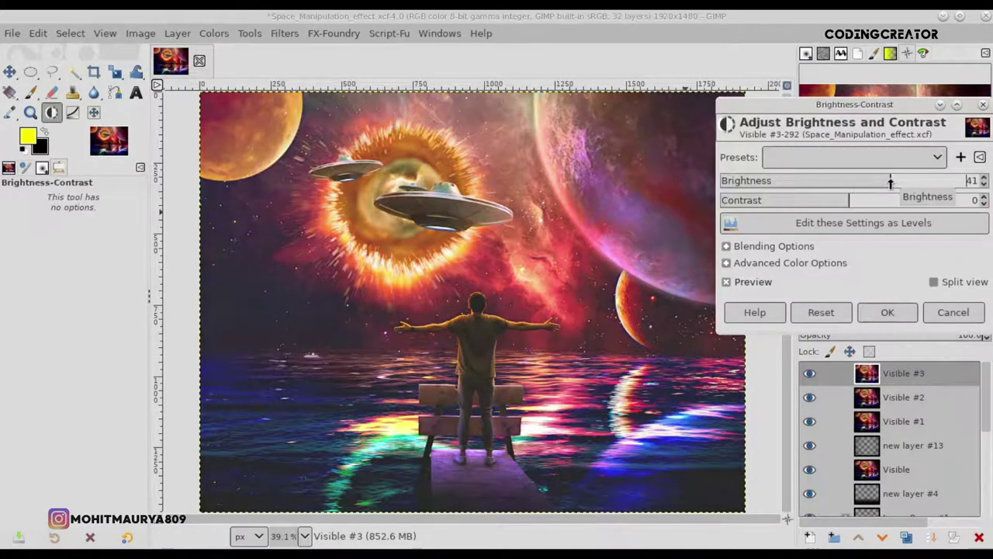
left_click_drag(872, 202, 882, 205)
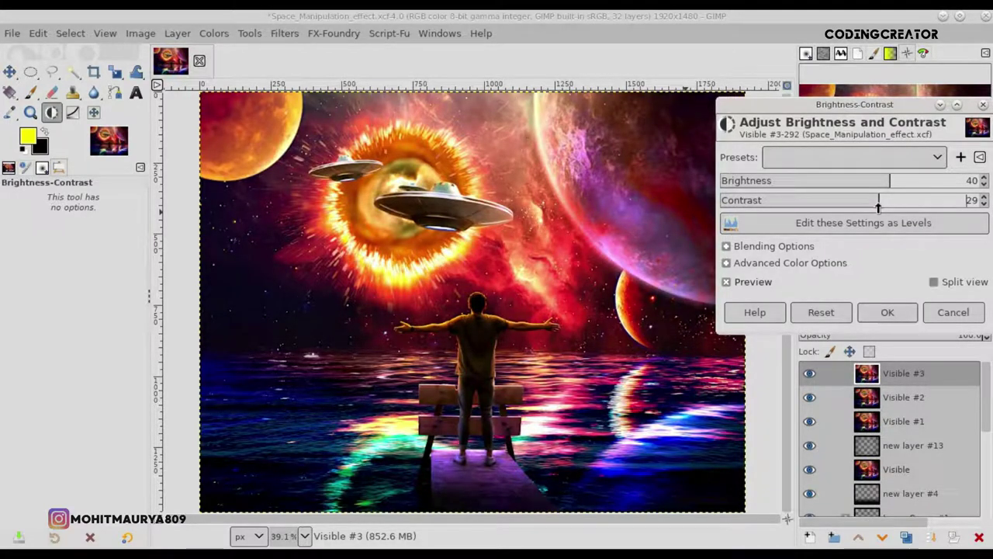
left_click(749, 282)
left_click(748, 282)
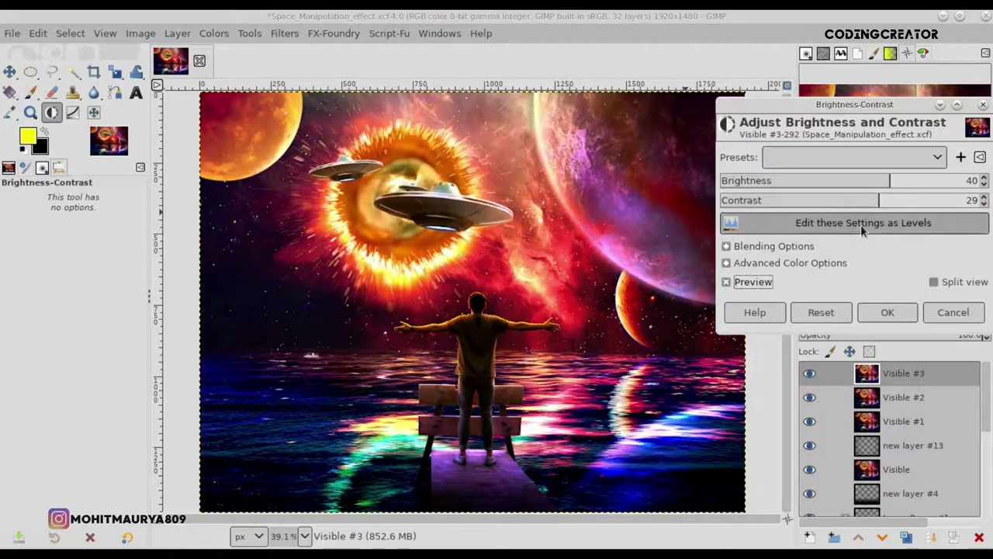
left_click(984, 198)
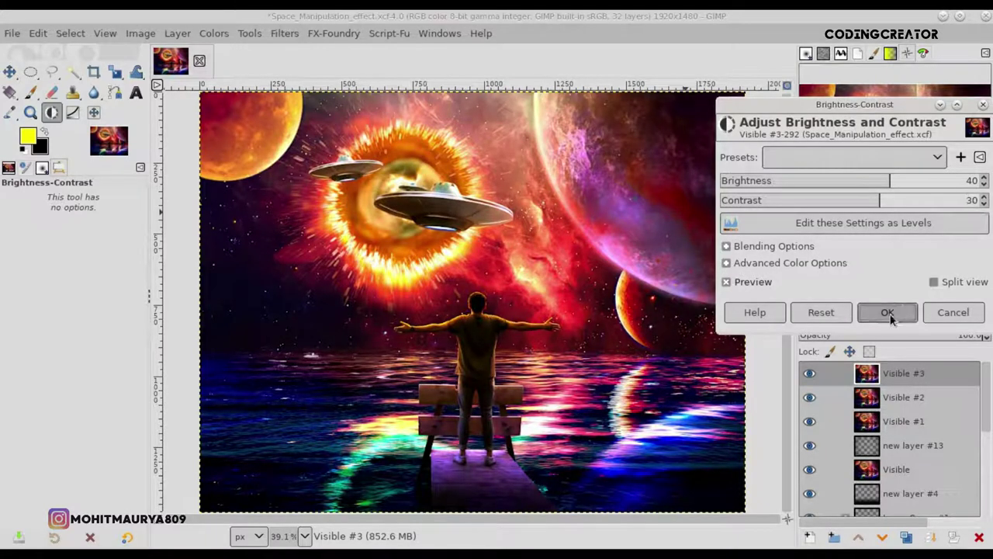
left_click(890, 318)
- Blend the brightened copy in Screen mode at about 70.8 opacity
left_click(910, 320)
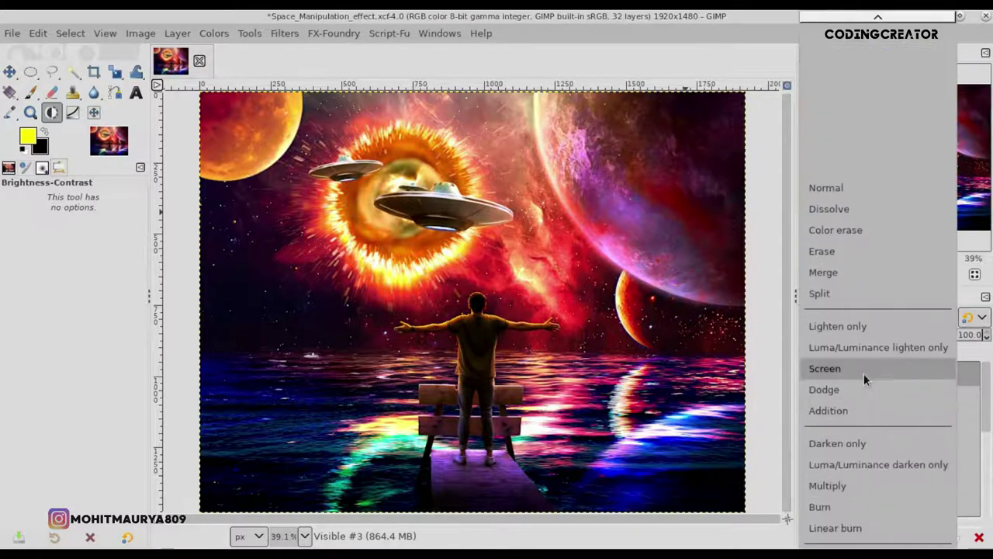
left_click(863, 373)
left_click(906, 335)
left_click_drag(905, 334, 941, 334)
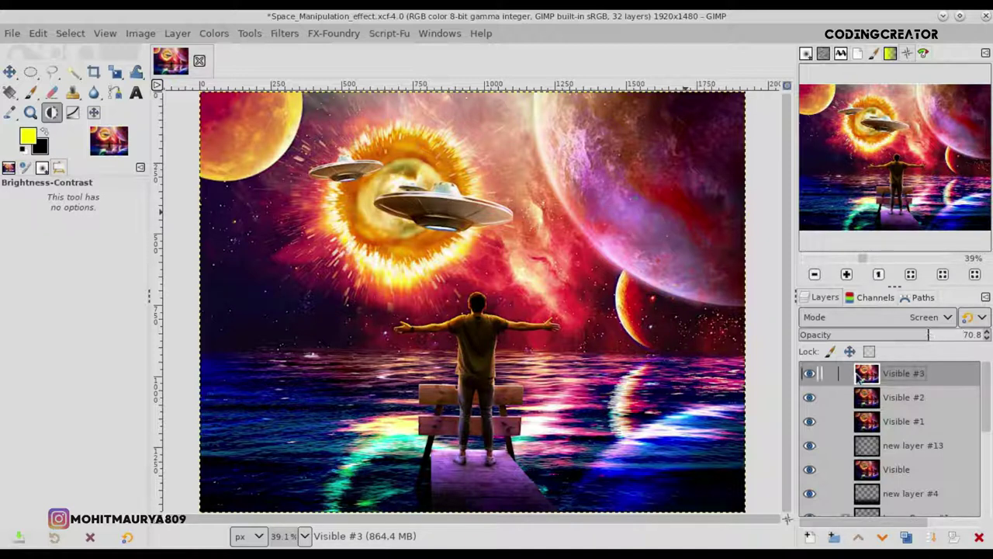
- Add new layer #14 and set up the 'mm creation' brush: 100% opacity, Pressure Size, about 160 px
left_click(809, 537)
left_click(885, 525)
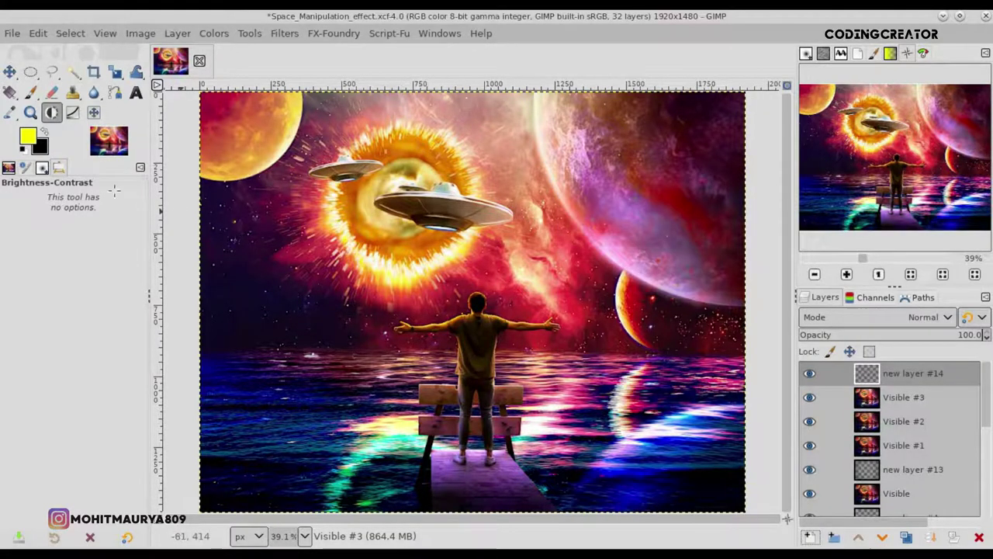
left_click(30, 91)
left_click(15, 241)
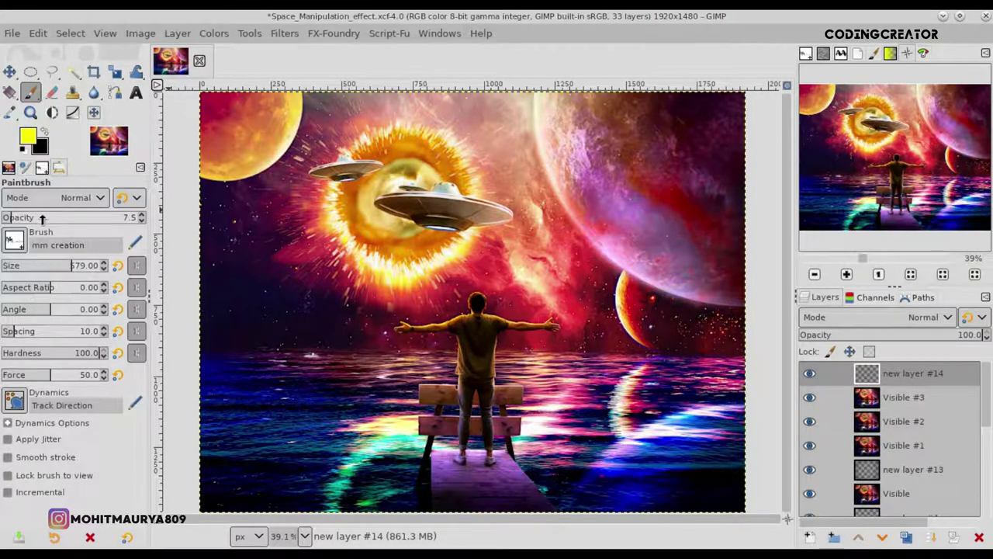
left_click_drag(43, 218, 203, 227)
left_click(14, 400)
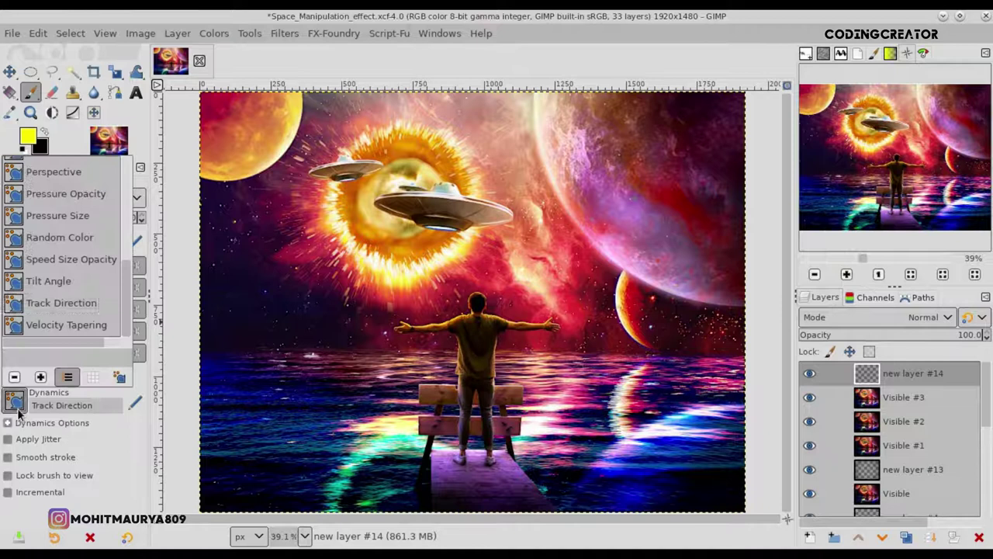
left_click(51, 217)
left_click_drag(54, 265, 26, 266)
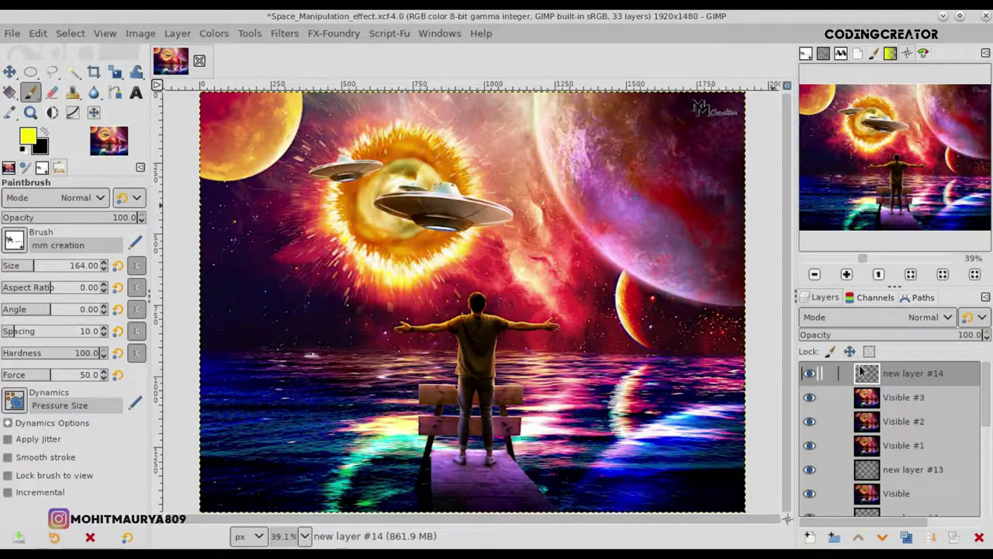
- Select the stamped watermark's pixels, reset colours to black and white, and switch to Move
right_click(858, 374)
left_click(799, 497)
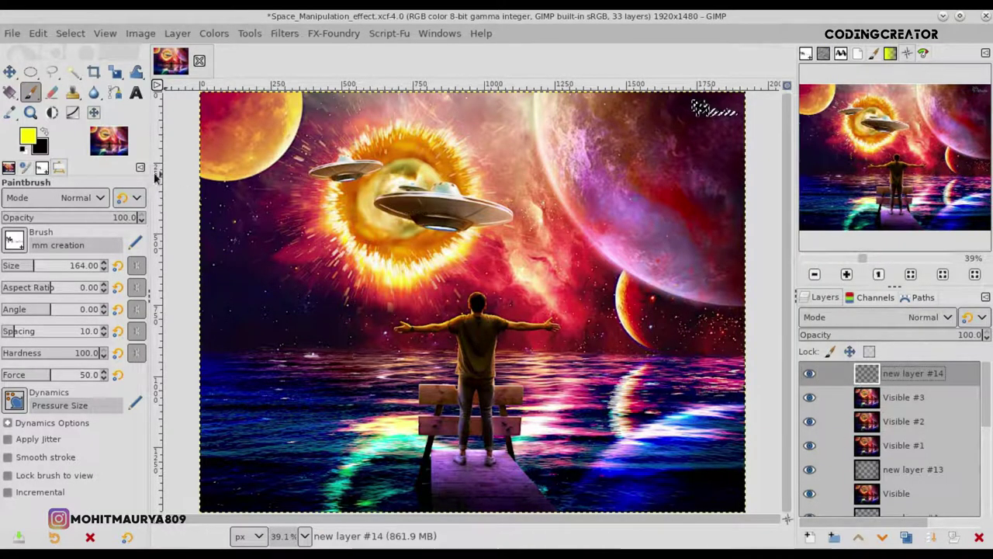
left_click(23, 150)
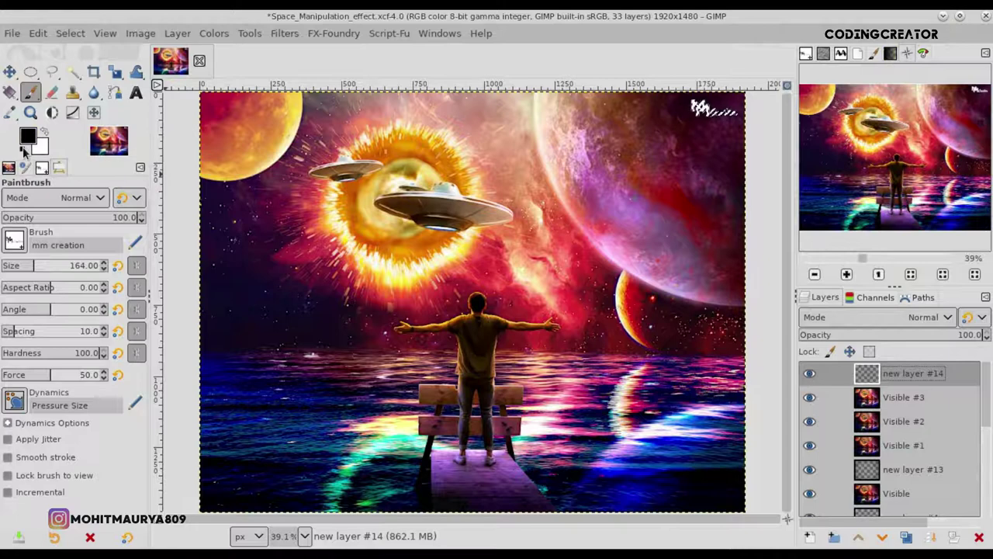
key("m")
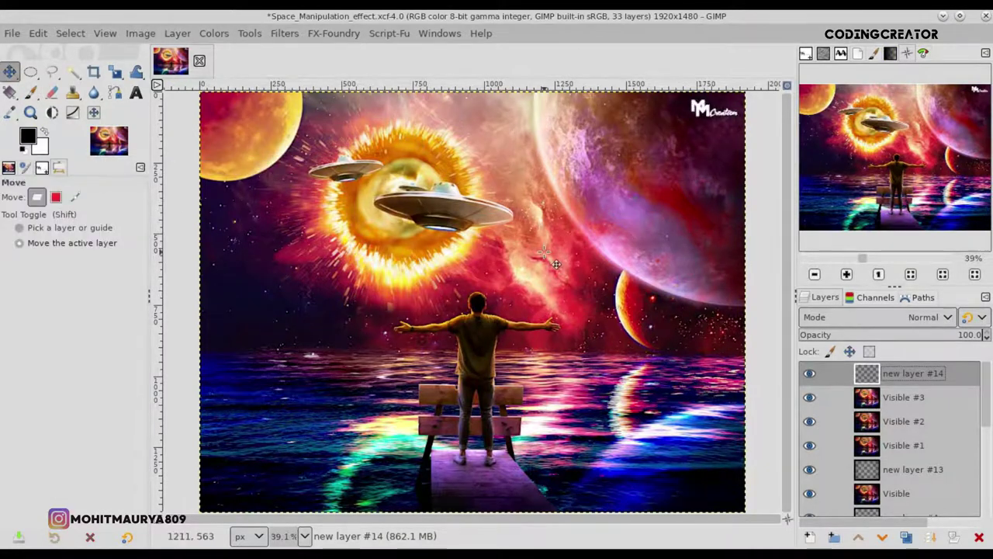
key("minus")
key("minus")
key("minus")
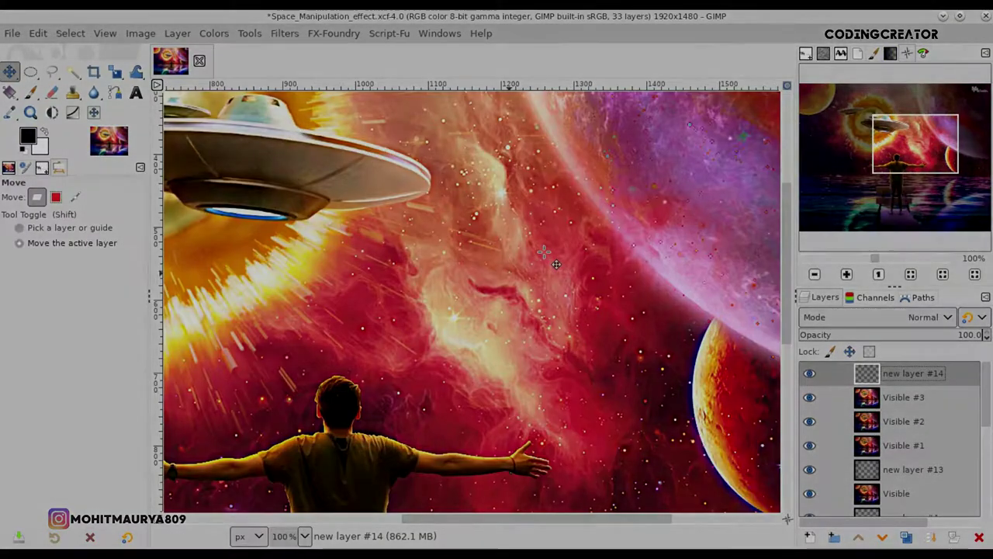